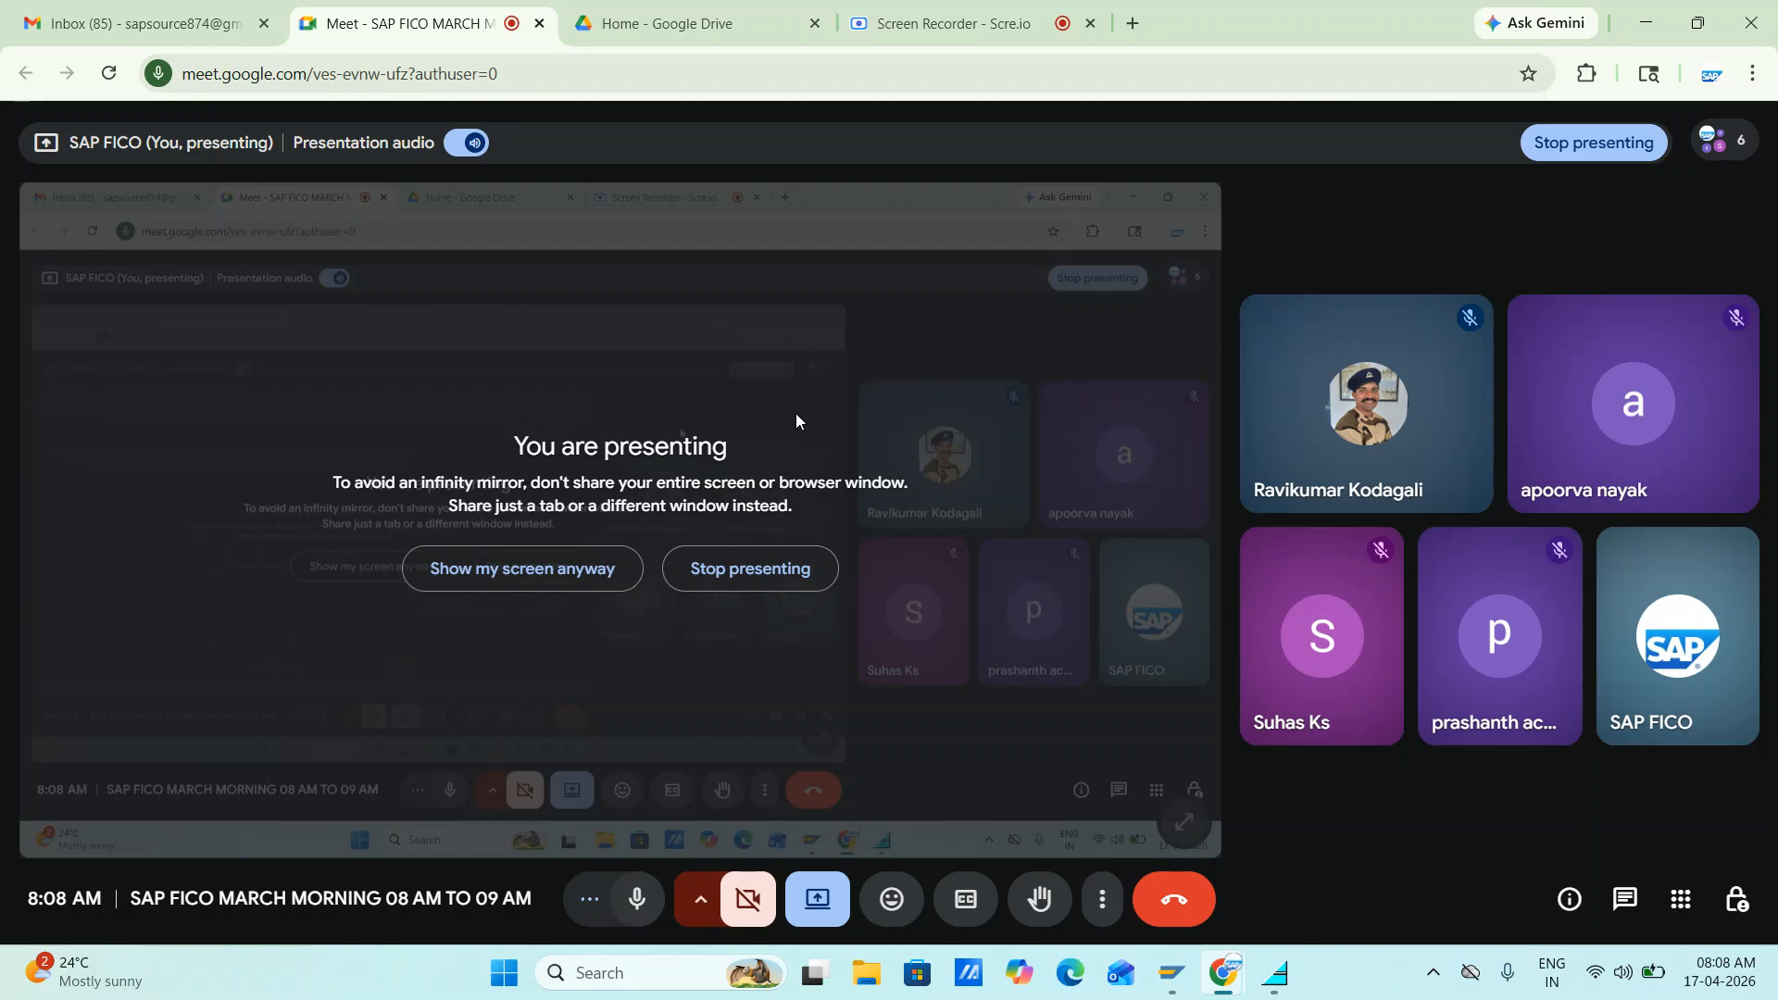
# - Switch from the Google Meet window to SAP Easy Access and open the Maintain Business Partner transaction (BP)
pyautogui.hotkey('alt', 'Tab')
pyautogui.hotkey('alt', 'Tab')
pyautogui.hotkey('alt', 'Tab')
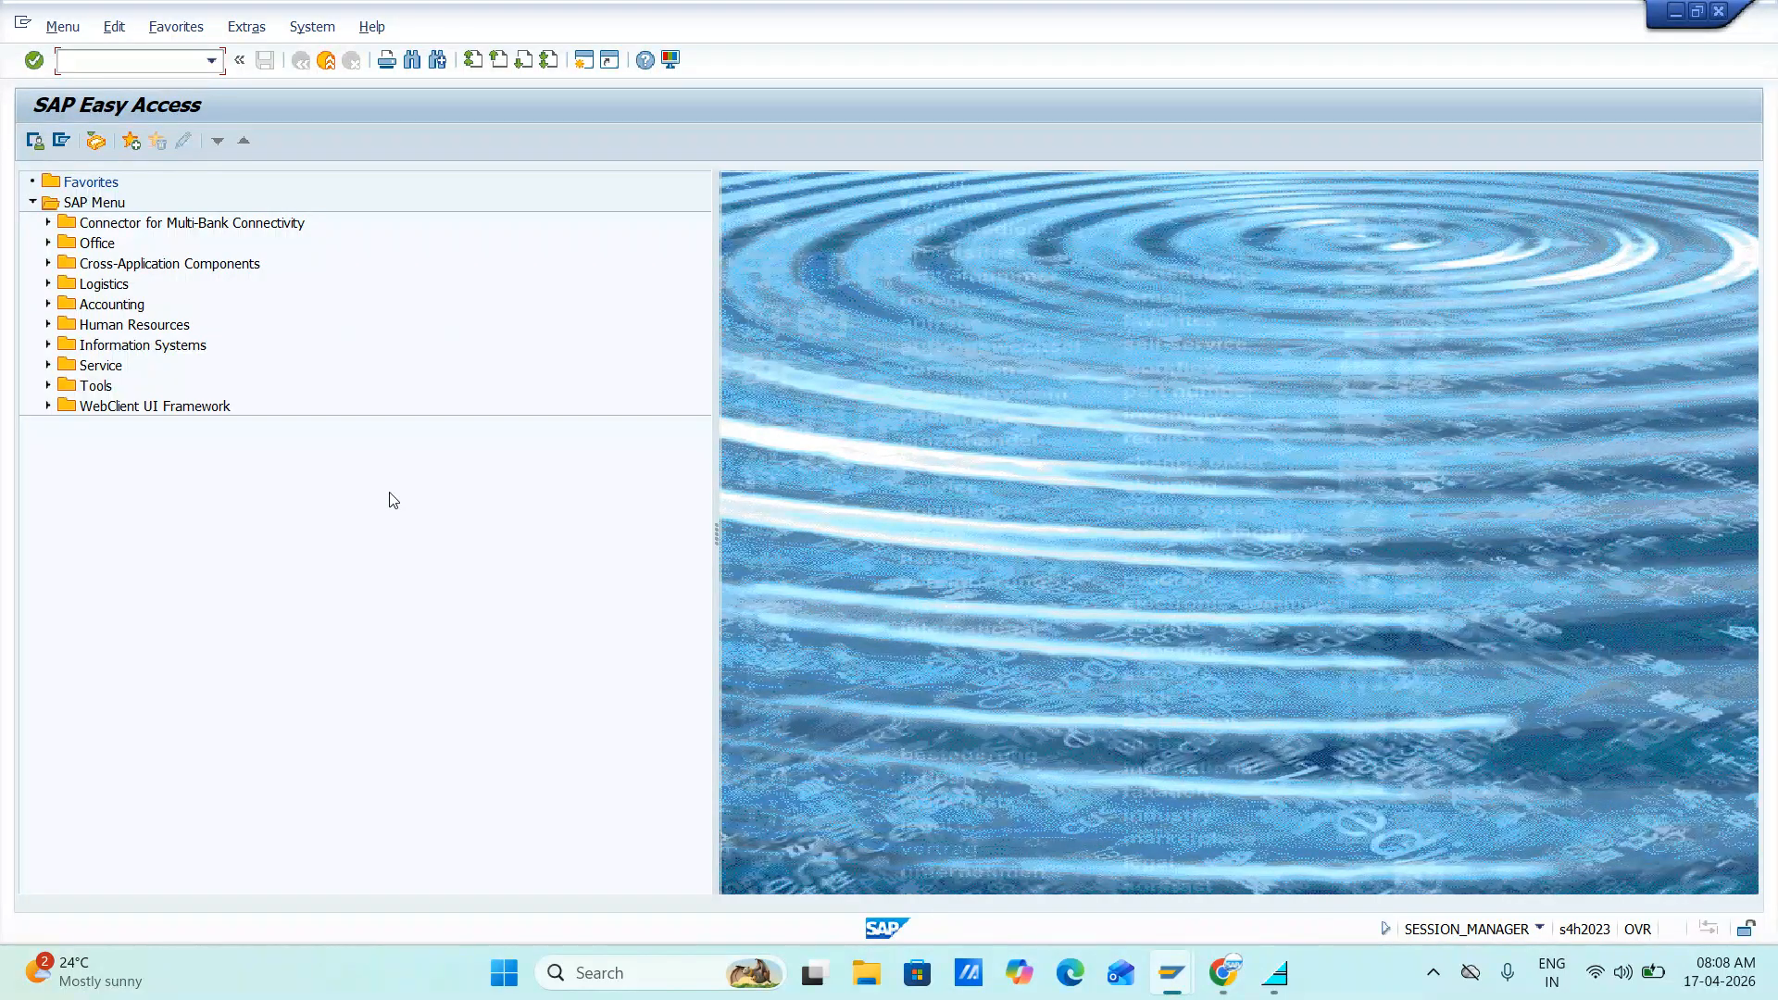
pyautogui.press('Return')
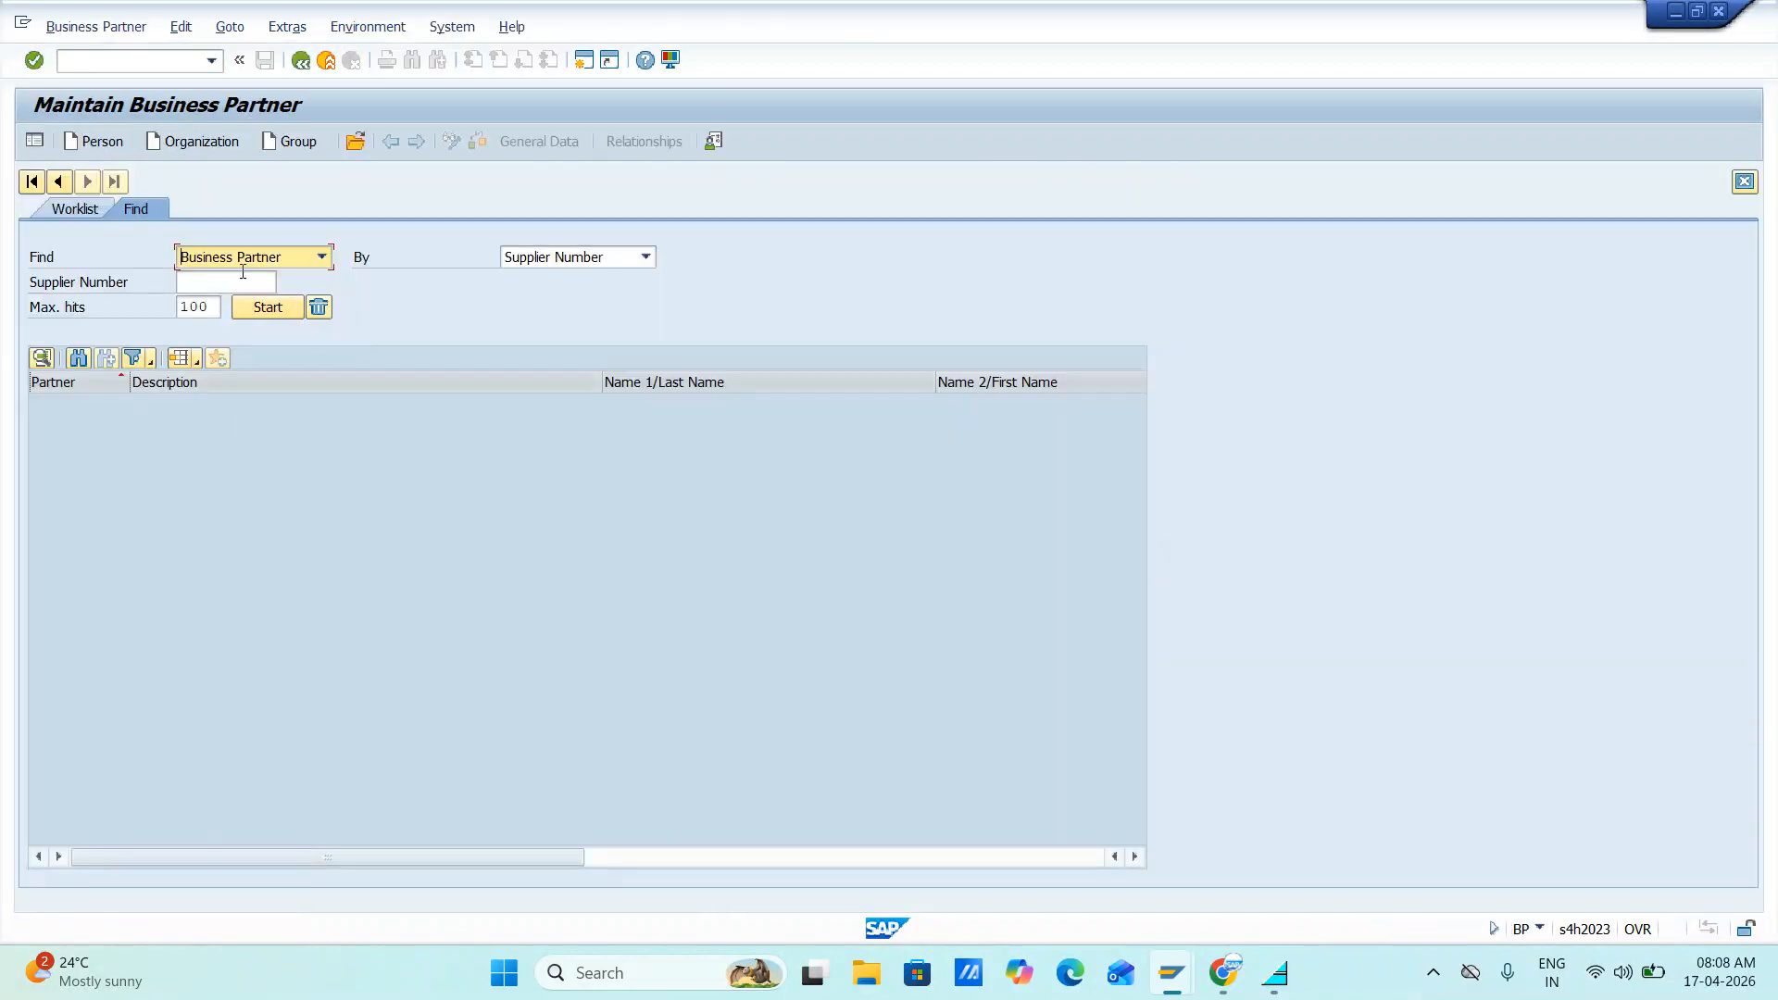
# - Find the Schnider Electricals business partner by the first remembered supplier number and open its record
pyautogui.click(243, 264)
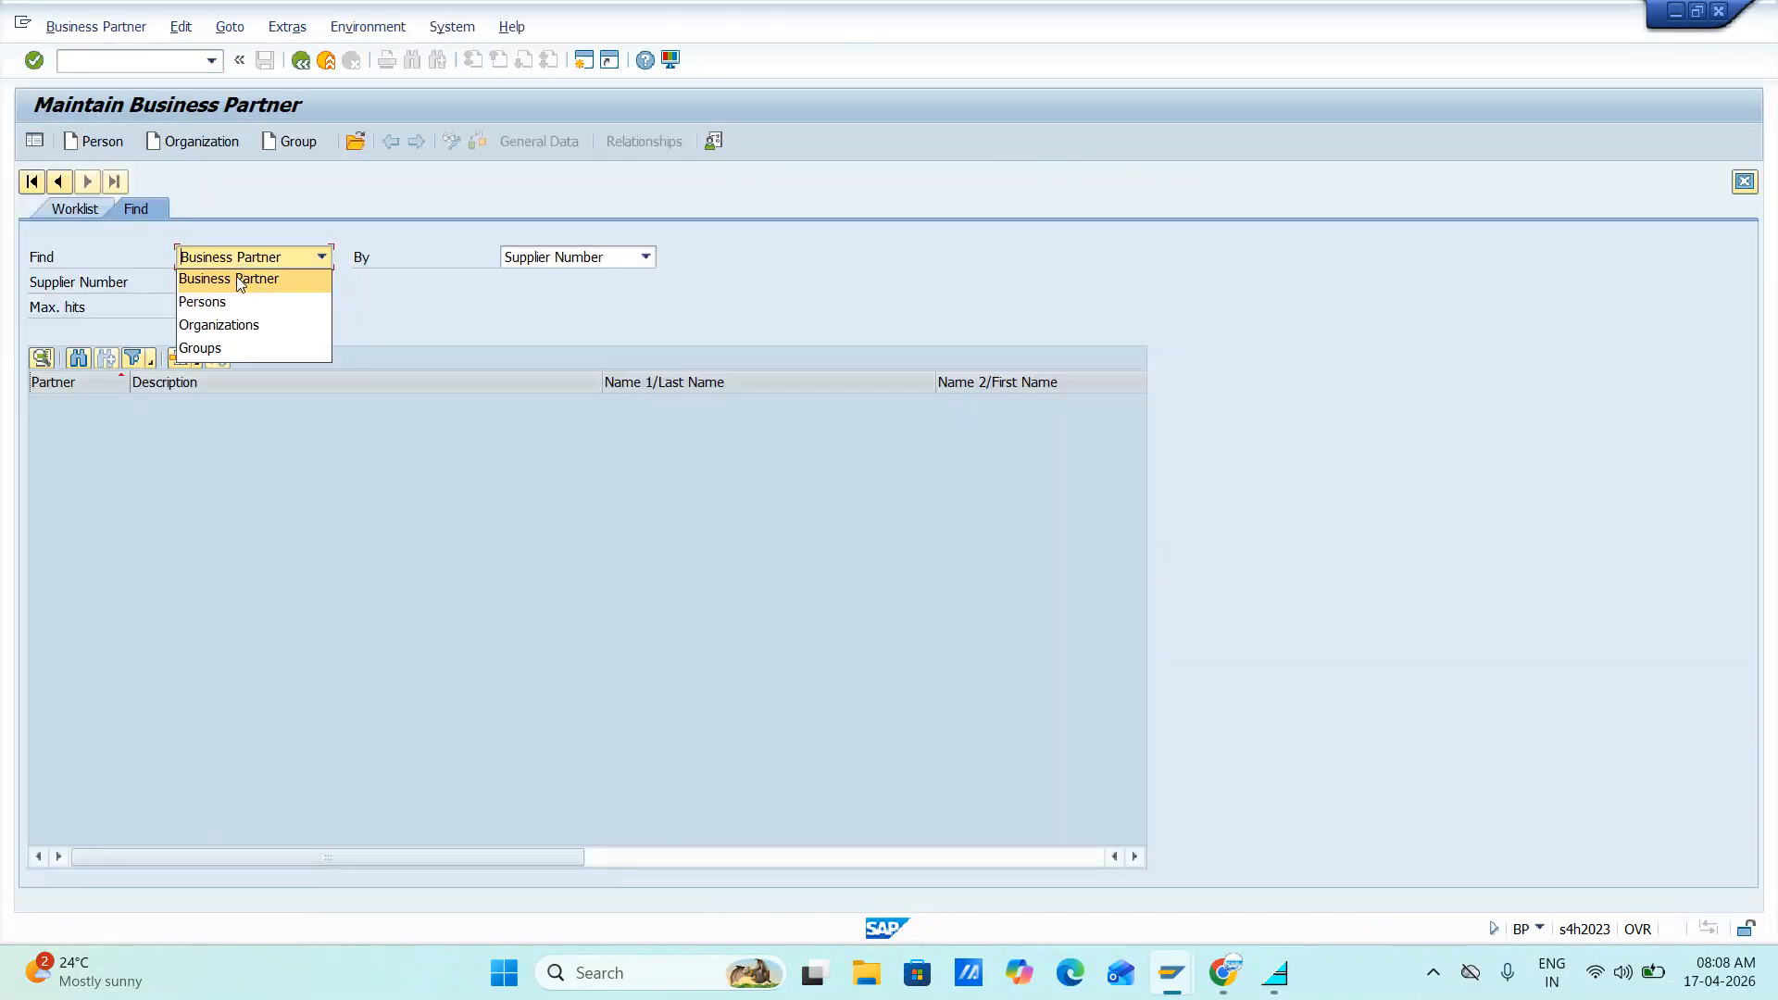
pyautogui.click(239, 280)
pyautogui.click(227, 282)
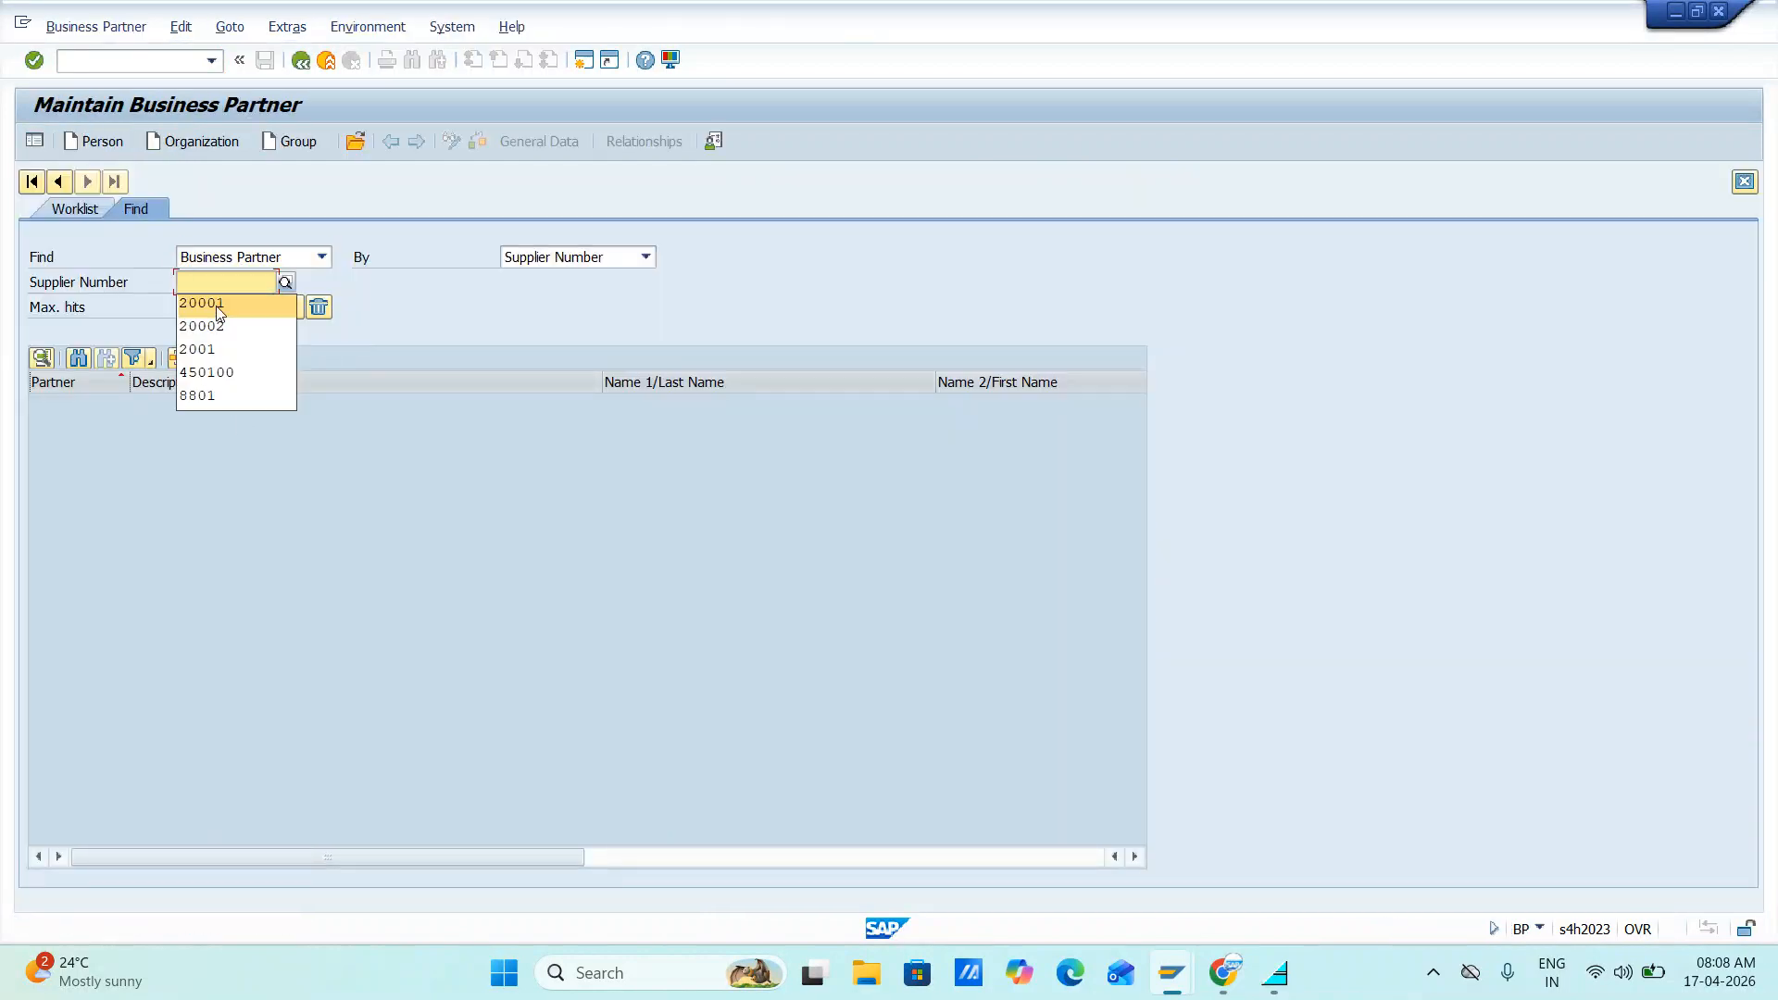
pyautogui.click(221, 313)
pyautogui.press('Return')
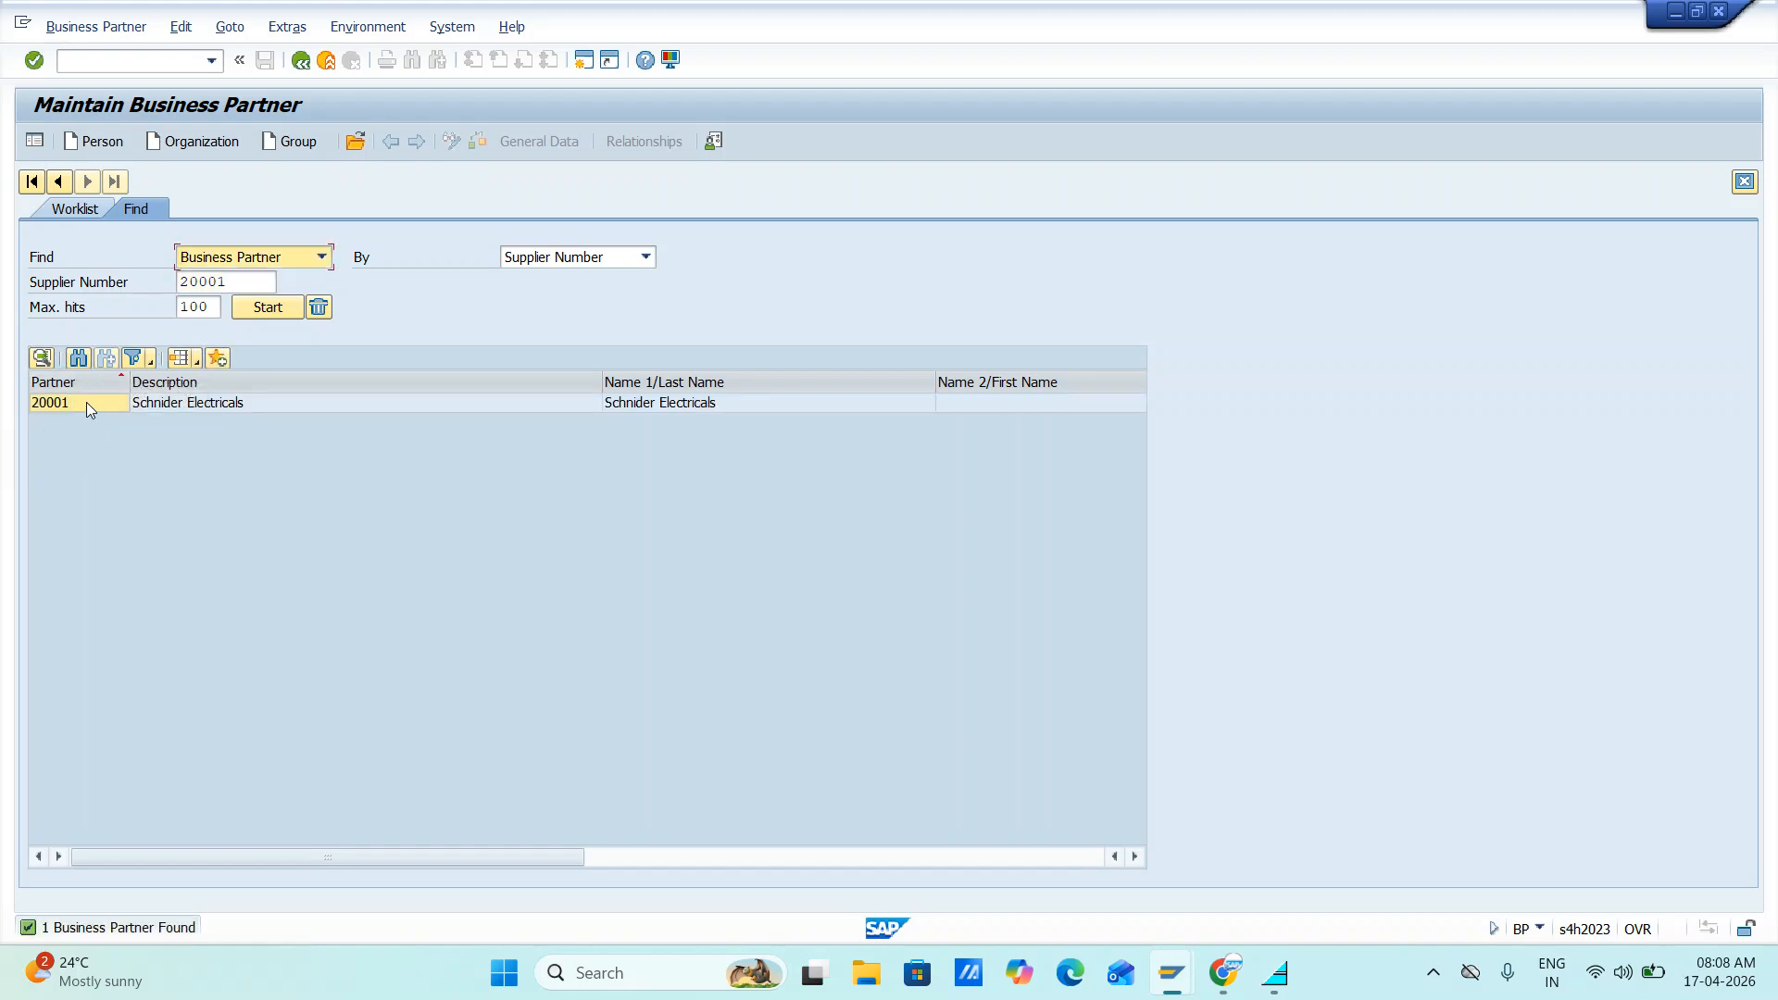
pyautogui.doubleClick(86, 402)
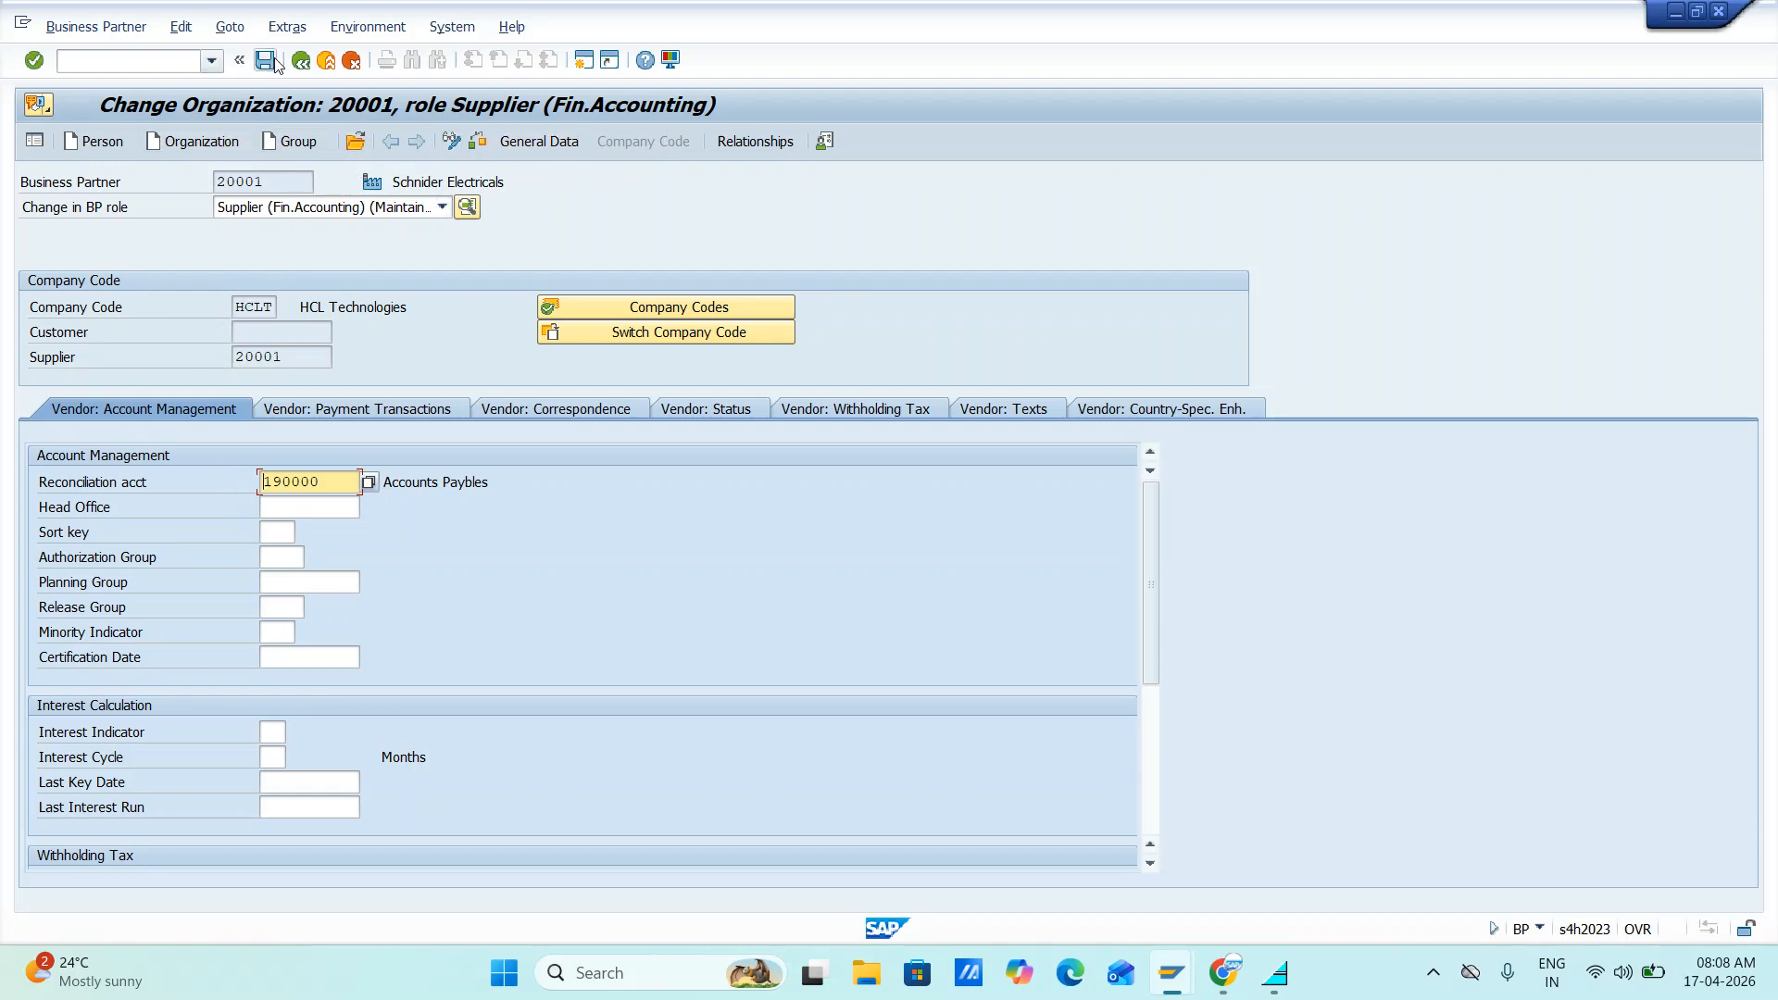
# - Leave the Schnider Electricals record and start transaction bp again from SAP Easy Access
pyautogui.press('F3')
pyautogui.click(211, 61)
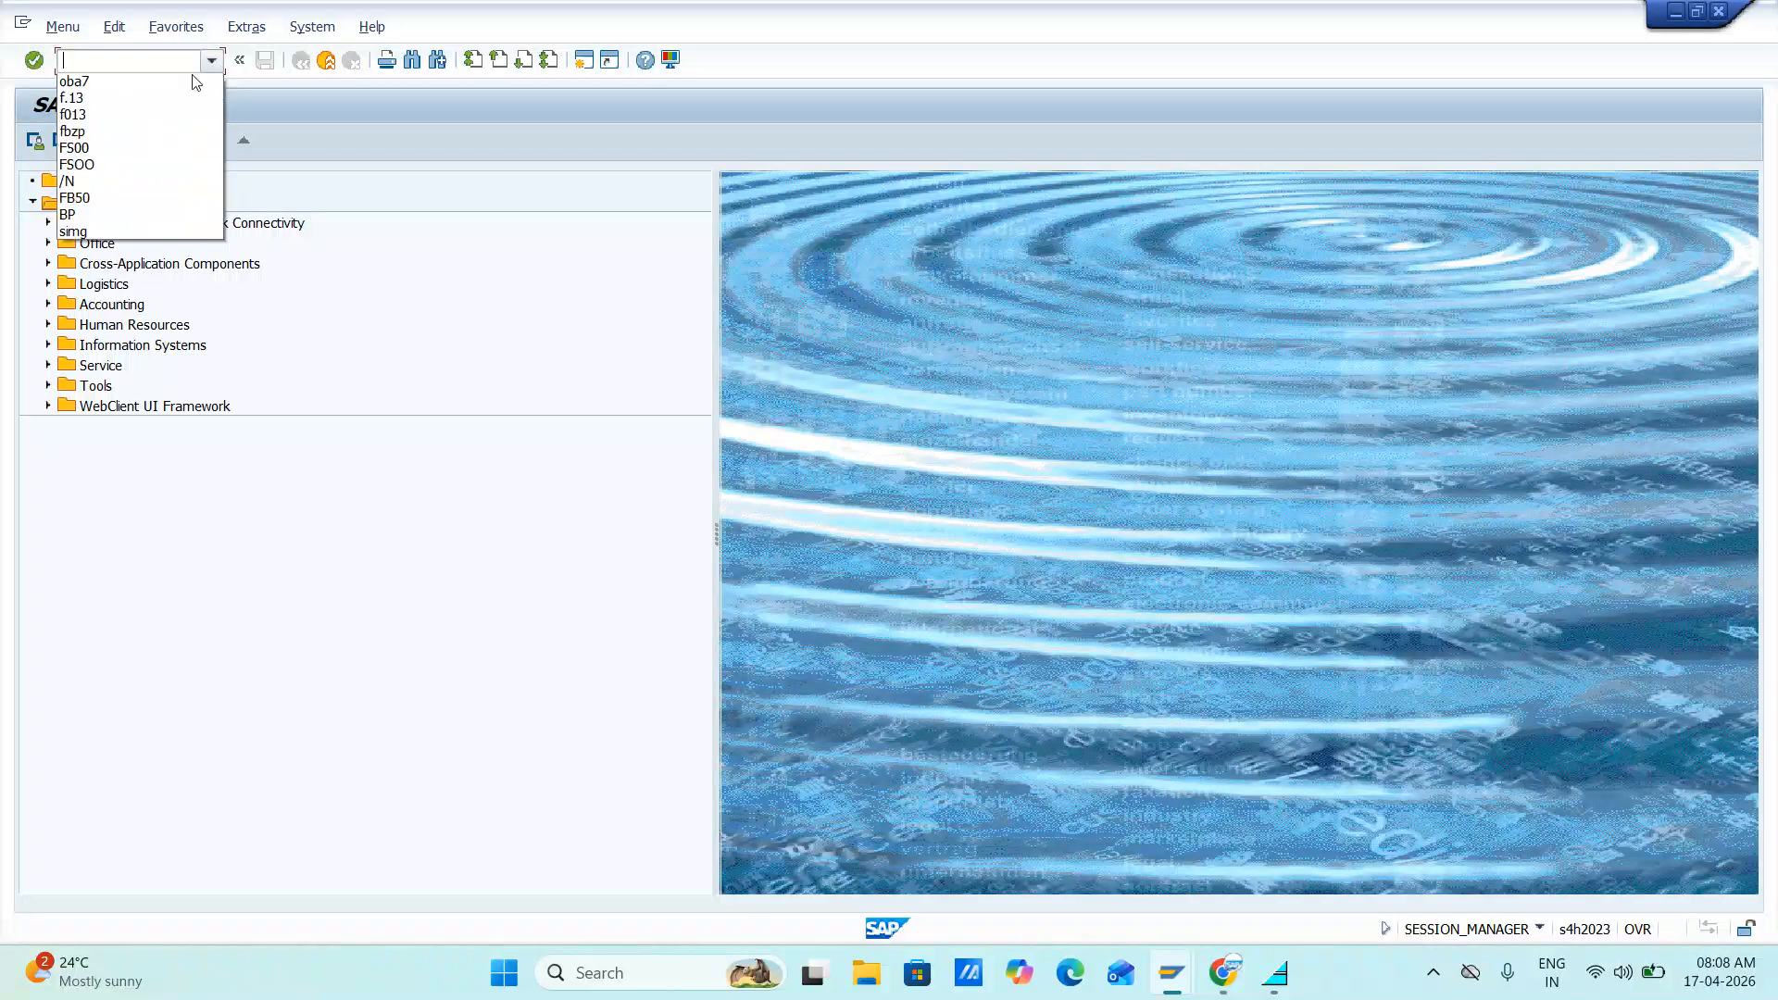
pyautogui.click(117, 55)
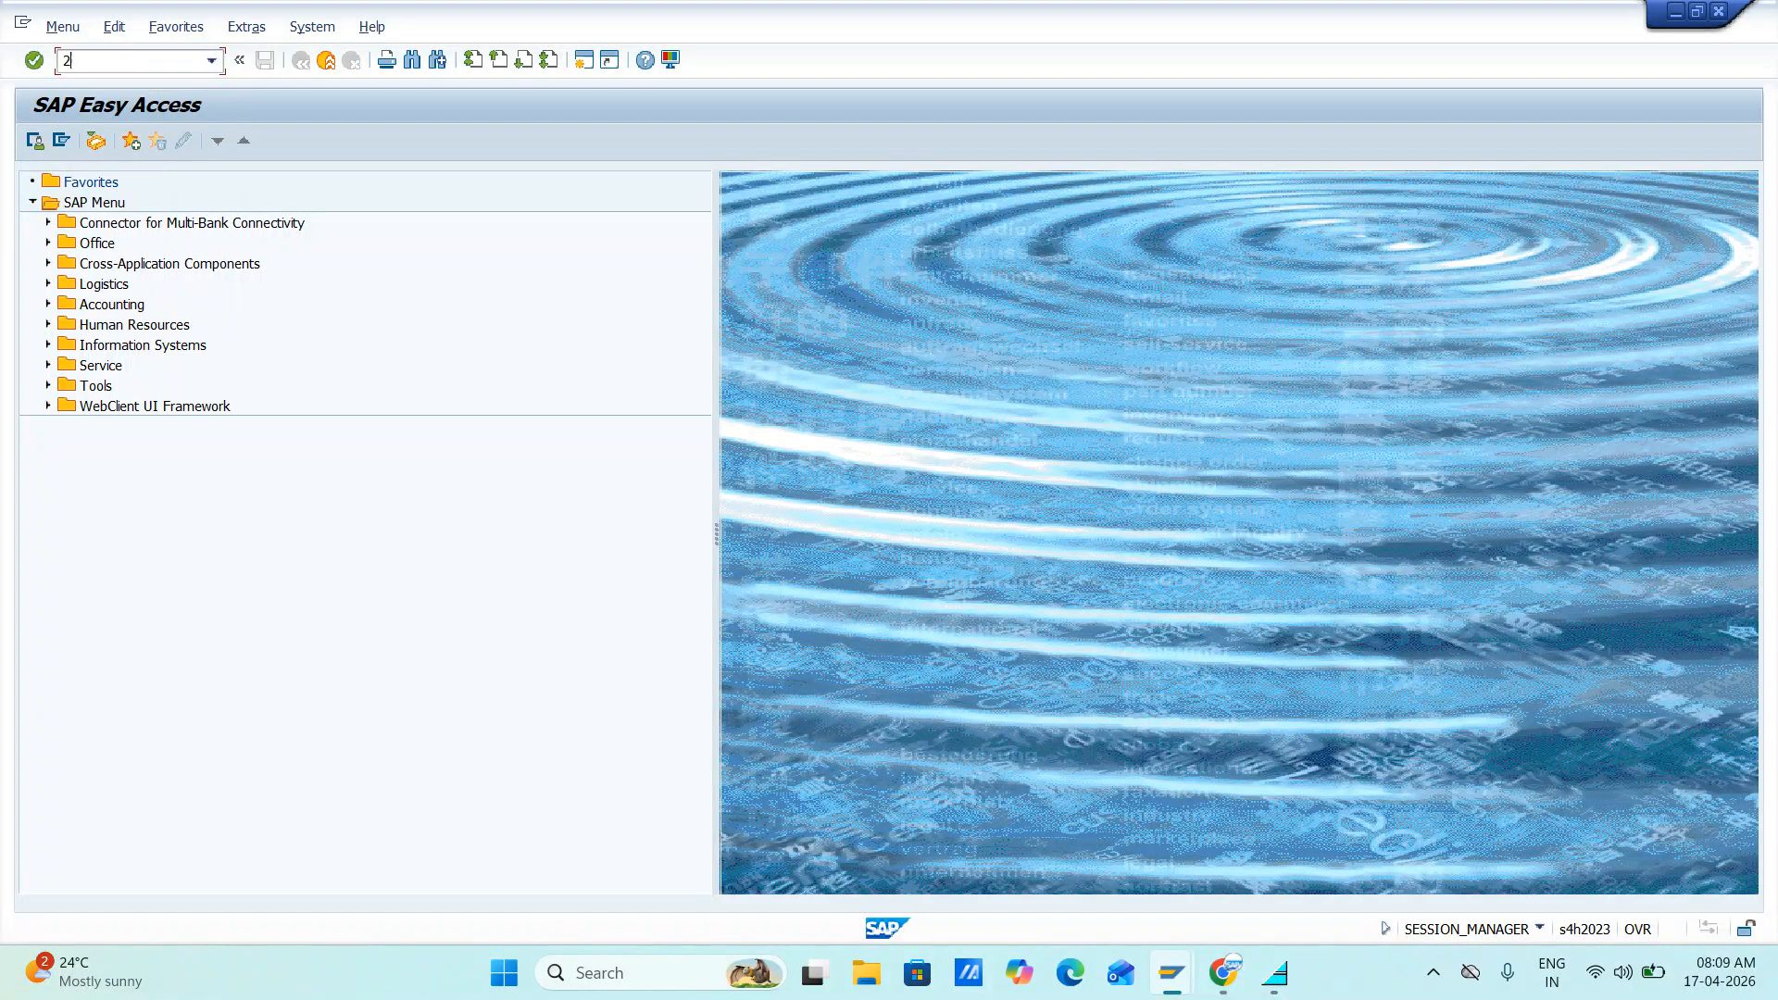
pyautogui.write('bp')
pyautogui.press('Return')
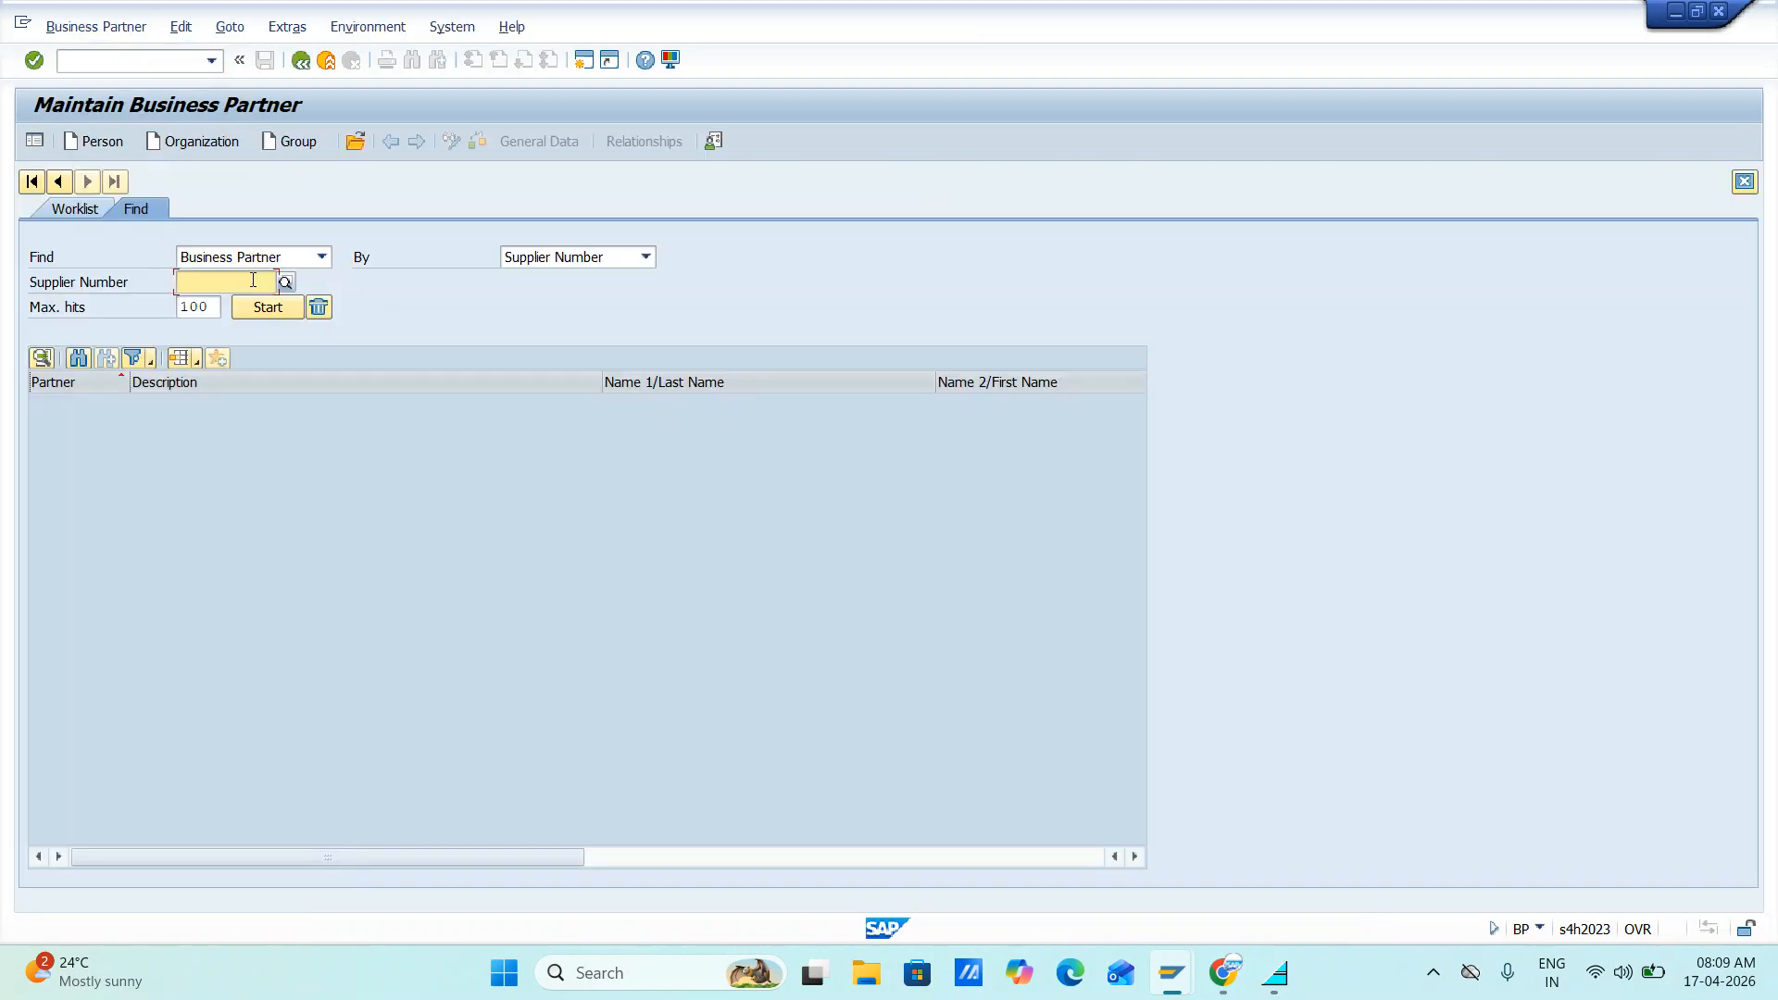
# - Search again by the first remembered supplier number, check the search criteria, and reopen the Schnider Electricals record
pyautogui.click(253, 280)
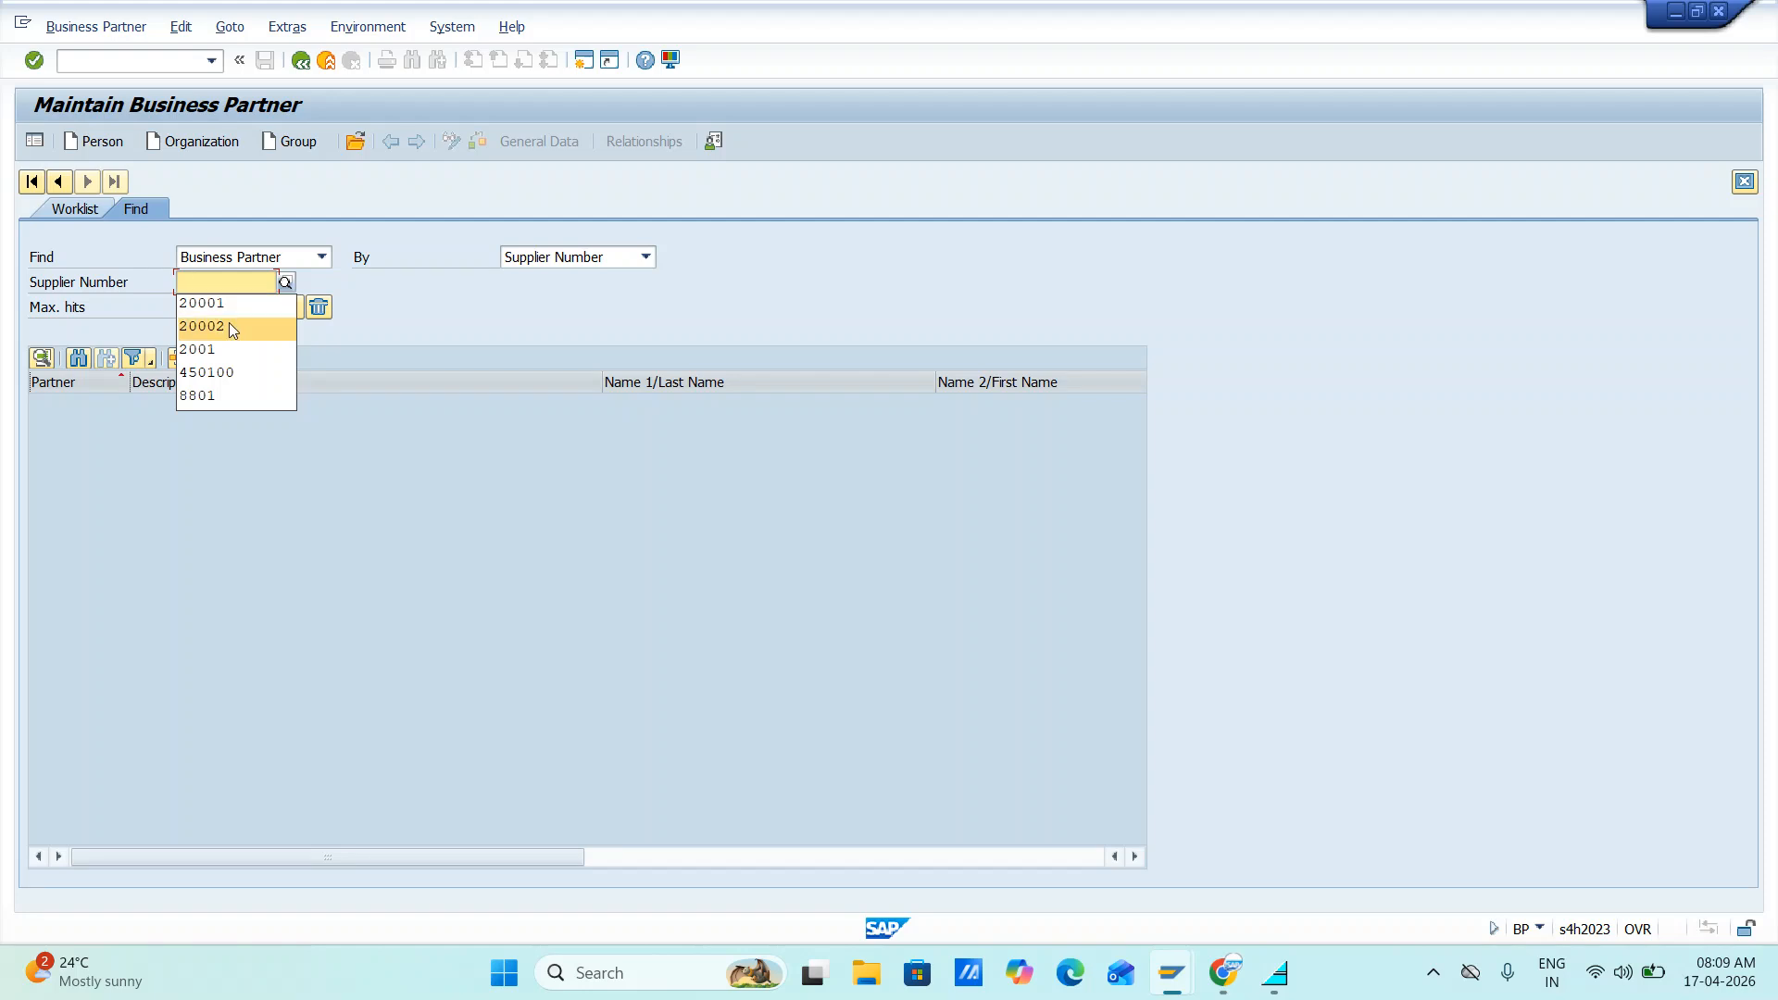
pyautogui.click(225, 305)
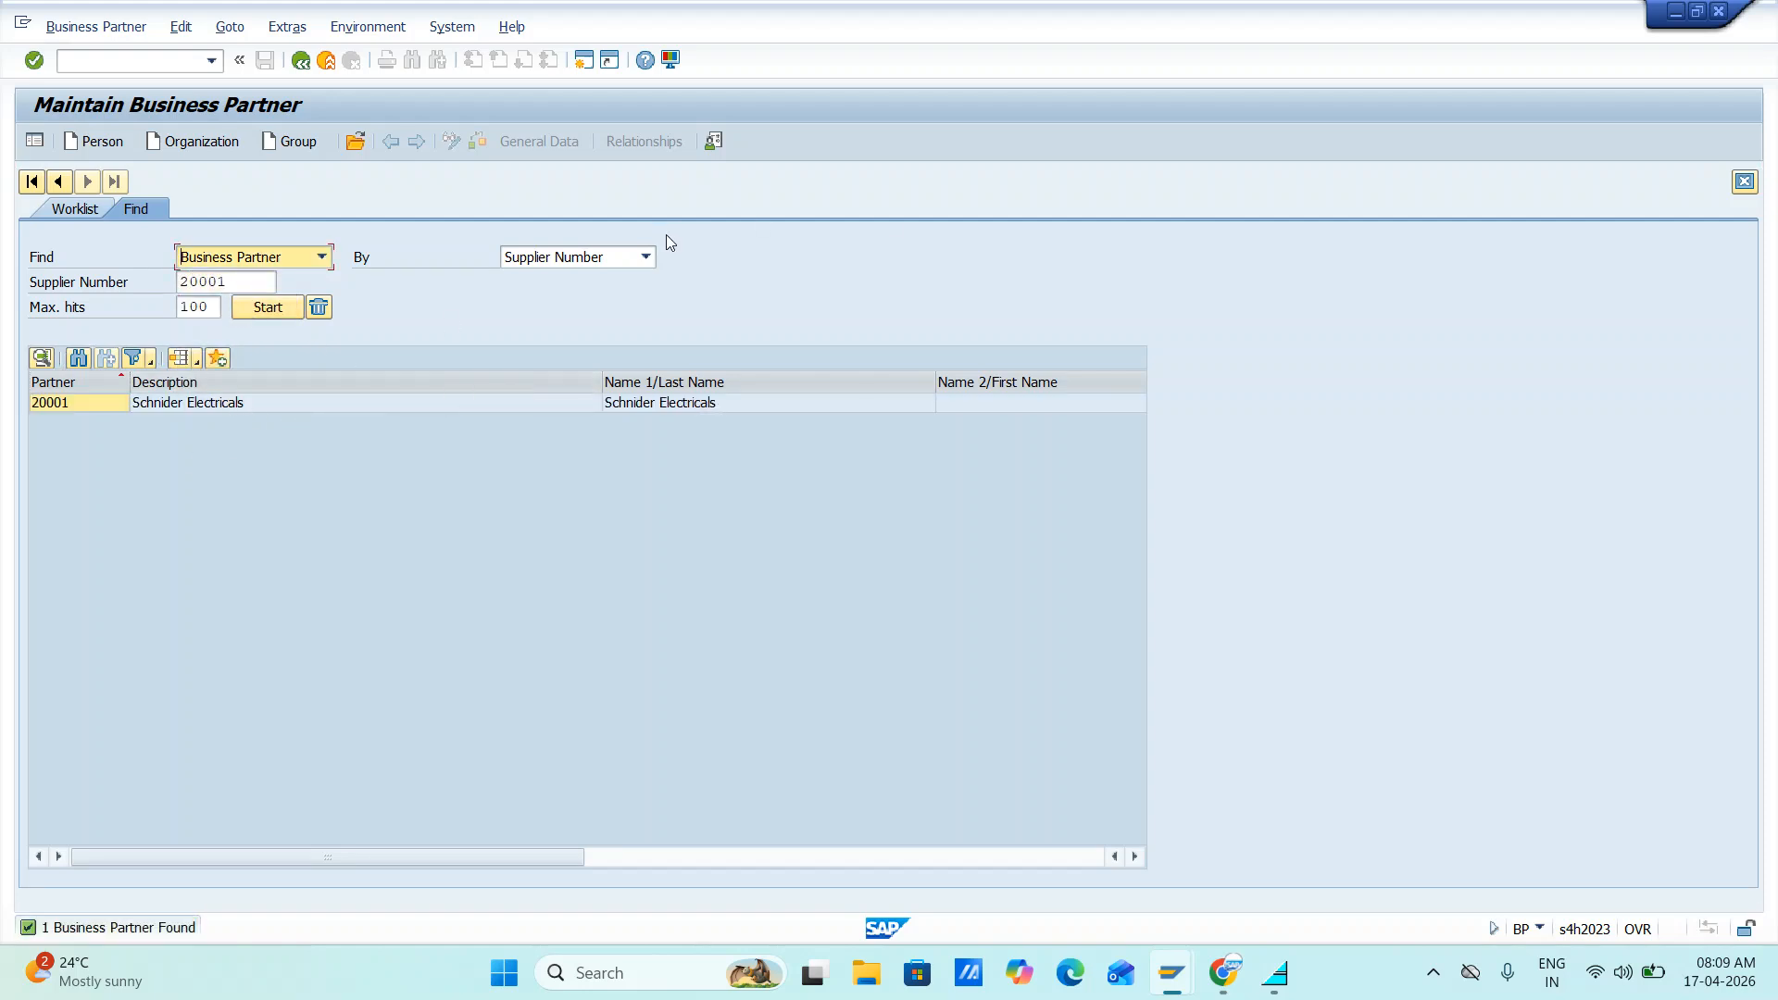
pyautogui.click(646, 256)
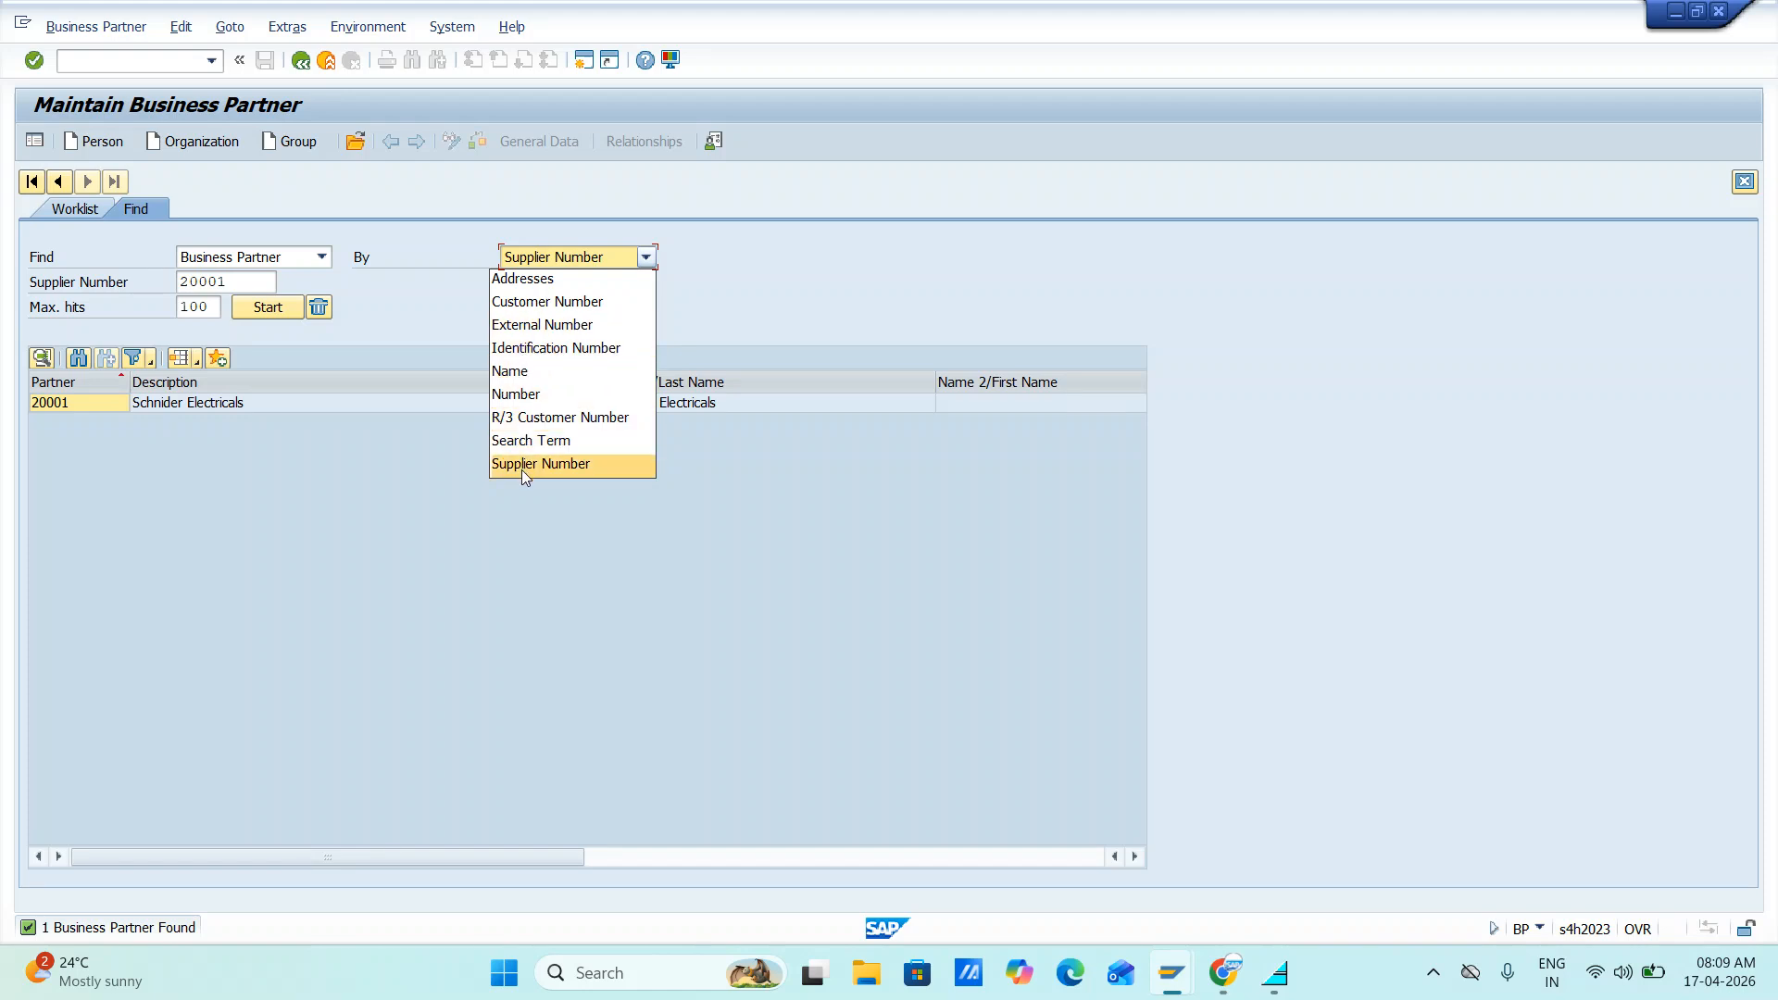
pyautogui.click(516, 394)
pyautogui.click(67, 408)
pyautogui.doubleClick(65, 408)
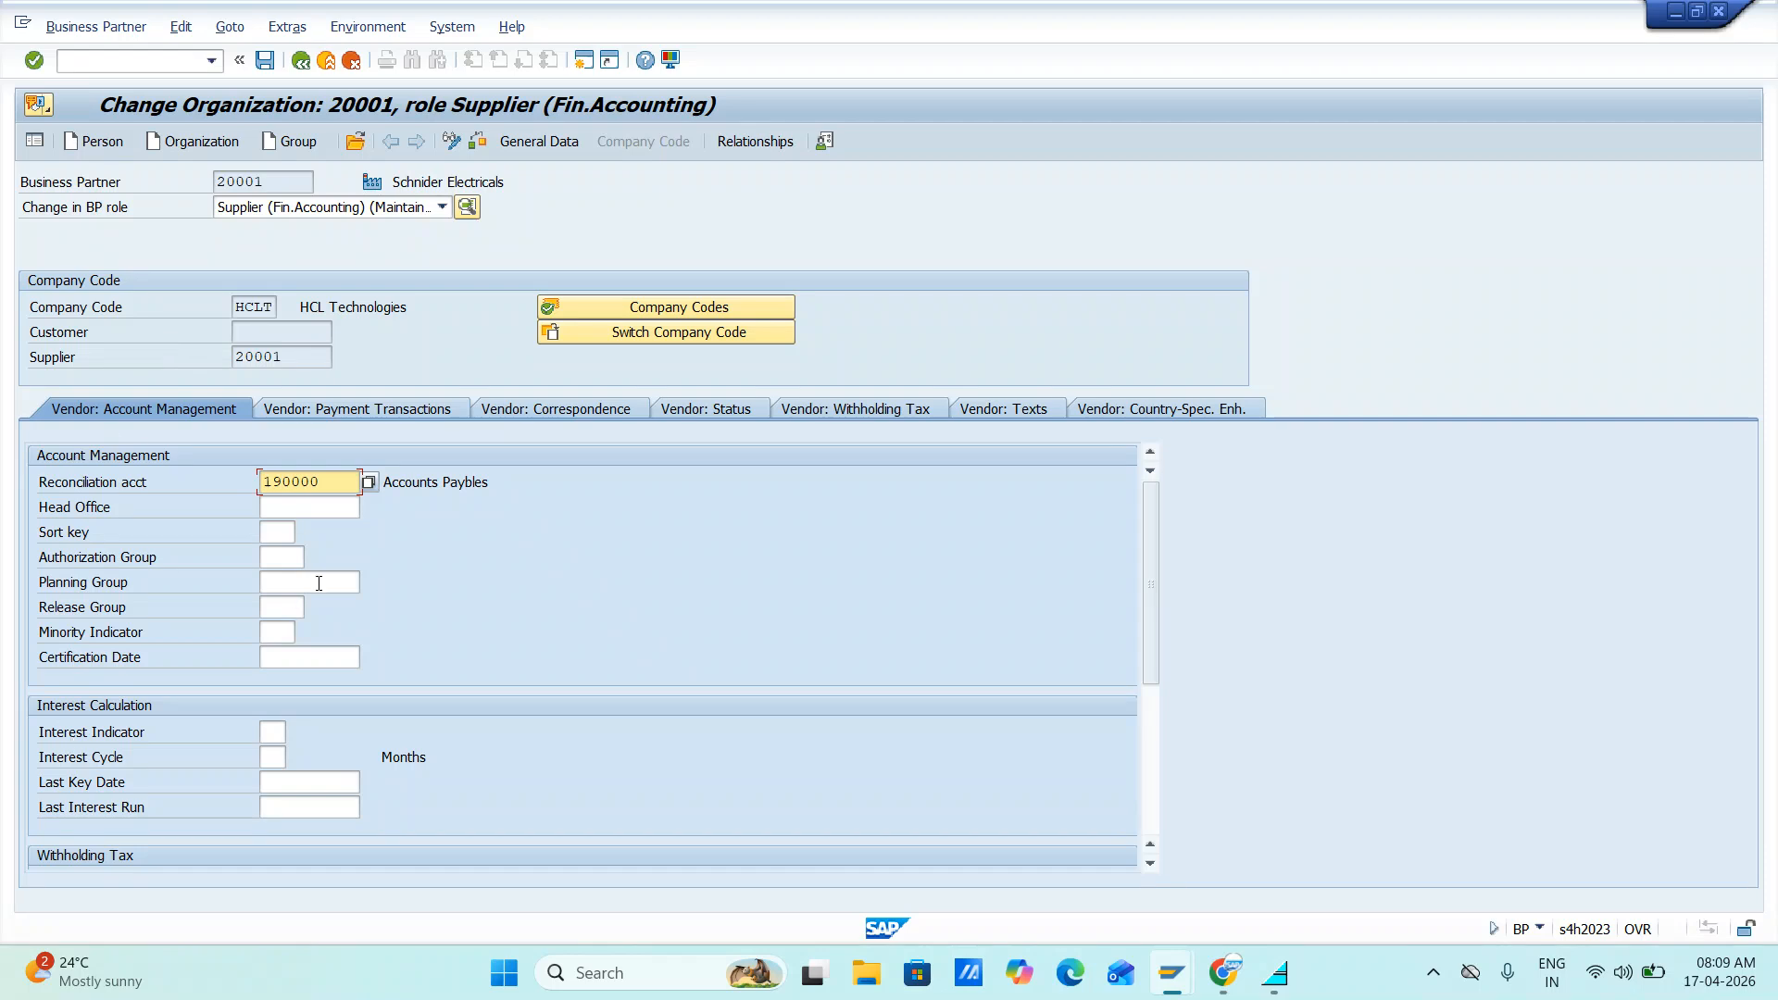
# - Review Schnider Electricals' general data and BP role, then examine its company code data and reconciliation account
pyautogui.click(544, 142)
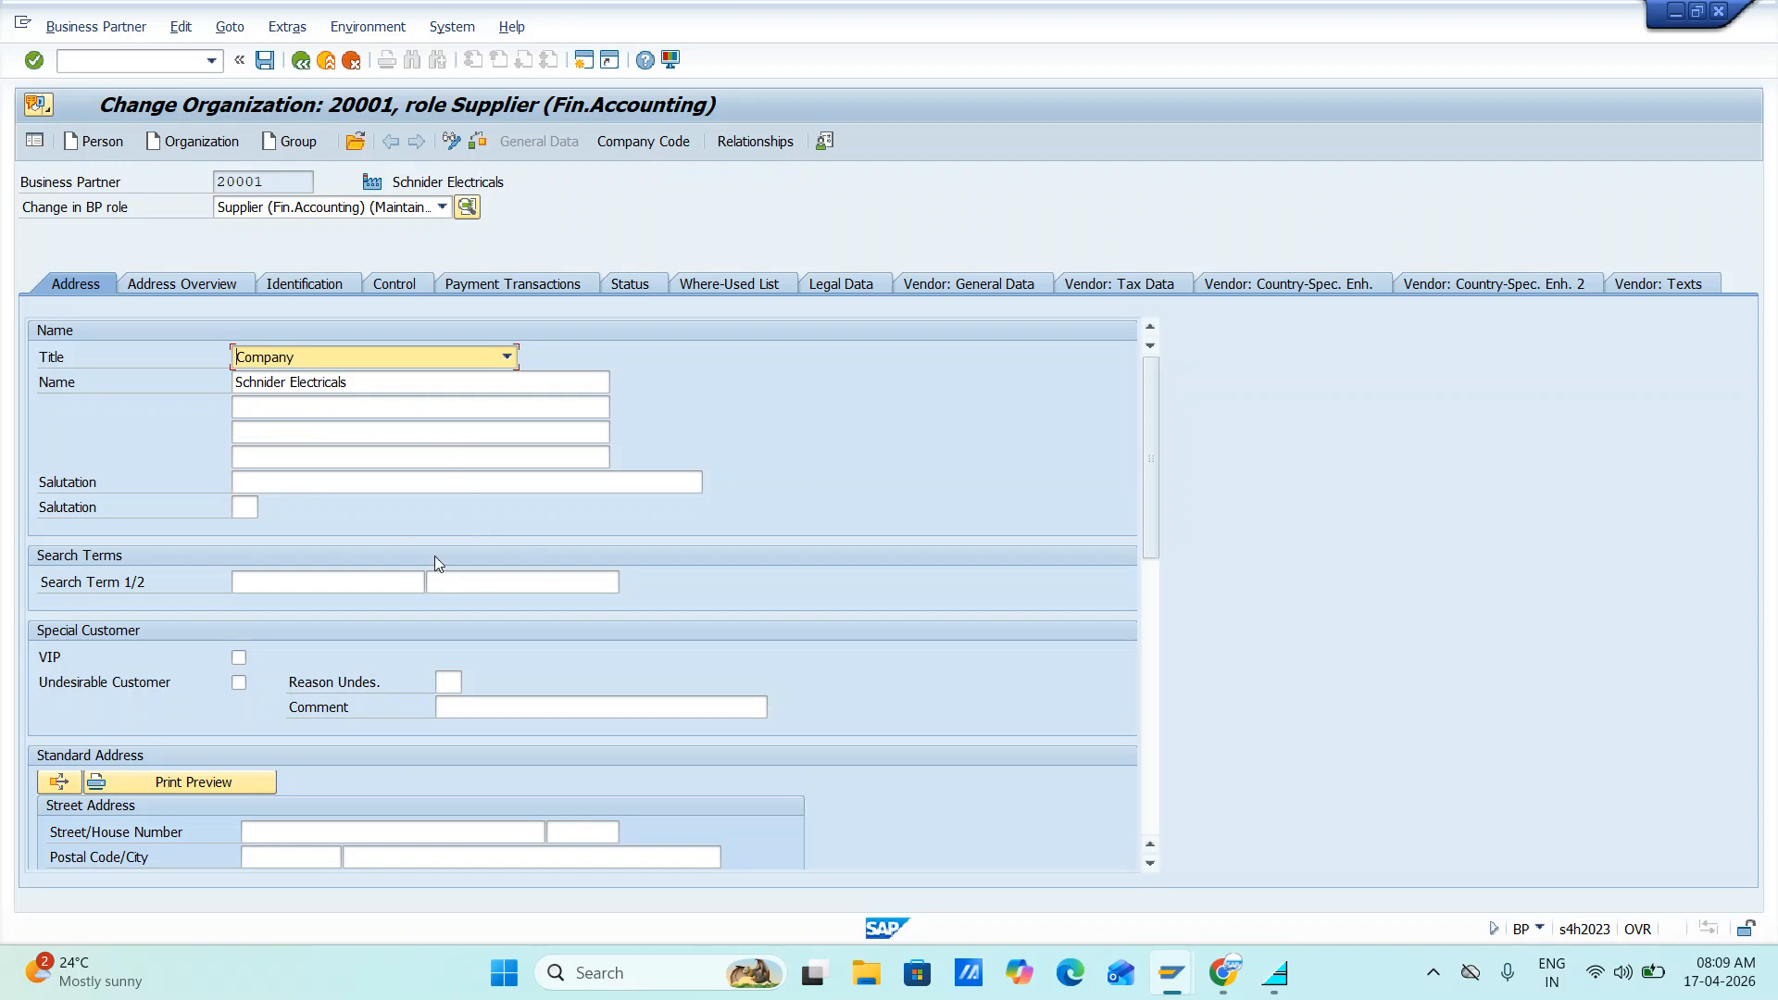
pyautogui.click(443, 207)
pyautogui.click(441, 212)
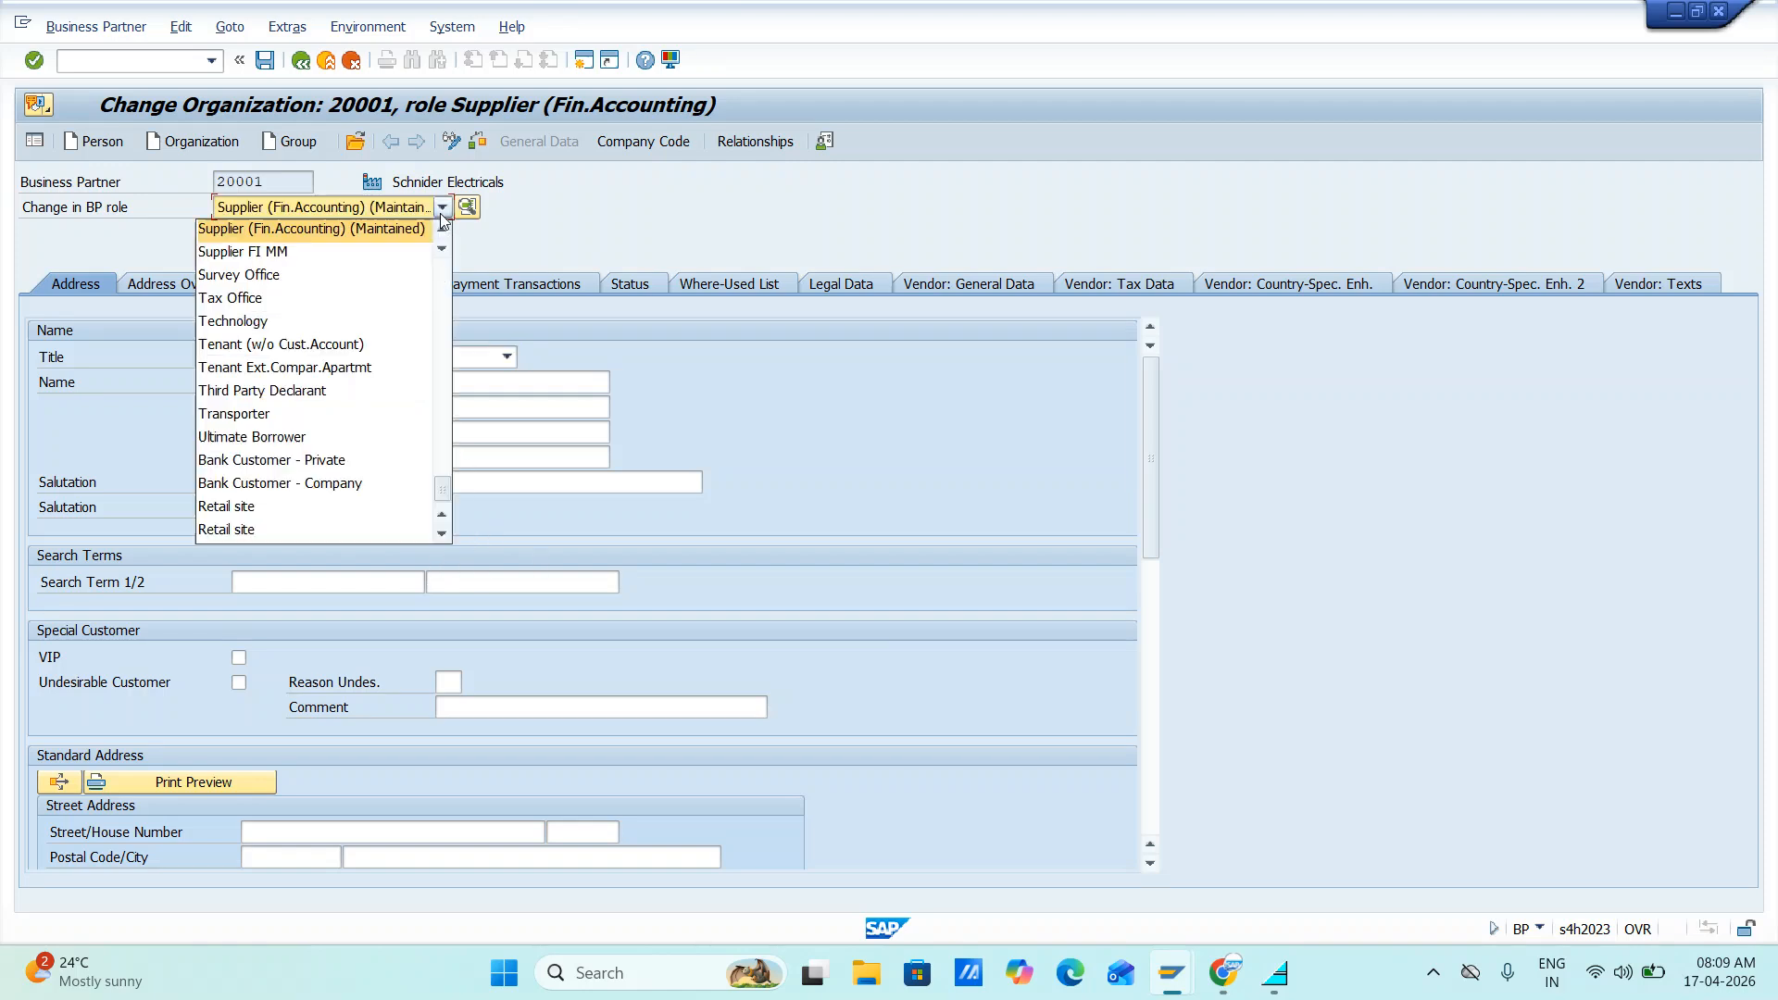
pyautogui.click(442, 213)
pyautogui.click(629, 144)
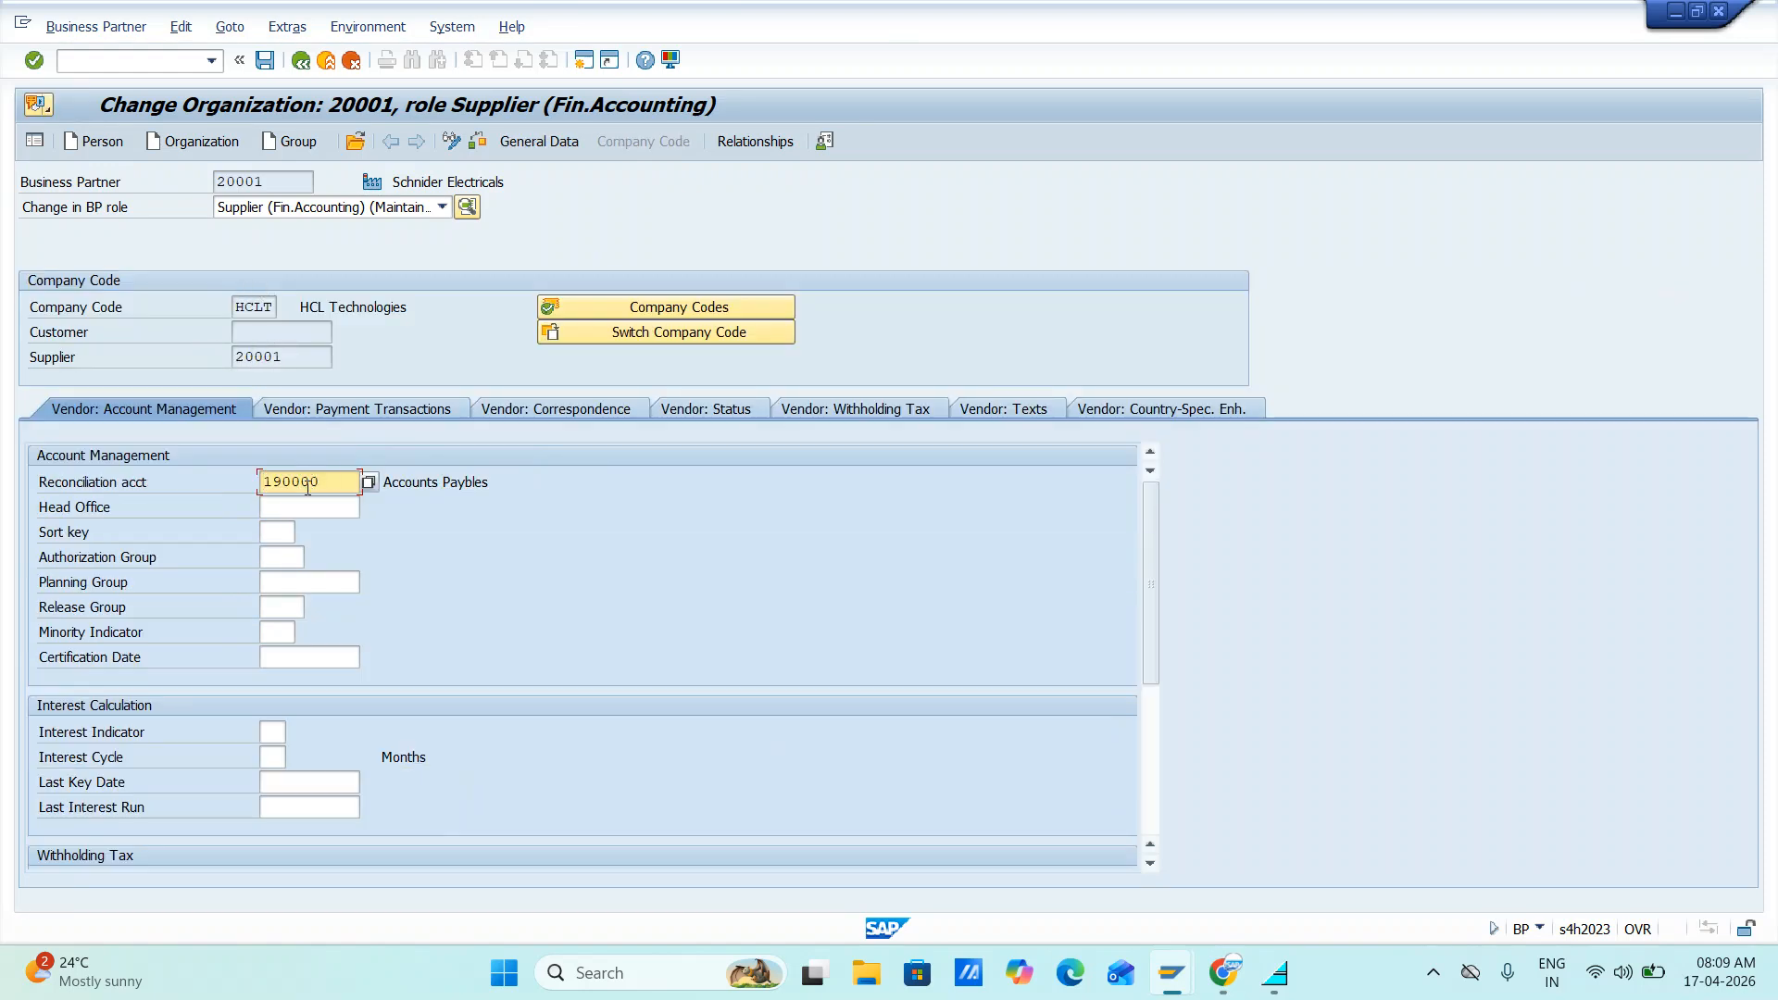
pyautogui.click(276, 501)
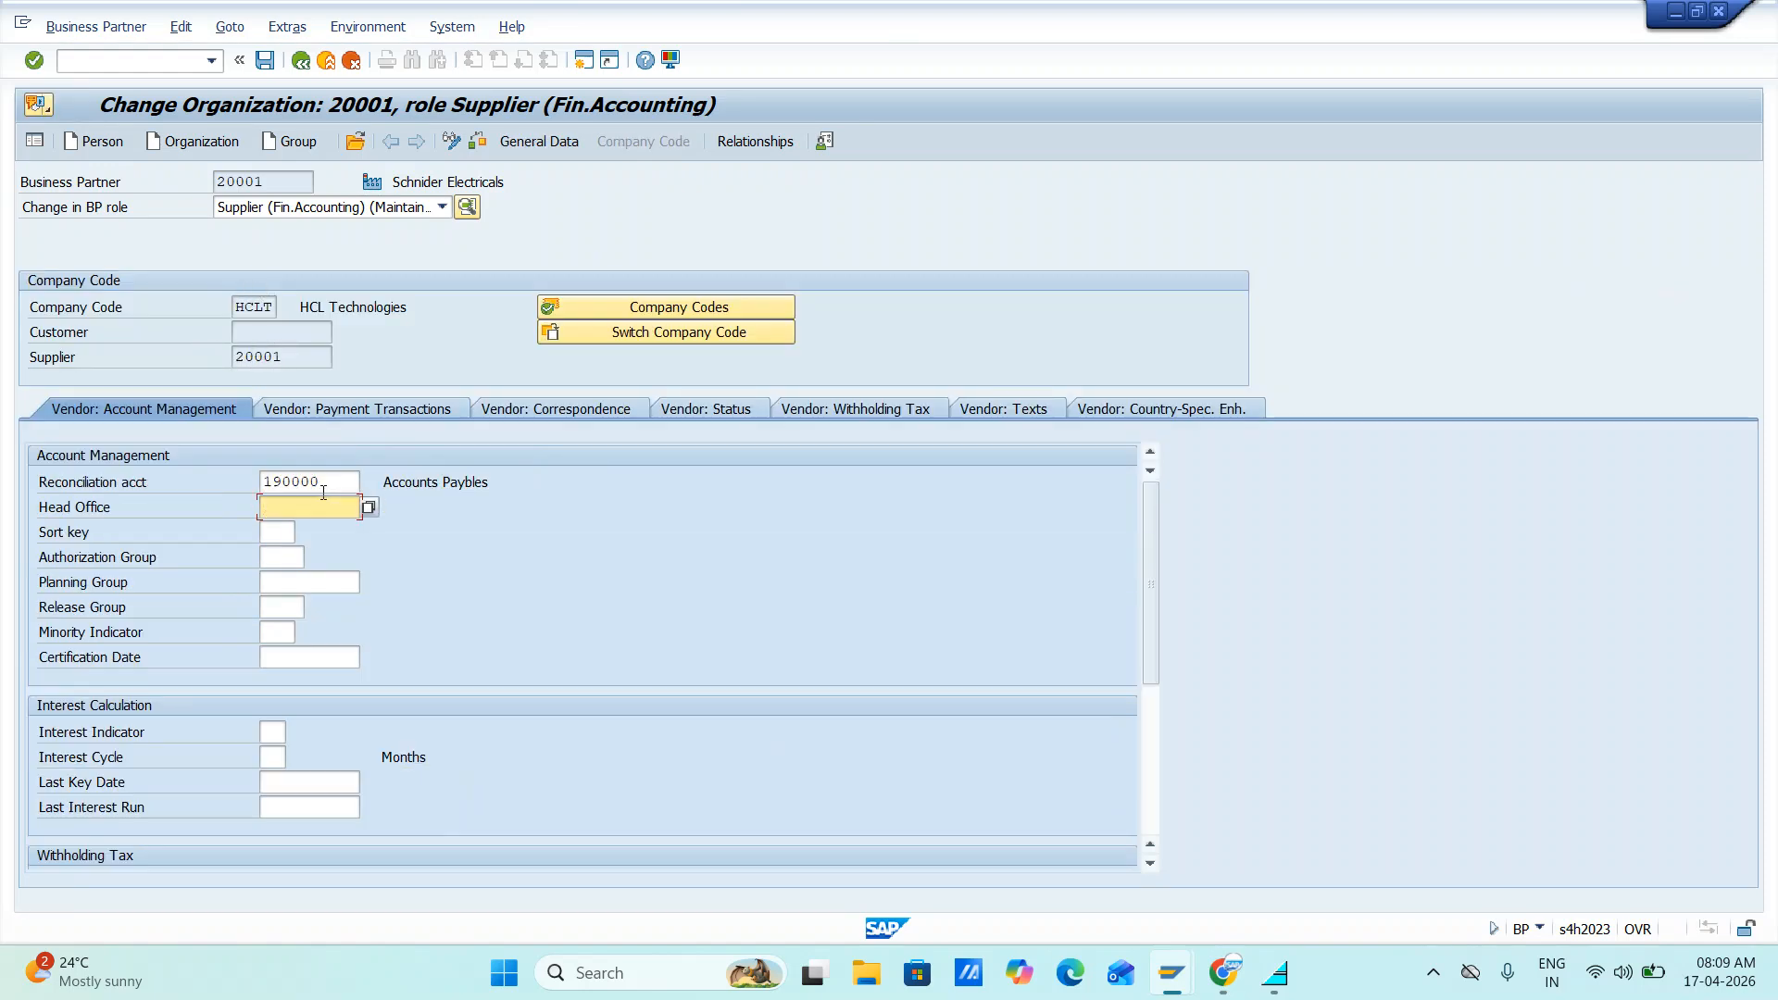
pyautogui.click(291, 357)
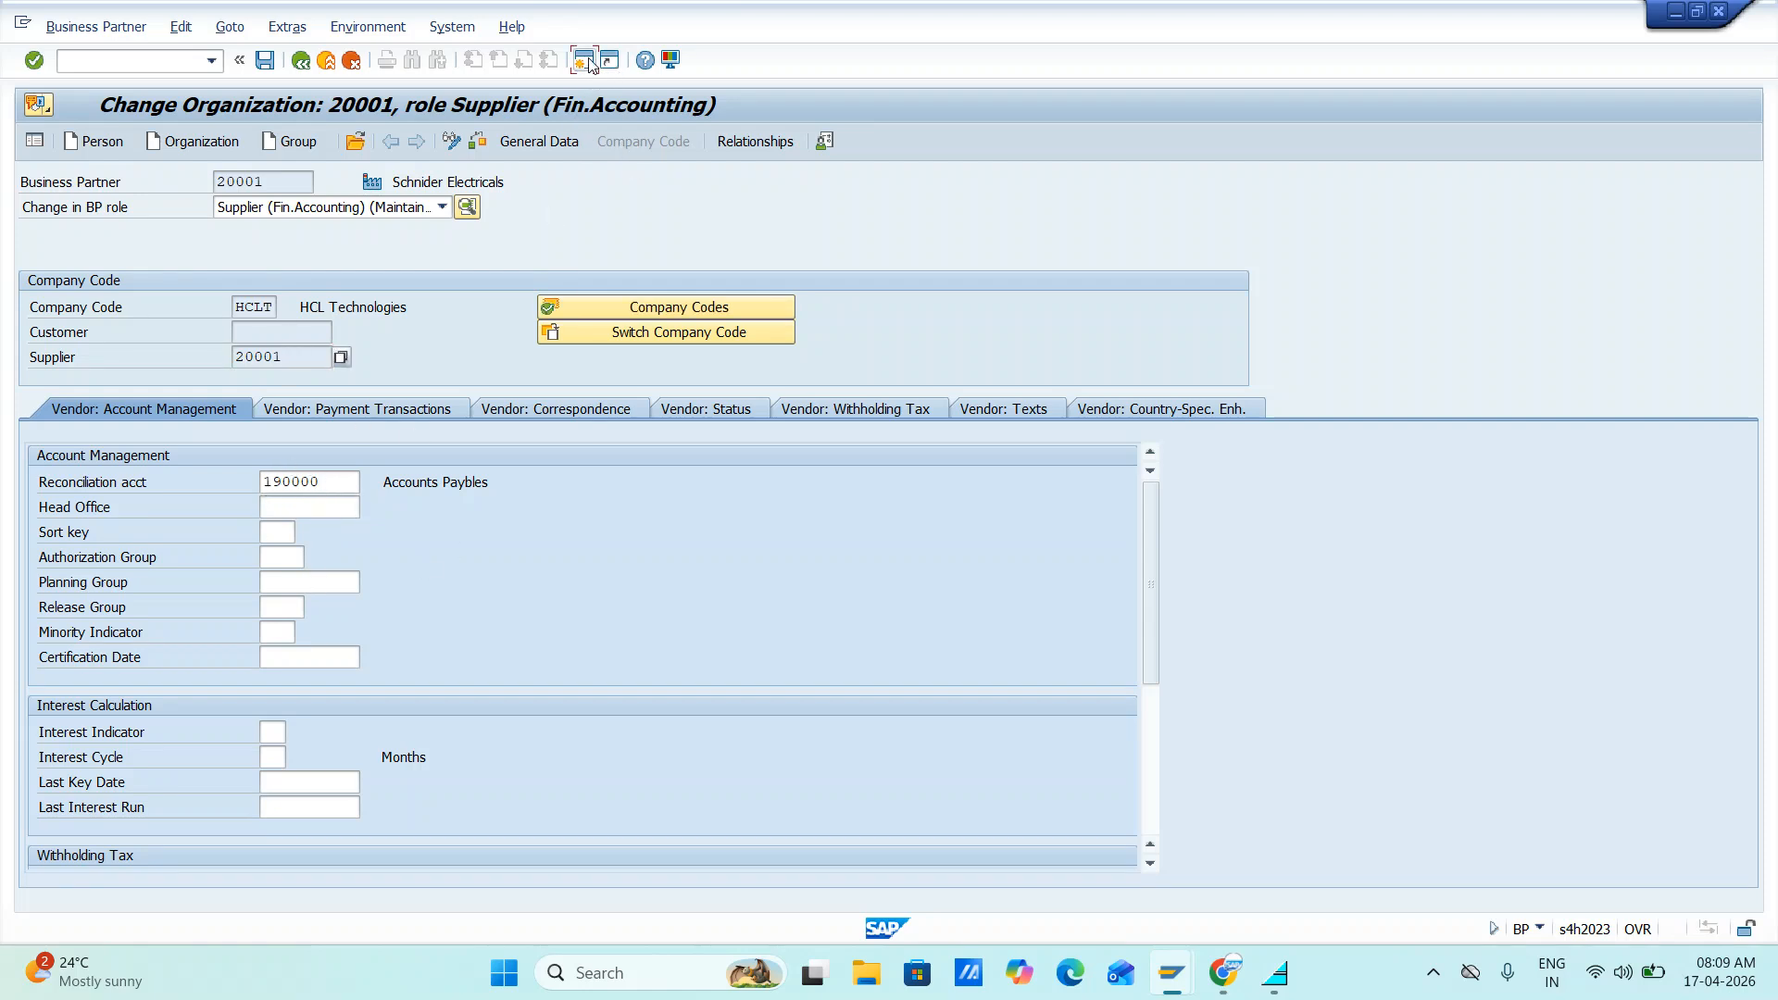
# - Open transaction FS00 in a separate session and display the Accounts Paybles G/L account under Current Liabilities
pyautogui.press('F3')
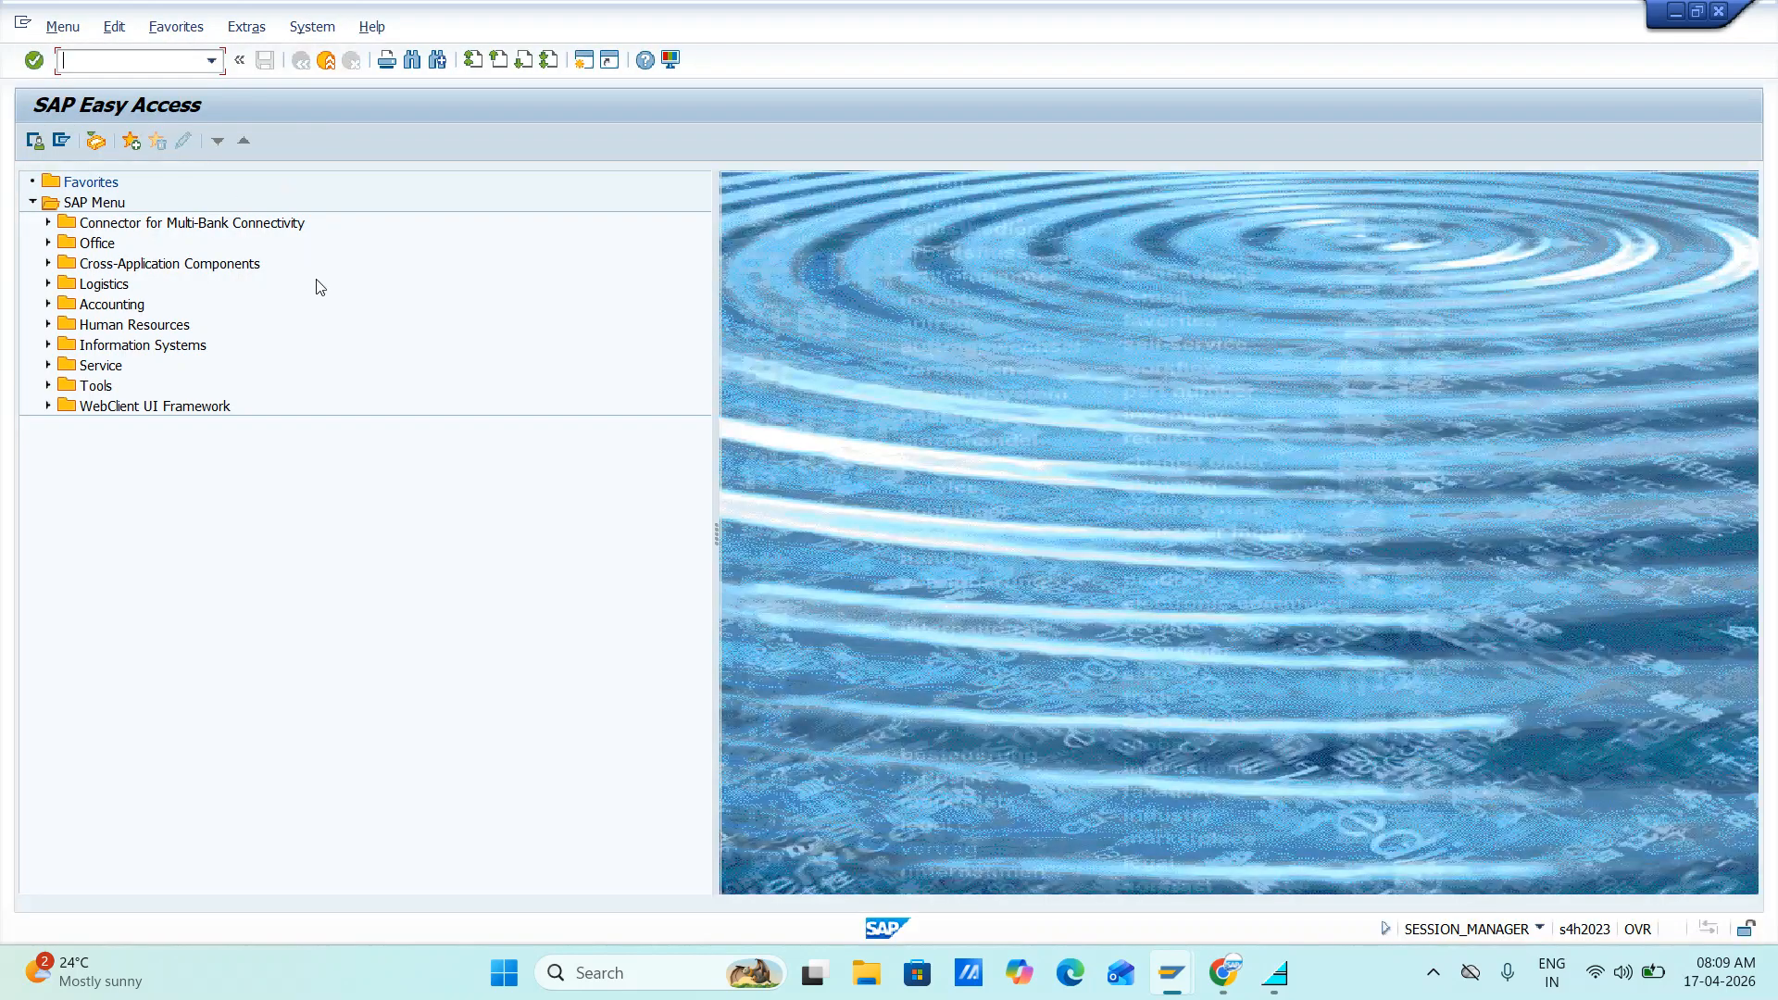
pyautogui.press('Return')
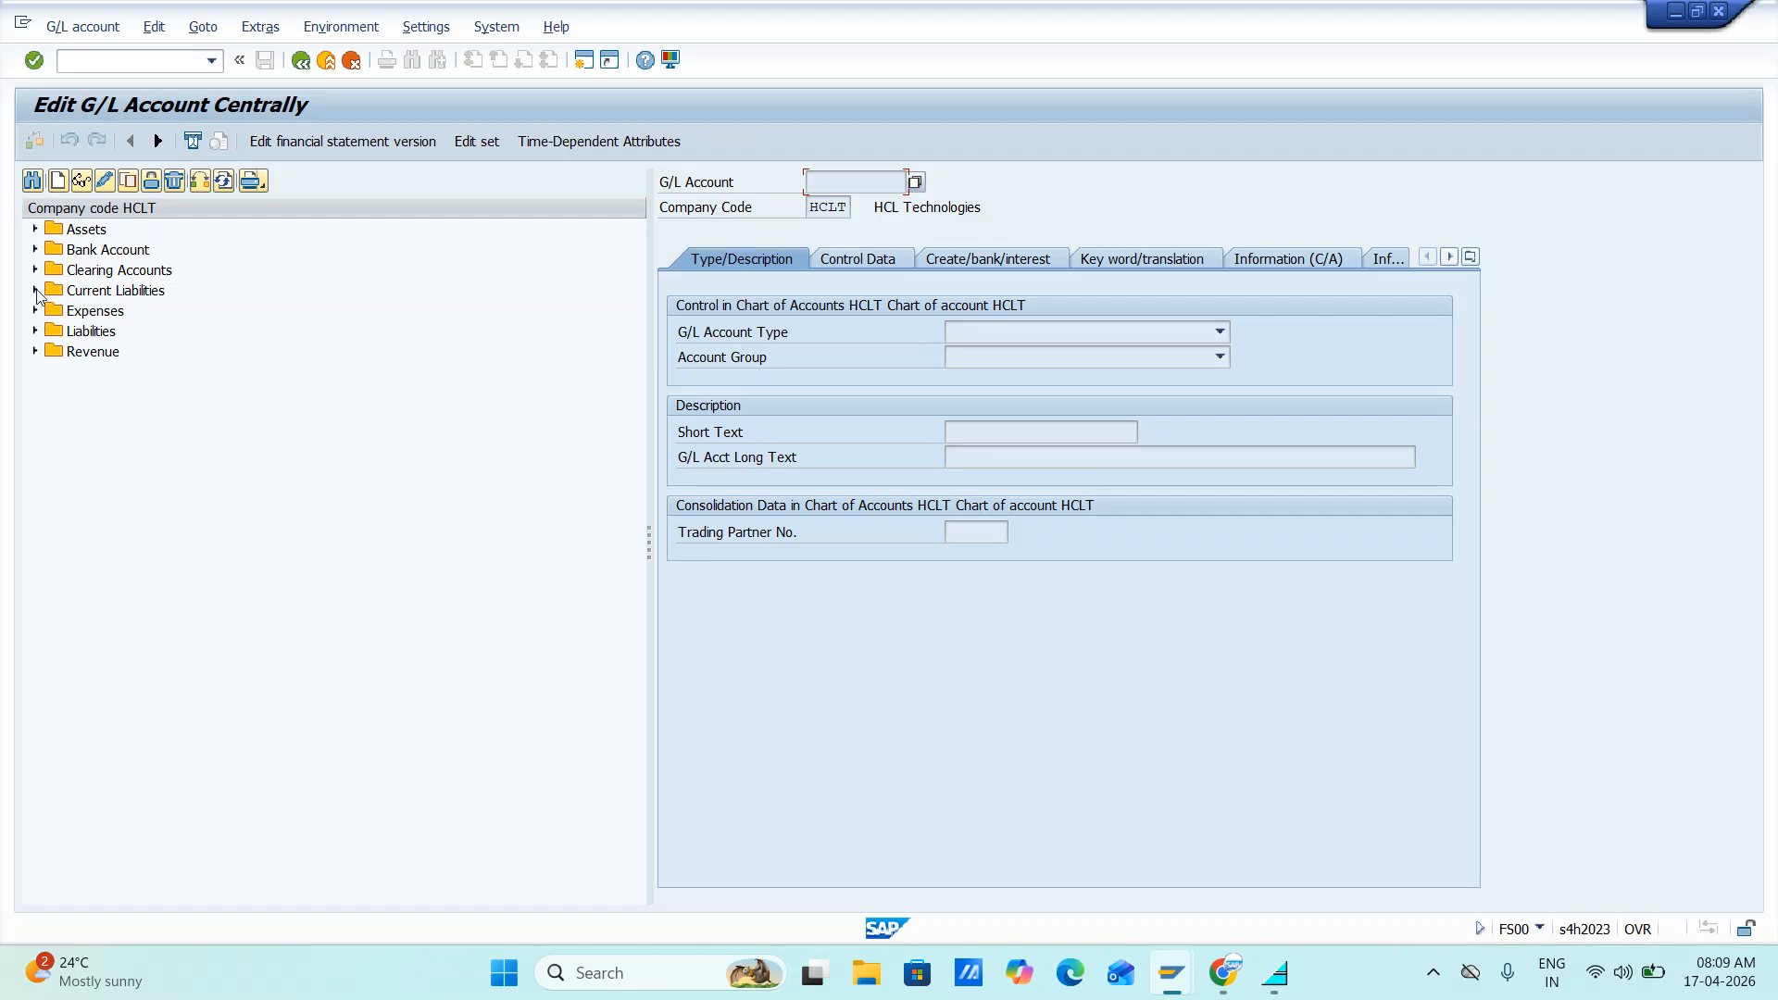
pyautogui.click(35, 291)
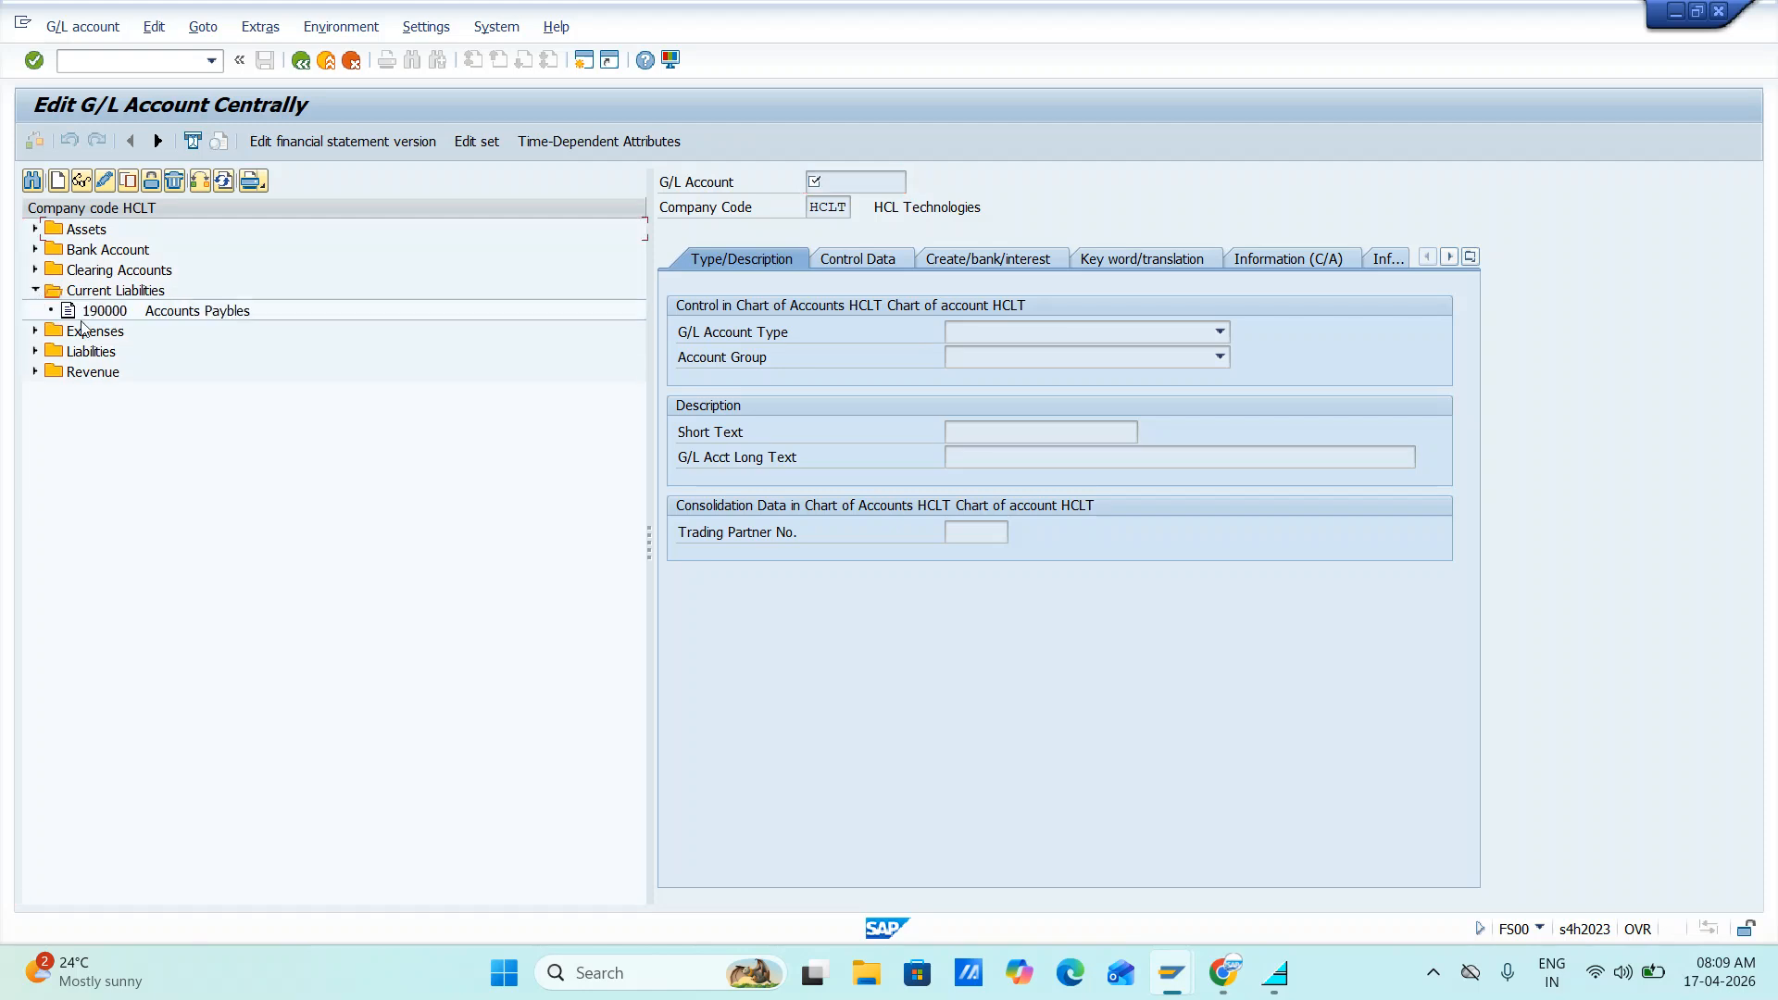
pyautogui.click(210, 319)
pyautogui.doubleClick(211, 318)
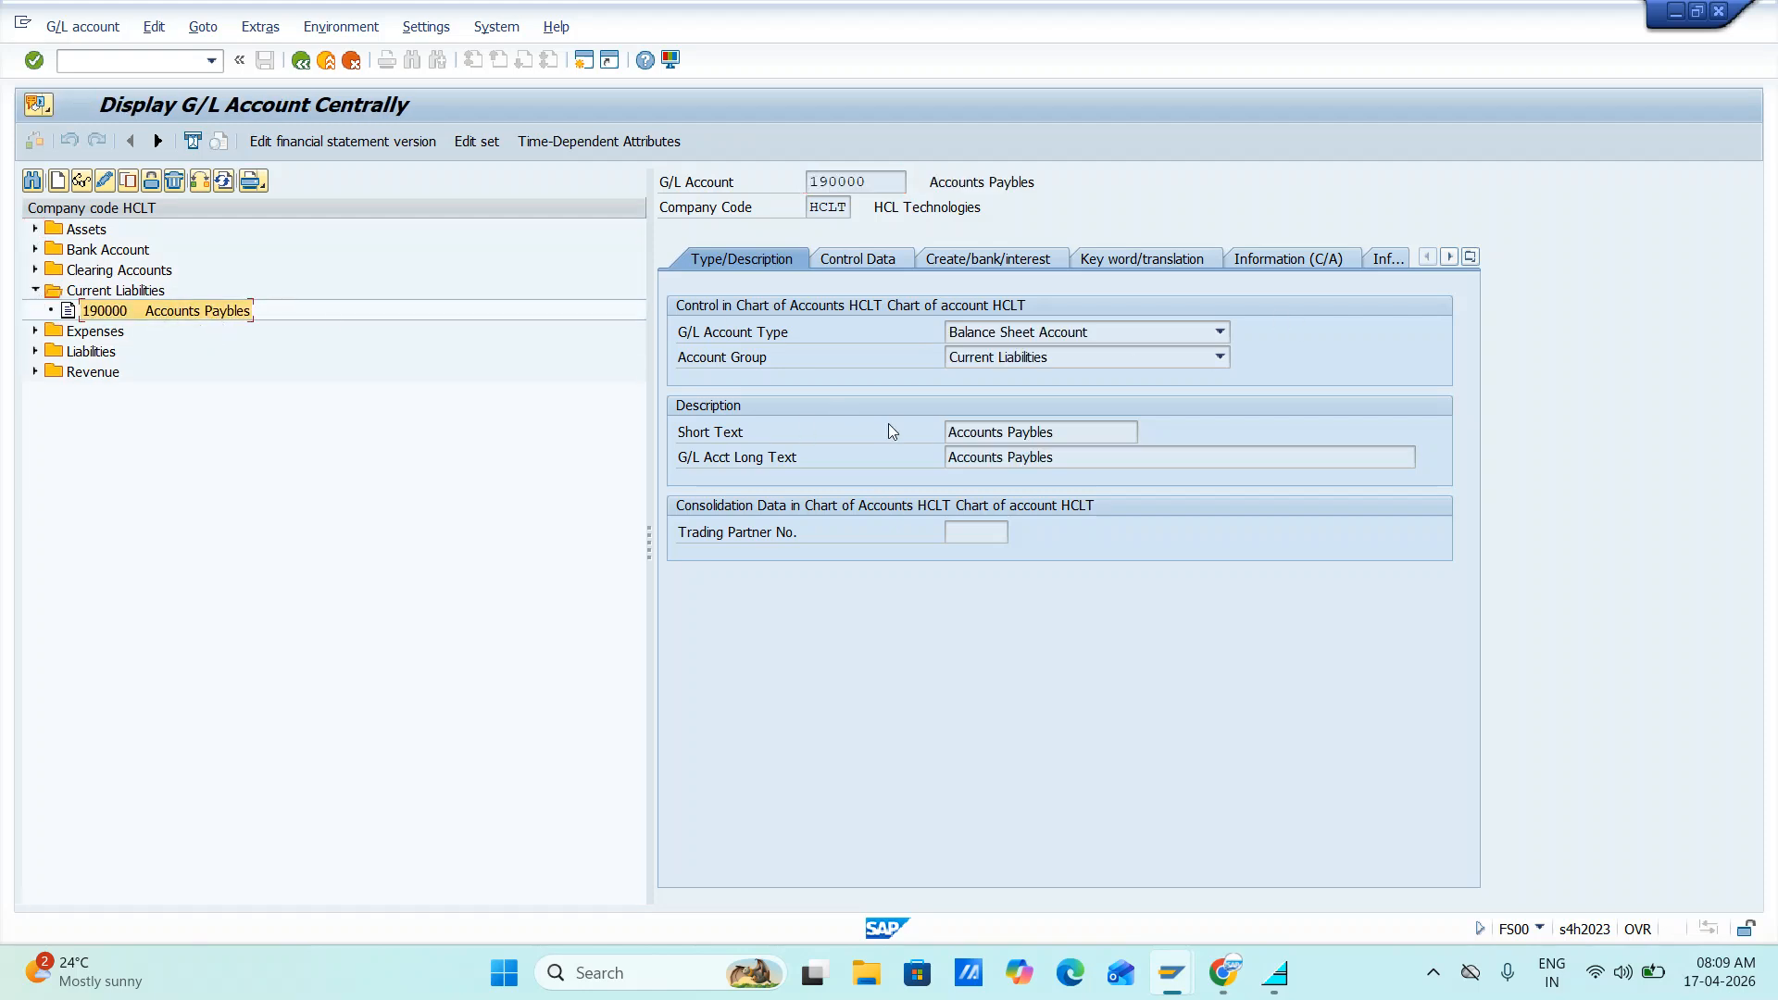
# - Return to the business partner session, leave the supplier record, and restart the BP transaction
pyautogui.hotkey('alt', 'Tab')
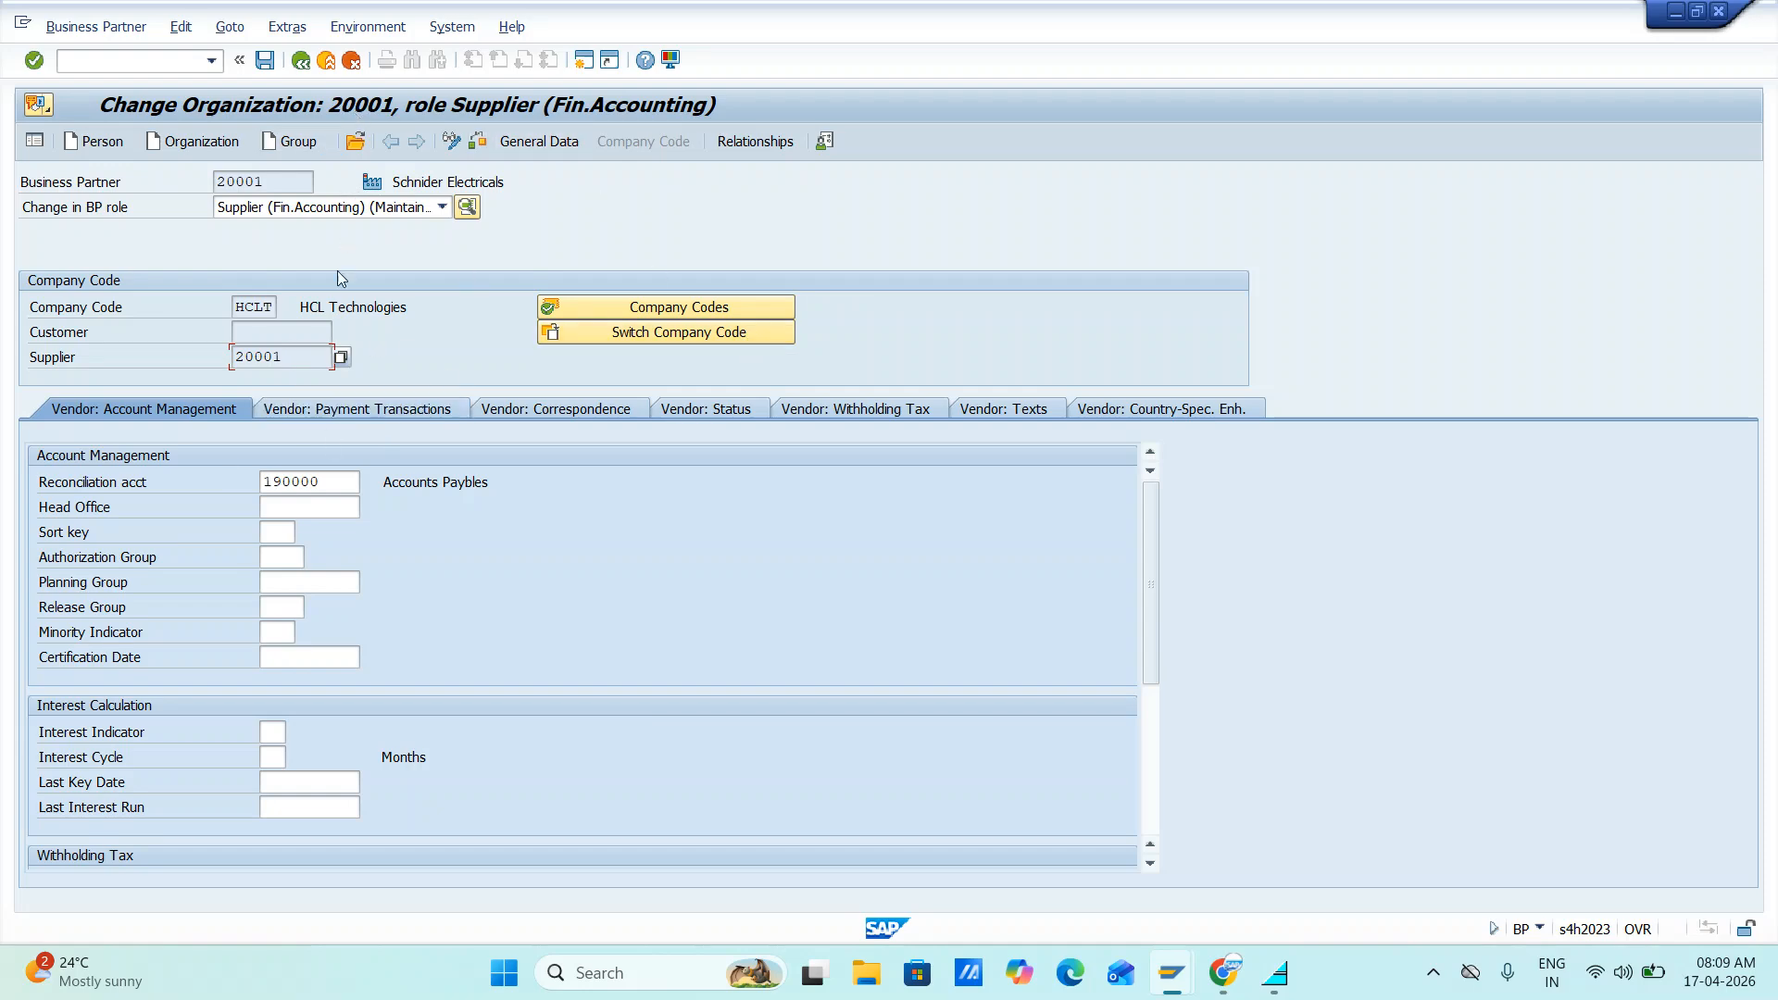
pyautogui.click(300, 61)
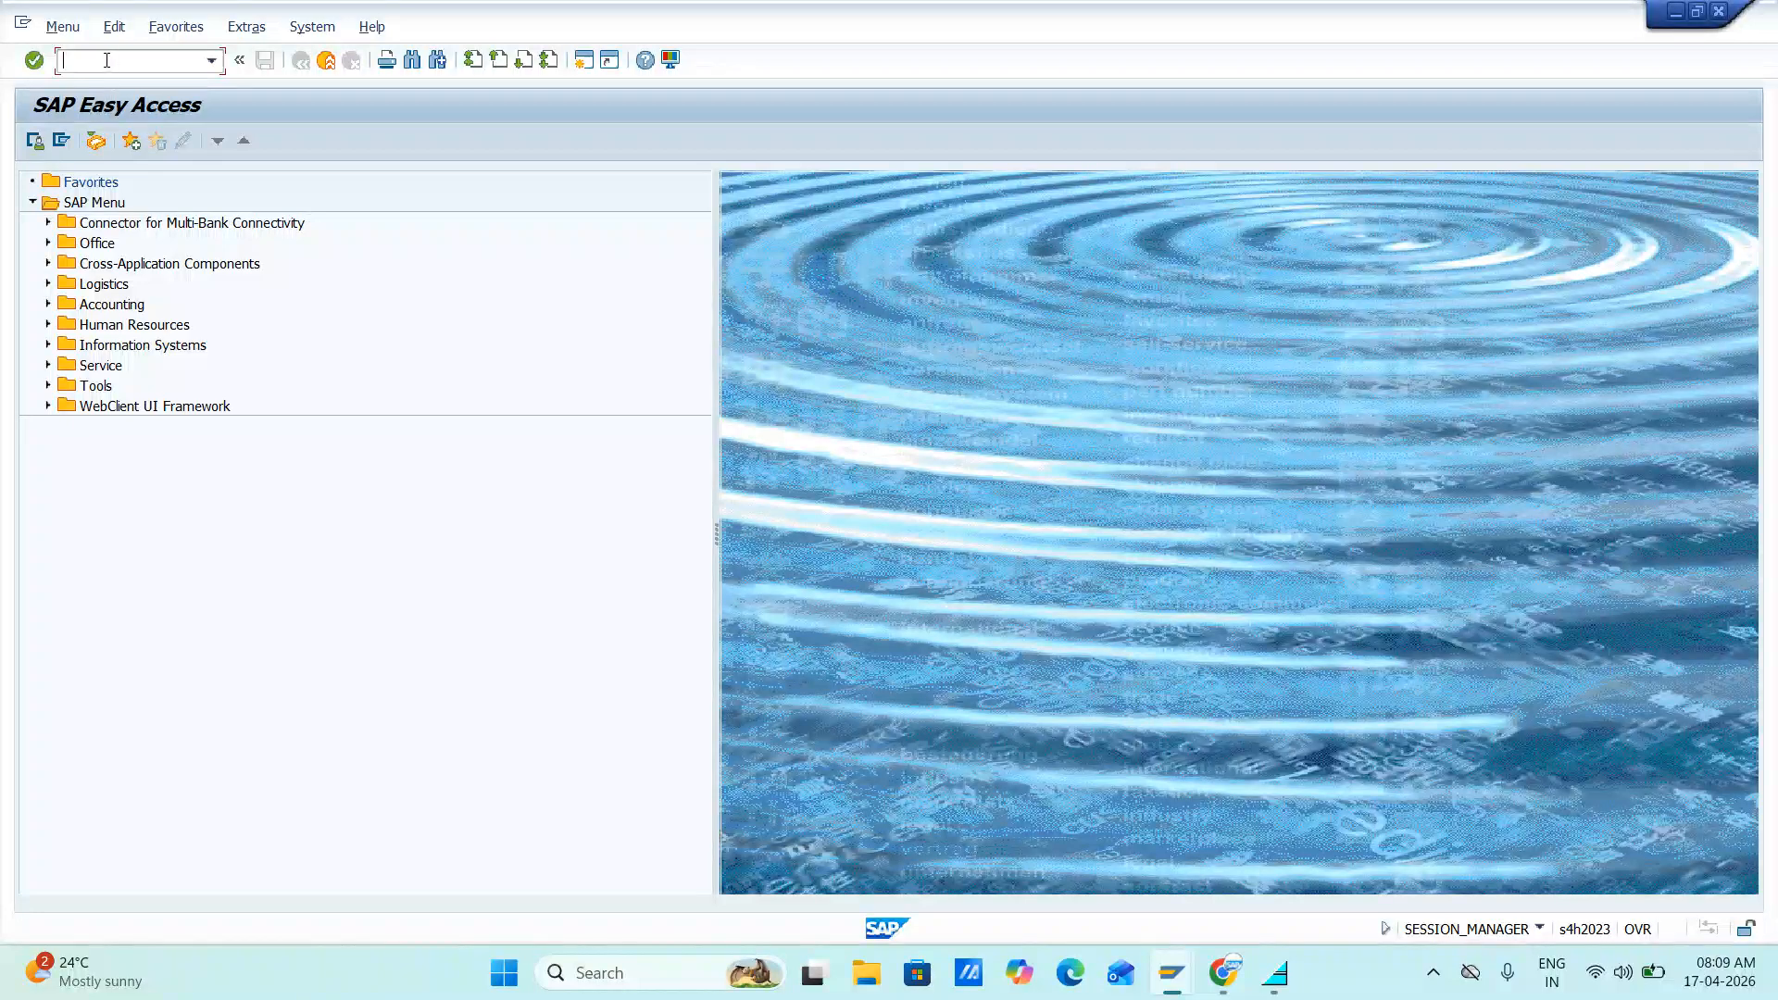
pyautogui.press('Return')
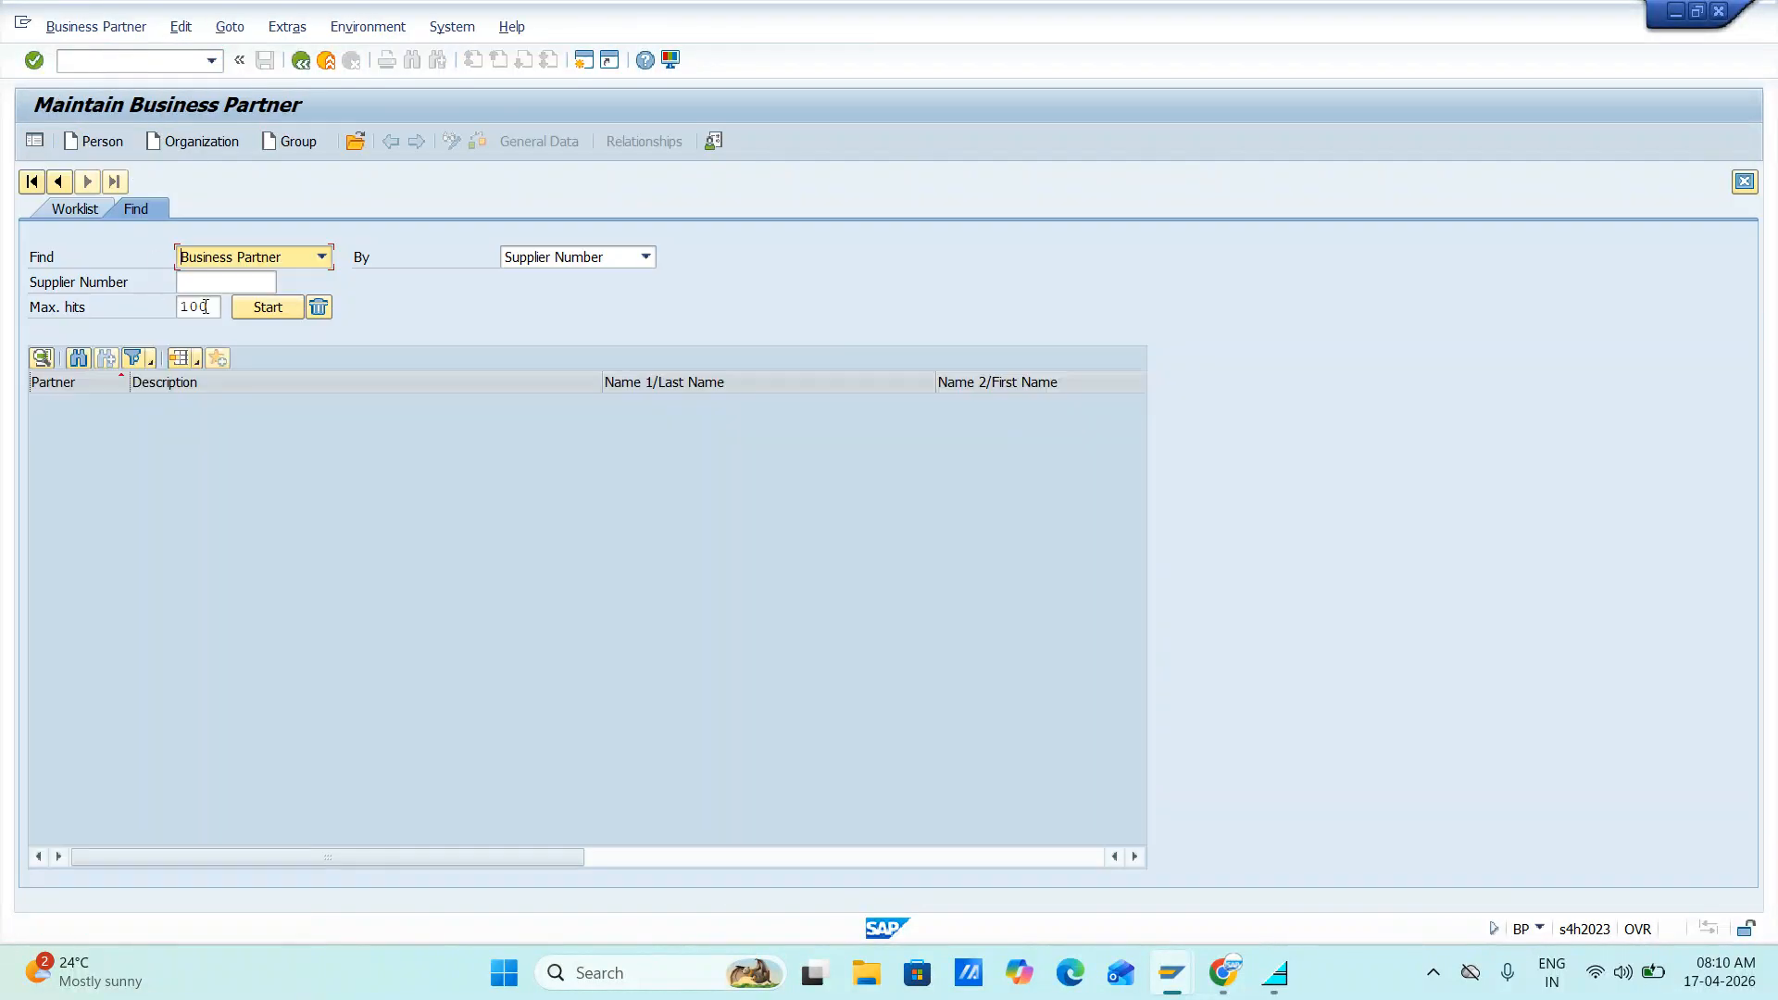
# - Search for a business partner using the second remembered supplier number
pyautogui.click(208, 286)
pyautogui.click(218, 329)
pyautogui.press('Return')
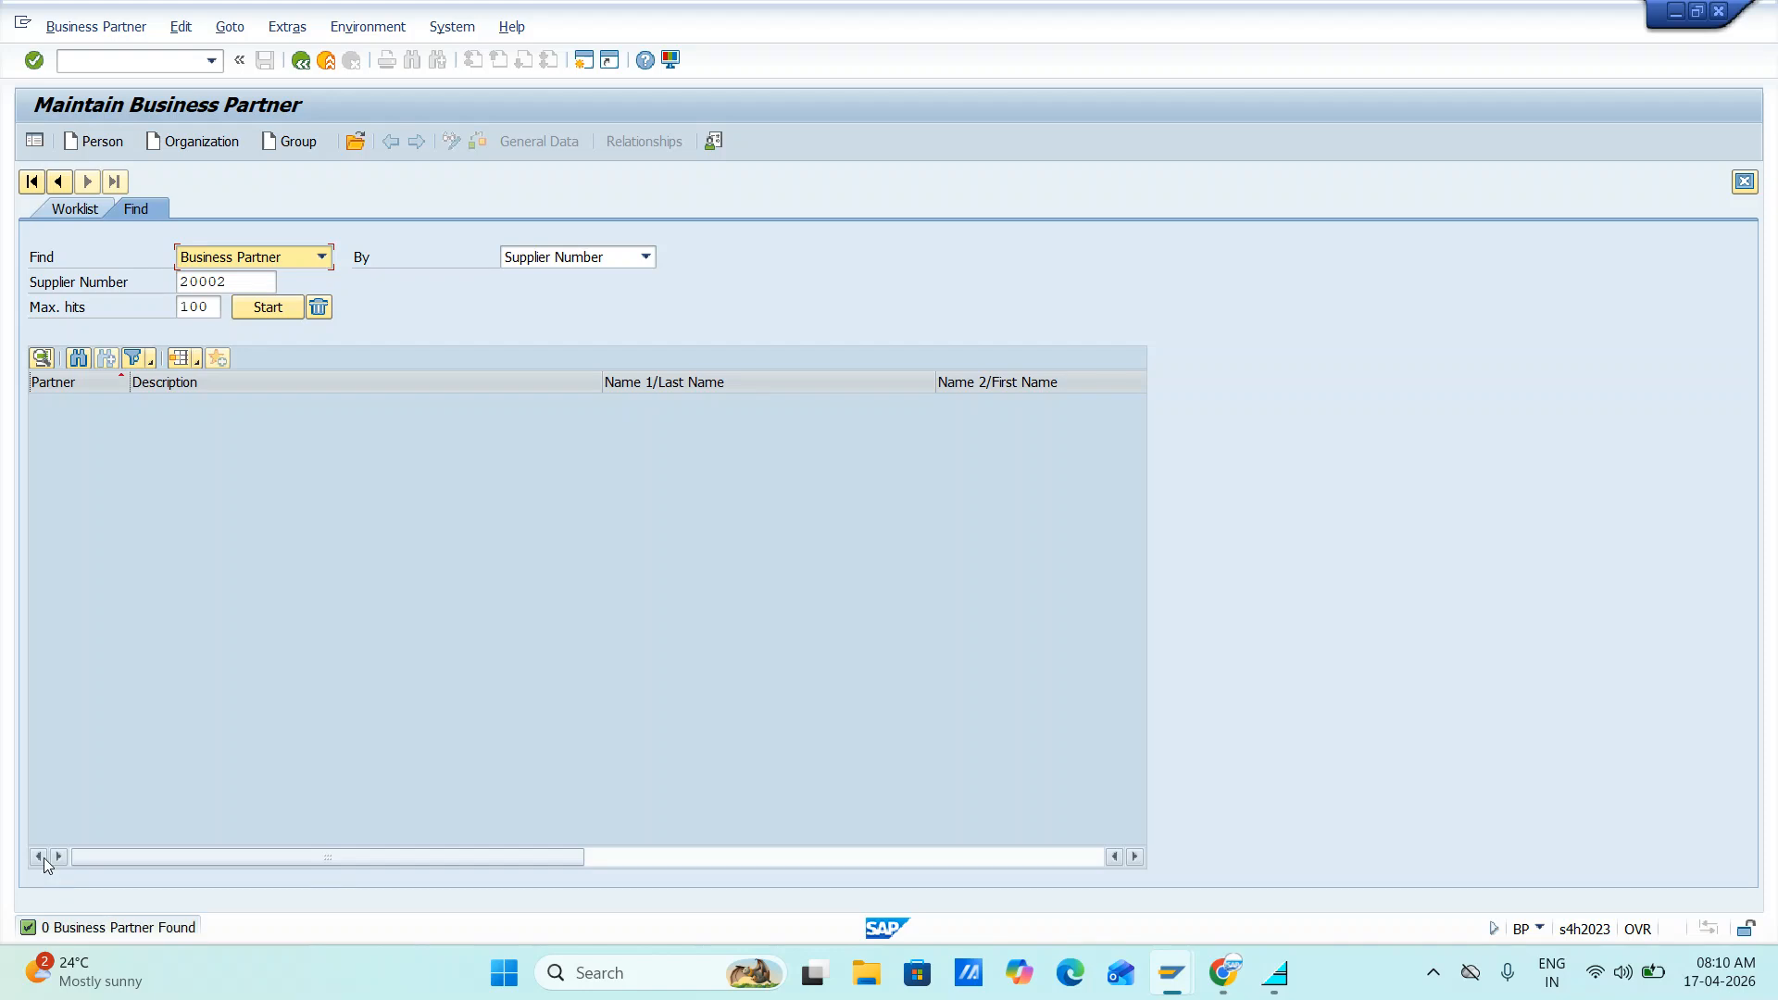
# - Switch the search criterion to Number, find the other Schnider Electricals partner by its business partner number, and open it
pyautogui.click(663, 255)
pyautogui.click(540, 391)
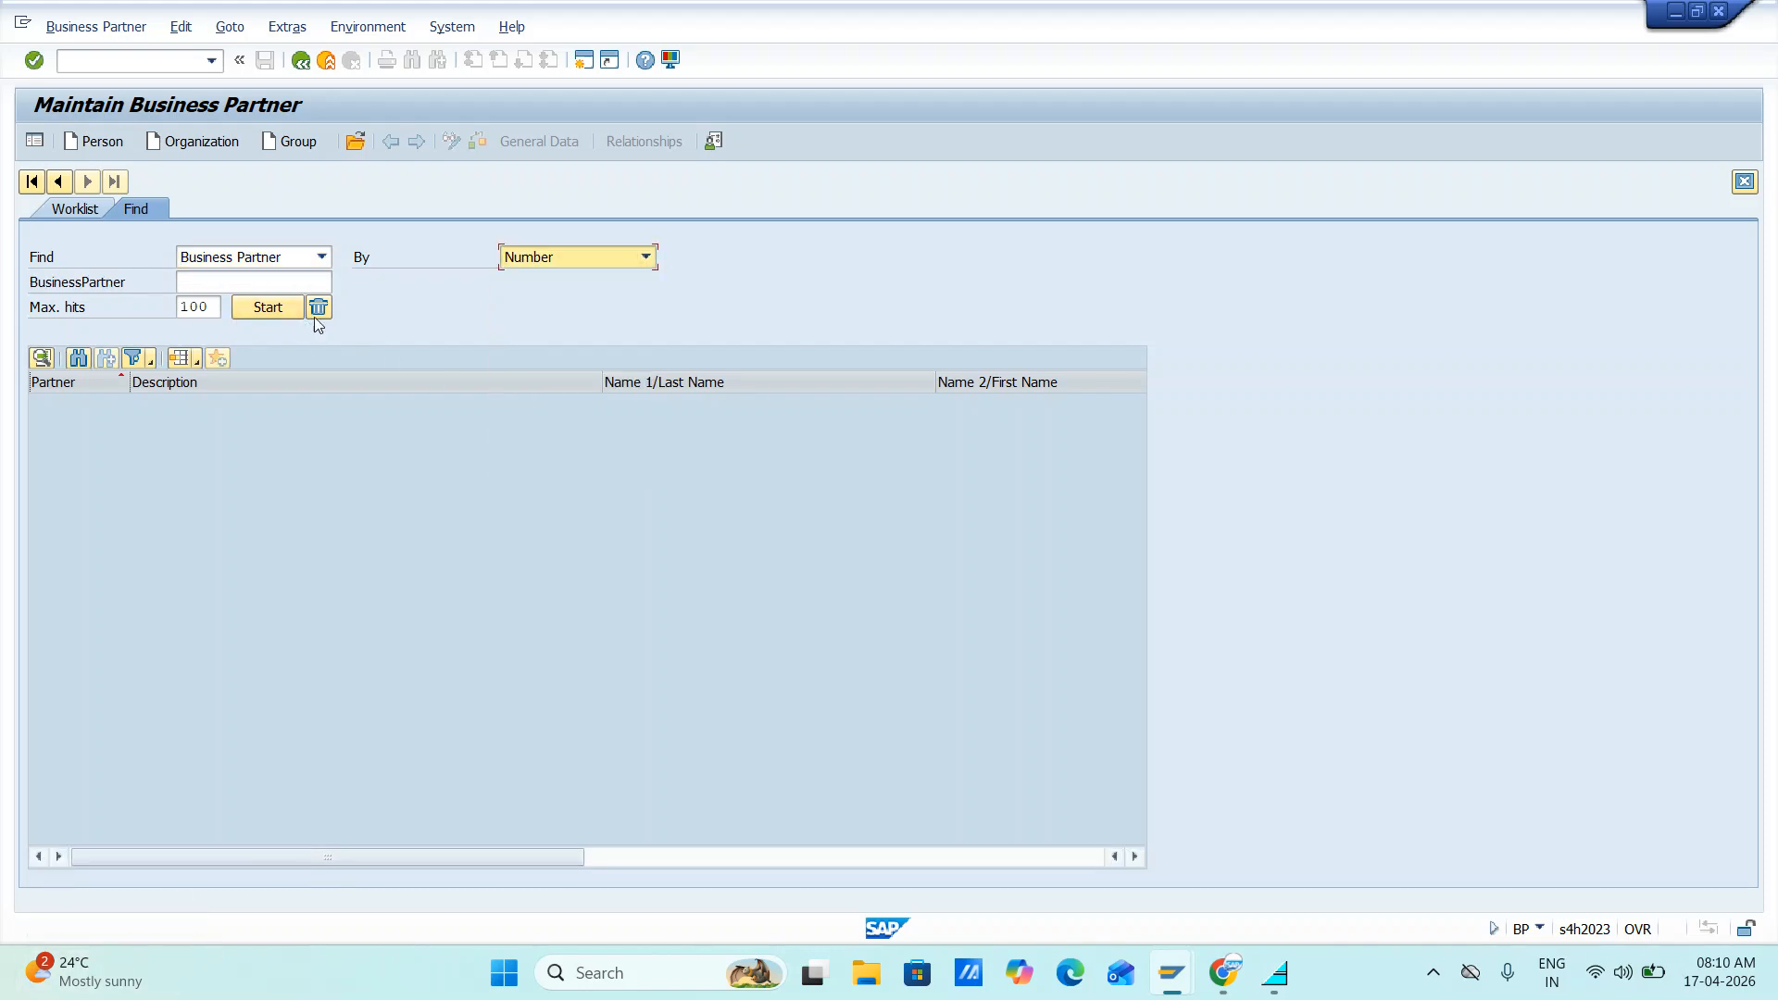
pyautogui.click(215, 281)
pyautogui.click(215, 319)
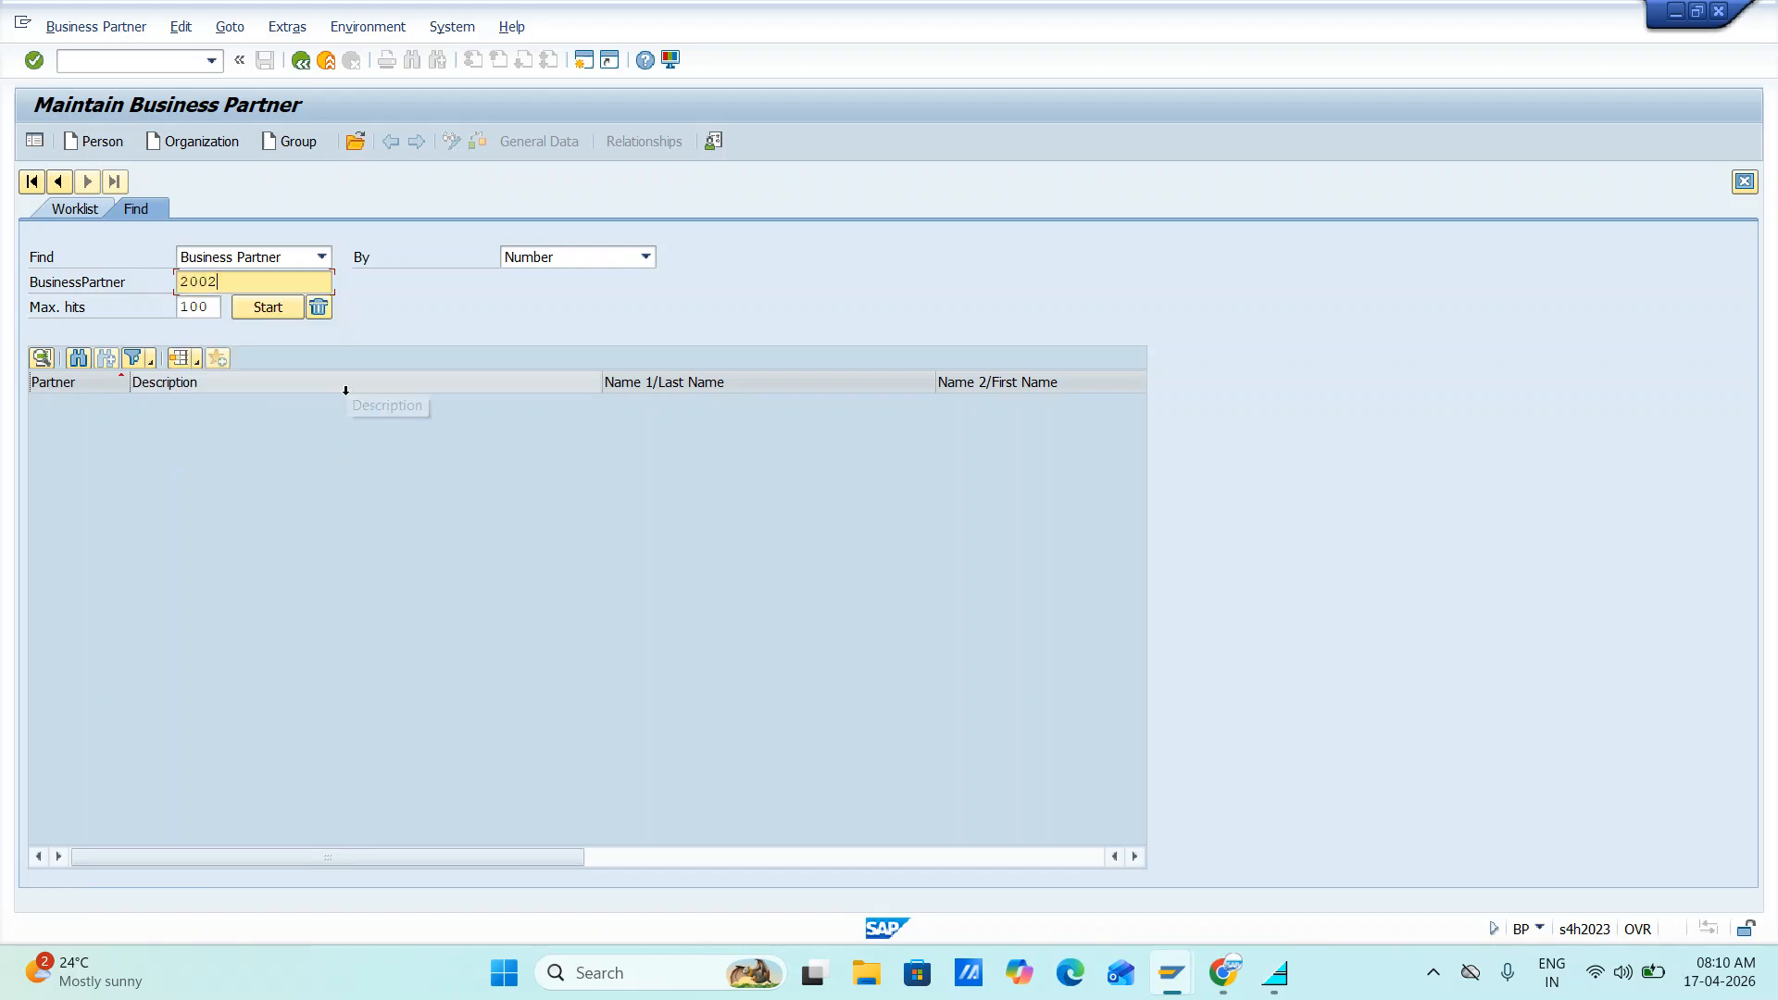
pyautogui.press('Return')
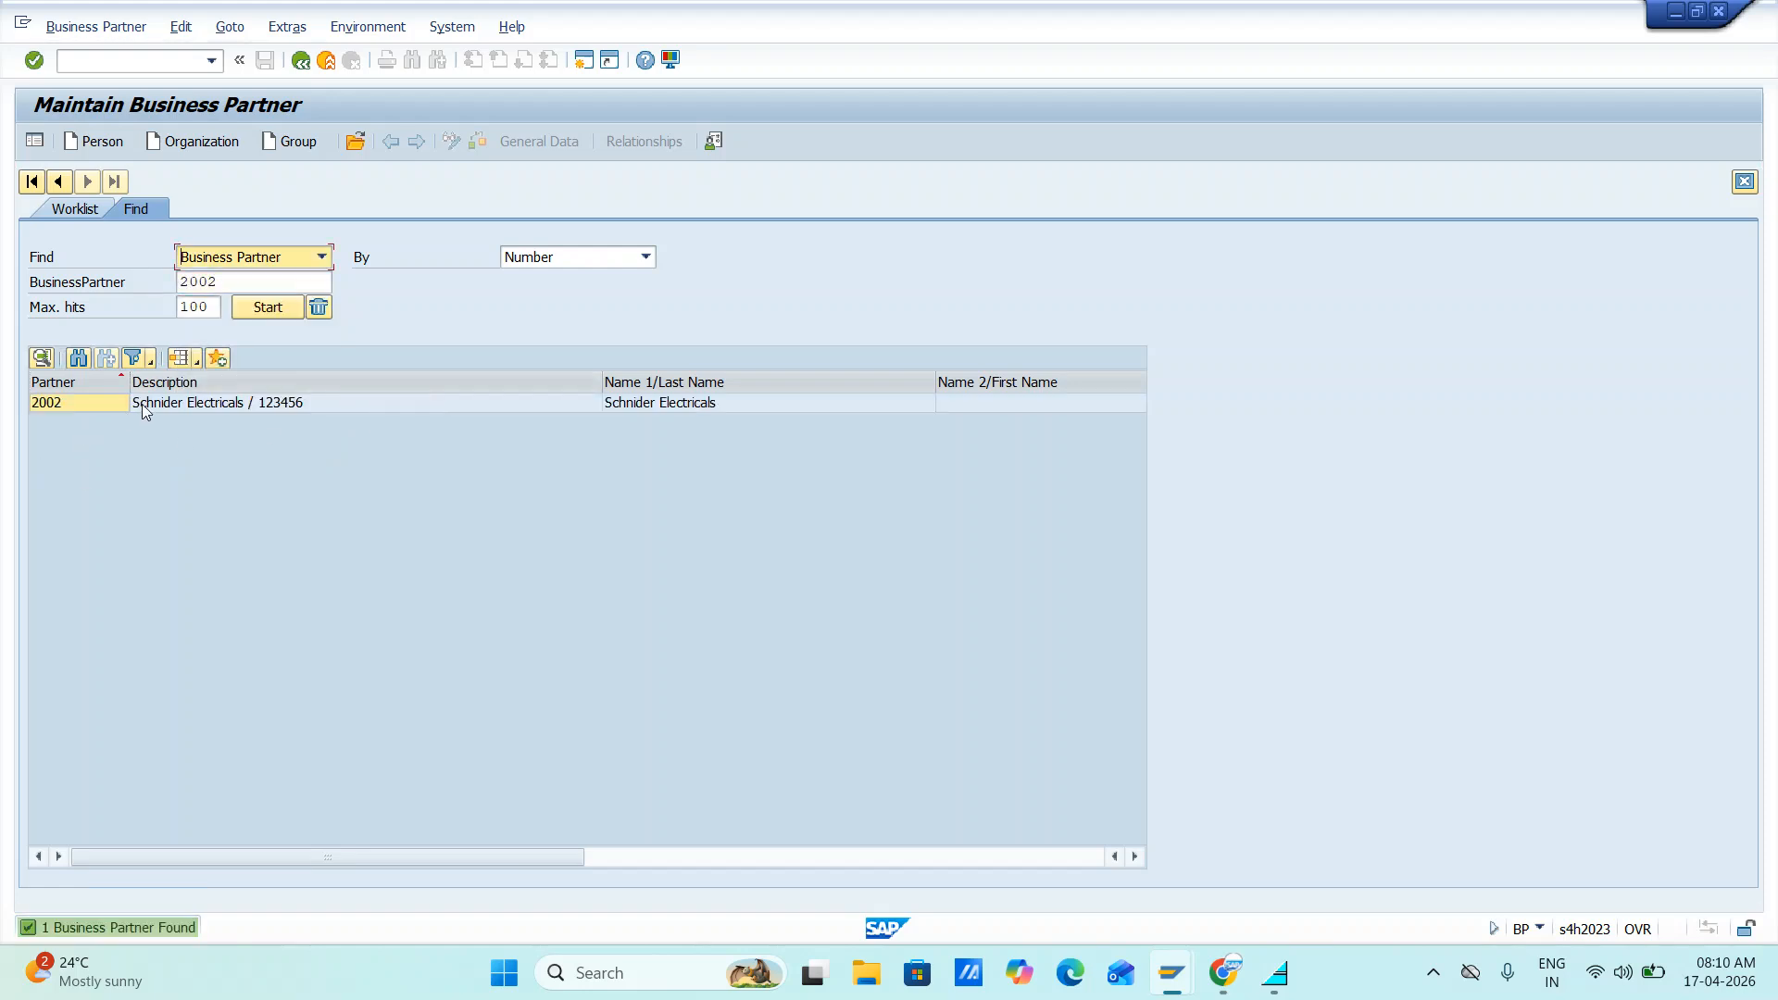
pyautogui.doubleClick(141, 407)
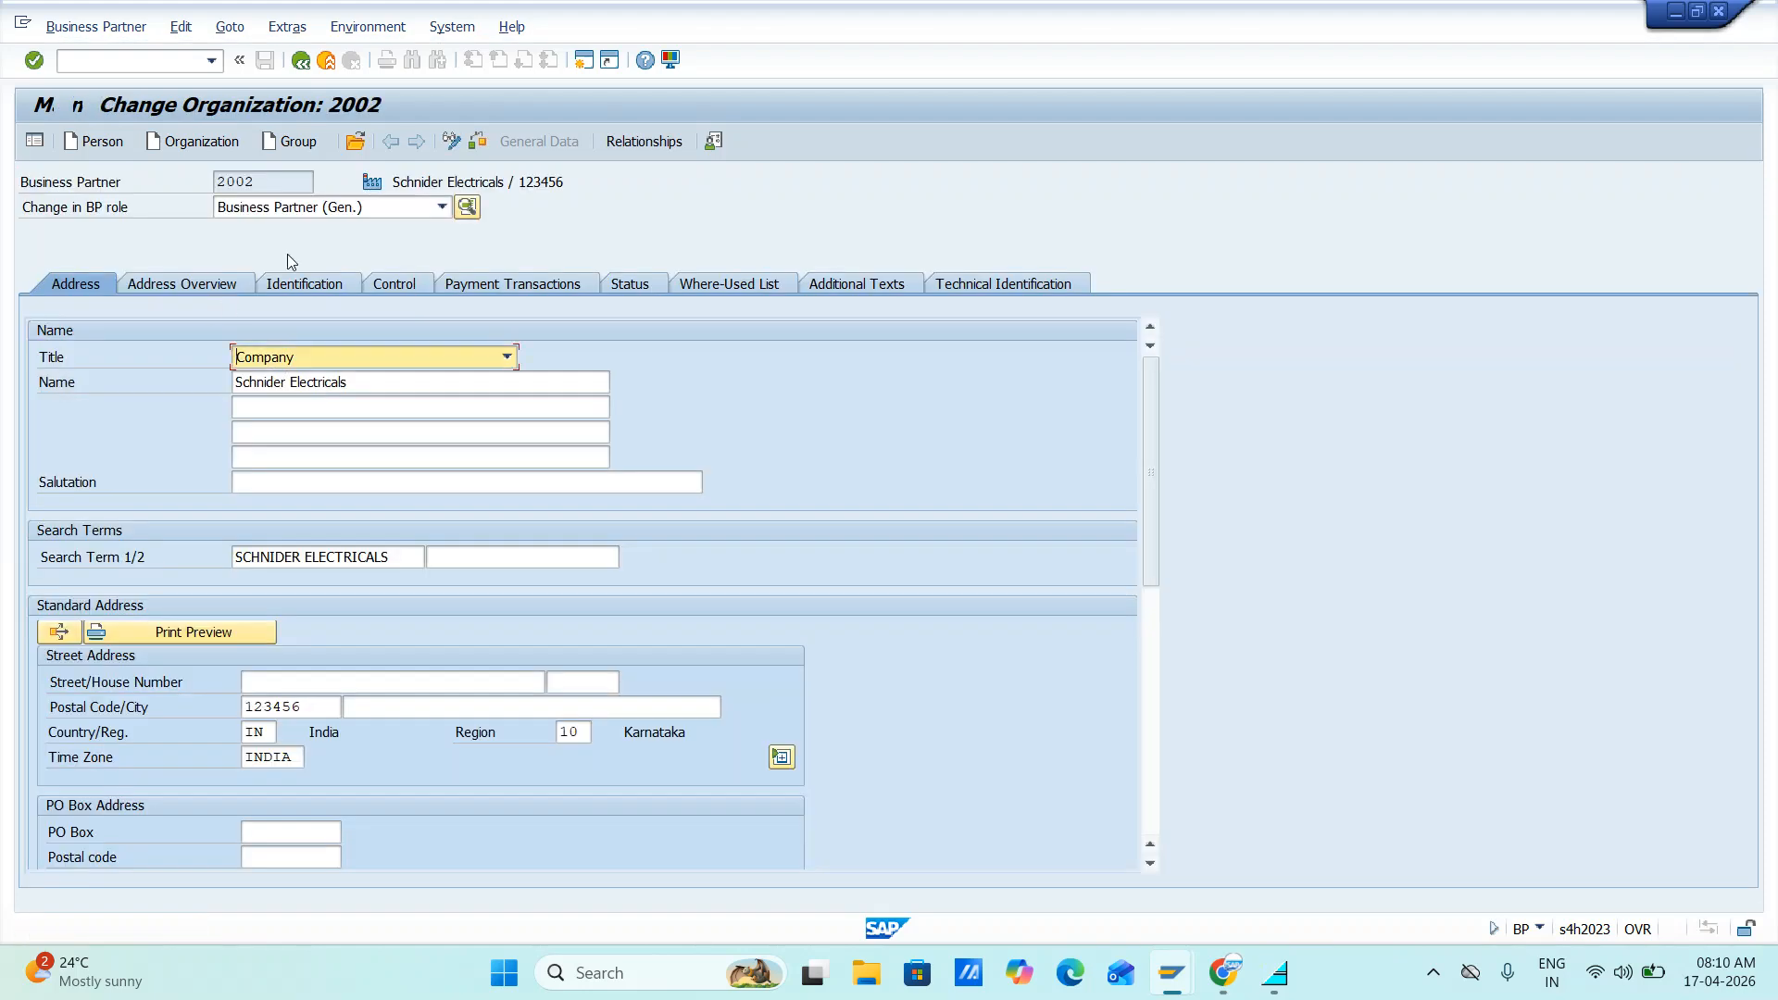
# - Switch the Schnider Electricals partner to the Supplier (Fin.Accounting) BP role
pyautogui.click(444, 209)
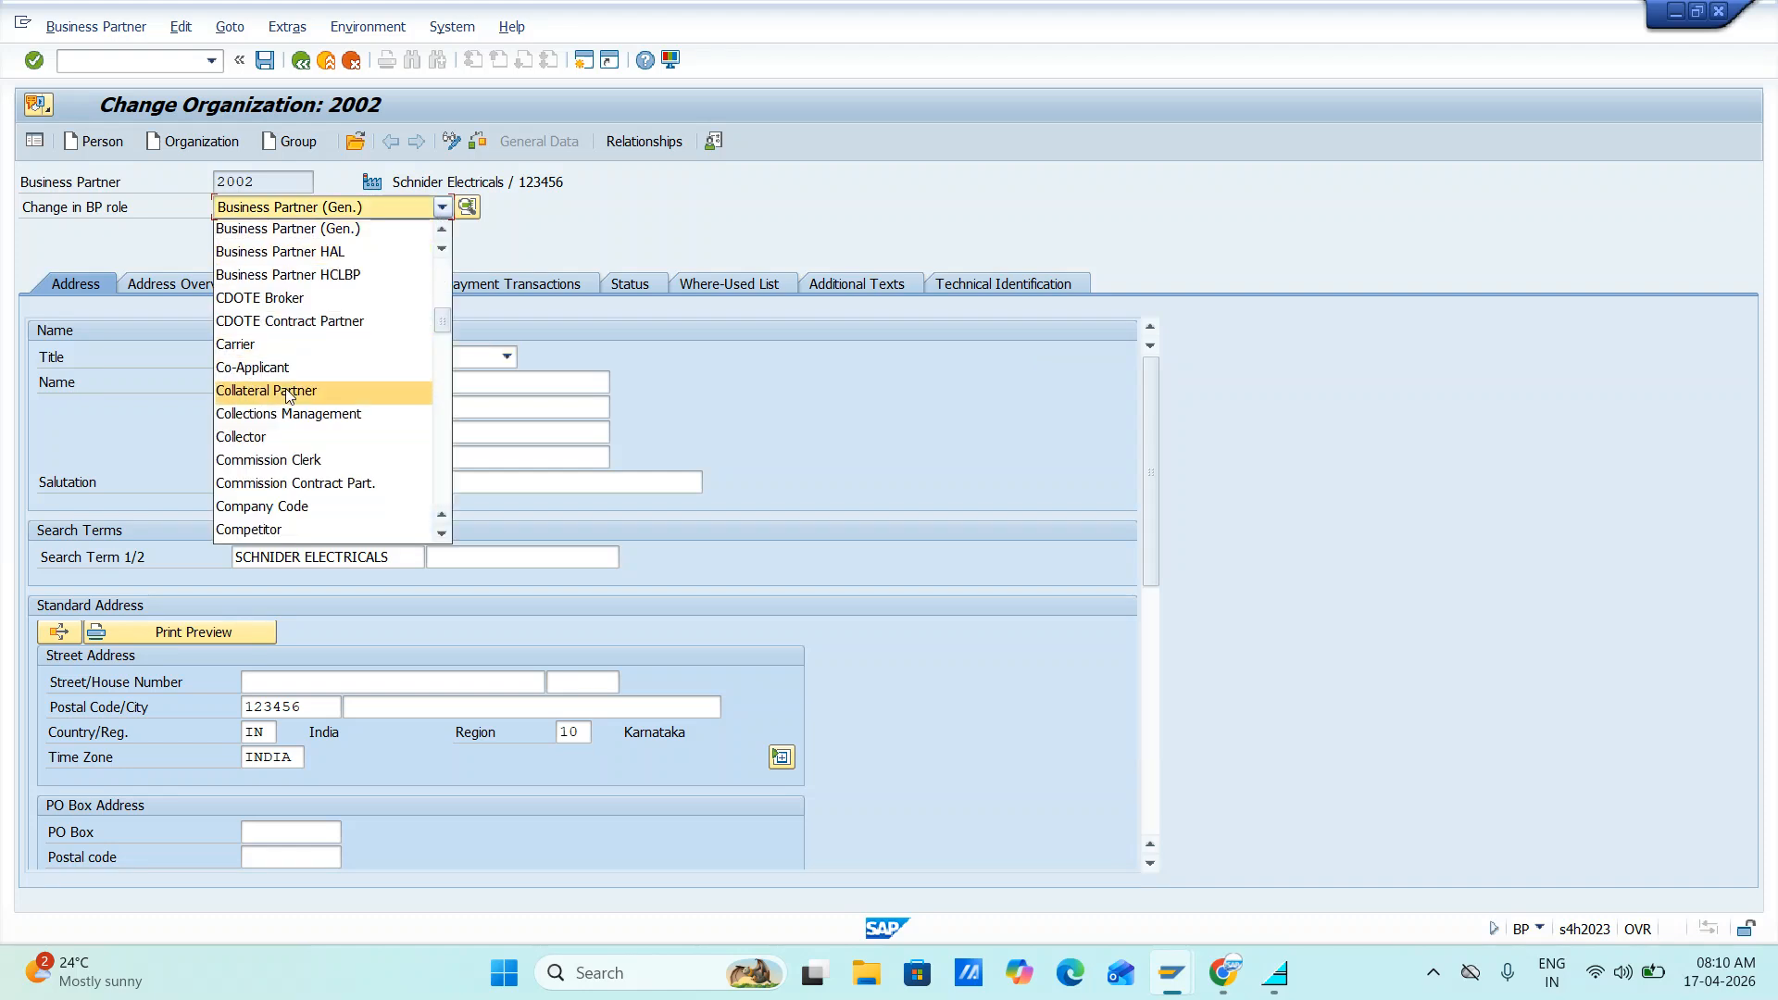
pyautogui.scroll(-6, 298, 388)
pyautogui.scroll(-6, 298, 387)
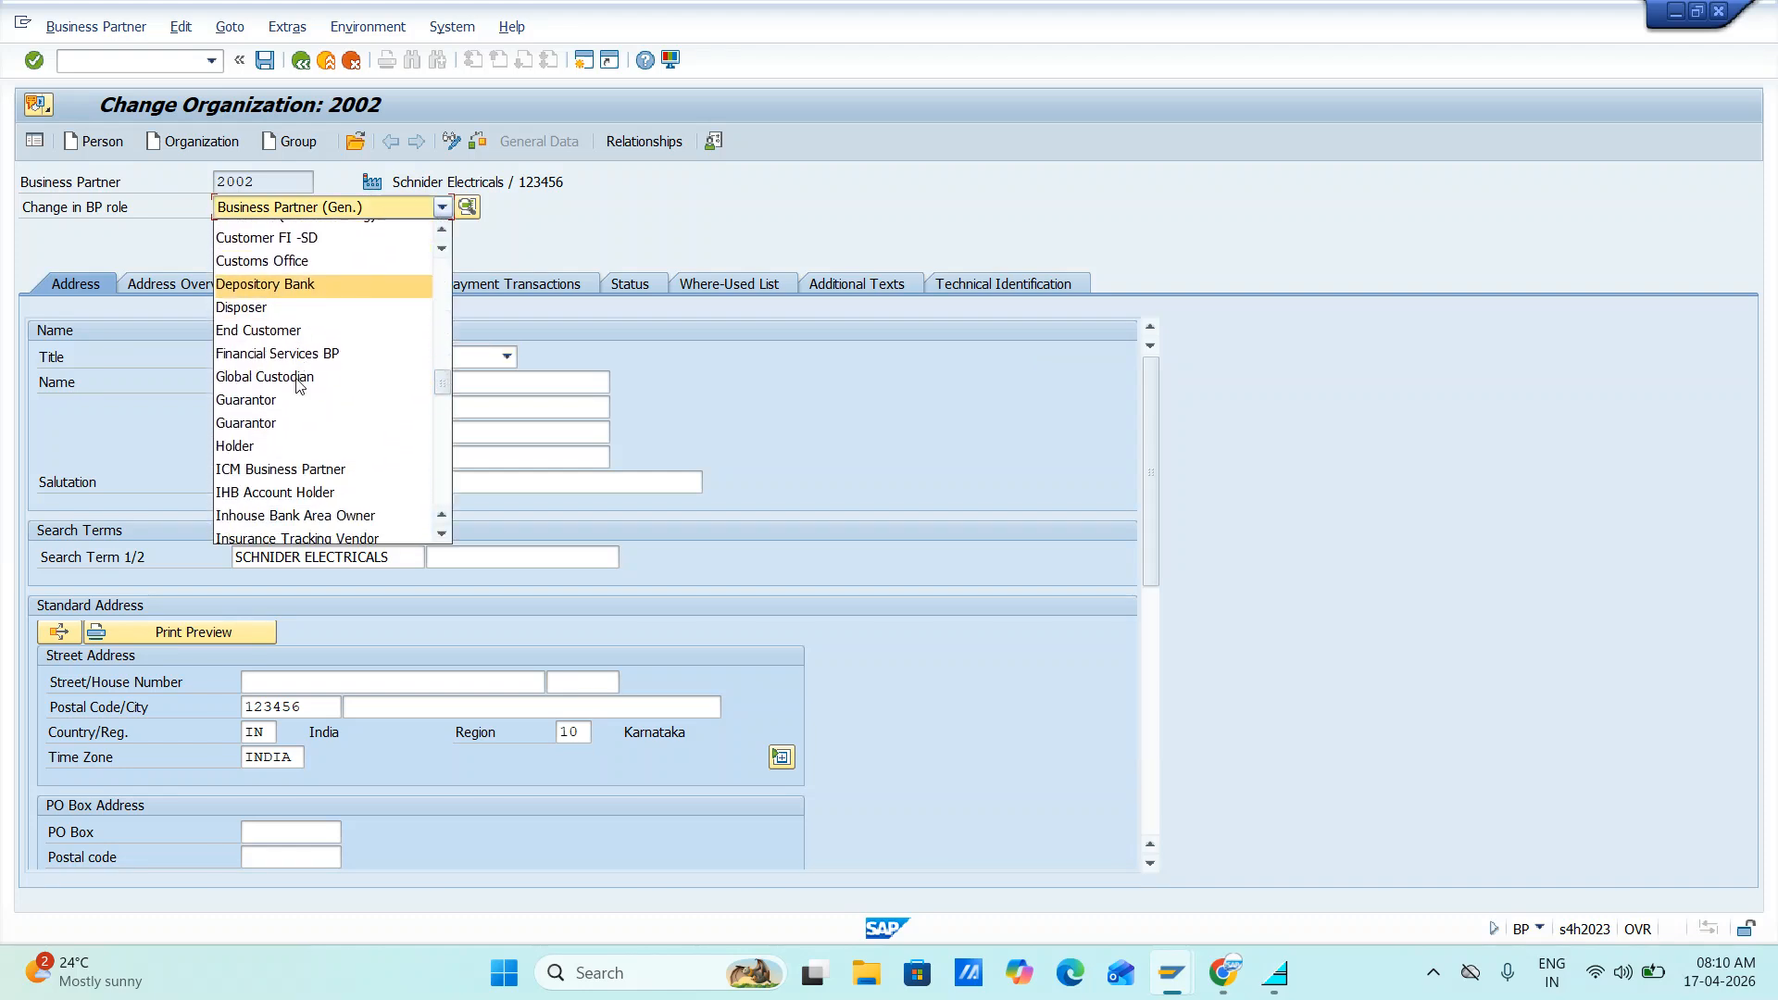
pyautogui.scroll(2, 299, 387)
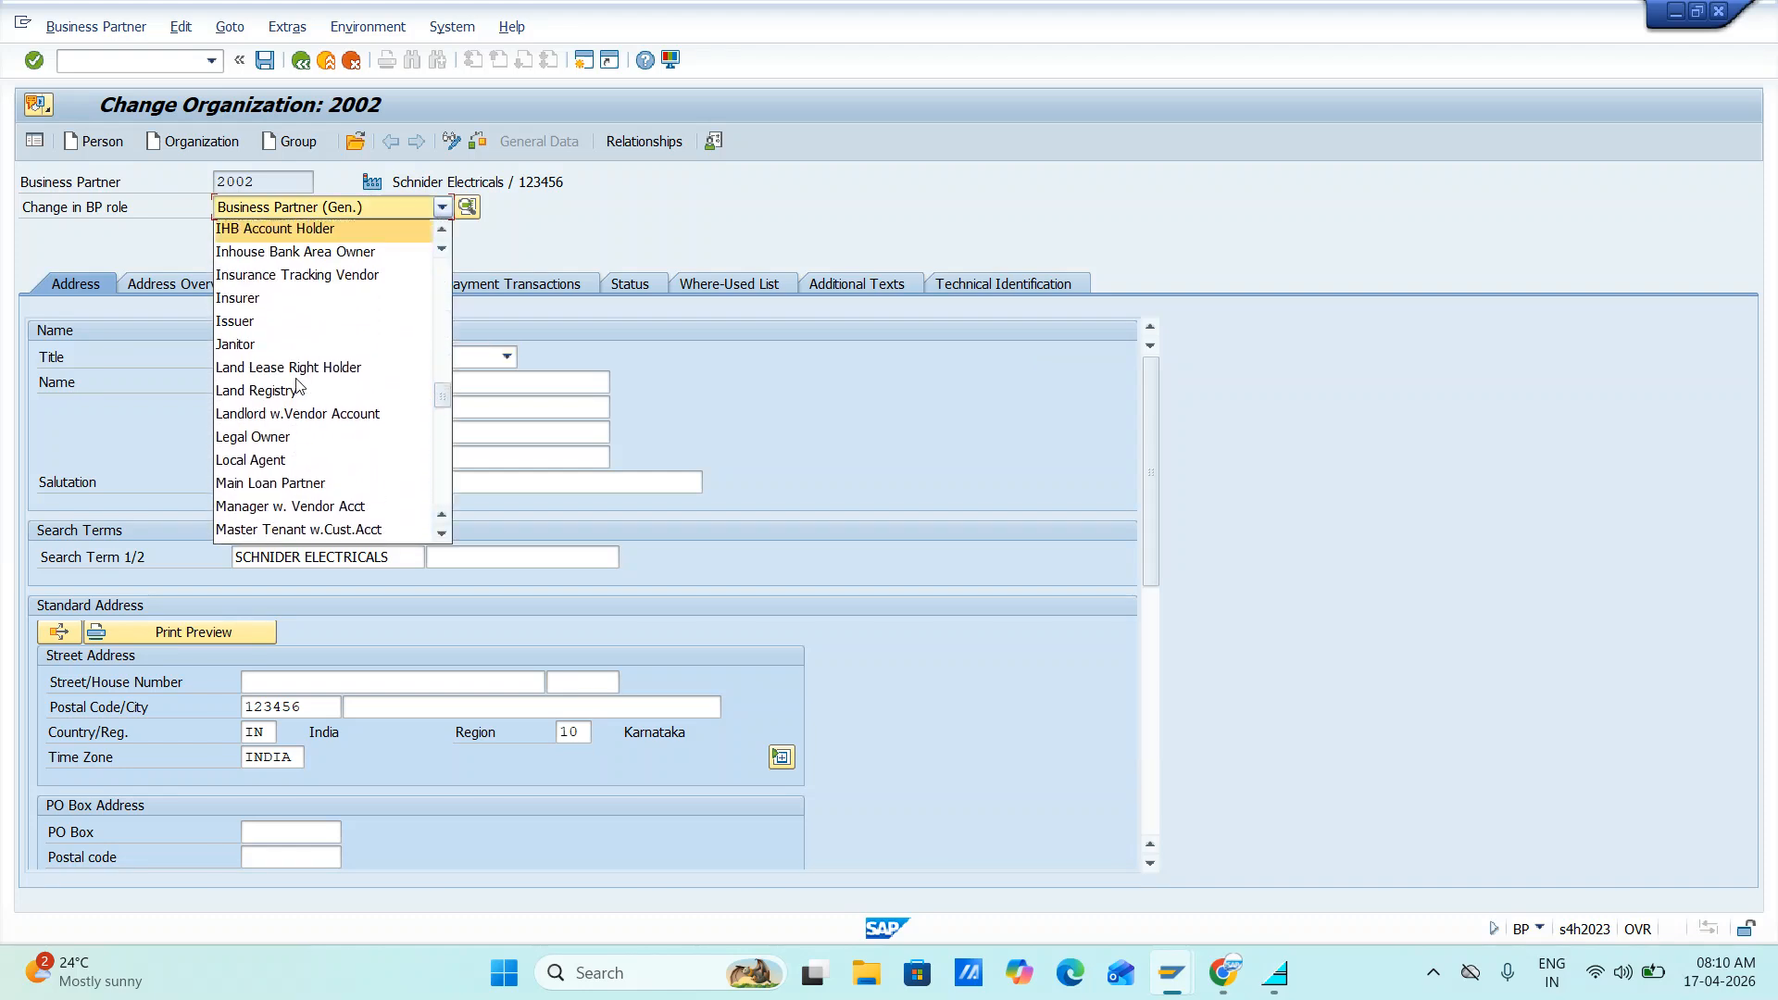
pyautogui.scroll(-4, 298, 387)
pyautogui.scroll(-6, 299, 387)
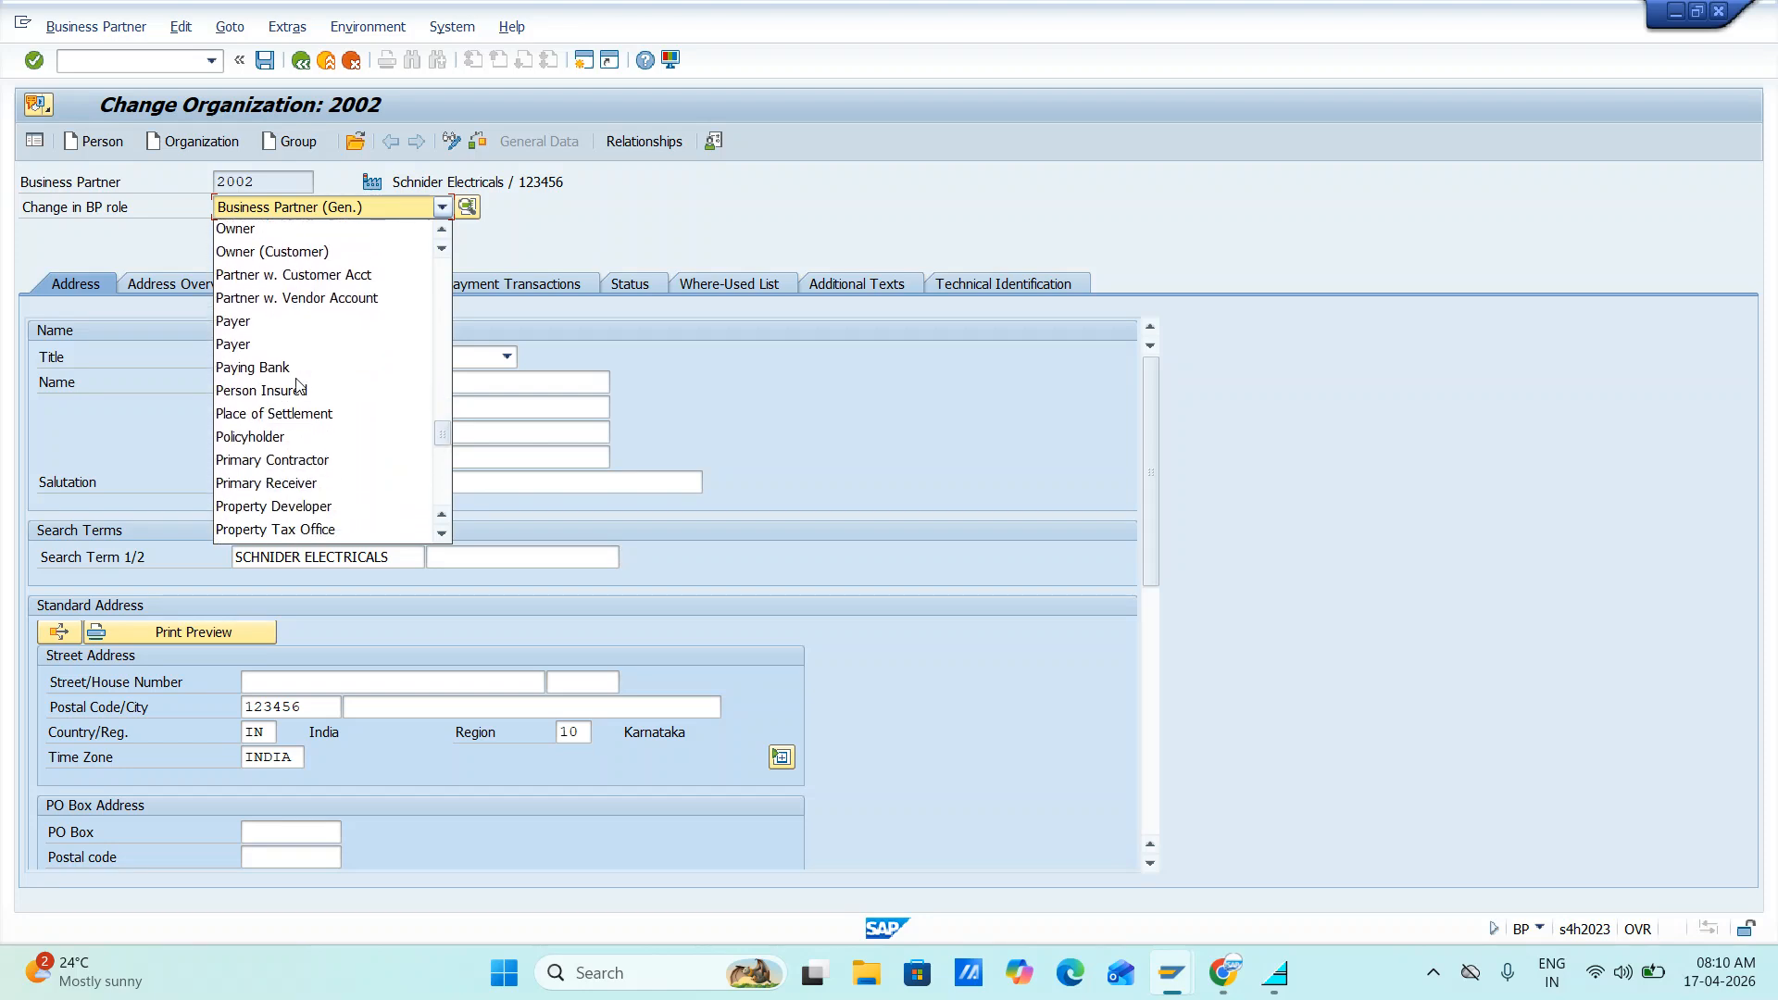
pyautogui.scroll(-6, 269, 444)
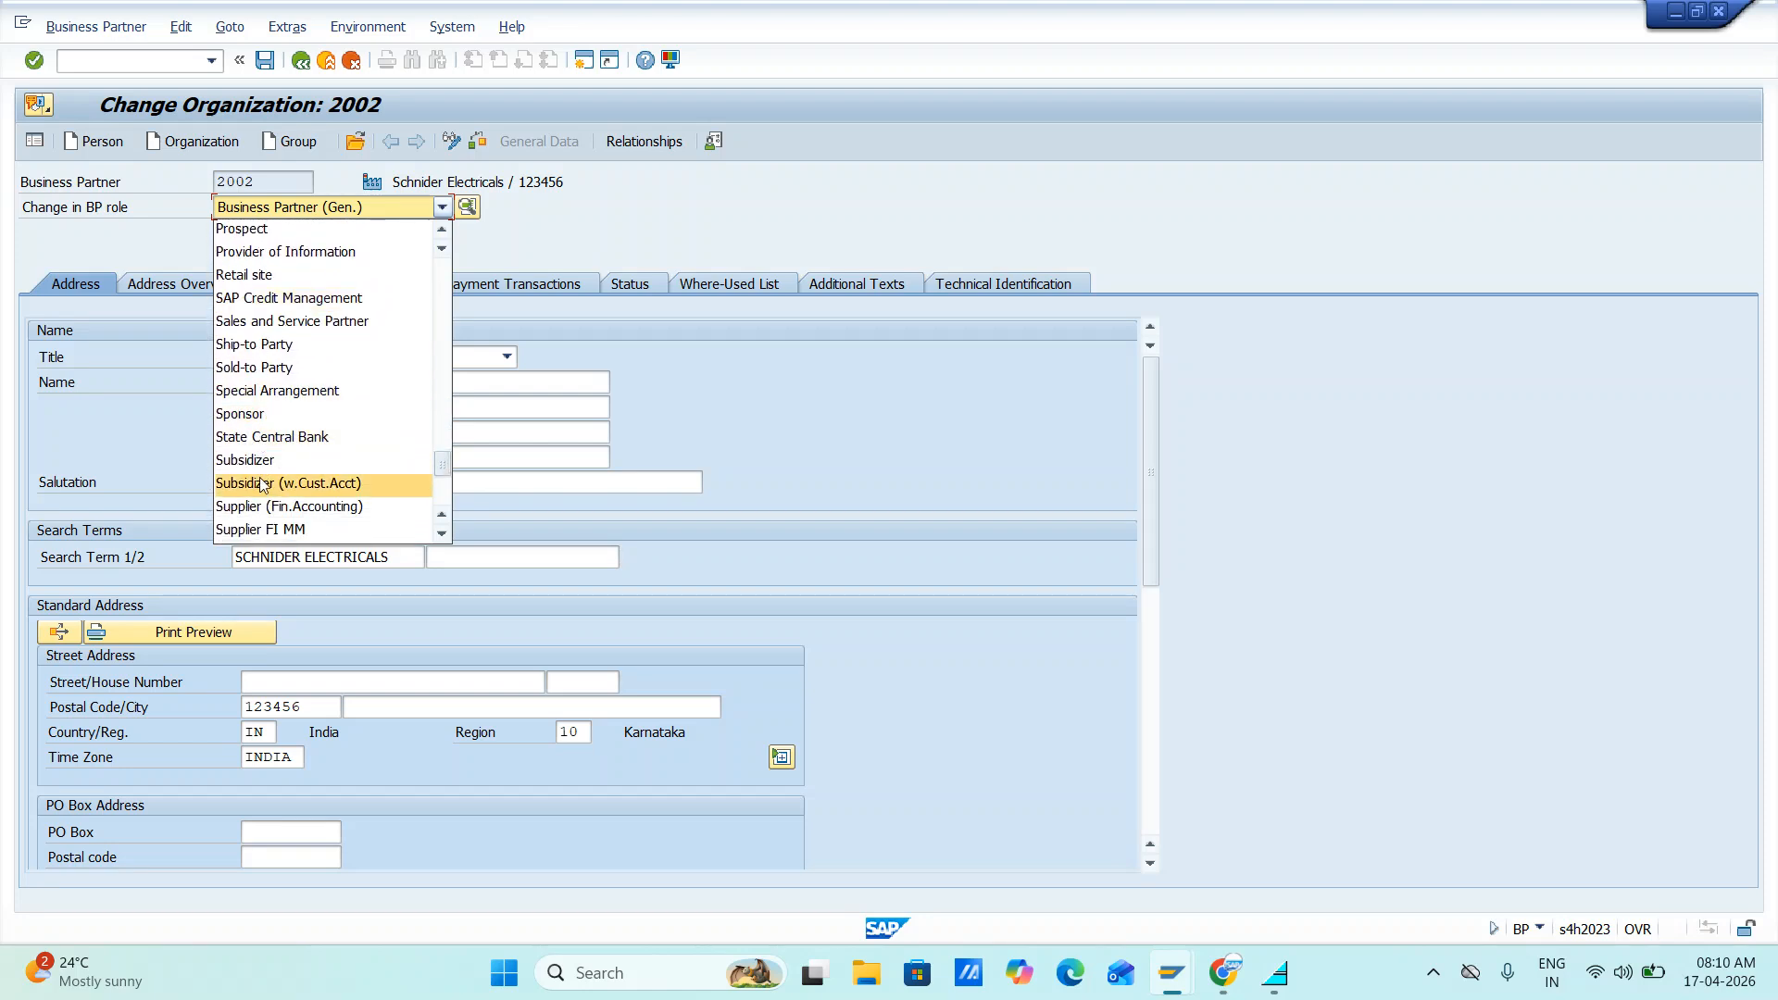
pyautogui.click(256, 507)
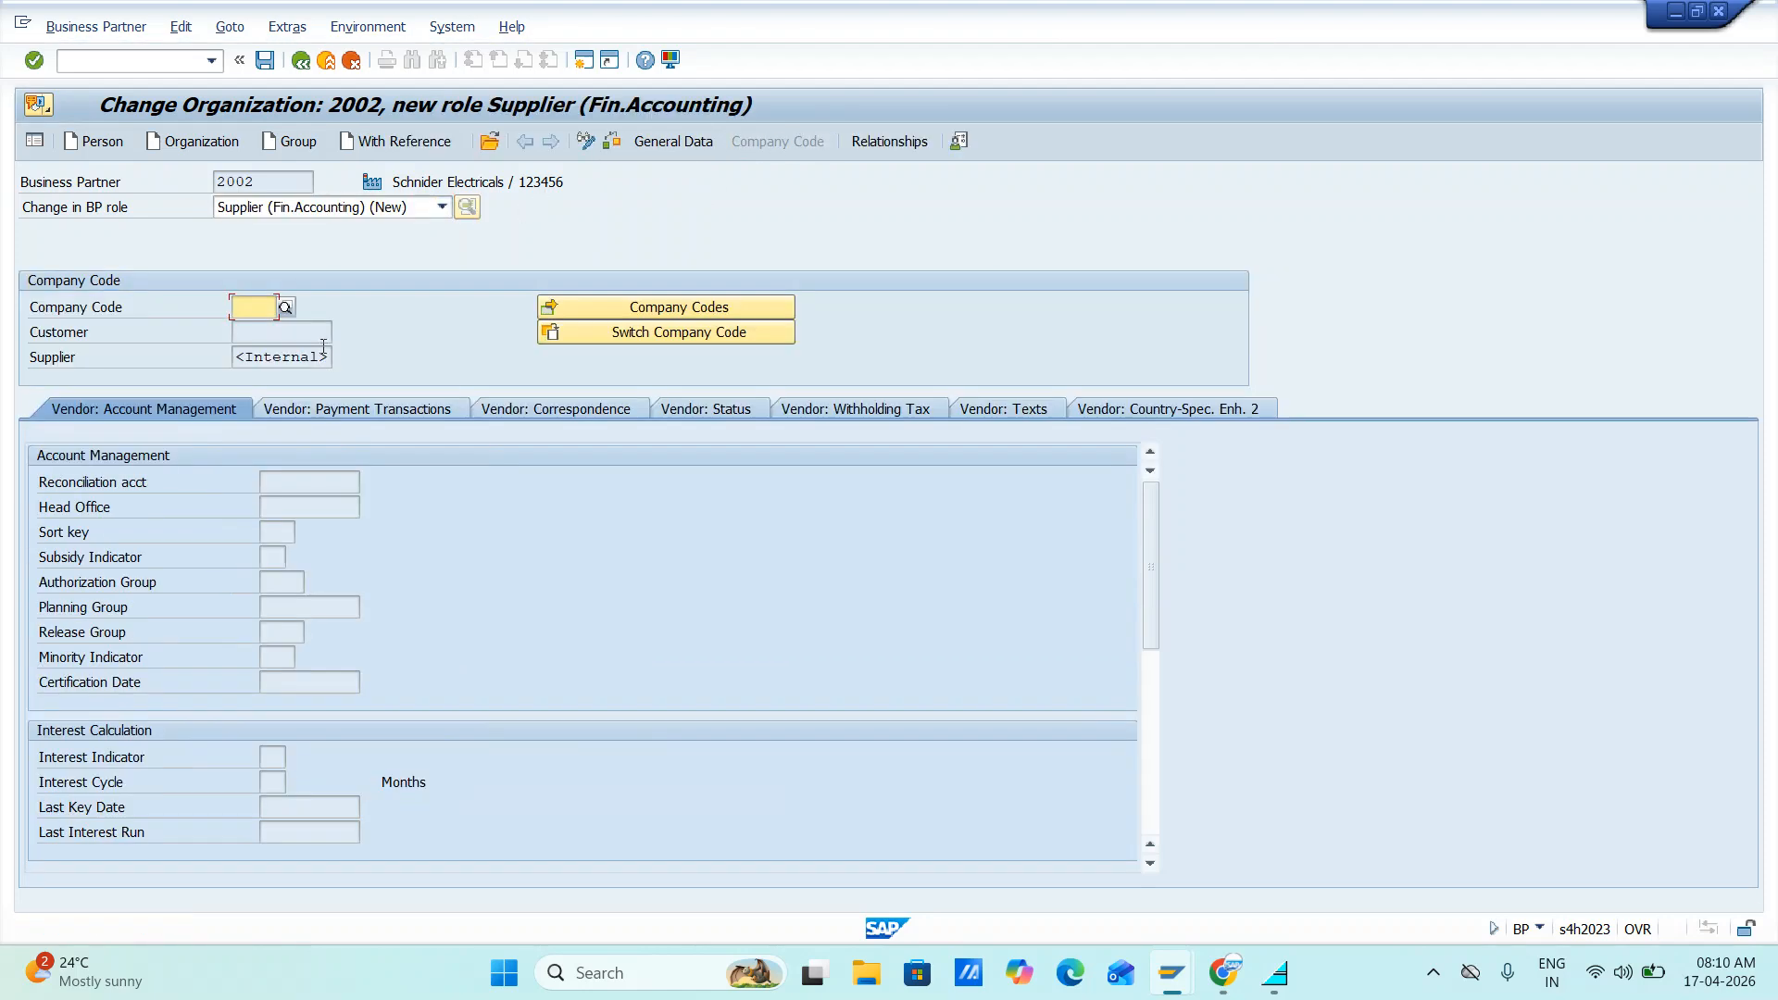
# - Assign company code HCLT and the Accounts Paybles reconciliation account to the supplier role and try to save it
pyautogui.click(256, 329)
pyautogui.press('Return')
pyautogui.click(286, 482)
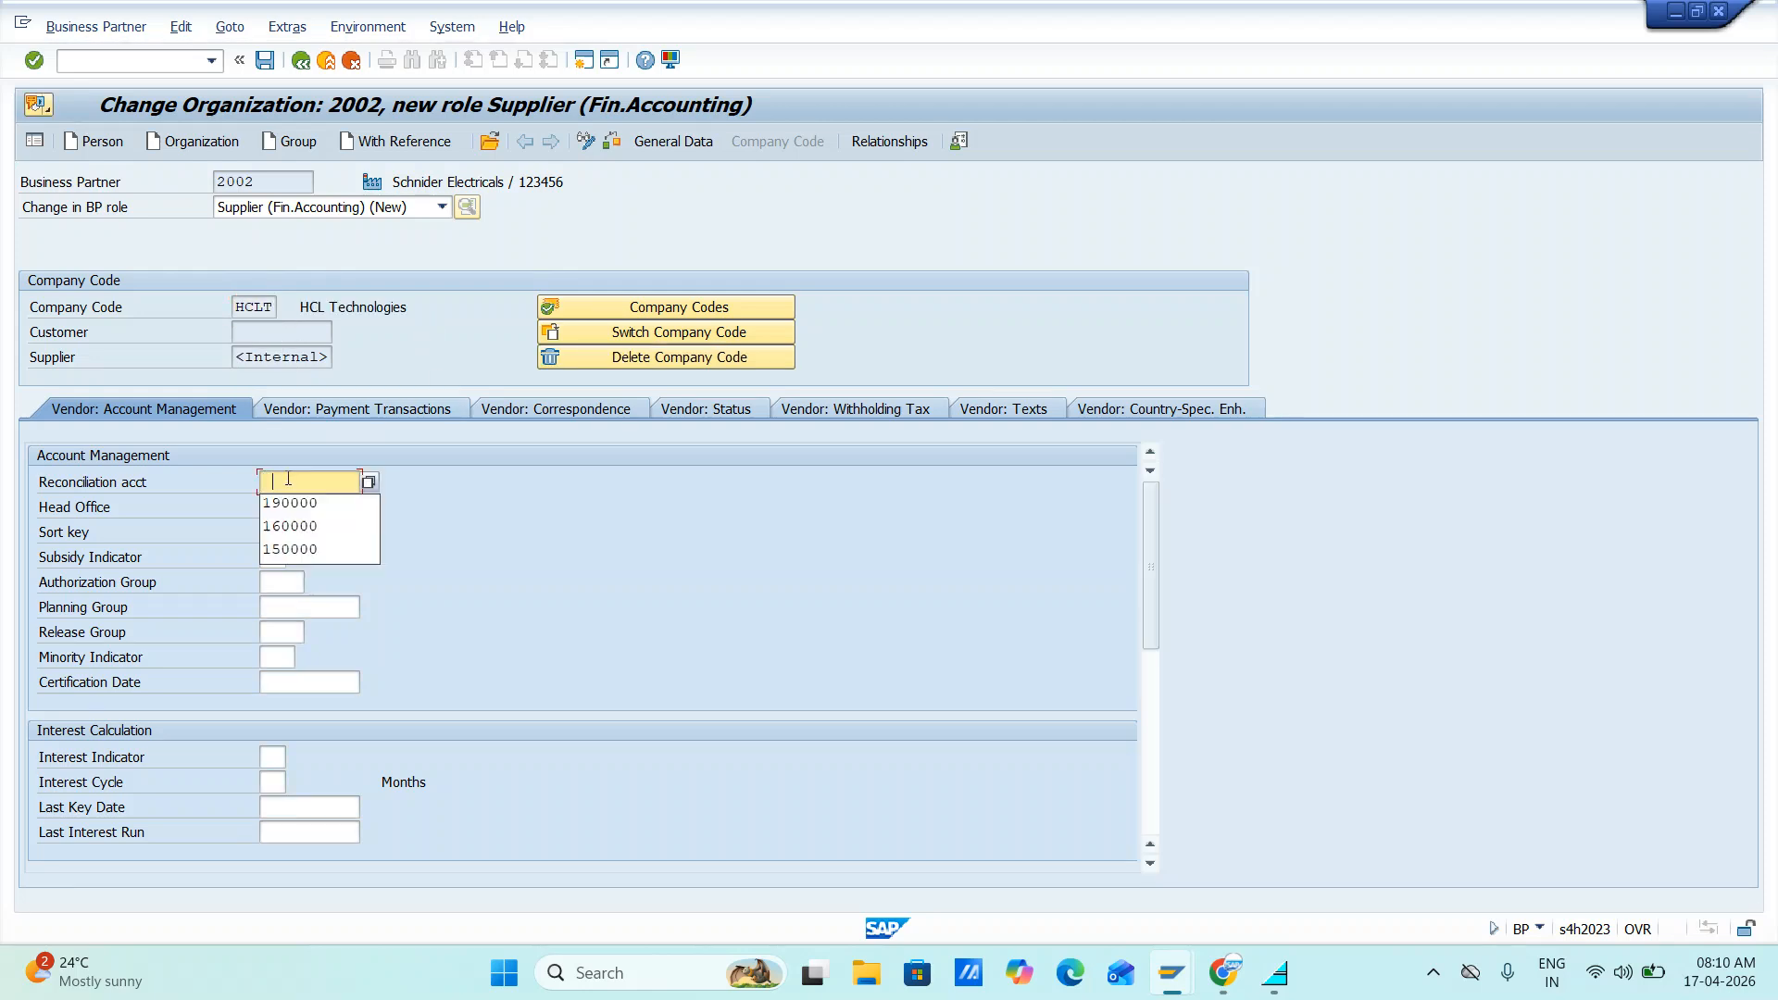
pyautogui.click(298, 507)
pyautogui.press('Return')
pyautogui.click(265, 60)
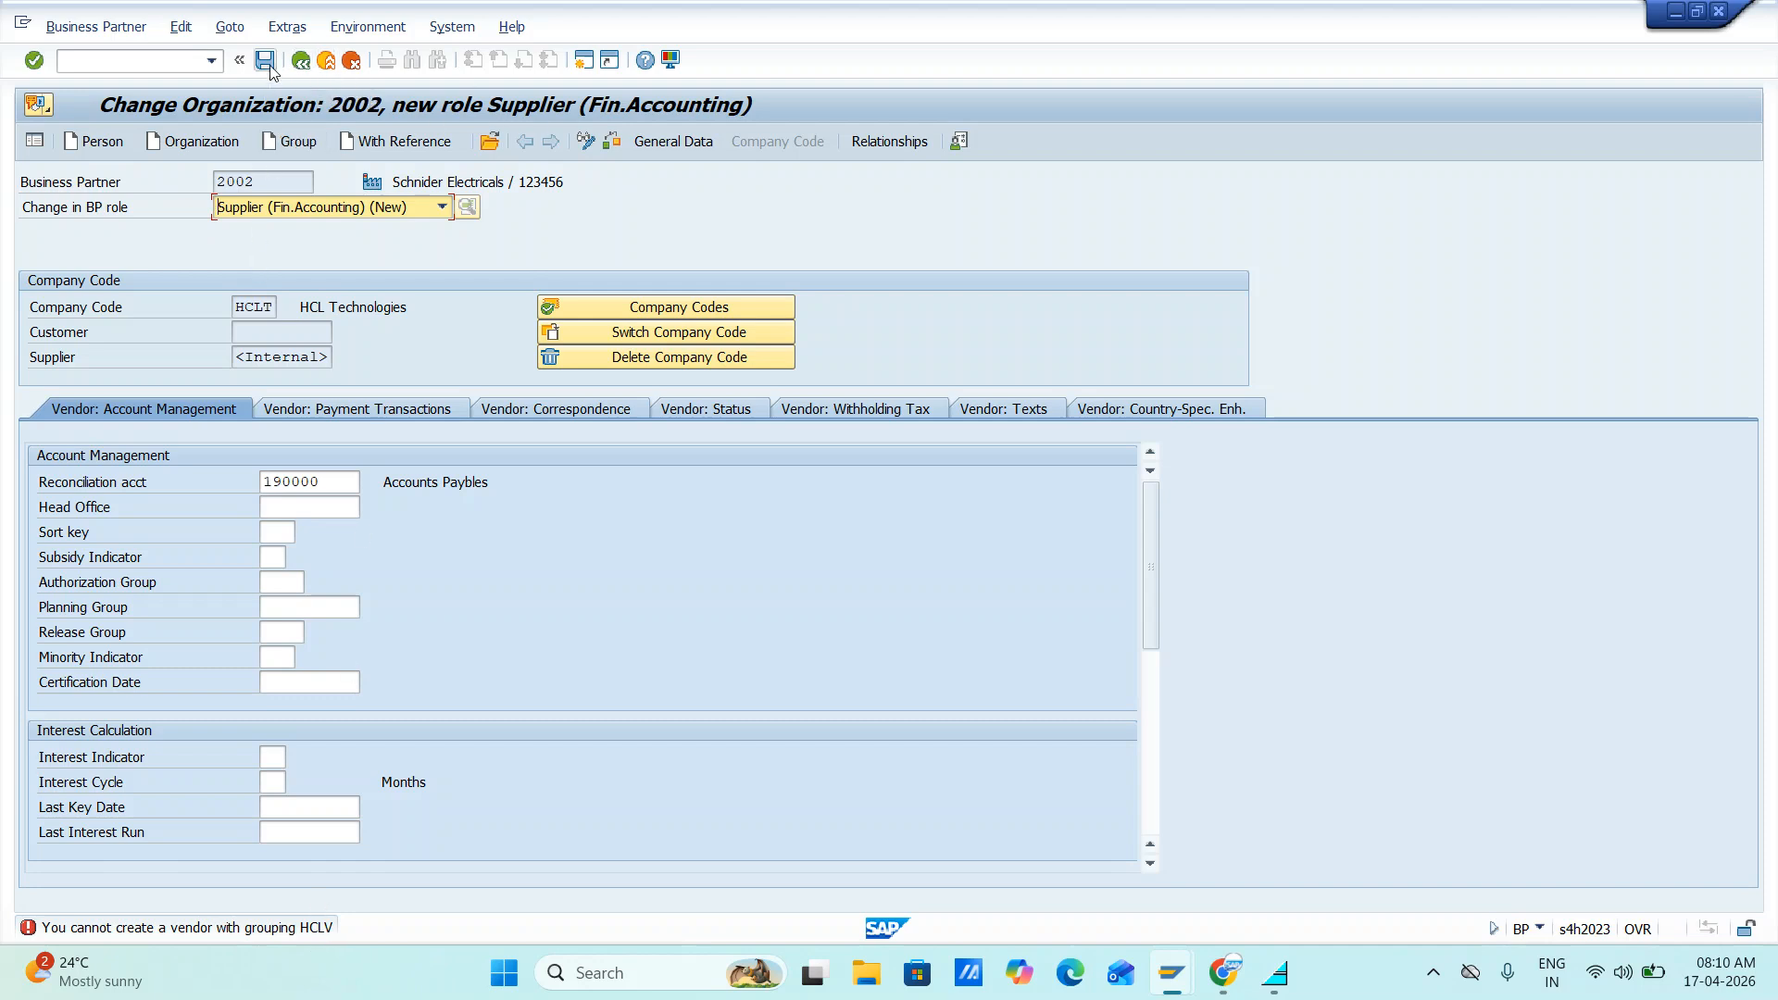
# - Leave the Schnider Electricals record without saving and restart the BP transaction
pyautogui.click(301, 61)
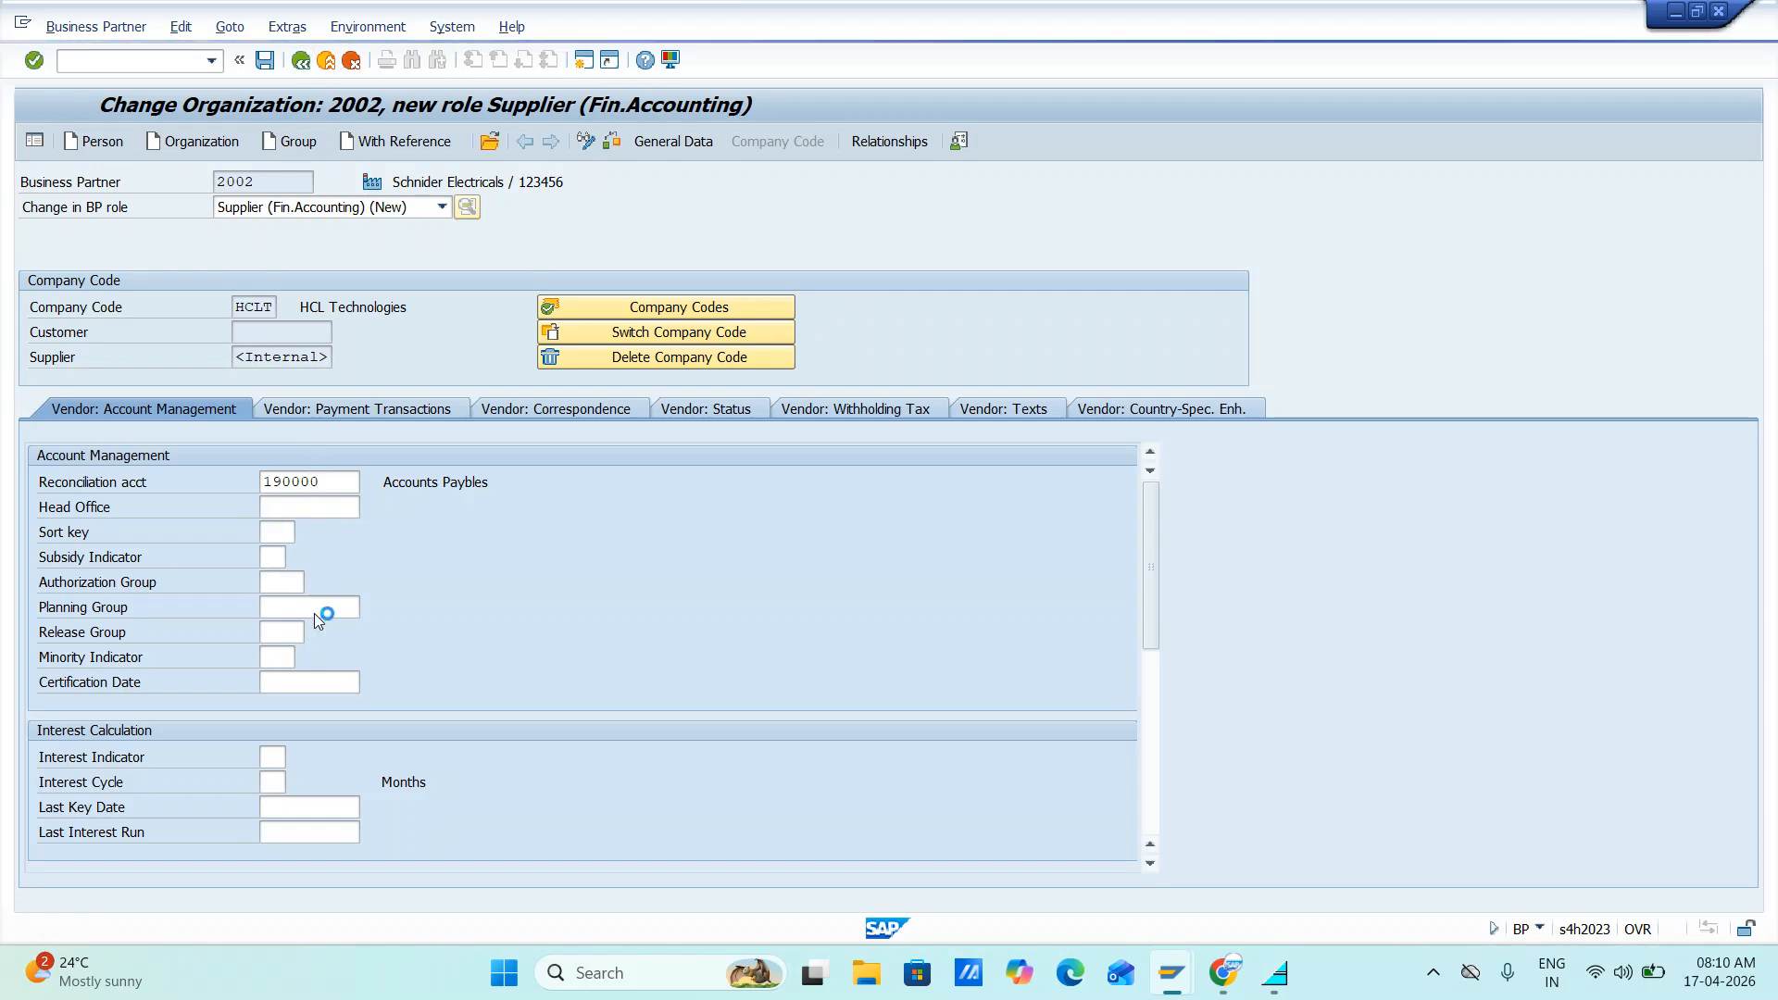
pyautogui.click(754, 692)
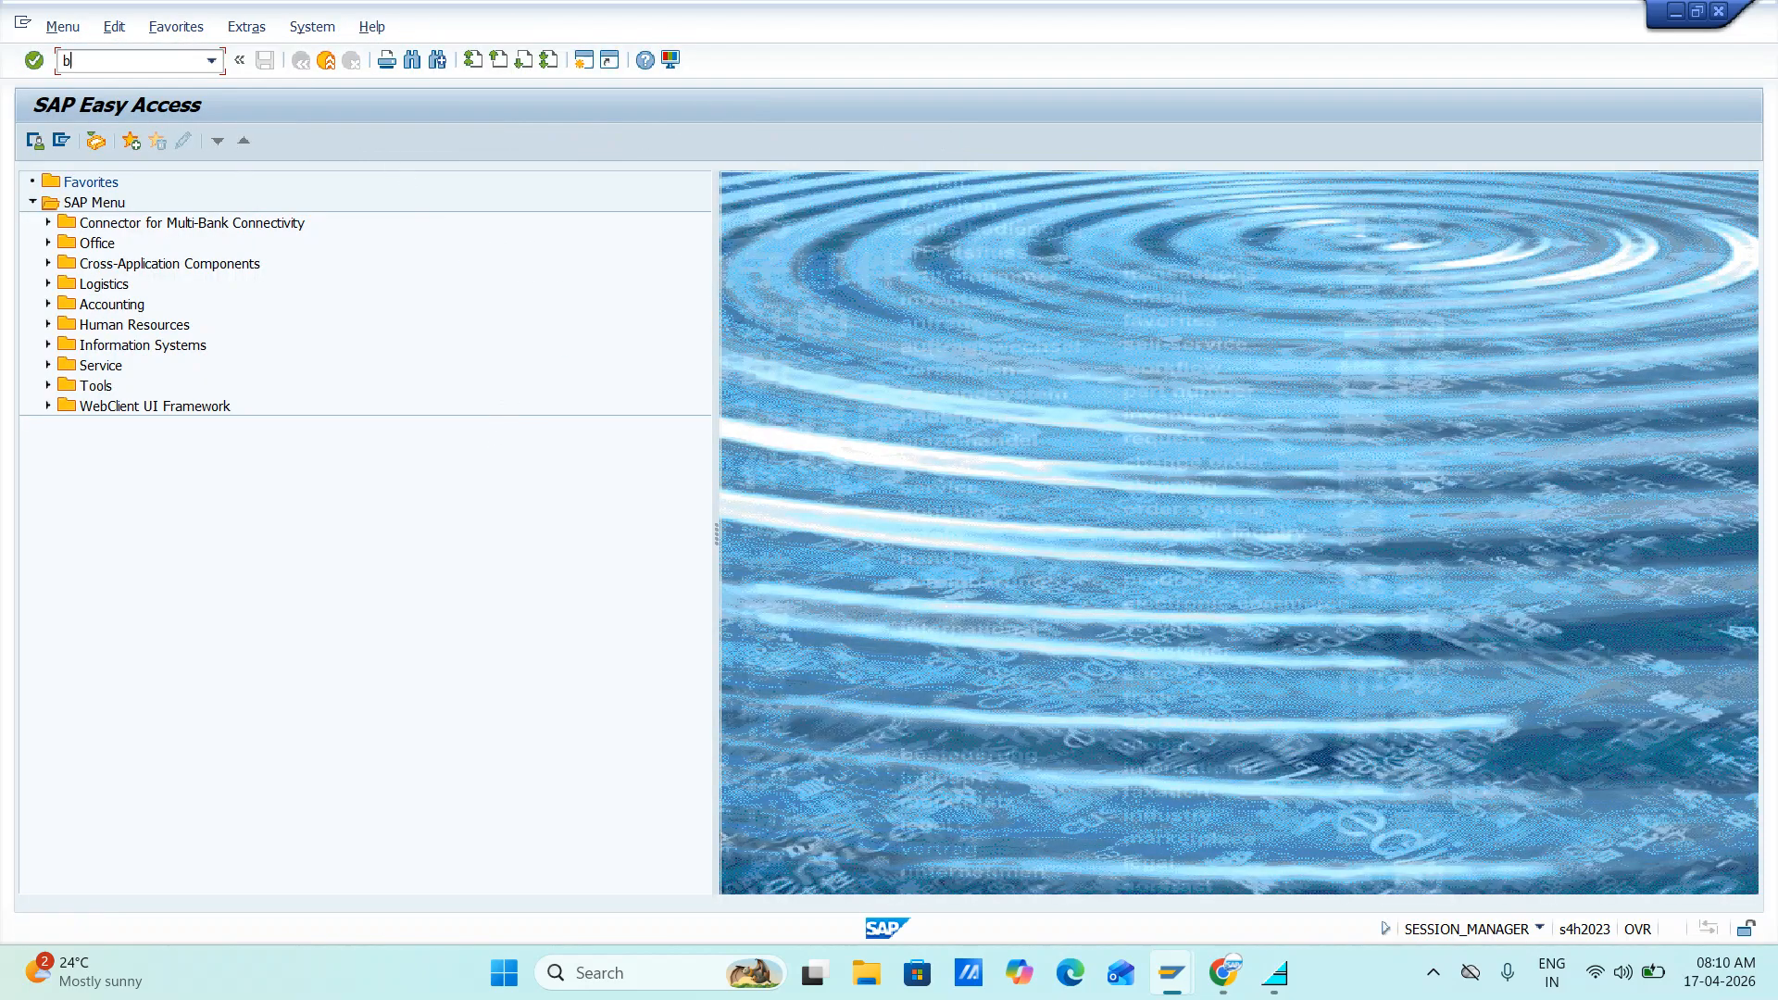
pyautogui.write('bp')
pyautogui.press('Return')
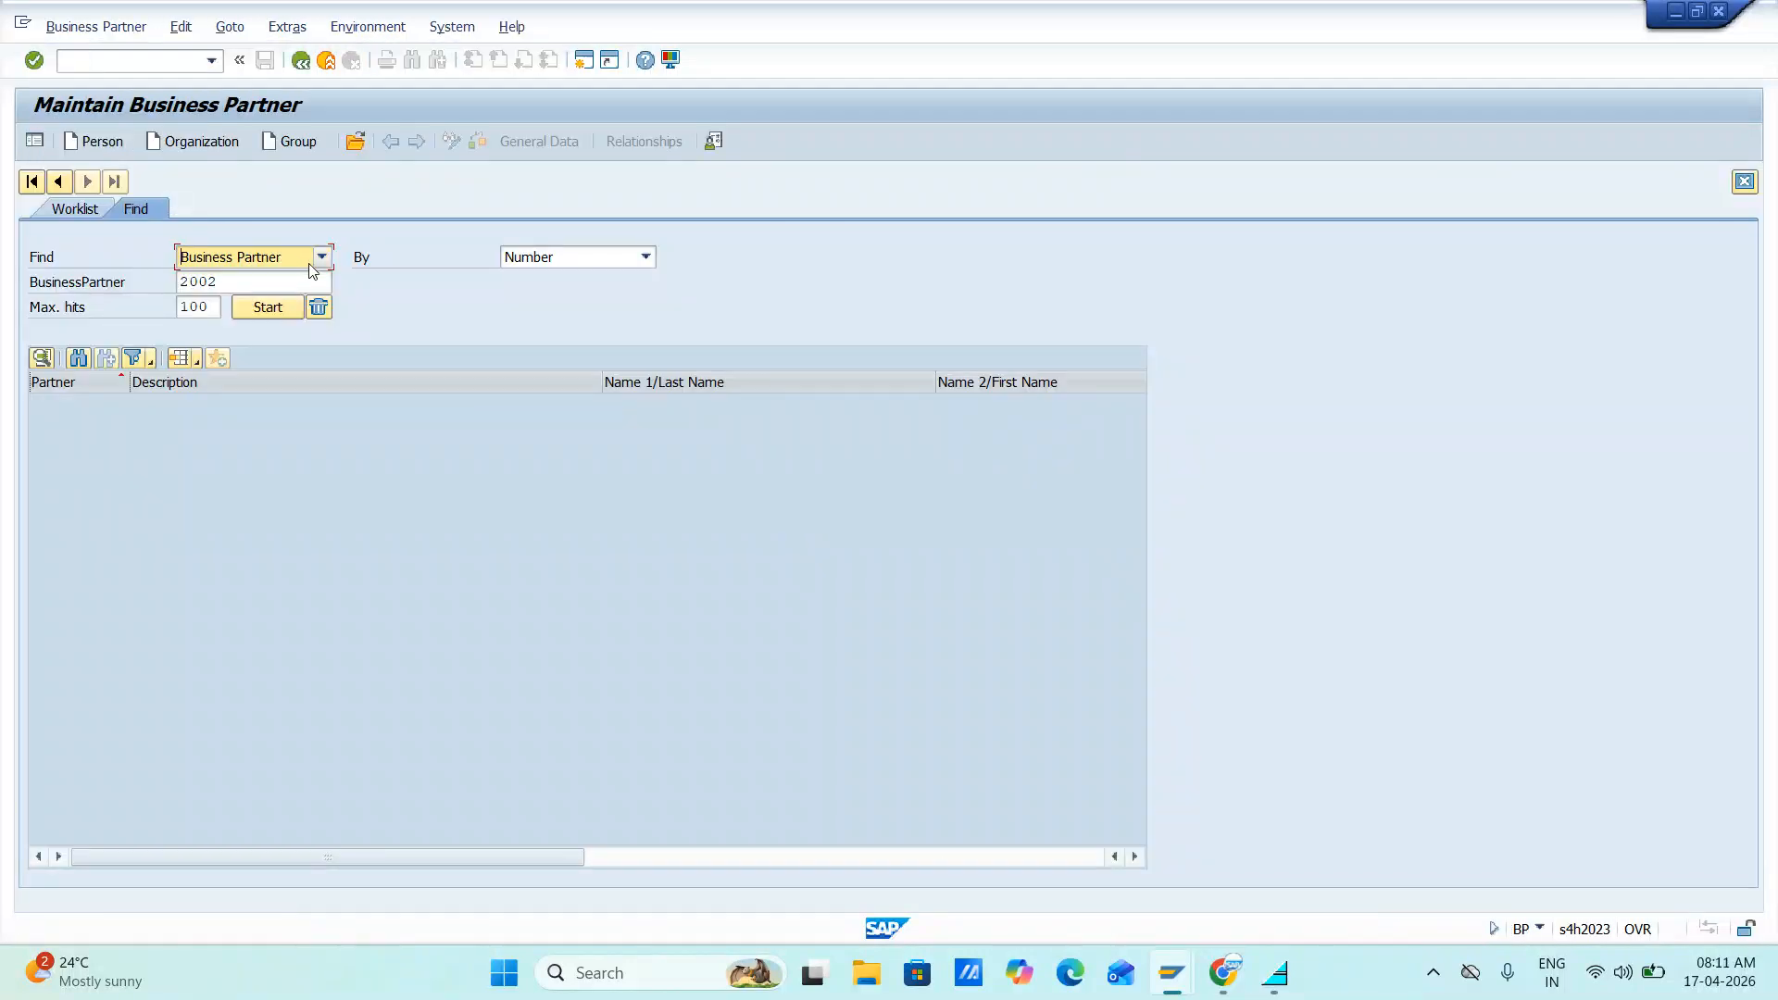
# - Reopen the Schnider Electricals partner and change its BP role to Supplier (Fin.Accounting)
pyautogui.doubleClick(142, 404)
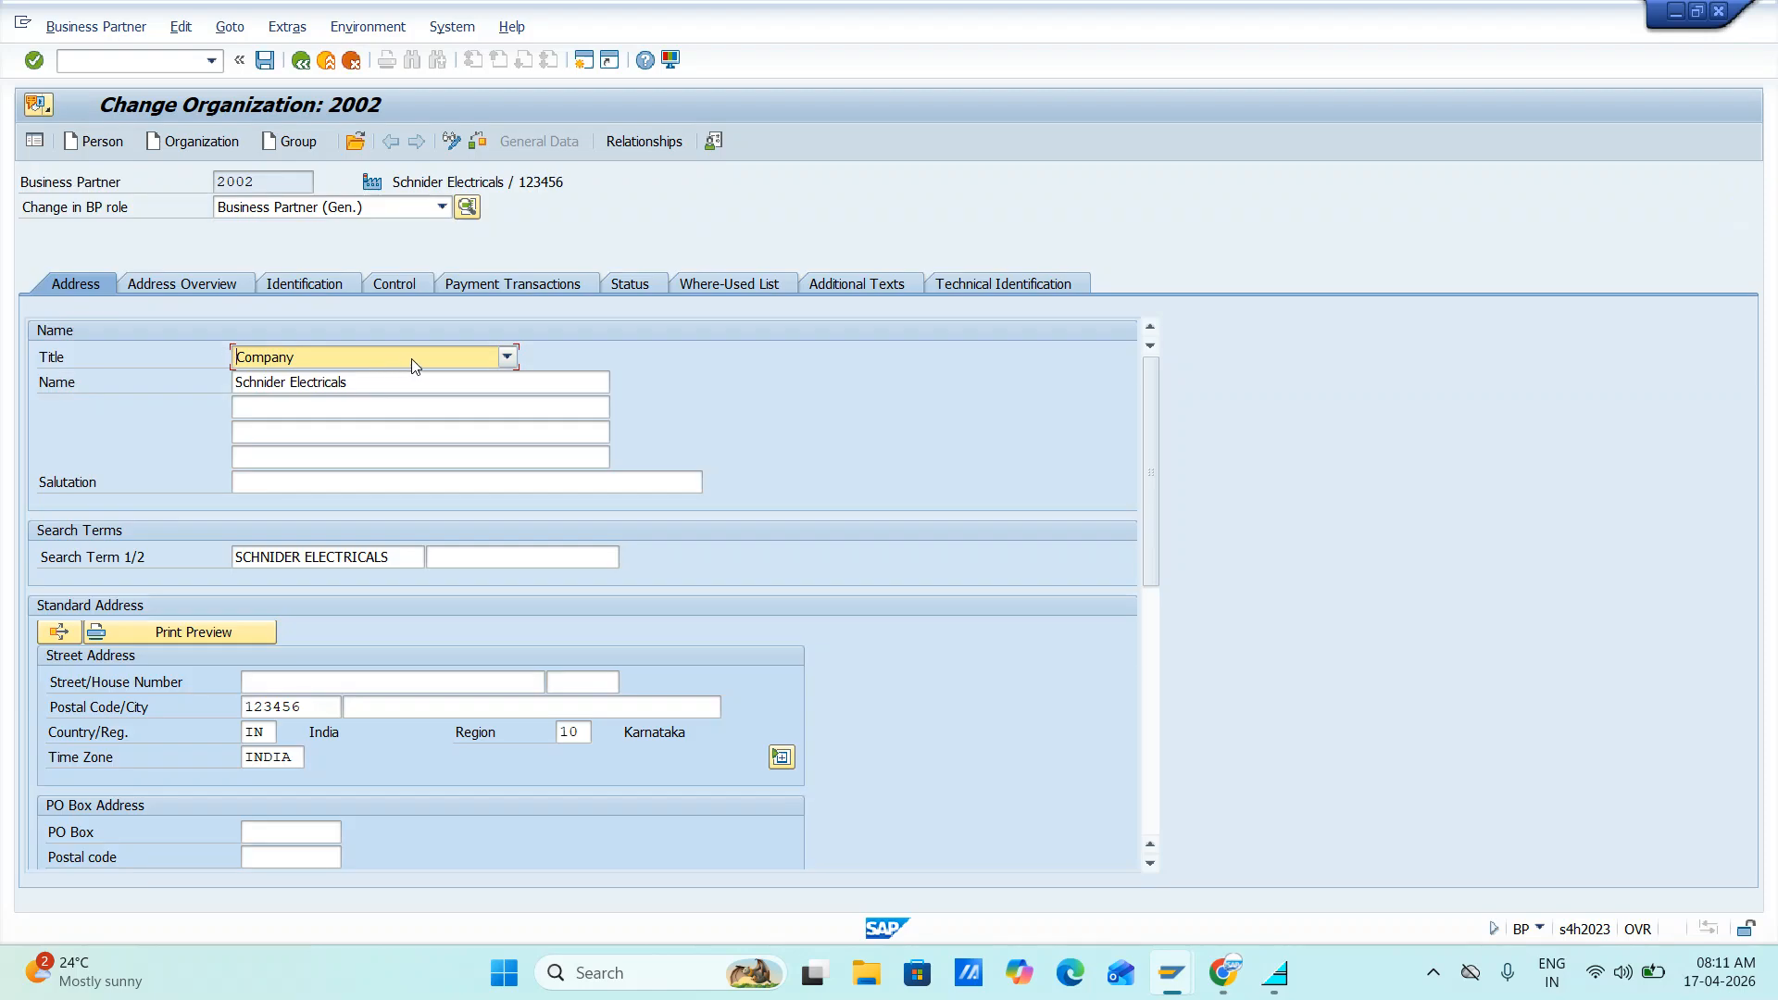
pyautogui.click(443, 208)
pyautogui.scroll(-10, 338, 426)
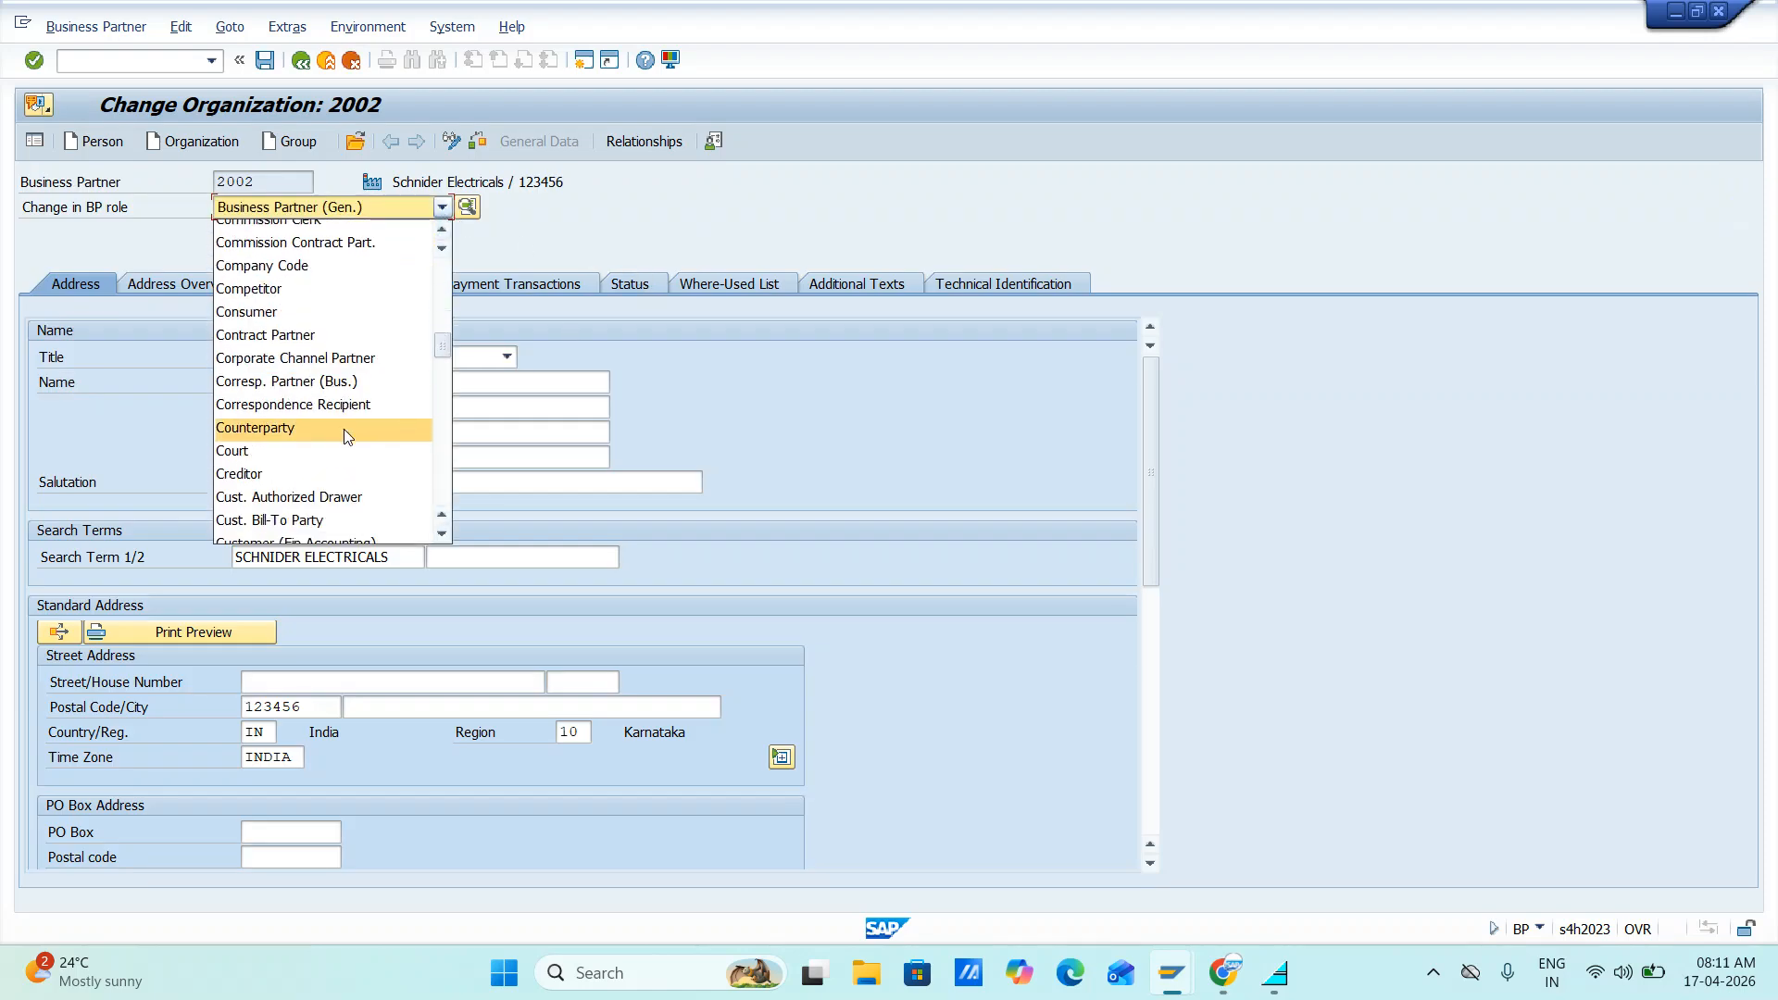
pyautogui.scroll(-20, 334, 428)
pyautogui.scroll(4, 276, 414)
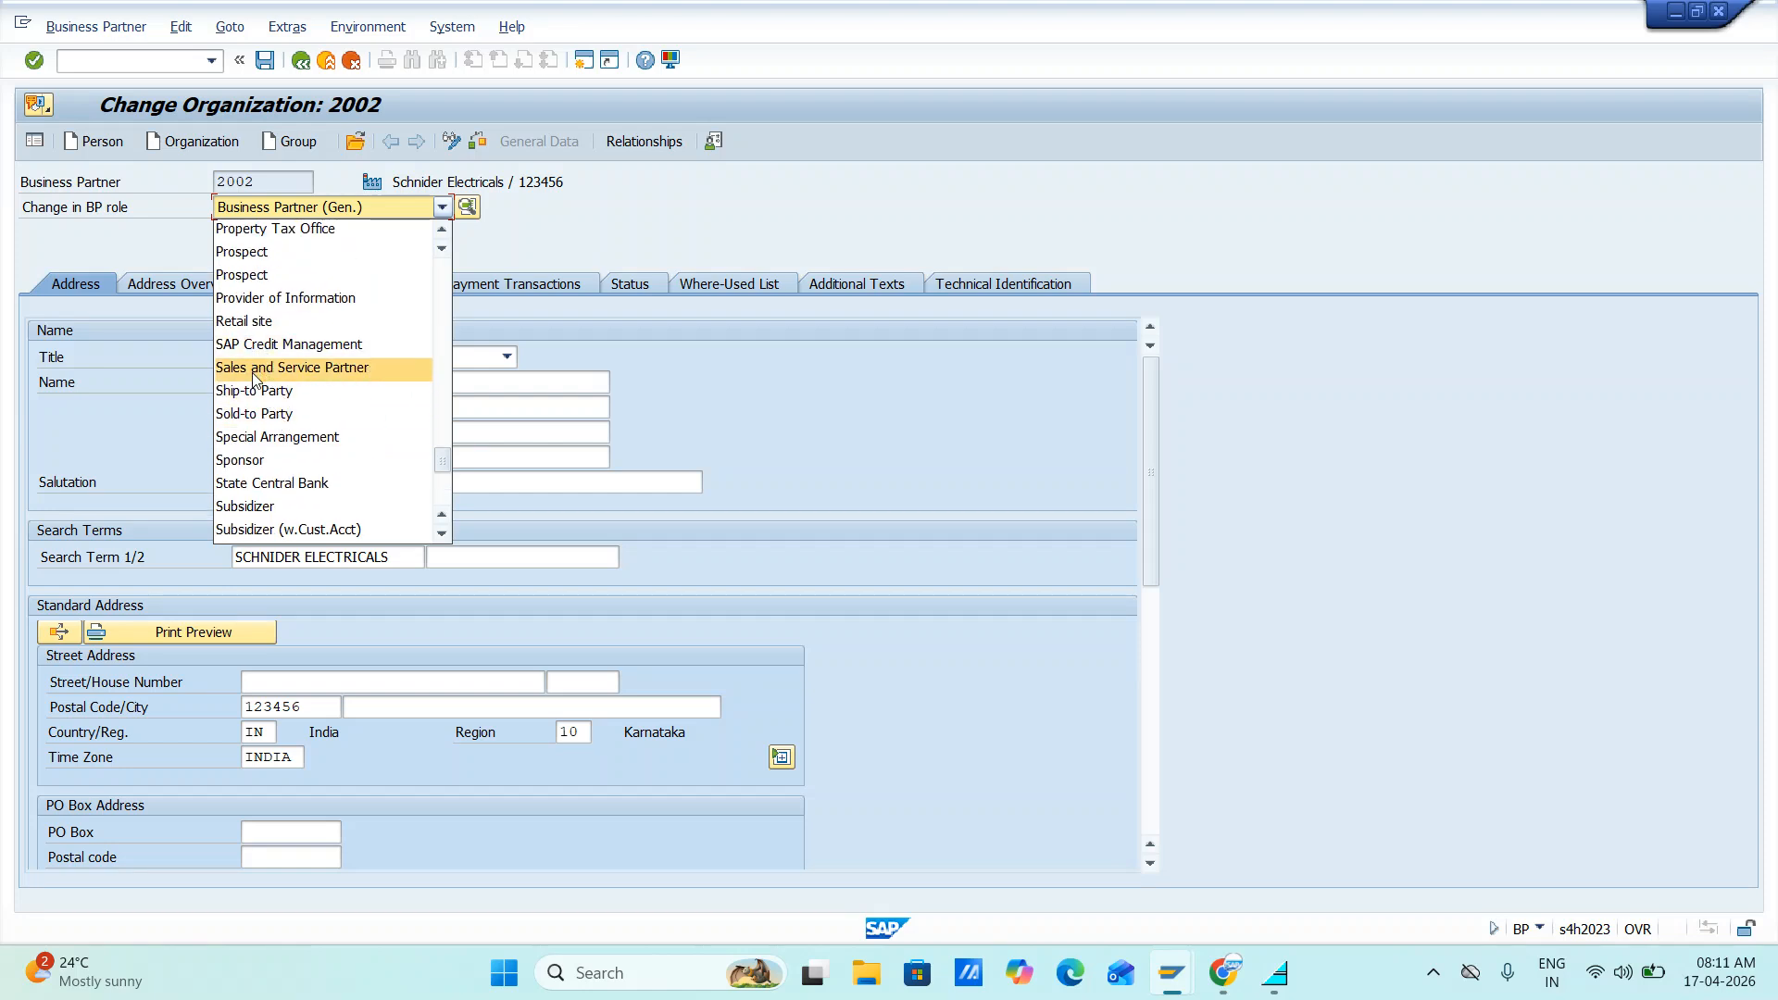
pyautogui.scroll(-1, 252, 485)
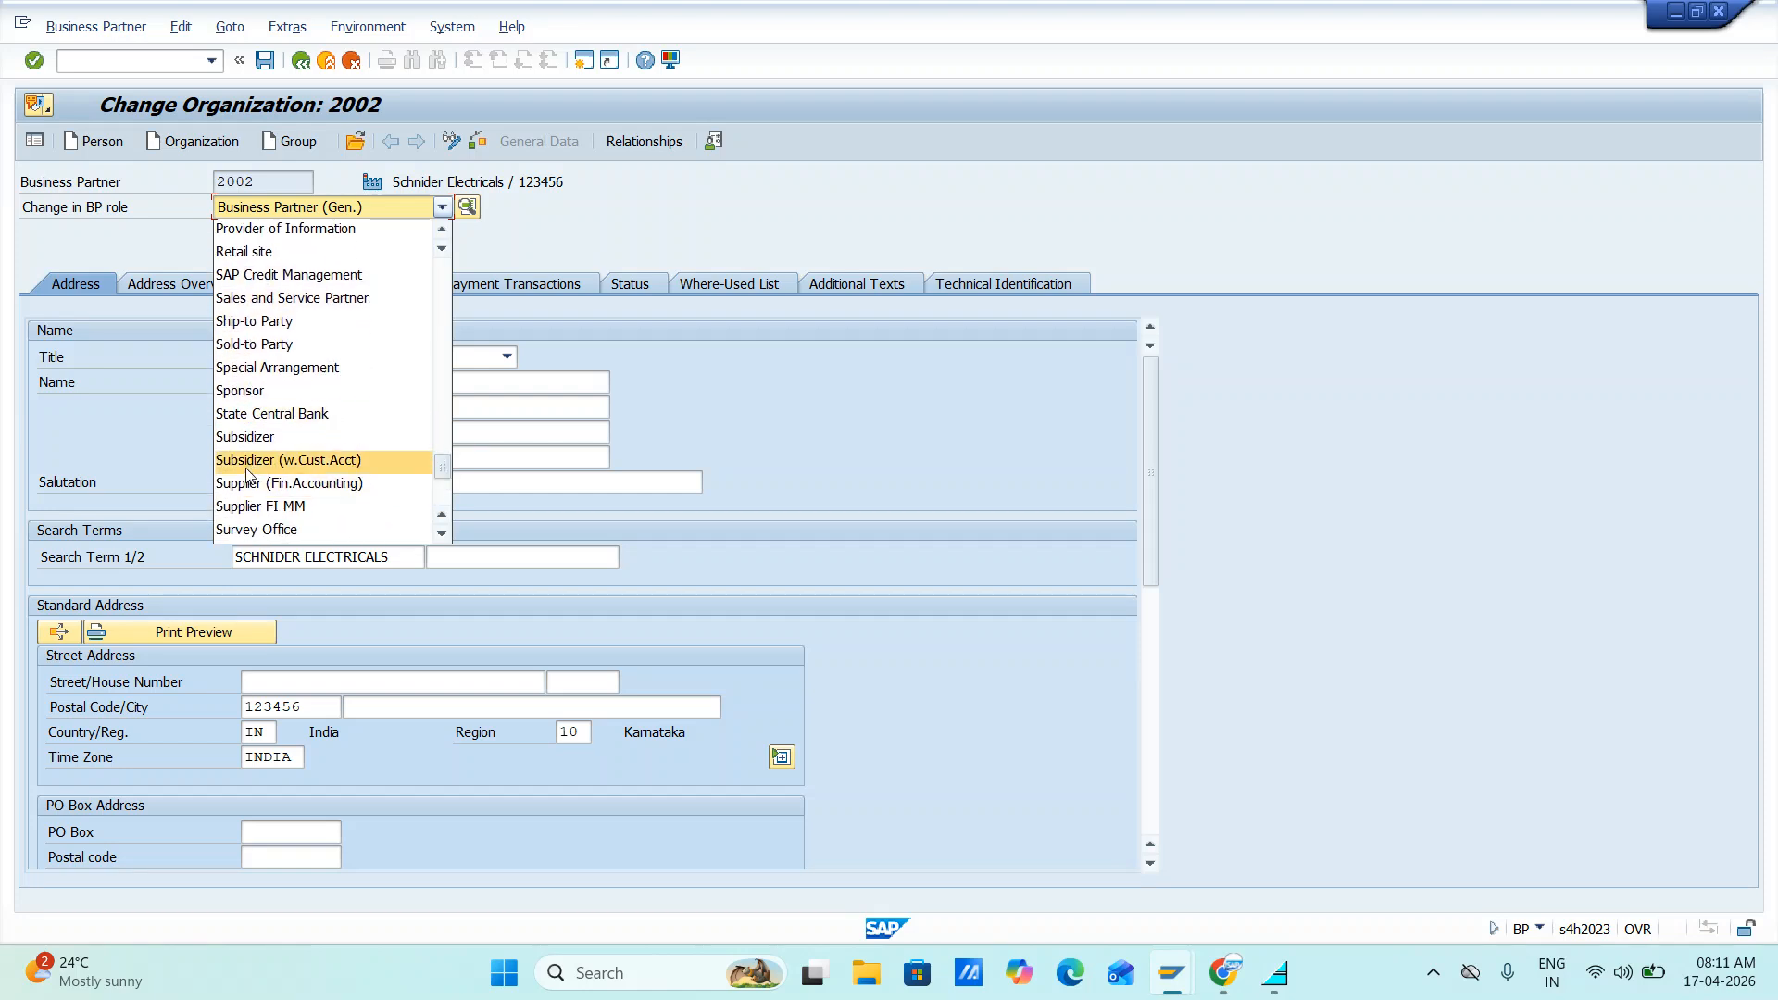
pyautogui.click(258, 487)
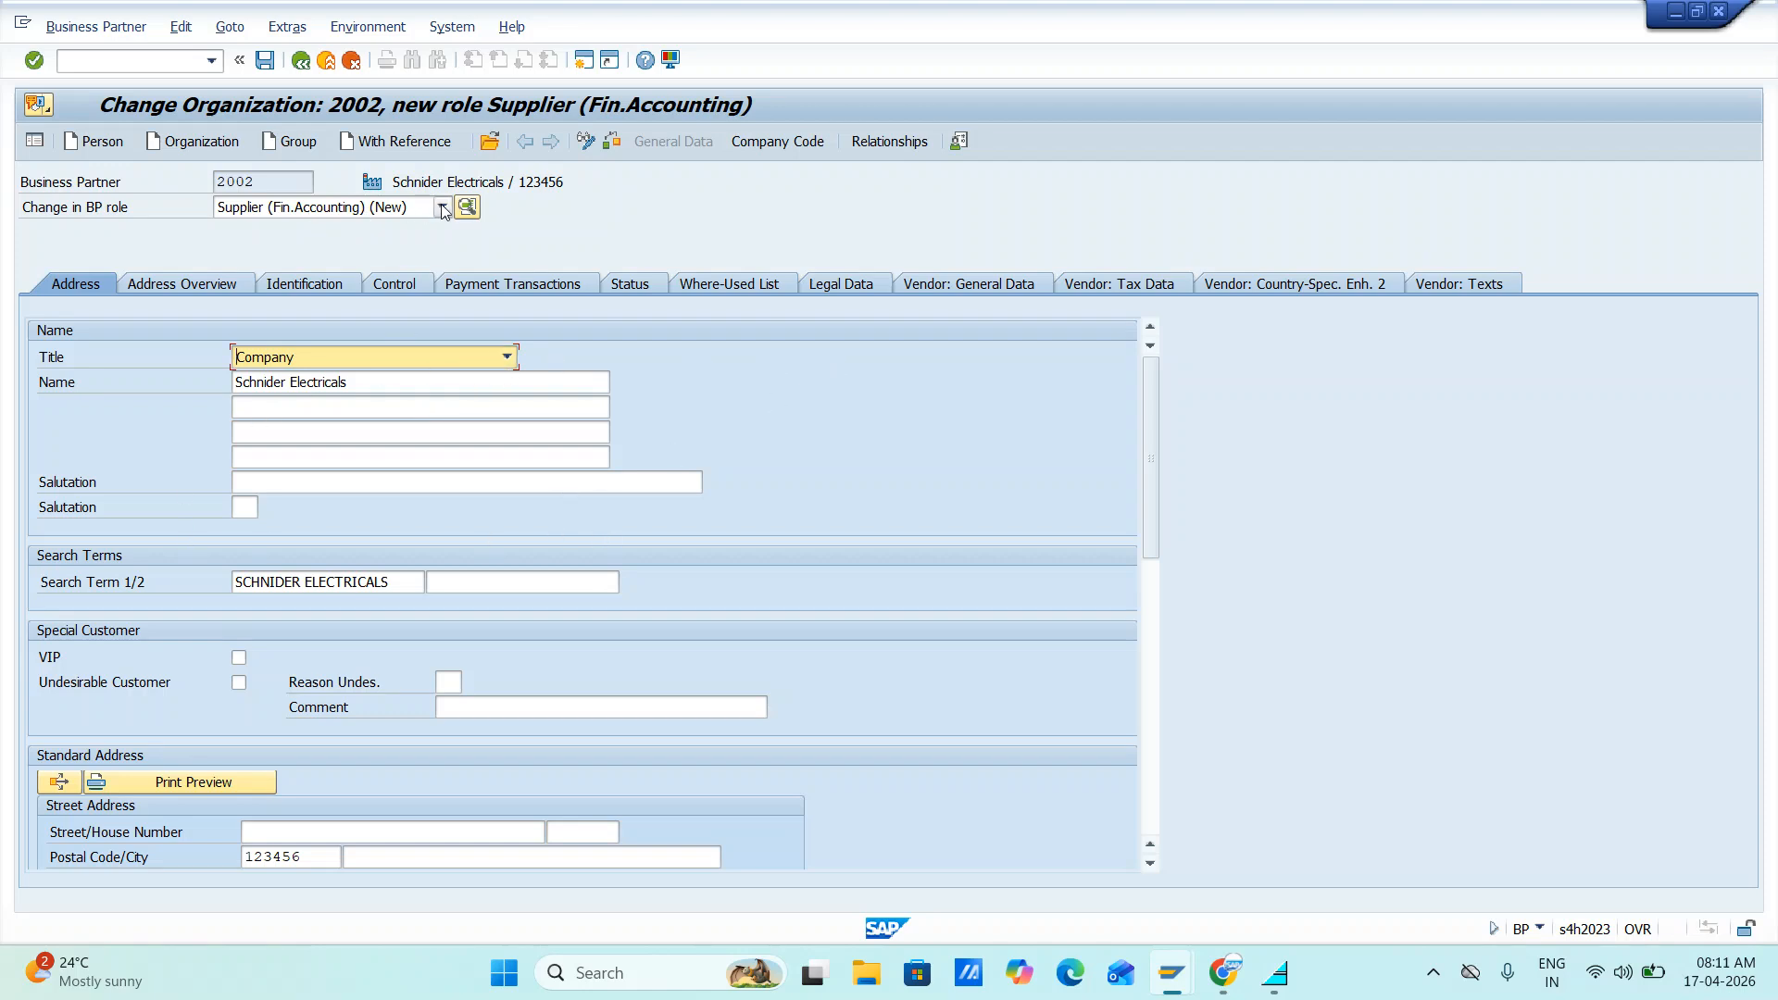
# - Enter company code HCLT with the Accounts Paybles reconciliation account, try to save, and close the message details
pyautogui.click(770, 142)
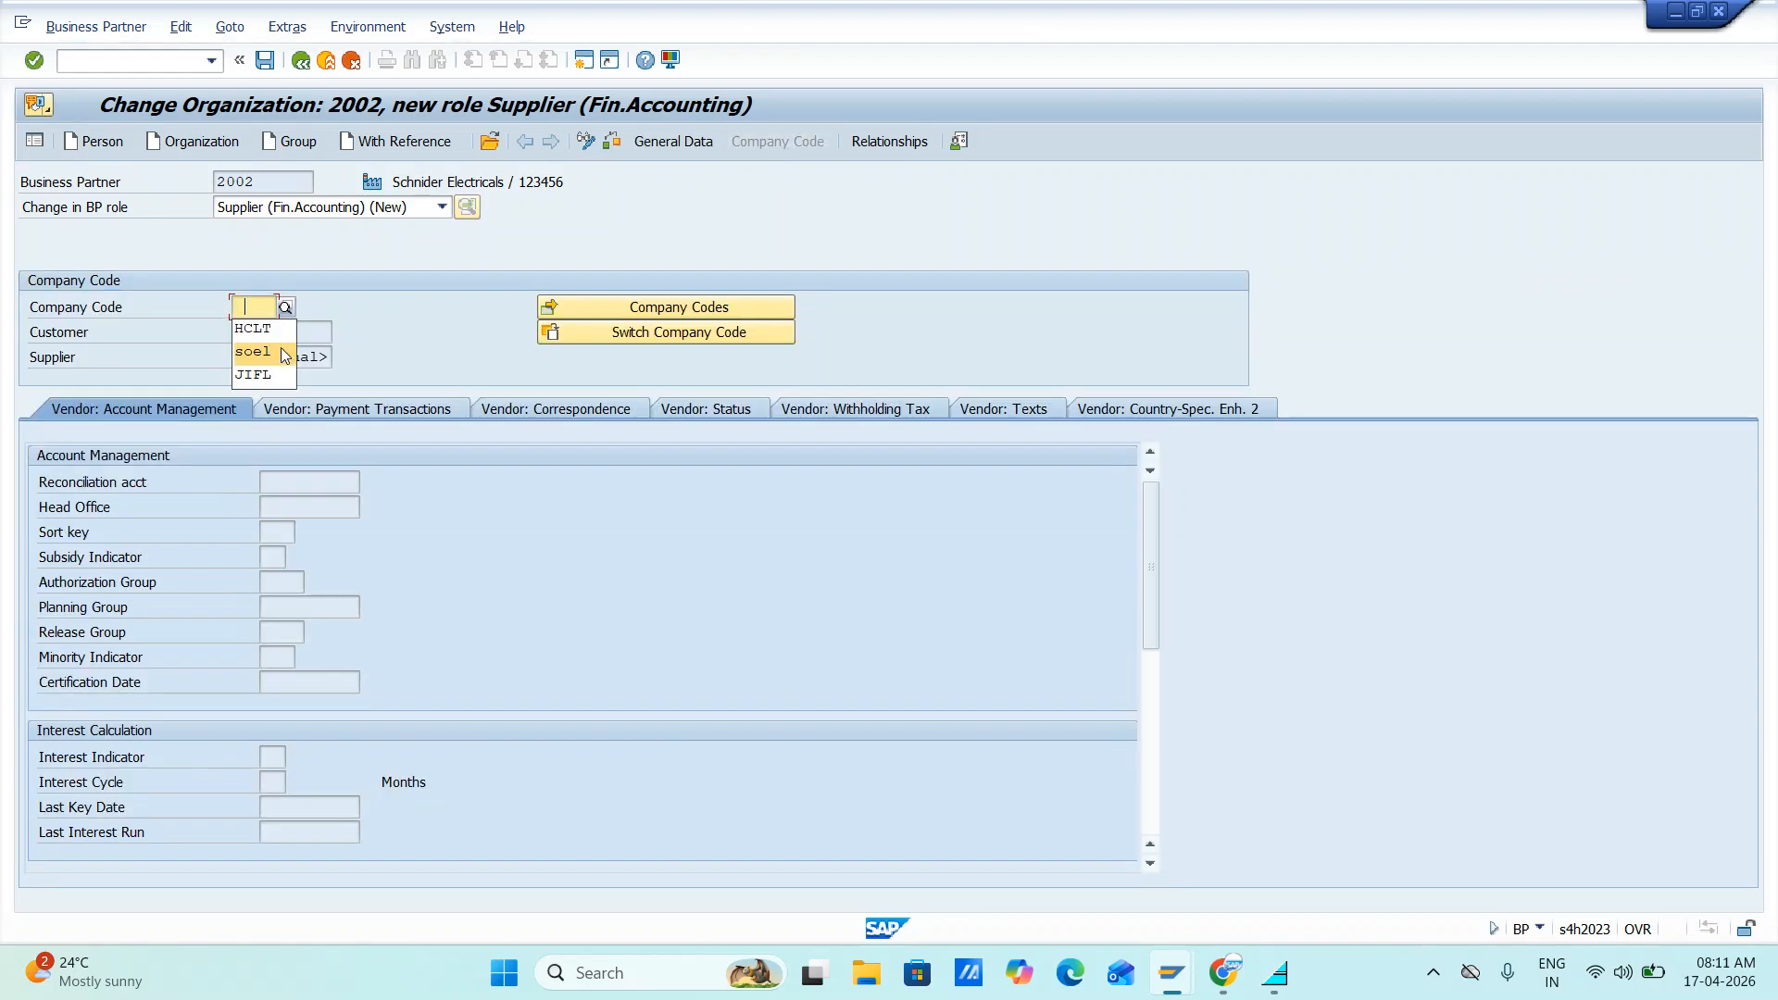
pyautogui.click(274, 330)
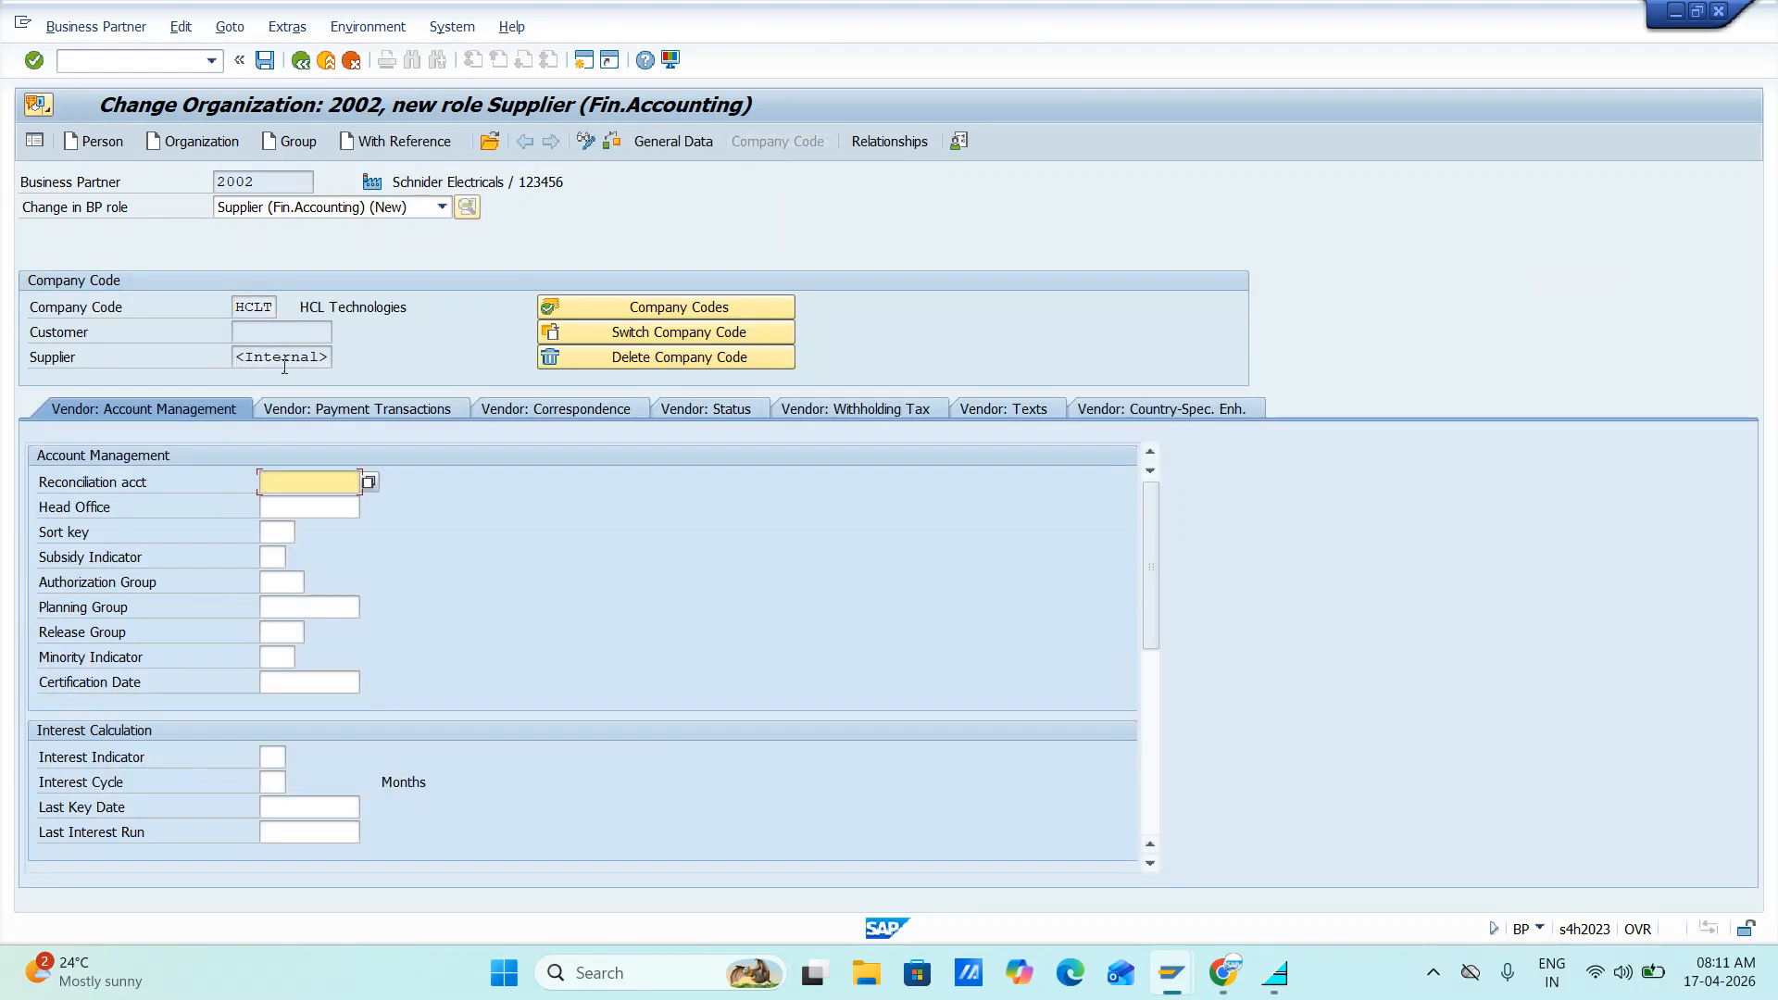
pyautogui.click(305, 482)
pyautogui.click(290, 503)
pyautogui.press('Return')
pyautogui.click(266, 60)
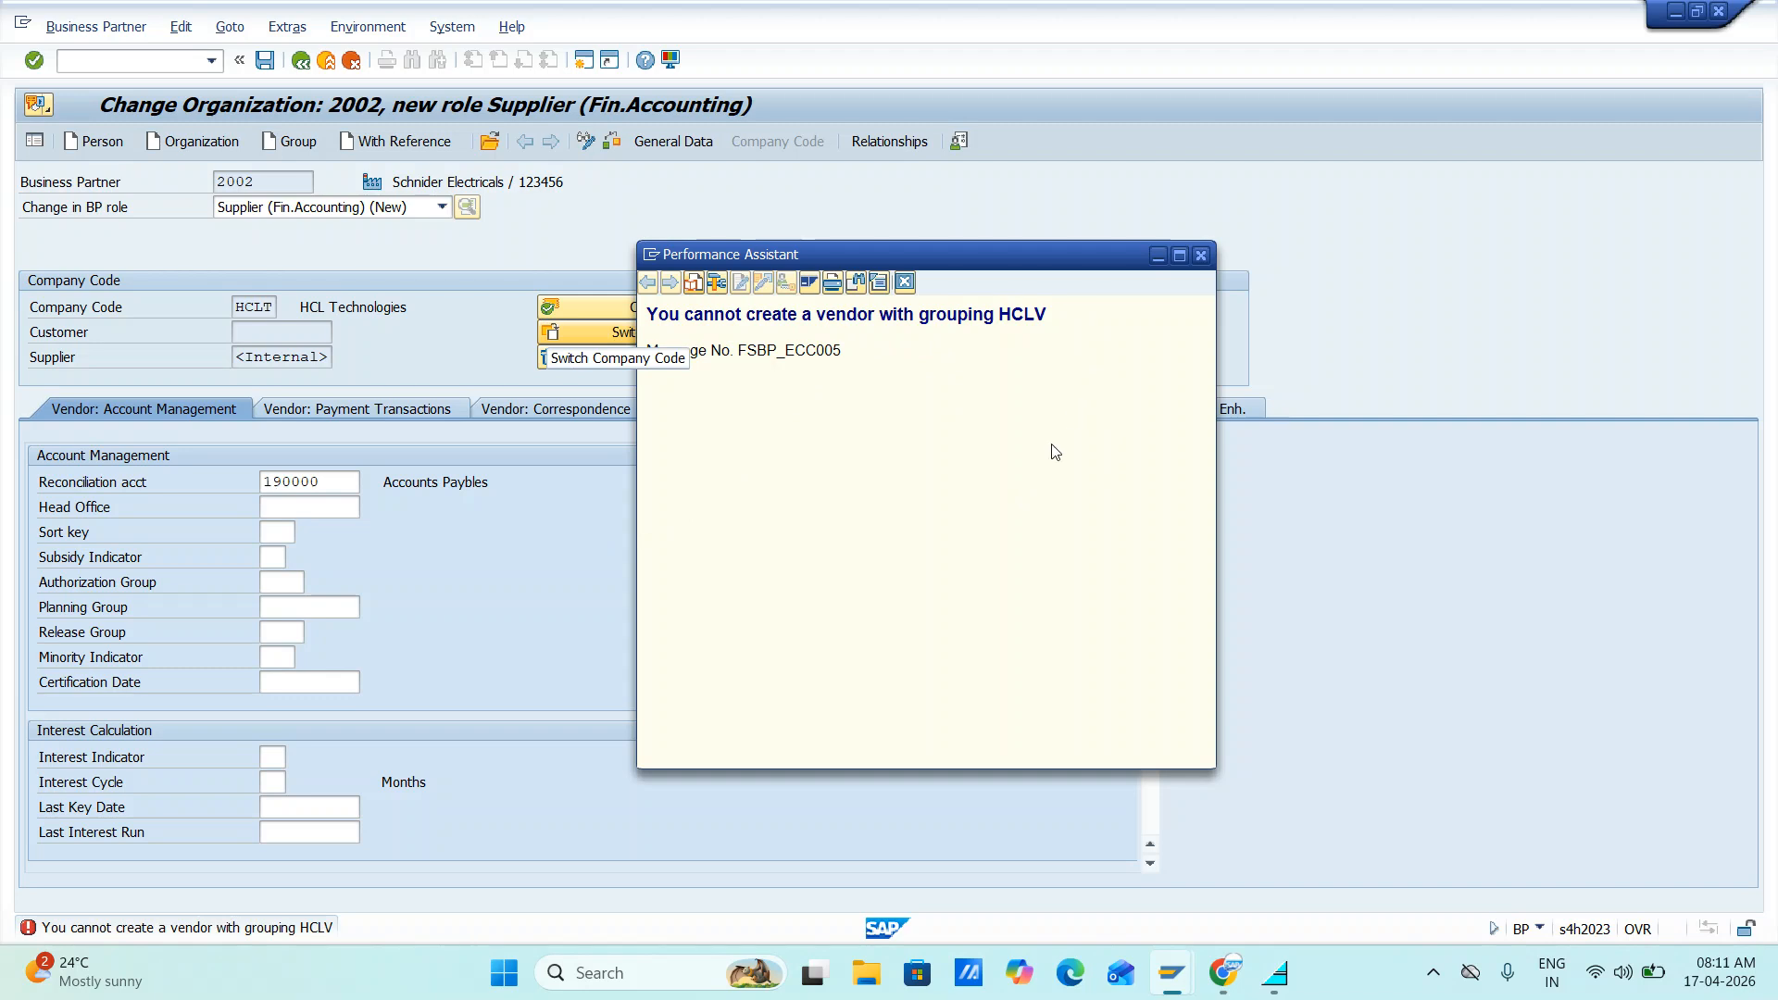
pyautogui.click(1202, 255)
# - Abandon the unsaved supplier role with /n and start the BP transaction again
pyautogui.click(183, 62)
pyautogui.write('/n')
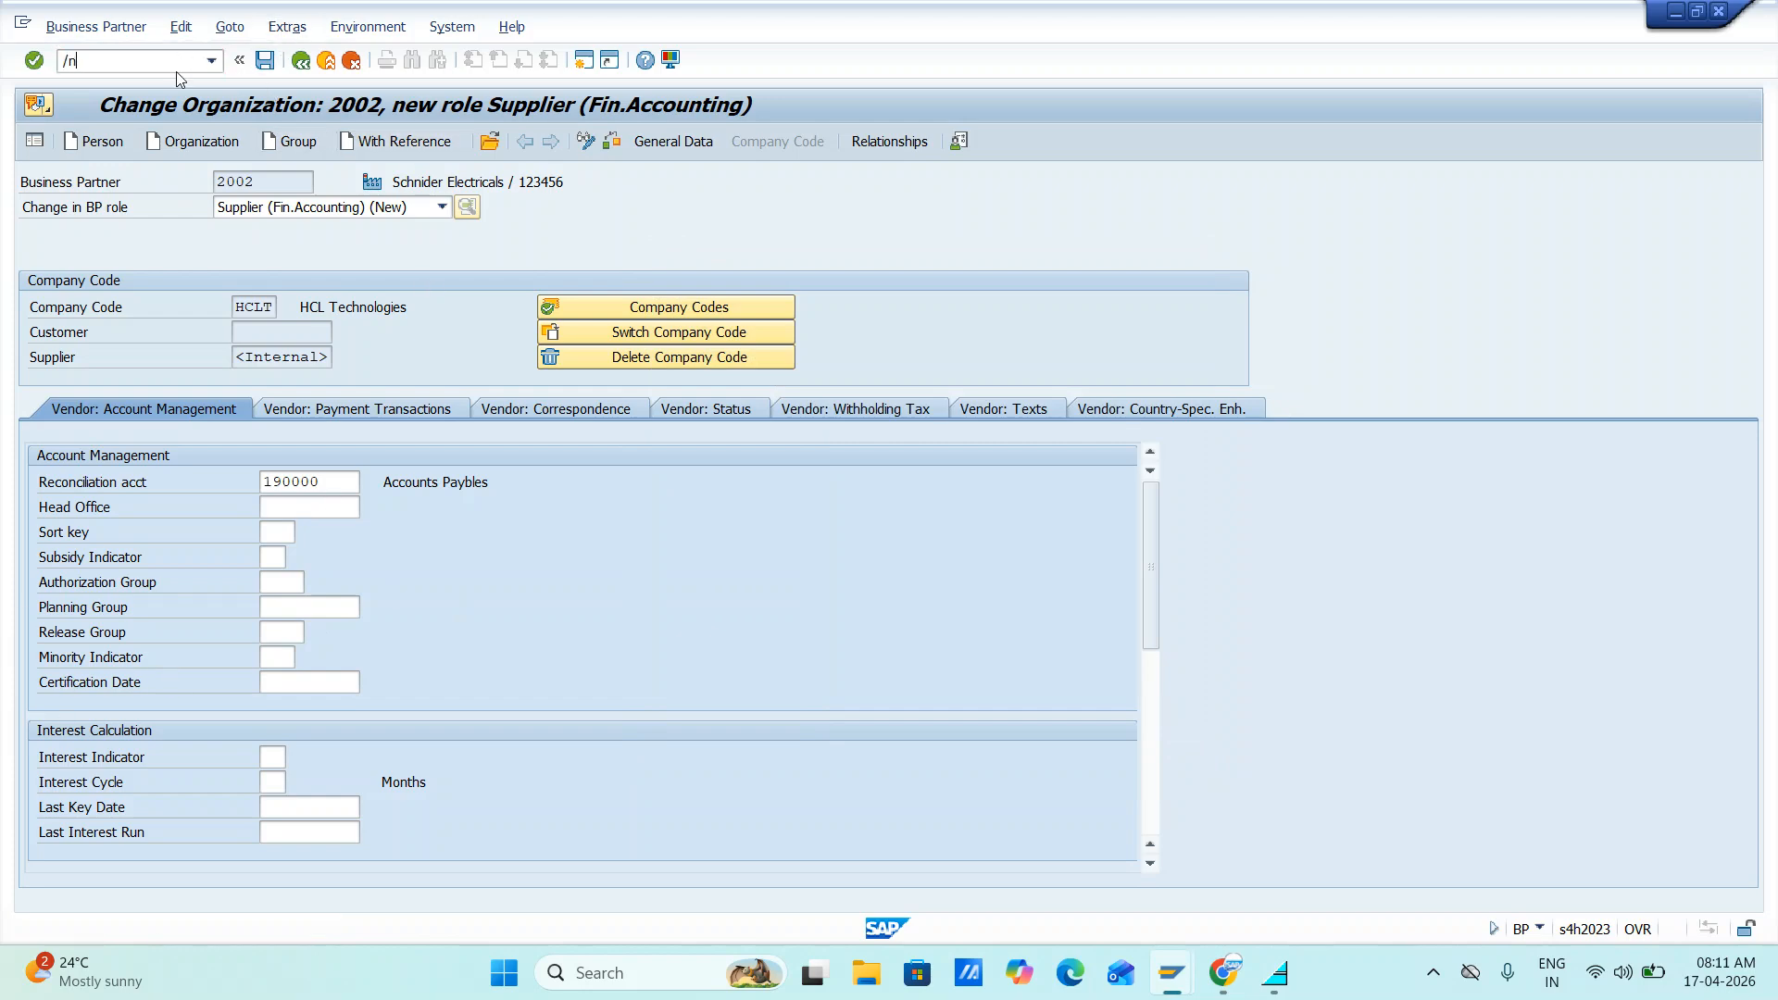
pyautogui.press('Return')
pyautogui.write('bp')
pyautogui.press('Return')
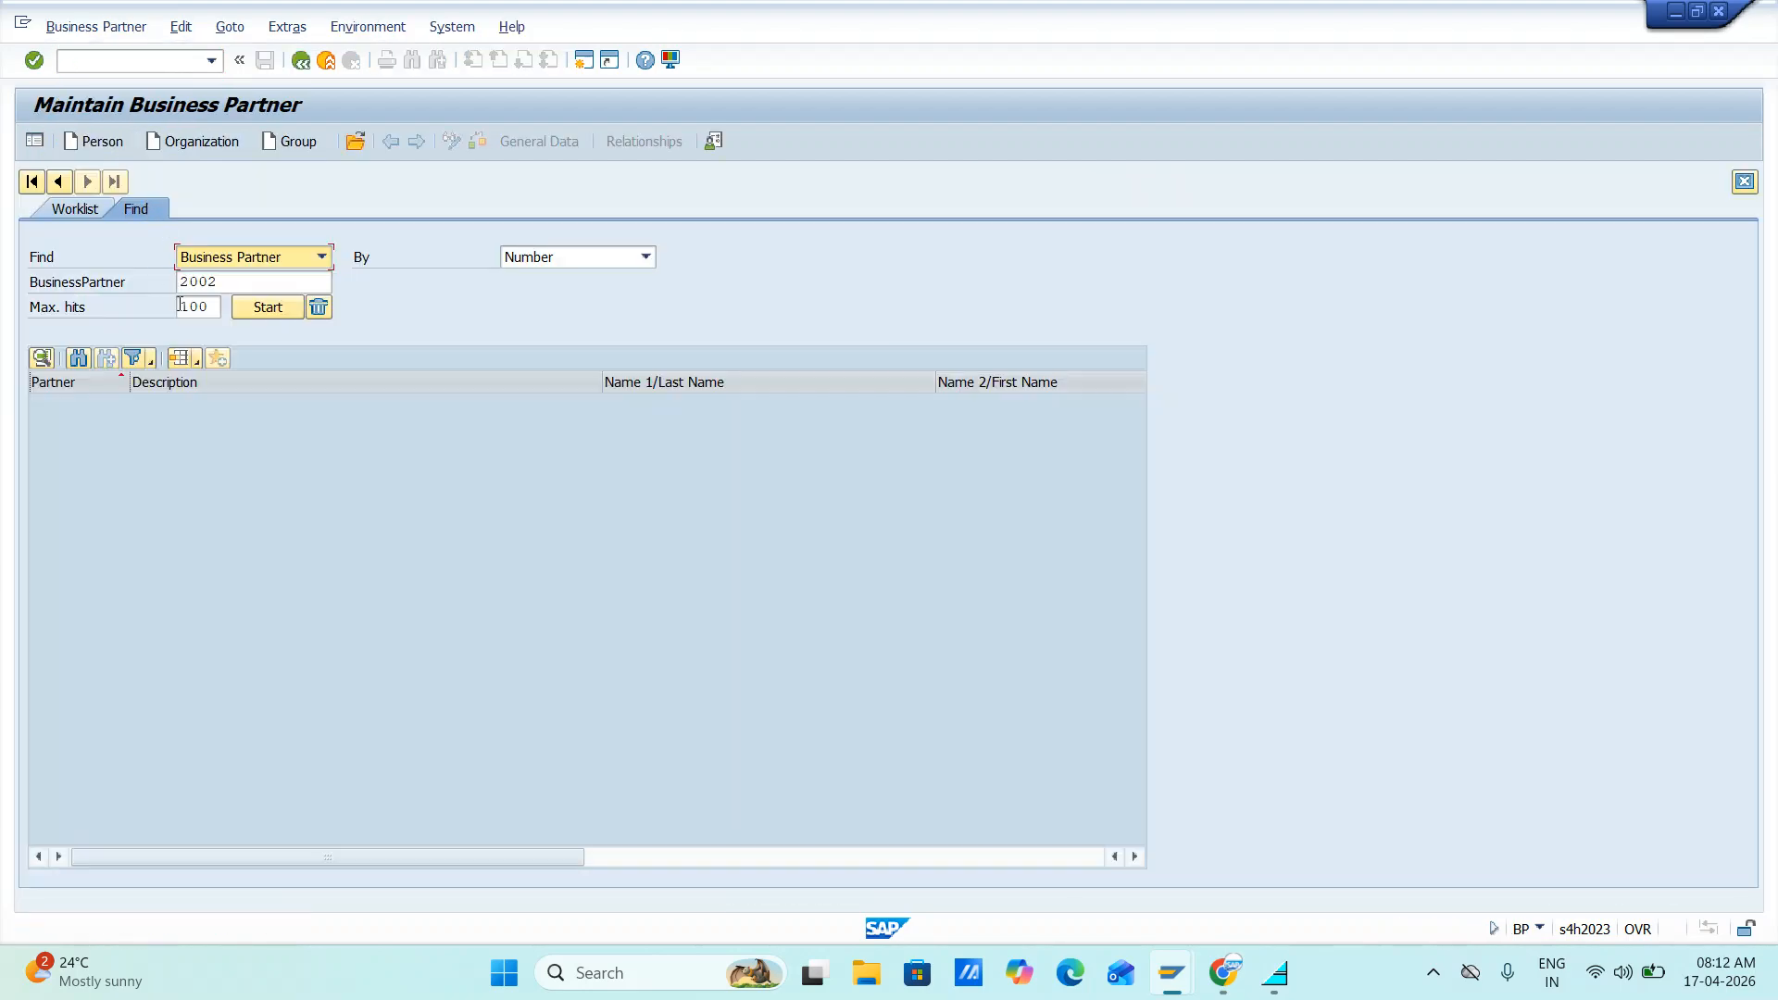
# - Clear the remembered number from the partner search and start creating a new organization
pyautogui.click(224, 281)
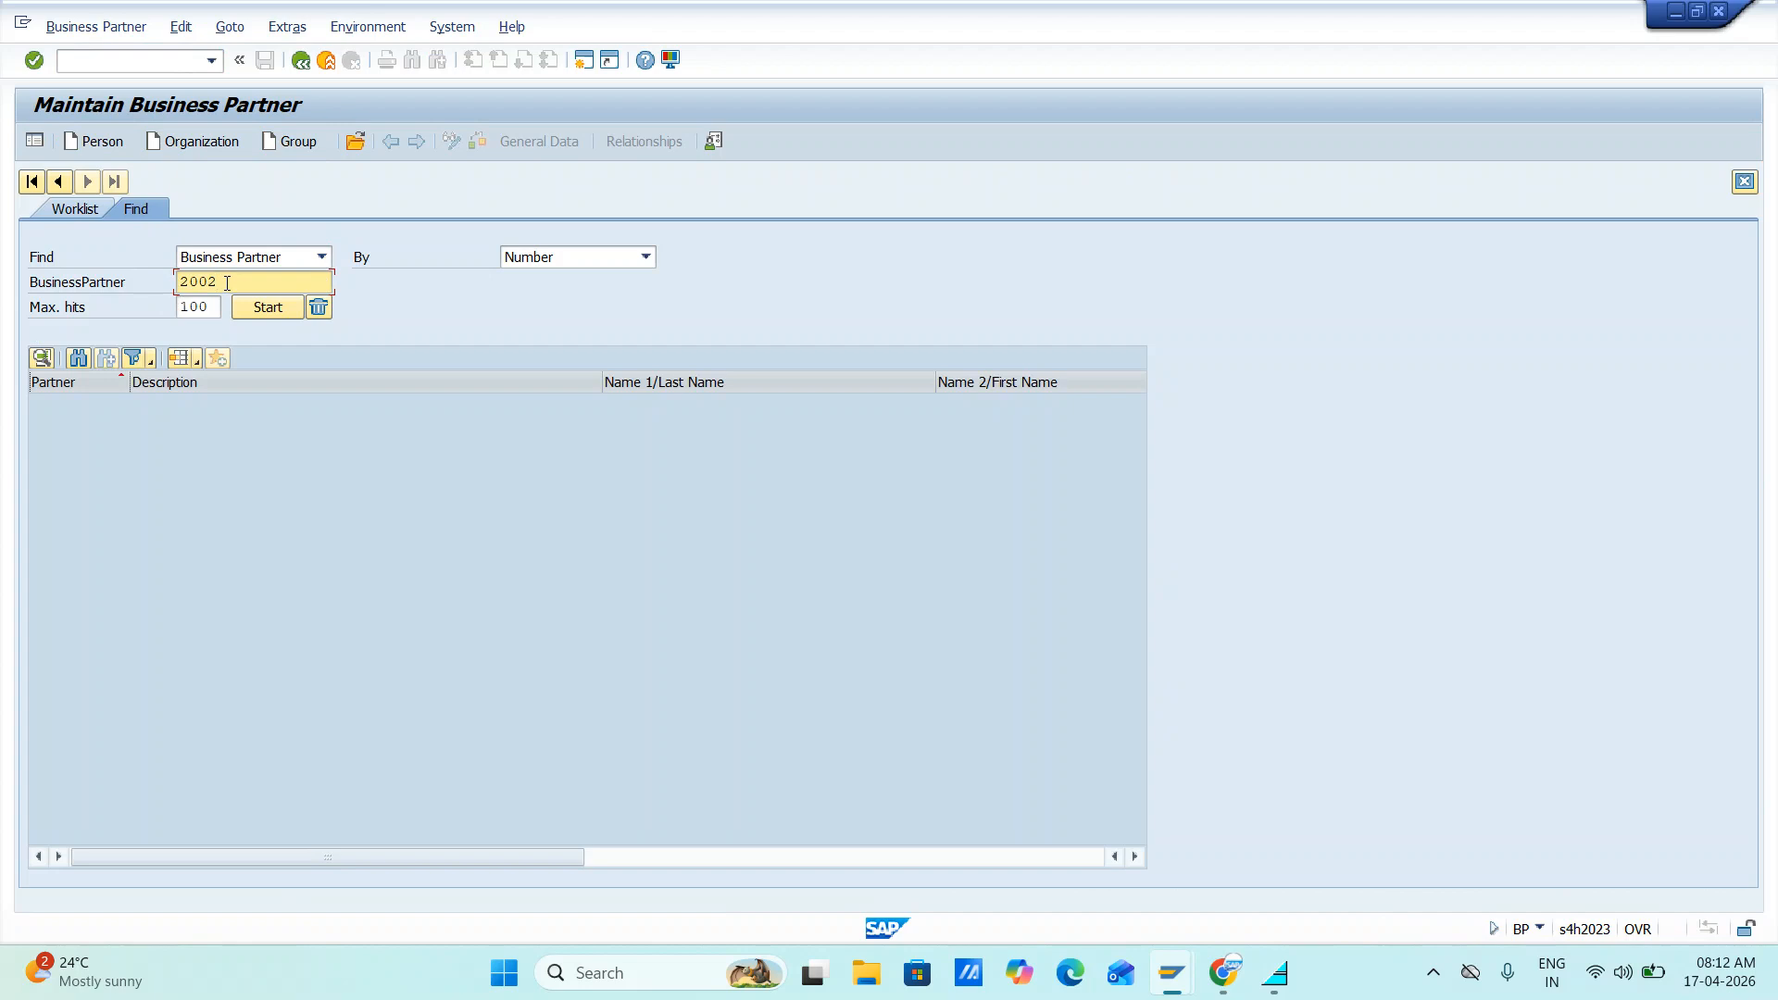
pyautogui.press('BackSpace')
pyautogui.press('BackSpace')
pyautogui.press('BackSpace')
pyautogui.press('BackSpace')
pyautogui.click(205, 145)
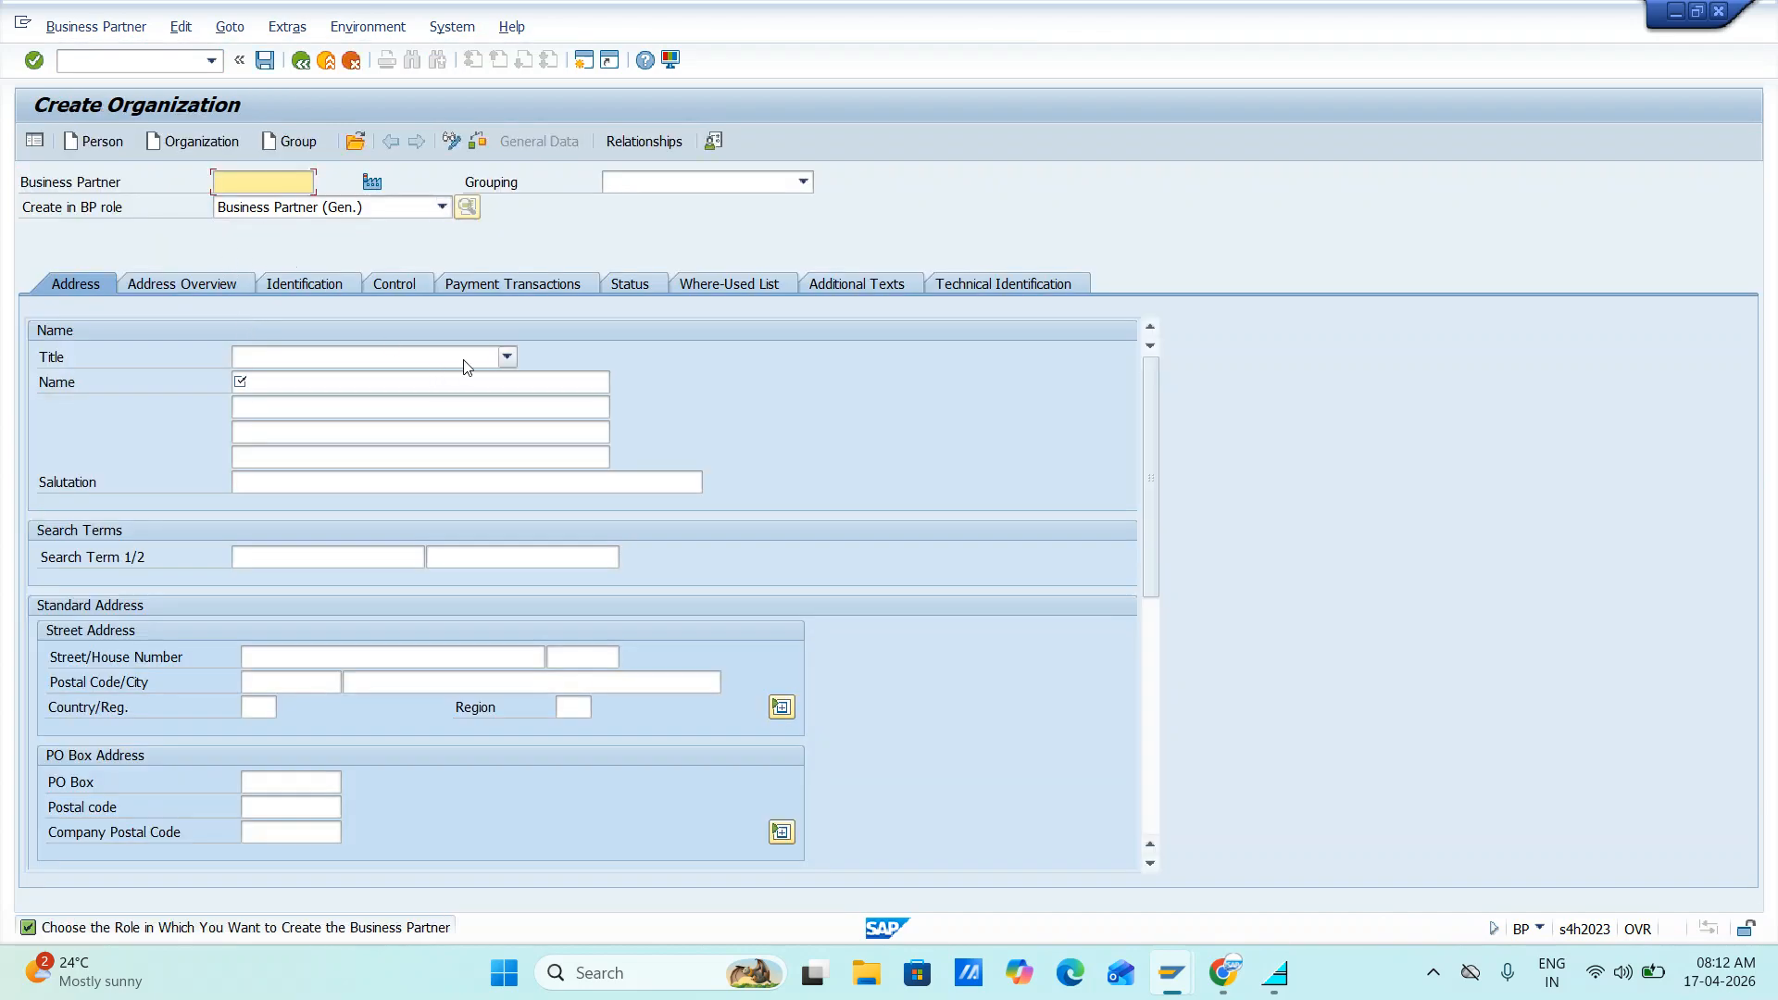
# - Set the new organization's title to Company, its name to Fedex Logistics and its search term to Fedex
pyautogui.click(507, 356)
pyautogui.click(331, 380)
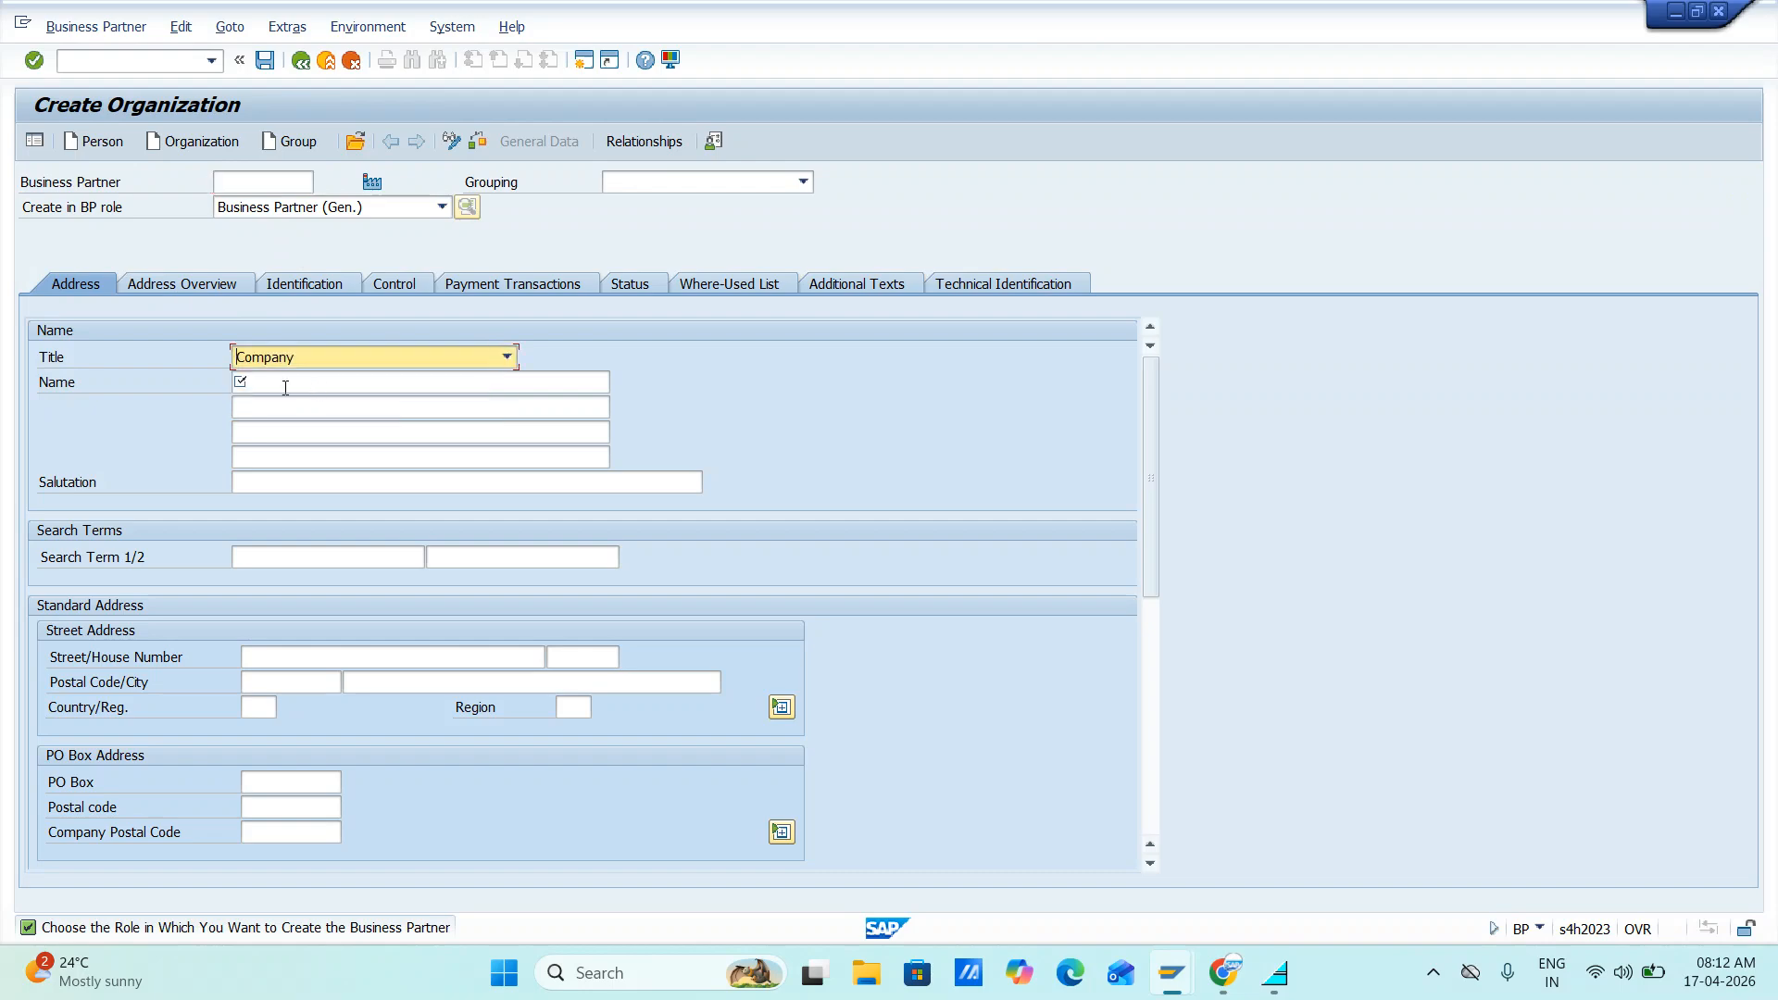
pyautogui.click(286, 383)
pyautogui.click(293, 428)
pyautogui.click(243, 556)
pyautogui.click(278, 595)
# - Fill in the organization's street and postal code, and set the country to IN and the region to 10
pyautogui.click(277, 659)
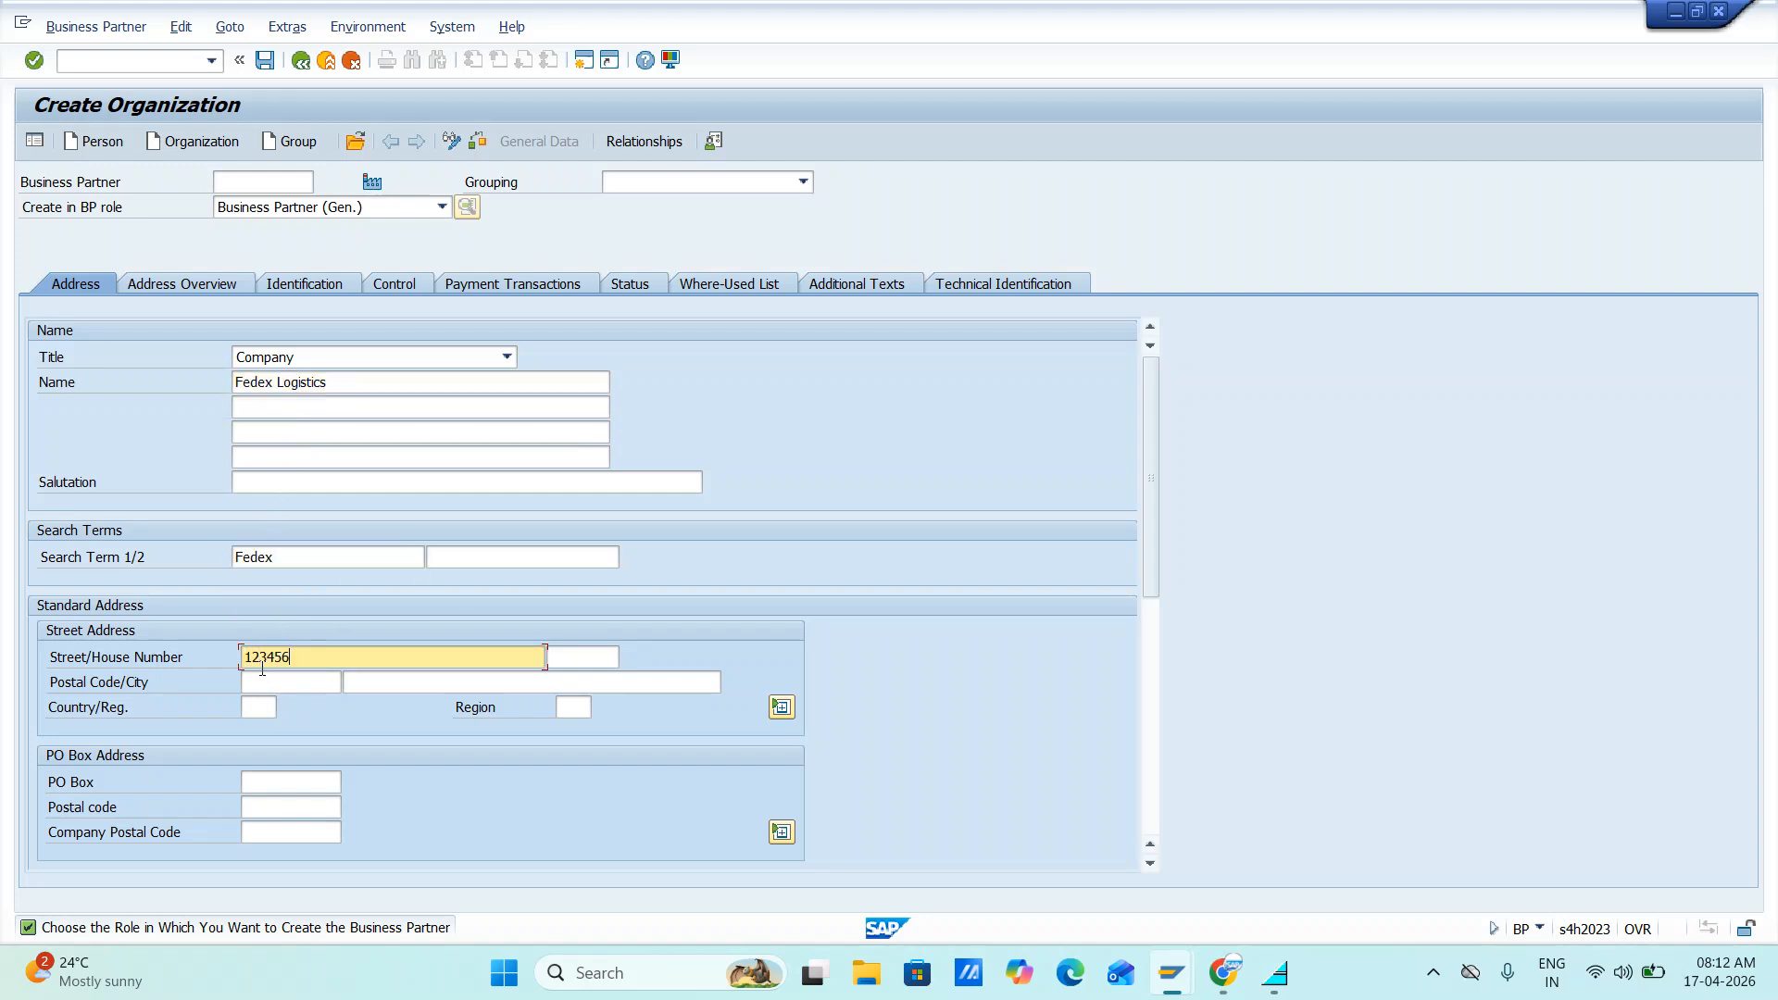
pyautogui.click(277, 683)
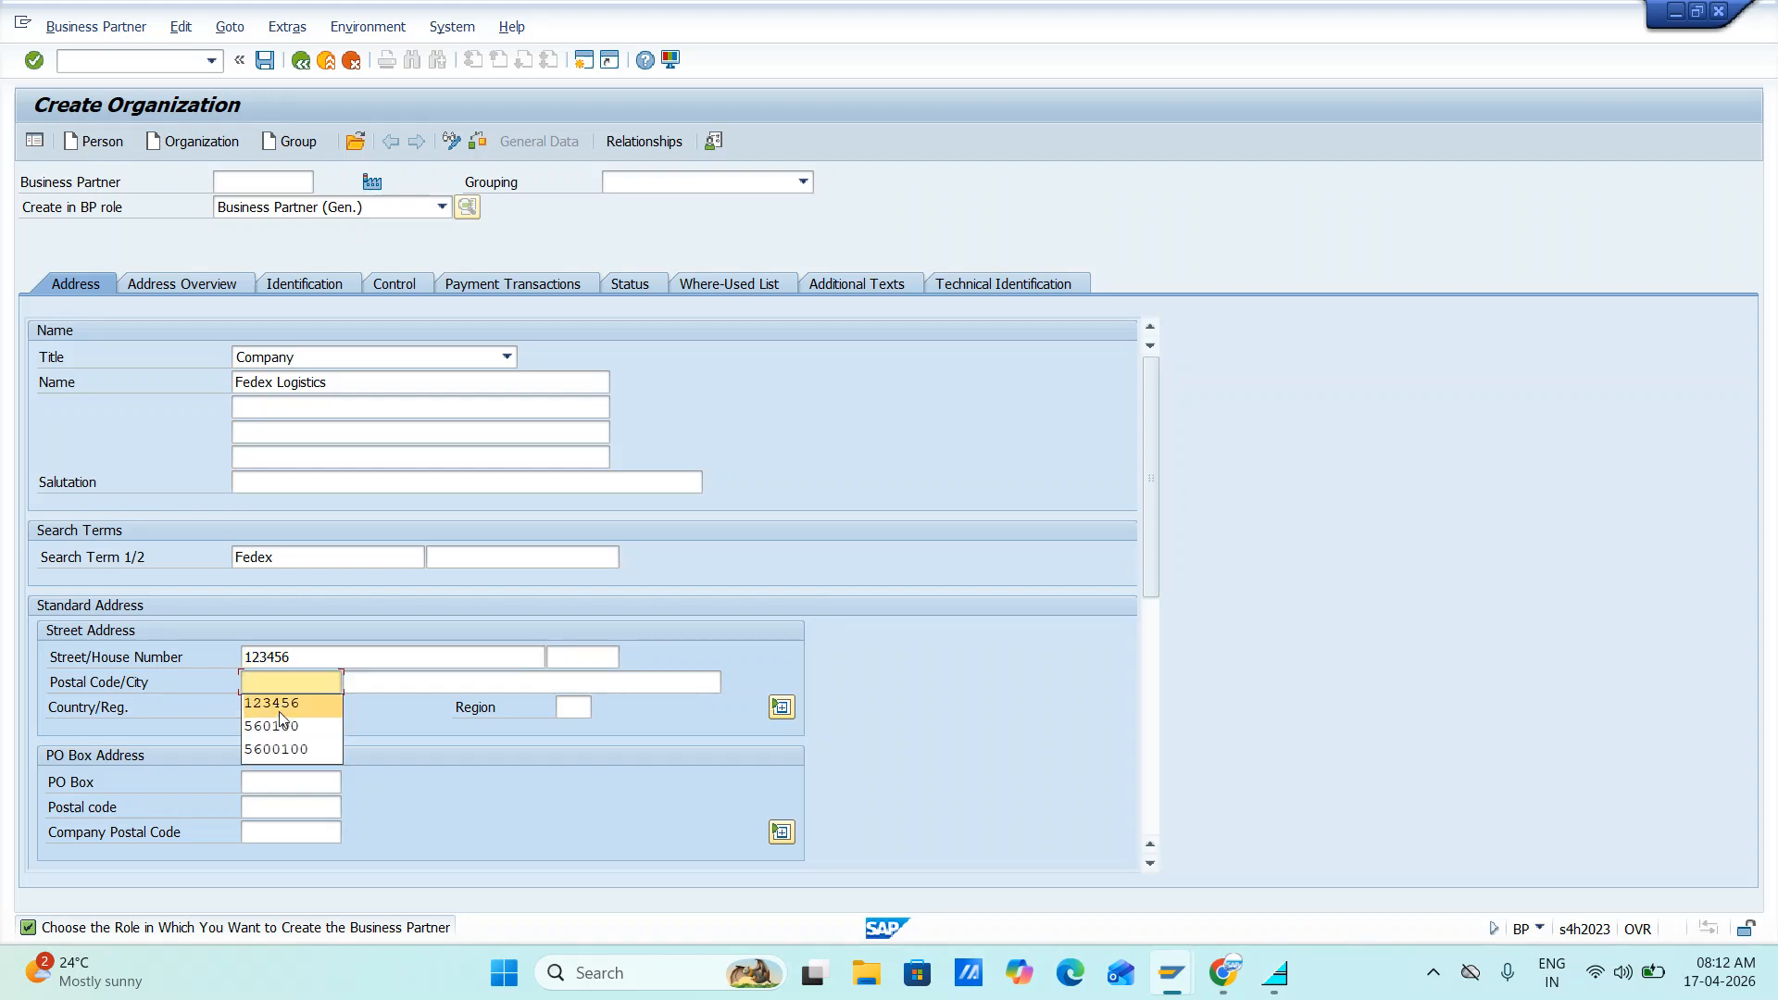
pyautogui.click(319, 709)
pyautogui.click(260, 708)
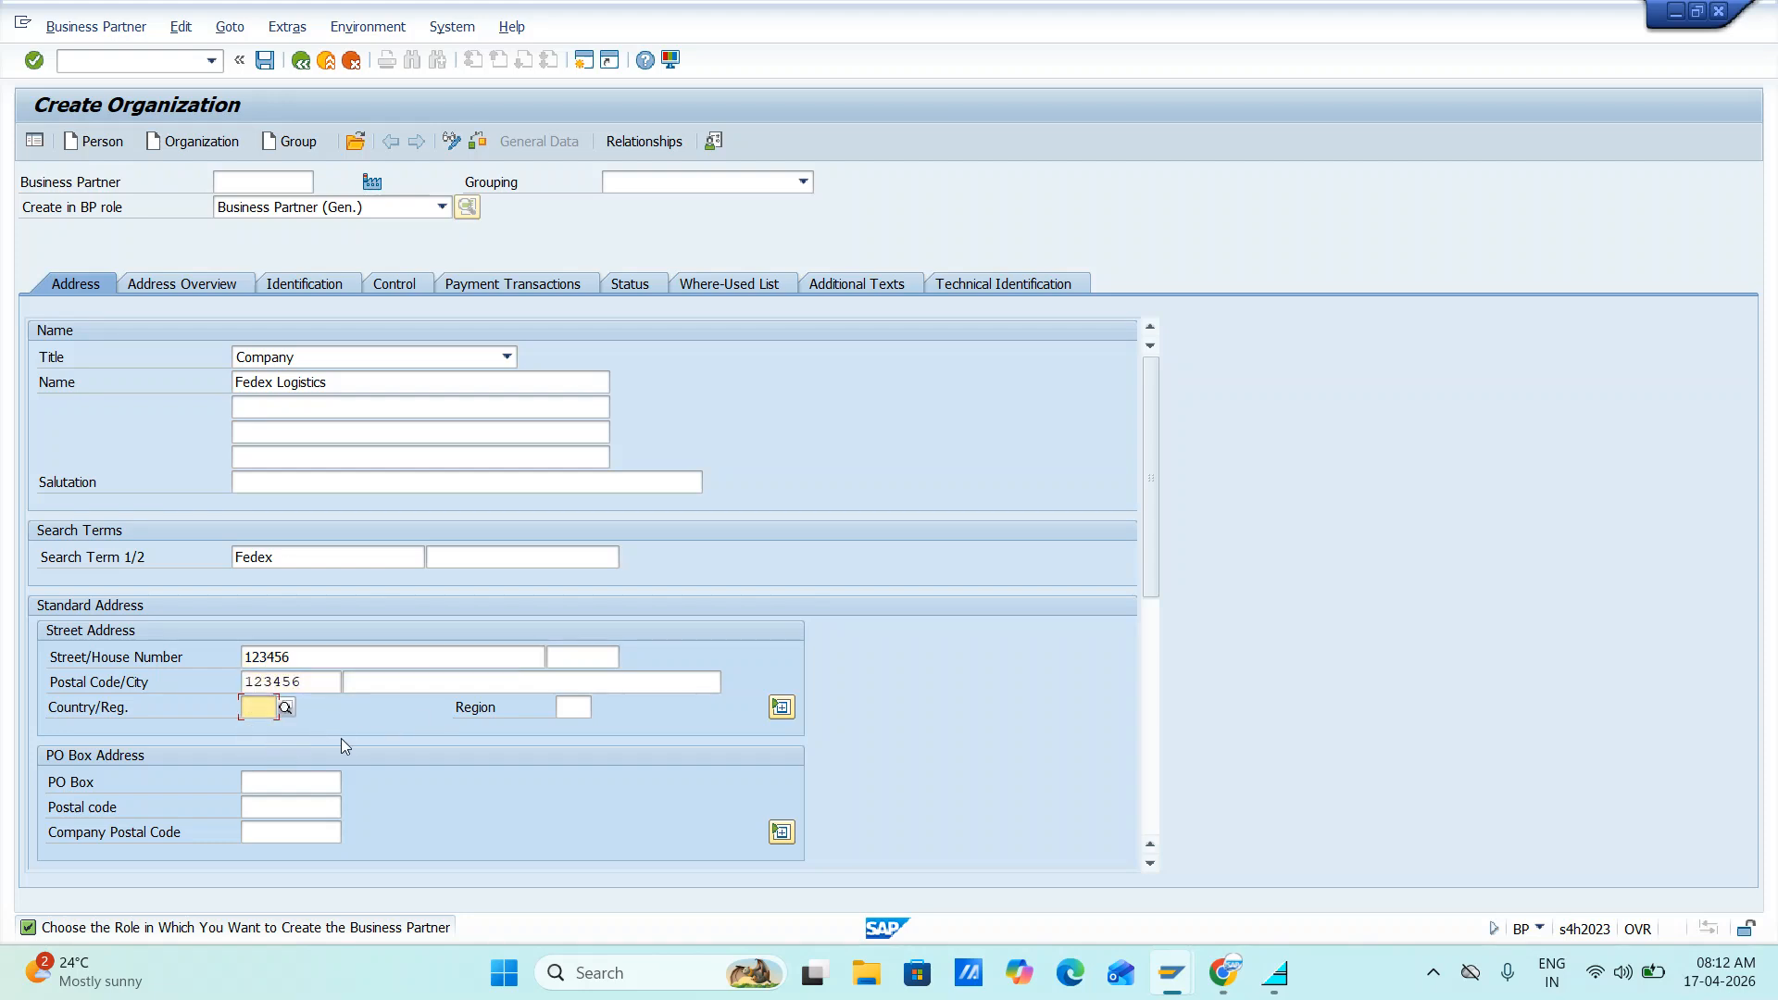
pyautogui.press('Tab')
pyautogui.click(566, 729)
pyautogui.scroll(-3, 389, 770)
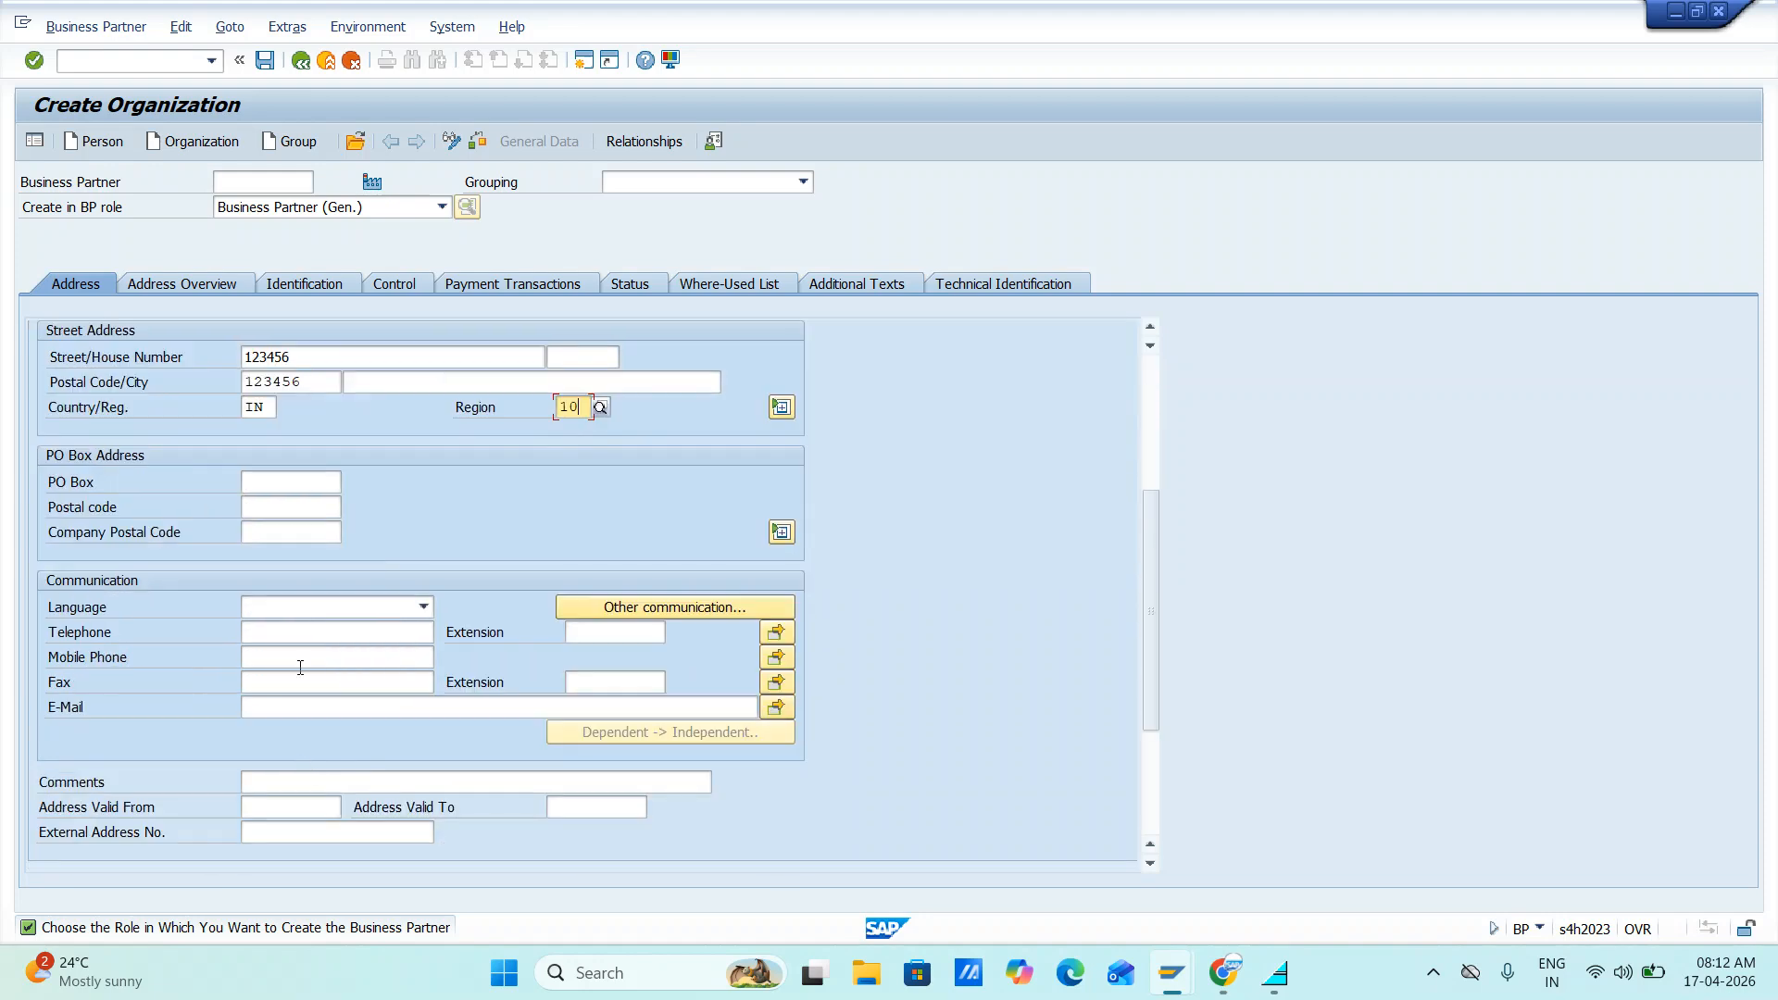
# - Set the communication language to English and save the Fedex Logistics business partner
pyautogui.click(315, 609)
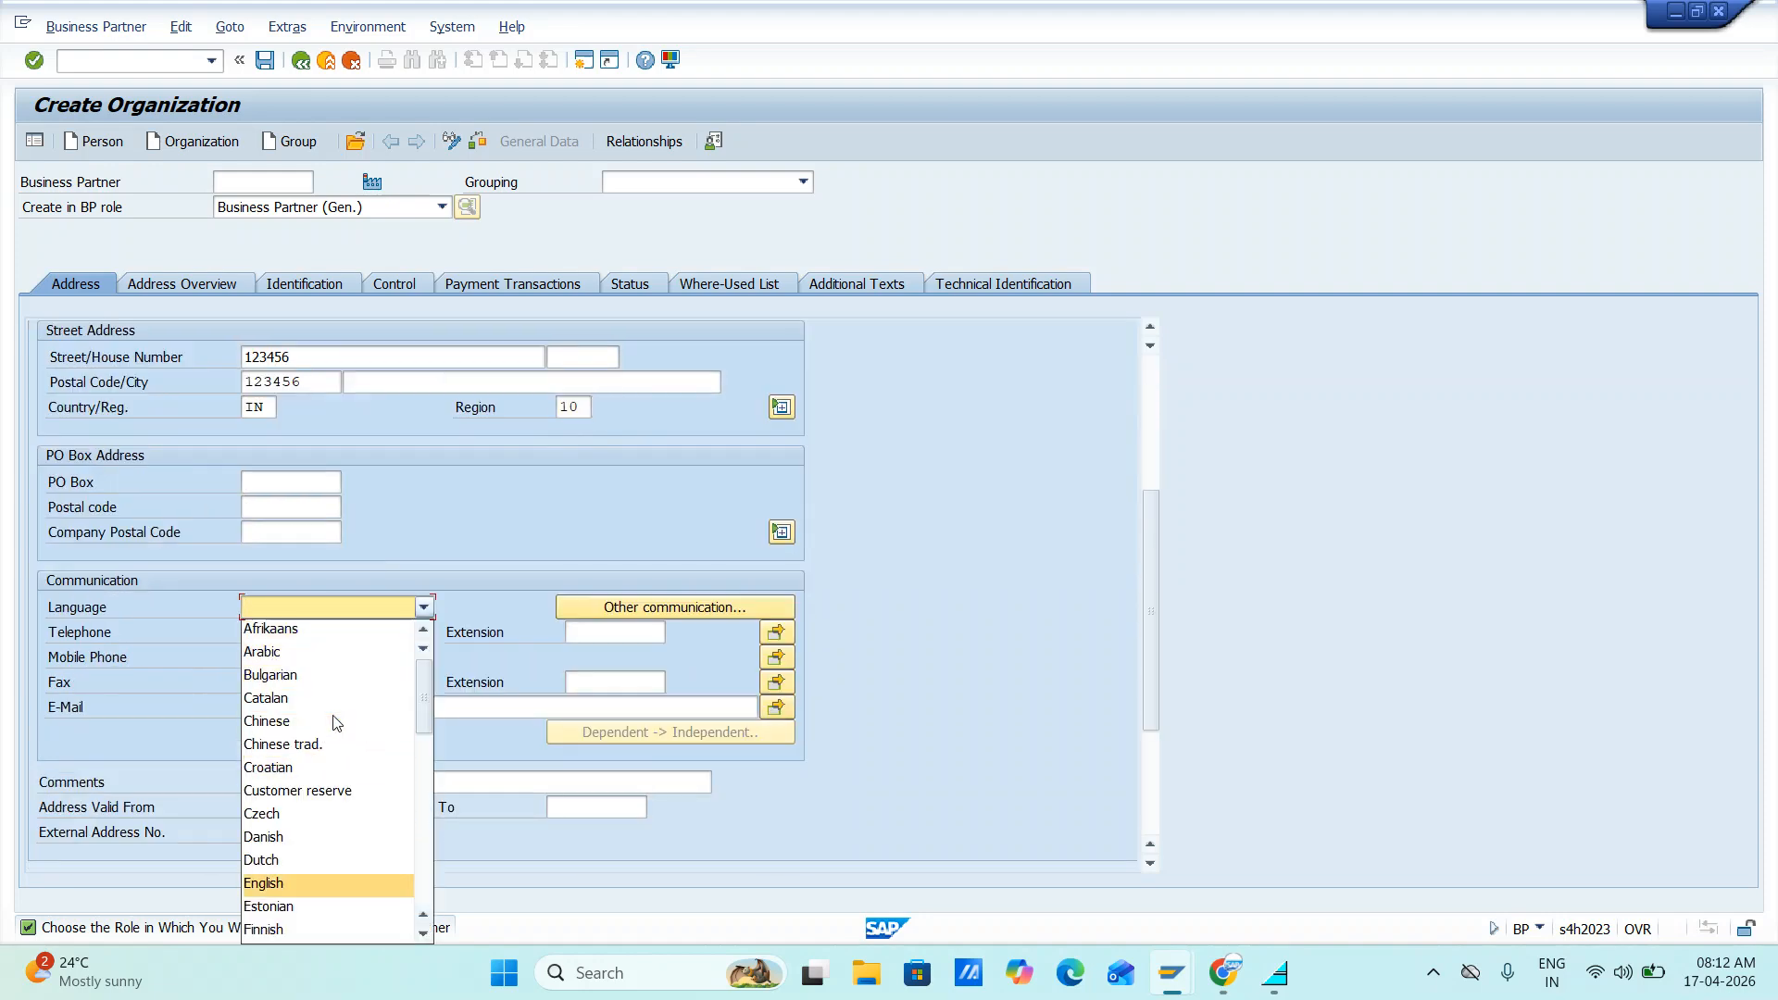
pyautogui.click(306, 883)
pyautogui.click(266, 61)
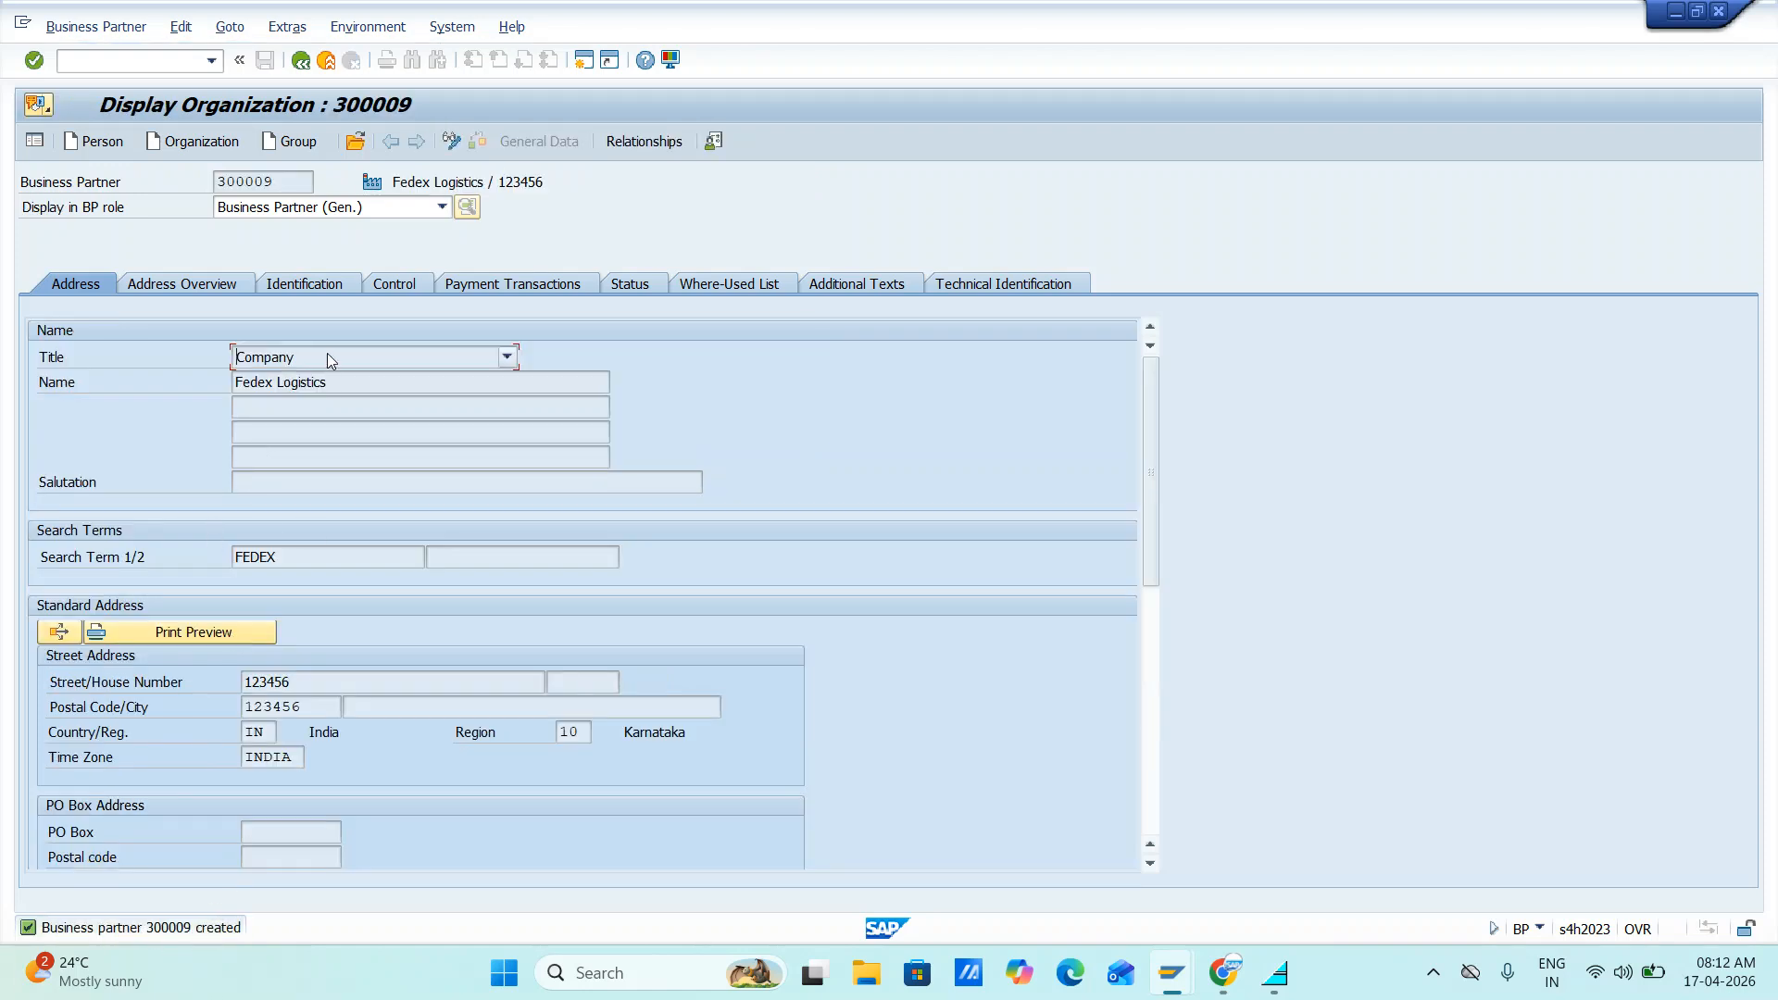
# - Check which BP roles can be displayed for the saved Fedex Logistics partner and exit its record
pyautogui.click(441, 207)
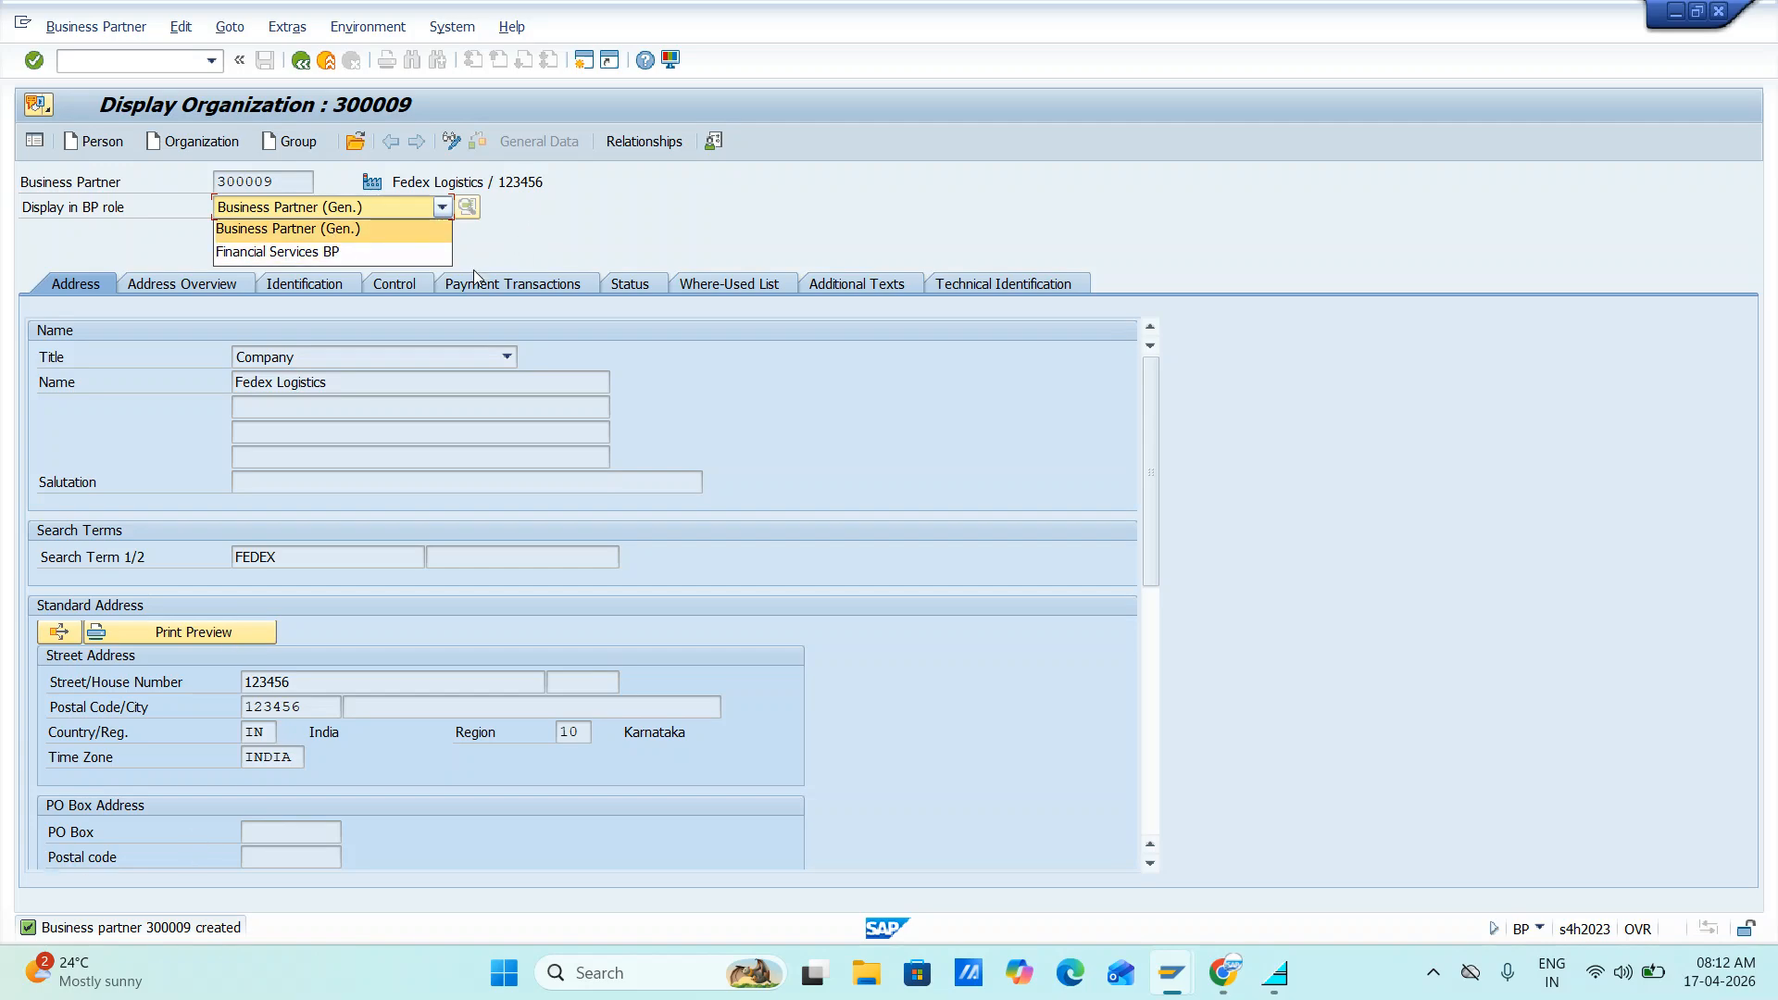
pyautogui.click(551, 221)
pyautogui.click(301, 59)
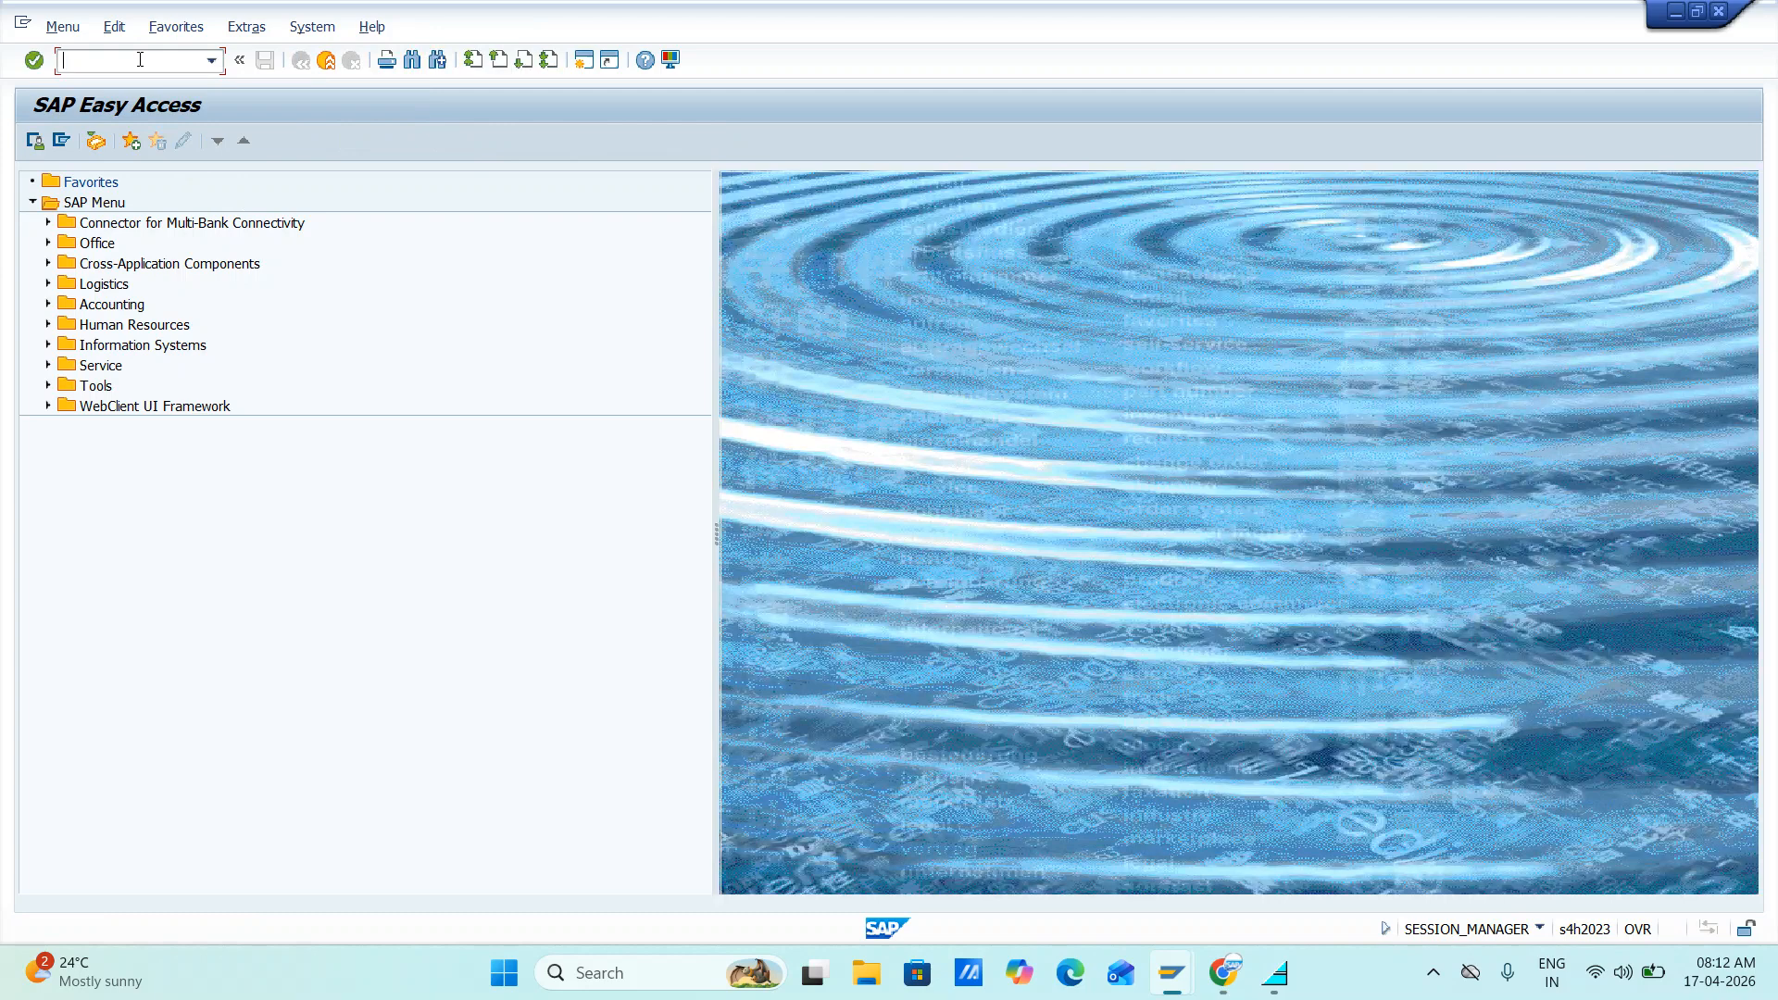
# - Open Maintain Business Partner with transaction bp, clear the partner number from the search and start a new organization
pyautogui.click(141, 65)
pyautogui.write('bp')
pyautogui.press('Return')
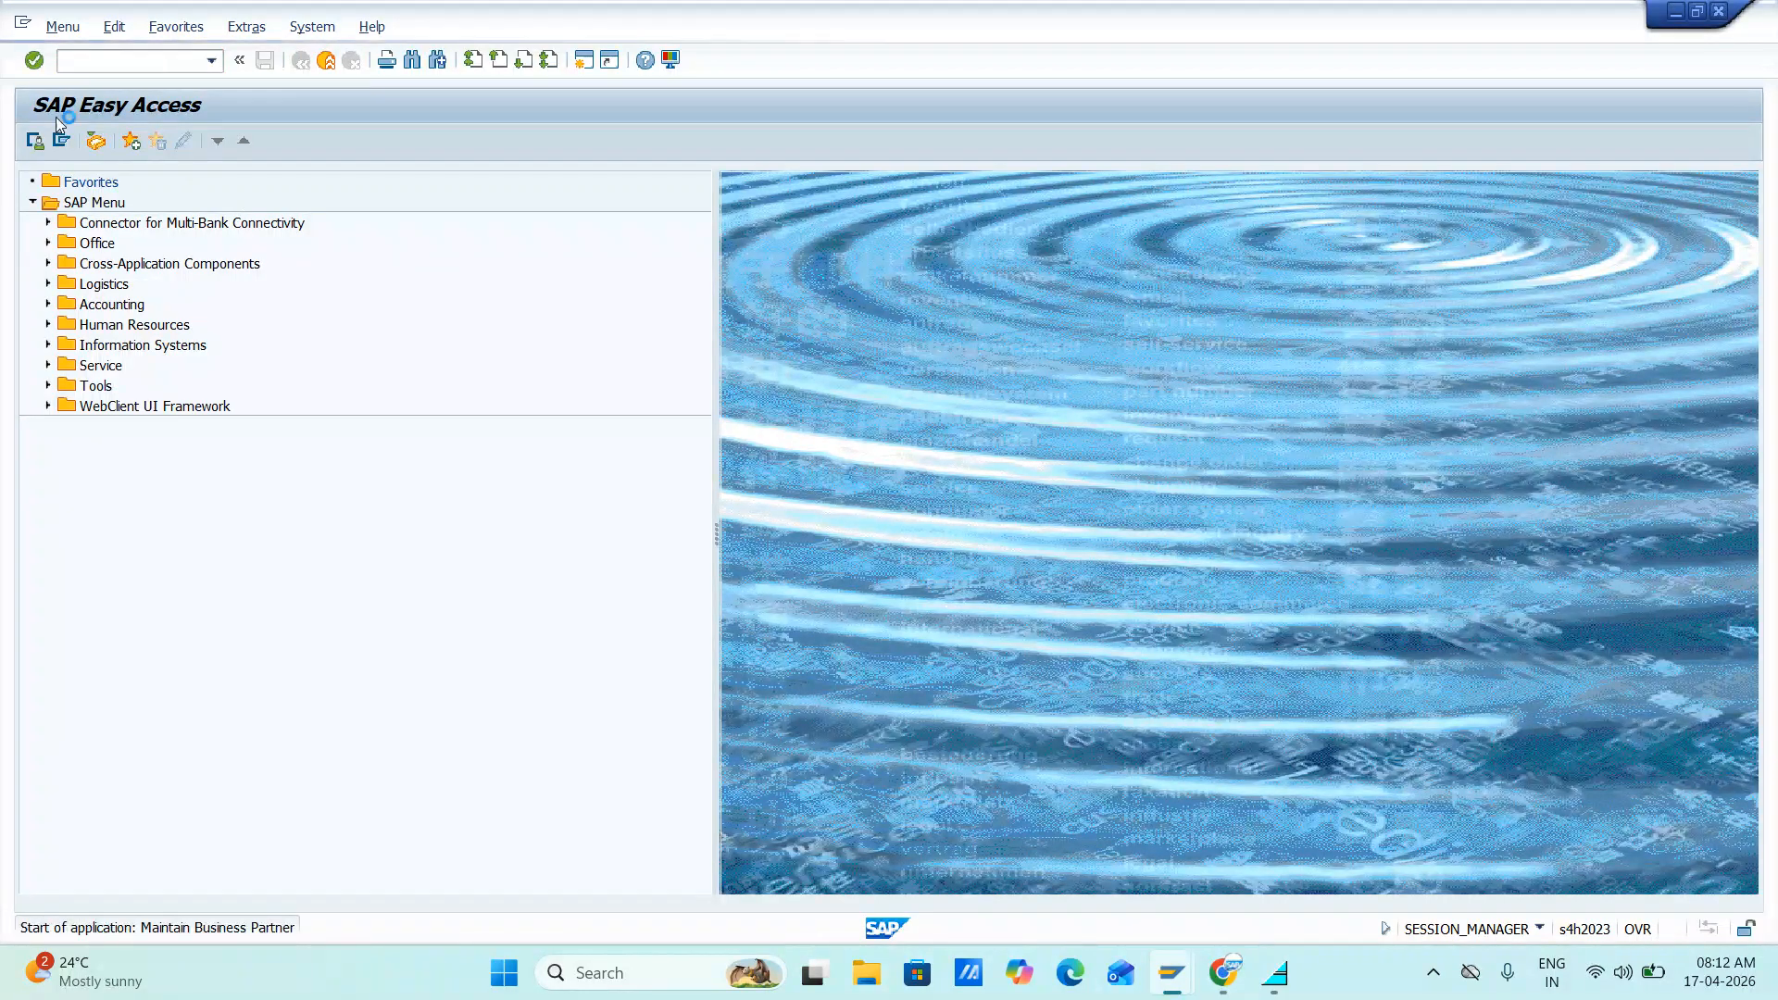
pyautogui.click(247, 283)
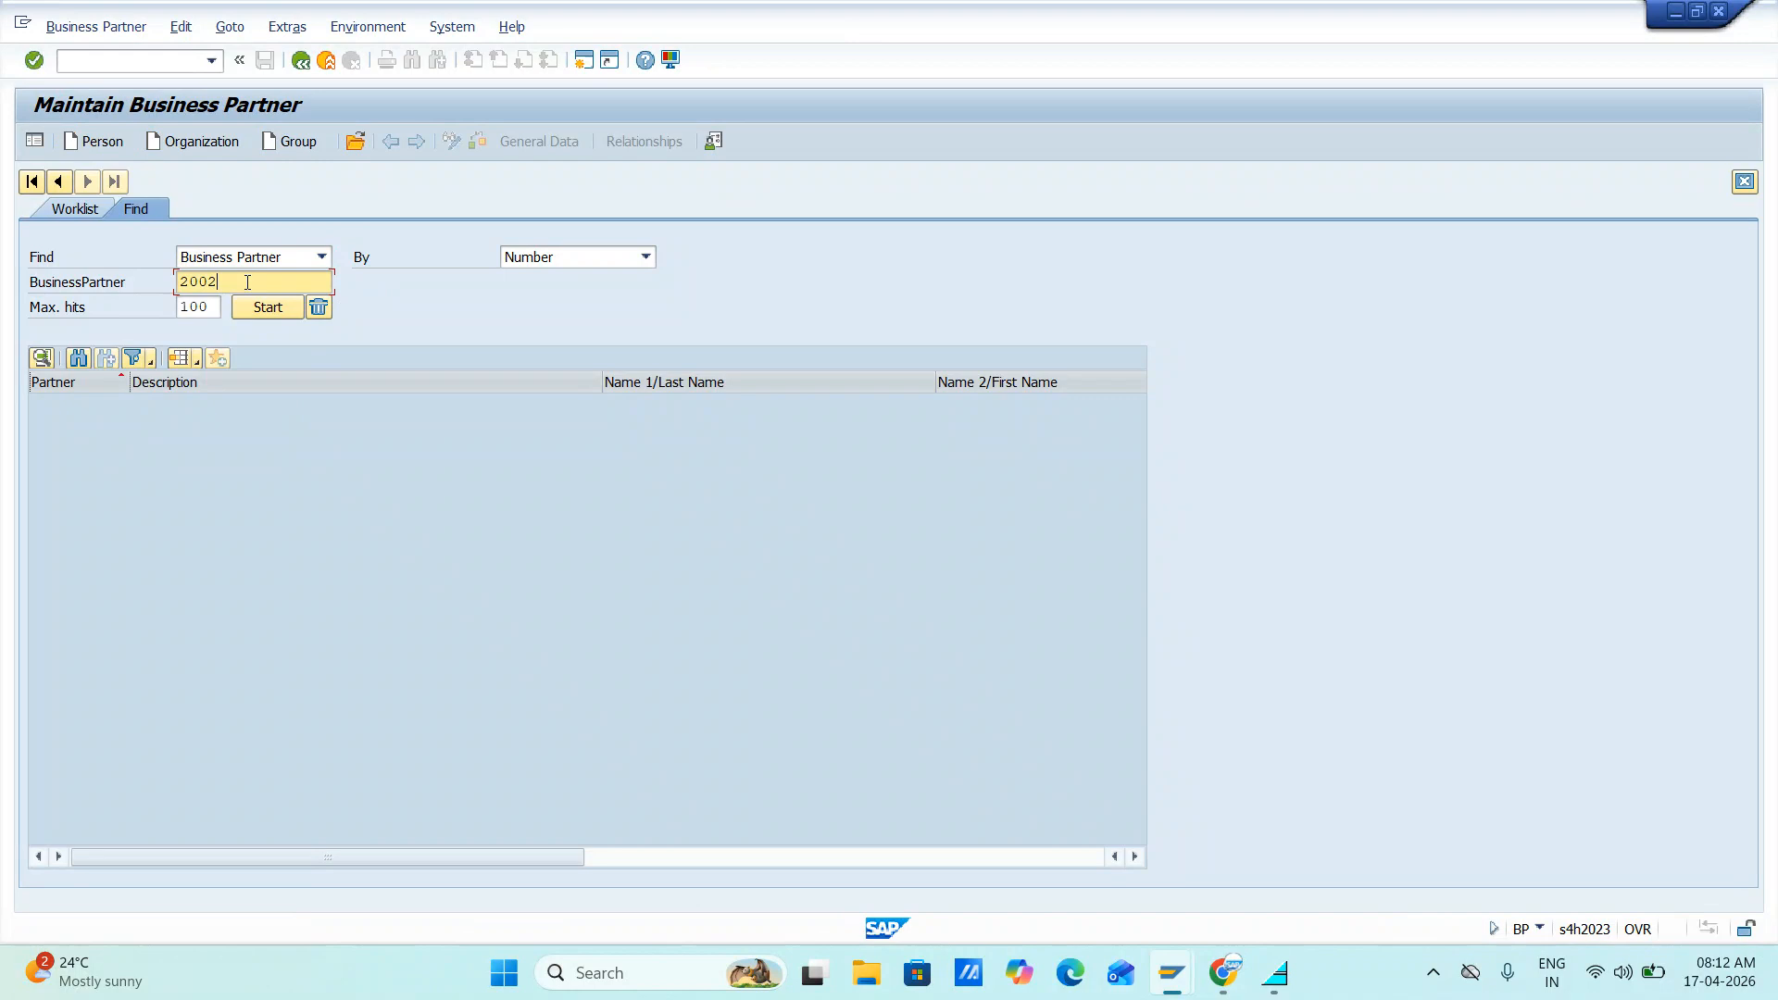
pyautogui.press('BackSpace')
pyautogui.press('BackSpace')
pyautogui.press('BackSpace')
pyautogui.press('BackSpace')
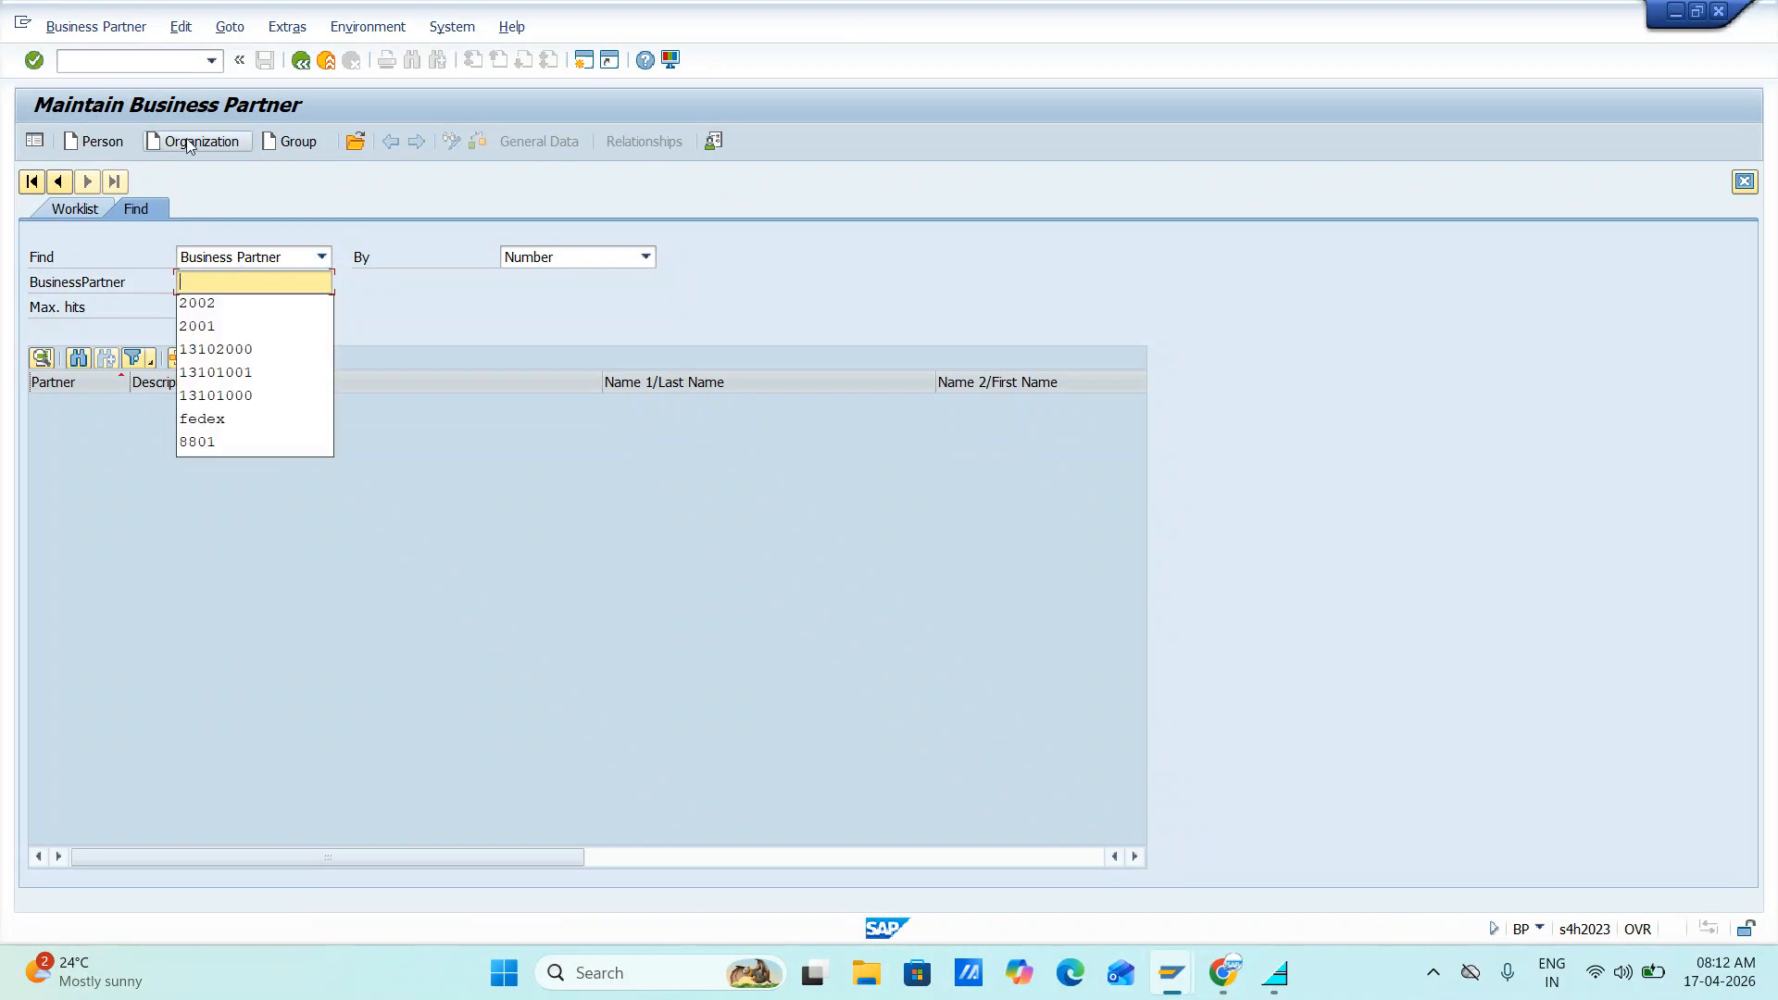
pyautogui.click(185, 142)
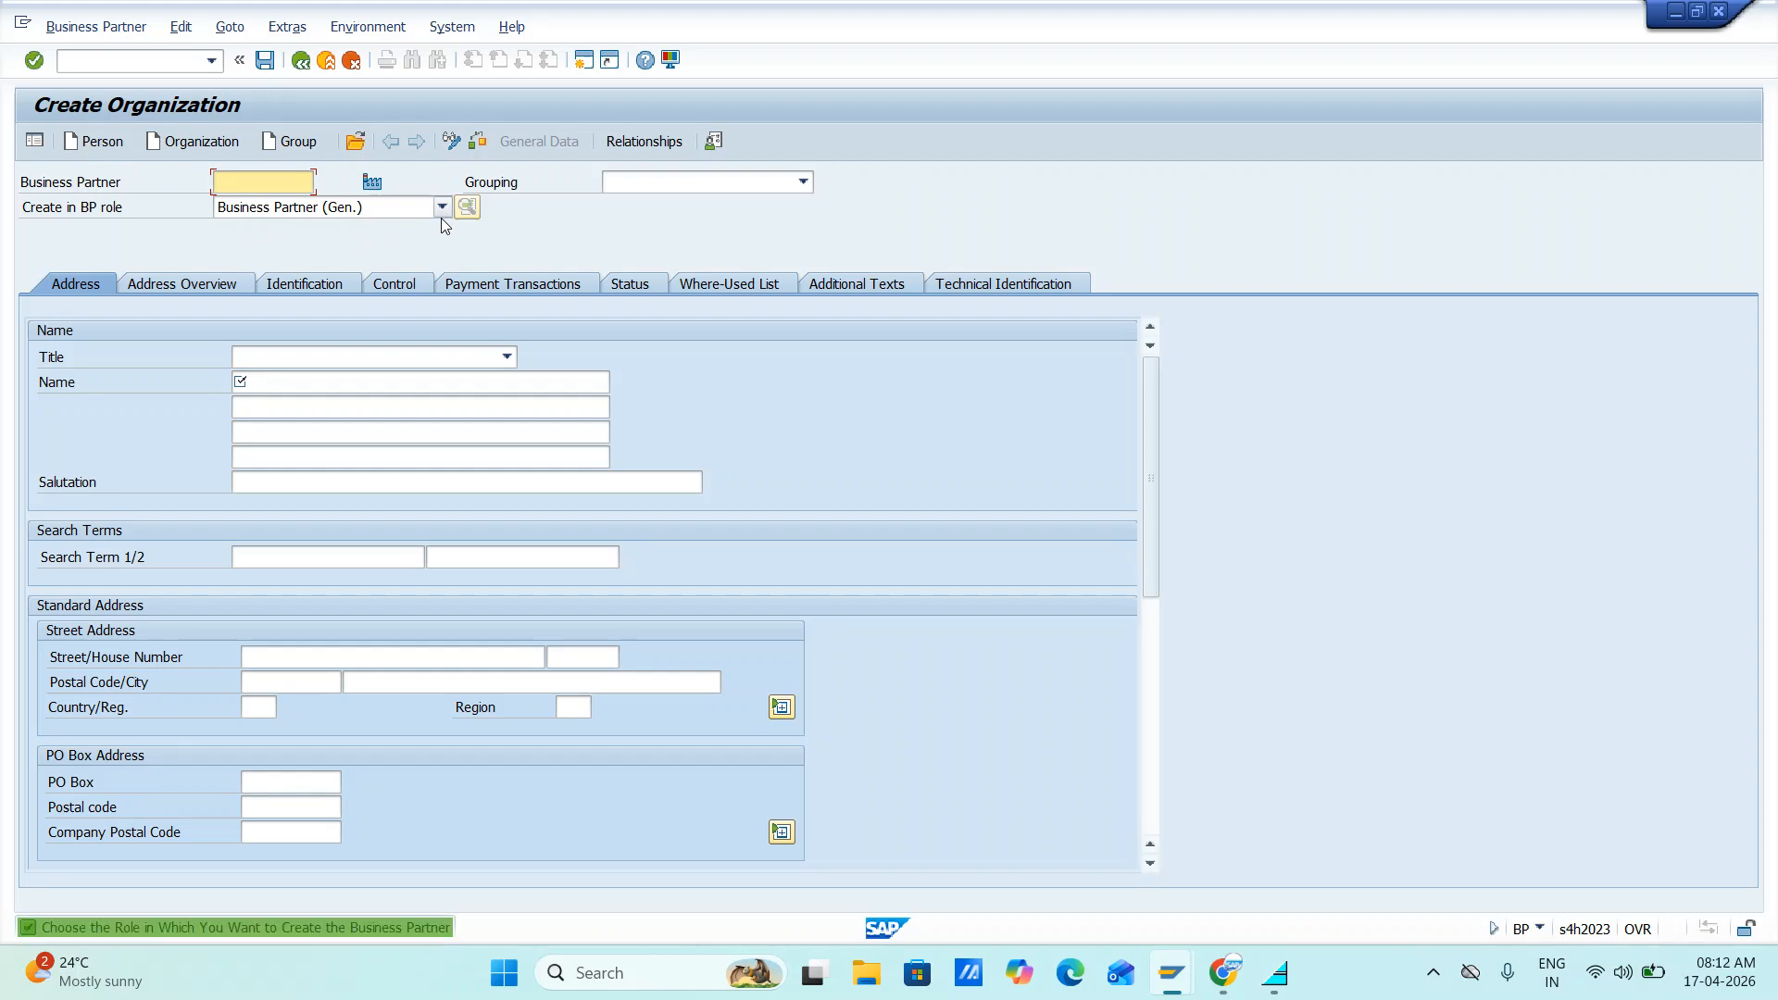
# - Set the new organization's BP role to Business Partner HCLBP, accept the role change and set its grouping to HCL BP Group
pyautogui.click(441, 206)
pyautogui.click(372, 275)
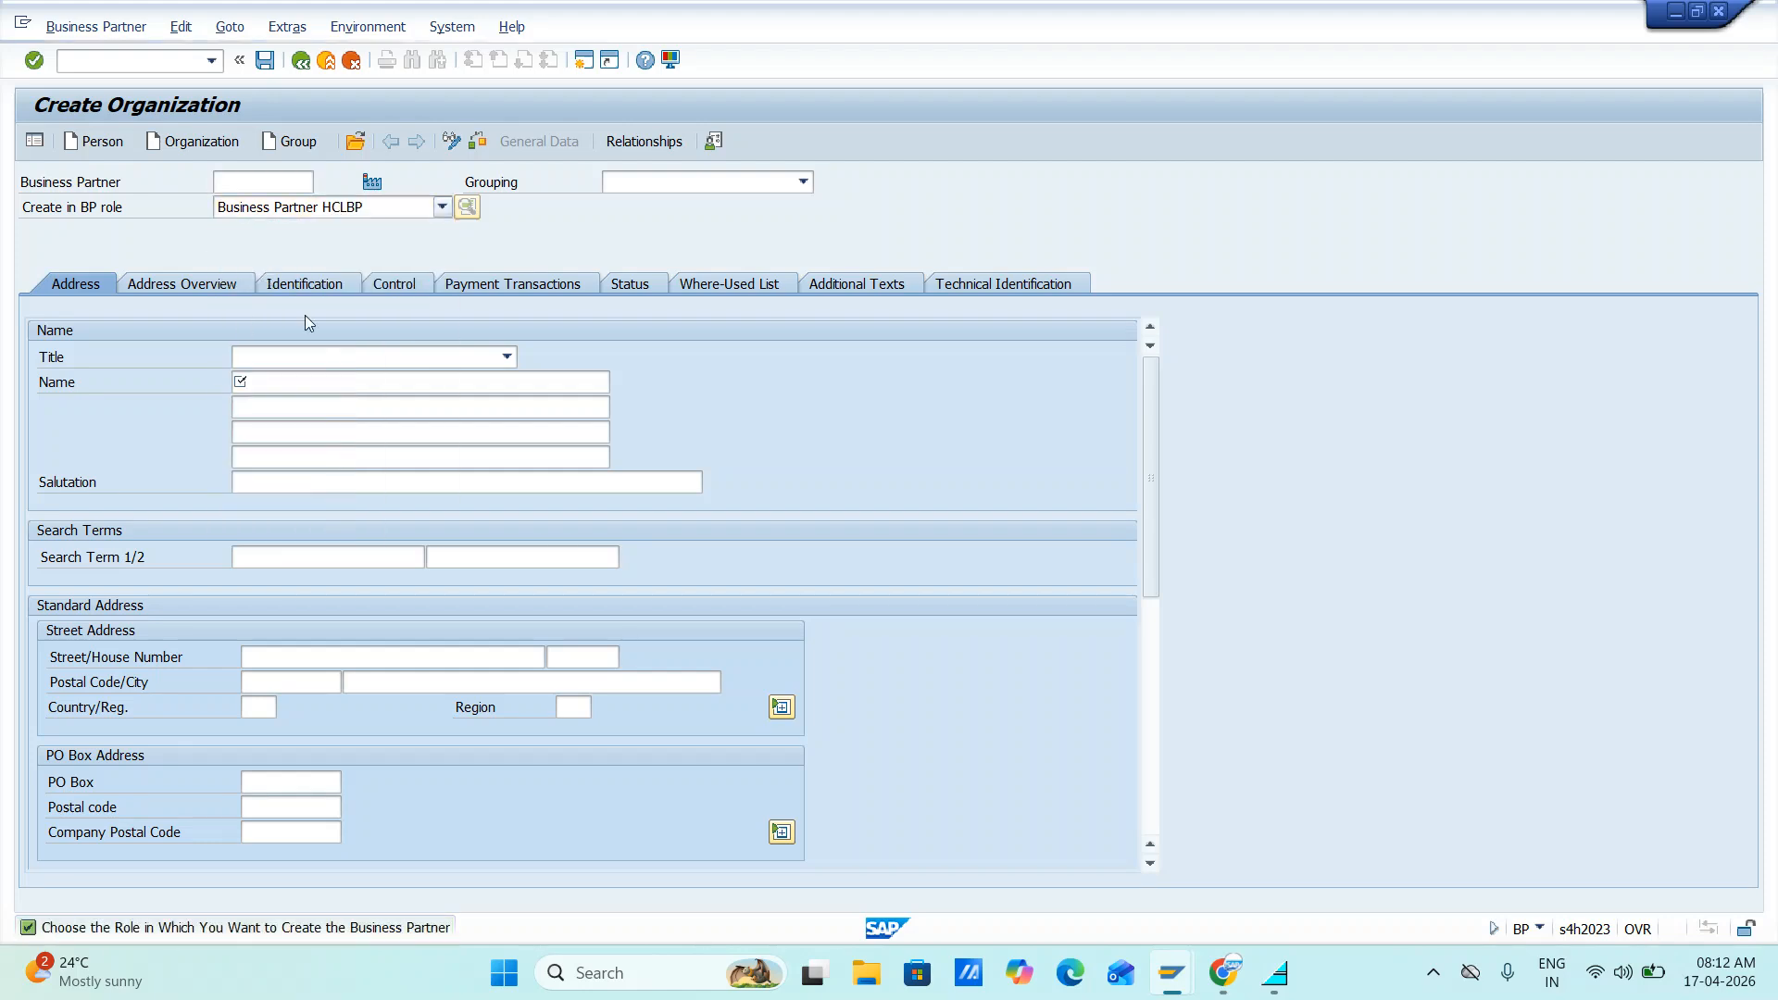
pyautogui.click(689, 669)
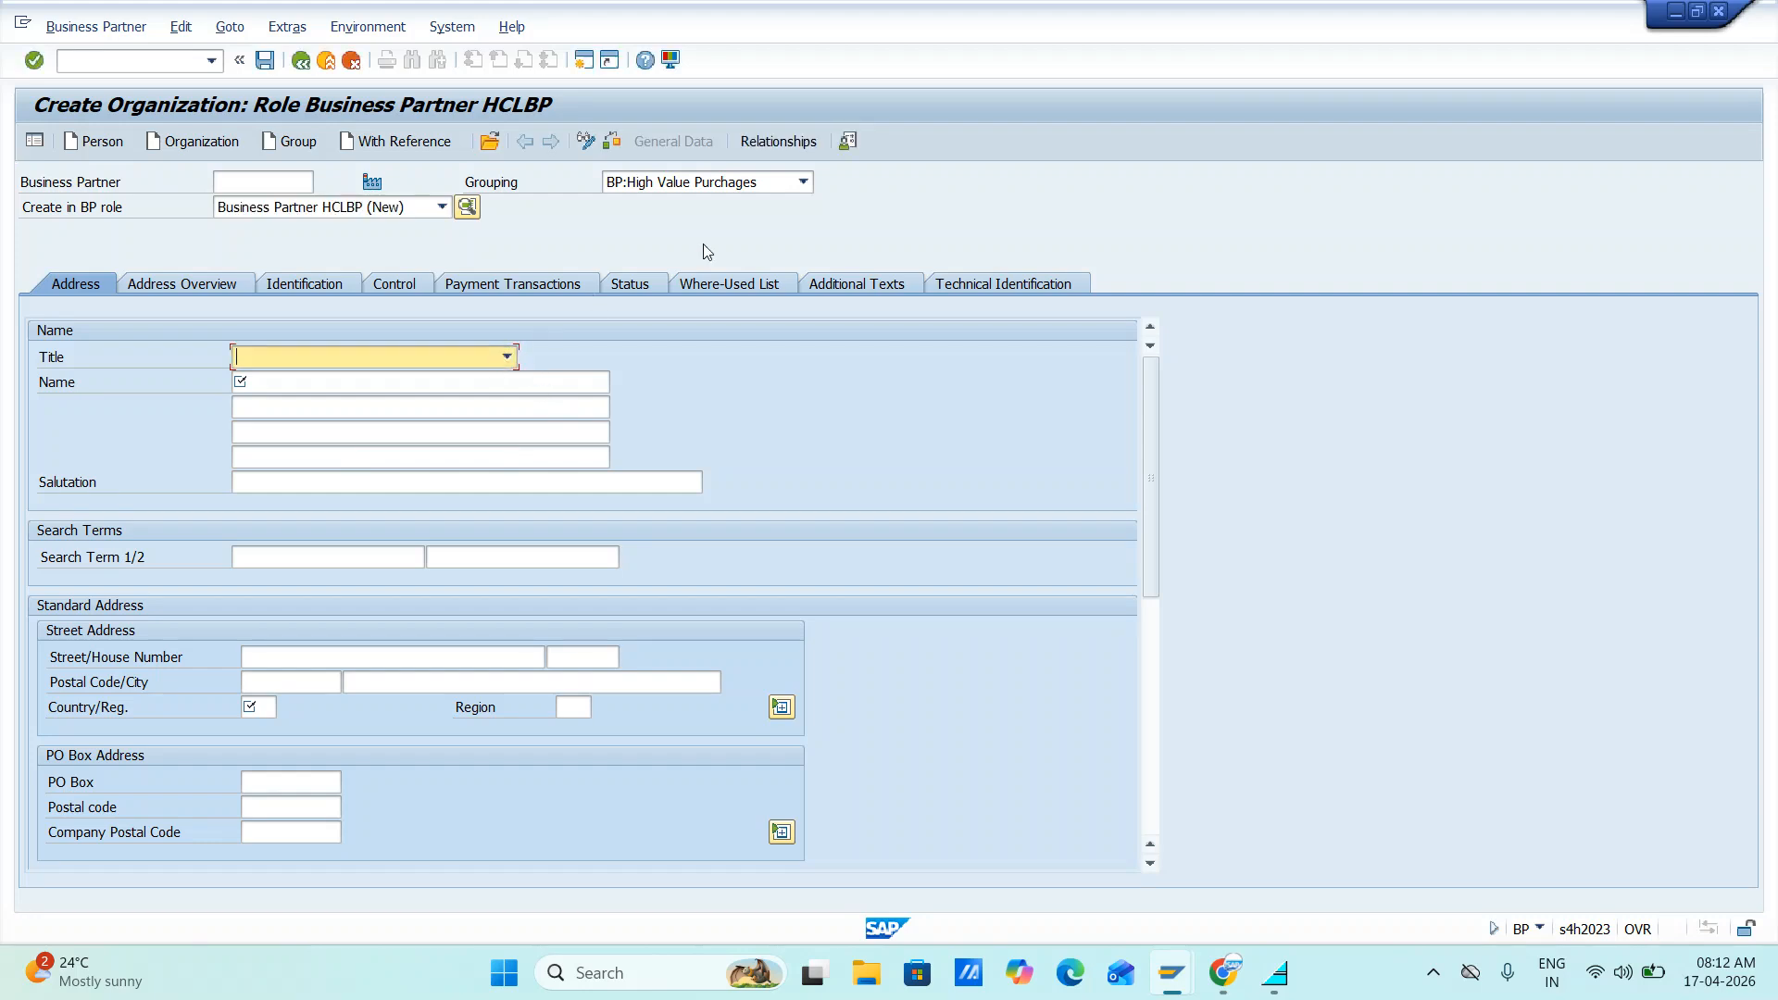
pyautogui.click(803, 181)
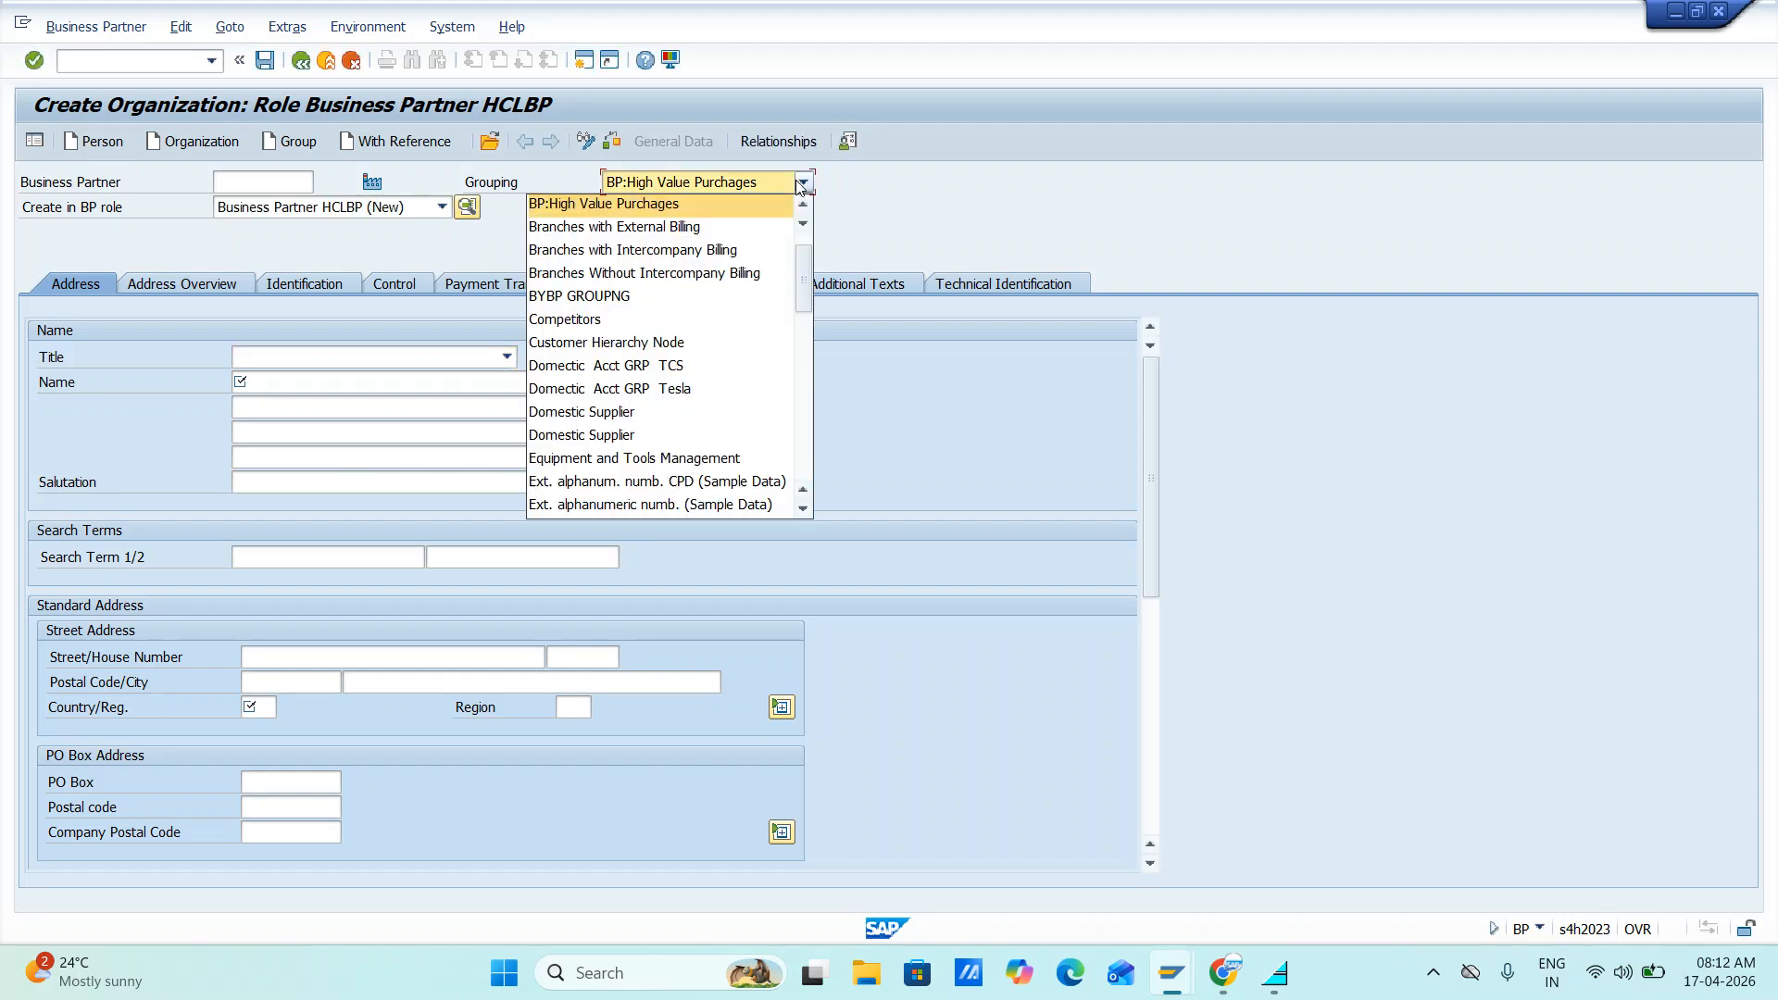
pyautogui.scroll(-10, 658, 435)
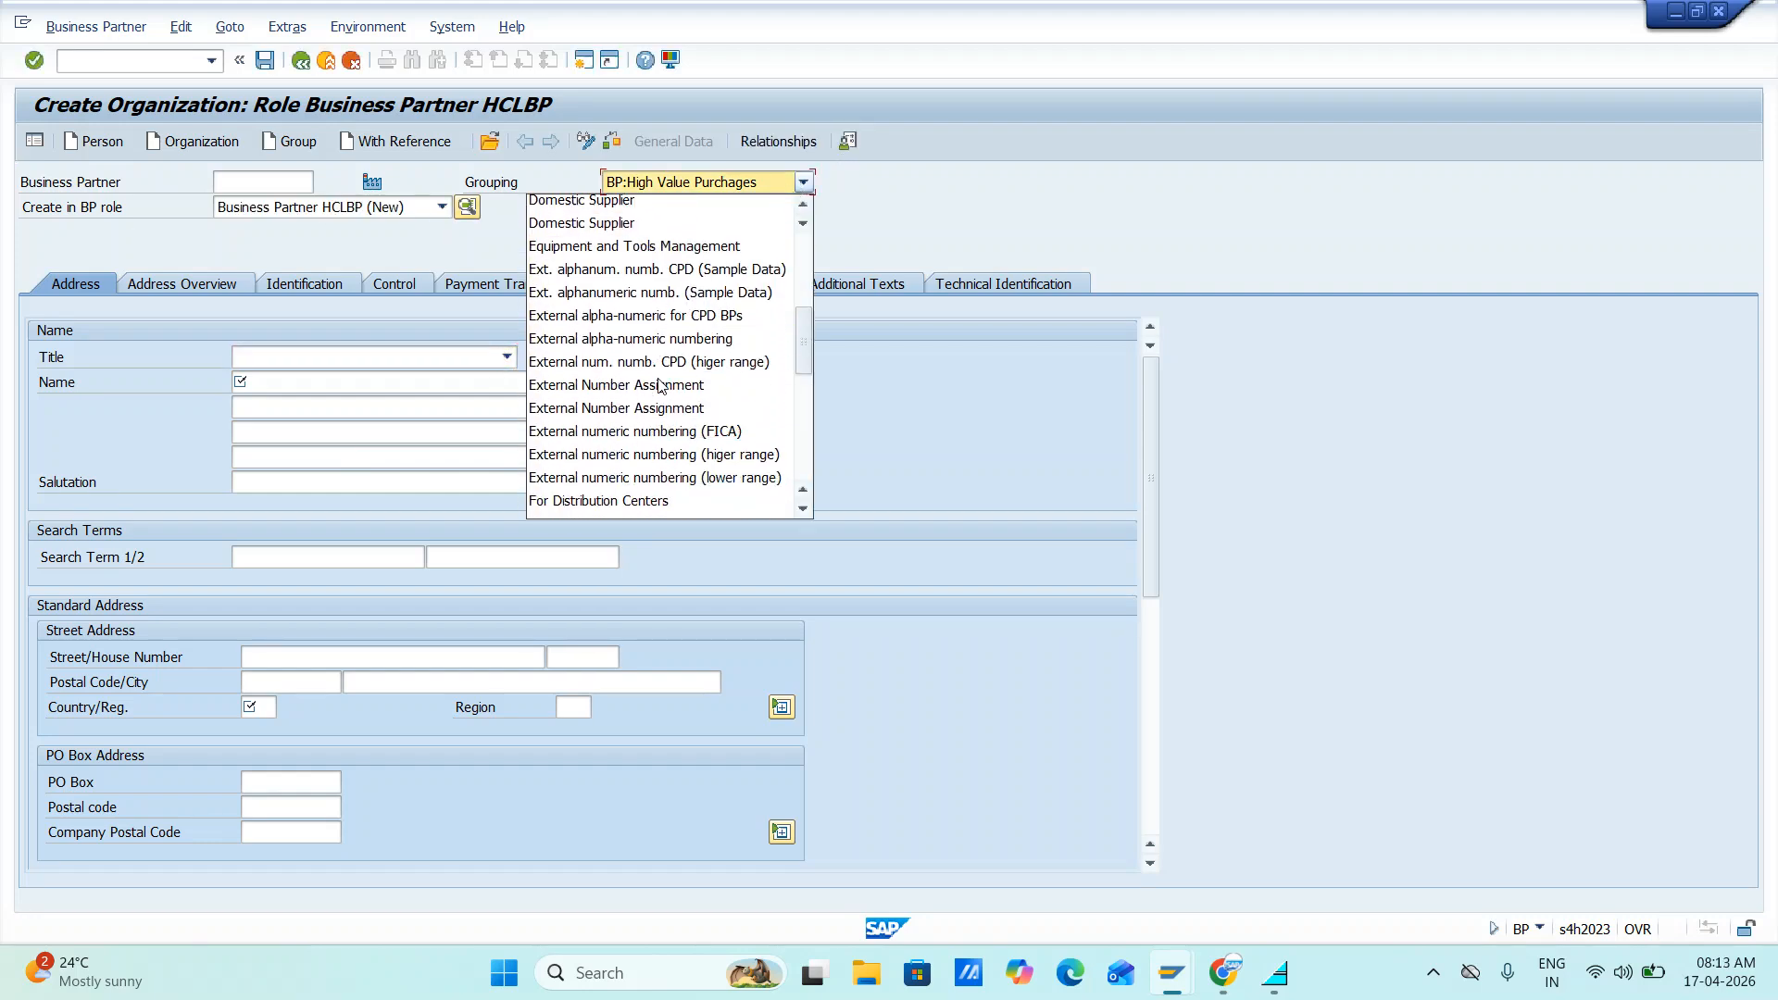
pyautogui.scroll(4, 625, 357)
pyautogui.scroll(3, 621, 357)
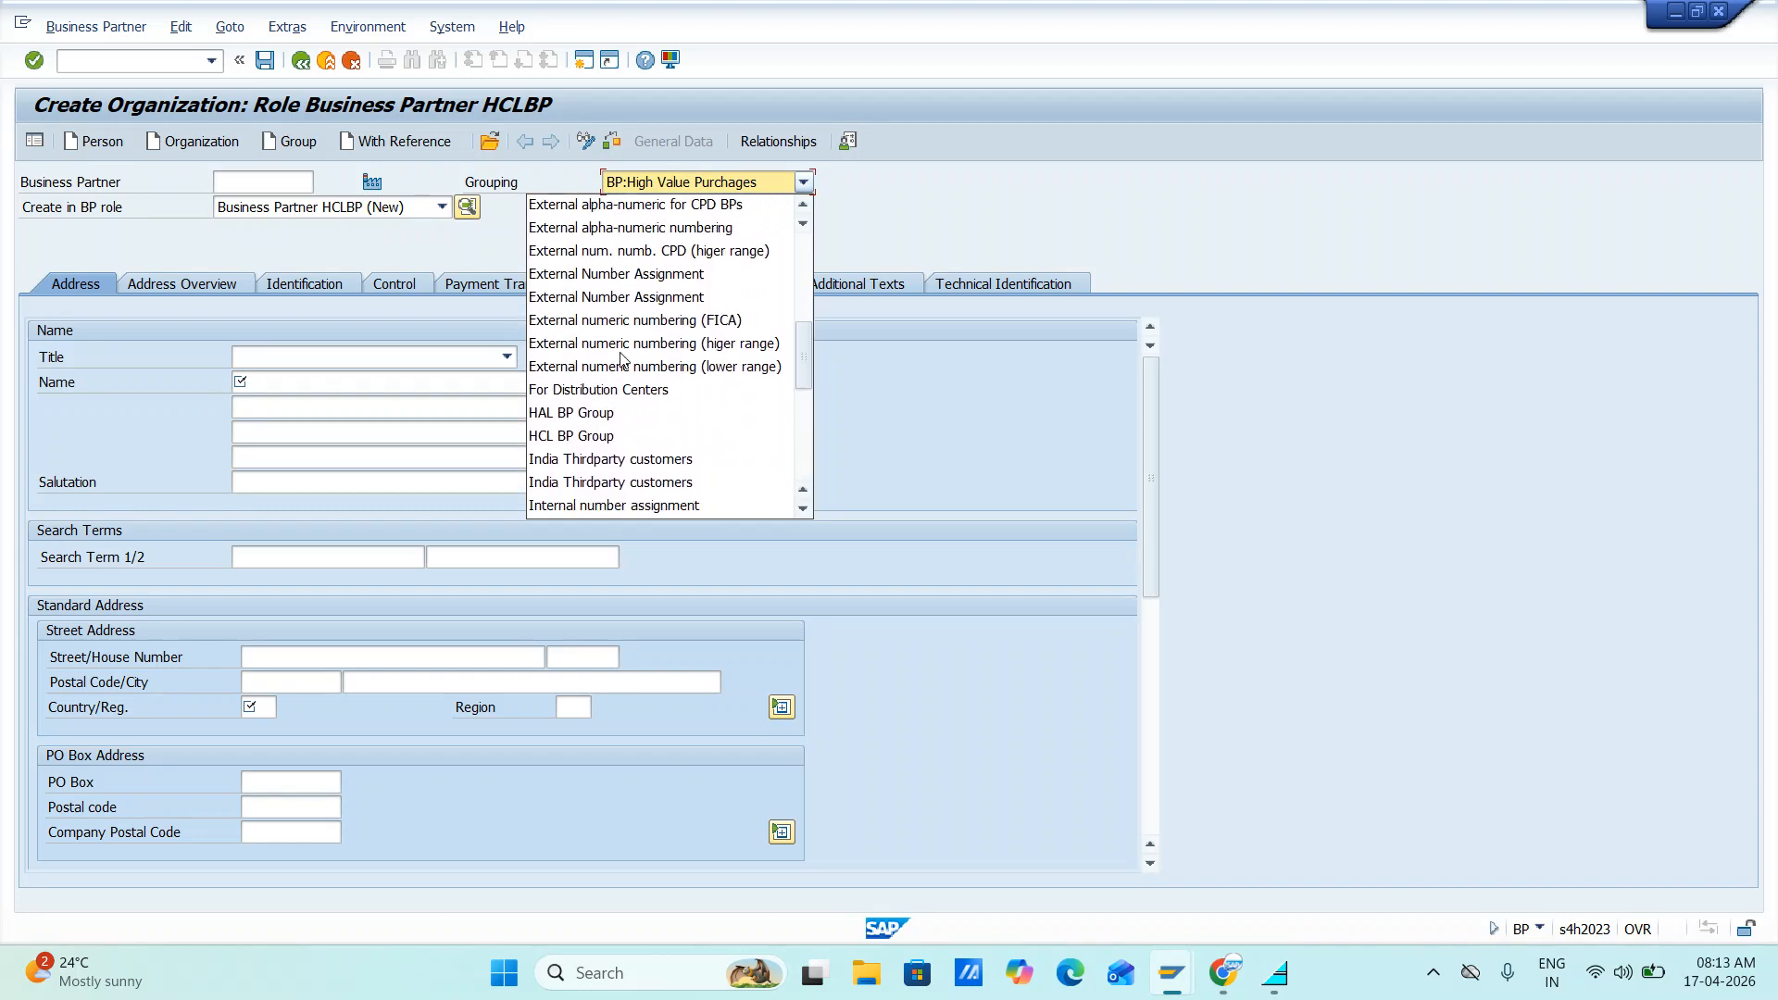
pyautogui.click(608, 412)
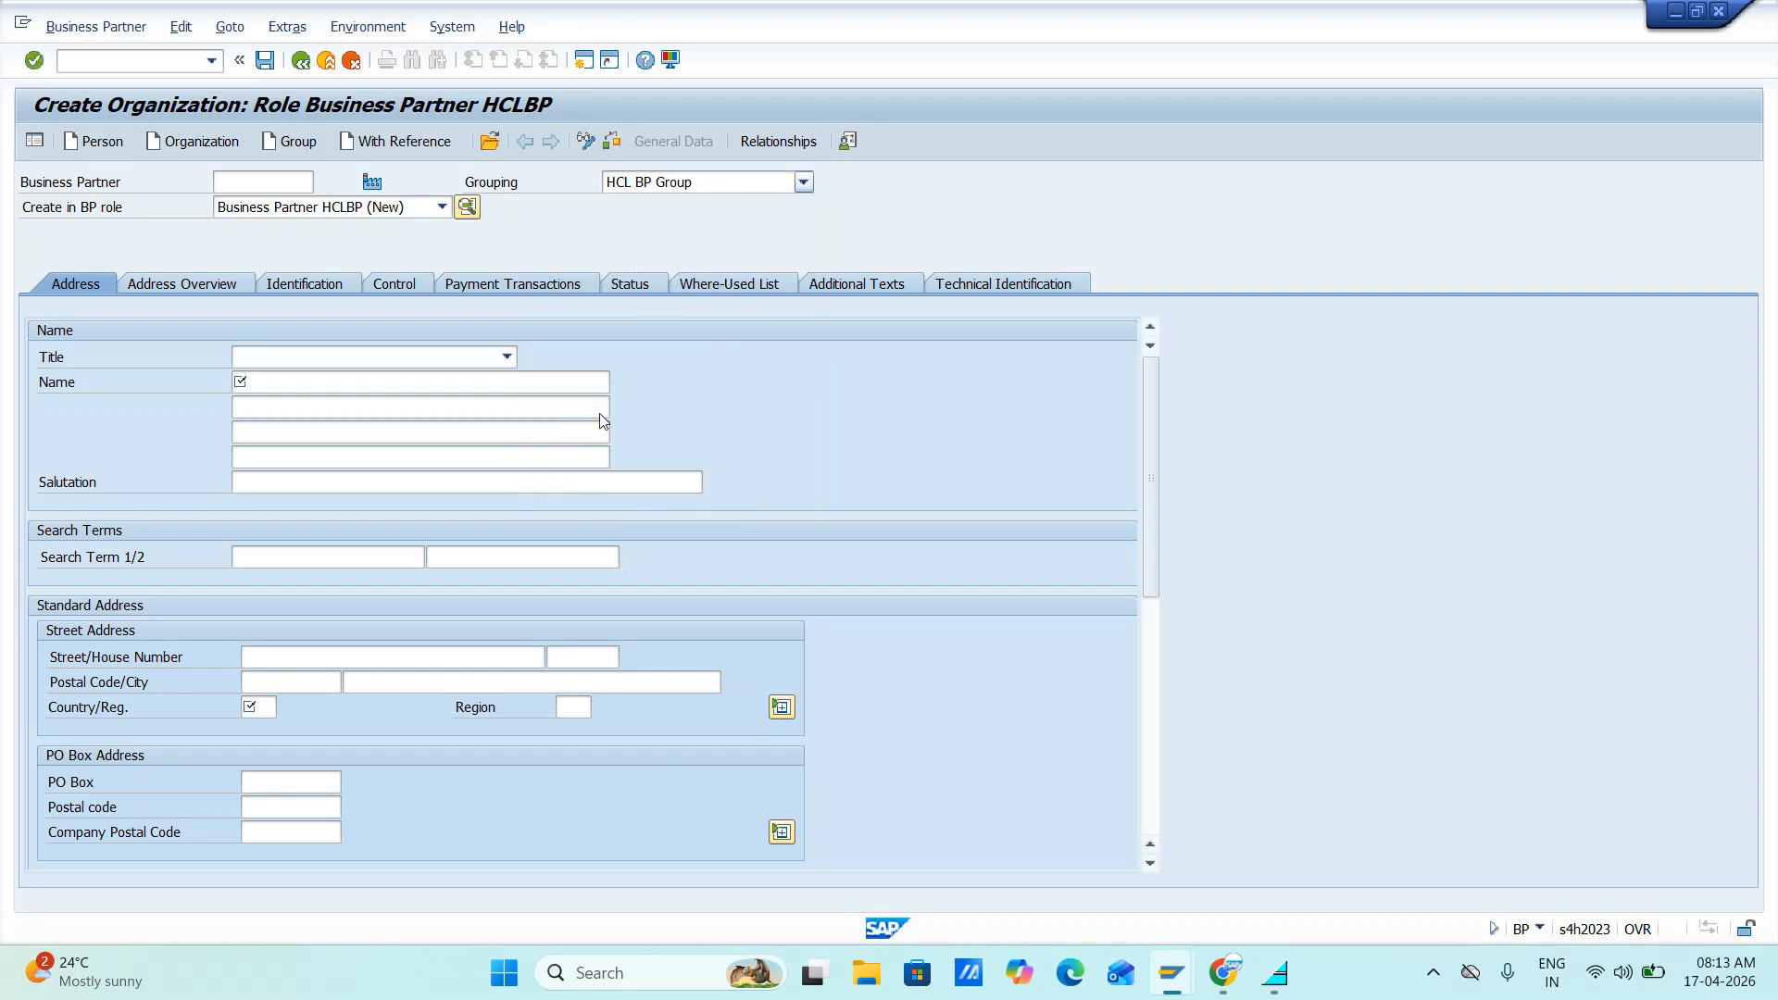
# - Set the organization's title to Company, its name to Fedex Logistics and its first search term to Fedex
pyautogui.click(504, 359)
pyautogui.click(269, 387)
pyautogui.click(269, 386)
pyautogui.click(280, 413)
pyautogui.click(265, 563)
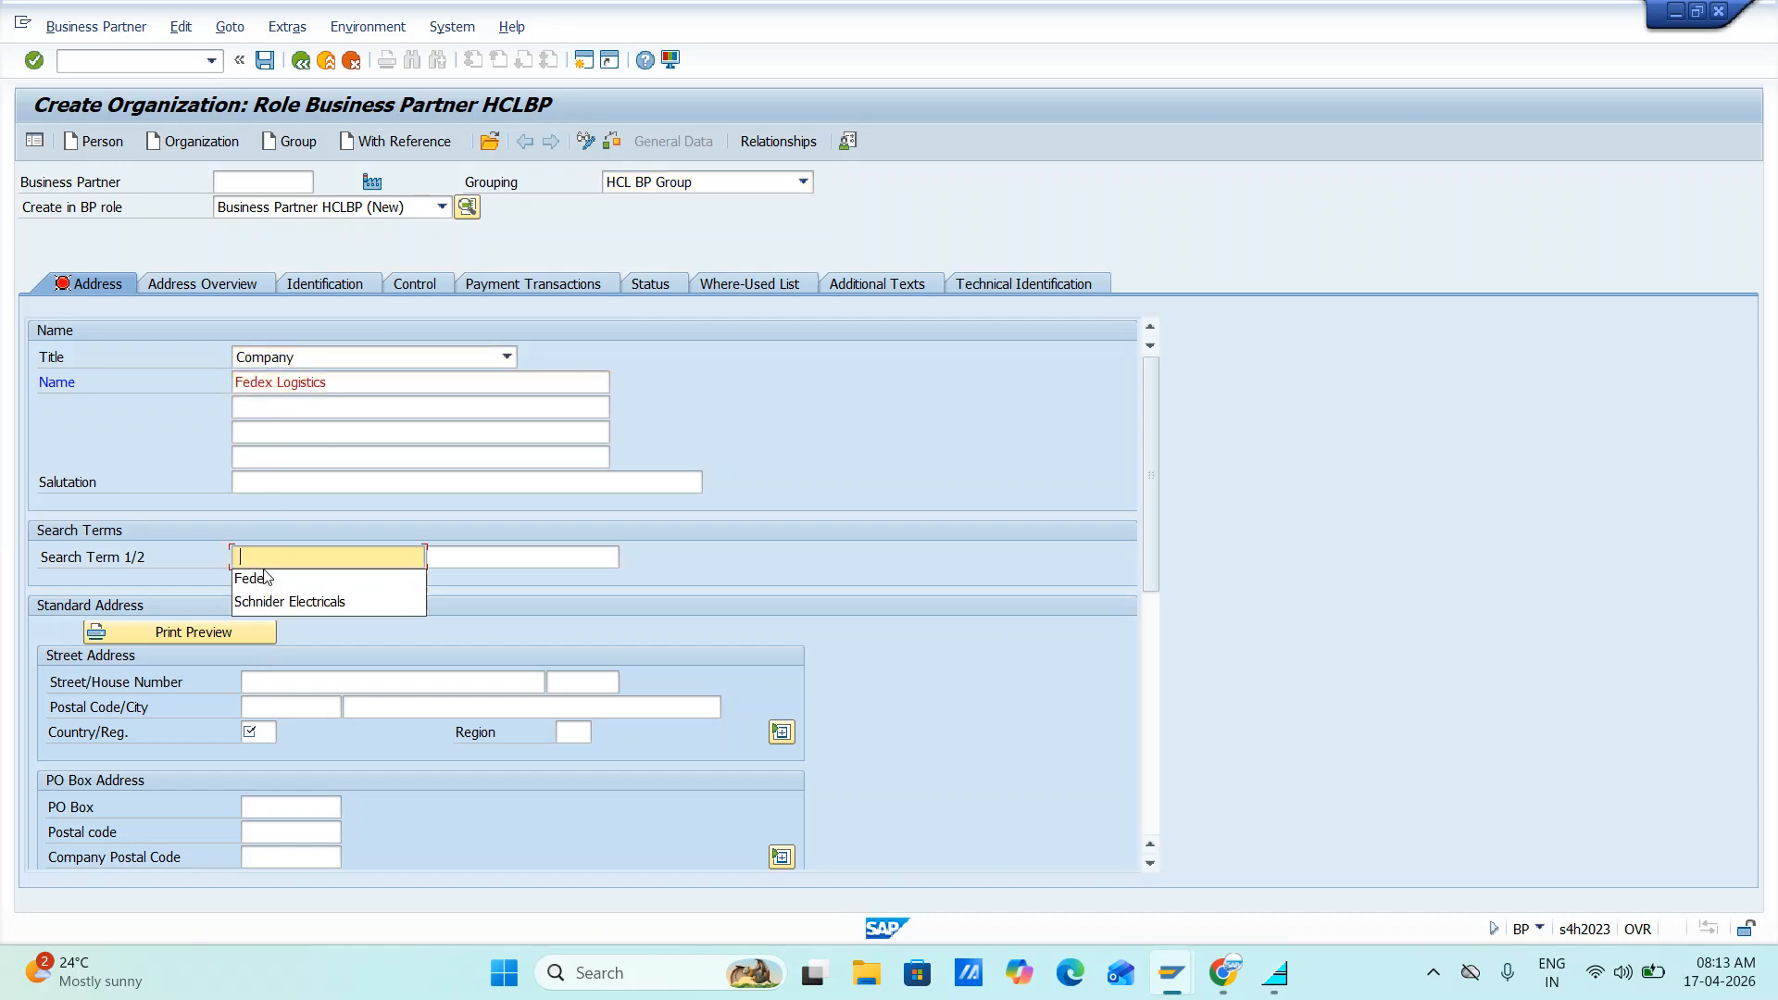
pyautogui.click(267, 579)
# - Fill in the organization's postal code and set the country to IN and the region to 10
pyautogui.click(265, 683)
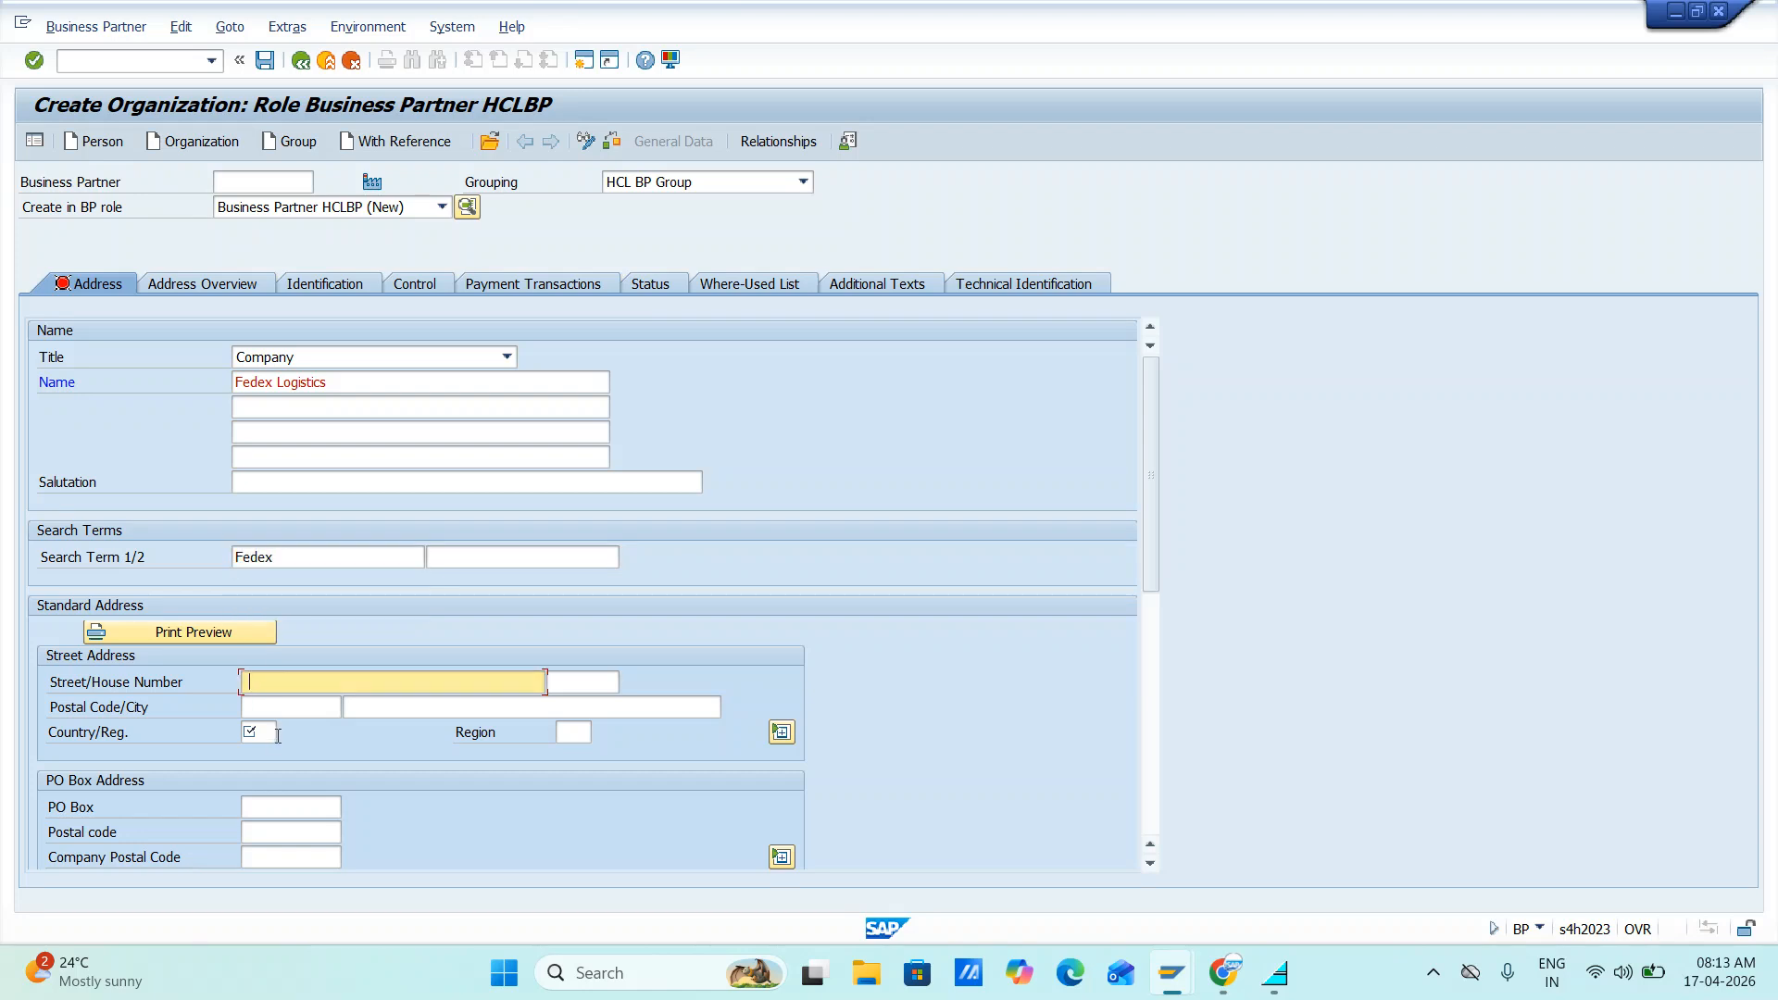
pyautogui.click(277, 711)
pyautogui.click(270, 727)
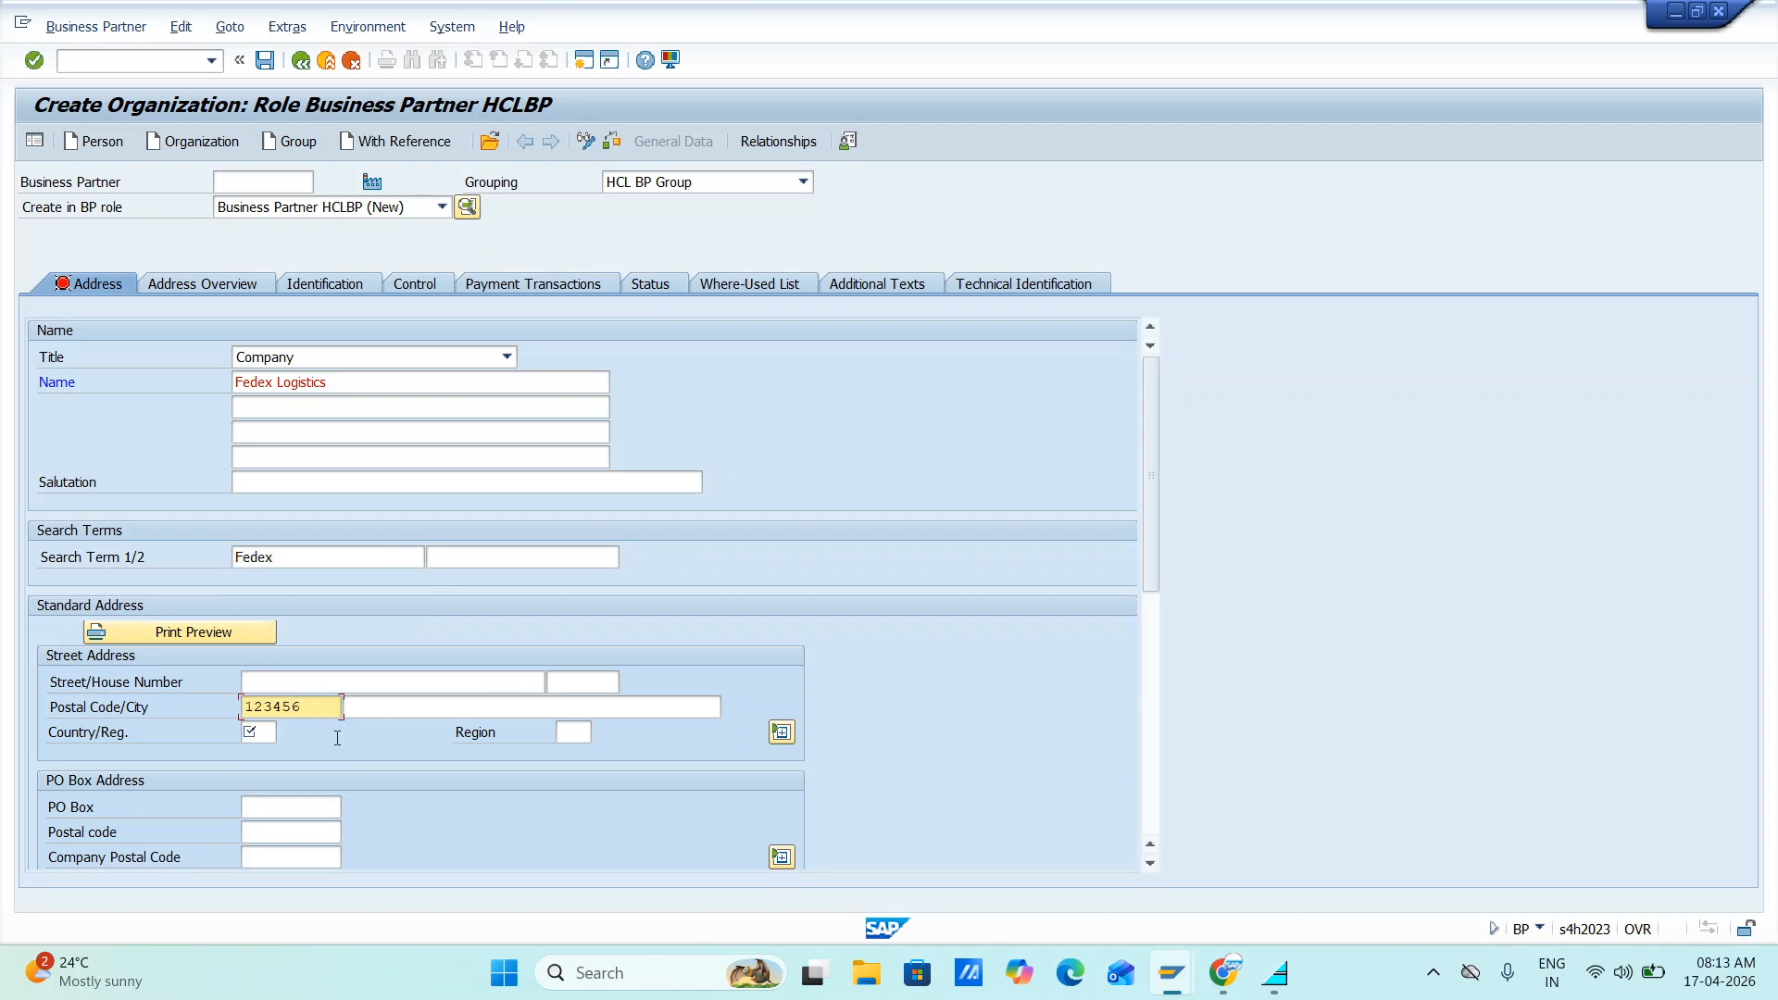
pyautogui.click(270, 728)
pyautogui.click(584, 731)
pyautogui.click(572, 751)
# - Set the communication language to English and save the new Fedex Logistics partner in role Business Partner HCLBP
pyautogui.scroll(-6, 443, 746)
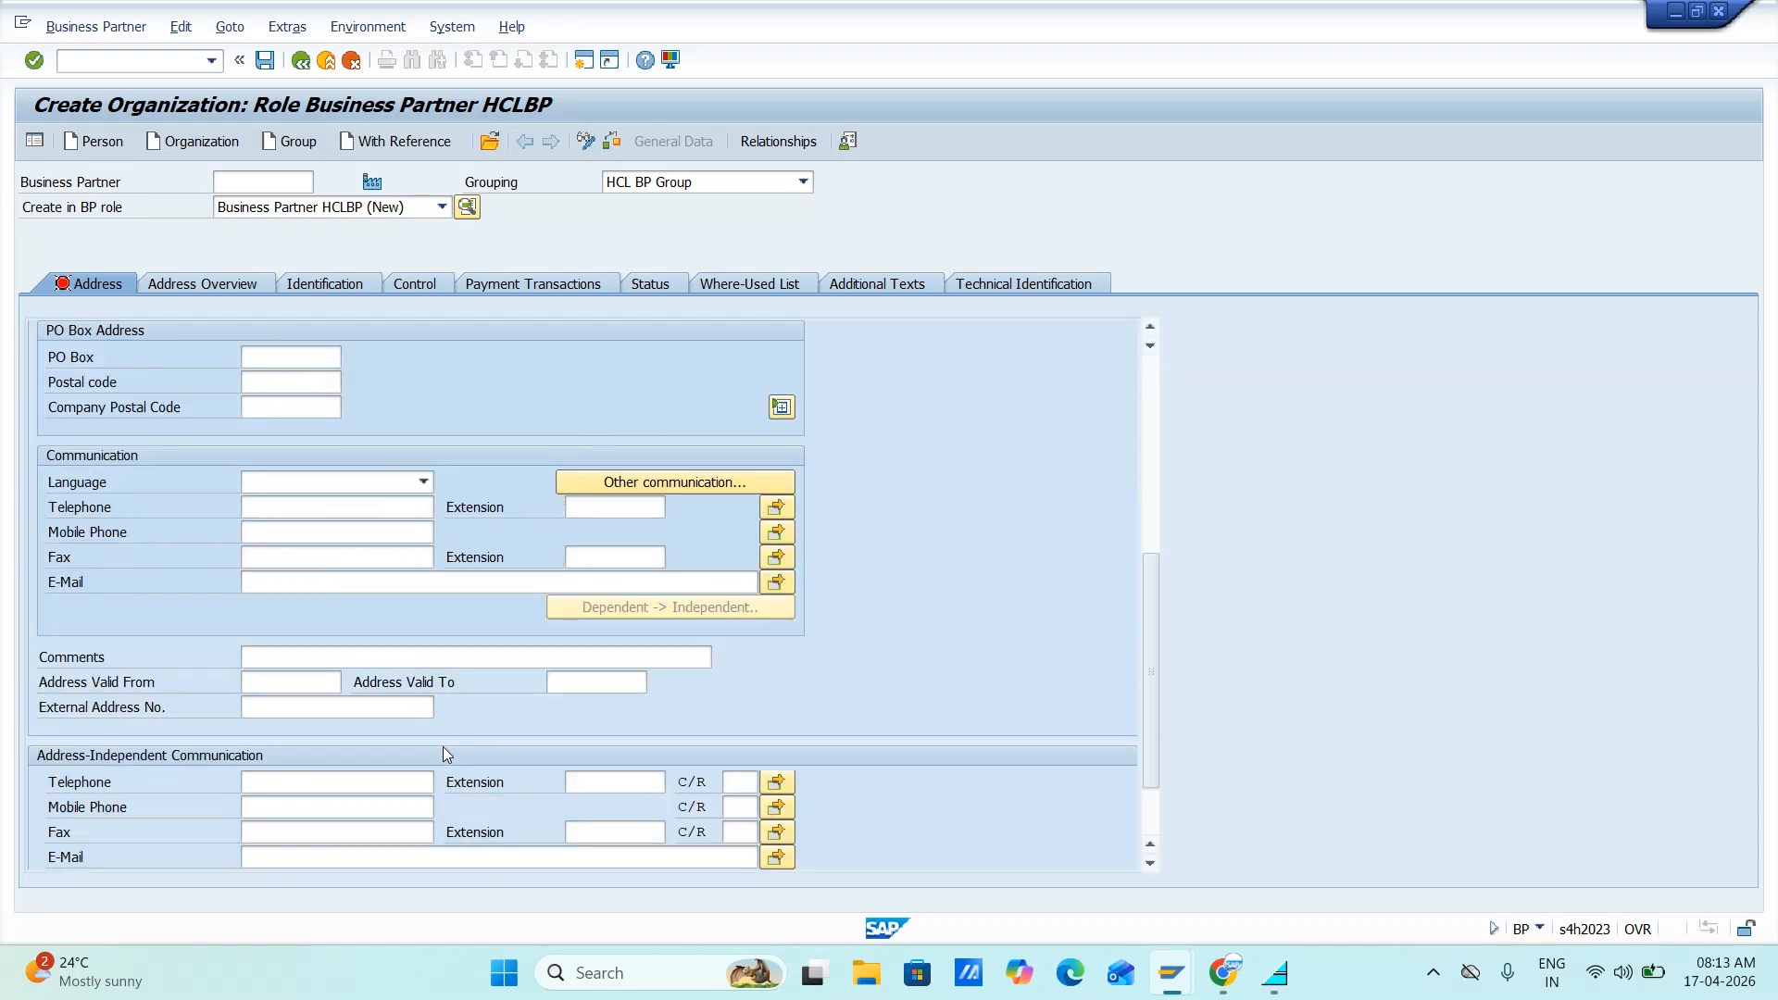
pyautogui.click(424, 480)
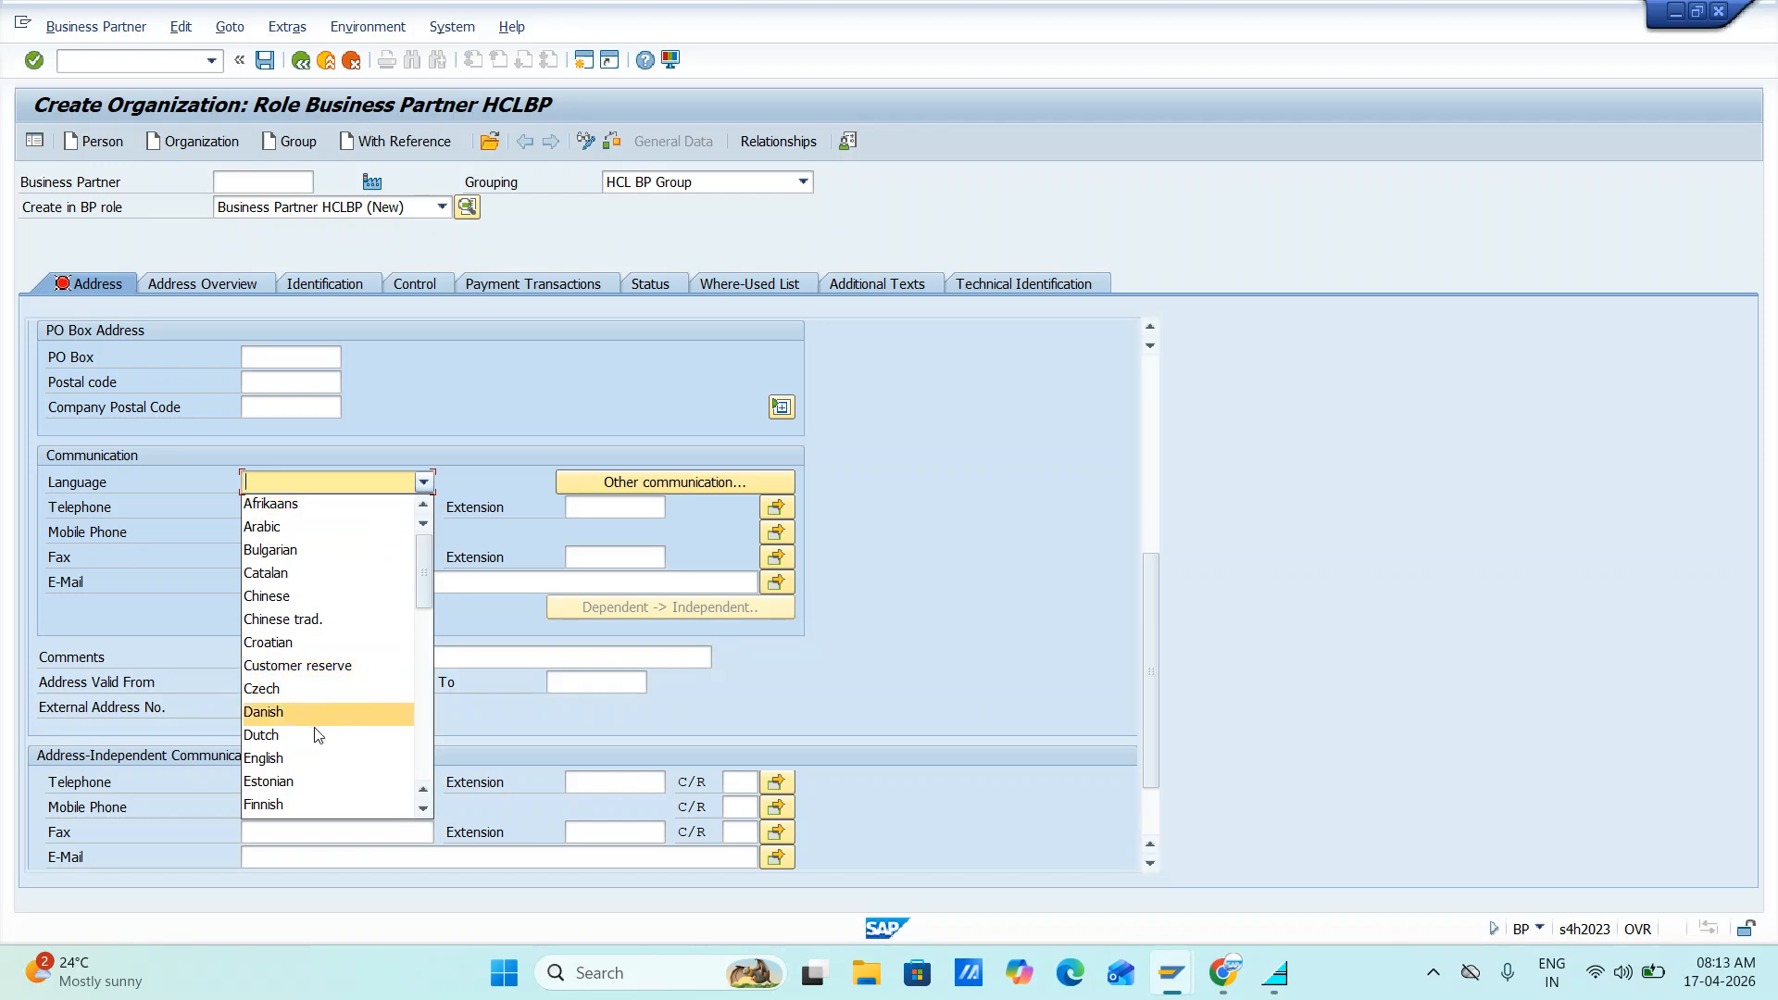
pyautogui.click(291, 758)
pyautogui.scroll(5, 448, 355)
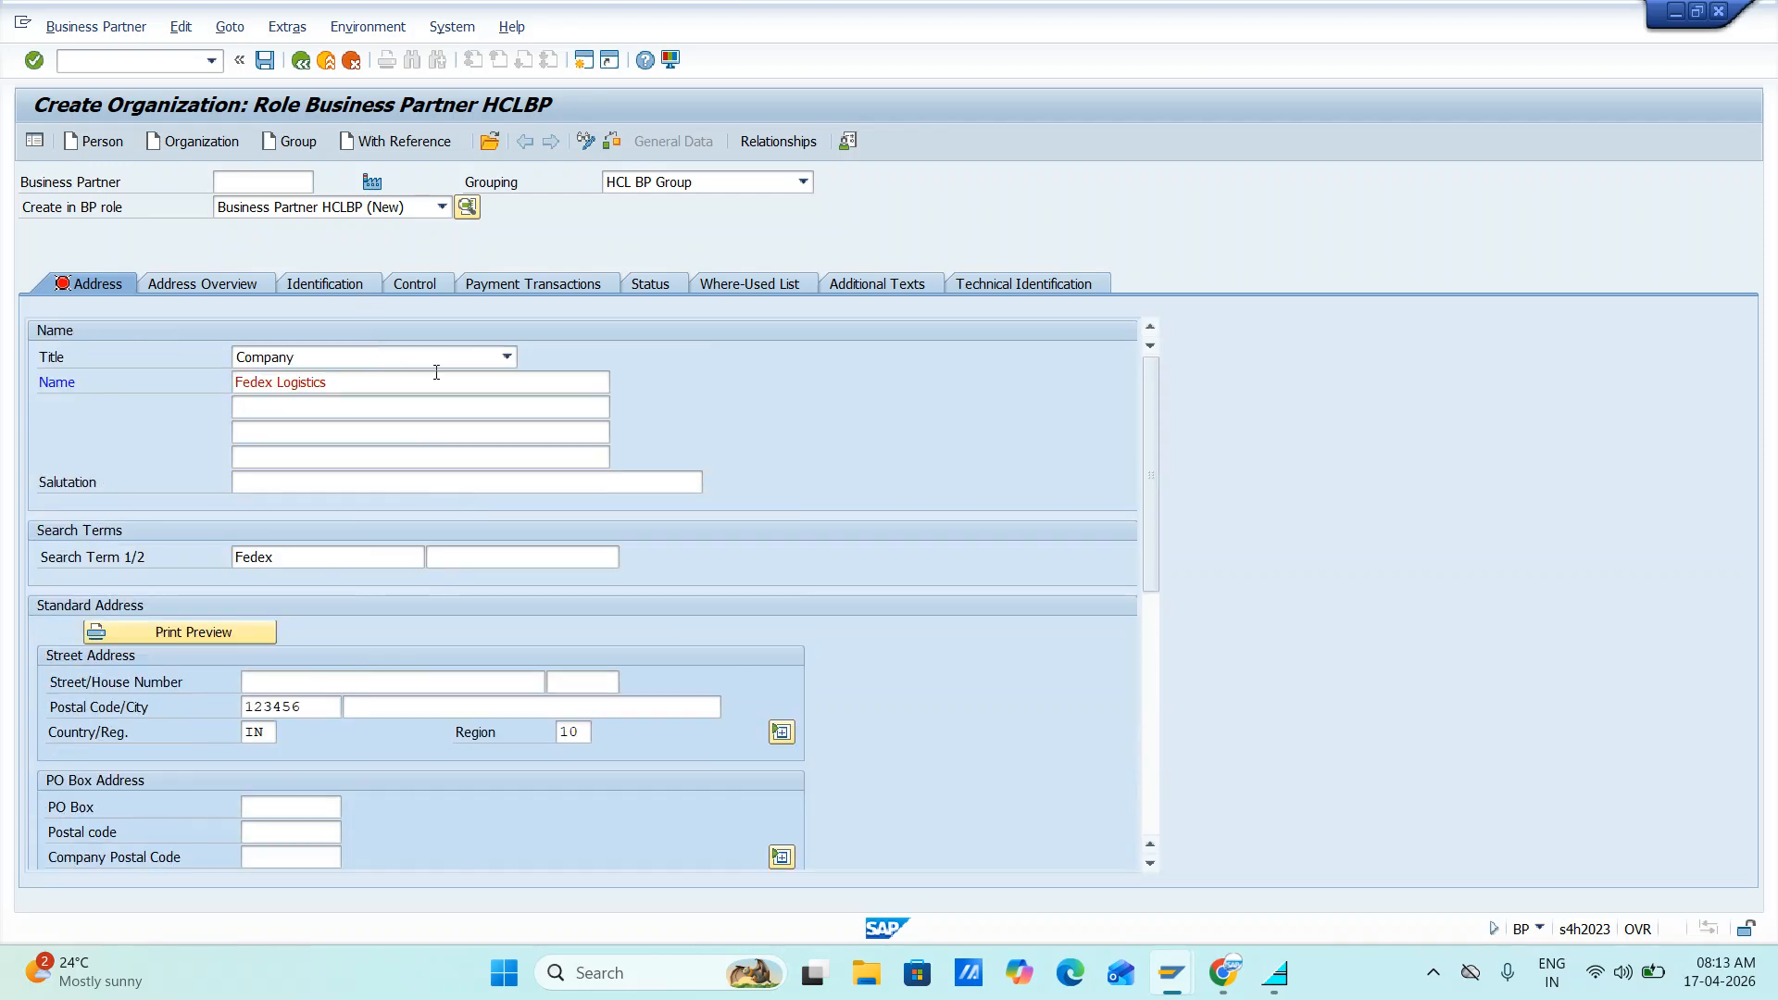
pyautogui.click(265, 61)
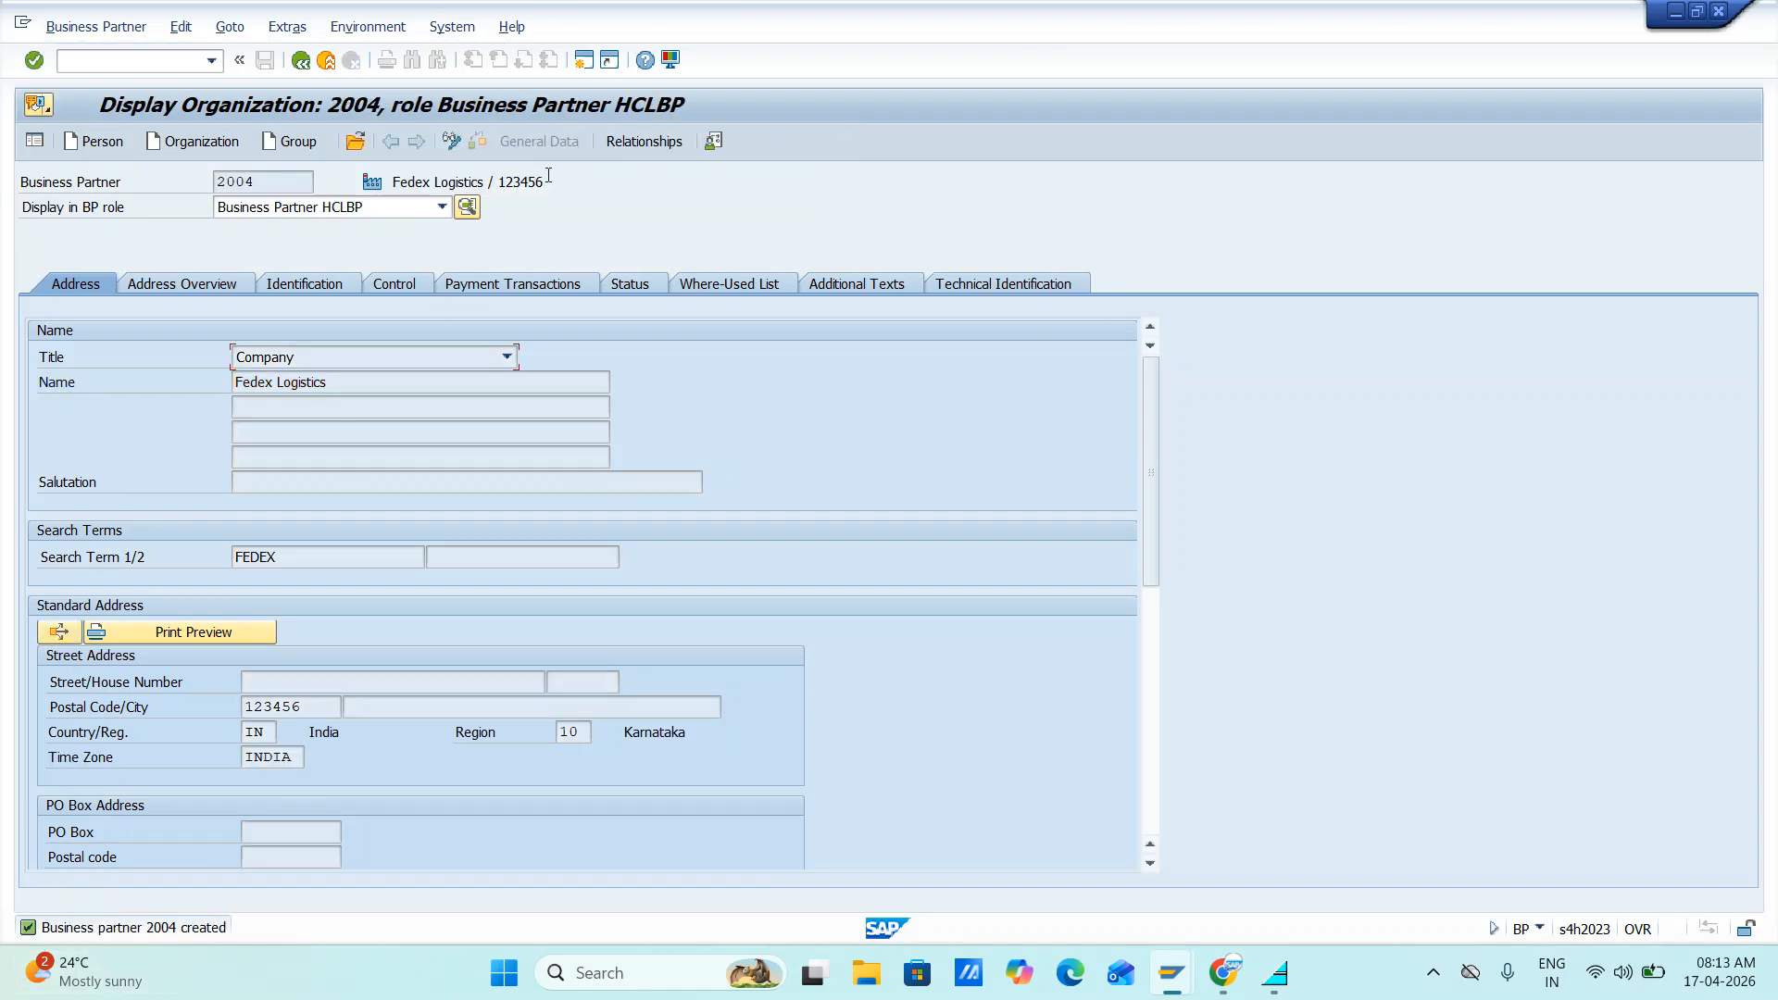
# - Switch the saved Fedex Logistics partner to change mode and add the role Supplier (Fin.Accounting)
pyautogui.click(441, 206)
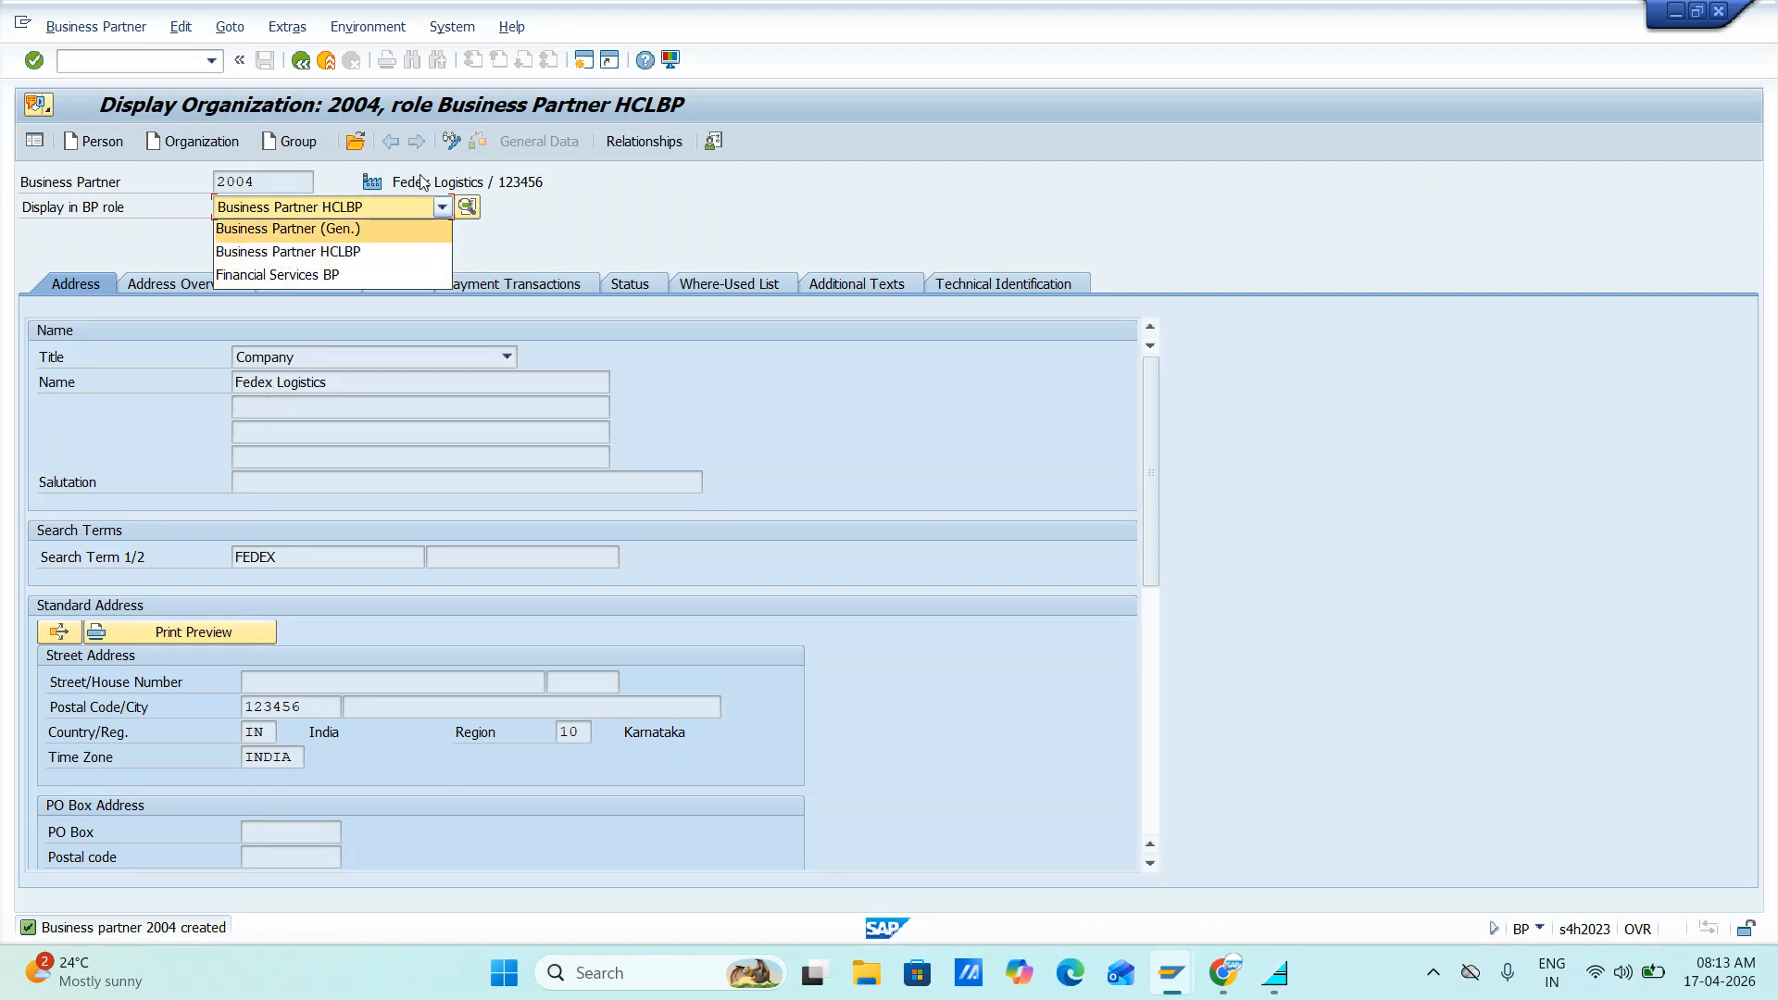
pyautogui.click(451, 142)
pyautogui.click(451, 142)
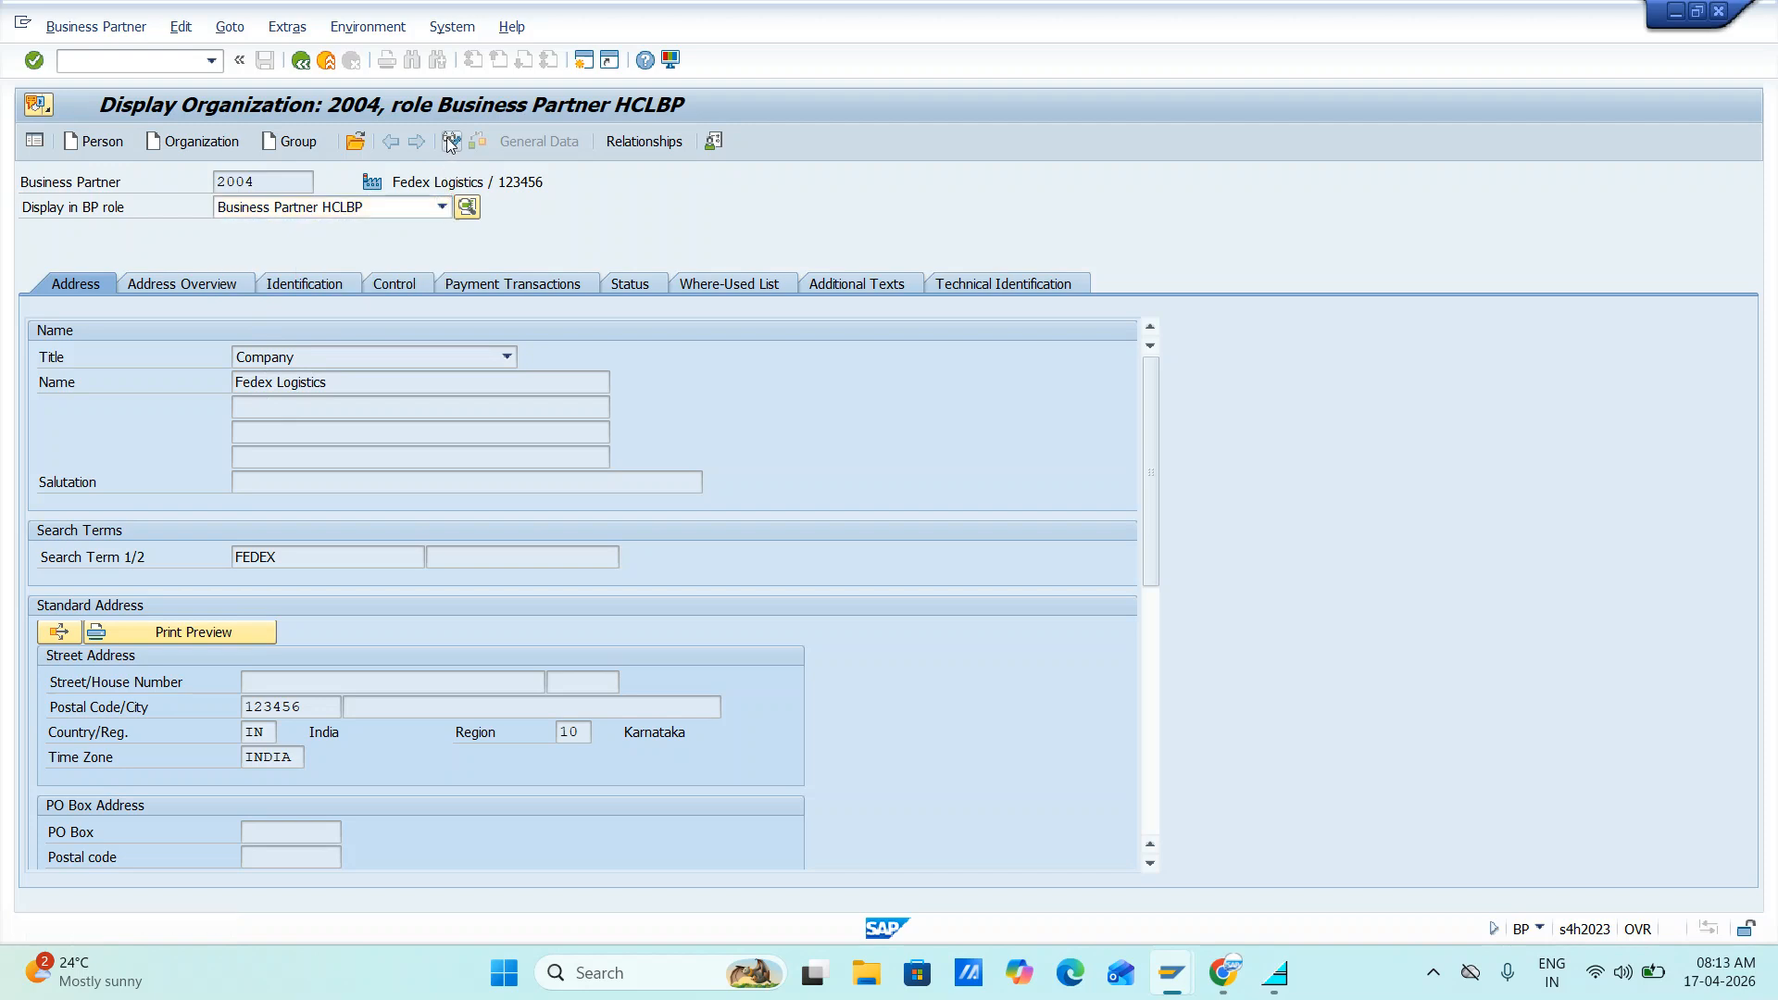
pyautogui.click(443, 207)
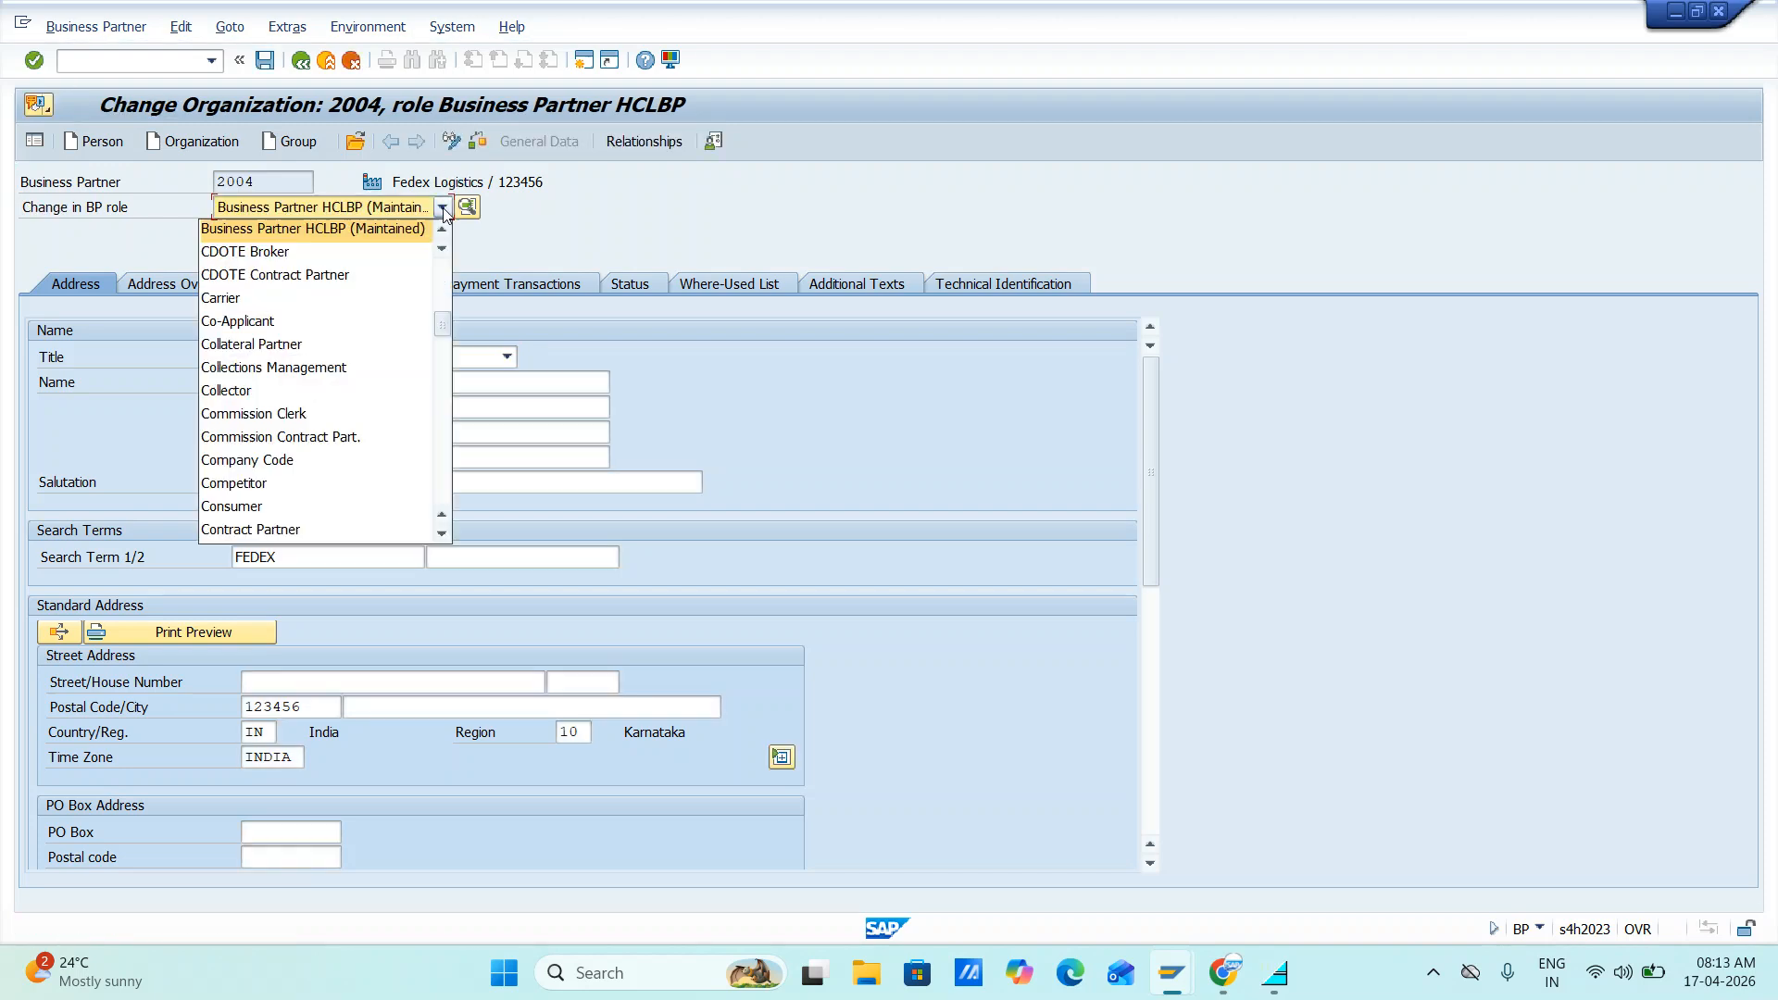
pyautogui.scroll(-10, 357, 445)
pyautogui.scroll(-15, 306, 424)
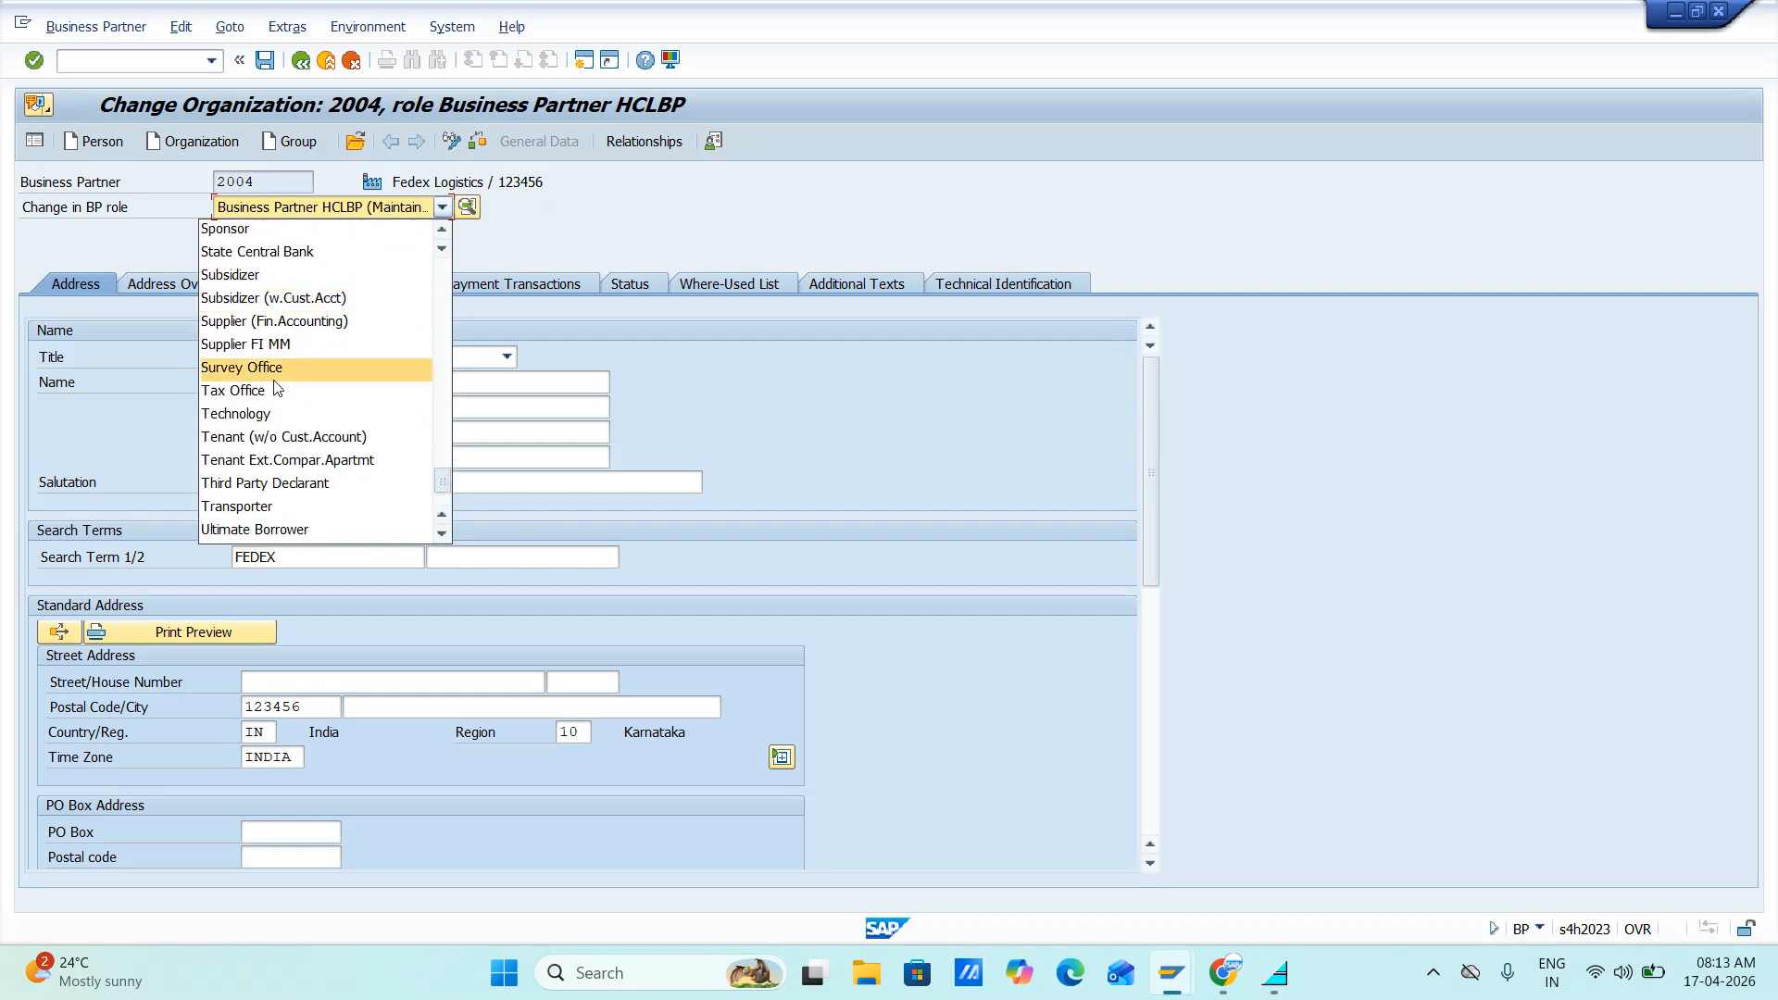
pyautogui.click(268, 322)
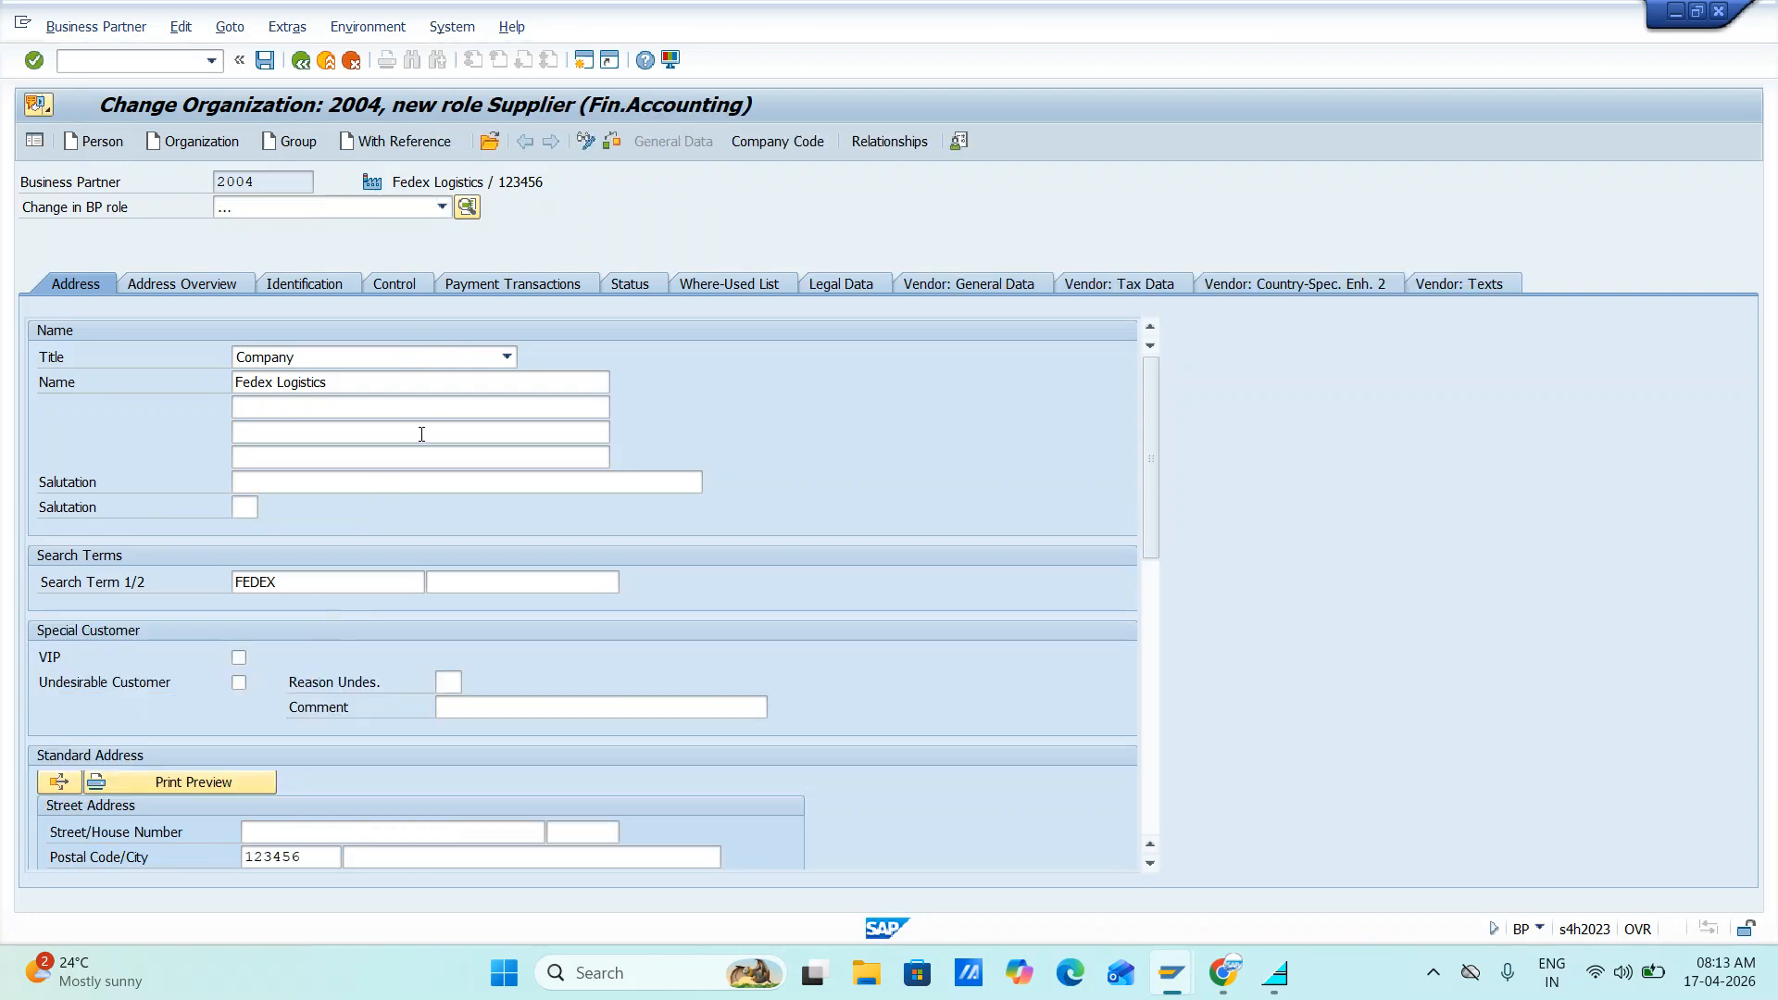
# - Add company code HCLT to the supplier with reconciliation account 190000 and save the company code data
pyautogui.click(778, 141)
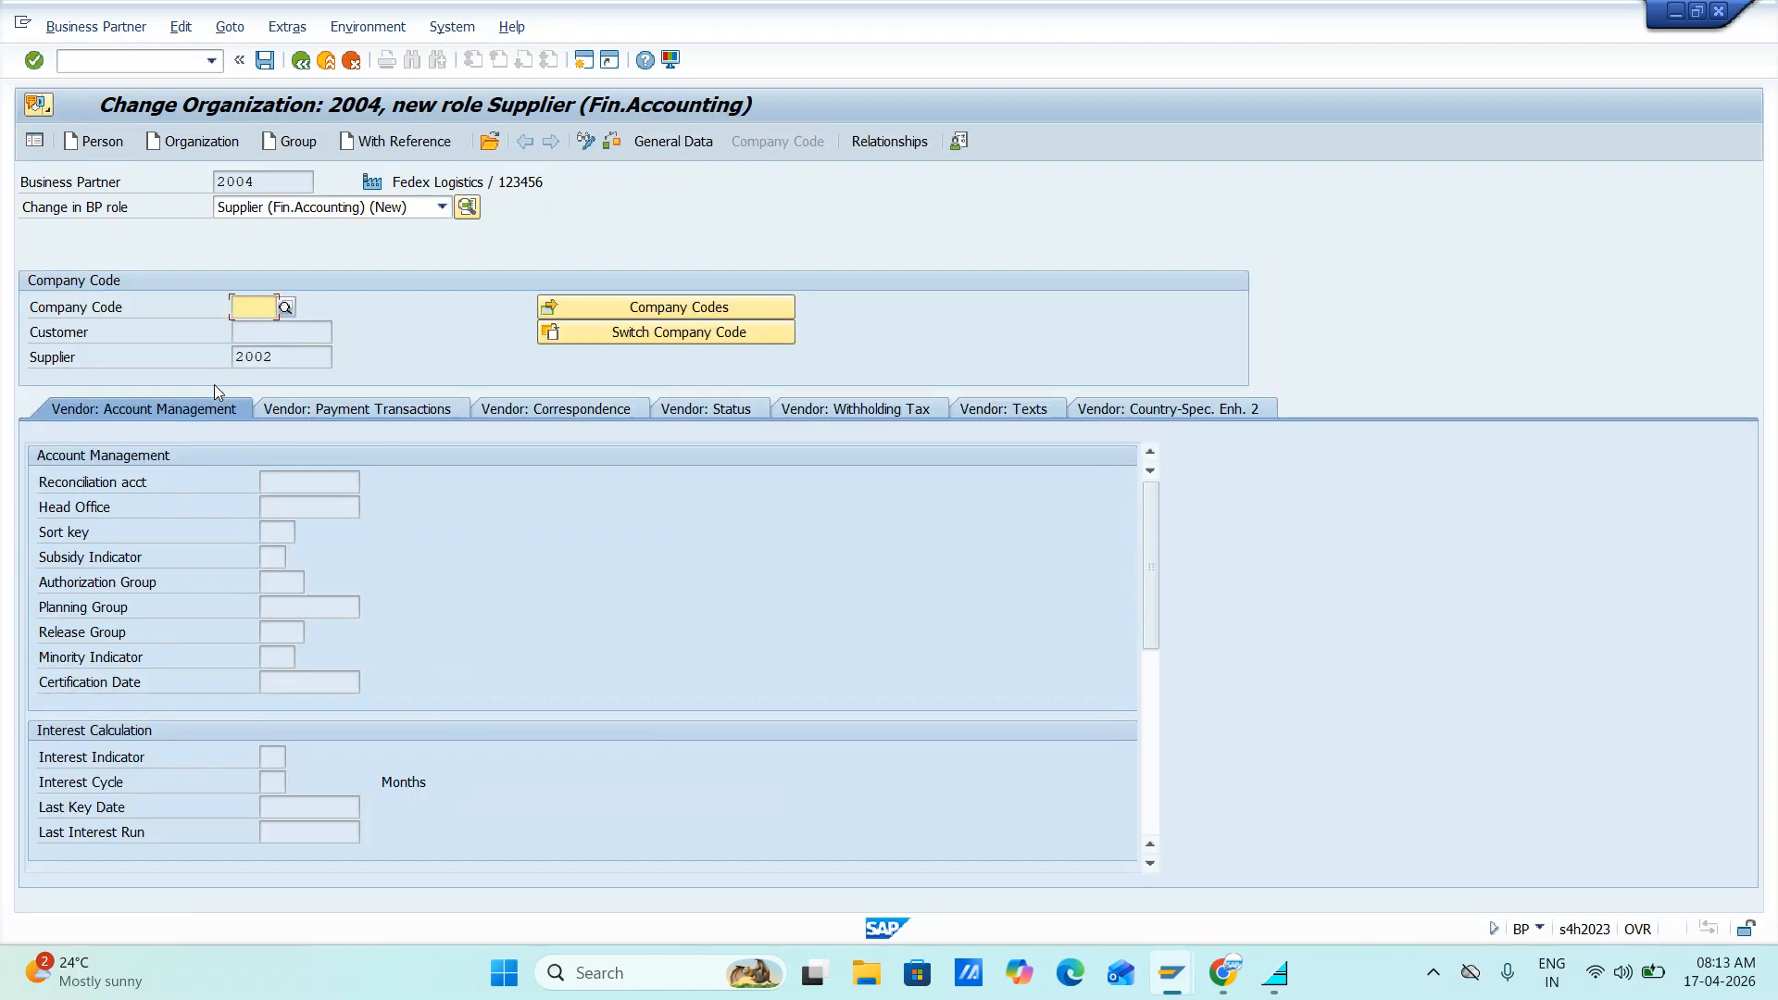
pyautogui.press('space')
pyautogui.click(264, 330)
pyautogui.press('Return')
pyautogui.press('space')
pyautogui.click(310, 505)
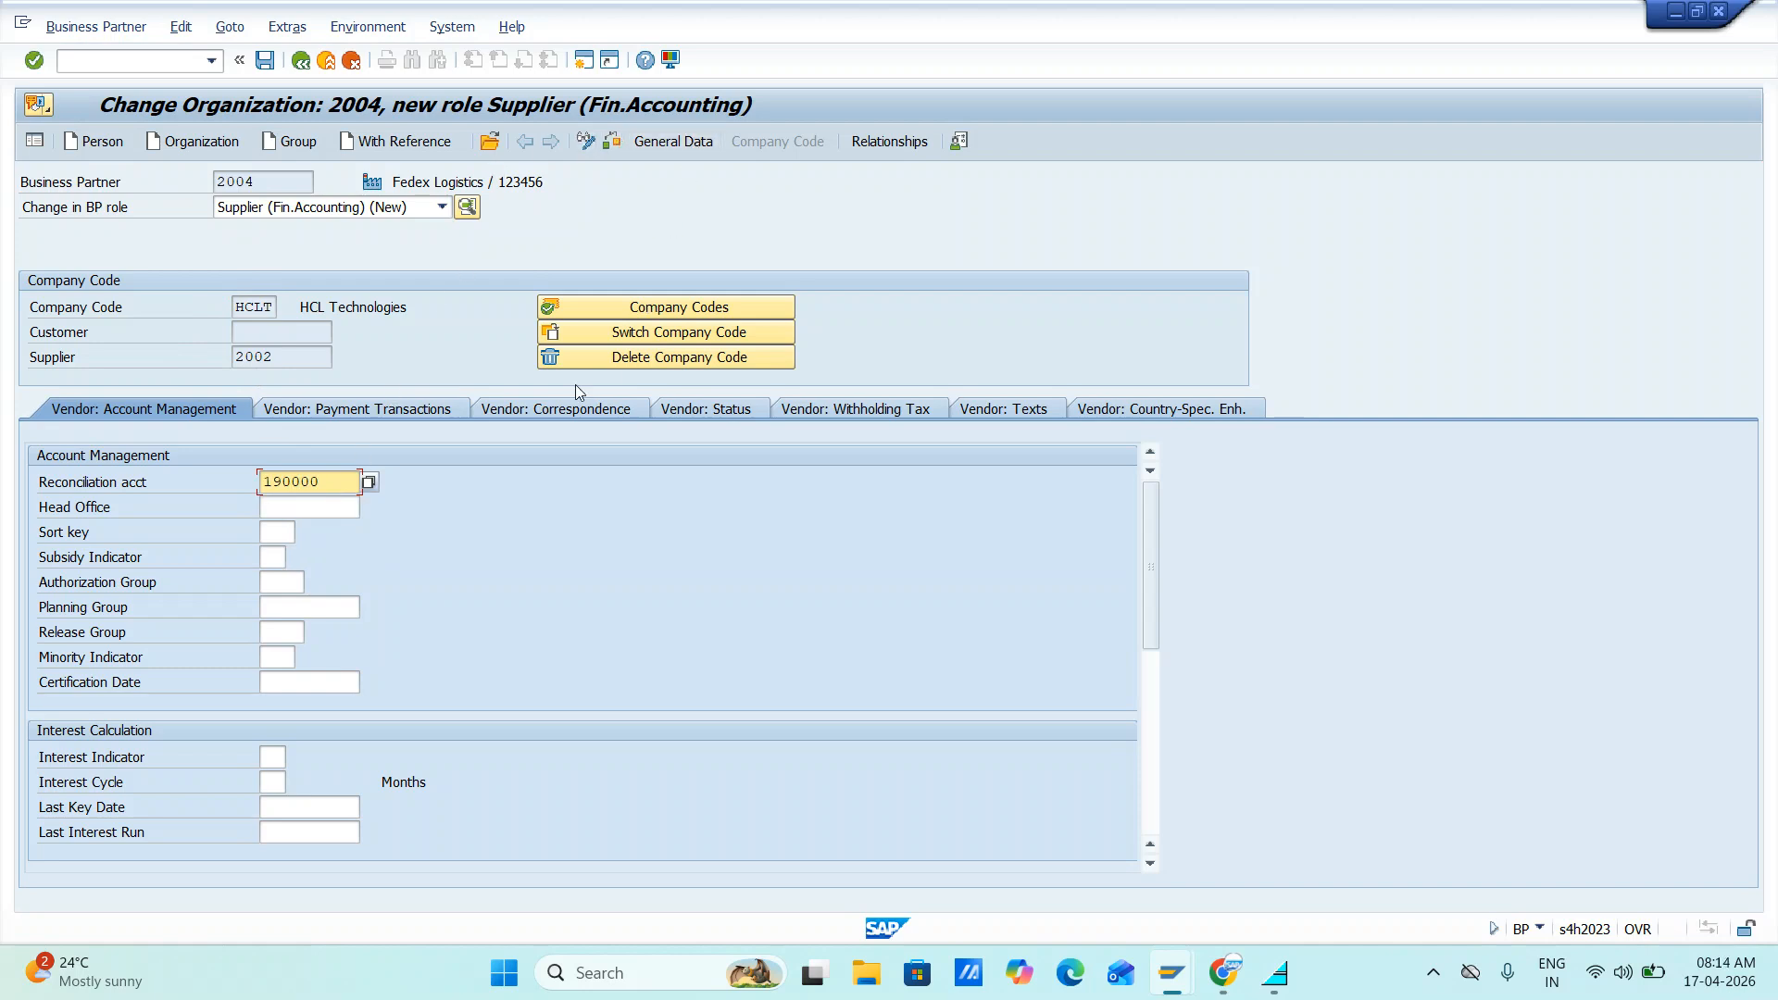
pyautogui.click(265, 61)
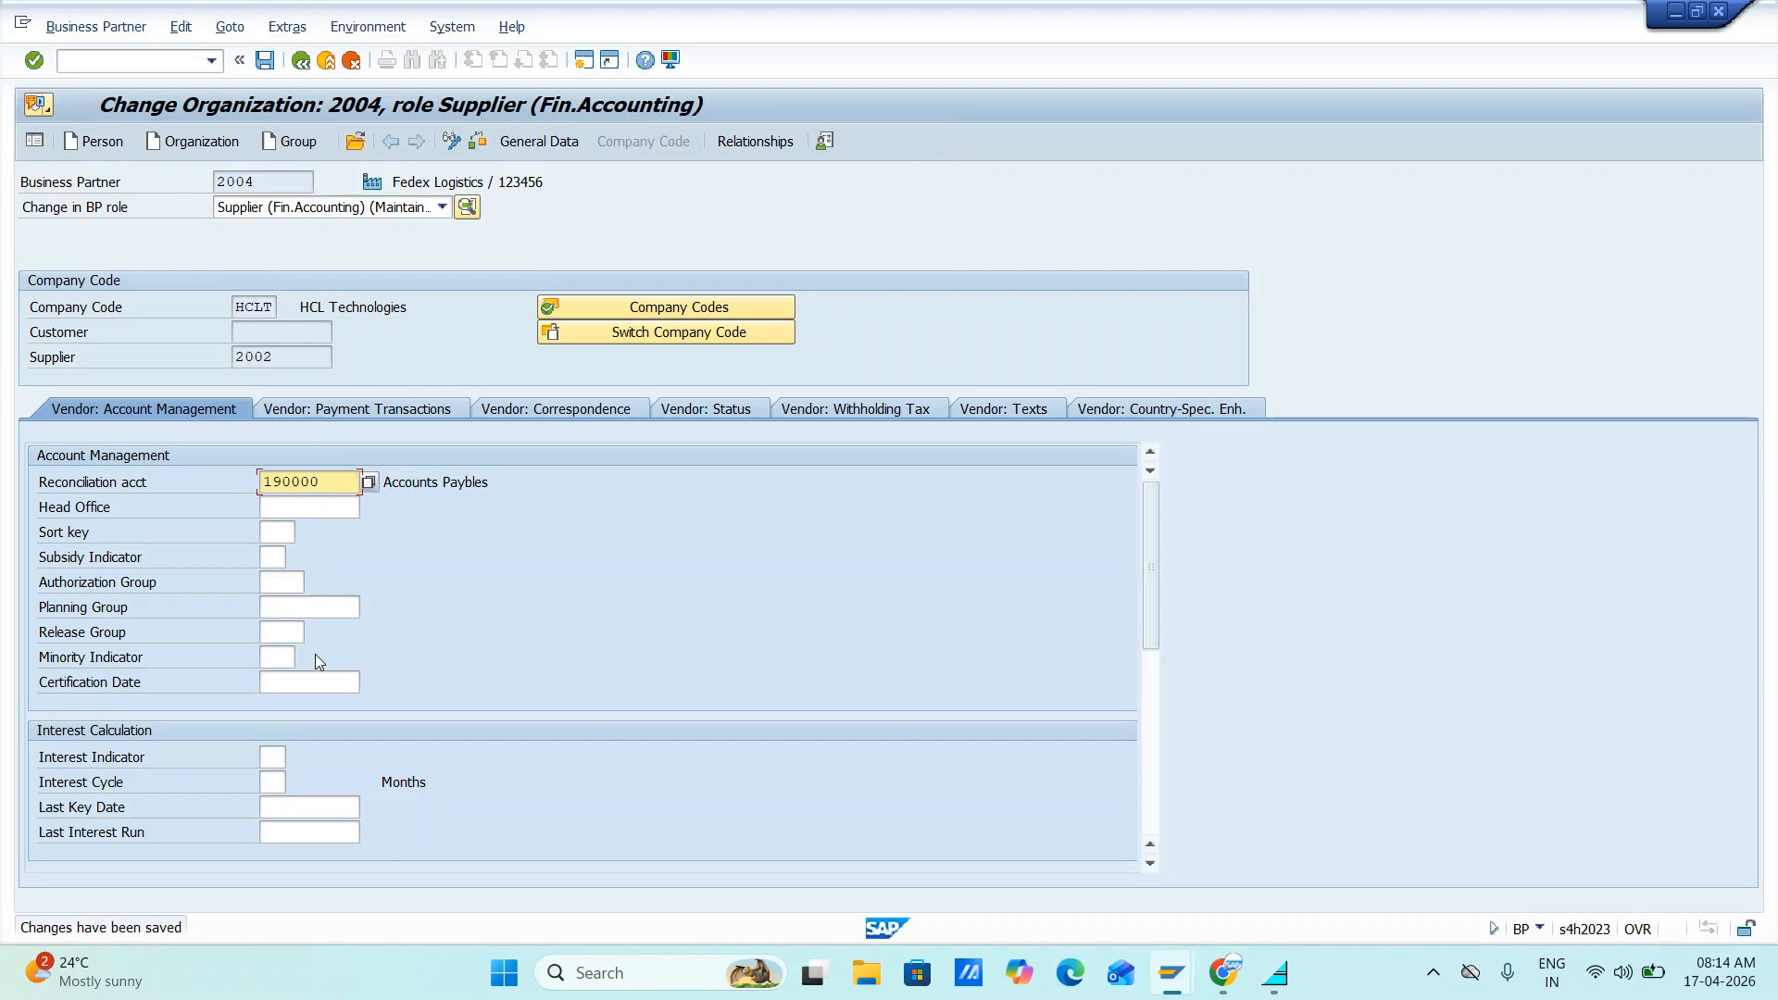
pyautogui.click(265, 59)
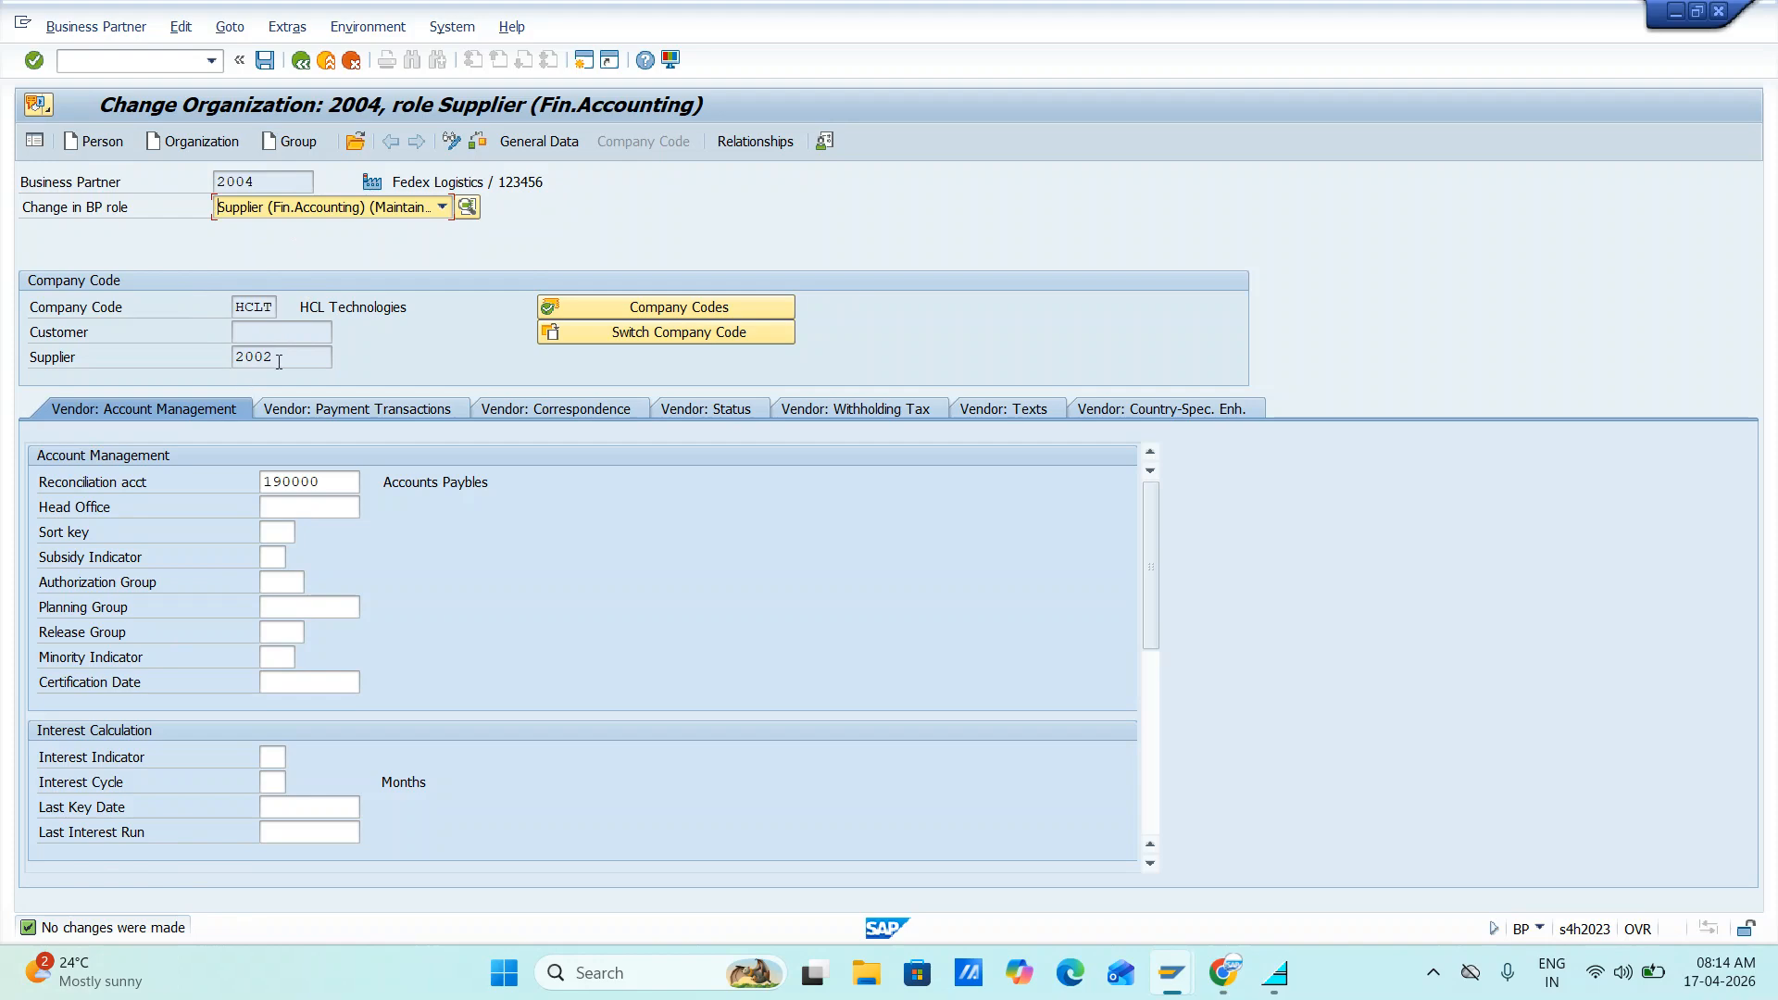
# - Leave the Fedex Logistics record and open vendor invoice entry with transaction fb60
pyautogui.click(300, 59)
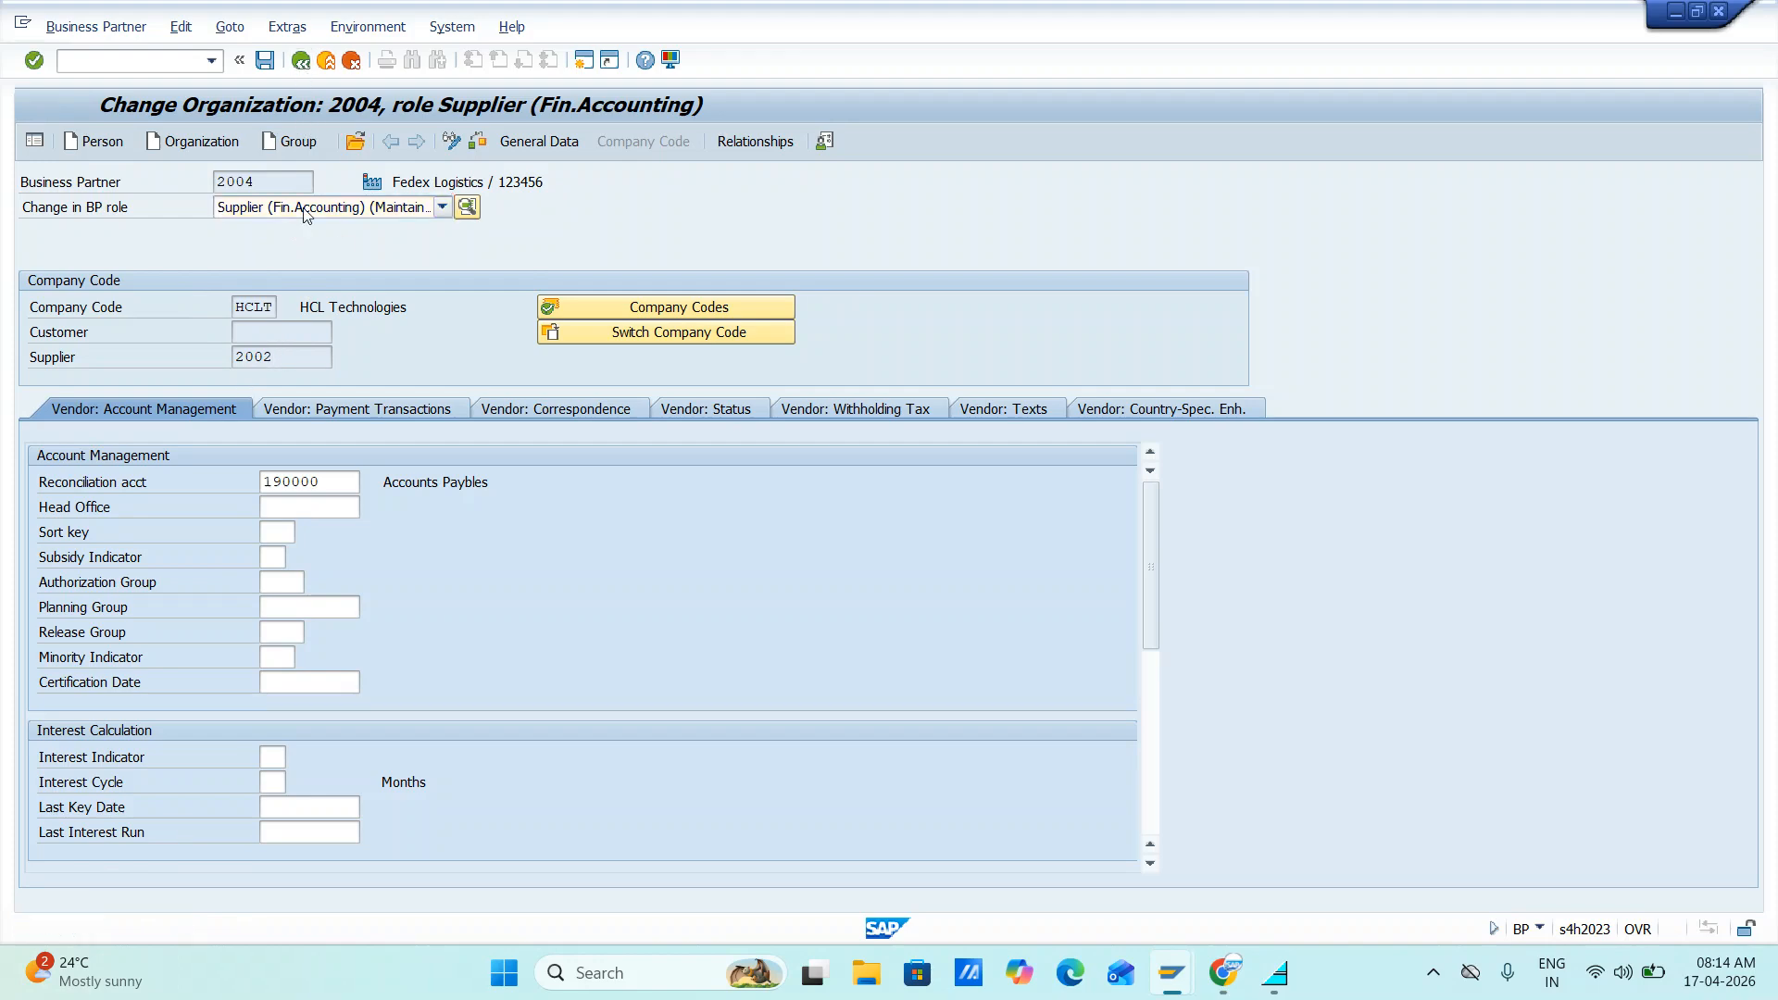
pyautogui.hotkey('alt', 'Tab')
pyautogui.click(211, 272)
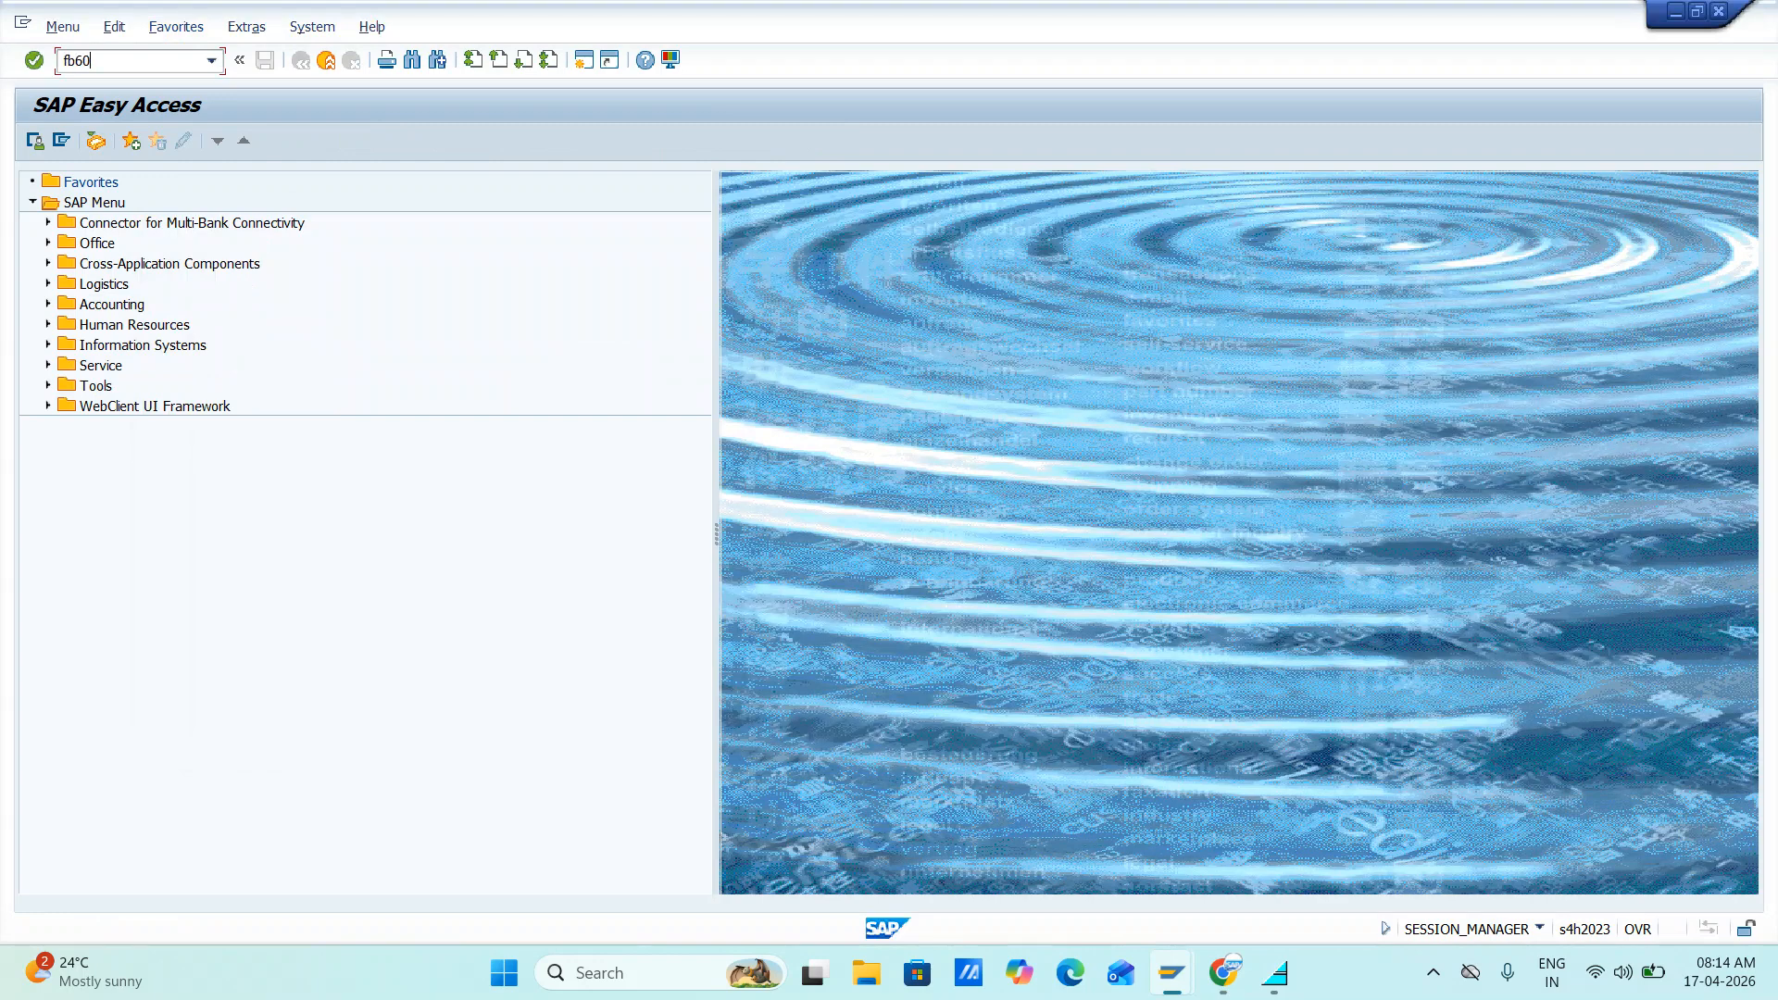
pyautogui.press('Return')
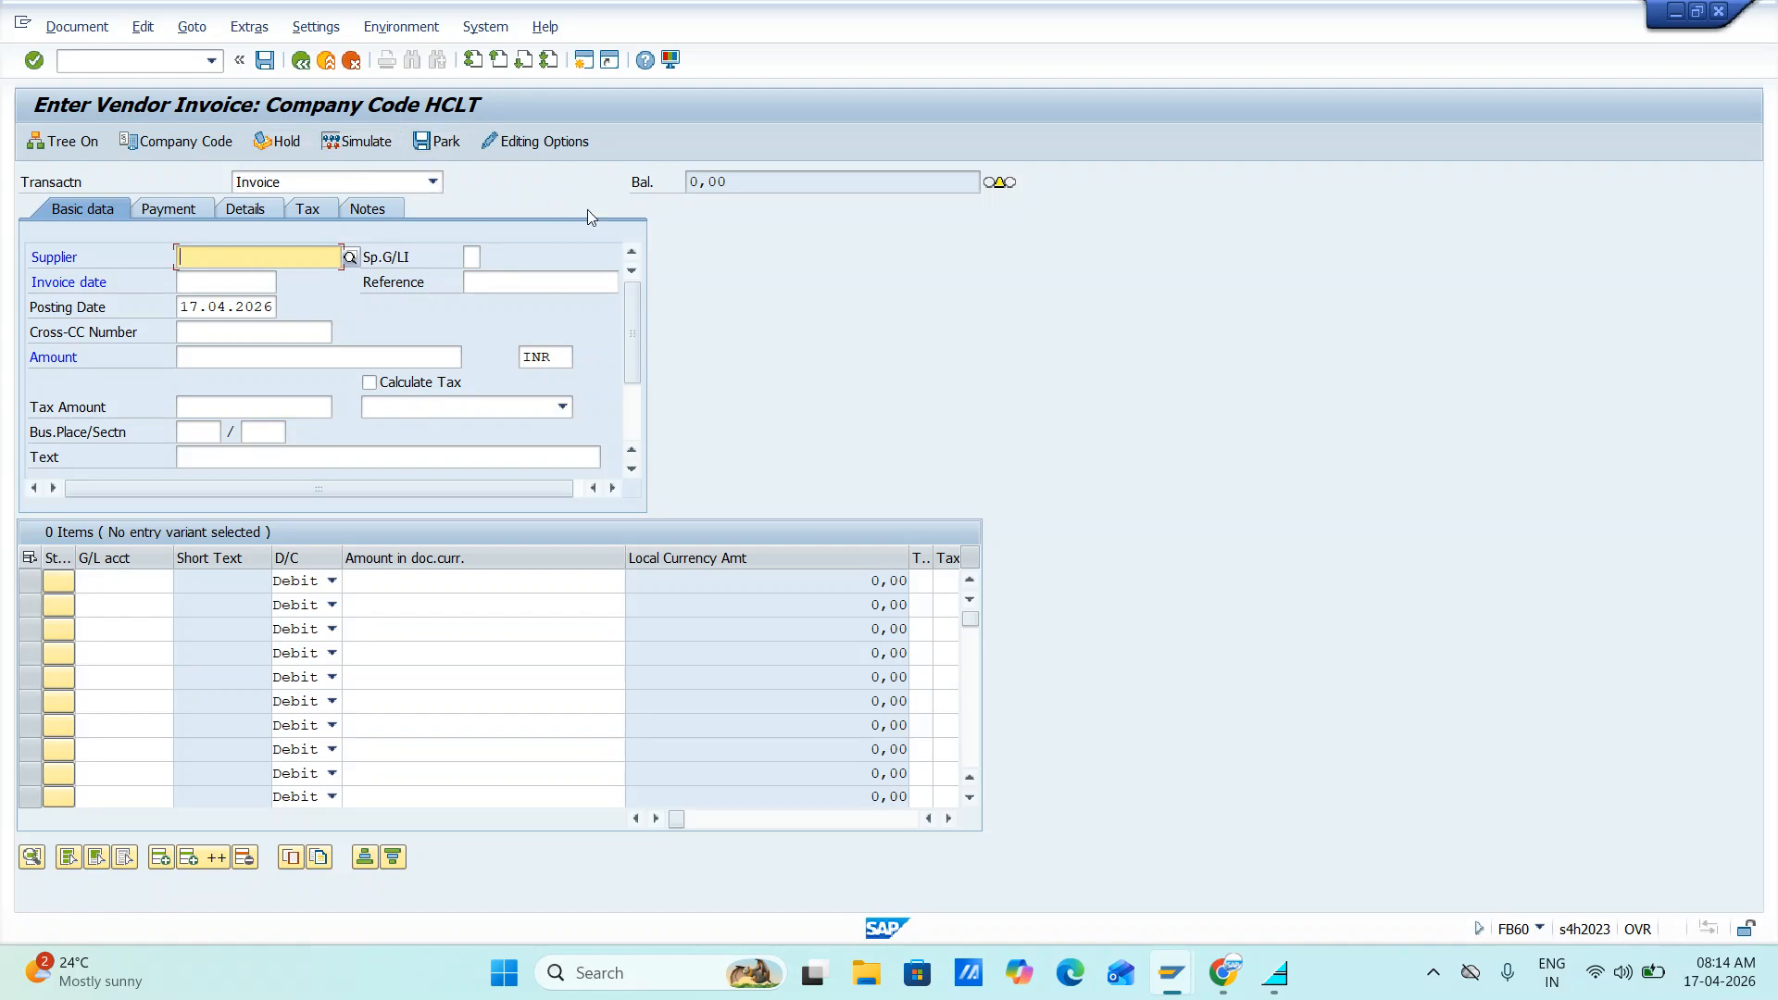
# - Switch to Google Drive in Chrome, open SAP FICO March 2026 08 AM to 09 AM.xlsx from the March Morning Batch folder and find its Business Partners section
pyautogui.hotkey('alt', 'Tab')
pyautogui.press('Tab')
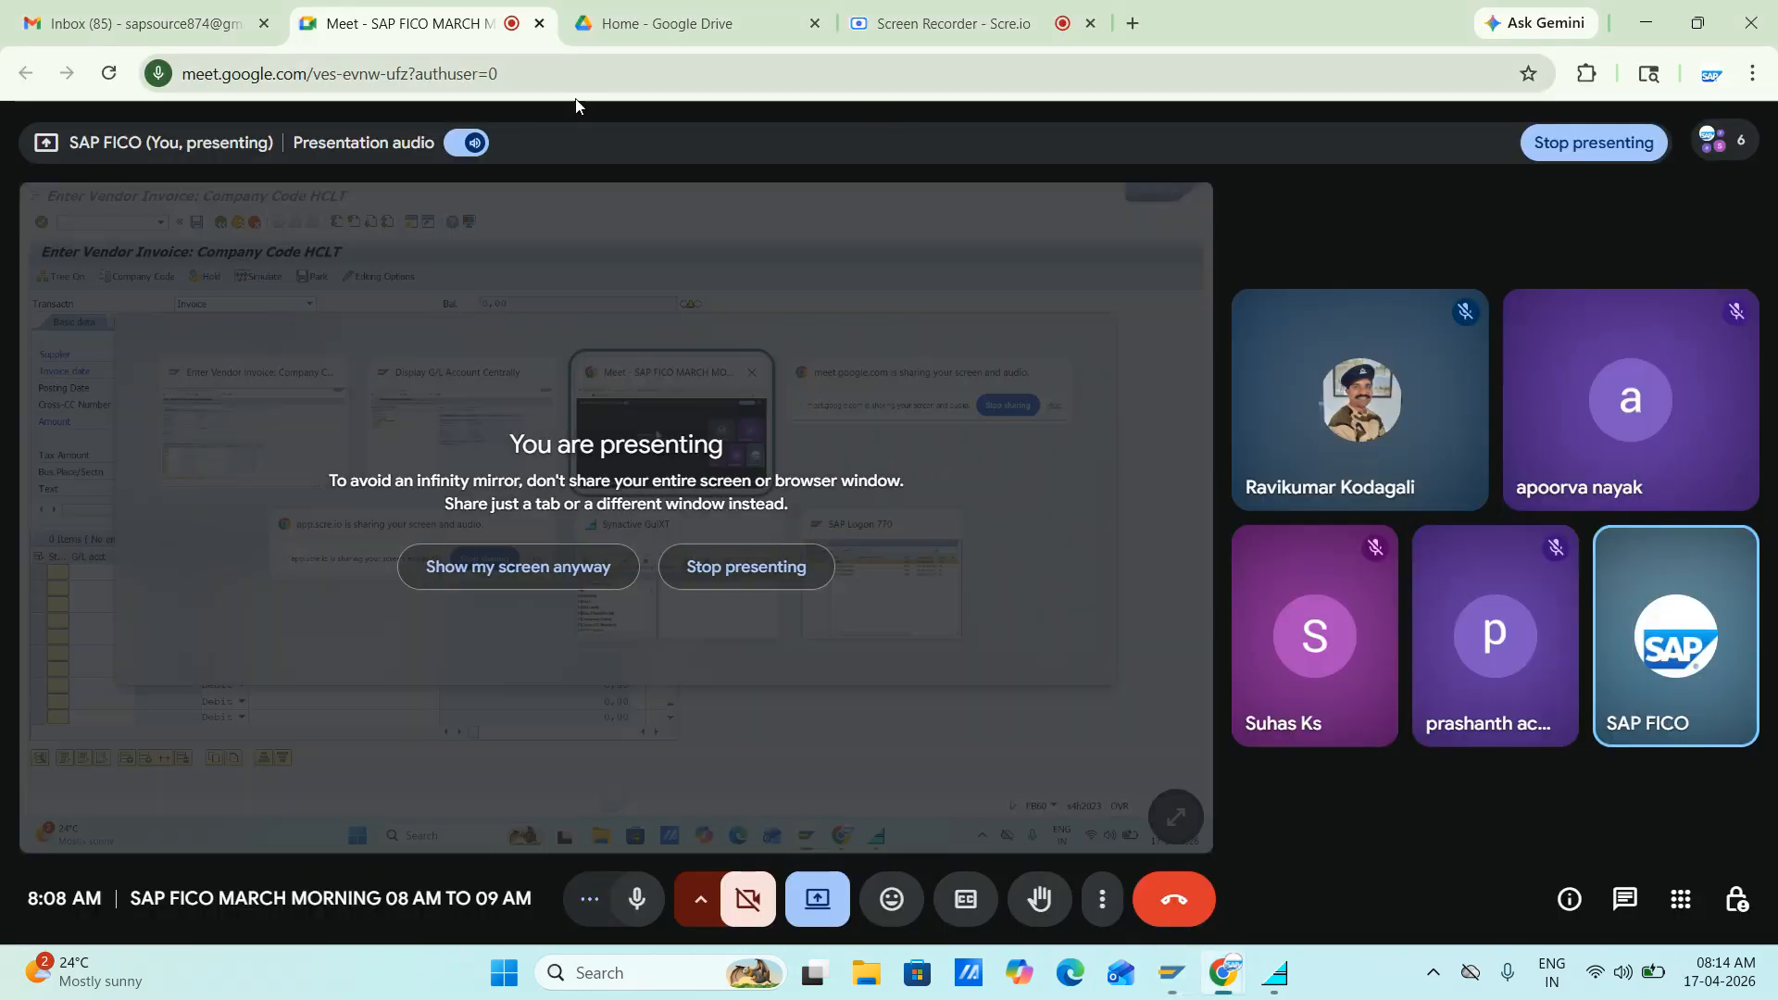
pyautogui.click(732, 24)
pyautogui.click(190, 332)
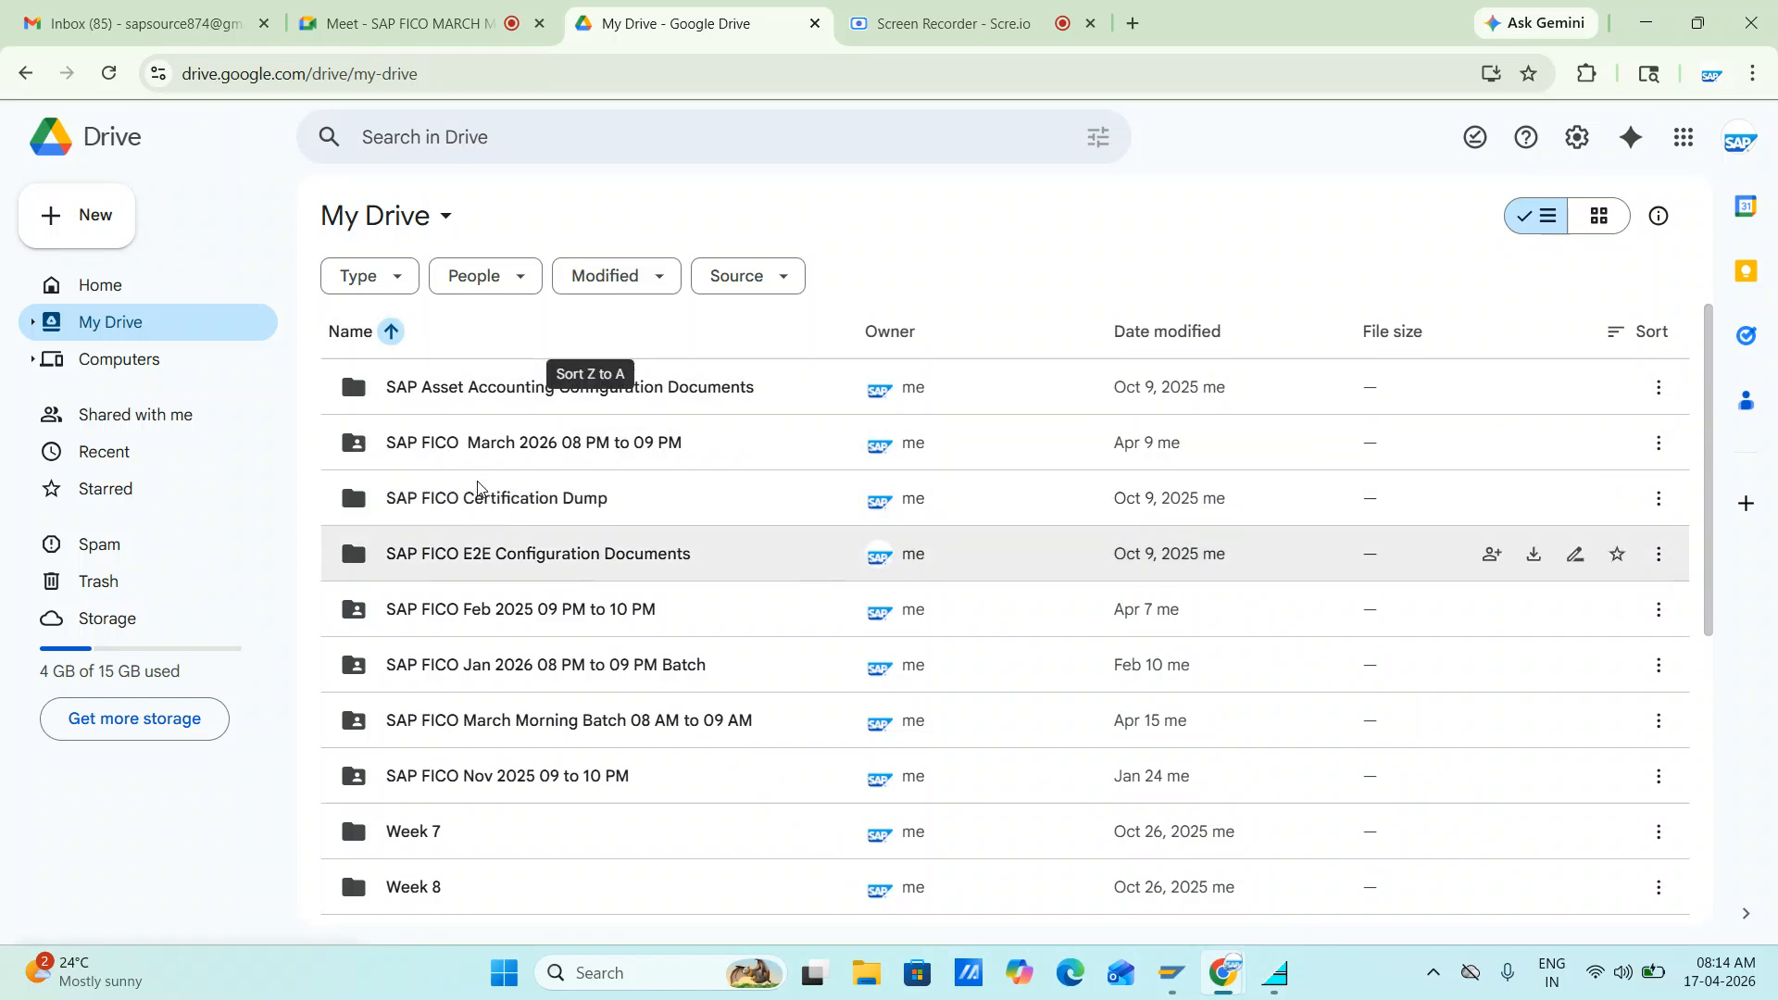
pyautogui.doubleClick(532, 722)
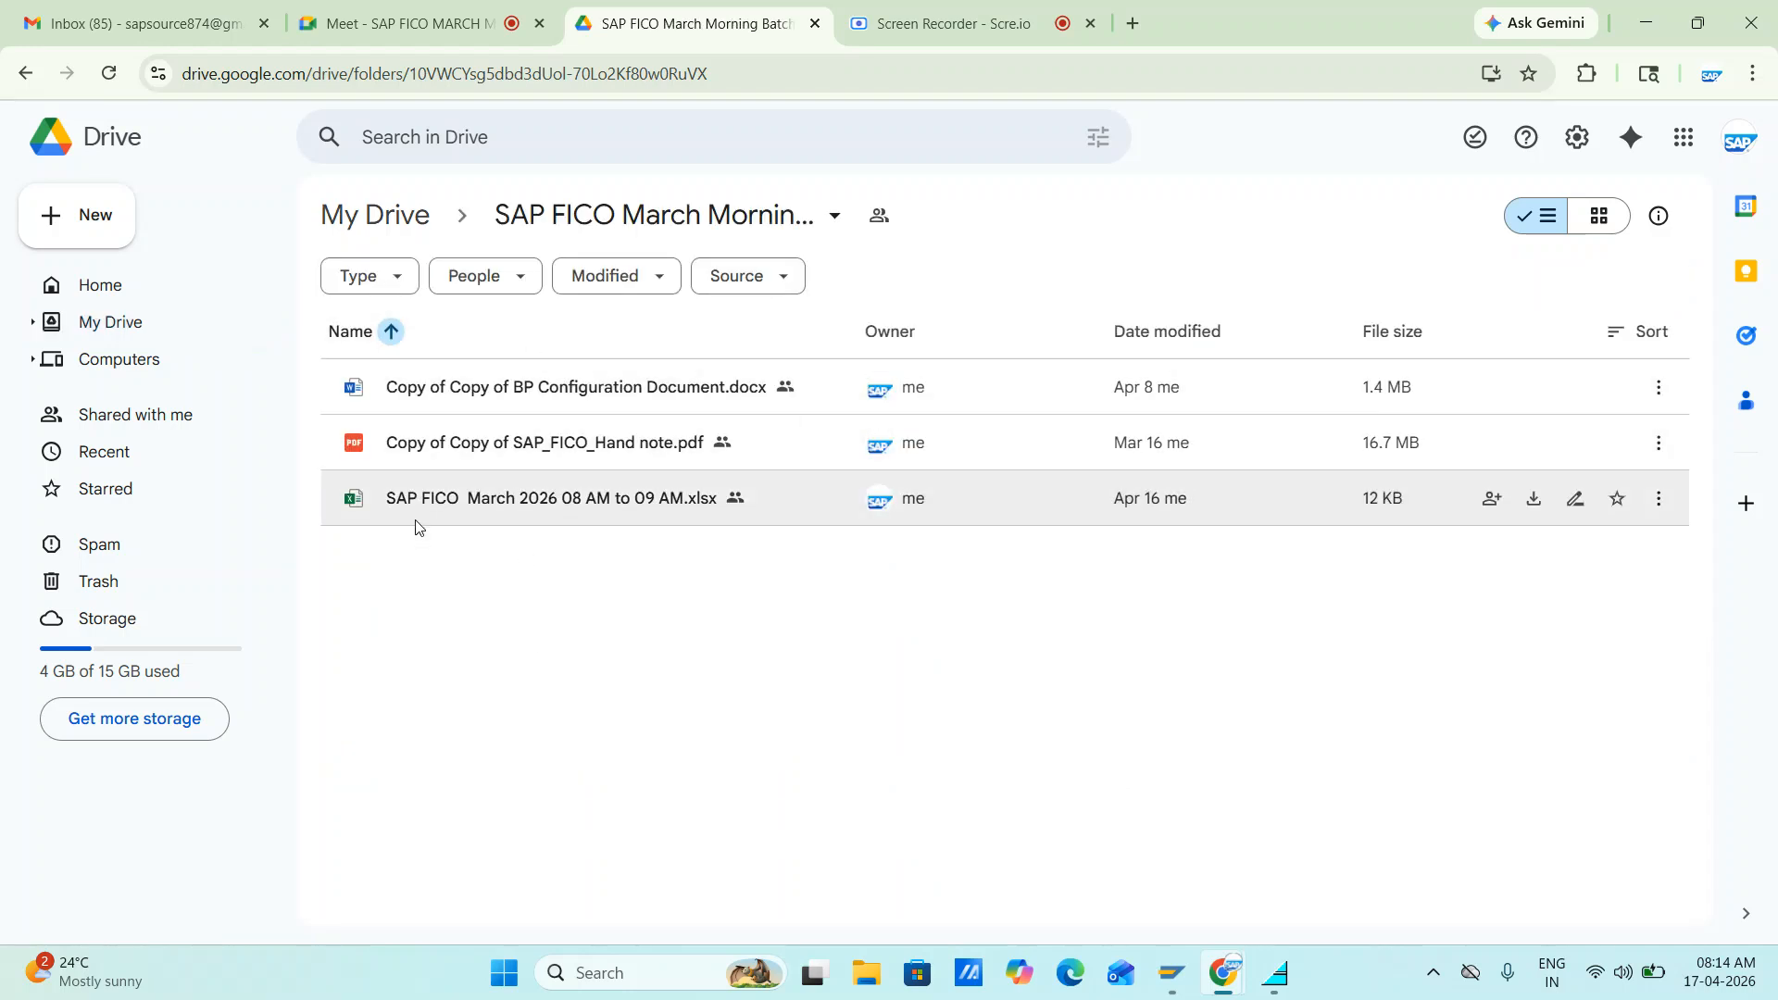
pyautogui.doubleClick(511, 498)
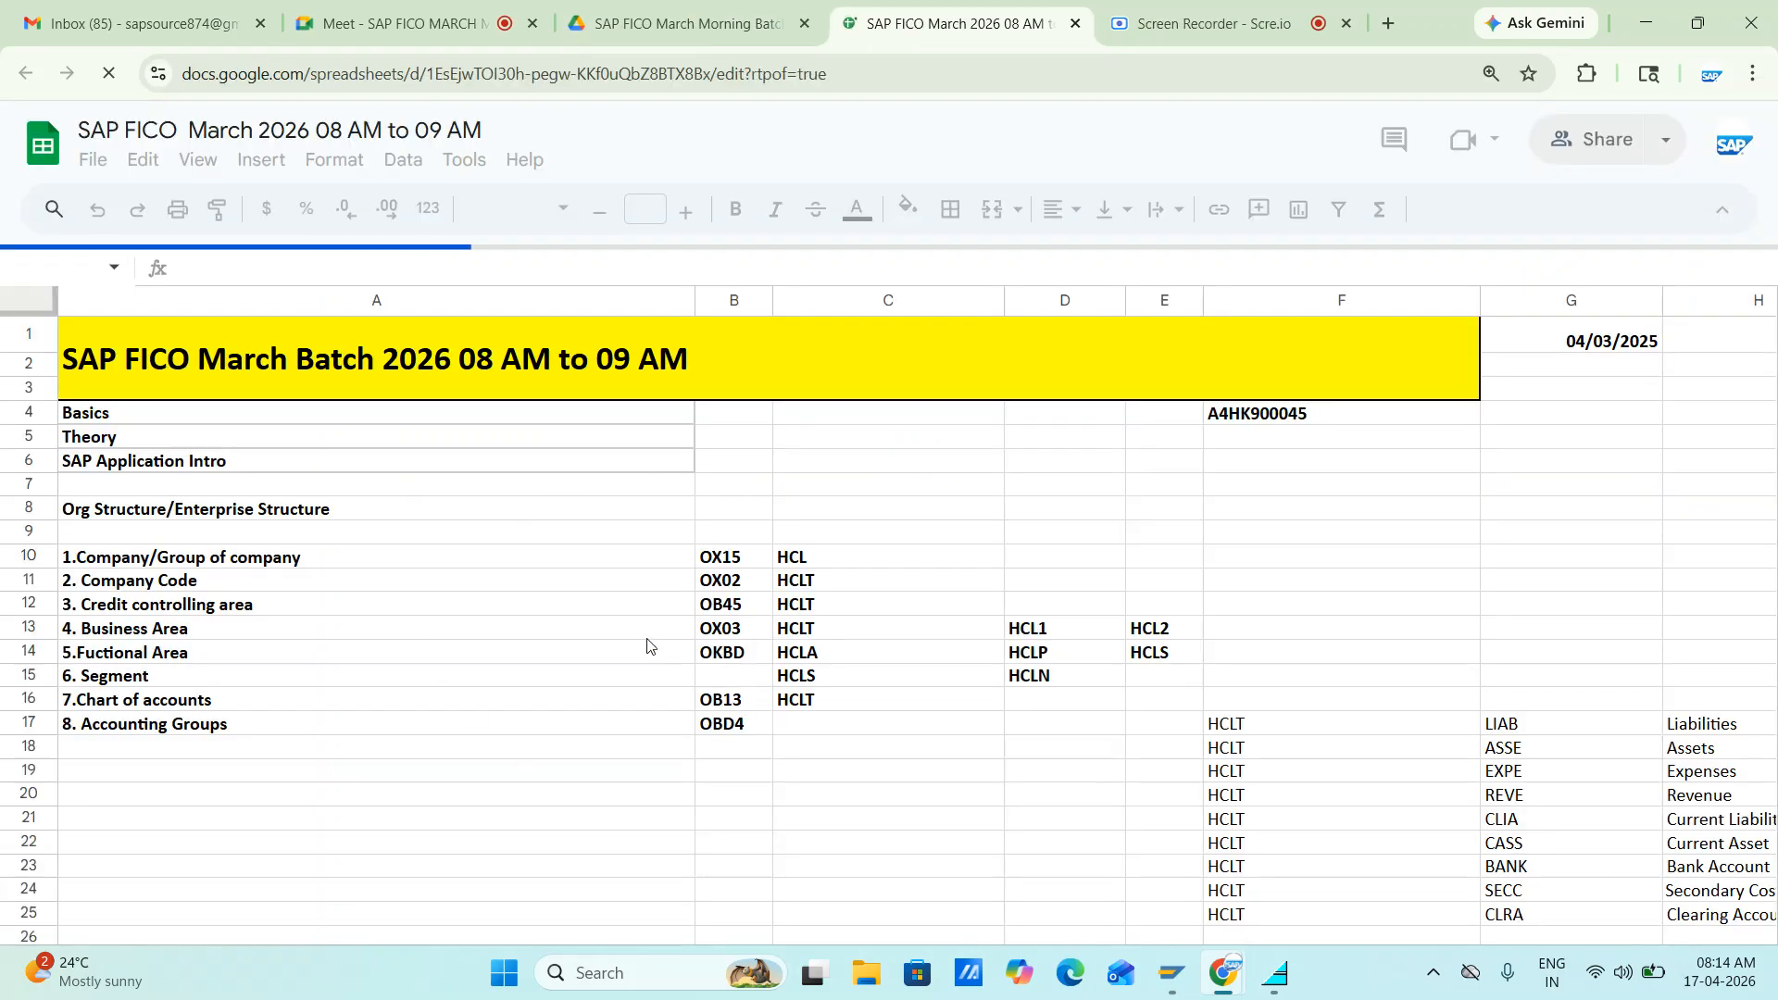
pyautogui.scroll(-8, 648, 647)
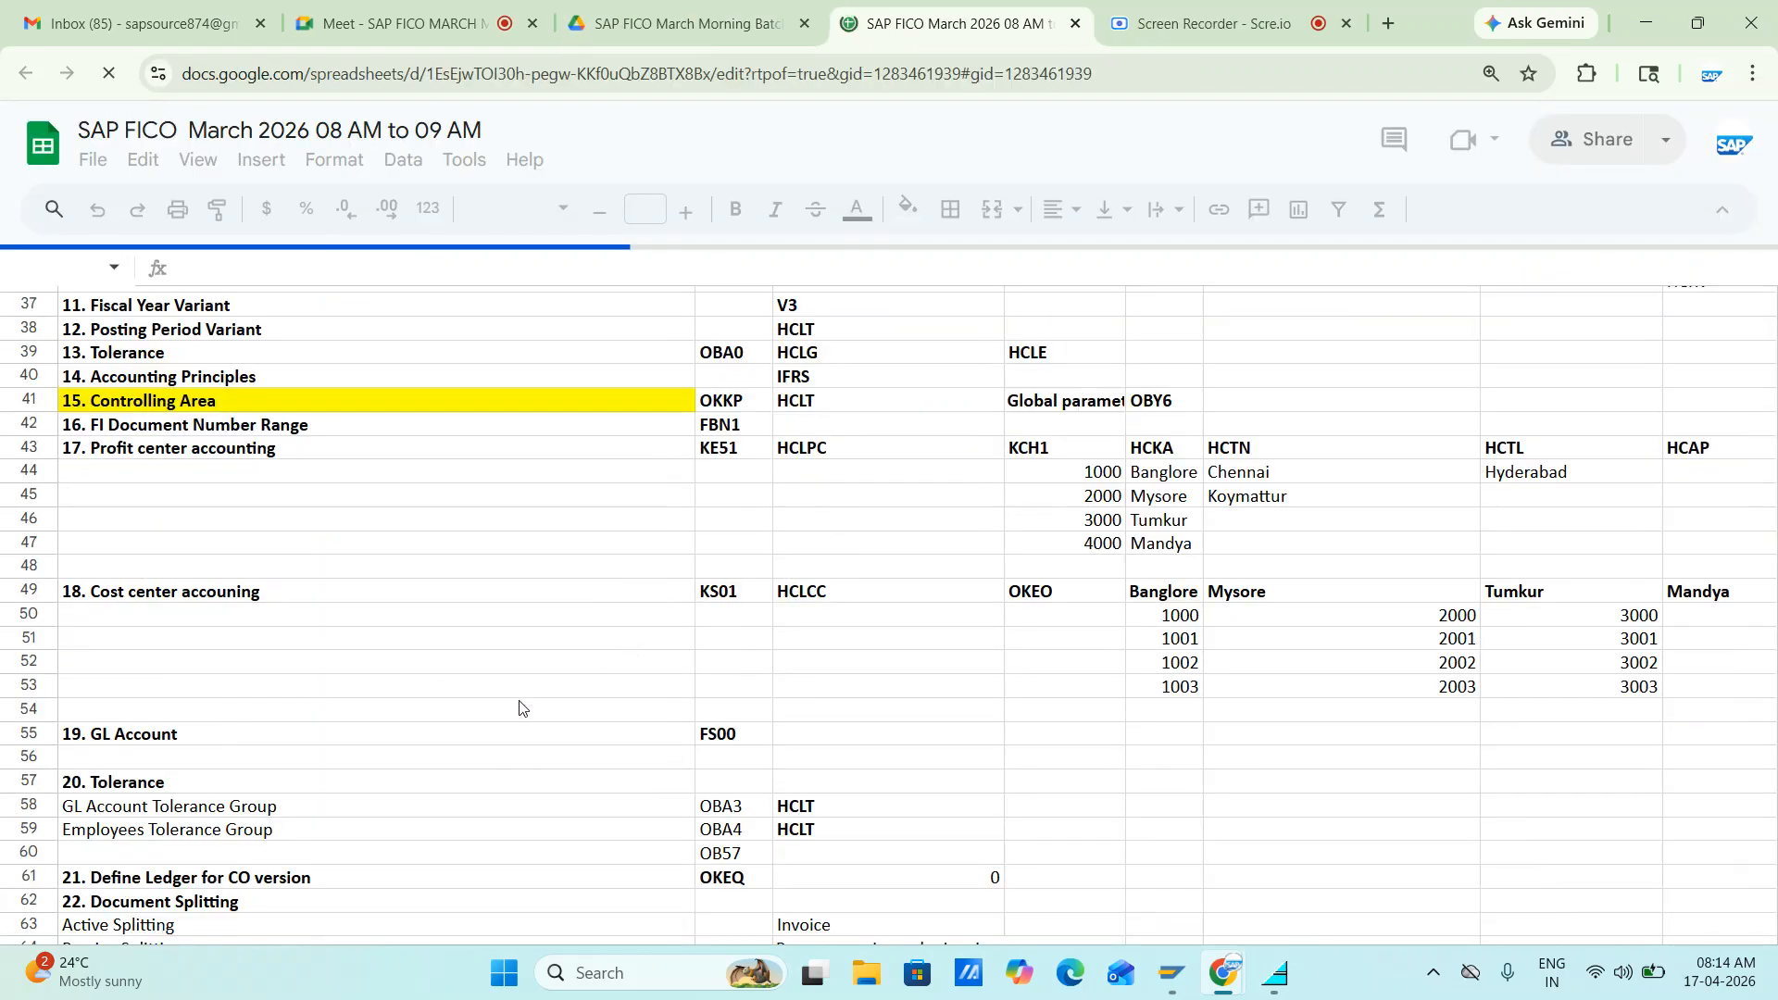
pyautogui.scroll(-7, 620, 655)
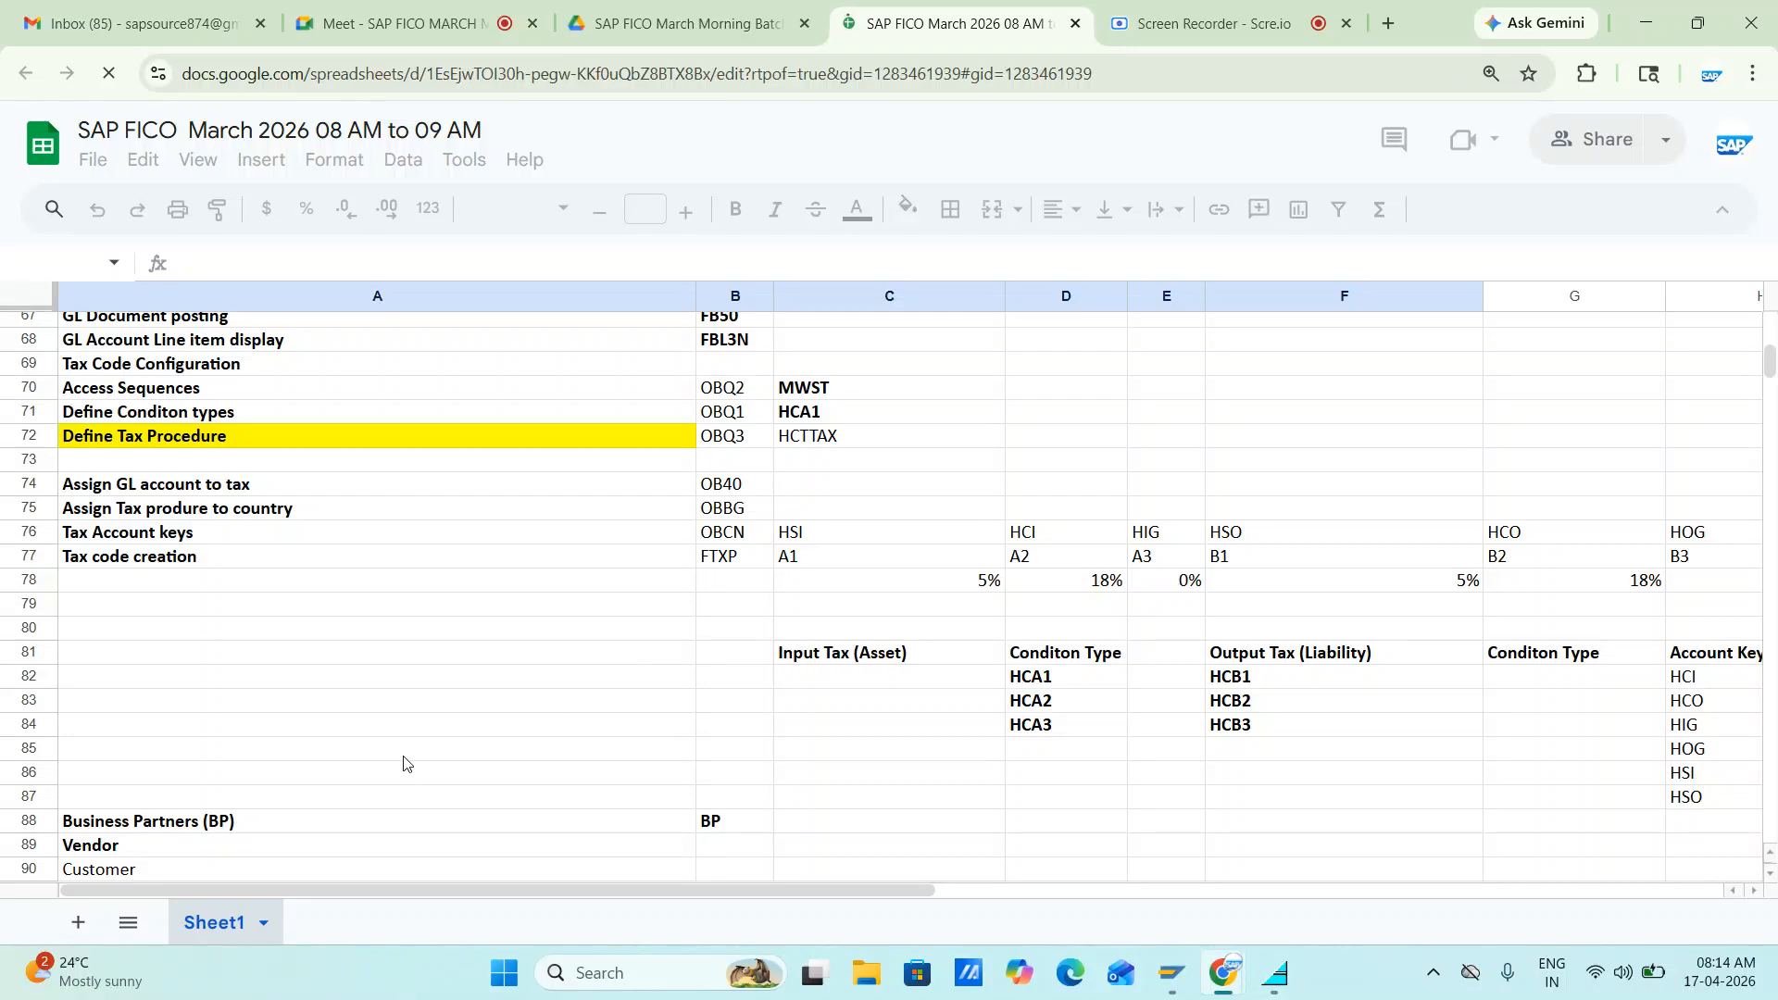
# - Delete the stray entry in cell A104 below the vendor transactions and return to the Business Partners section
pyautogui.scroll(-7, 412, 759)
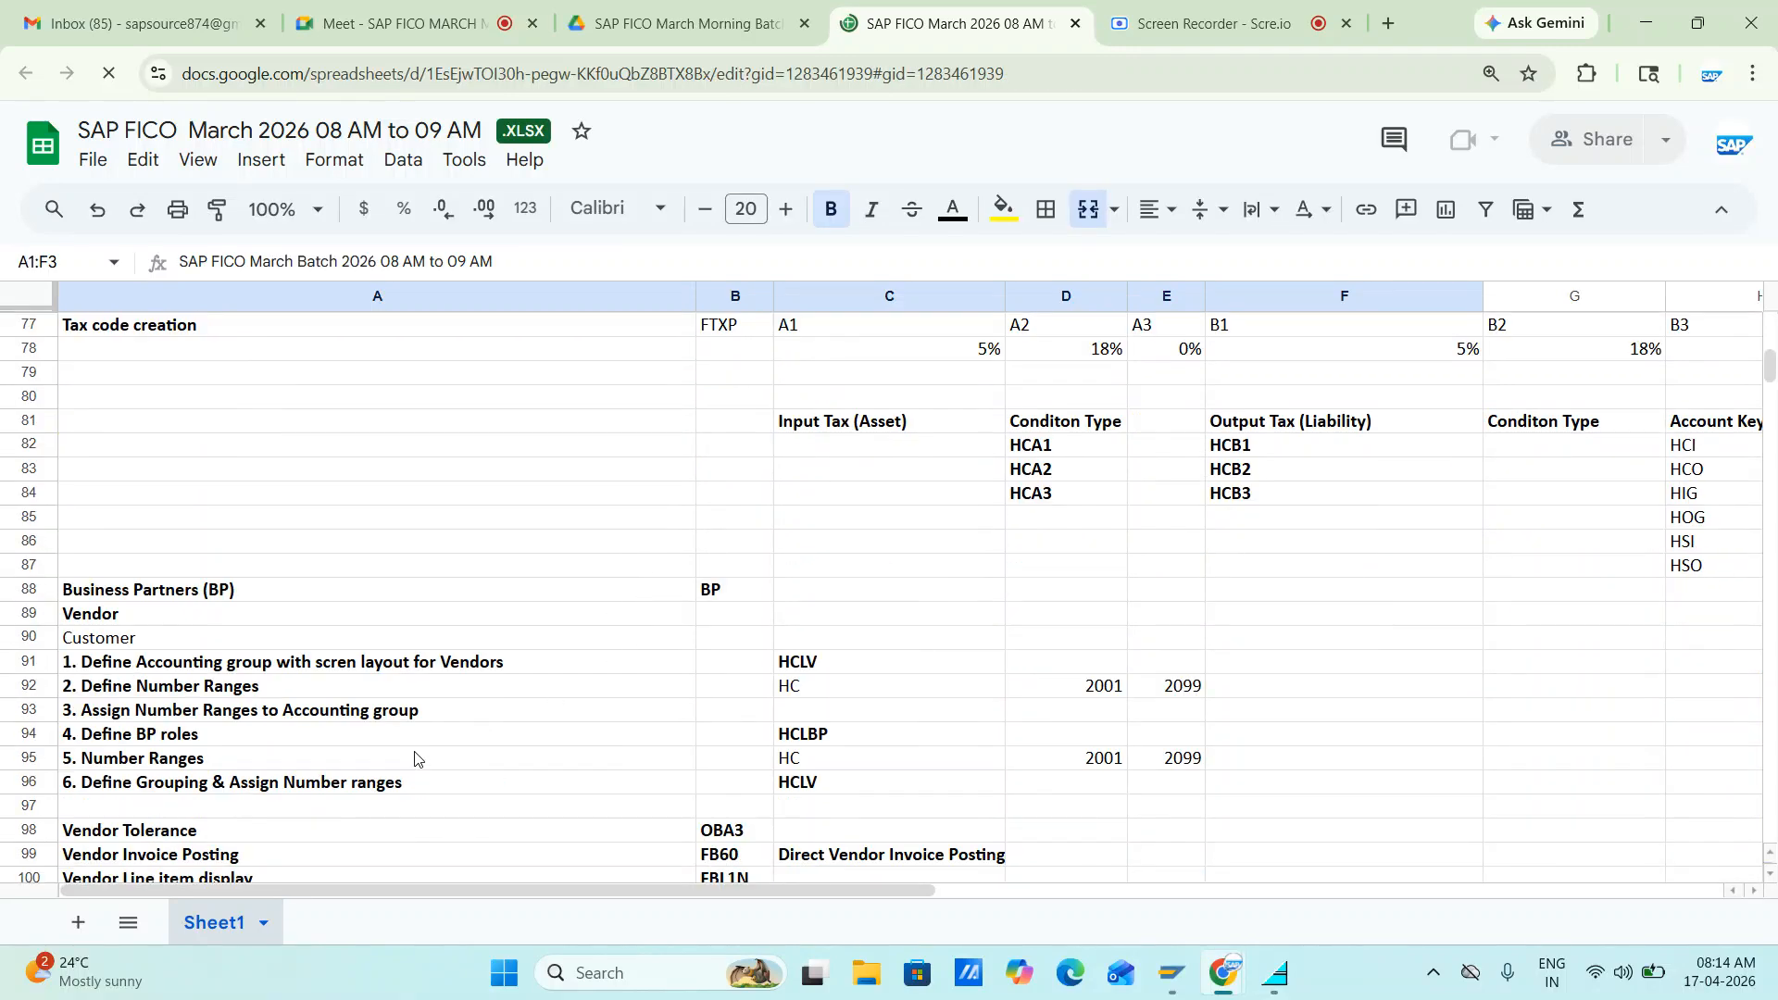
pyautogui.click(100, 512)
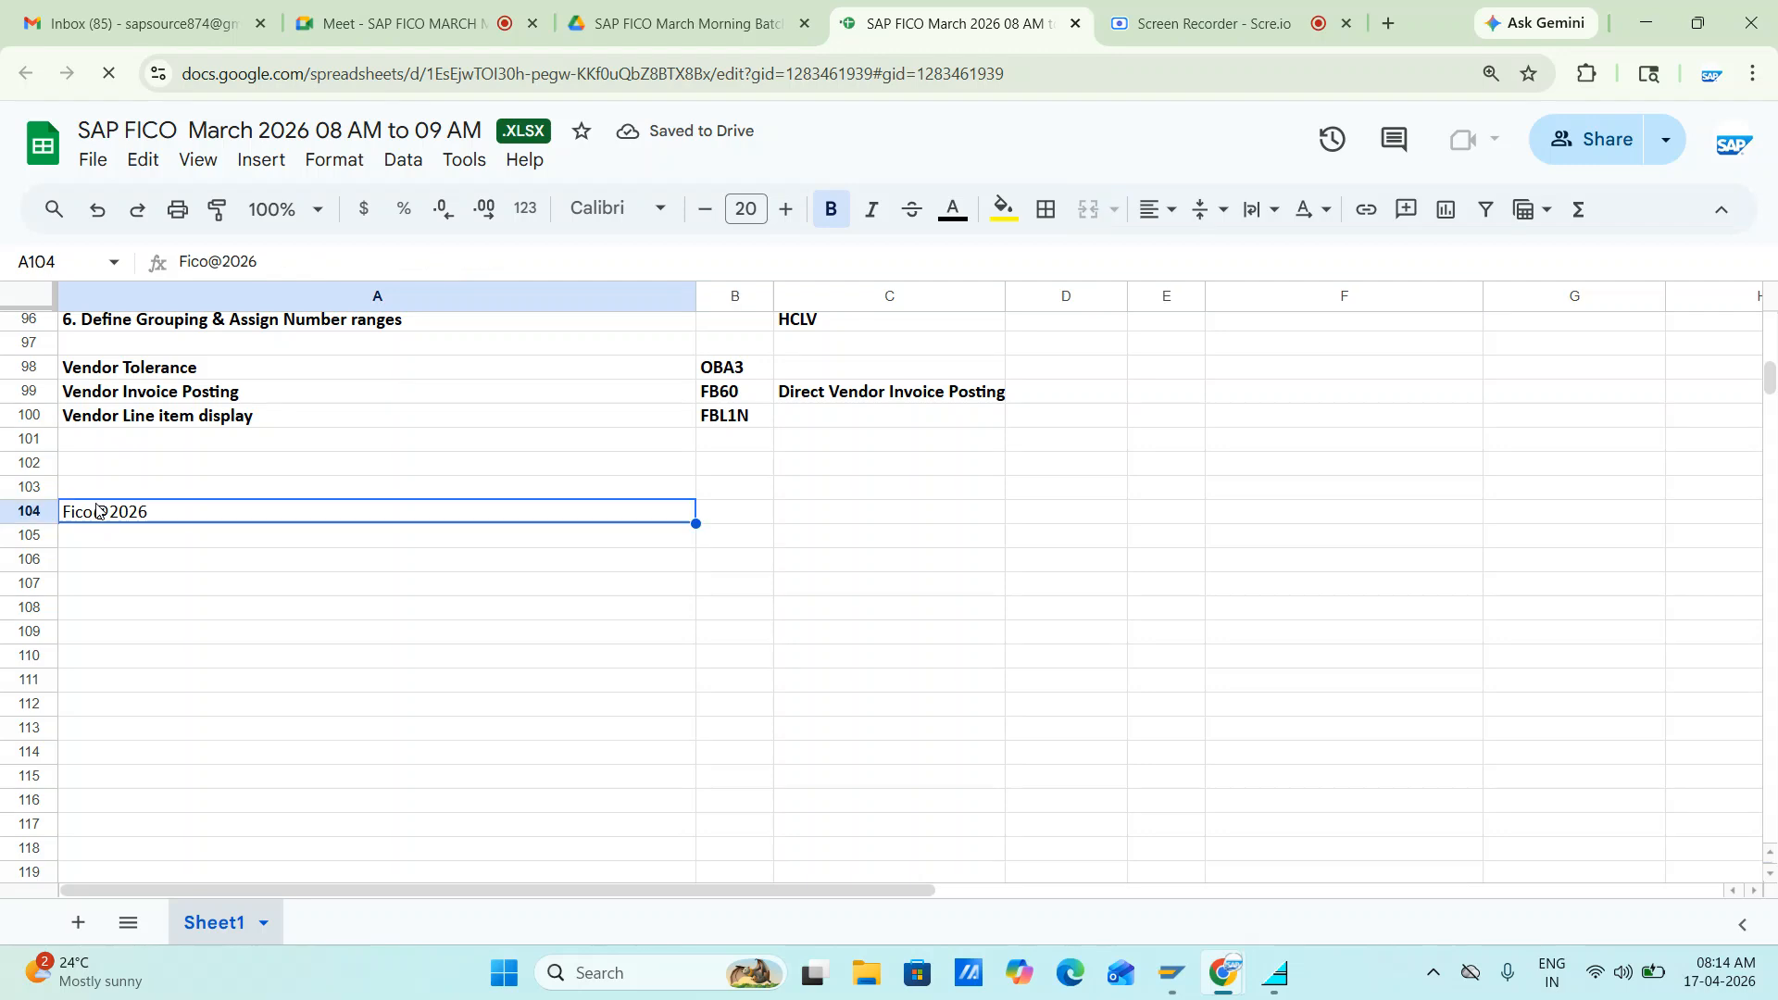
pyautogui.press('Delete')
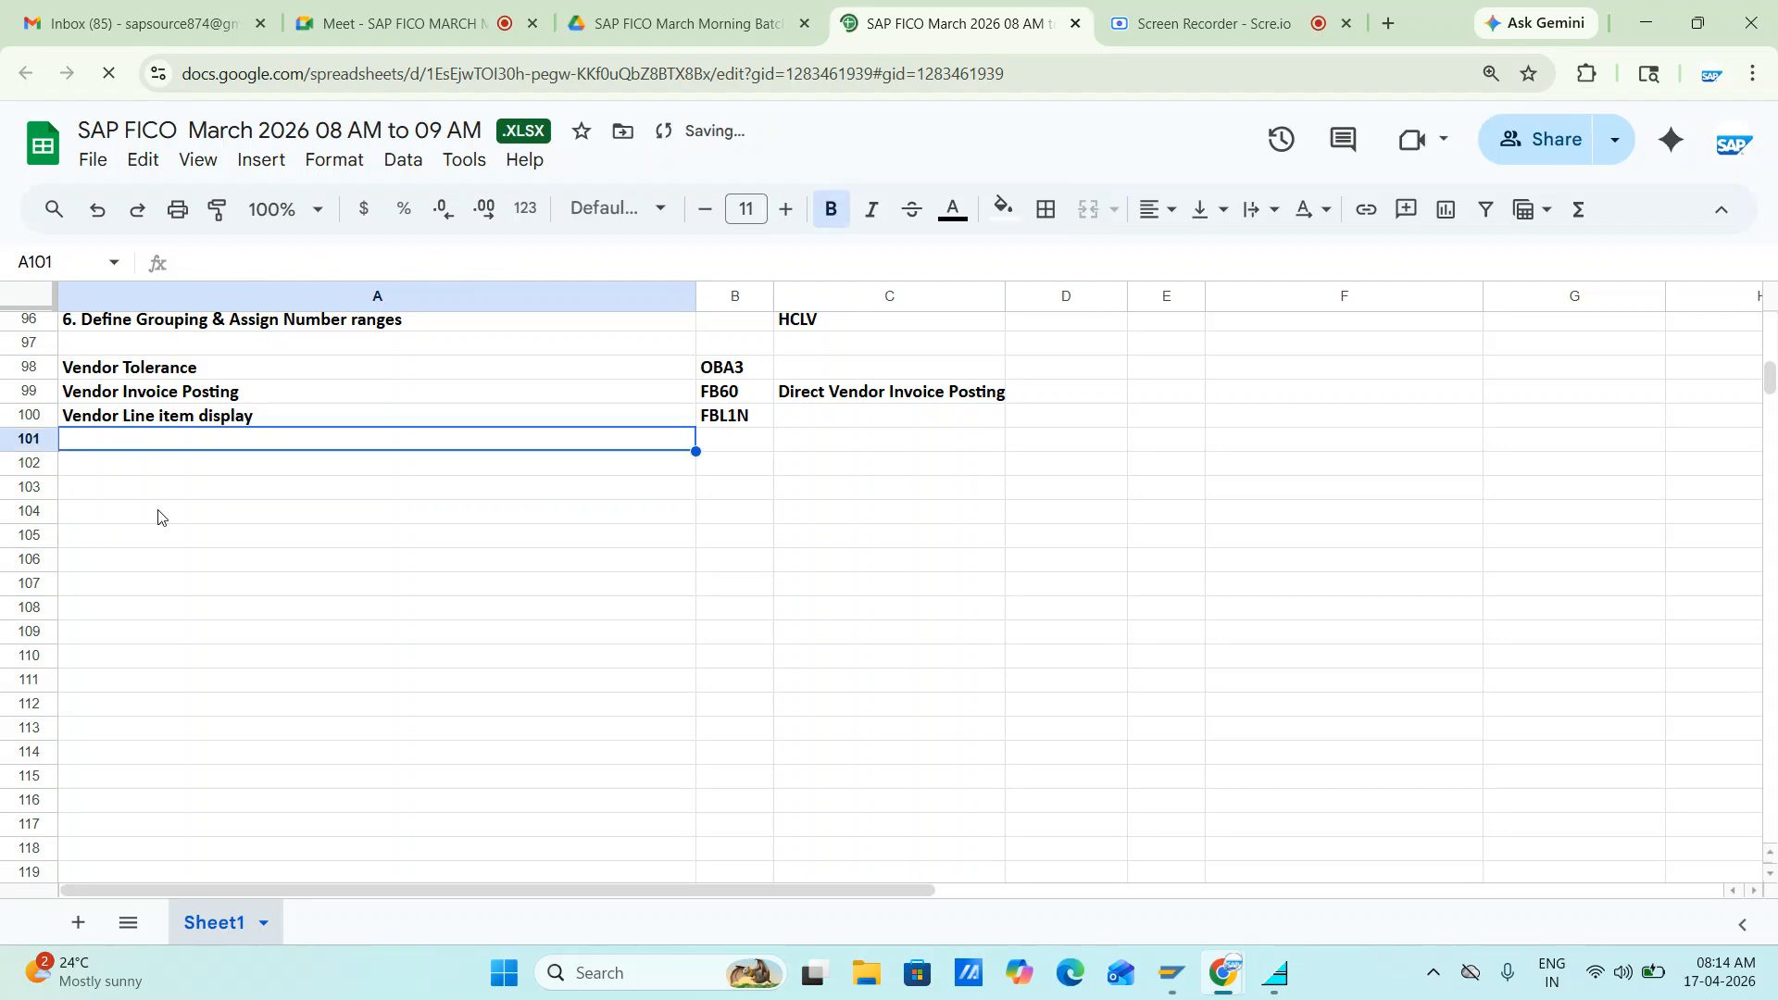
pyautogui.click(127, 443)
pyautogui.scroll(3, 230, 562)
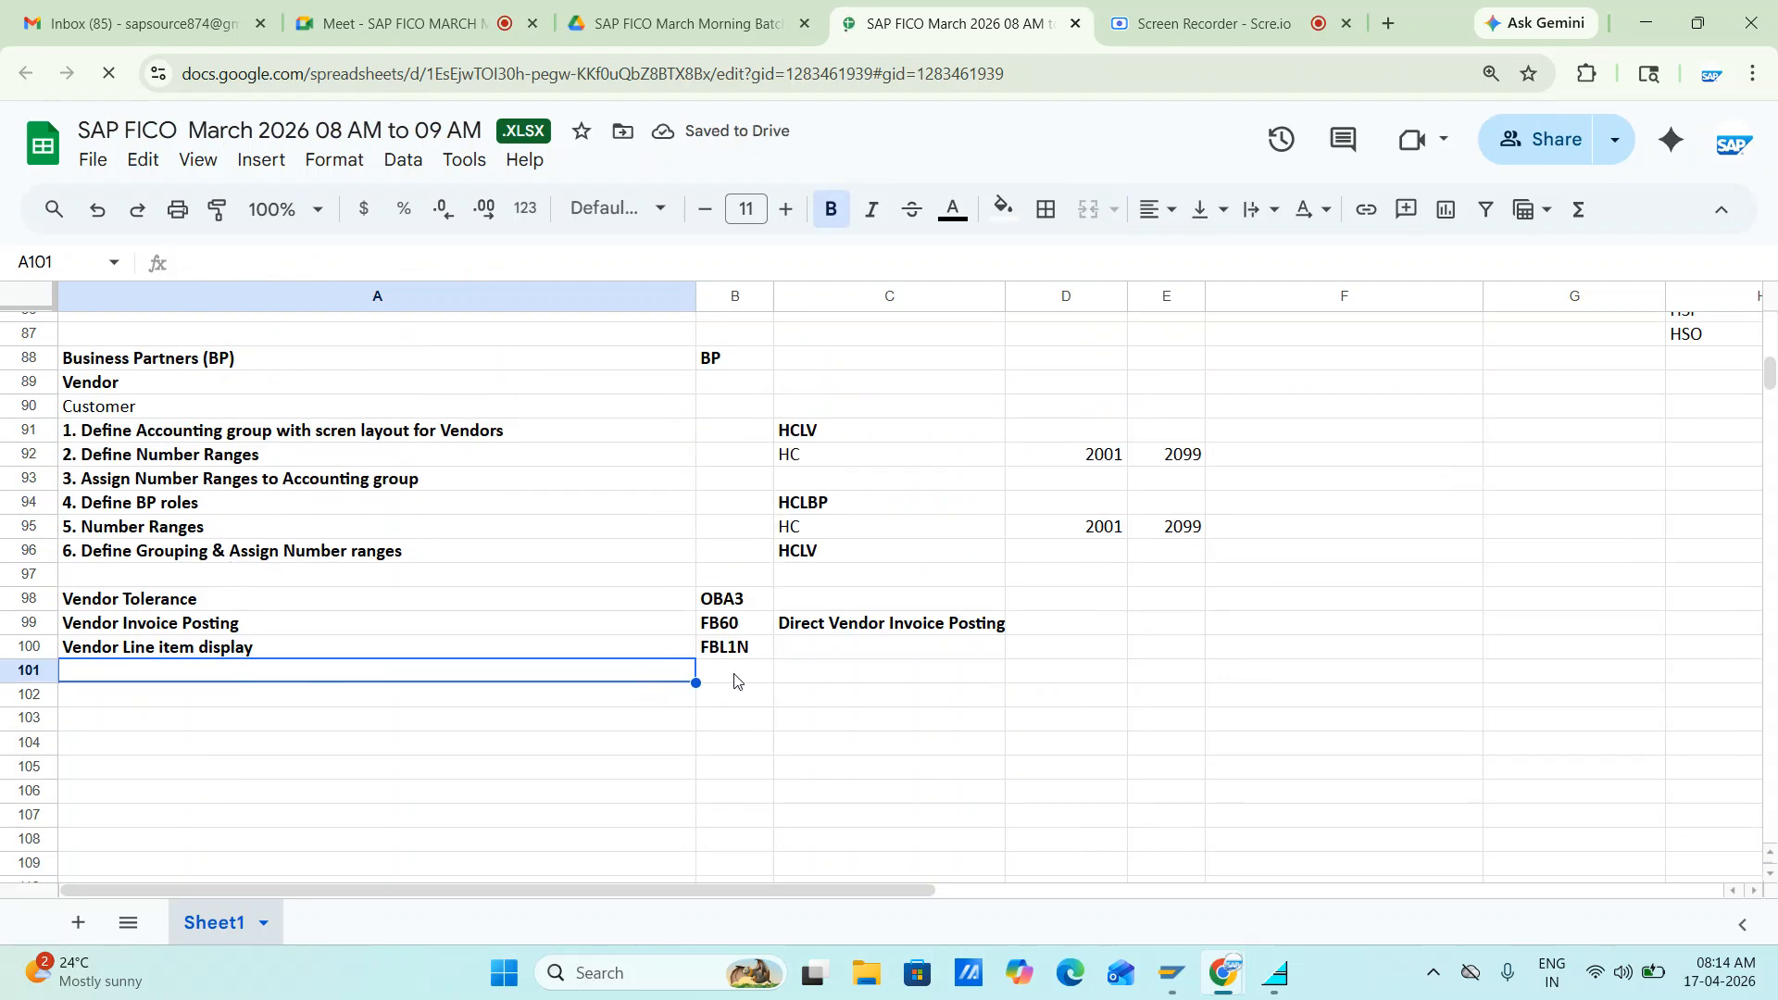
# - Switch back to SAP vendor invoice entry and pick Fedex Logistics from the supplier search by country and company code HCLT
pyautogui.hotkey('alt', 'Tab')
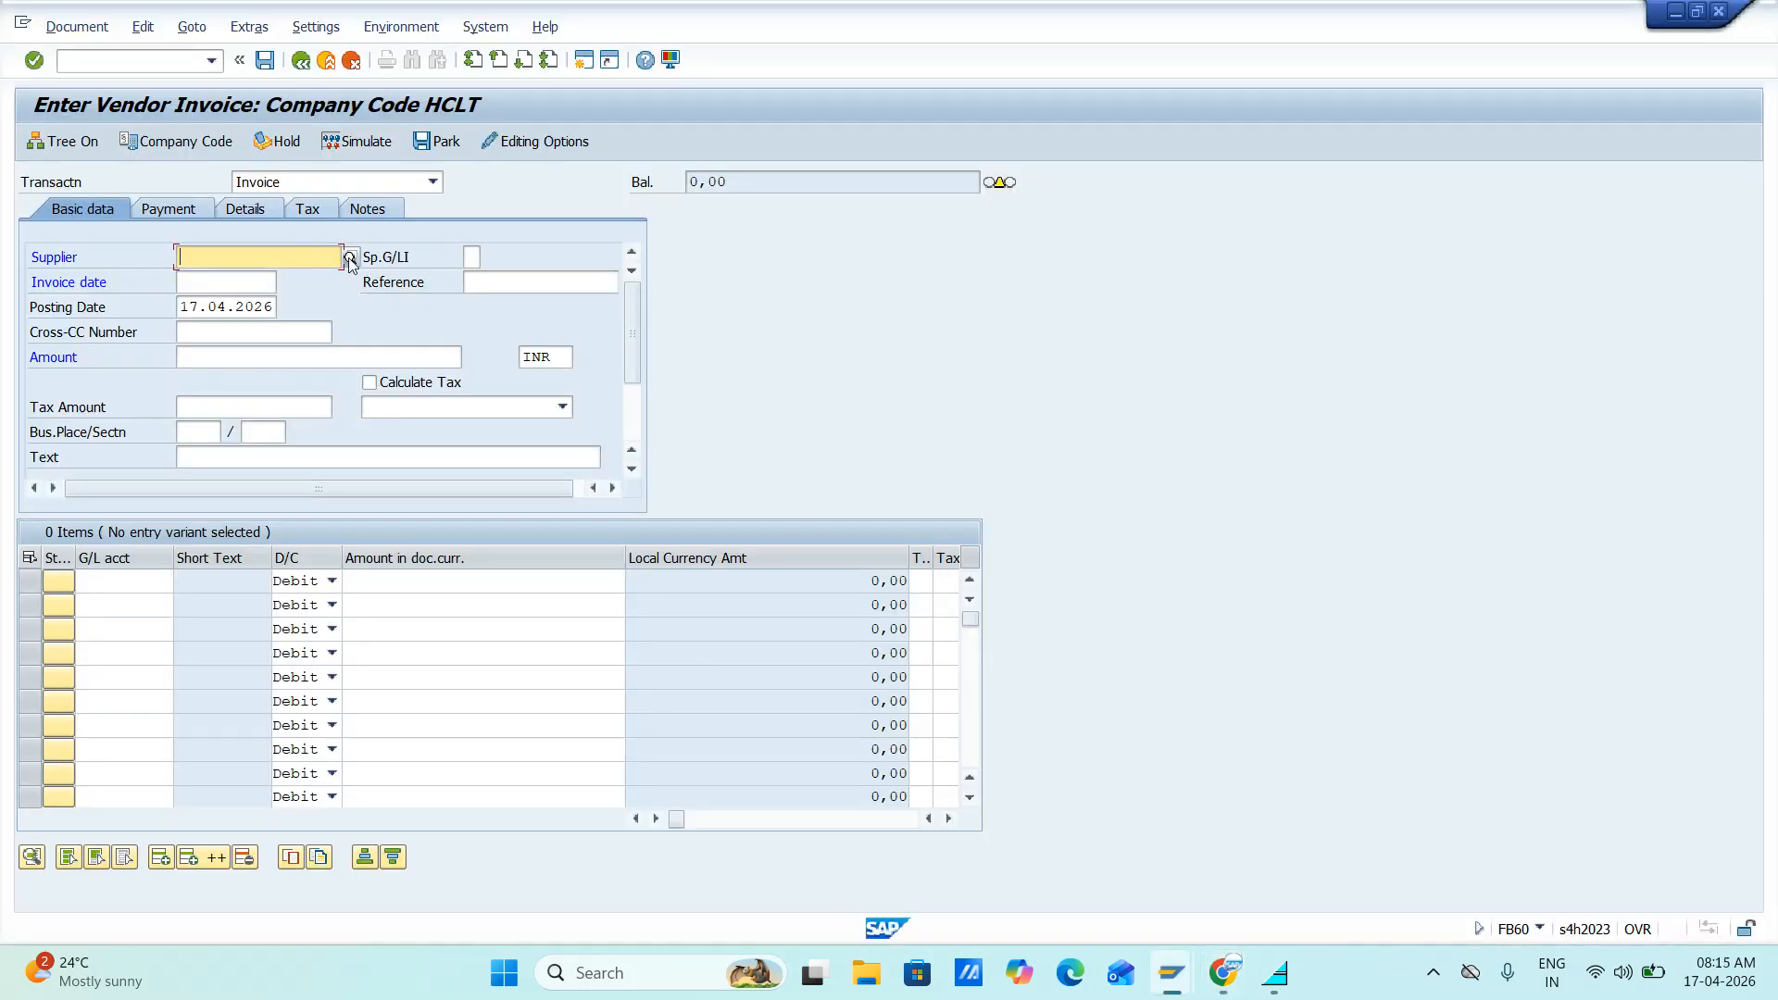
pyautogui.hotkey('alt', 'Tab')
pyautogui.hotkey('alt', 'Tab')
pyautogui.hotkey('alt', 'shift', 'Tab')
pyautogui.click(326, 278)
pyautogui.click(351, 258)
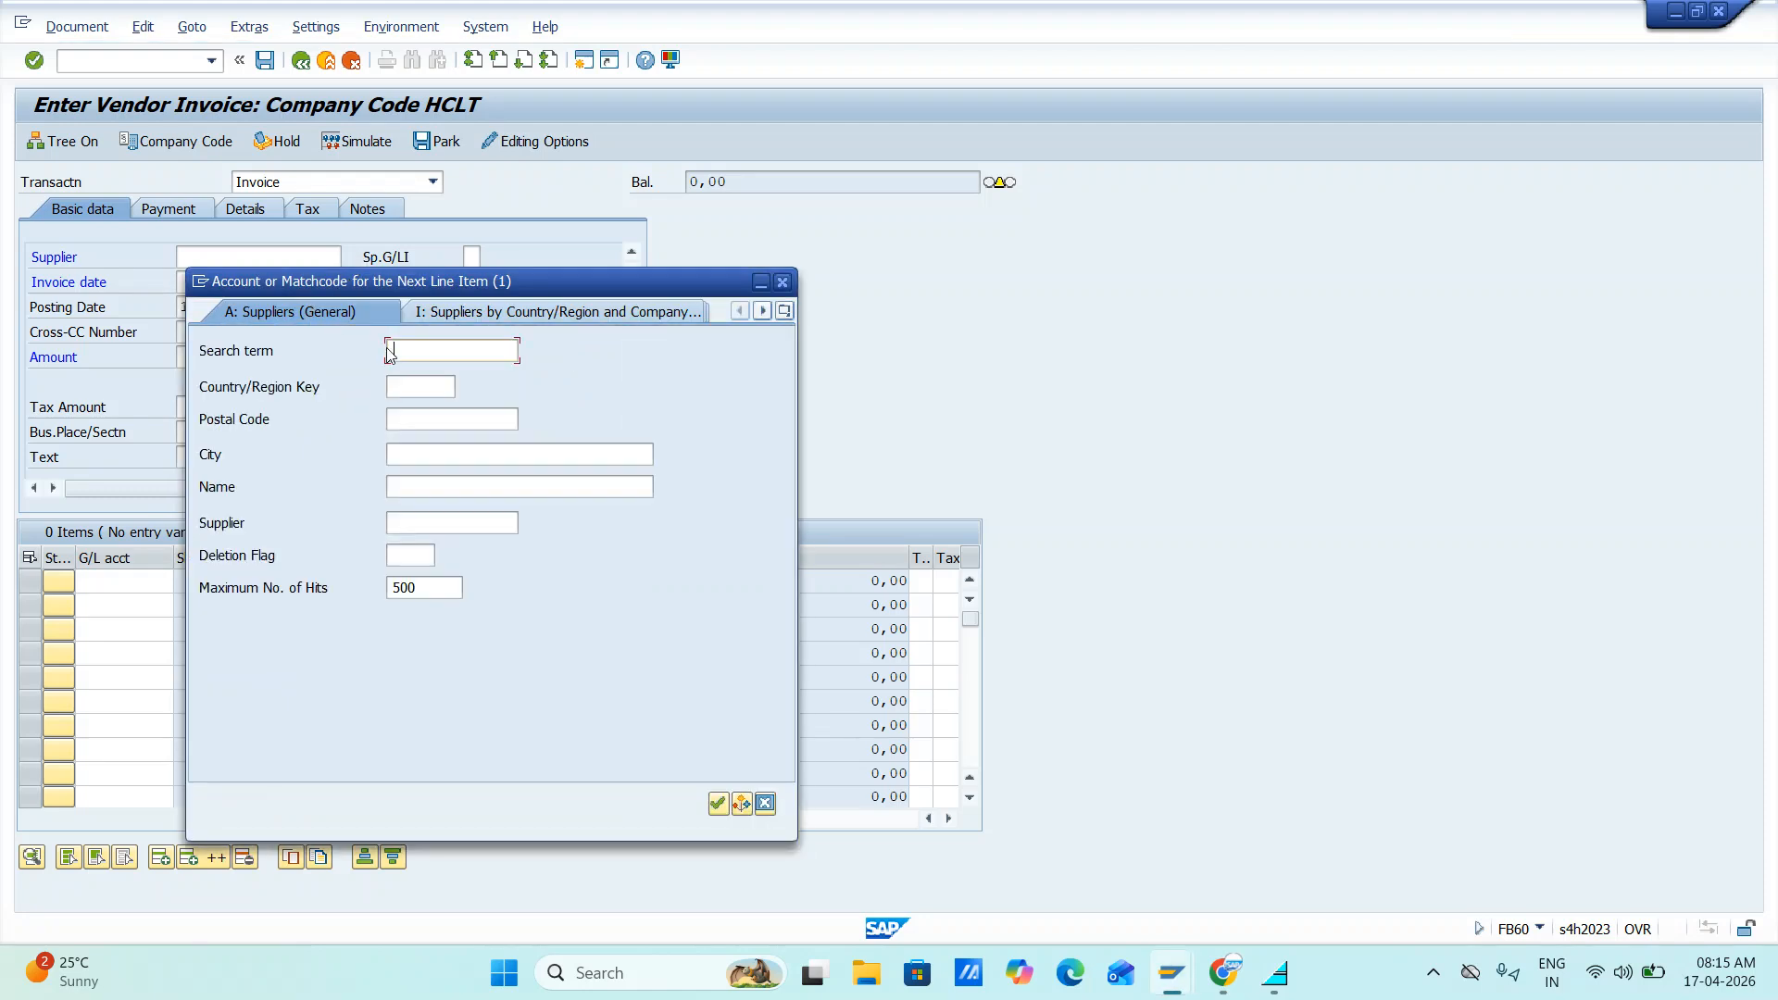
pyautogui.click(631, 311)
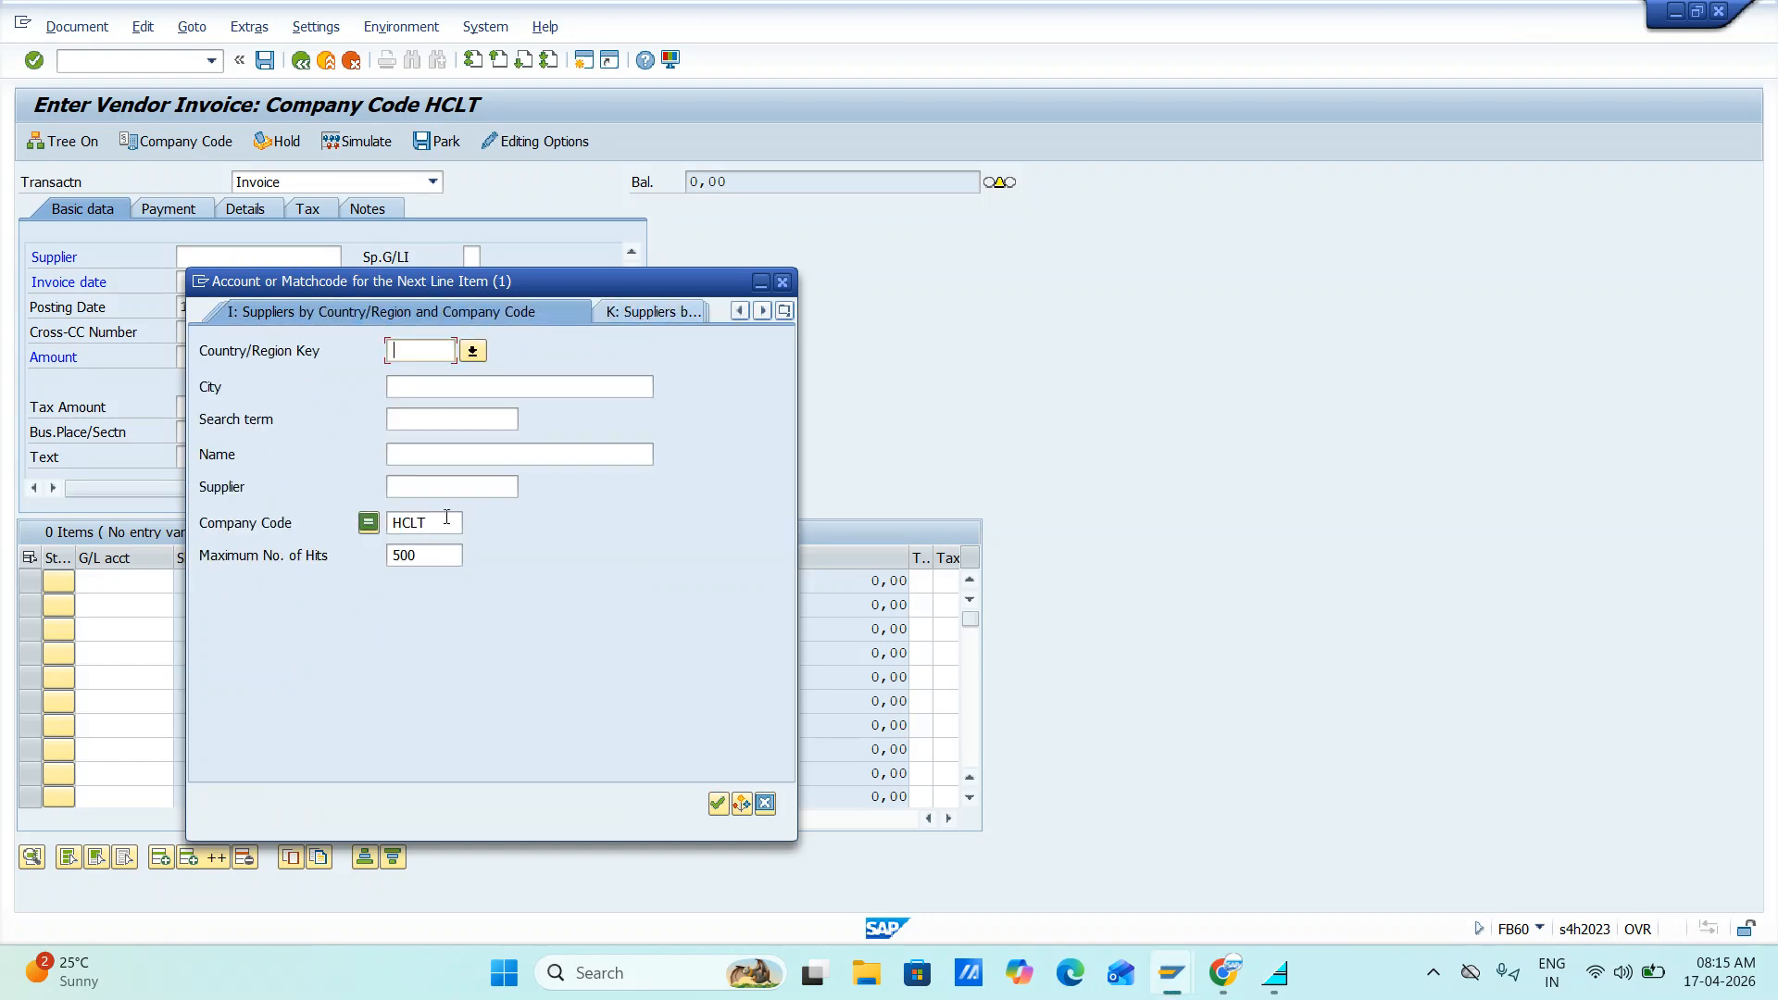
pyautogui.click(718, 803)
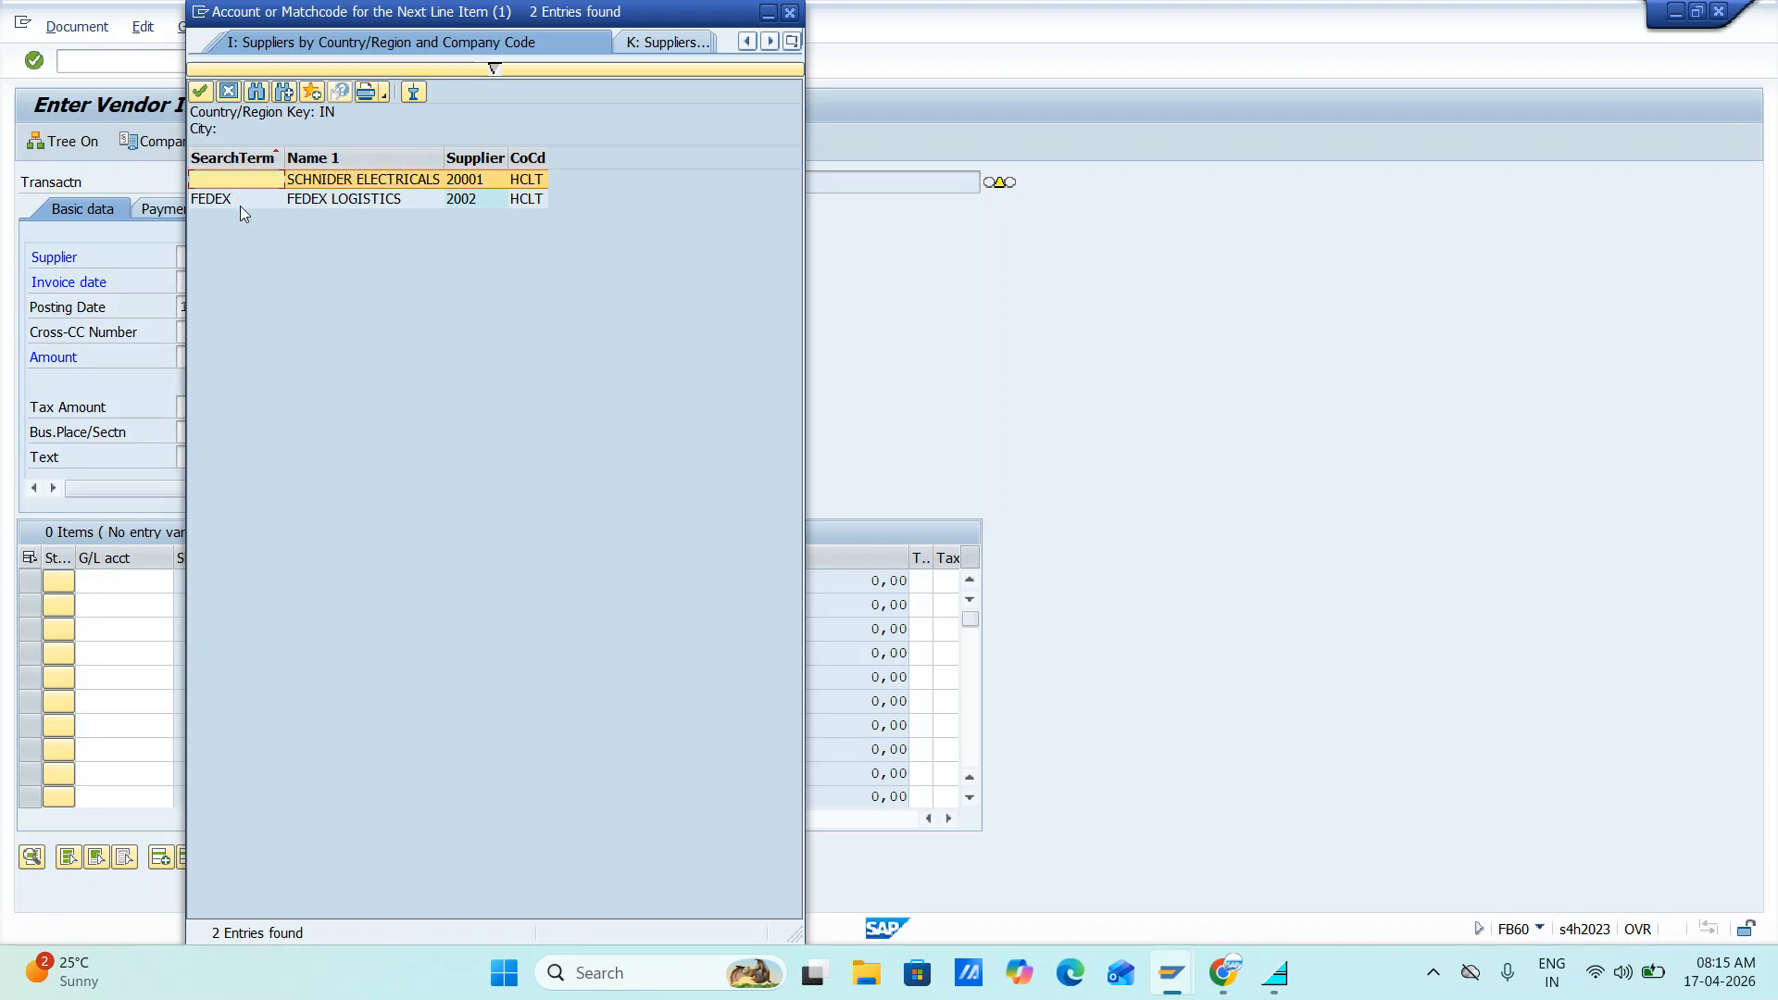
pyautogui.doubleClick(241, 198)
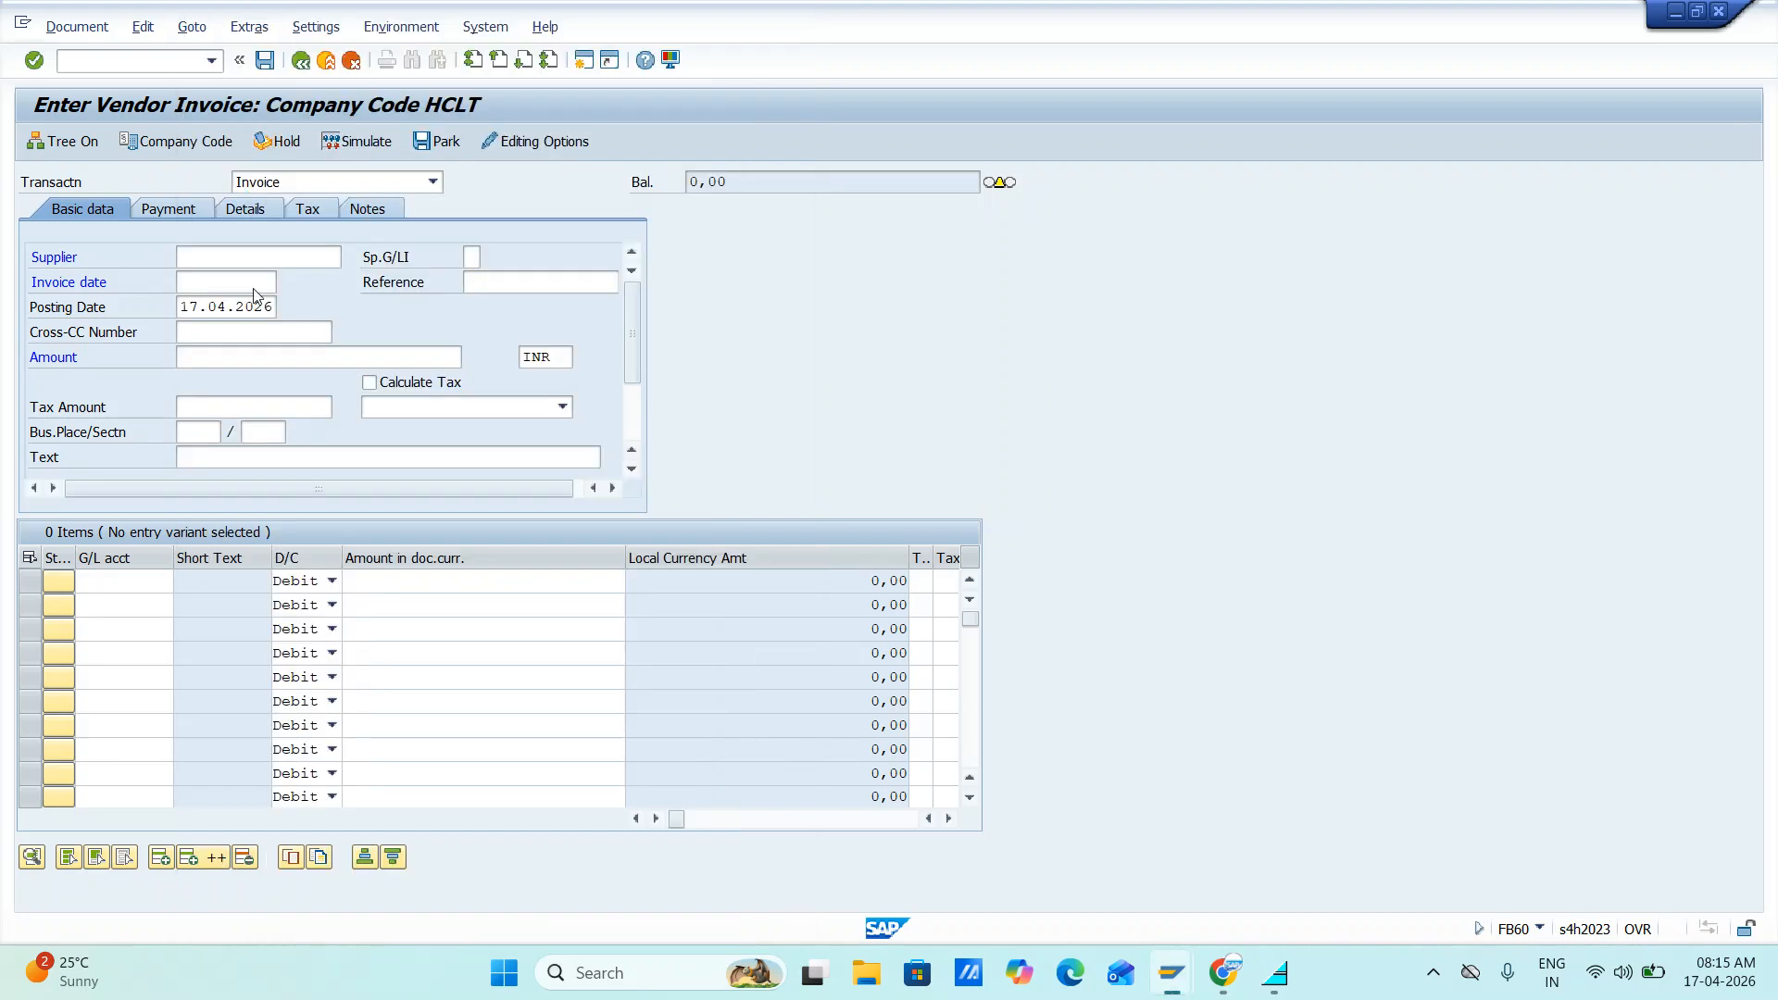
# - Copy the posting date 17.04.2026 into the invoice date
pyautogui.click(230, 283)
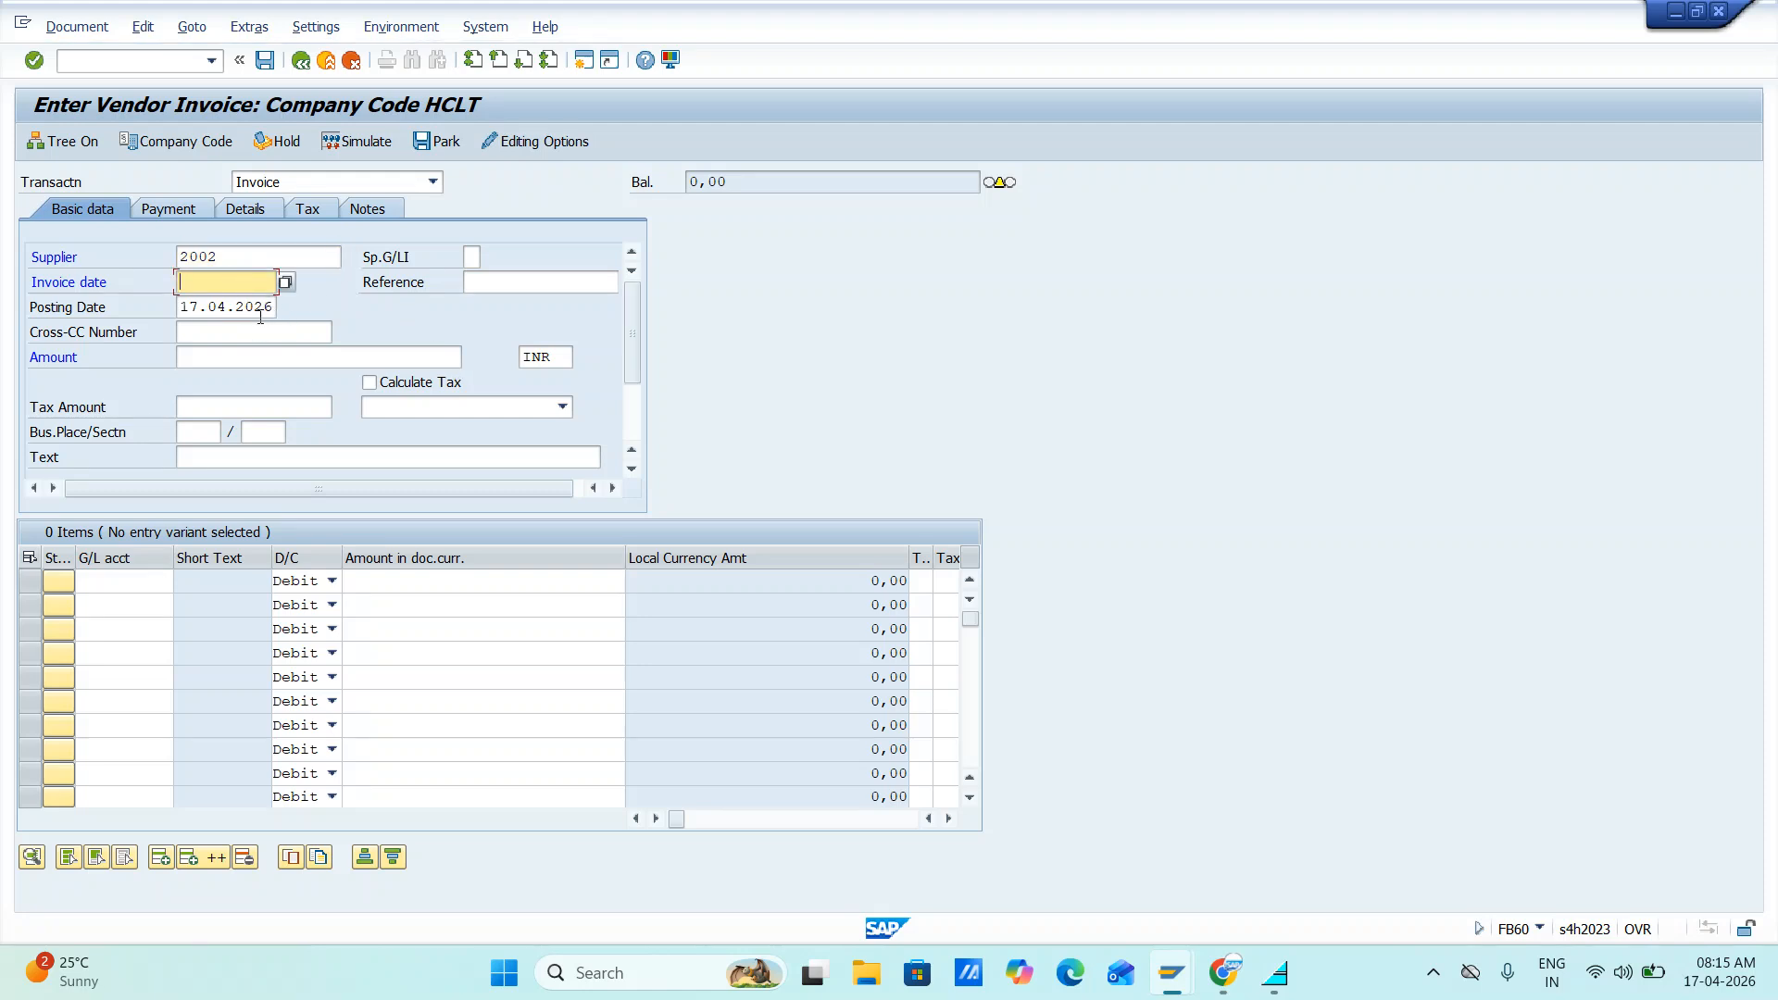
pyautogui.press('Tab')
pyautogui.press('Tab')
pyautogui.hotkey('ctrl', 'a')
pyautogui.hotkey('ctrl', 'c')
pyautogui.click(260, 285)
pyautogui.hotkey('ctrl', 'v')
# - Set the invoice amount to 10000 INR and the header text to Vendor Invoice
pyautogui.click(246, 361)
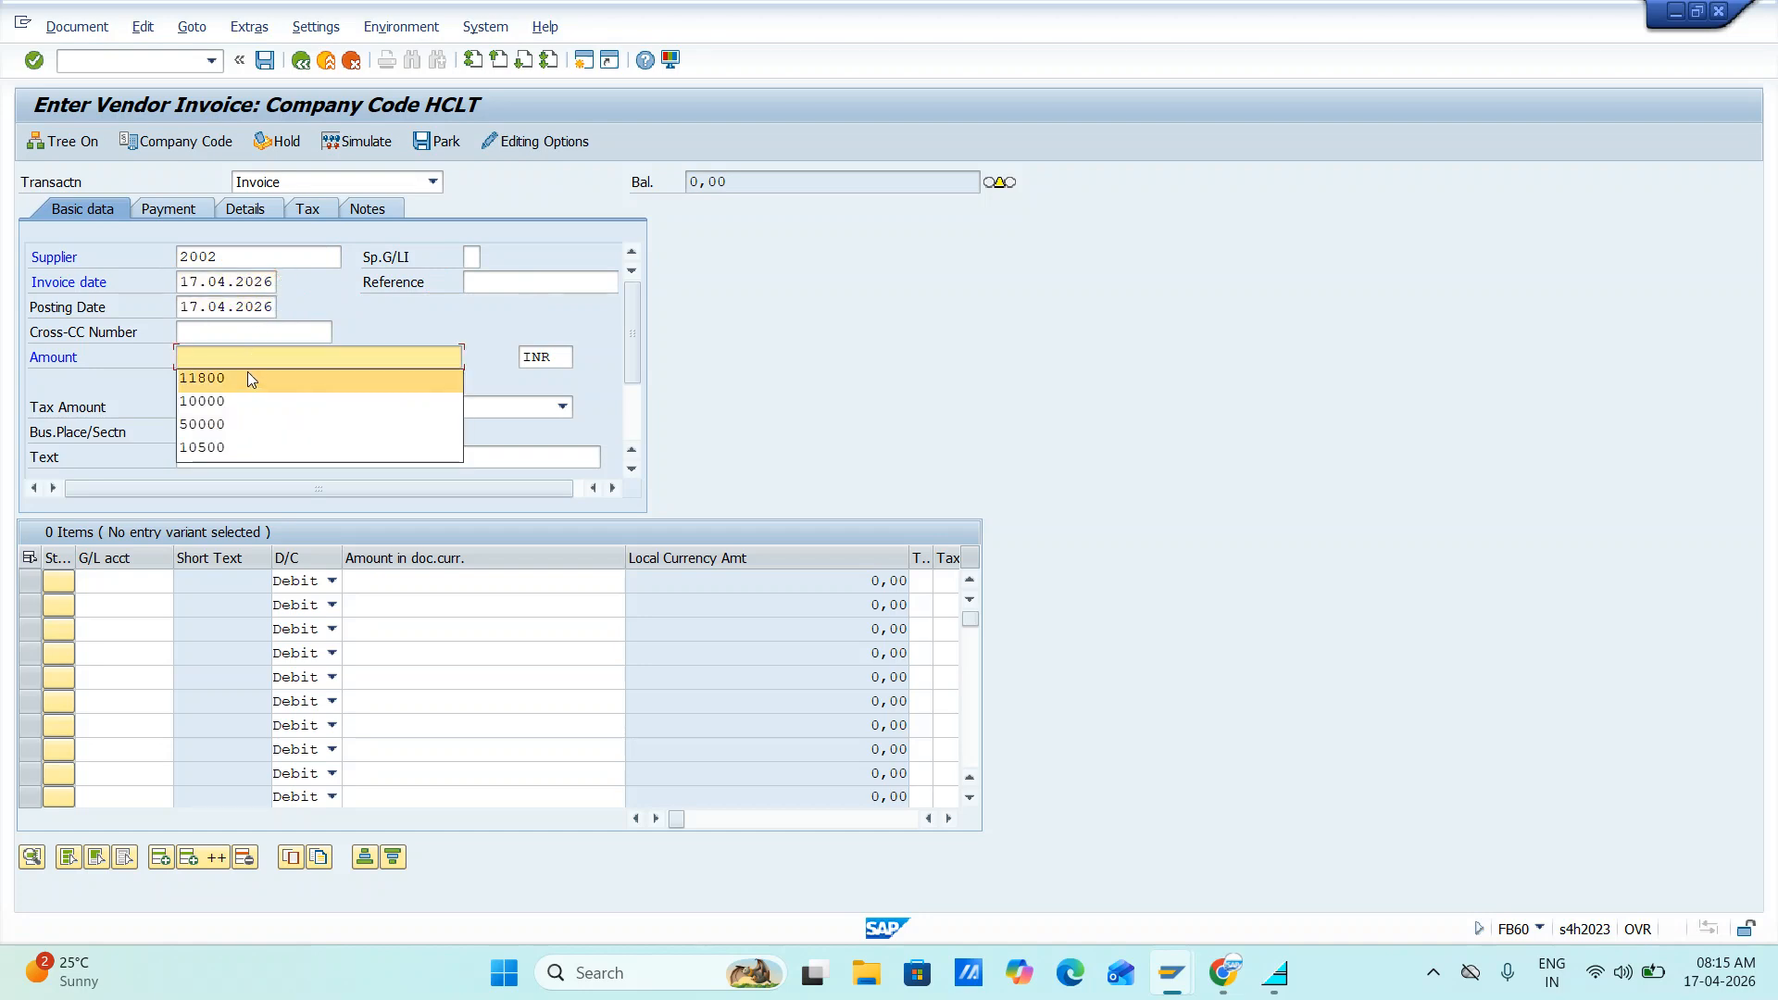
pyautogui.click(236, 401)
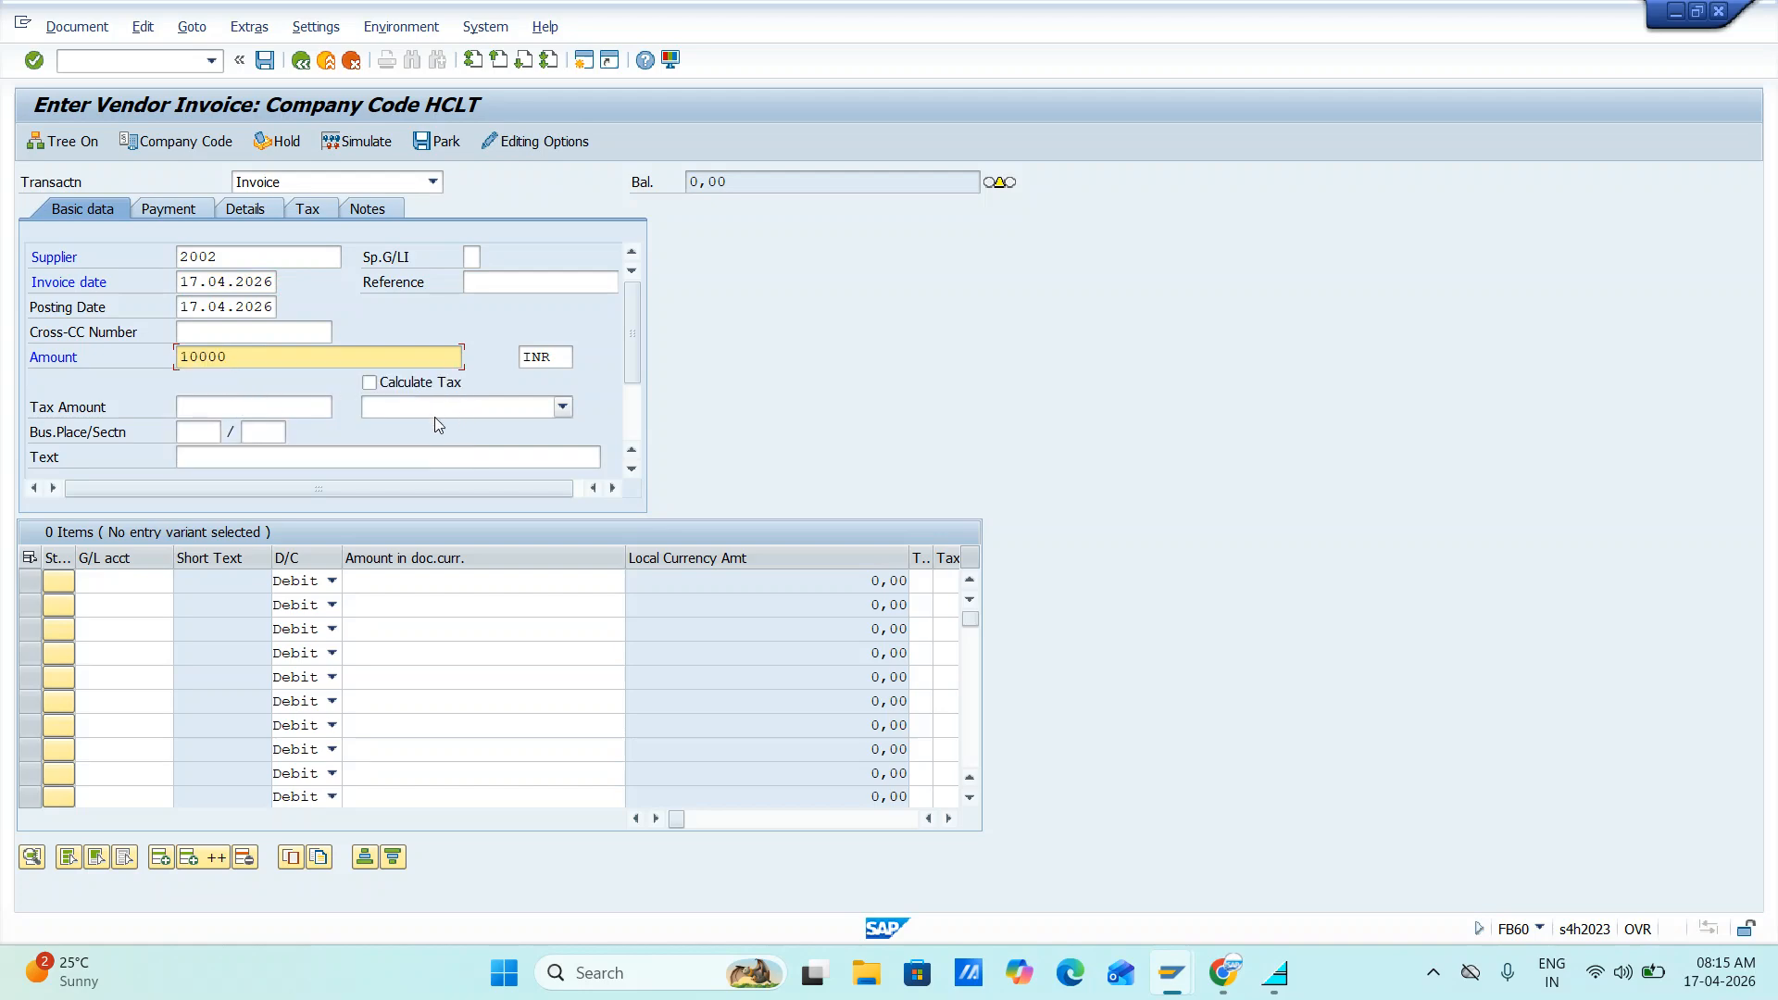
pyautogui.click(225, 457)
pyautogui.click(233, 481)
# - Look up the HCLT G/L accounts and assign 400000 Rent Paid to the first line item
pyautogui.click(134, 584)
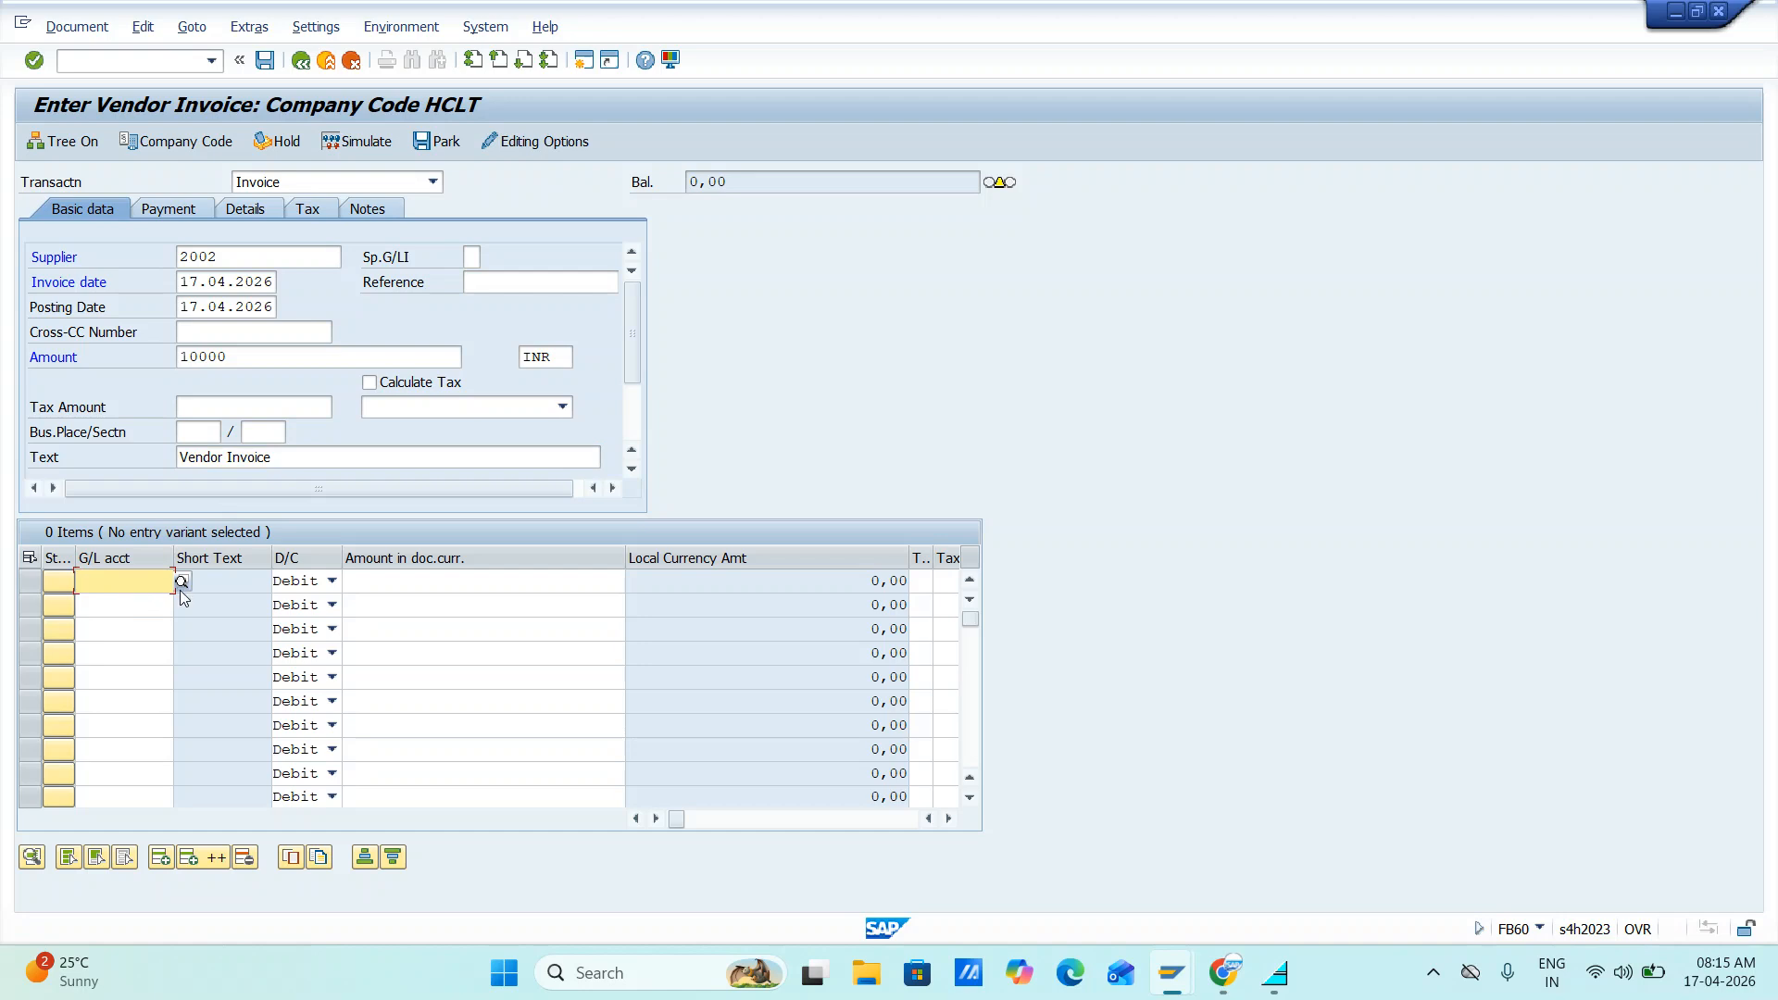
pyautogui.click(180, 583)
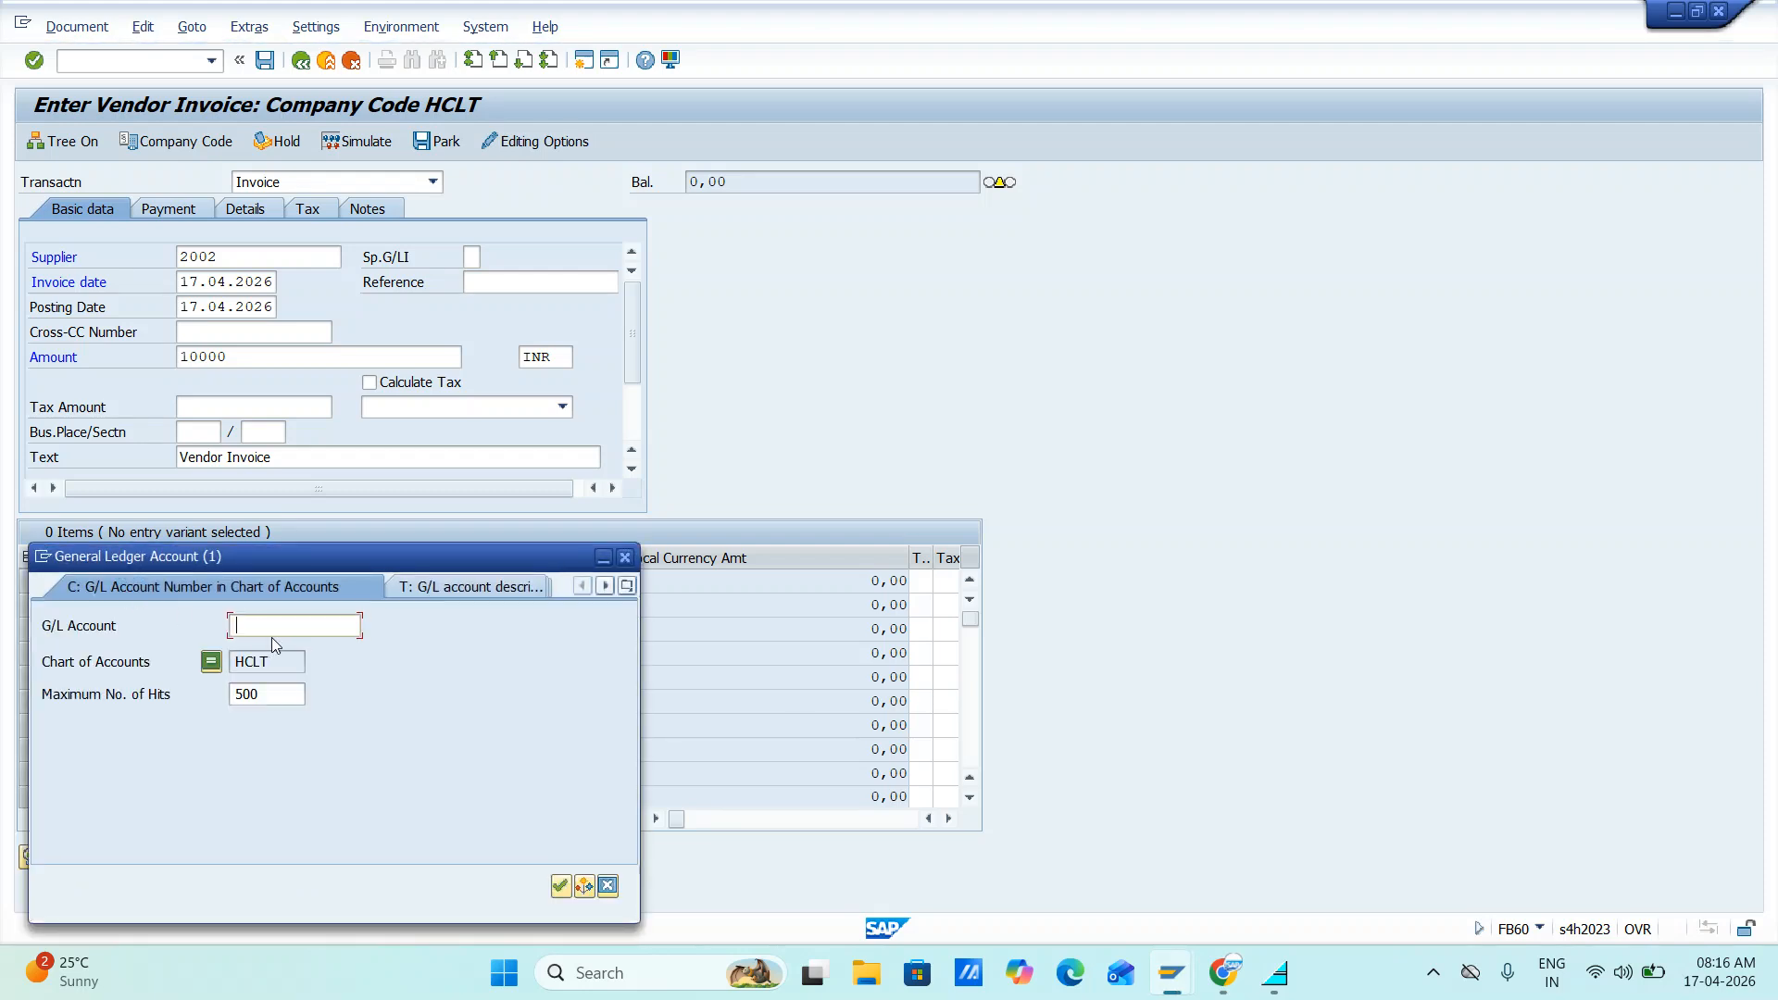
pyautogui.click(561, 886)
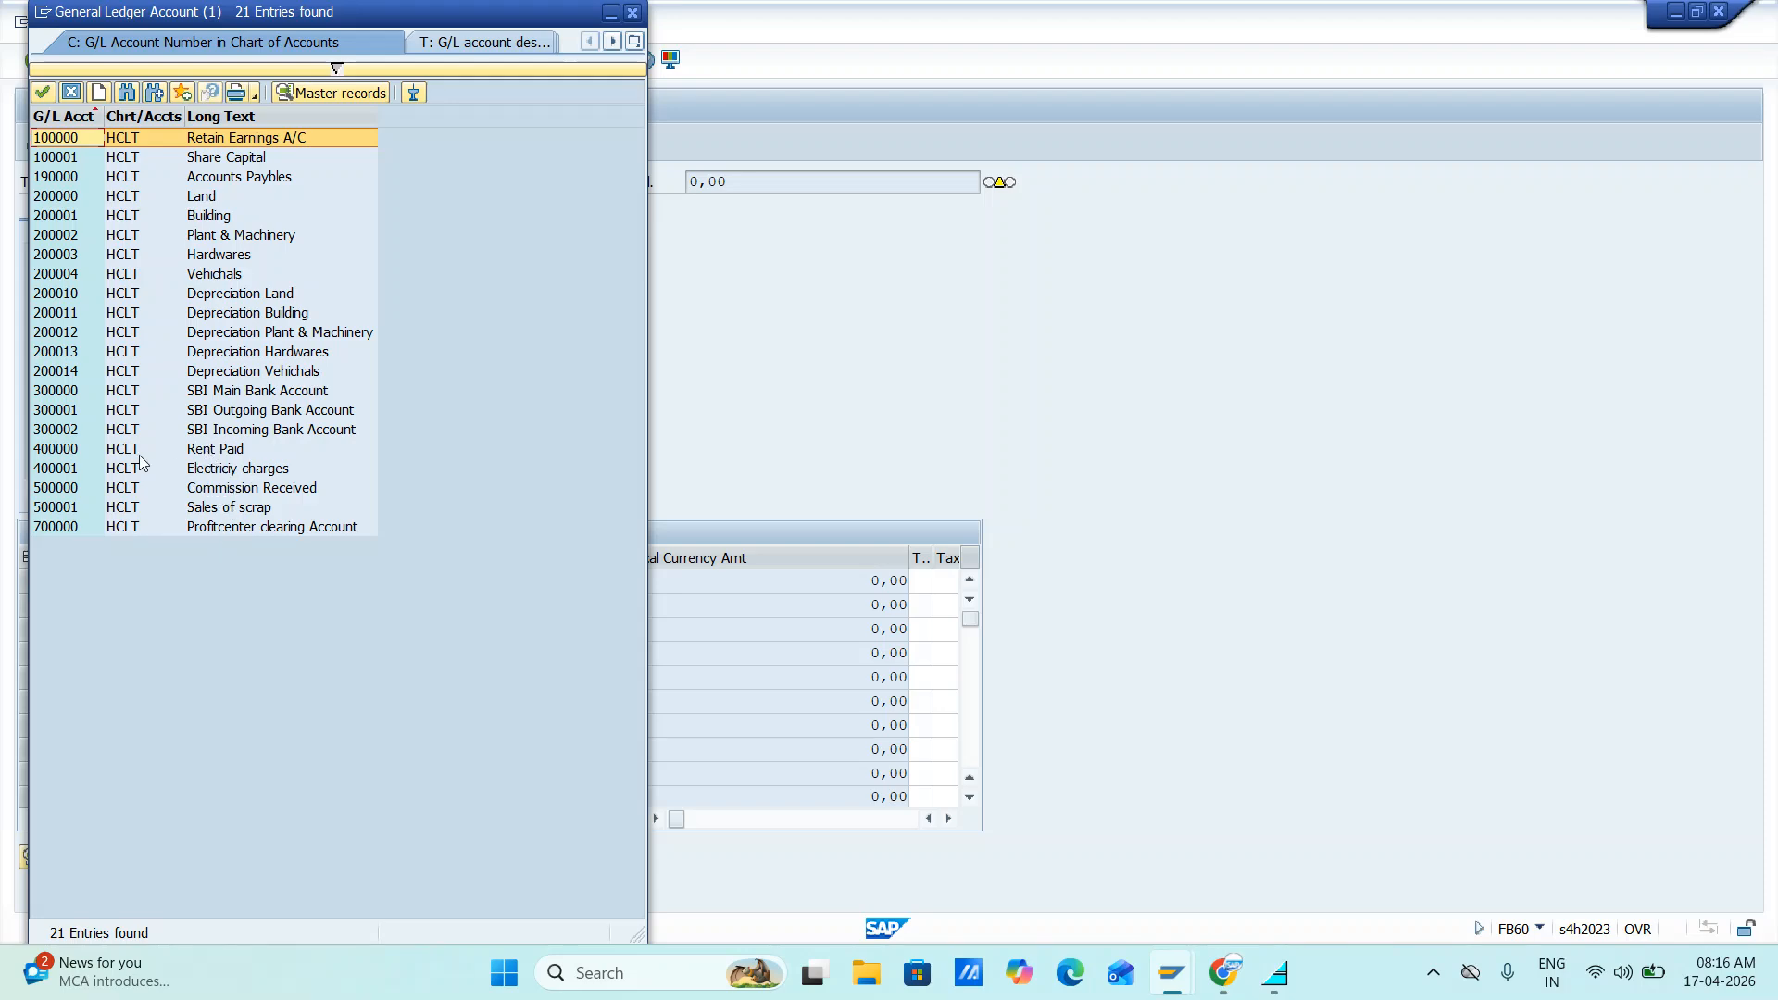
pyautogui.doubleClick(60, 452)
# - Keep the Rent Paid line as Debit and enter 10000 as its amount in document currency
pyautogui.press('Tab')
pyautogui.click(333, 583)
pyautogui.click(309, 630)
pyautogui.press('Tab')
pyautogui.press('space')
pyautogui.click(418, 609)
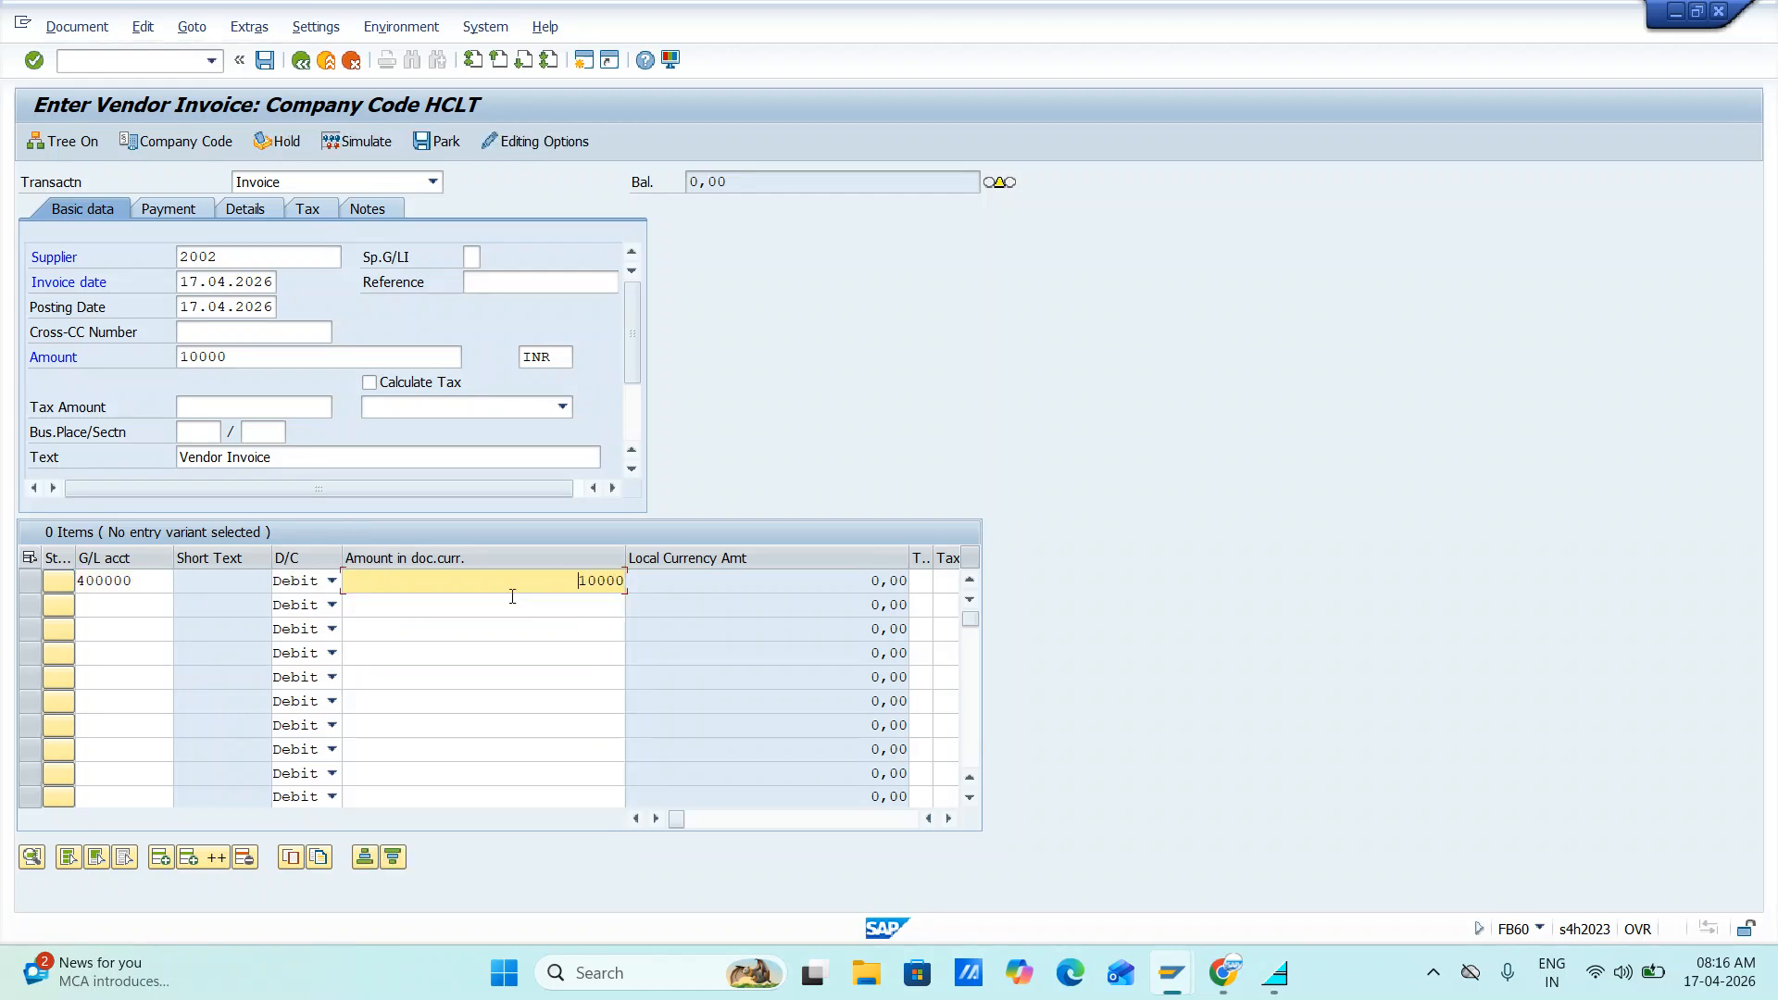
# - Search the cost centers of company code HCLT and assign the first one to the Rent Paid line
pyautogui.press('Tab')
pyautogui.press('Tab')
pyautogui.press('Tab')
pyautogui.press('Tab')
pyautogui.press('Tab')
pyautogui.press('Tab')
pyautogui.press('Tab')
pyautogui.press('Tab')
pyautogui.press('Tab')
pyautogui.press('Tab')
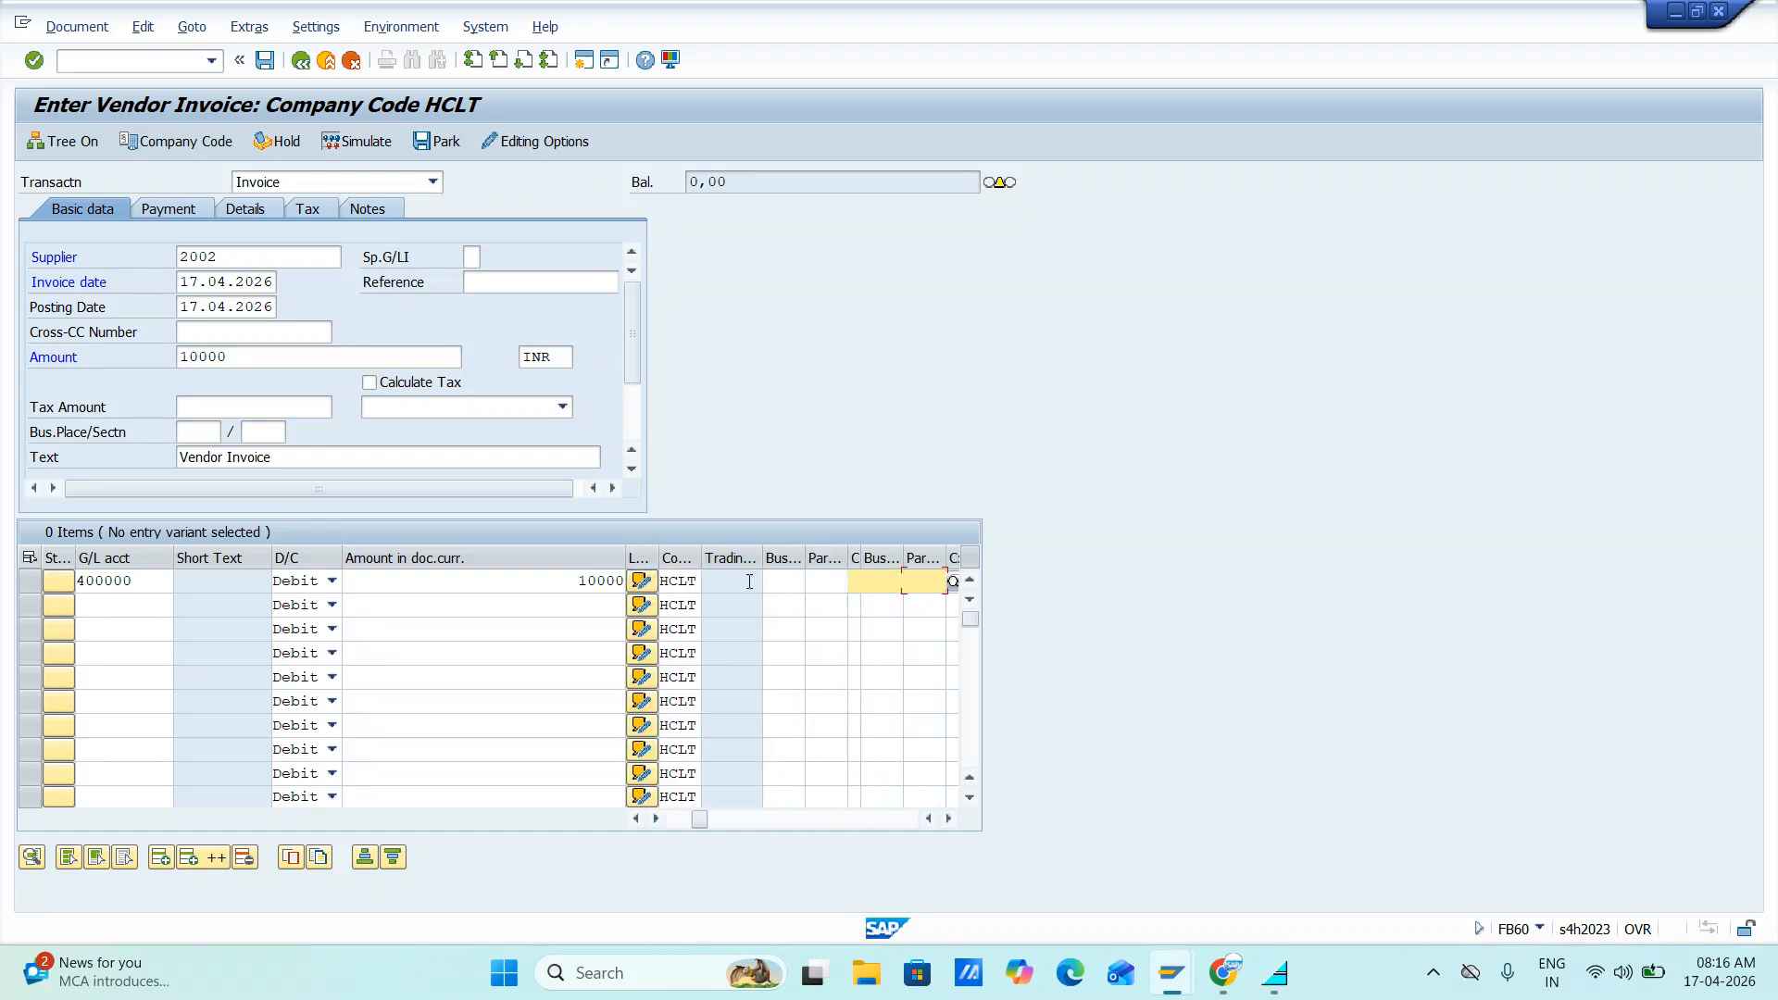
pyautogui.click(953, 581)
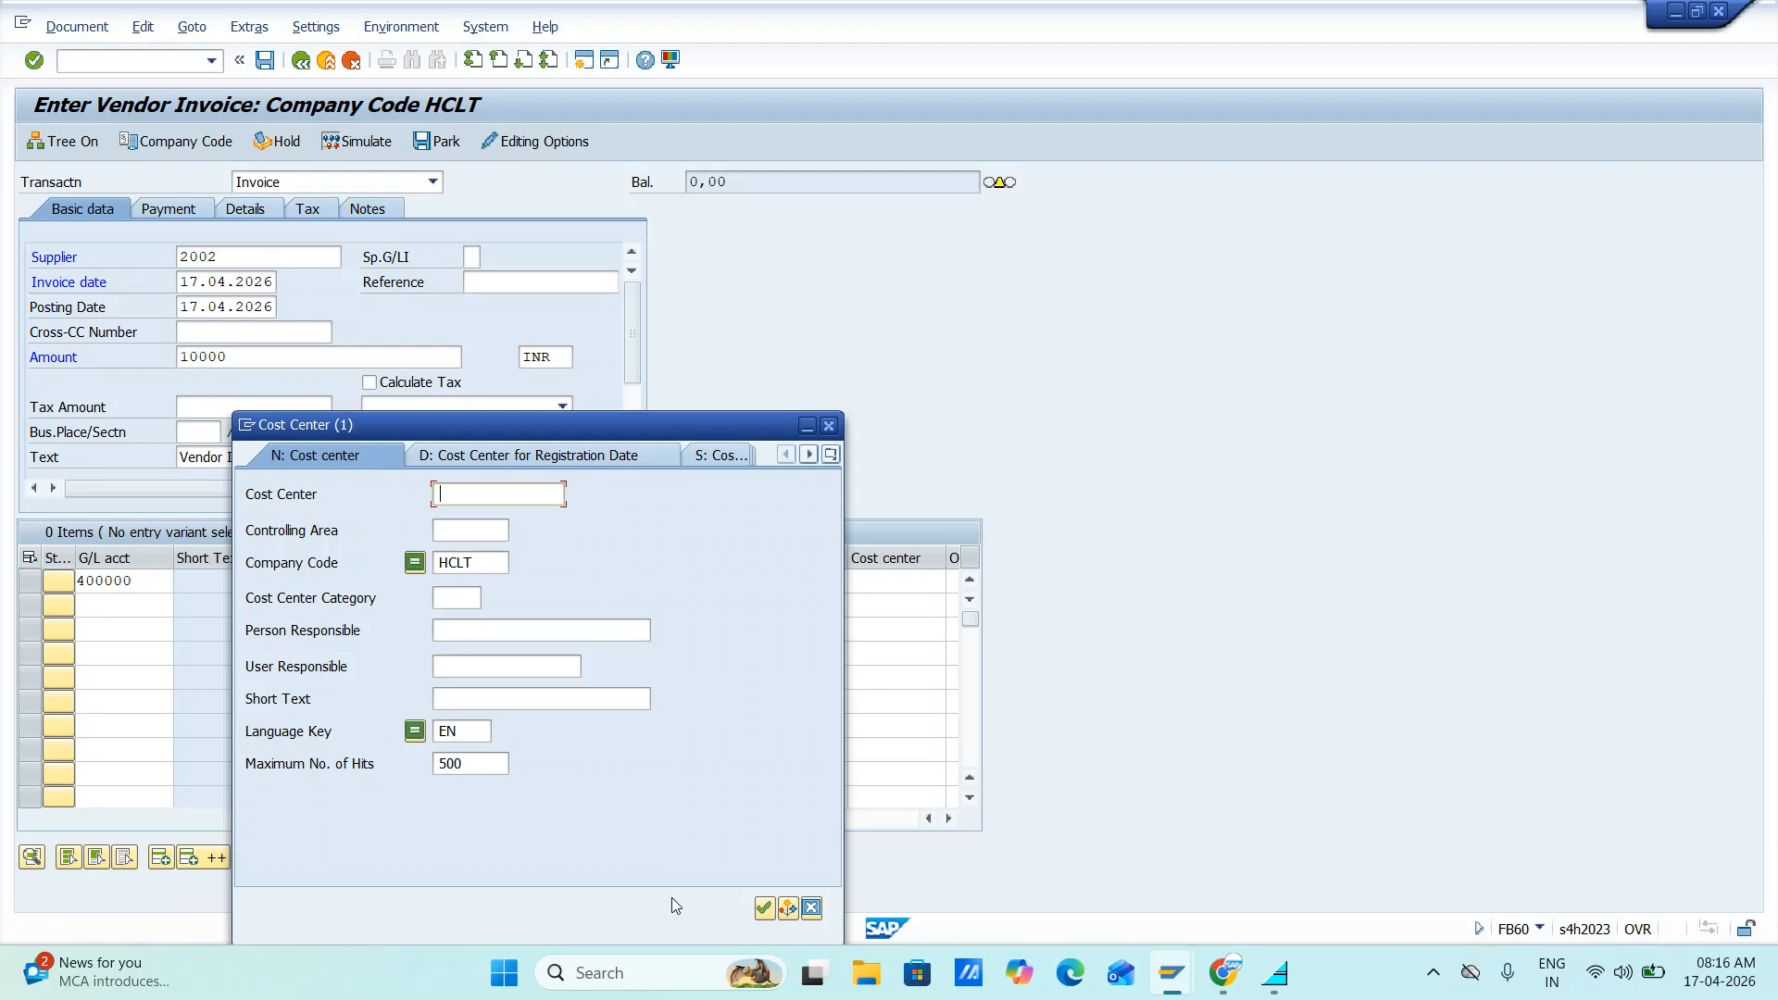
pyautogui.click(765, 908)
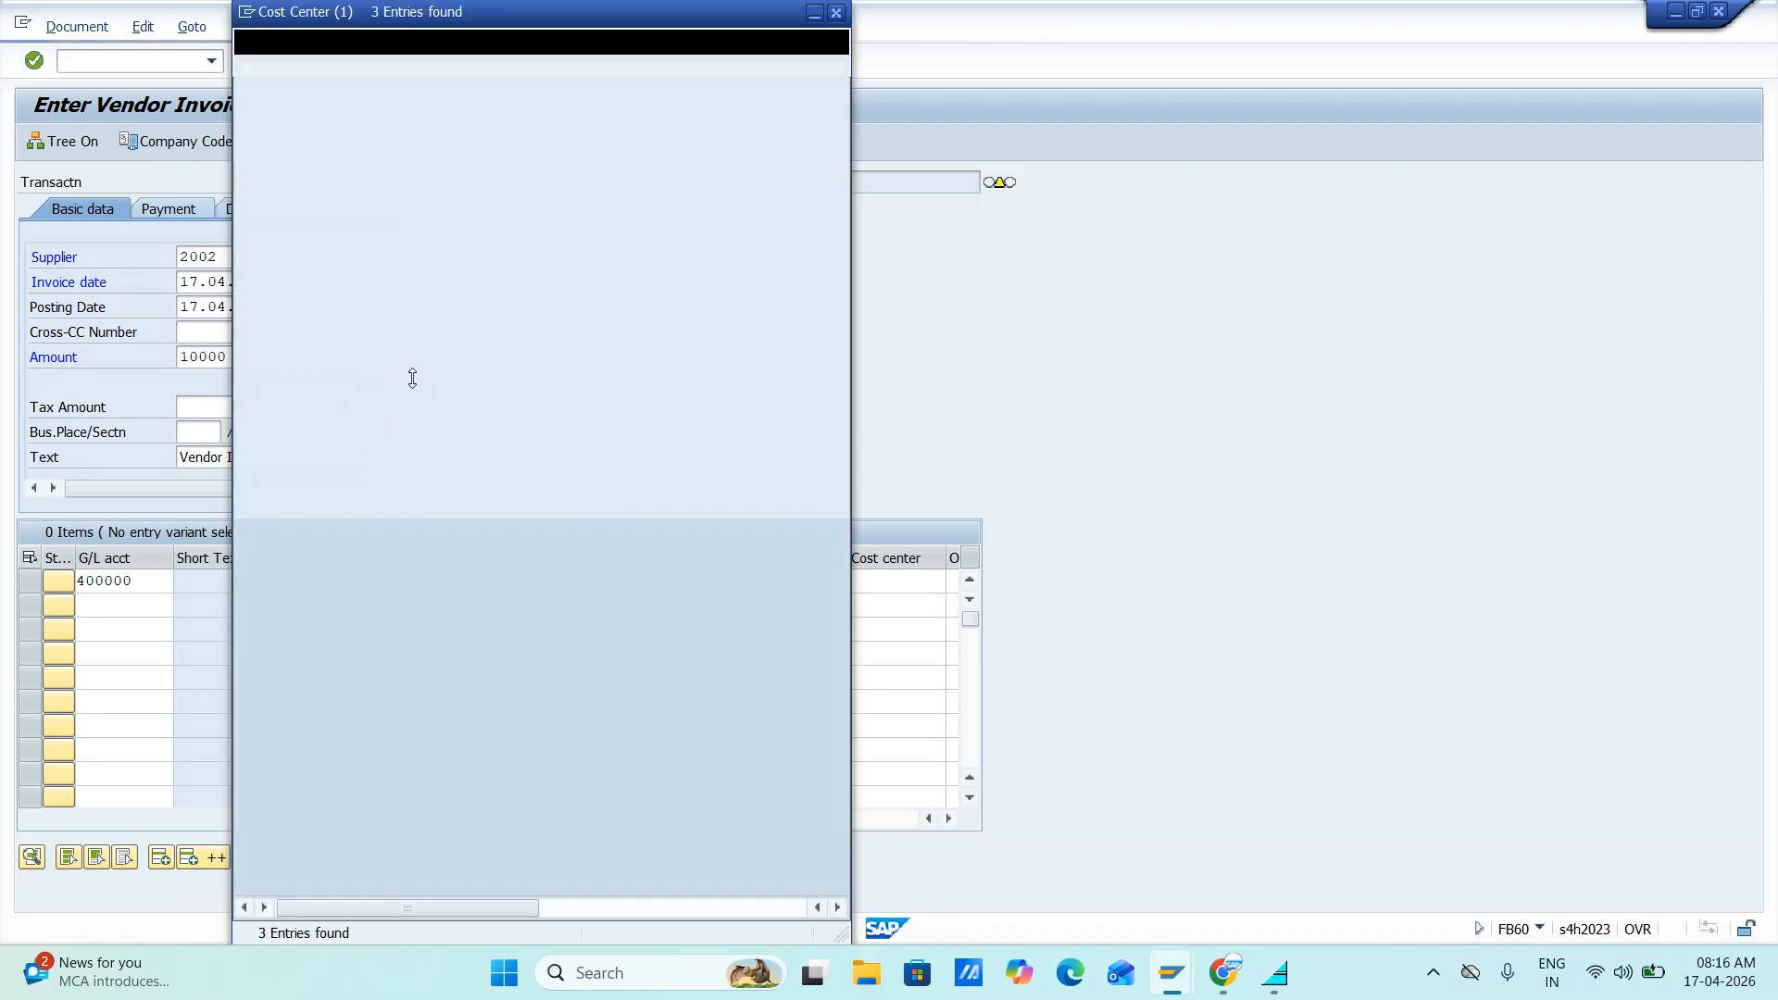
pyautogui.doubleClick(264, 138)
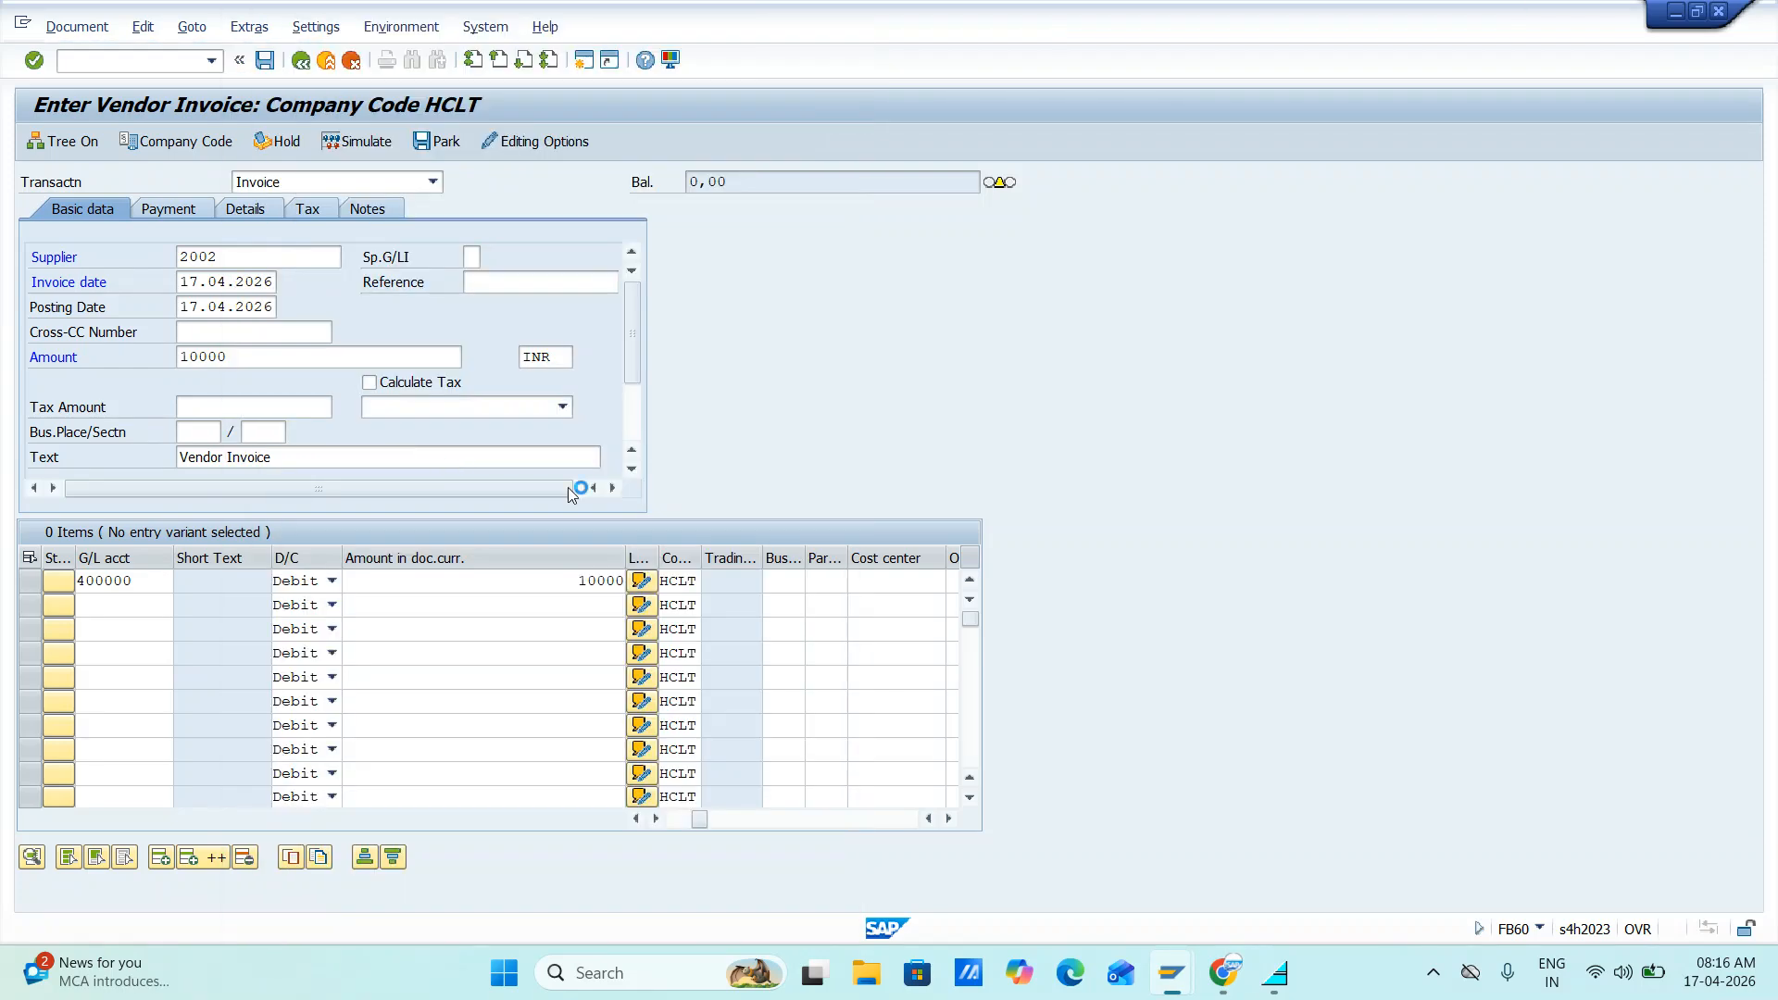
# - Assign profit center 1000 (BANGLORE) to the Rent Paid line
pyautogui.press('Tab')
pyautogui.press('Tab')
pyautogui.press('Tab')
pyautogui.press('Tab')
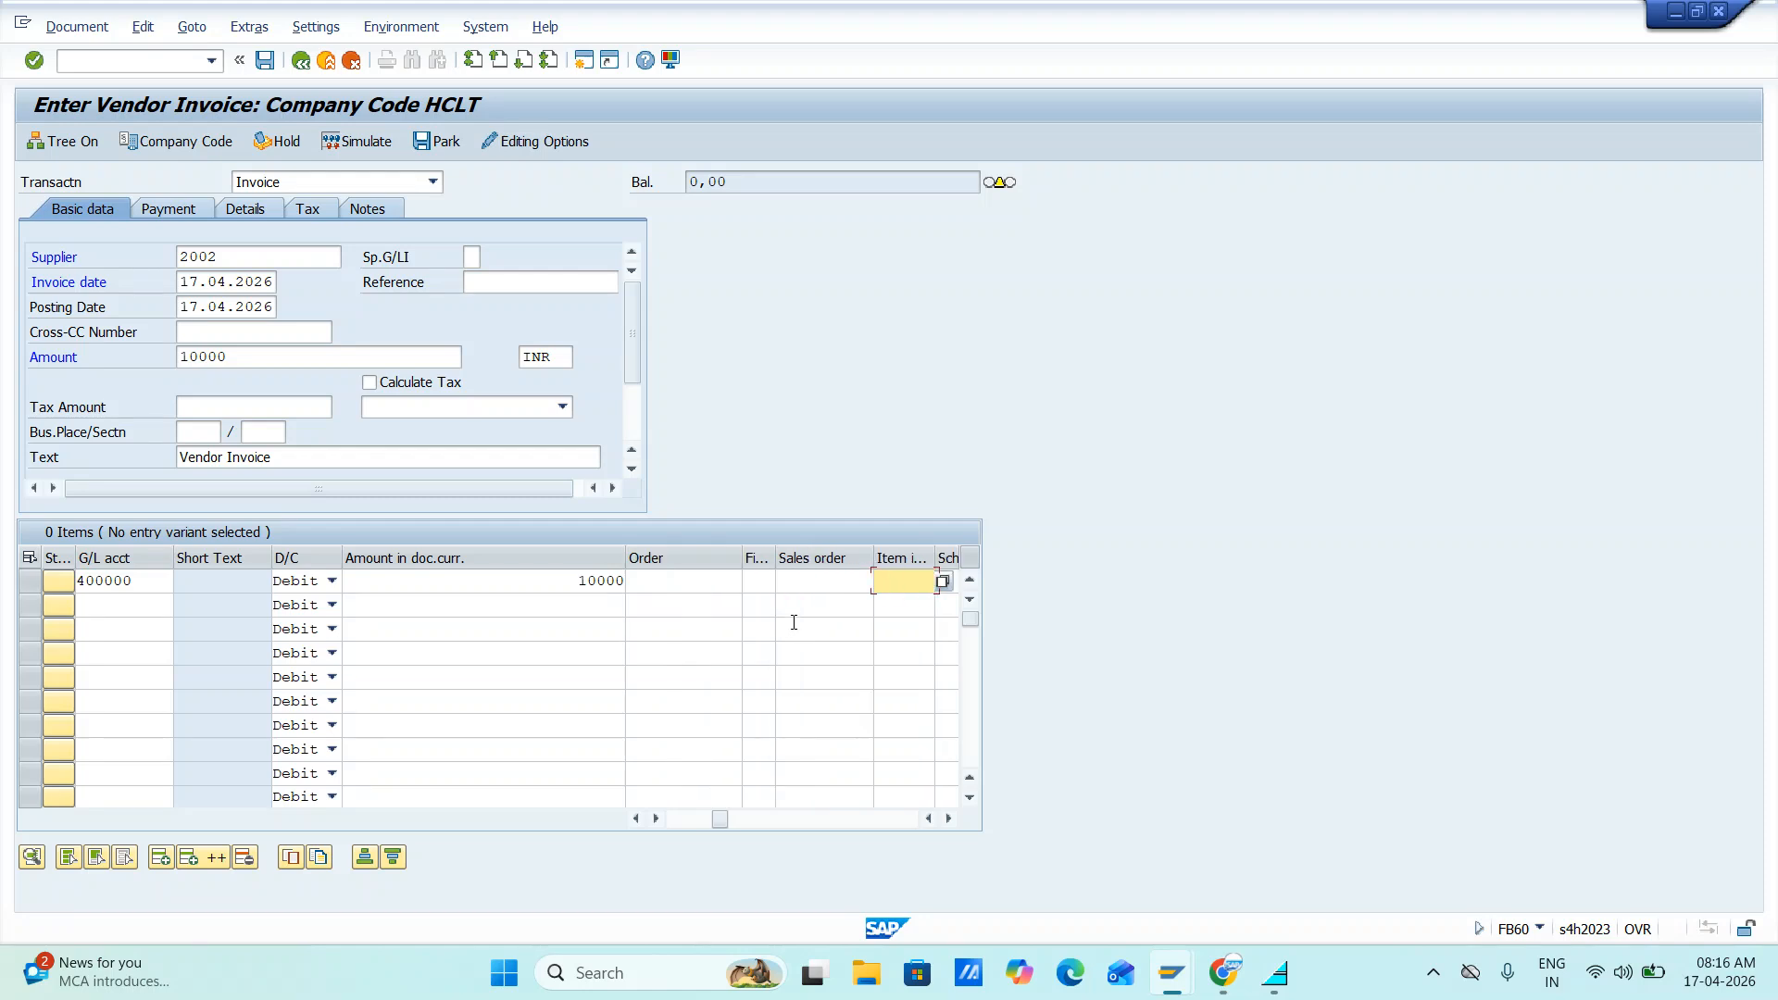
pyautogui.press('Tab')
pyautogui.press('Tab')
pyautogui.press('Tab')
pyautogui.press('Tab')
pyautogui.press('Tab')
pyautogui.press('Tab')
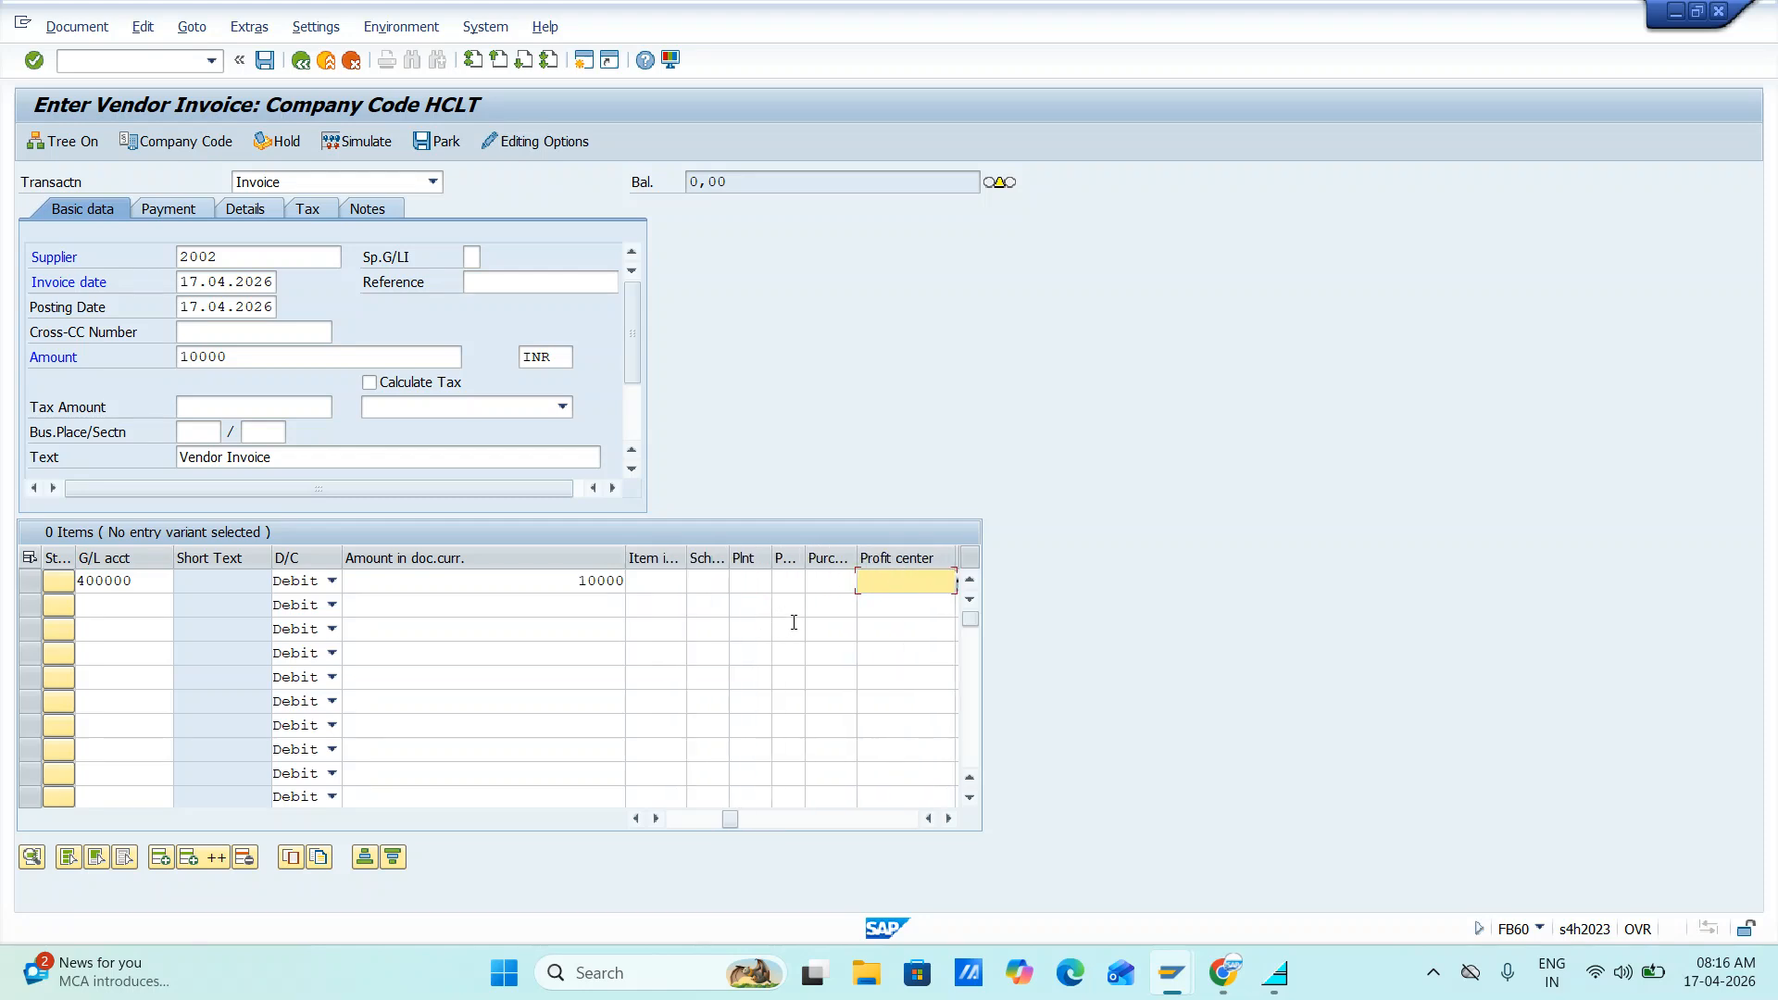
pyautogui.write('1')
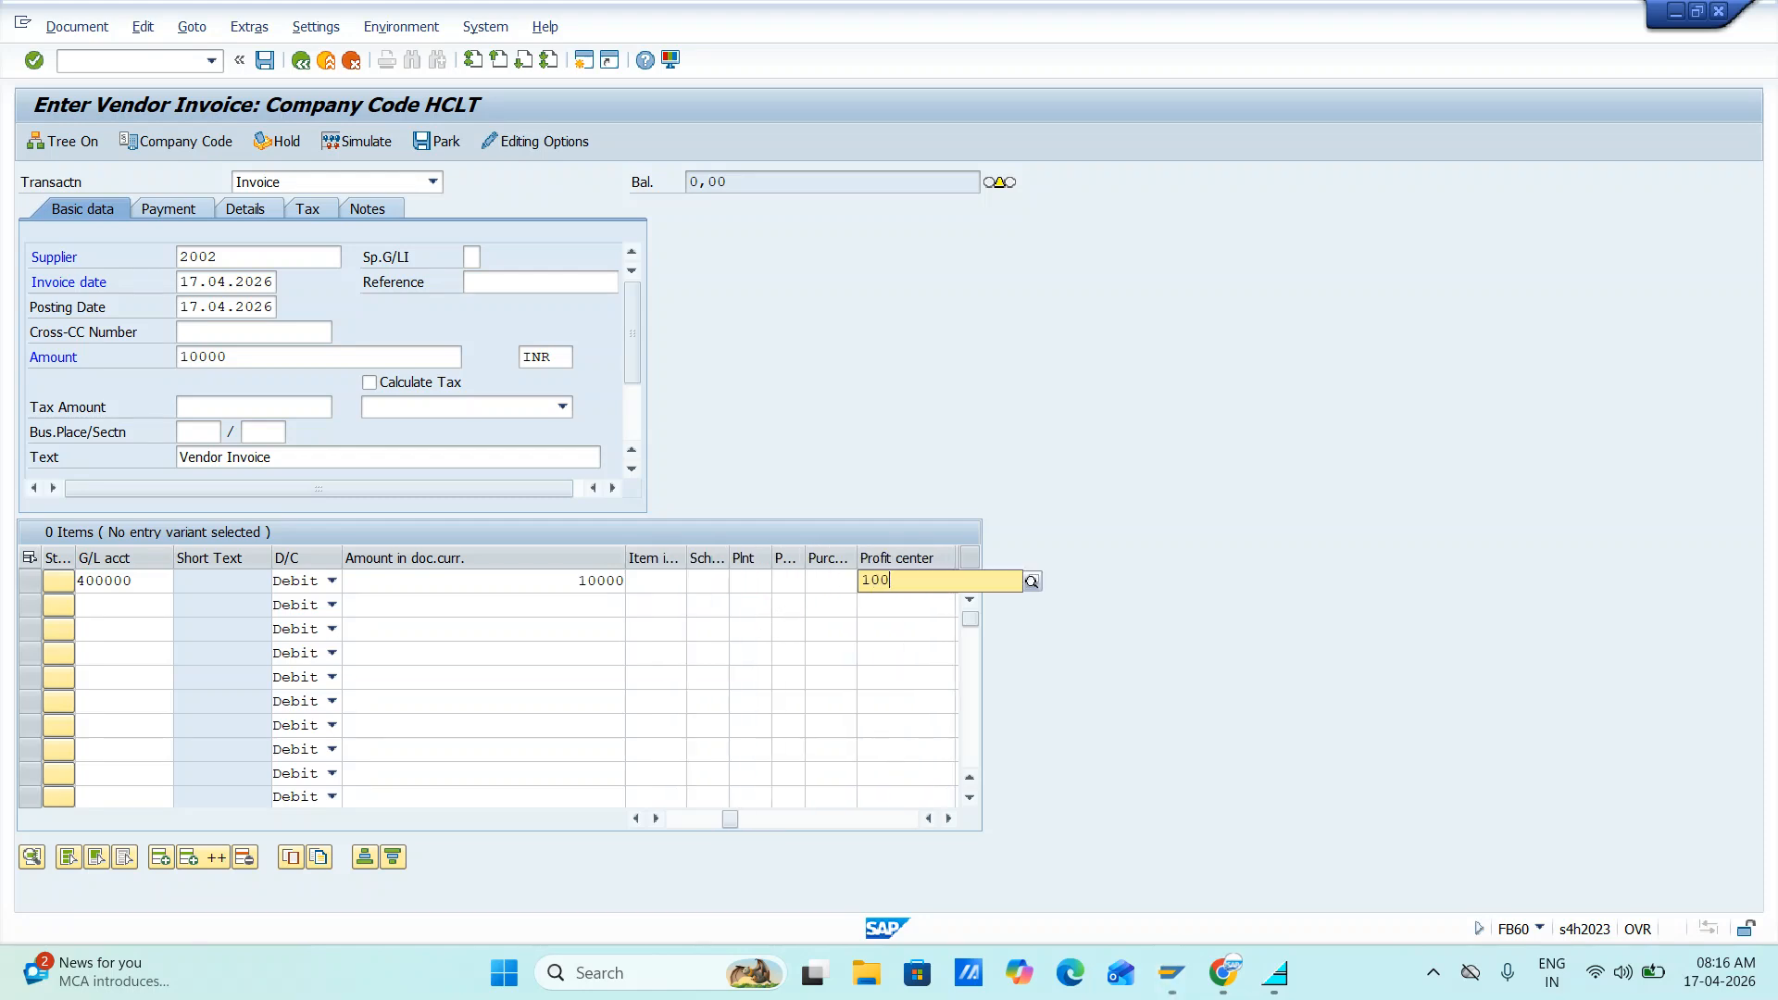
pyautogui.write('00')
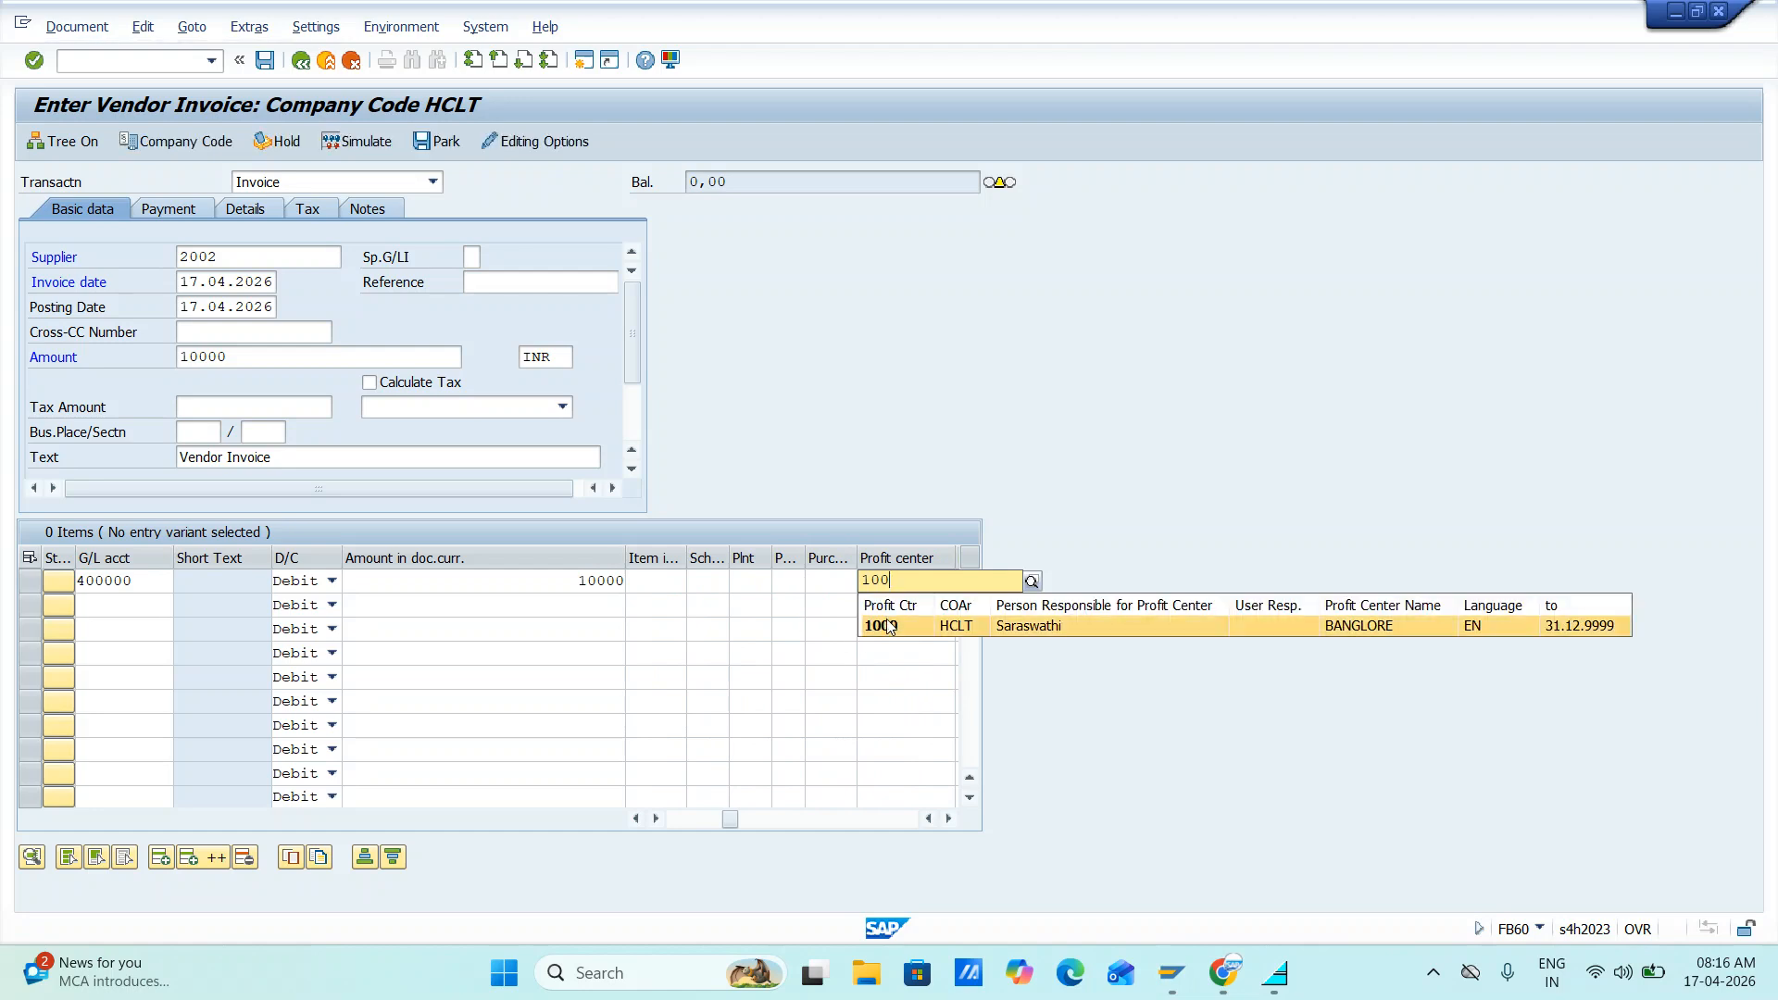
pyautogui.click(881, 626)
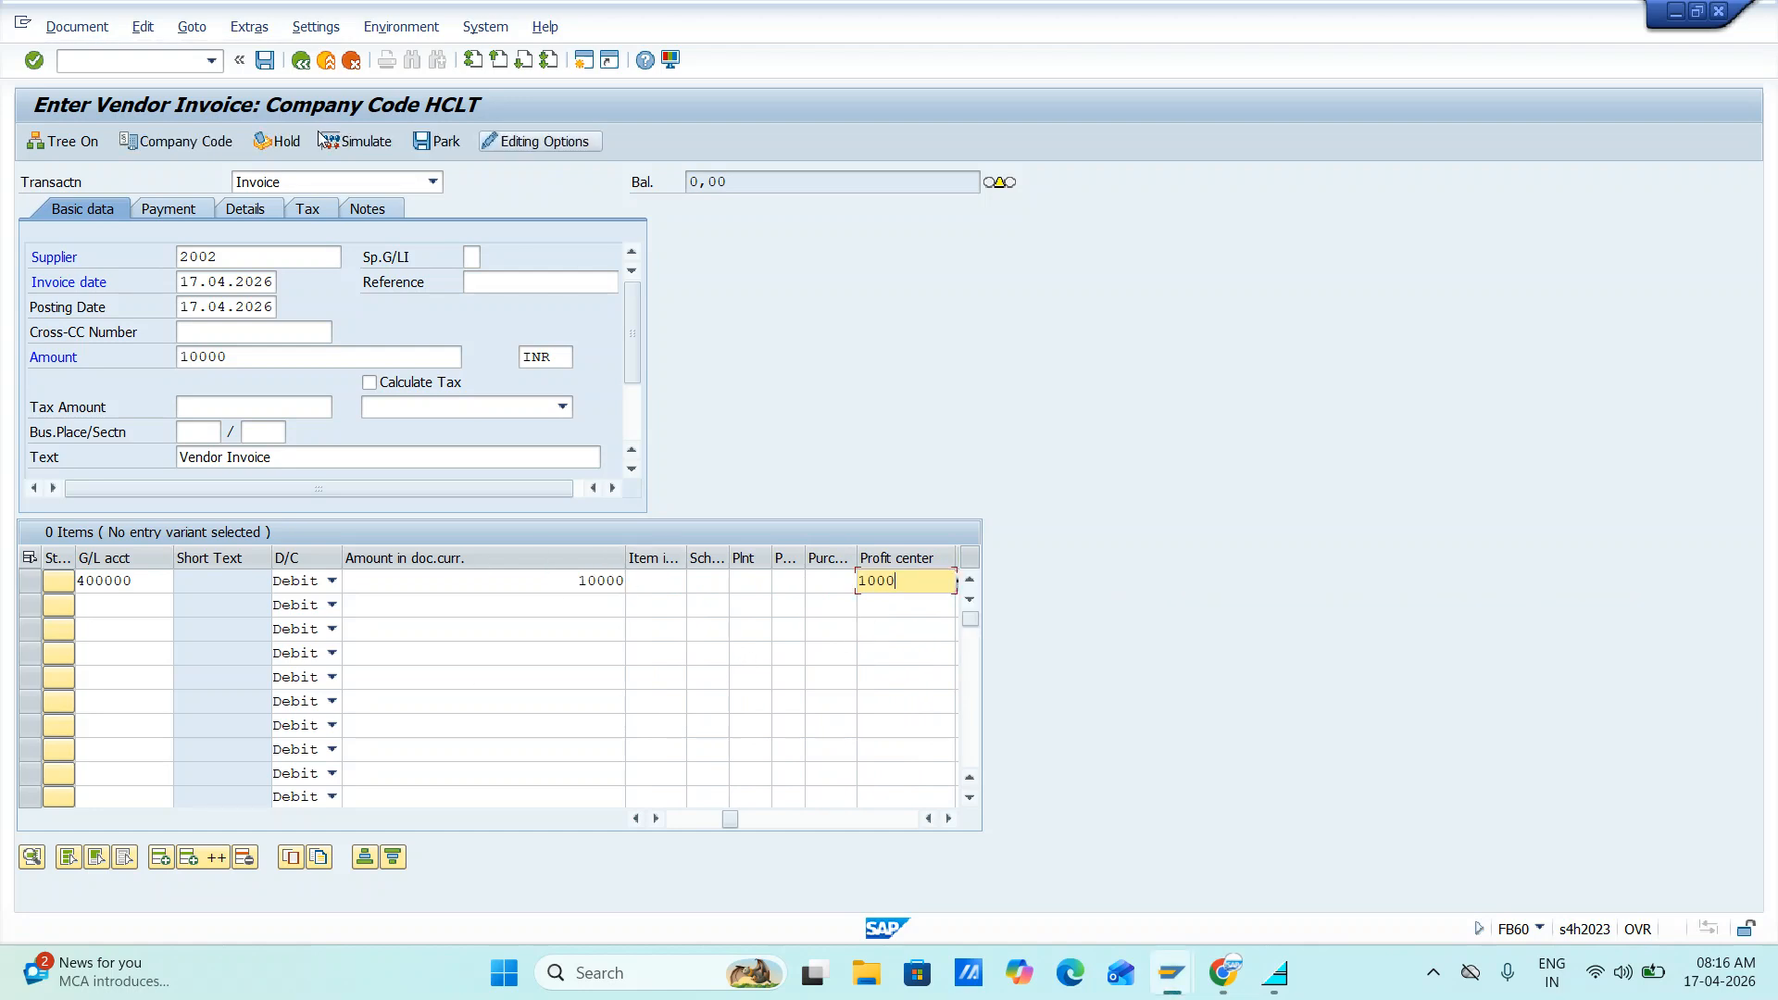
# - Simulate and post the vendor invoice, and display the posted document
pyautogui.click(351, 146)
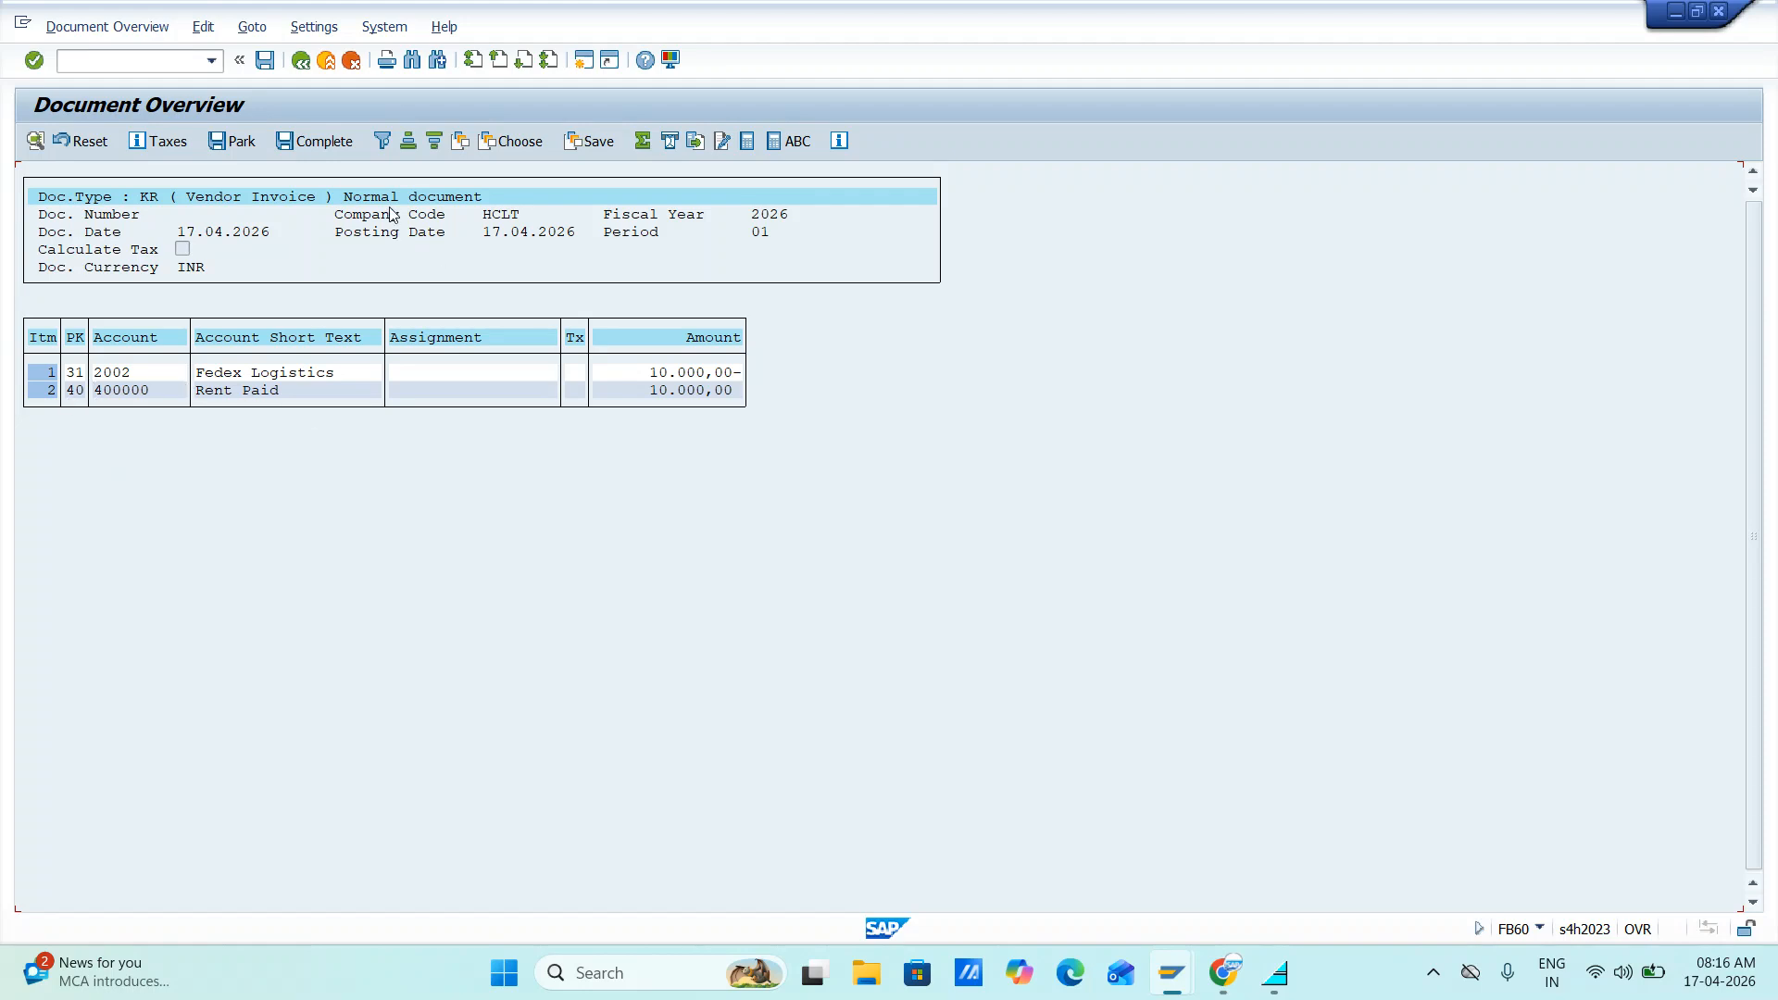
pyautogui.click(265, 60)
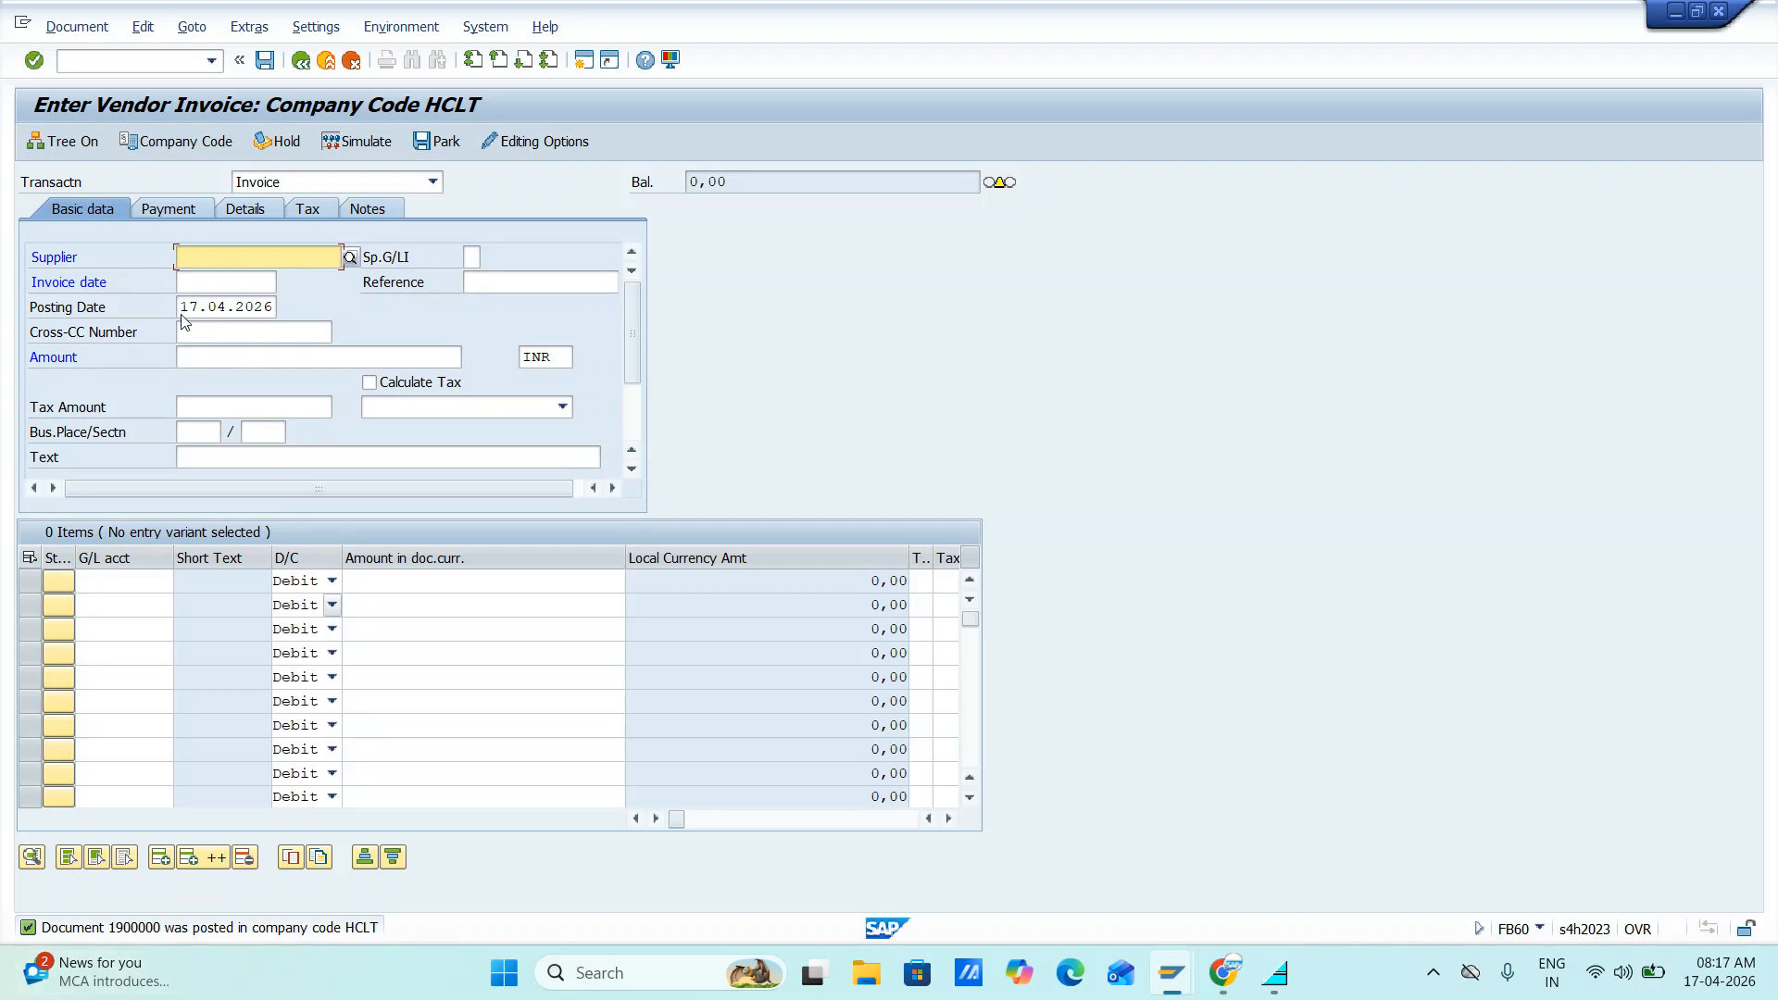
pyautogui.click(77, 26)
pyautogui.click(113, 78)
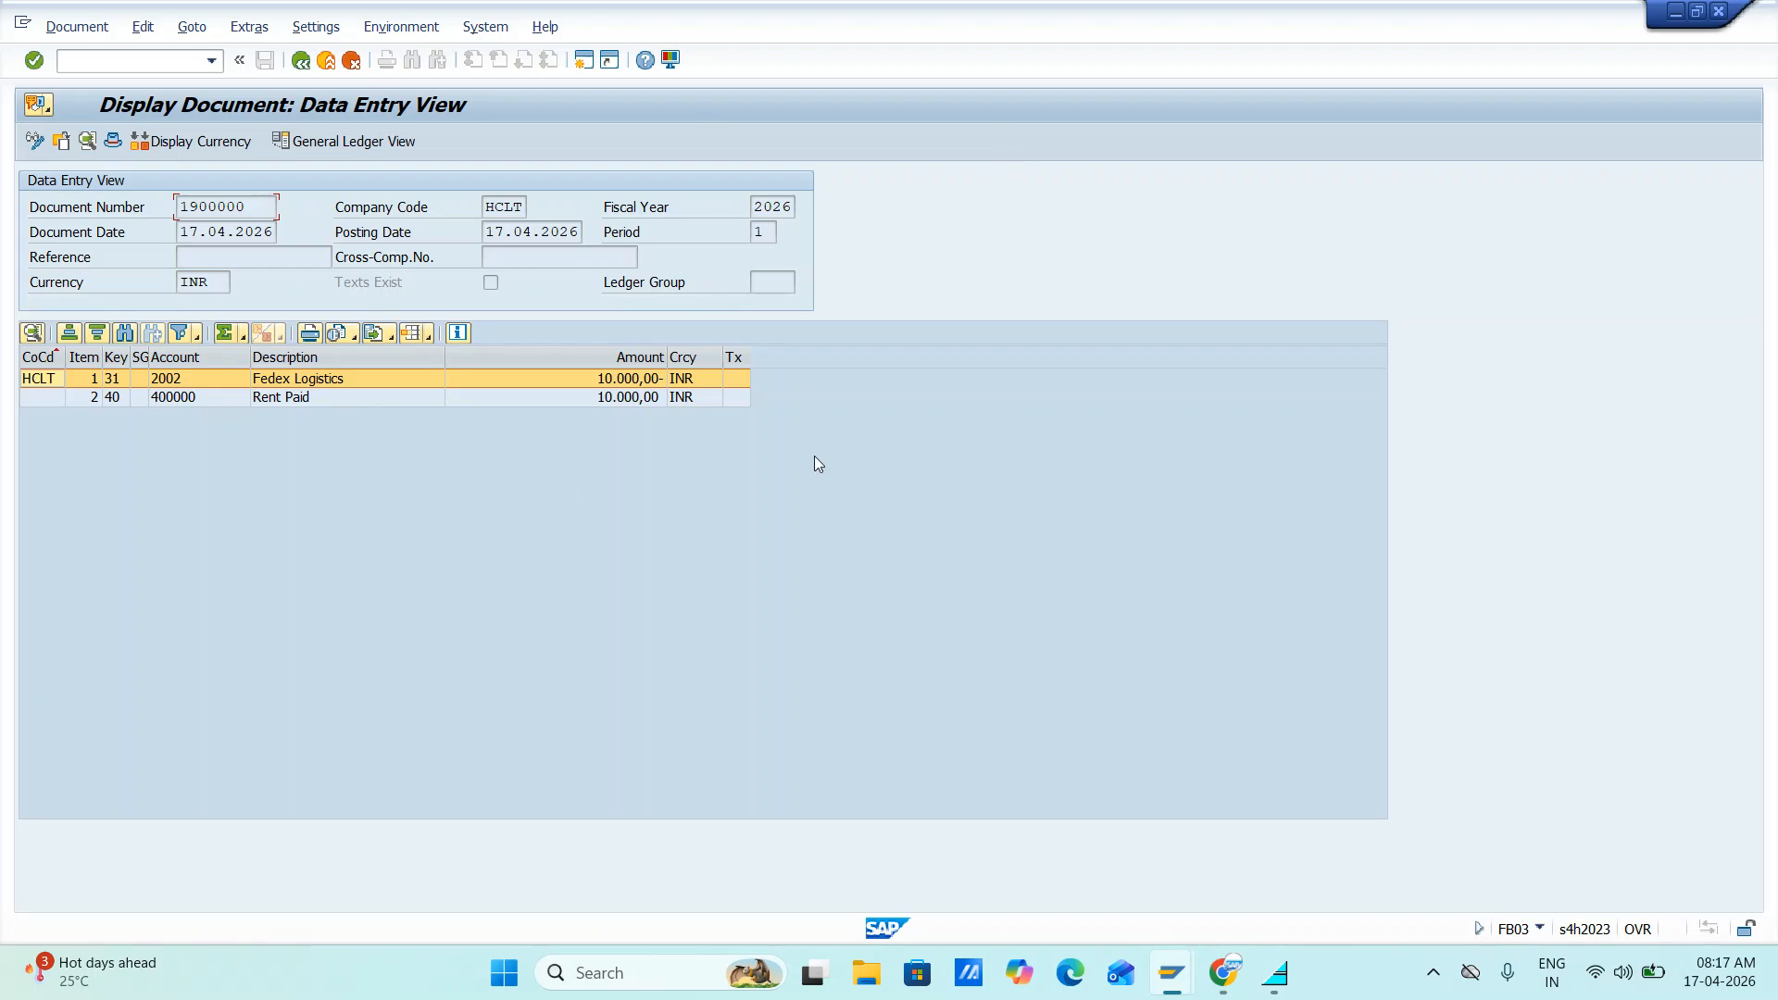
# - Open vendor line item display FBL1N in a new session and list the open items of Fedex Logistics in company code HCLT
pyautogui.click(585, 61)
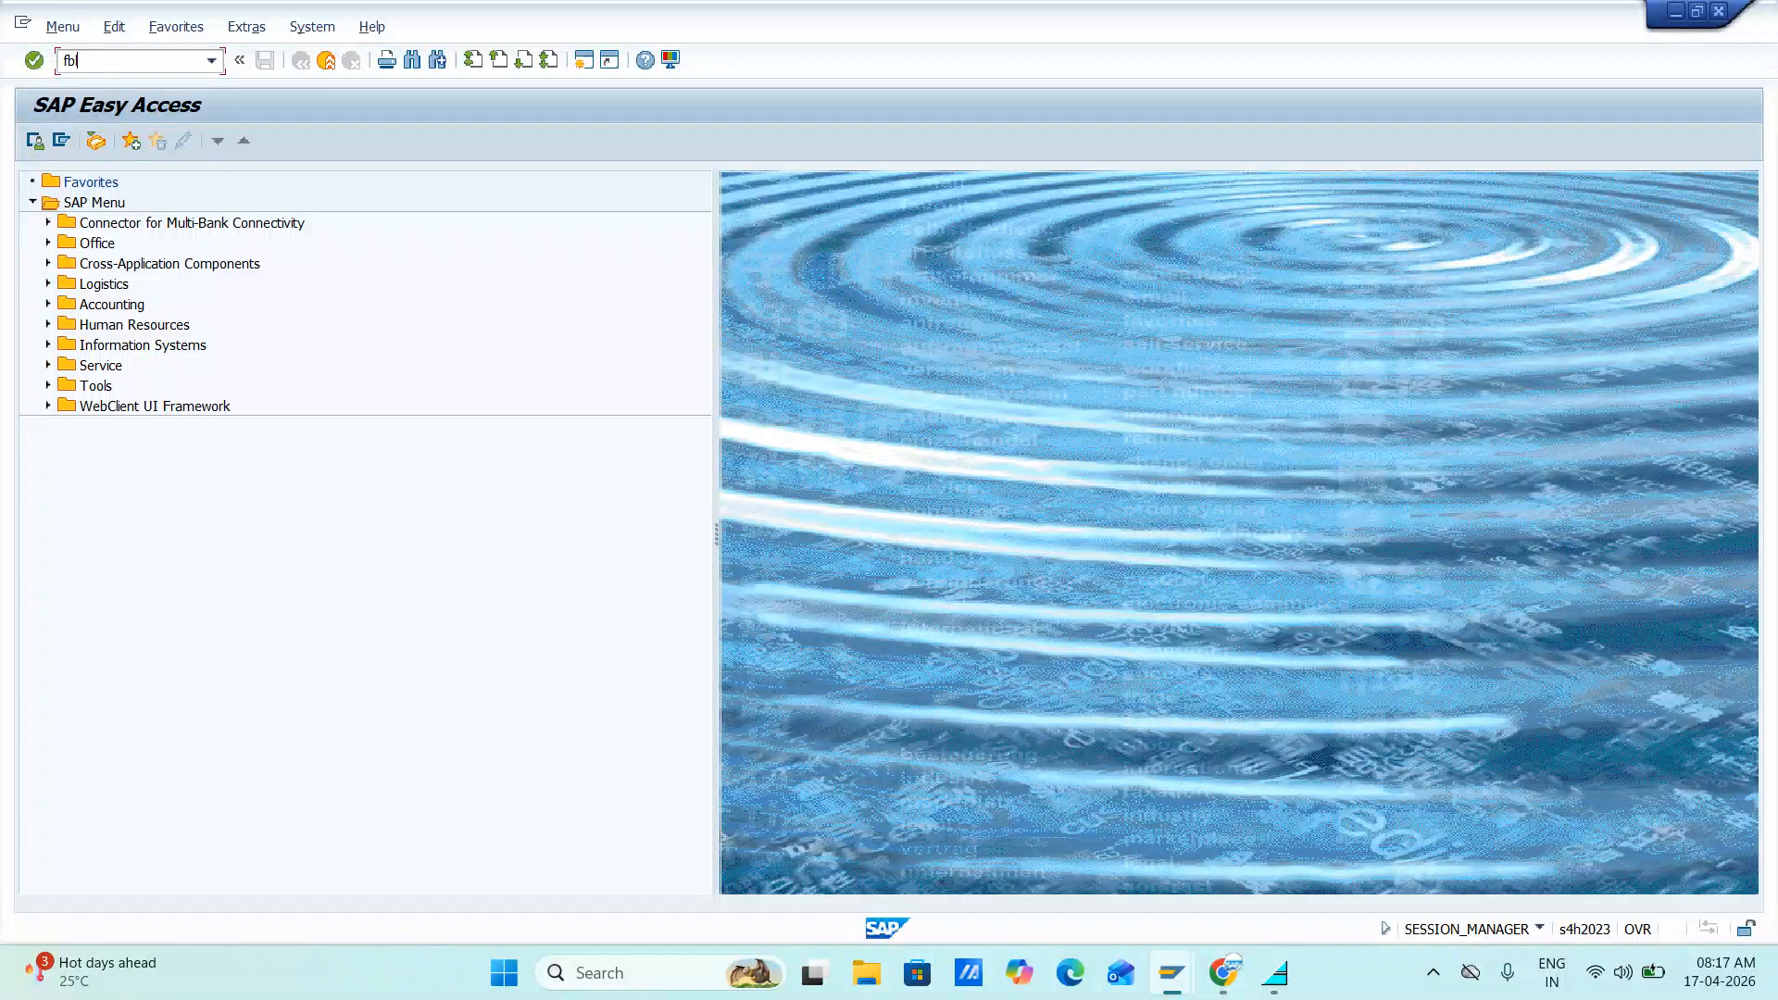
pyautogui.press('Return')
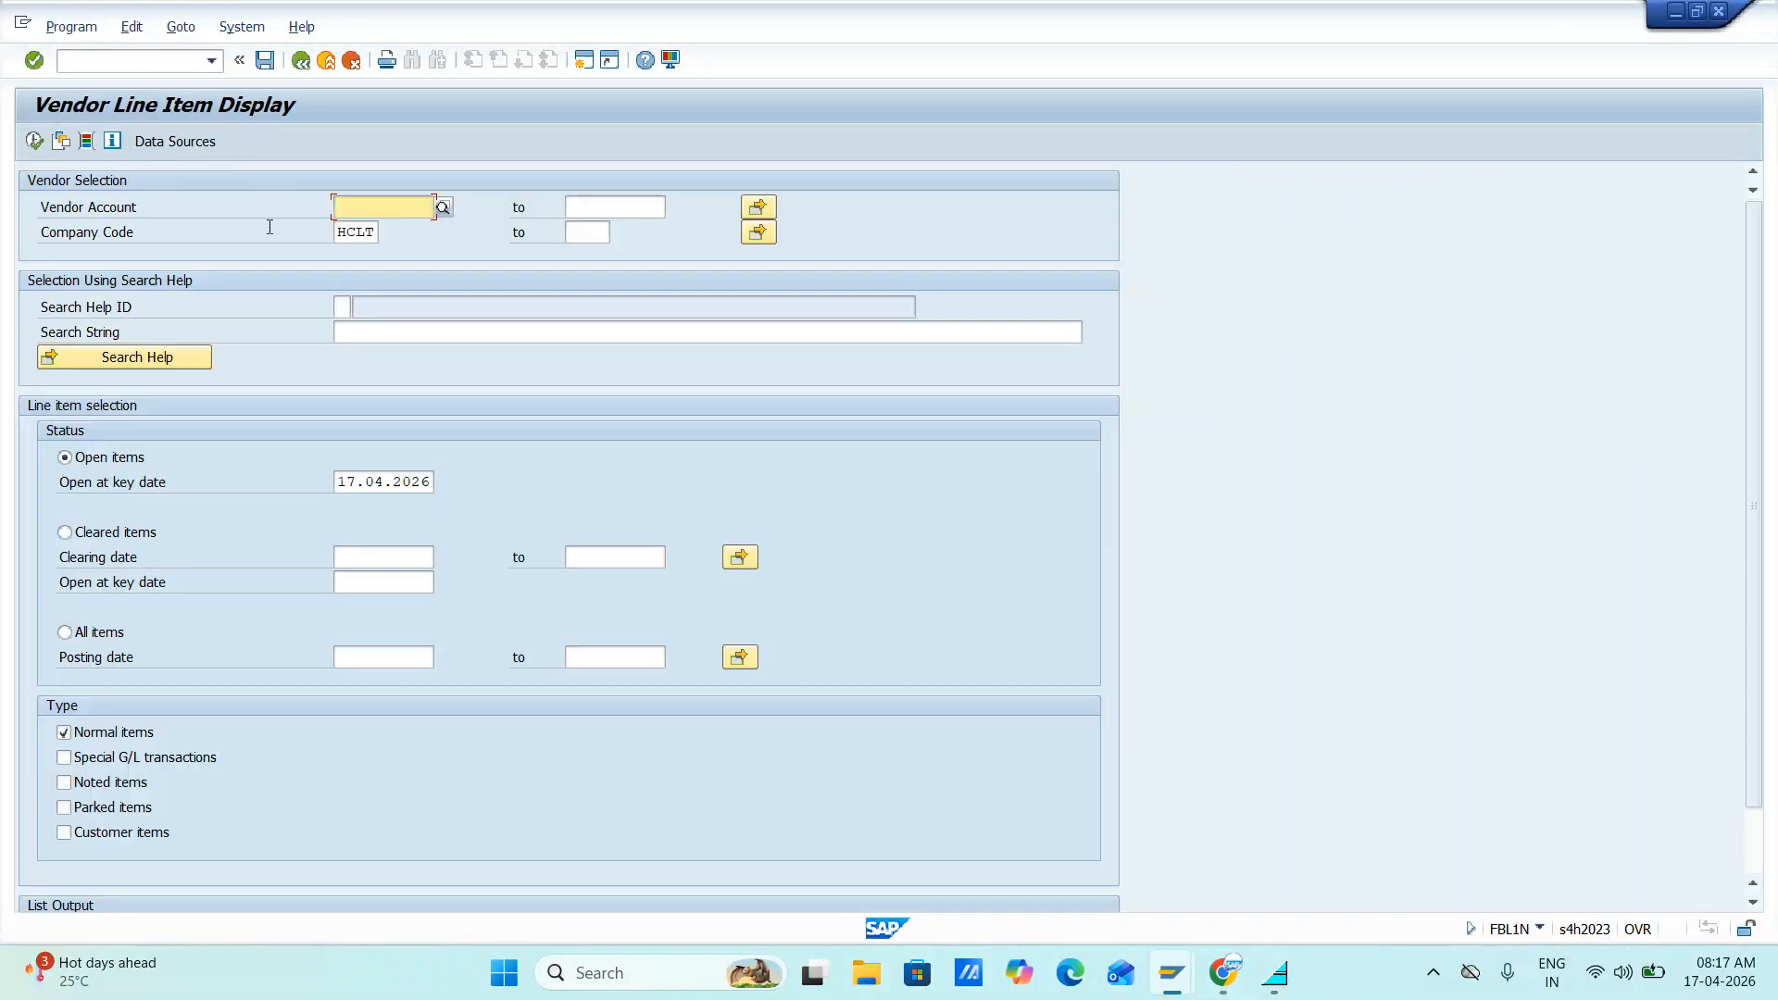
pyautogui.hotkey('alt', 'Tab')
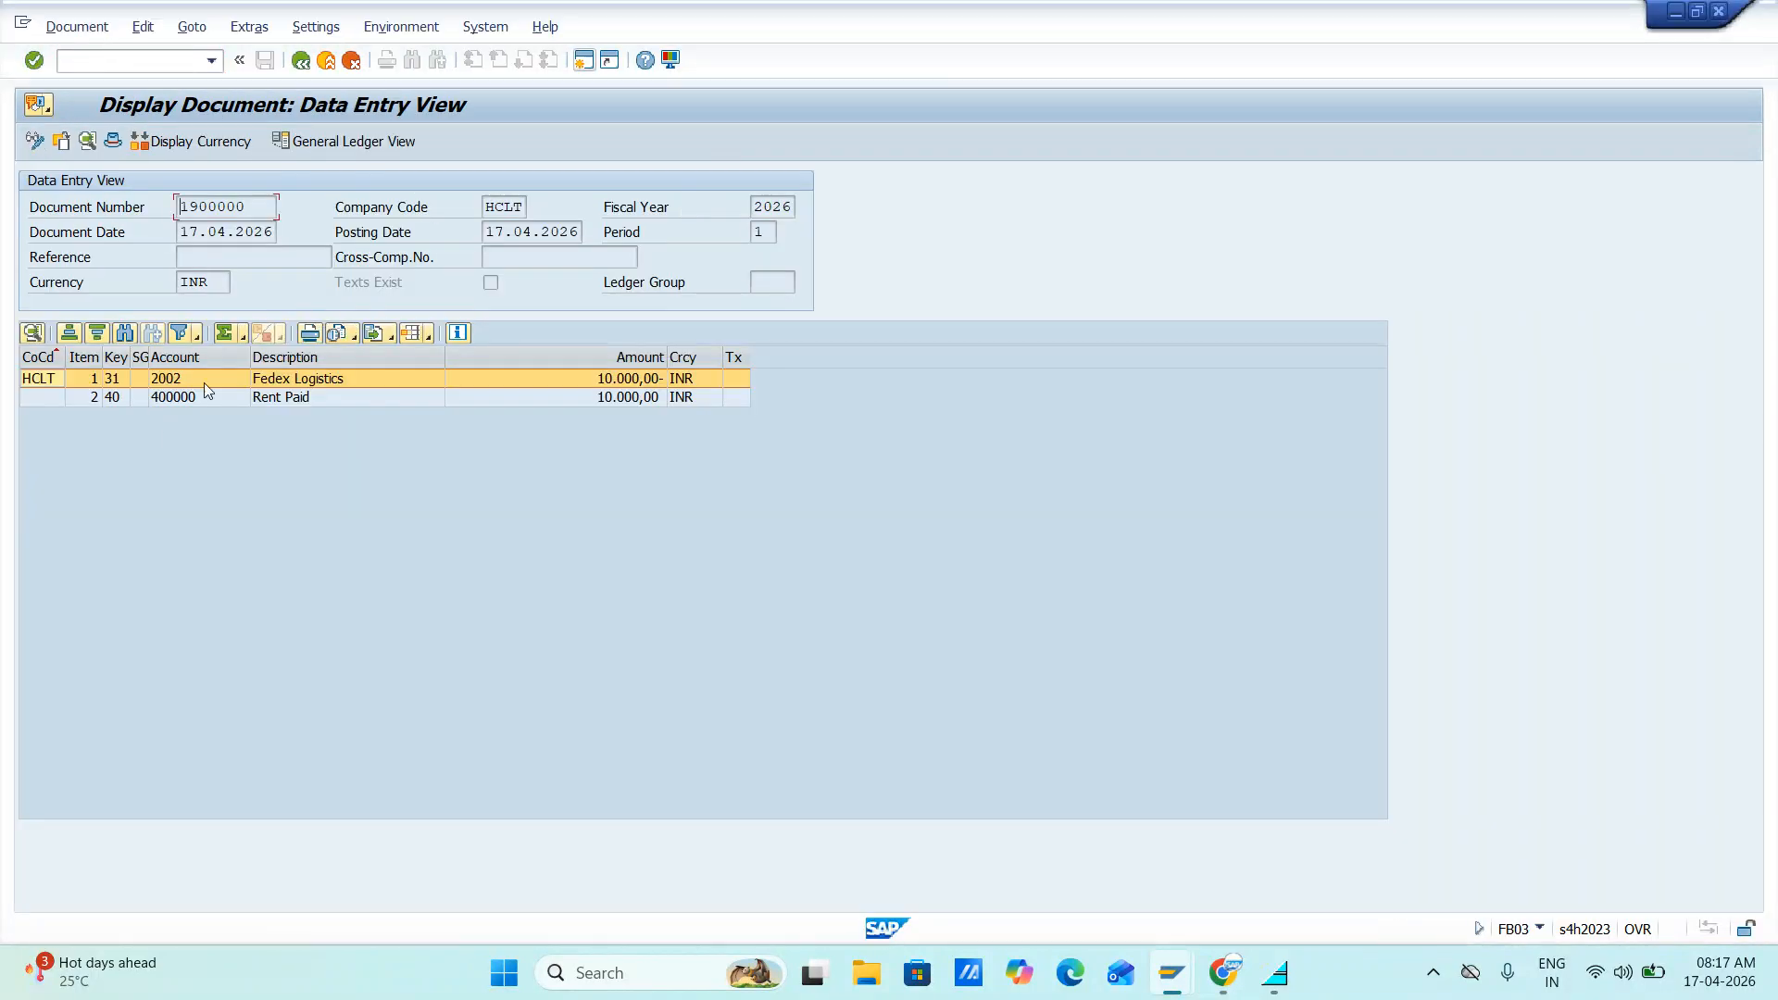
pyautogui.hotkey('alt', 'Tab')
pyautogui.write('5000')
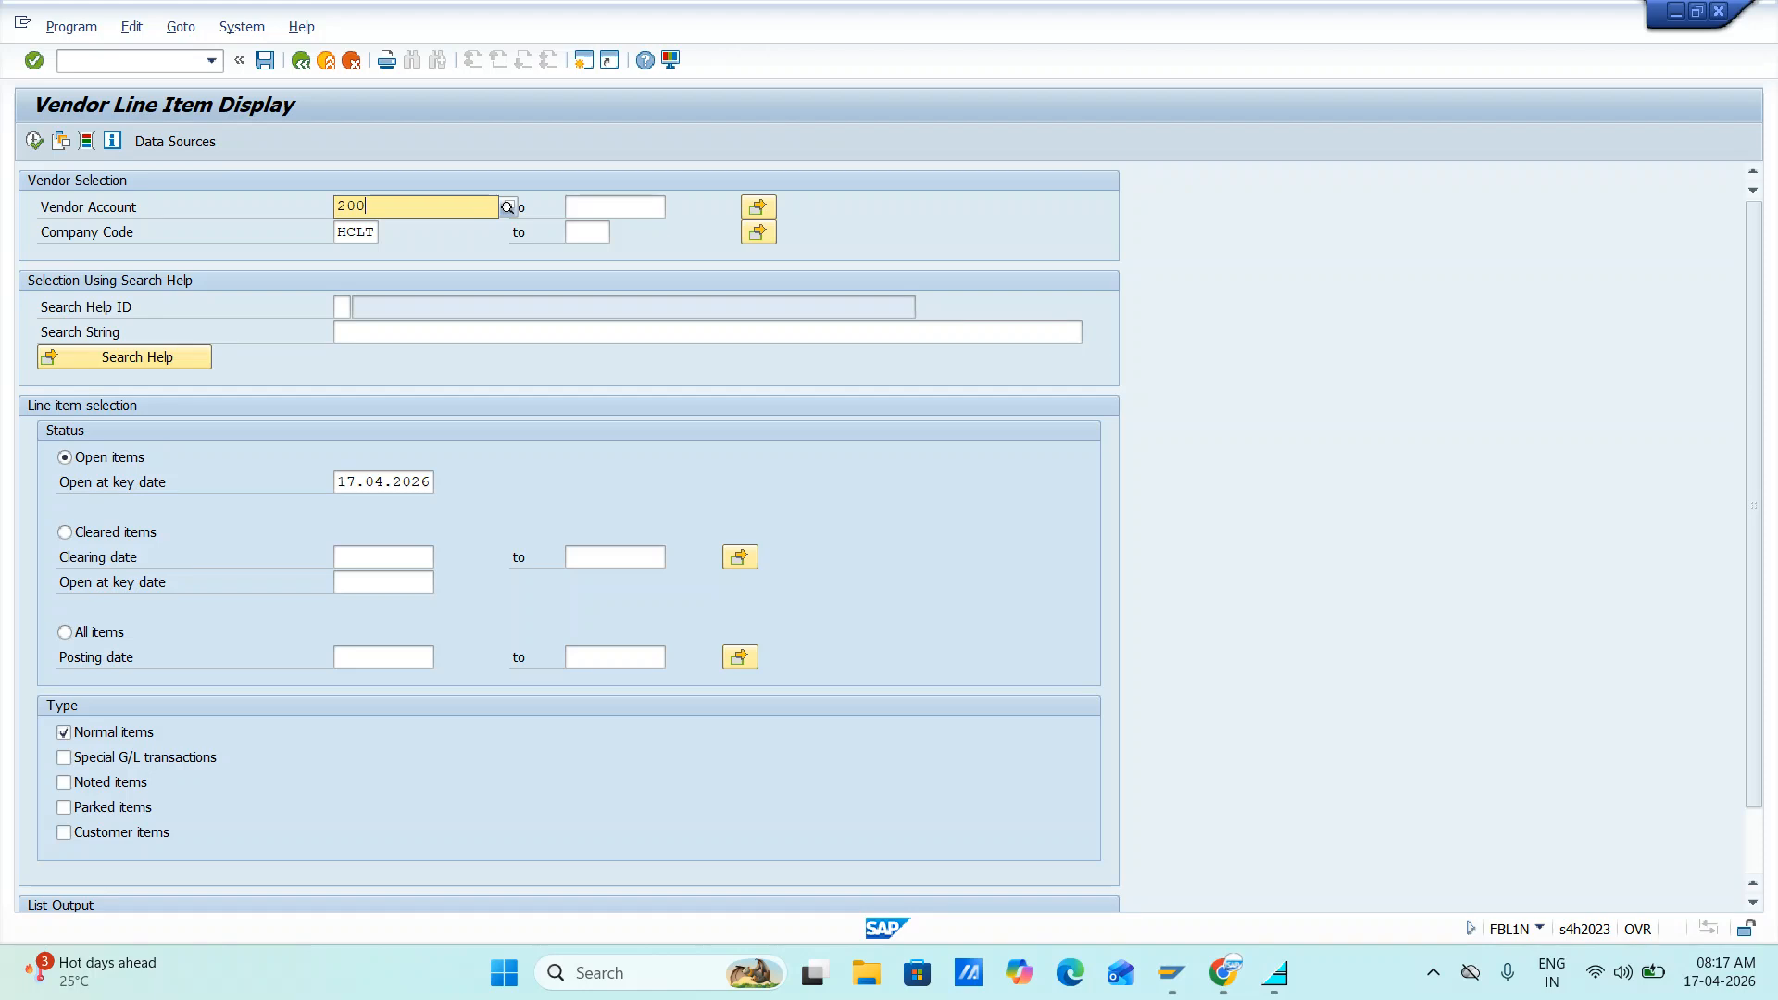
pyautogui.press('F8')
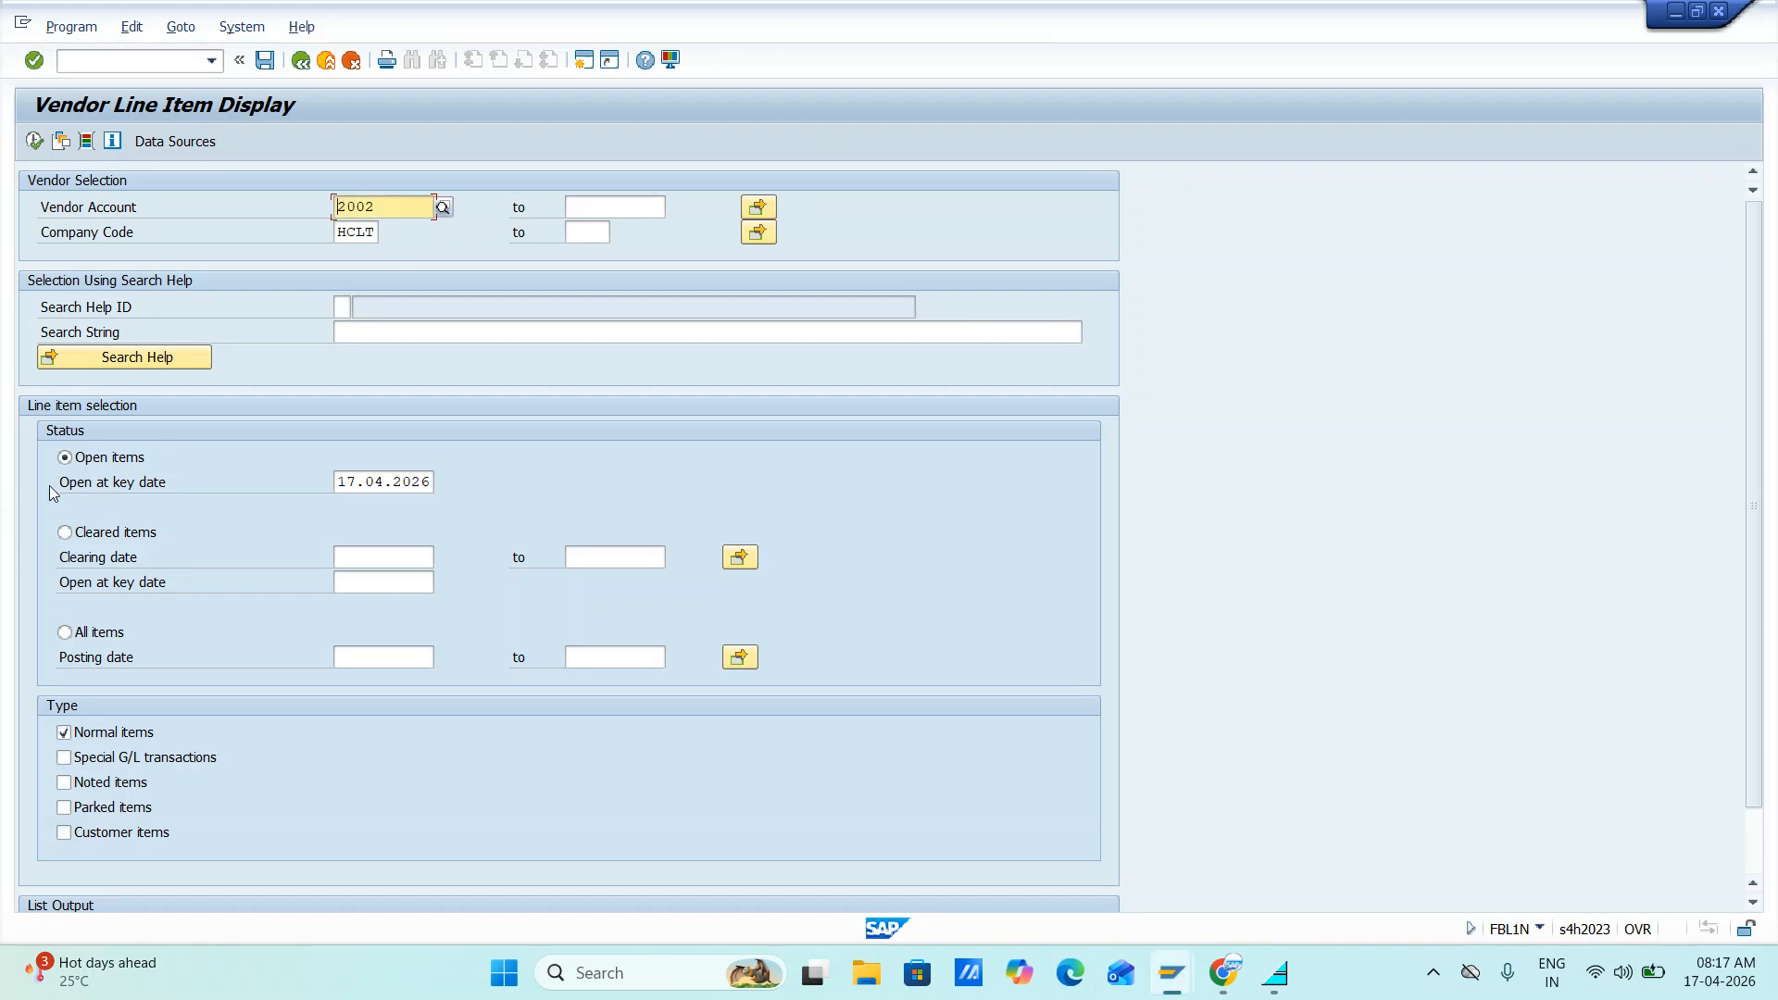
pyautogui.click(34, 141)
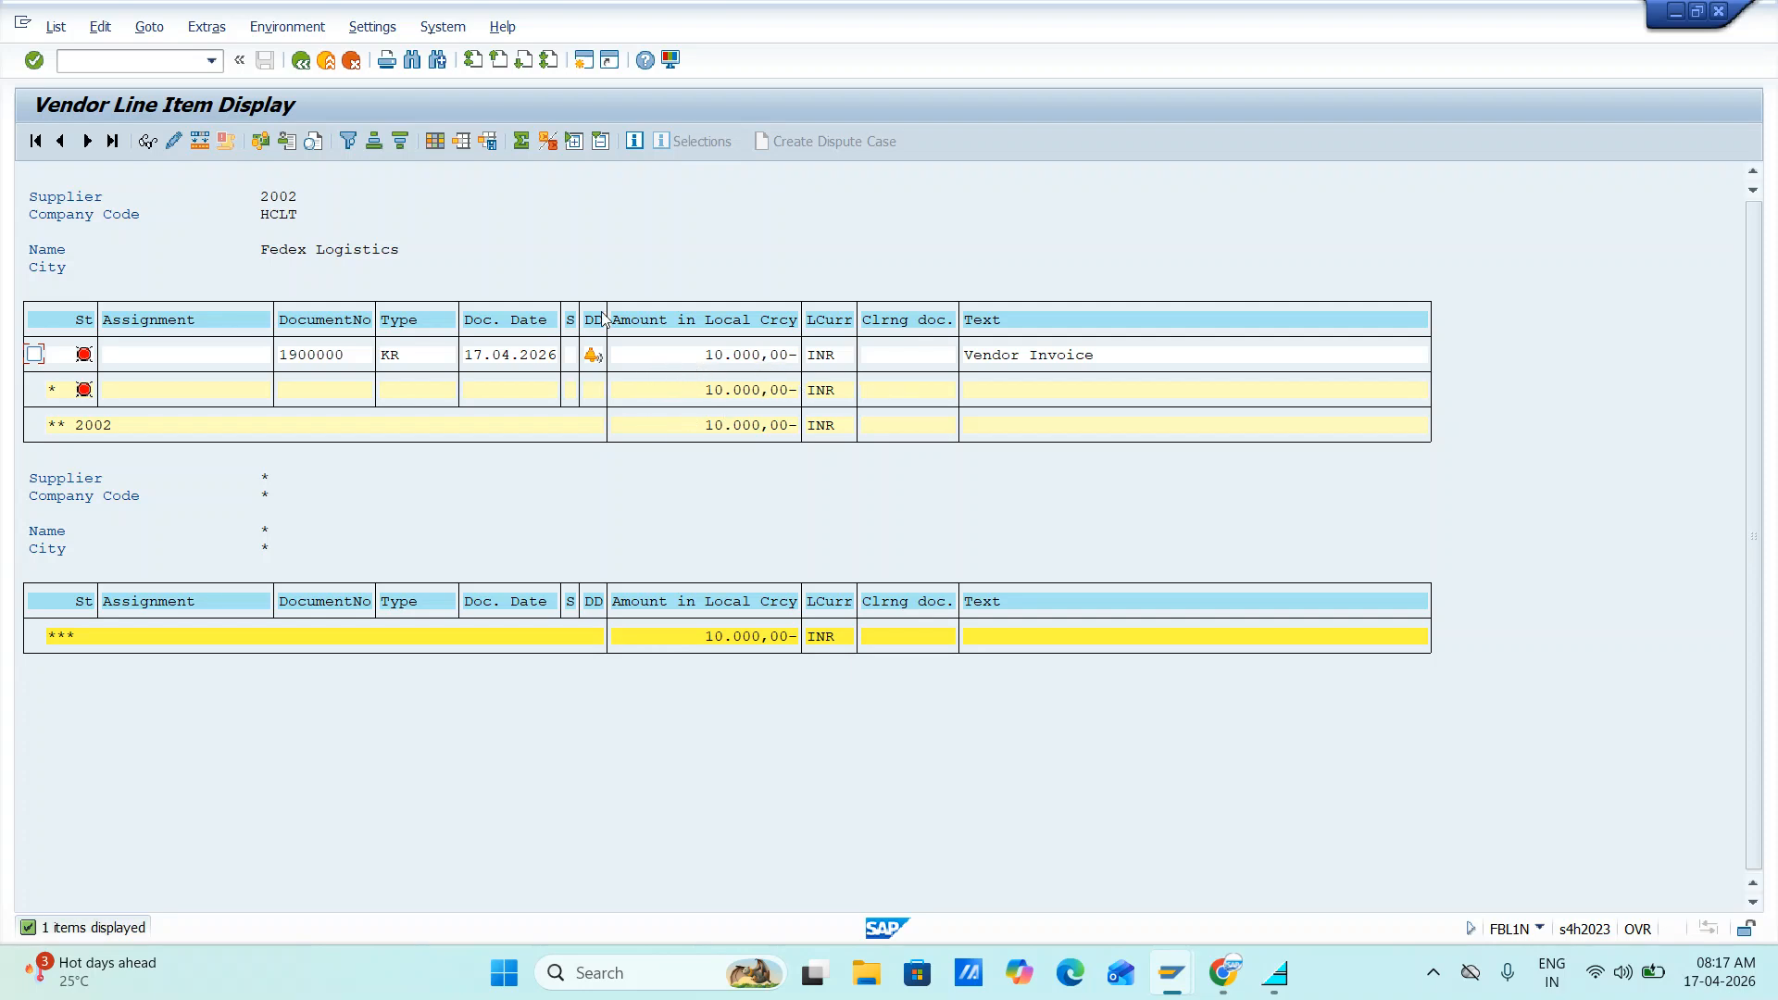
pyautogui.hotkey('alt', 'Tab')
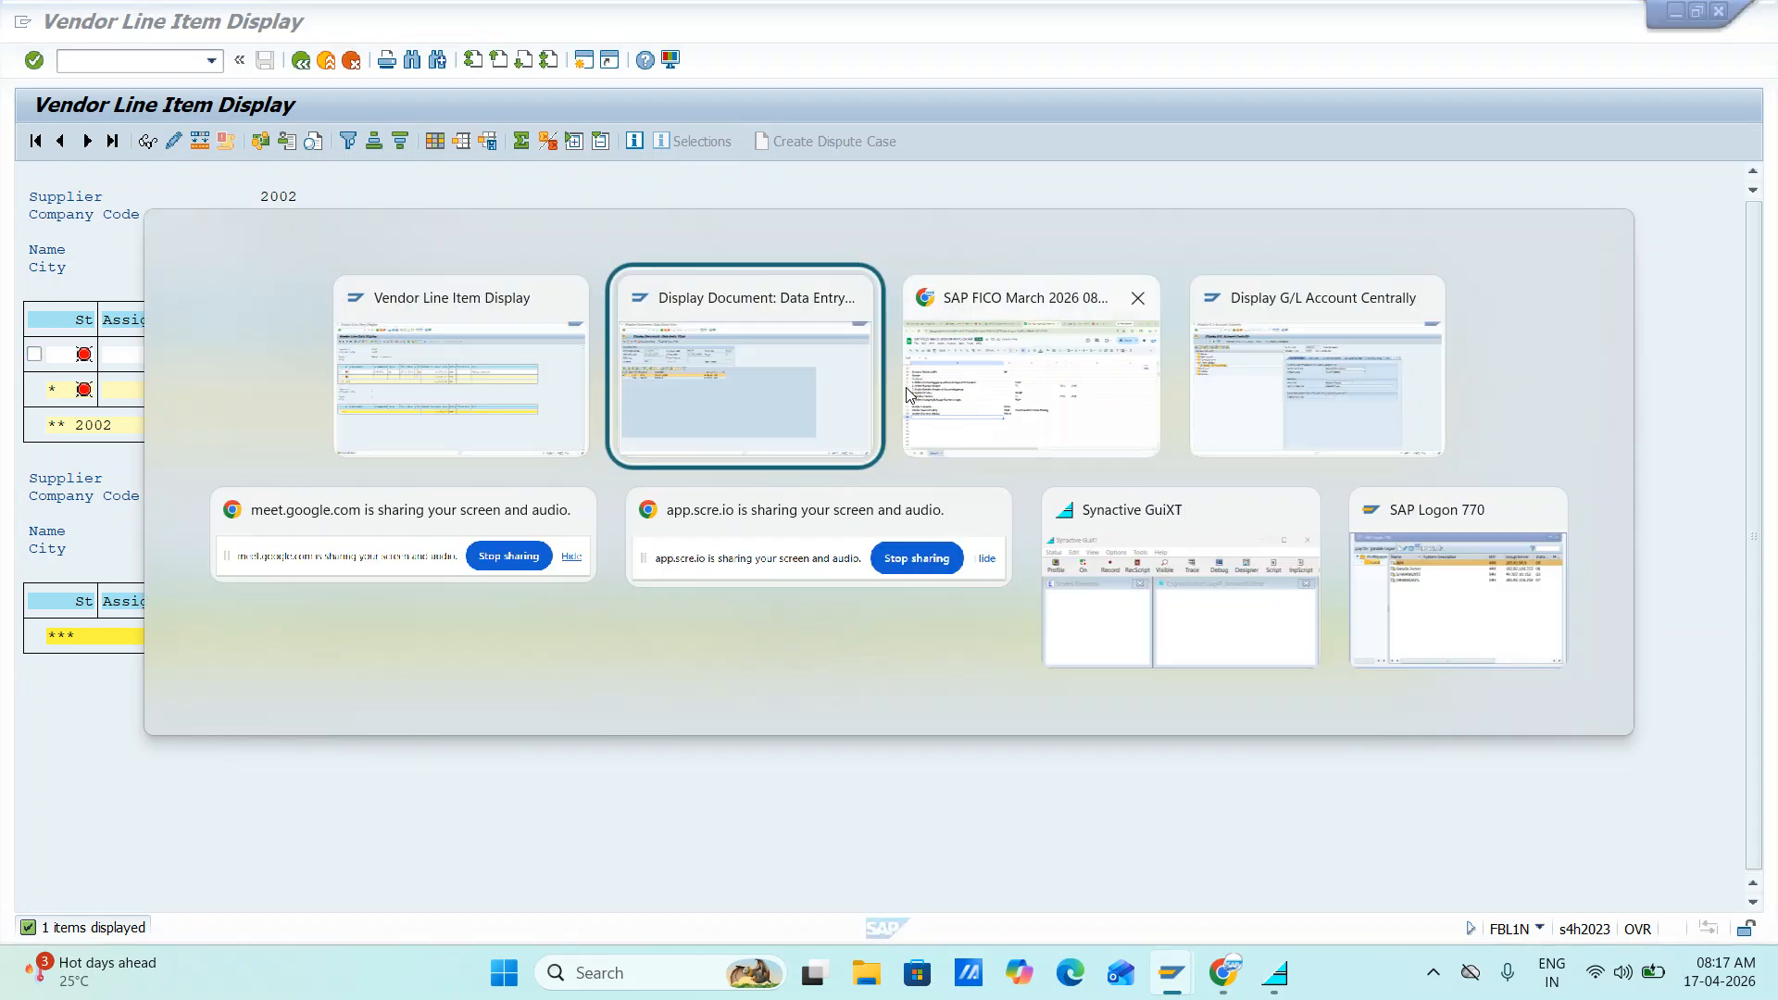
# - Return to the vendor invoice entry and fill in Fedex Logistics as supplier with invoice date 17.04.2026
pyautogui.hotkey('alt', 'Tab')
pyautogui.hotkey('alt', 'shift', 'Tab')
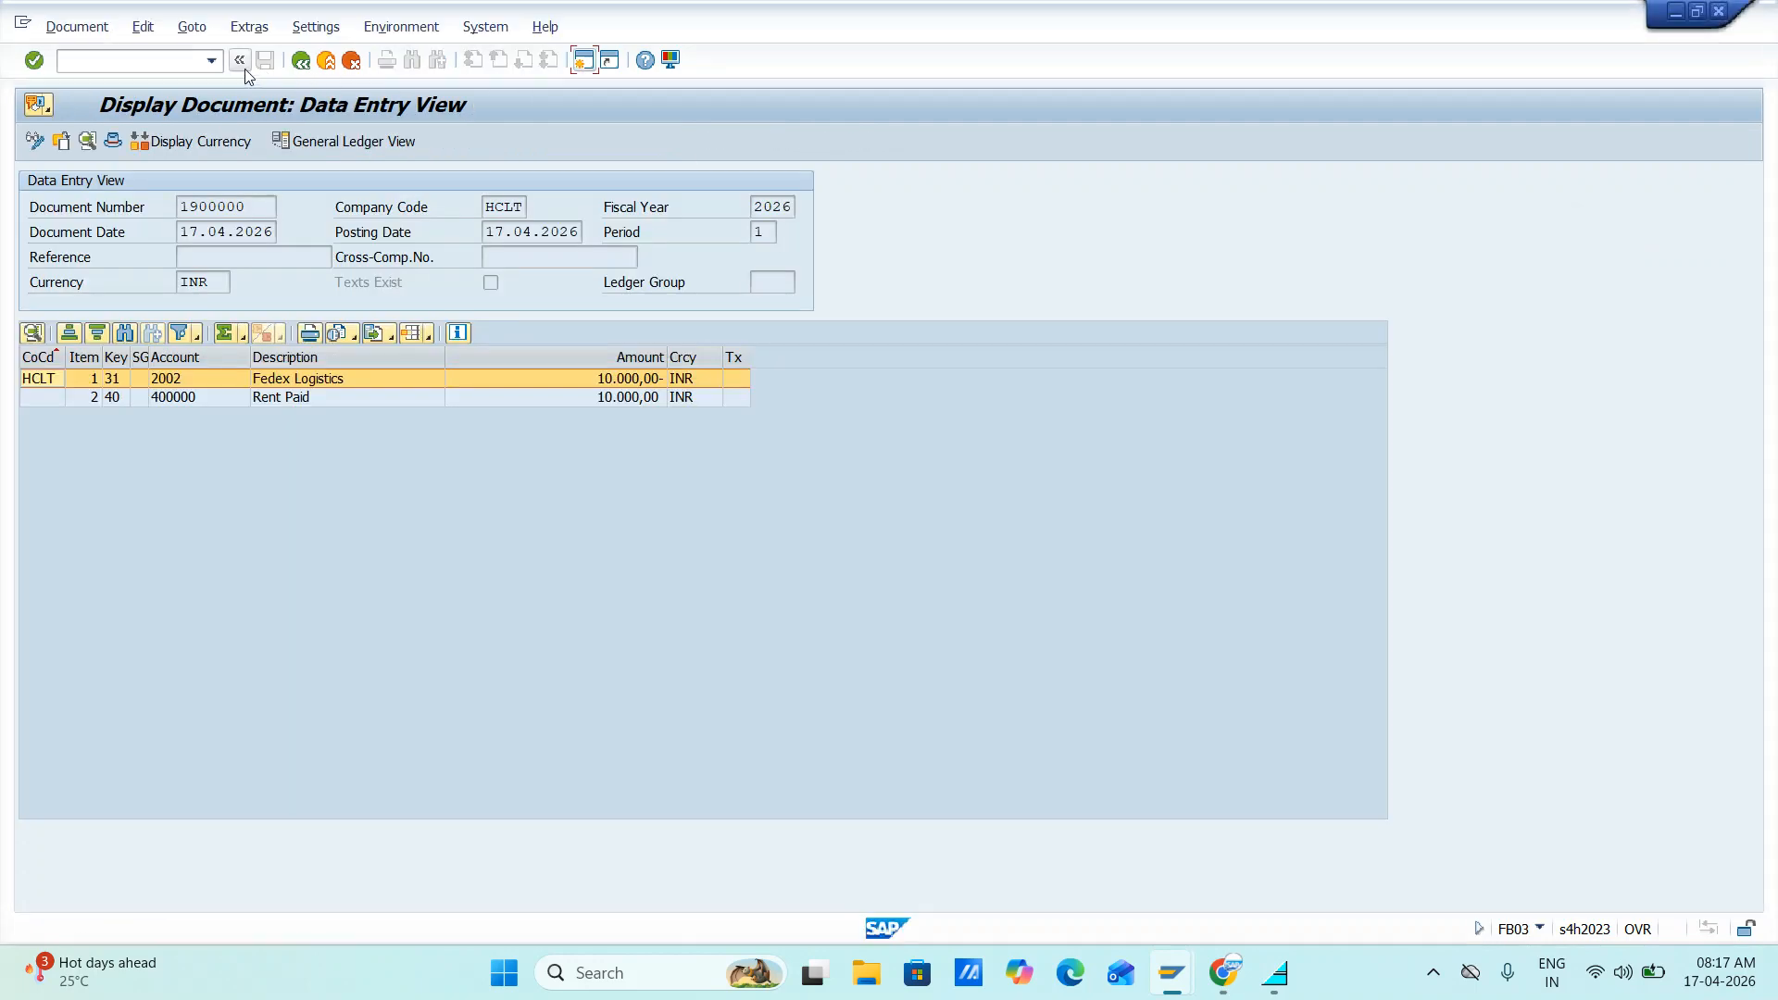
pyautogui.click(301, 61)
pyautogui.click(231, 263)
pyautogui.click(222, 280)
pyautogui.click(223, 281)
pyautogui.click(226, 302)
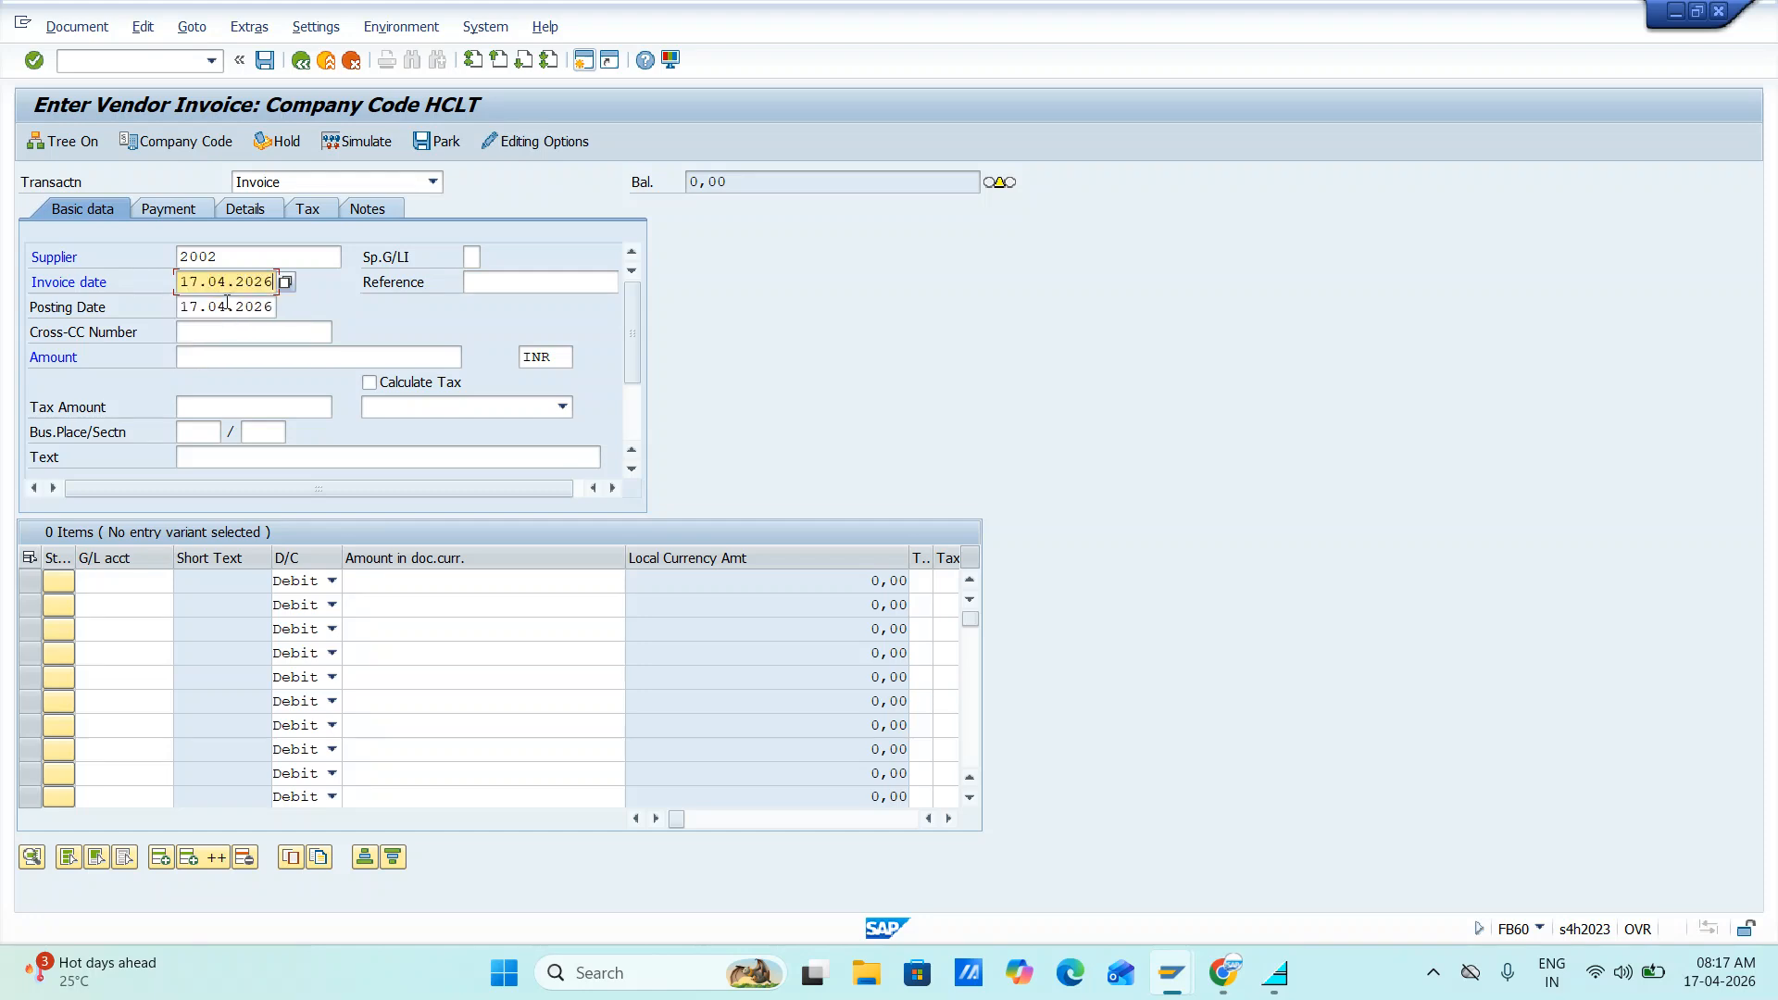
# - Set the invoice amount to 50000 INR and the header text to "Vendor Invoice"
pyautogui.click(216, 354)
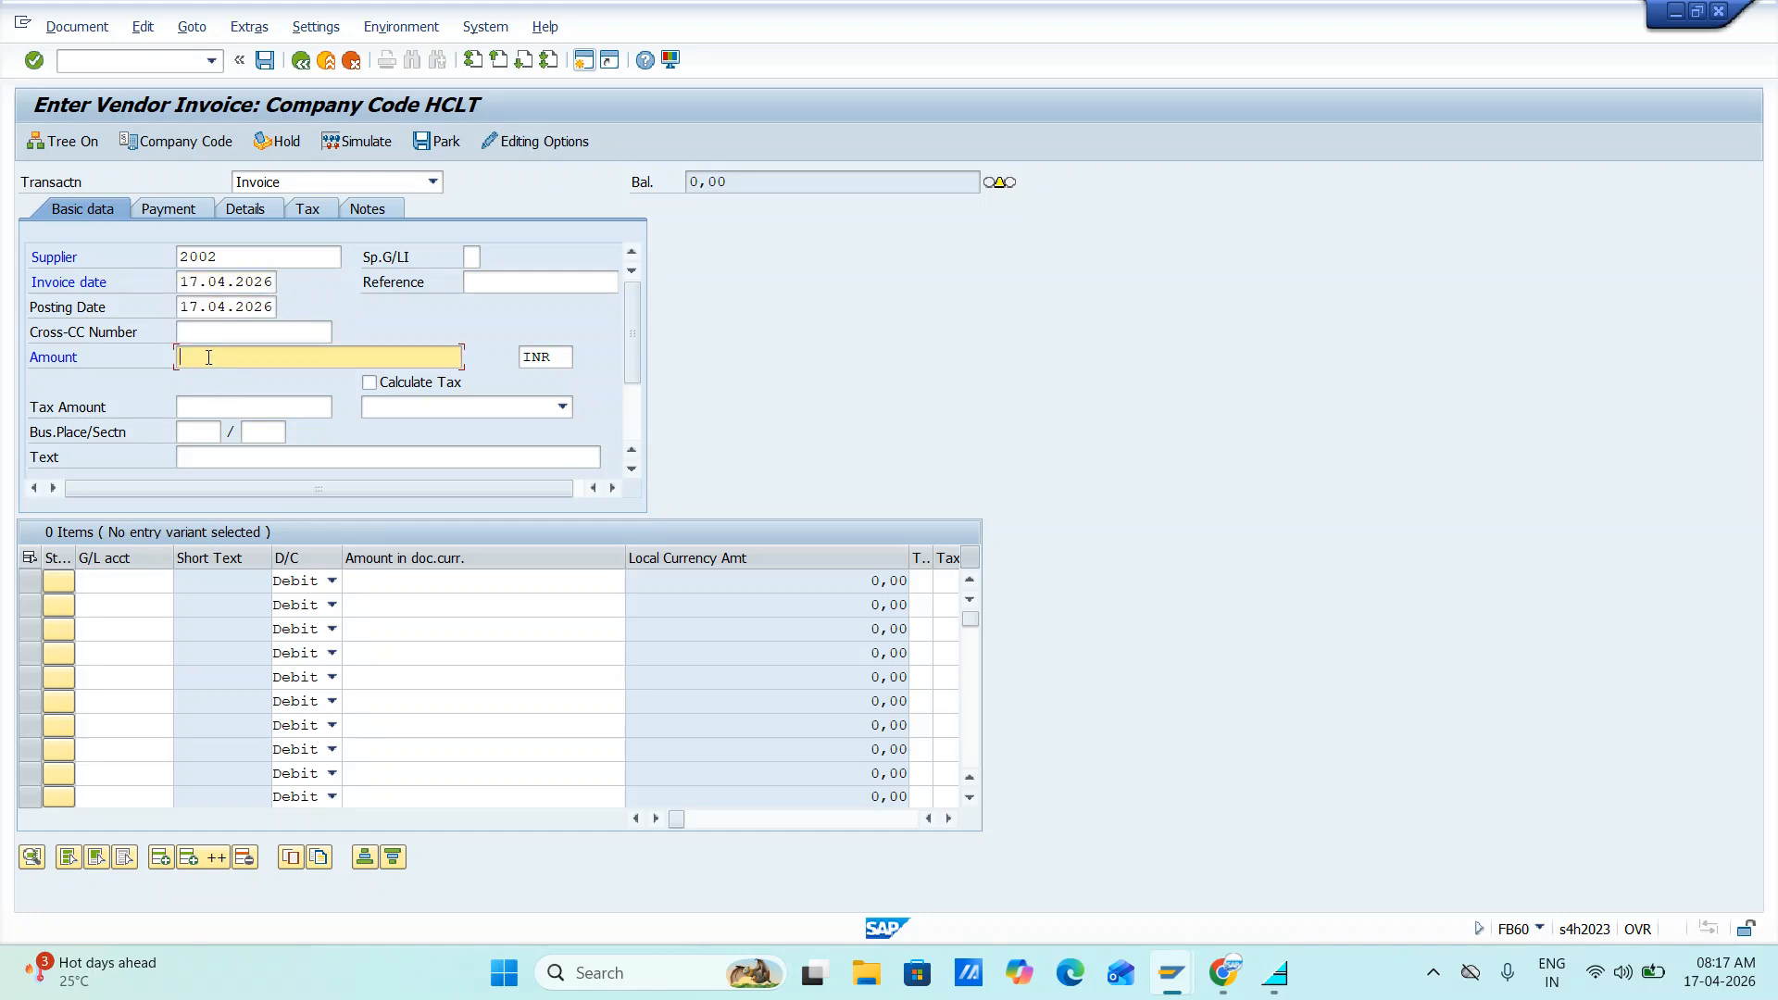
pyautogui.write('50000')
pyautogui.click(190, 465)
pyautogui.click(197, 464)
pyautogui.click(211, 482)
# - Add a debit line for the Rent Paid G/L account with an amount of 50000
pyautogui.click(129, 581)
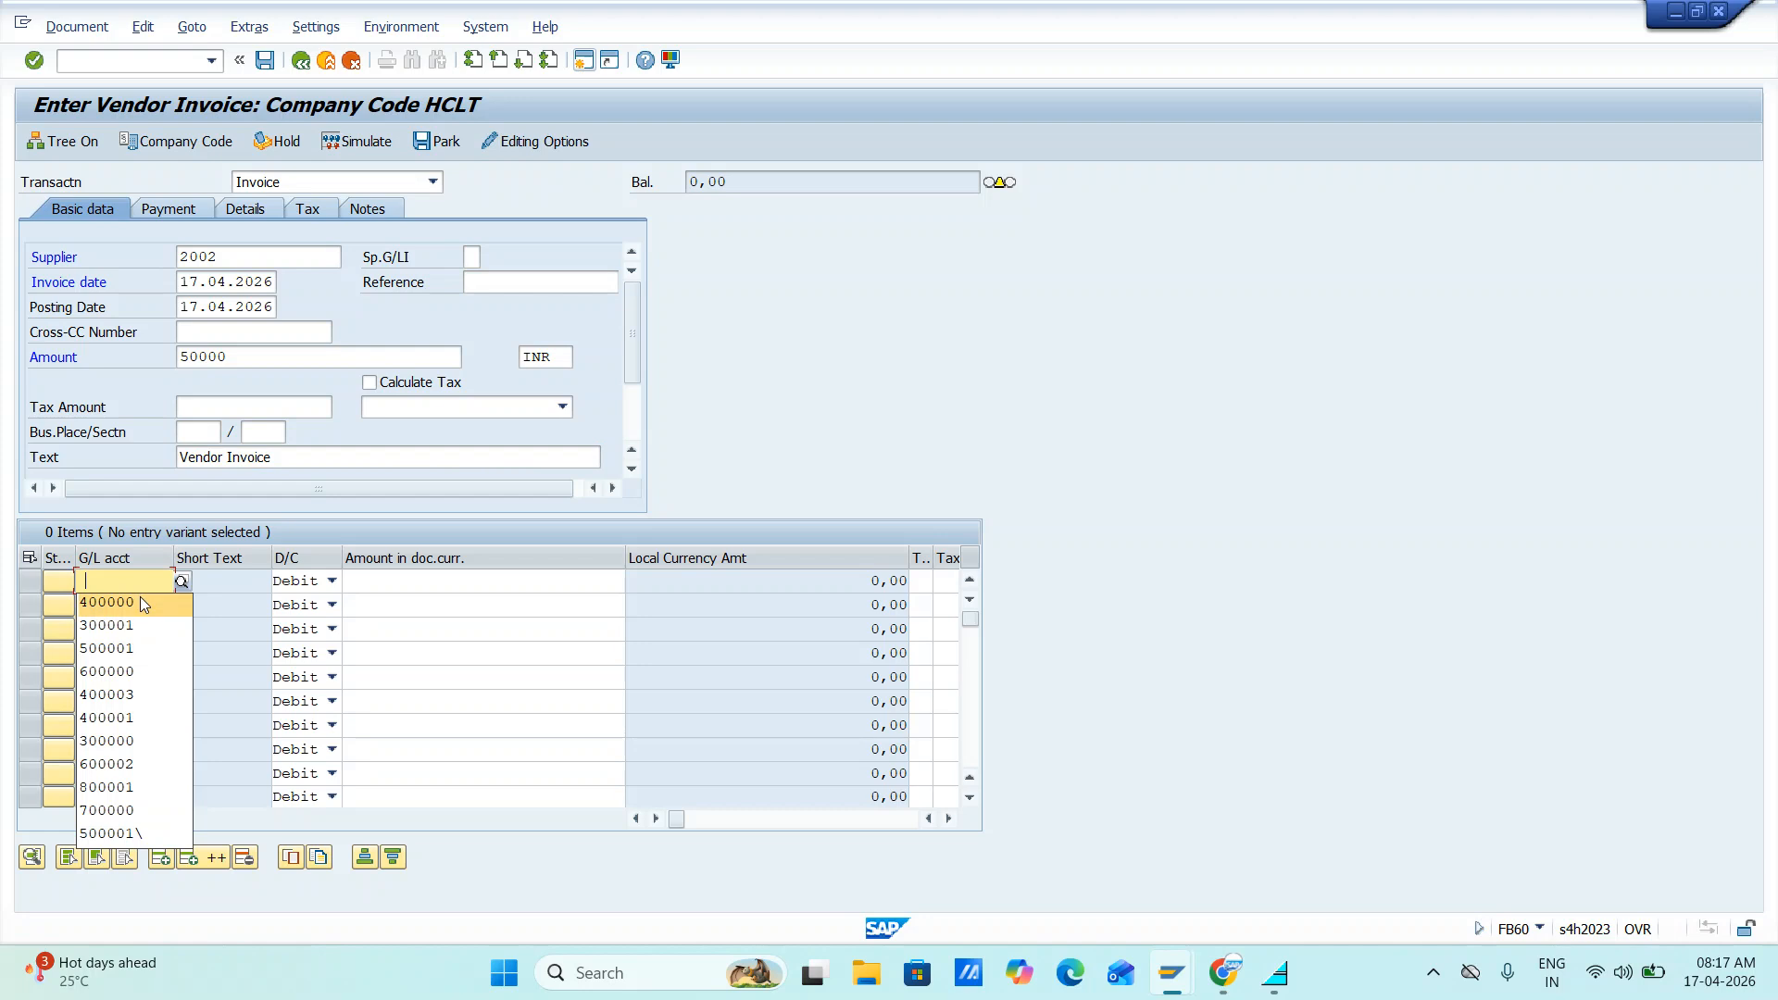
pyautogui.click(140, 602)
pyautogui.click(408, 581)
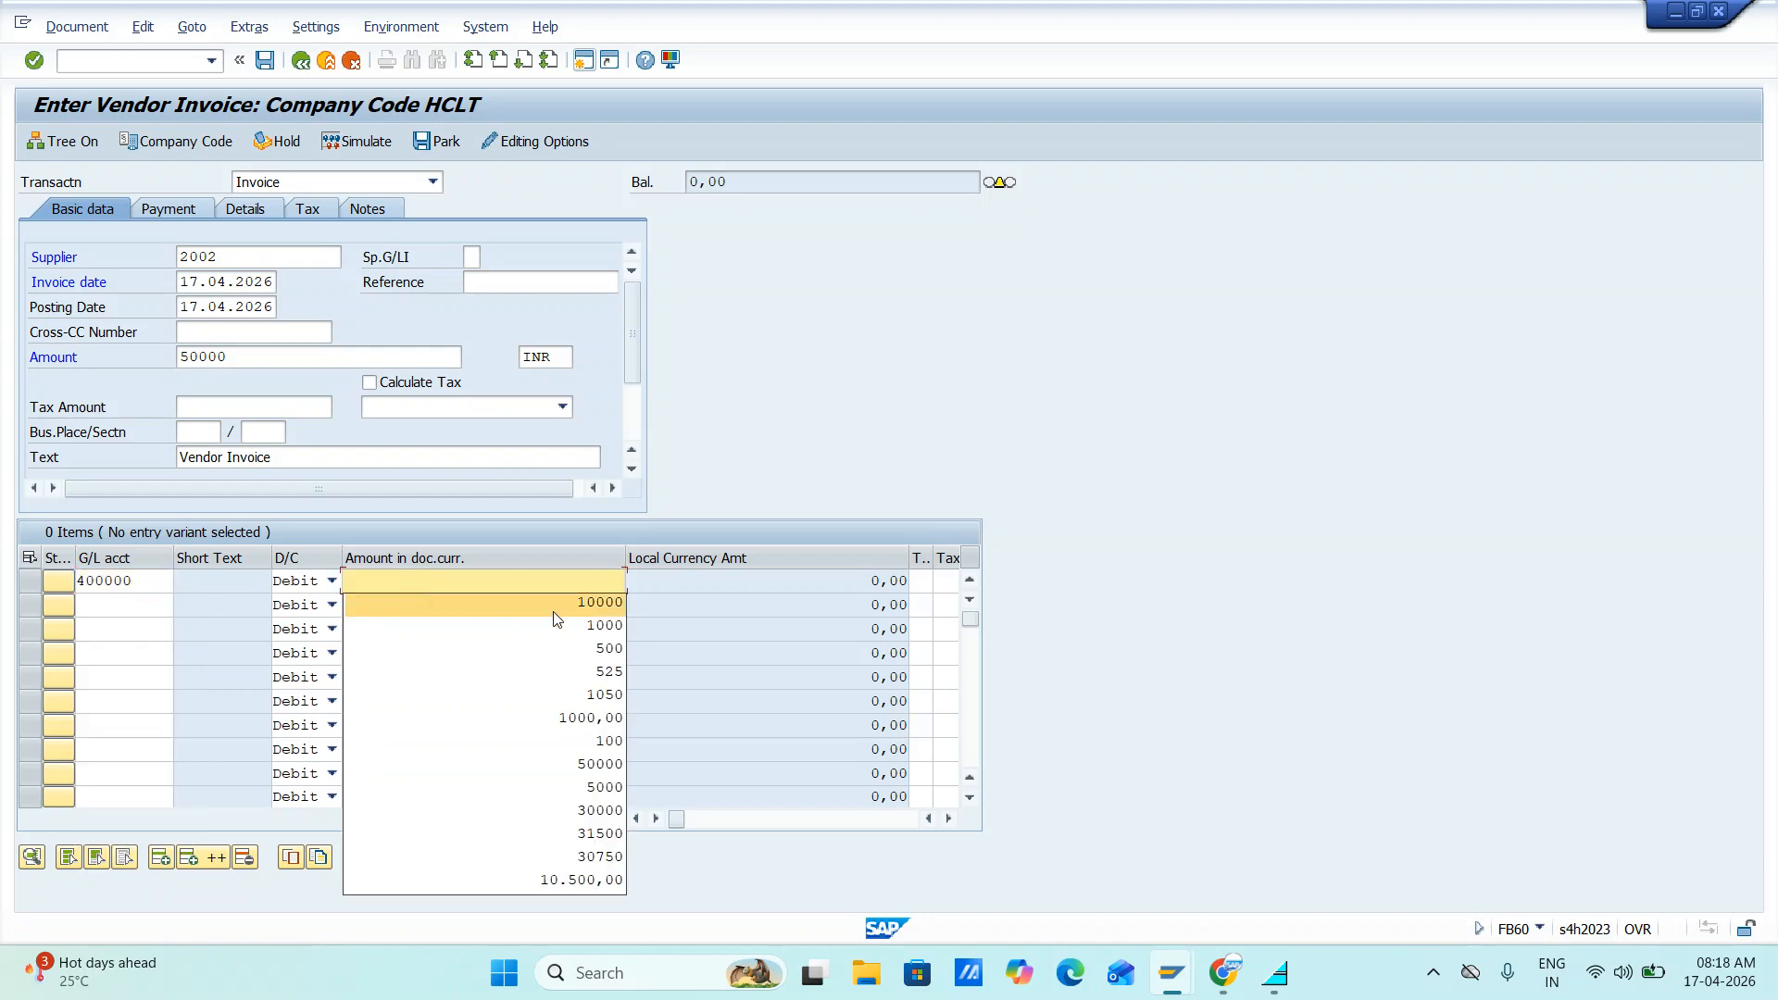
pyautogui.hotkey('alt', 'Tab')
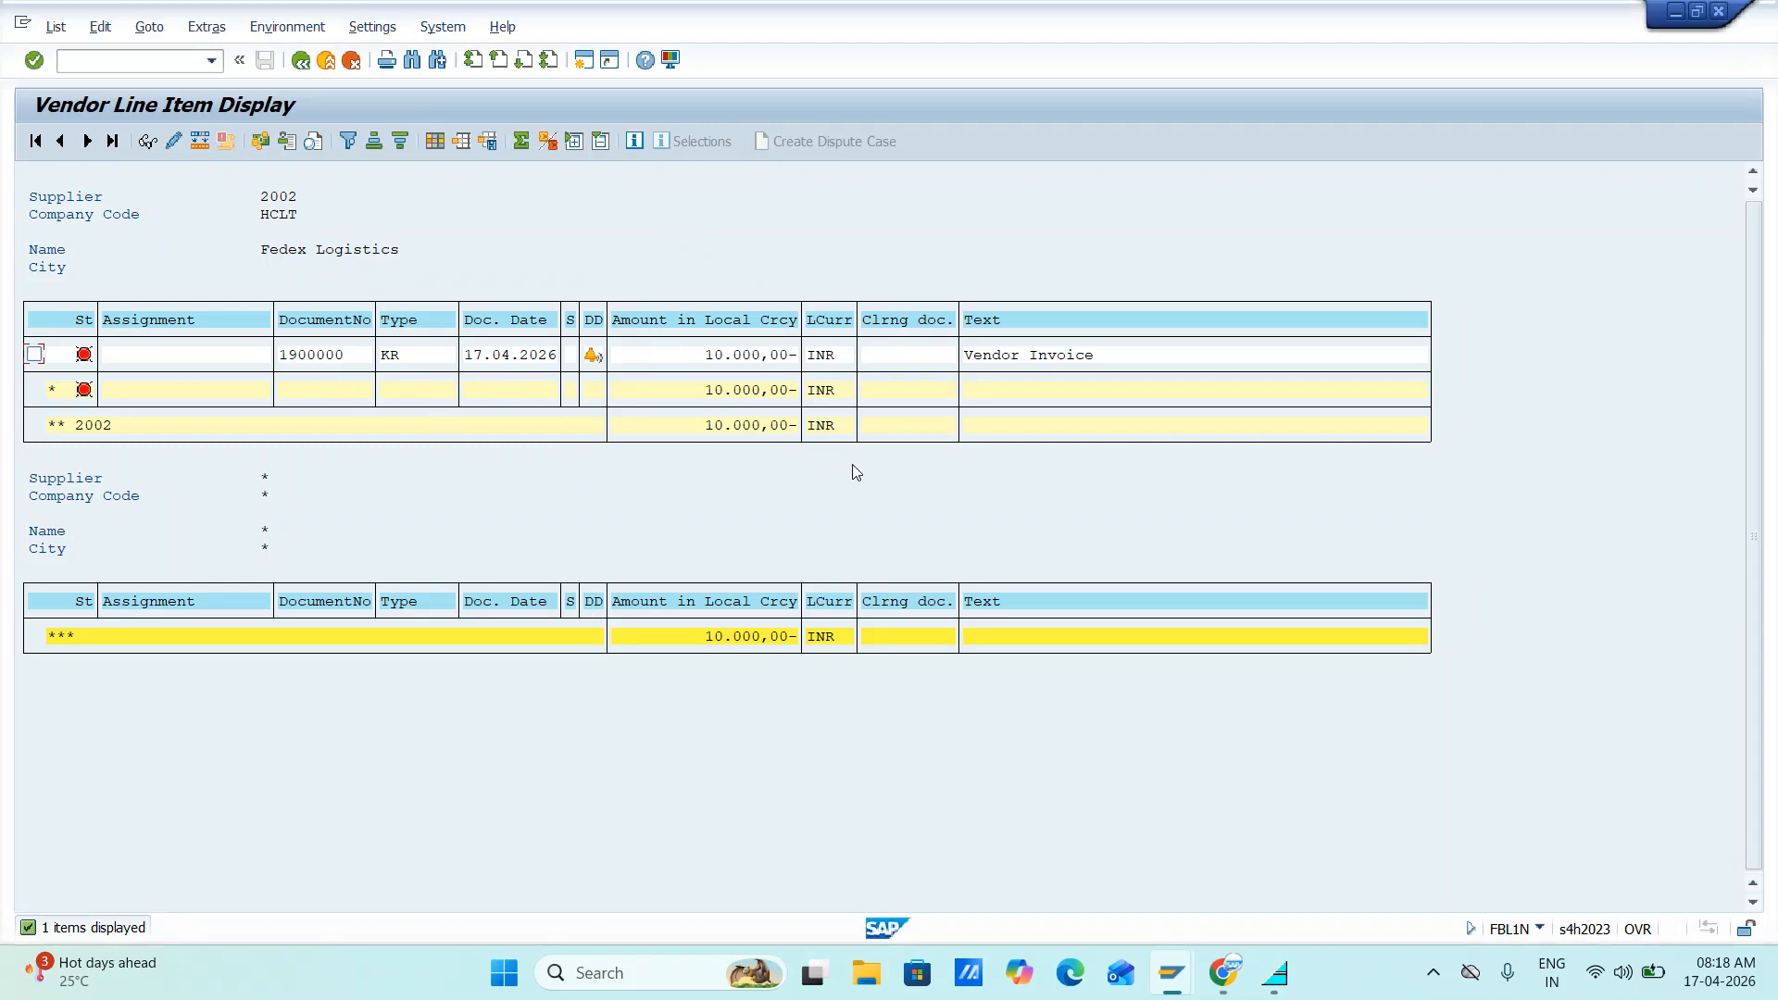
pyautogui.hotkey('alt', 'Tab')
# - Assign cost center 1000 to the Rent Paid line of the 50000 invoice
pyautogui.press('Tab')
pyautogui.press('Tab')
pyautogui.press('Tab')
pyautogui.press('Tab')
pyautogui.press('Tab')
pyautogui.press('Tab')
pyautogui.press('Tab')
pyautogui.press('Tab')
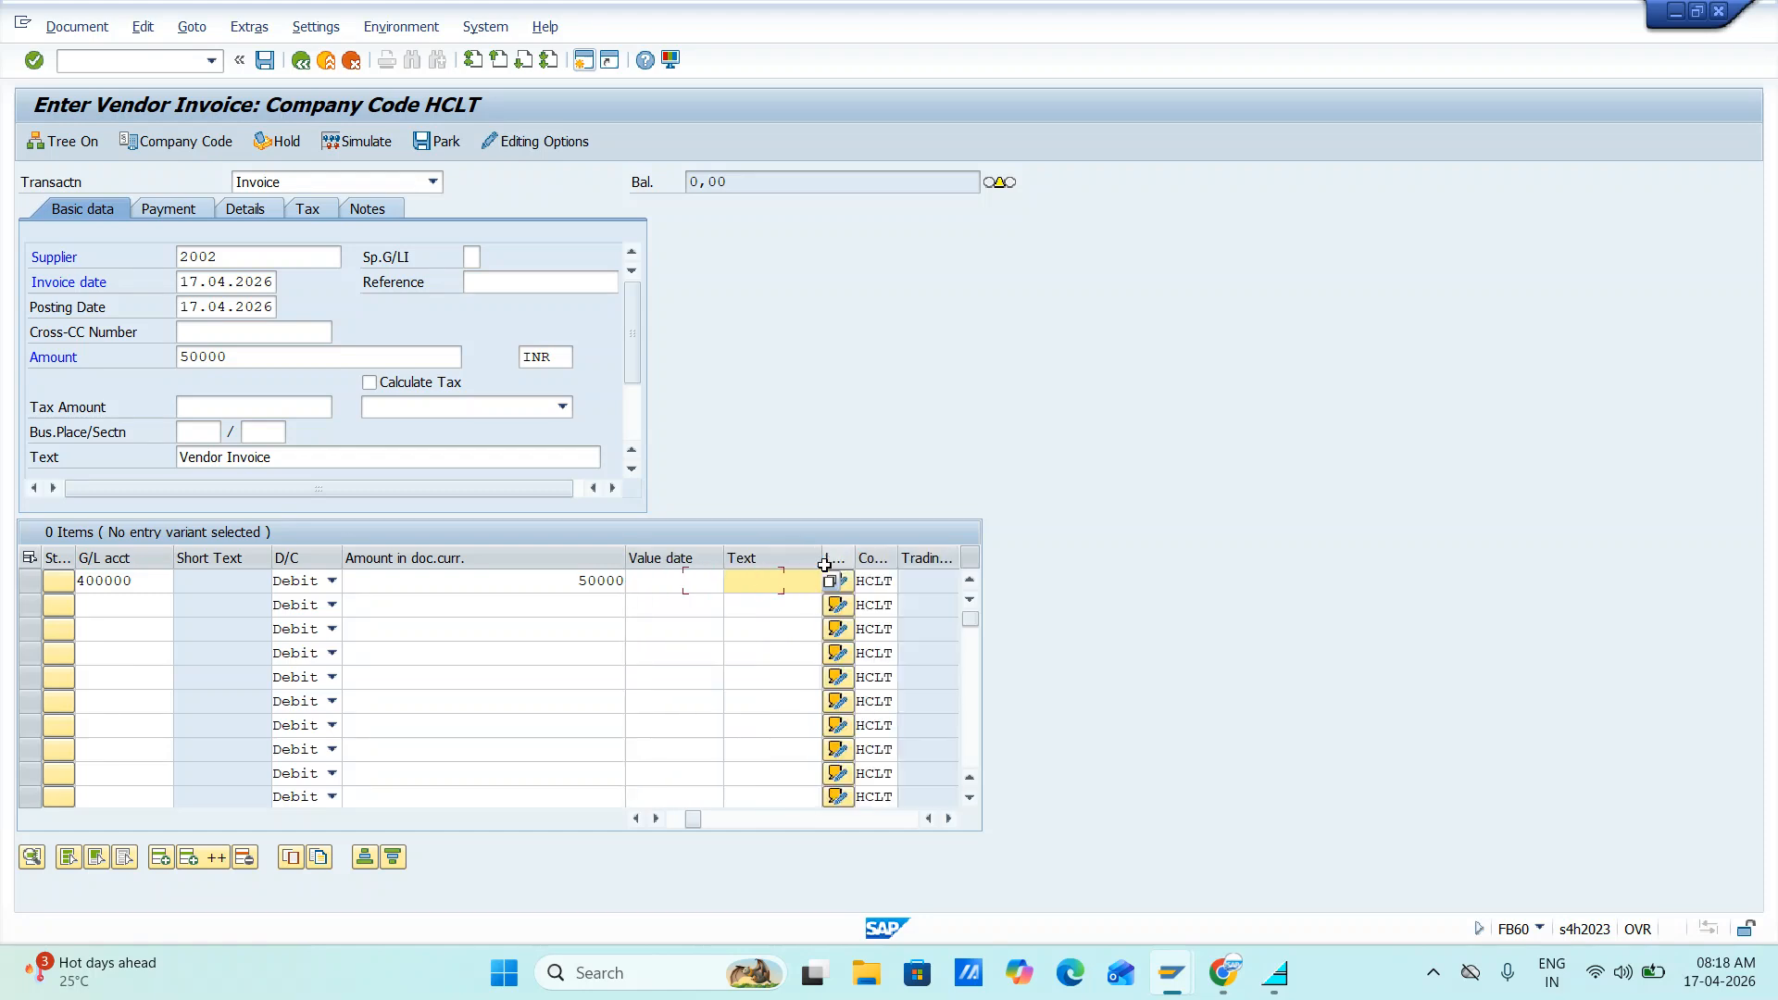
pyautogui.press('Tab')
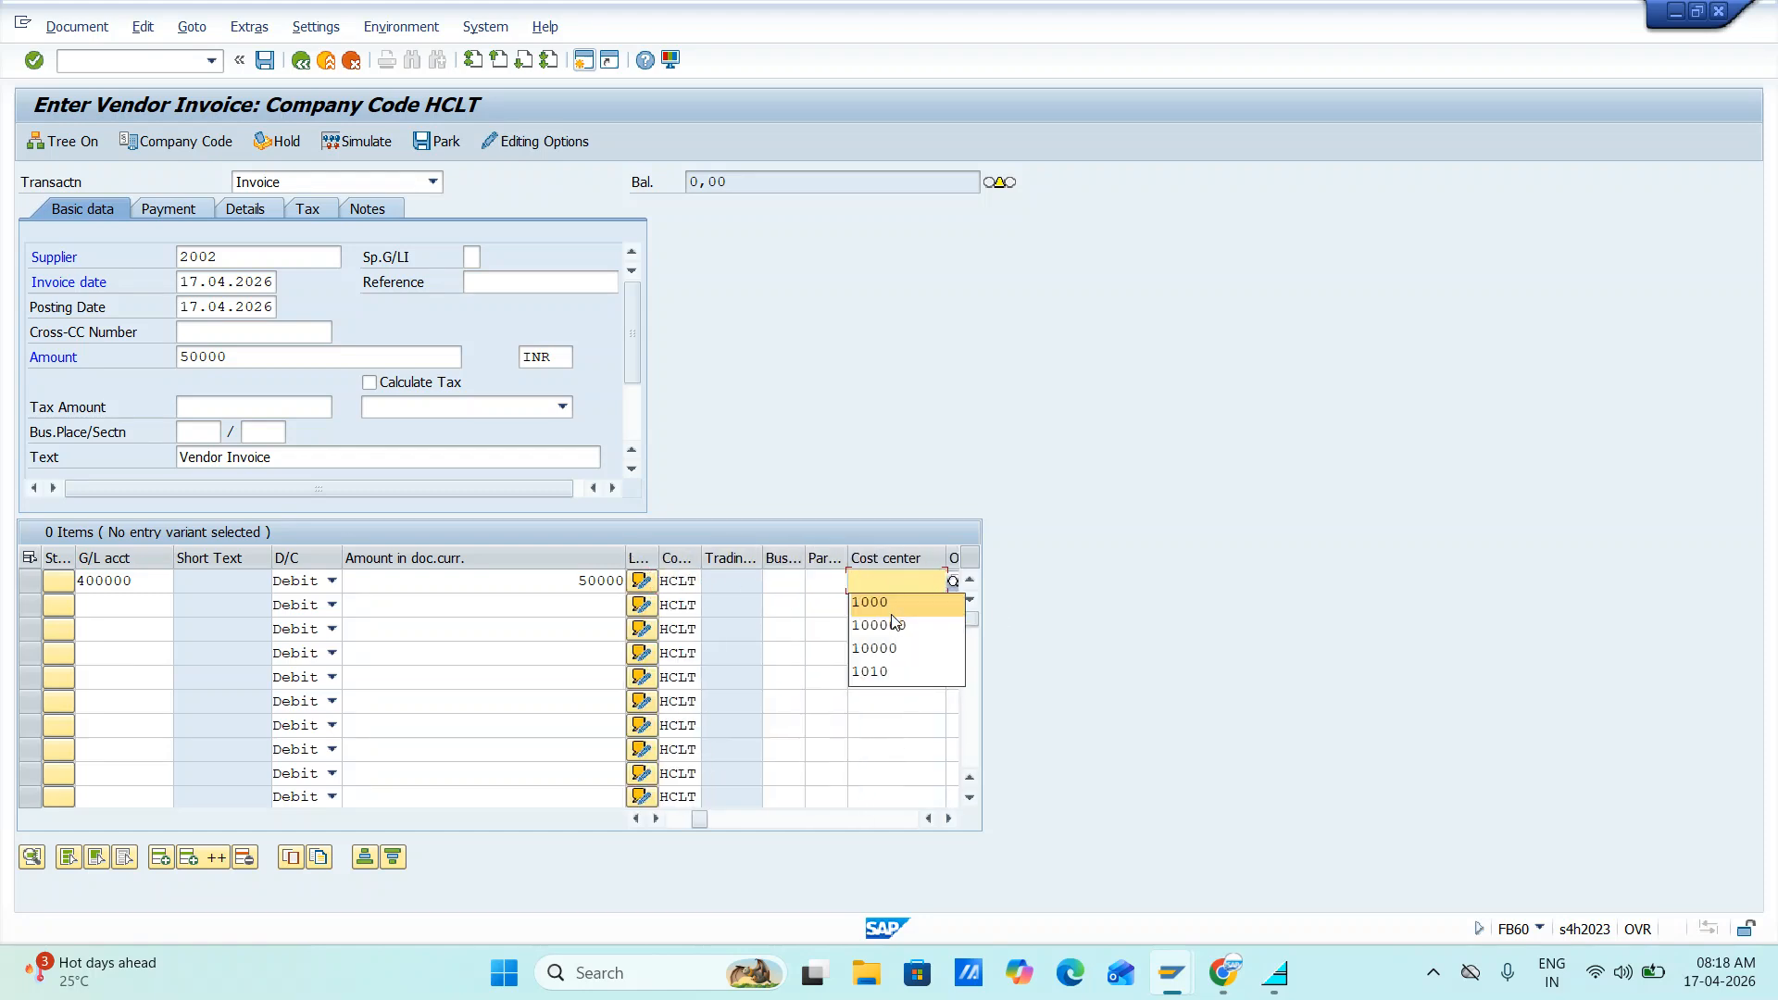
pyautogui.click(892, 615)
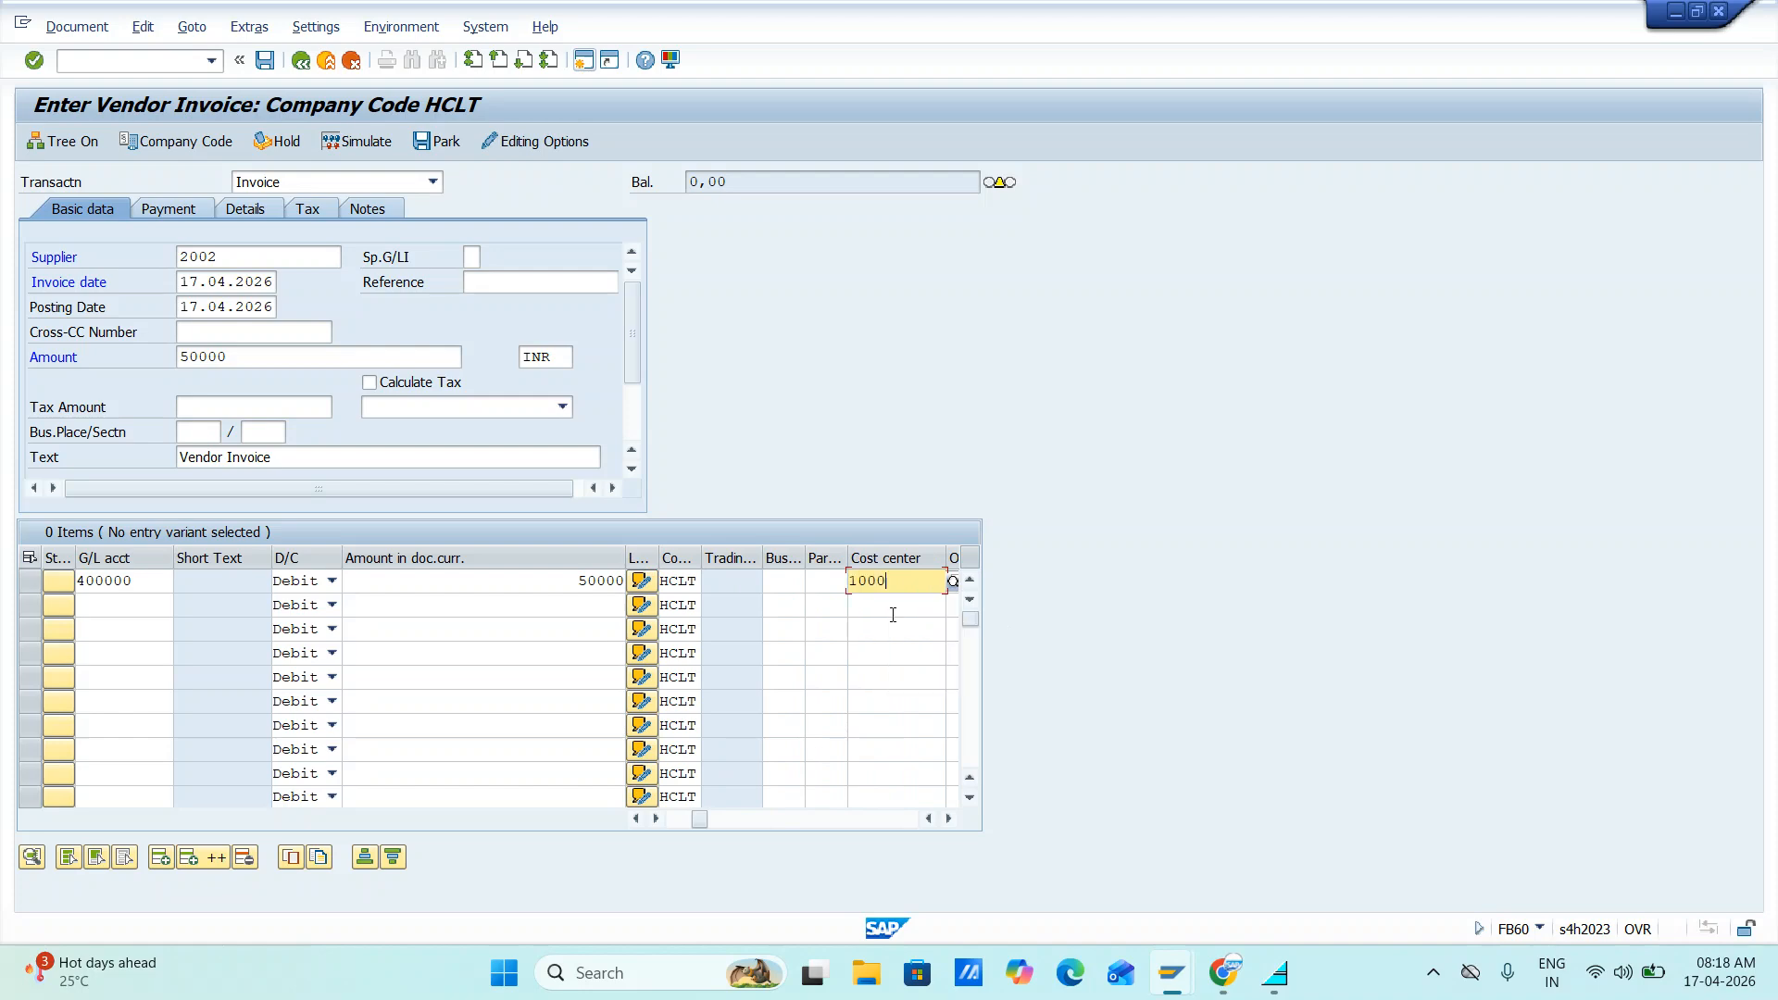
# - Assign profit center 1000 to the 50000 Rent Paid line and post the vendor invoice
pyautogui.press('Tab')
pyautogui.press('Tab')
pyautogui.press('Tab')
pyautogui.press('Tab')
pyautogui.press('Tab')
pyautogui.press('Tab')
pyautogui.press('Tab')
pyautogui.press('Tab')
pyautogui.press('Tab')
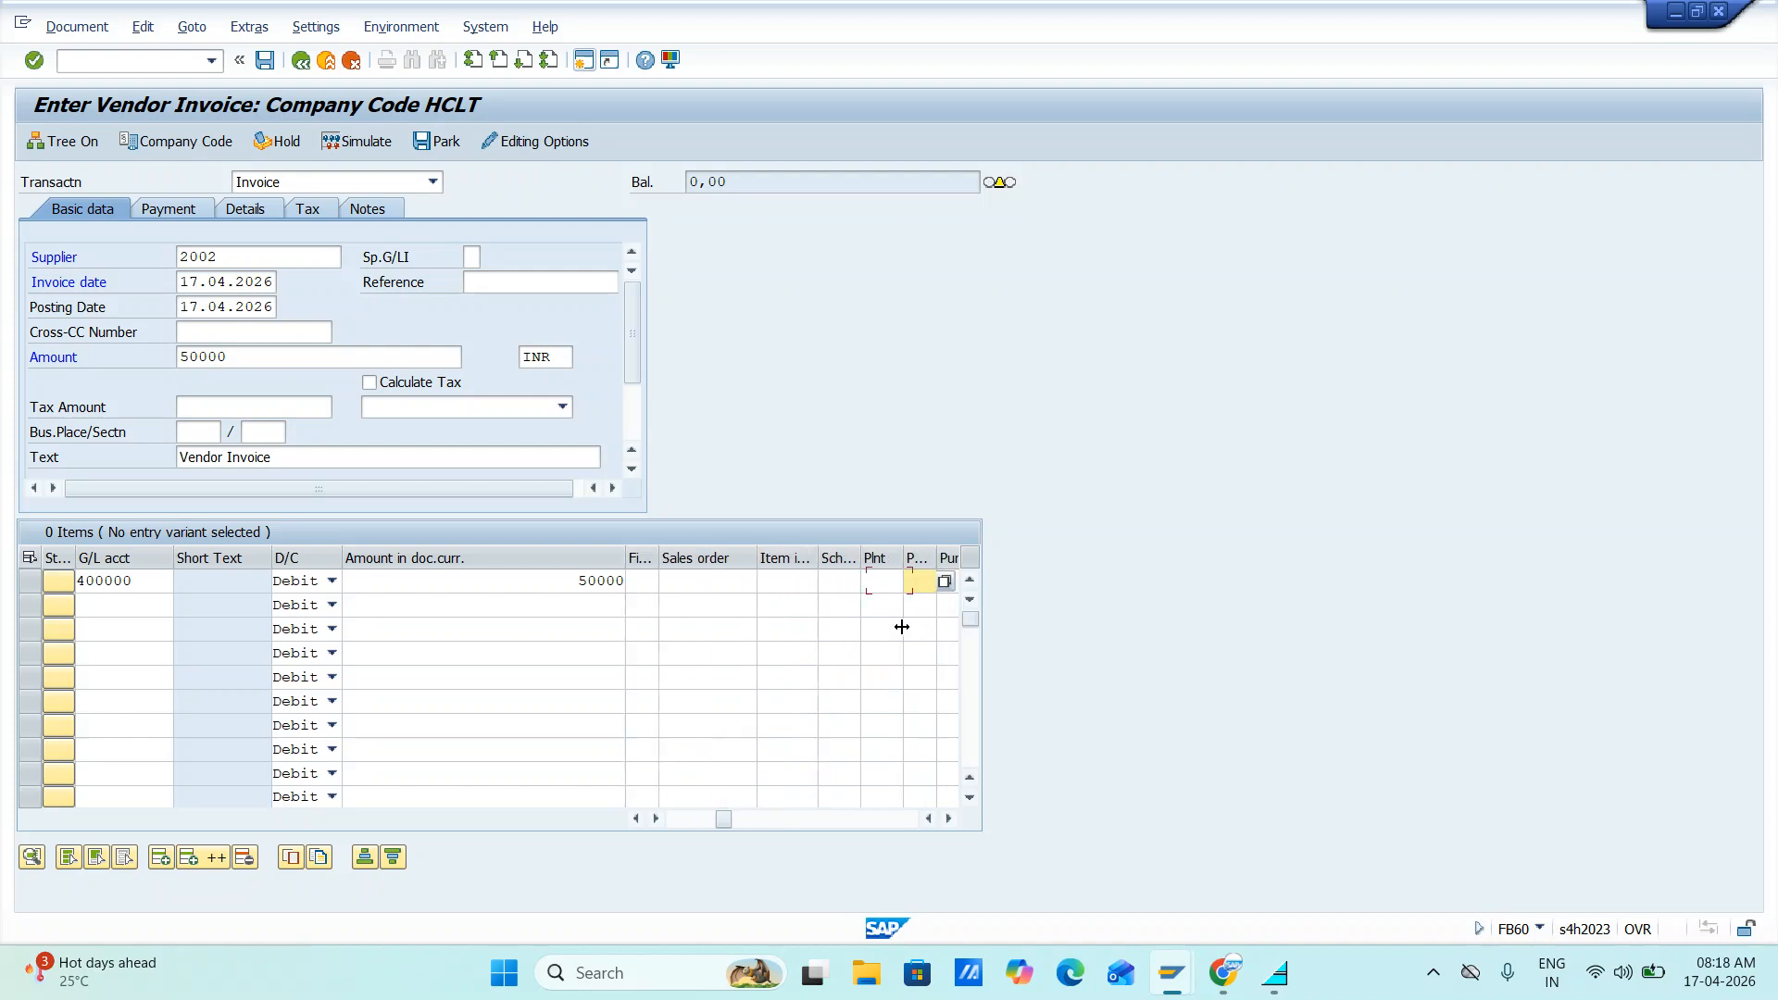
pyautogui.click(818, 607)
pyautogui.press('Return')
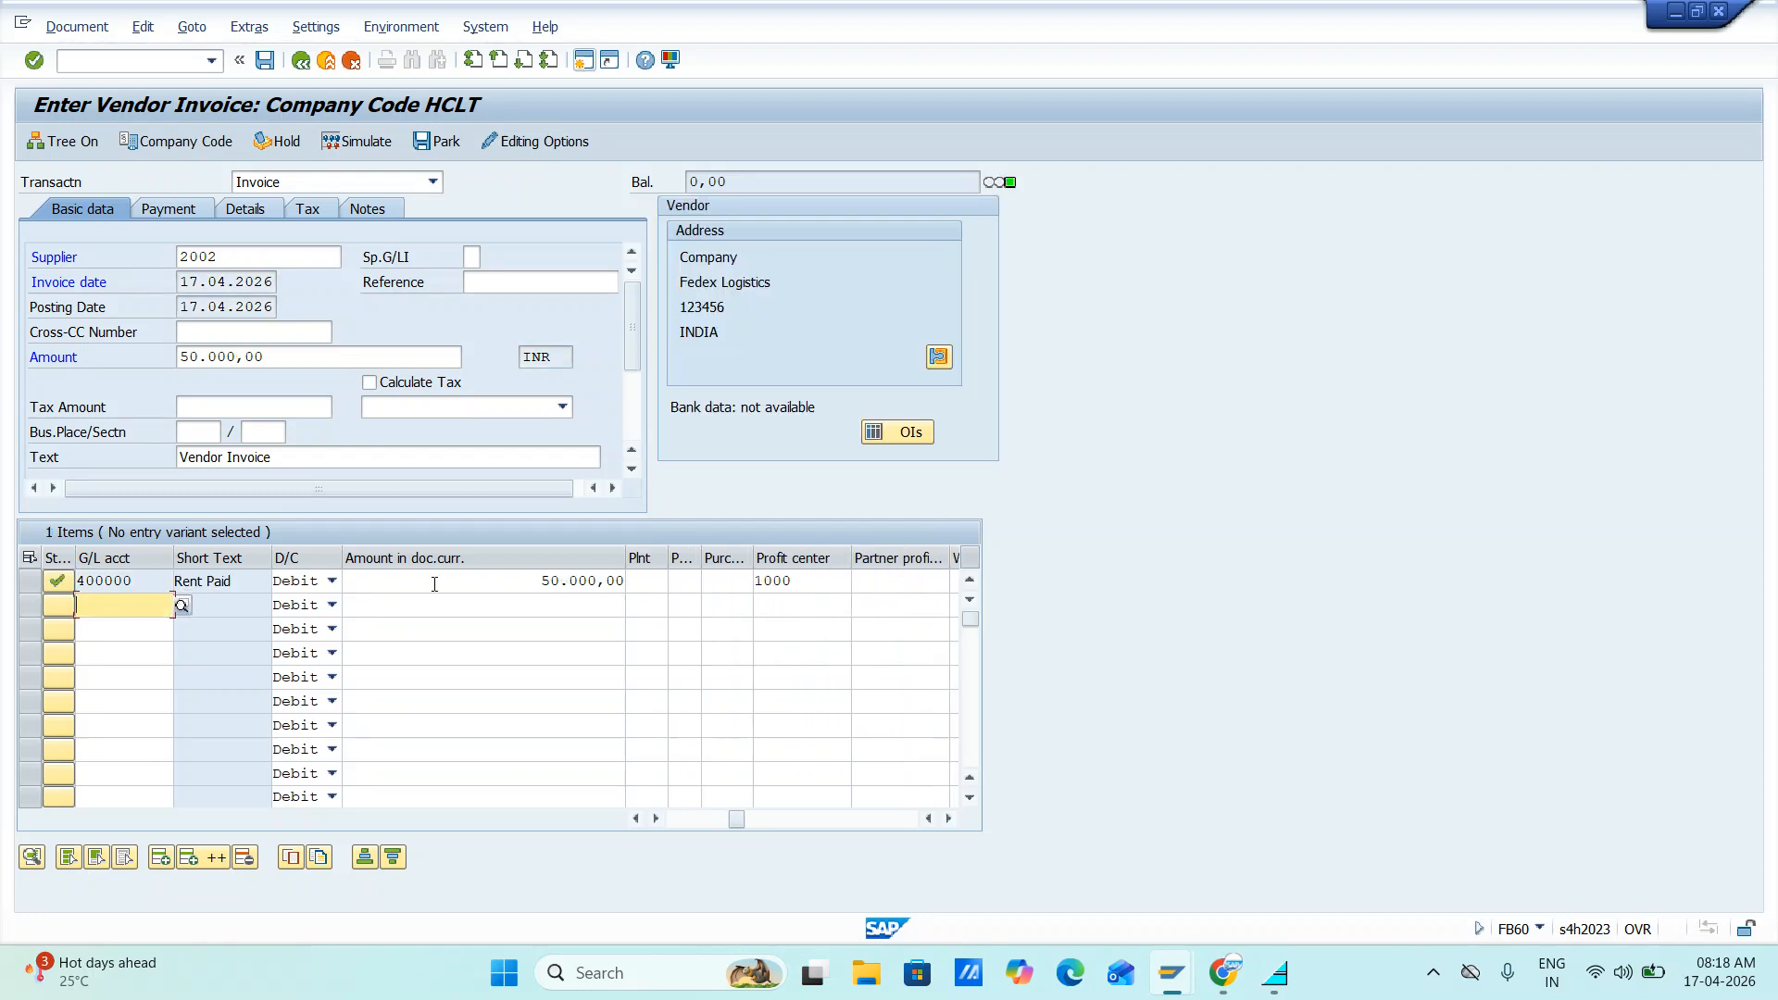
pyautogui.click(265, 60)
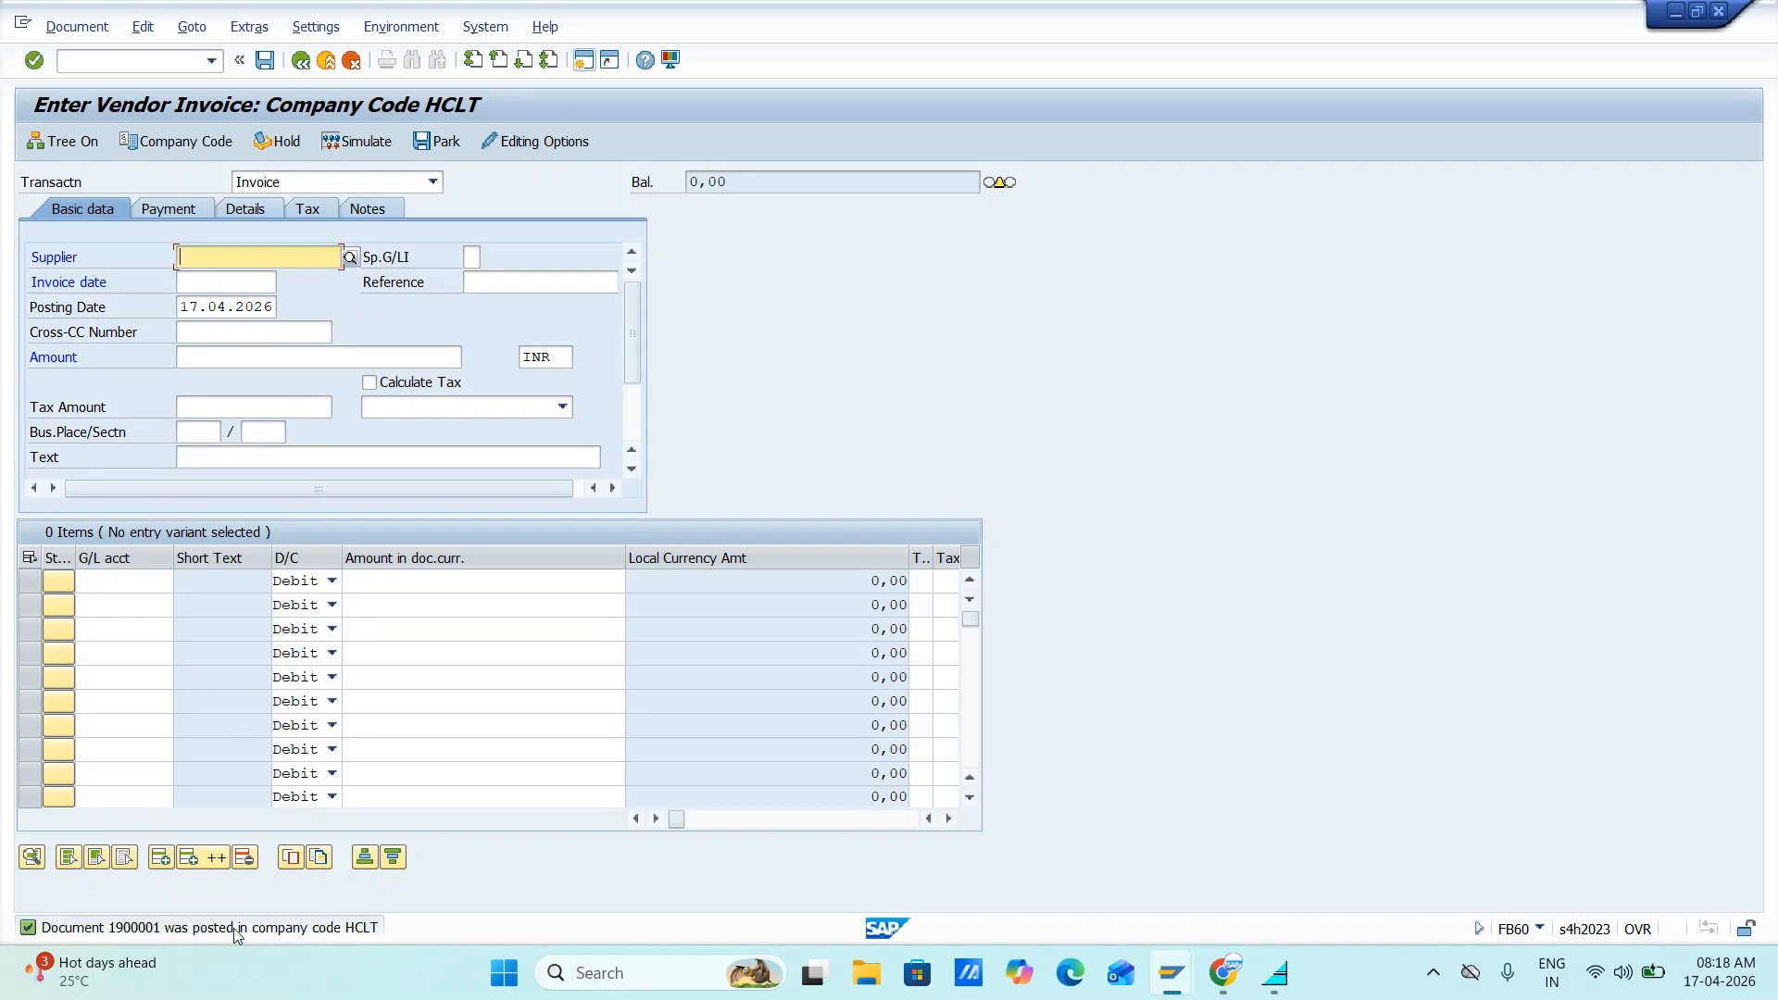
# - Refresh the Fedex Logistics open item list in the FBL1N session
pyautogui.hotkey('alt', 'Tab')
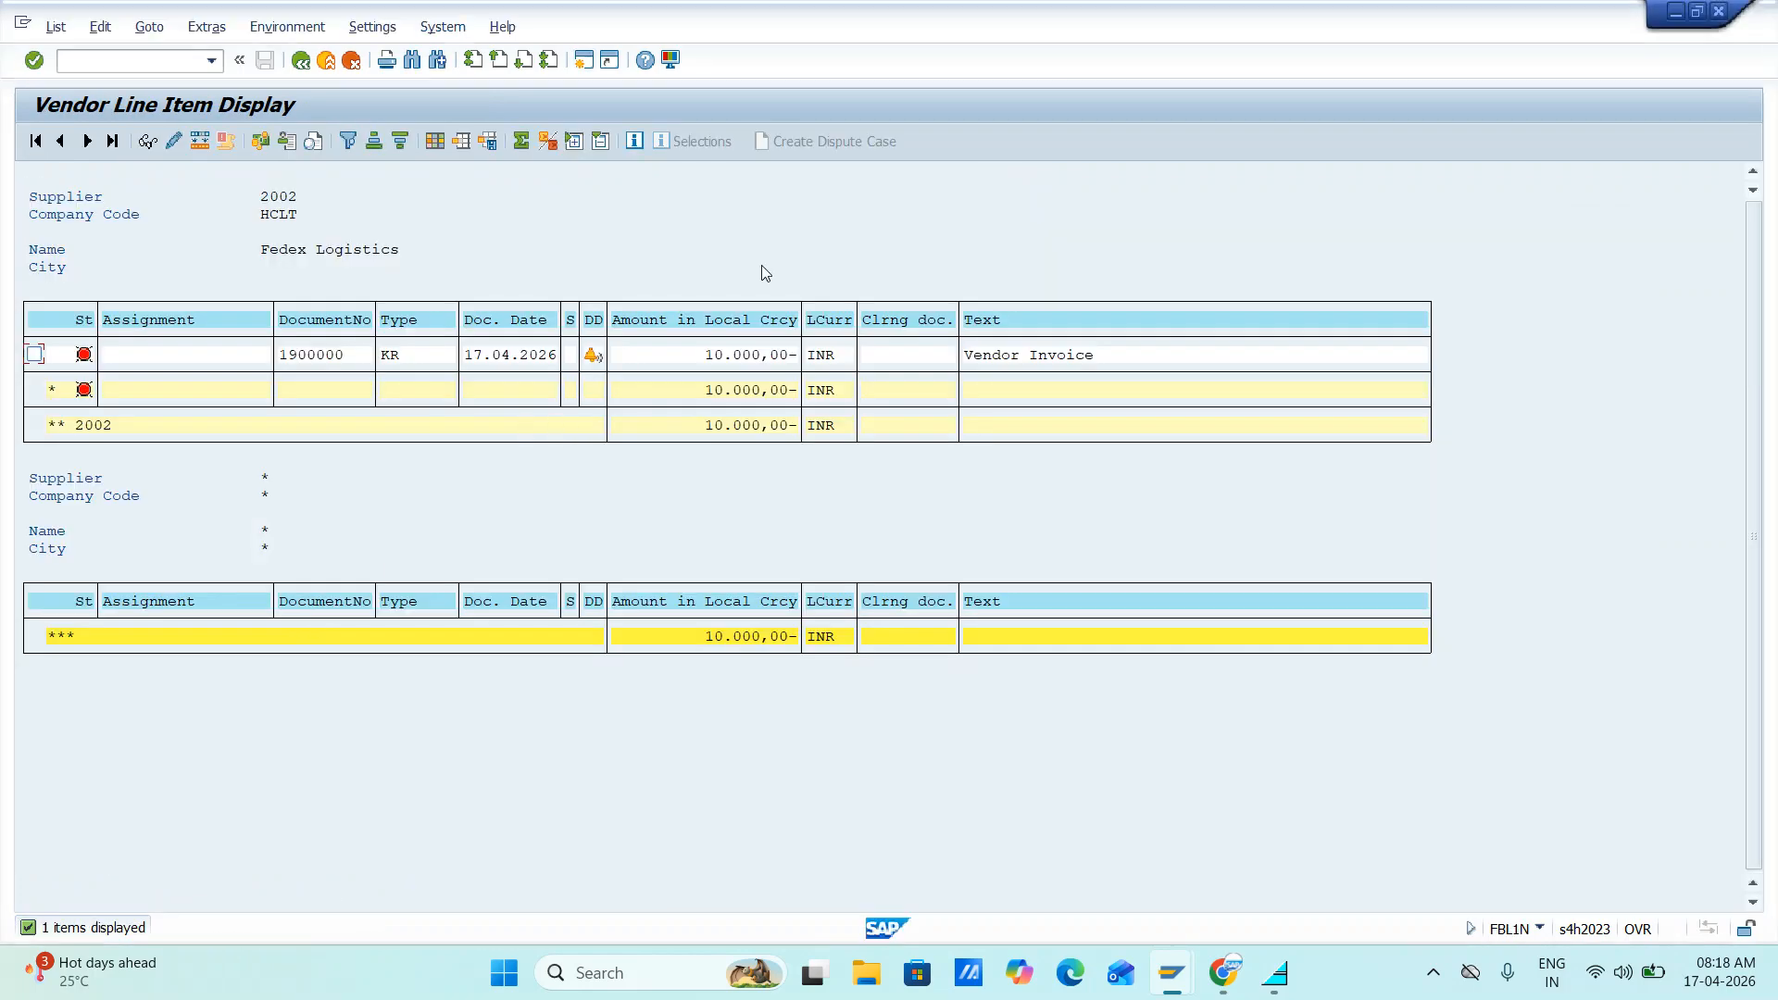
pyautogui.click(55, 28)
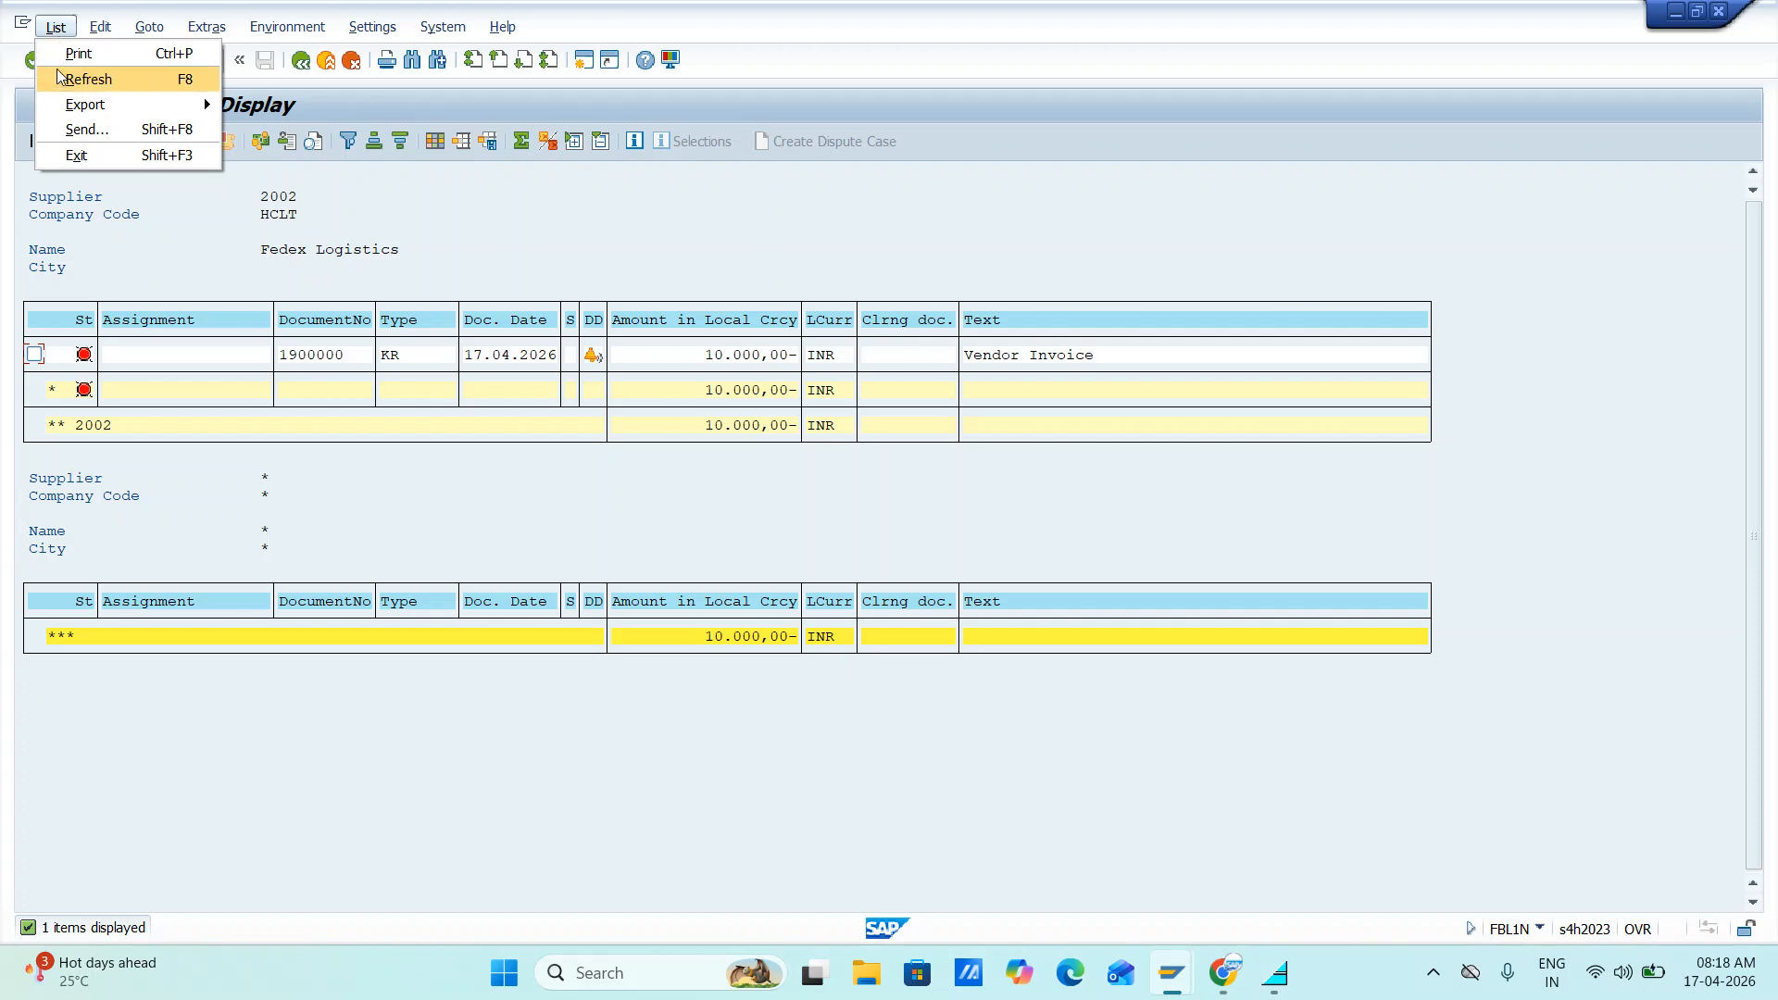
pyautogui.click(76, 76)
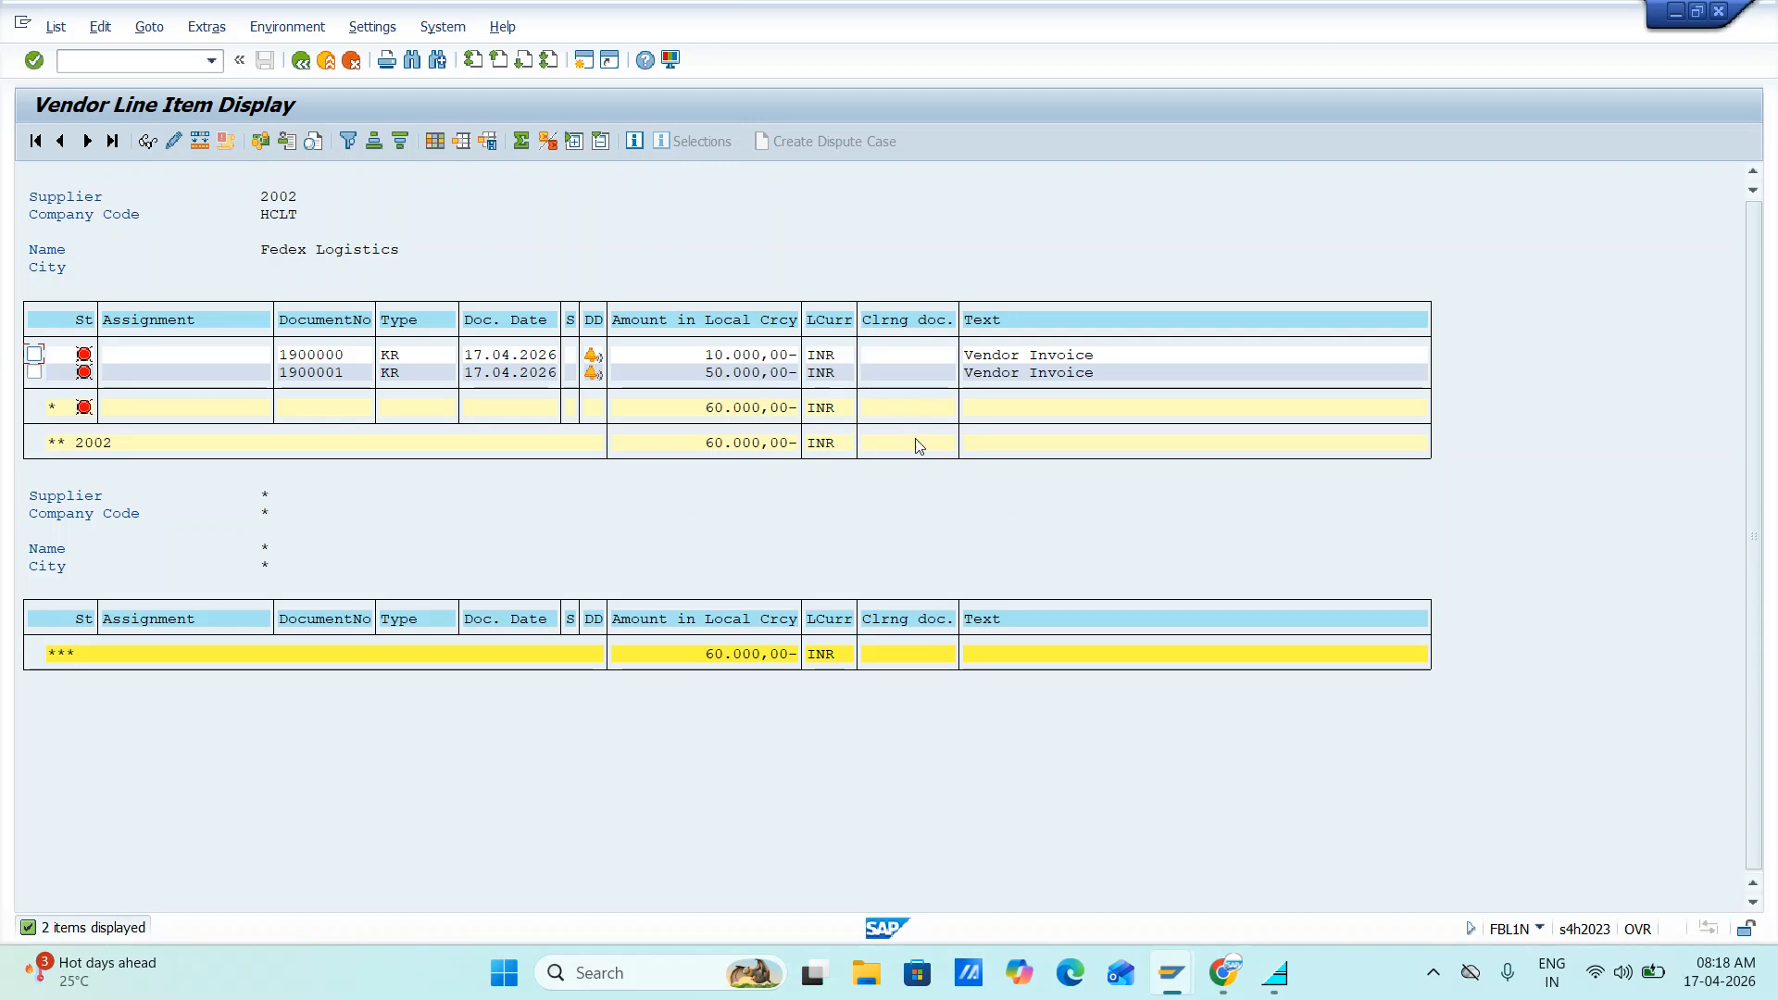
# - Leave invoice entry and open the outgoing payment transaction F-53 in the same session
pyautogui.hotkey('alt', 'Tab')
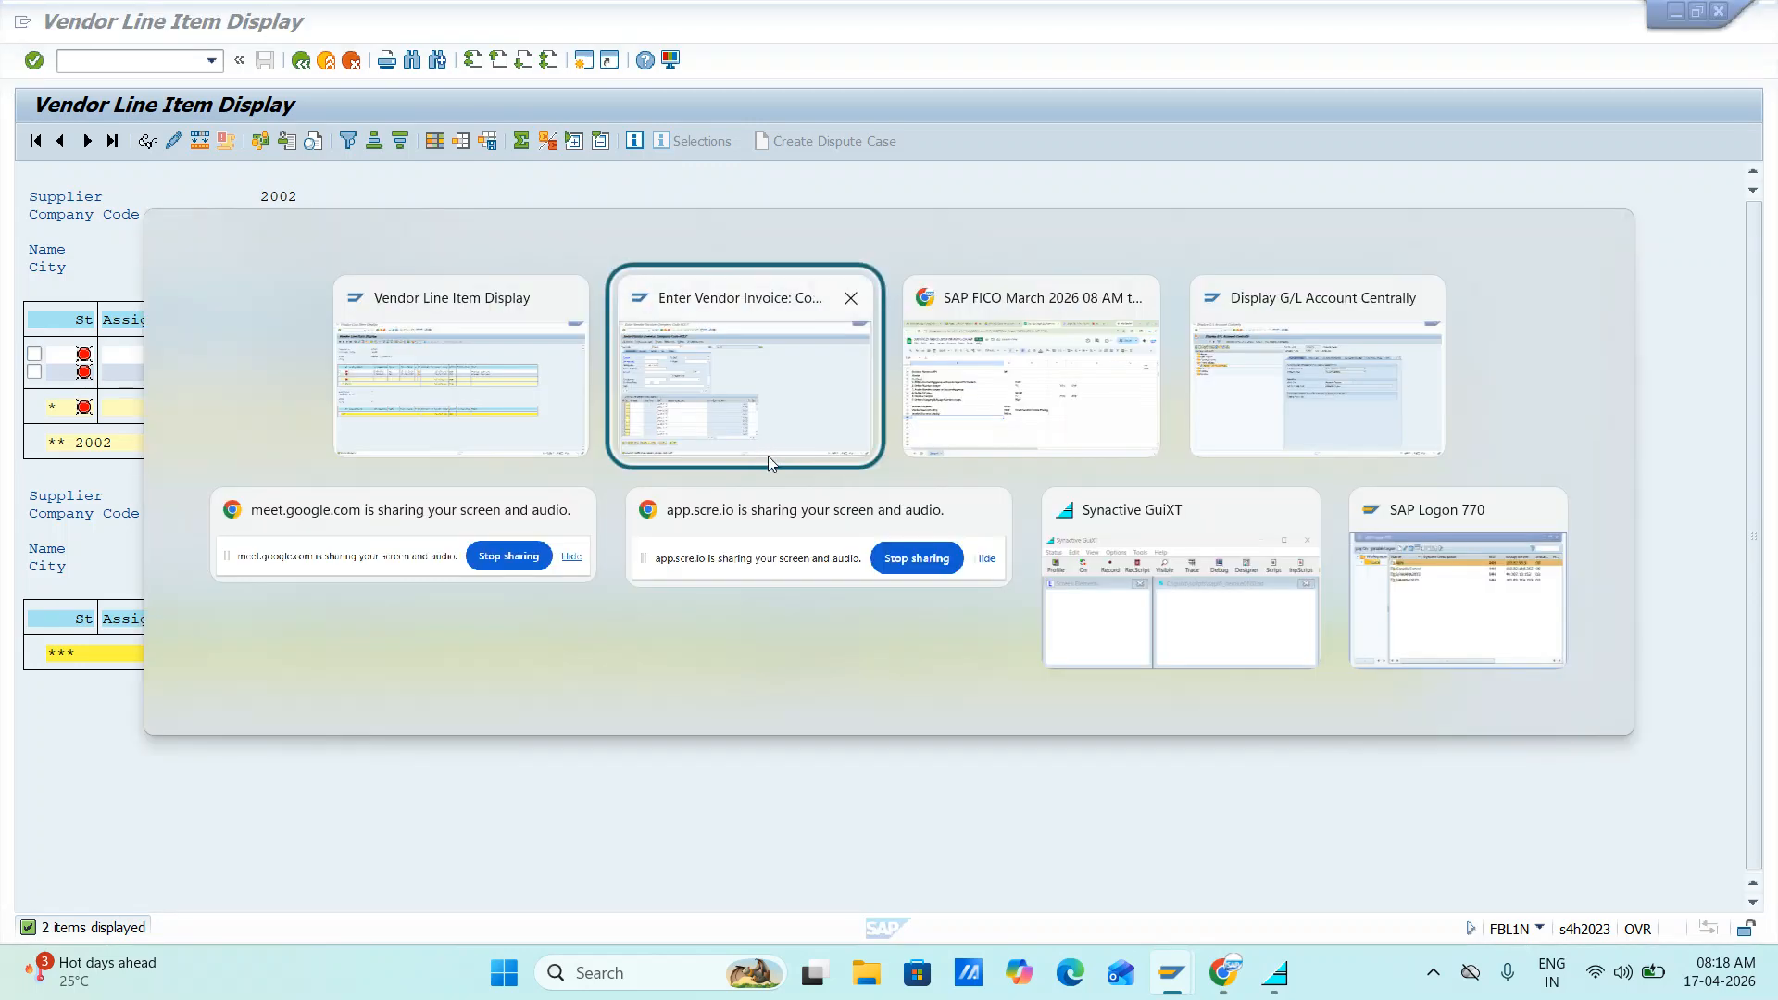
pyautogui.click(750, 452)
pyautogui.write('/n')
pyautogui.press('Return')
pyautogui.write('f-53')
pyautogui.press('Return')
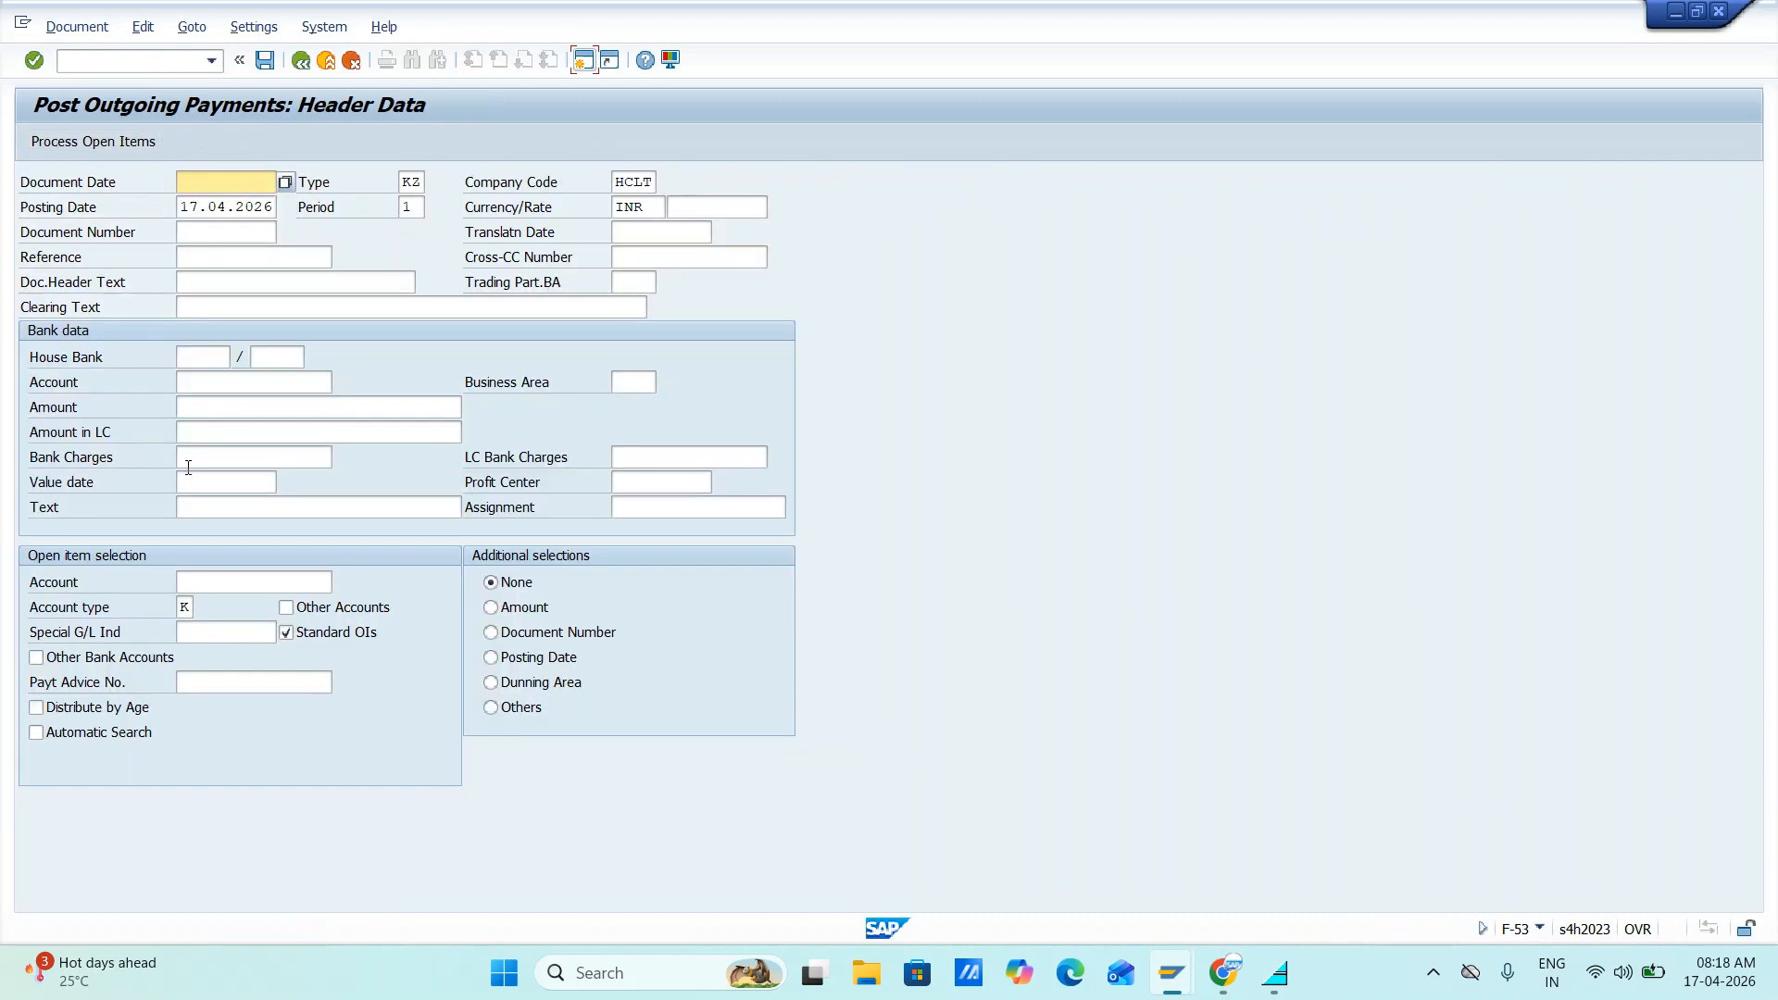
# - Switch to the Google Sheets course notes and record "Vendor Payment" with transaction code F-53 in row 101
pyautogui.hotkey('alt', 'Tab')
pyautogui.press('Tab')
pyautogui.press('Tab')
pyautogui.hotkey('shift', 'Tab')
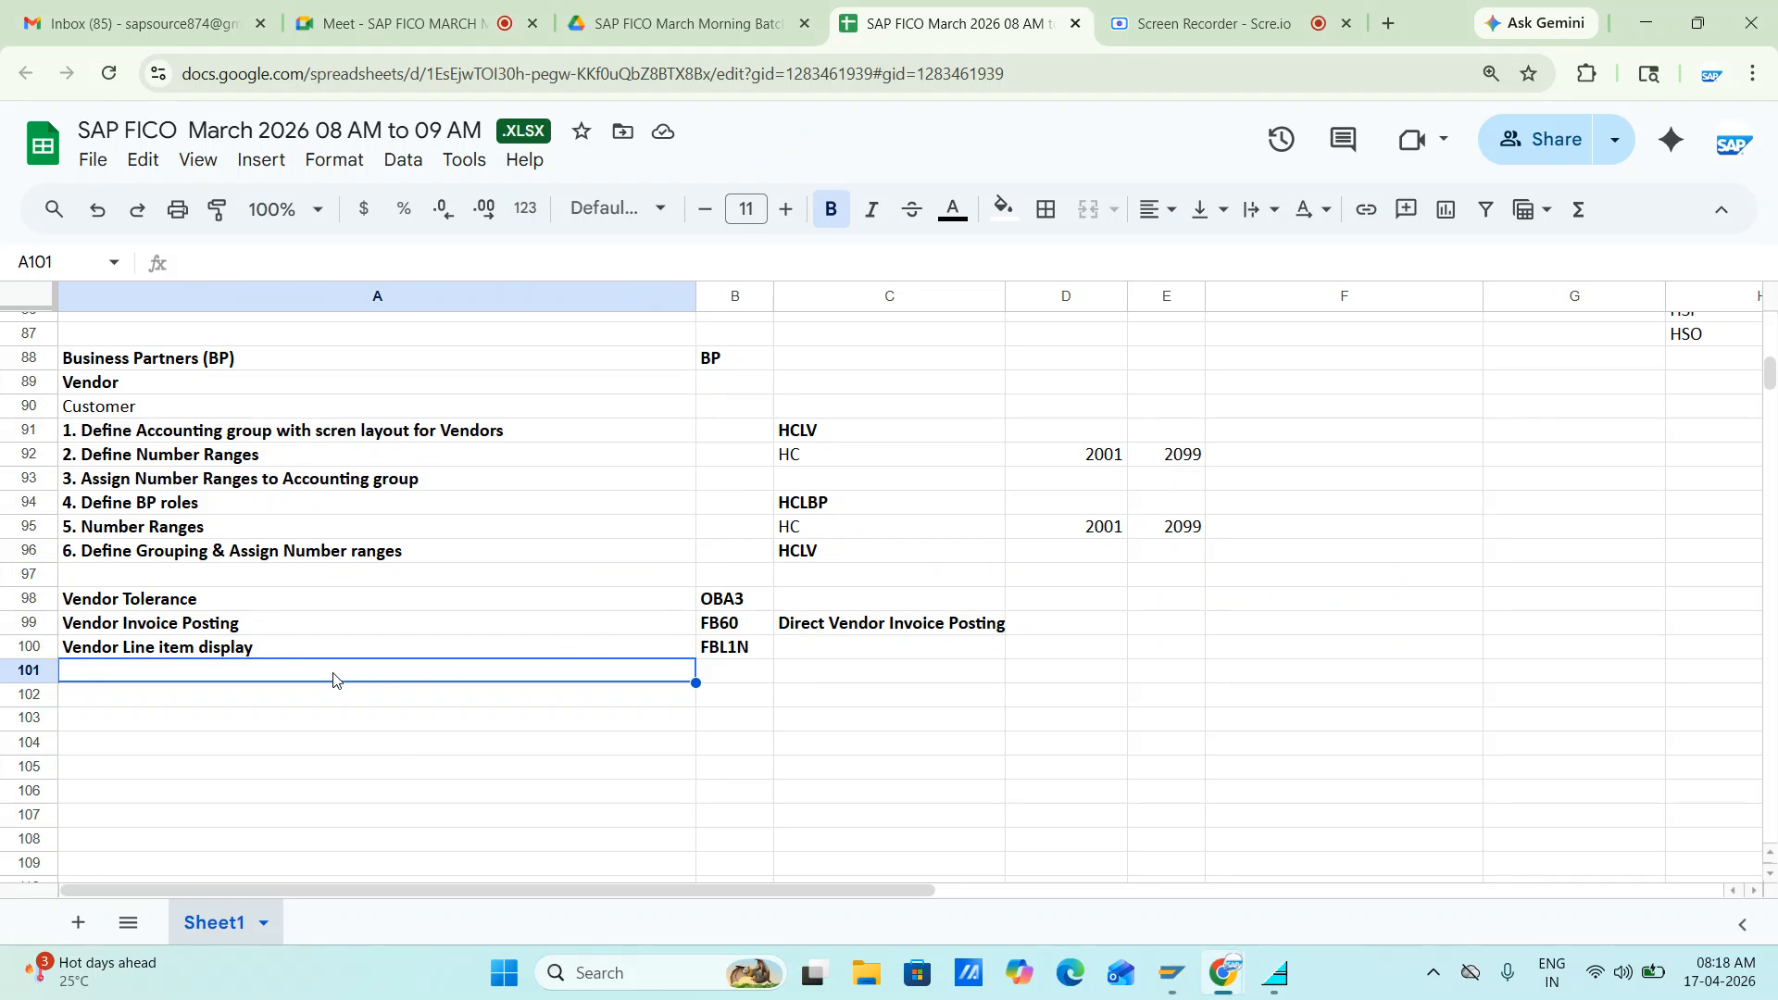
pyautogui.write('Vendo')
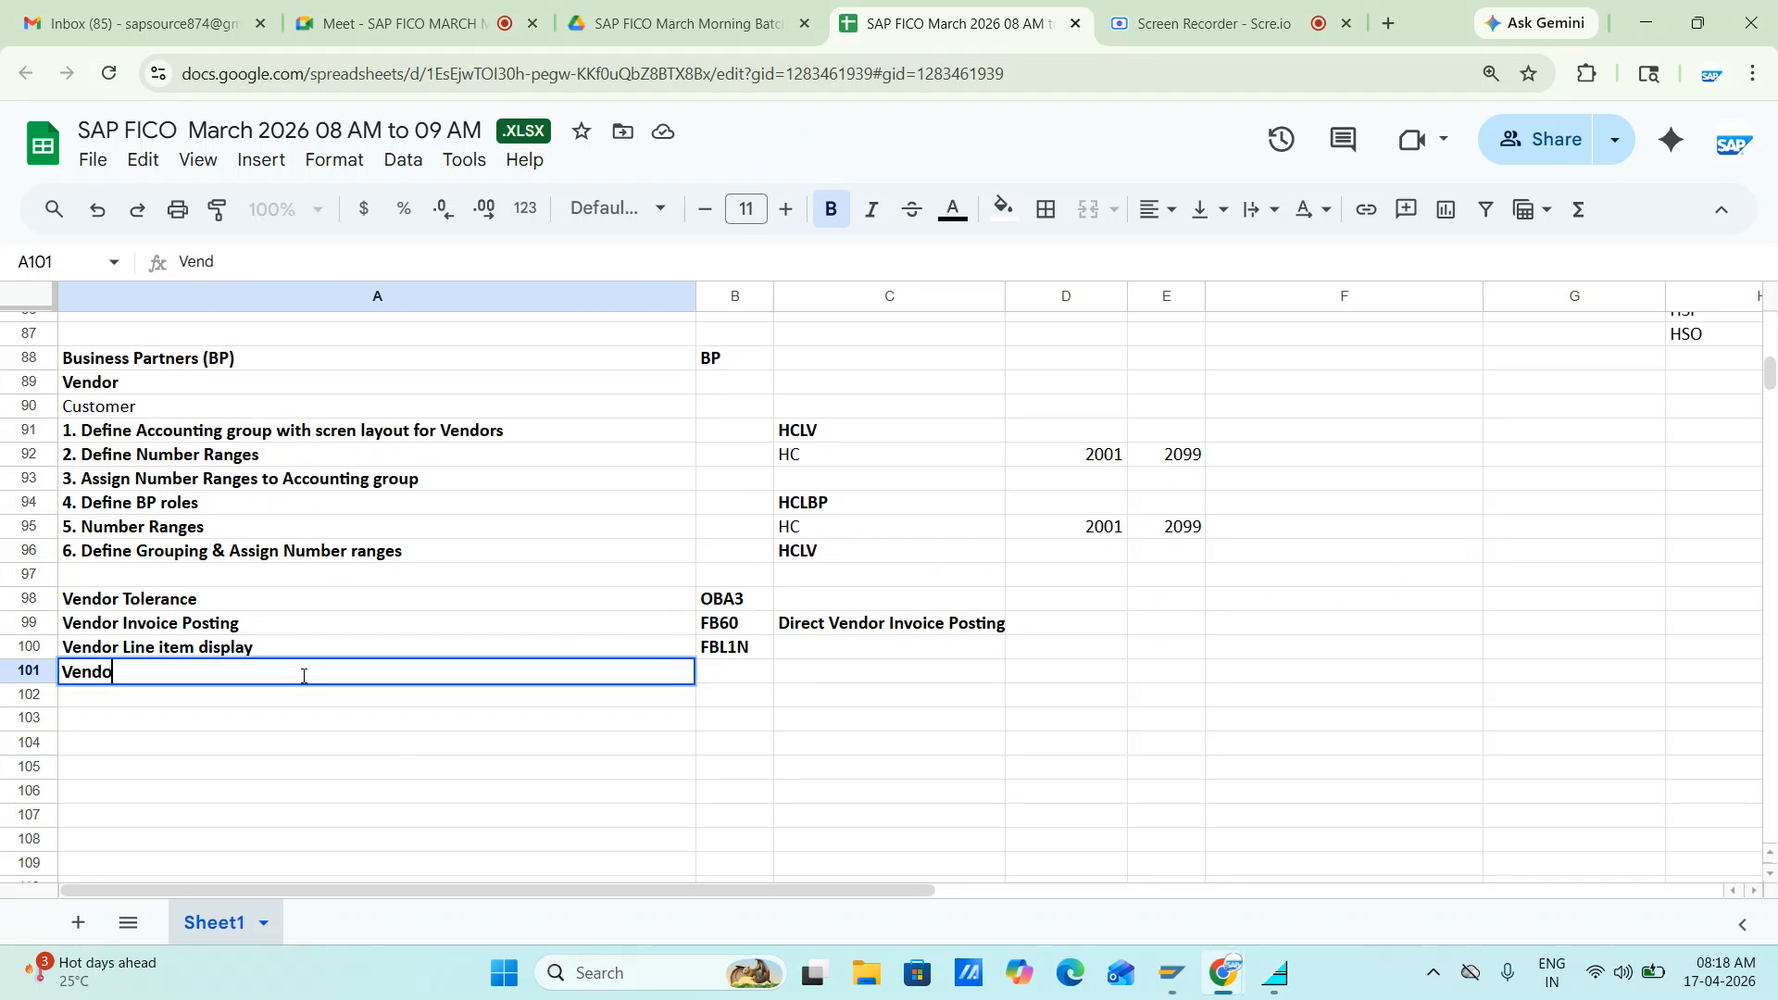
pyautogui.write('r Payment')
pyautogui.press('Tab')
pyautogui.write('F-')
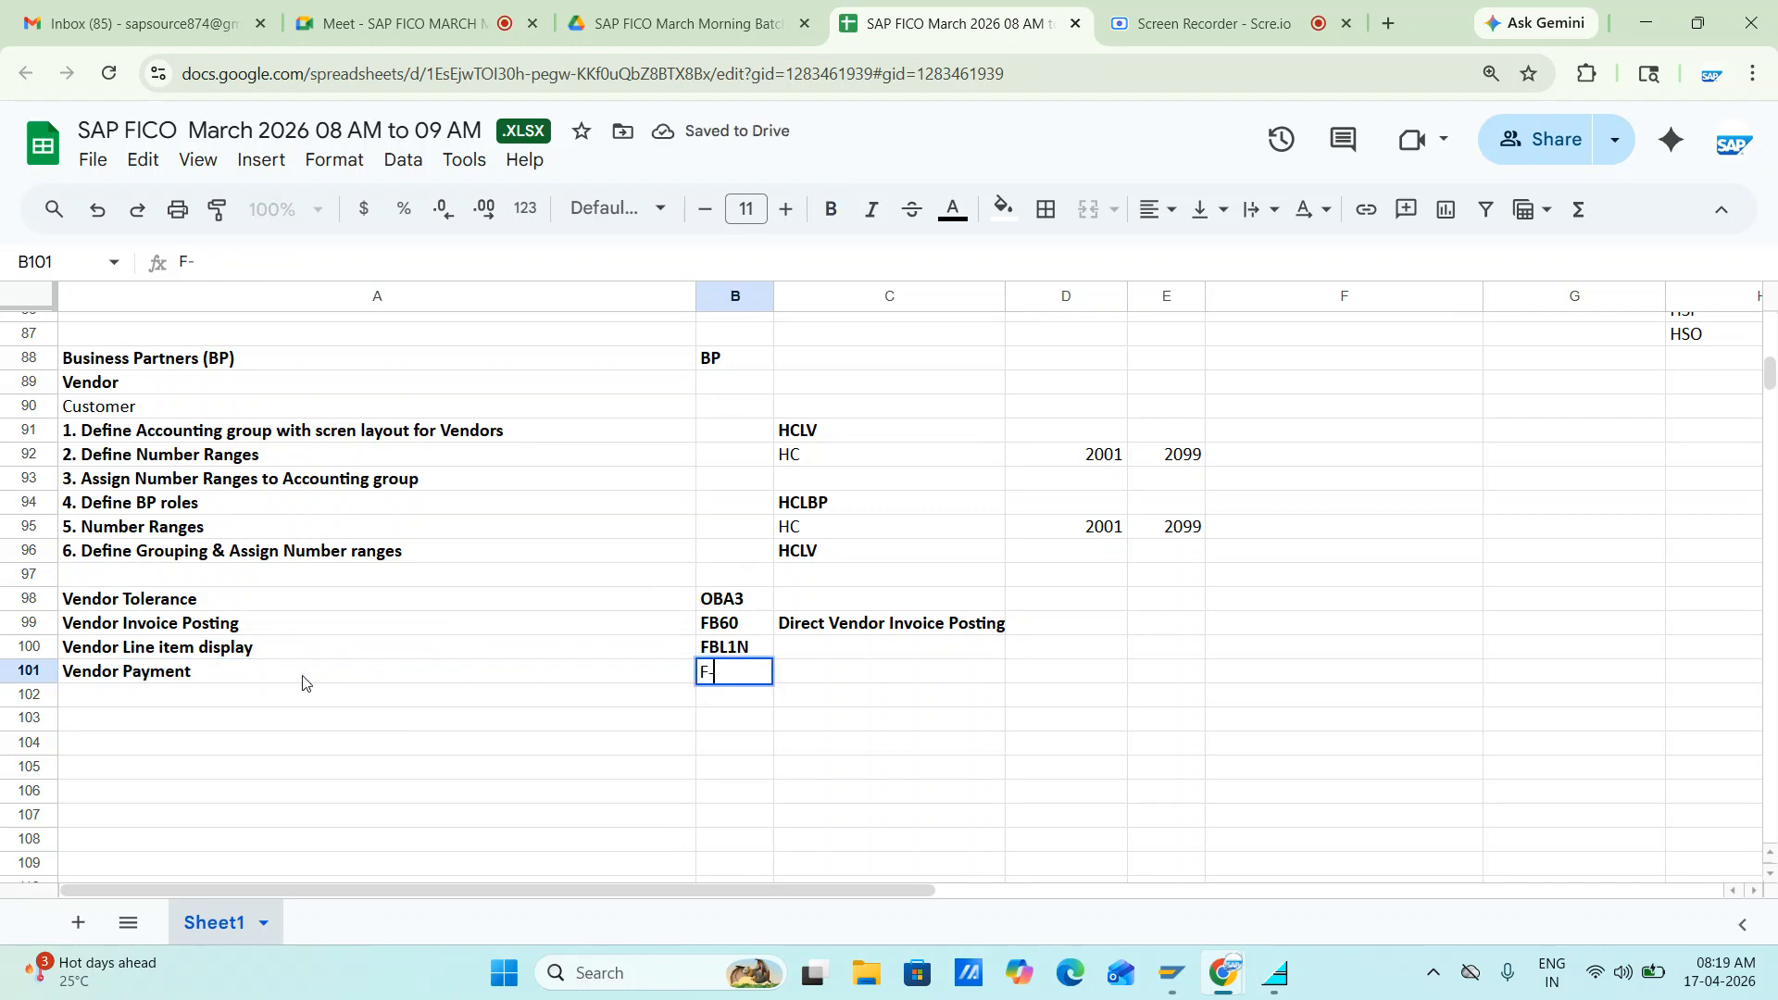
pyautogui.write('53')
pyautogui.hotkey('ctrl', 's')
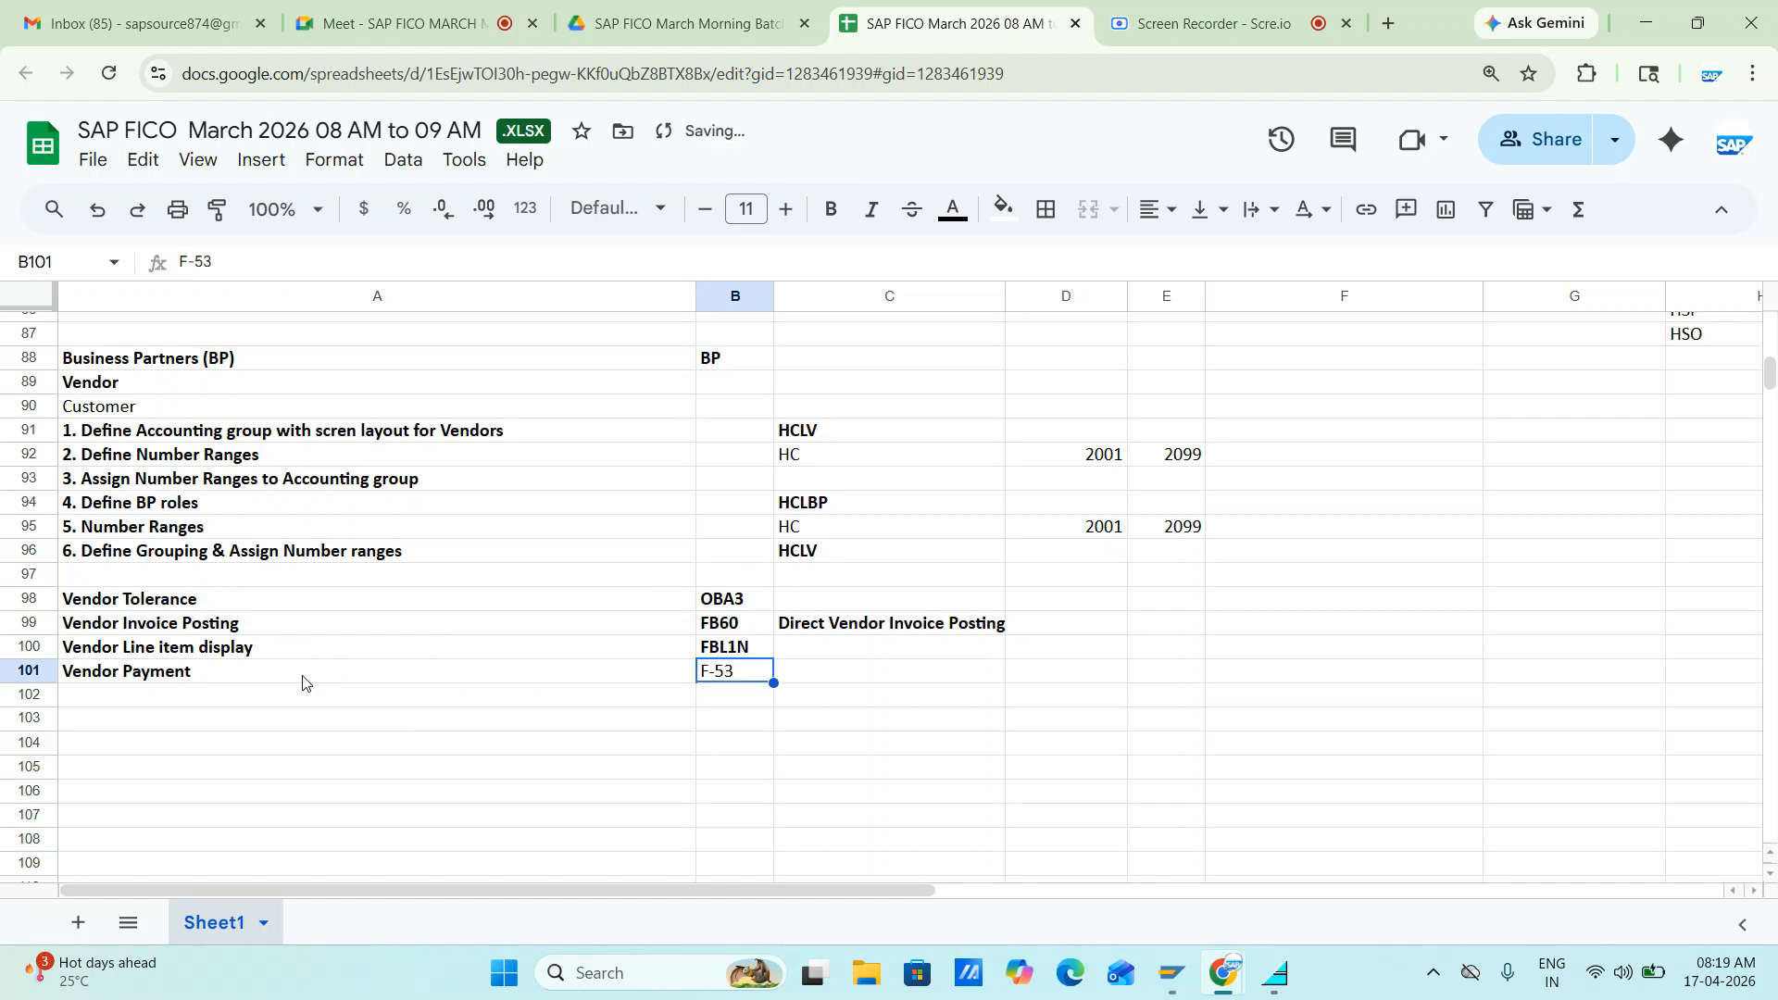
# - Make the F-53 transaction code in cell B101 bold
pyautogui.press('Right')
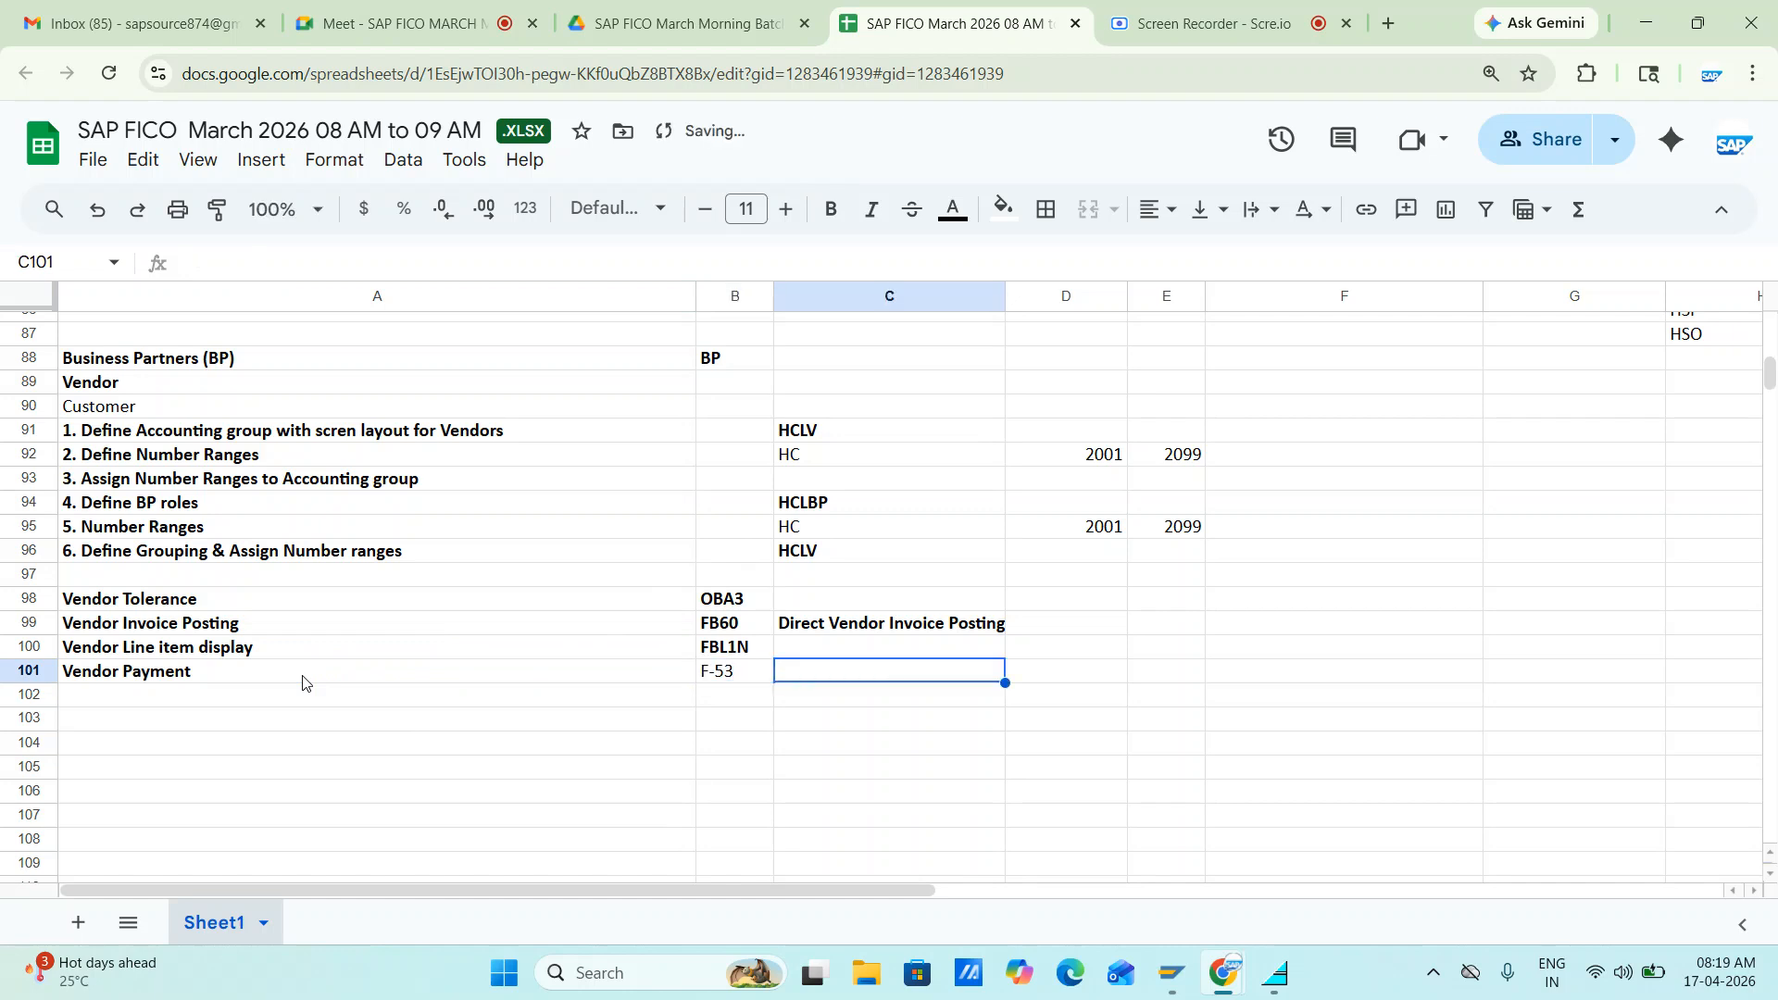
pyautogui.press('Left')
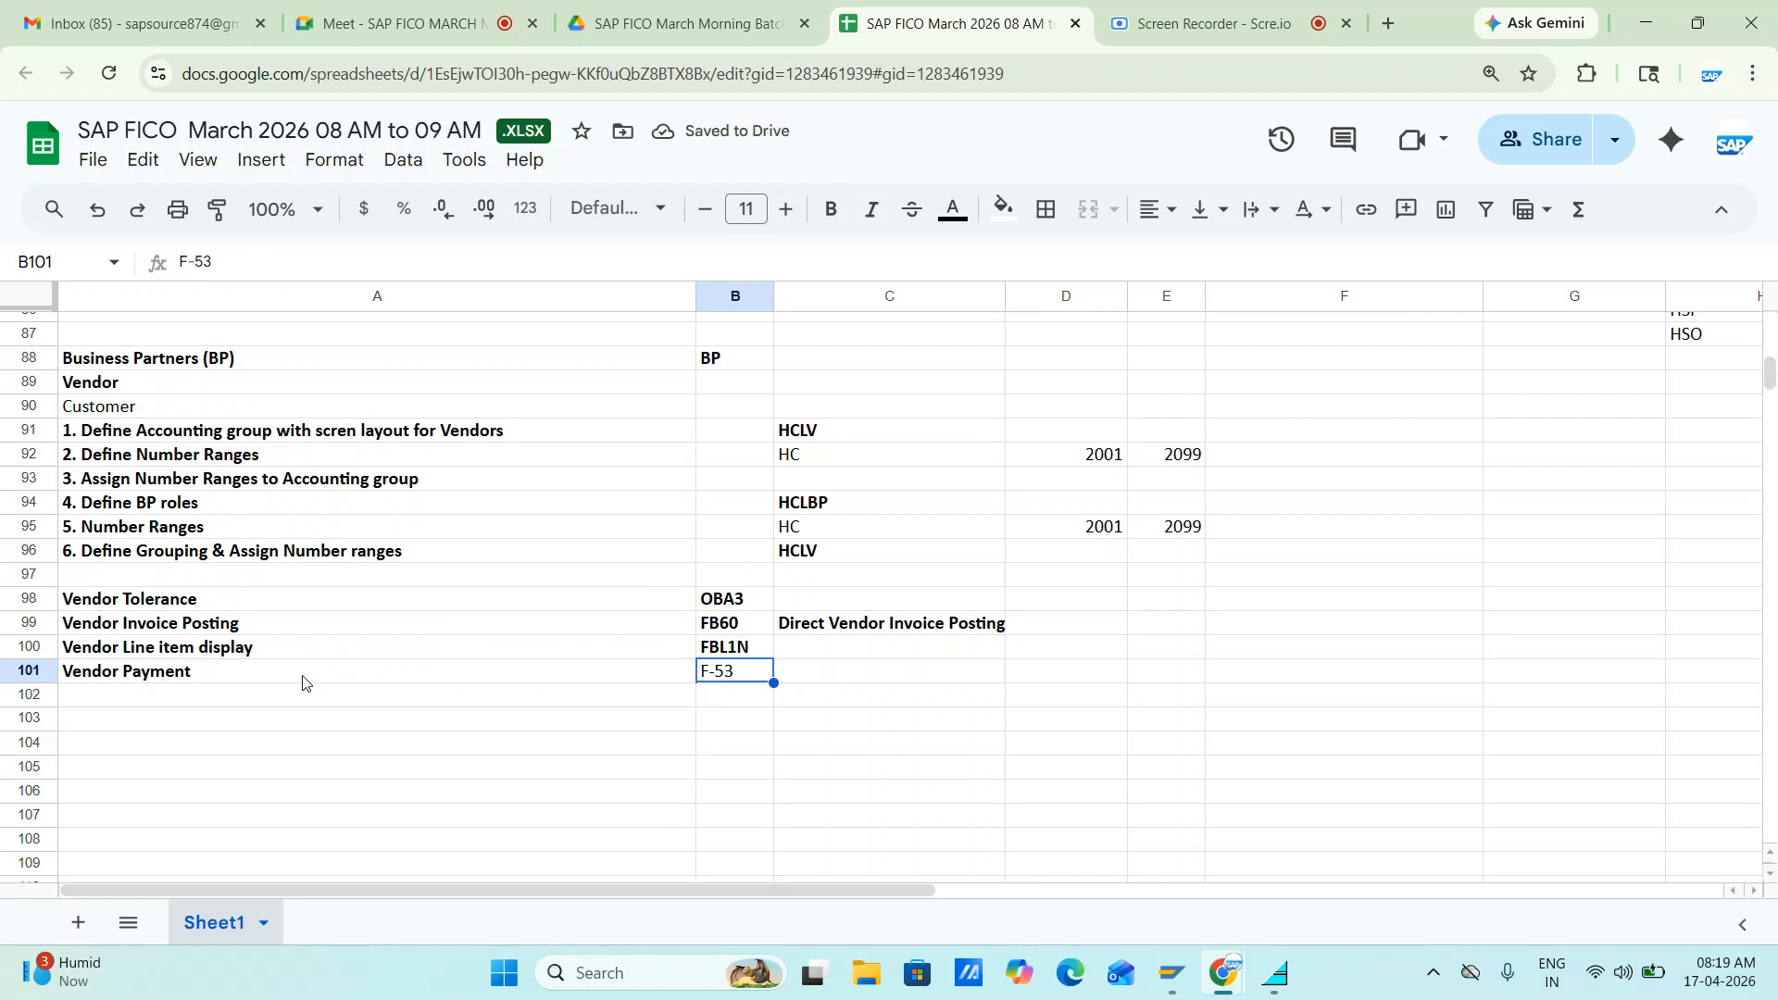
pyautogui.hotkey('ctrl', 'b')
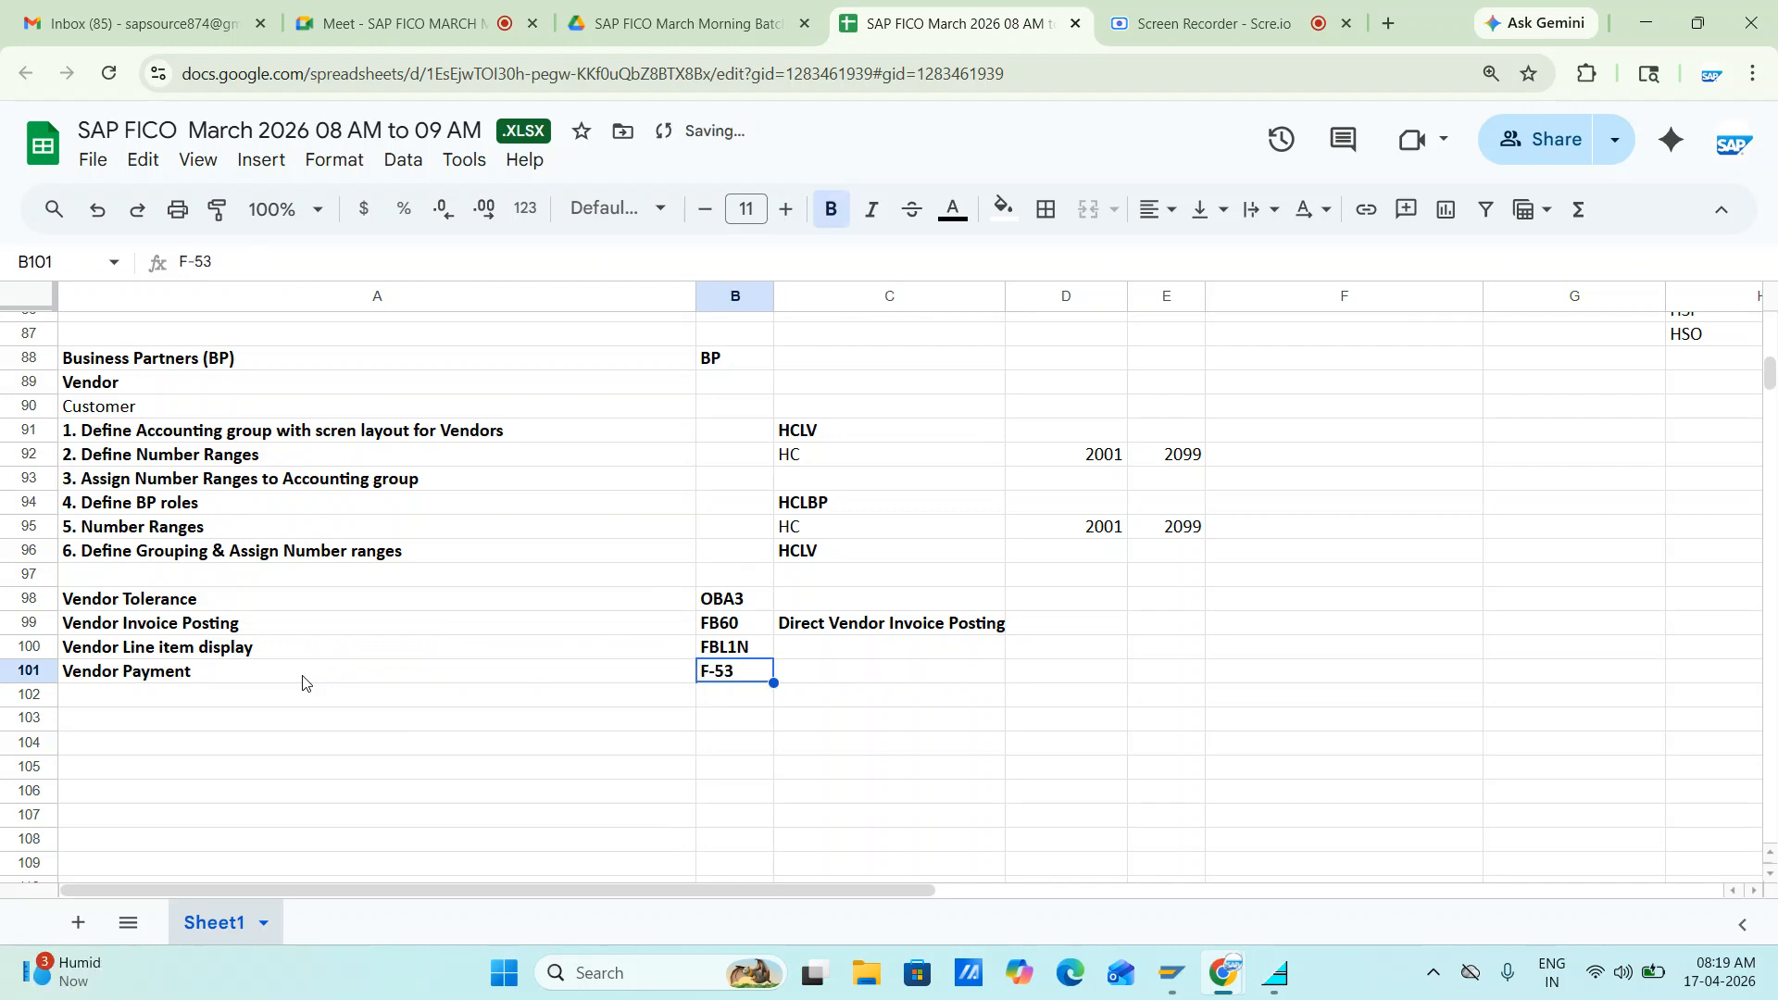
pyautogui.press('Right')
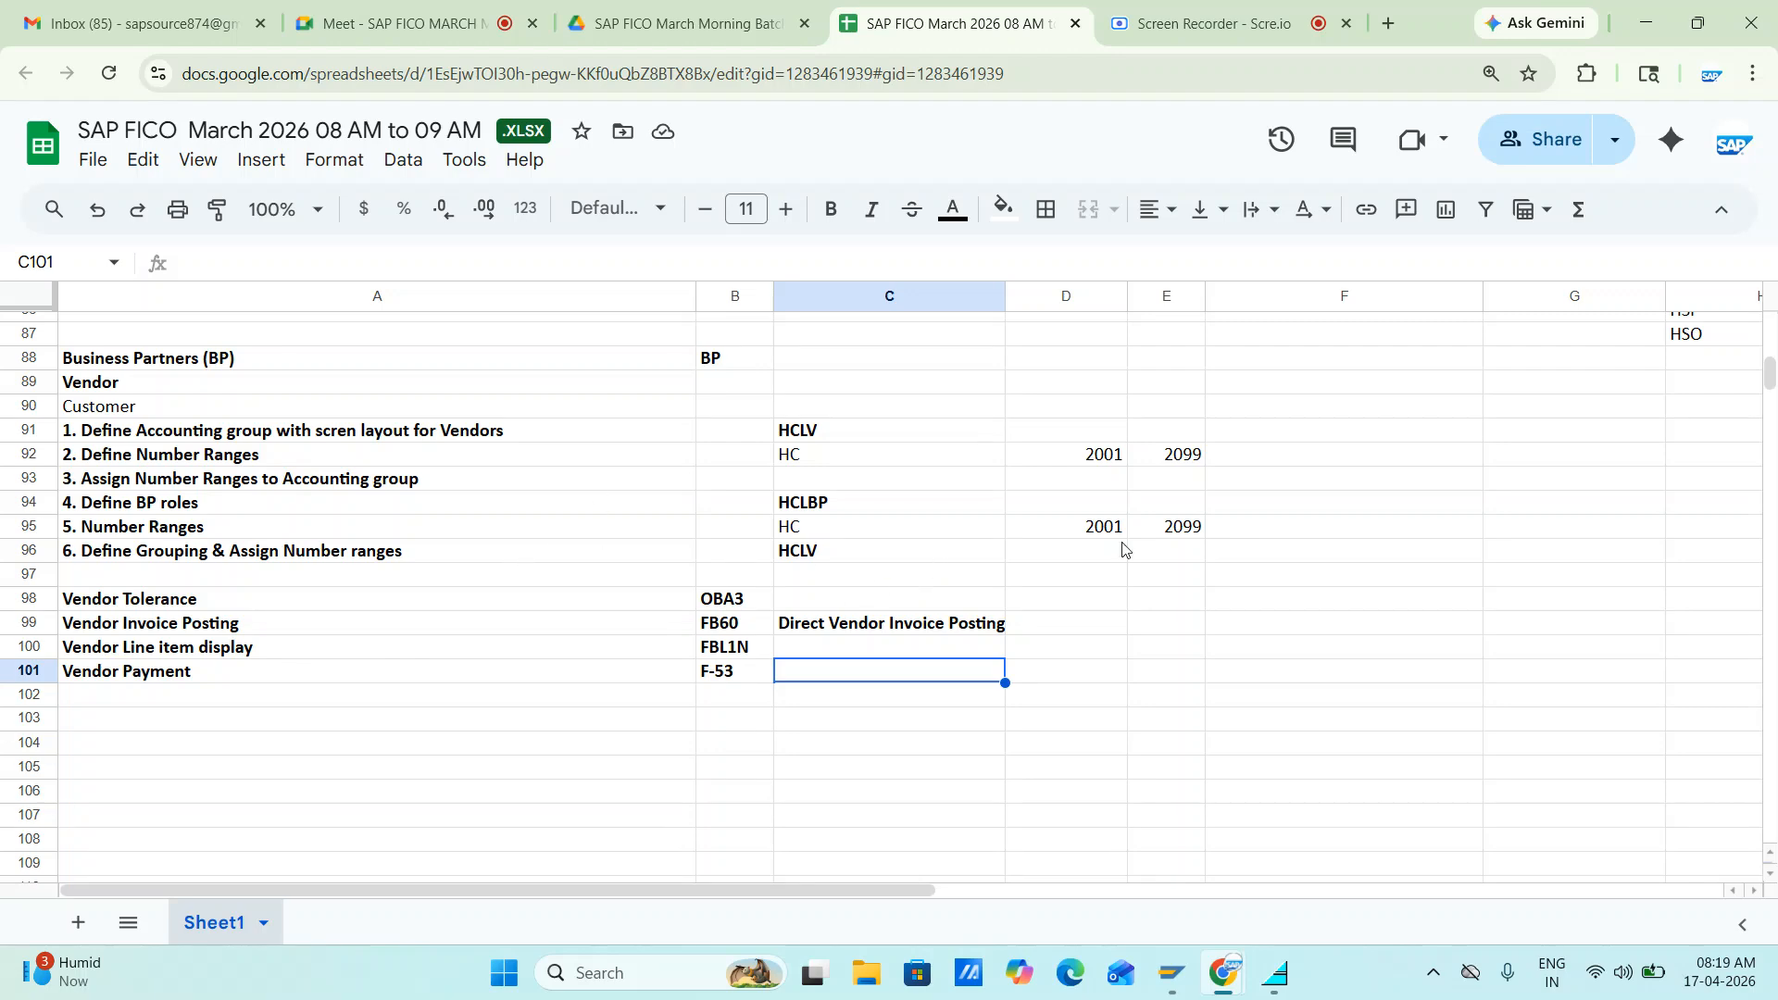
# - Switch back to SAP and set the outgoing payment's document date to 17.04.2026
pyautogui.hotkey('alt', 'Tab')
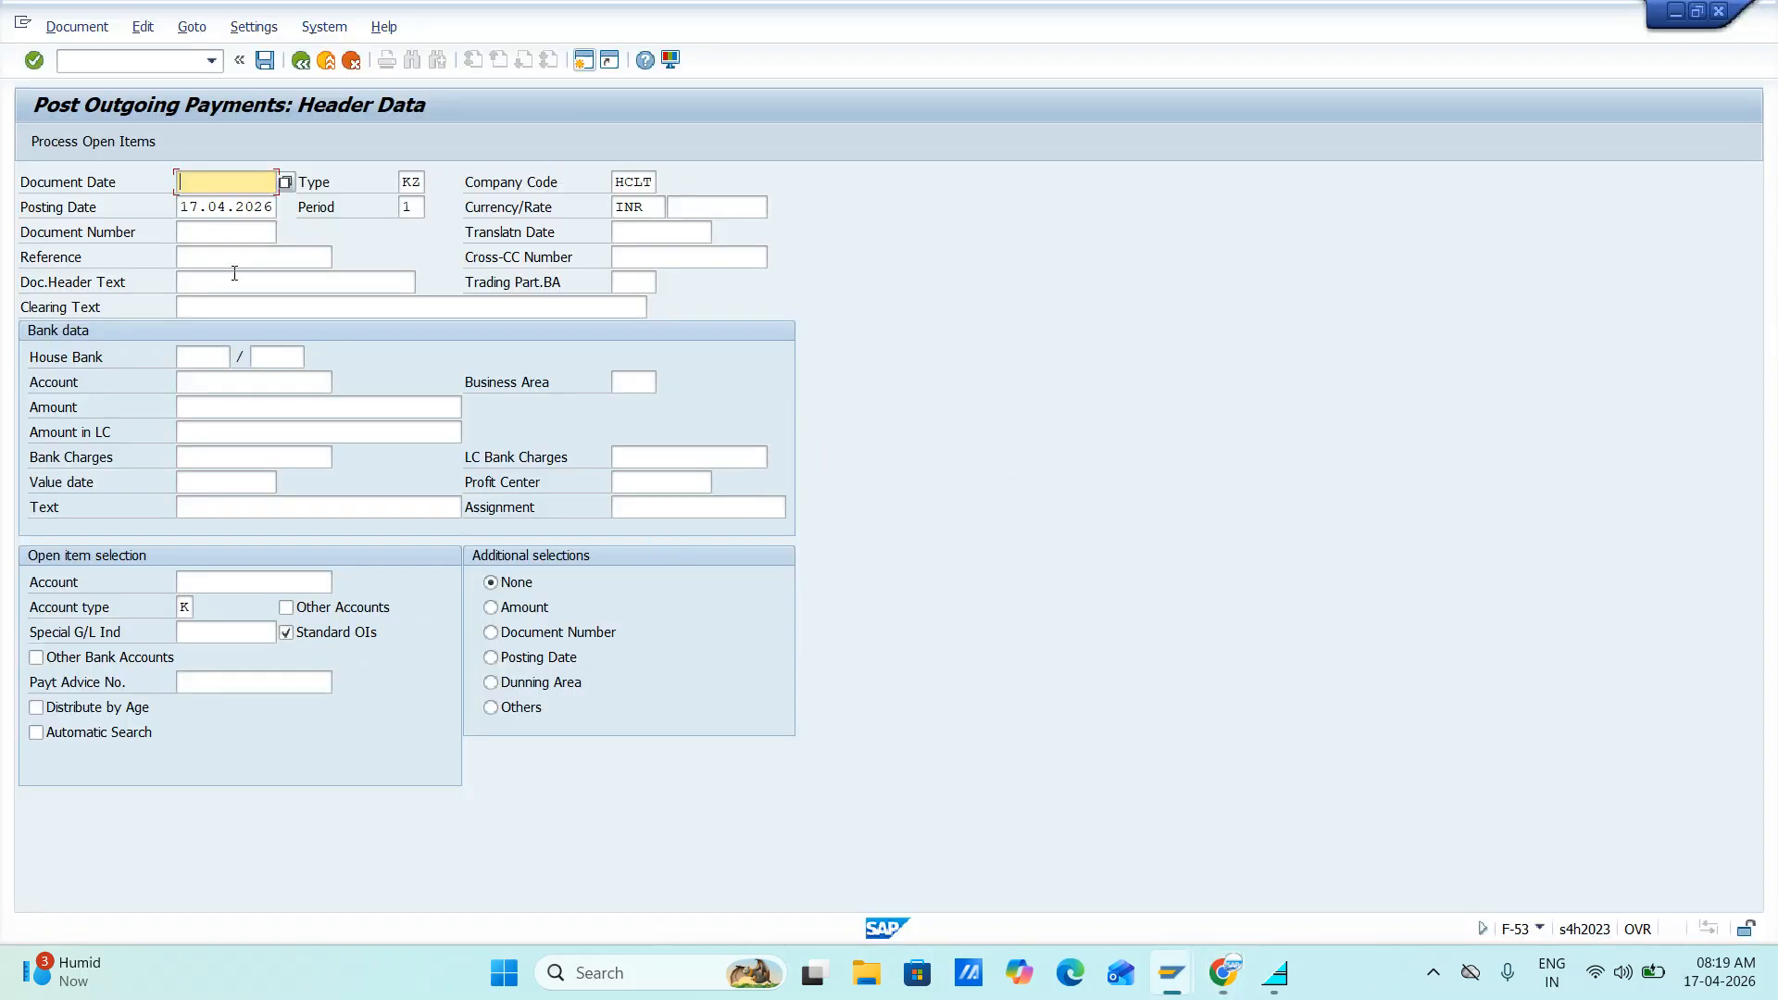
pyautogui.click(224, 184)
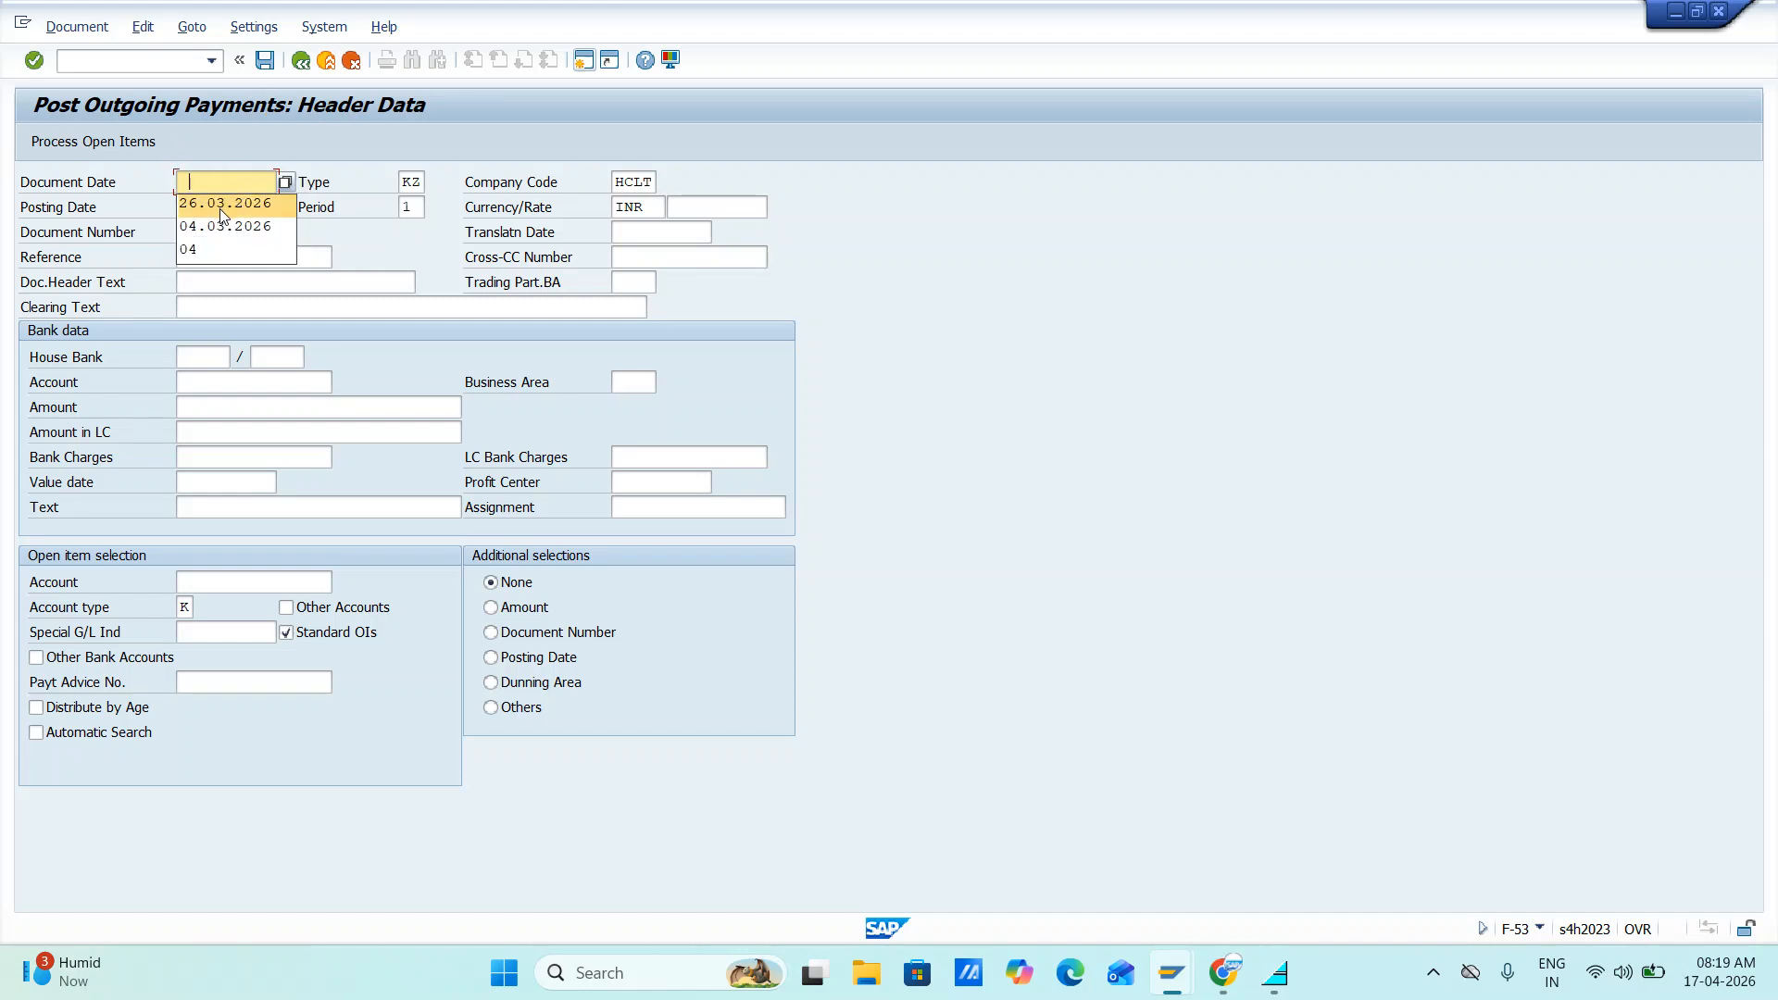
pyautogui.click(224, 183)
pyautogui.press('Tab')
pyautogui.press('Tab')
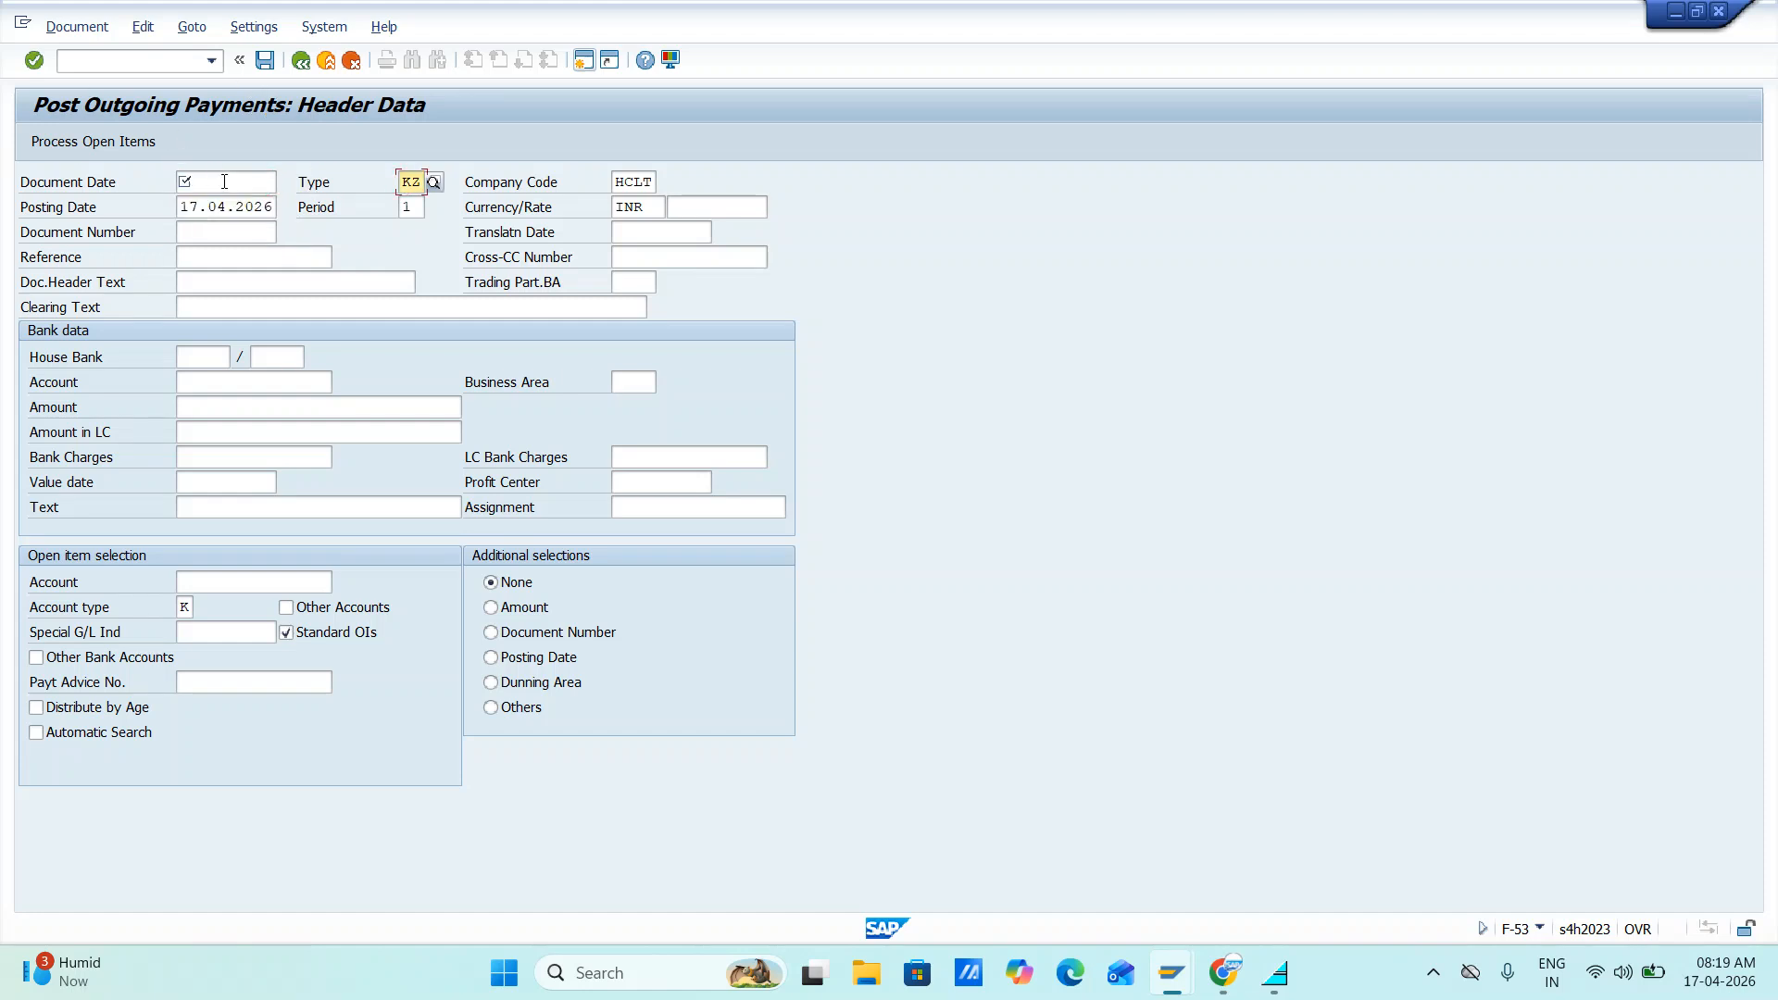
pyautogui.click(216, 185)
pyautogui.write('17')
pyautogui.press('Return')
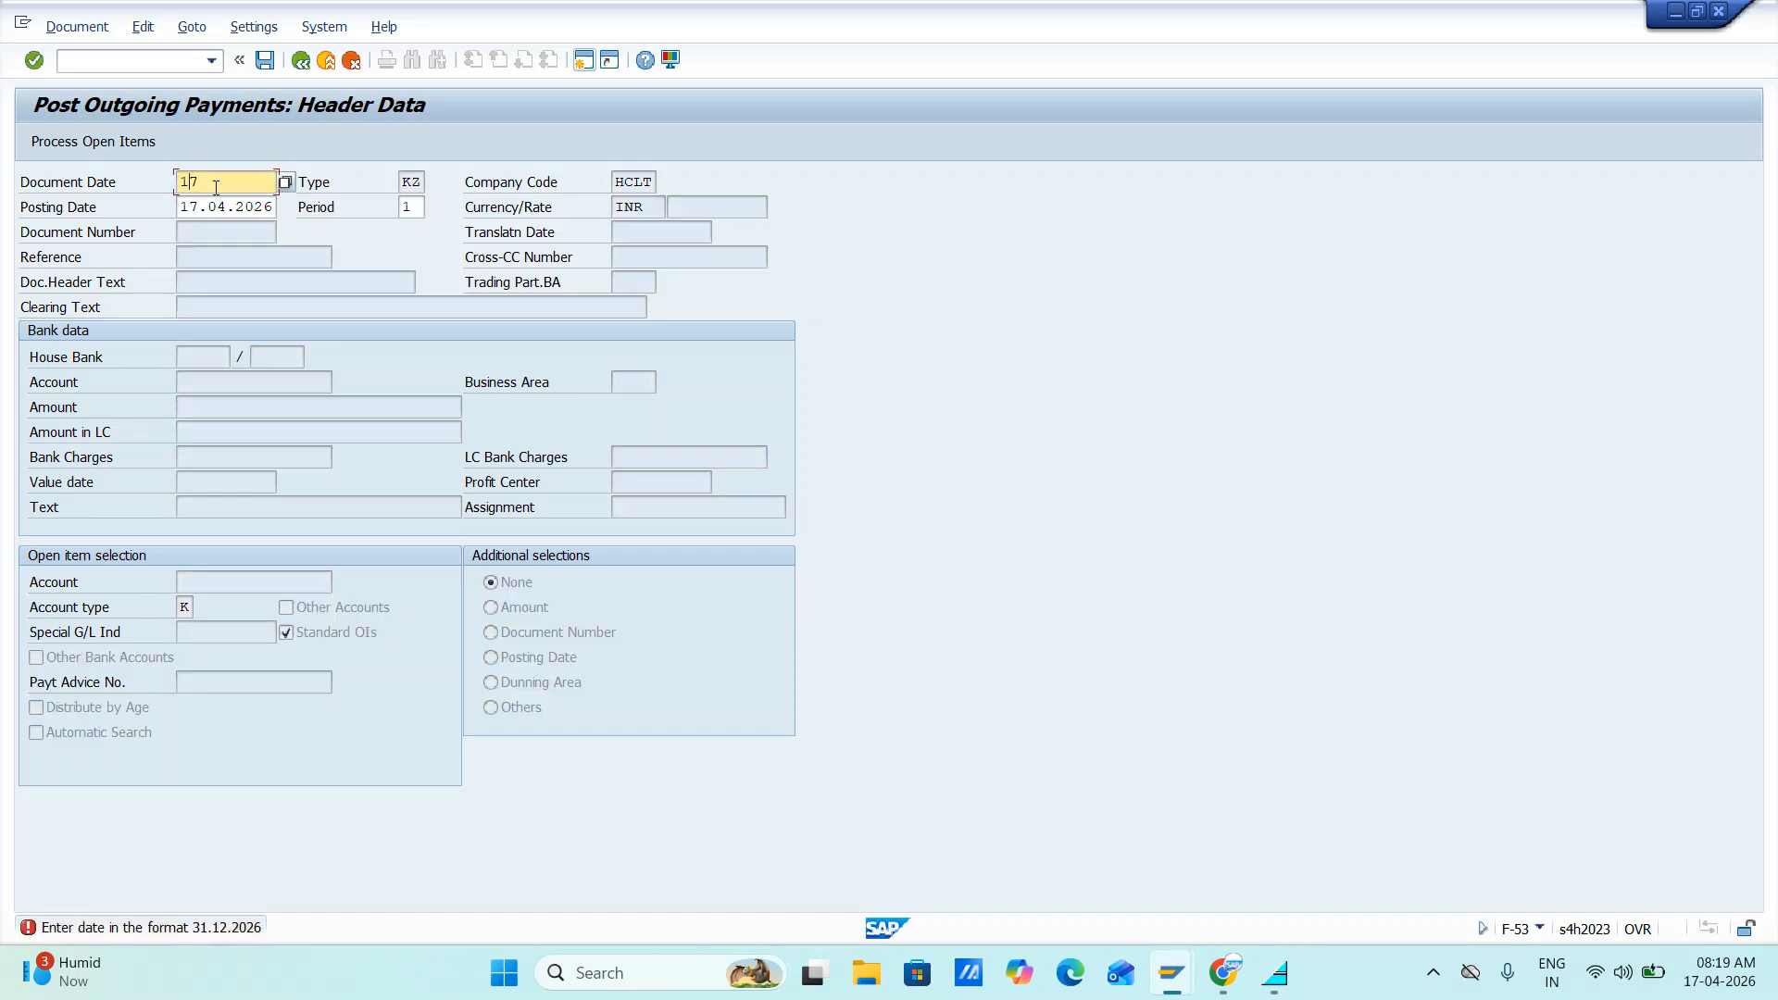
pyautogui.write('.04.2026')
pyautogui.press('Return')
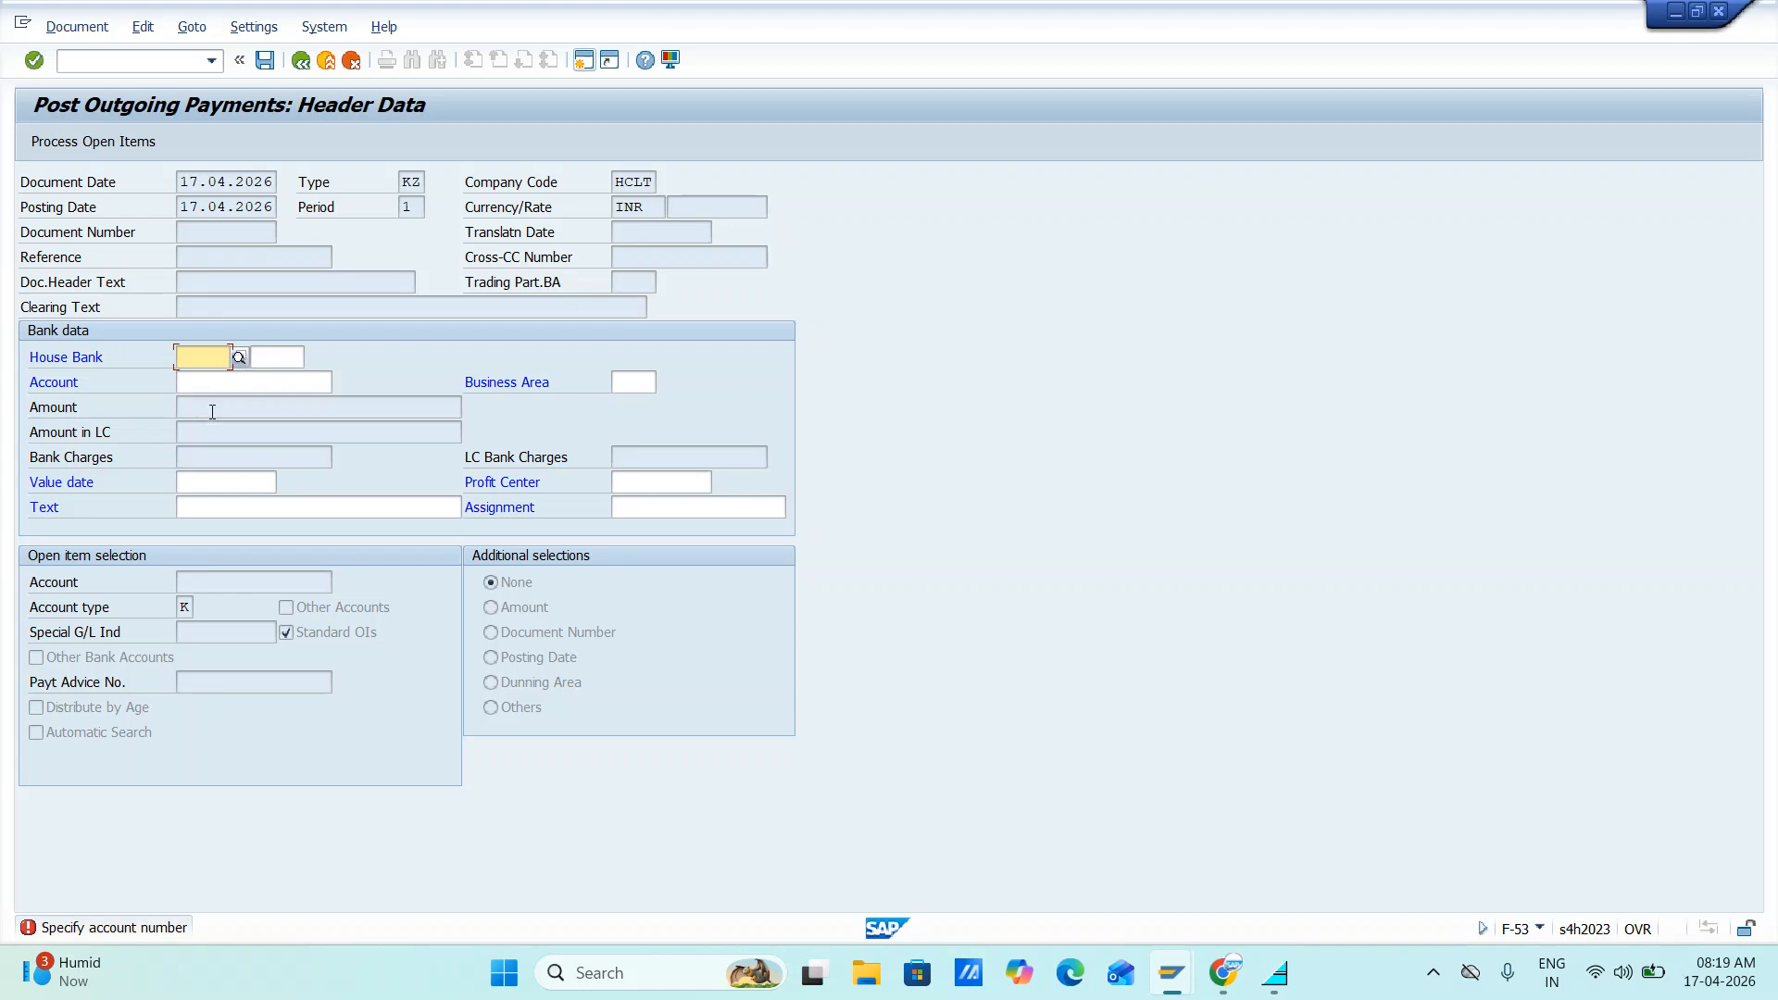
# - Look up the bank accounts in the G/L account display and enter SBI Outgoing Bank as the payment's bank account
pyautogui.click(198, 379)
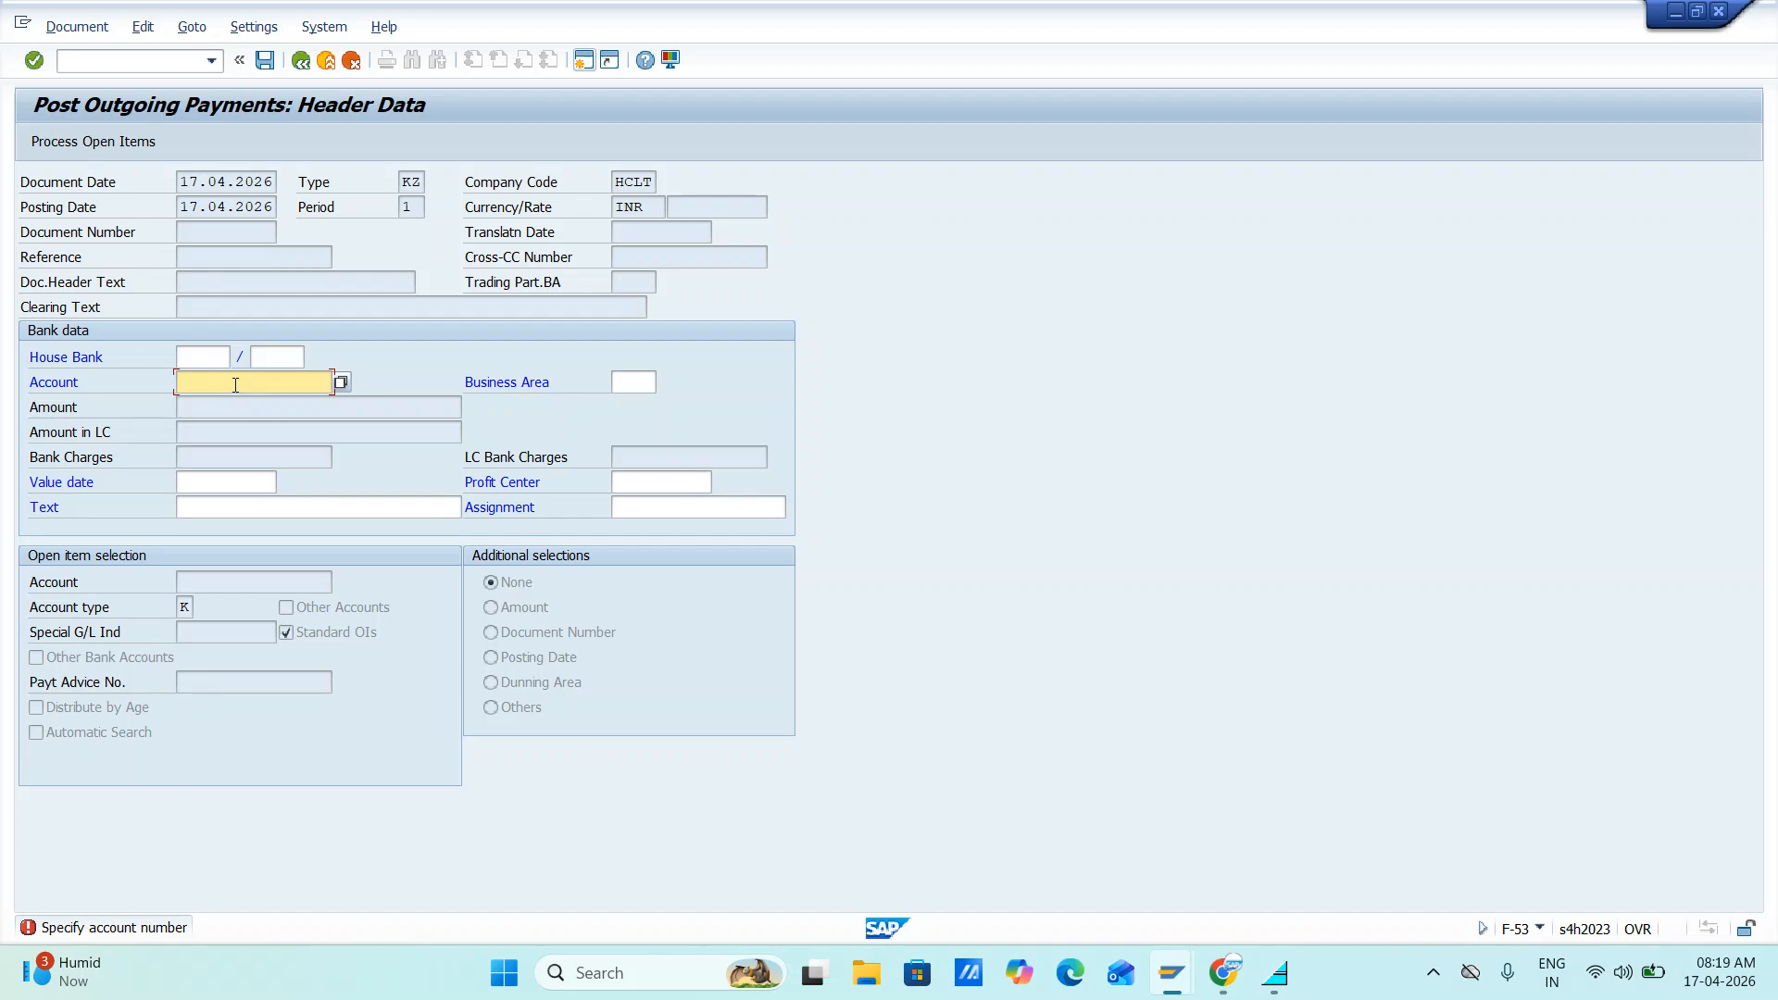
pyautogui.hotkey('alt', 'Tab')
pyautogui.hotkey('alt', 'Tab')
pyautogui.hotkey('alt', 'Tab')
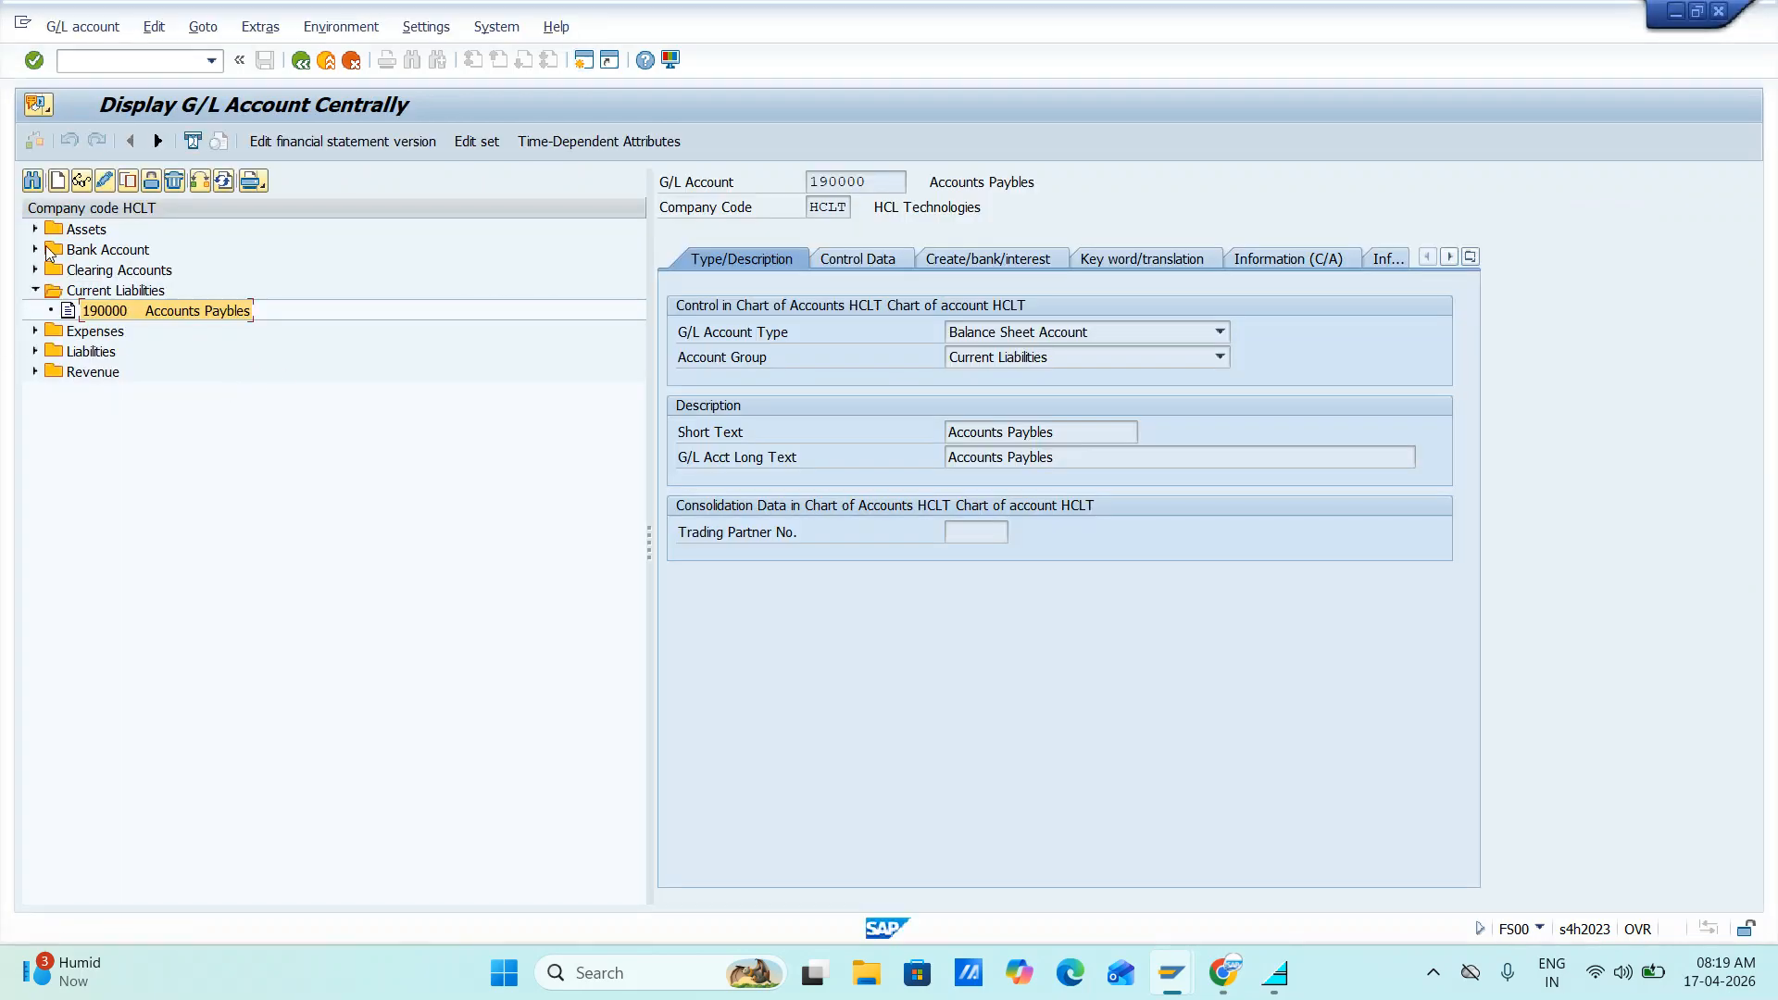
pyautogui.click(35, 250)
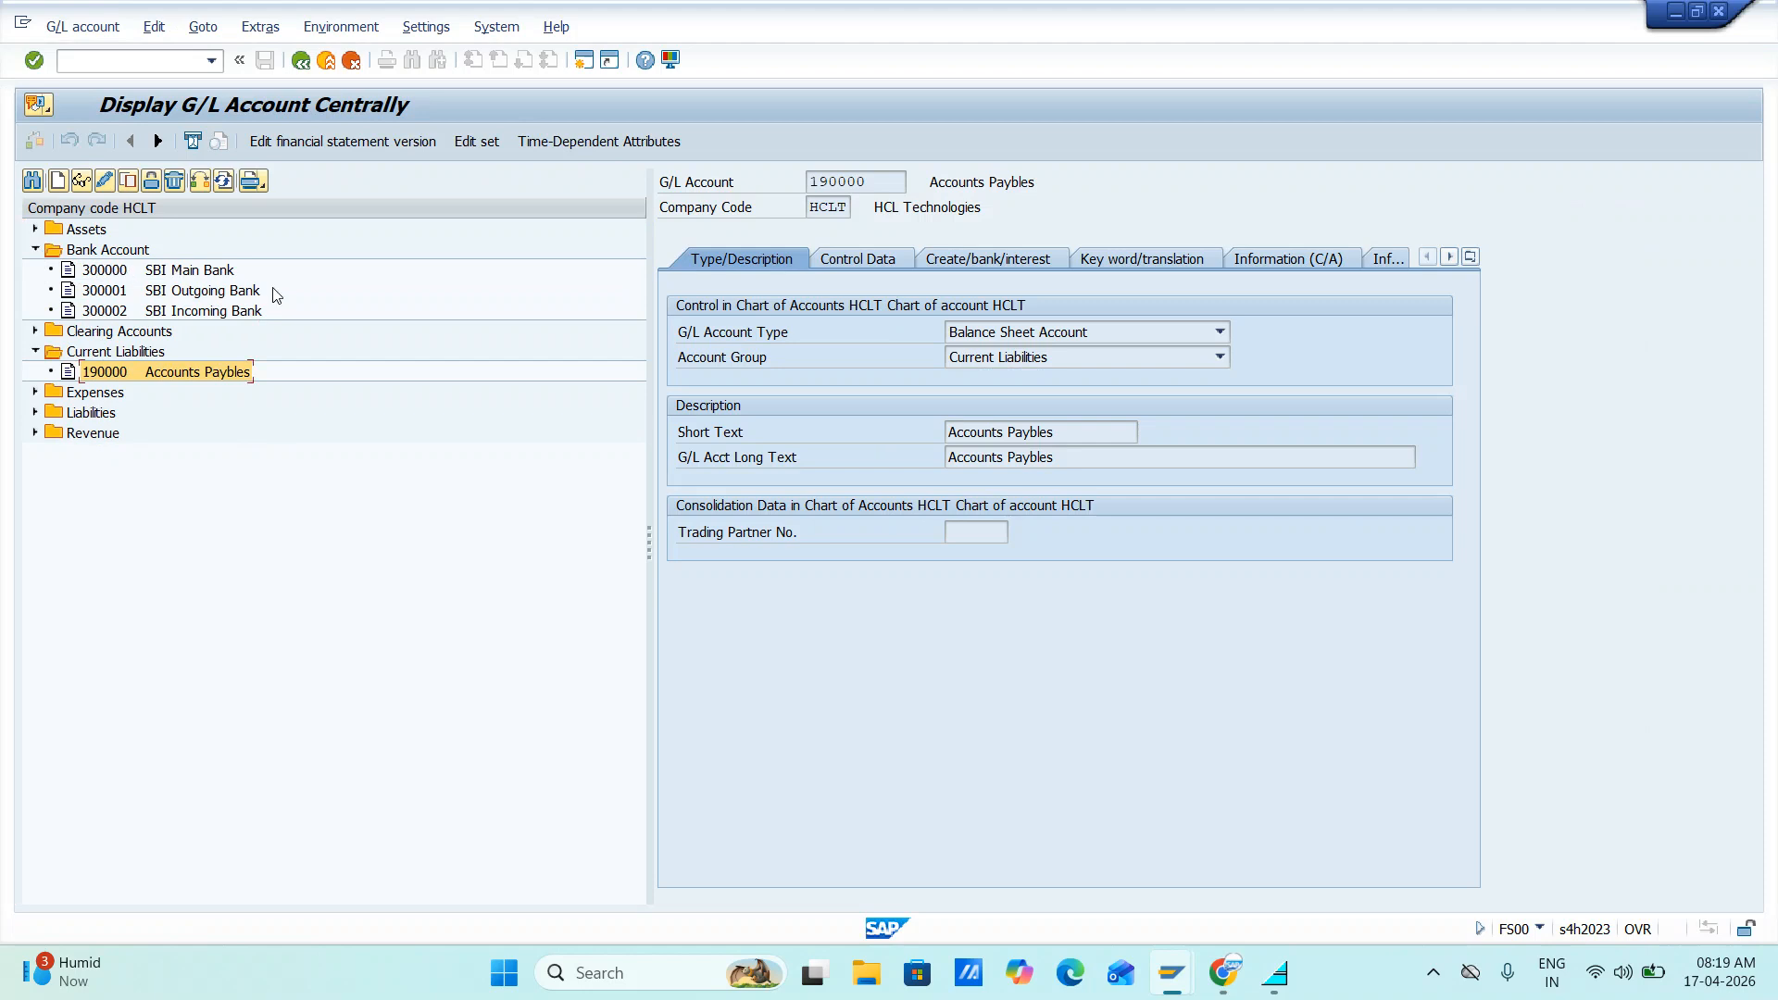
pyautogui.hotkey('alt', 'Tab')
pyautogui.write('300001')
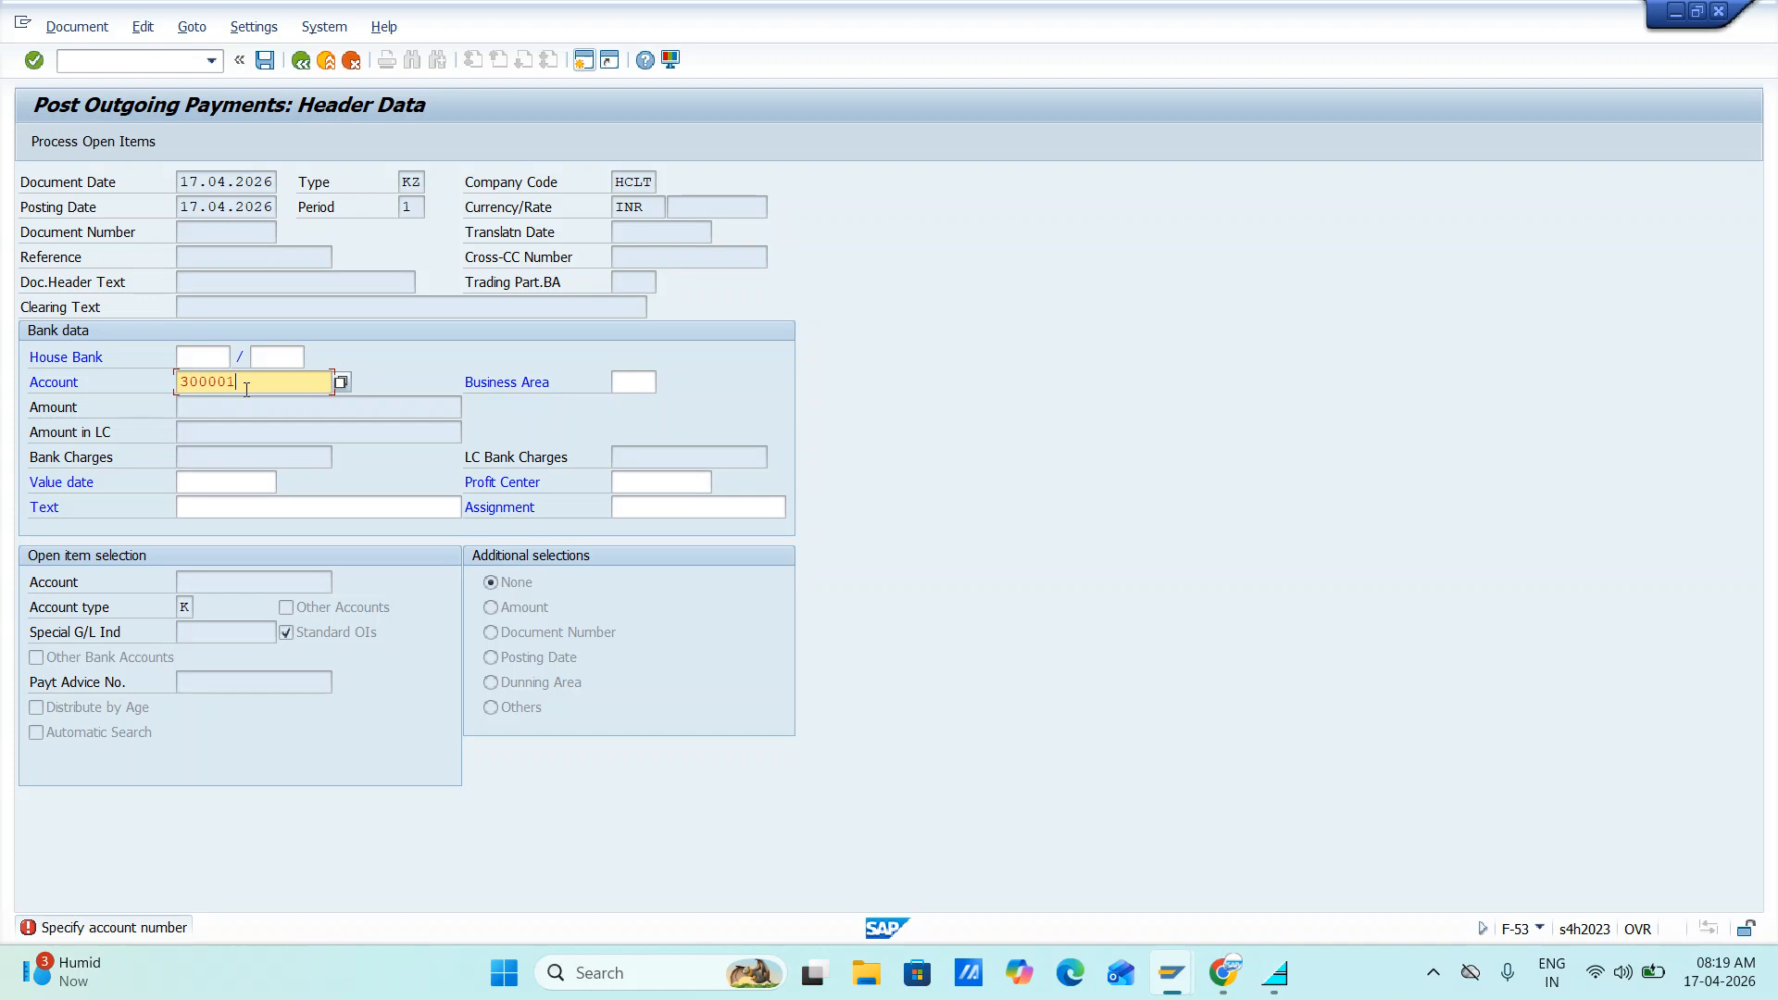
# - Enter "vendor payment" as the text in the outgoing payment's bank data
pyautogui.click(200, 507)
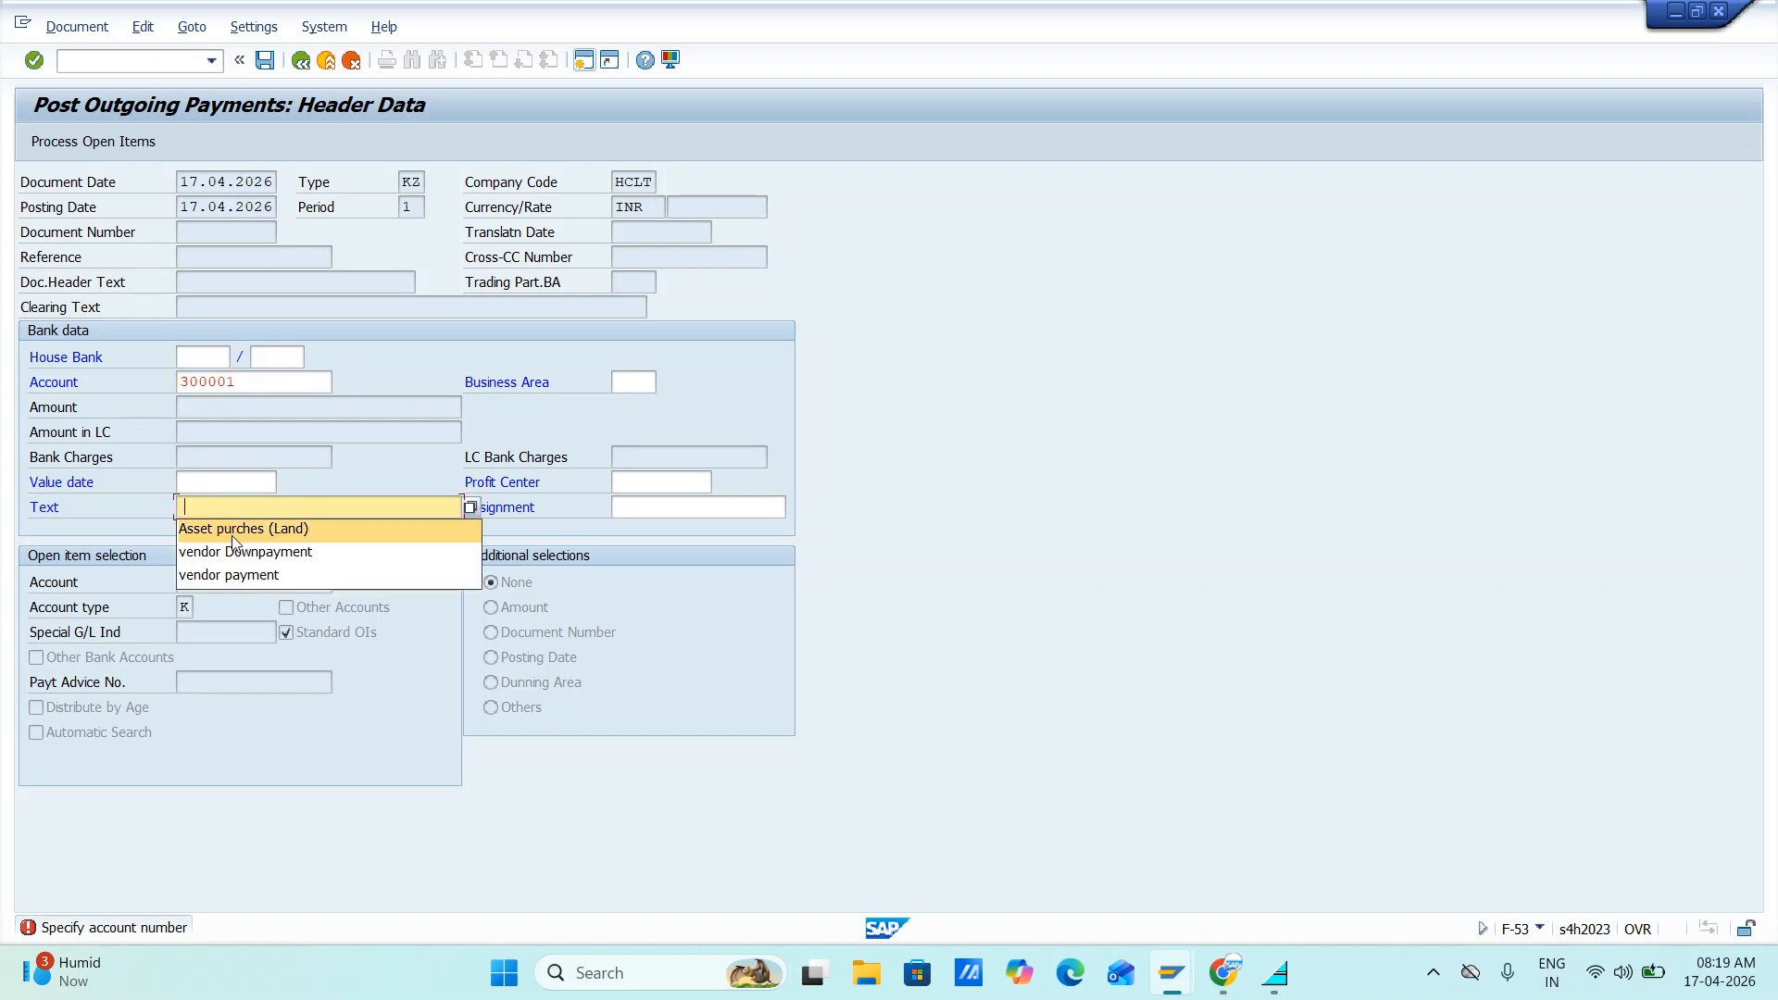
pyautogui.click(235, 574)
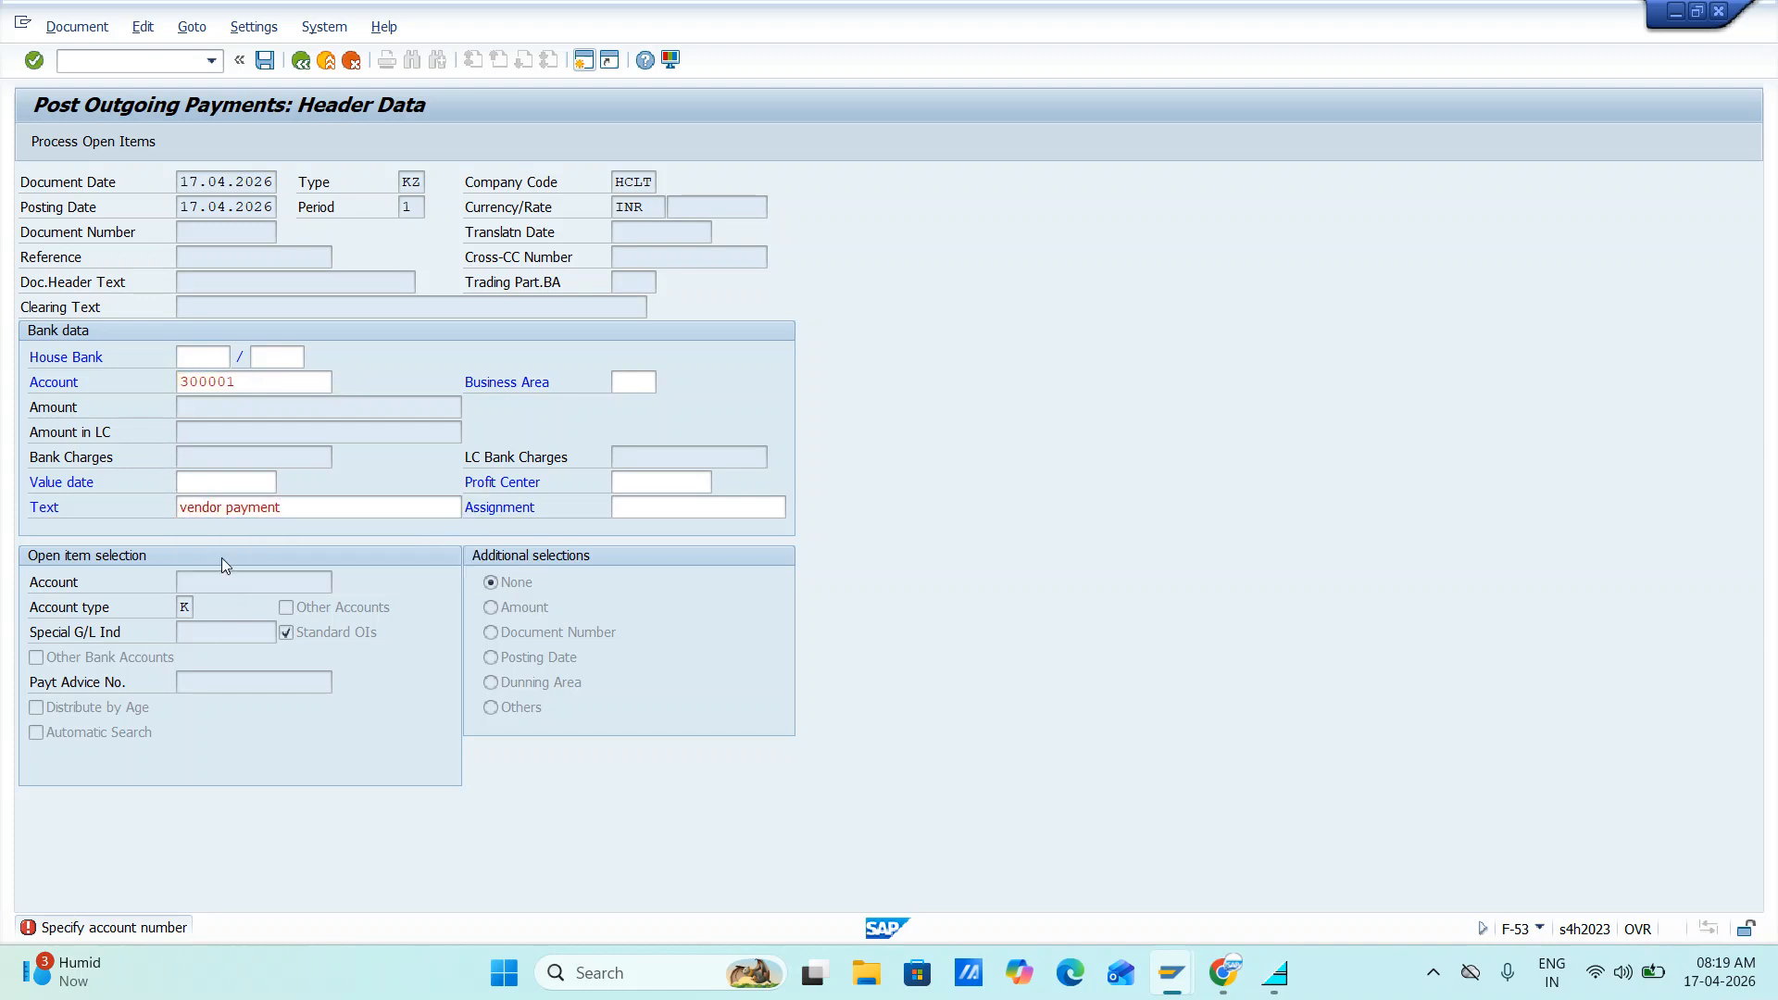
pyautogui.press('Return')
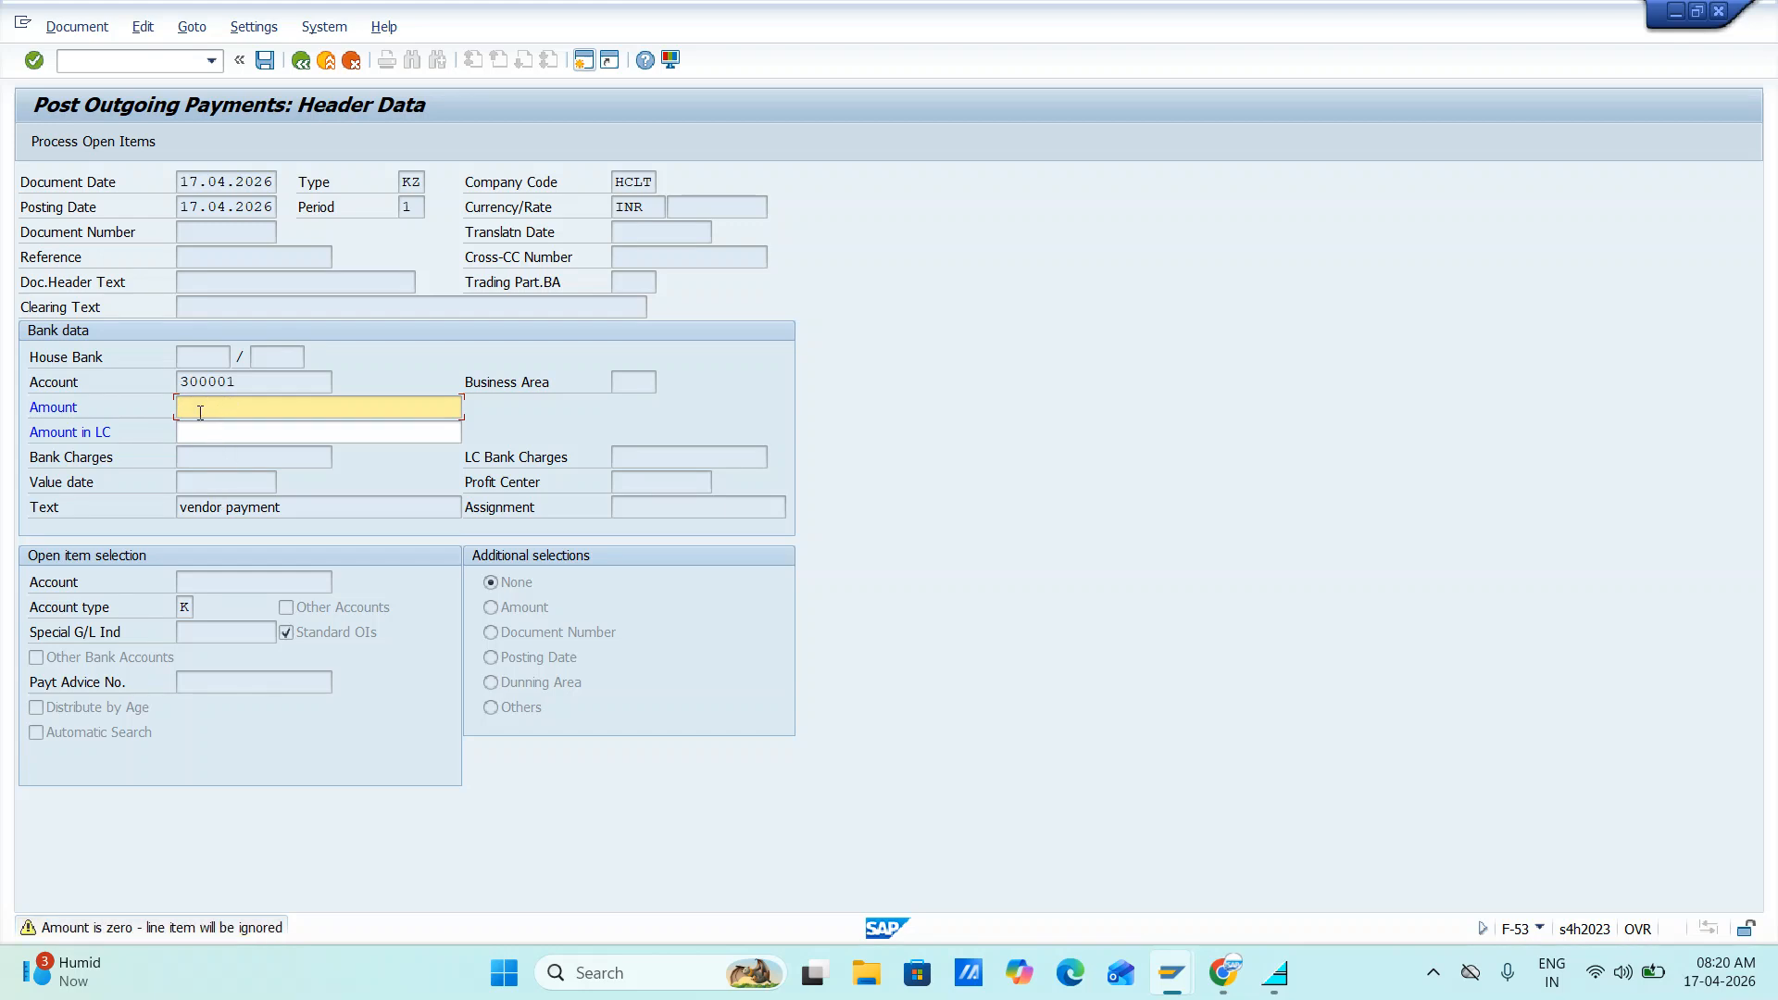
# - Check the Fedex Logistics open invoices in the vendor line item display and set the payment amount to 1
pyautogui.hotkey('alt', 'Tab')
pyautogui.hotkey('alt', 'Tab')
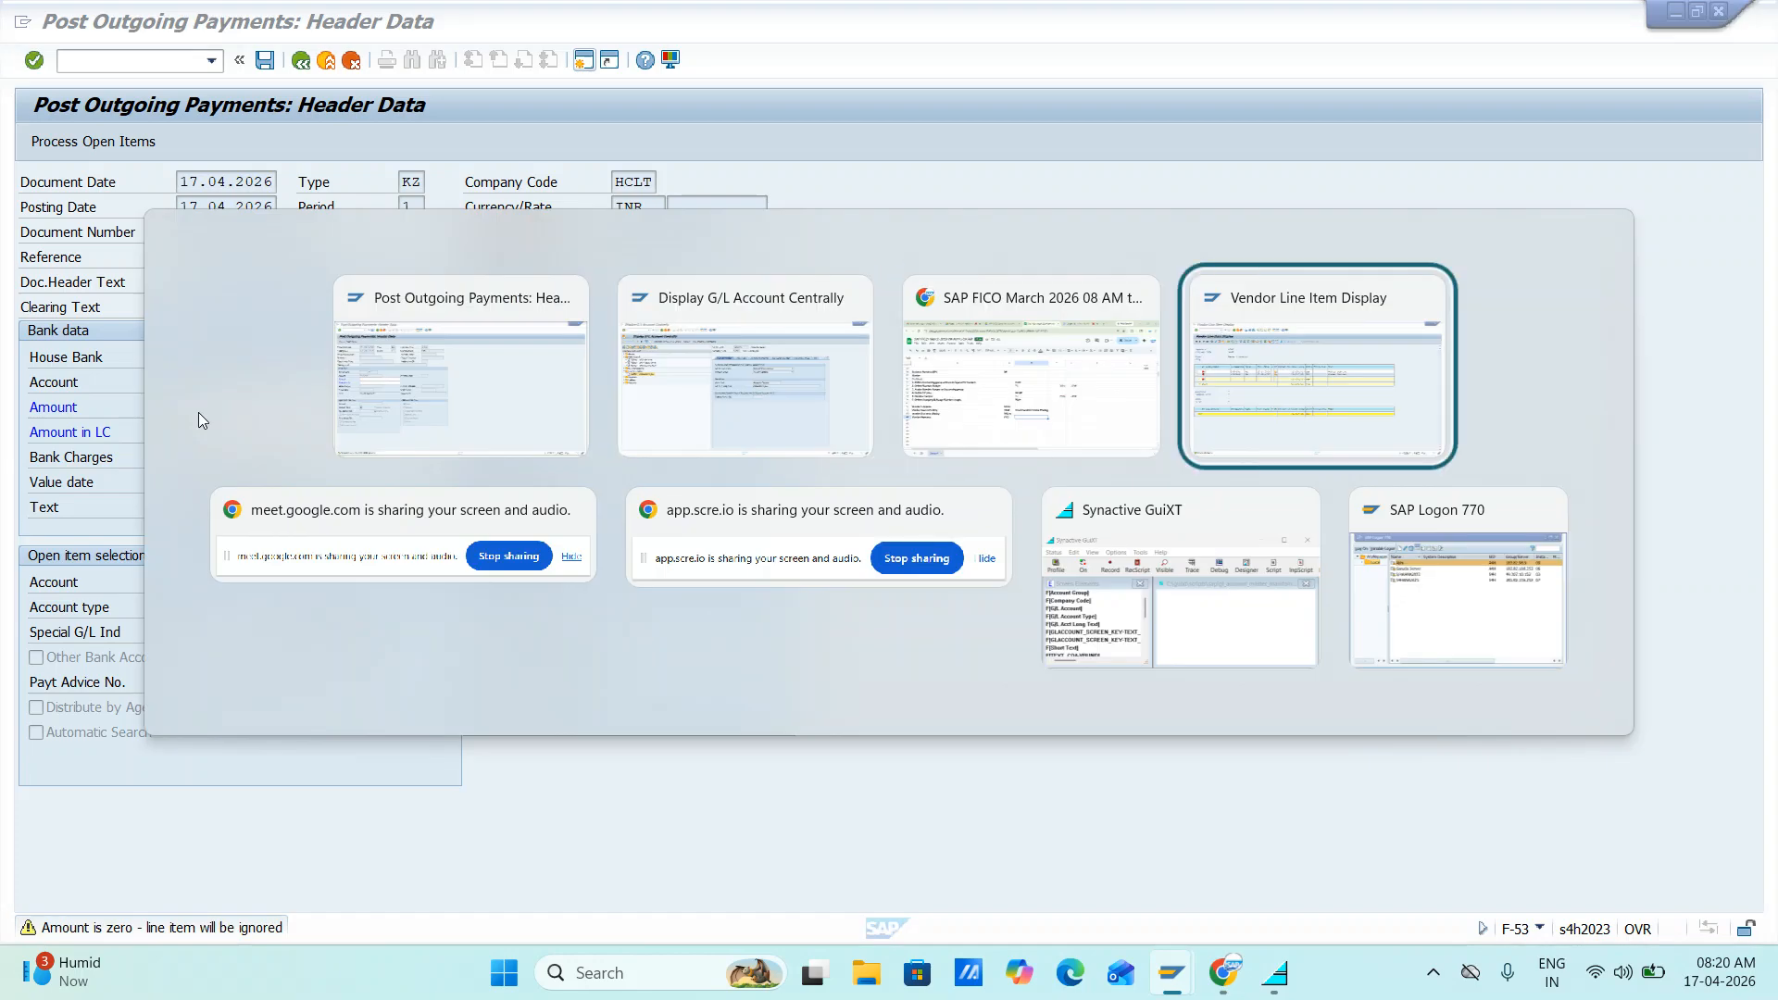
pyautogui.hotkey('alt', 'Tab')
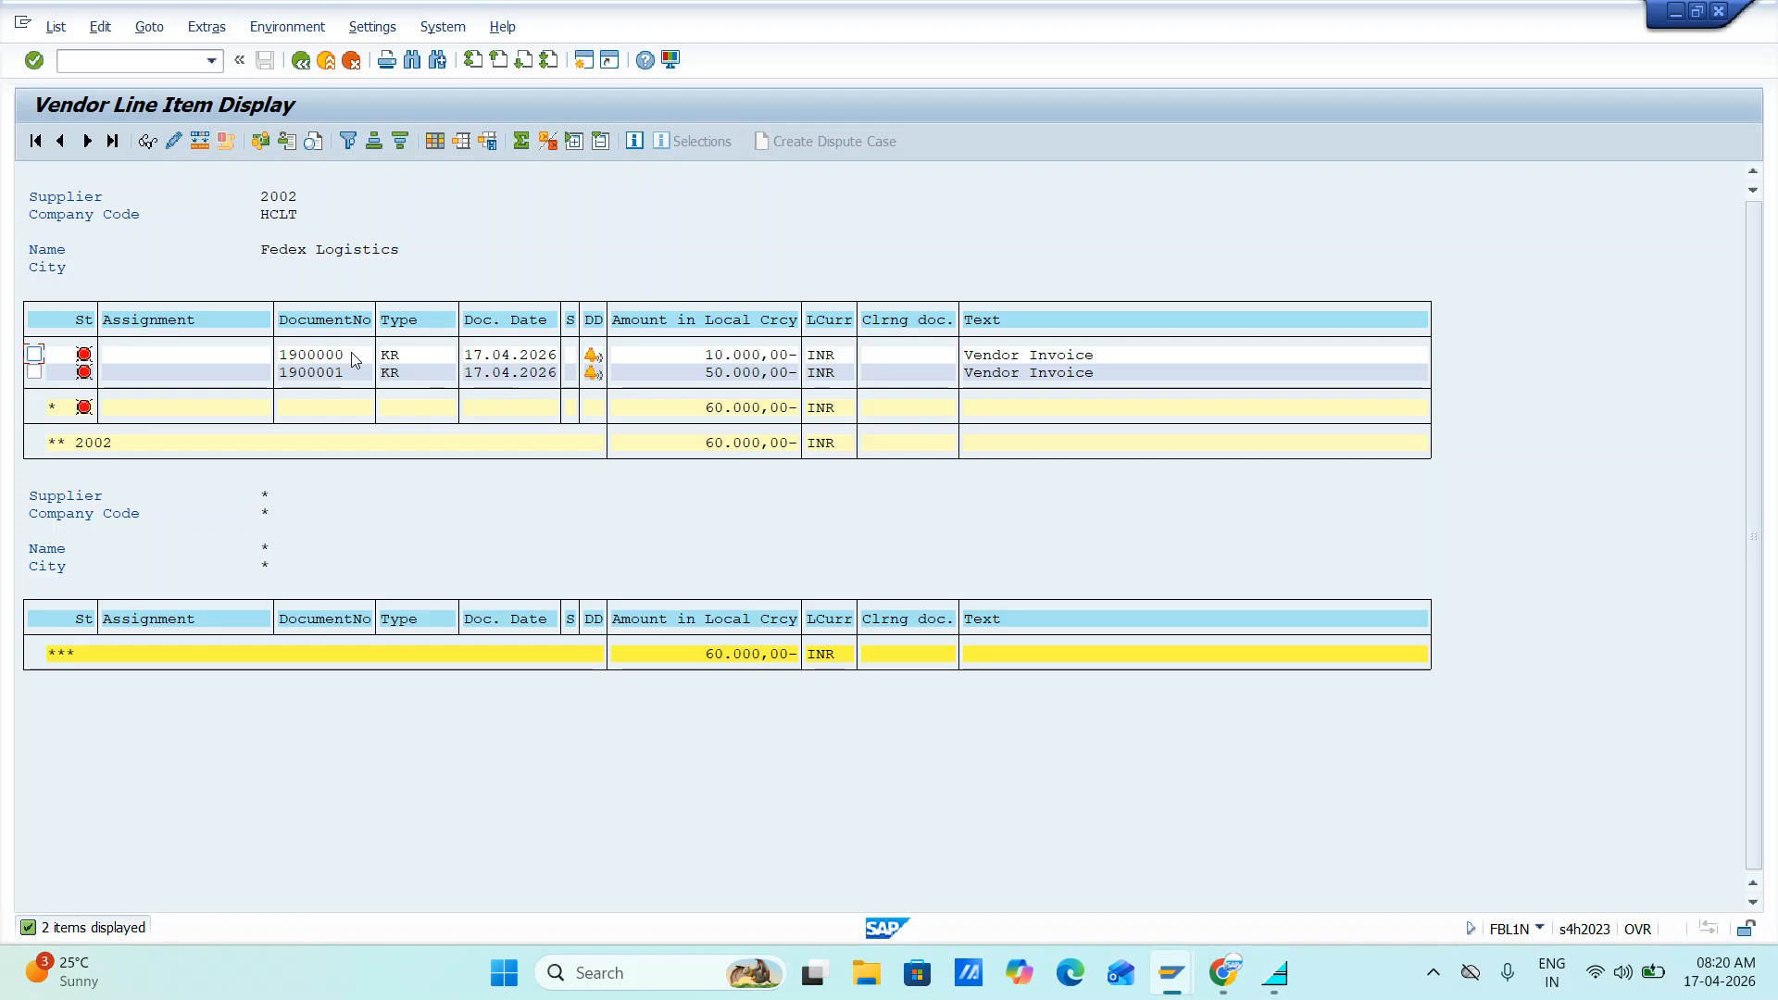
pyautogui.hotkey('alt', 'Tab')
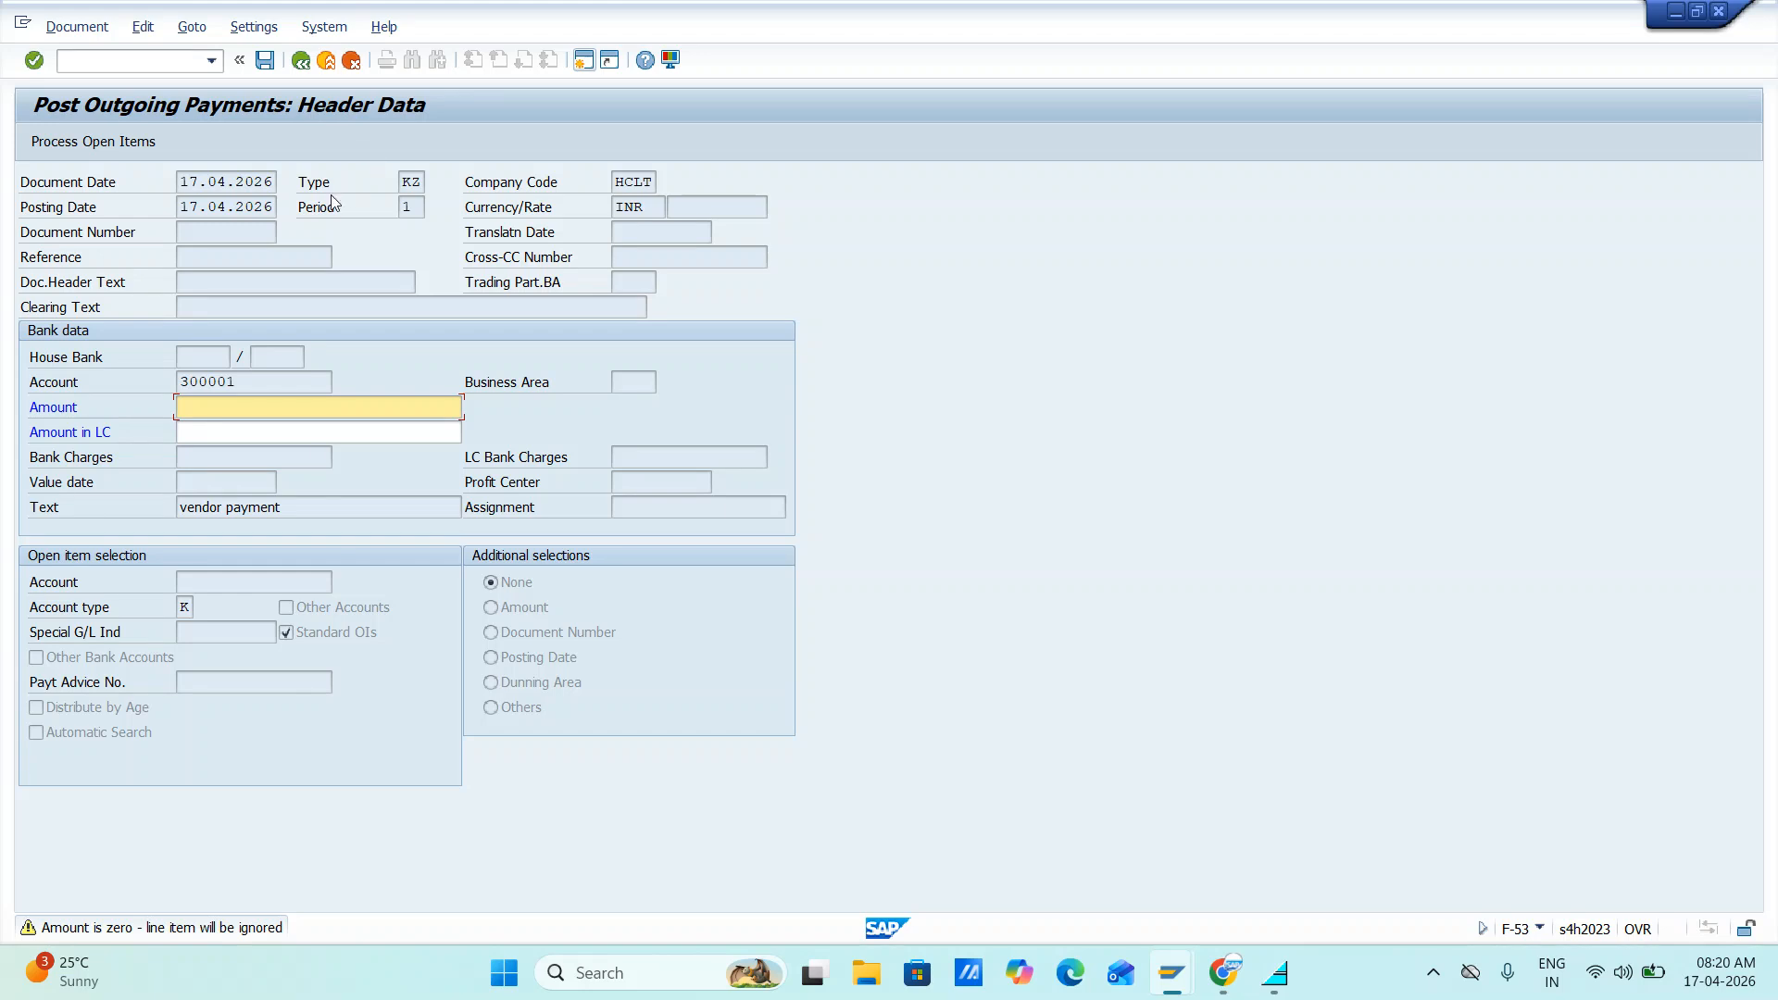
pyautogui.write('1')
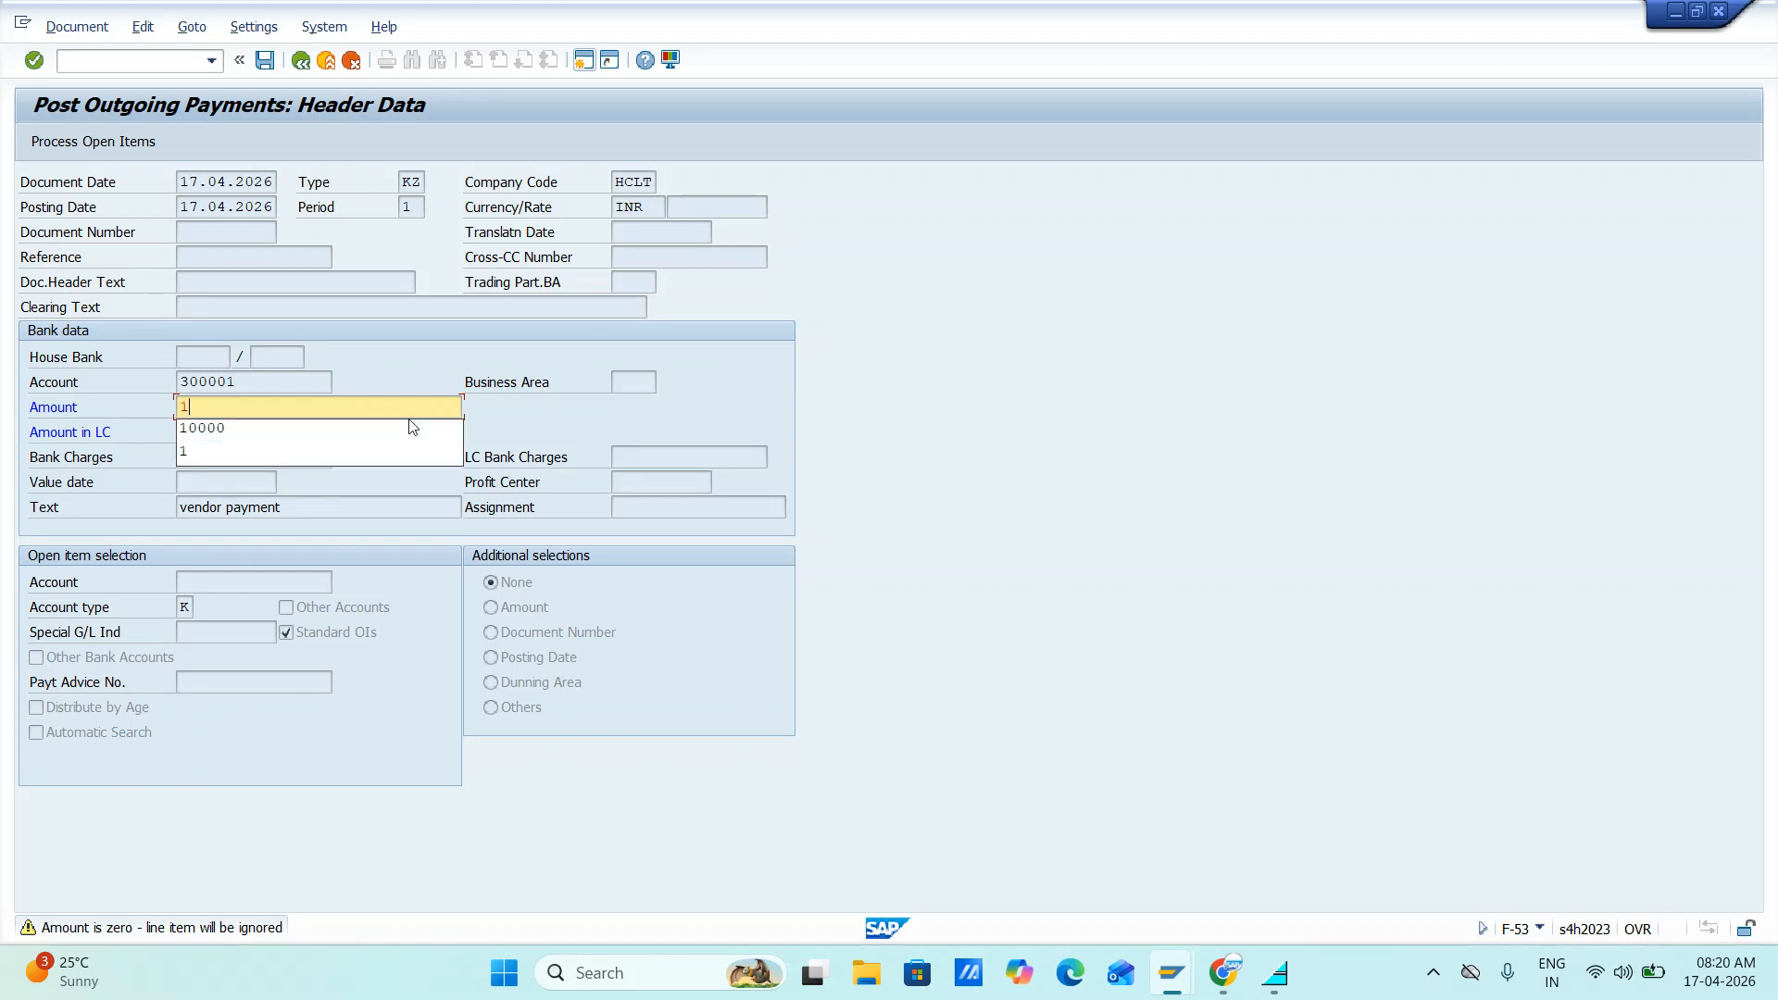
pyautogui.press('Return')
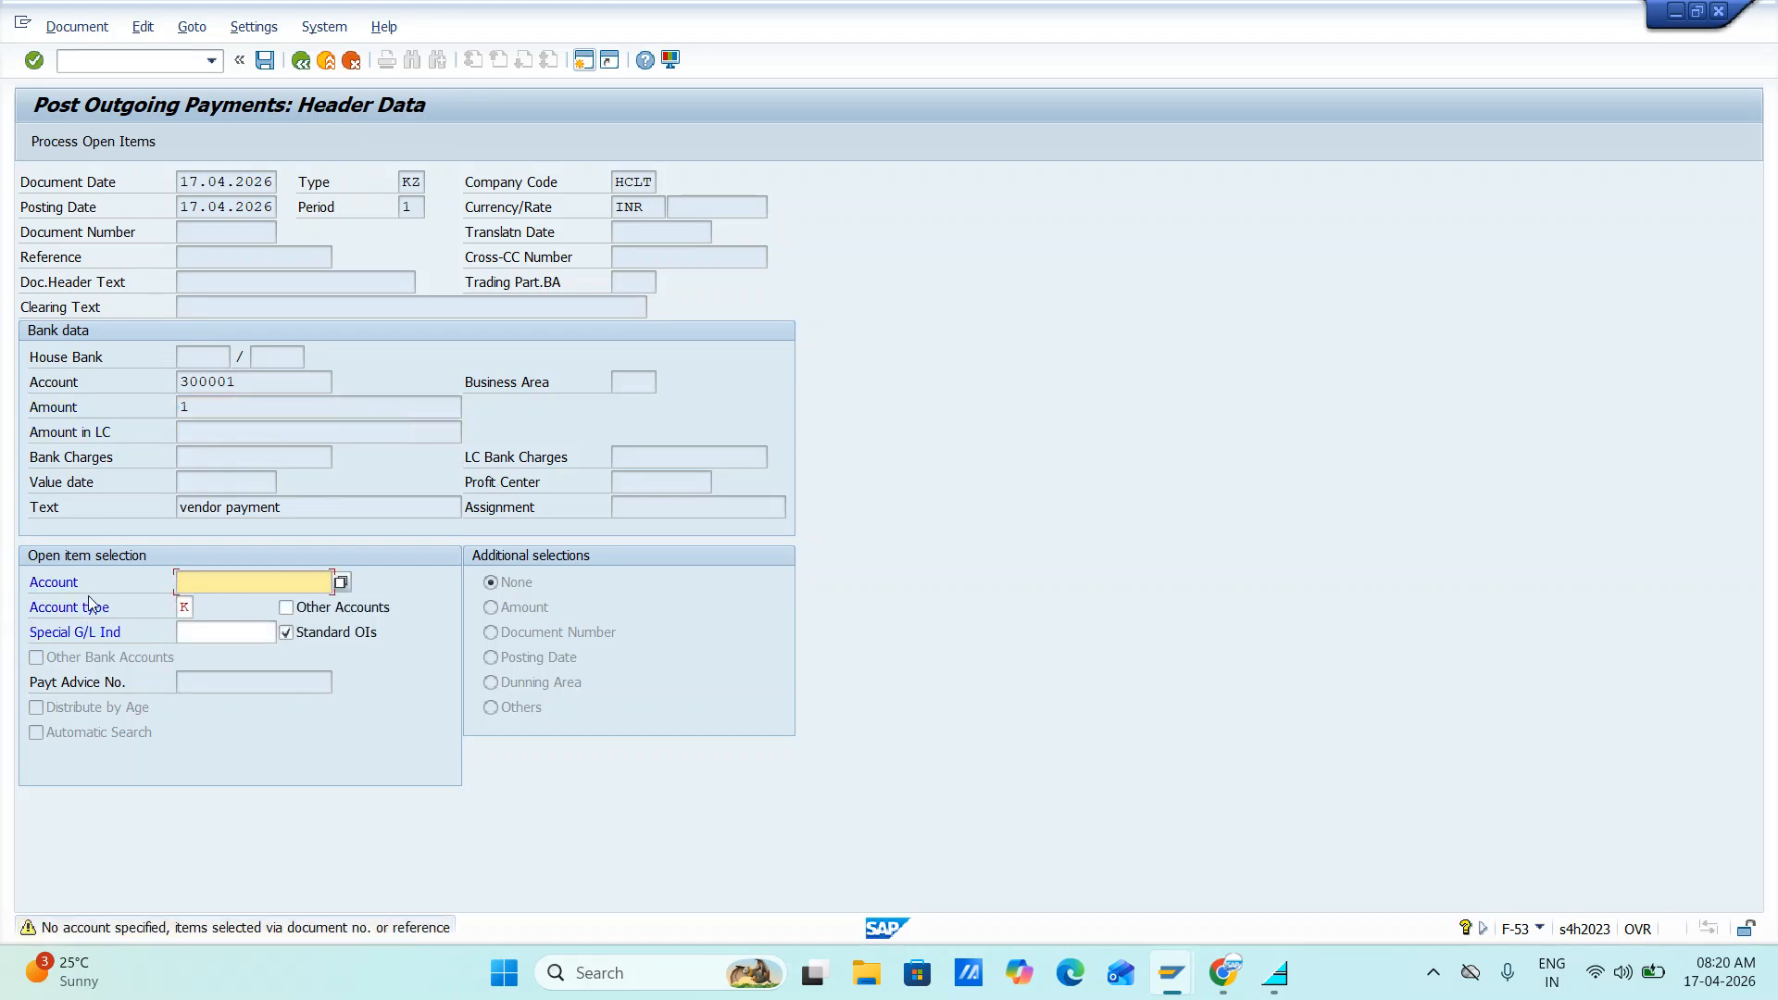
# - Enter the Fedex Logistics vendor account for the open item selection and view the details of the resulting error message
pyautogui.hotkey('alt', 'Tab')
pyautogui.hotkey('alt', 'Tab')
pyautogui.write('2002')
pyautogui.press('Return')
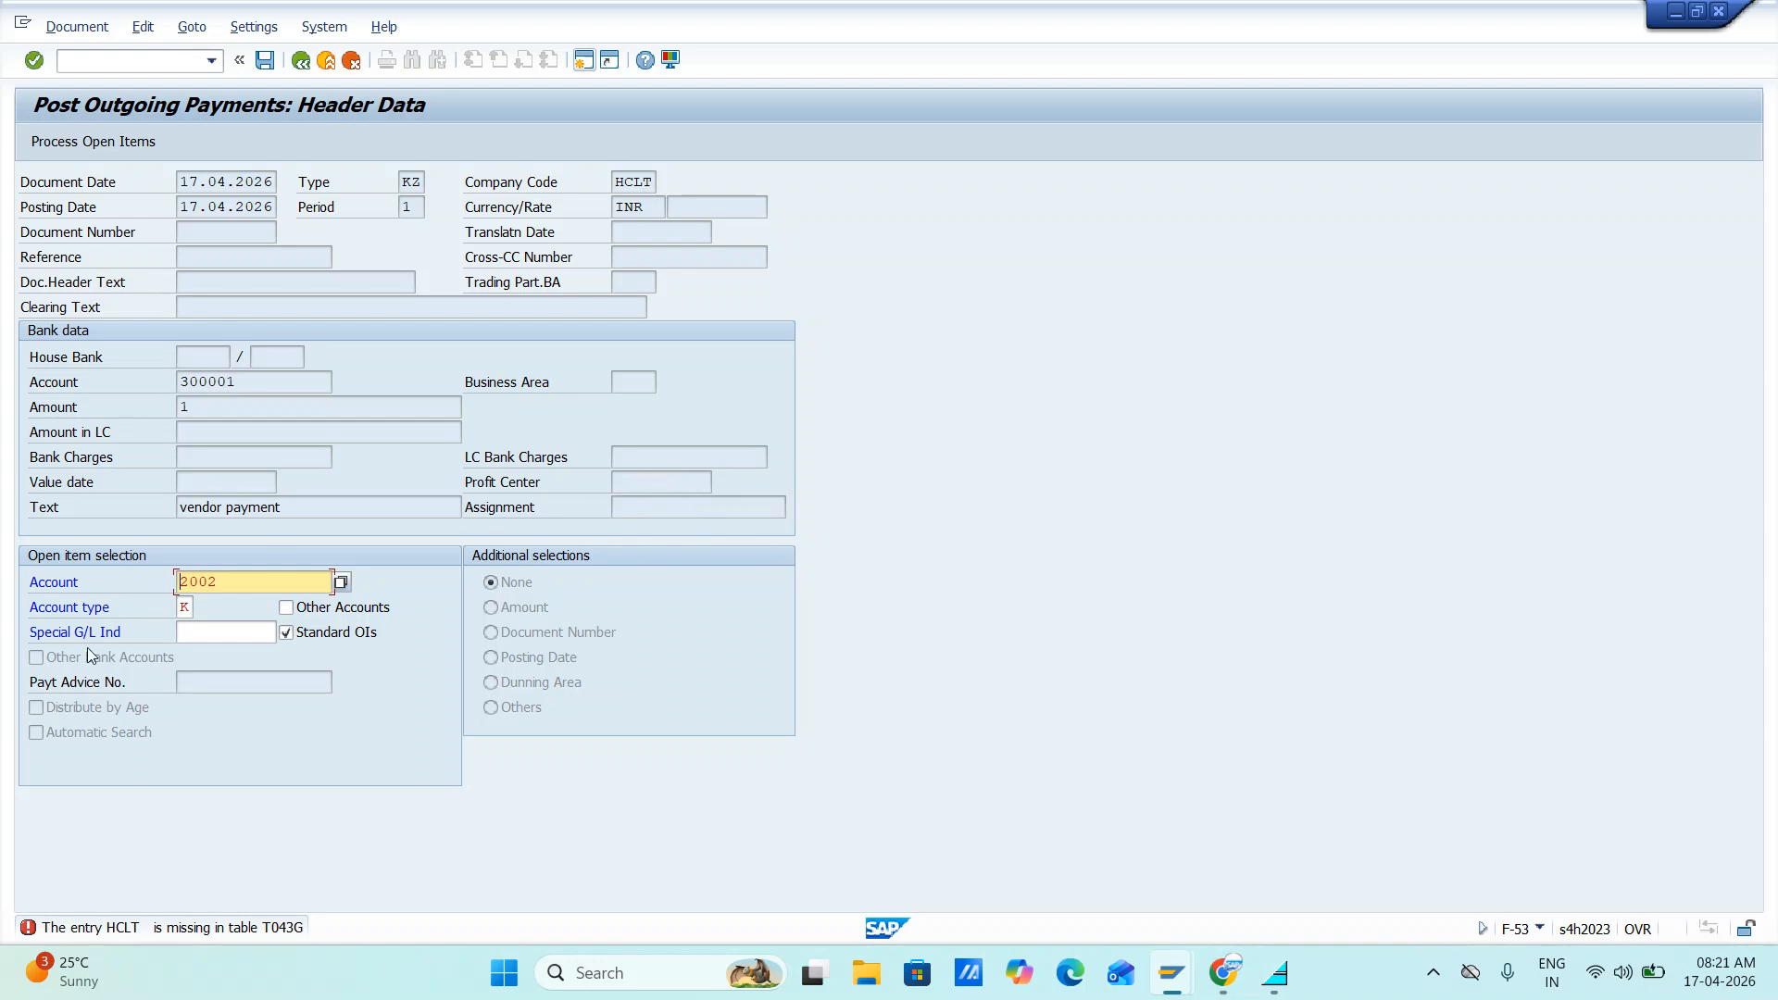
pyautogui.click(165, 927)
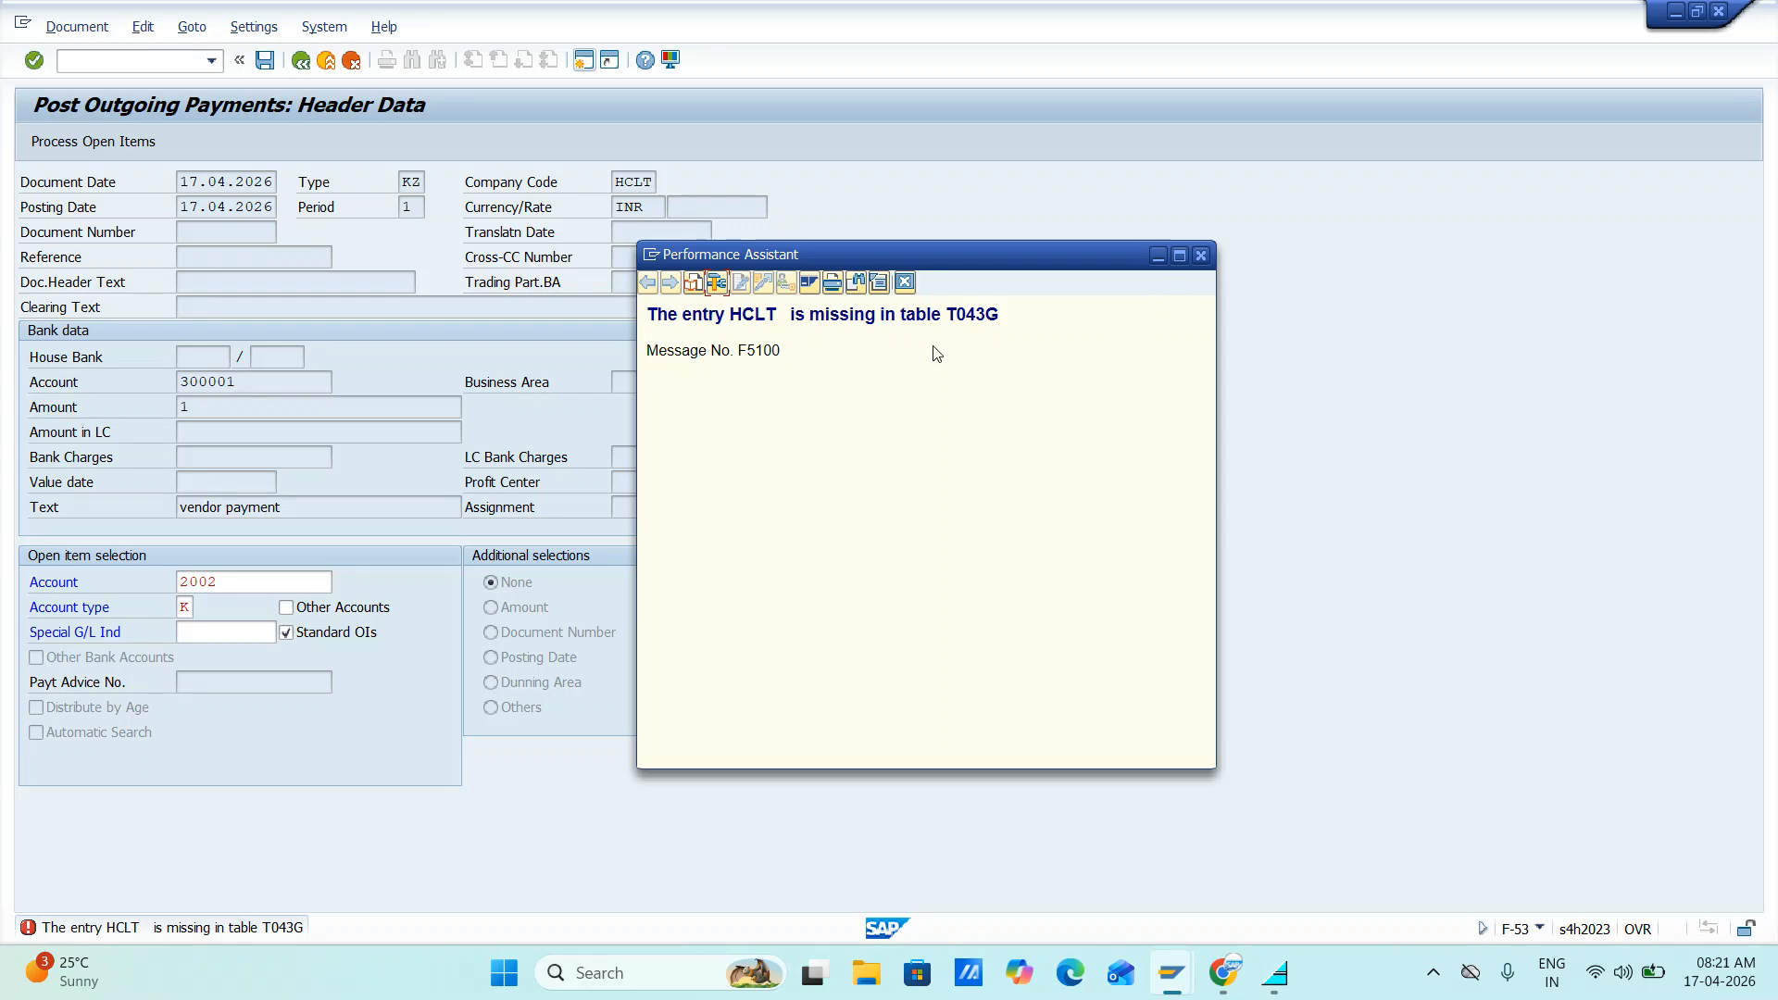
pyautogui.click(1201, 257)
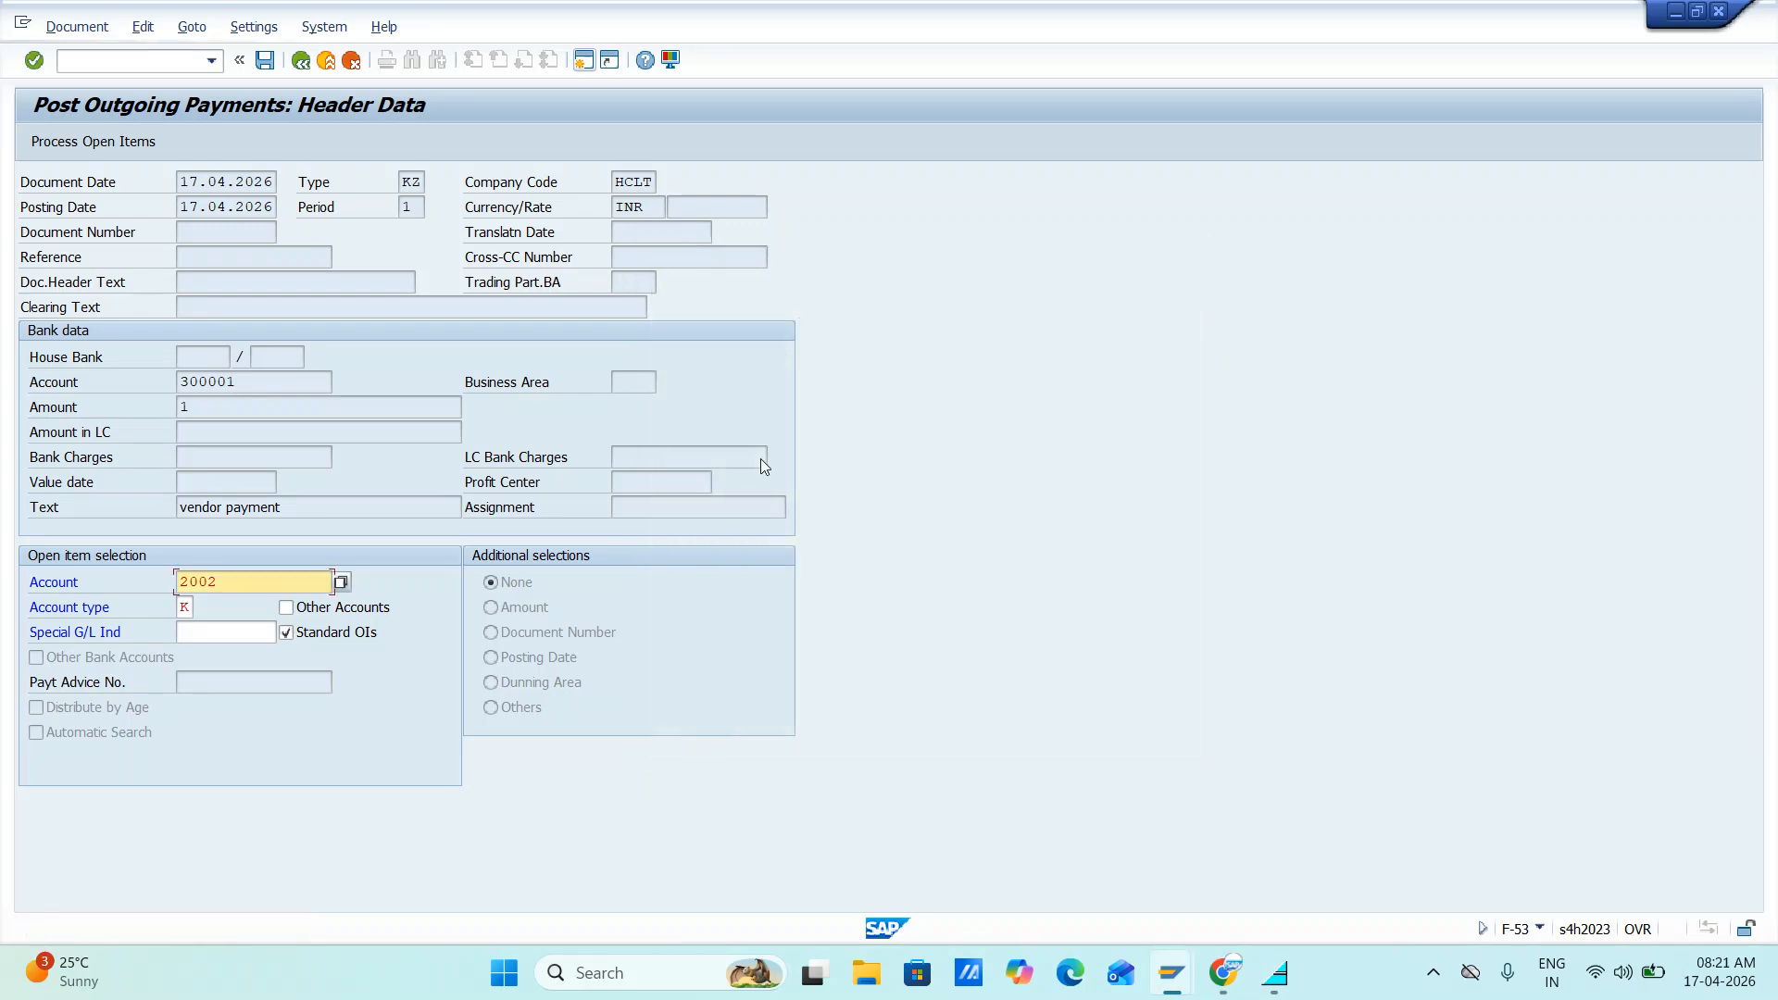
pyautogui.press('Return')
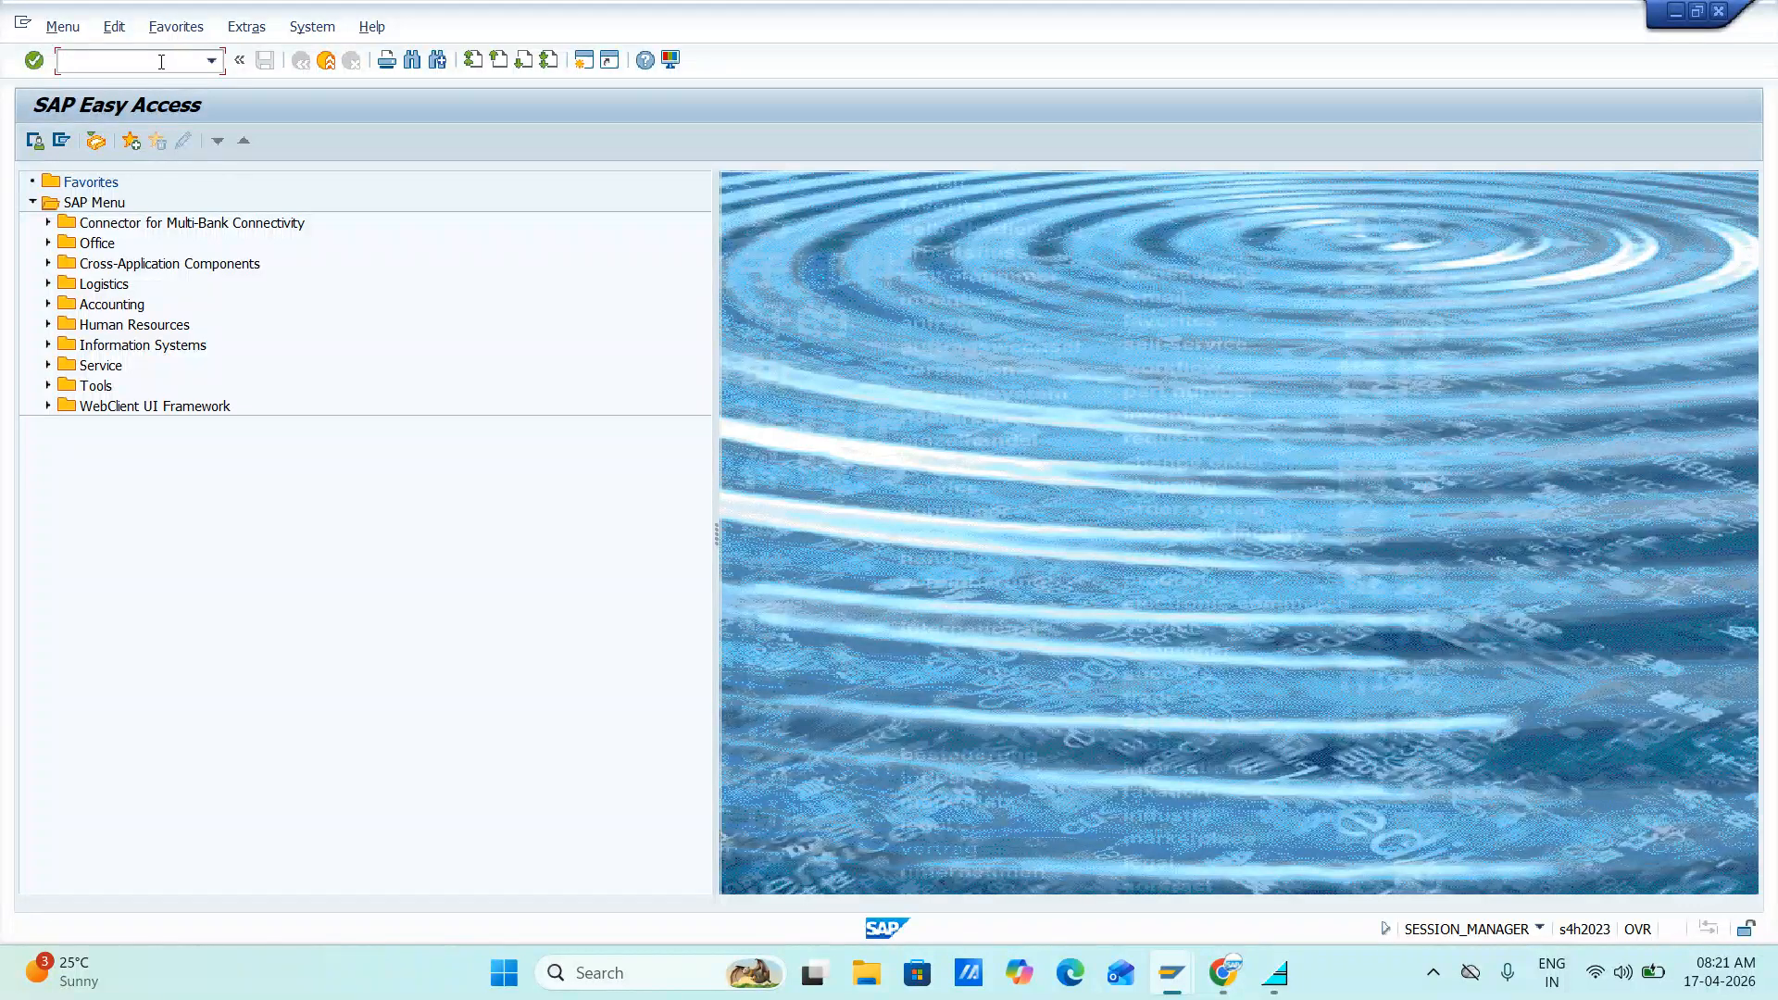
# - Open the customer/vendor tolerances with transaction OBA3 and compare with the tolerance entries in the Google Sheets course notes
pyautogui.write('oba3')
pyautogui.press('Return')
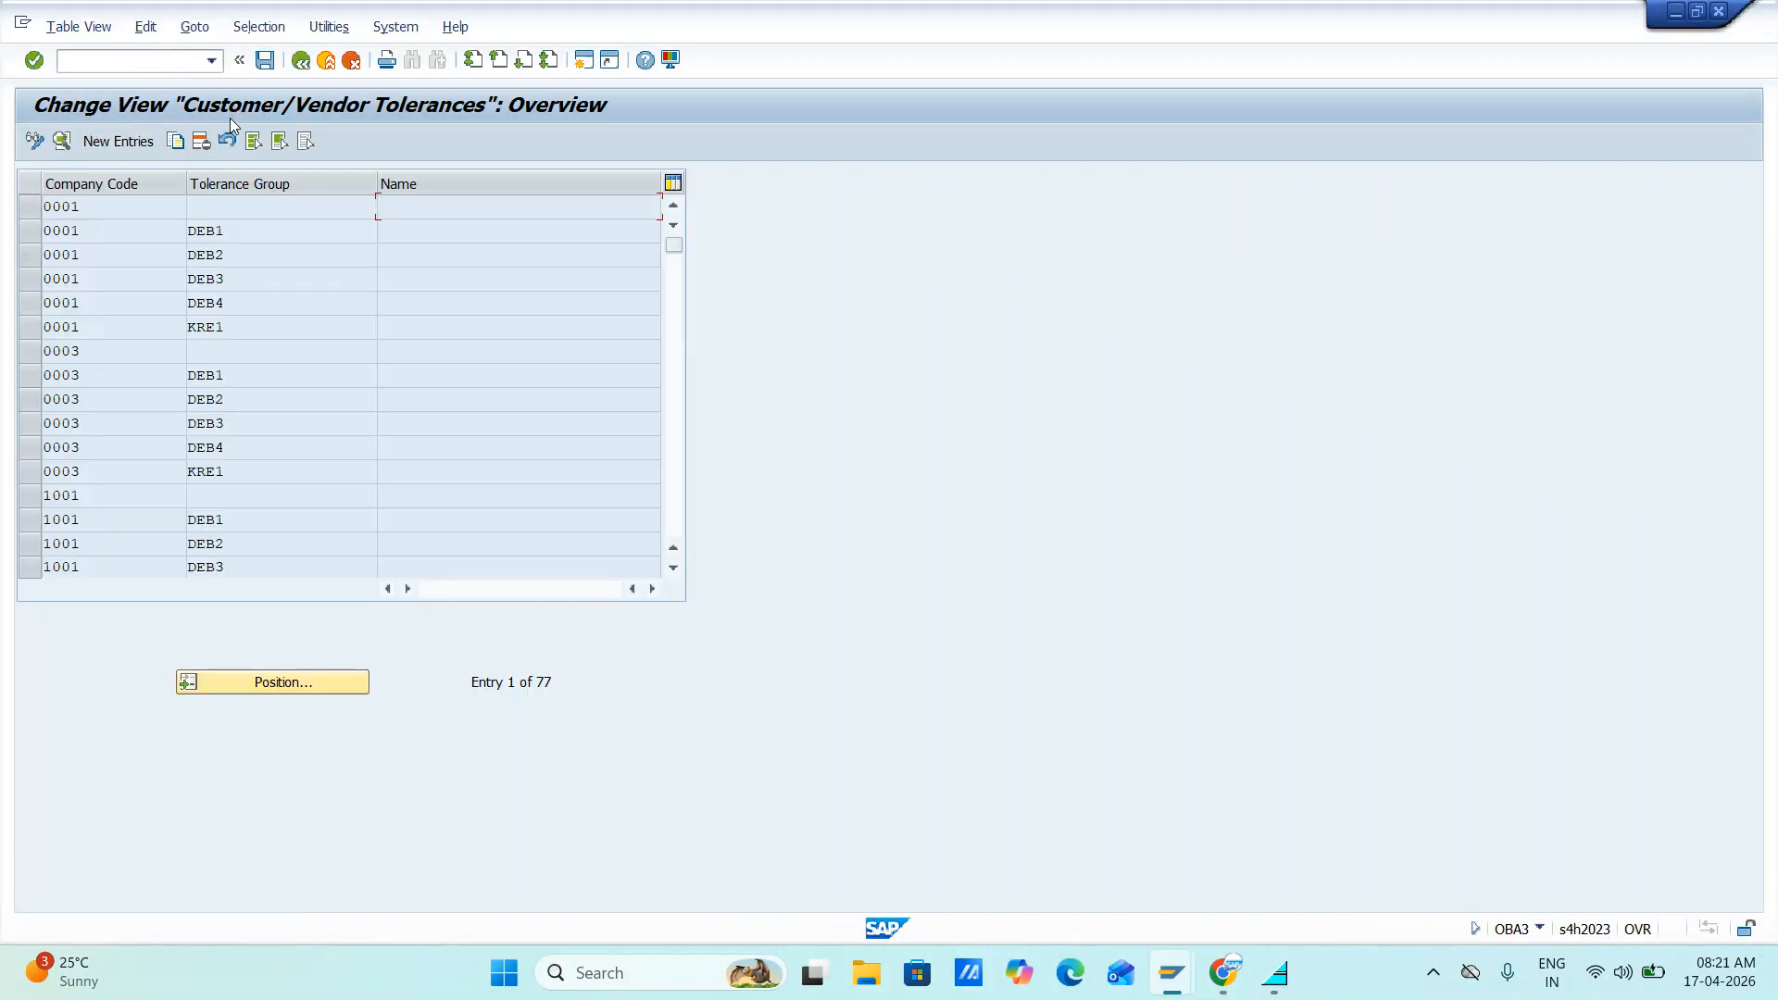
pyautogui.hotkey('alt', 'Tab')
pyautogui.hotkey('alt', 'Tab')
pyautogui.hotkey('alt', 'Tab')
pyautogui.hotkey('alt', 'Tab')
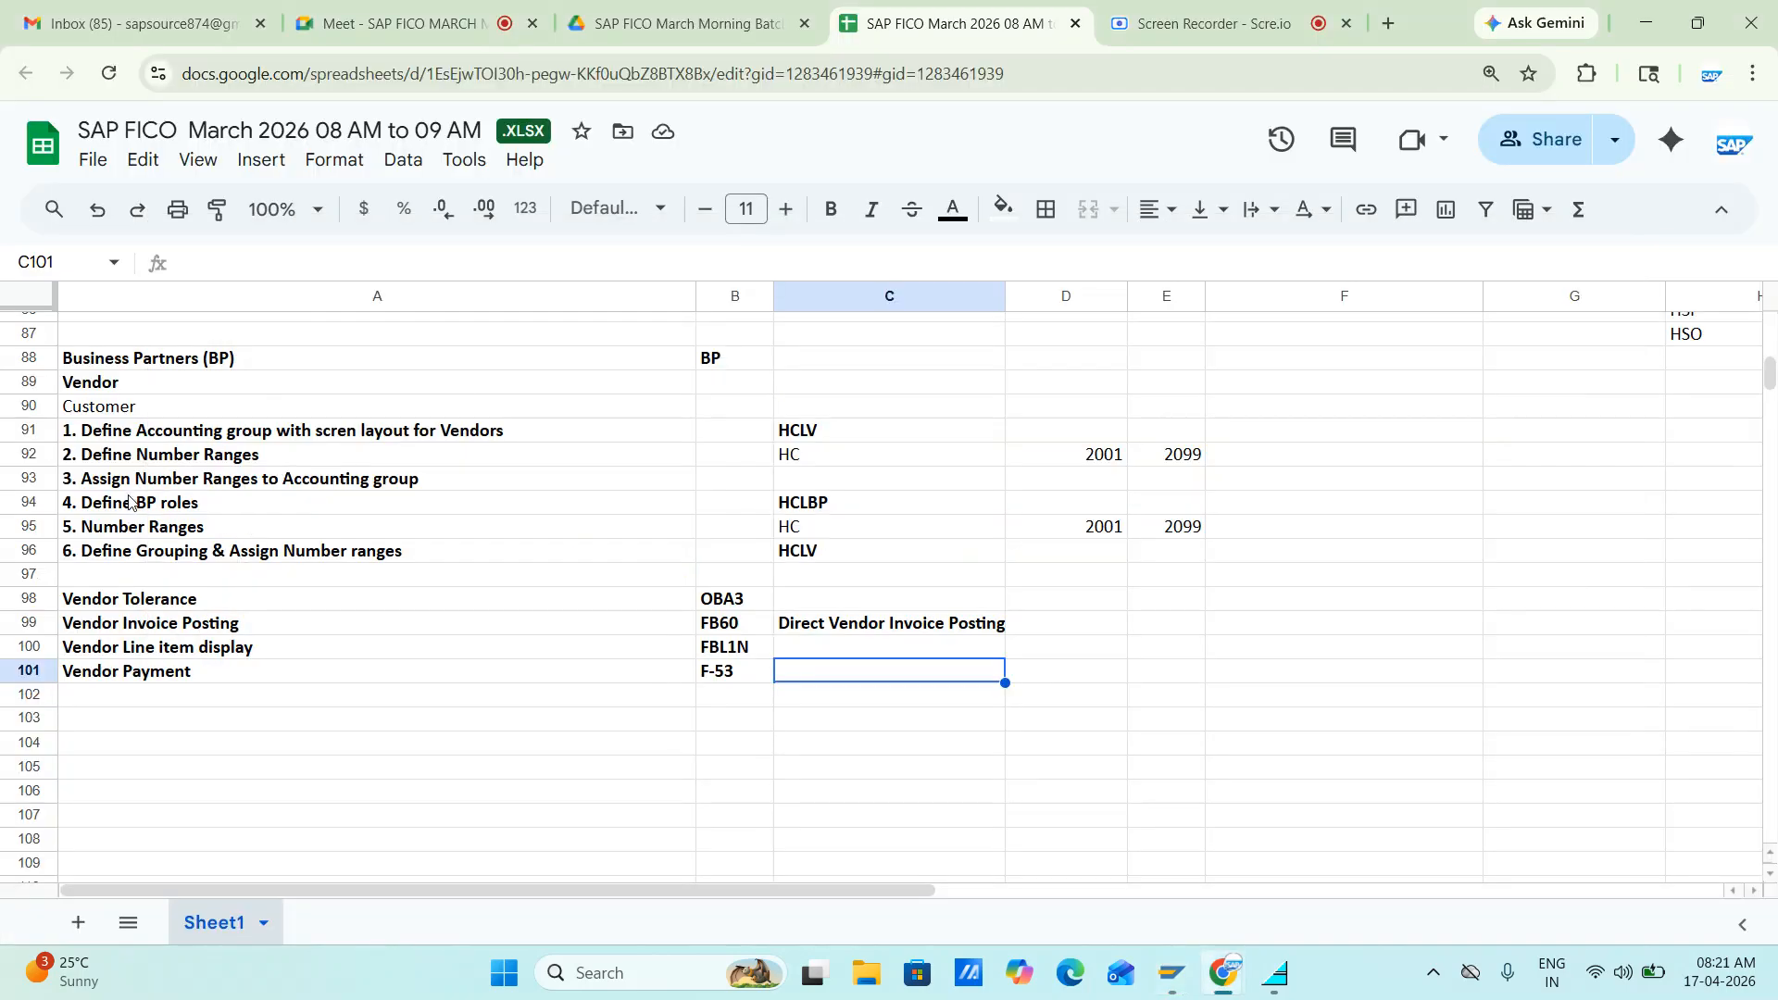
pyautogui.scroll(5, 189, 469)
pyautogui.scroll(2, 189, 469)
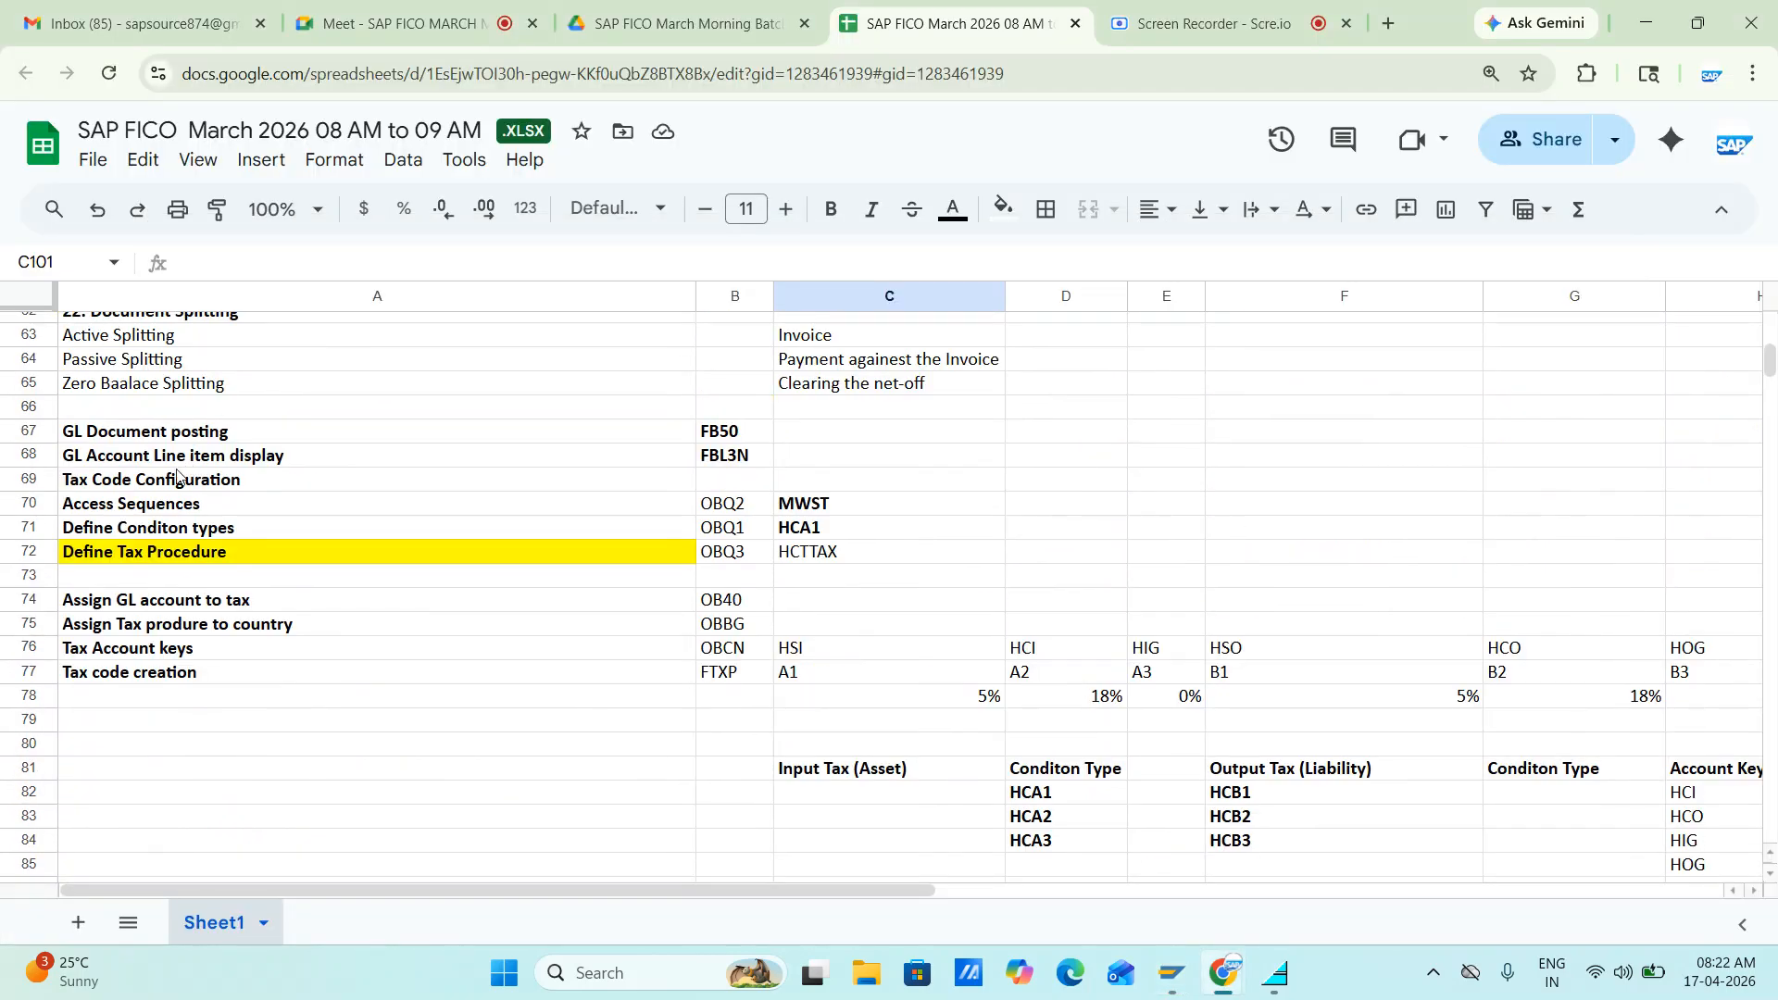
pyautogui.scroll(3, 144, 459)
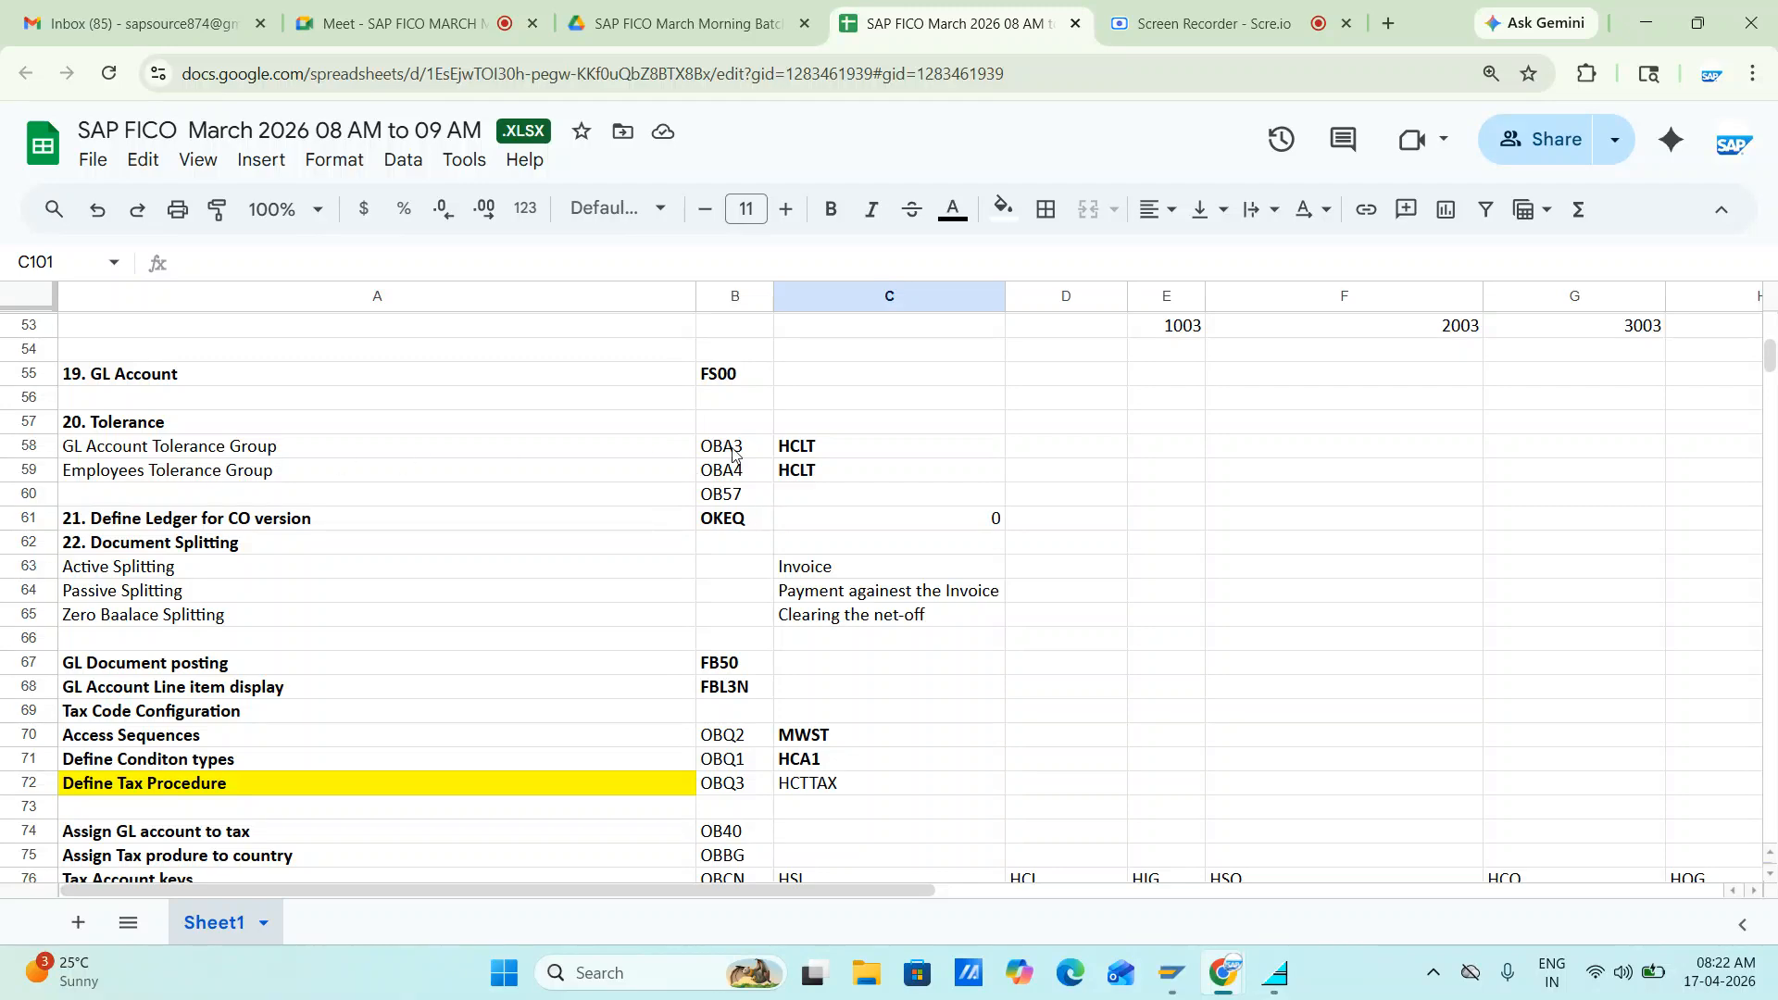
pyautogui.hotkey('alt', 'Tab')
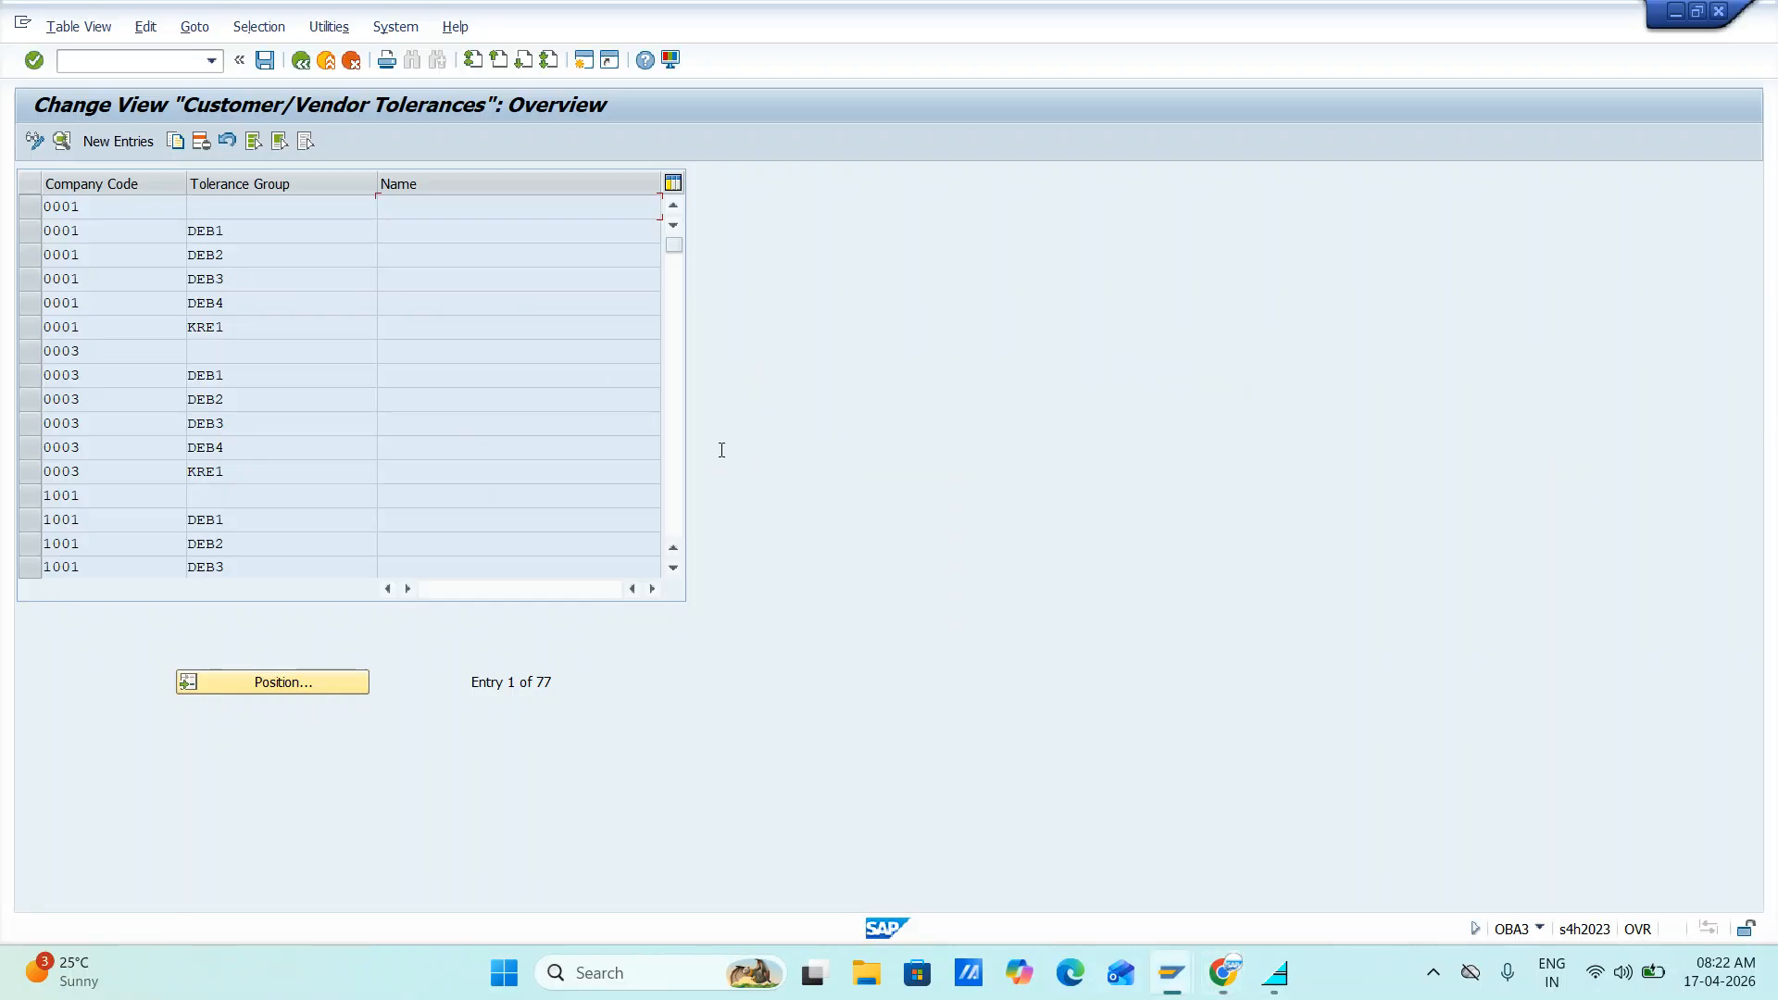
pyautogui.hotkey('alt', 'Tab')
pyautogui.hotkey('alt', 'Tab')
# - Try to add tolerance group HCLT, named "Tolerance for HCLT", for company code HCLT, and discard the entry
pyautogui.click(117, 141)
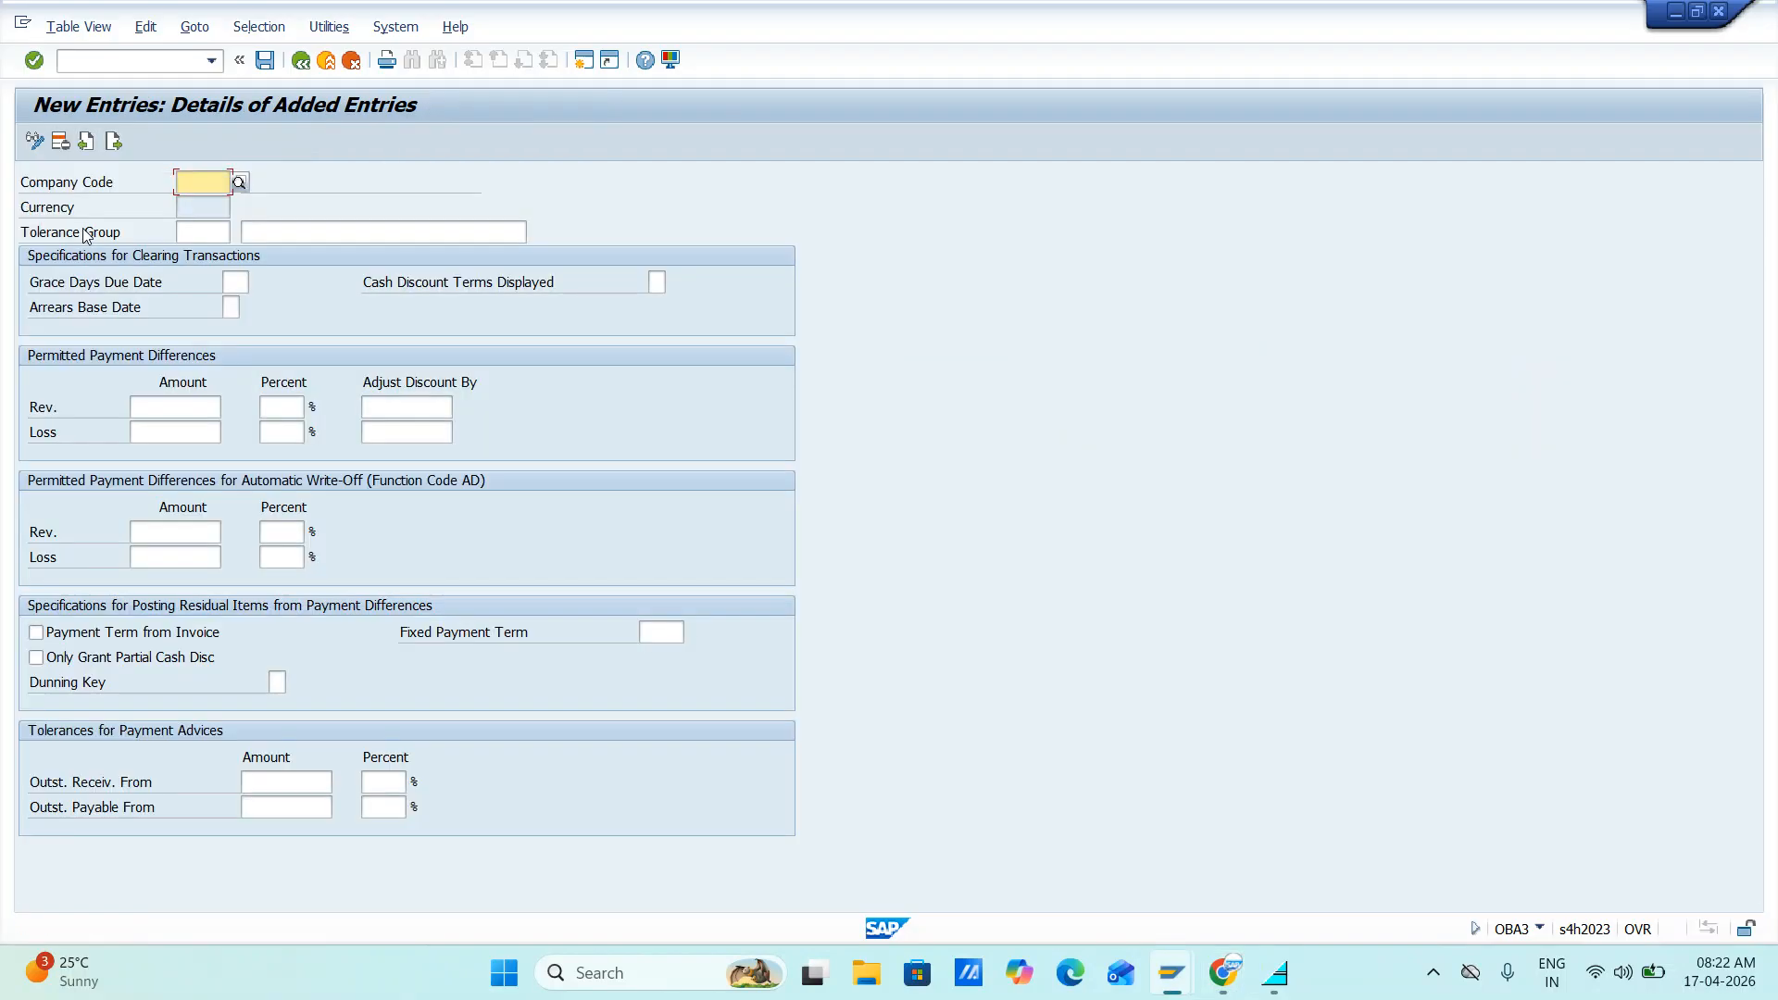
pyautogui.write('HC')
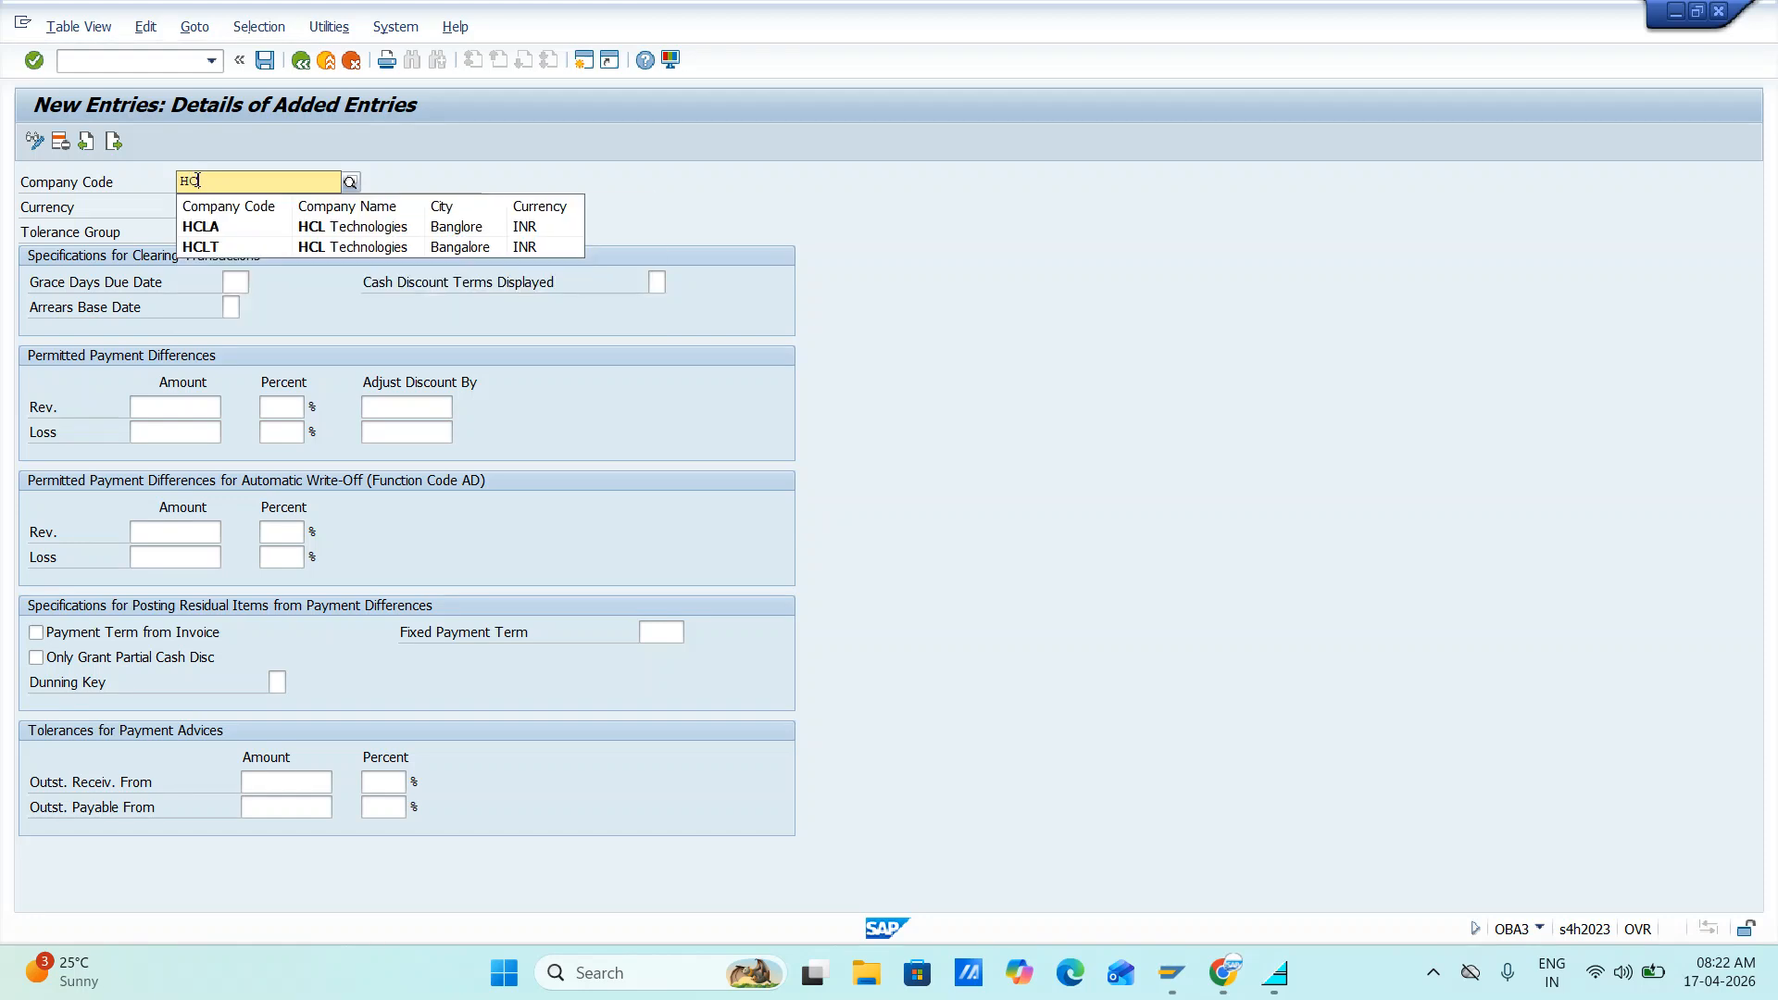
pyautogui.click(216, 250)
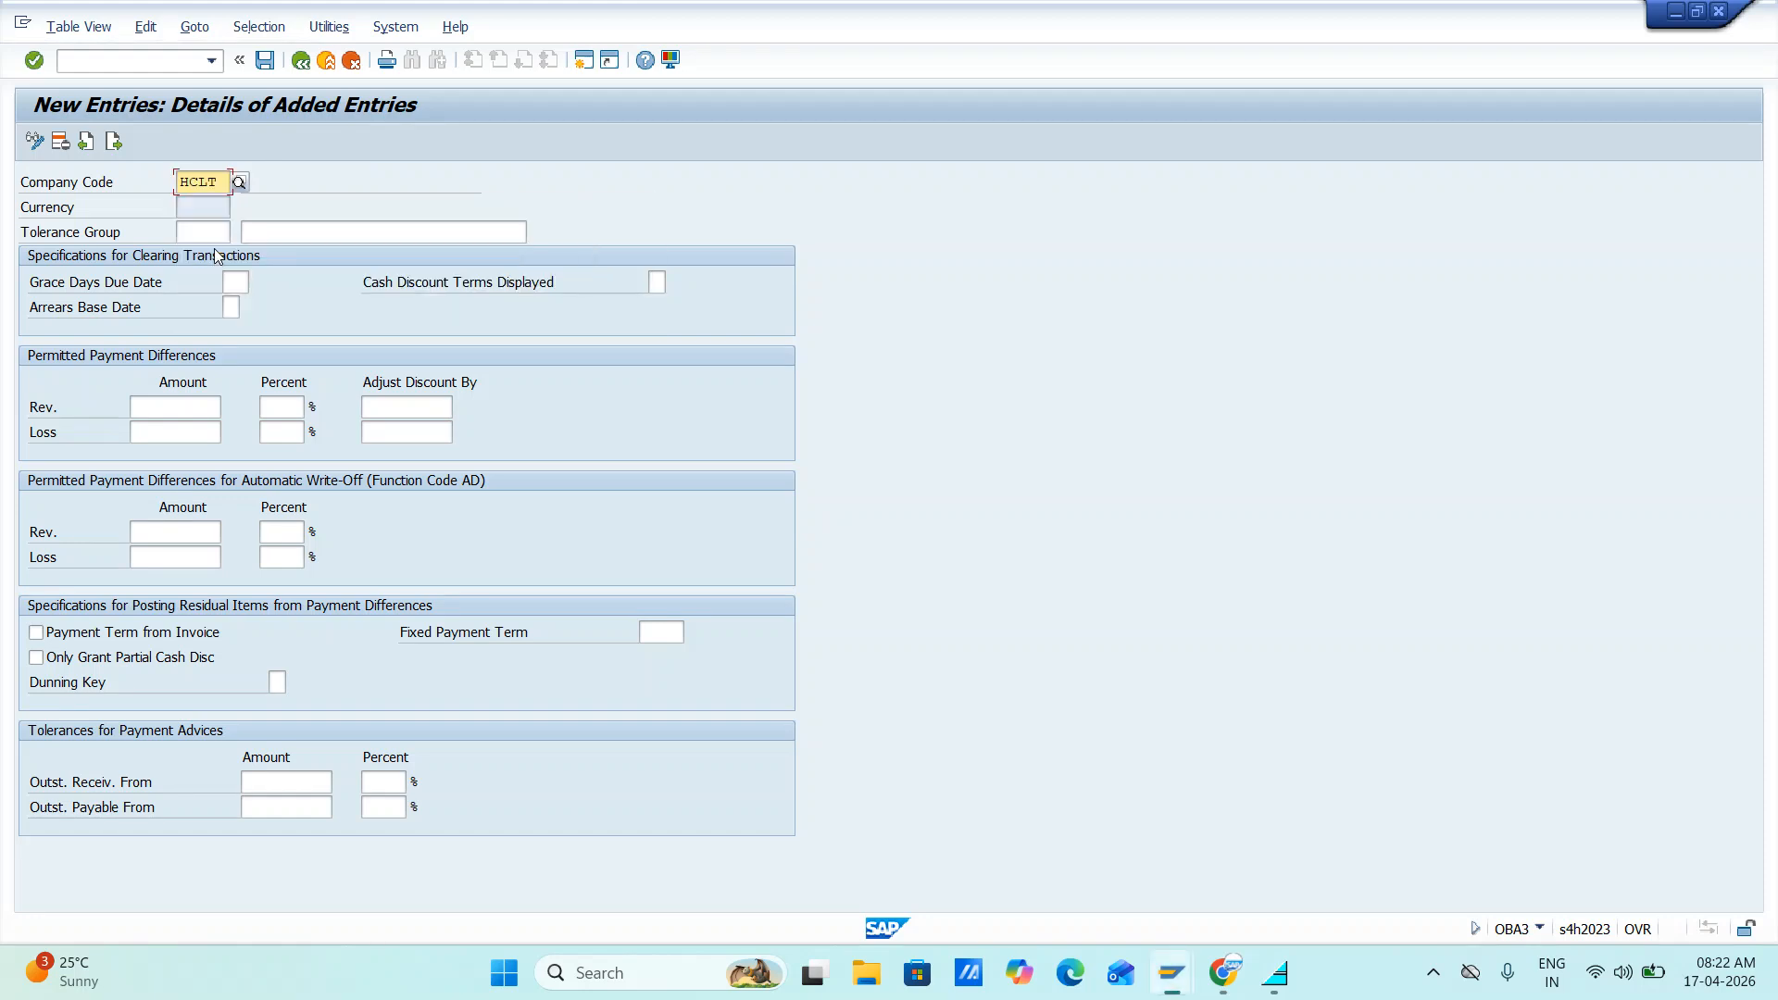
pyautogui.click(218, 232)
pyautogui.write('HCL')
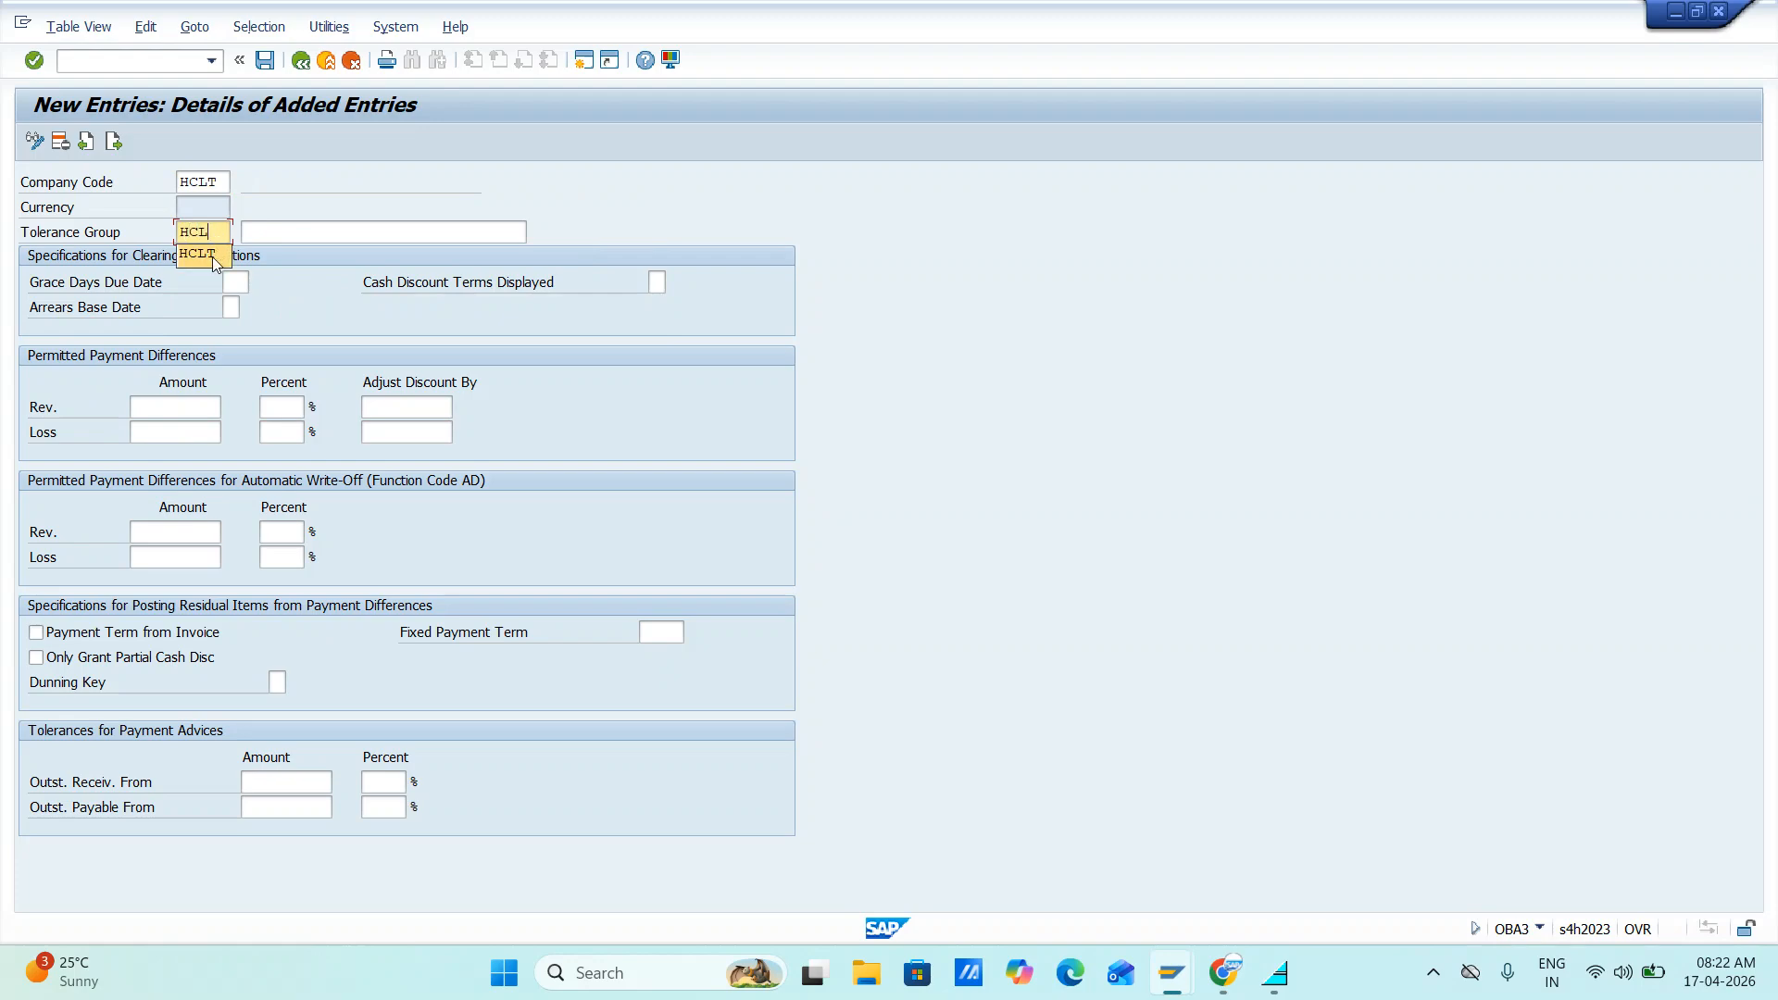
pyautogui.click(218, 255)
pyautogui.click(260, 232)
pyautogui.press('space')
pyautogui.click(329, 253)
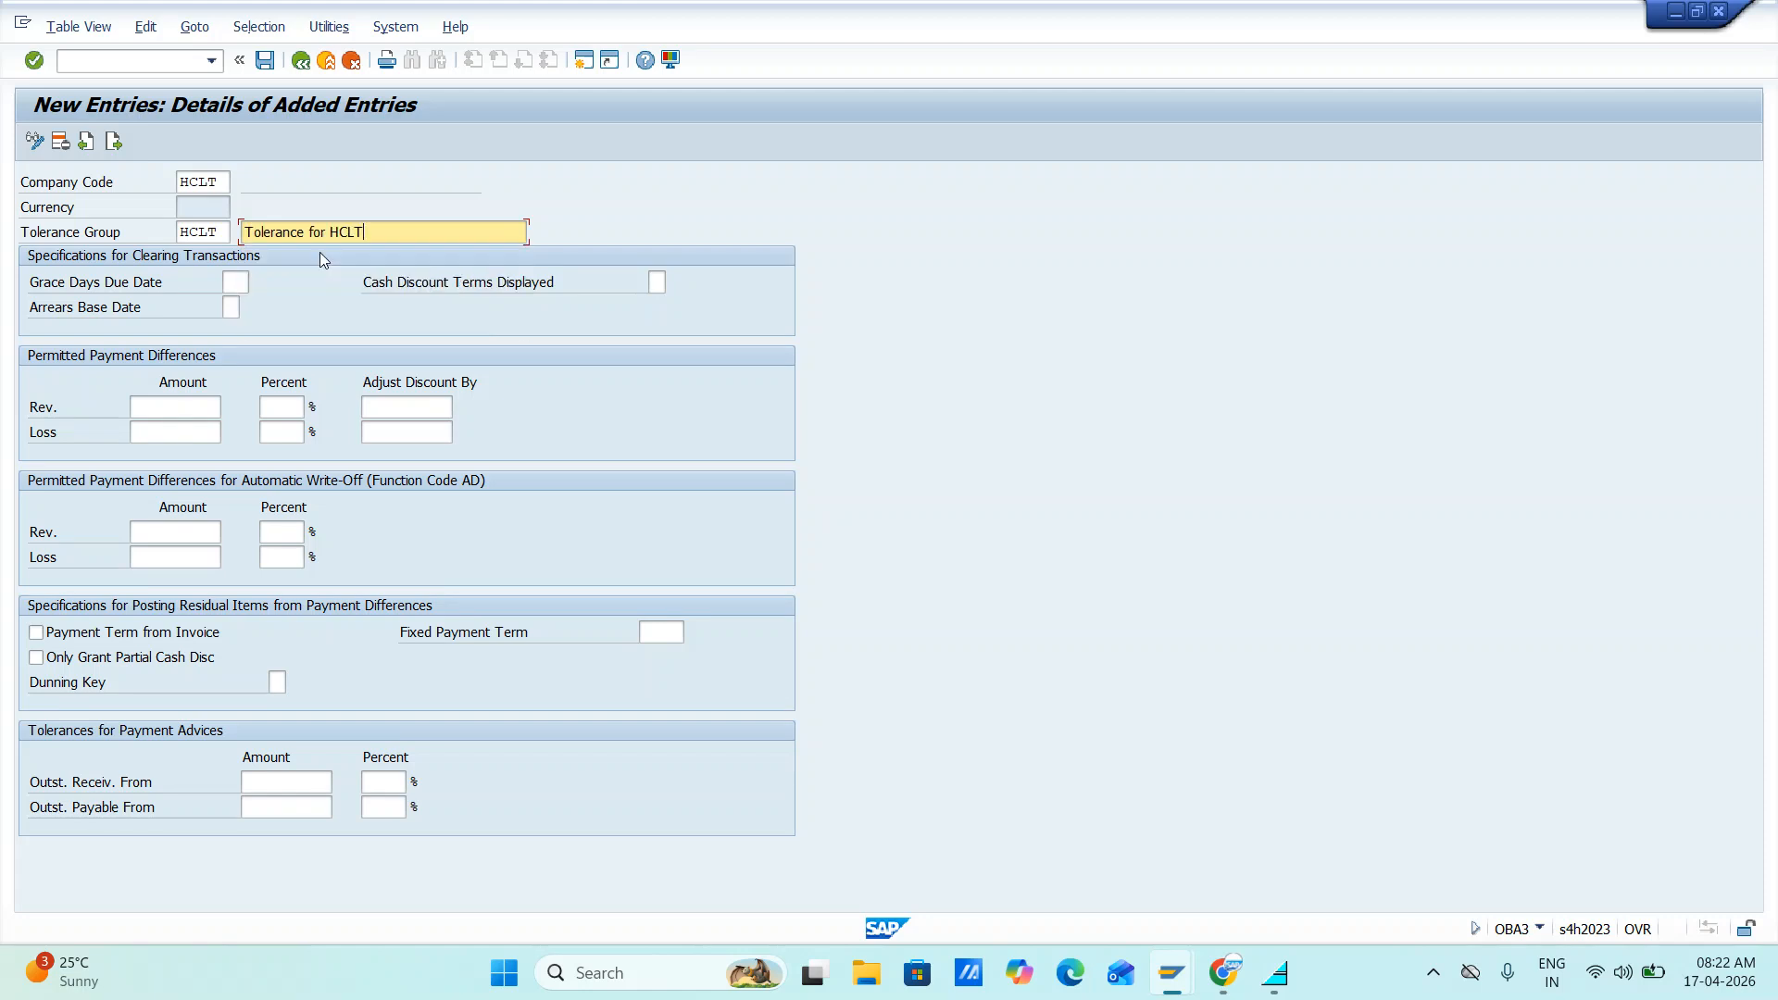
pyautogui.click(265, 60)
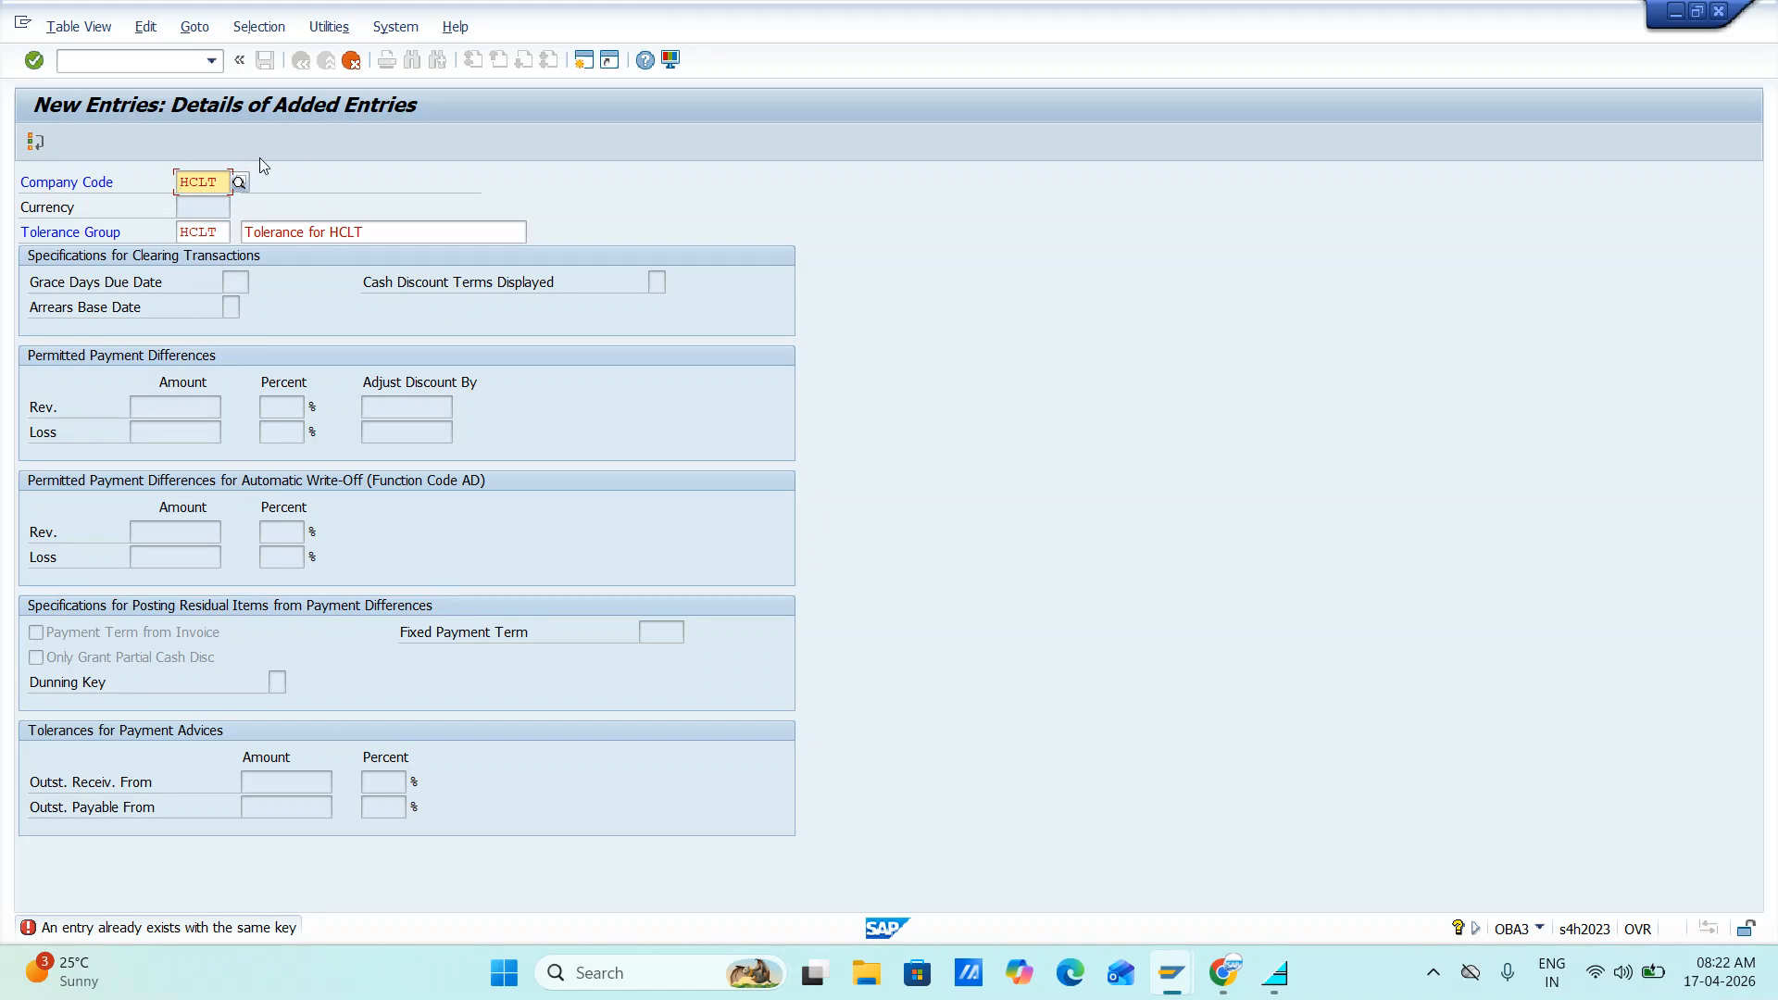
pyautogui.click(352, 68)
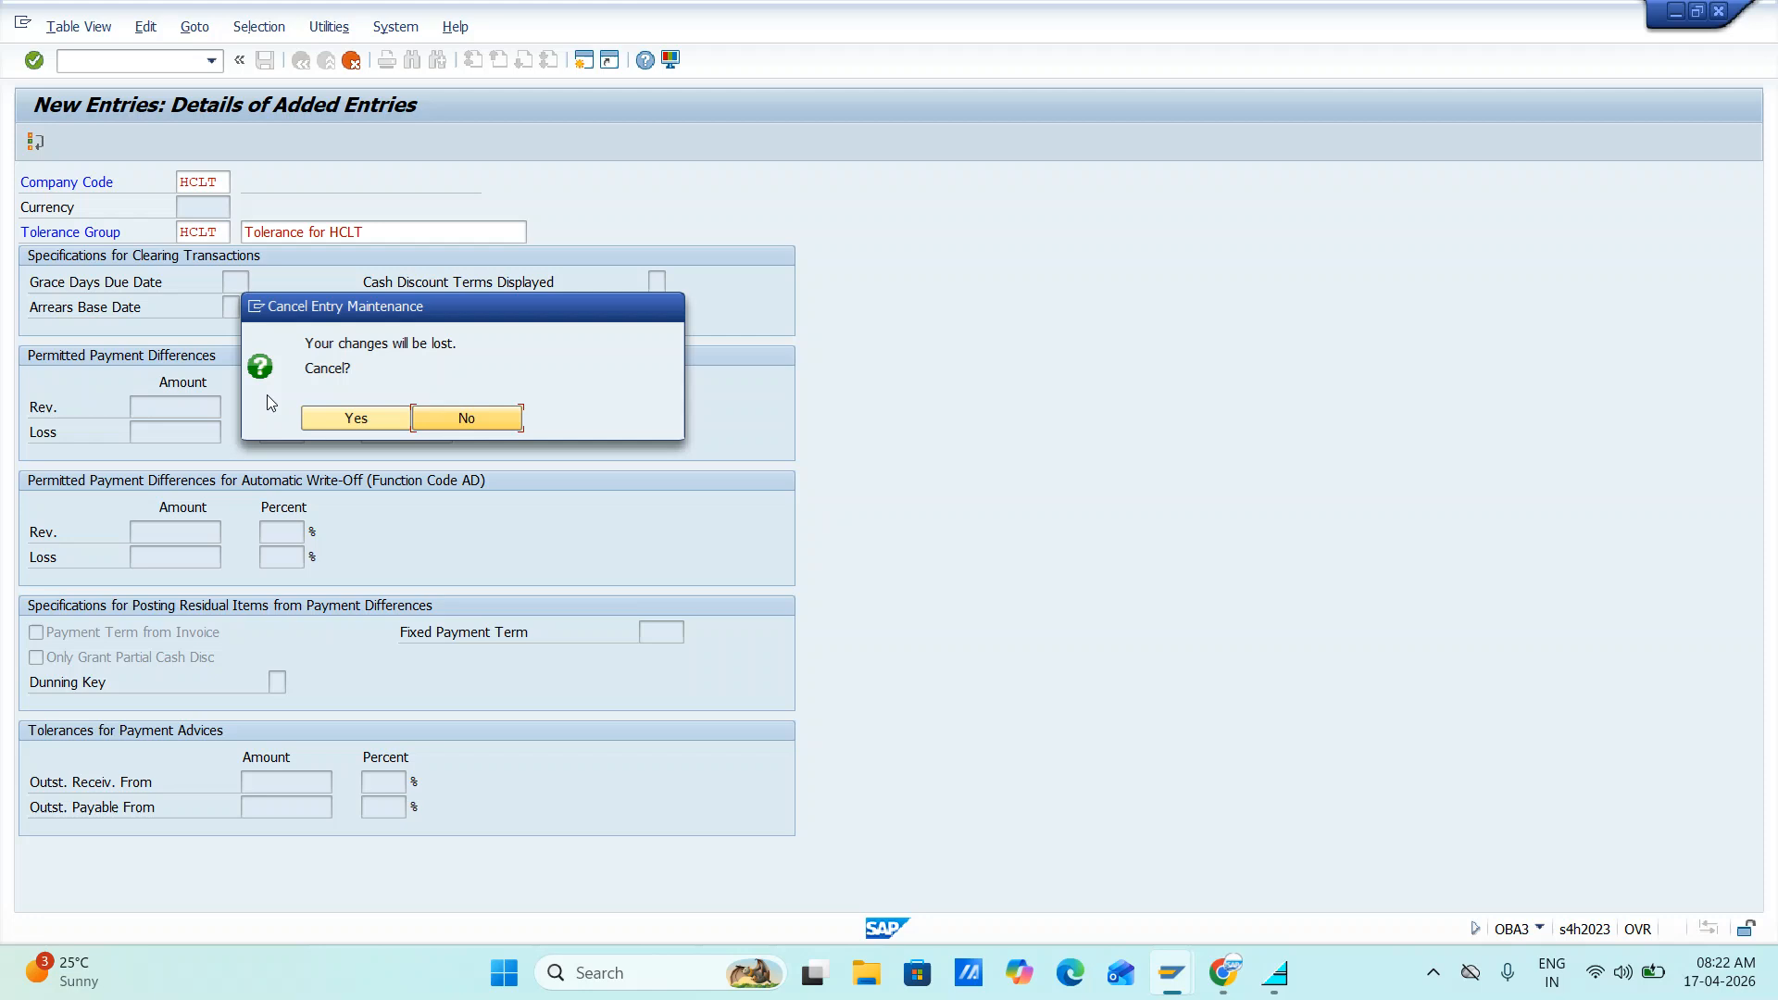
pyautogui.click(386, 409)
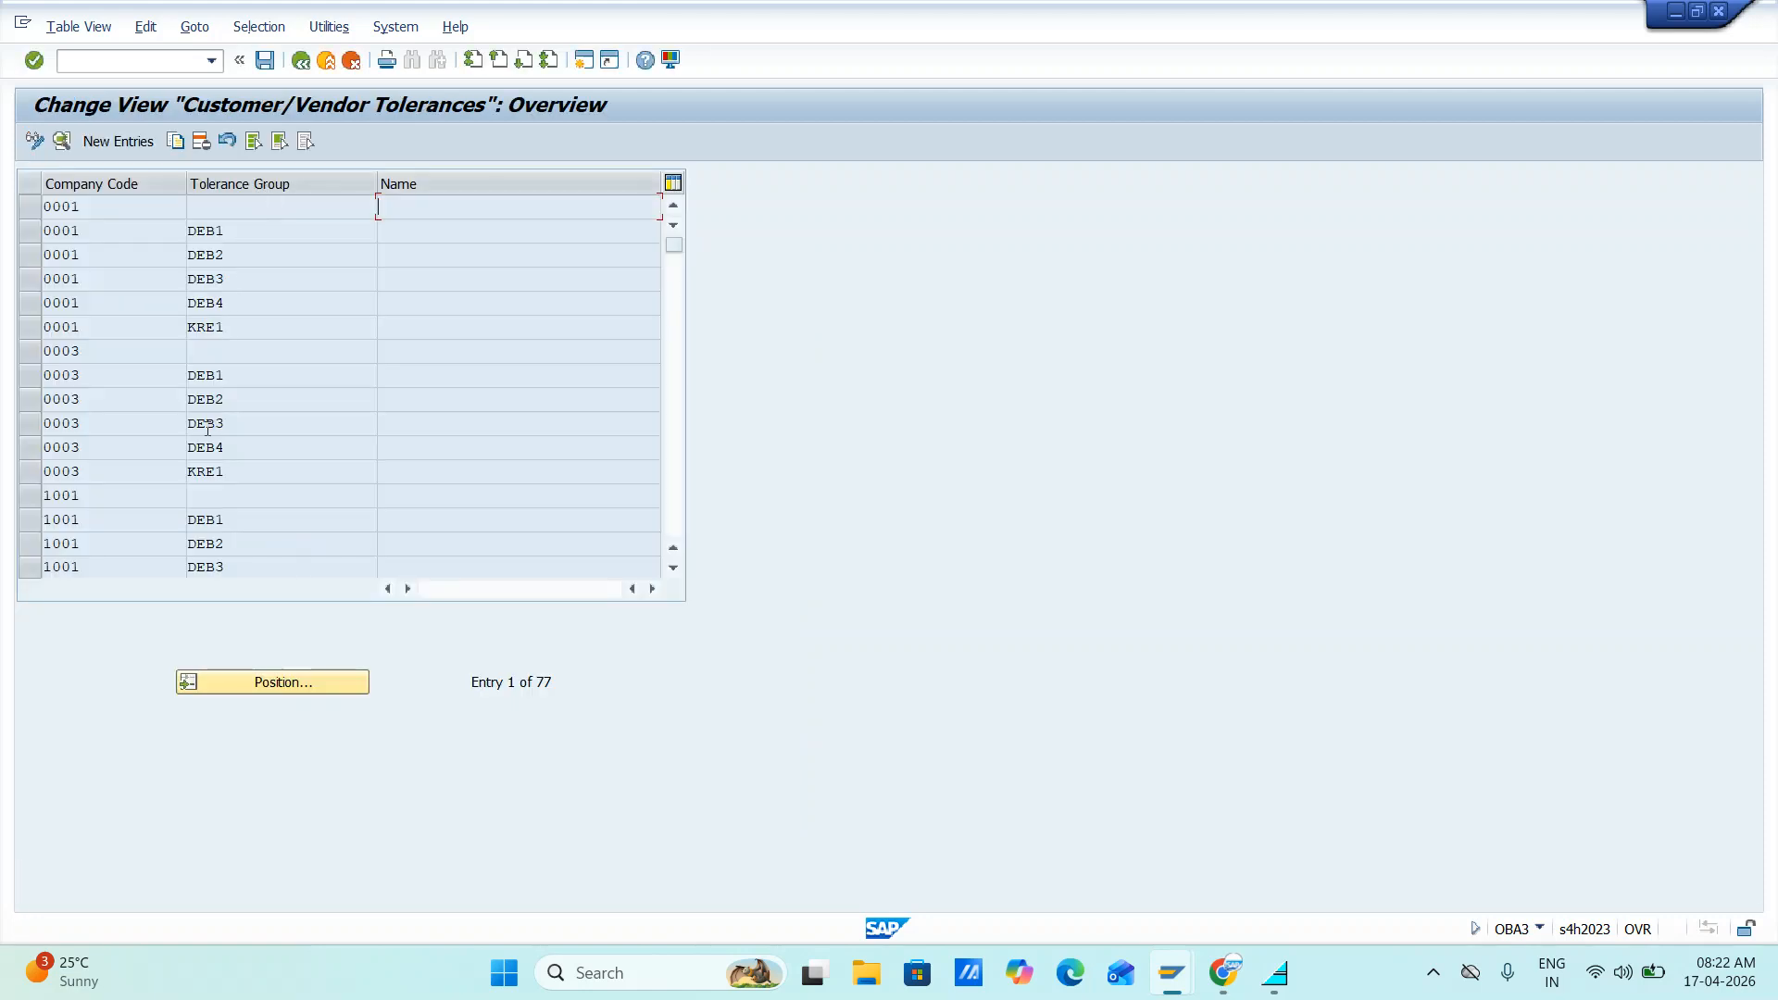
# - Find the HCLT entry in the customer/vendor tolerances list and review its details
pyautogui.click(237, 685)
pyautogui.write('HCL')
pyautogui.press('Return')
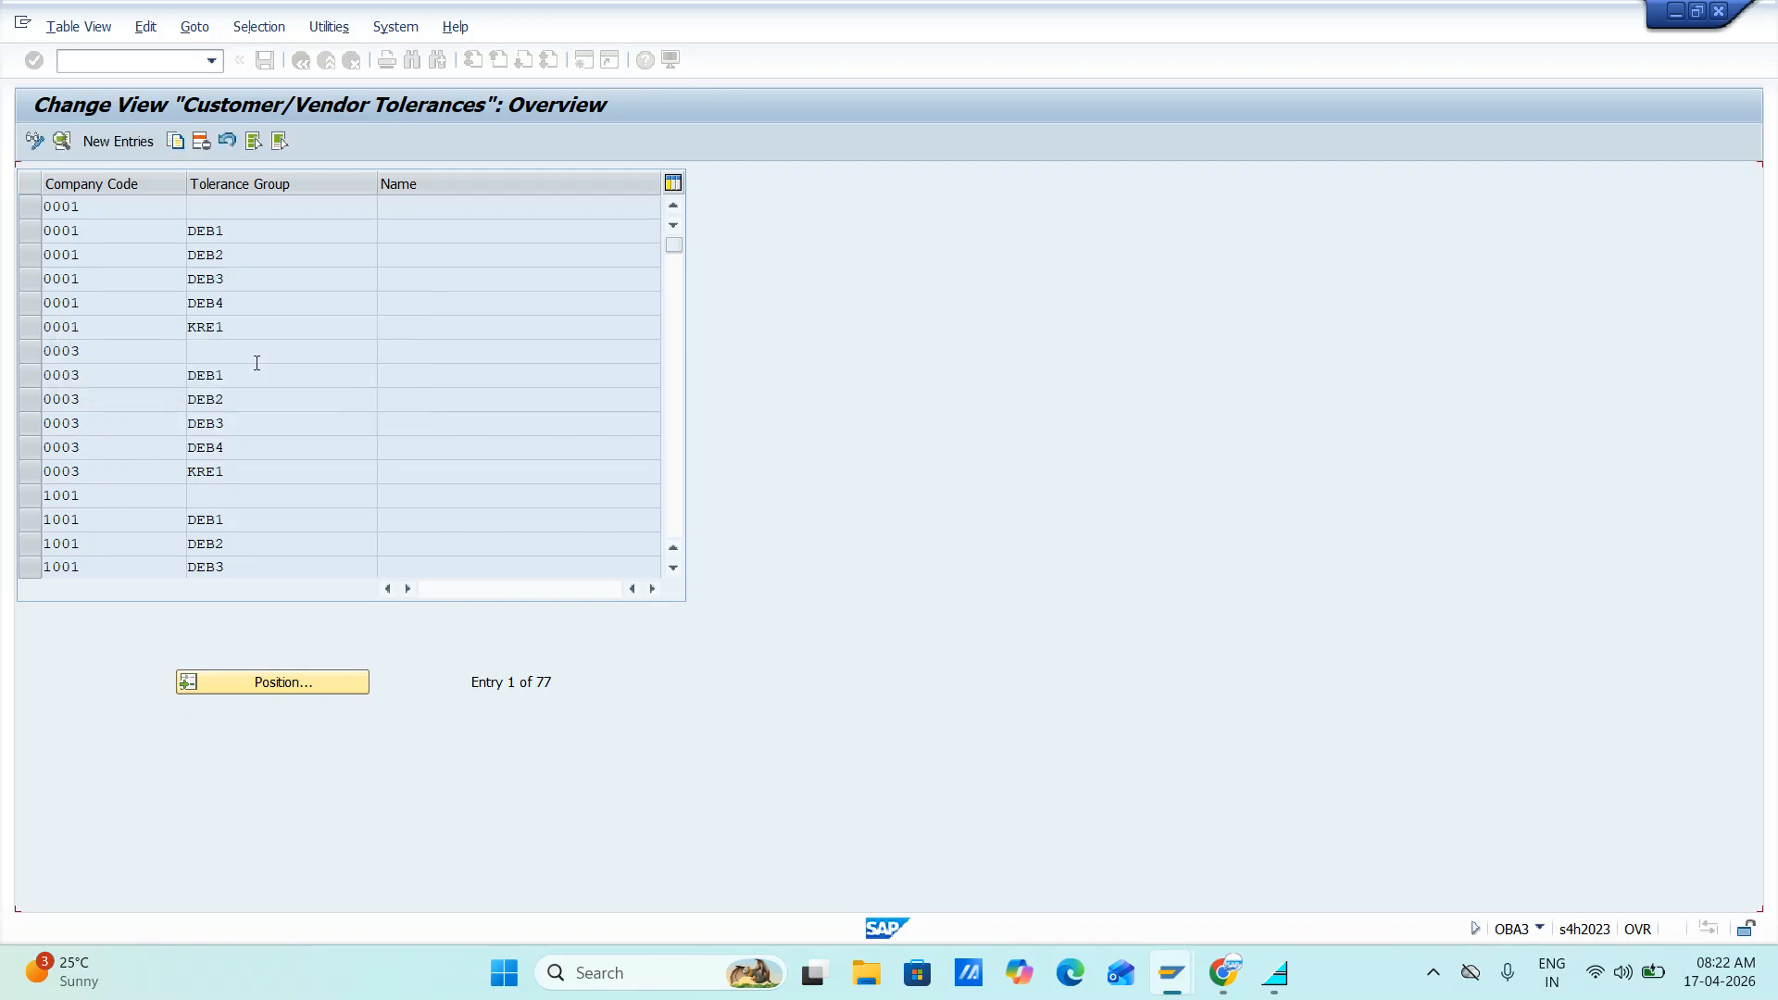
pyautogui.click(28, 207)
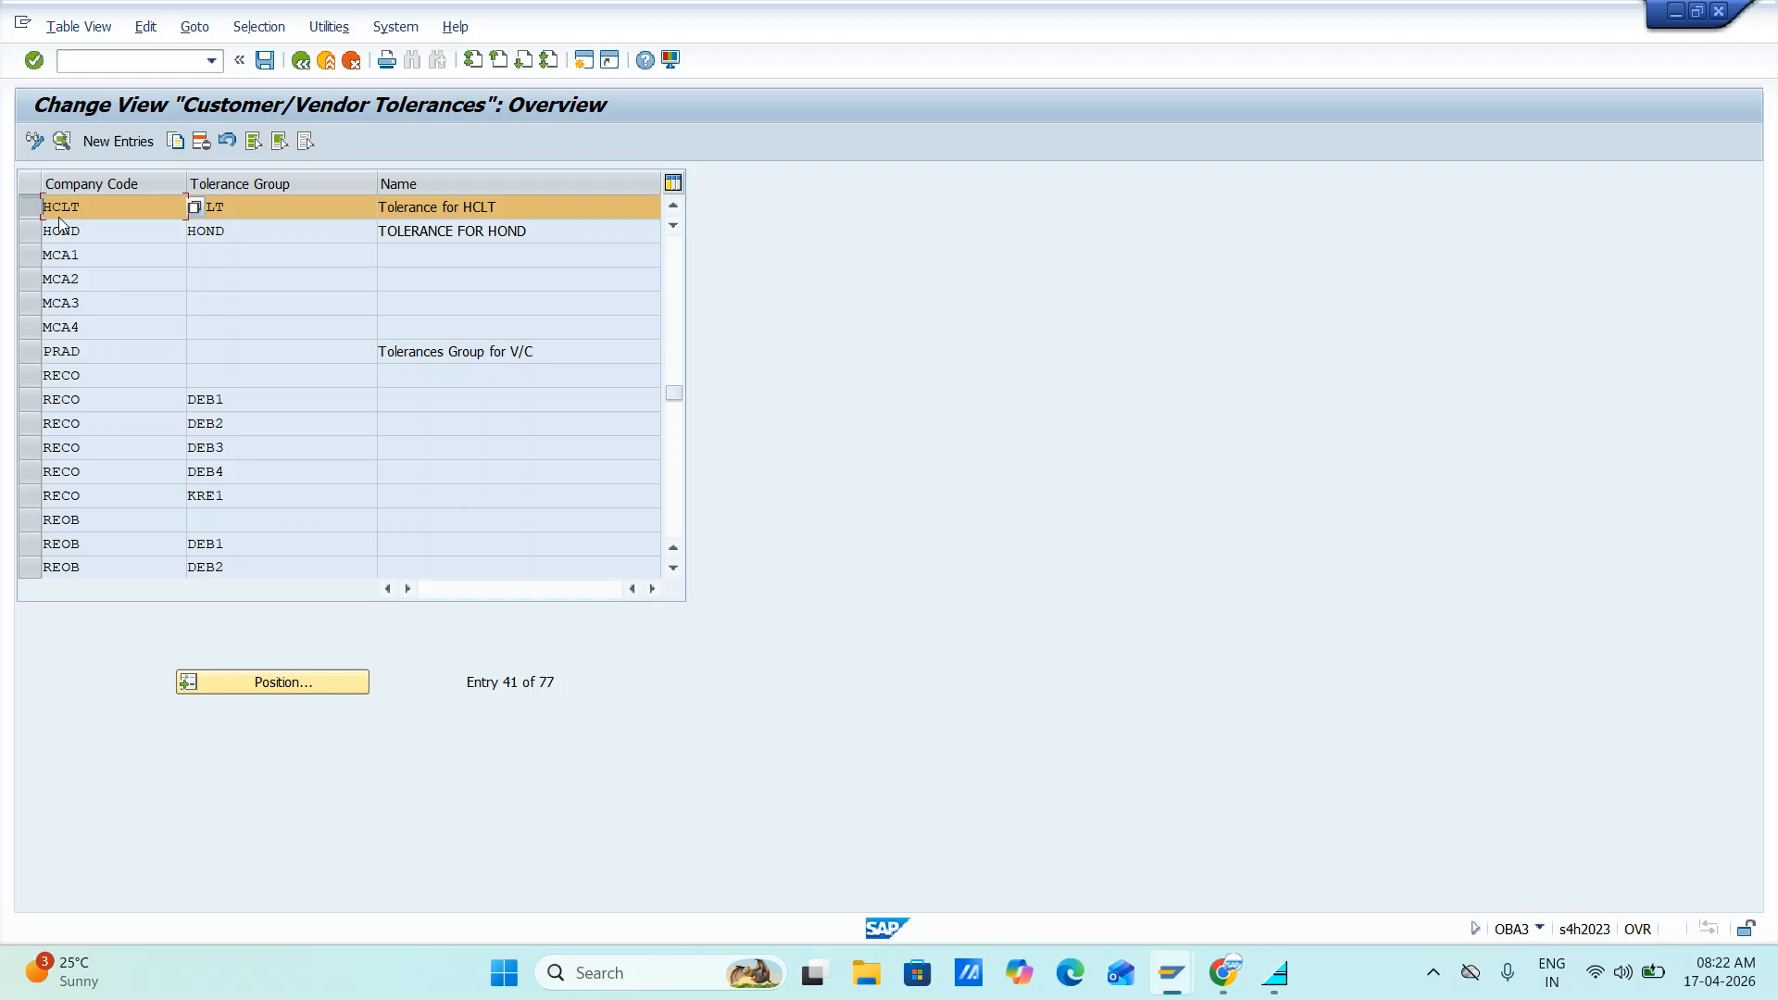
pyautogui.click(65, 139)
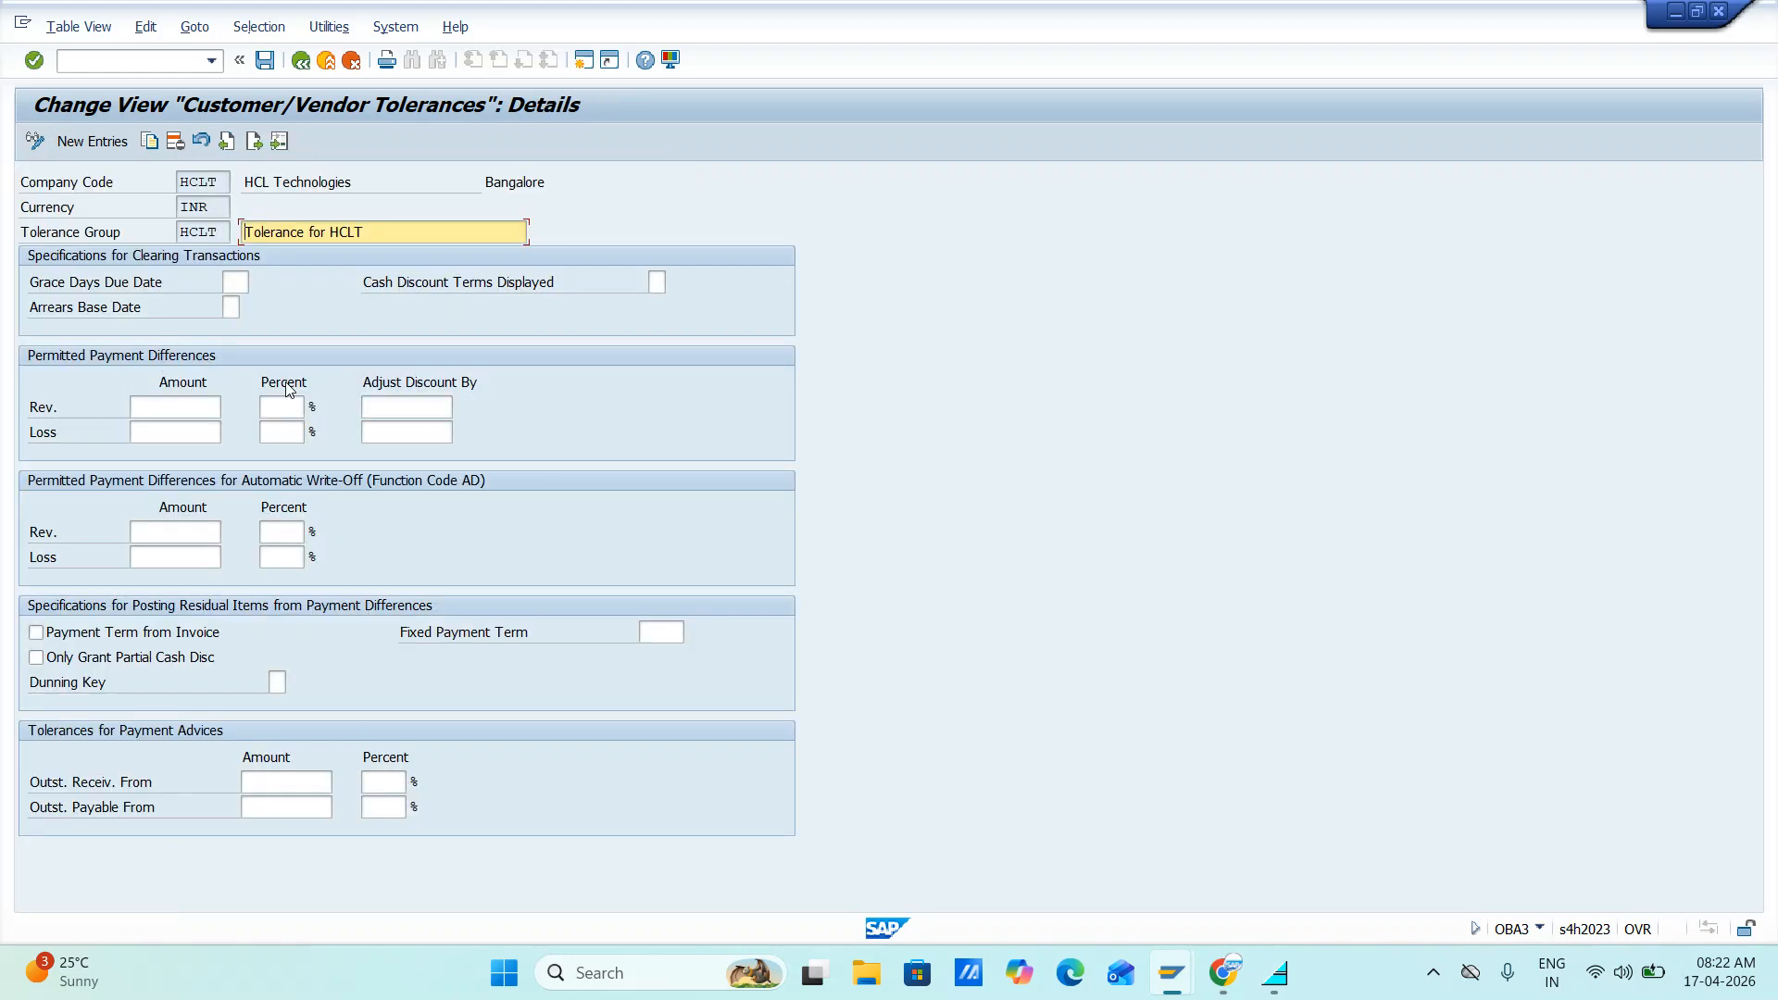
pyautogui.click(324, 62)
pyautogui.hotkey('alt', 'Tab')
pyautogui.hotkey('alt', 'Tab')
pyautogui.hotkey('alt', 'Tab')
pyautogui.hotkey('alt', 'Tab')
pyautogui.hotkey('alt', 'Tab')
pyautogui.hotkey('alt', 'shift', 'Tab')
pyautogui.hotkey('alt', 'shift', 'Tab')
pyautogui.hotkey('alt', 'shift', 'Tab')
pyautogui.hotkey('alt', 'shift', 'Tab')
pyautogui.hotkey('alt', 'shift', 'Tab')
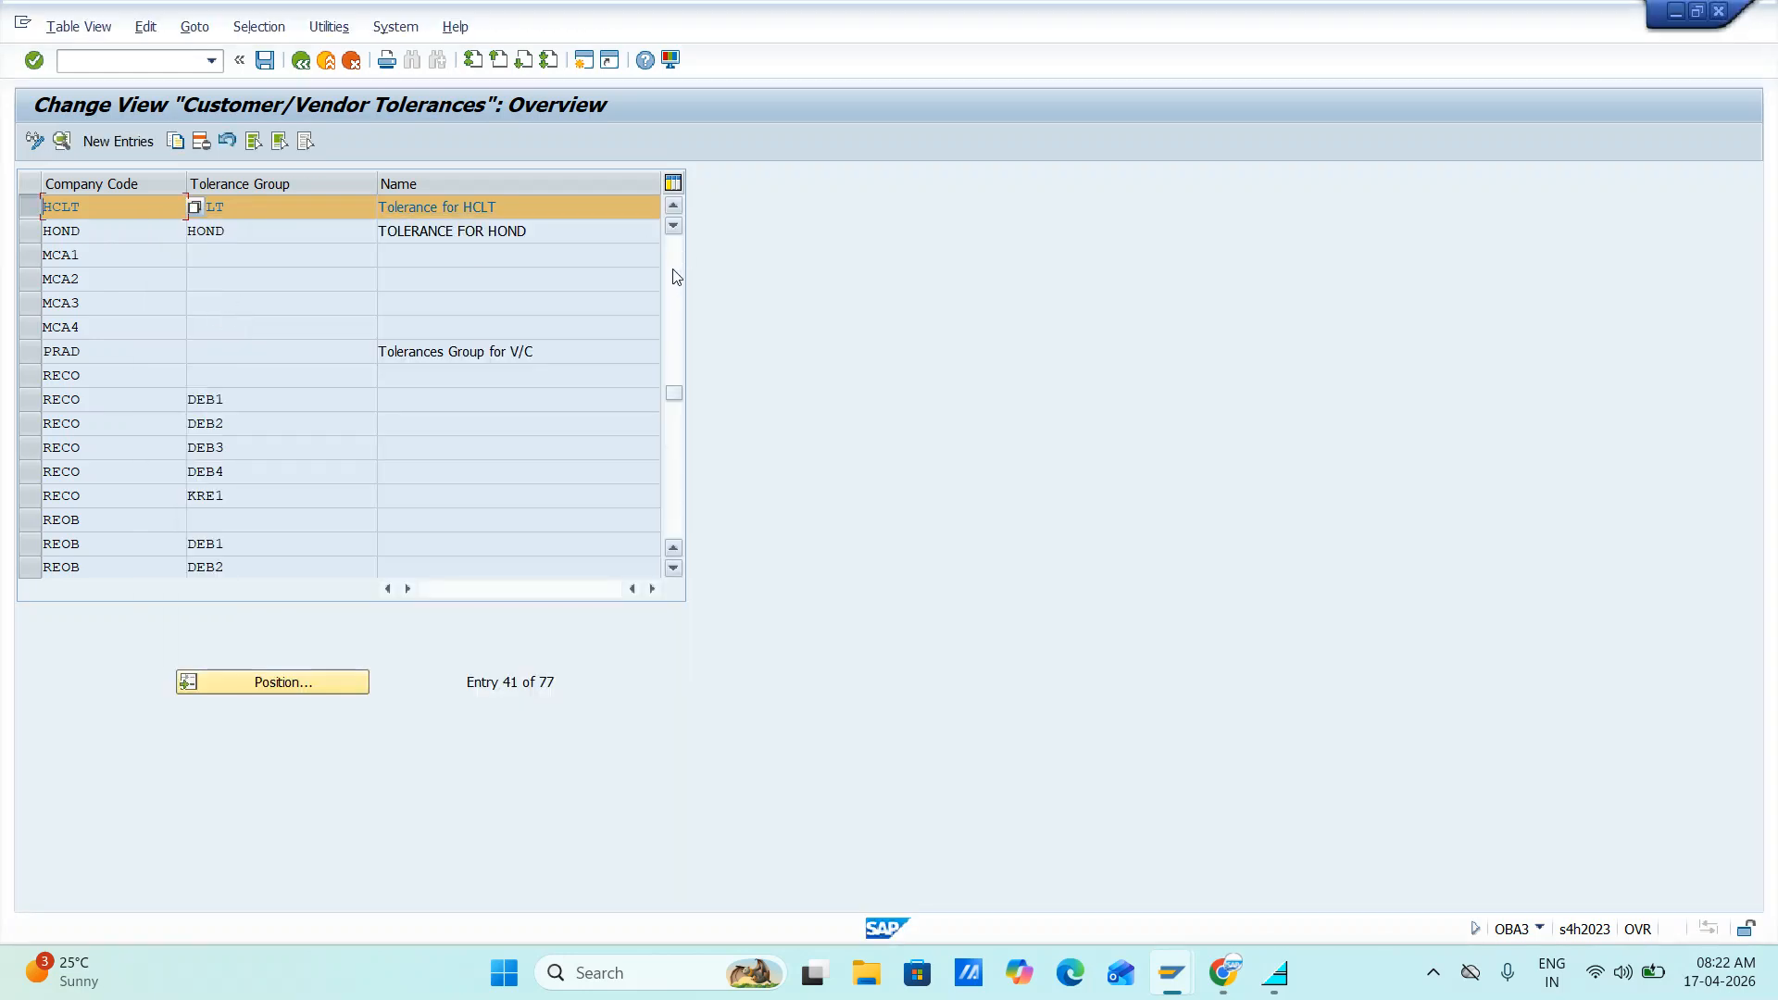
# - Leave the tolerances, start transaction BP, search with the preset partner number and open the Schnider Electricals record
pyautogui.press('F3')
pyautogui.write('BP')
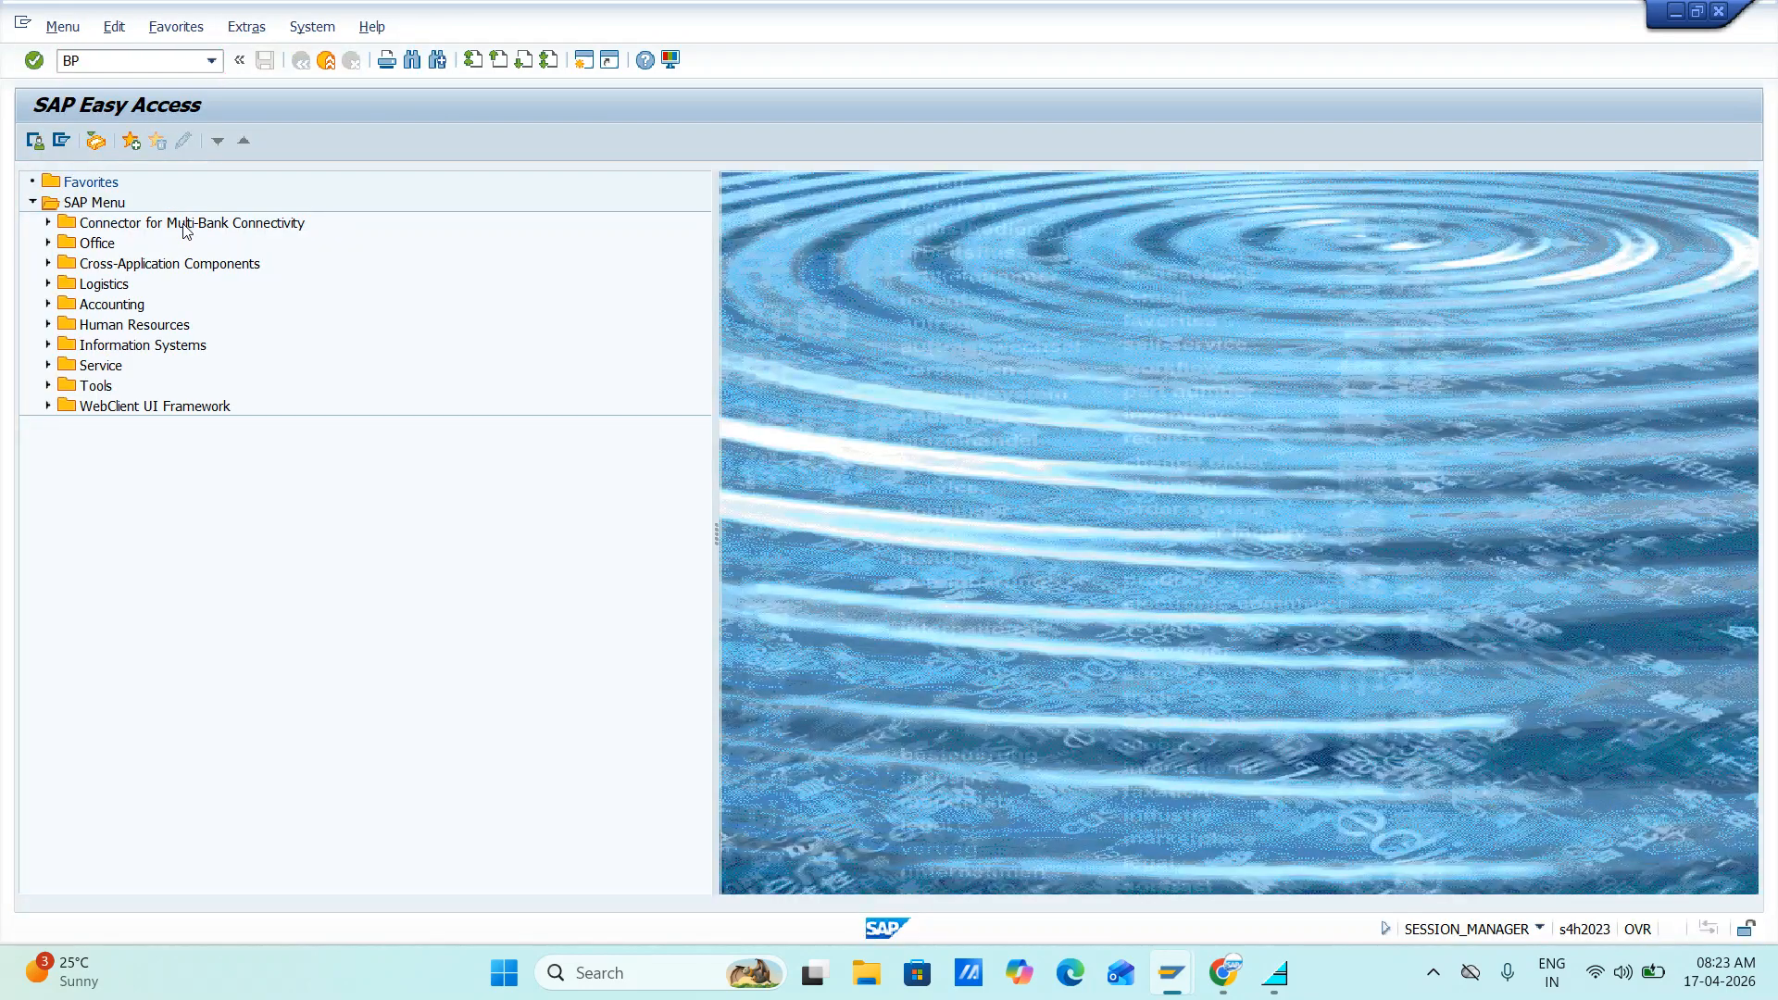
pyautogui.press('Return')
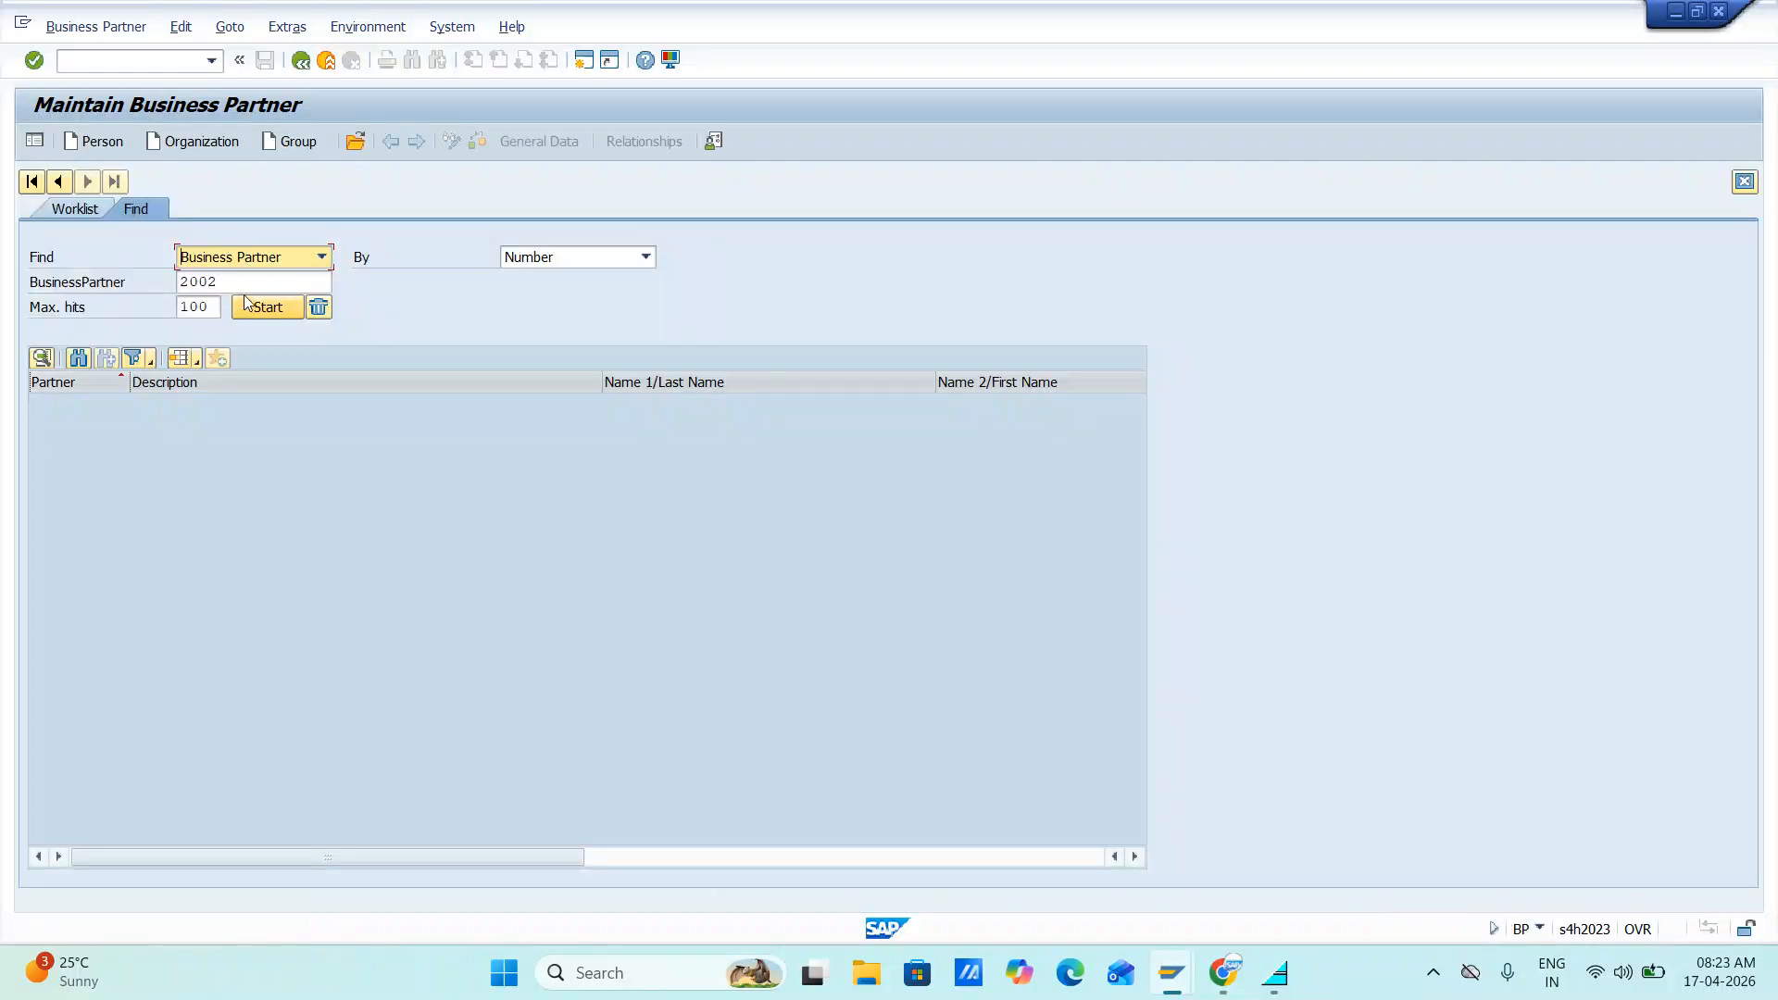
pyautogui.press('Return')
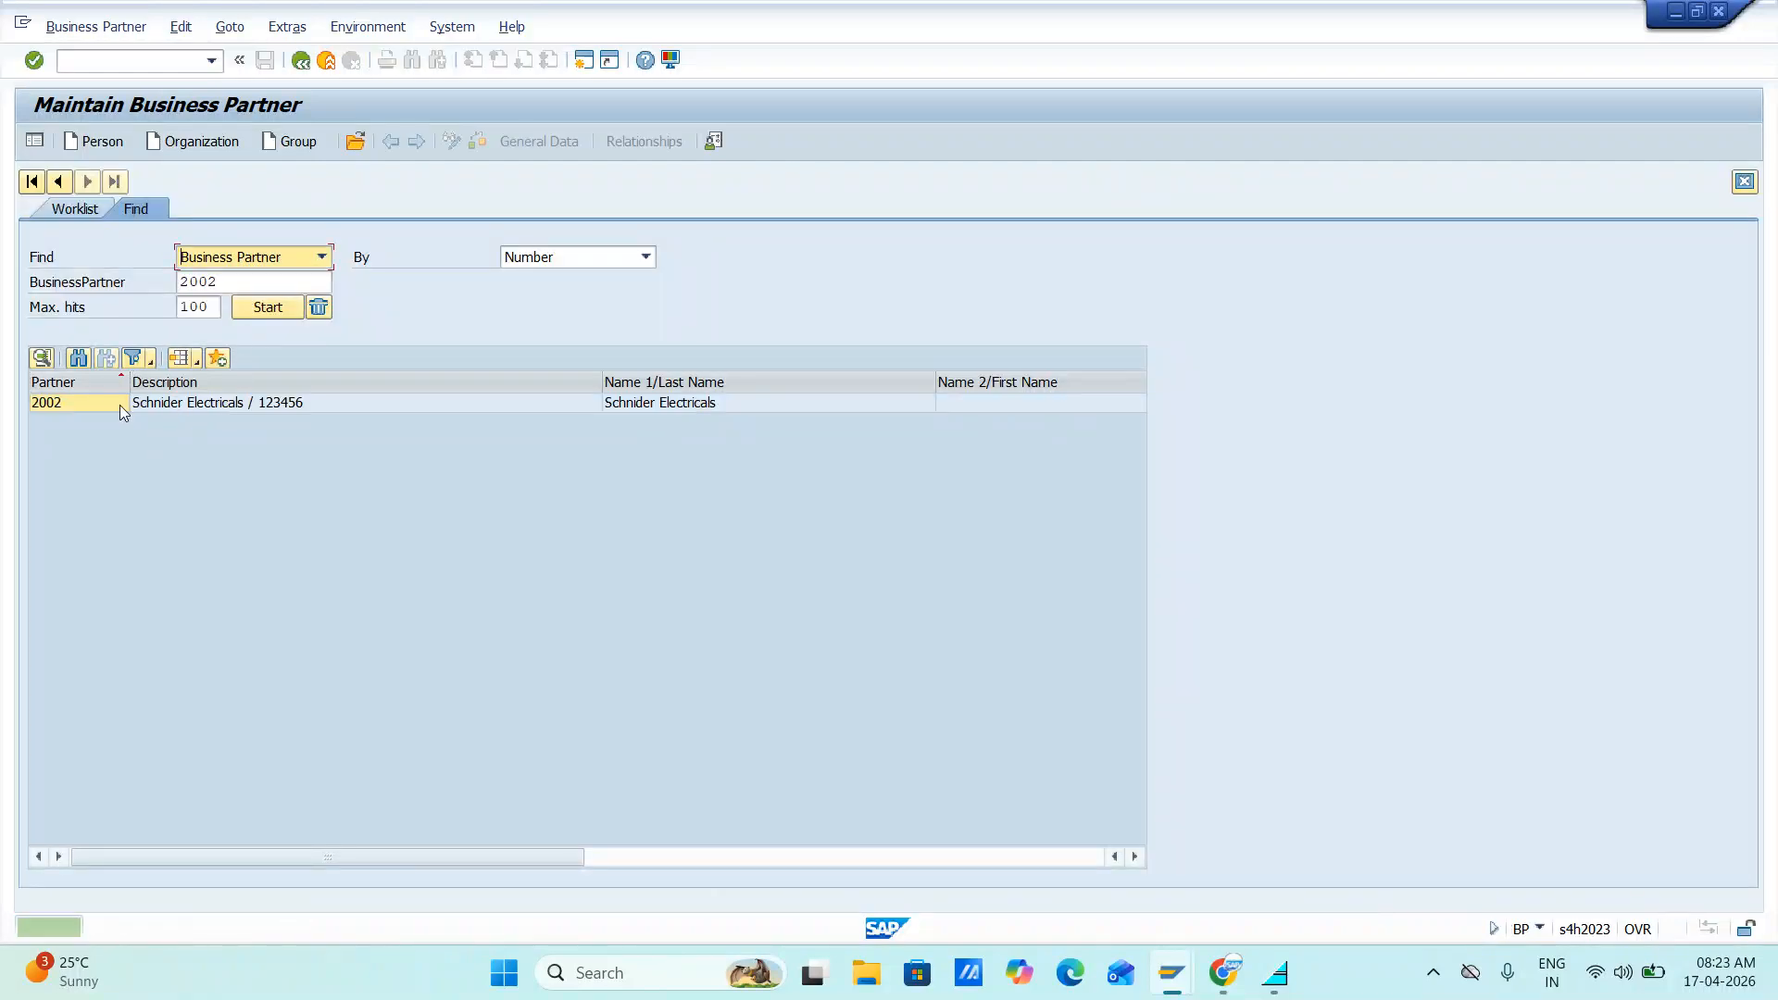
pyautogui.click(115, 404)
pyautogui.doubleClick(113, 404)
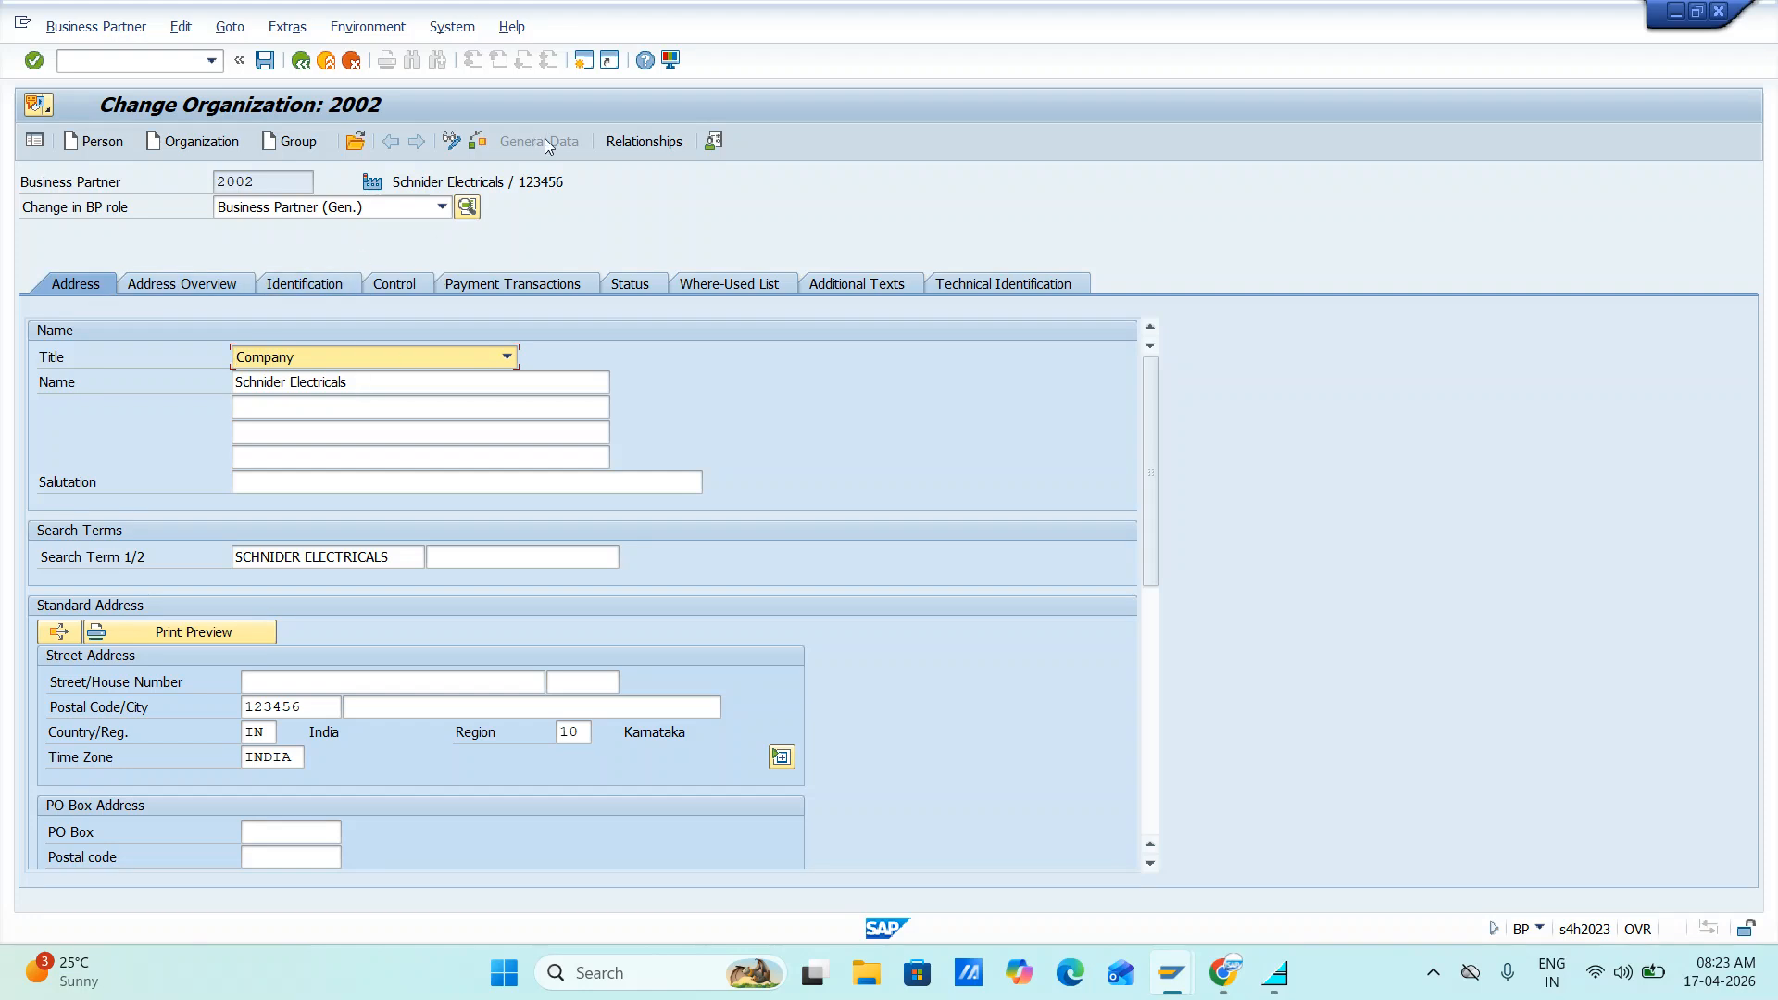
# - Set the partner's BP role to Supplier (Fin.Accounting) and open the vendor payment transactions in its company code data
pyautogui.click(435, 209)
pyautogui.scroll(-10, 296, 438)
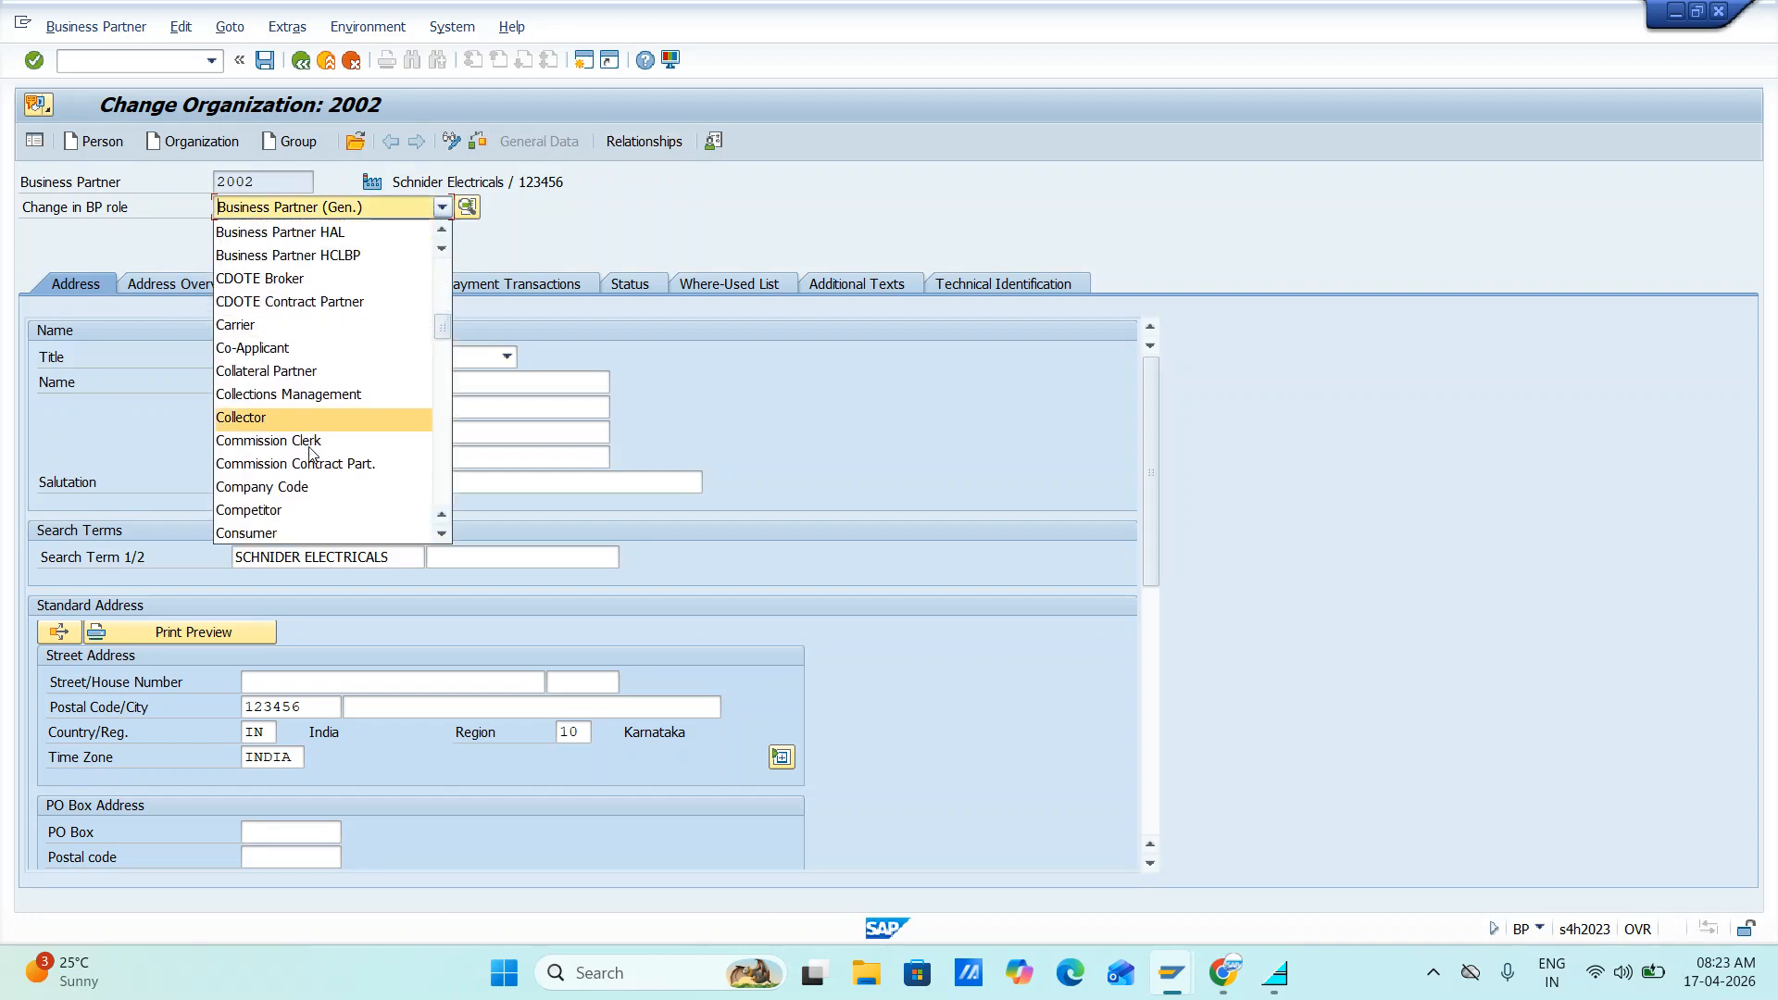
pyautogui.scroll(-7, 296, 438)
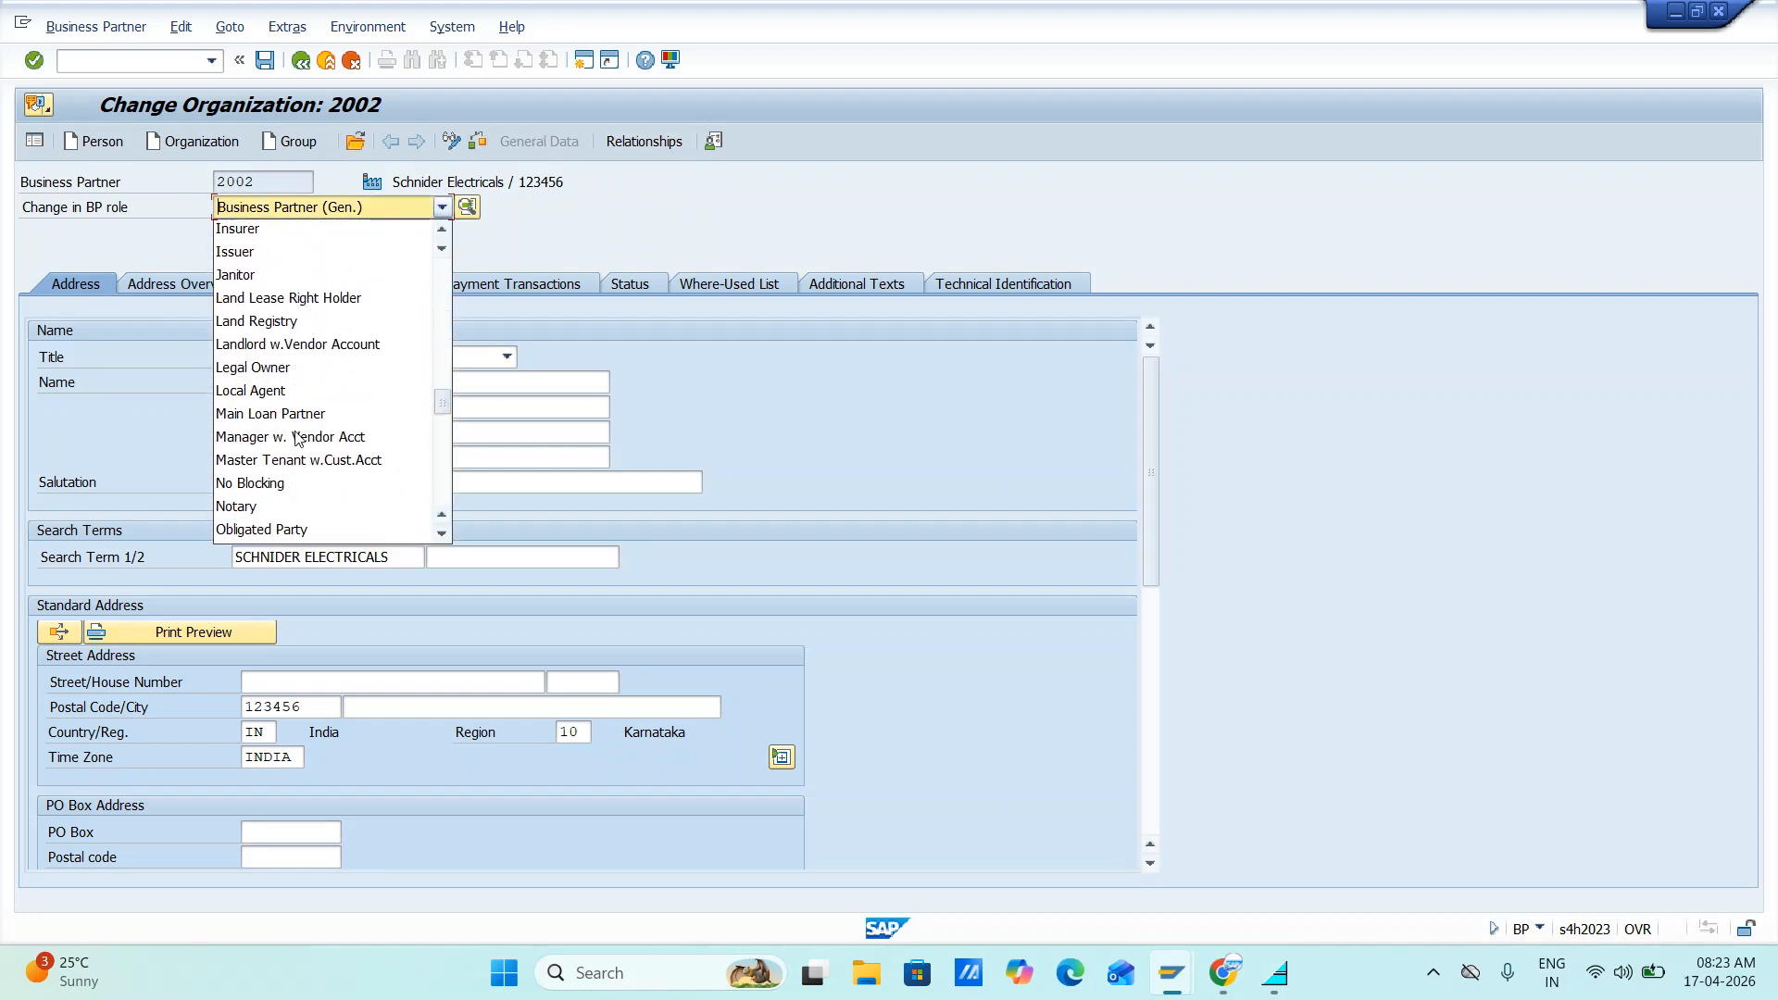
pyautogui.scroll(-7, 293, 435)
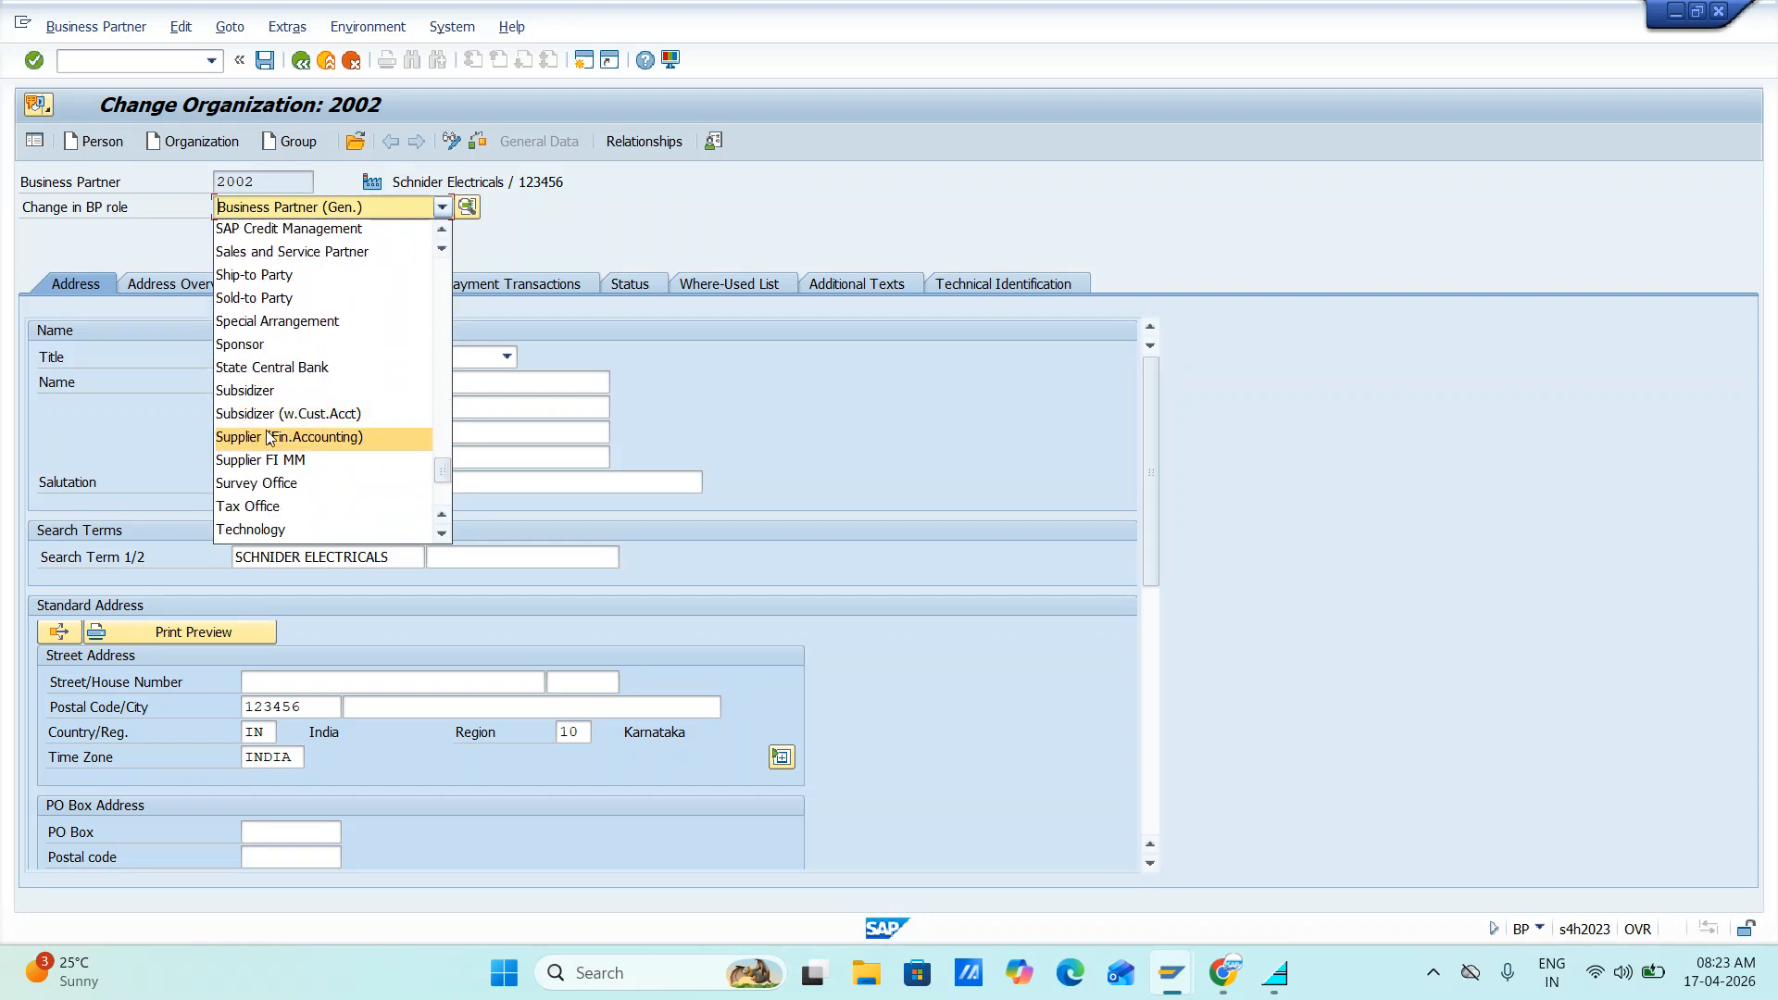
pyautogui.click(287, 437)
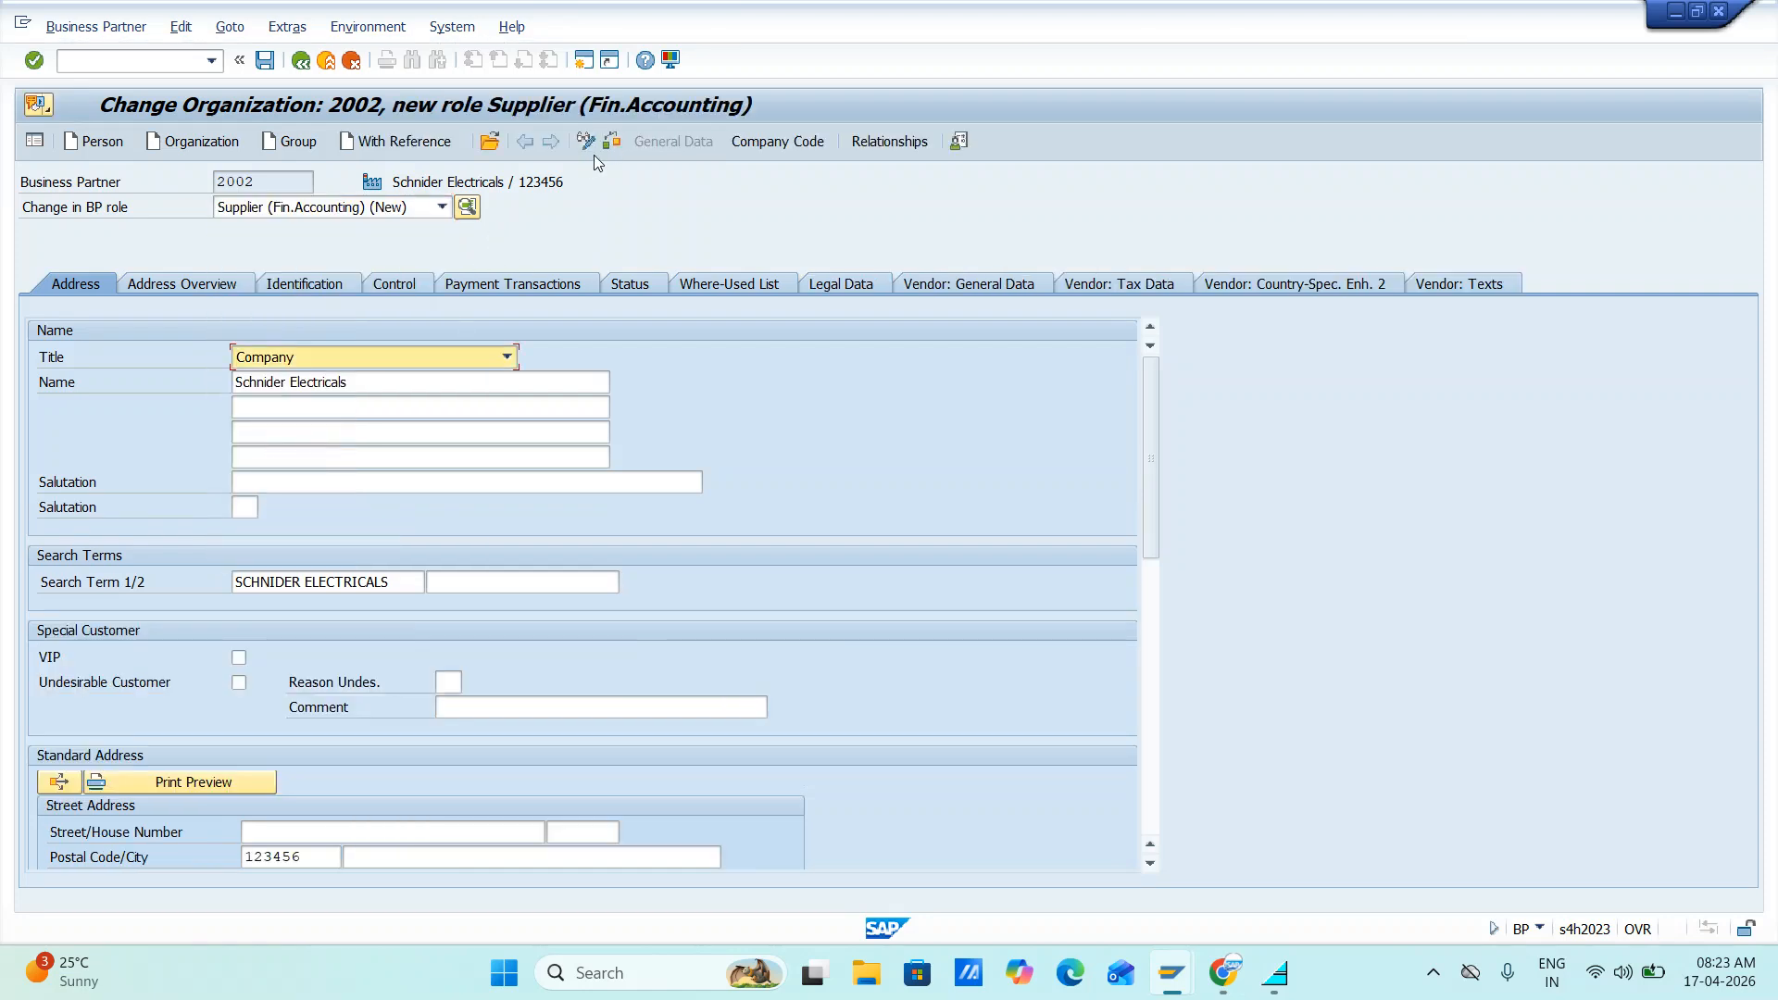
pyautogui.click(776, 141)
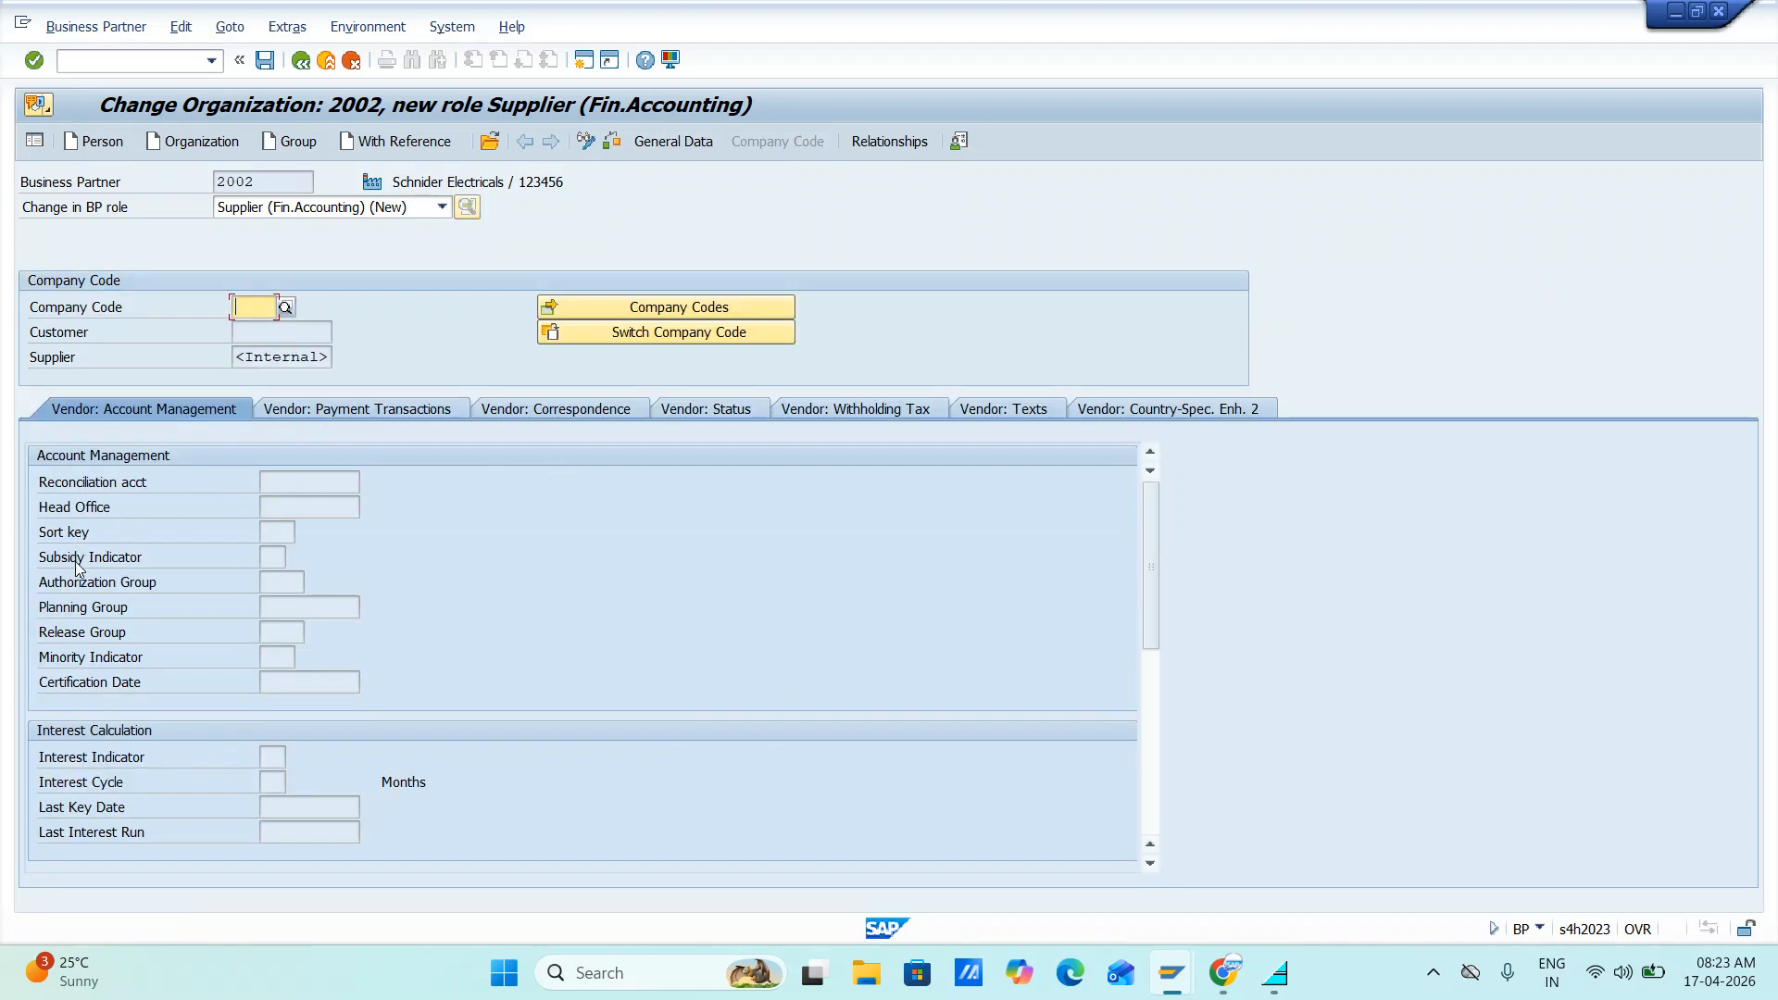
pyautogui.click(369, 408)
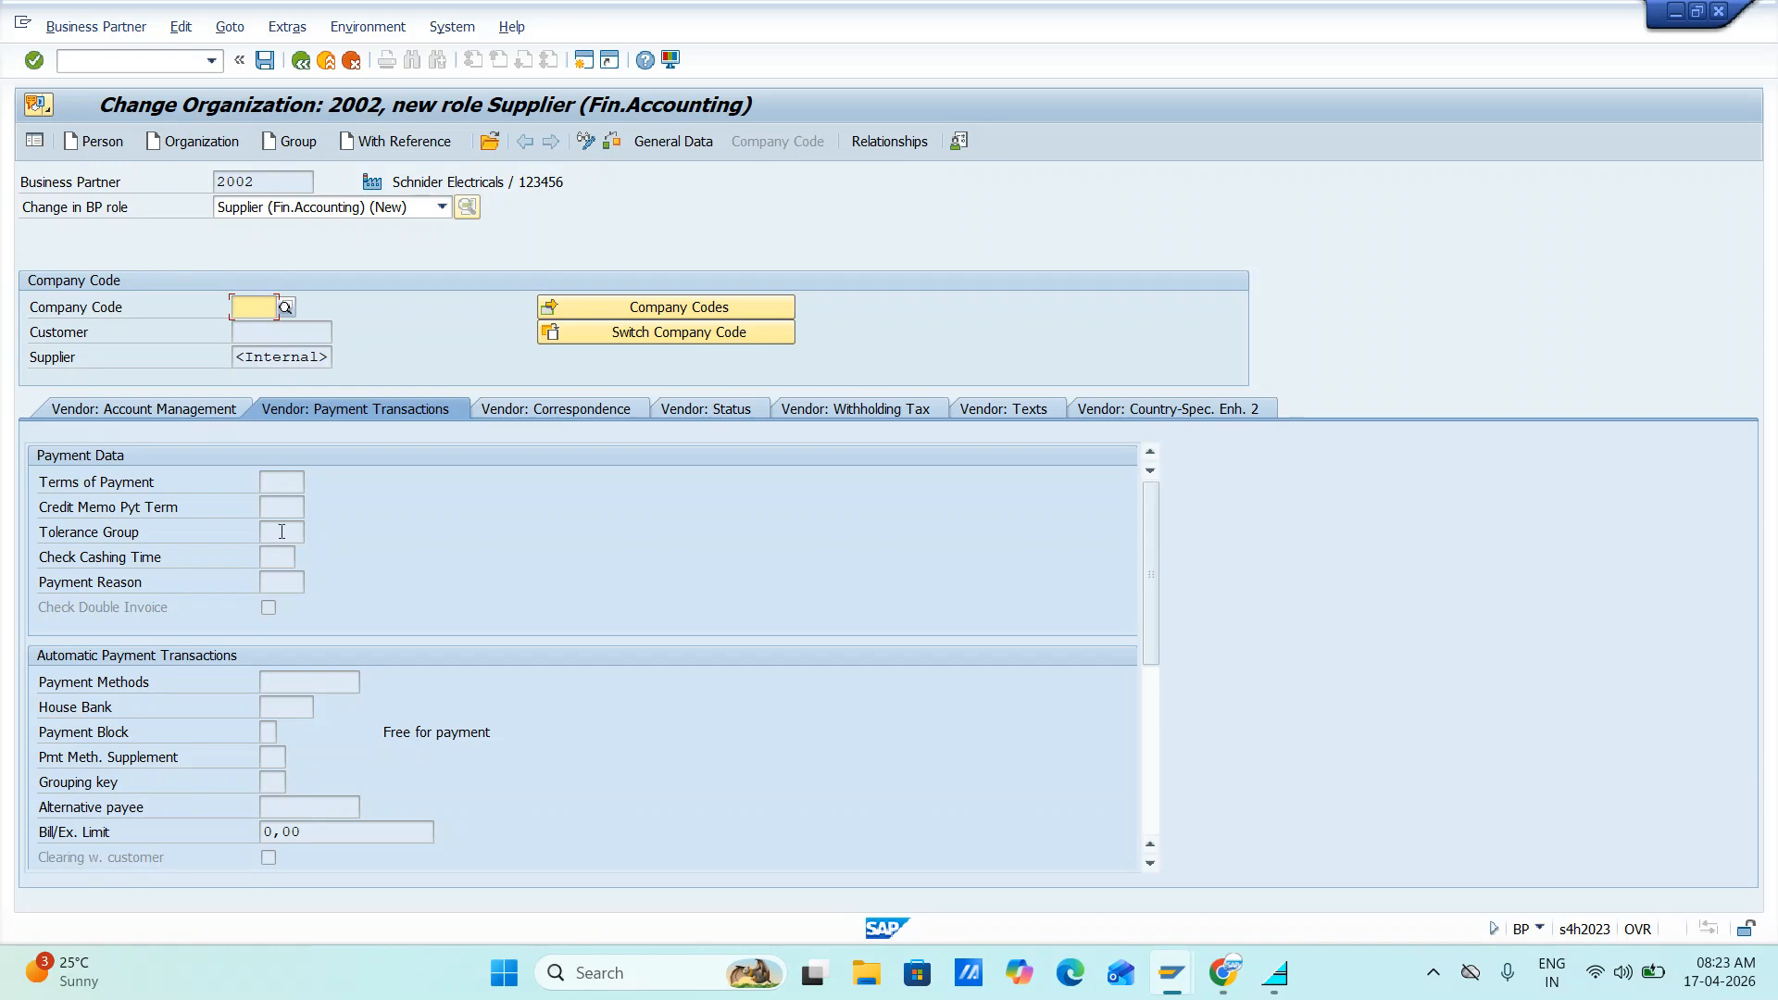
# - Switch to the Post Outgoing Payments window and check the company code and vendor account in the header data
pyautogui.hotkey('alt', 'Tab')
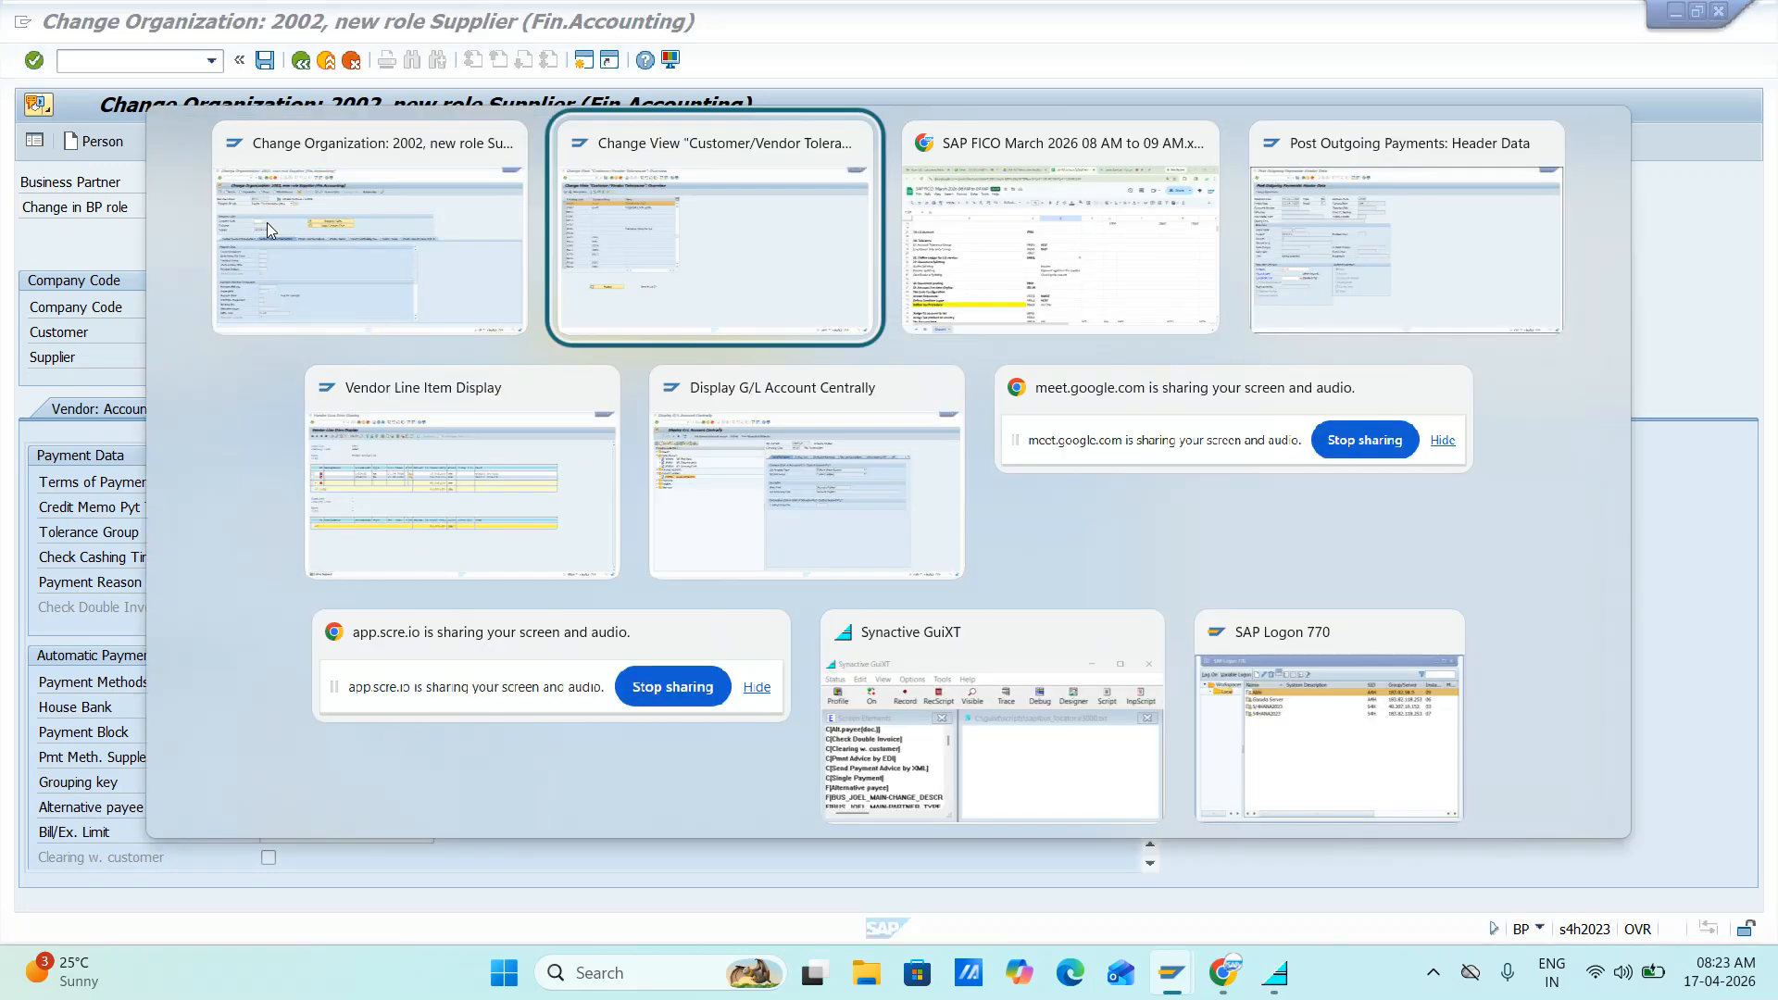
pyautogui.hotkey('alt', 'Tab')
pyautogui.hotkey('alt', 'Tab')
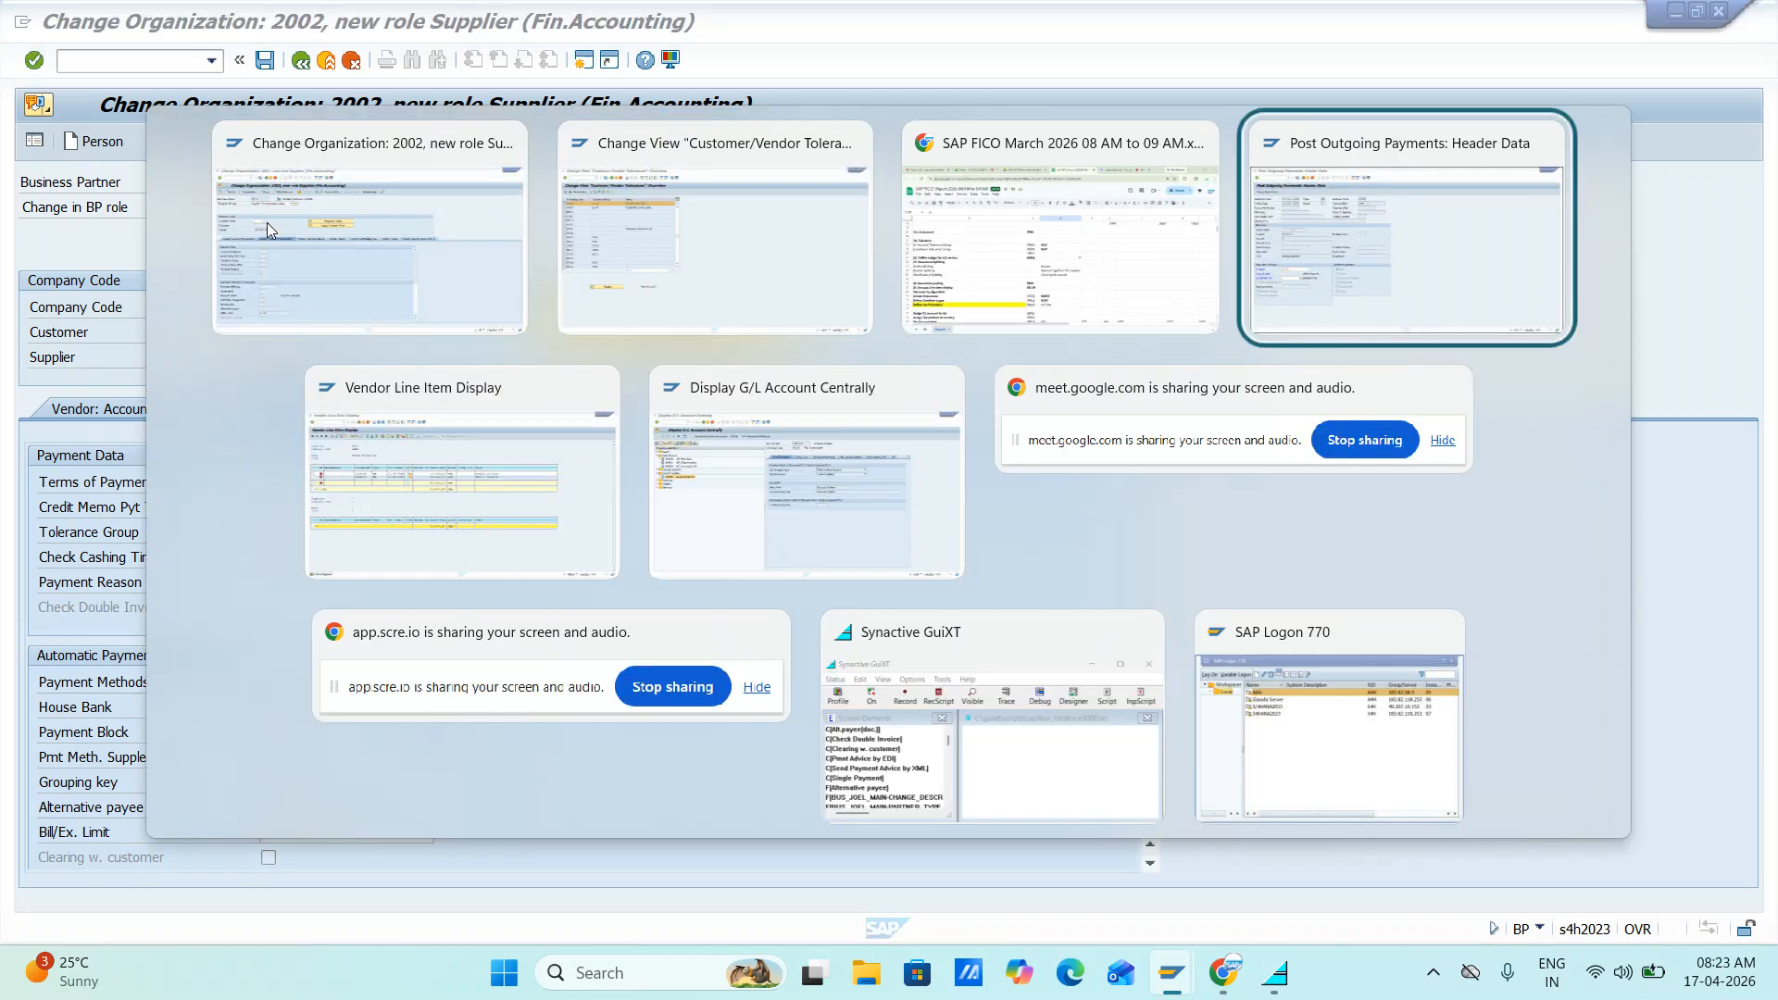
pyautogui.hotkey('alt', 'Tab')
pyautogui.hotkey('alt', 'Tab')
pyautogui.hotkey('alt', 'Tab')
pyautogui.hotkey('alt', 'Tab')
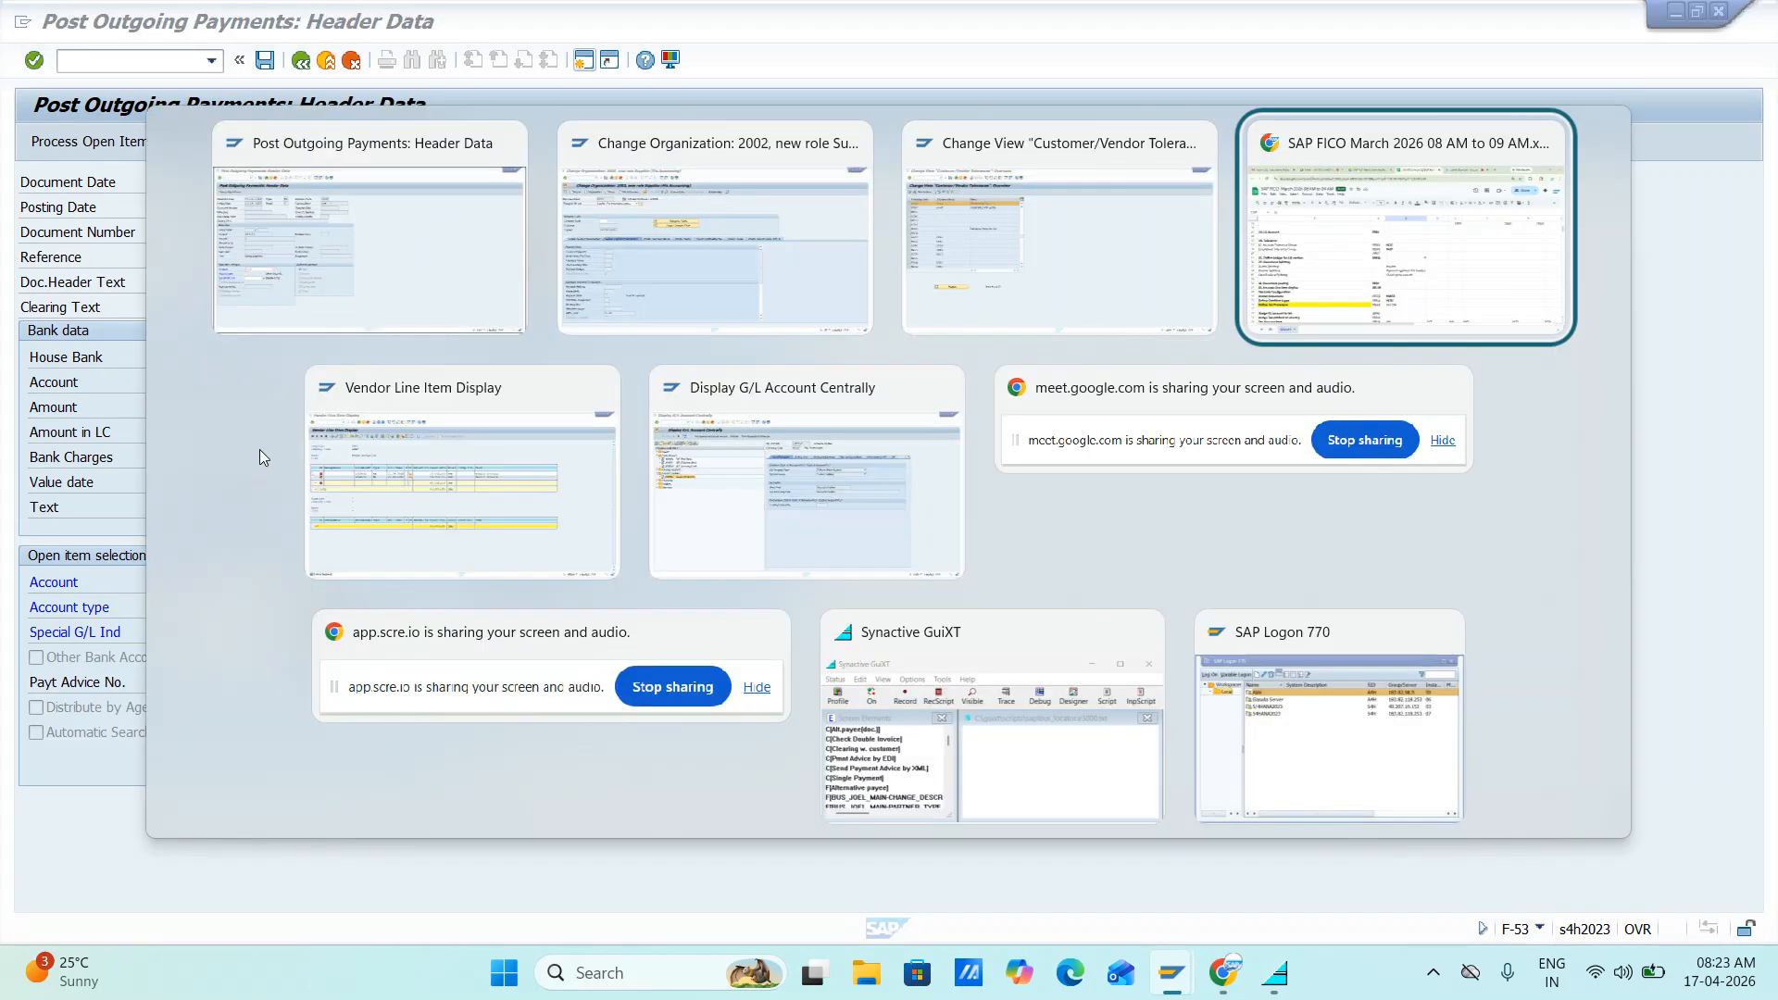
pyautogui.hotkey('alt', 'Tab')
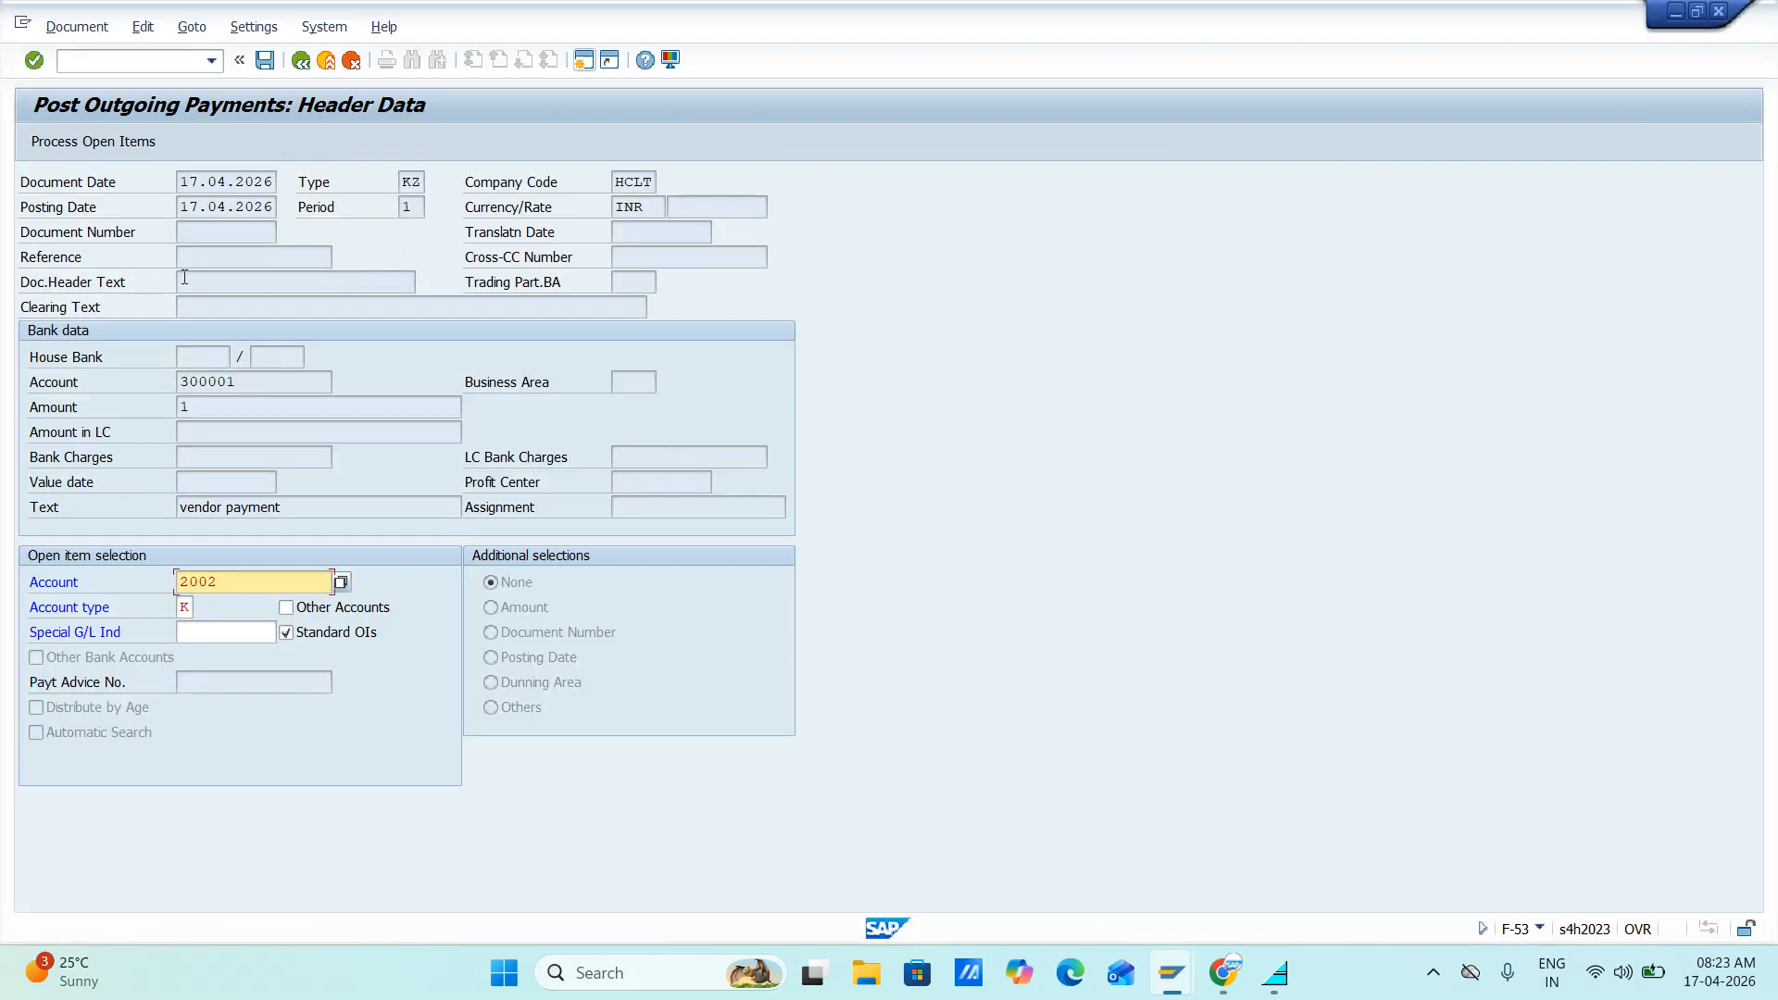
# - Return to the business partner record and try to switch it to display mode, declining to continue without saving
pyautogui.hotkey('alt', 'Tab')
pyautogui.hotkey('alt', 'Tab')
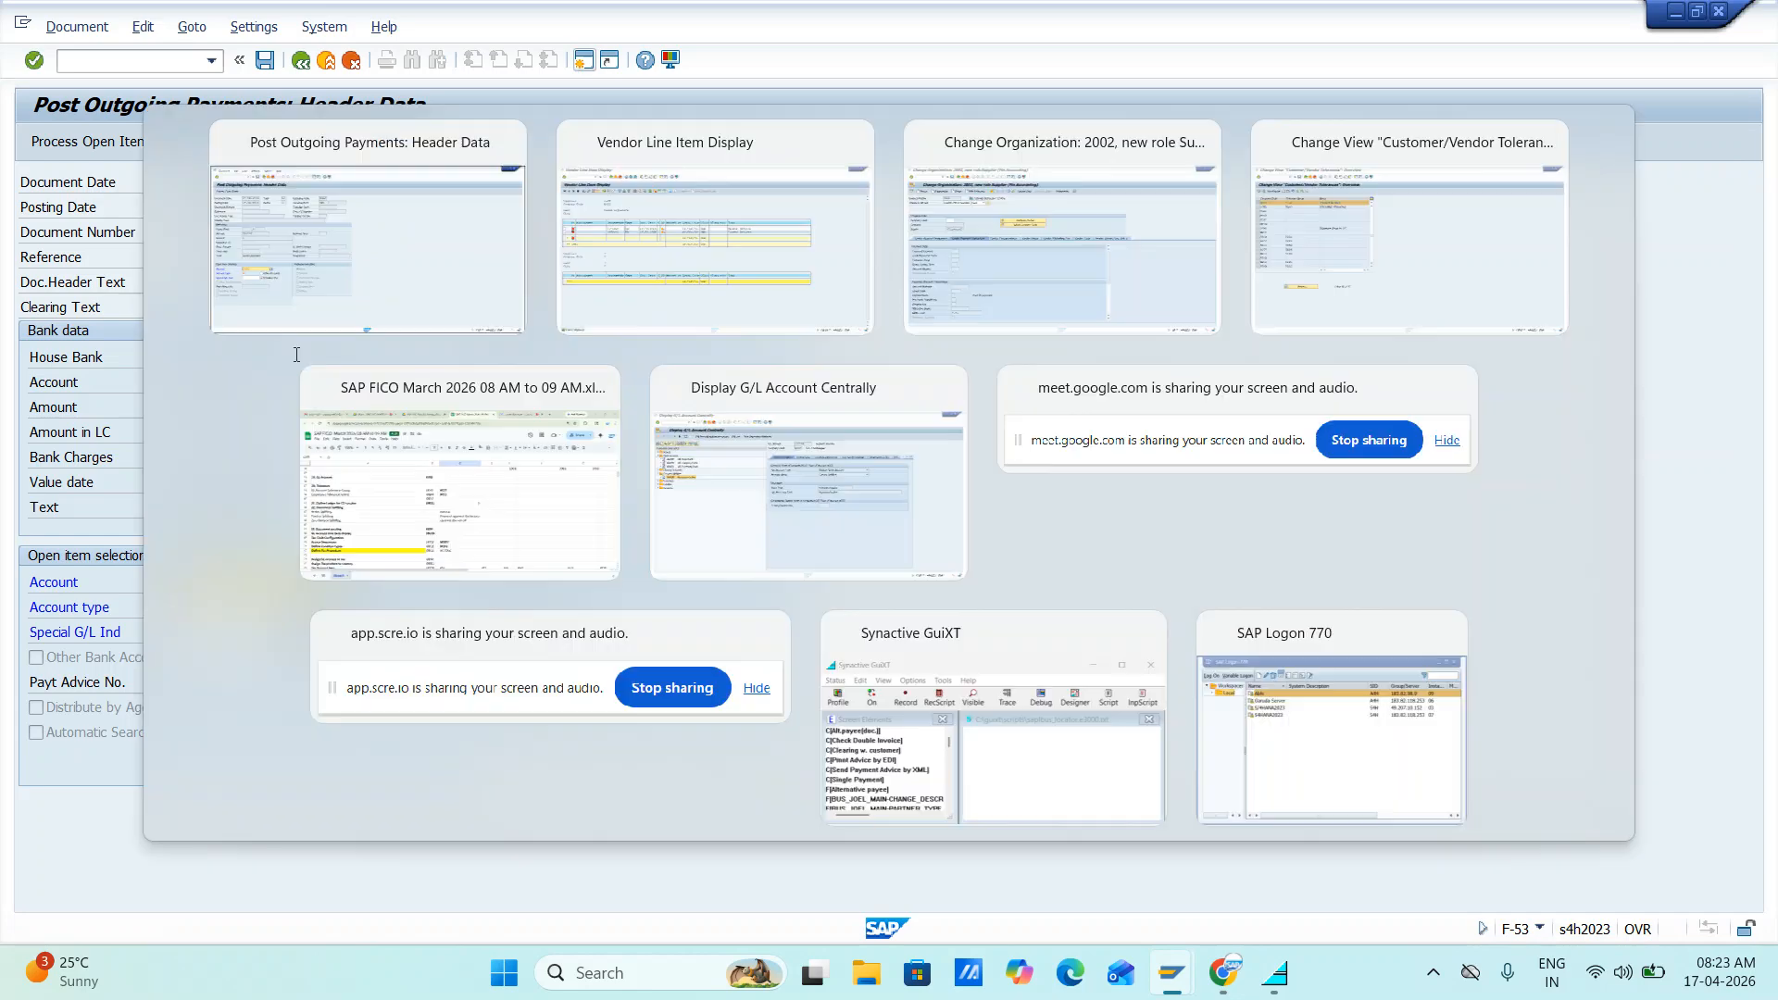
pyautogui.click(589, 140)
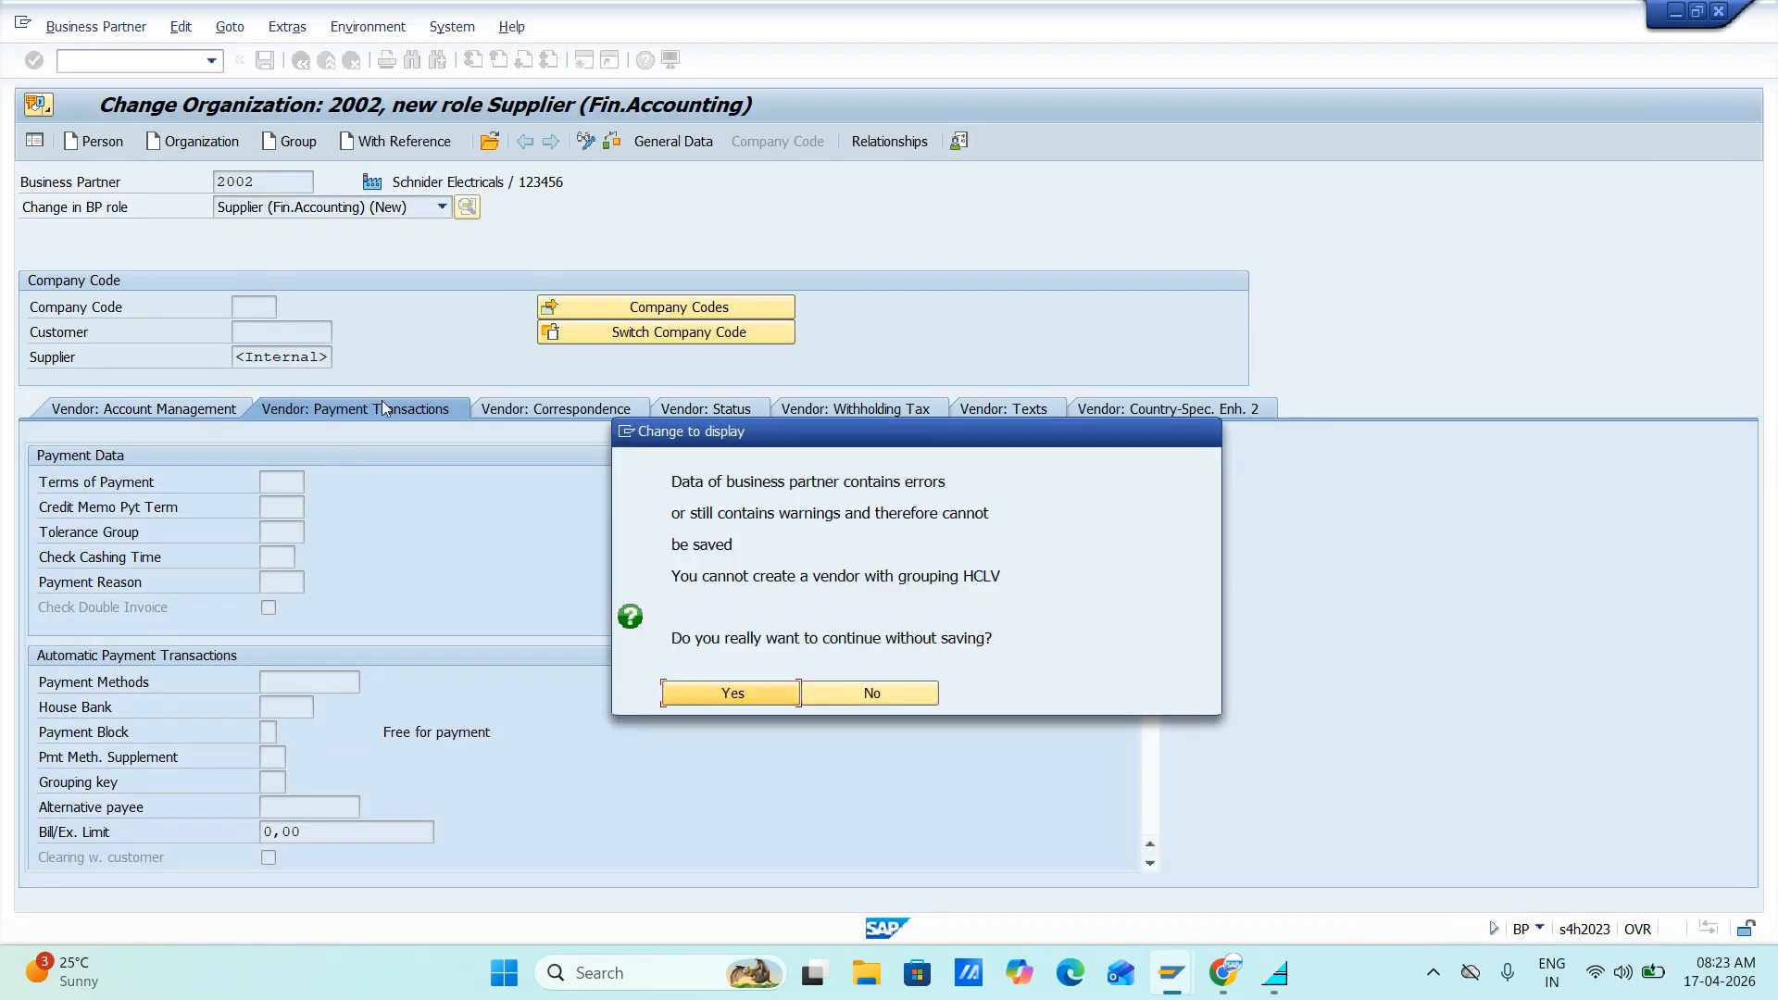
pyautogui.click(814, 691)
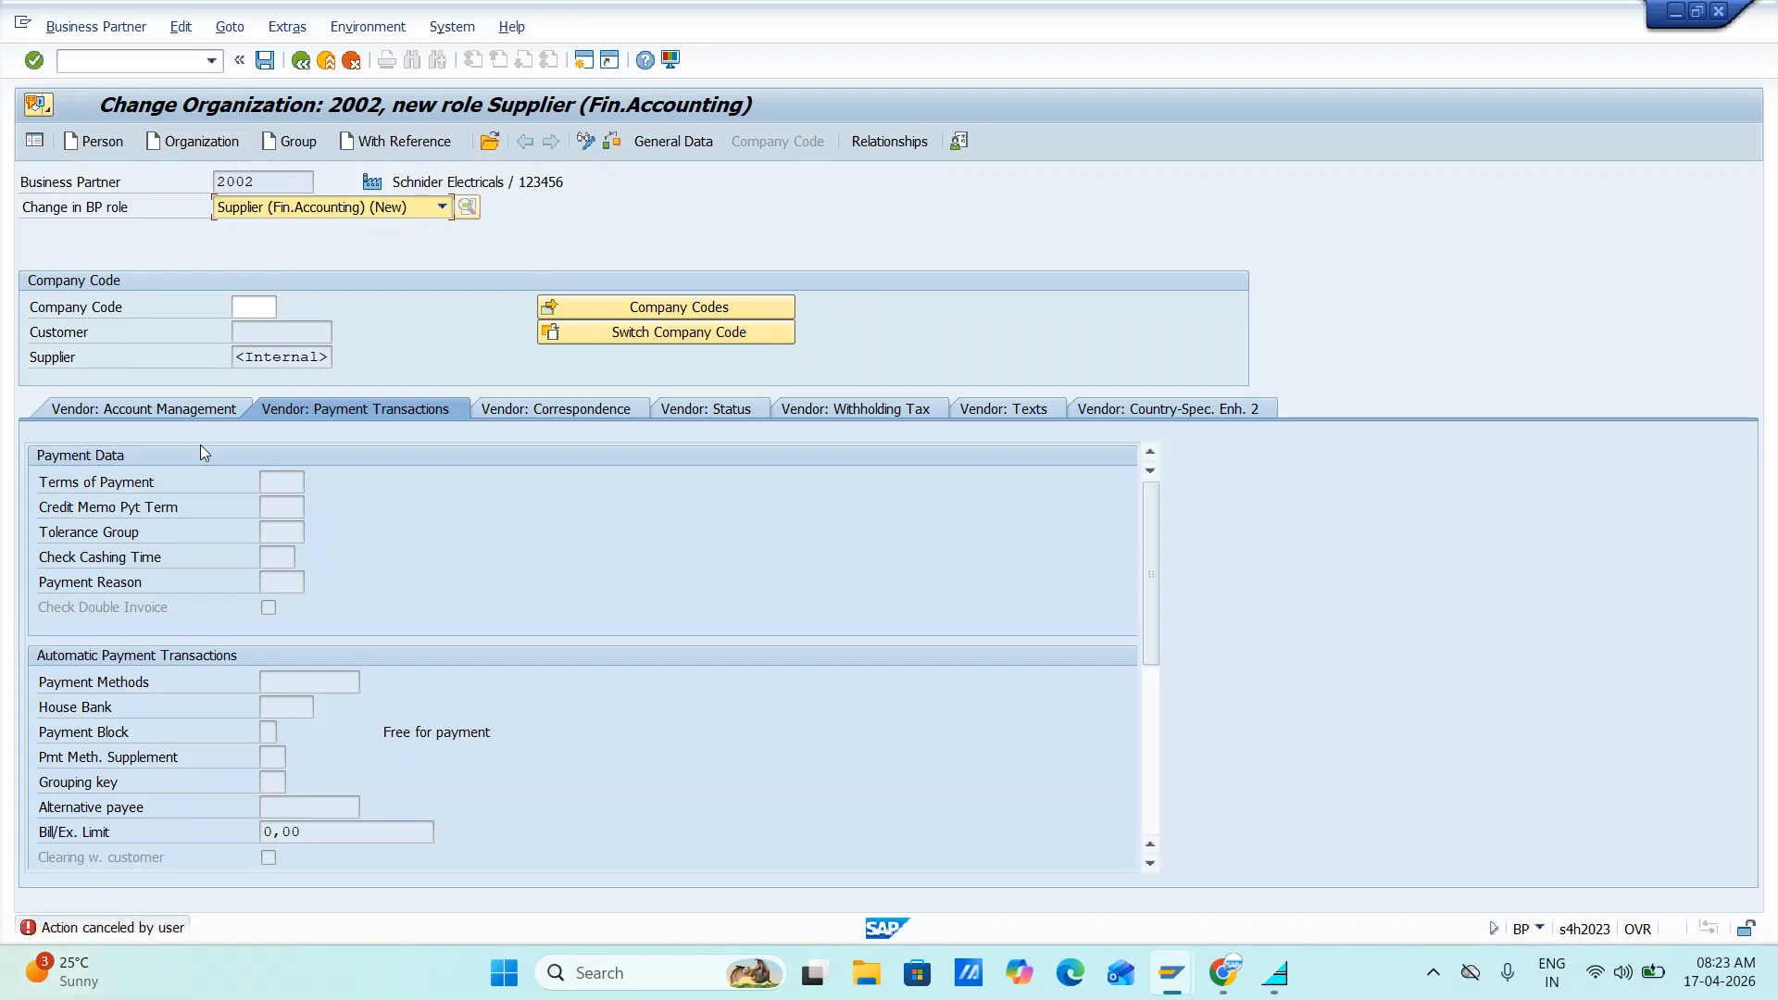
# - Try to assign company code HCLT and tolerance group HCLT to the Schnider Electricals supplier role
pyautogui.click(247, 306)
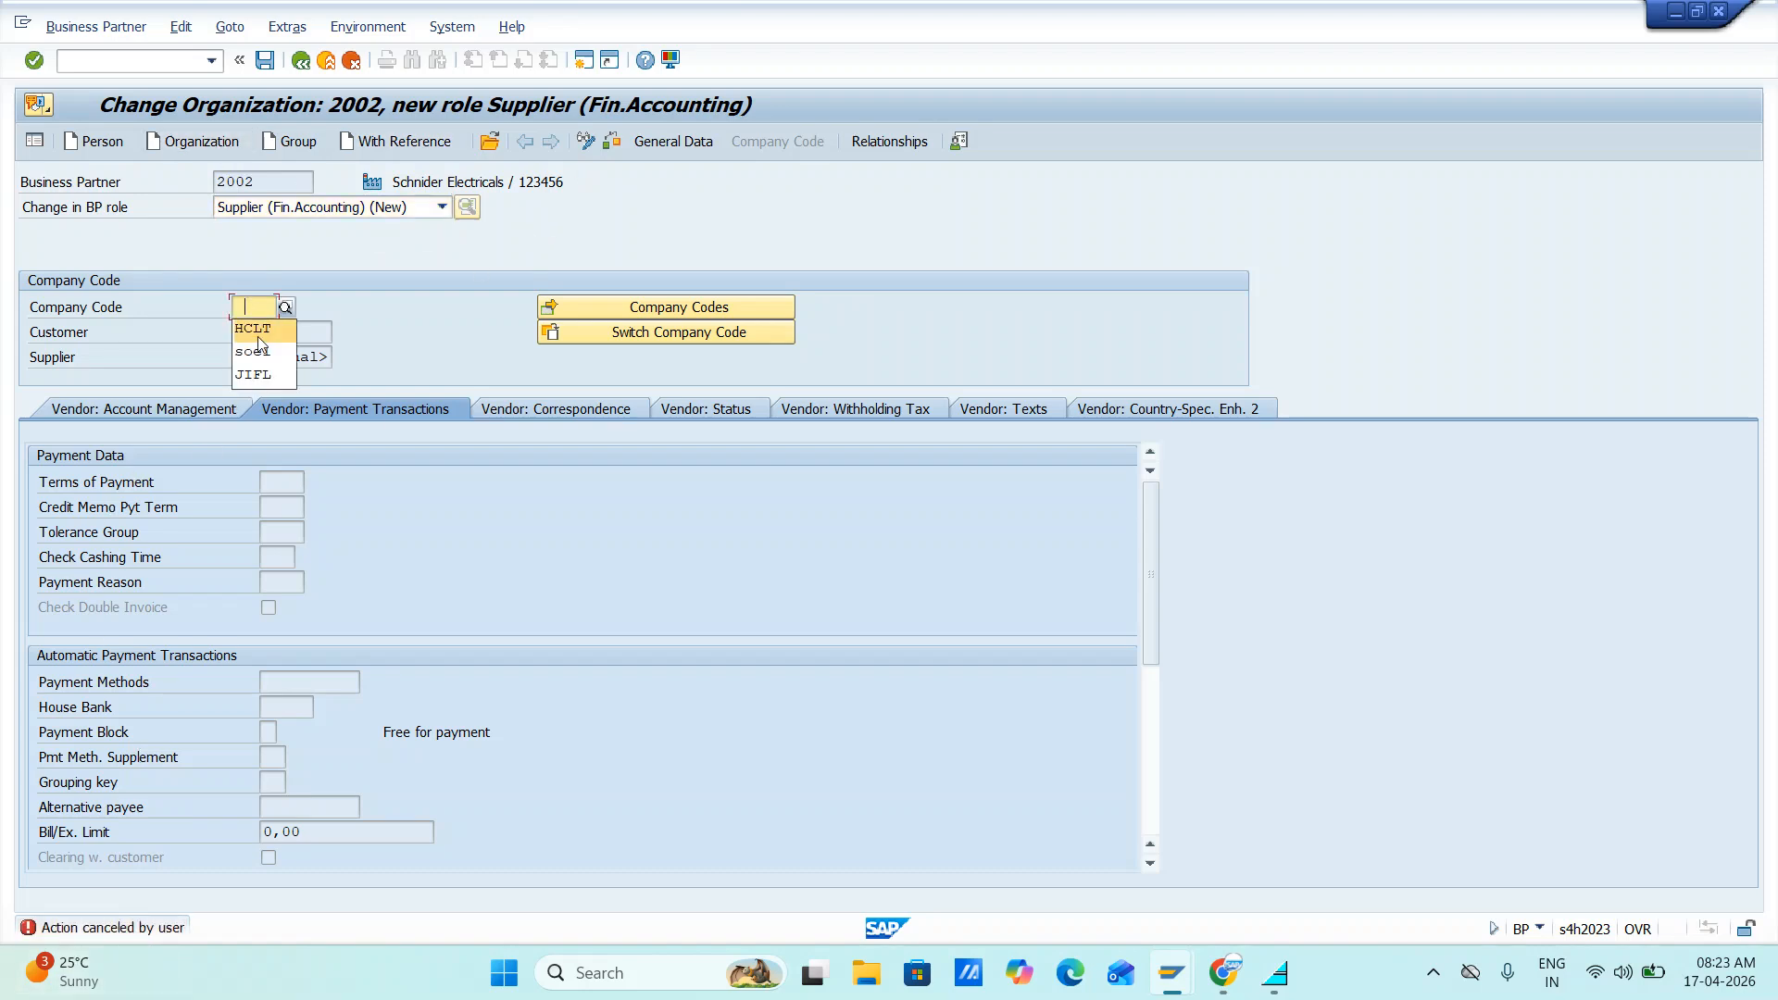
pyautogui.click(264, 330)
pyautogui.press('Return')
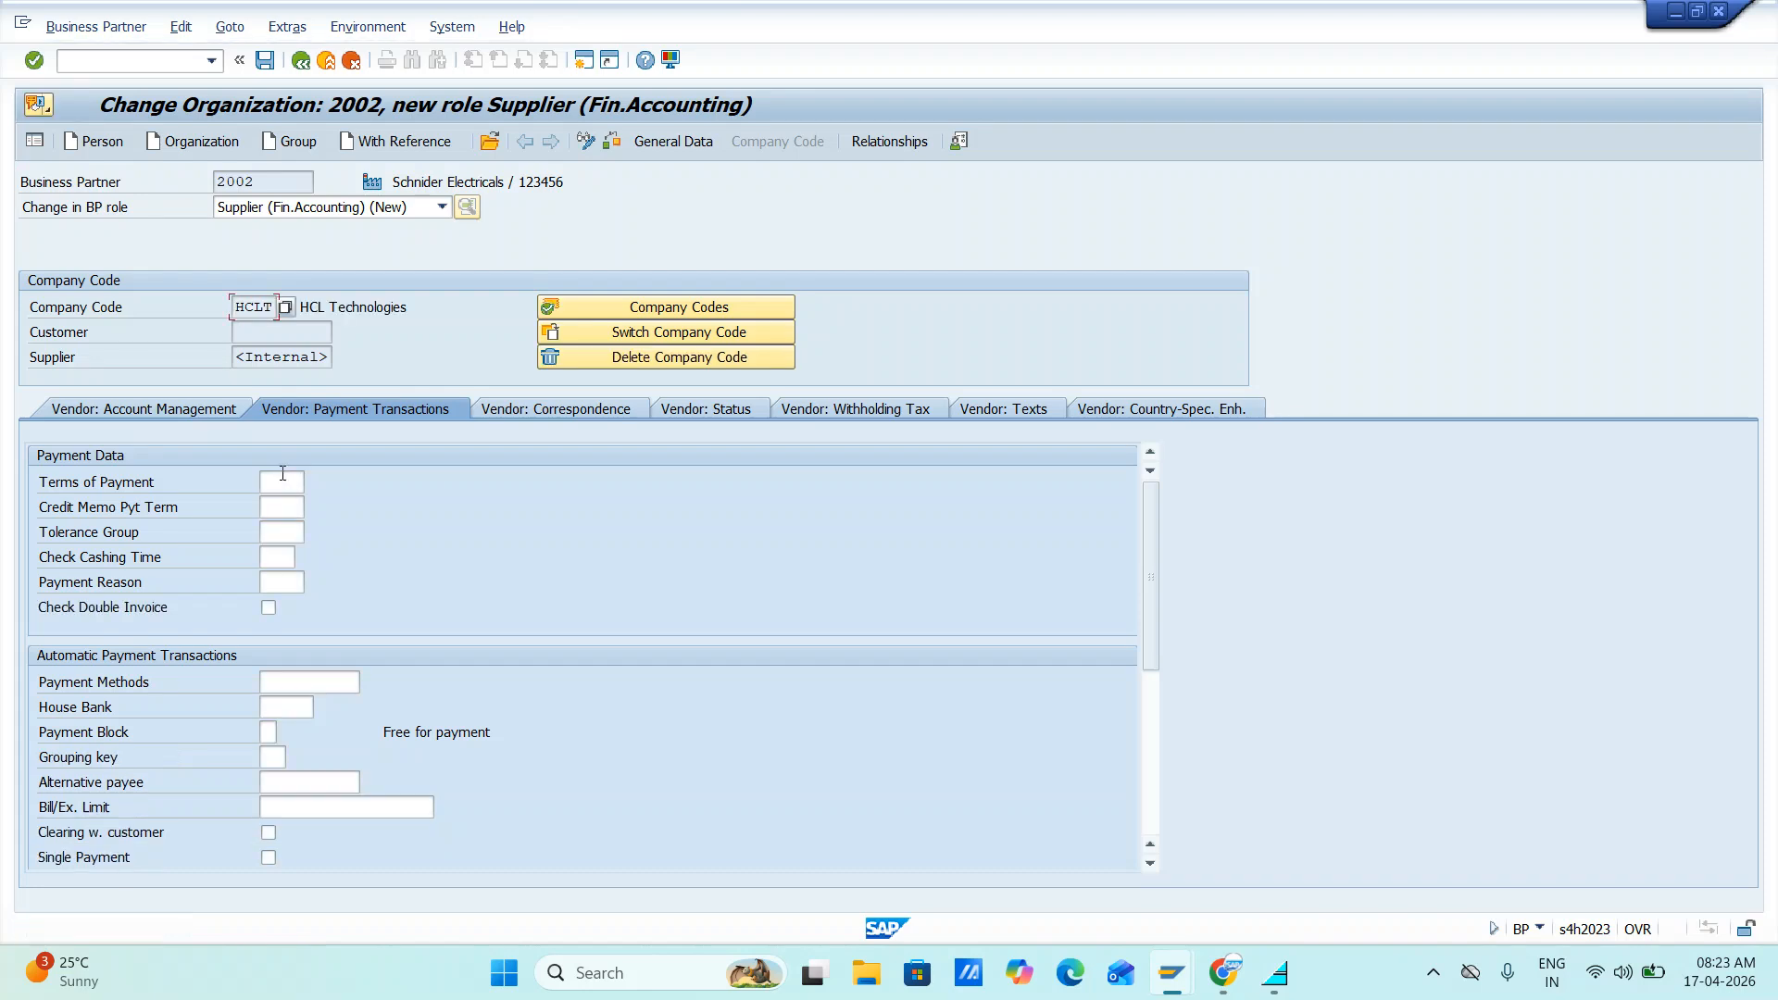
pyautogui.click(281, 478)
pyautogui.rightClick(285, 505)
pyautogui.click(262, 534)
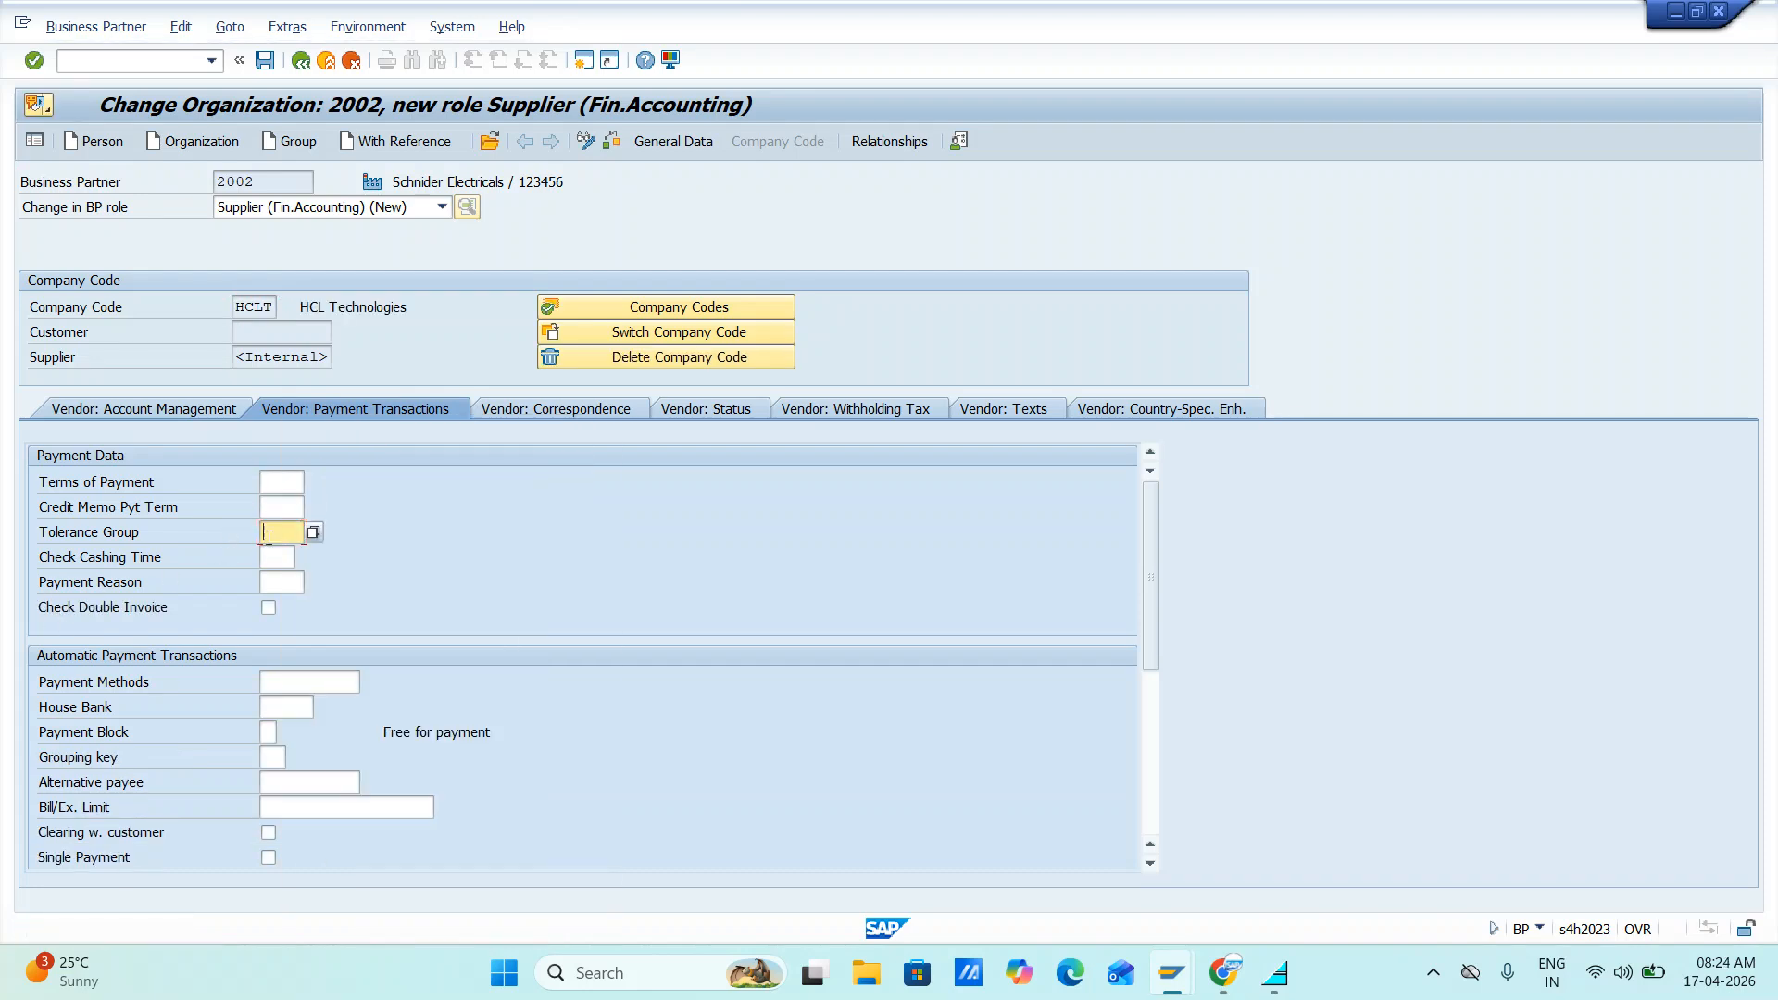
pyautogui.write('HCLT')
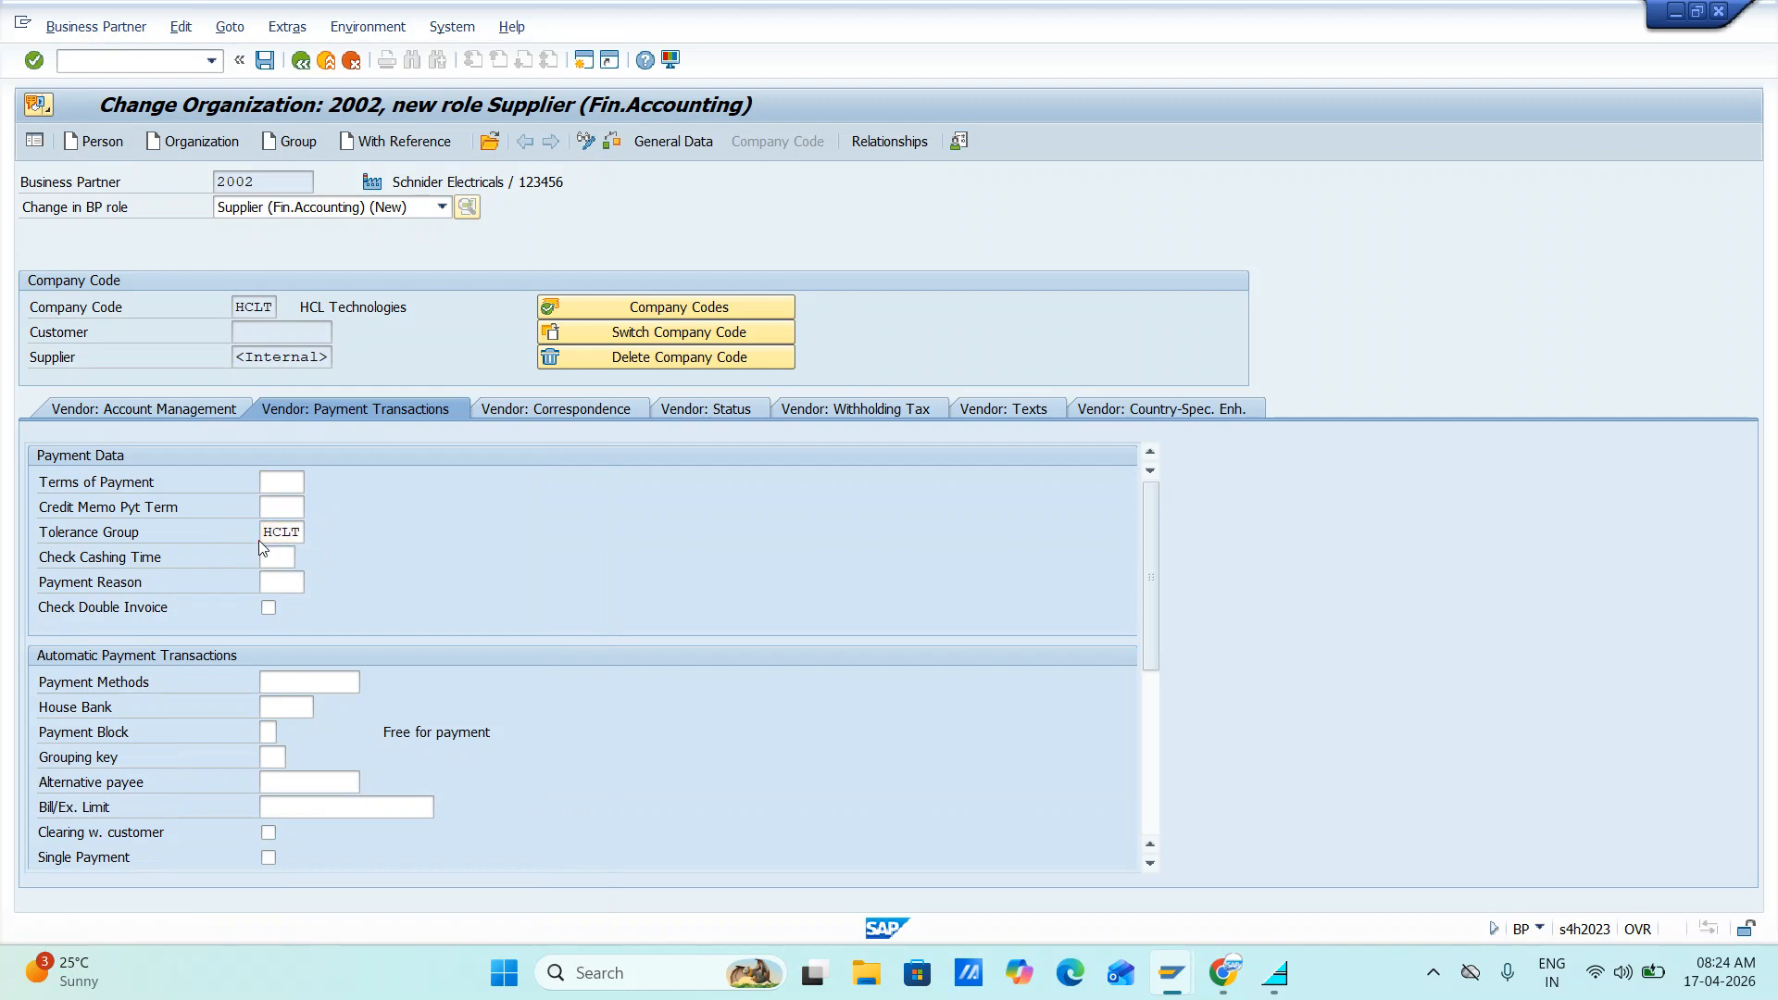
pyautogui.press('Return')
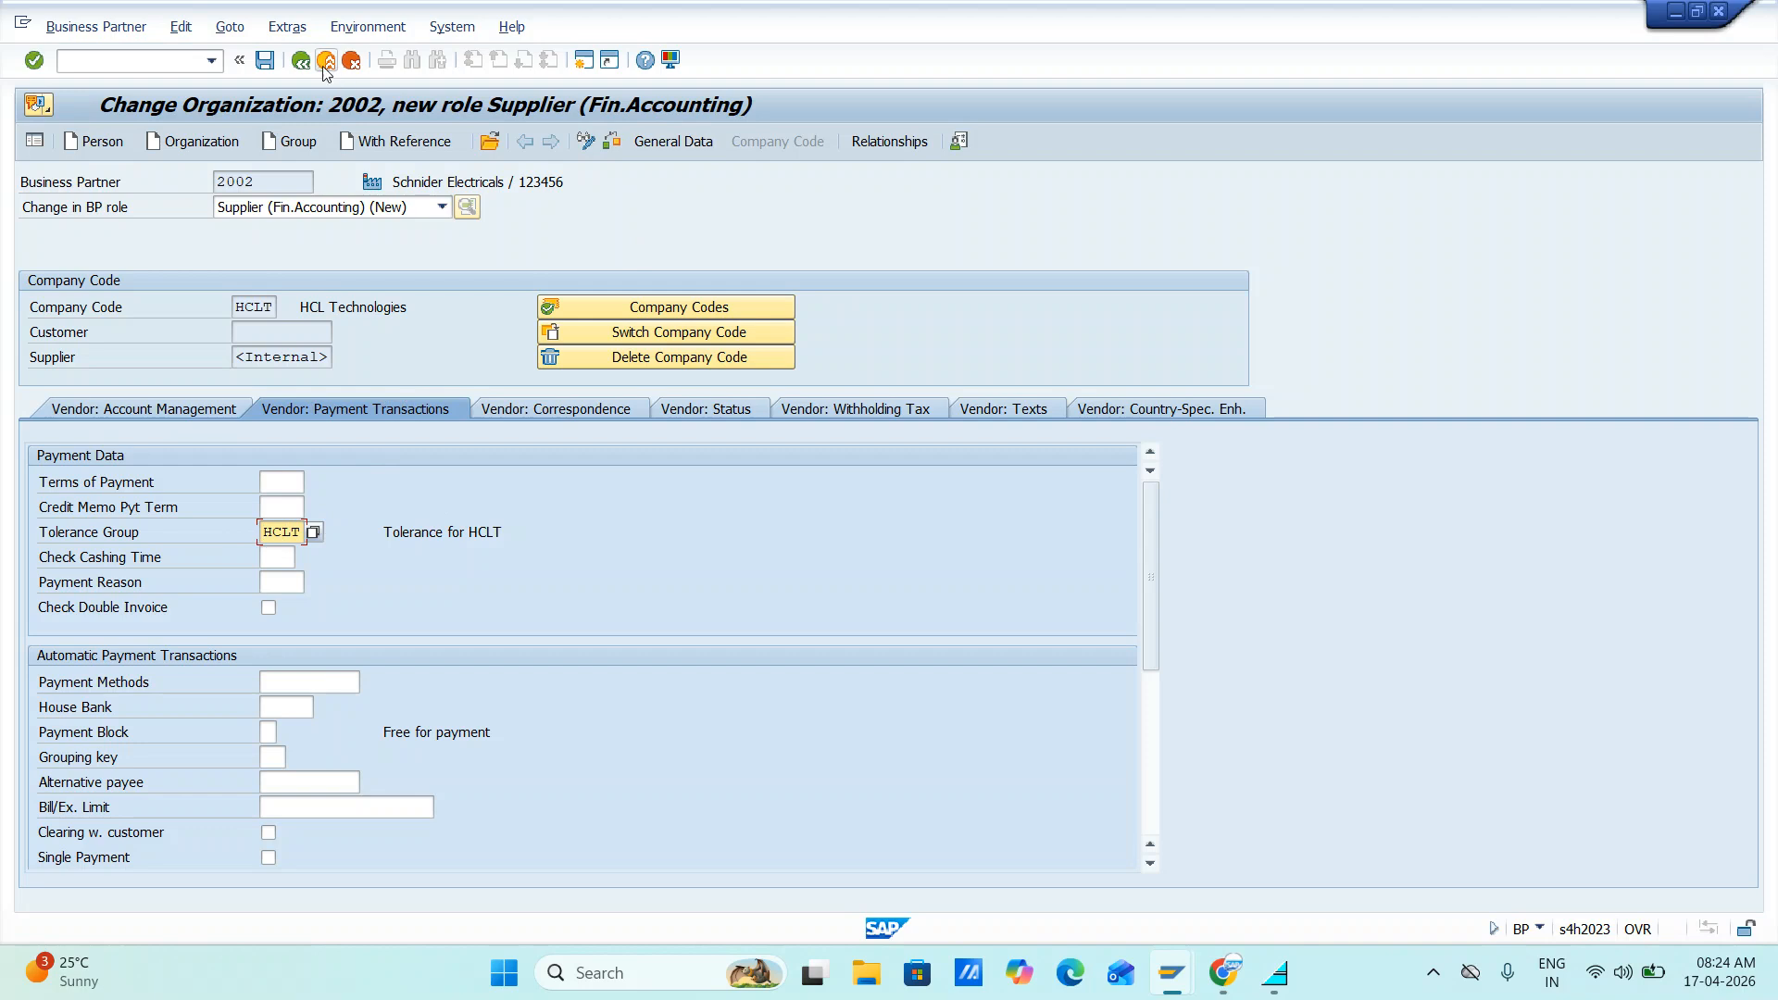
pyautogui.click(279, 404)
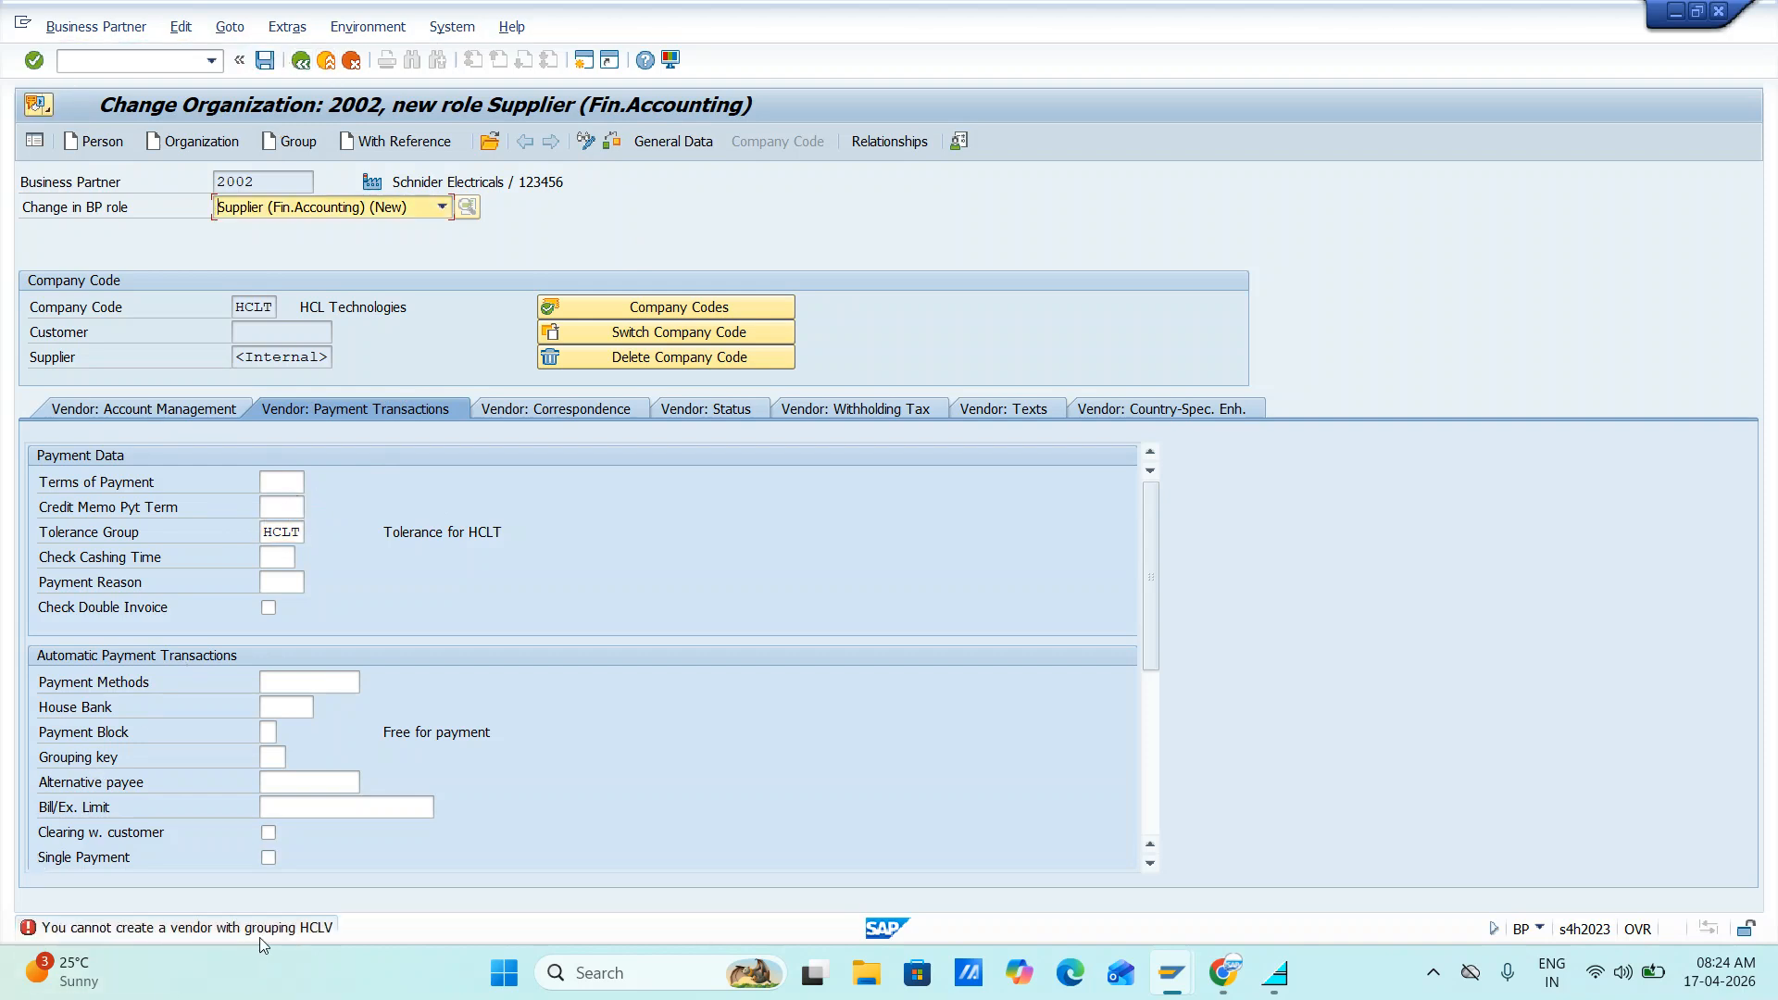
# - Check the vendor's account management data and leave the Schnider Electricals record without saving
pyautogui.click(171, 409)
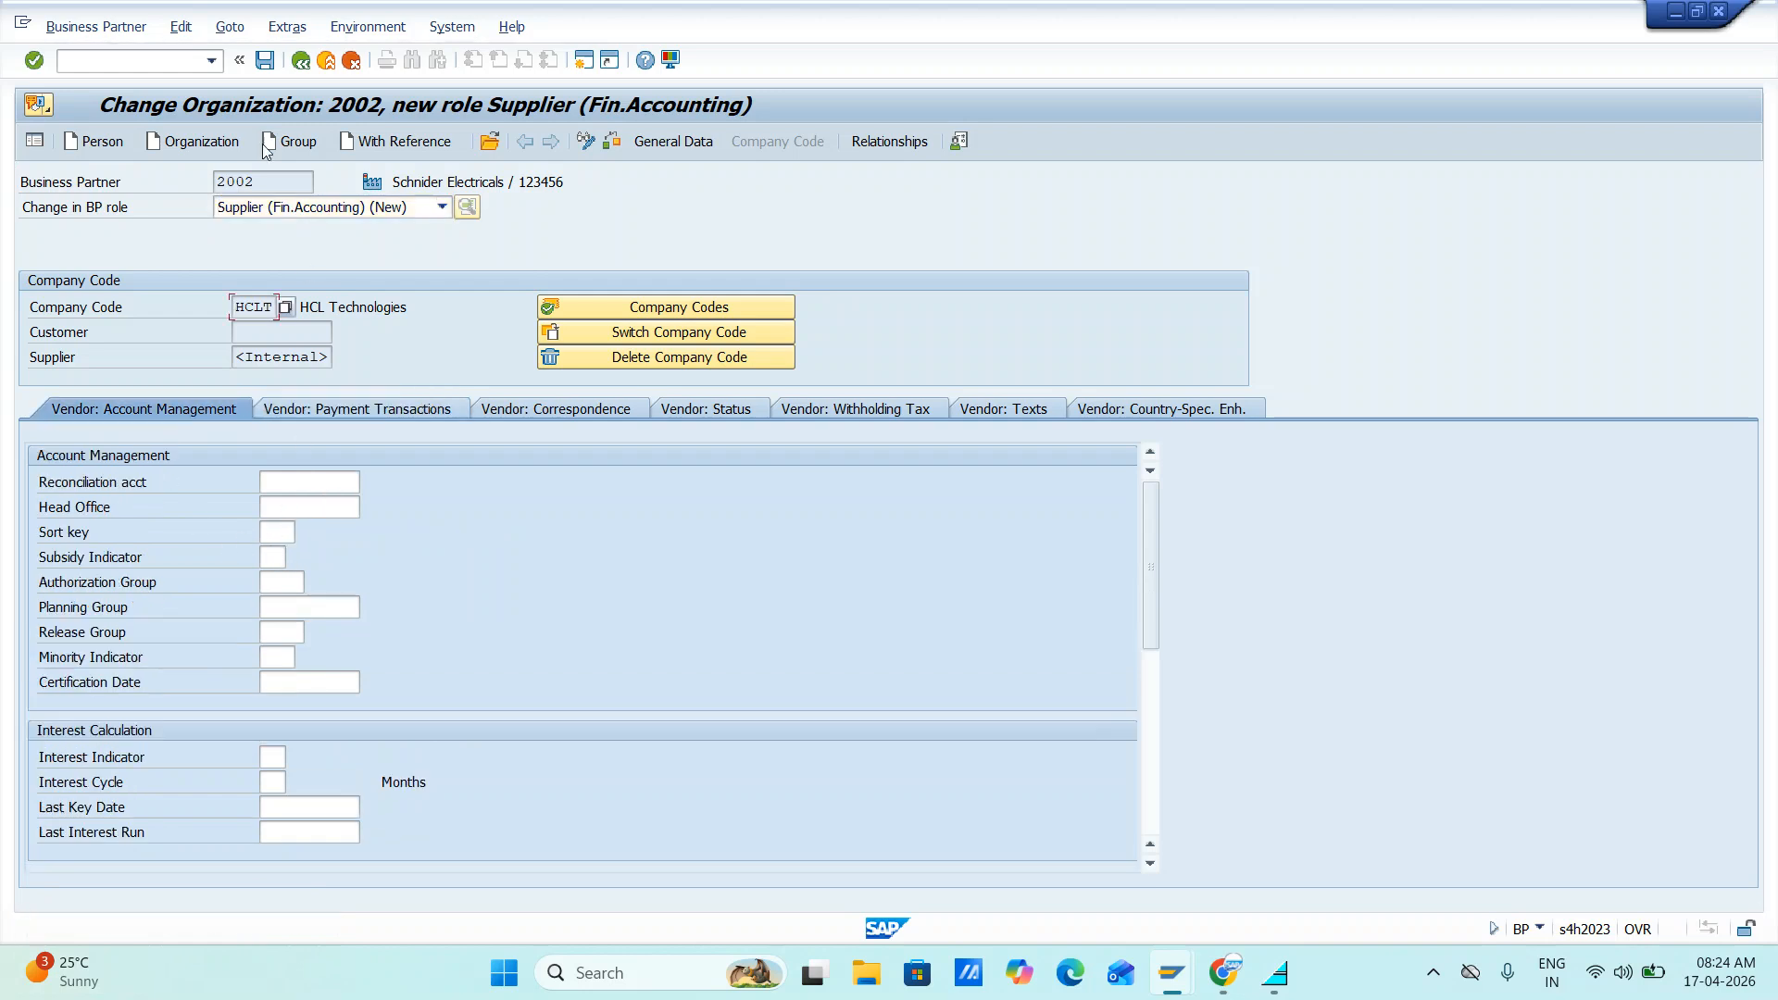
pyautogui.press('F3')
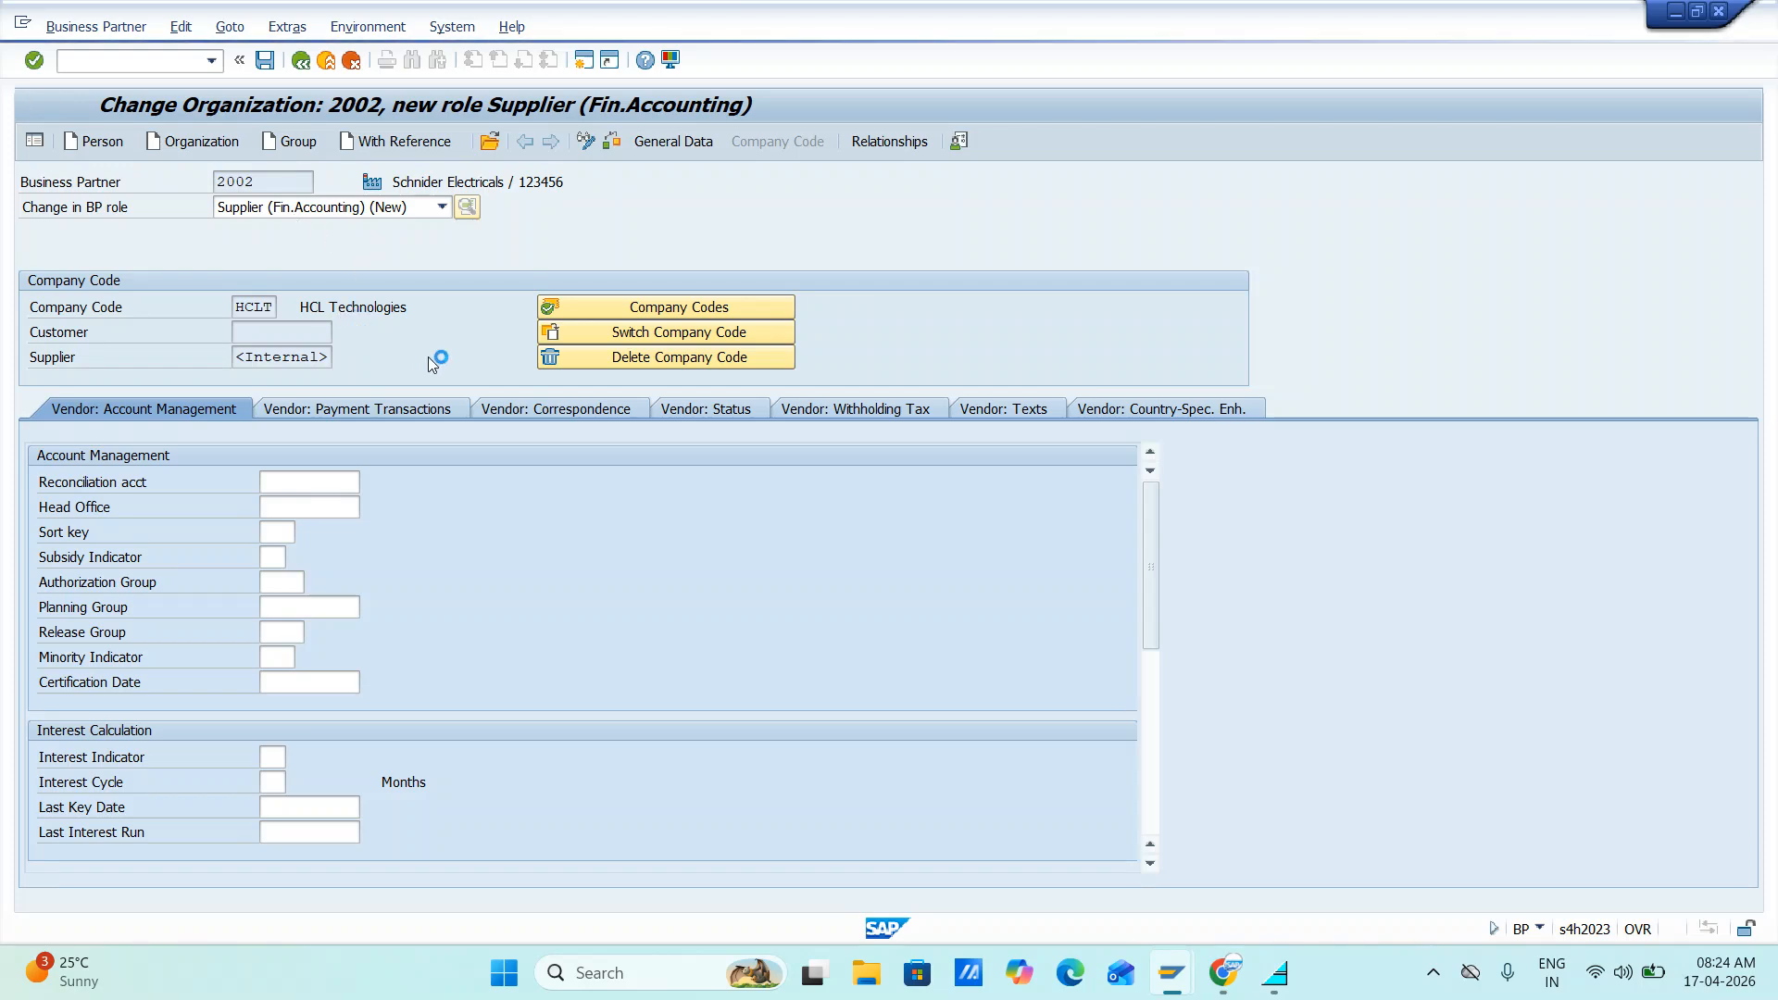
pyautogui.click(762, 690)
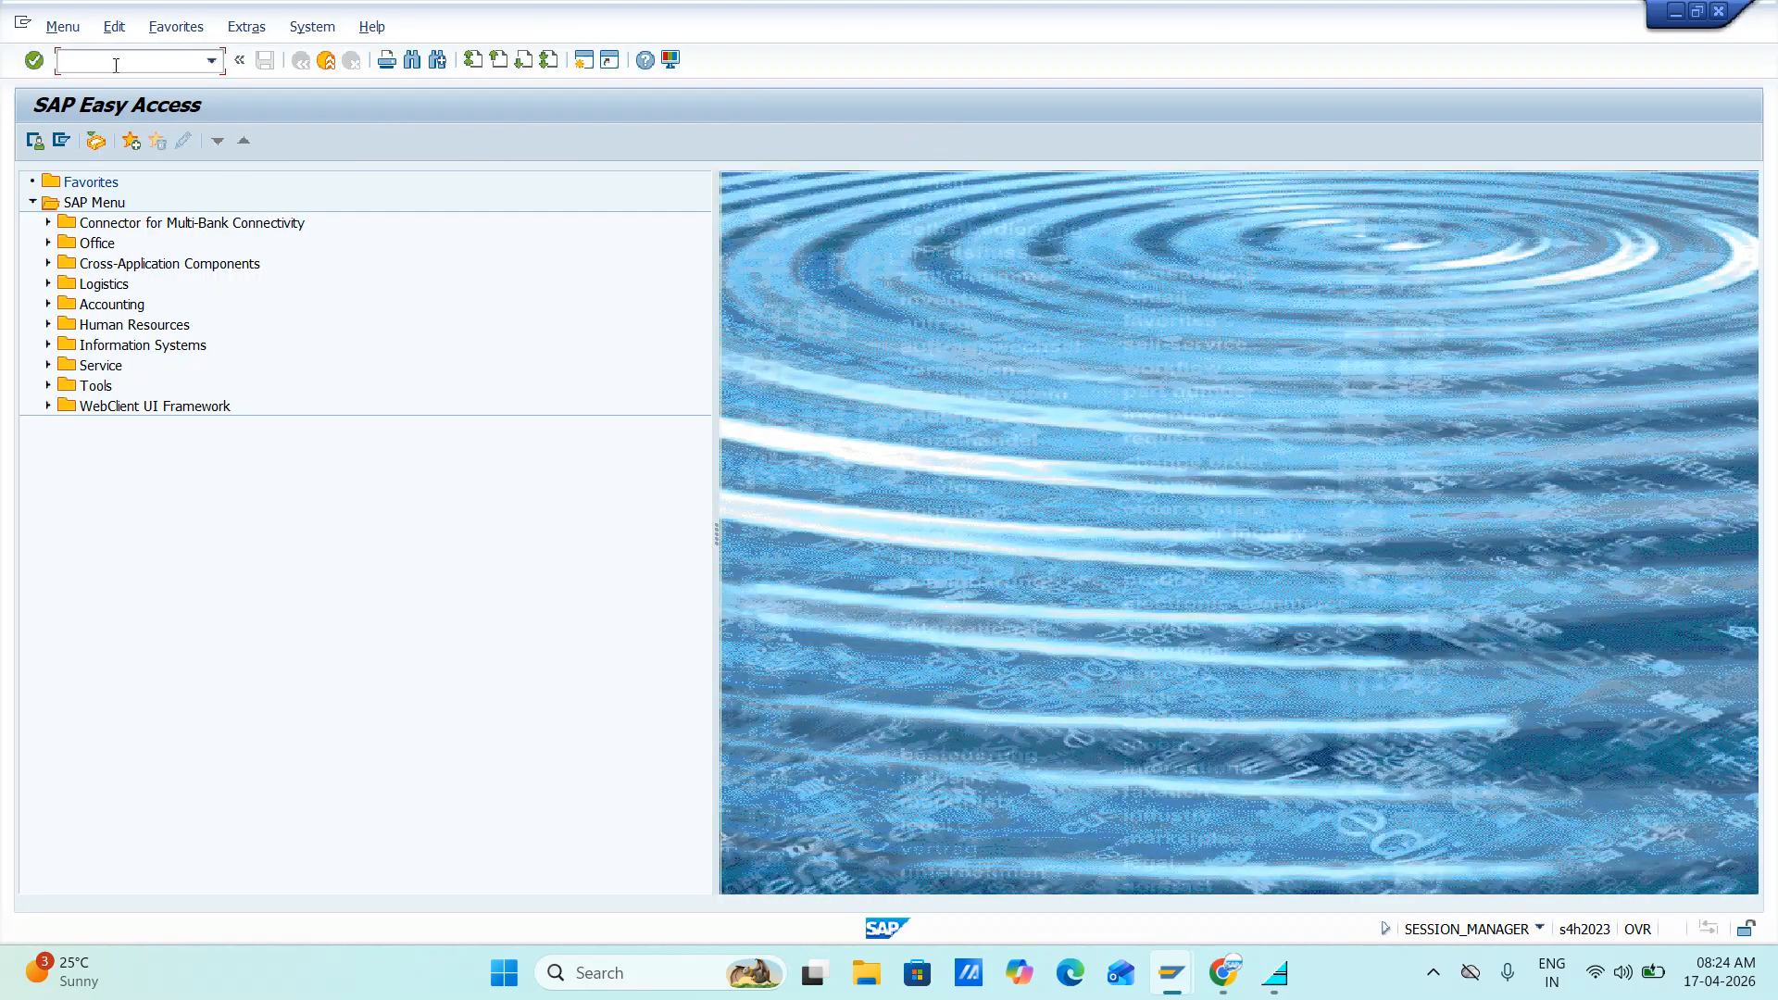
# - Start business partner maintenance, find Fedex Logistics by its partner number and open its record
pyautogui.press('Return')
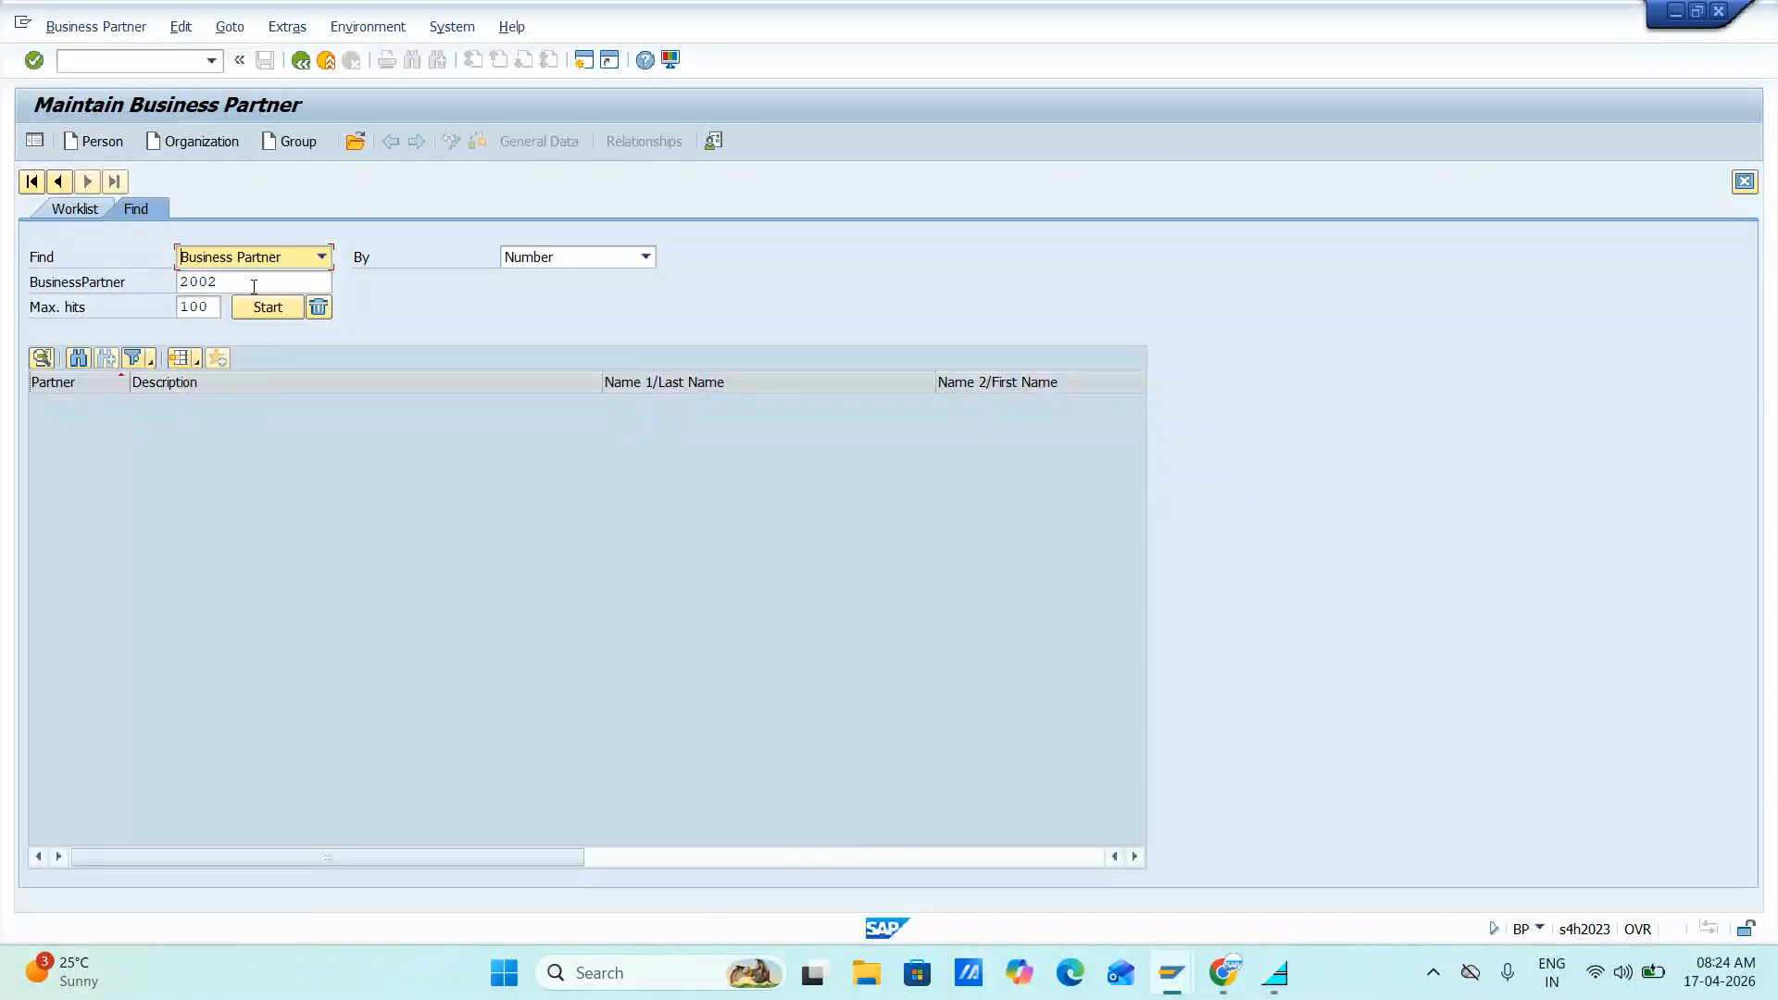
pyautogui.click(248, 283)
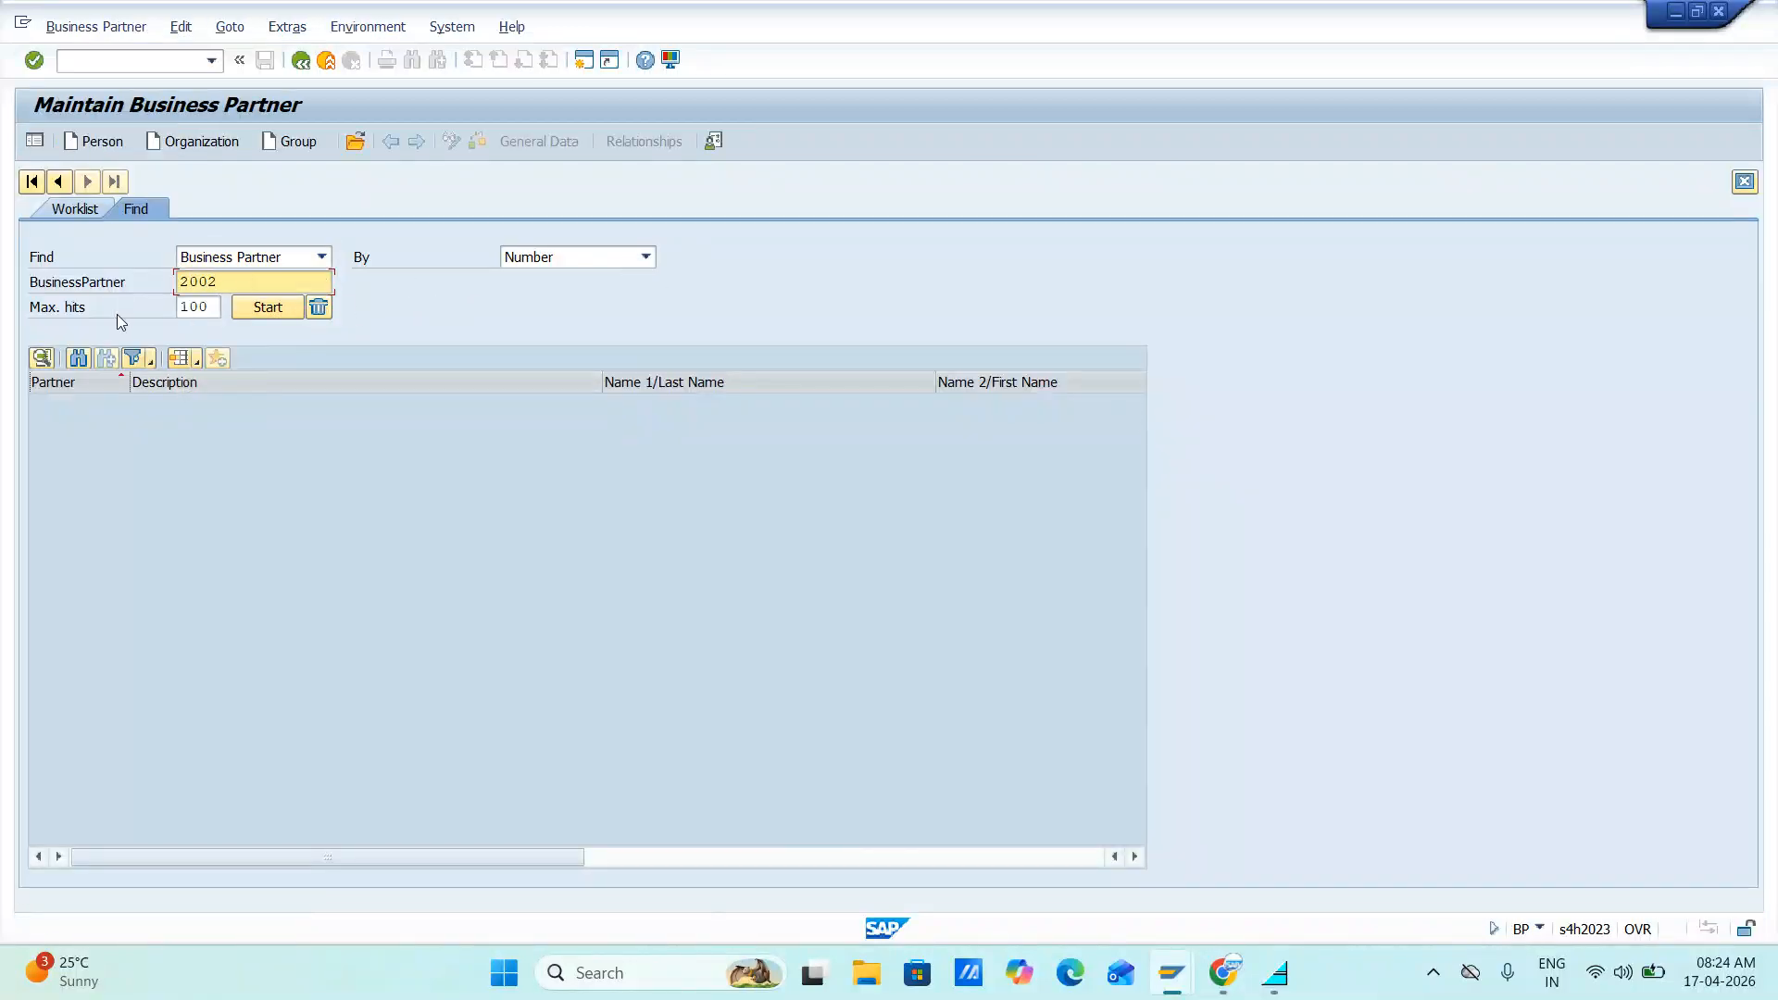
pyautogui.press('BackSpace')
pyautogui.write('4')
pyautogui.press('Return')
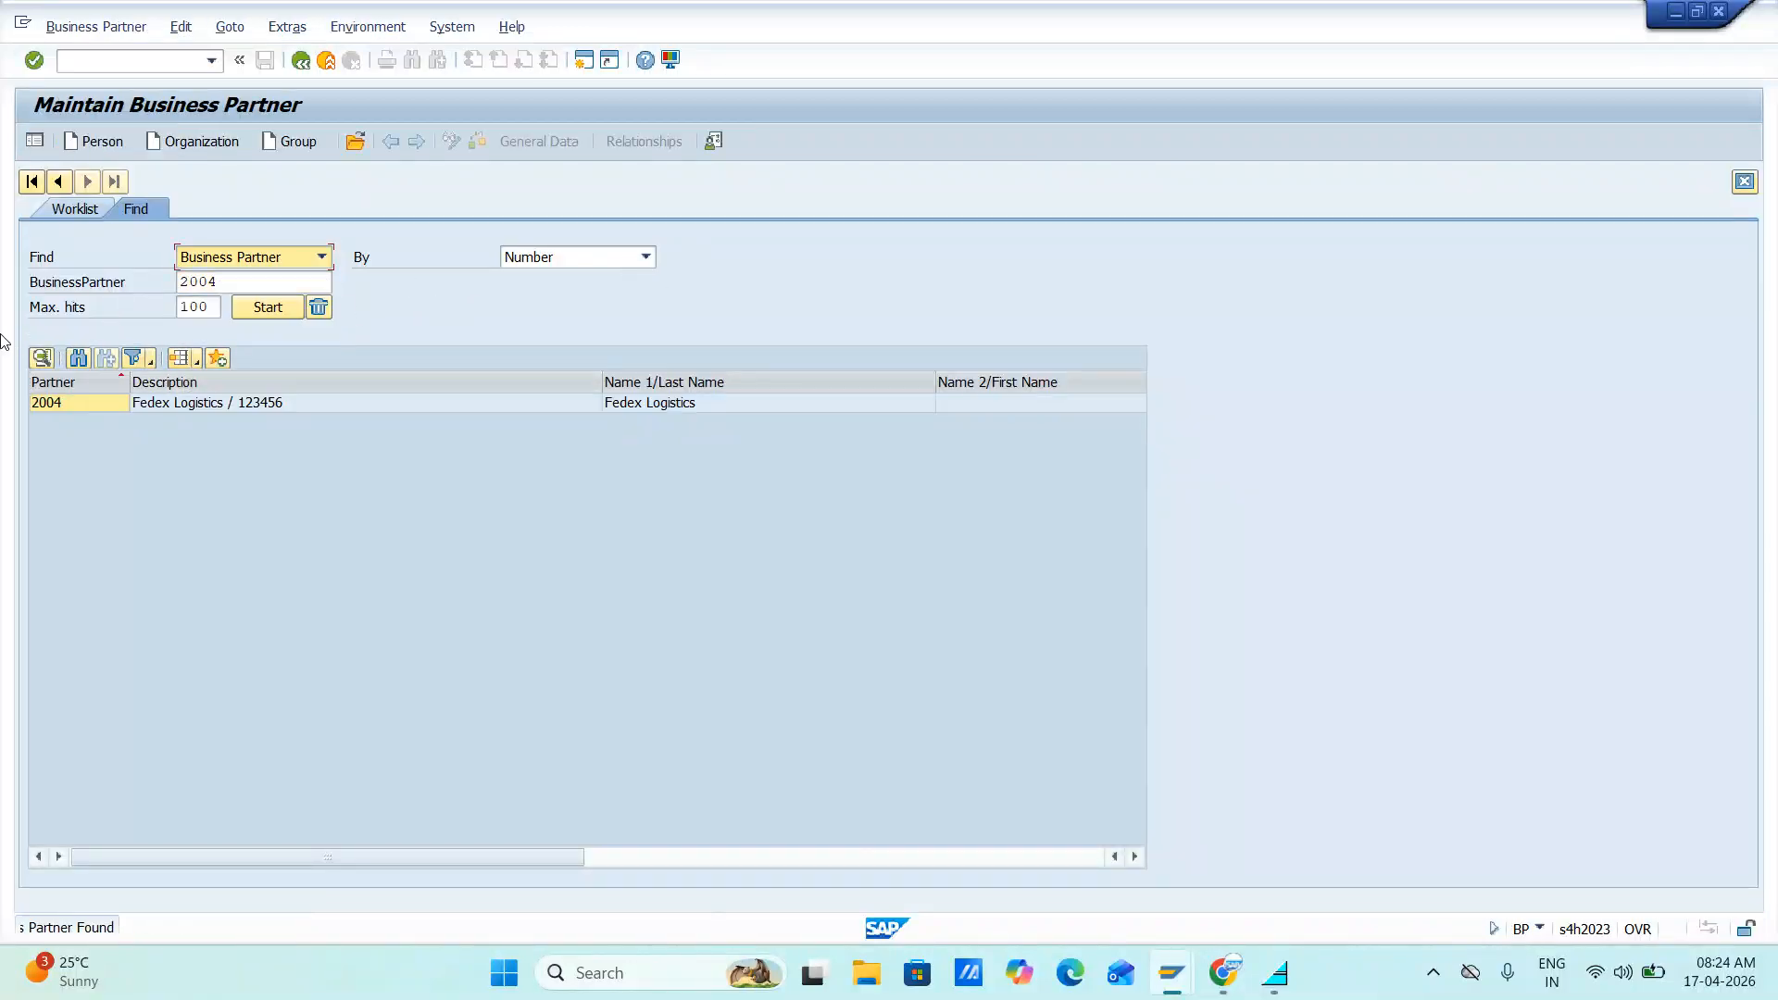
pyautogui.doubleClick(176, 405)
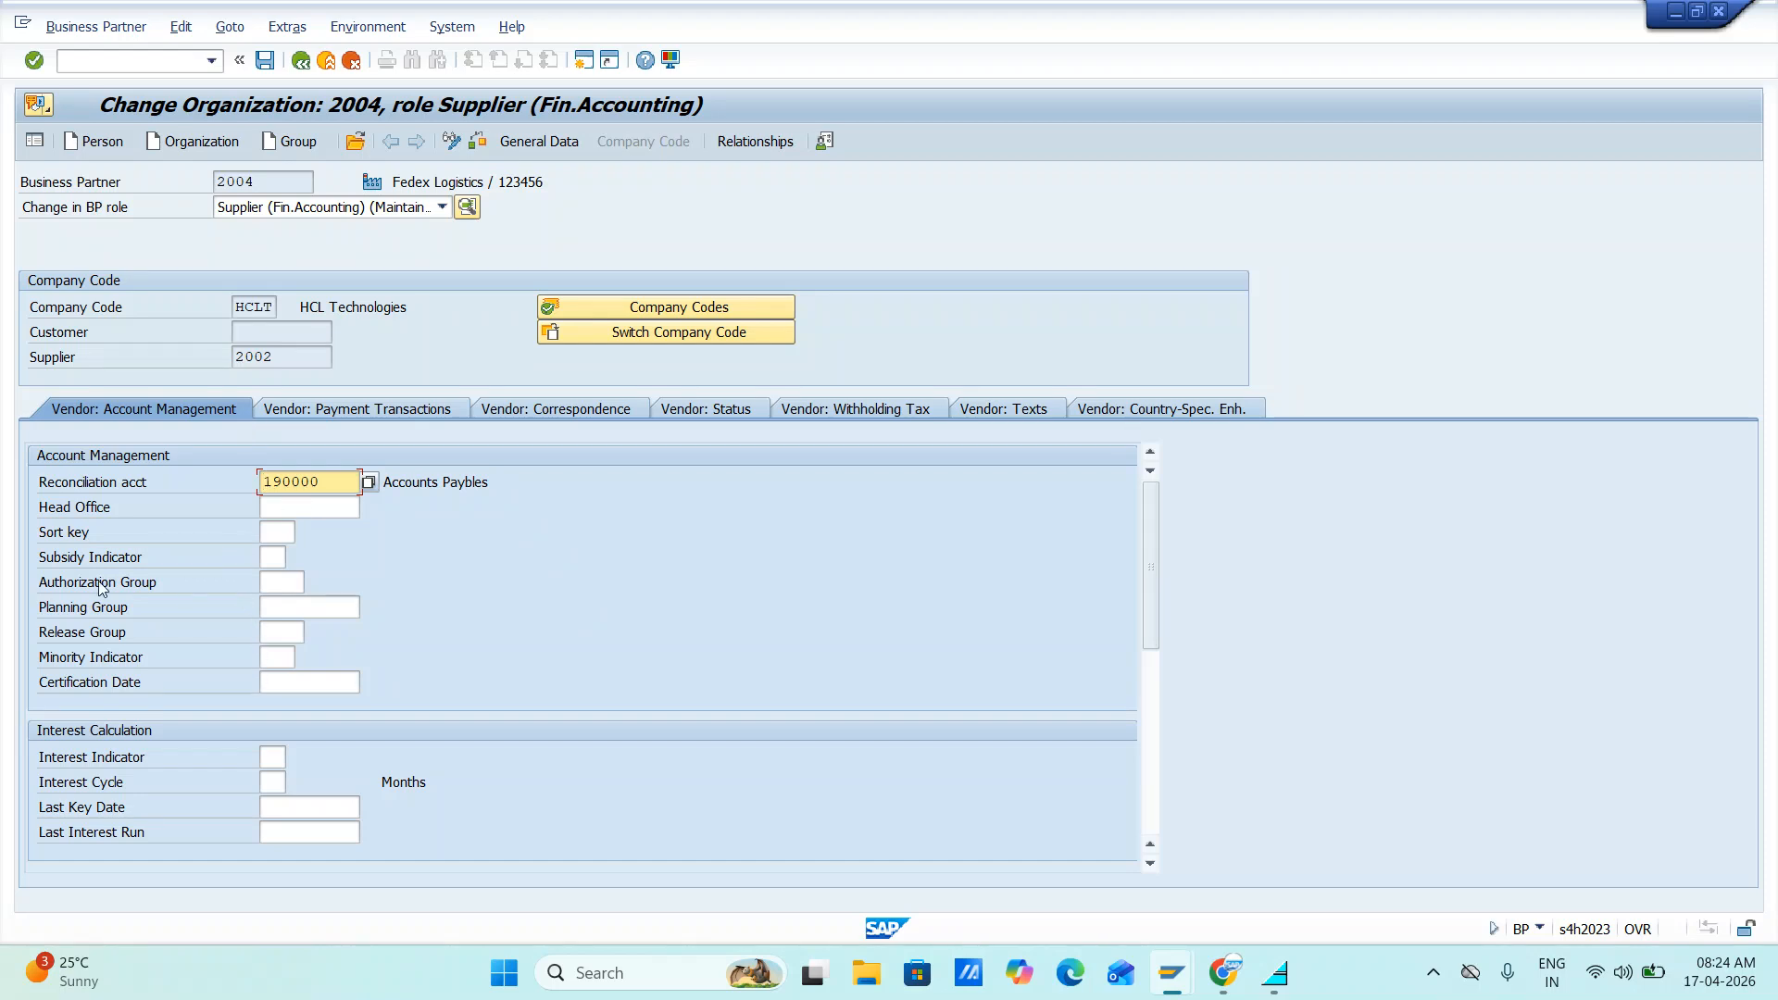
# - Set the tolerance group to HCLT in the Fedex Logistics payment transactions data, save and leave the record
pyautogui.click(329, 413)
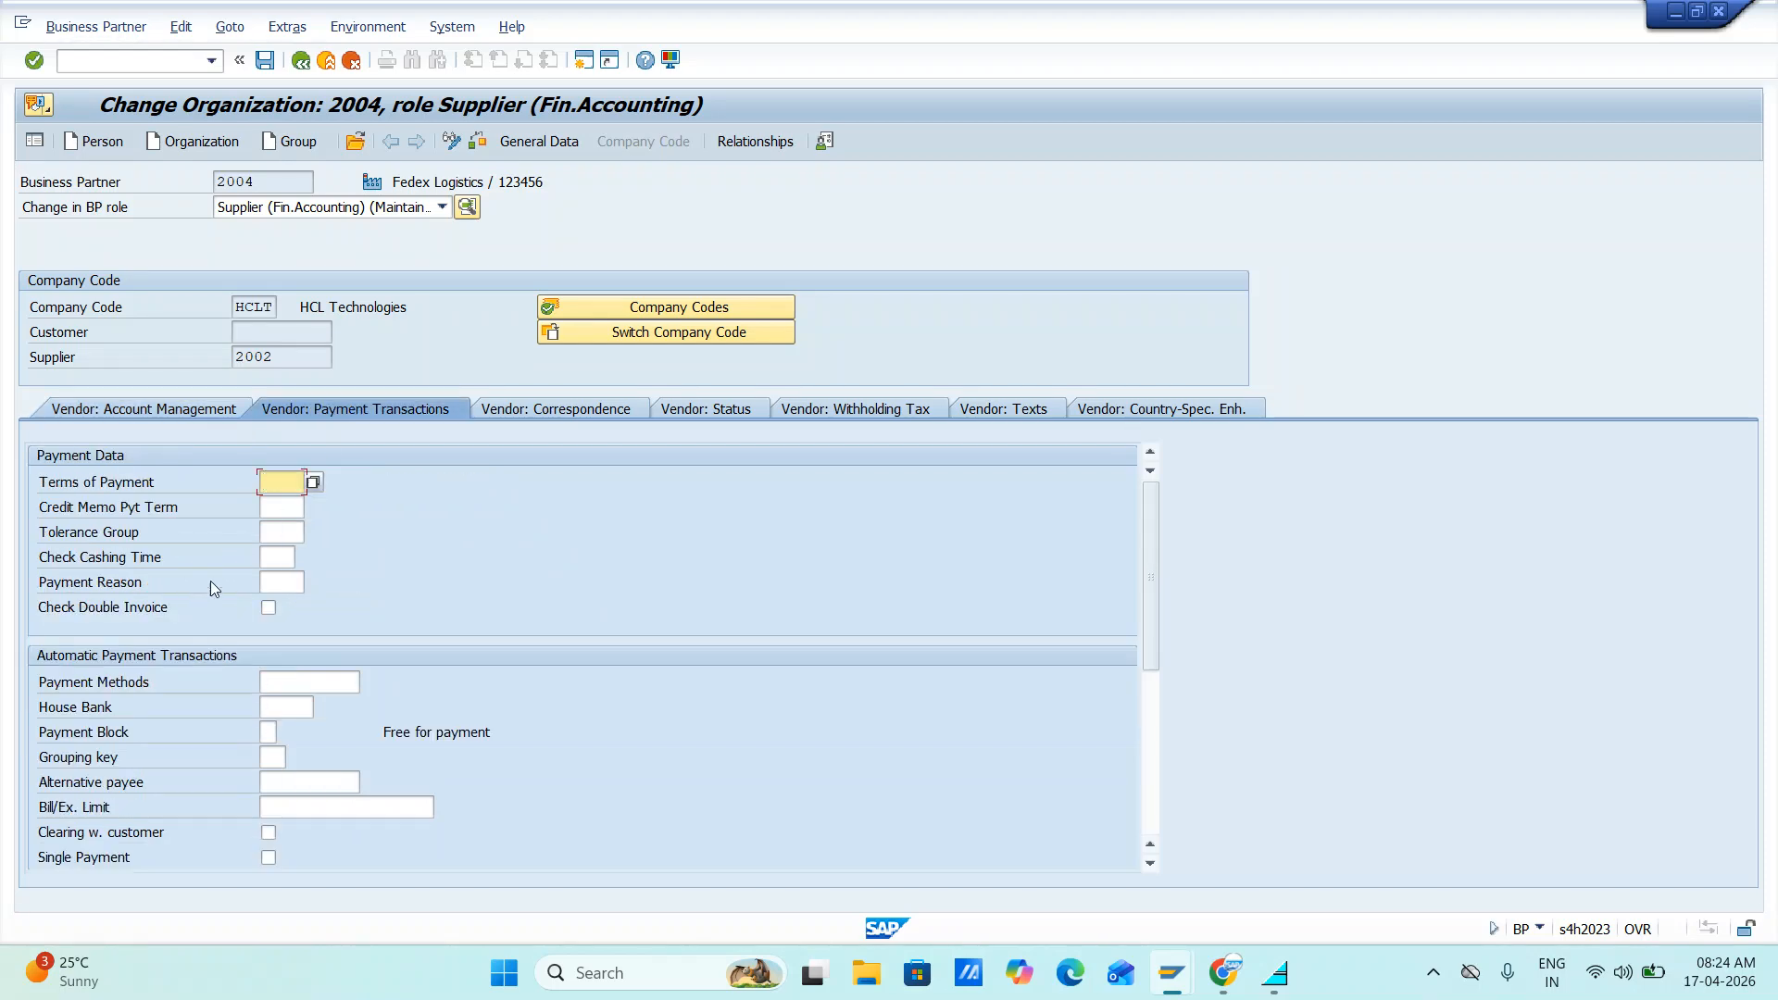
pyautogui.click(282, 529)
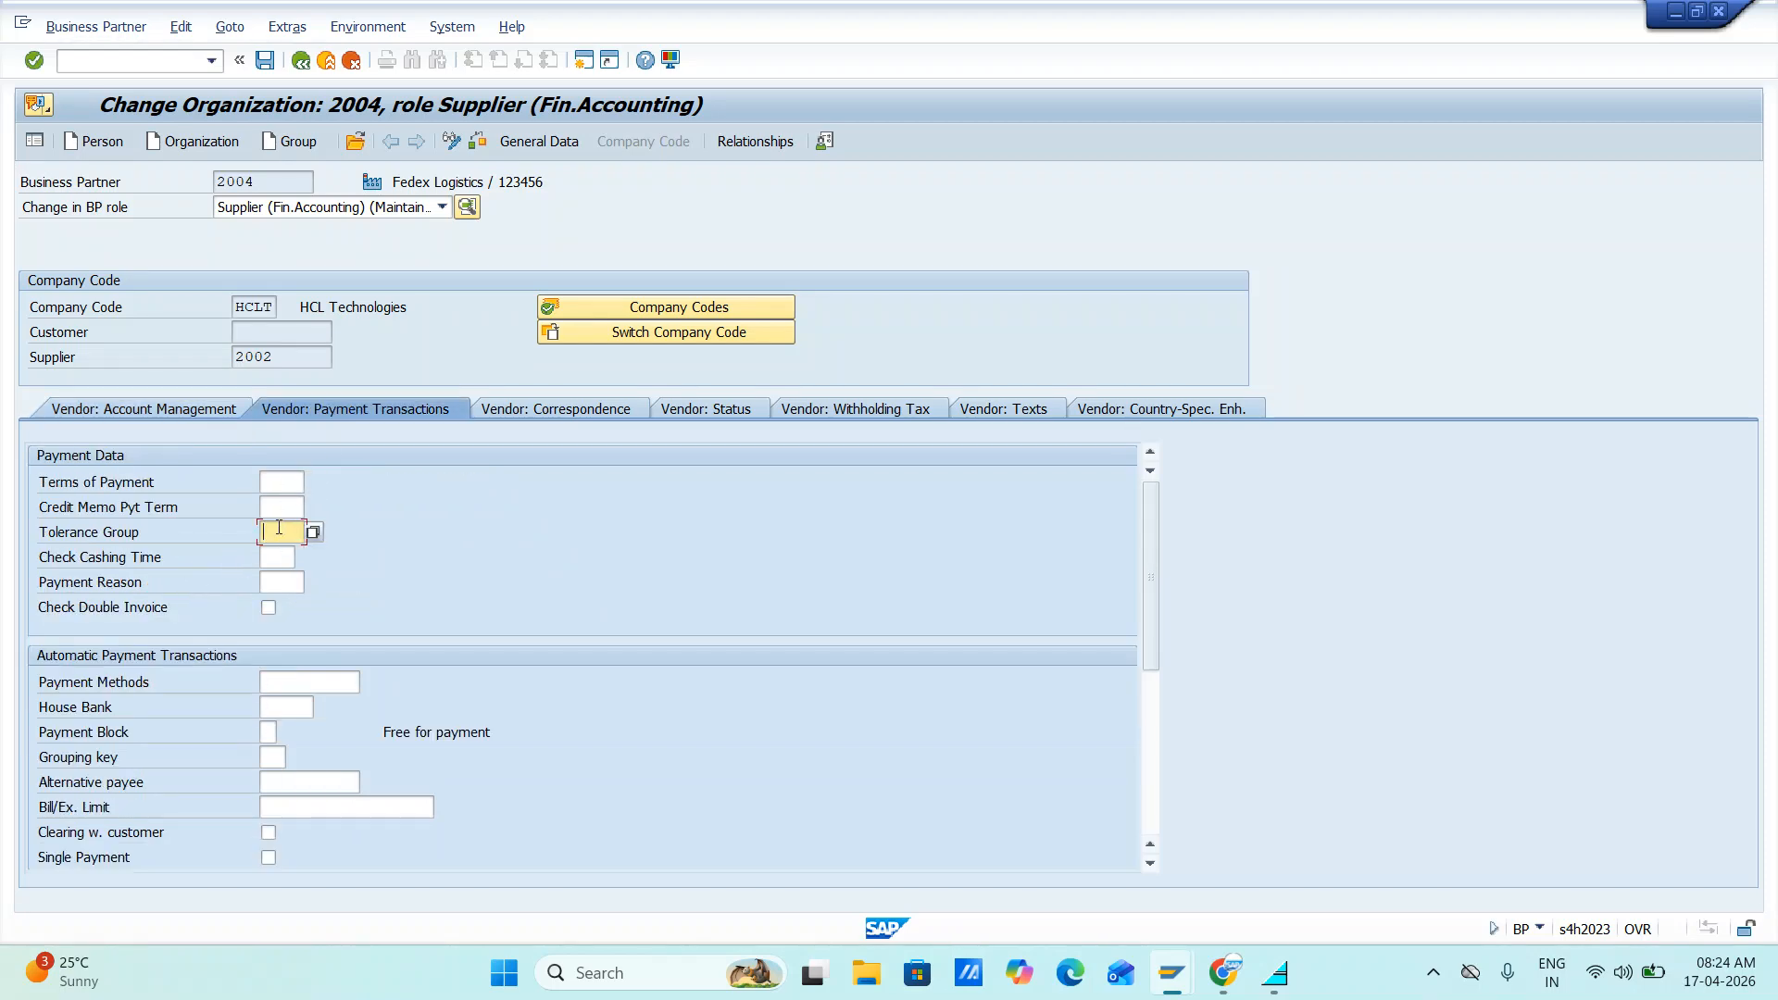
pyautogui.write('HCLT')
pyautogui.press('Return')
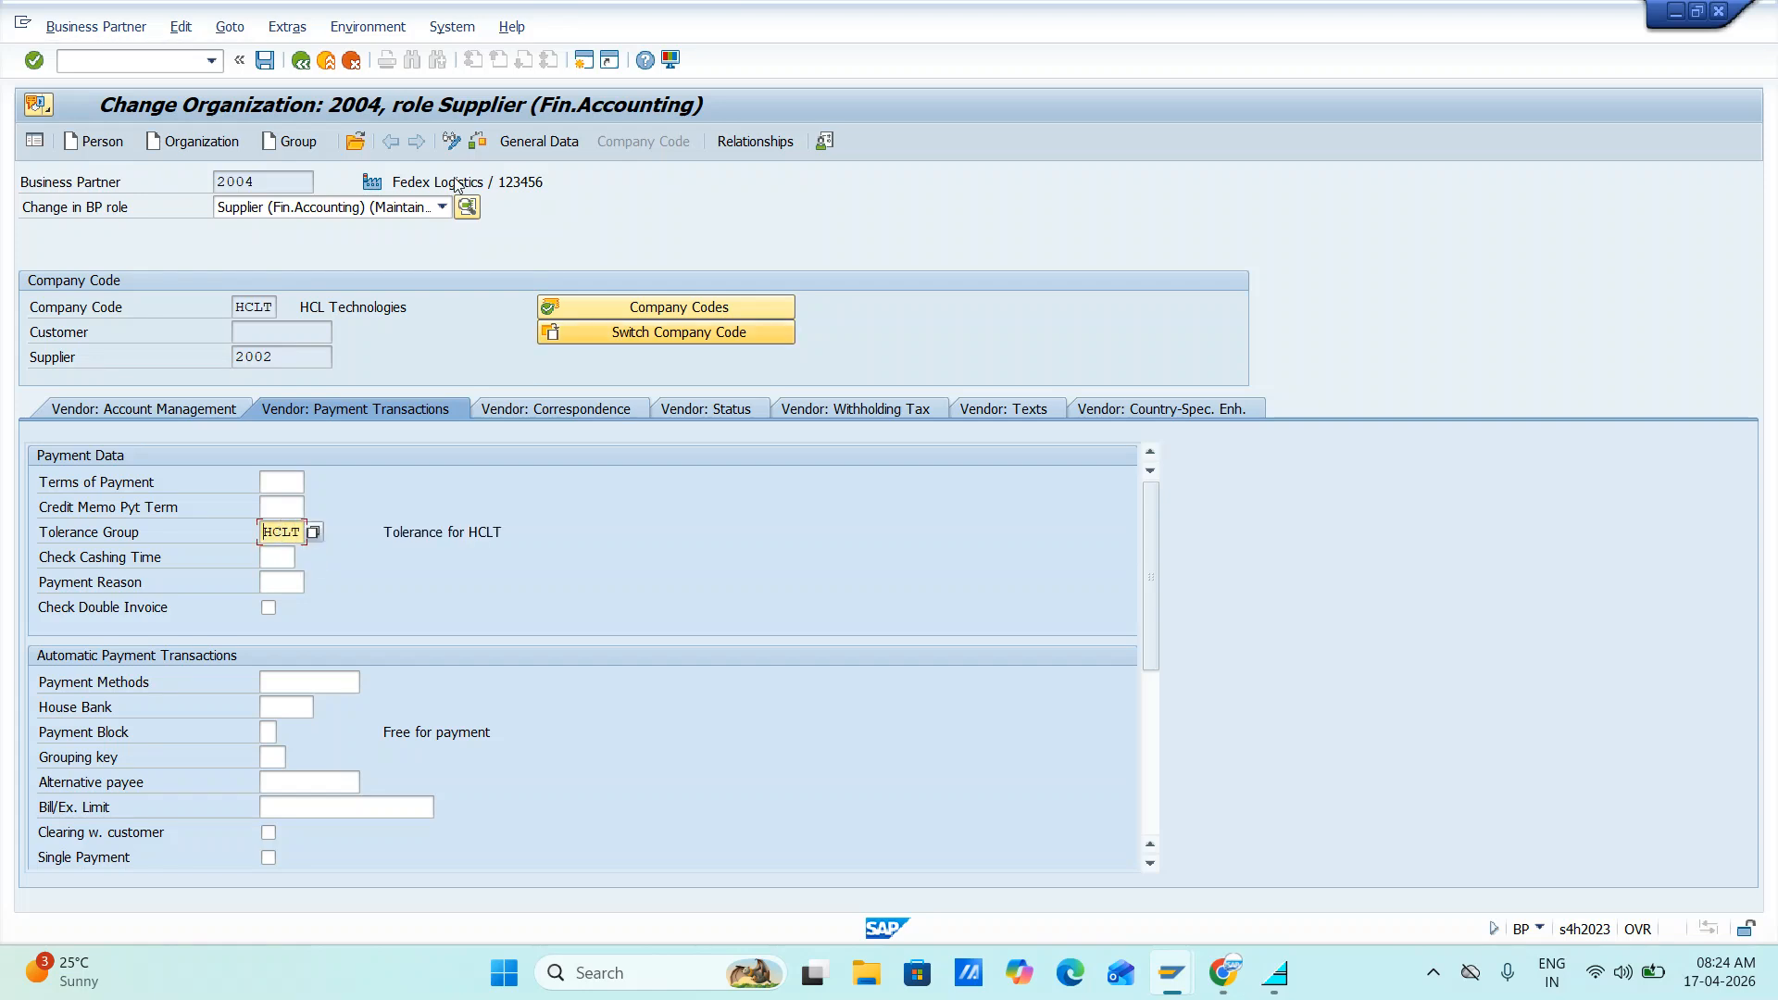
pyautogui.click(265, 60)
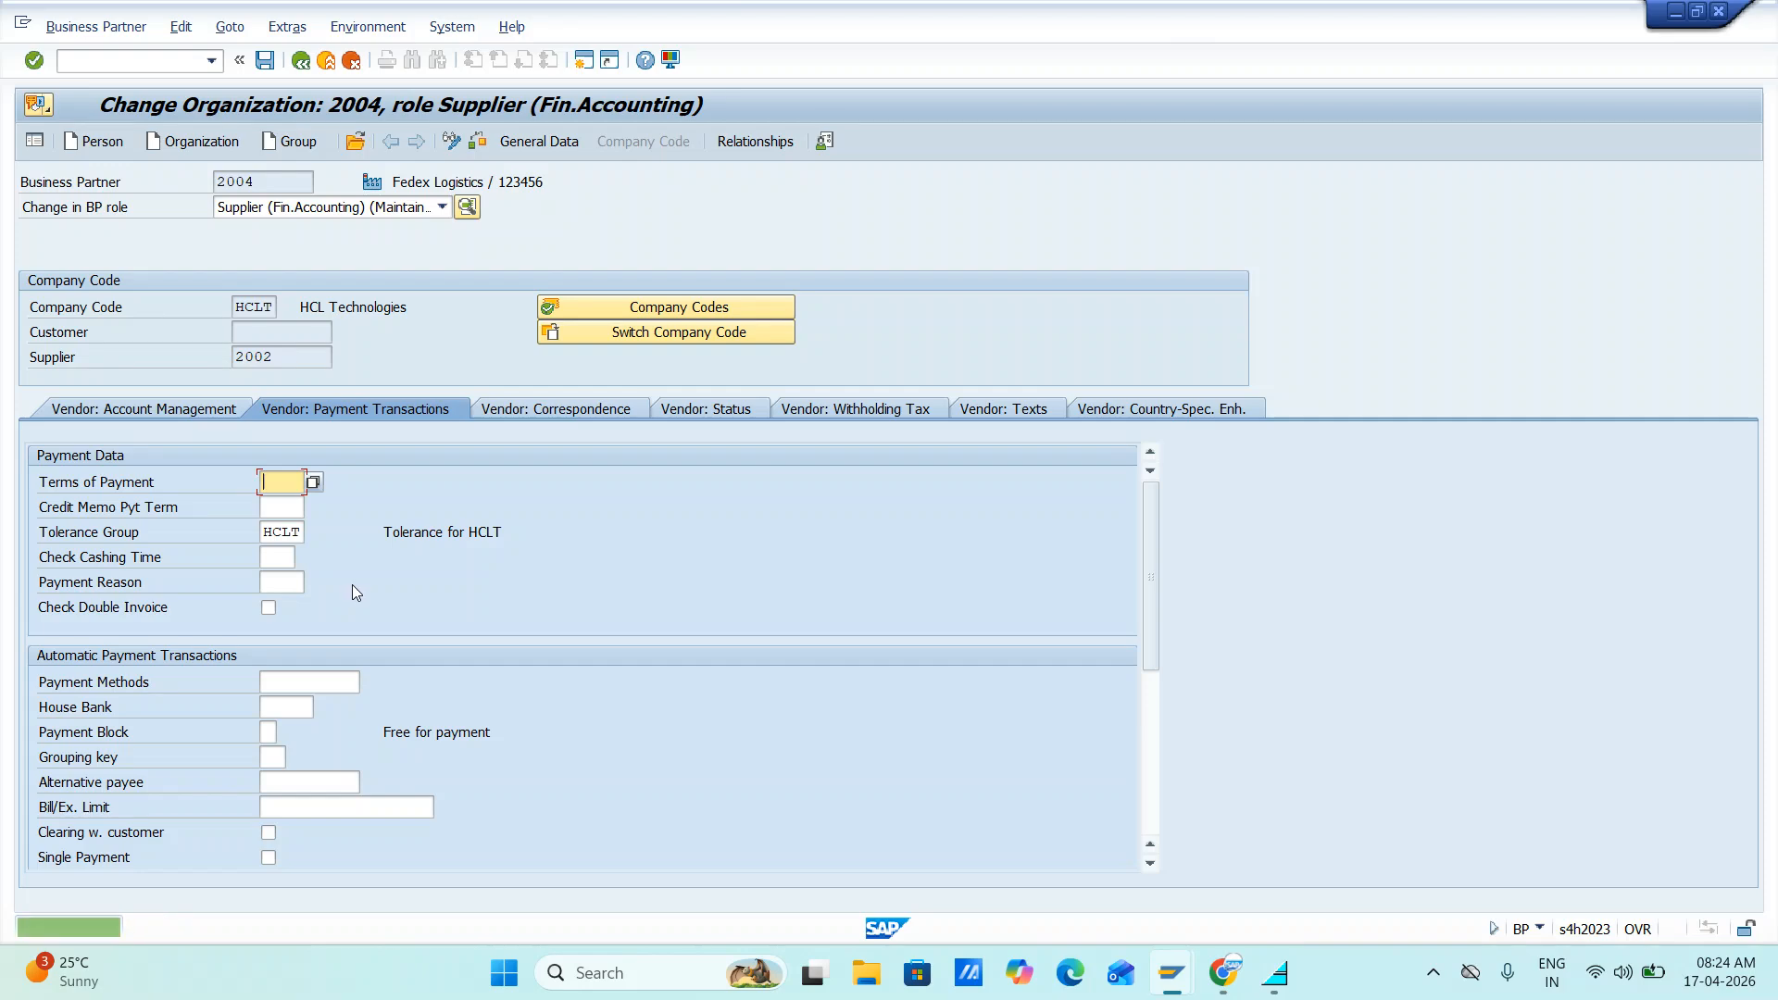
pyautogui.click(302, 60)
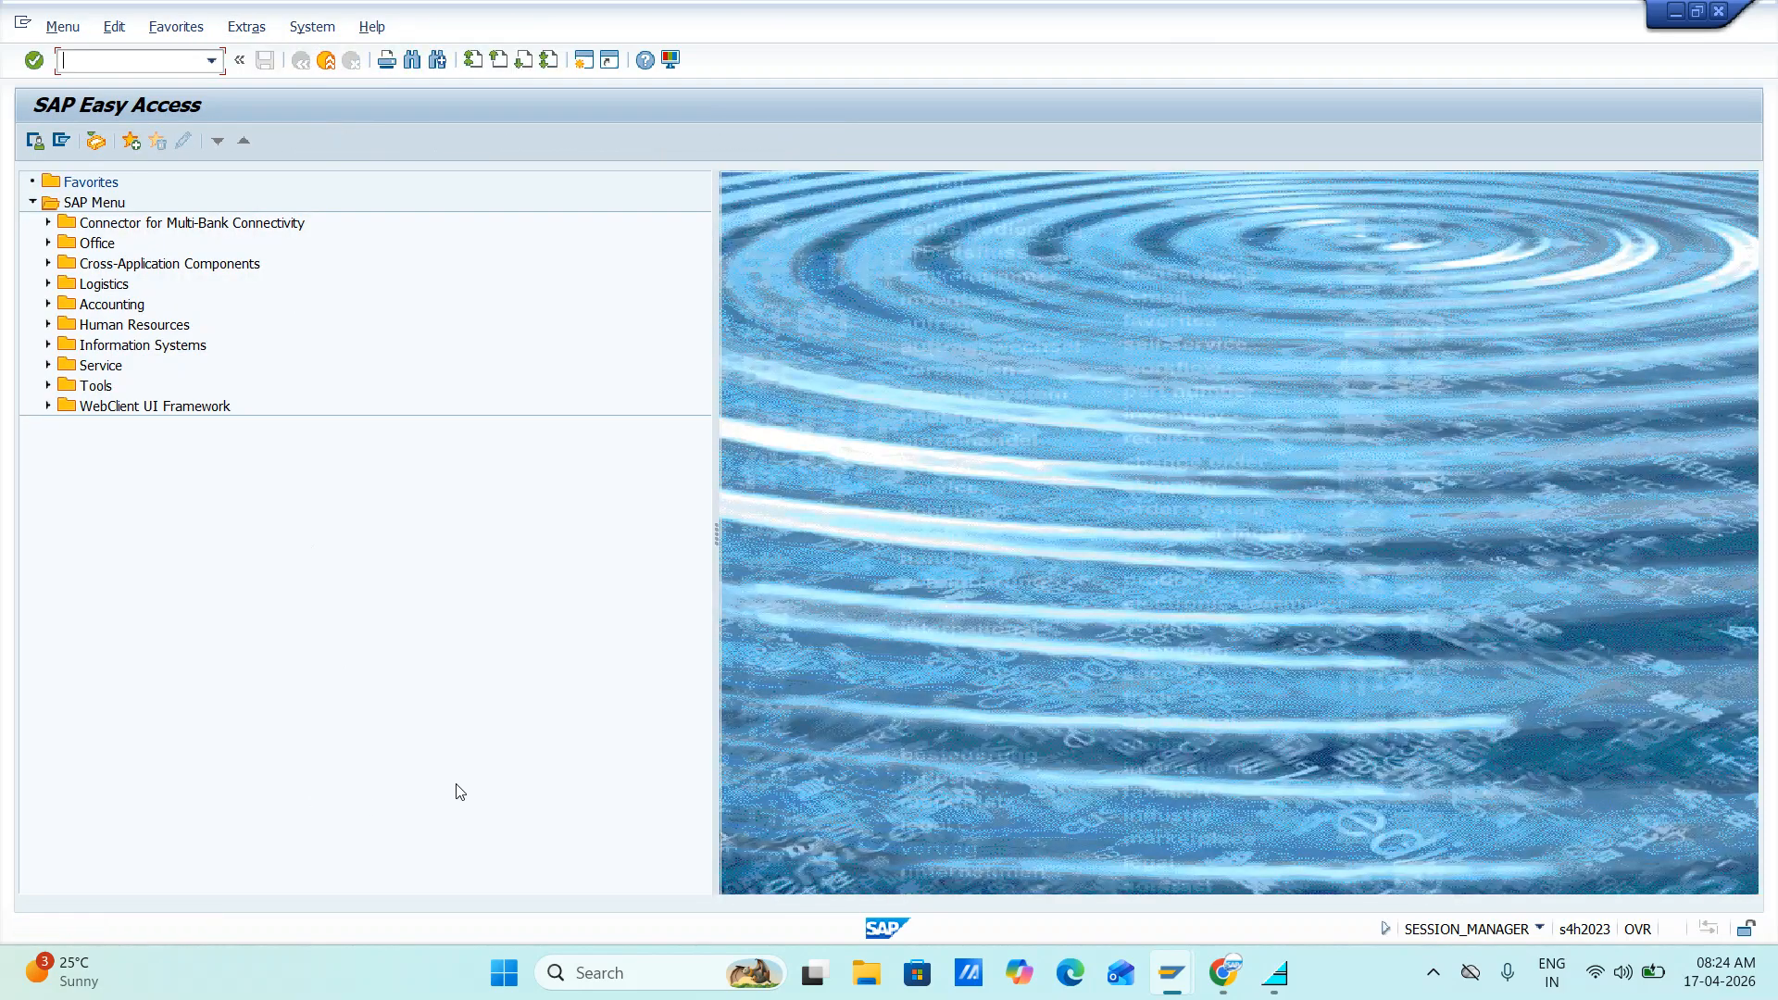
# - Switch to the Post Outgoing Payments session and check its header data and status message
pyautogui.hotkey('alt', 'Tab')
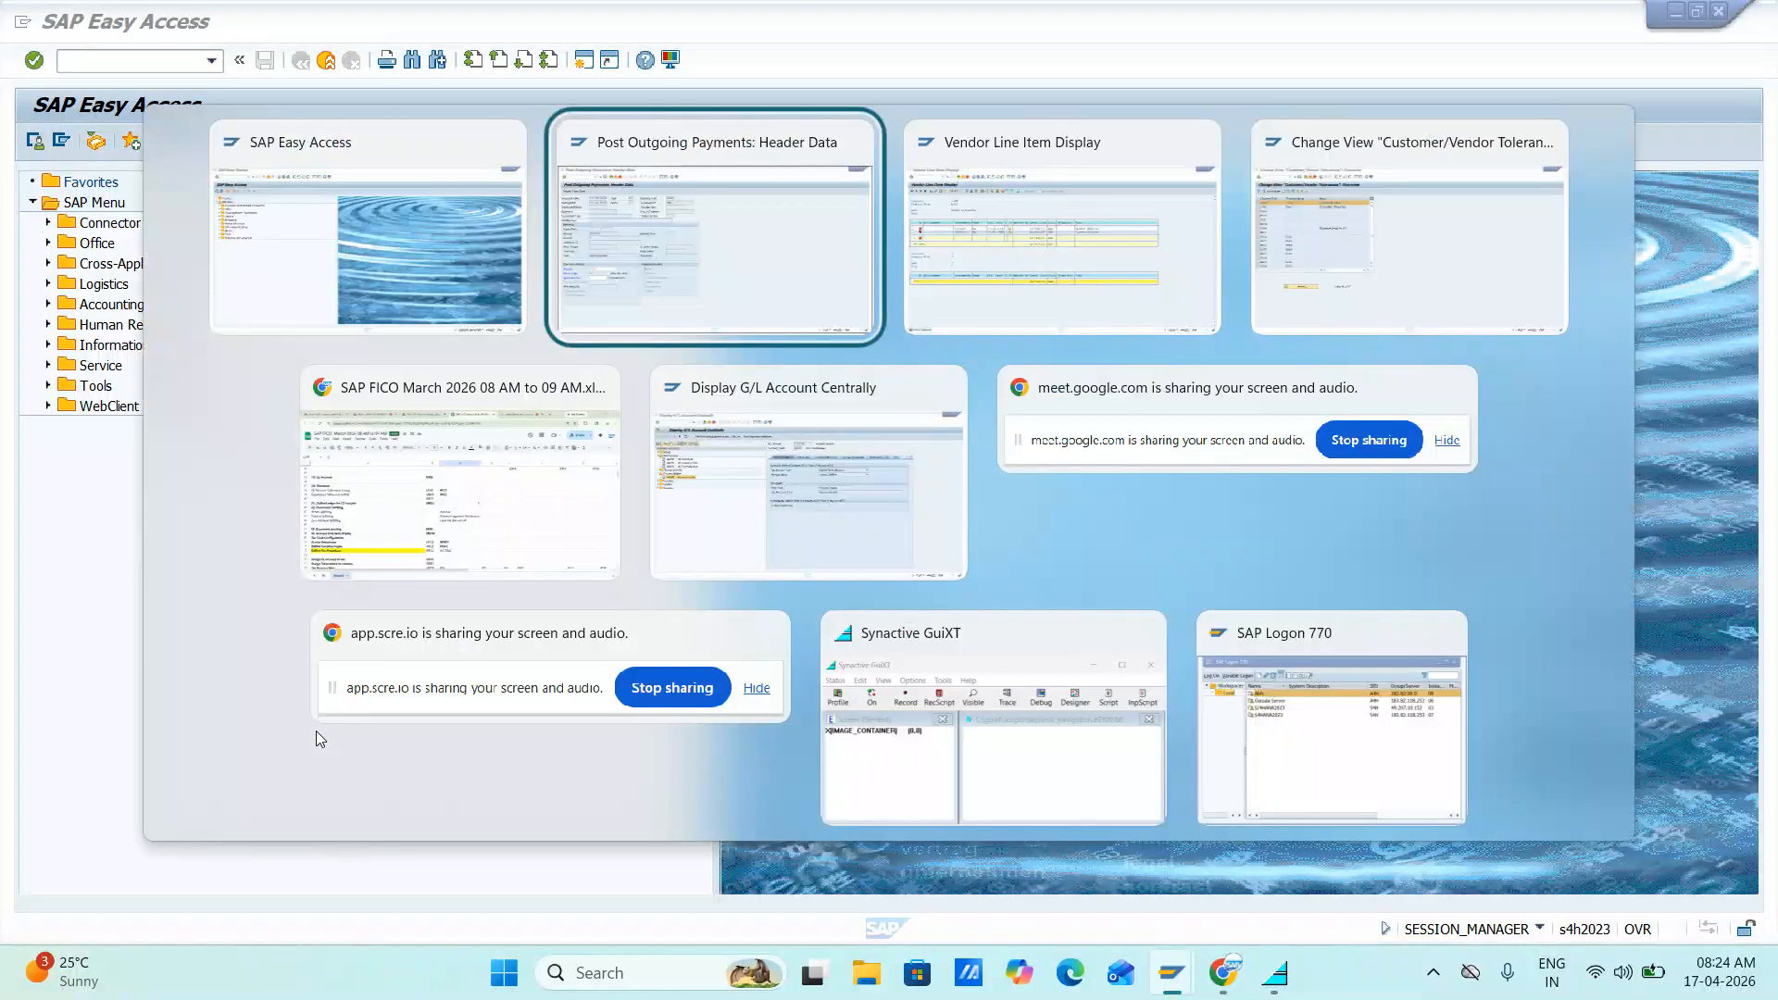
pyautogui.hotkey('alt', 'Tab')
pyautogui.hotkey('alt', 'Tab')
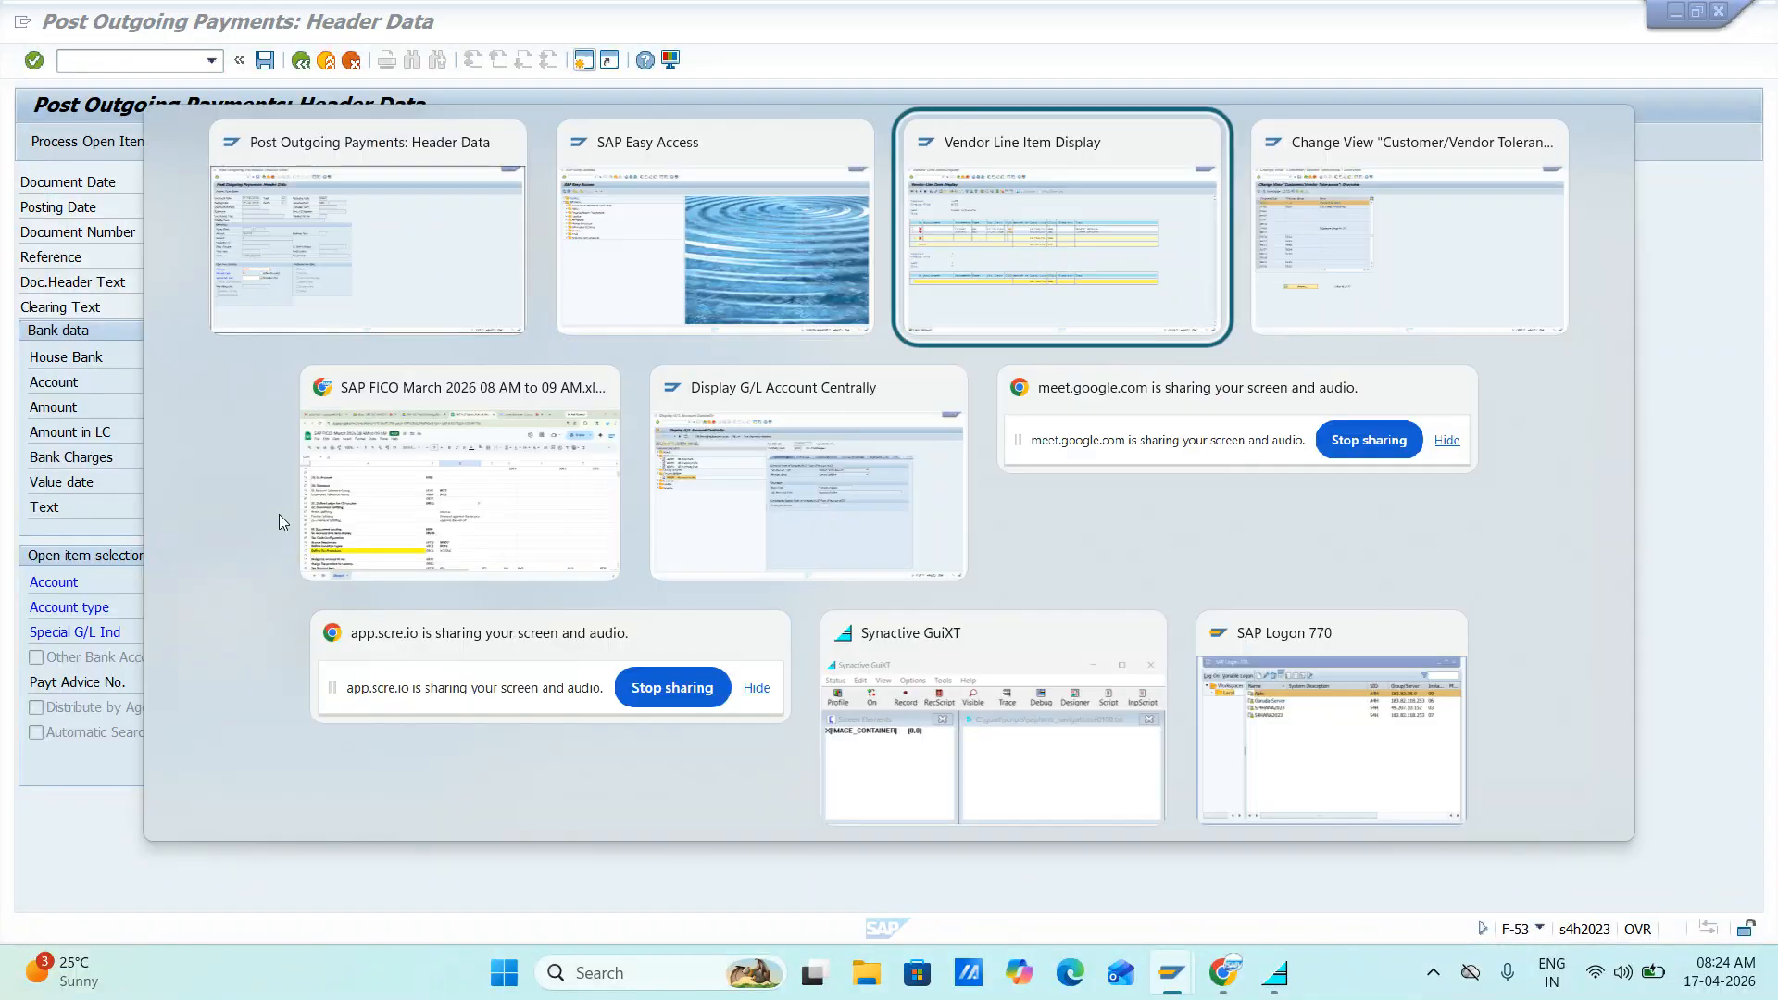
pyautogui.hotkey('alt', 'shift', 'Tab')
pyautogui.hotkey('alt', 'shift', 'Tab')
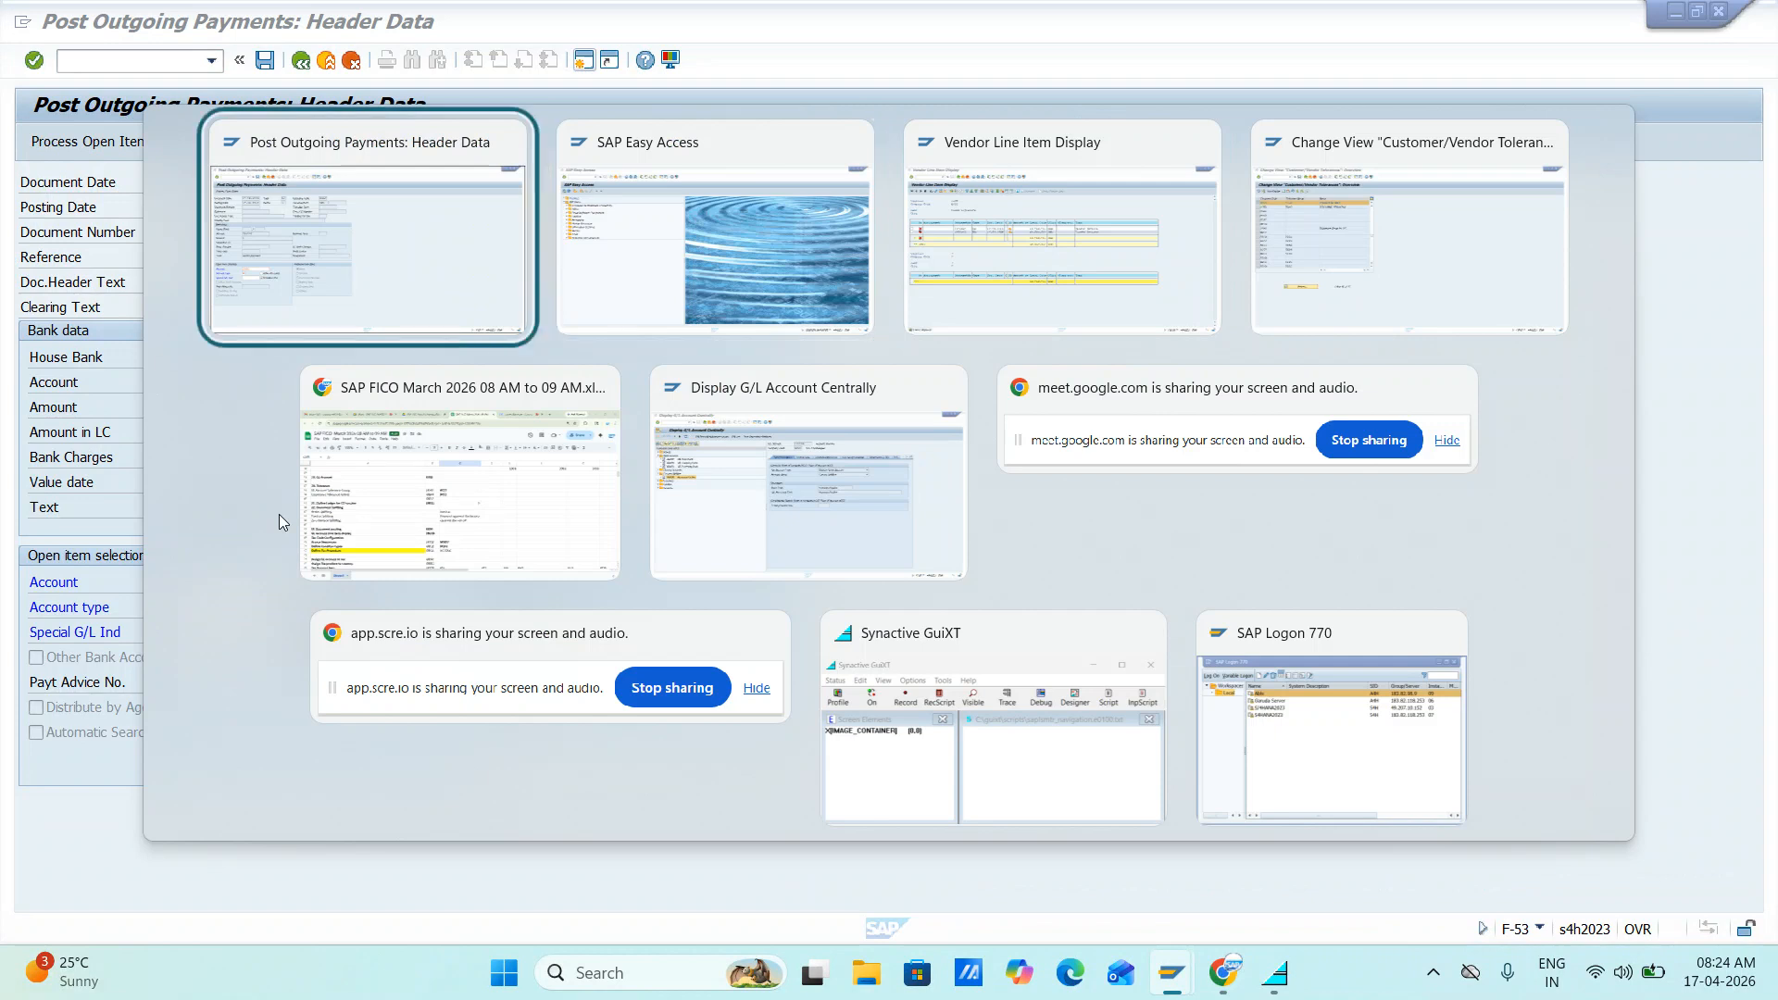
pyautogui.hotkey('alt', 'Tab')
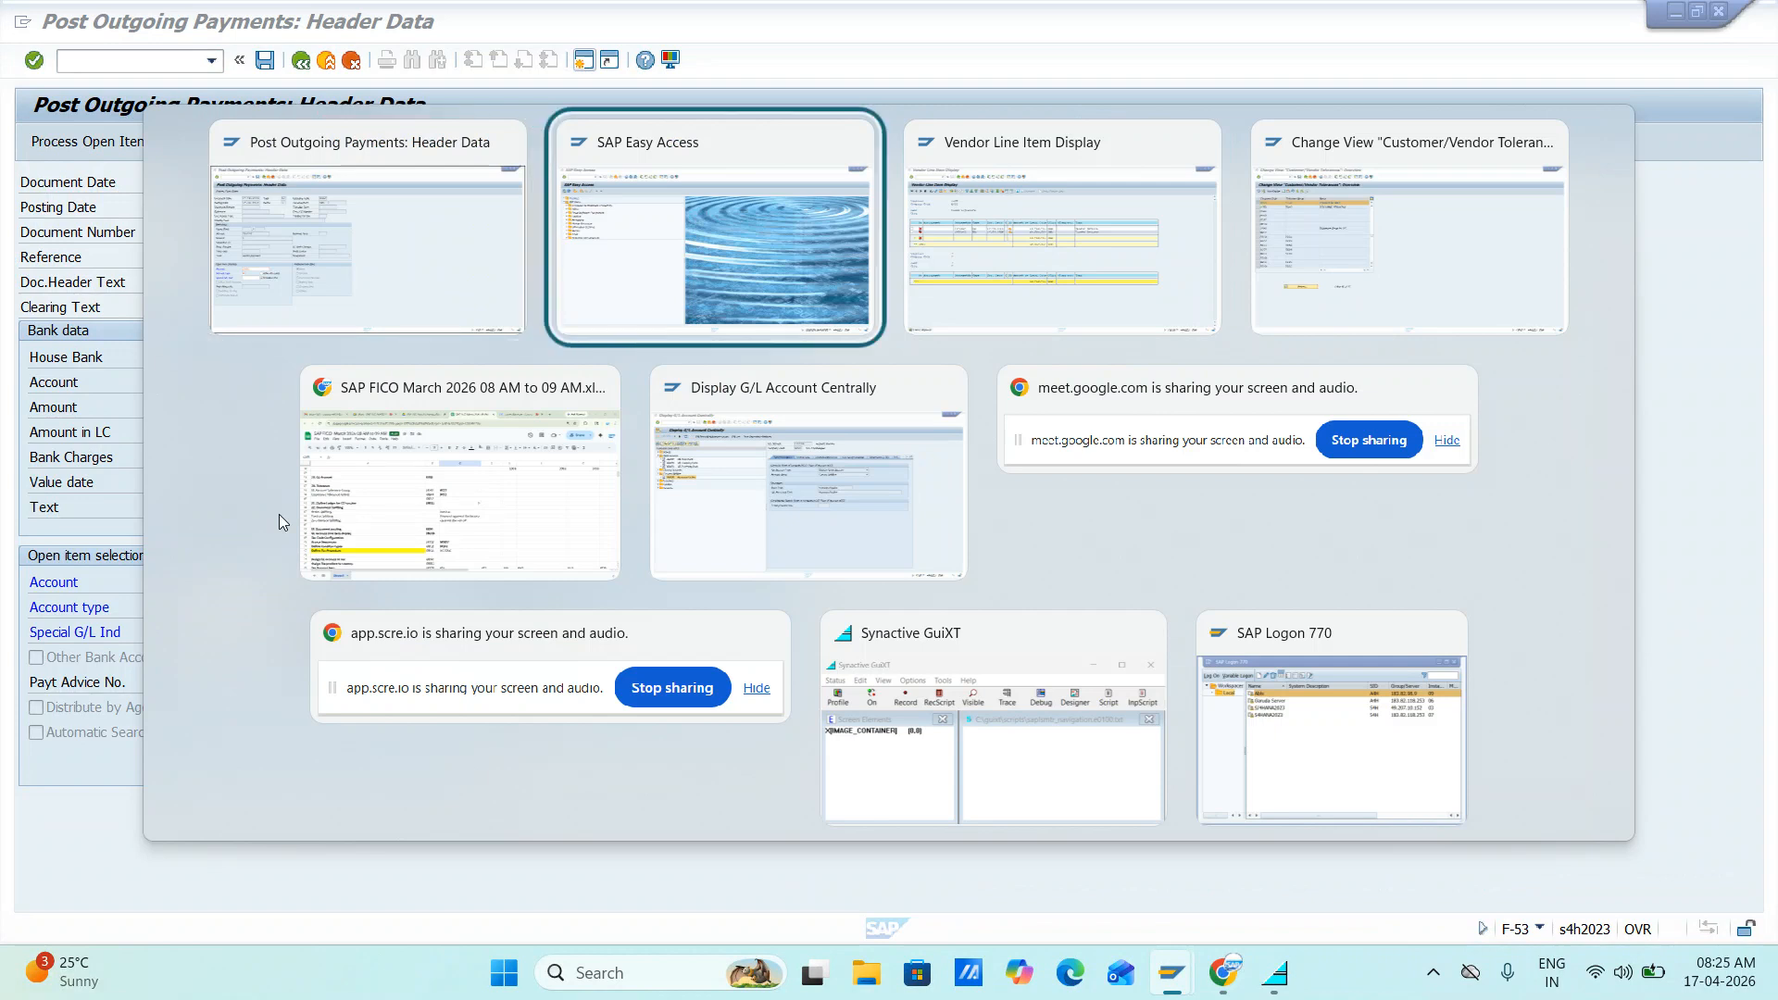
pyautogui.hotkey('alt', 'shift', 'Tab')
pyautogui.press('Return')
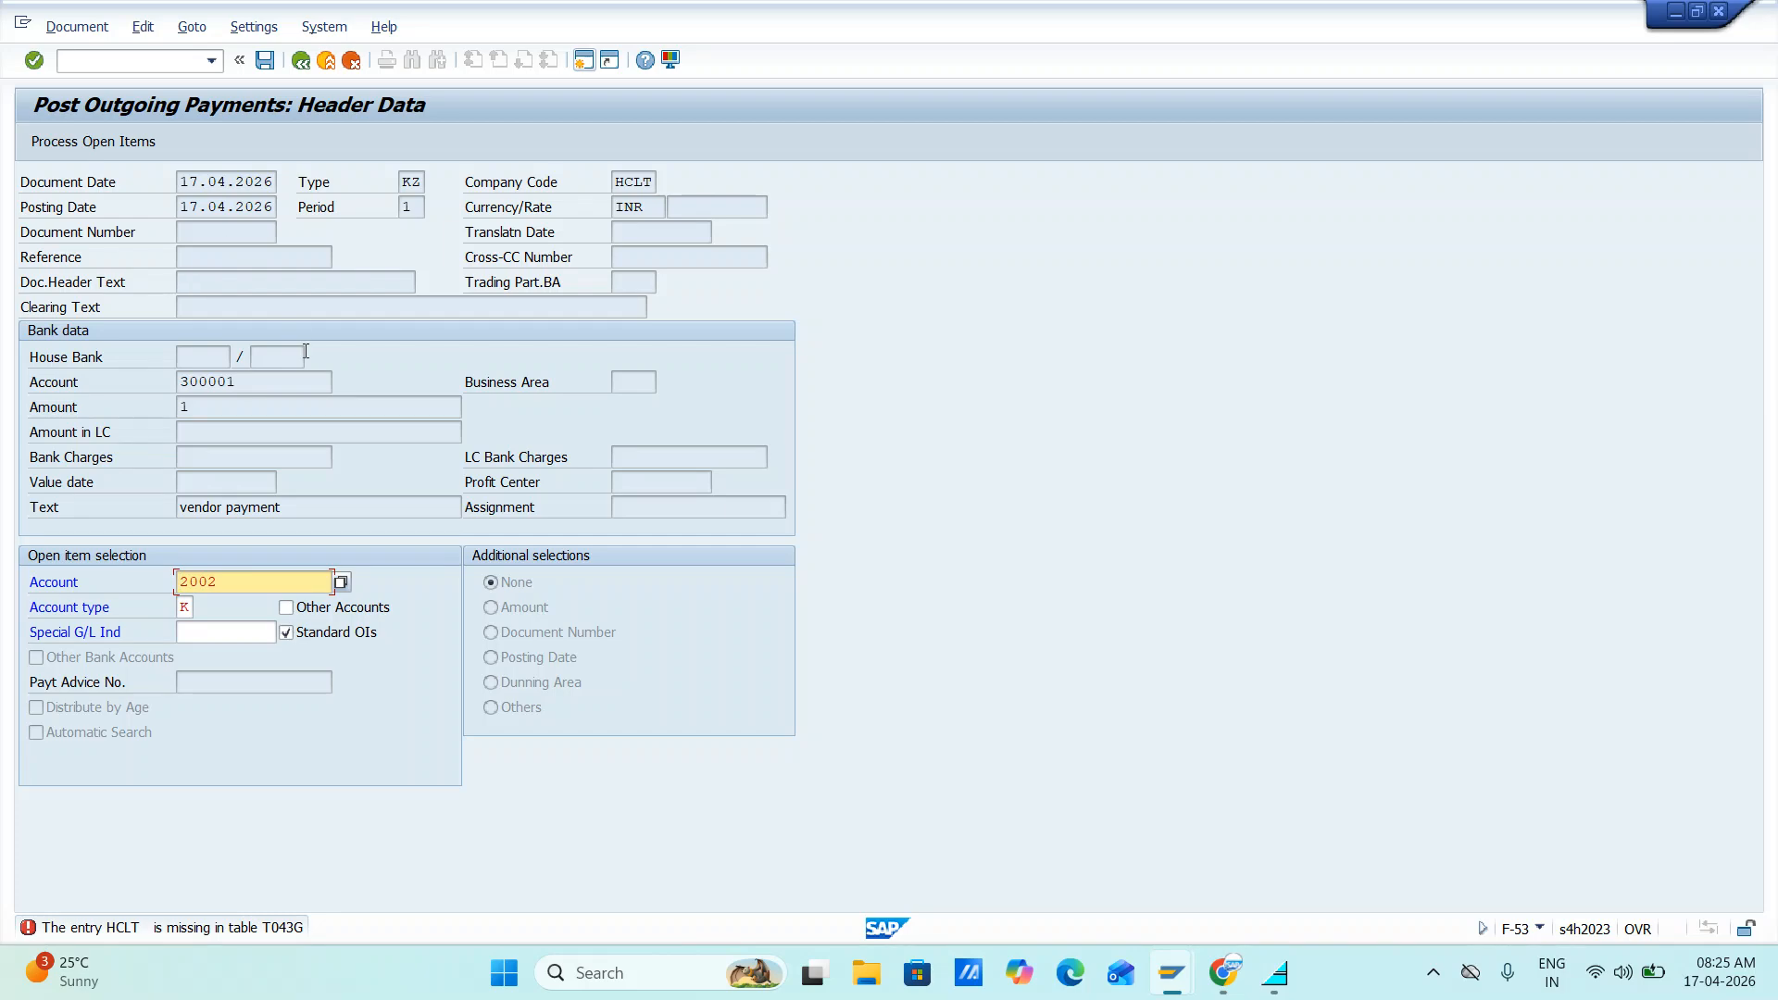
pyautogui.hotkey('alt', 'Tab')
pyautogui.hotkey('alt', 'Tab')
pyautogui.press('Tab')
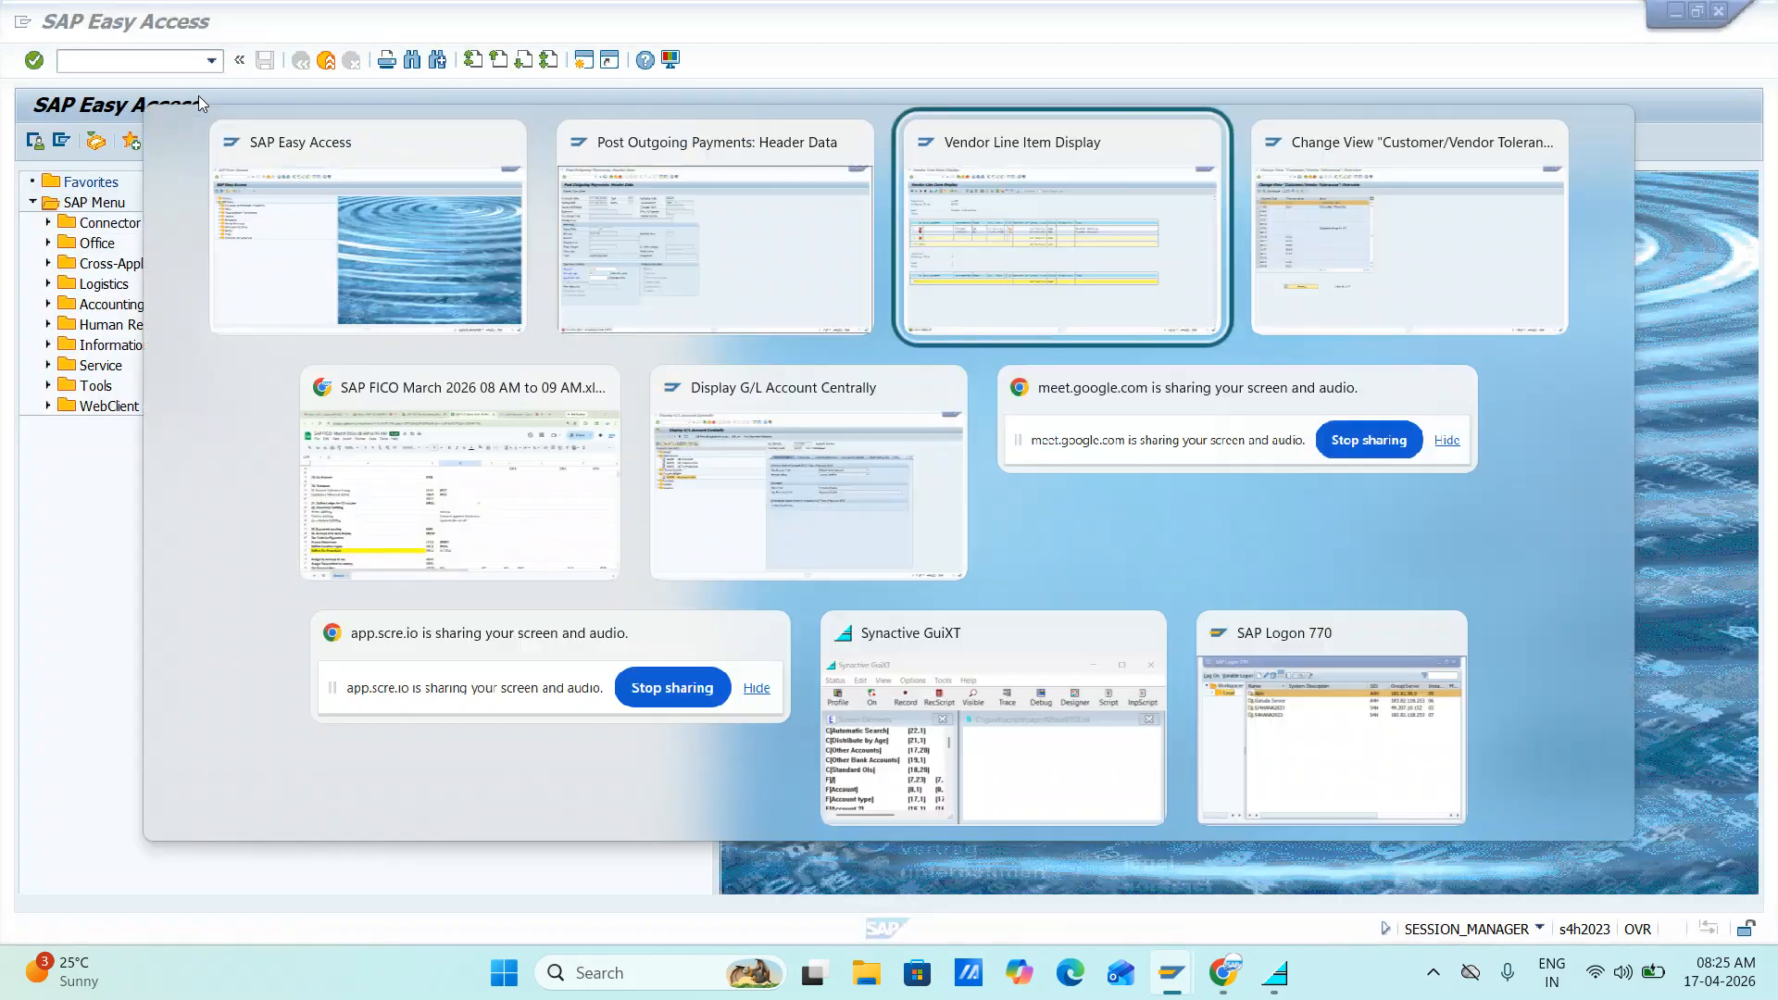
pyautogui.press('Tab')
pyautogui.hotkey('shift', 'Tab')
pyautogui.hotkey('shift', 'Tab')
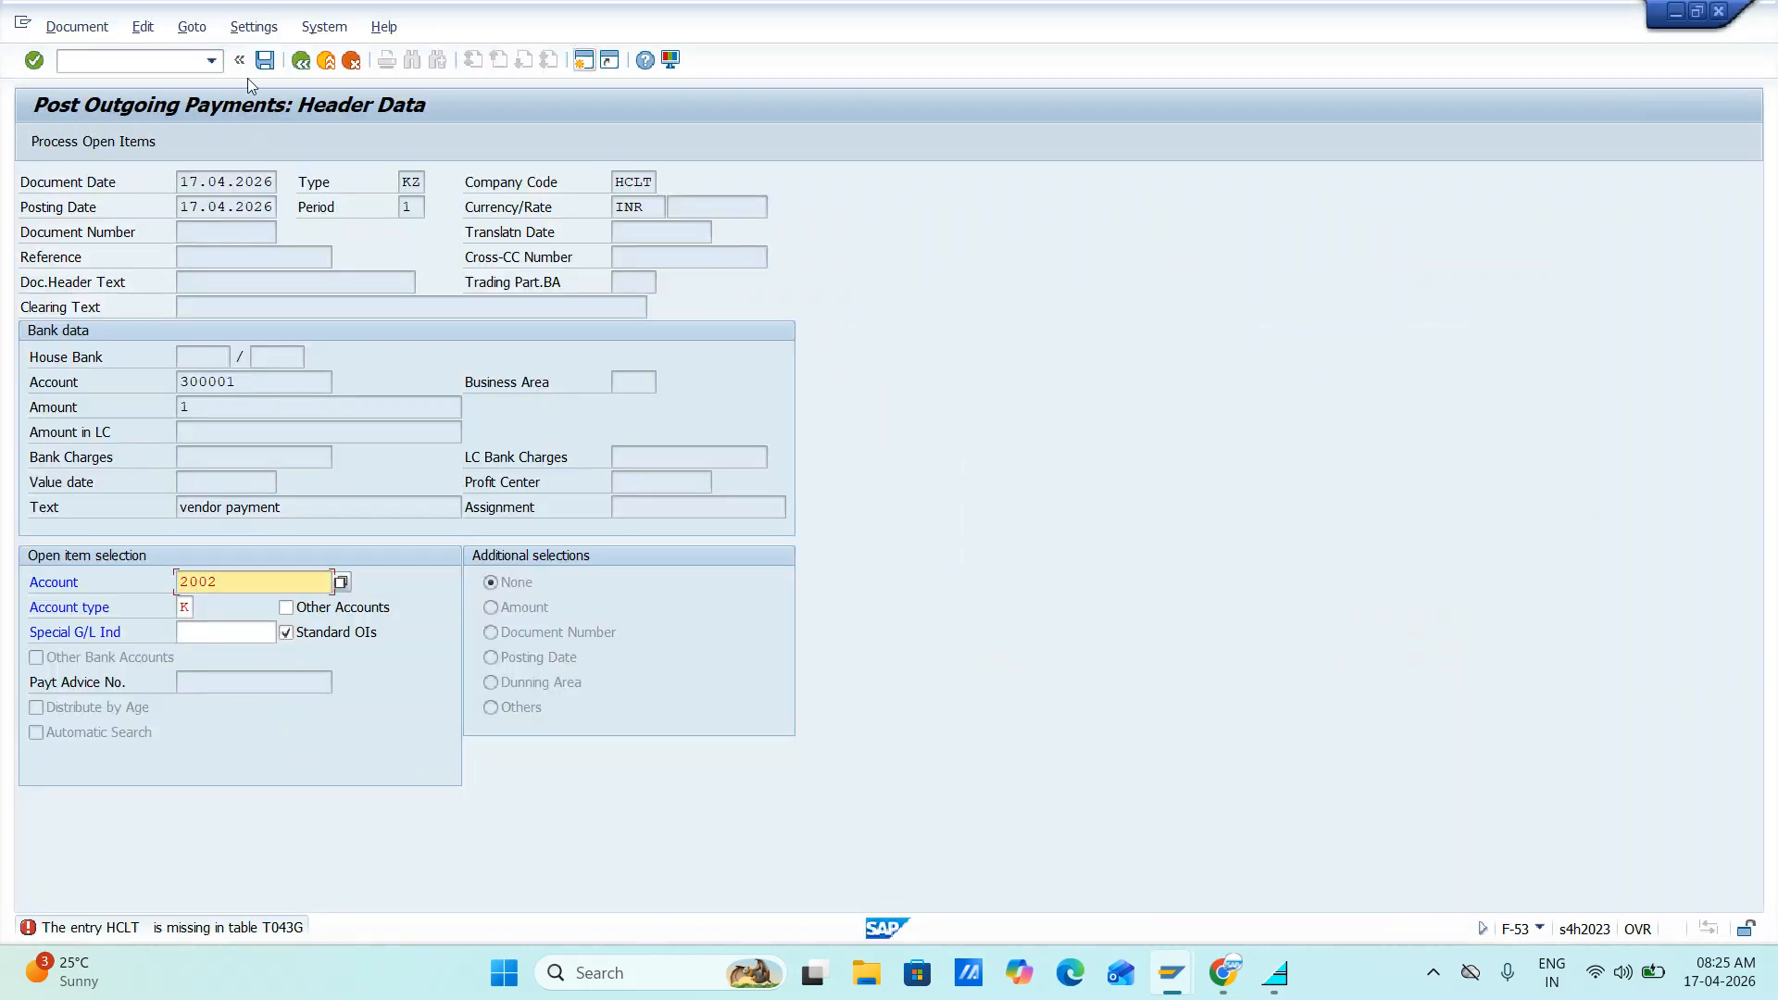
# - Try to start transaction OBA3 in the SAP Easy Access session, then dismiss its locked-data dialog
pyautogui.hotkey('alt', 'Tab')
pyautogui.click(211, 61)
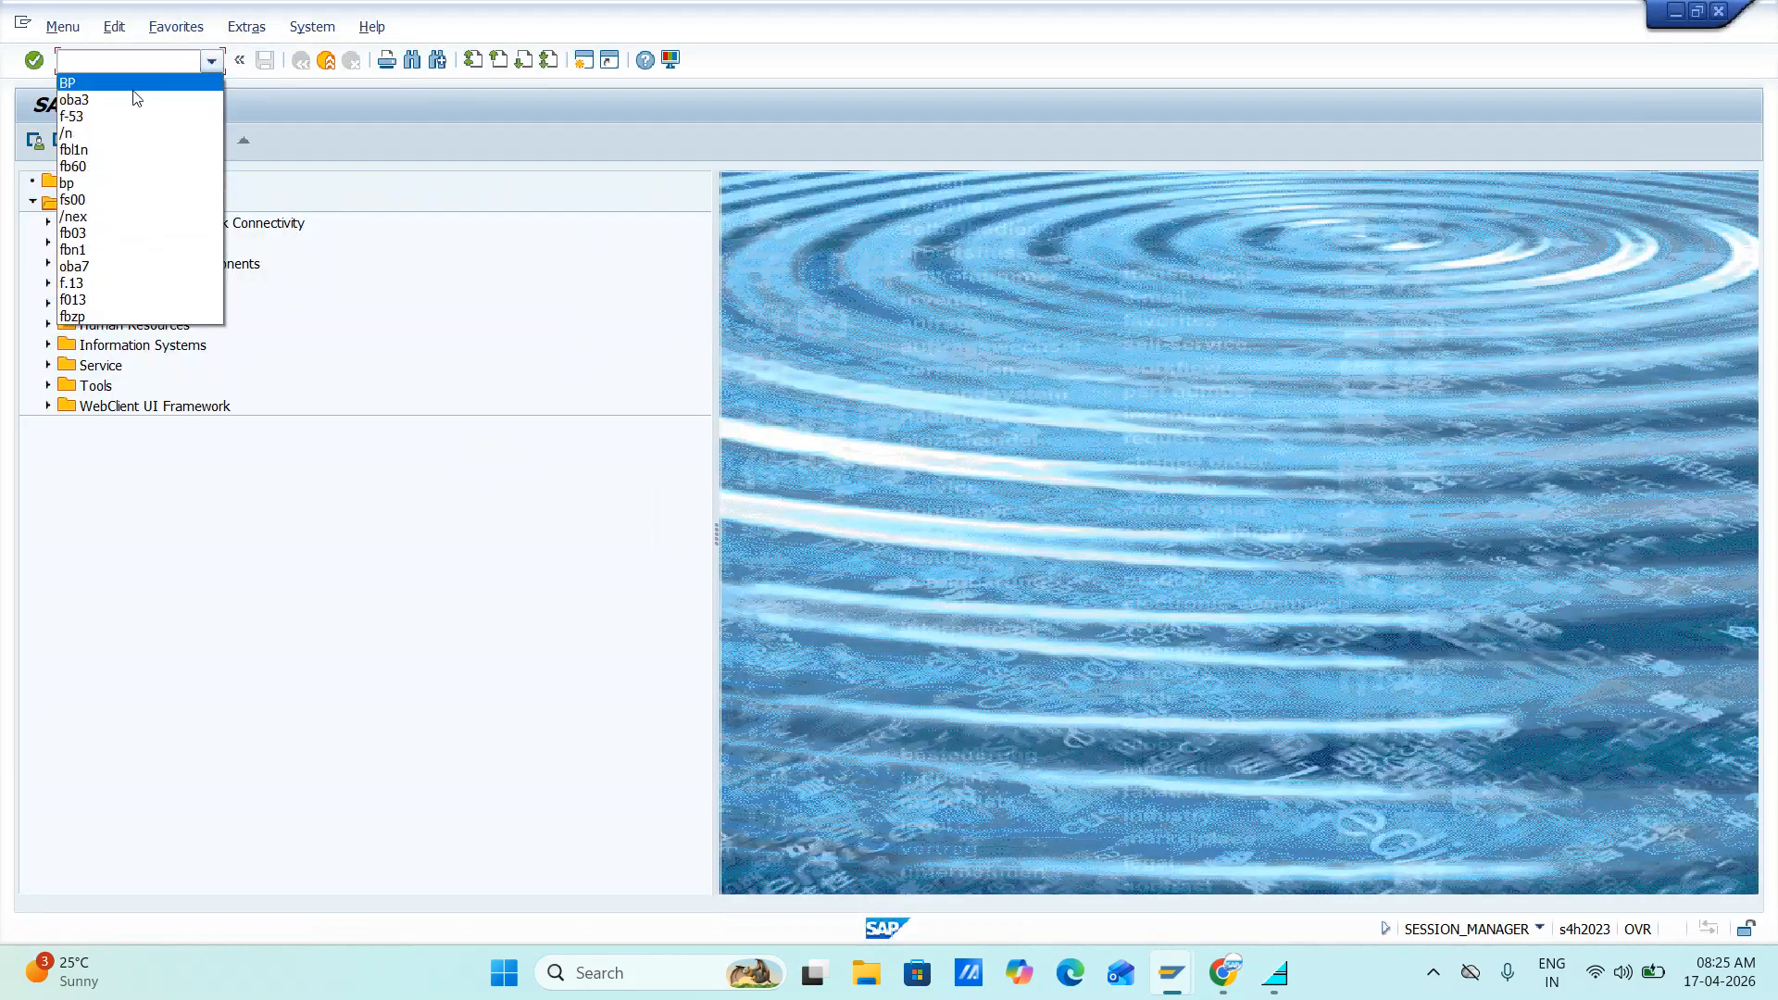
pyautogui.click(117, 100)
pyautogui.press('Return')
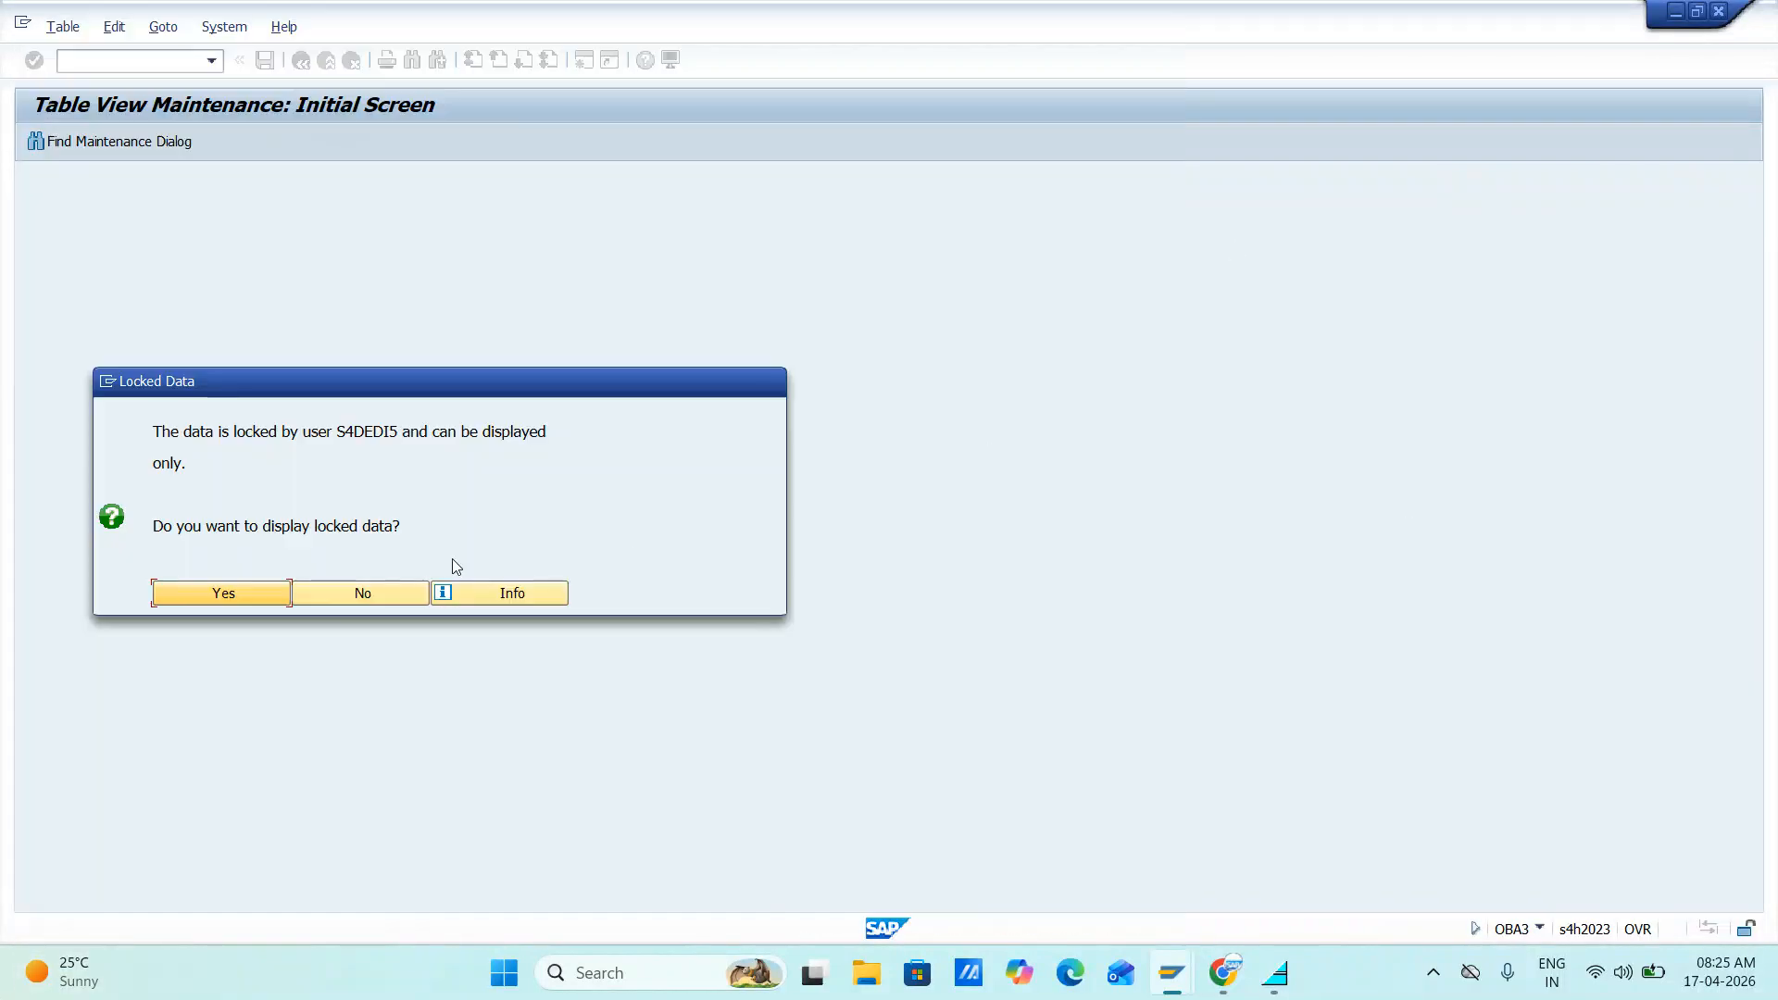
pyautogui.hotkey('alt', 'Tab')
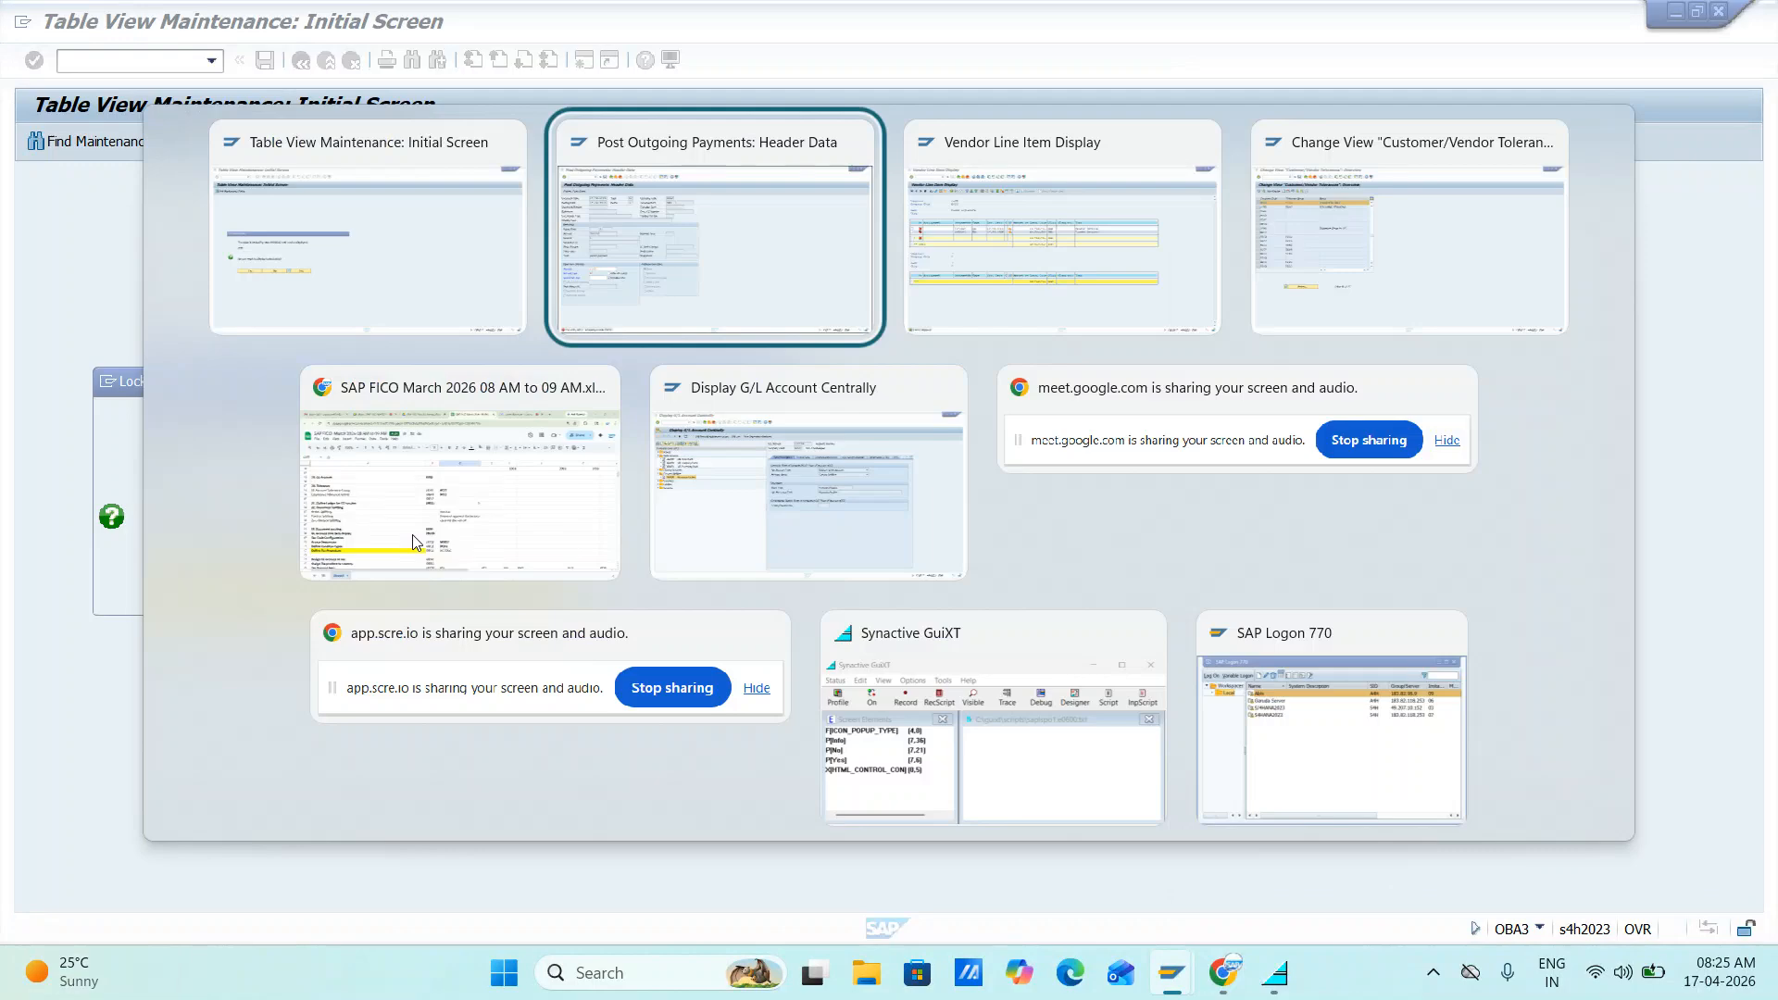
pyautogui.press('Tab')
pyautogui.press('Tab')
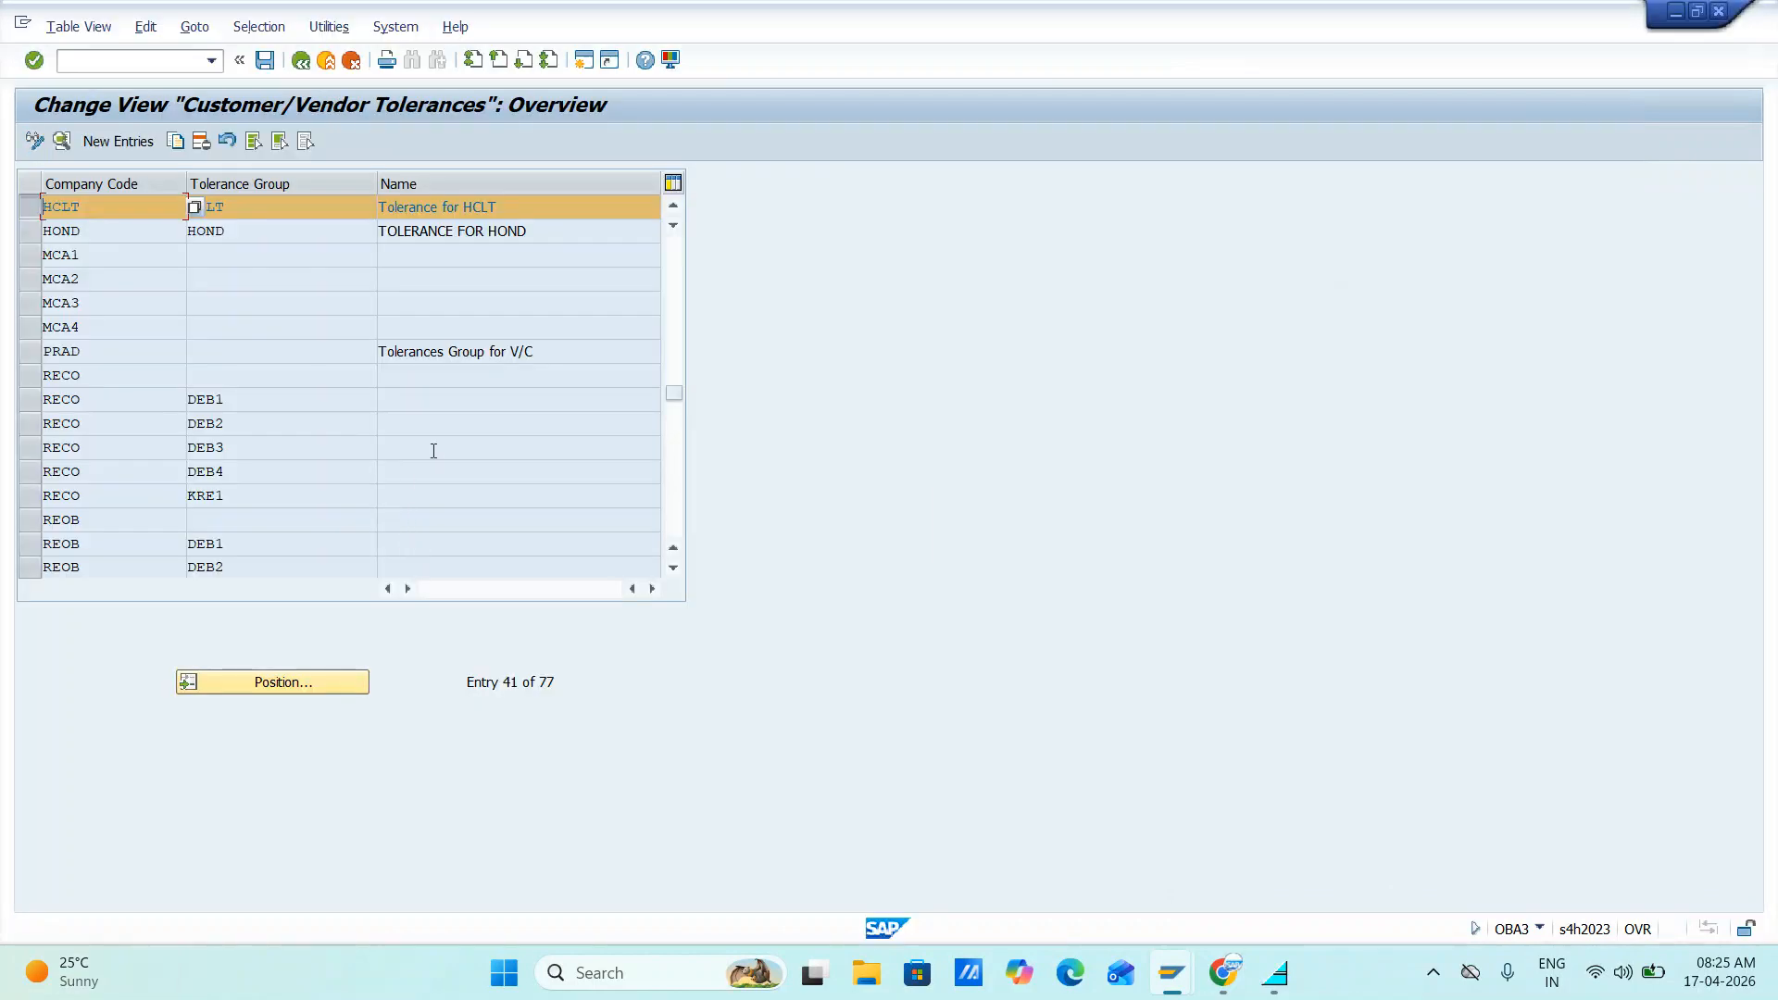
pyautogui.hotkey('alt', 'Tab')
pyautogui.click(322, 597)
# - Switch to the existing Customer/Vendor Tolerances session and open the details of the HCLT tolerance group
pyautogui.hotkey('alt', 'Tab')
pyautogui.press('Left')
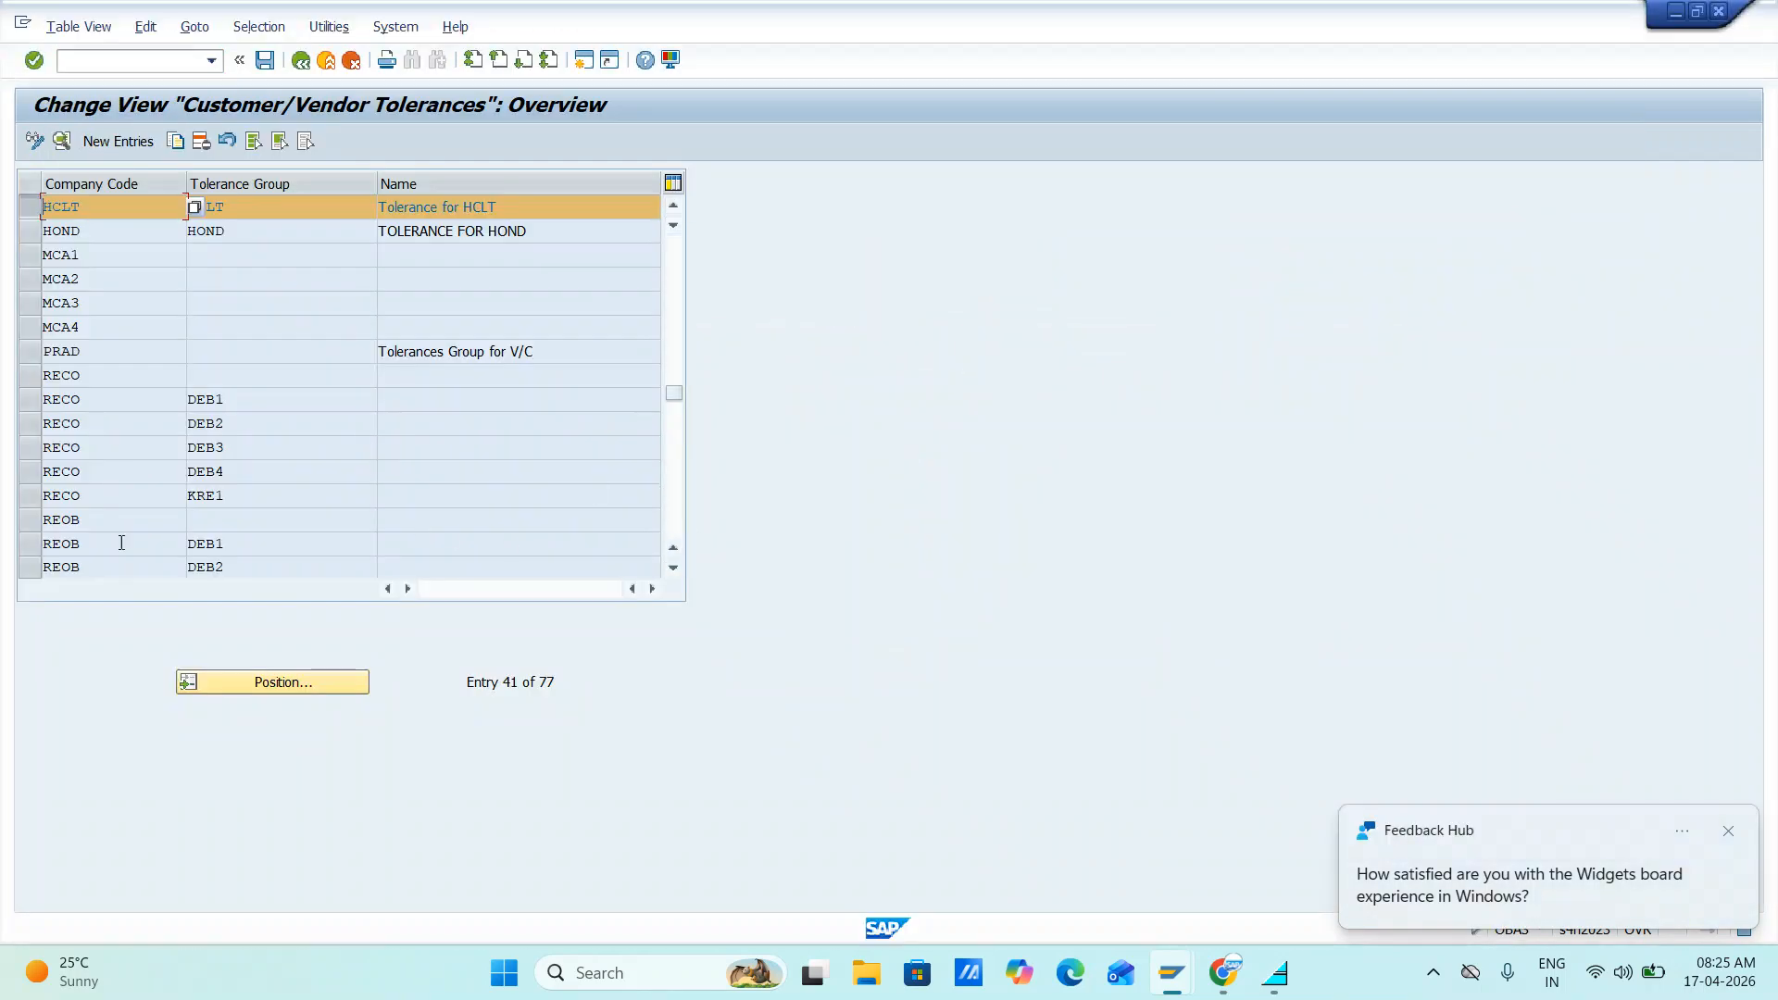
pyautogui.click(62, 140)
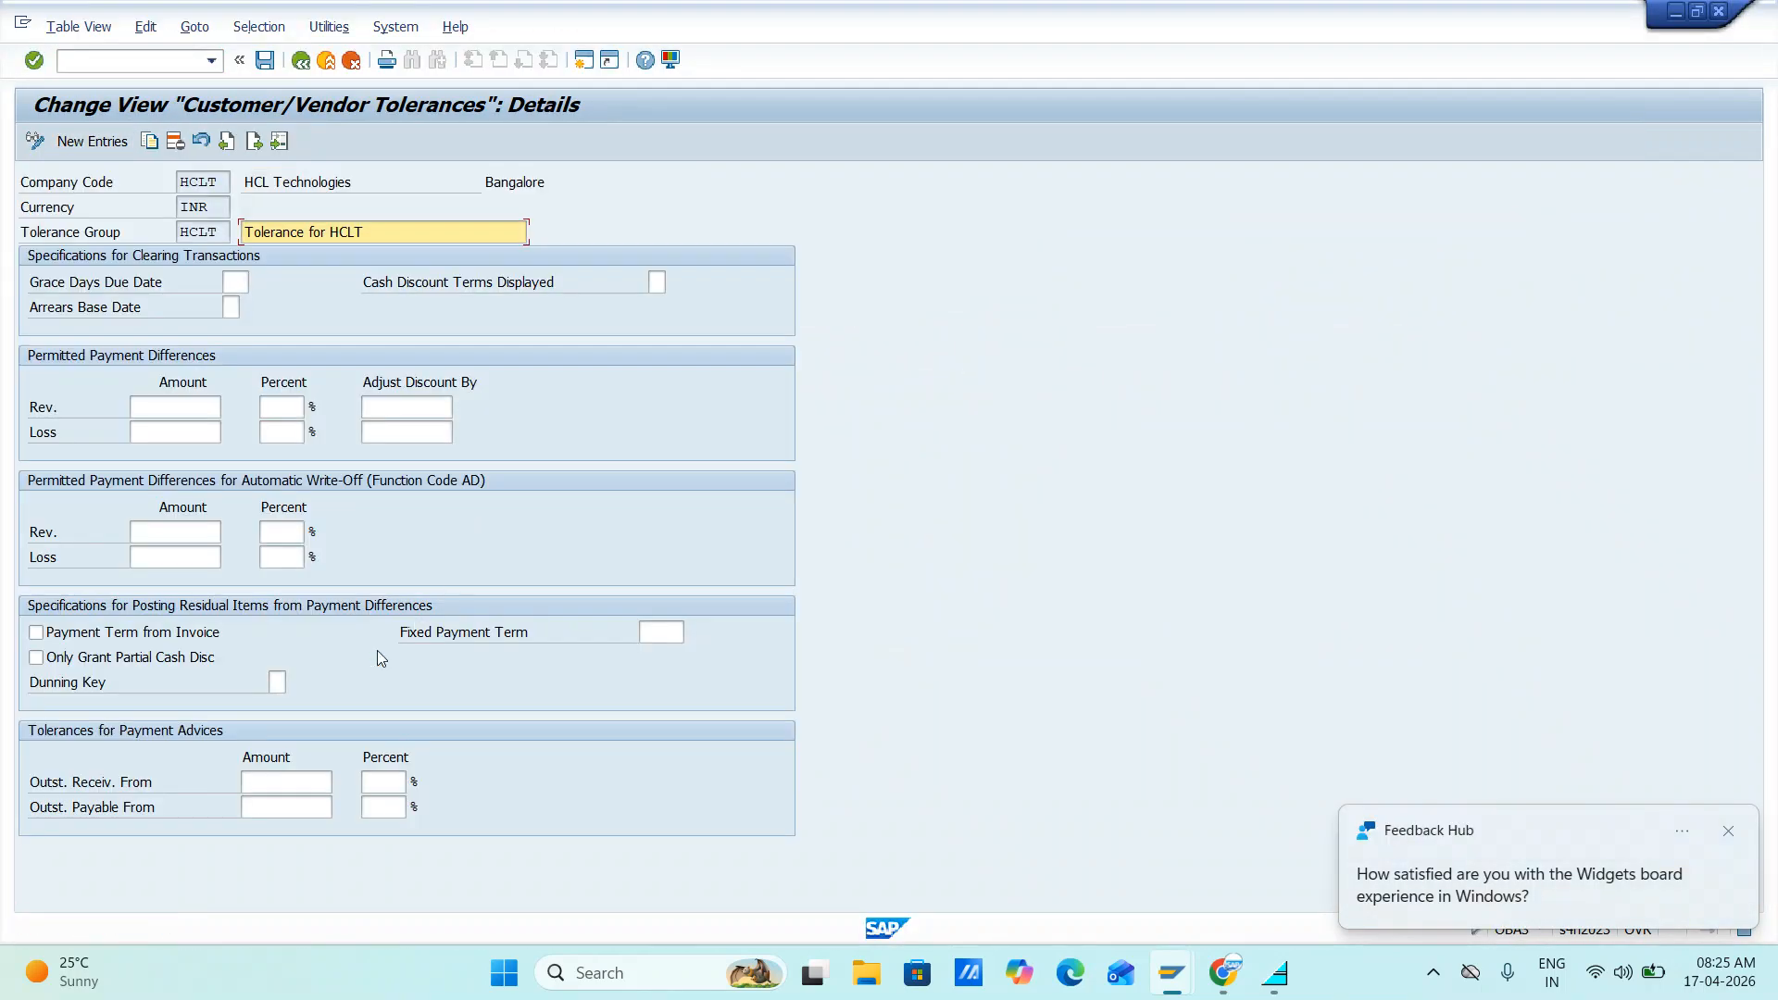
# - Set the permitted payment differences for revenue to amount 100, 10 percent and discount adjustment 10
pyautogui.click(167, 410)
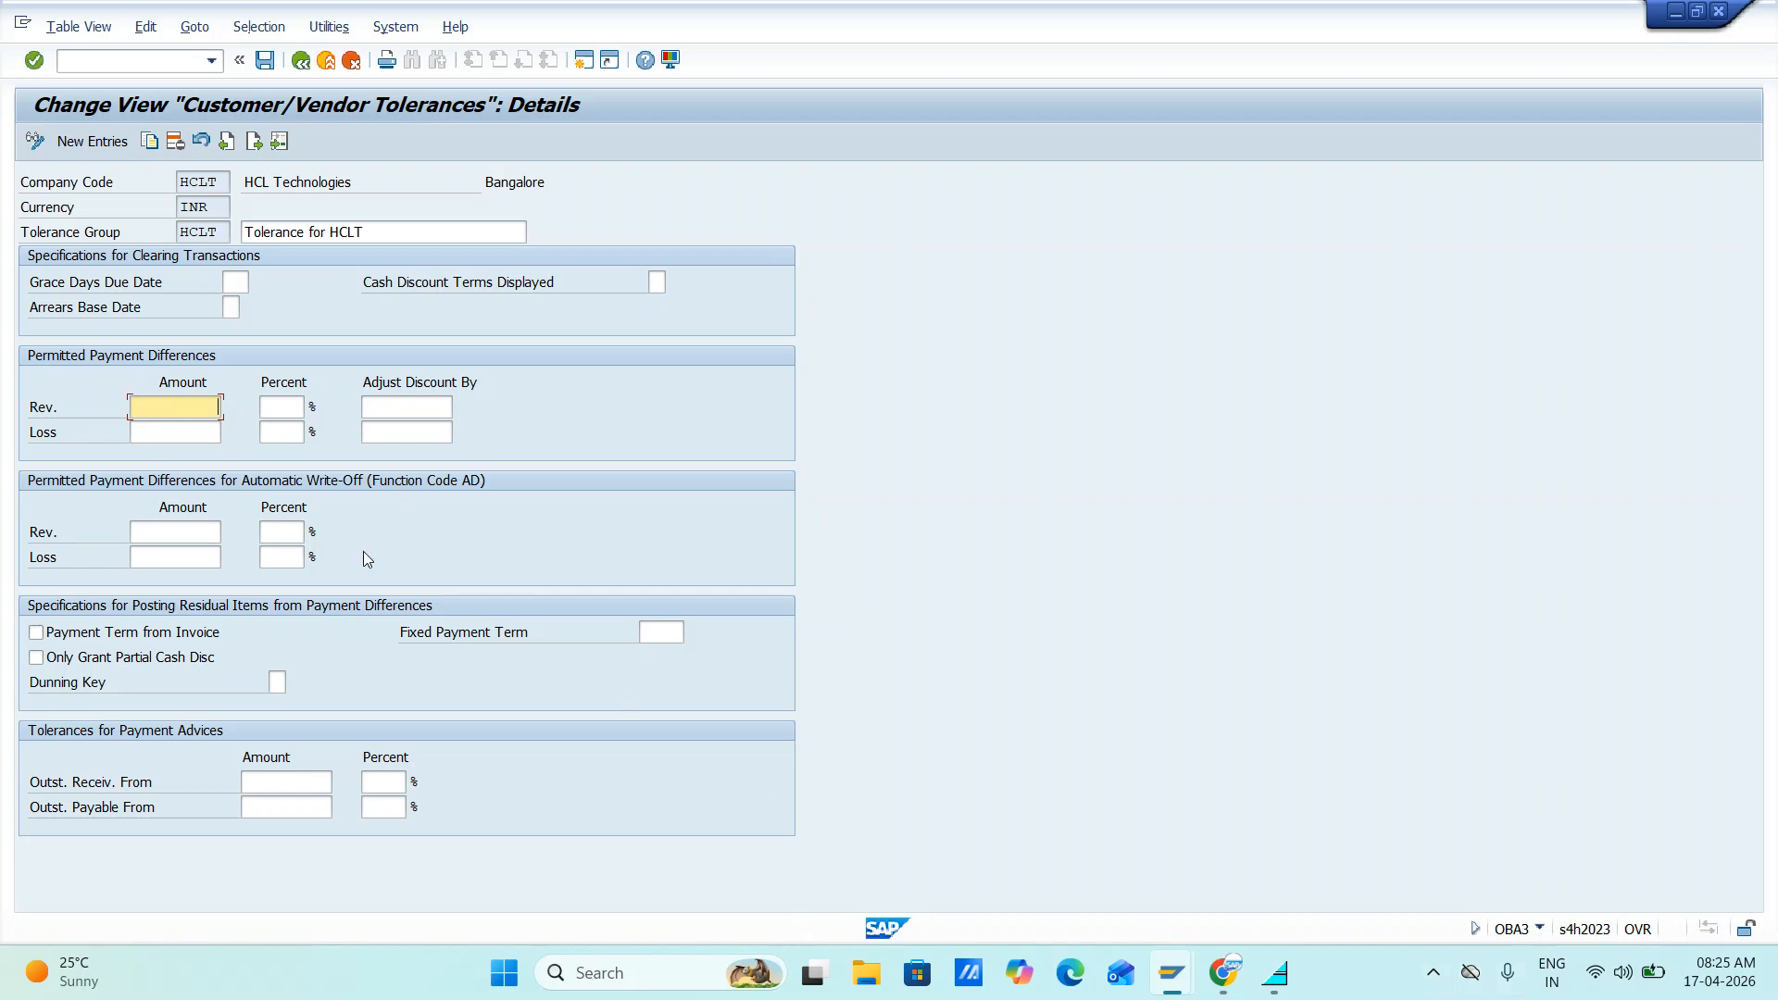
pyautogui.write('100')
pyautogui.press('Tab')
pyautogui.write('10')
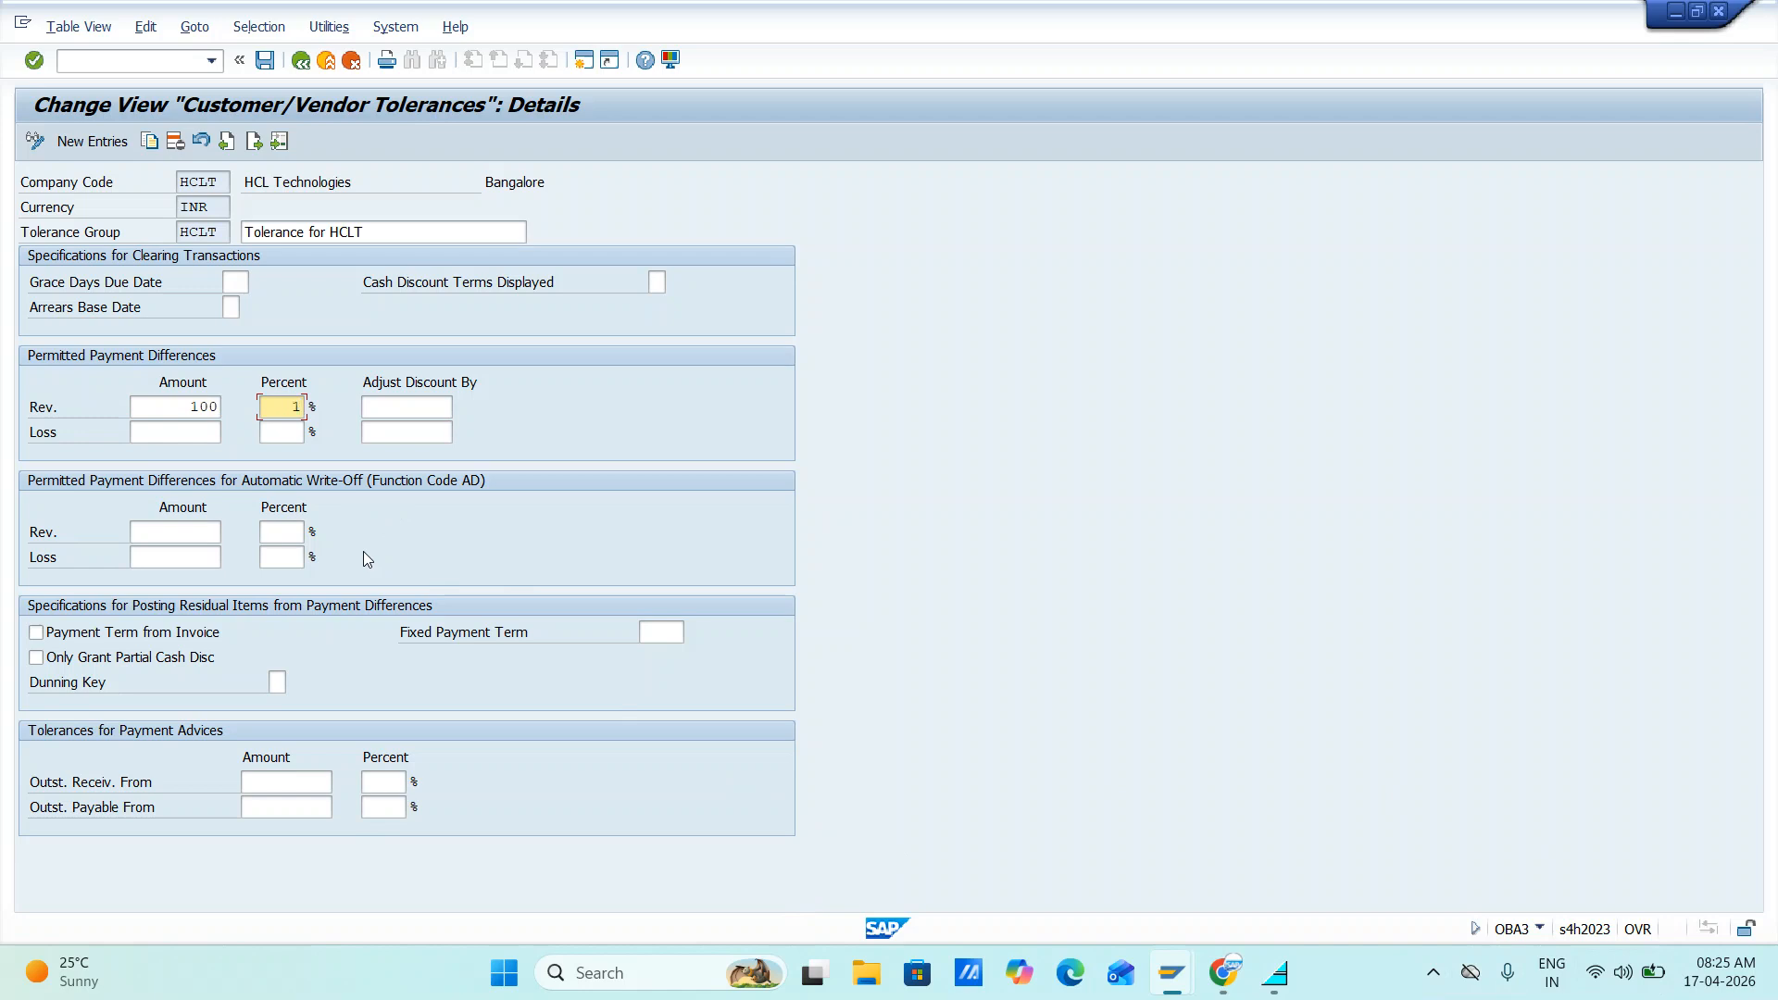
pyautogui.press('Tab')
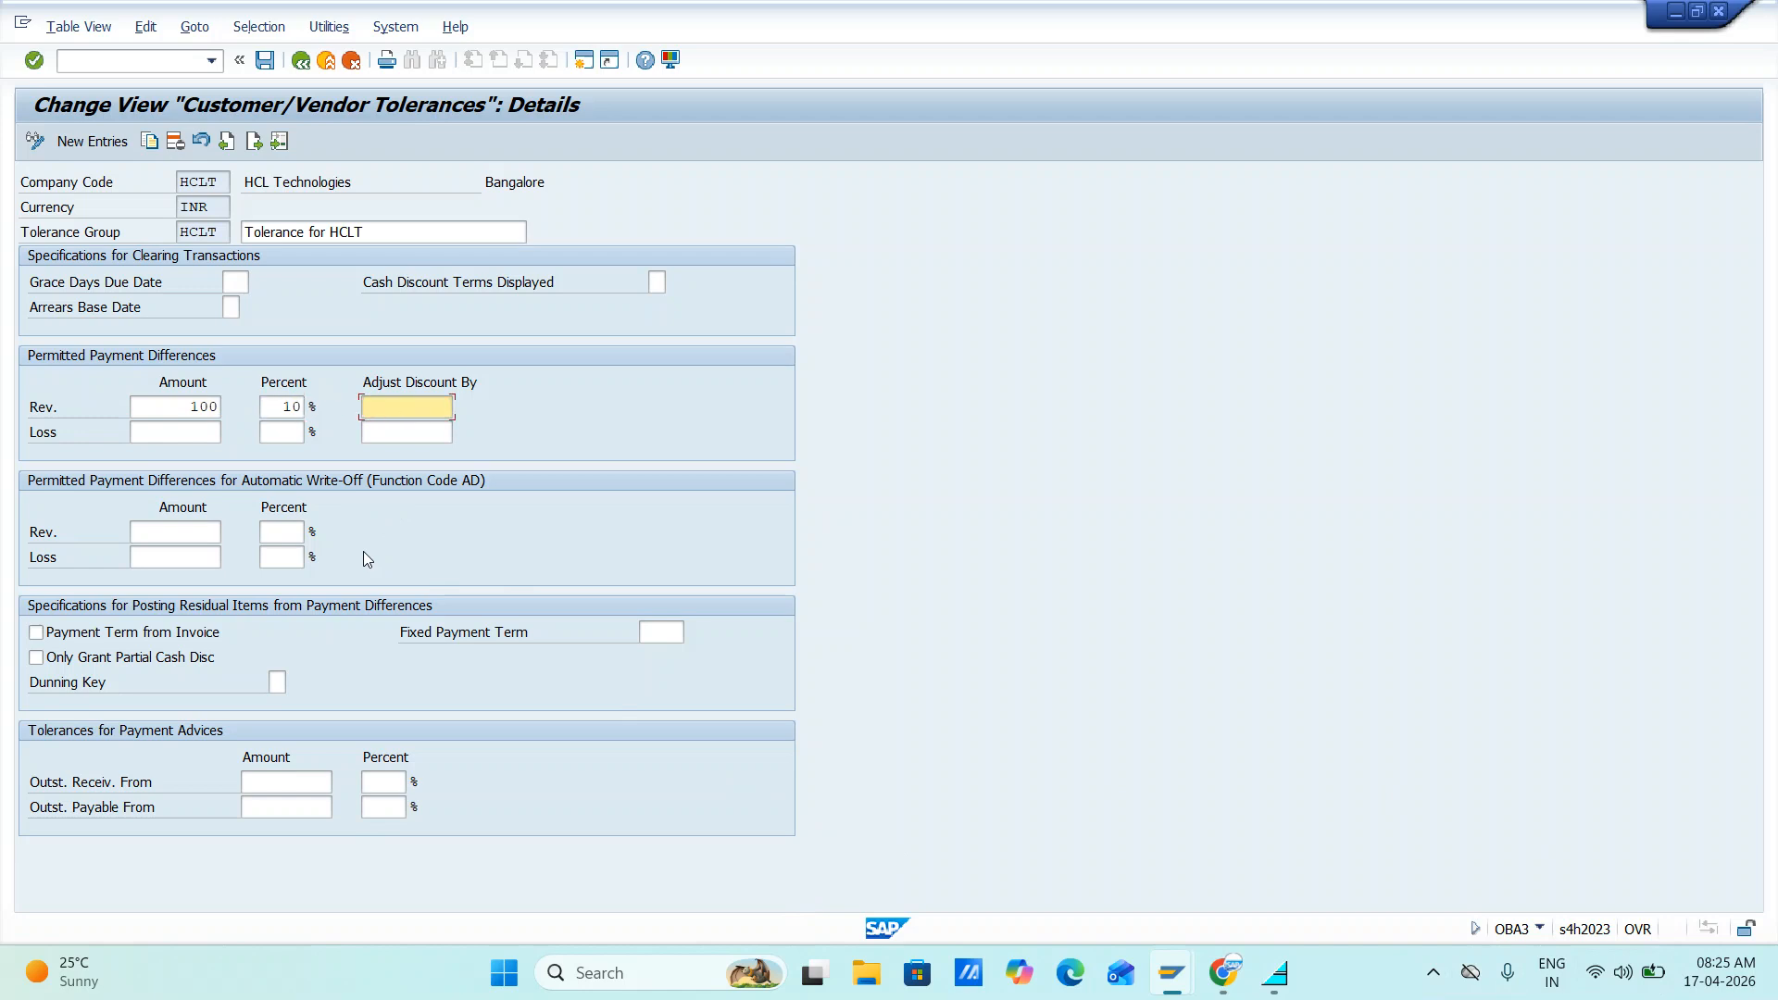
pyautogui.write('10')
# - Set the permitted payment differences for loss to amount 100, 10 percent and discount adjustment 10
pyautogui.click(181, 433)
pyautogui.write('100')
pyautogui.press('Tab')
pyautogui.write('10')
pyautogui.press('Tab')
pyautogui.write('10')
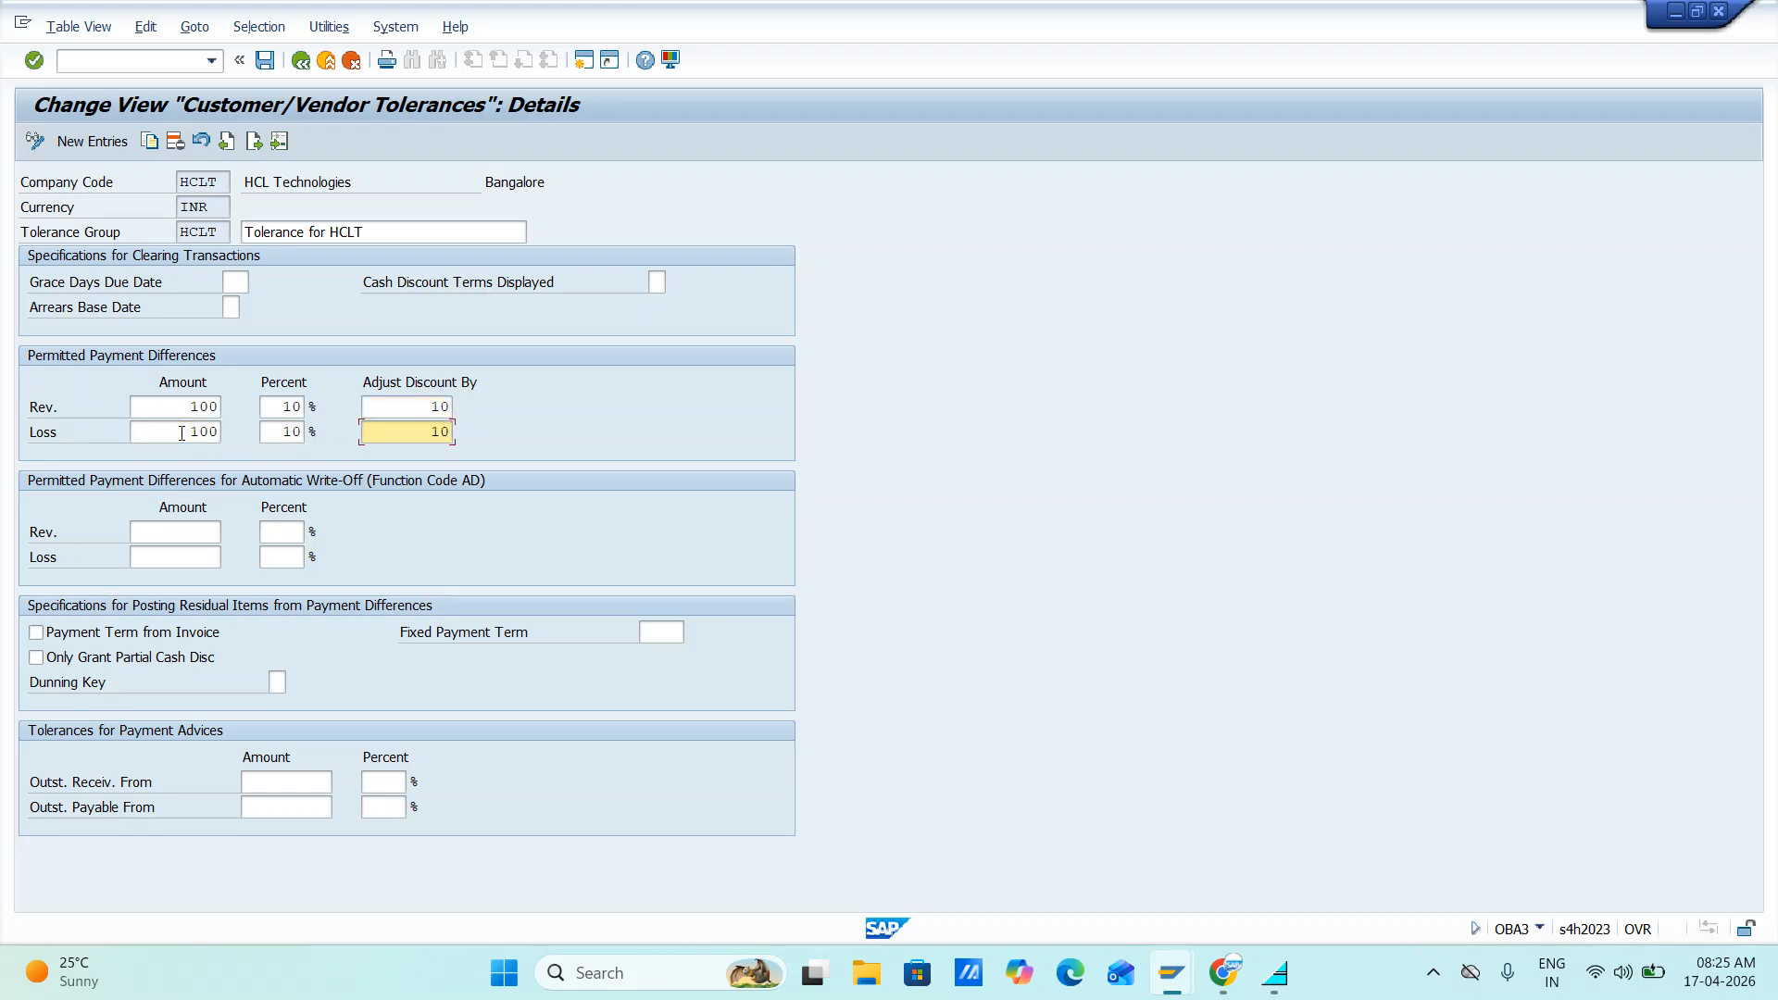
# - Set the payment advice tolerances to amount 100 and 10 percent for both outstanding receivables and outstanding payables
pyautogui.click(282, 770)
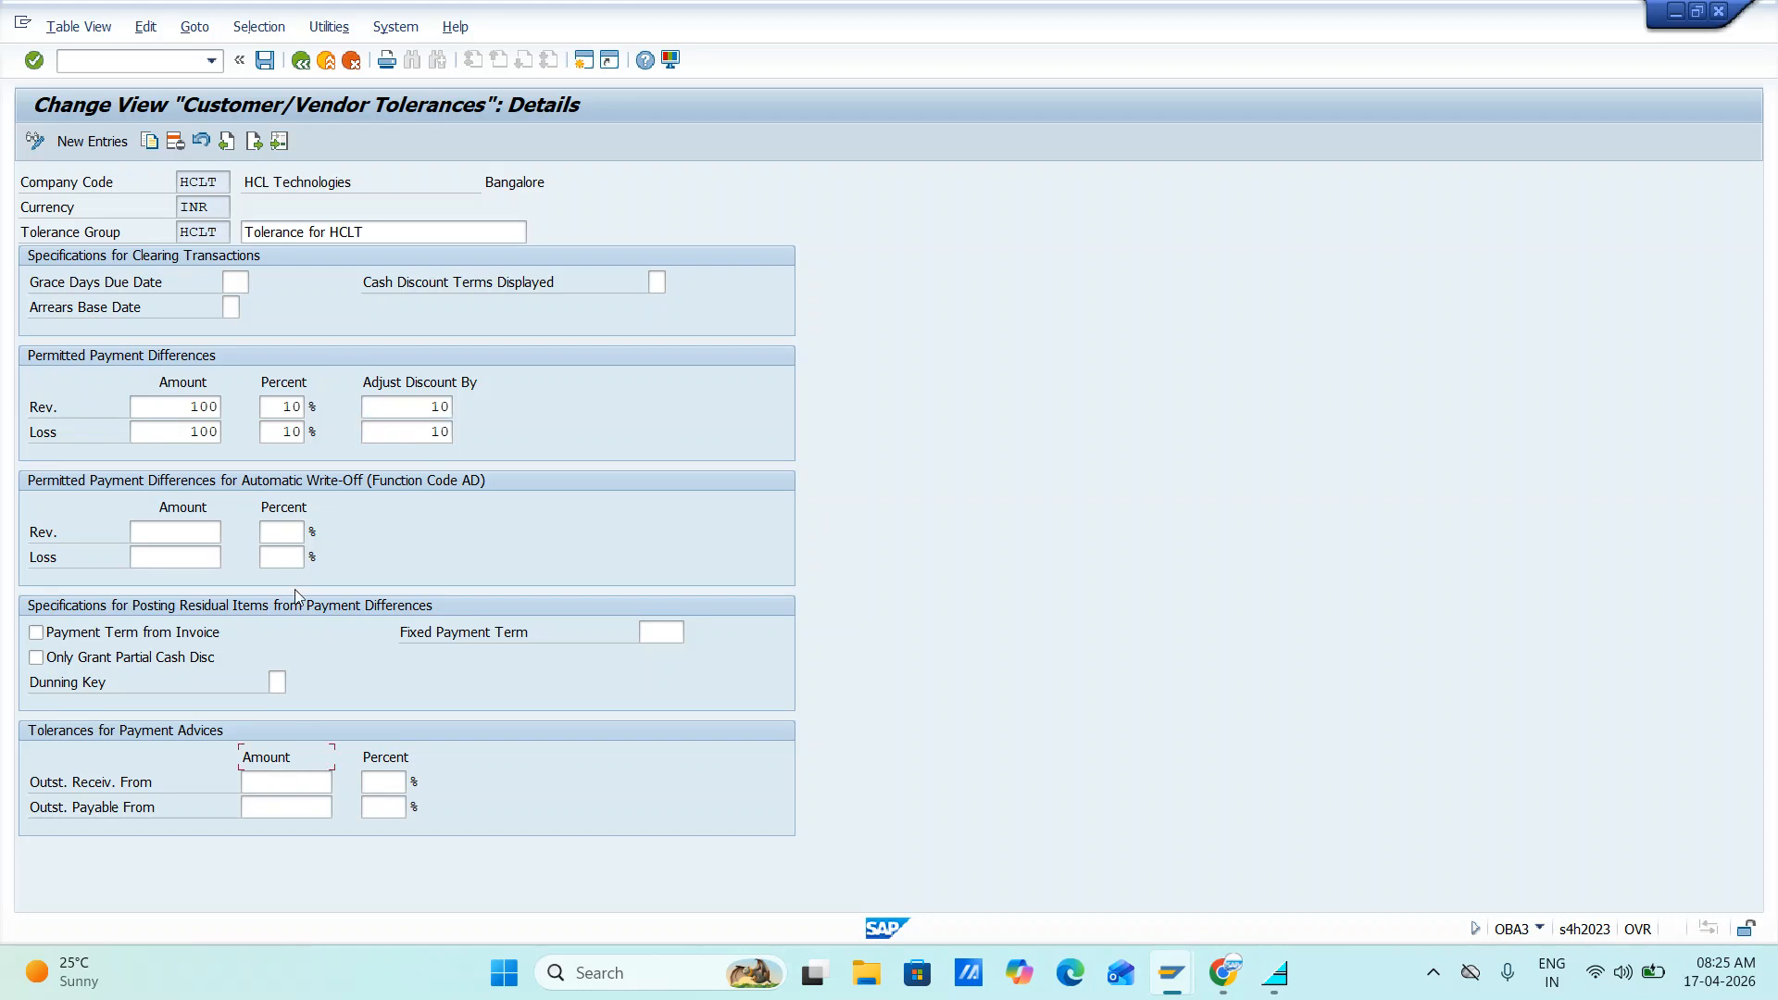
pyautogui.click(174, 532)
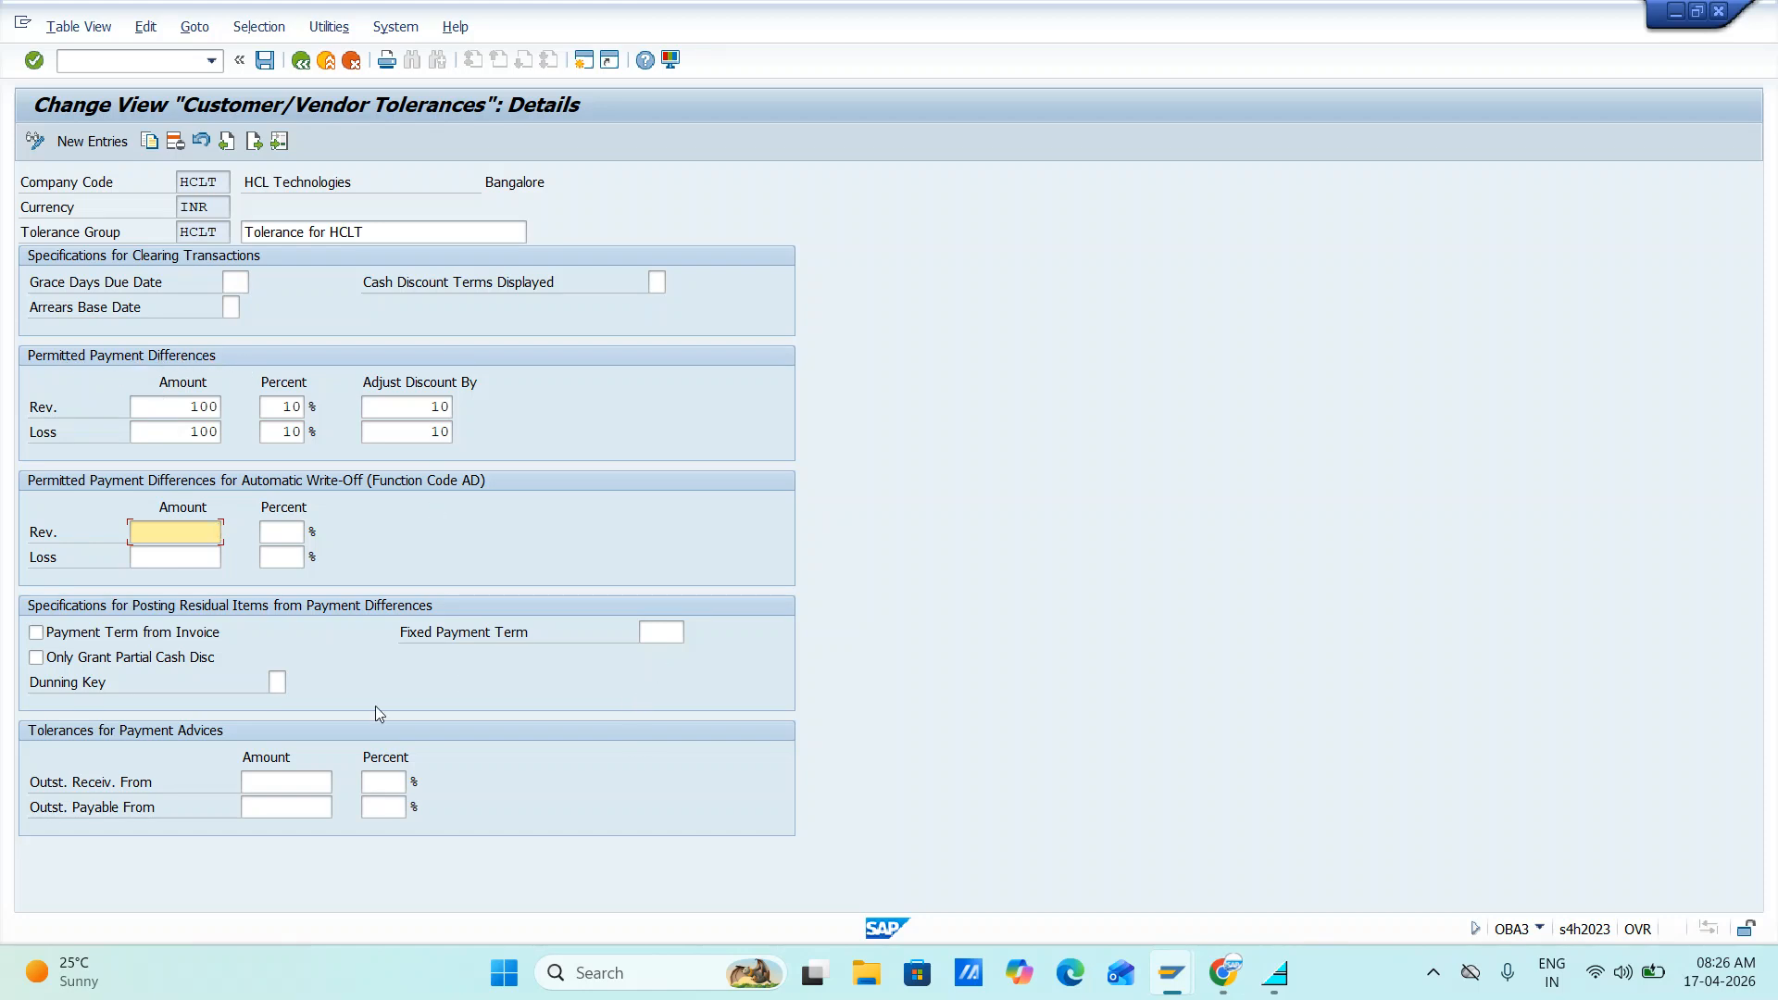
pyautogui.click(284, 779)
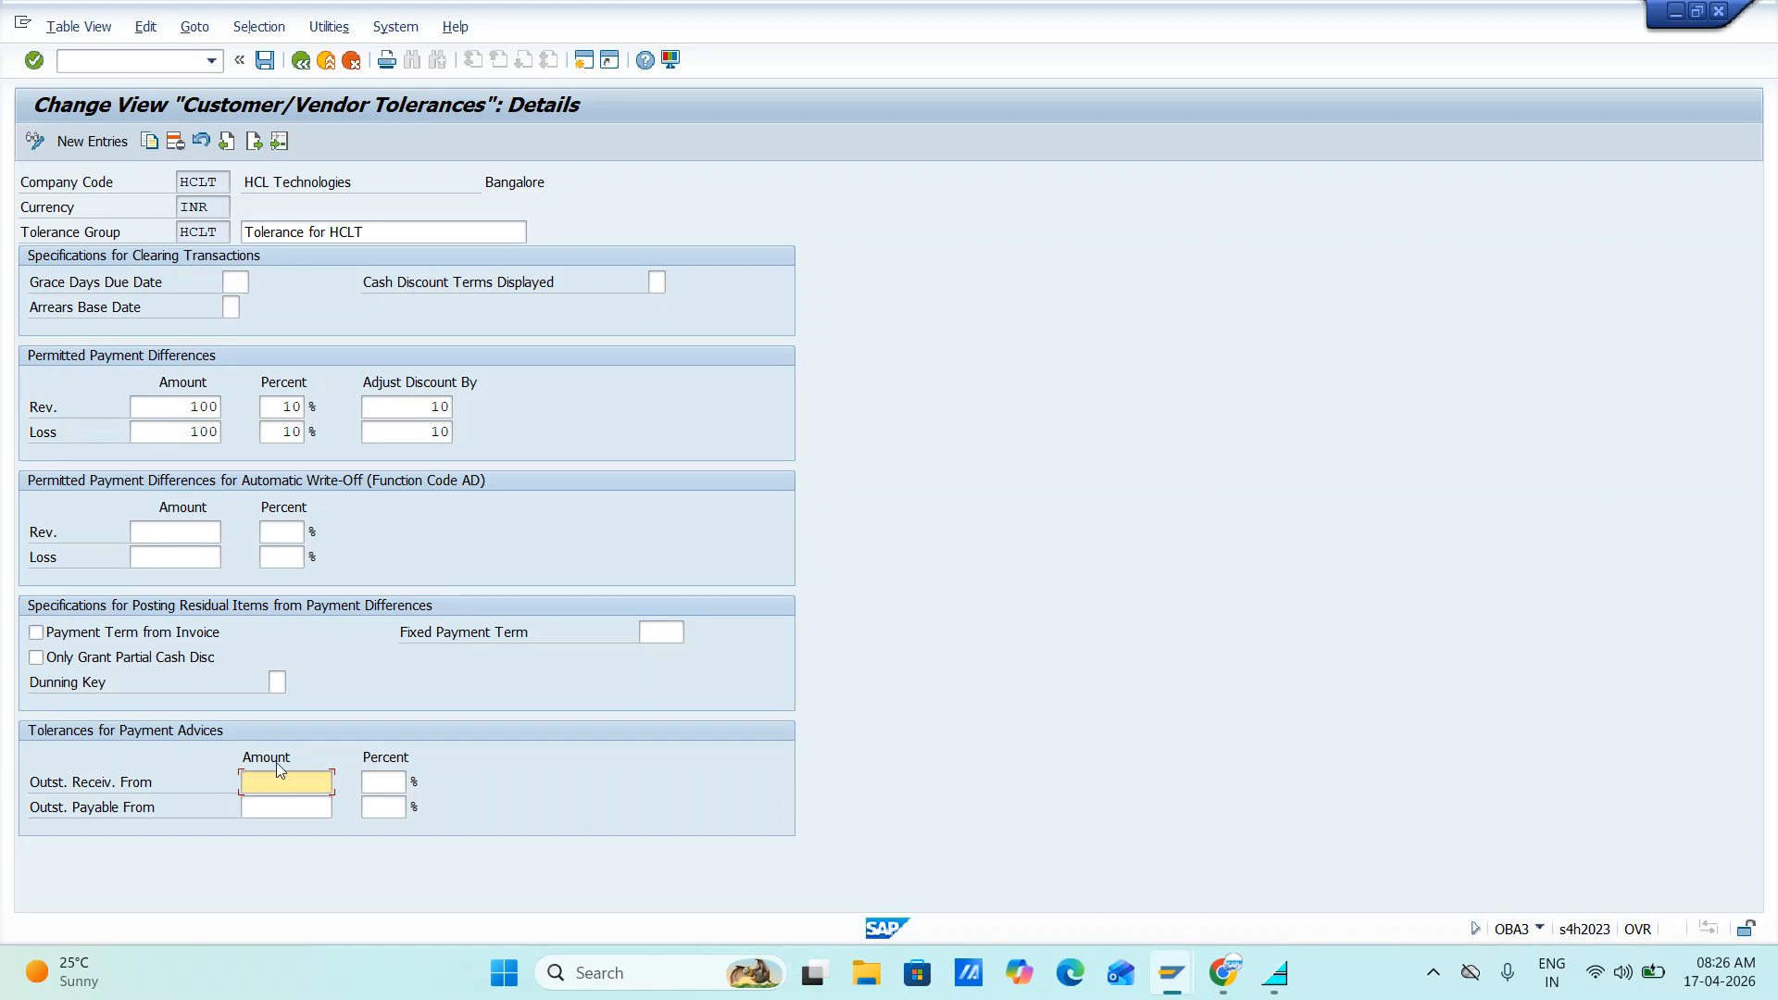
pyautogui.write('100')
pyautogui.press('Tab')
pyautogui.write('10')
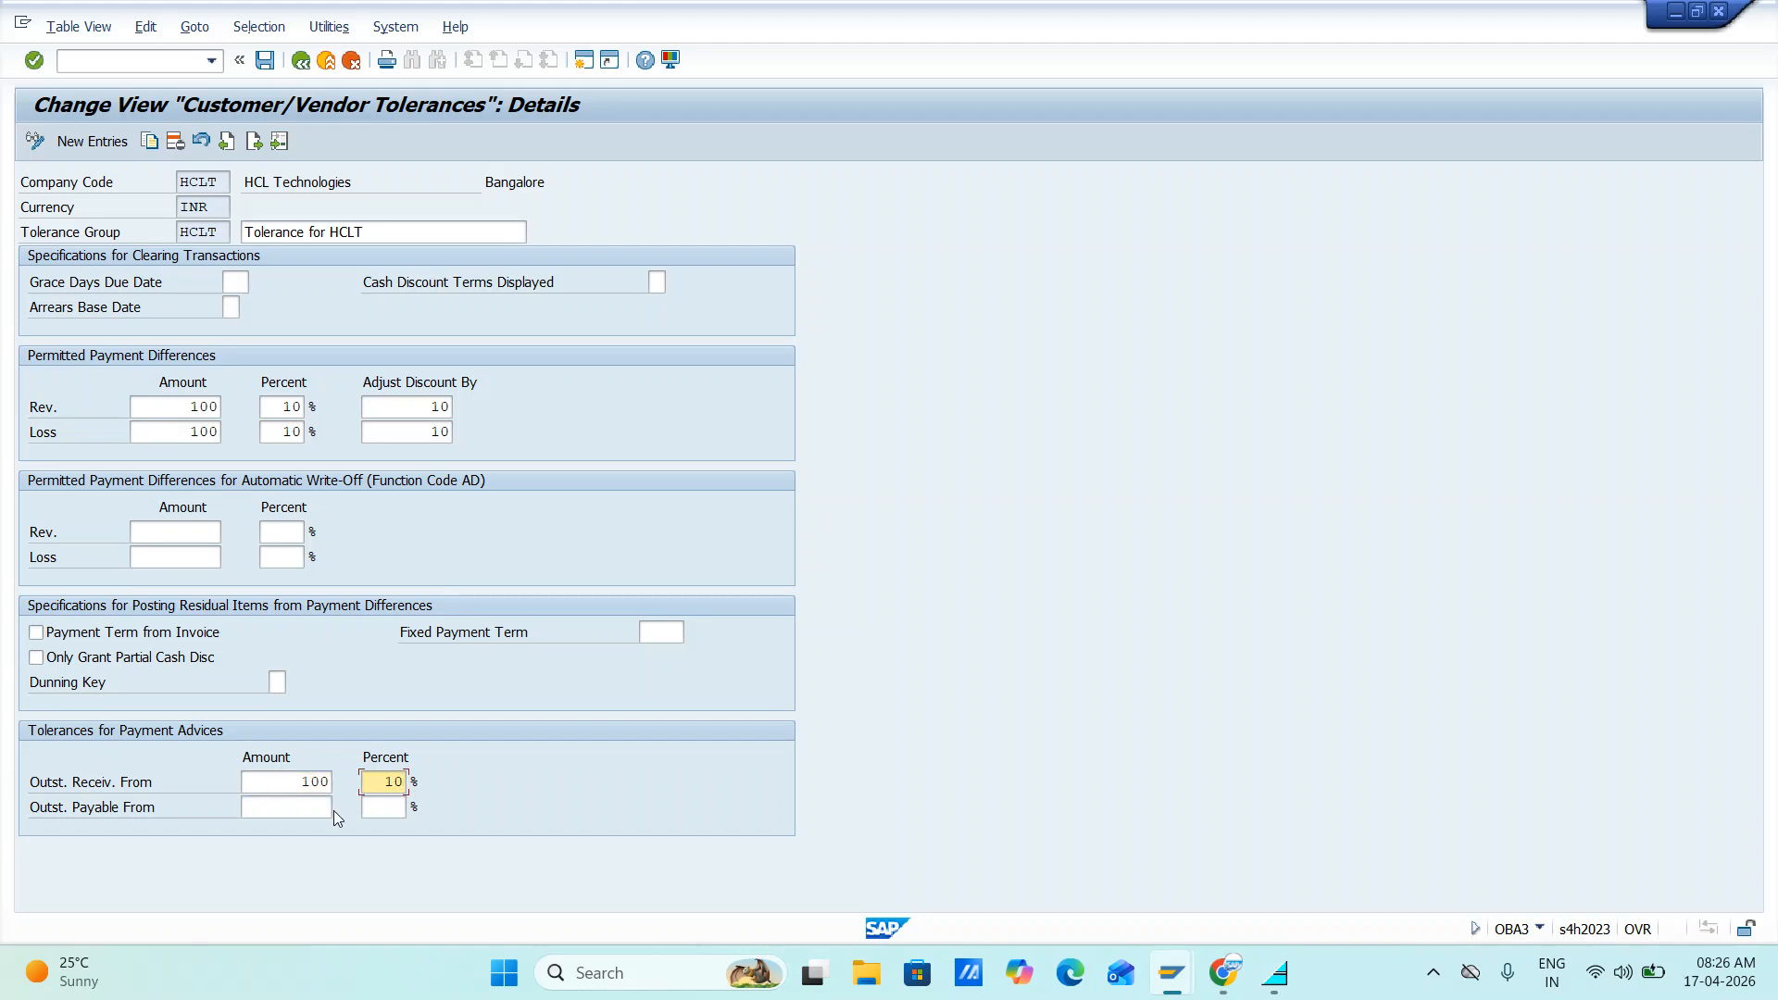
pyautogui.click(315, 805)
pyautogui.write('100')
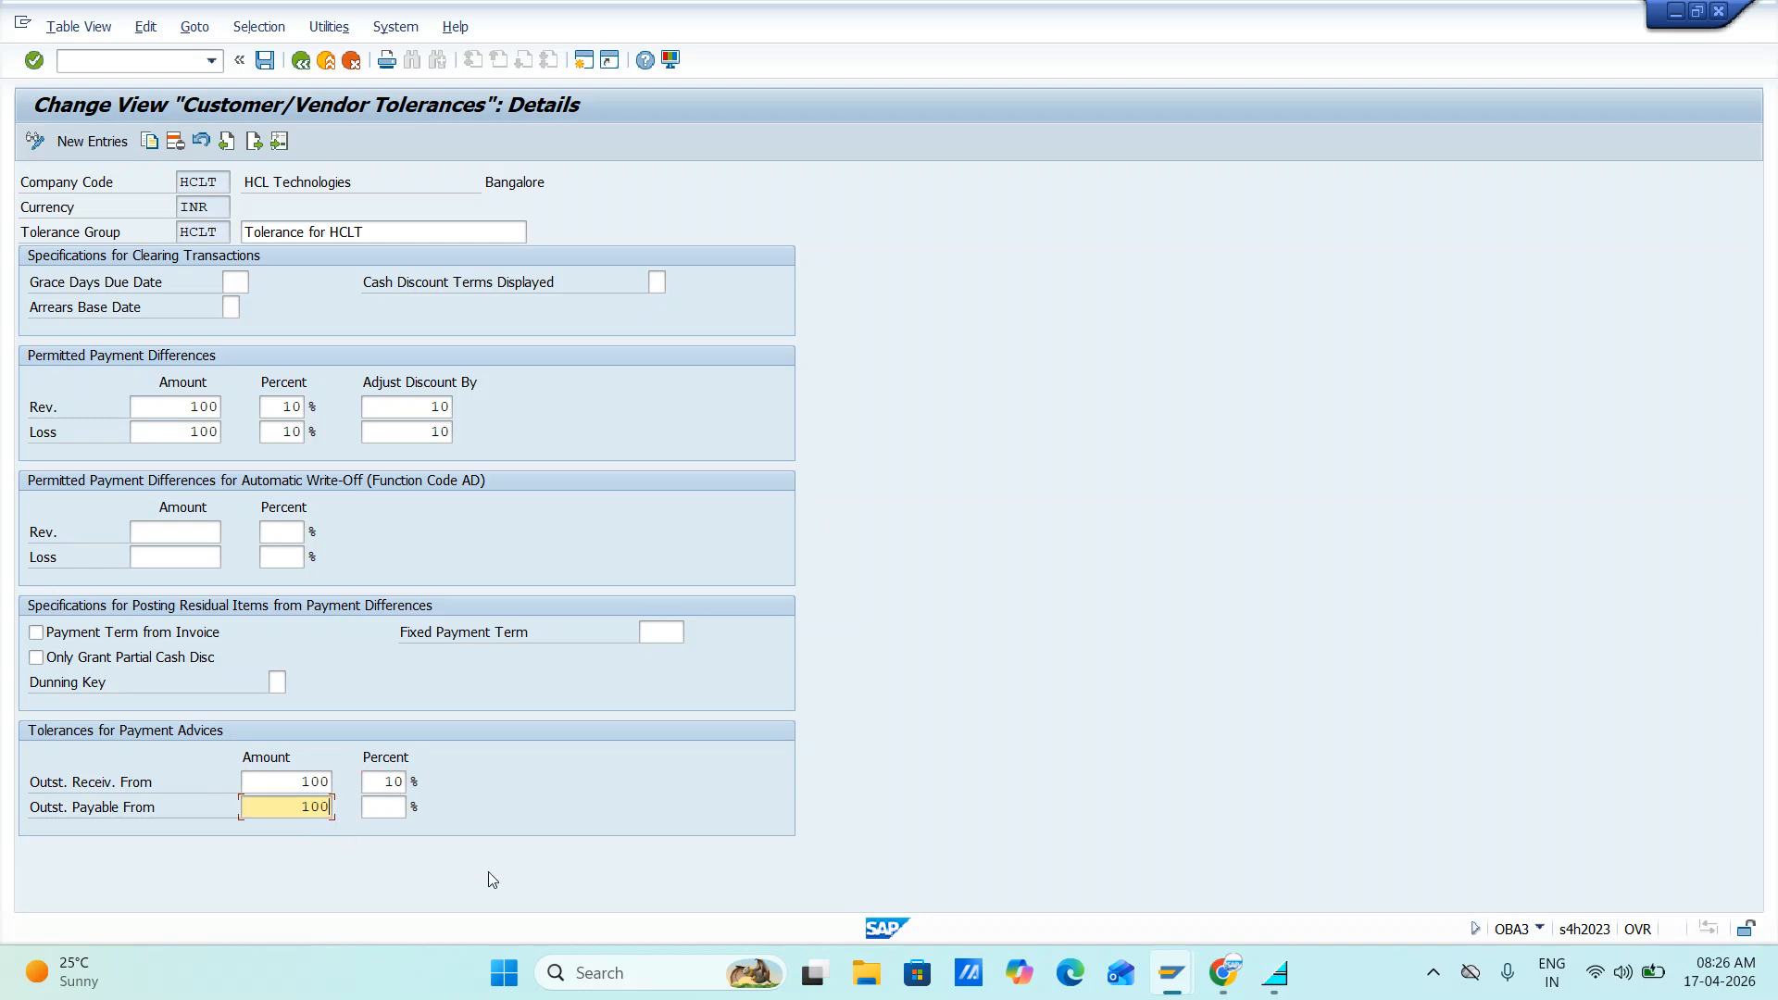
pyautogui.press('Tab')
pyautogui.write('1')
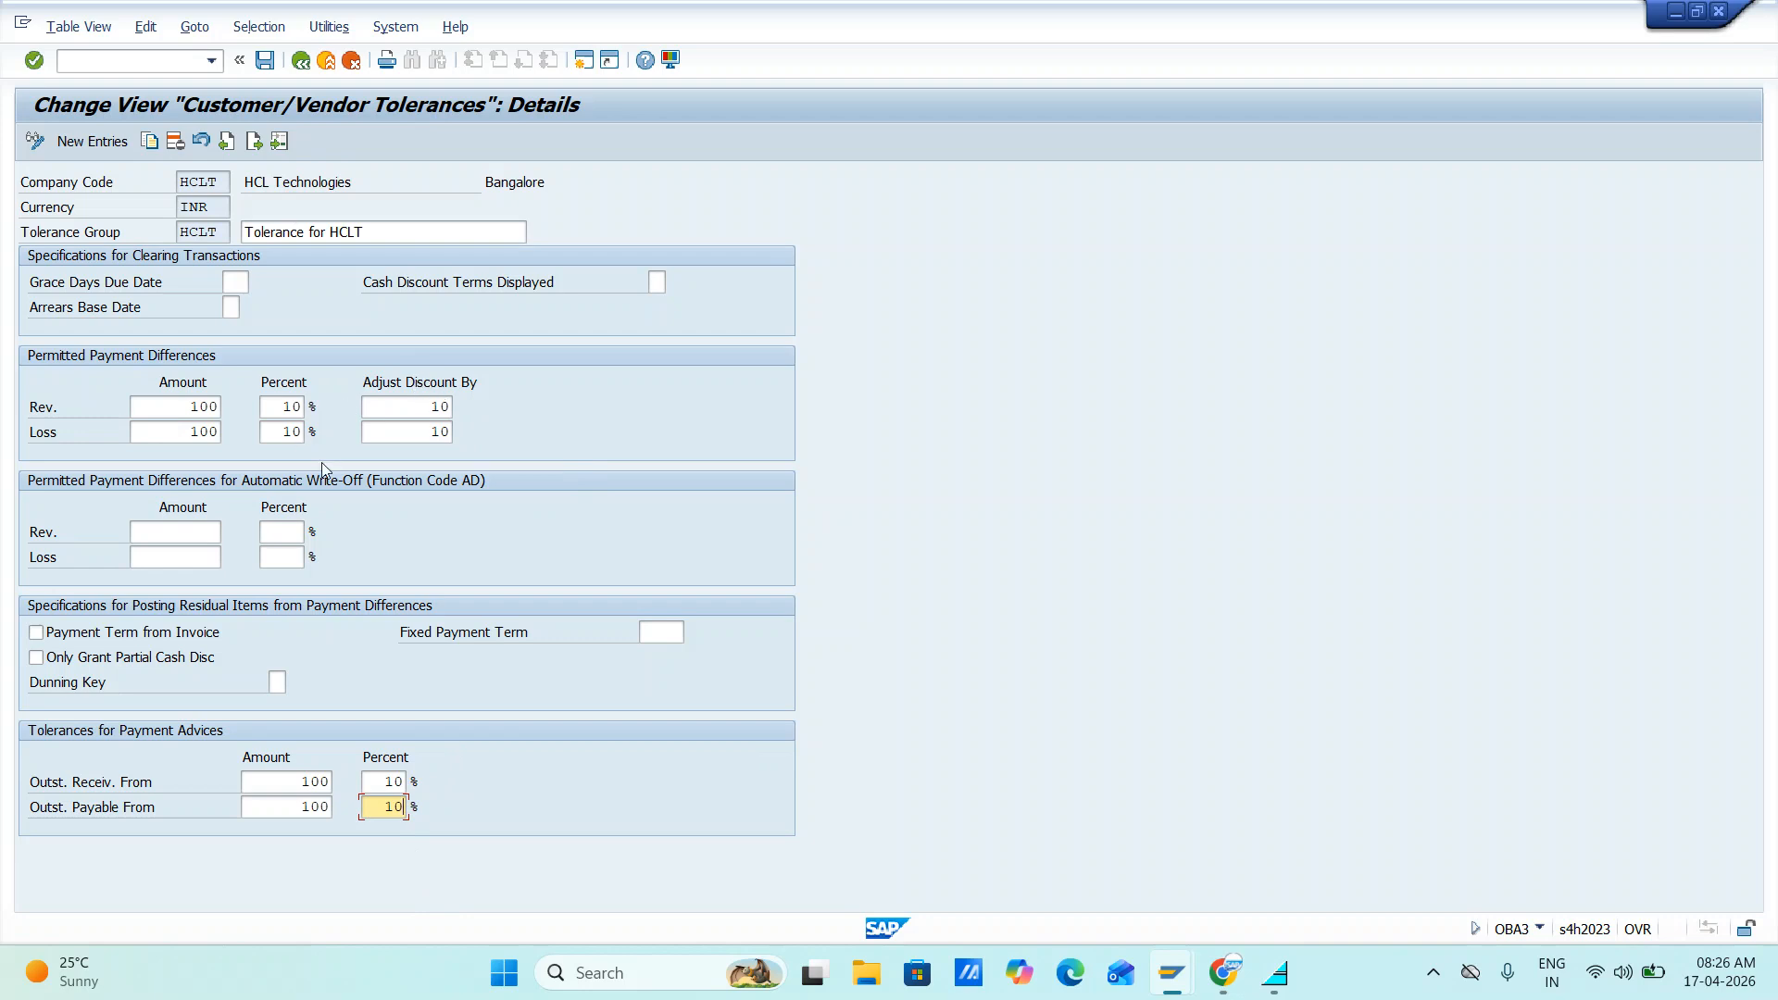
# - Save the HCLT tolerance group under the proposed HCL Org structure customizing request and return to SAP Easy Access
pyautogui.click(265, 60)
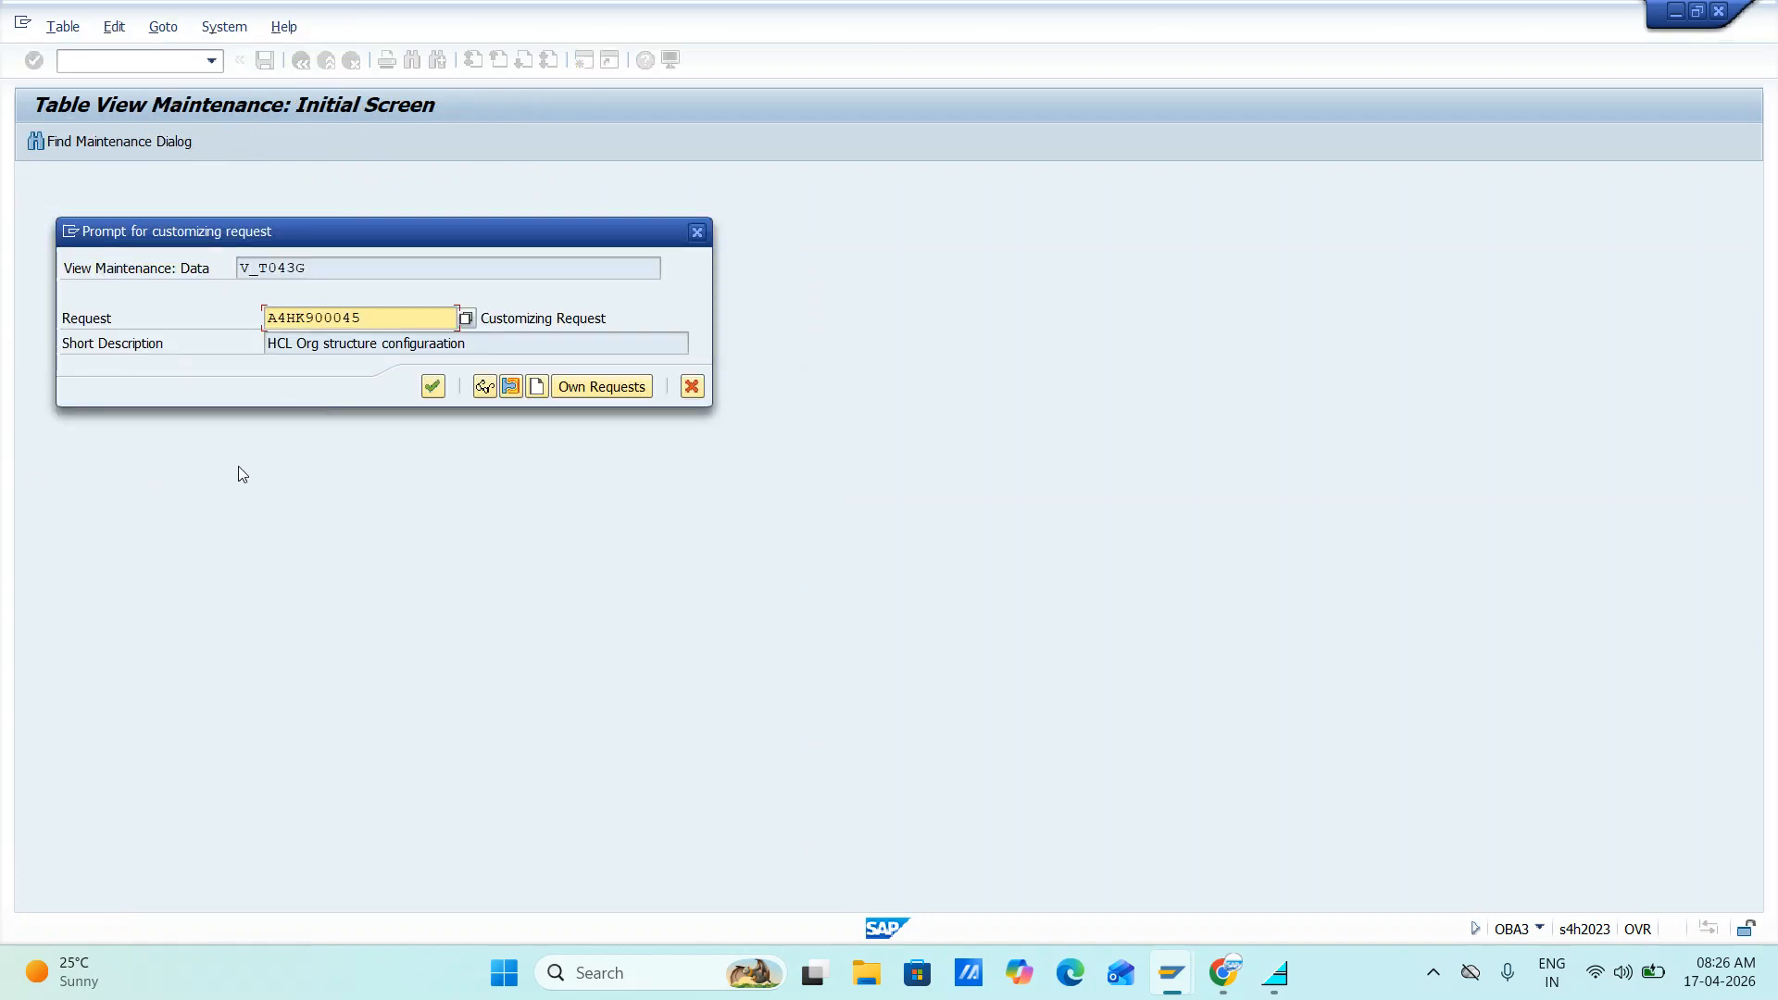
pyautogui.click(433, 387)
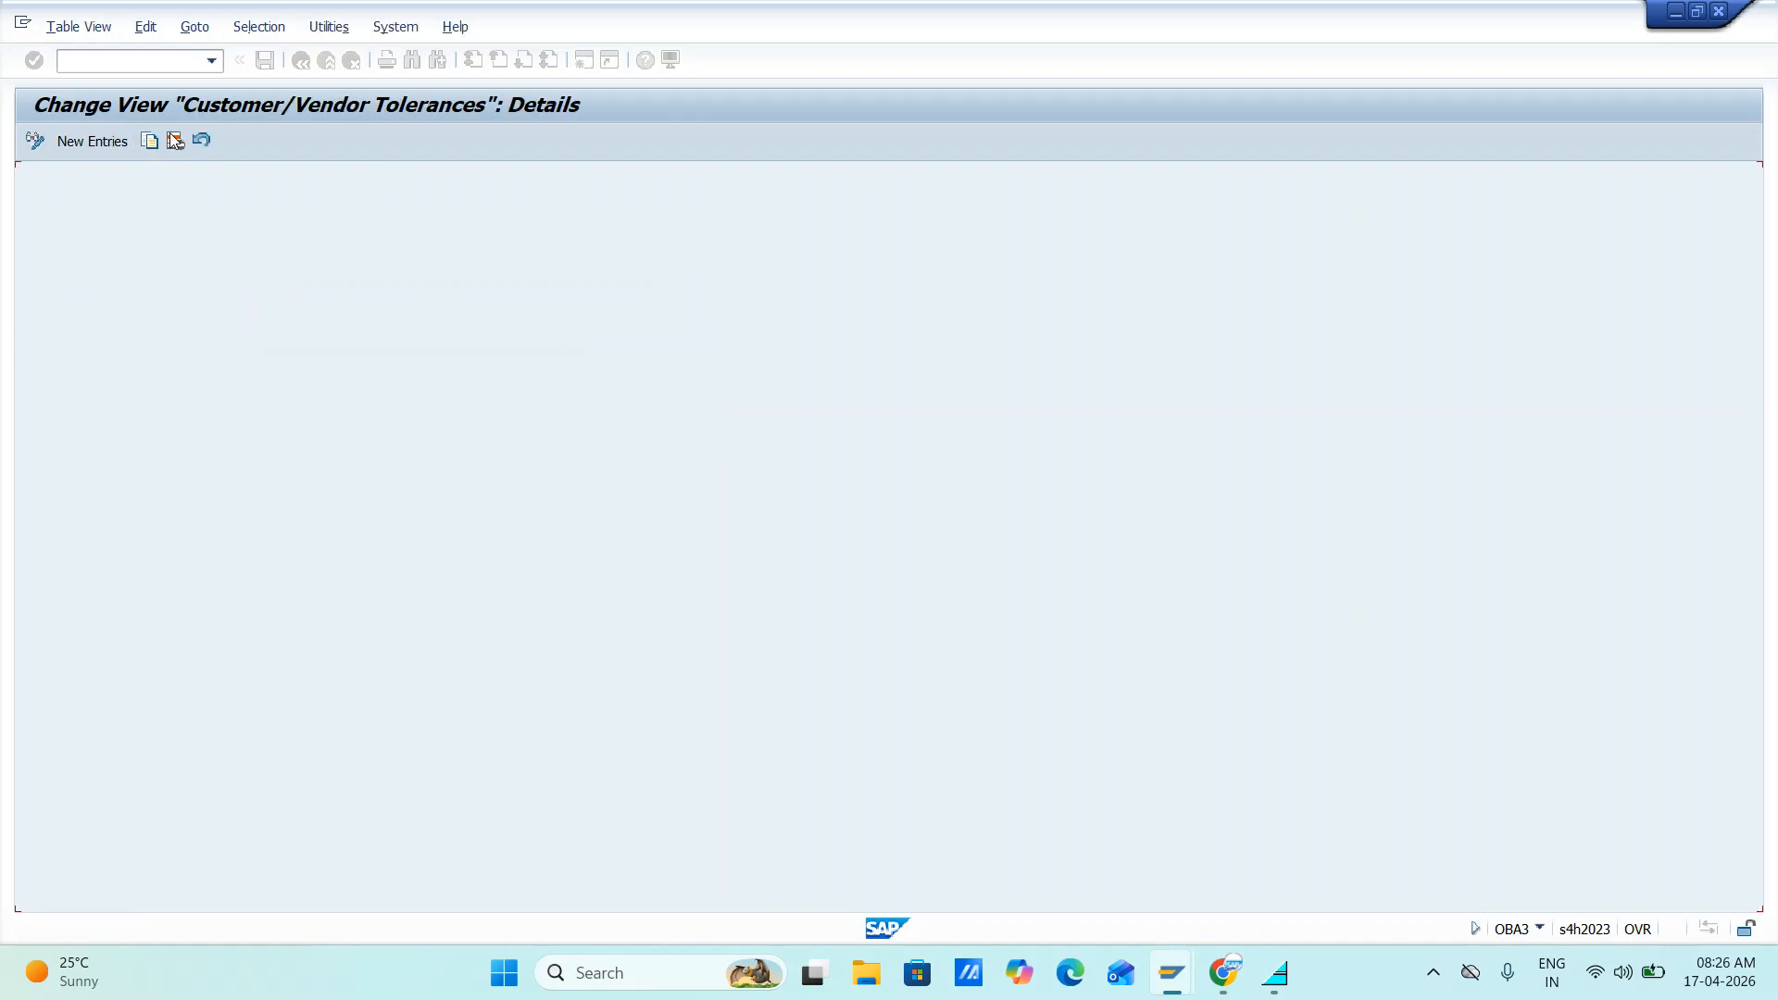
pyautogui.click(297, 62)
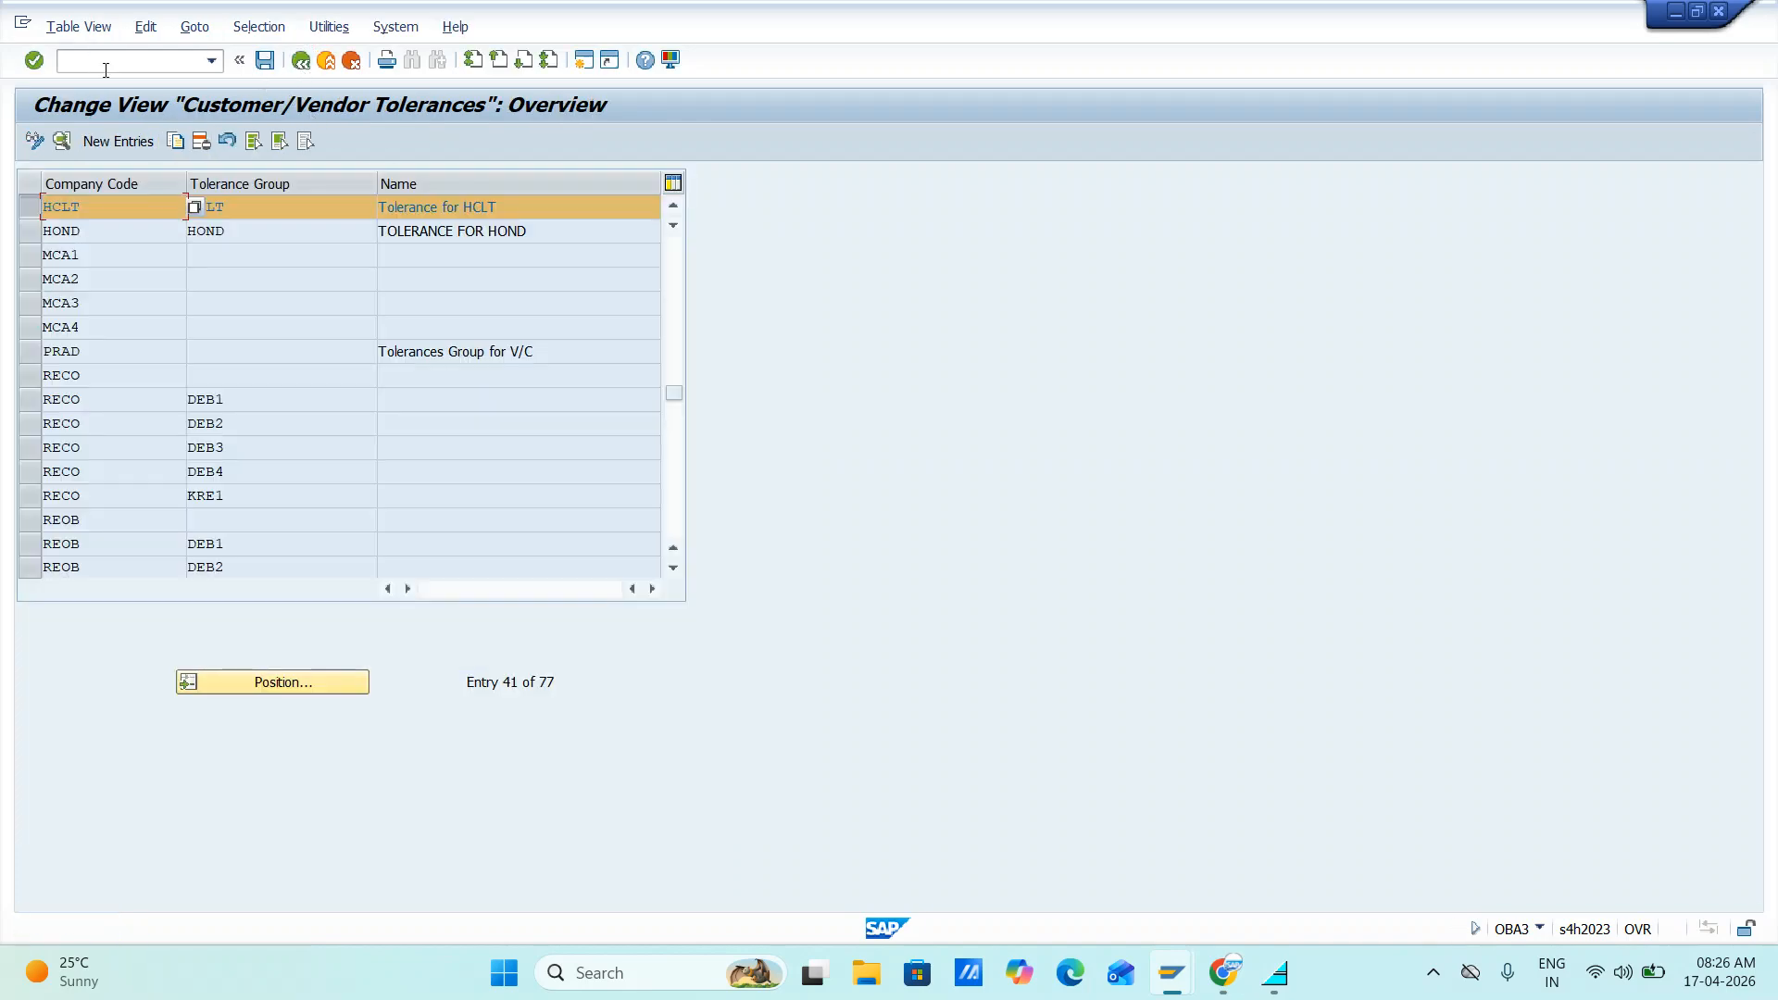
pyautogui.click(295, 65)
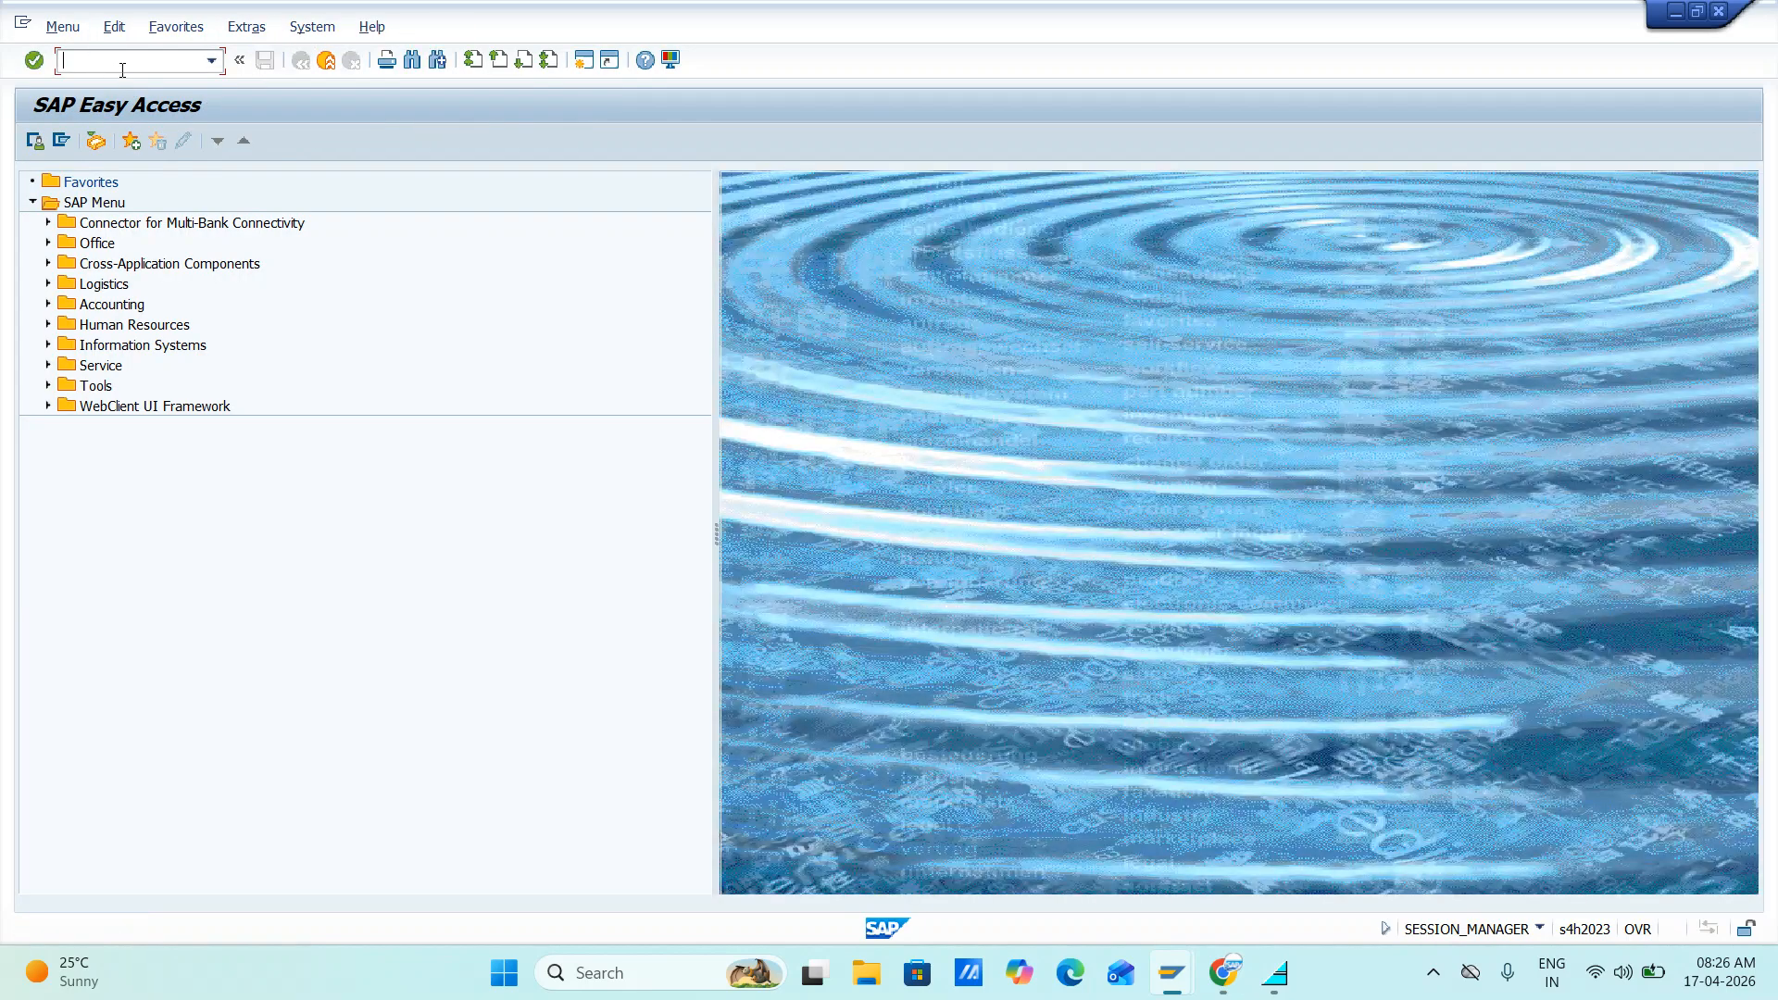
# - Check the tolerance group assigned to each user in transaction OB57, then leave the transaction
pyautogui.write('OB57')
pyautogui.press('Return')
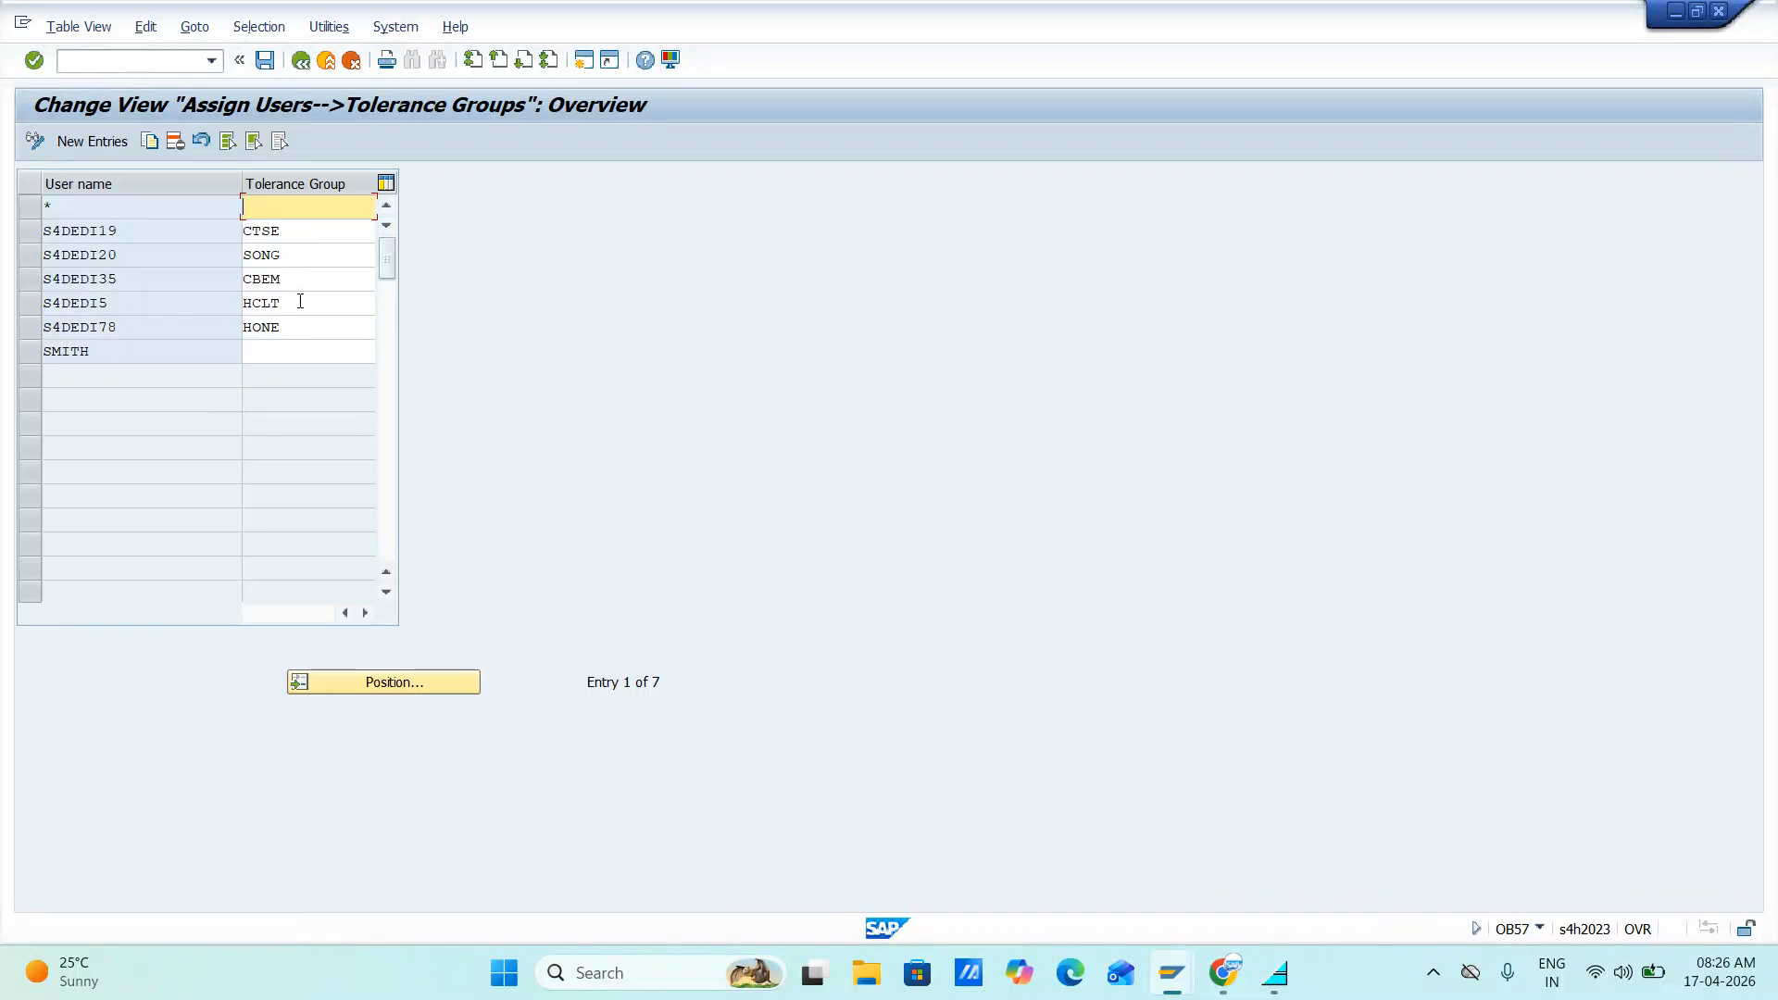
pyautogui.click(301, 60)
# - Switch to the open Post Outgoing Payments session and exit it, discarding the unfinished entry
pyautogui.hotkey('alt', 'Tab')
pyautogui.hotkey('alt', 'Tab')
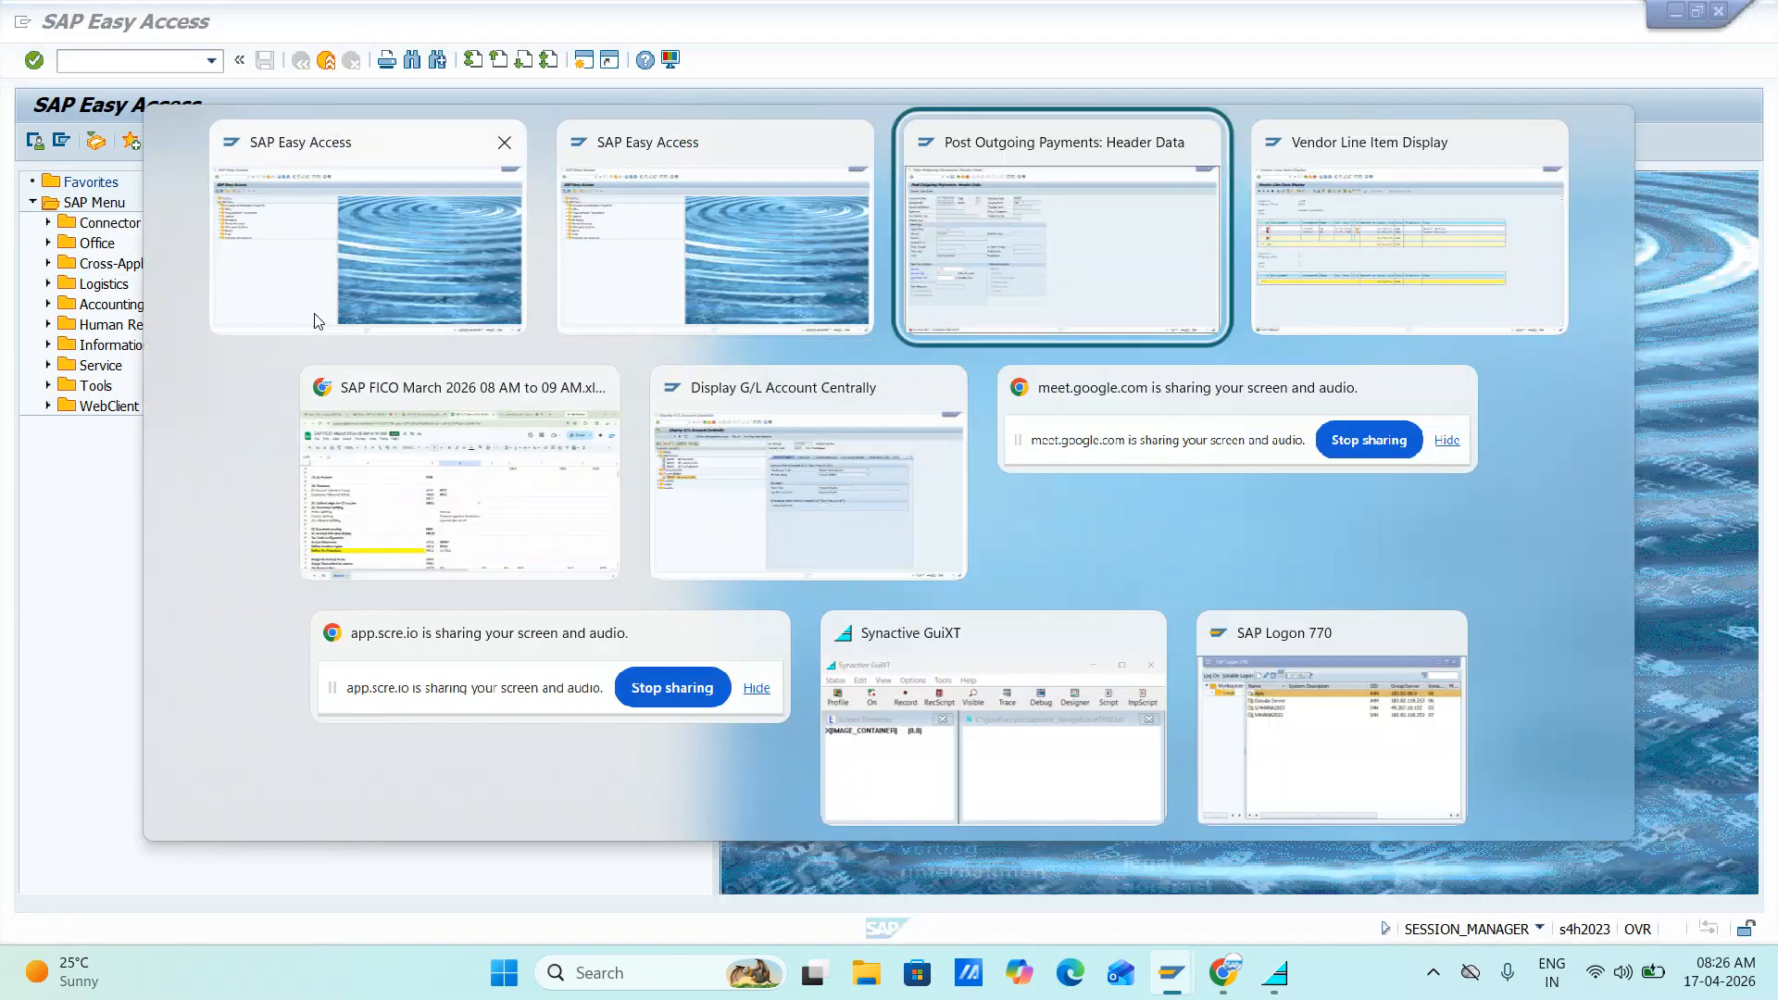
pyautogui.press('Return')
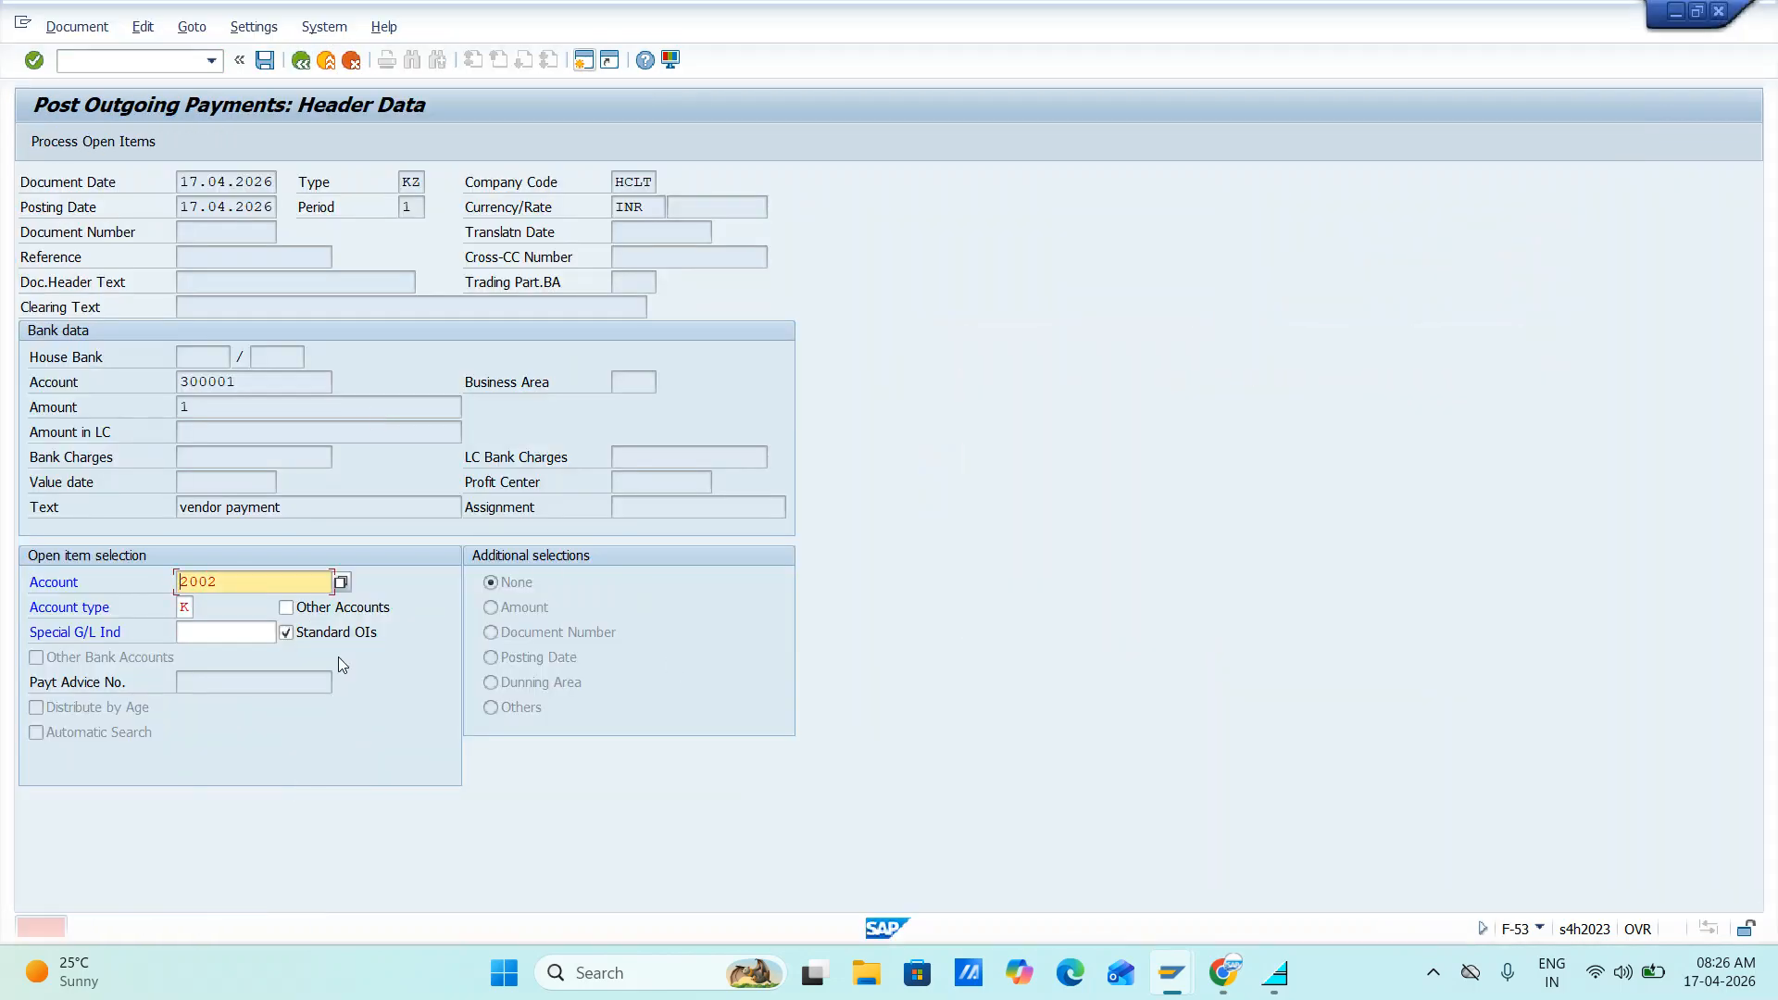
pyautogui.click(301, 60)
pyautogui.click(385, 469)
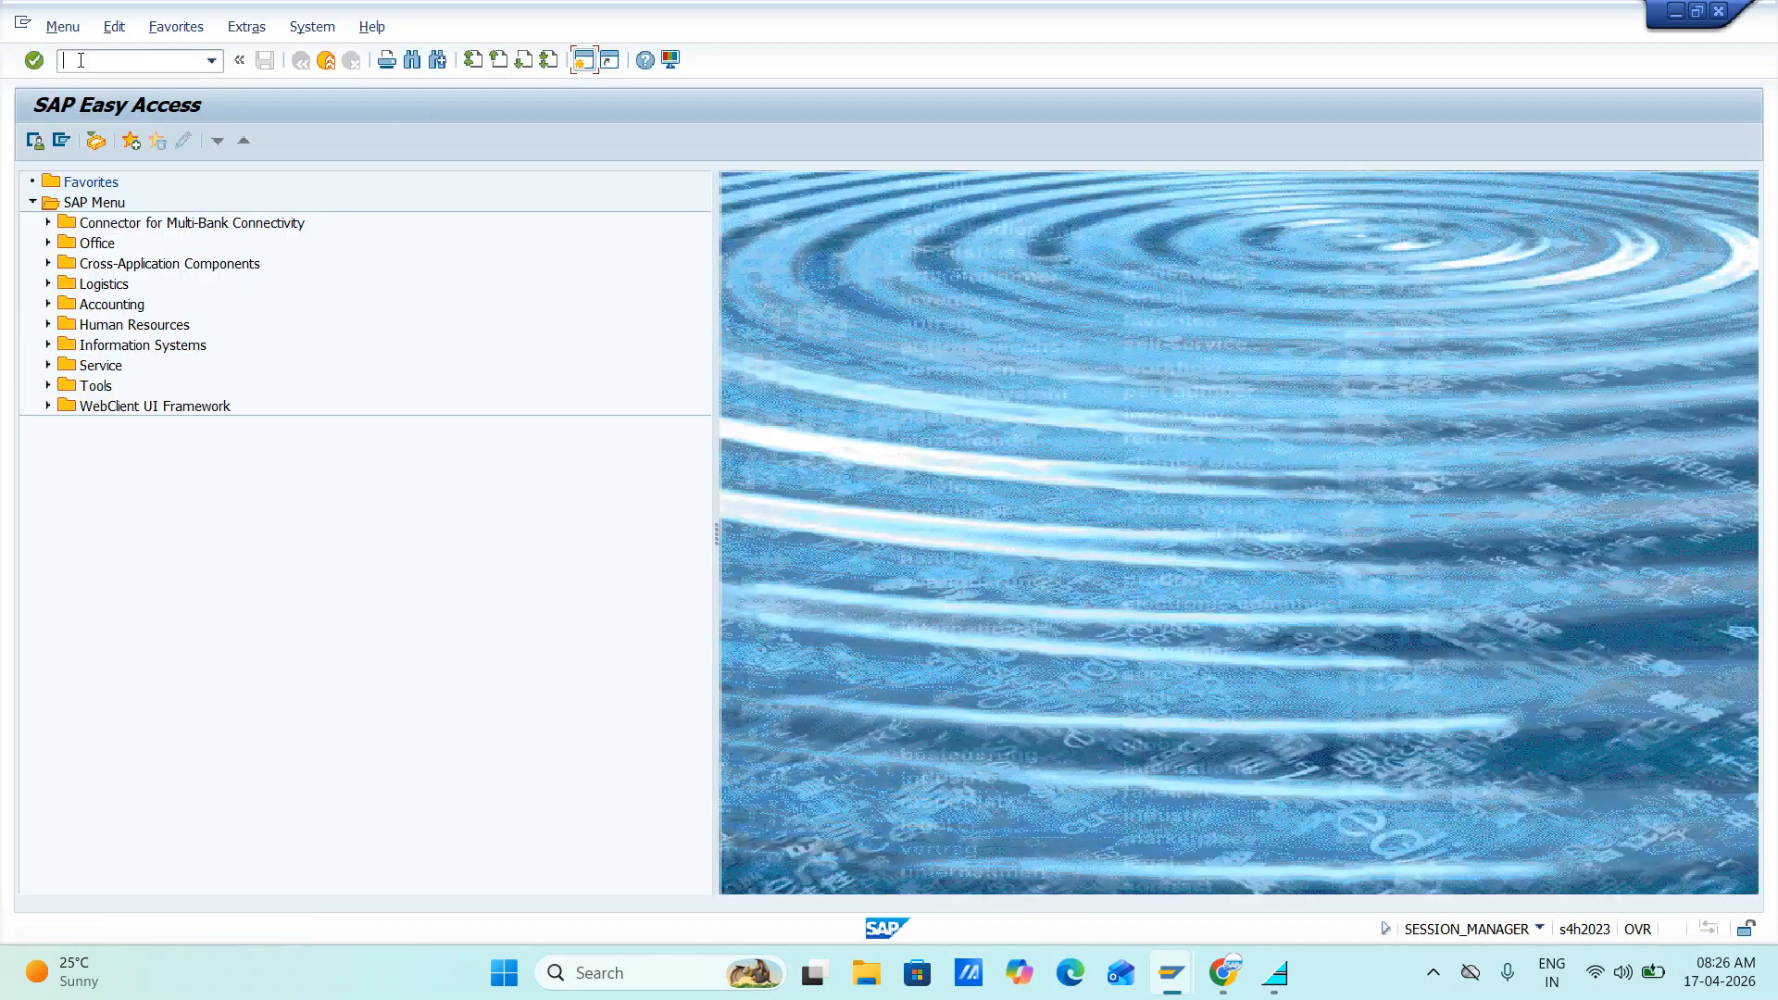
# - Start transaction F-53 and enter "Vendor Payment" as both the document header text and the clearing text
pyautogui.write('F-53')
pyautogui.press('Return')
pyautogui.click(229, 185)
pyautogui.click(225, 208)
pyautogui.click(209, 300)
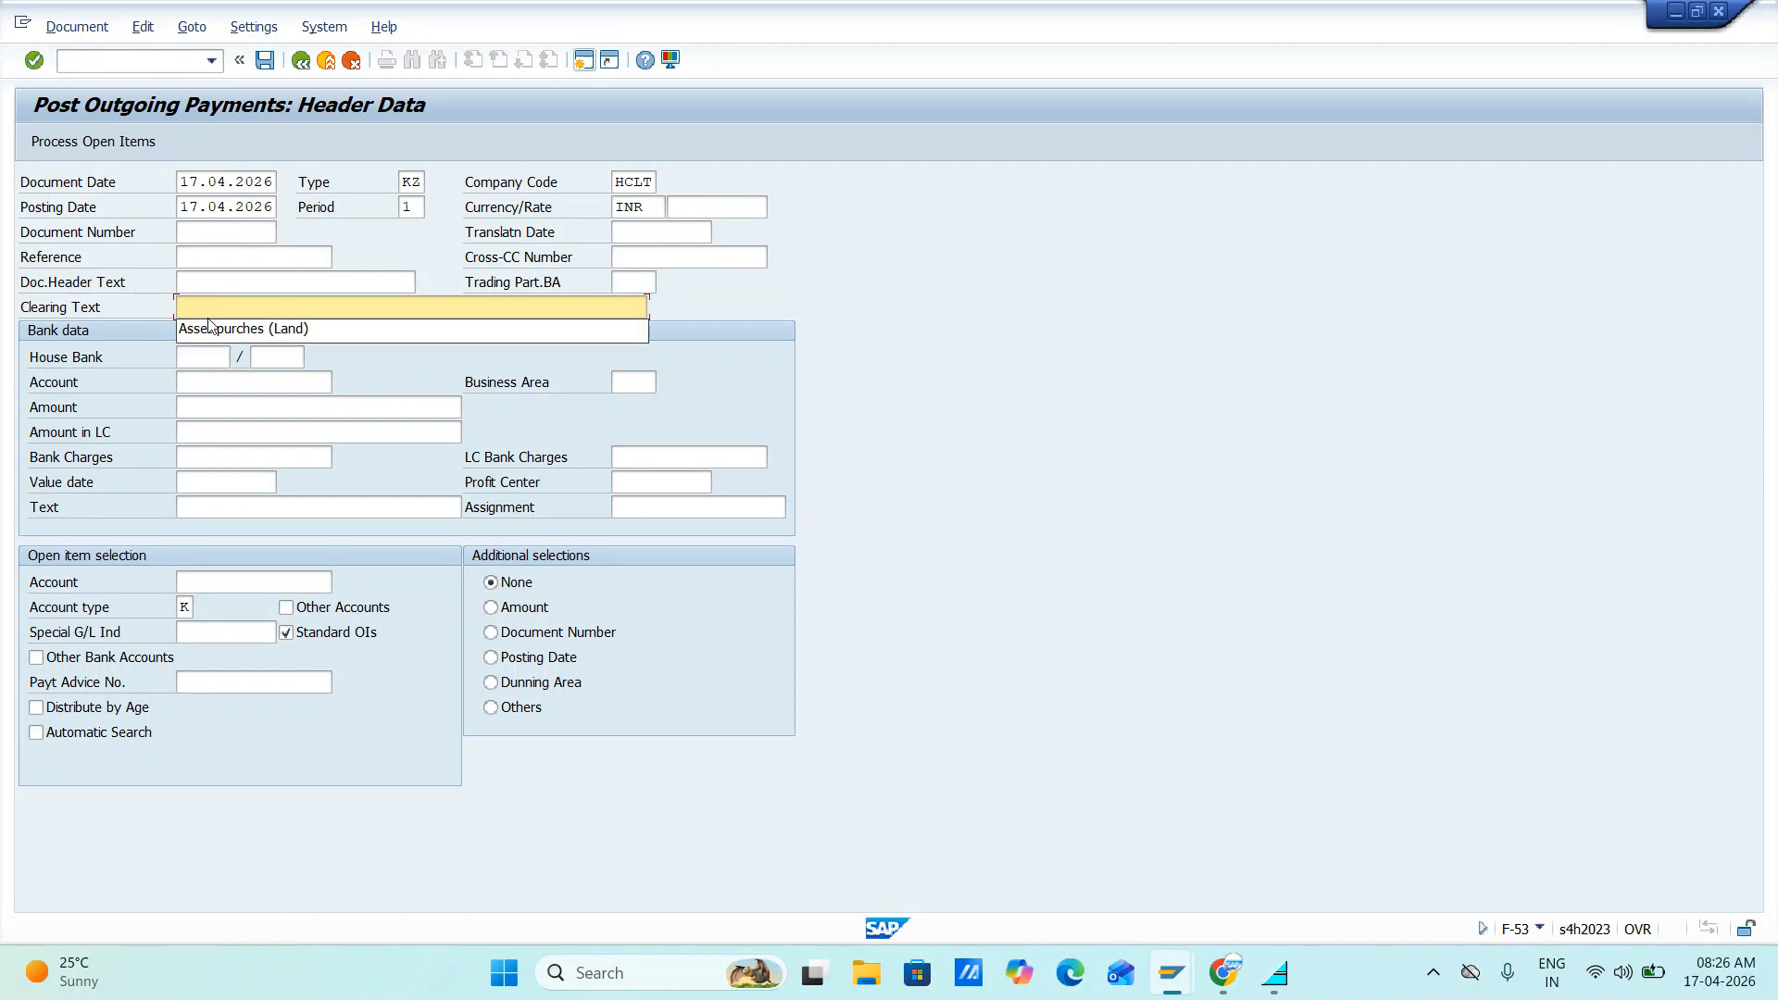
pyautogui.click(209, 284)
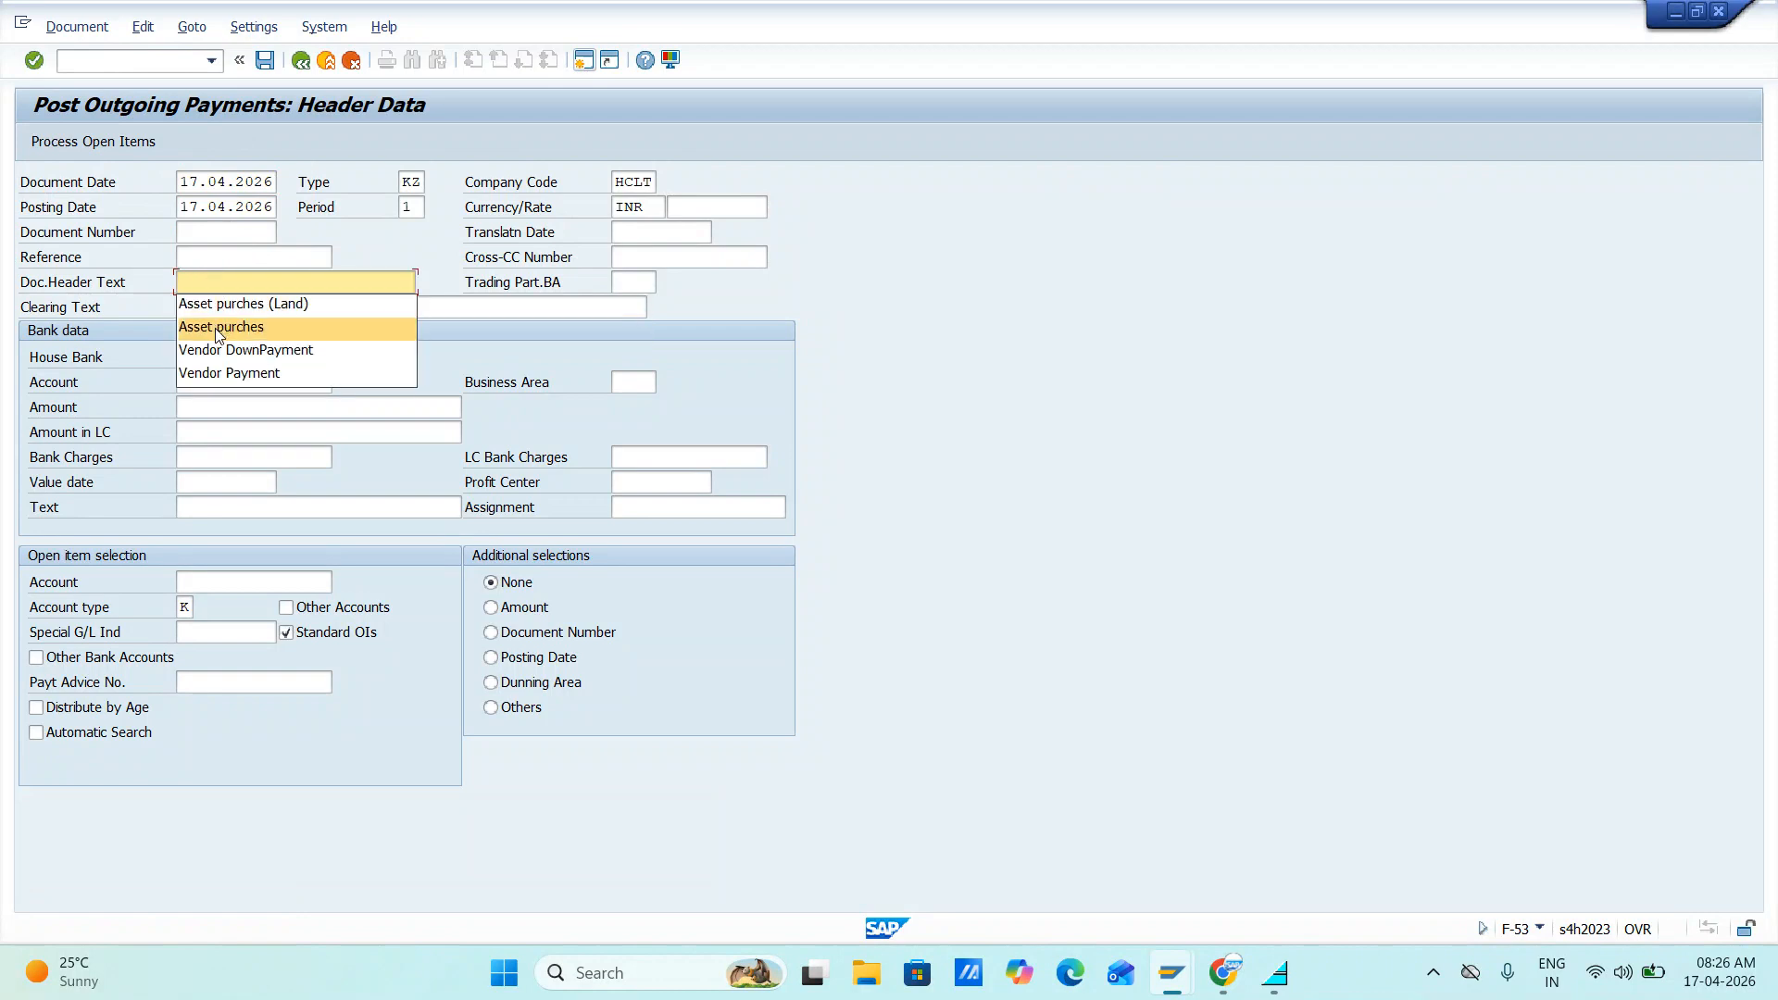
pyautogui.click(228, 373)
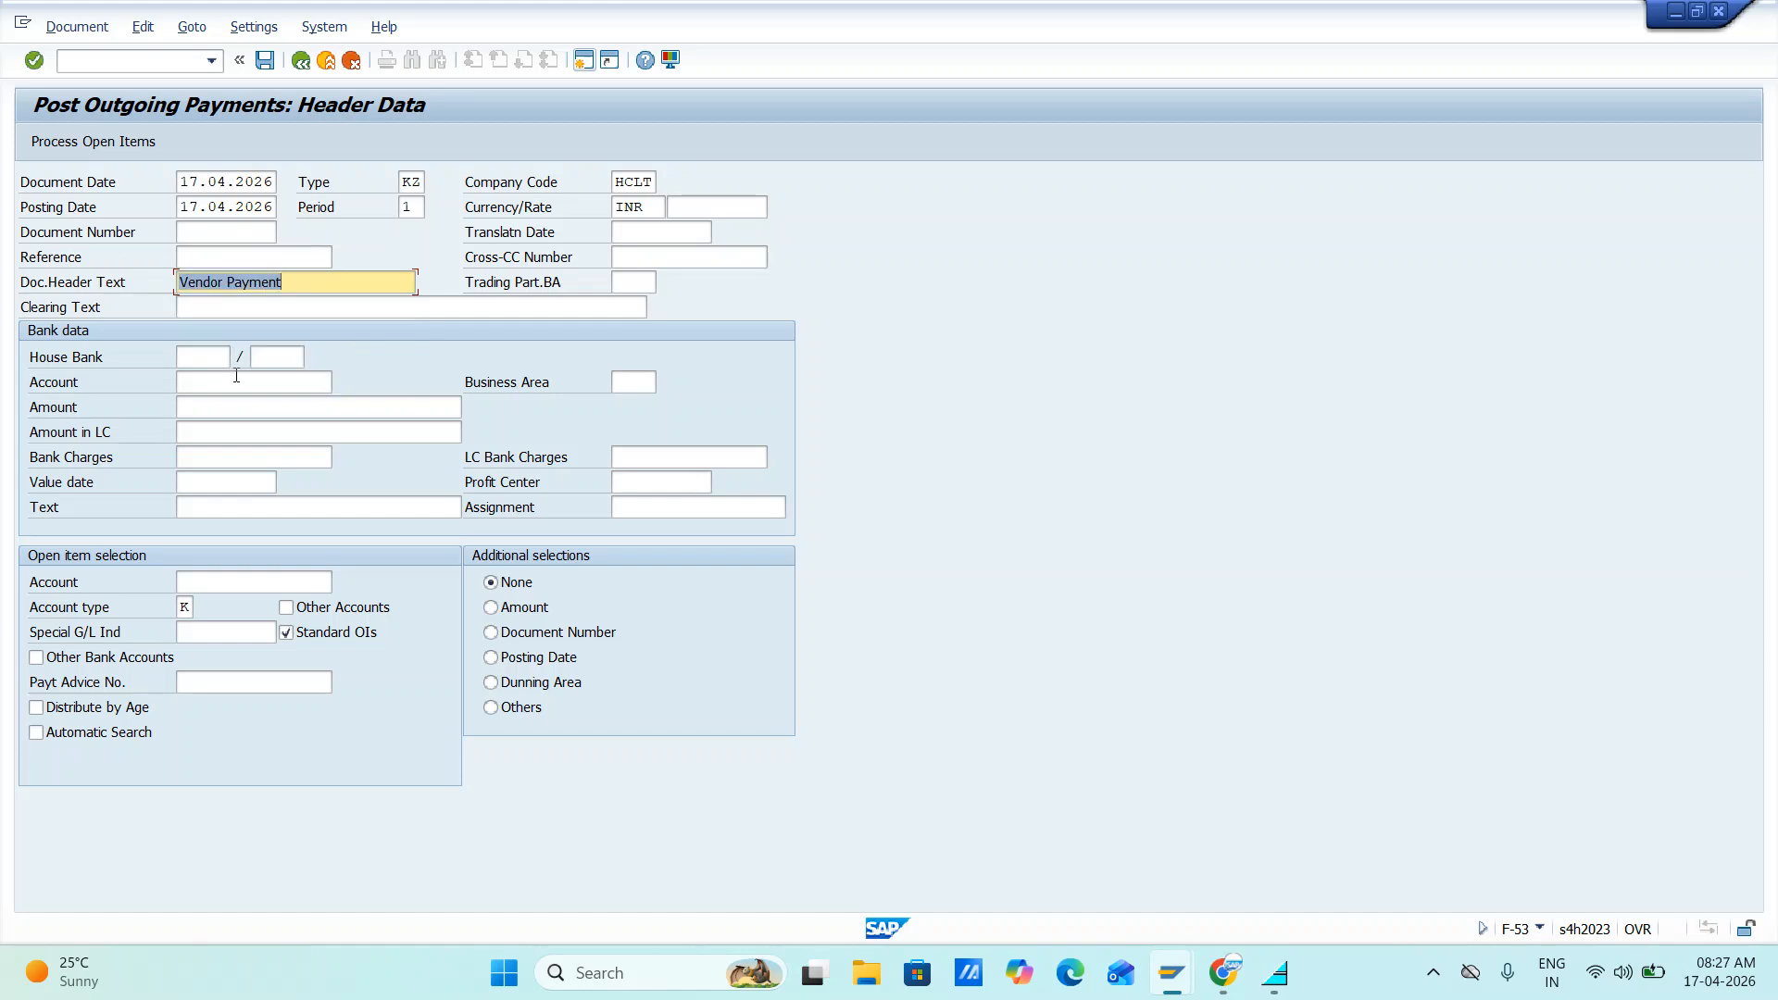
pyautogui.press('Tab')
pyautogui.press('Tab')
pyautogui.write('Vendor Payment')
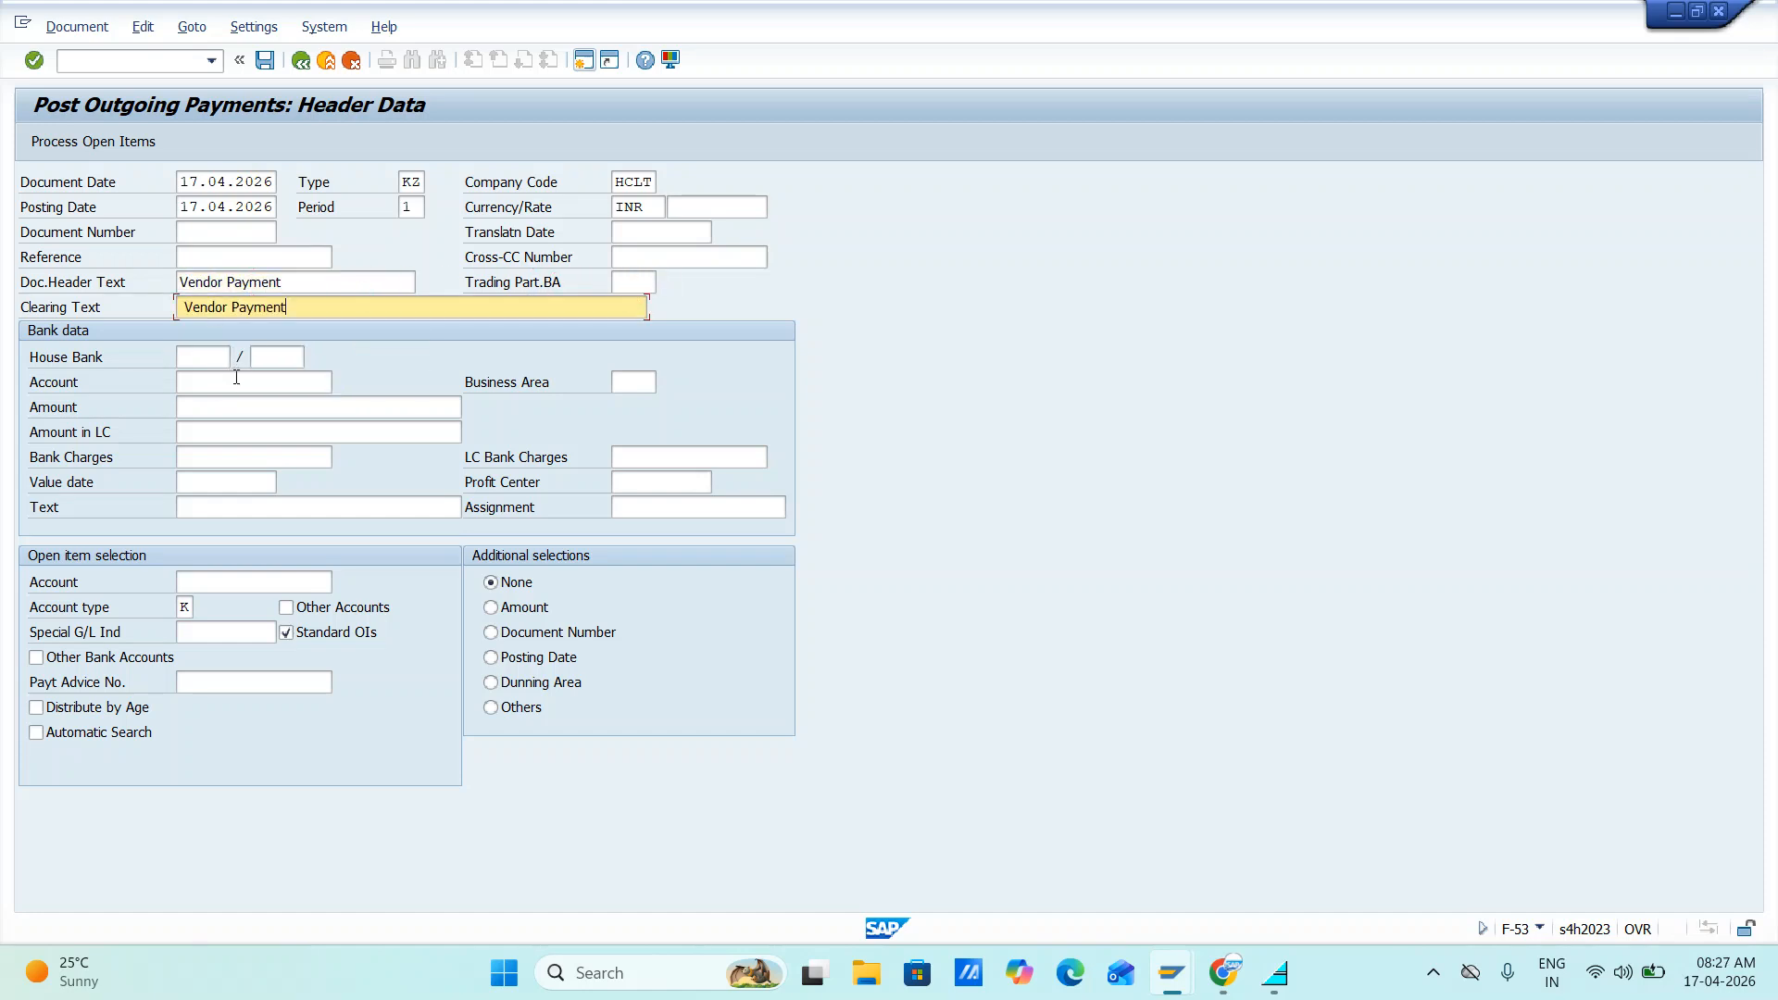
# - Fill in the bank data with the SBI Outgoing Bank G/L account, profit center 1000 and text "vendor payment"
pyautogui.click(192, 384)
pyautogui.click(204, 401)
pyautogui.click(632, 488)
pyautogui.write('1000')
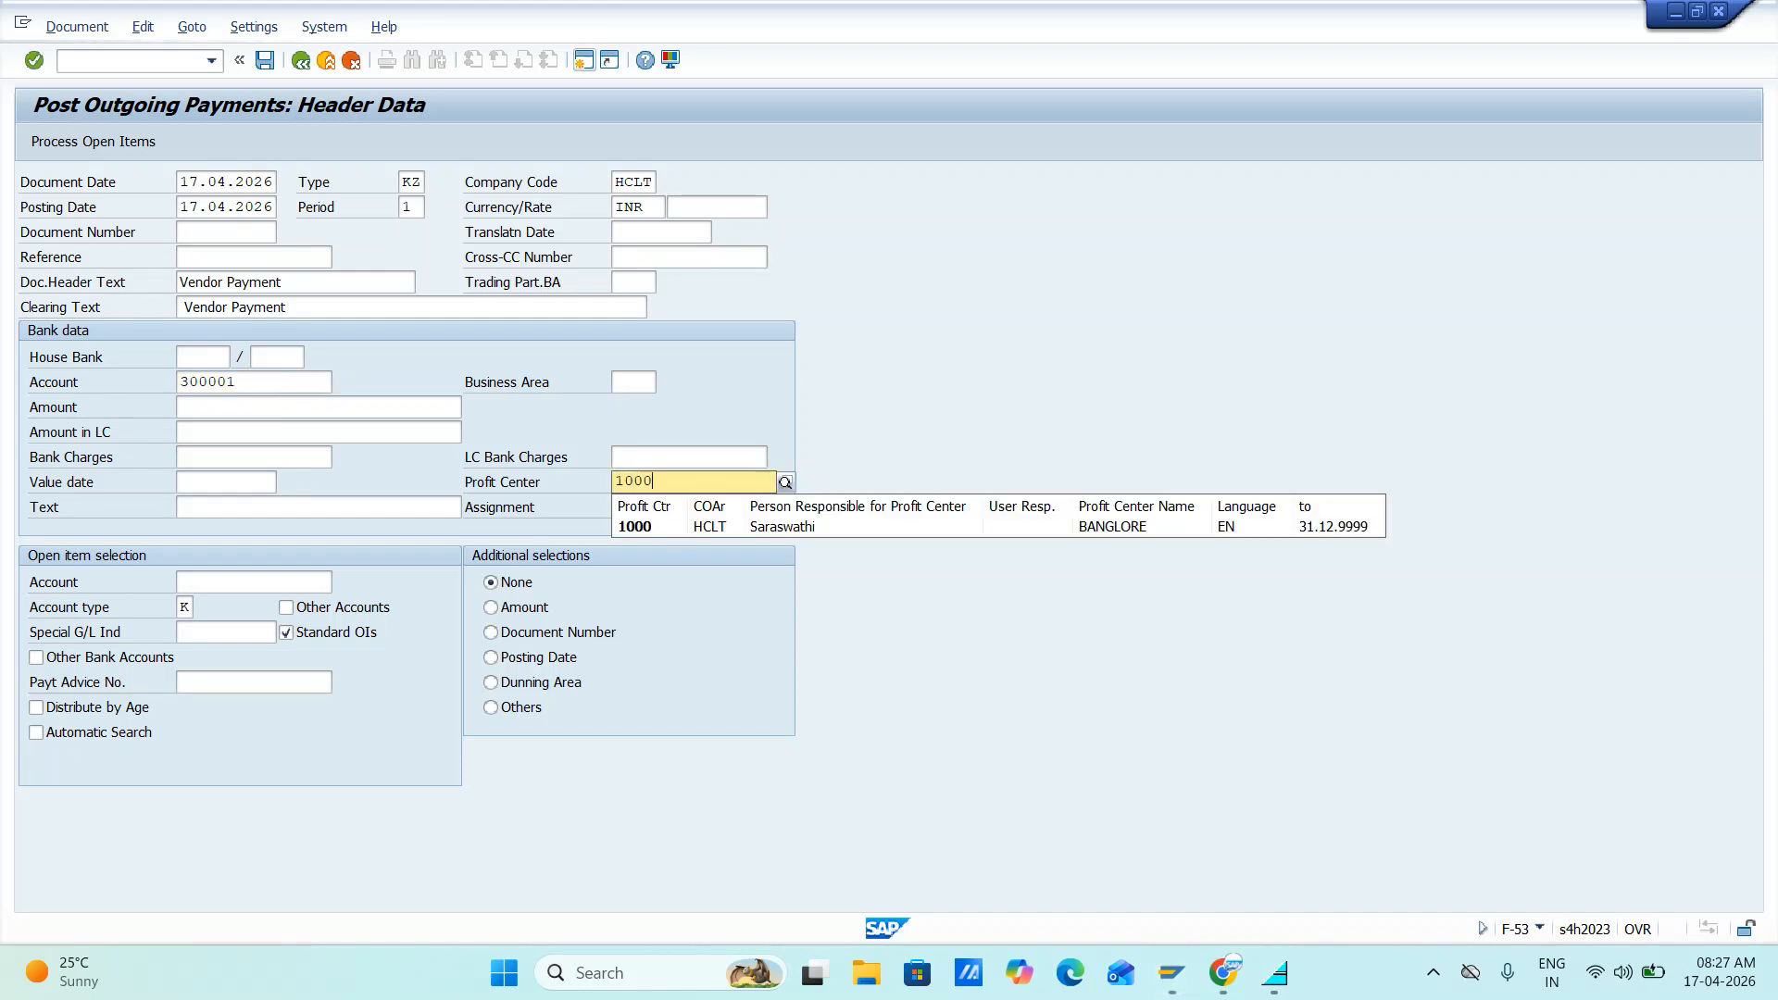
pyautogui.click(251, 510)
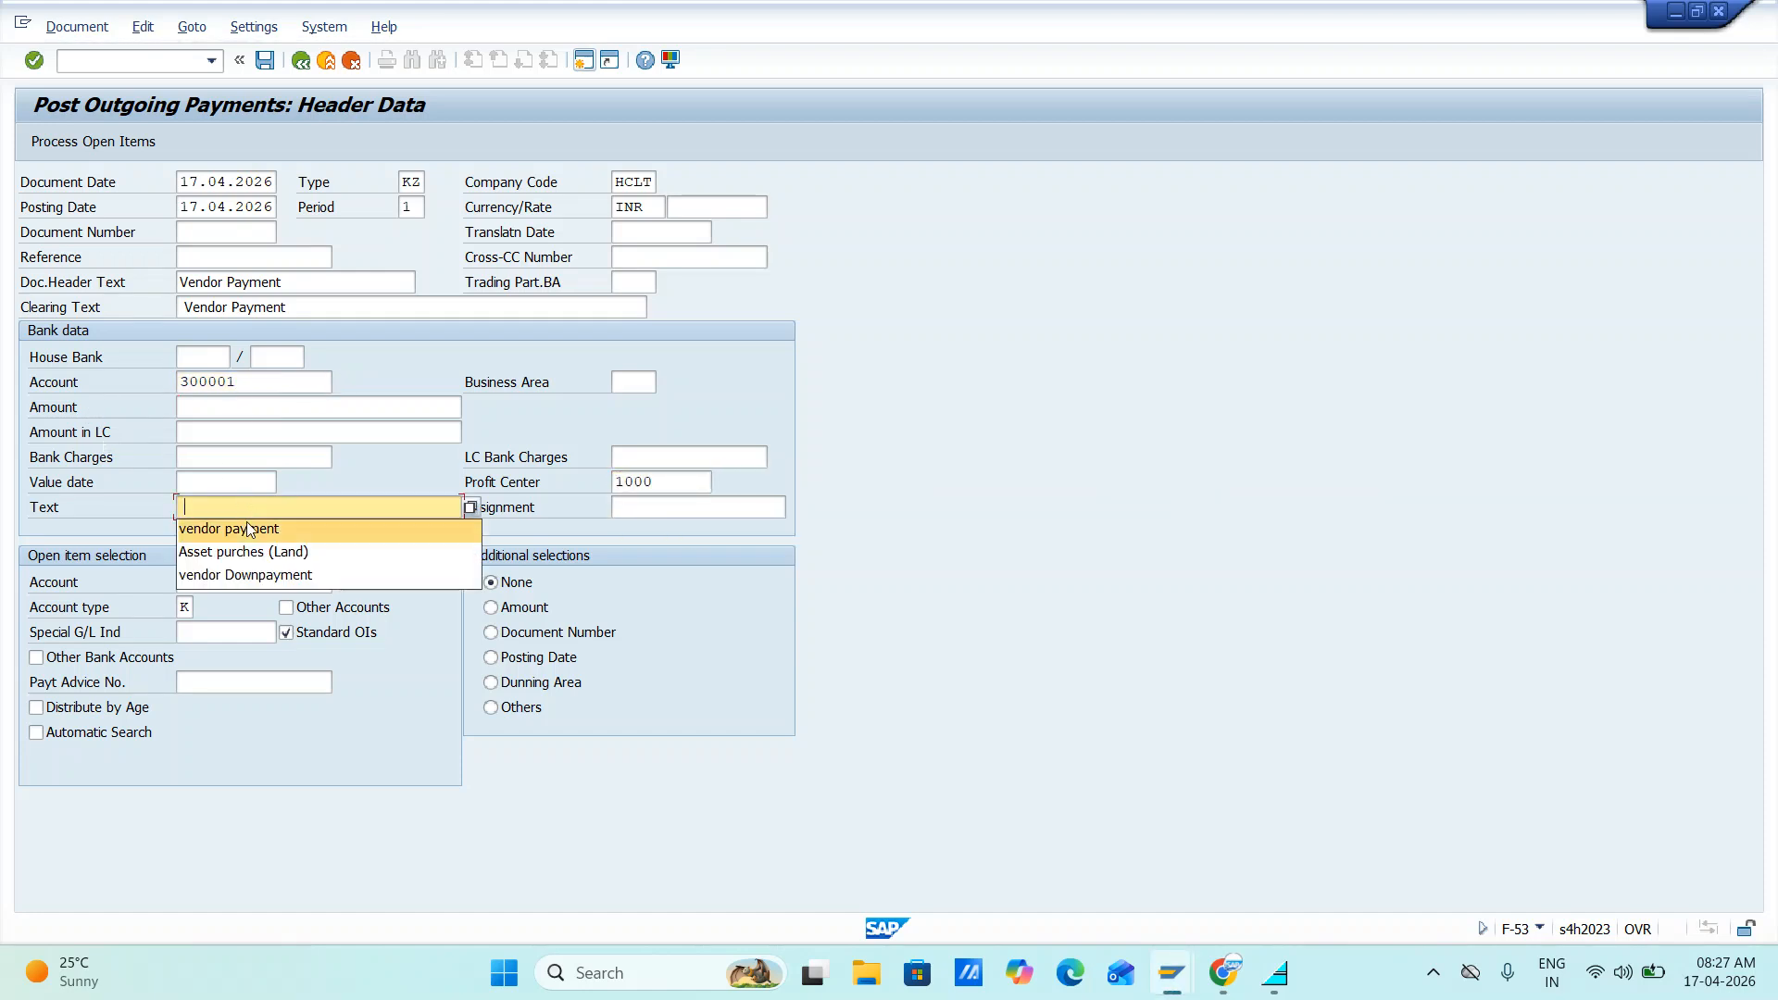
pyautogui.click(246, 528)
# - Choose the Fedex Logistics vendor account for open item selection, set the bank amount to 1 and load the open items
pyautogui.click(241, 582)
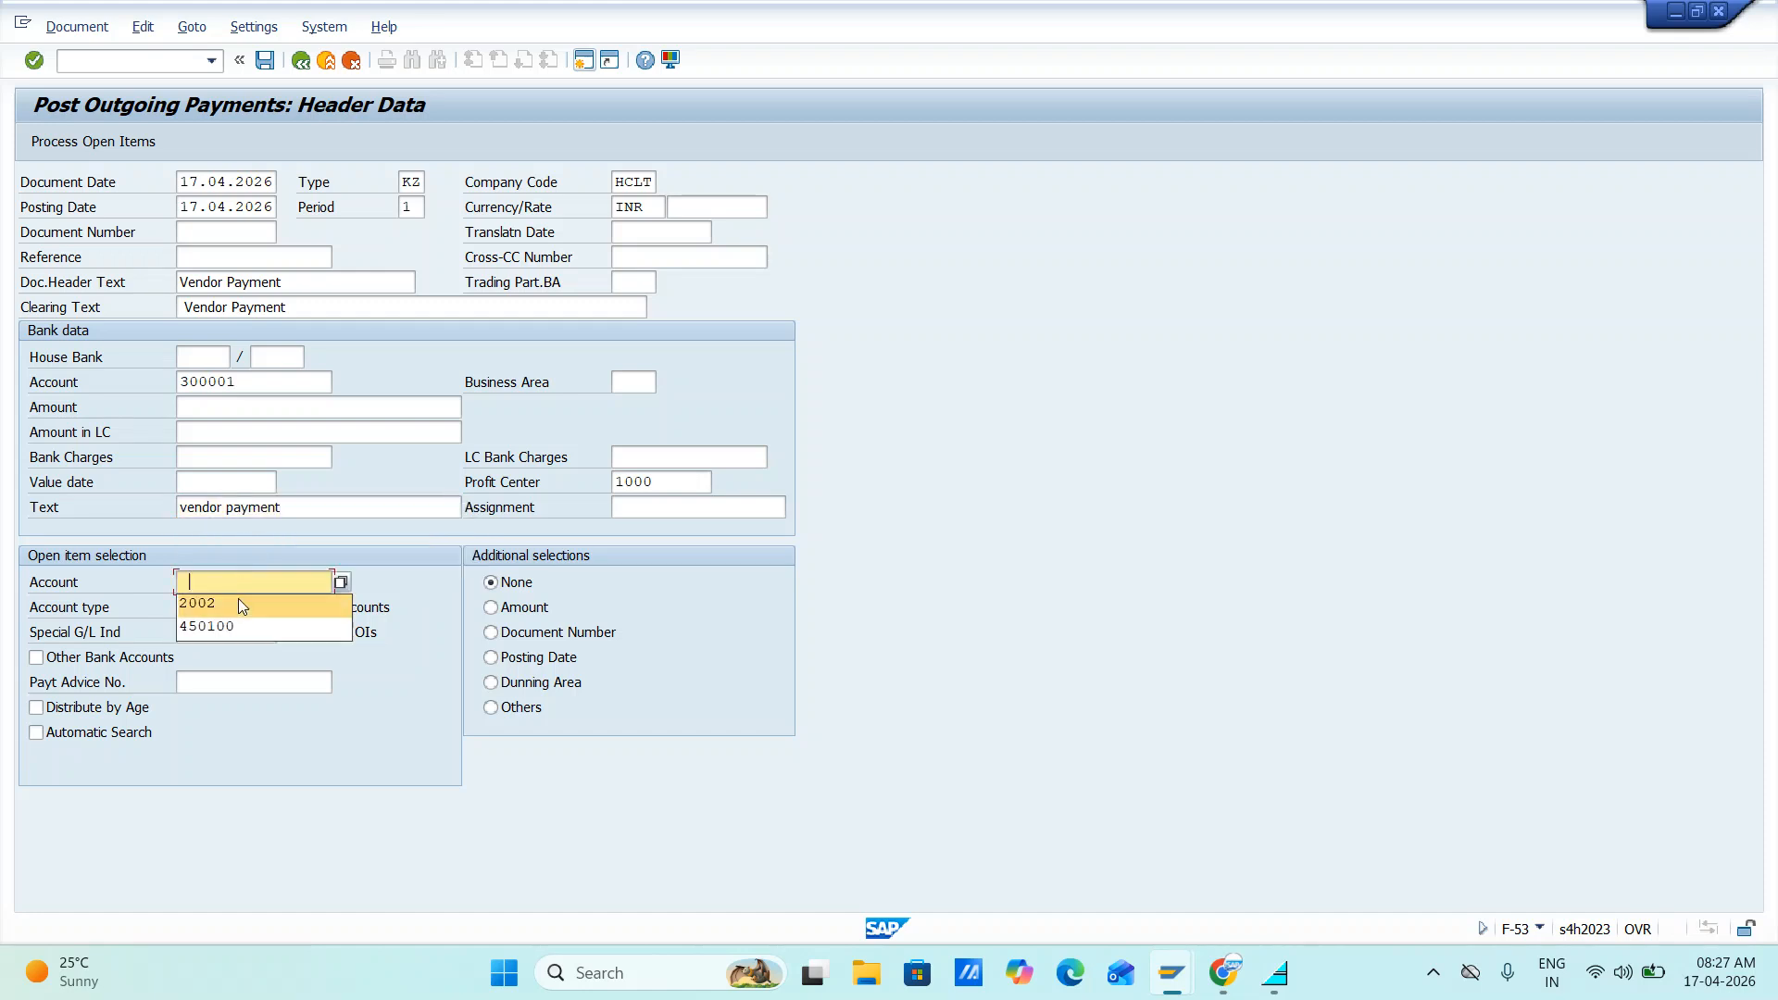
pyautogui.click(240, 604)
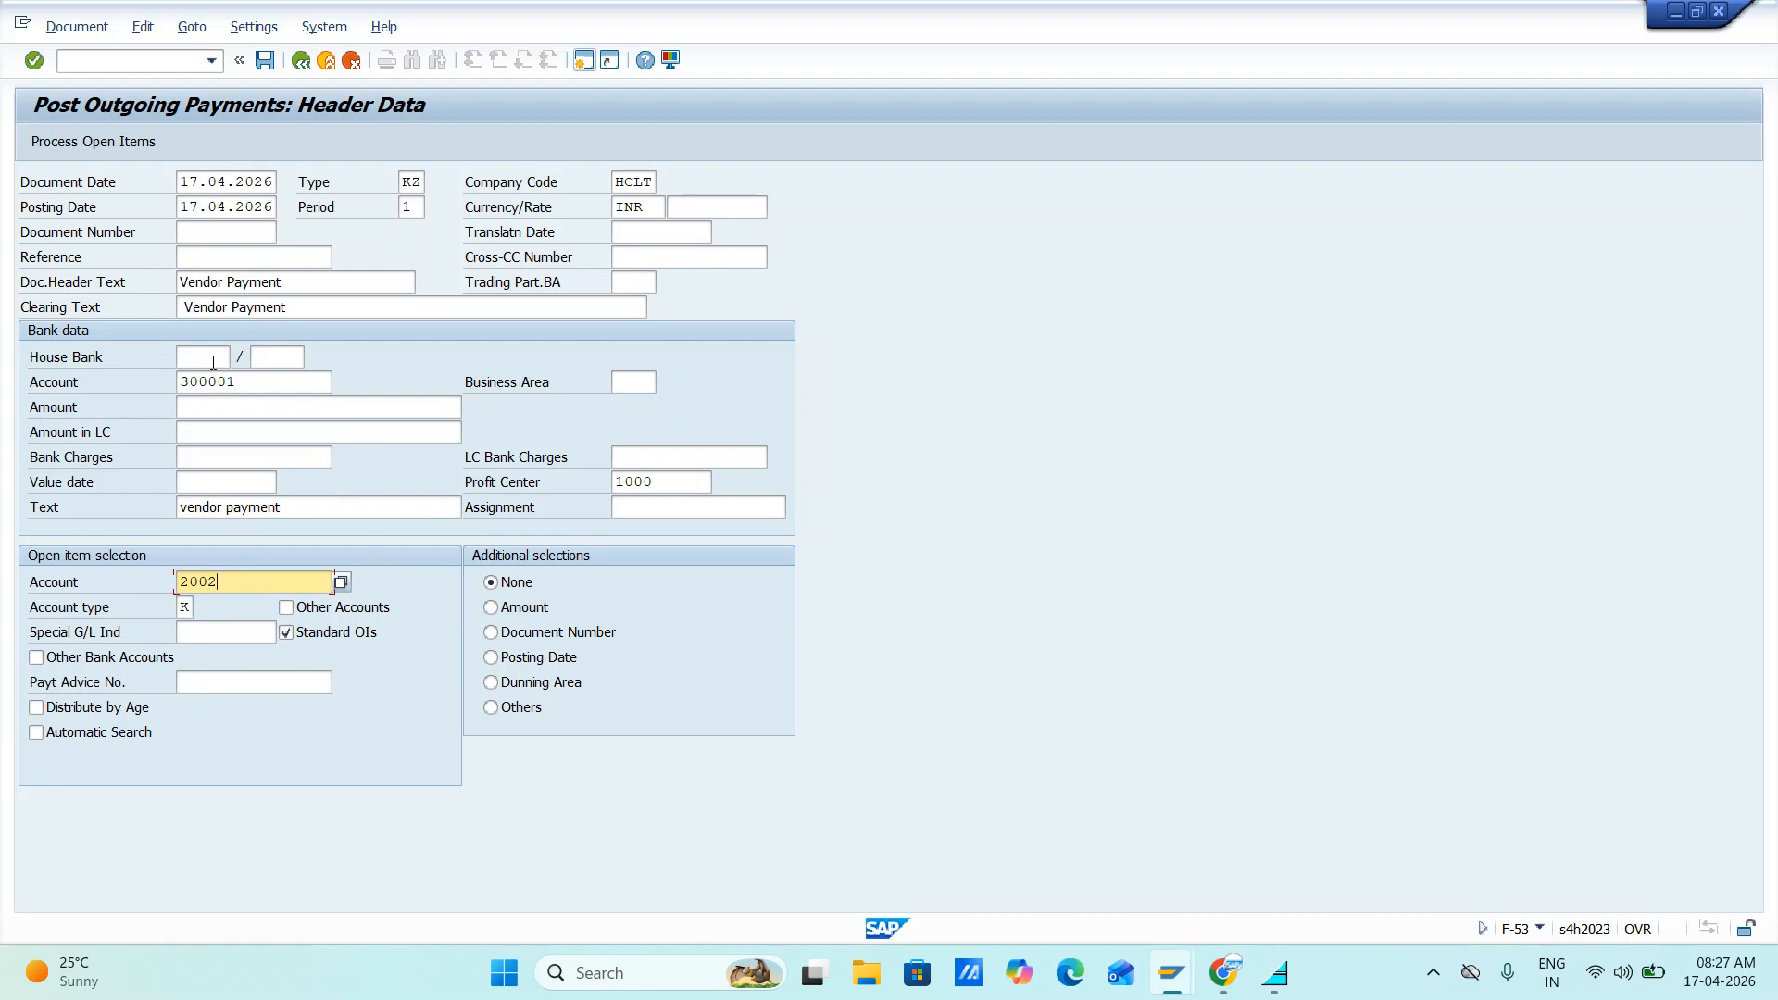
pyautogui.click(196, 409)
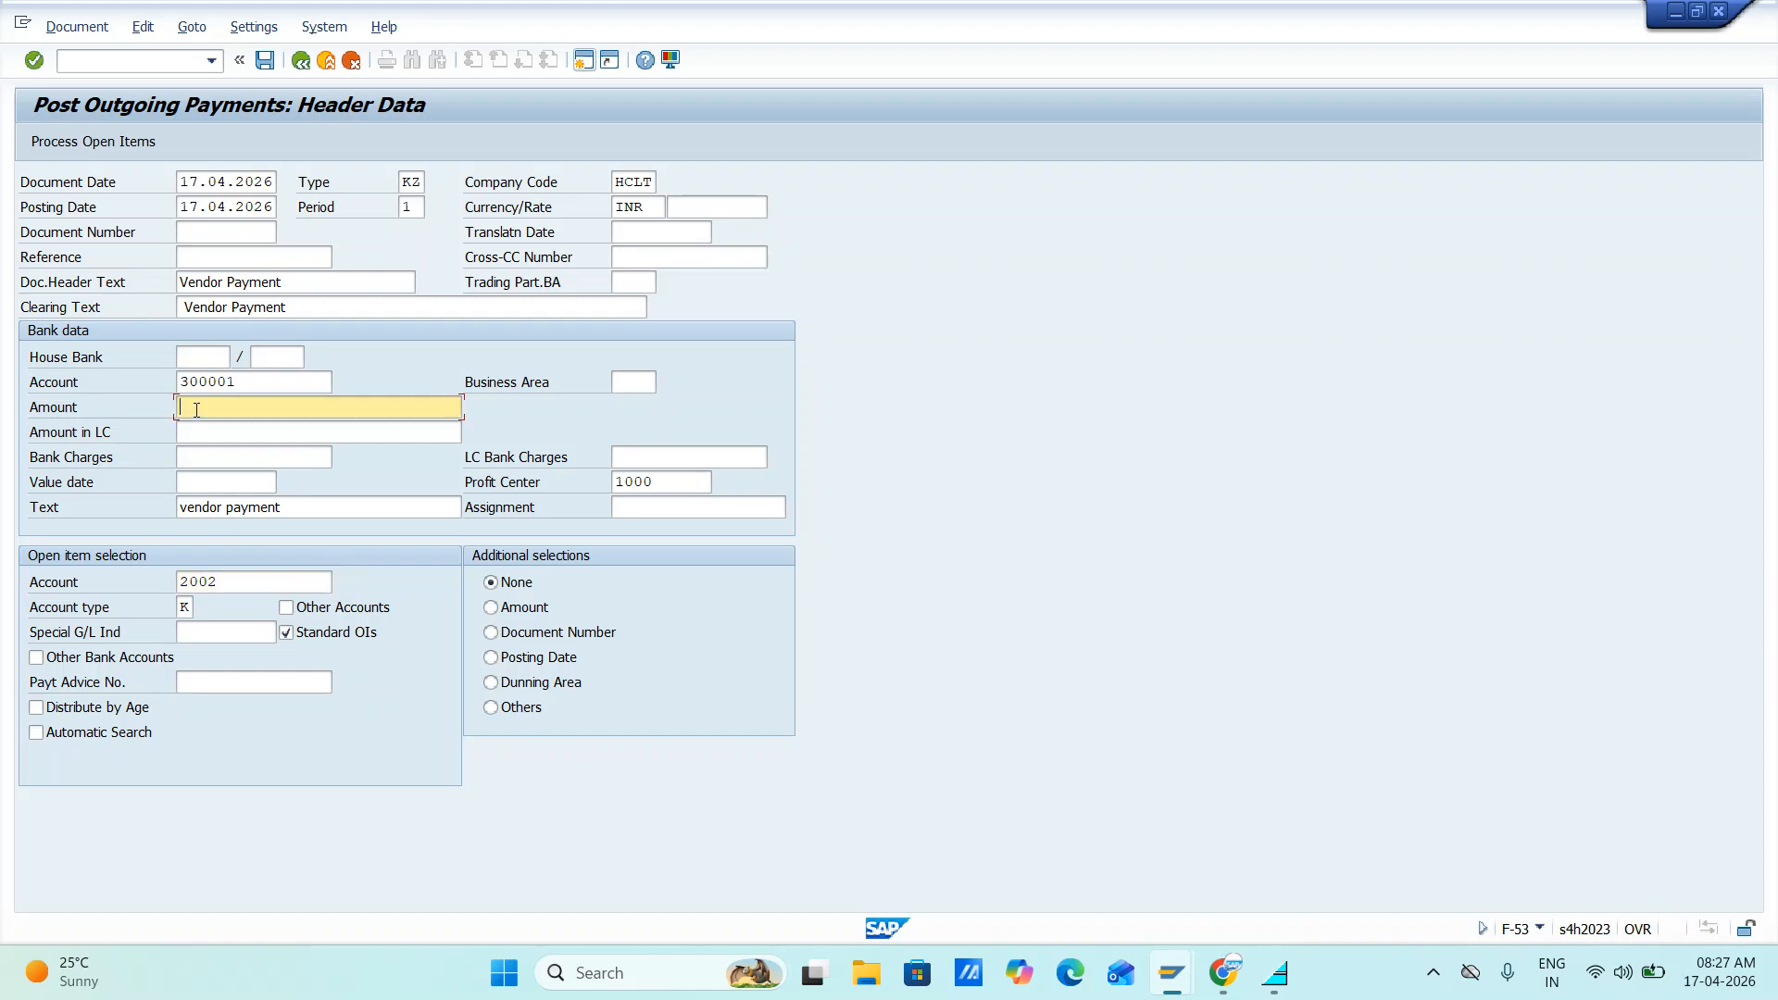
pyautogui.write('1')
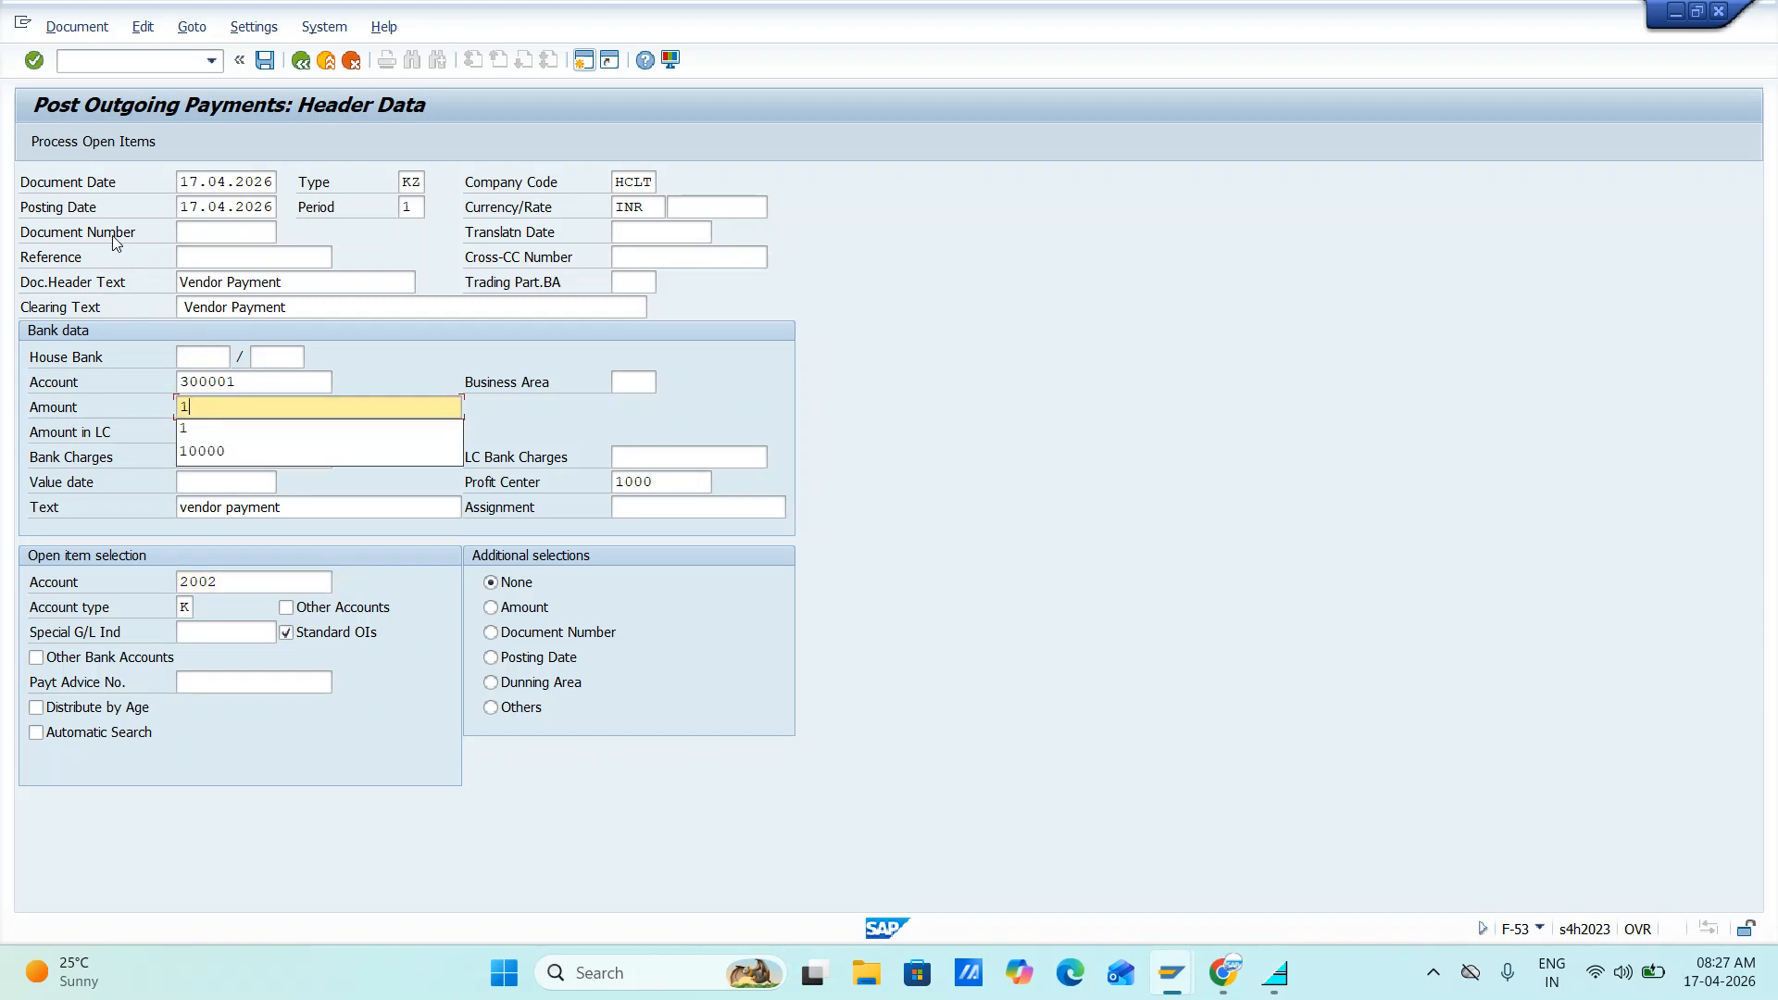
pyautogui.press('Return')
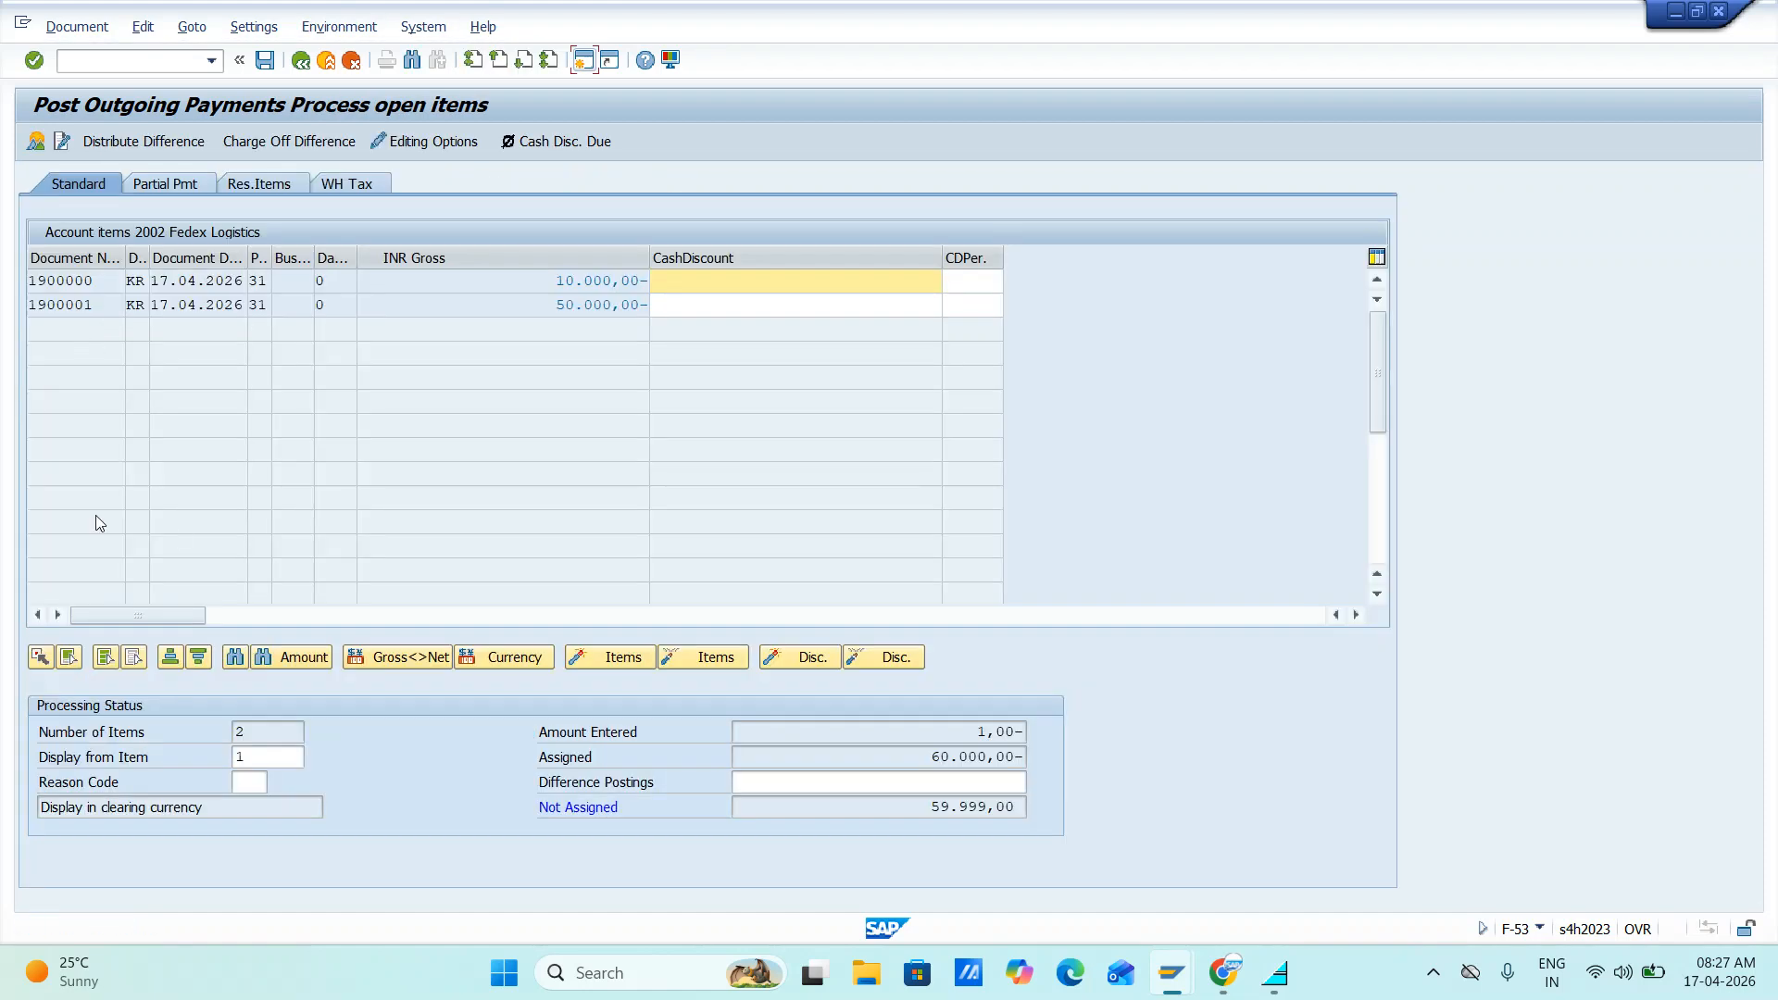
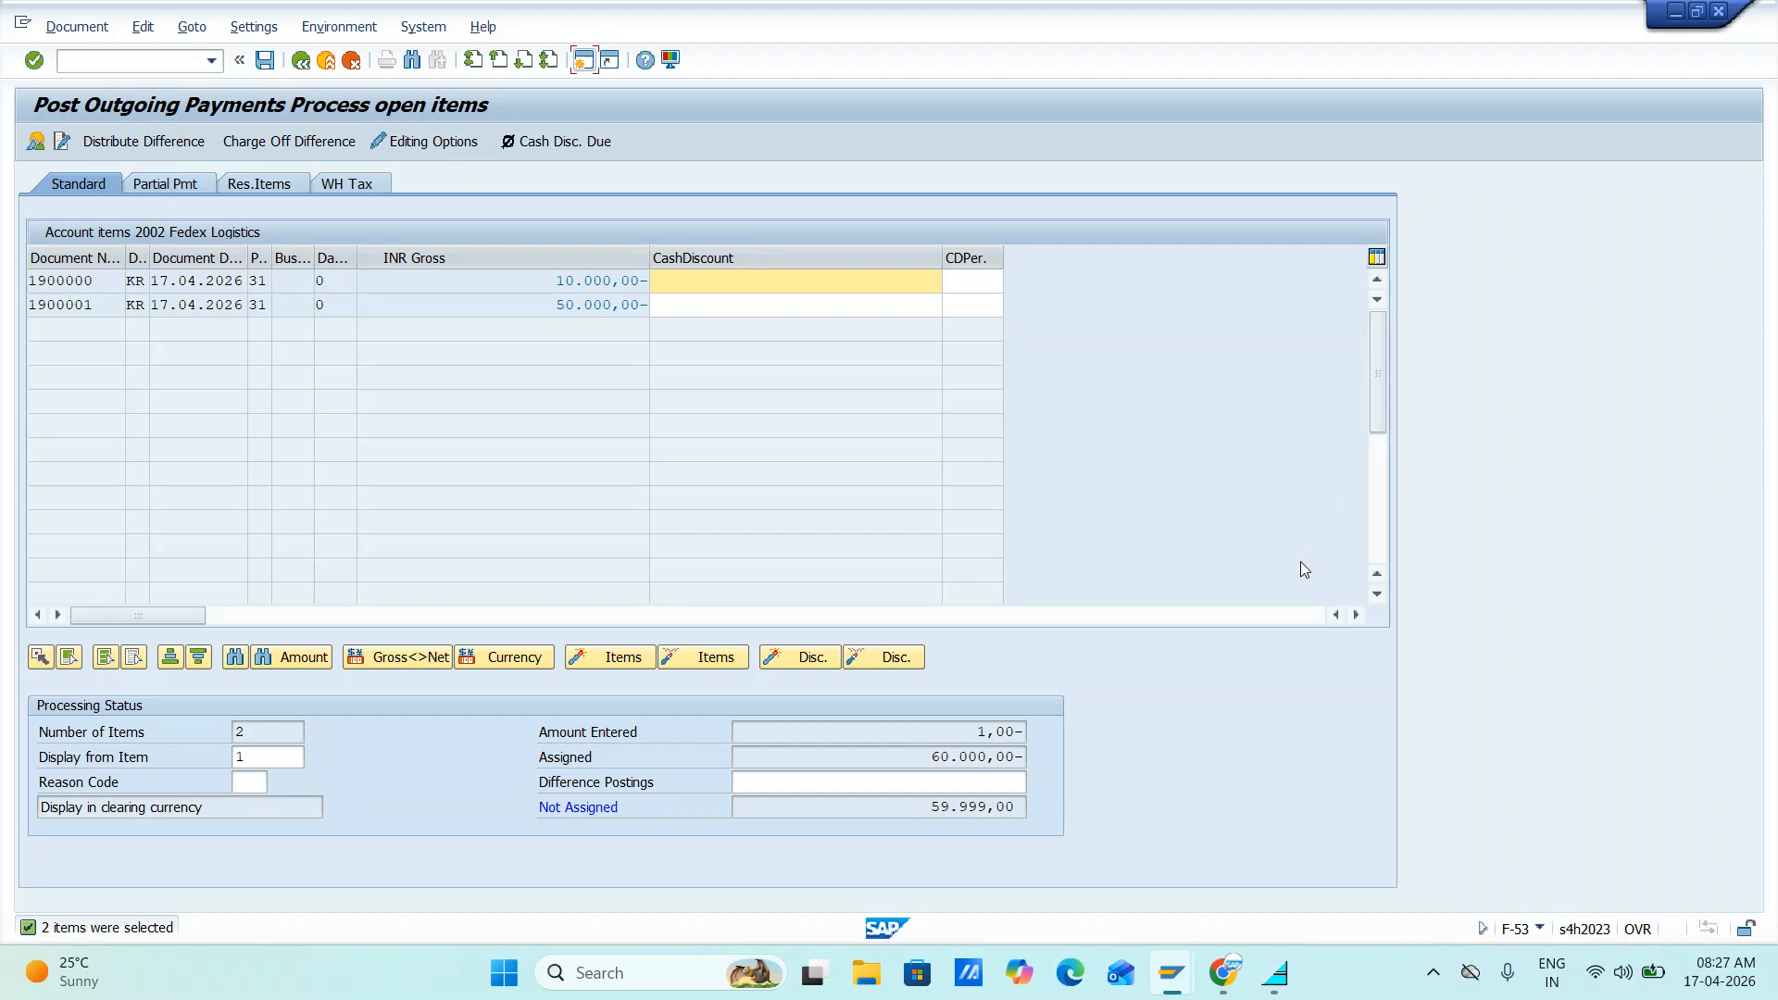
# - Enter partial payments of 5000 against the 10.000,00 invoice and 20.000 against the 50.000,00 invoice
pyautogui.click(163, 184)
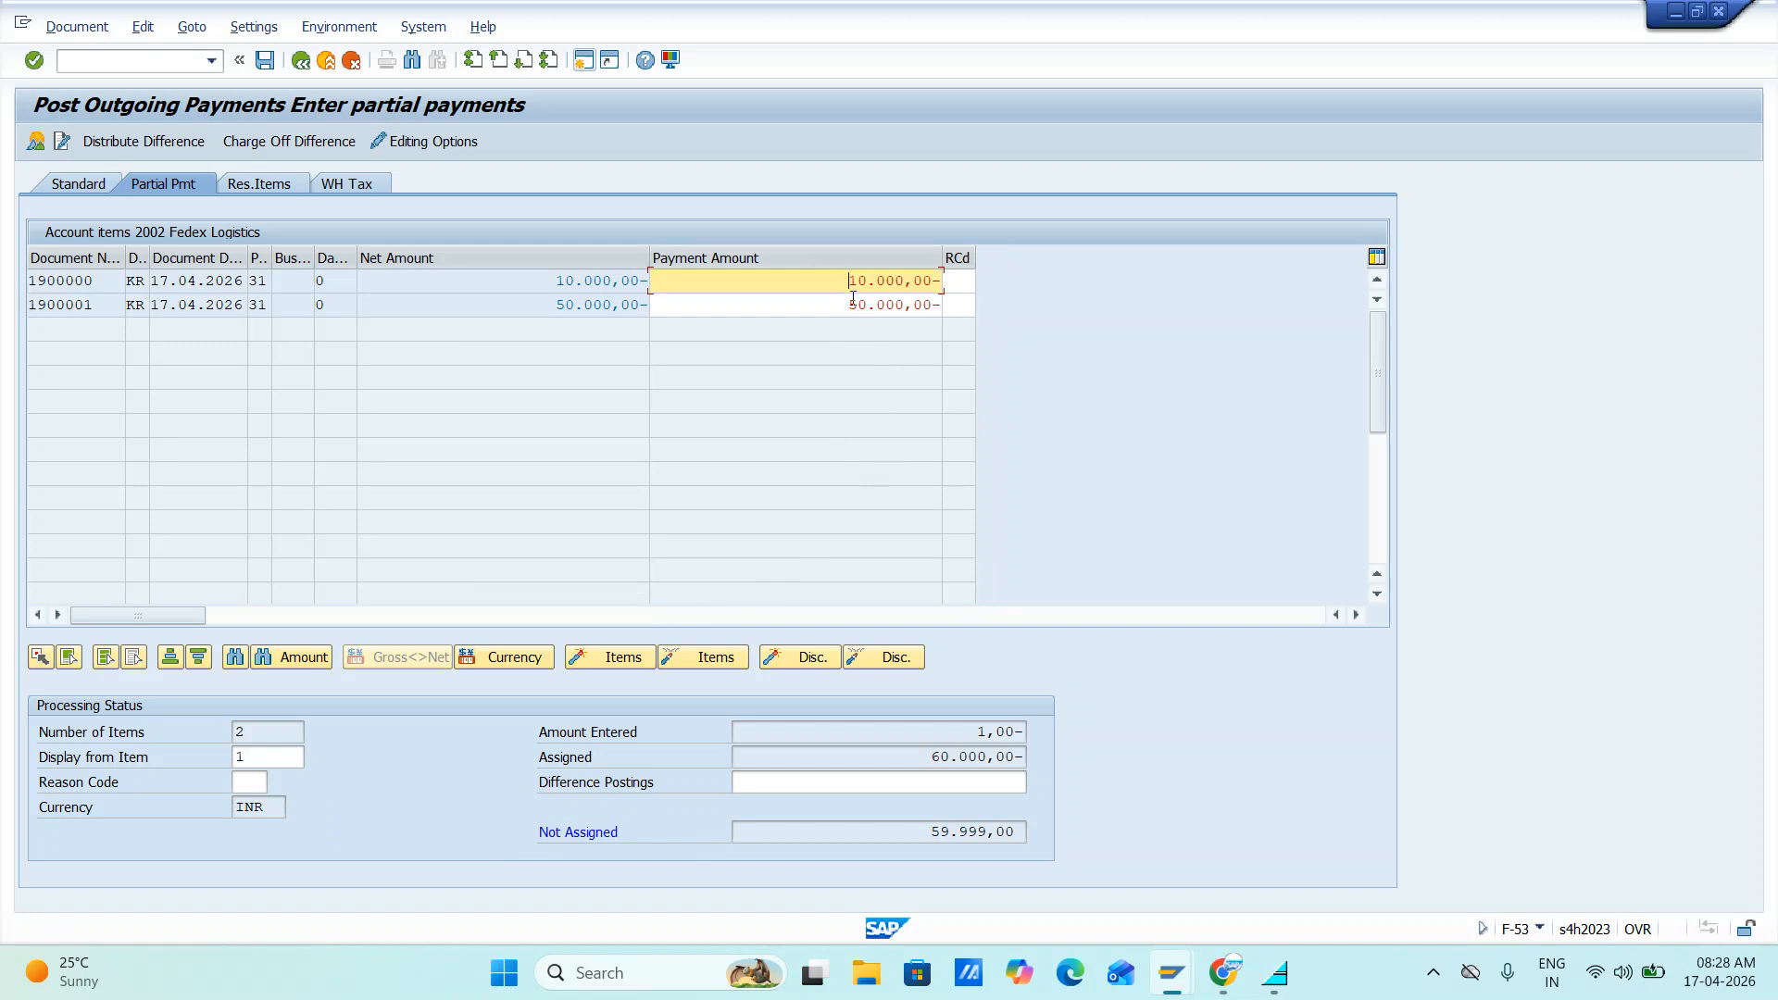
pyautogui.moveTo(848, 279); pyautogui.dragTo(973, 278)
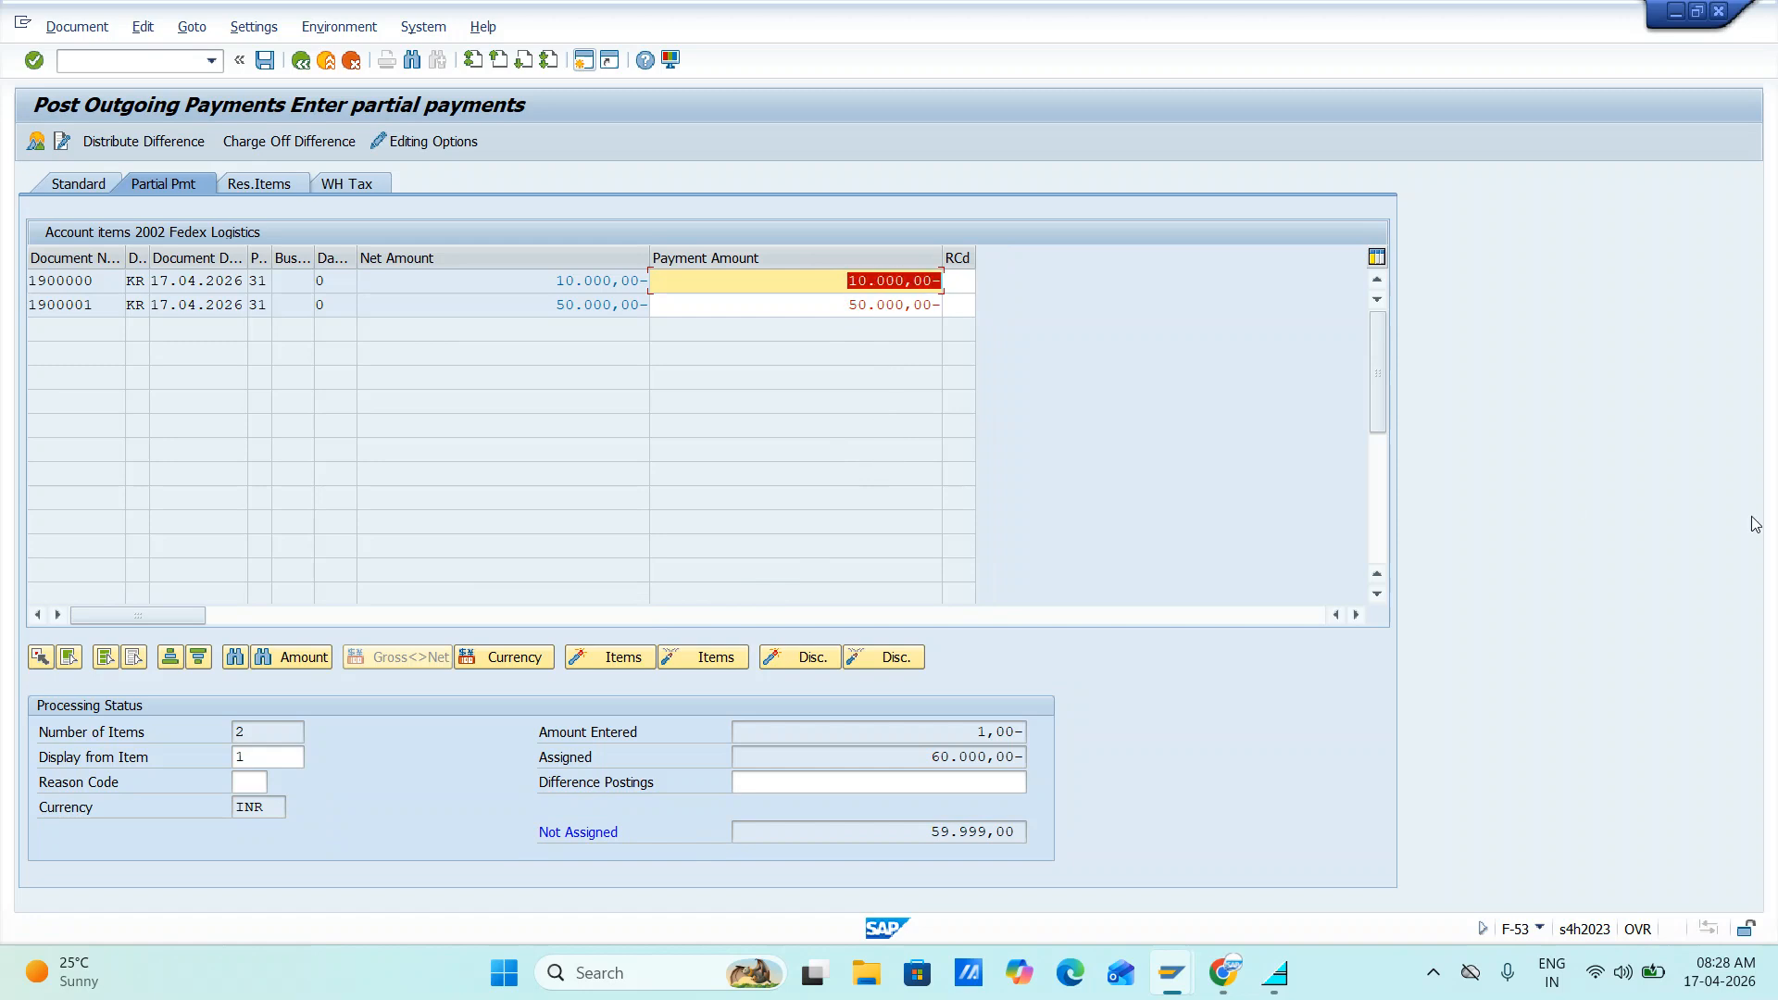
pyautogui.write('5000')
pyautogui.press('Tab')
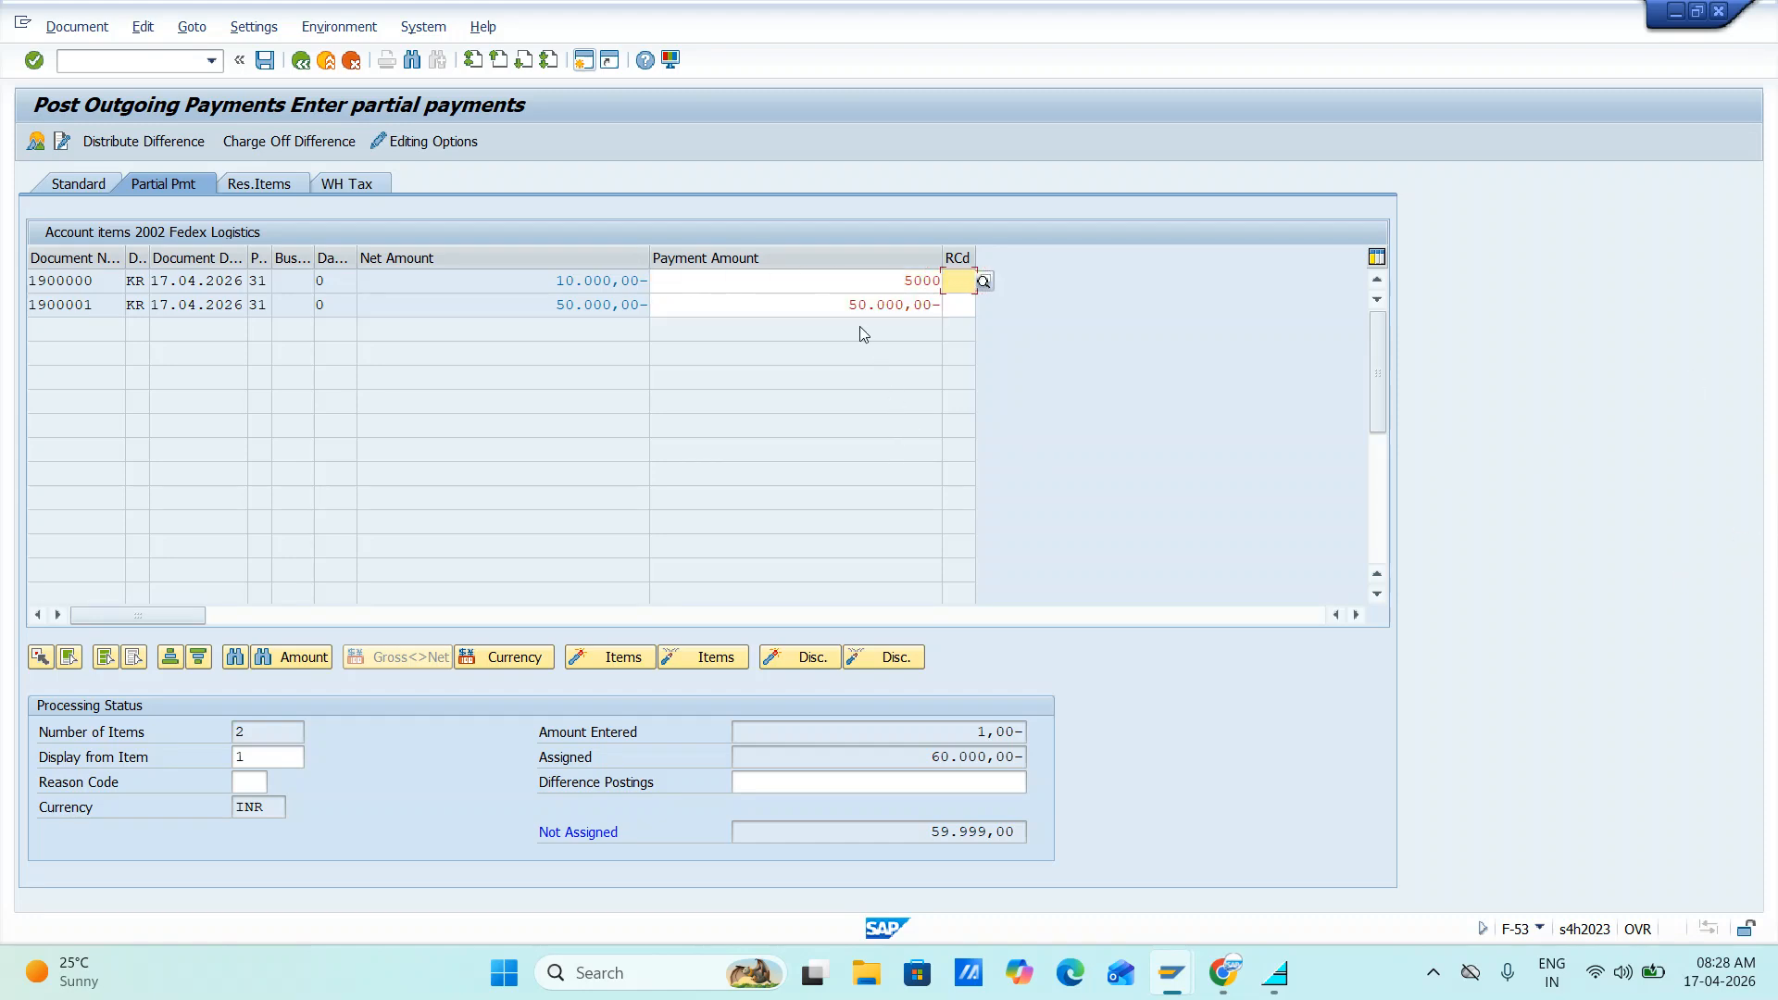
pyautogui.moveTo(848, 306); pyautogui.dragTo(940, 309)
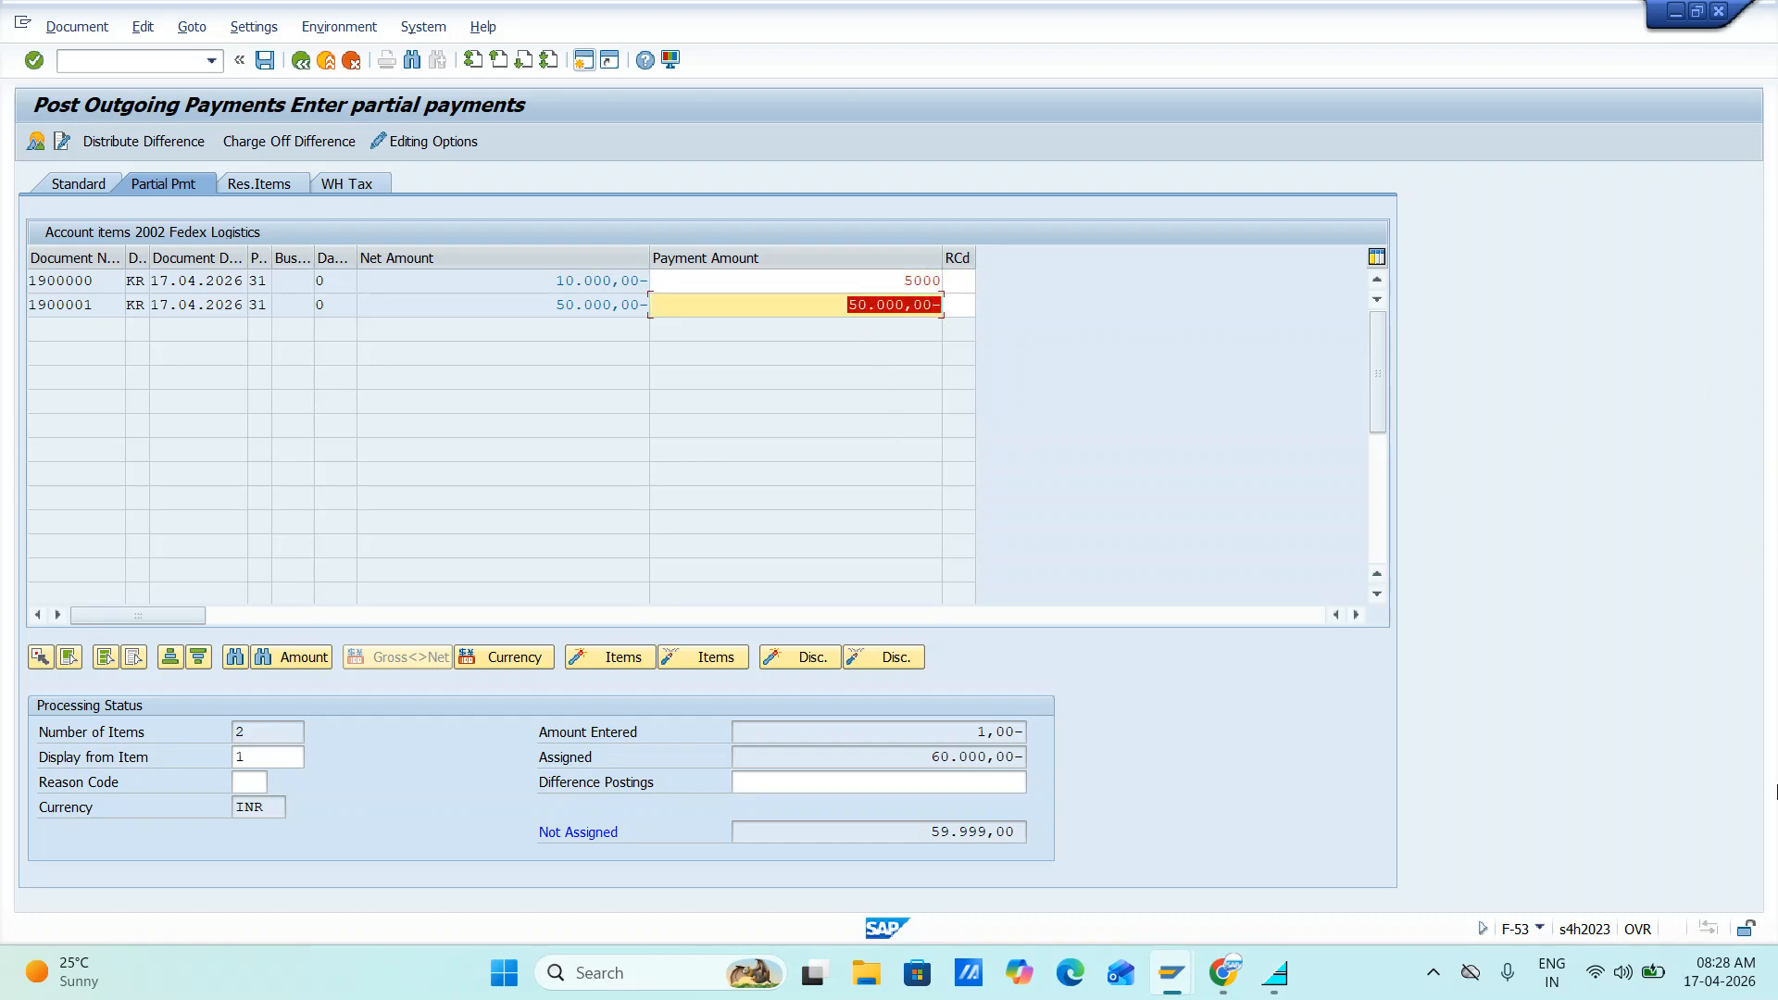
pyautogui.write('20.0')
pyautogui.write('0000')
pyautogui.press('Return')
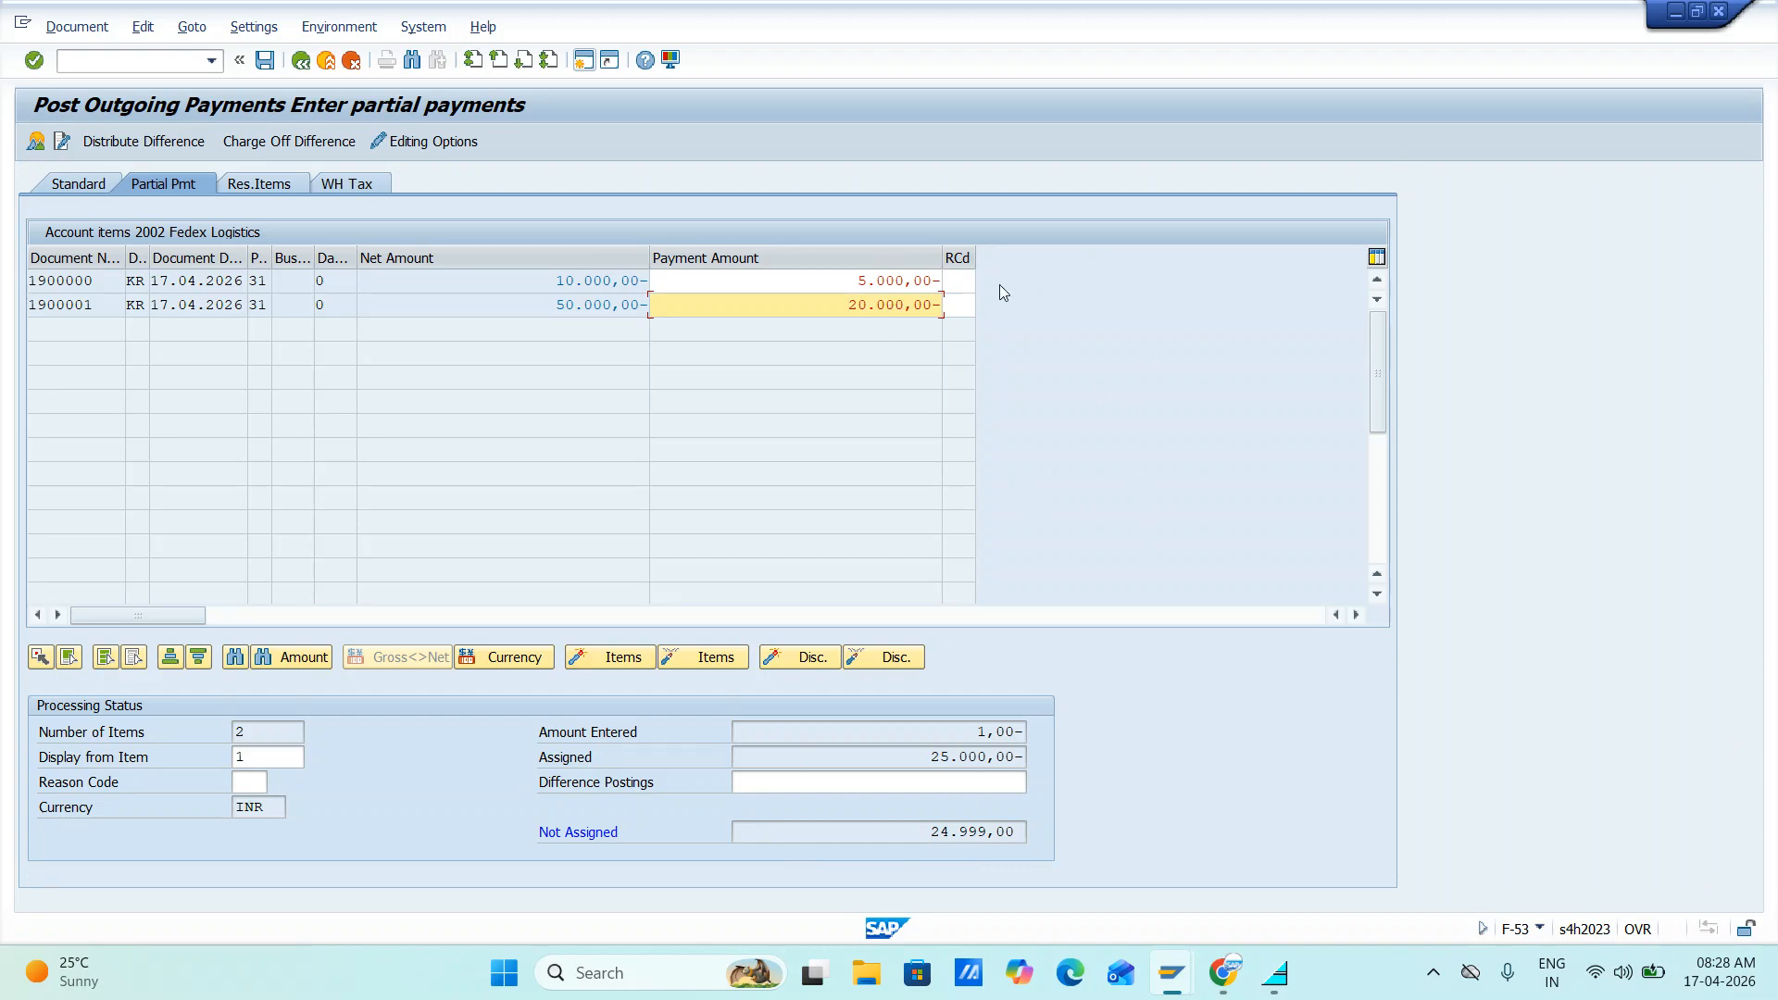
# - Charge off the difference by opening the SBI Outgoing Bank line item and setting its amount to *
pyautogui.click(294, 141)
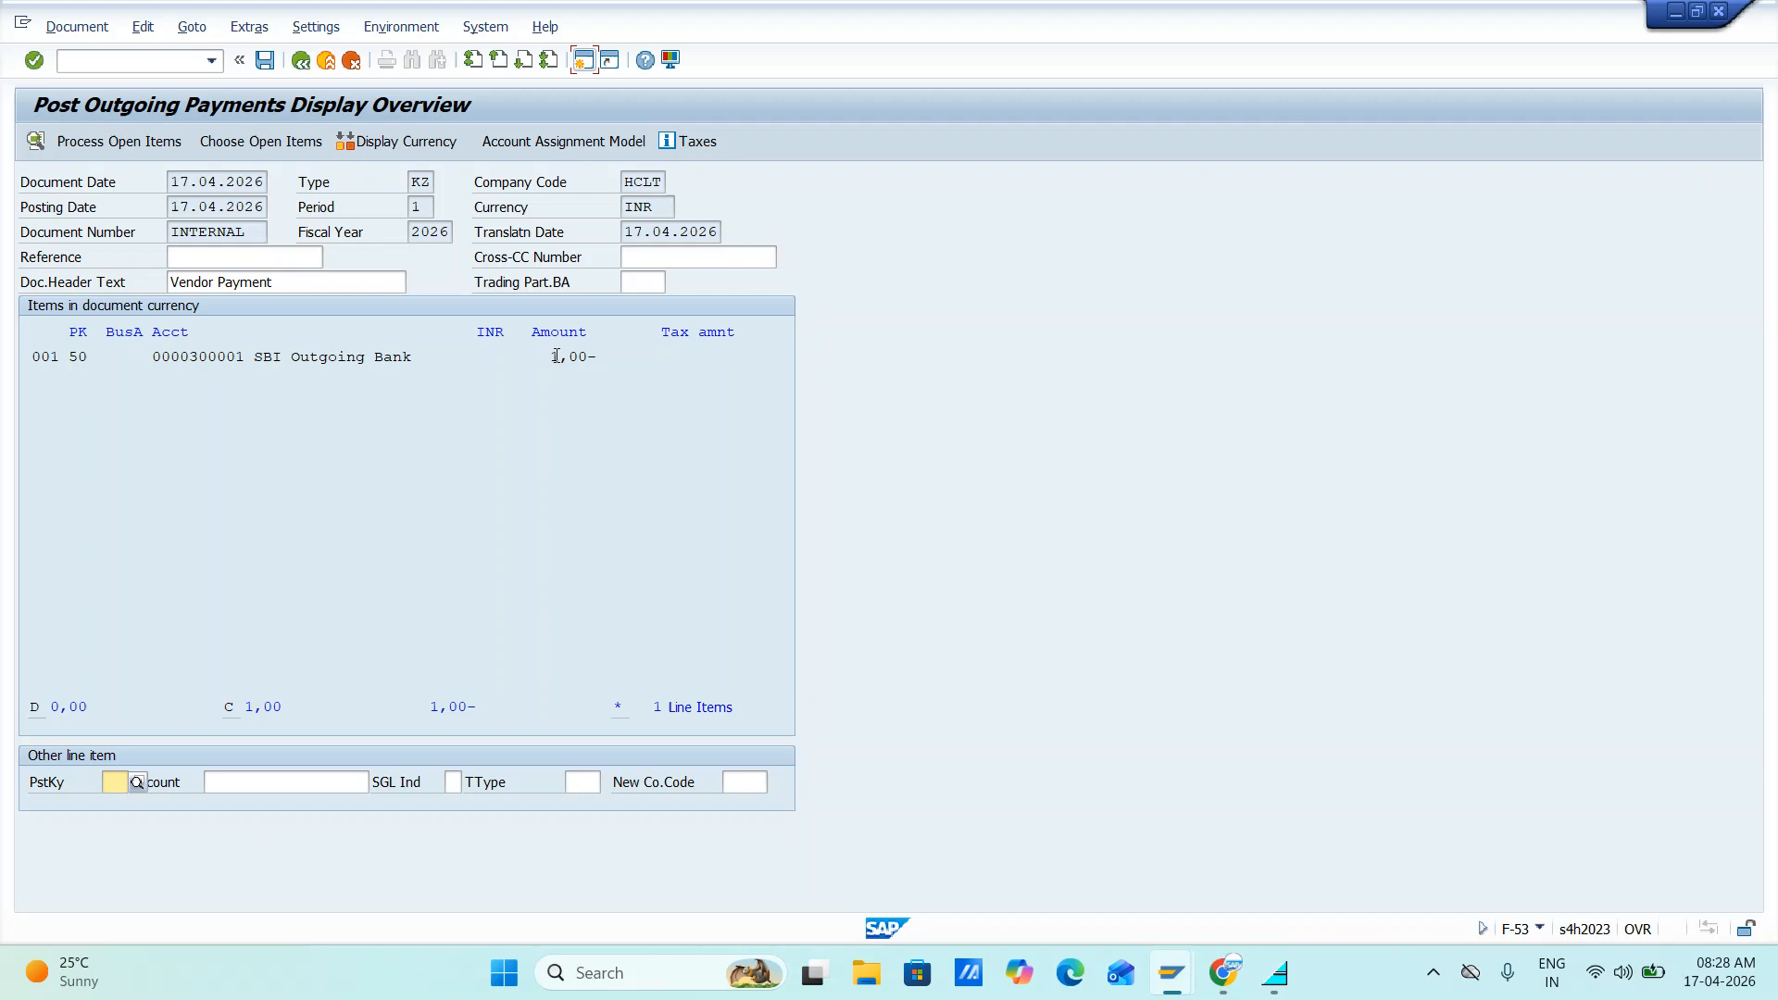
pyautogui.doubleClick(560, 356)
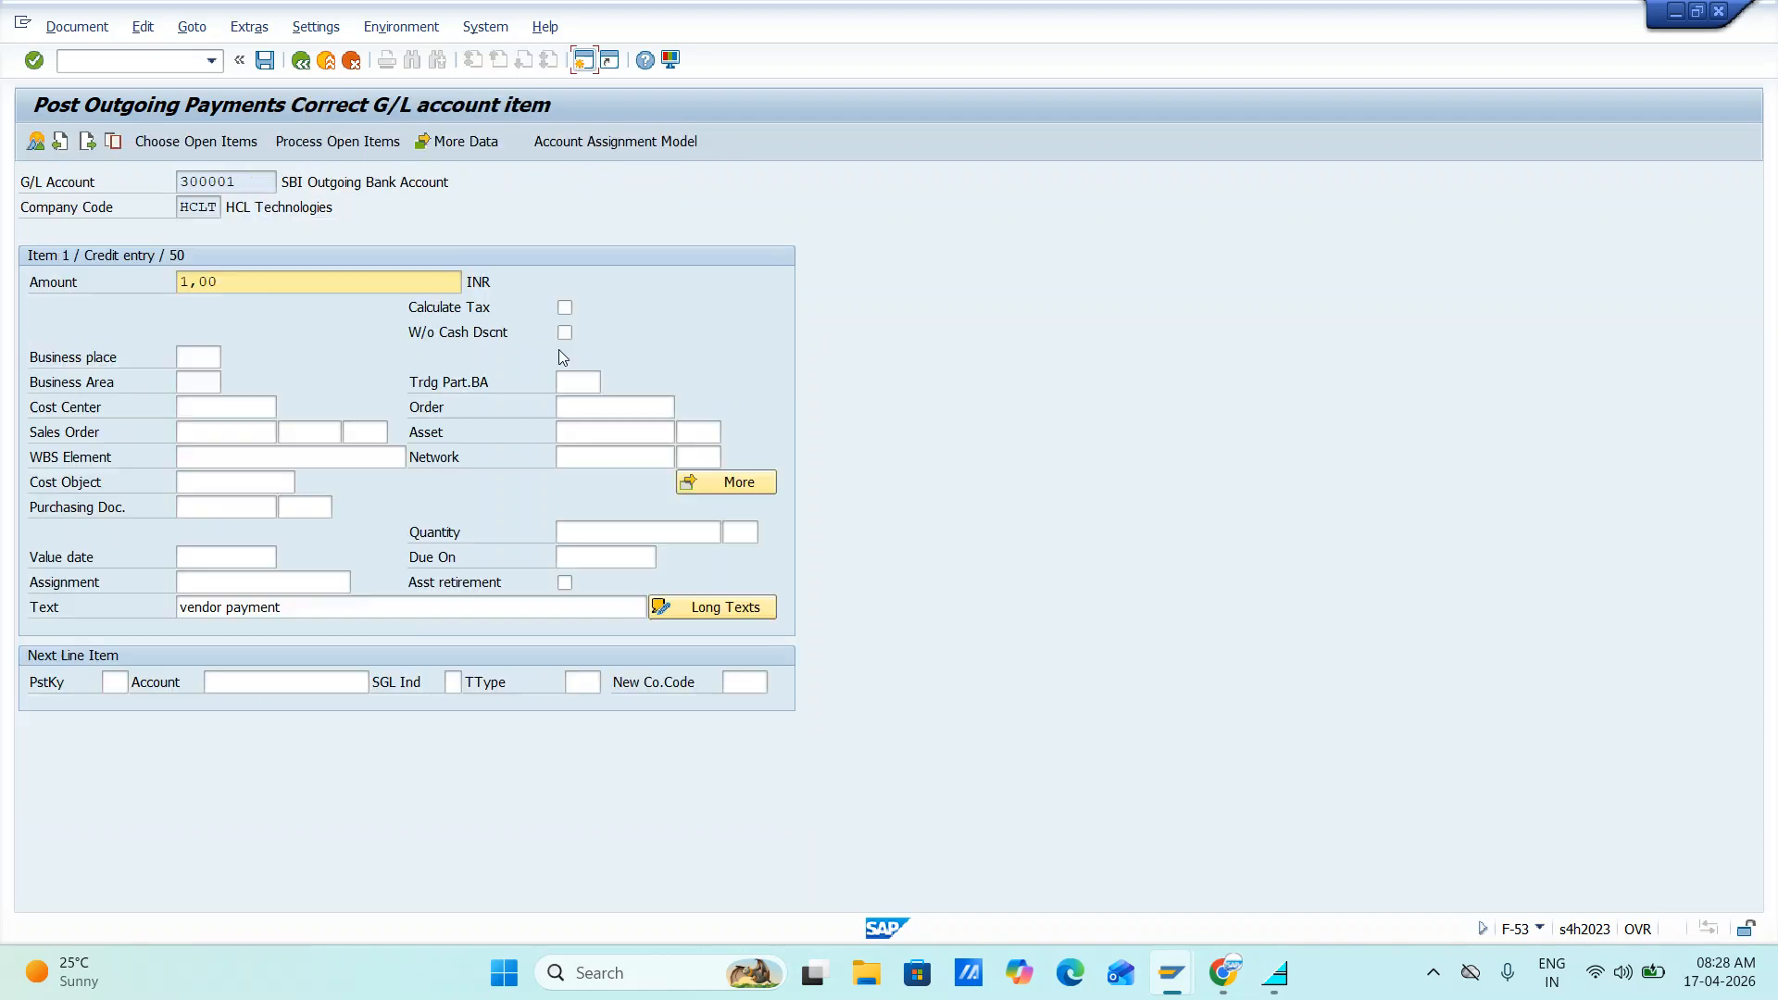
pyautogui.doubleClick(200, 282)
pyautogui.write('*')
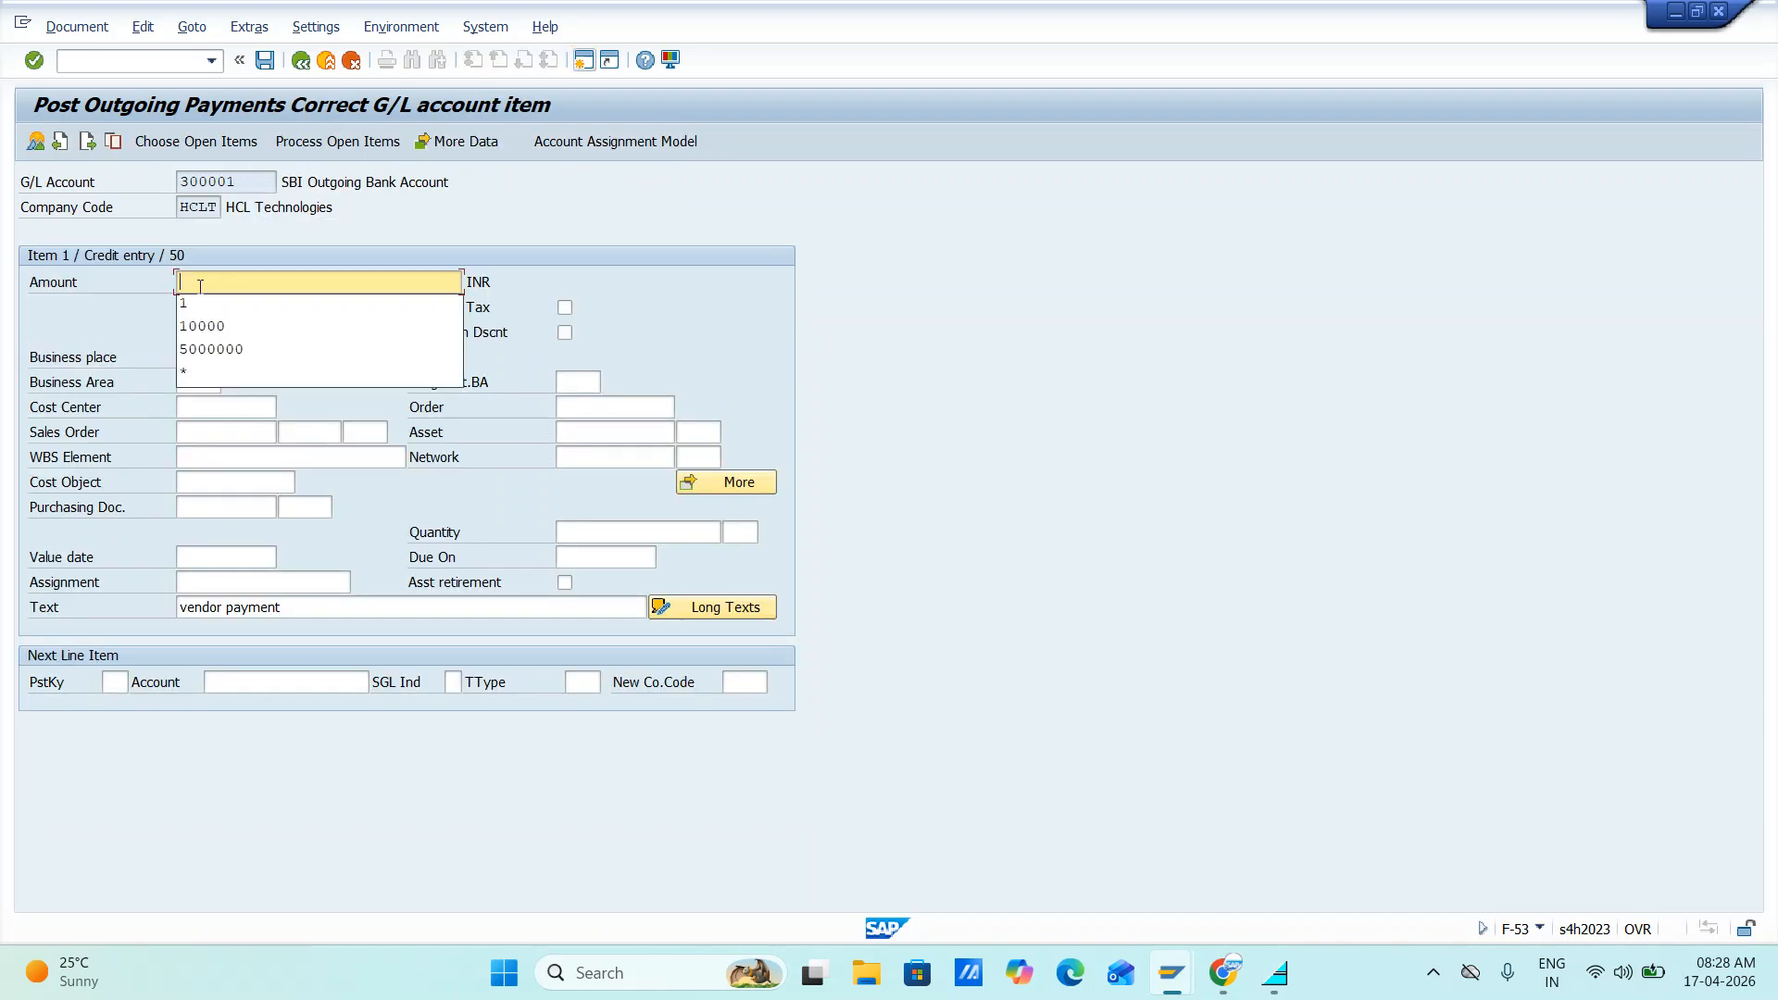
pyautogui.press('Return')
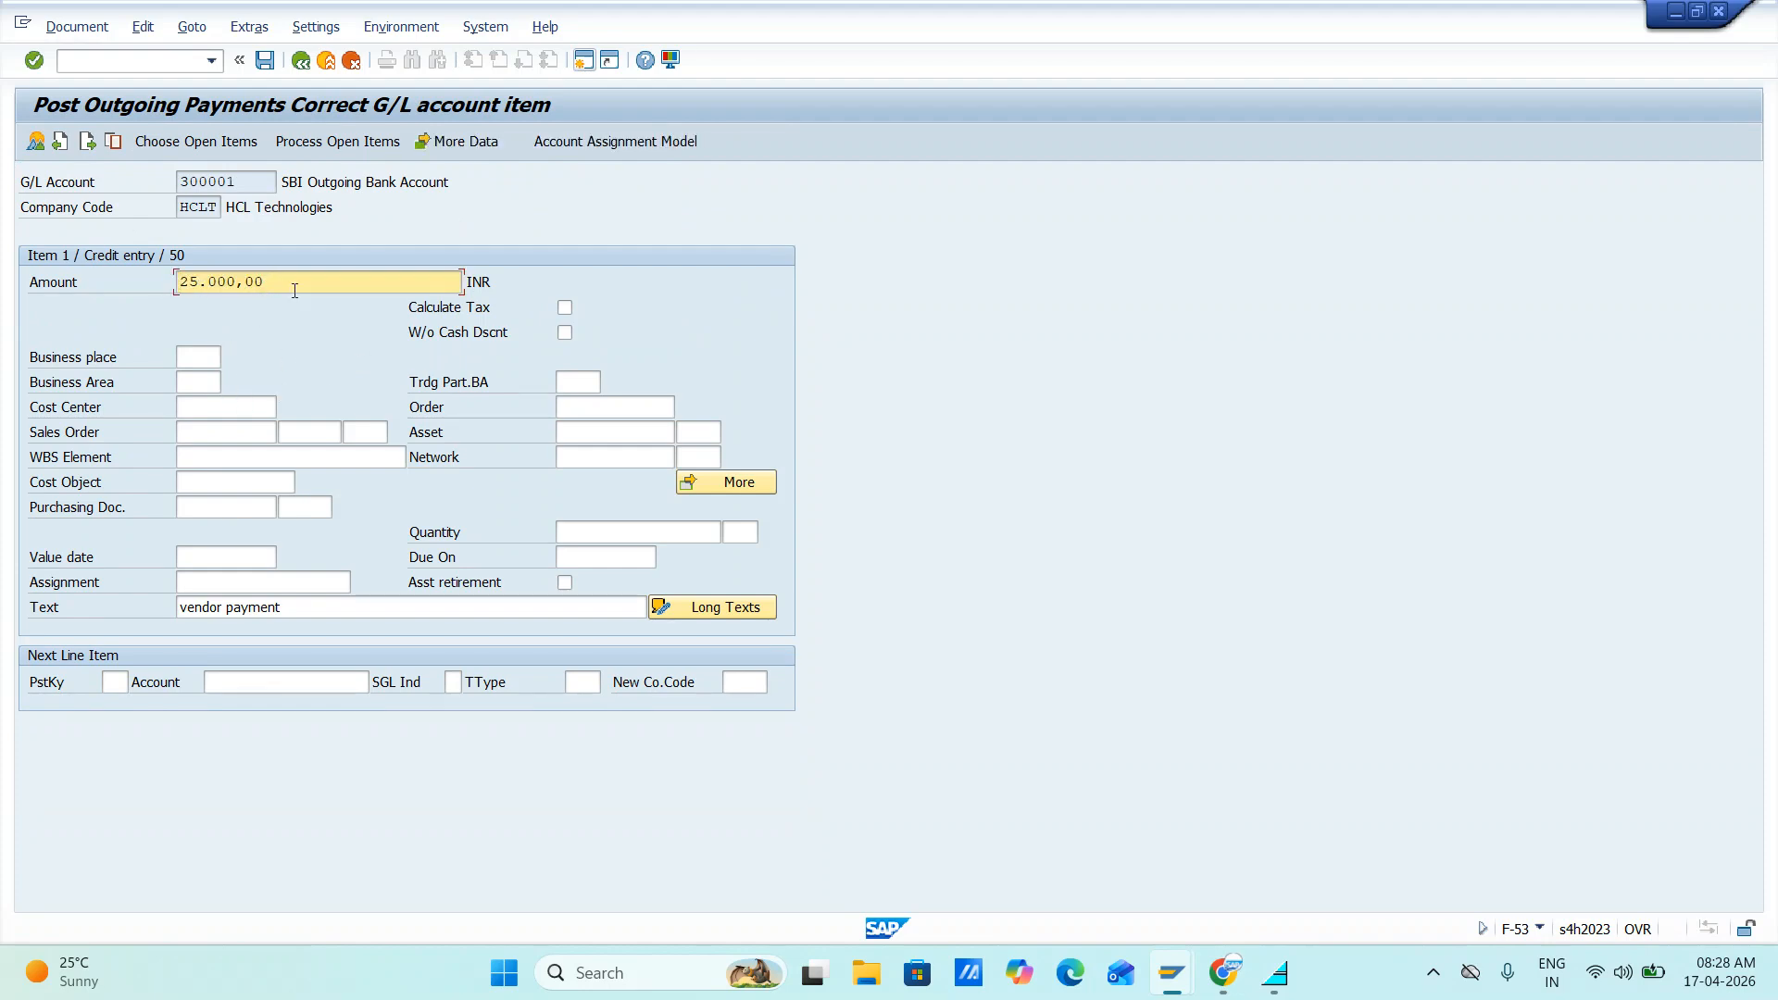
# - Assign cost center 1000 to the SBI Outgoing Bank line item and simulate the payment document
pyautogui.click(226, 409)
pyautogui.write('1000')
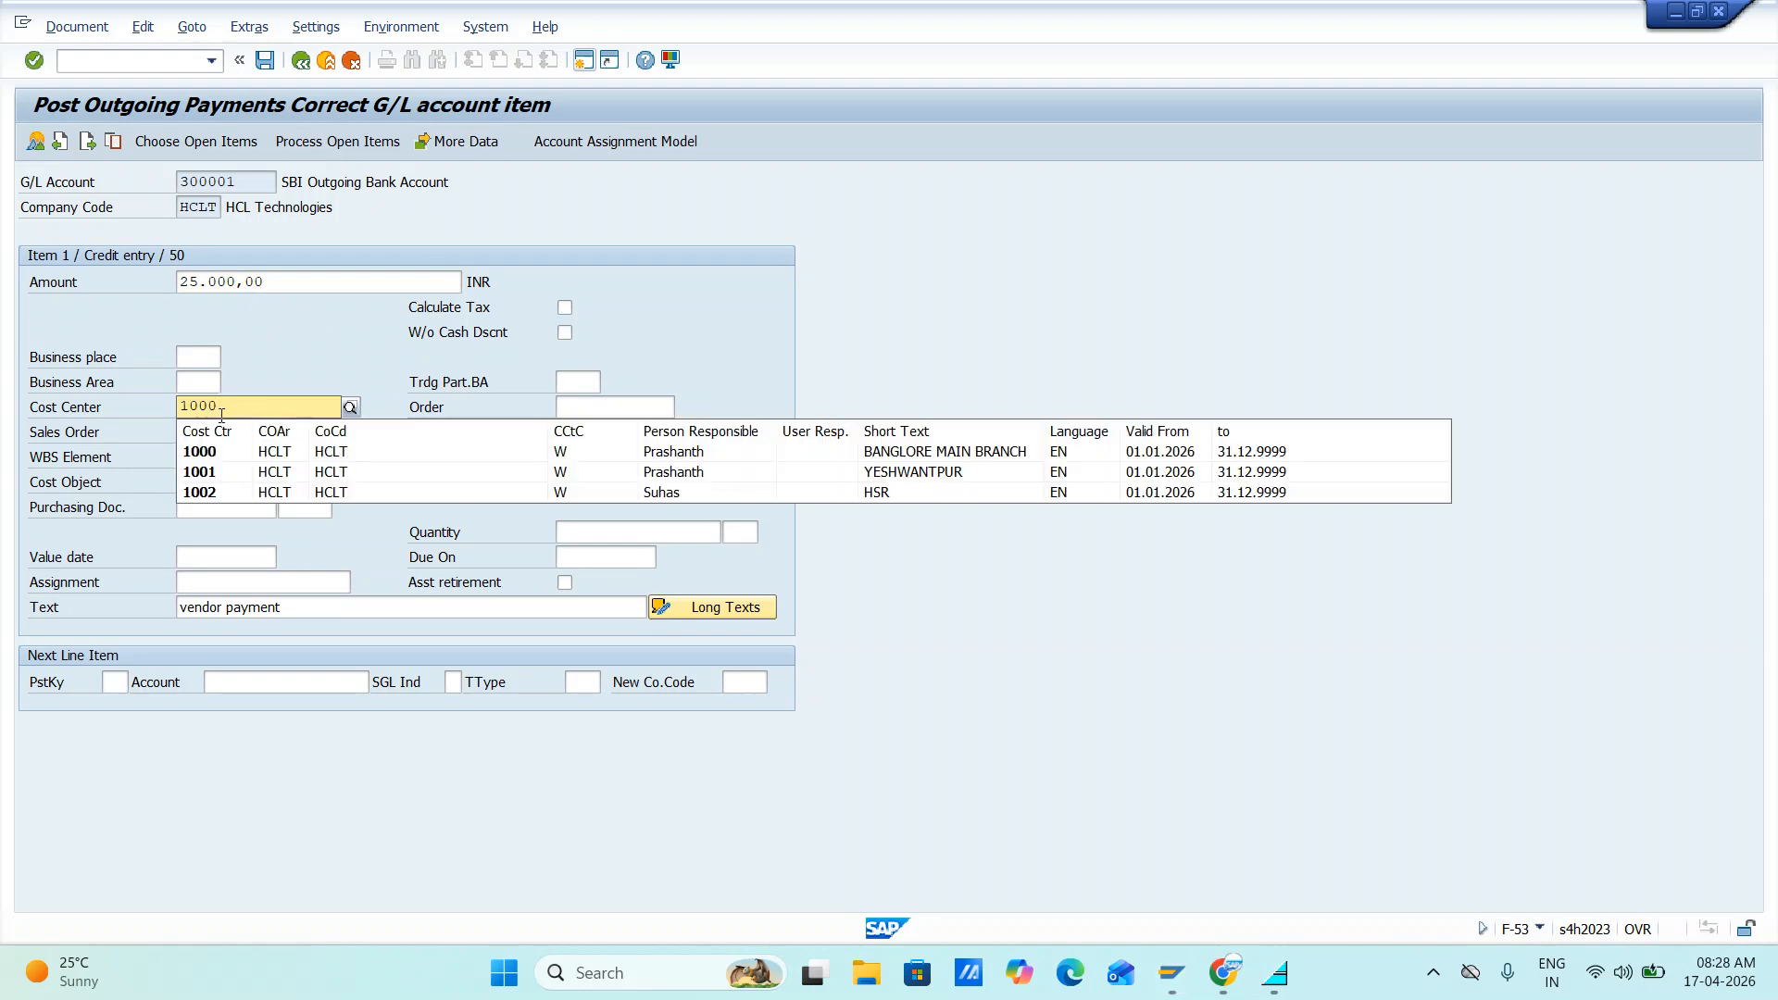
pyautogui.click(210, 453)
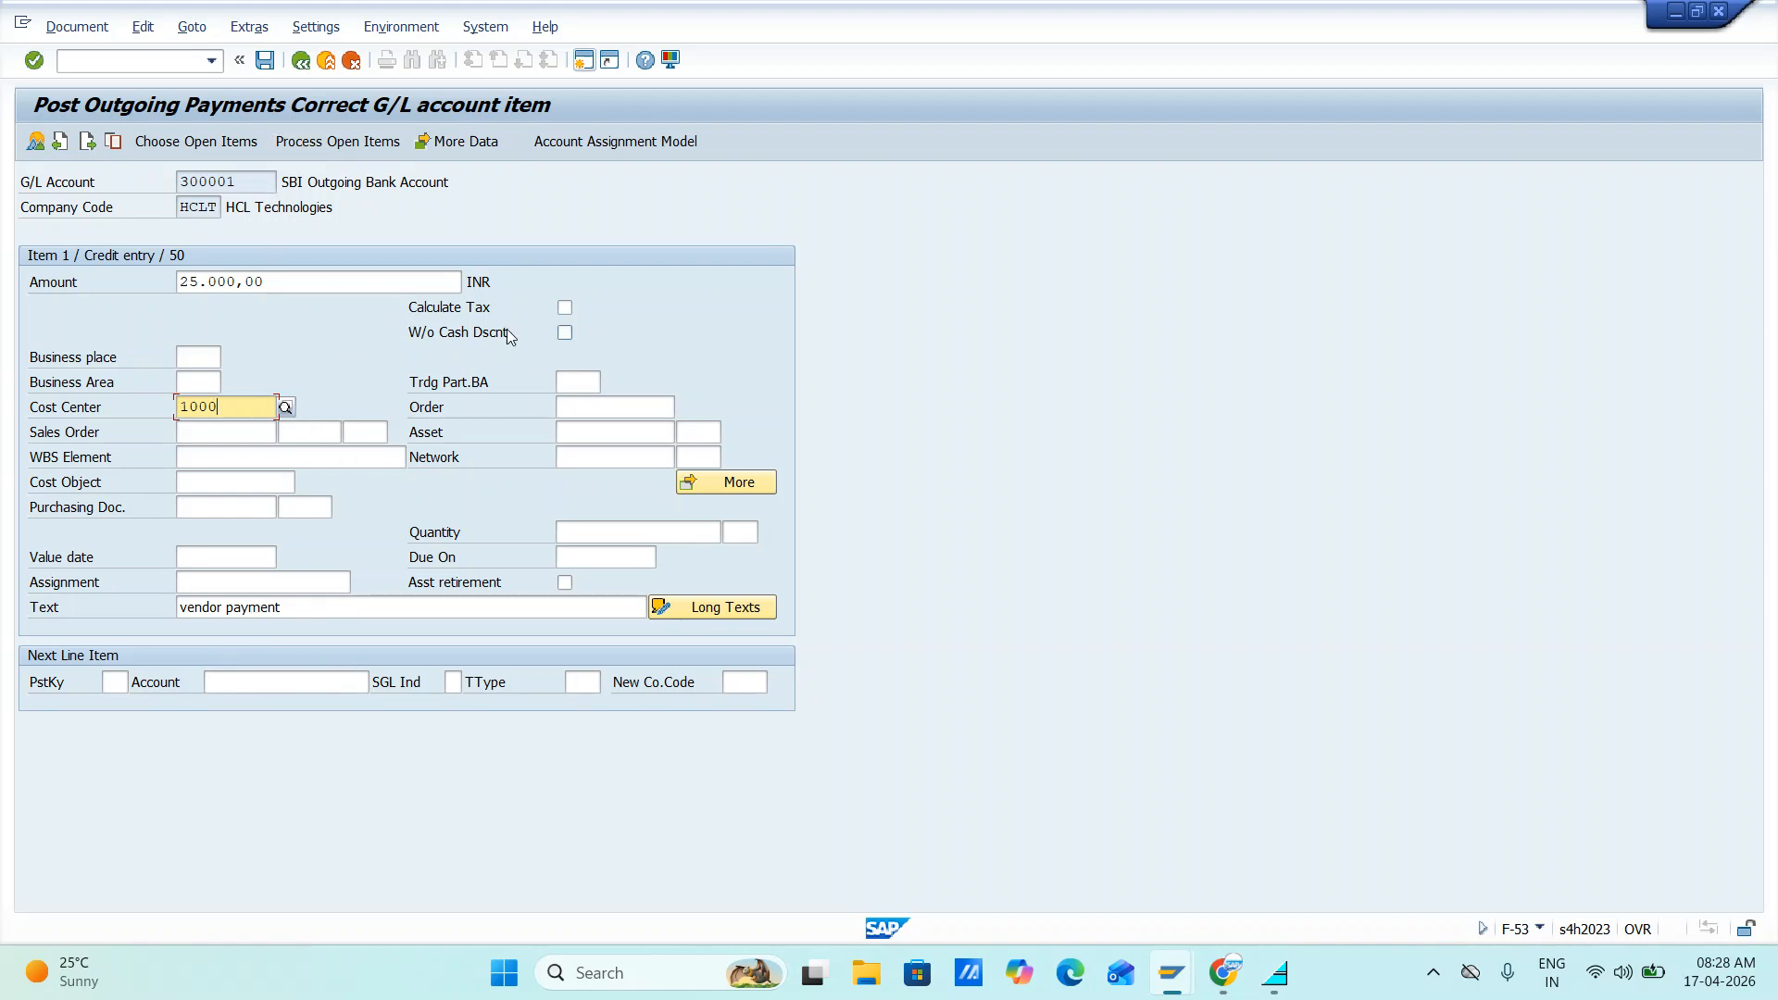
pyautogui.click(77, 26)
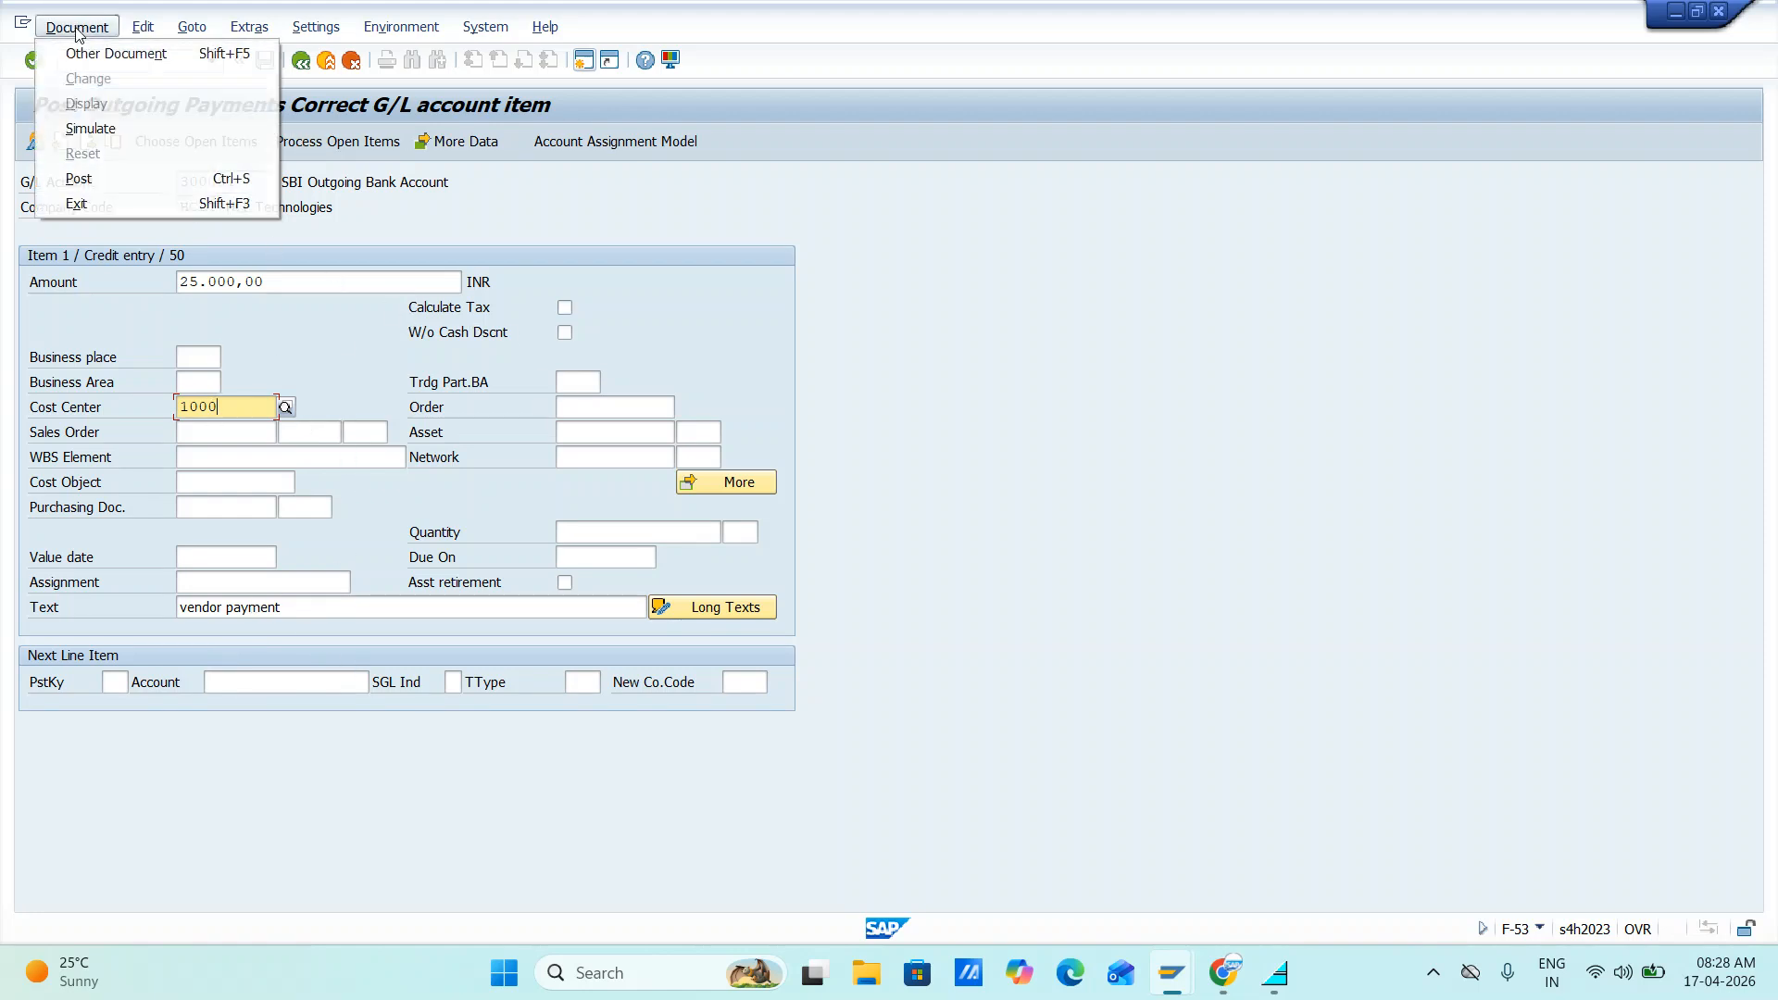
pyautogui.click(90, 128)
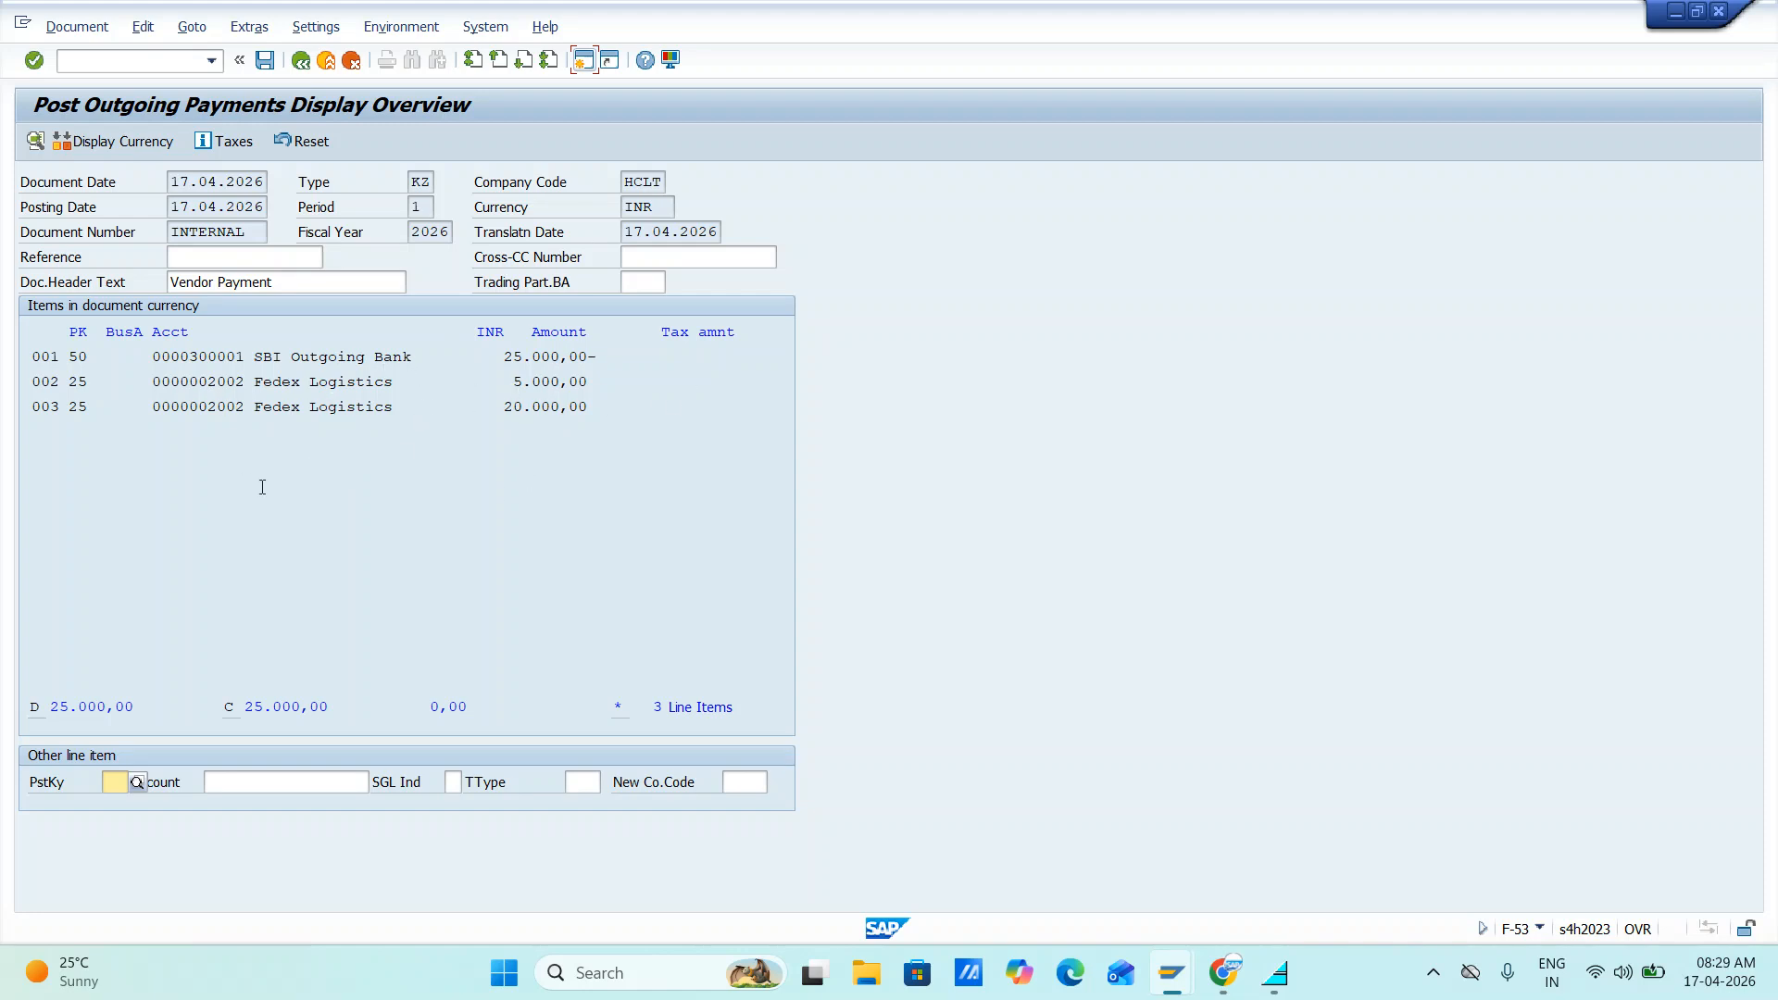
# - Look up the available posting keys for the next line item and check the refreshed vendor line item list before posting
pyautogui.click(137, 783)
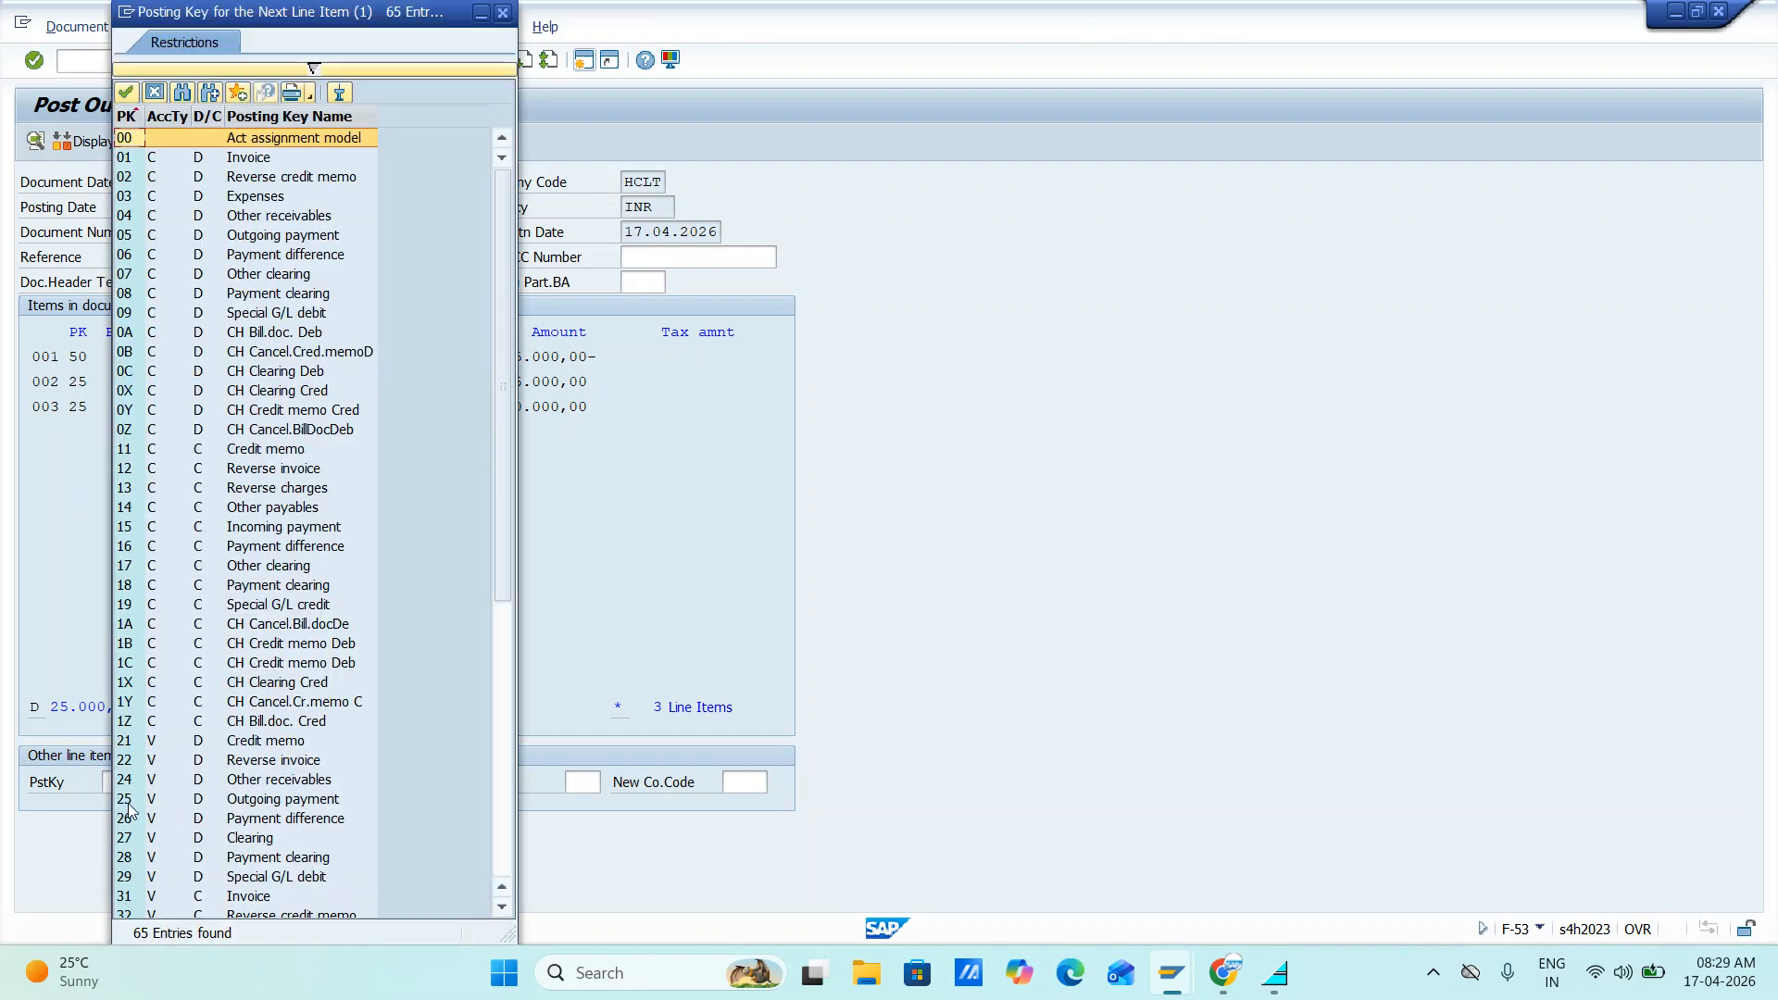
pyautogui.click(504, 12)
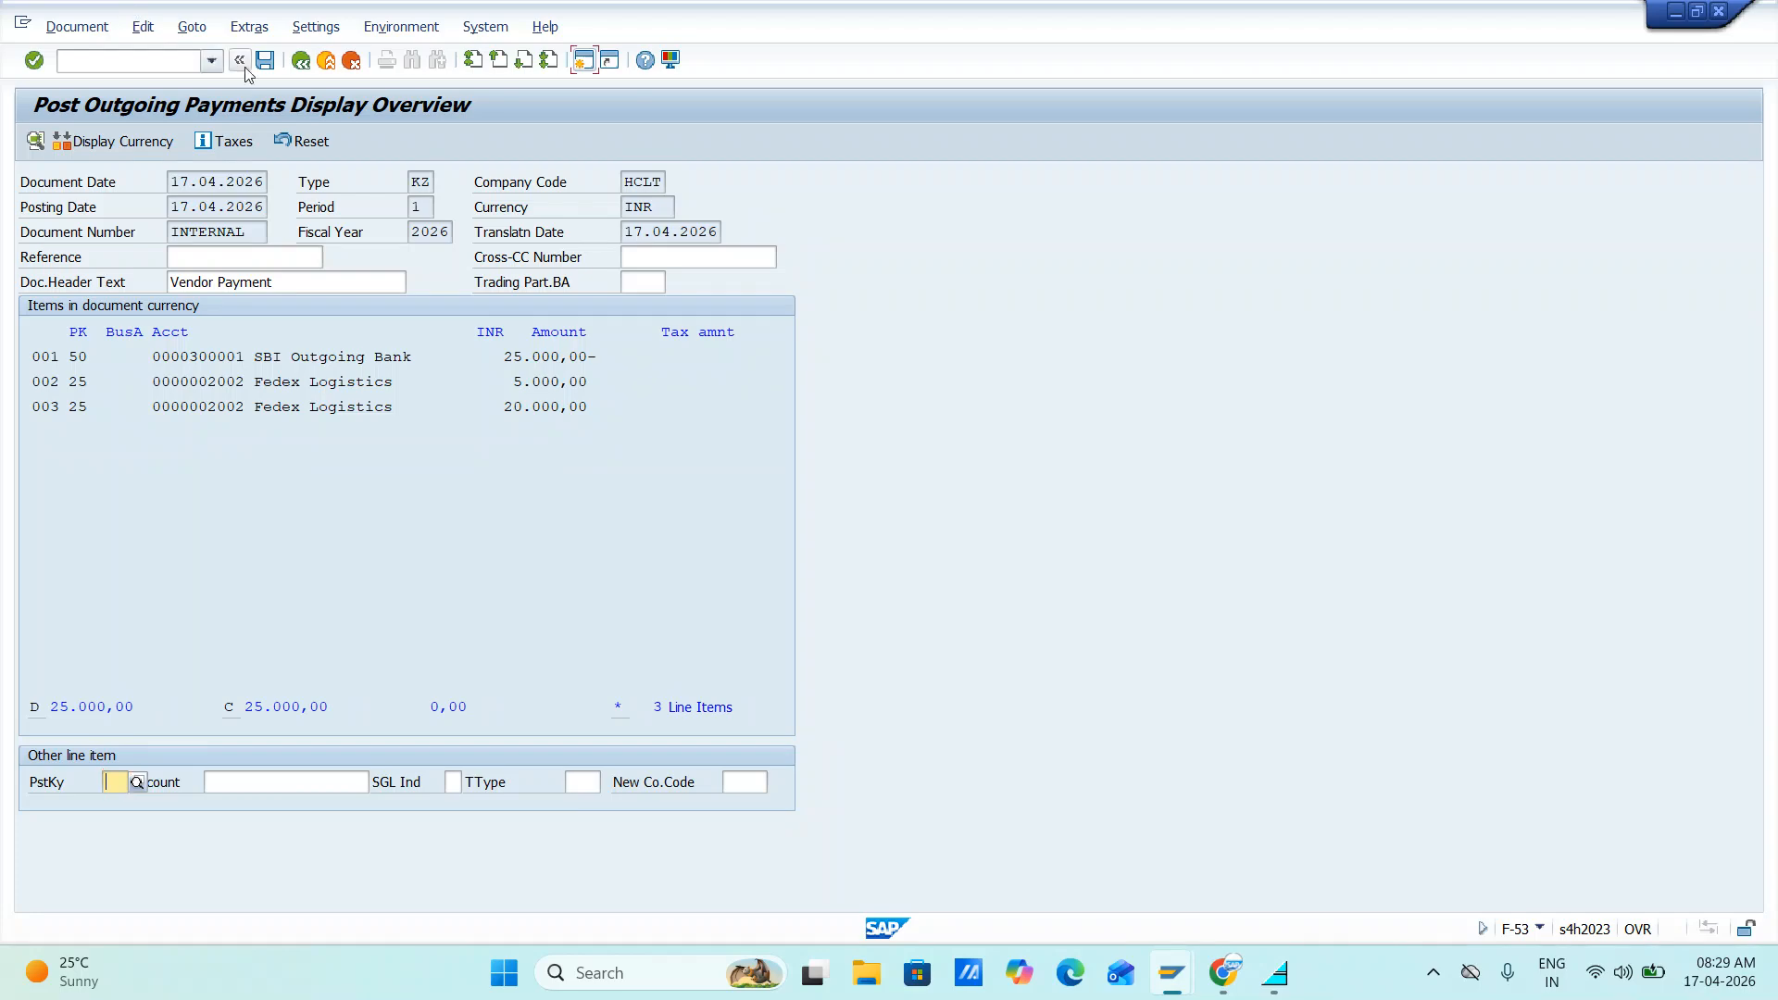
pyautogui.hotkey('alt', 'Tab')
pyautogui.press('Tab')
pyautogui.press('Tab')
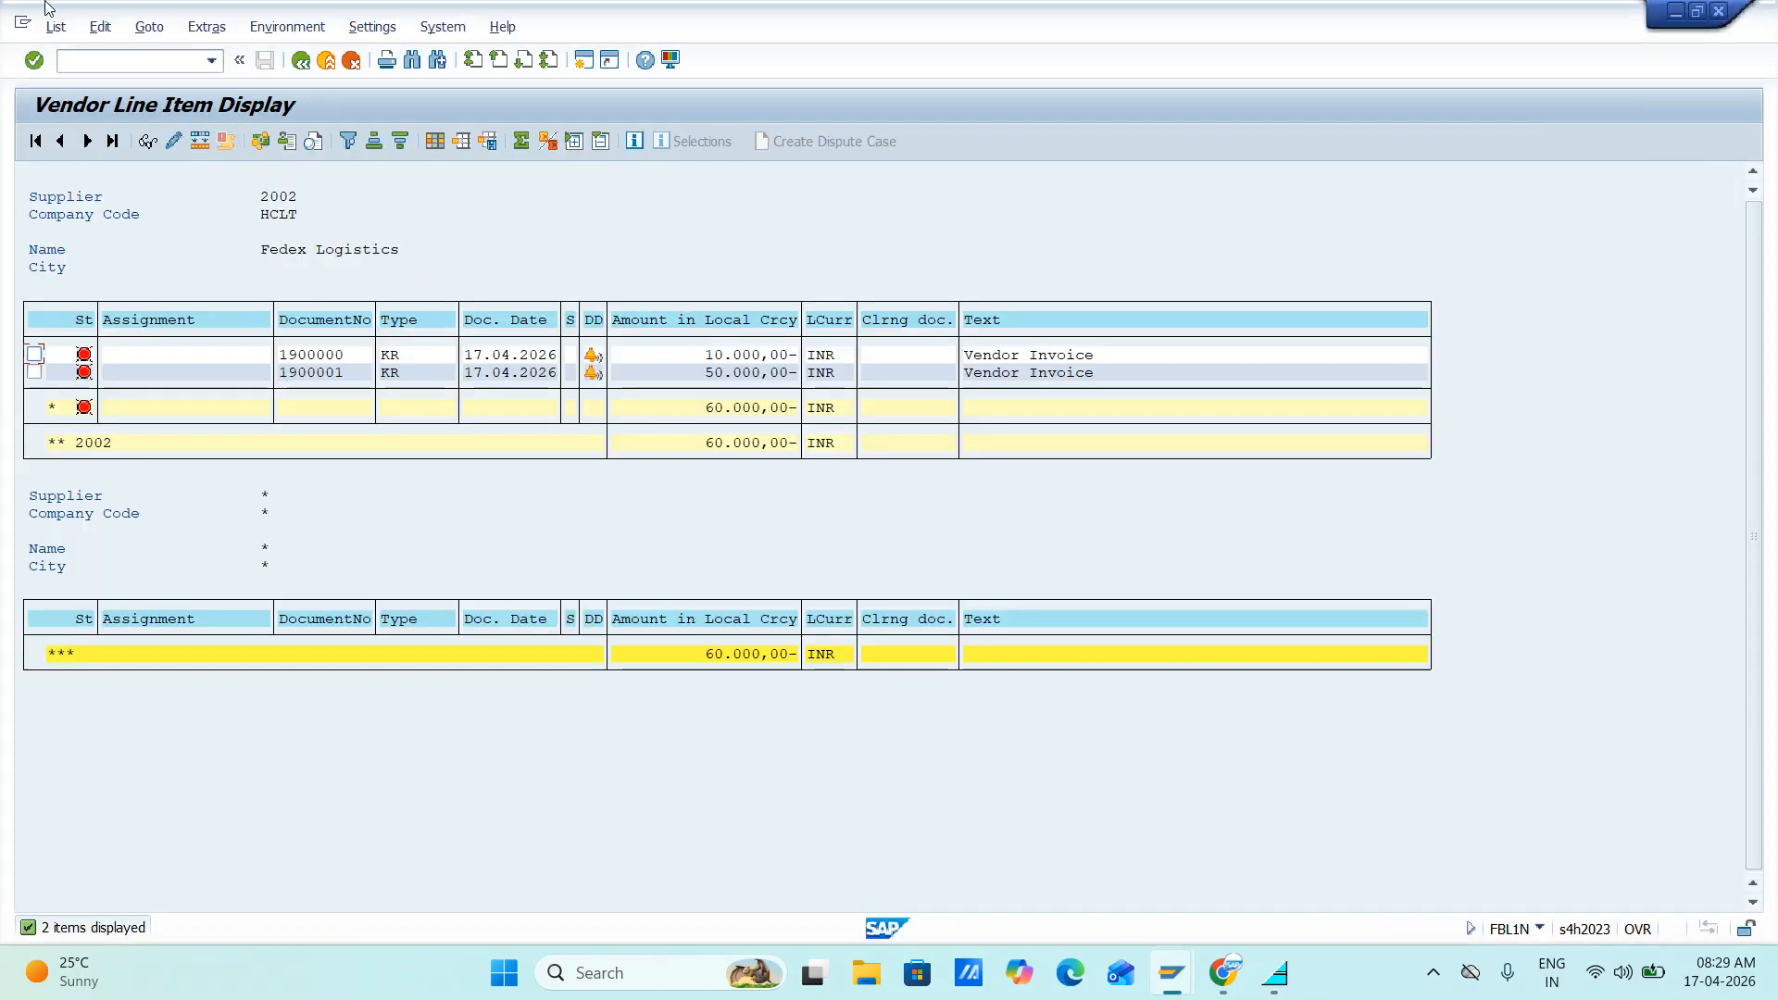
pyautogui.click(55, 26)
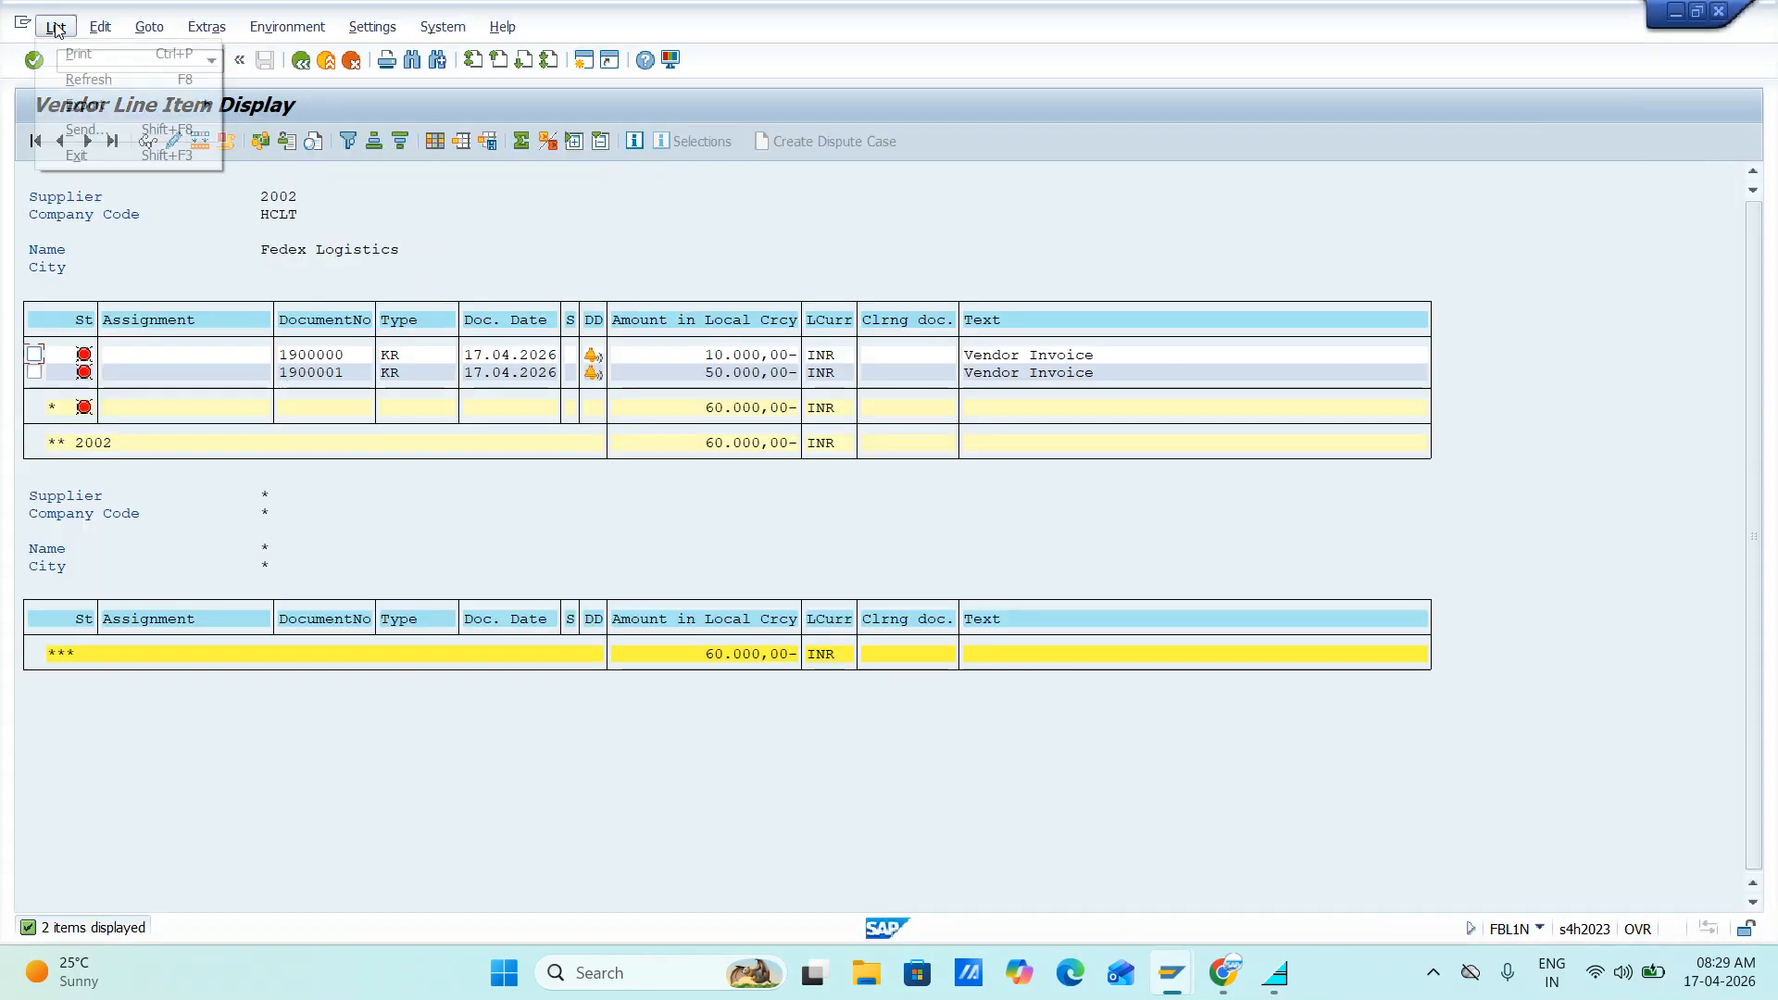
pyautogui.click(85, 80)
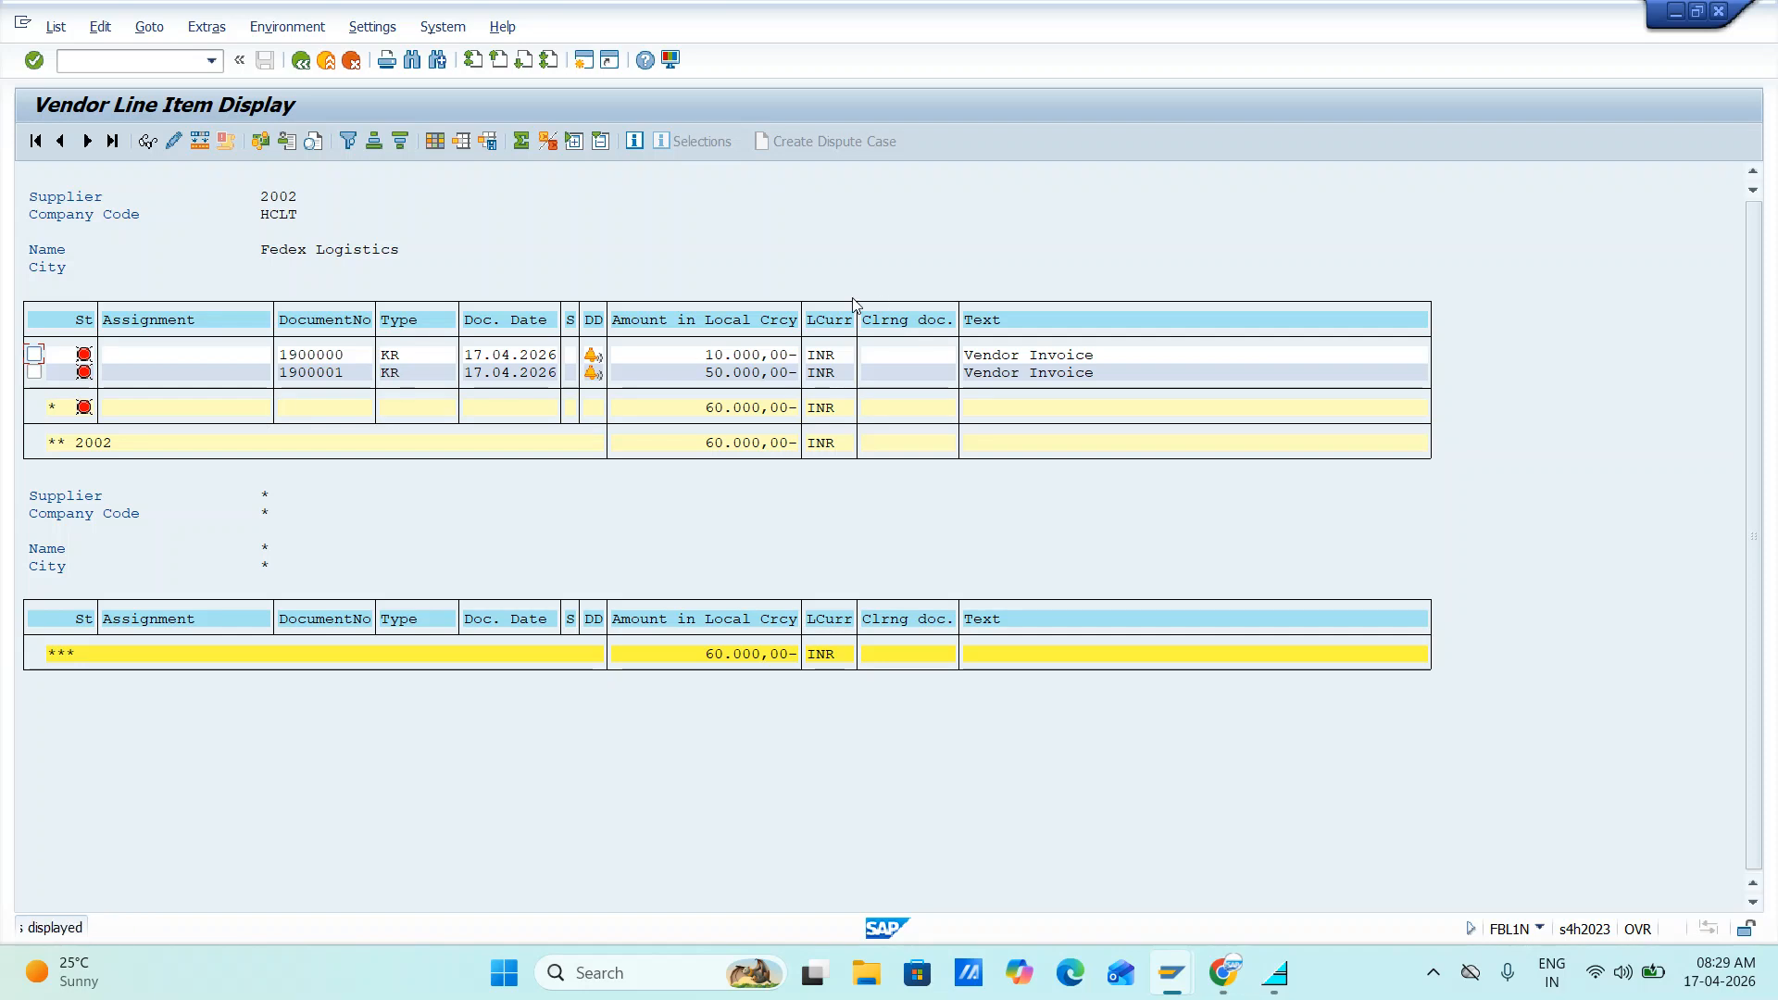
pyautogui.hotkey('alt', 'Tab')
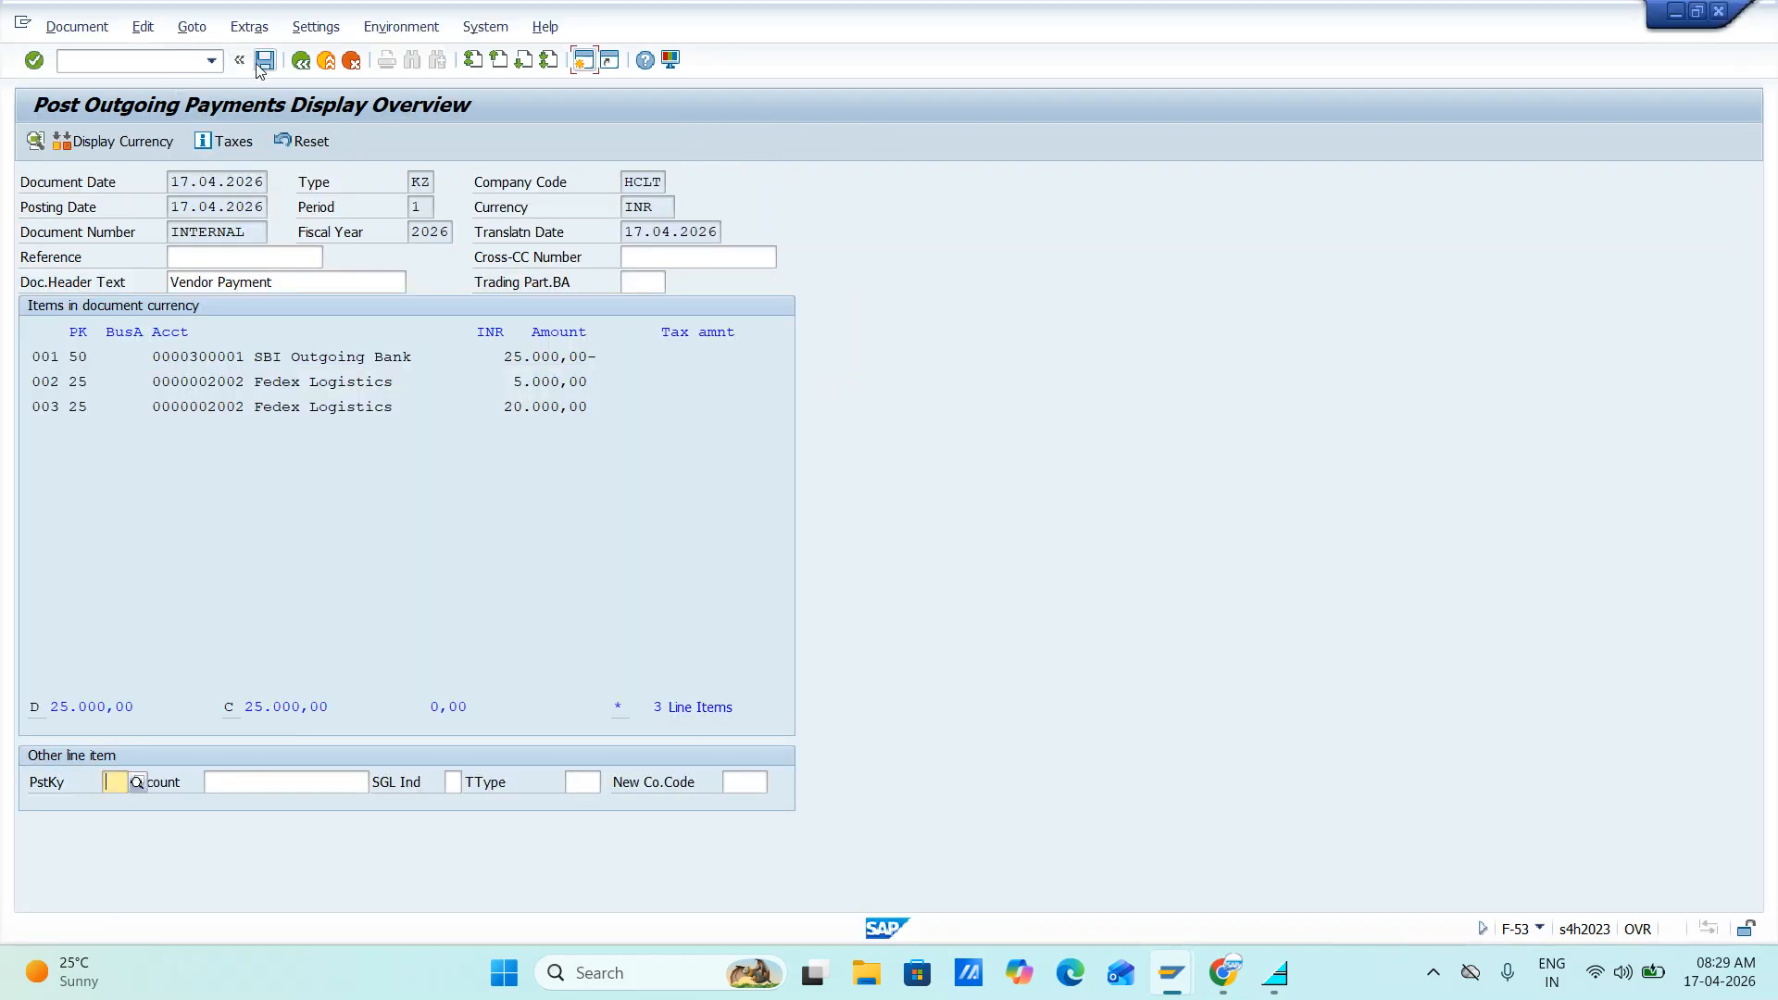
# - Post the simulated partial payment document and refresh the Fedex Logistics line item list
pyautogui.click(265, 63)
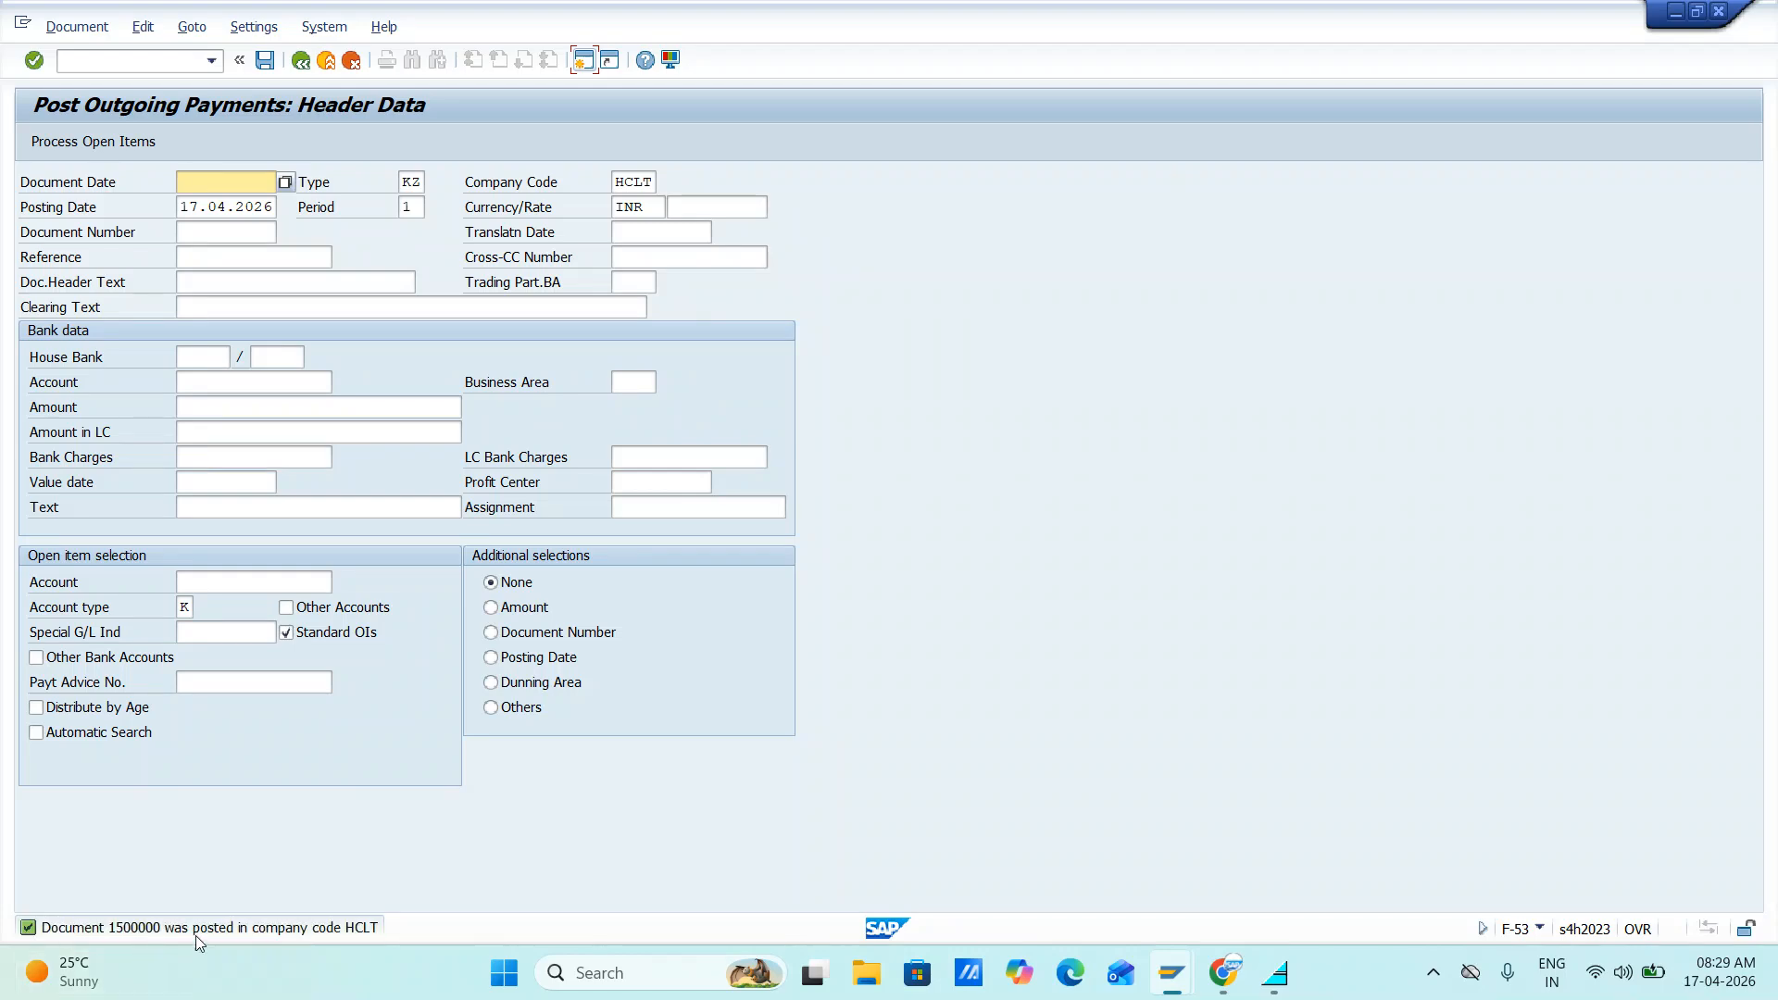
pyautogui.hotkey('alt', 'Tab')
pyautogui.click(57, 28)
pyautogui.click(85, 80)
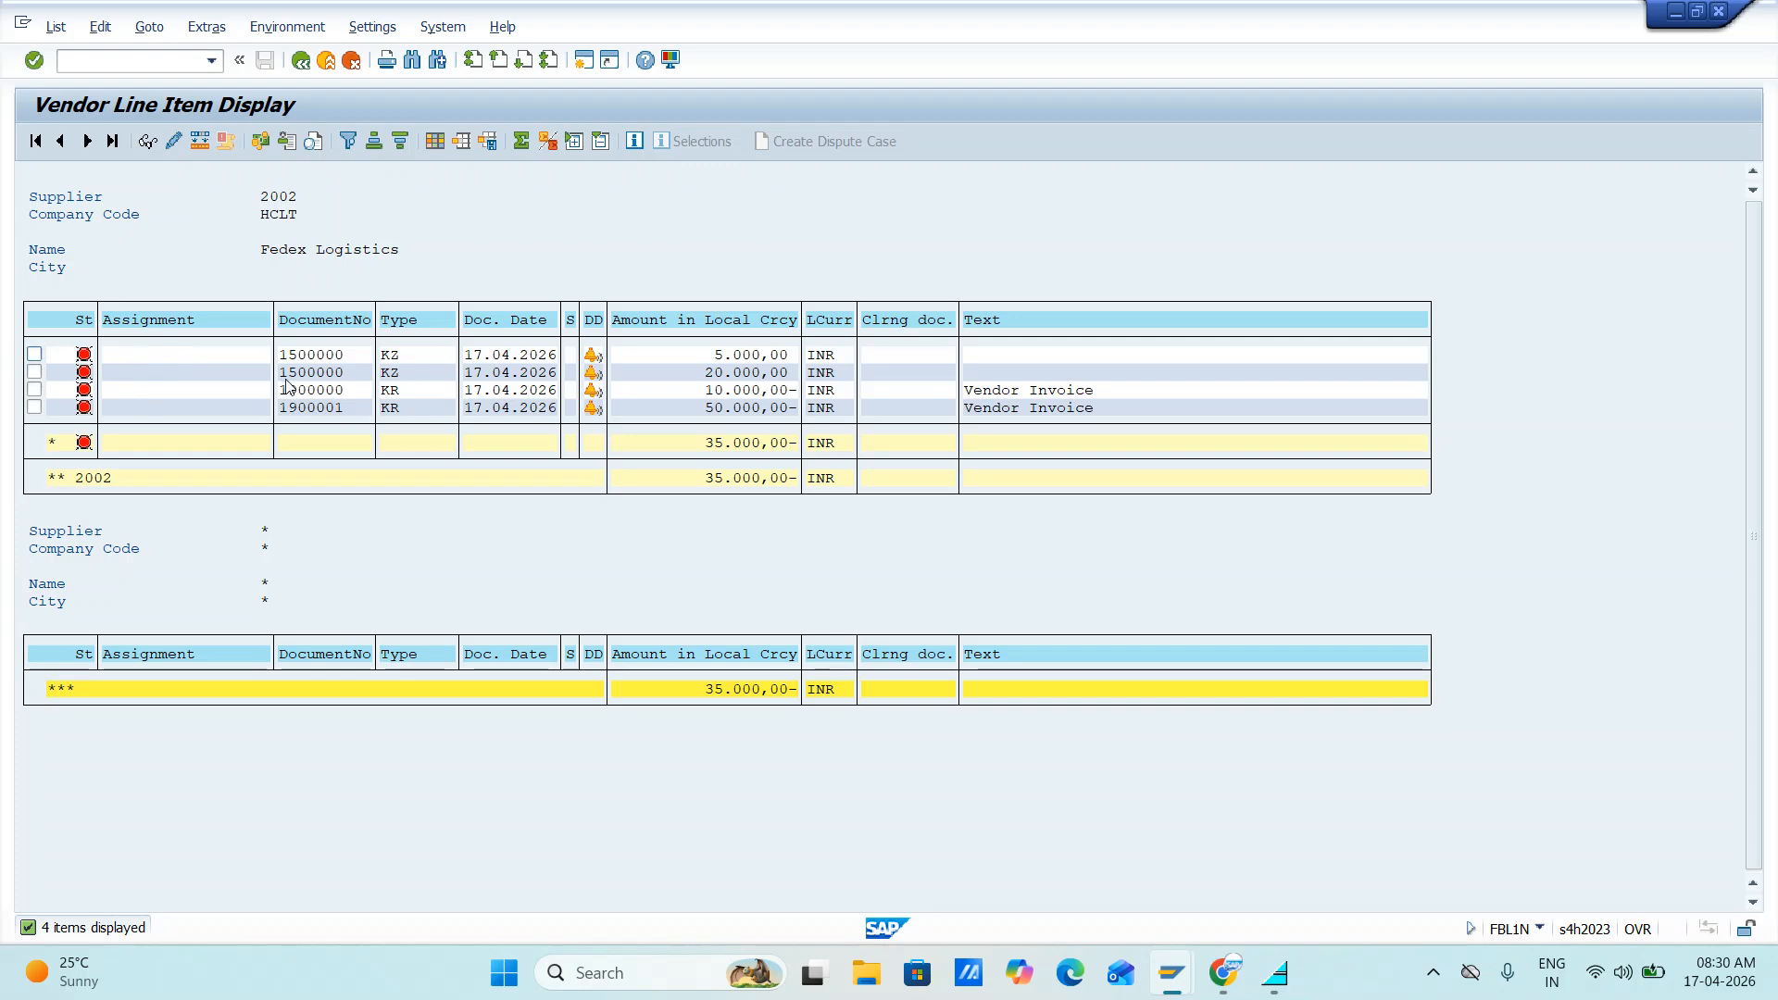
# - Fill in a new outgoing payment header in F-53 with document date 17.04.2026 and "Vendor Payment" as header text and clearing text
pyautogui.hotkey('alt', 'Tab')
pyautogui.click(251, 179)
pyautogui.click(239, 206)
pyautogui.click(221, 287)
pyautogui.click(231, 307)
pyautogui.click(231, 307)
pyautogui.click(227, 331)
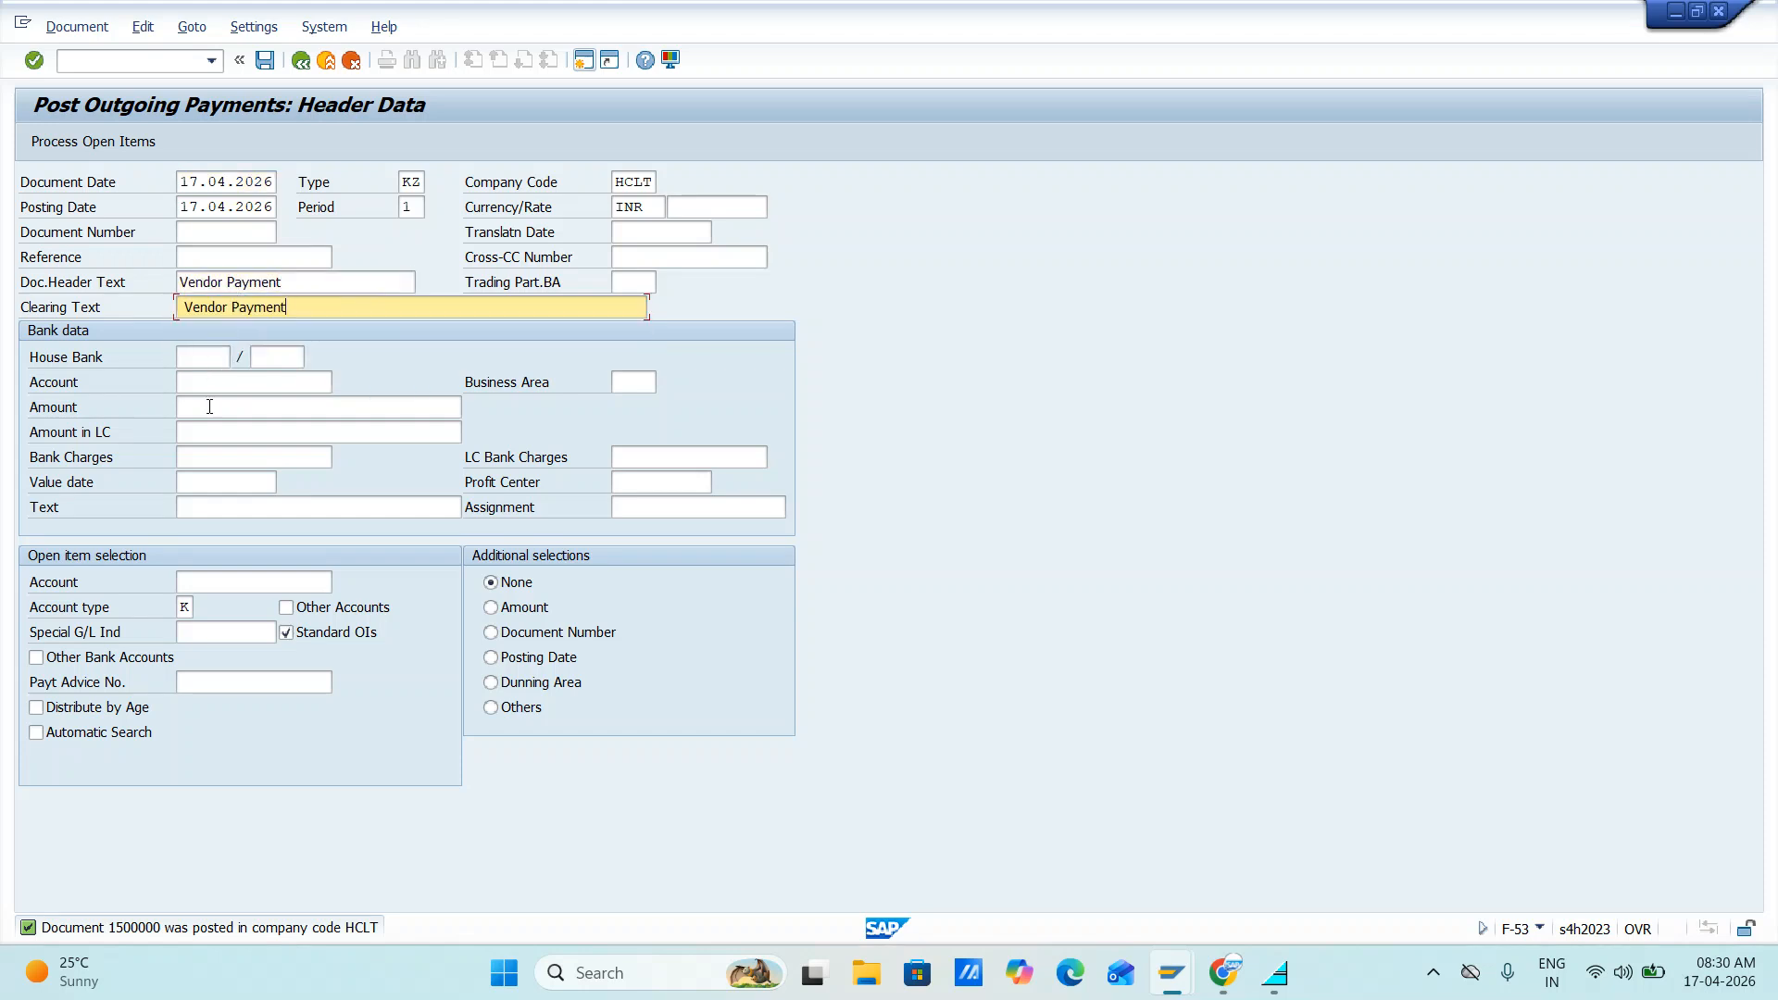
# - Fill in the bank data with the SBI Outgoing Bank G/L account, amount 1, text "vendor payment" and profit center 1000
pyautogui.click(209, 382)
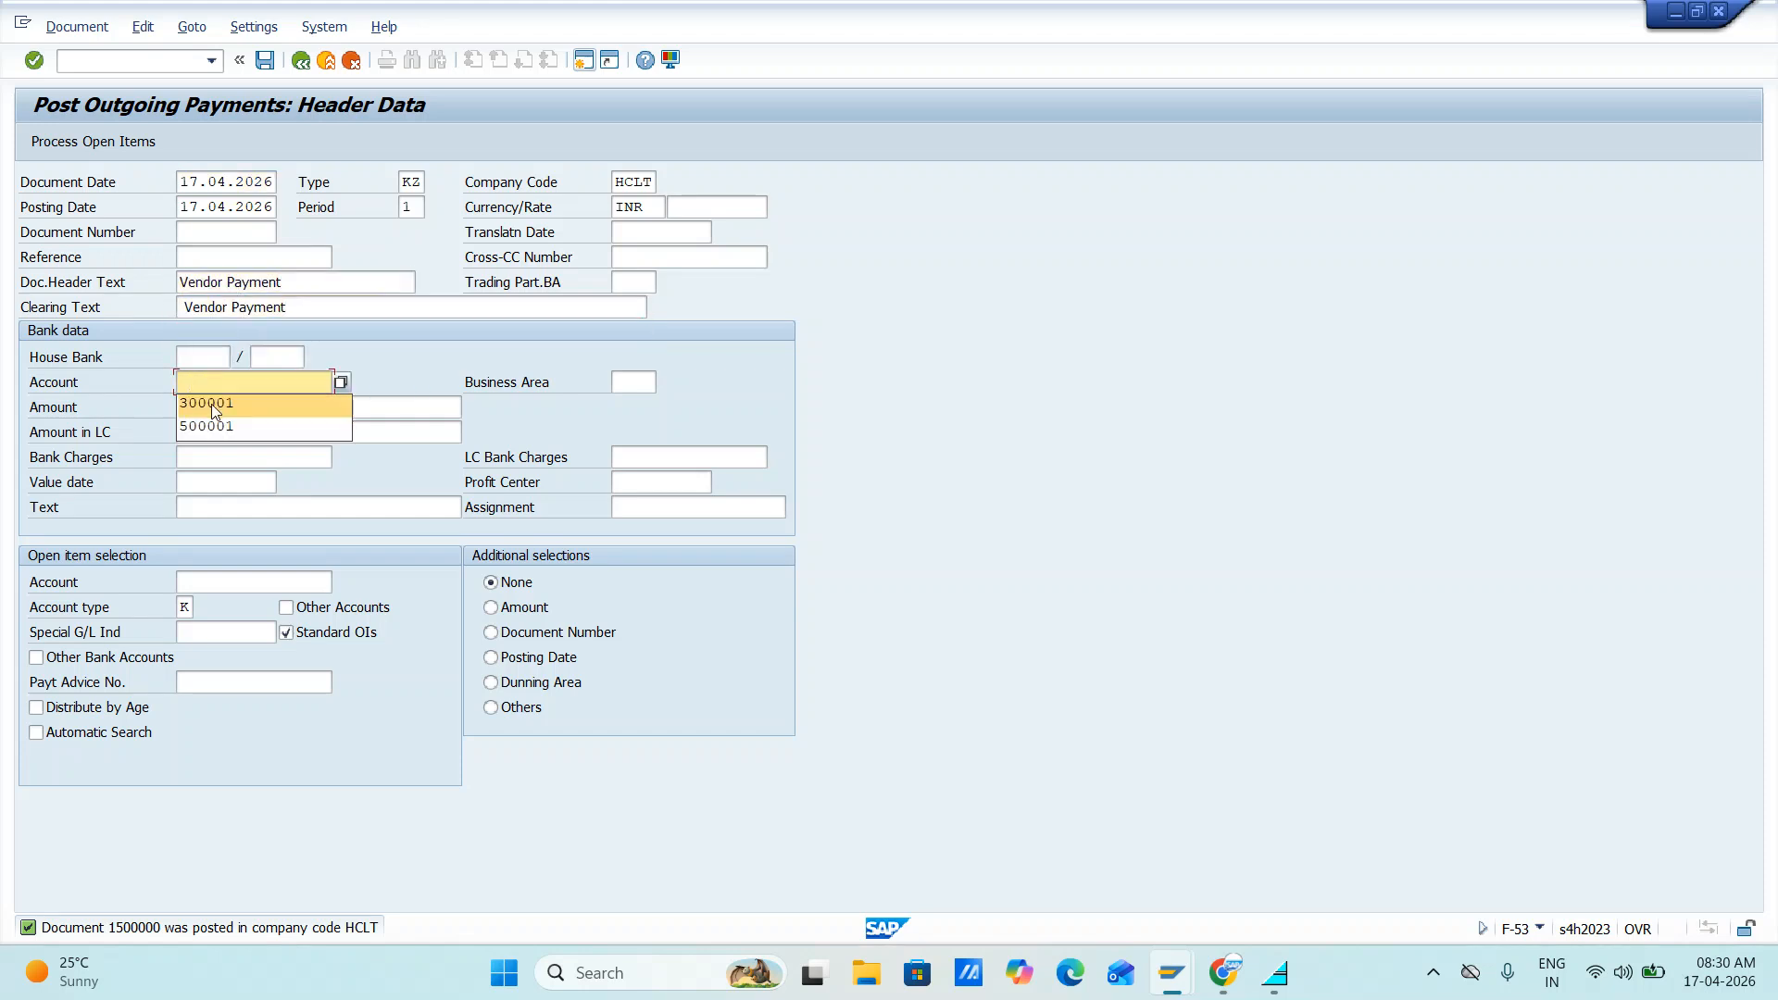
pyautogui.click(211, 404)
pyautogui.write('12')
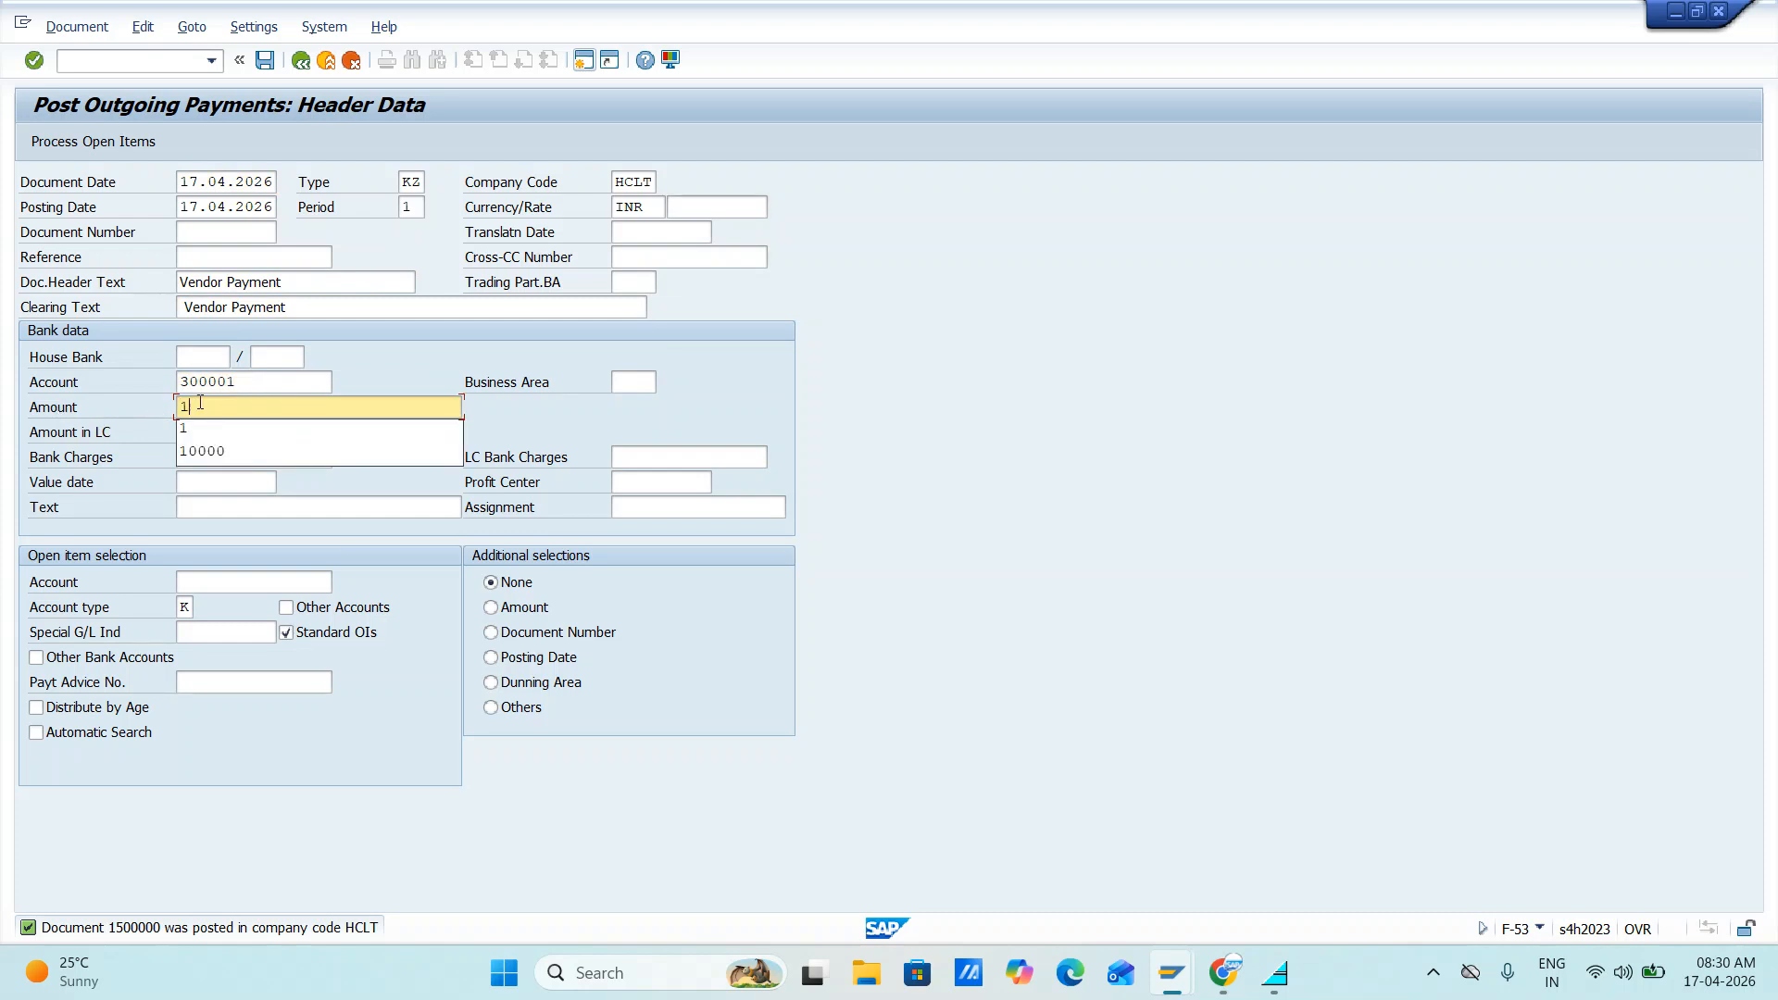
pyautogui.click(293, 427)
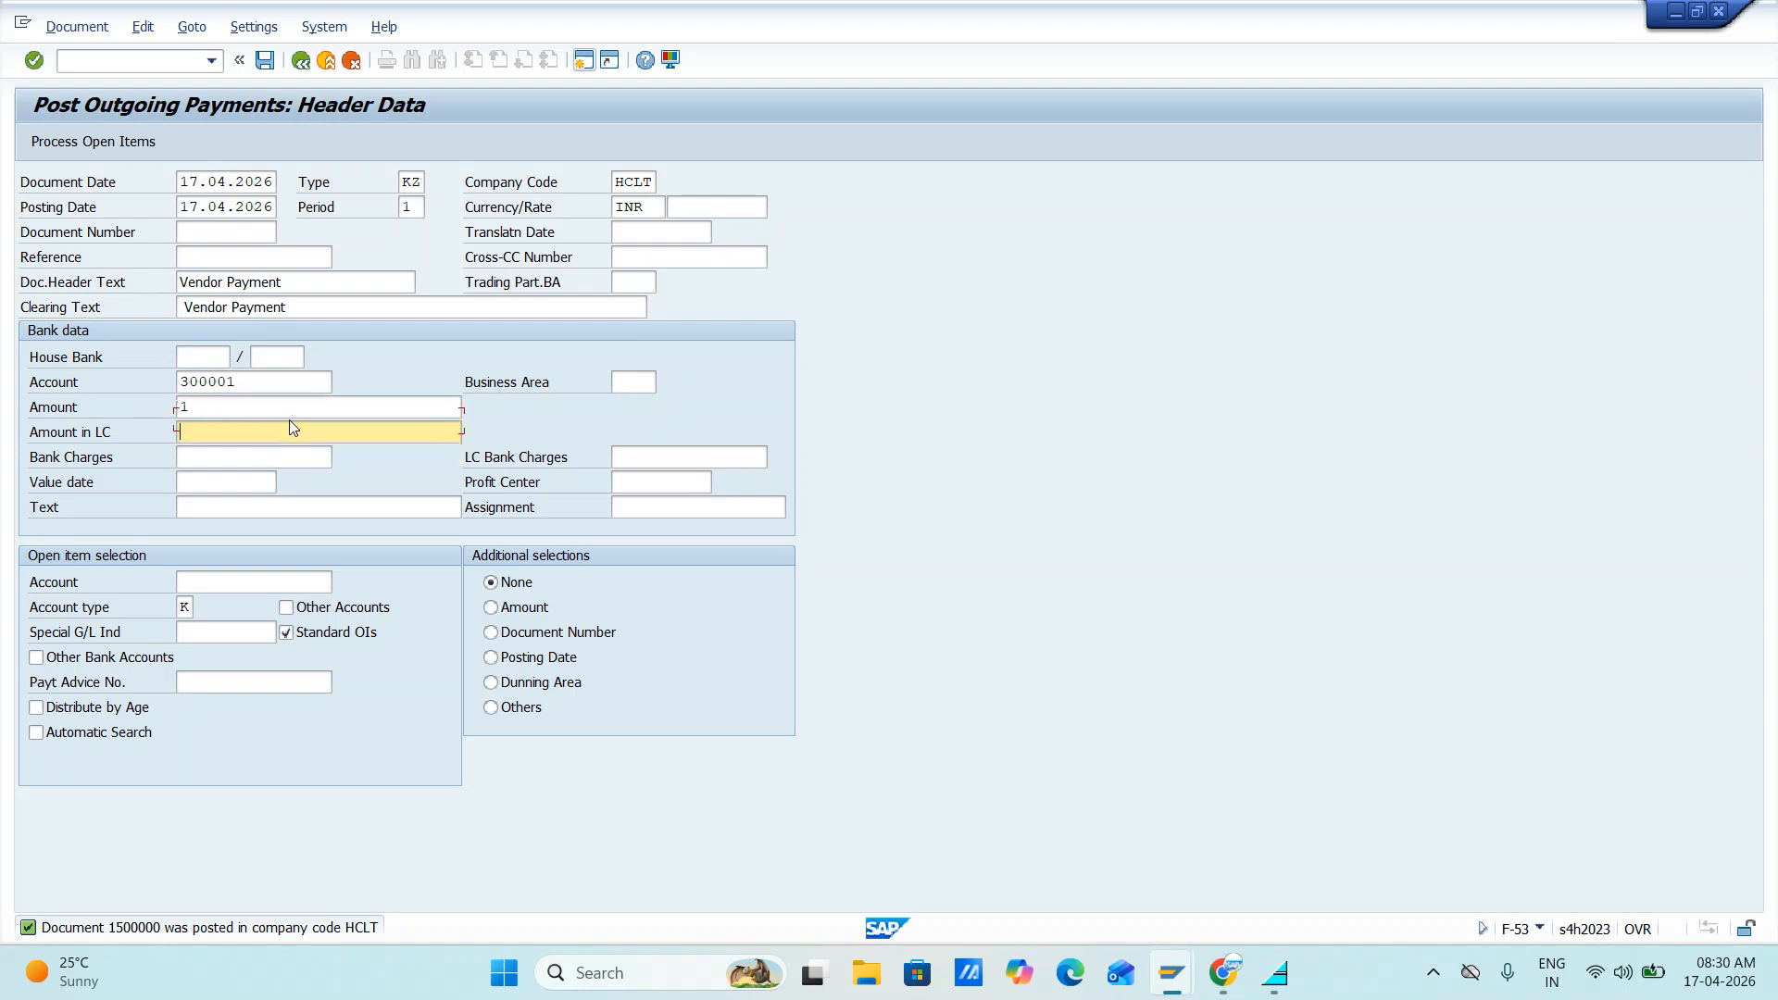
pyautogui.click(234, 508)
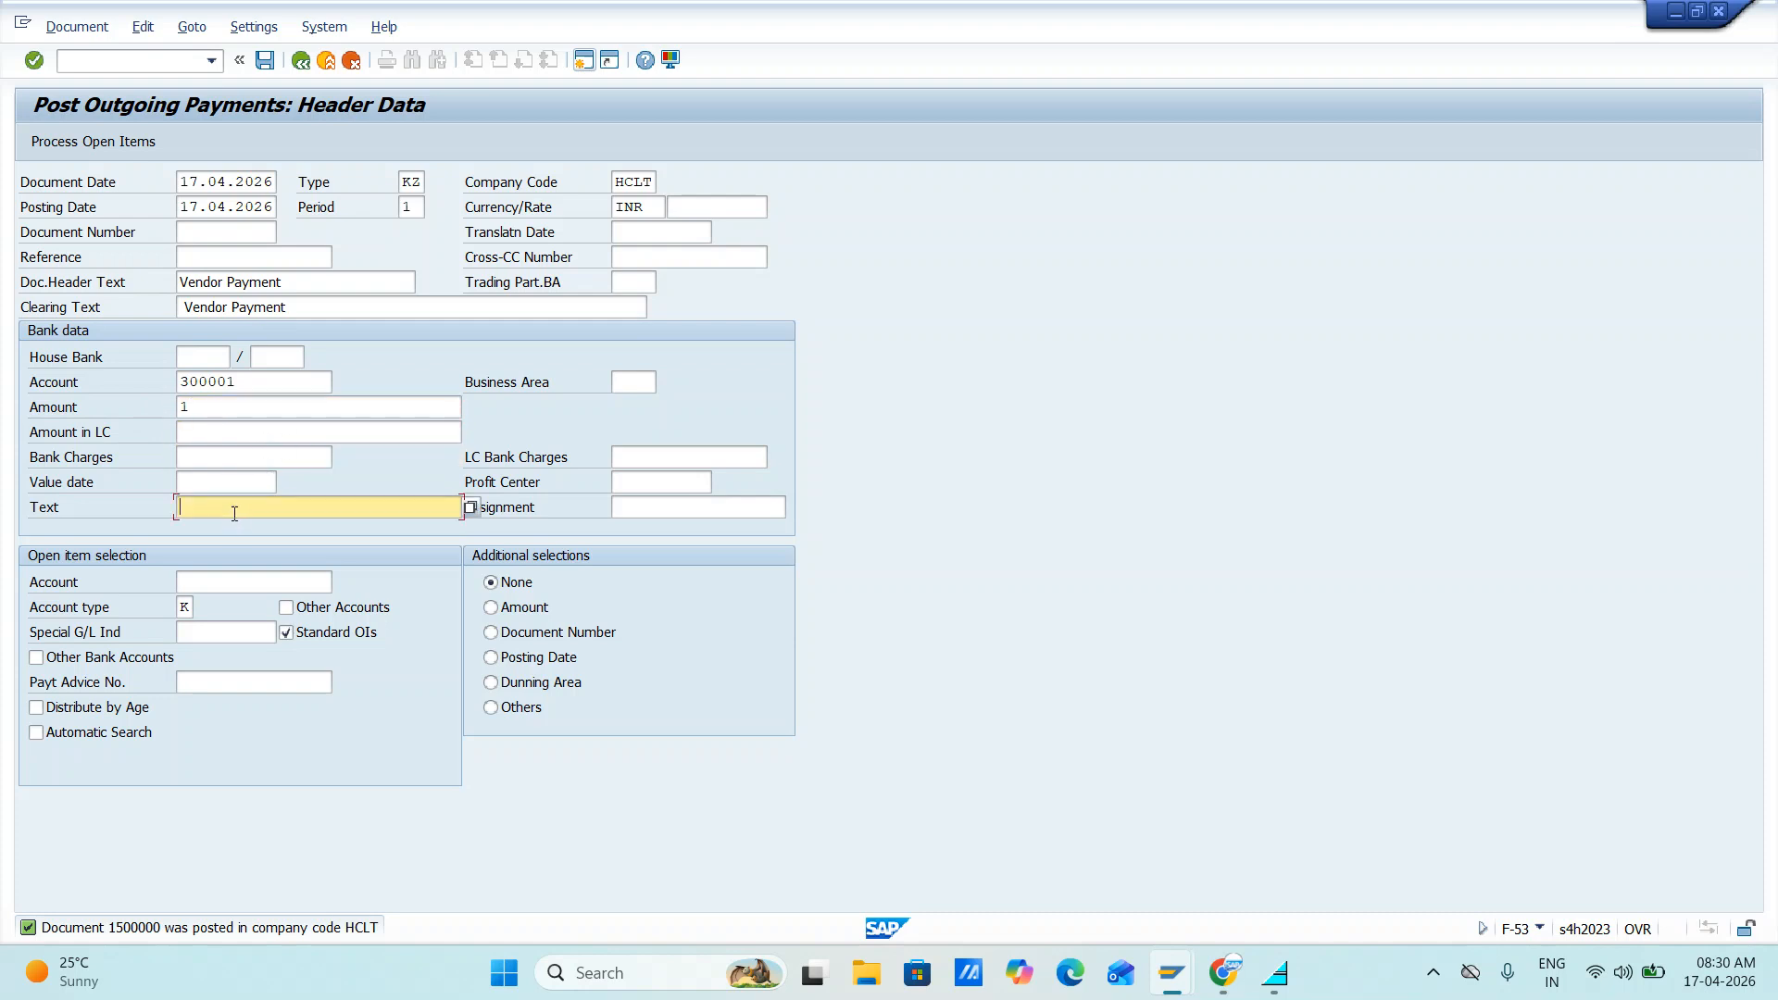
pyautogui.click(237, 529)
pyautogui.click(628, 482)
pyautogui.click(639, 501)
# - Choose the Fedex Logistics vendor account for open item selection and load its open items for processing
pyautogui.click(240, 585)
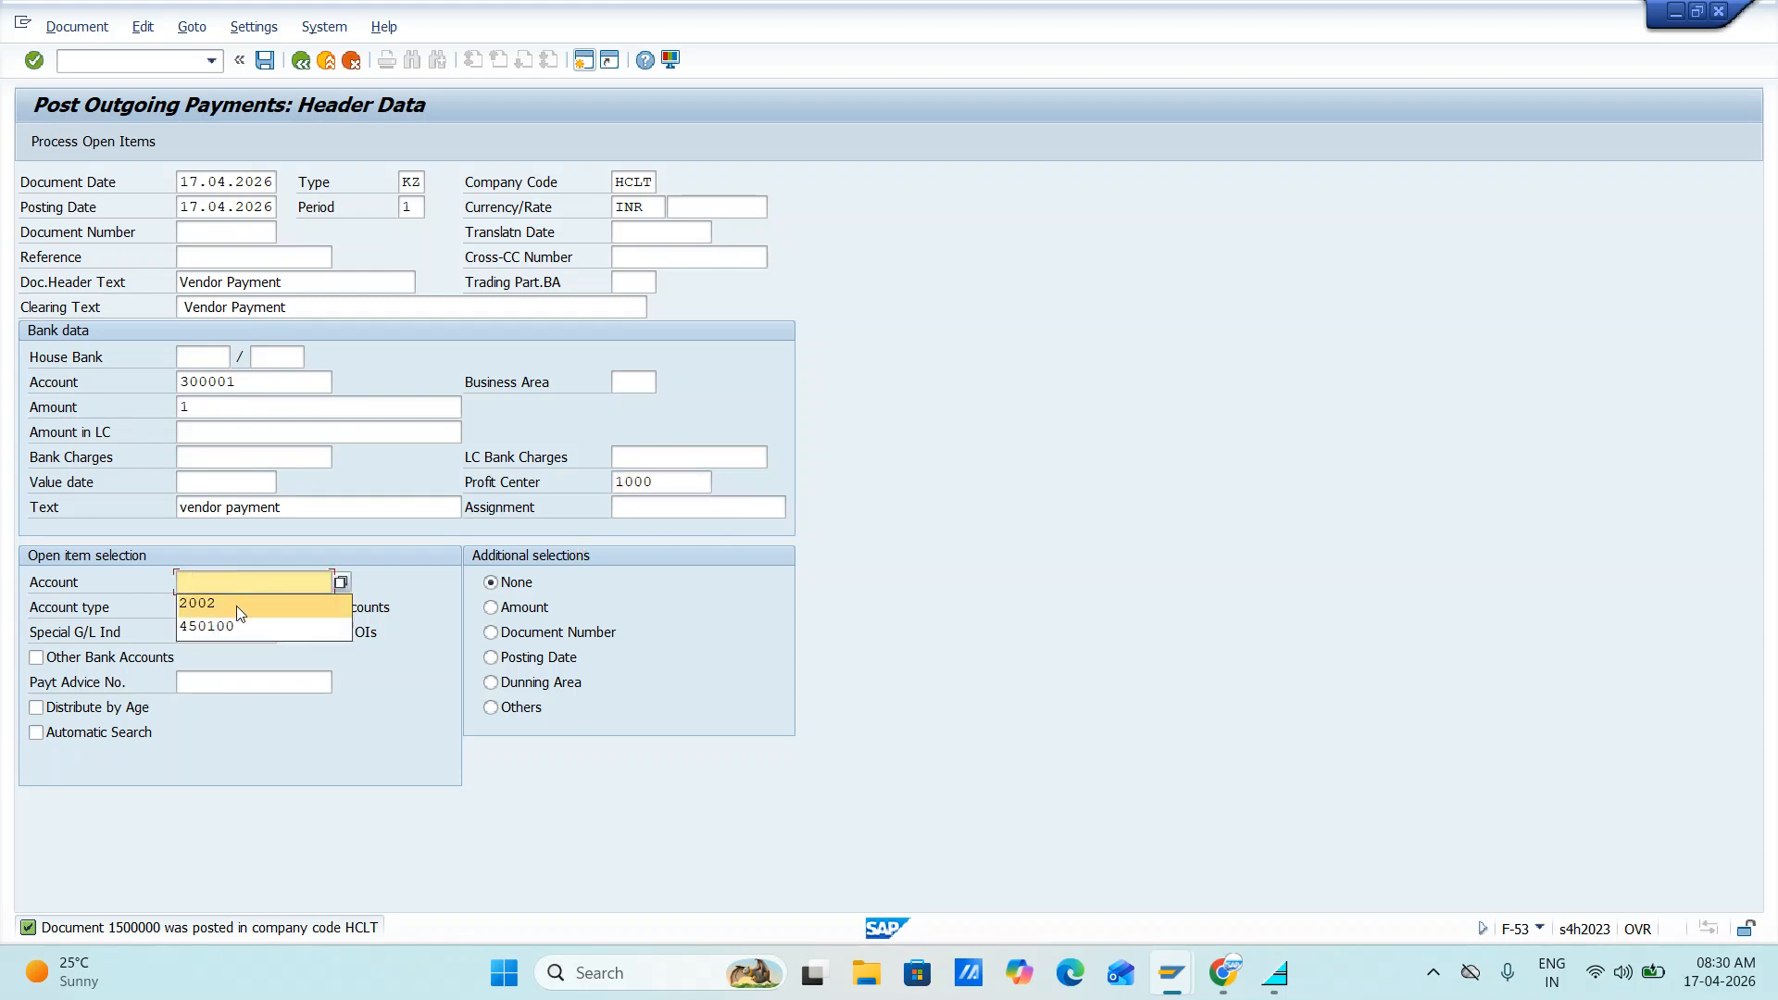
pyautogui.click(242, 604)
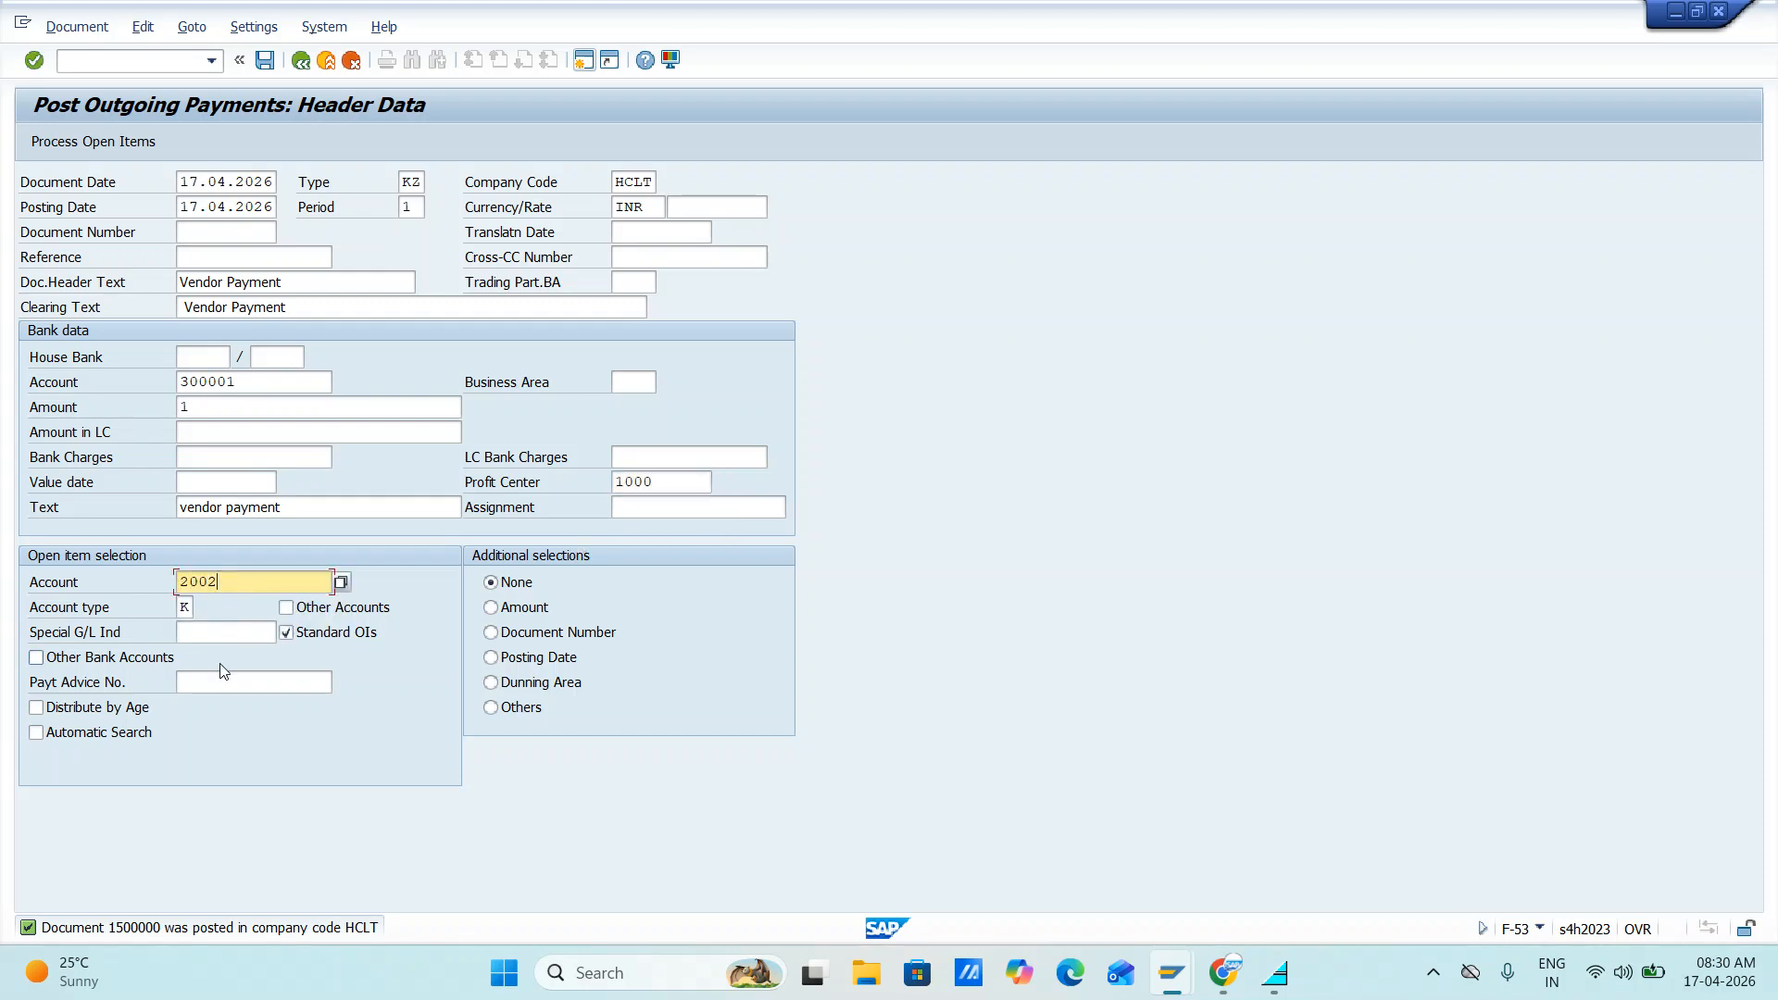
pyautogui.click(100, 144)
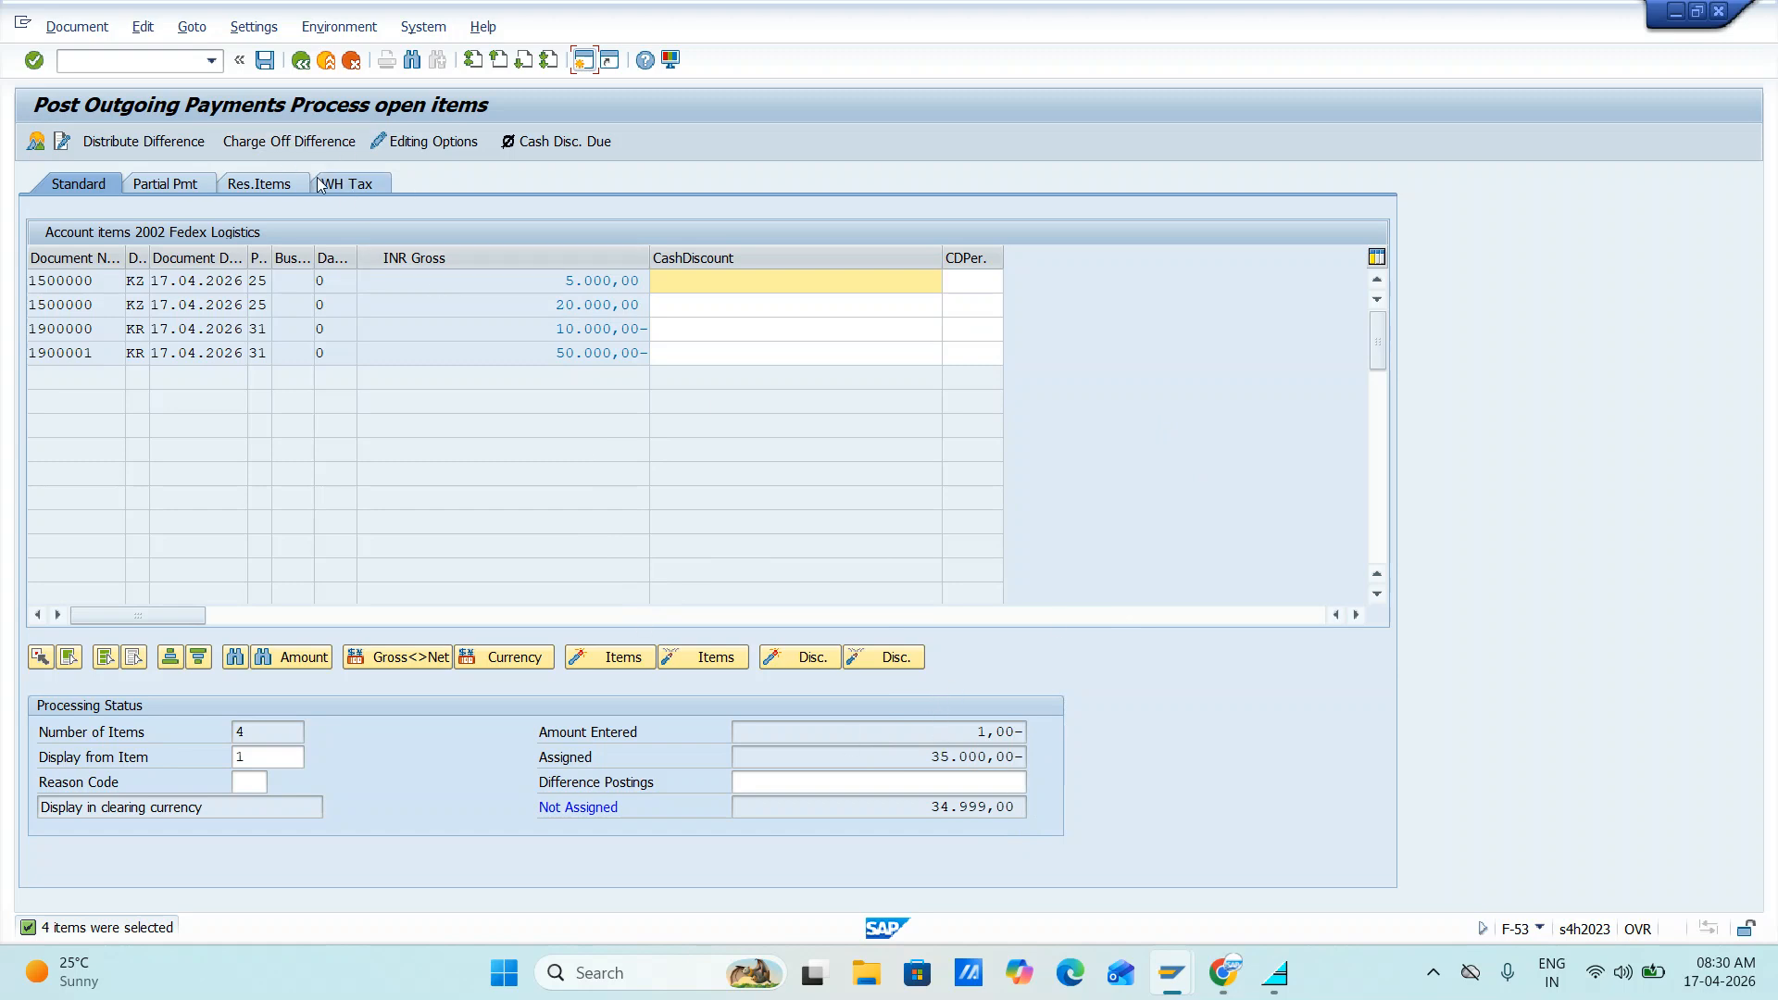
# - Charge off the difference and set the SBI Outgoing Bank line item's amount to * to match all the assigned items
pyautogui.click(294, 142)
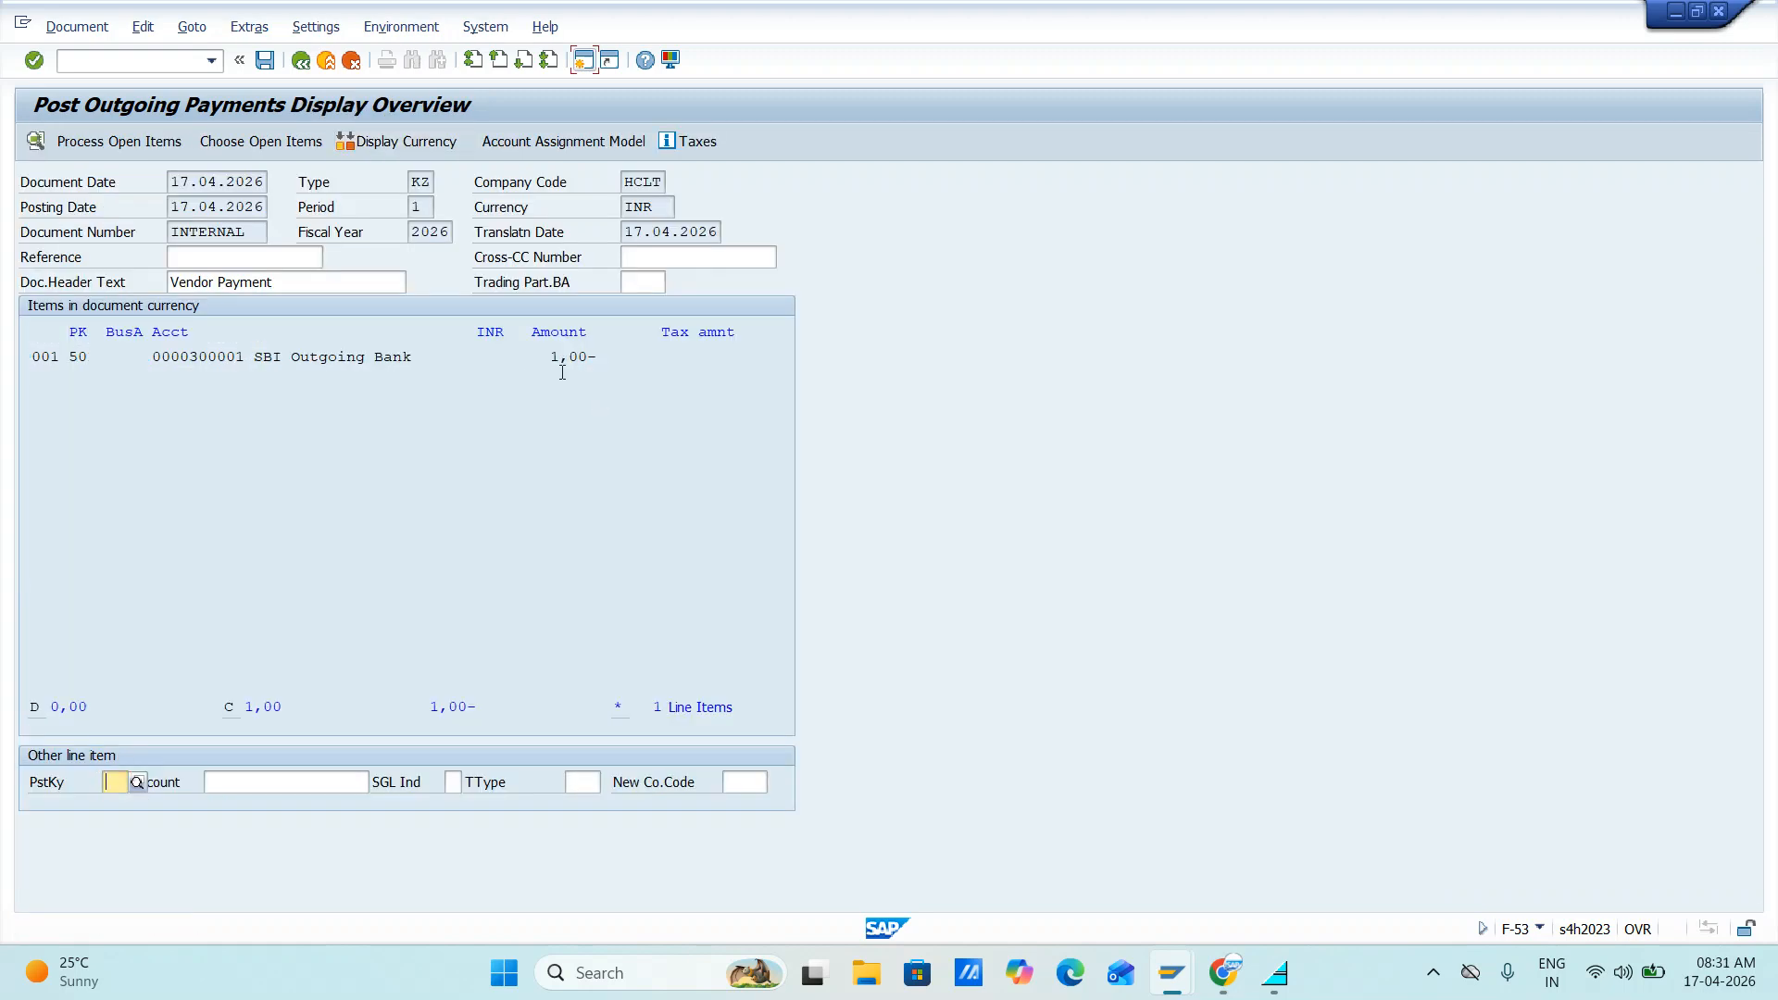
pyautogui.doubleClick(562, 361)
pyautogui.hotkey('ctrl', 'a')
pyautogui.press('BackSpace')
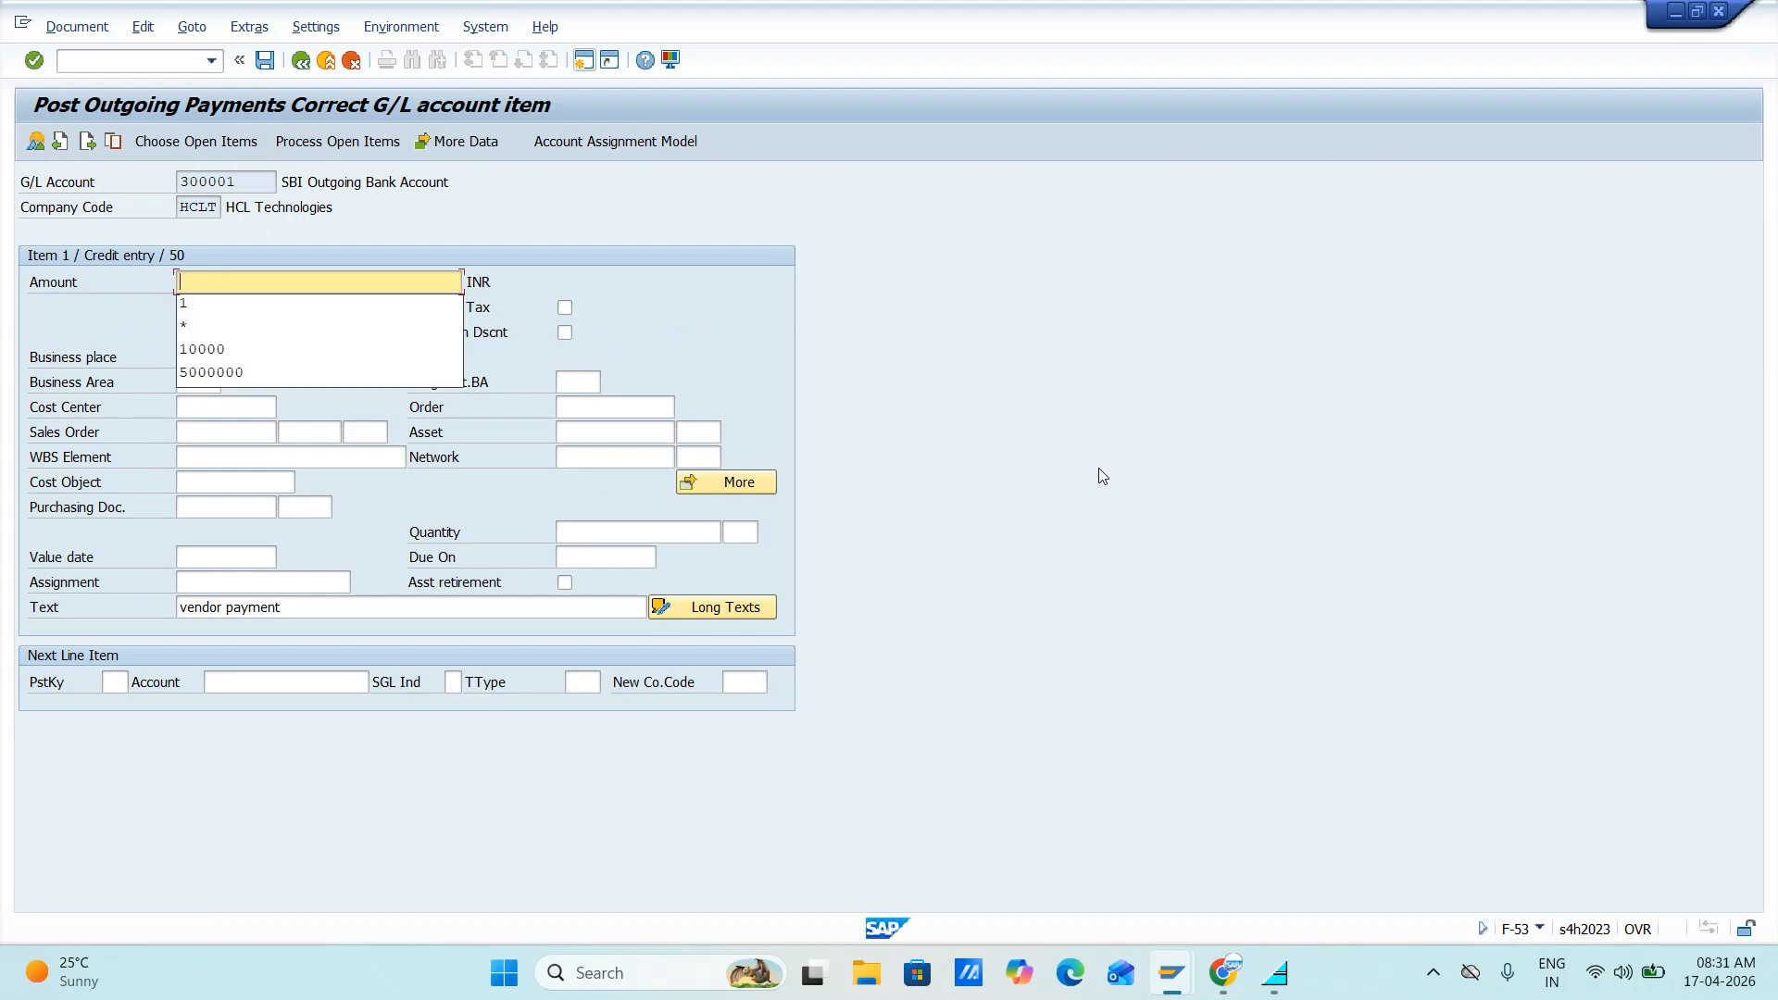
pyautogui.write('*')
pyautogui.press('Return')
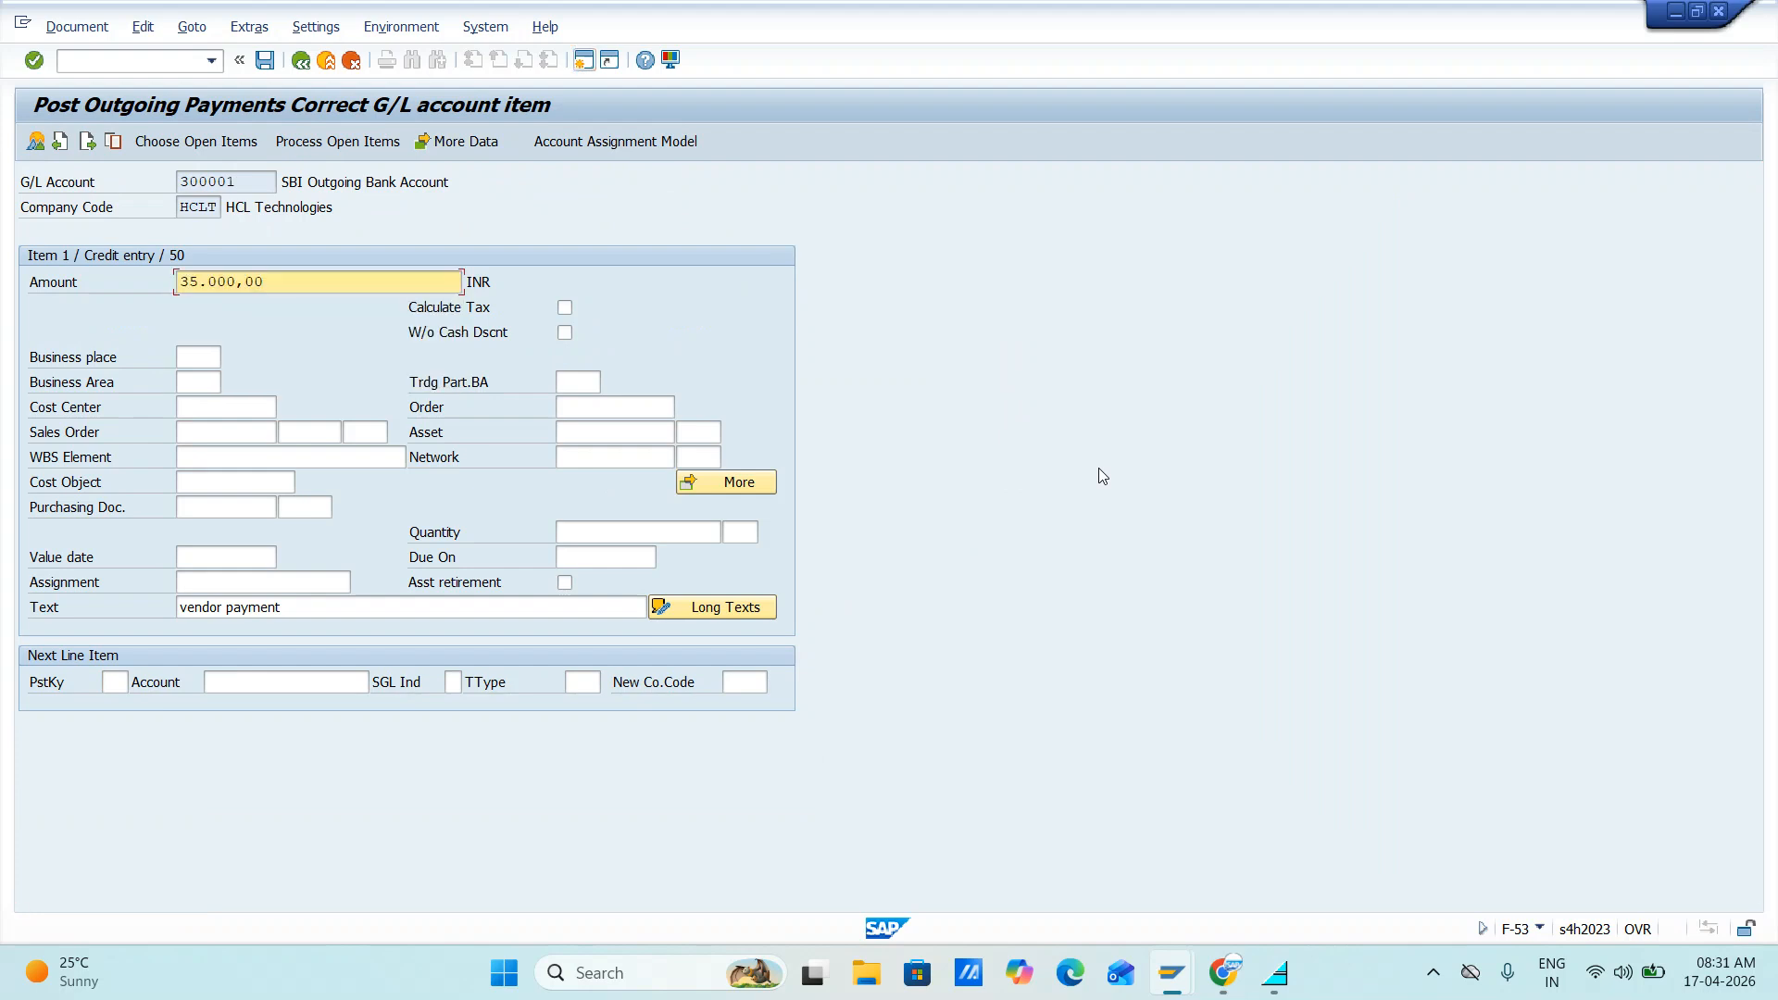
# - Assign the previously used cost center to the bank line item and simulate the final payment document
pyautogui.click(265, 406)
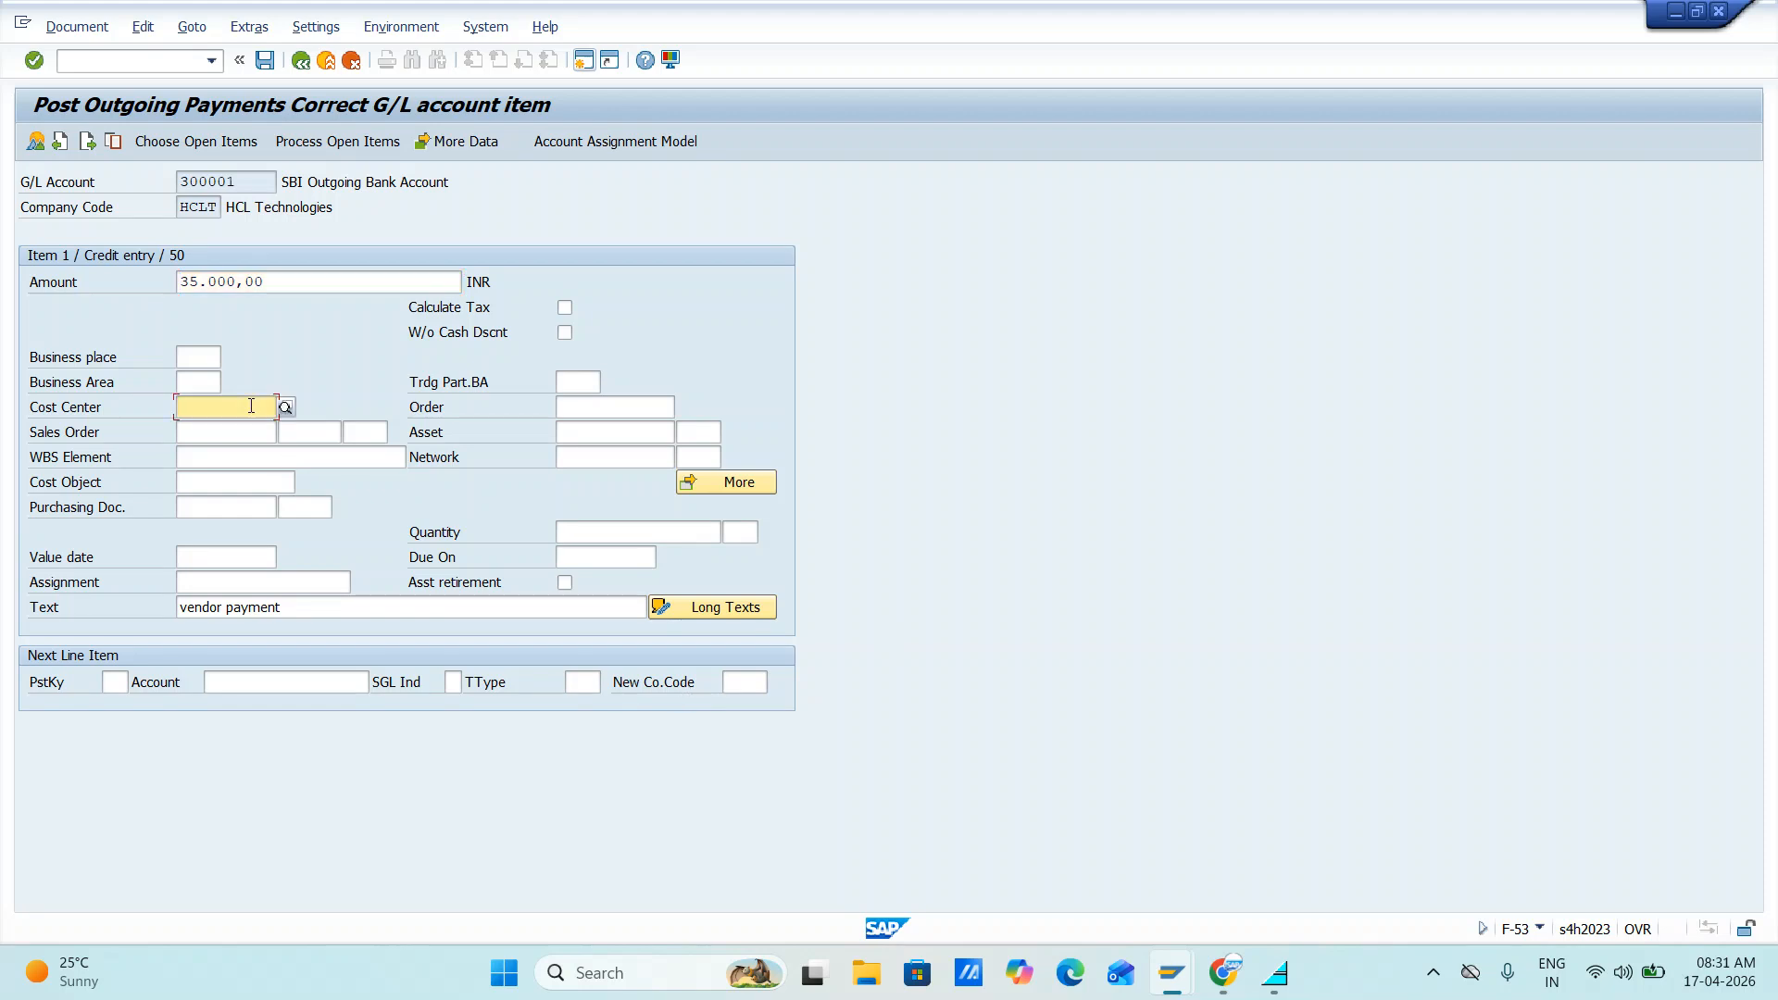
pyautogui.click(231, 432)
pyautogui.click(77, 26)
pyautogui.click(84, 126)
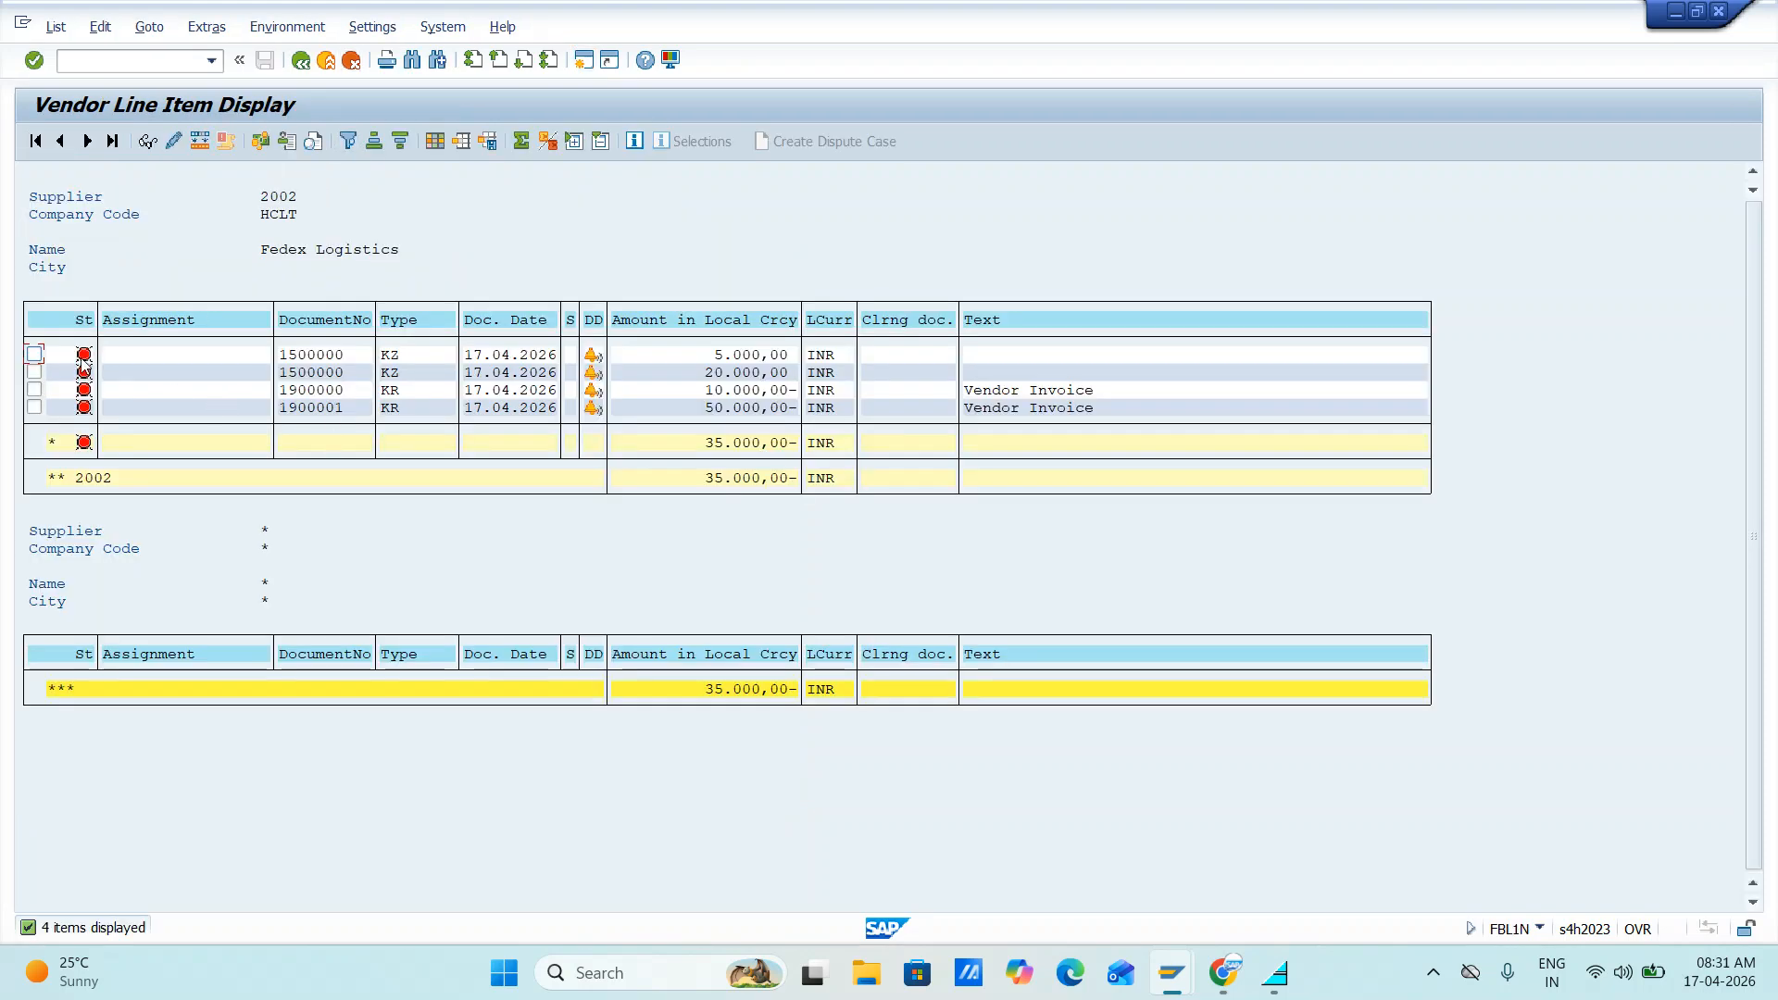
# - Post the final payment, refreshing the vendor's open item list before and after posting
pyautogui.click(55, 26)
pyautogui.click(80, 81)
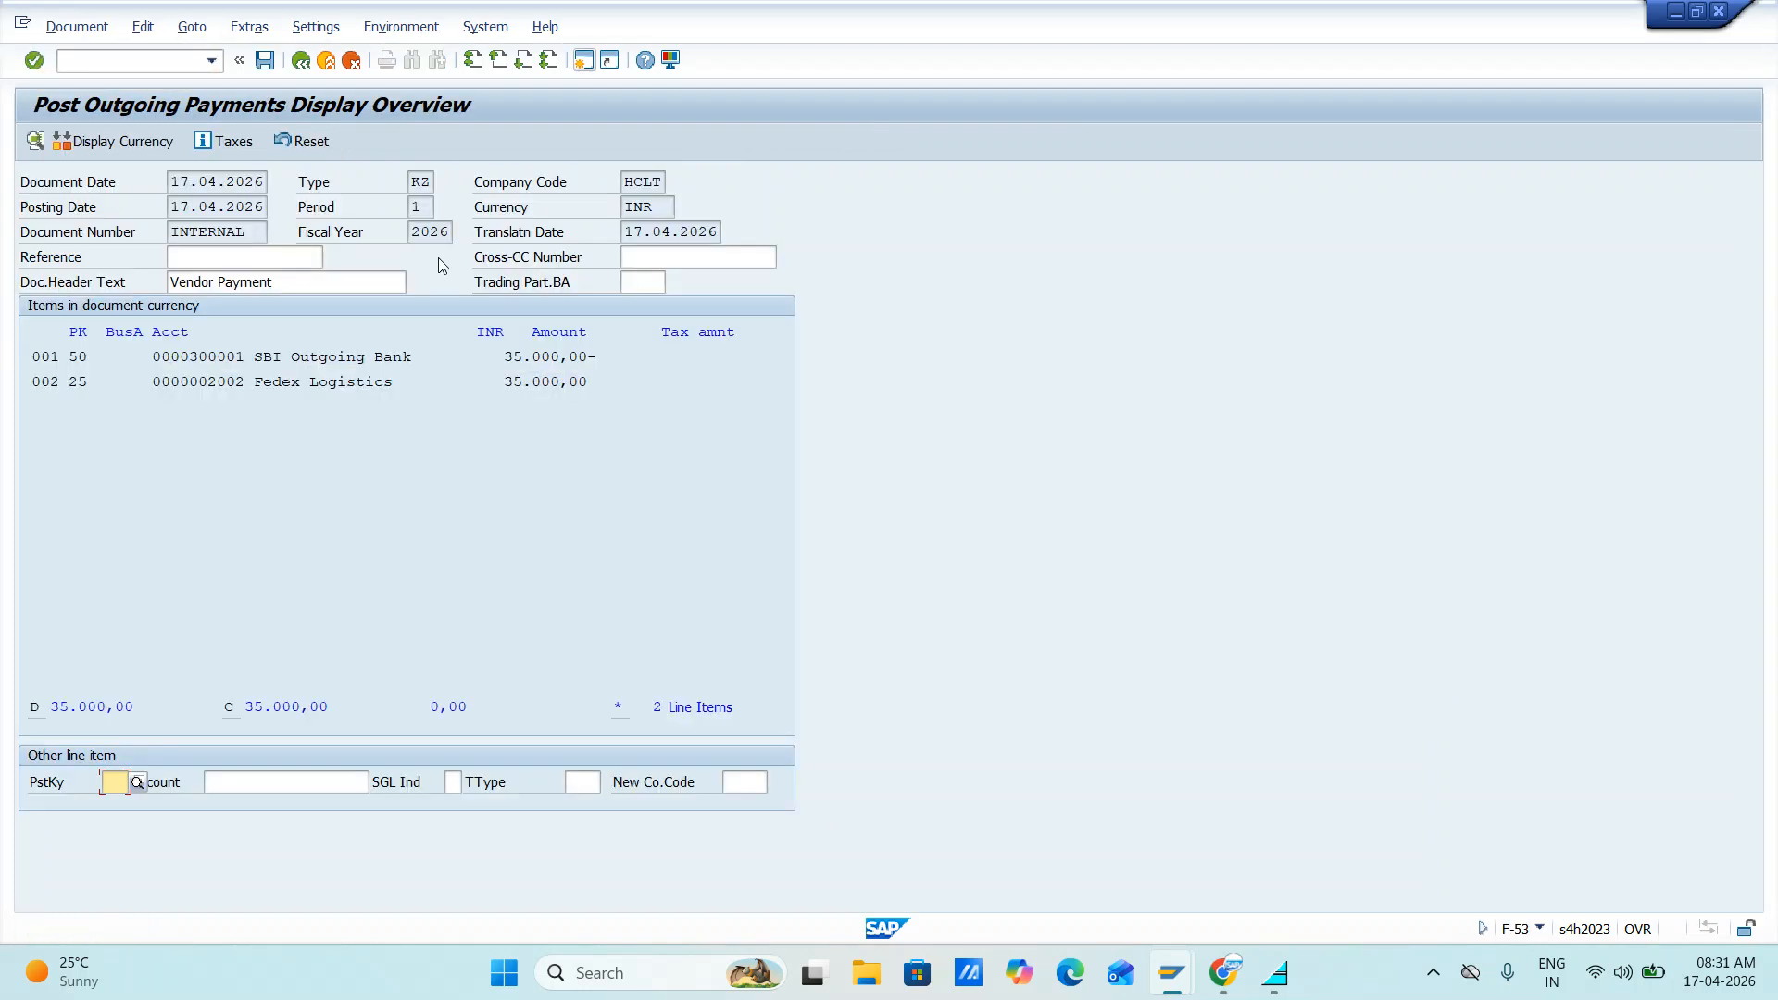
pyautogui.click(261, 63)
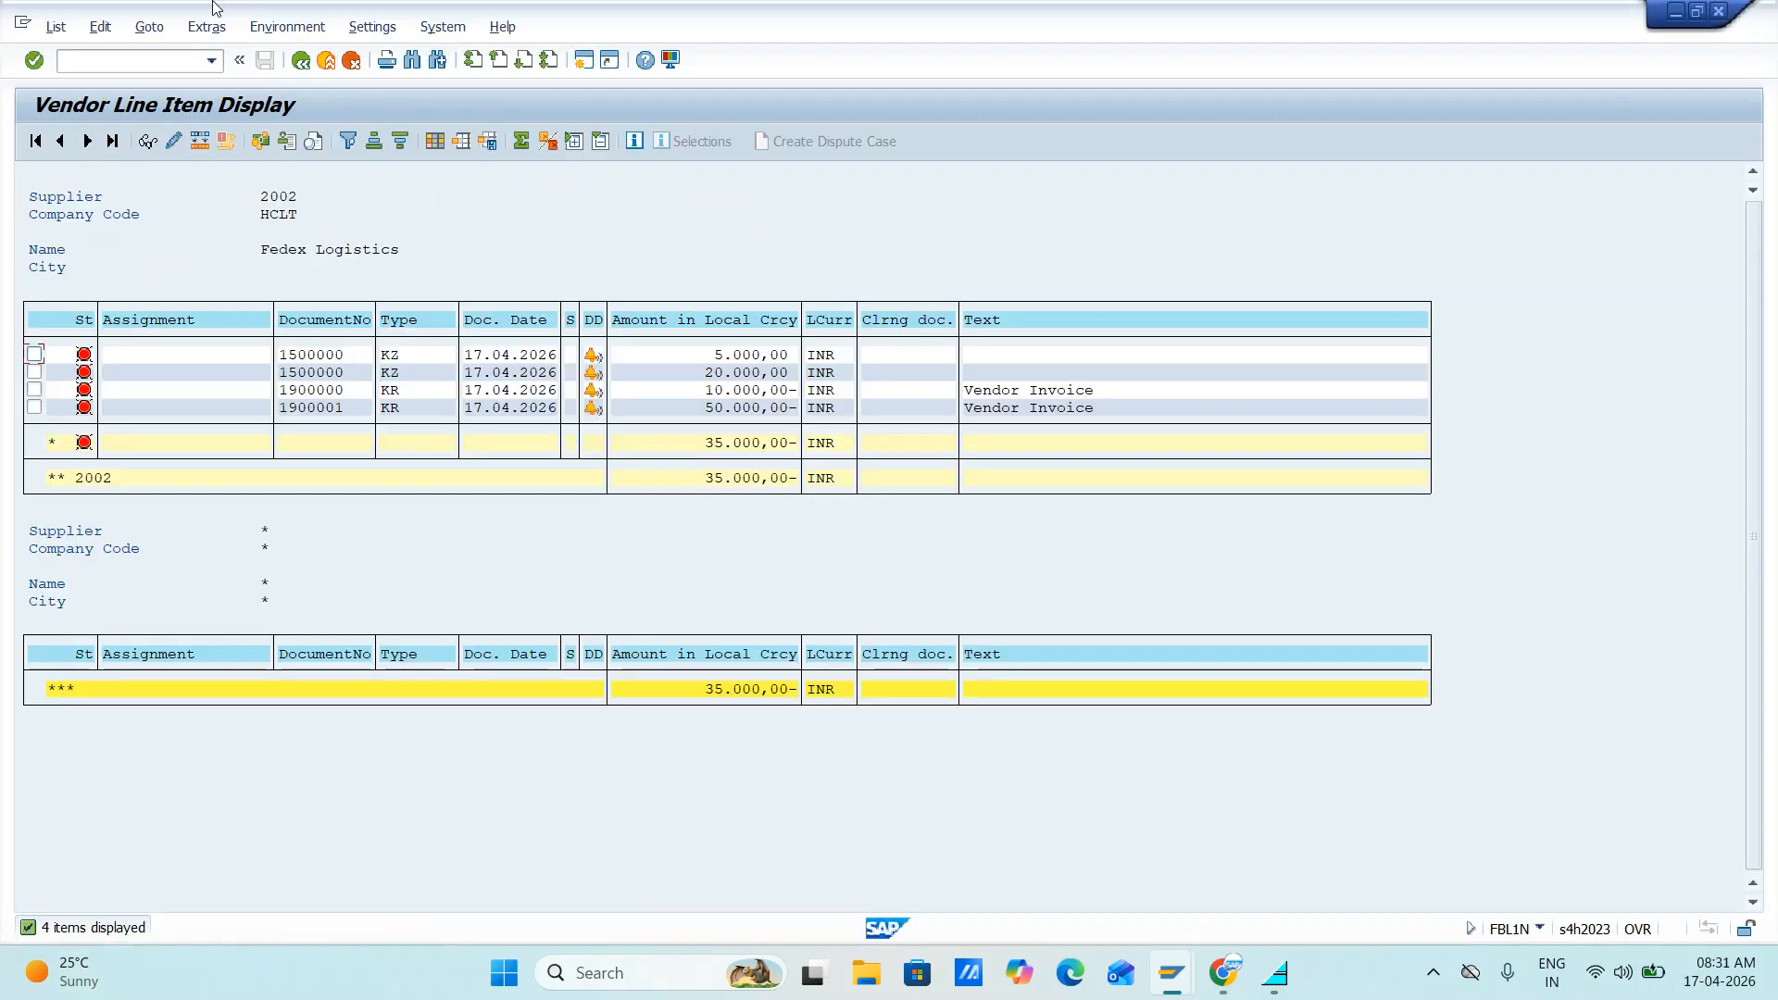
pyautogui.click(56, 26)
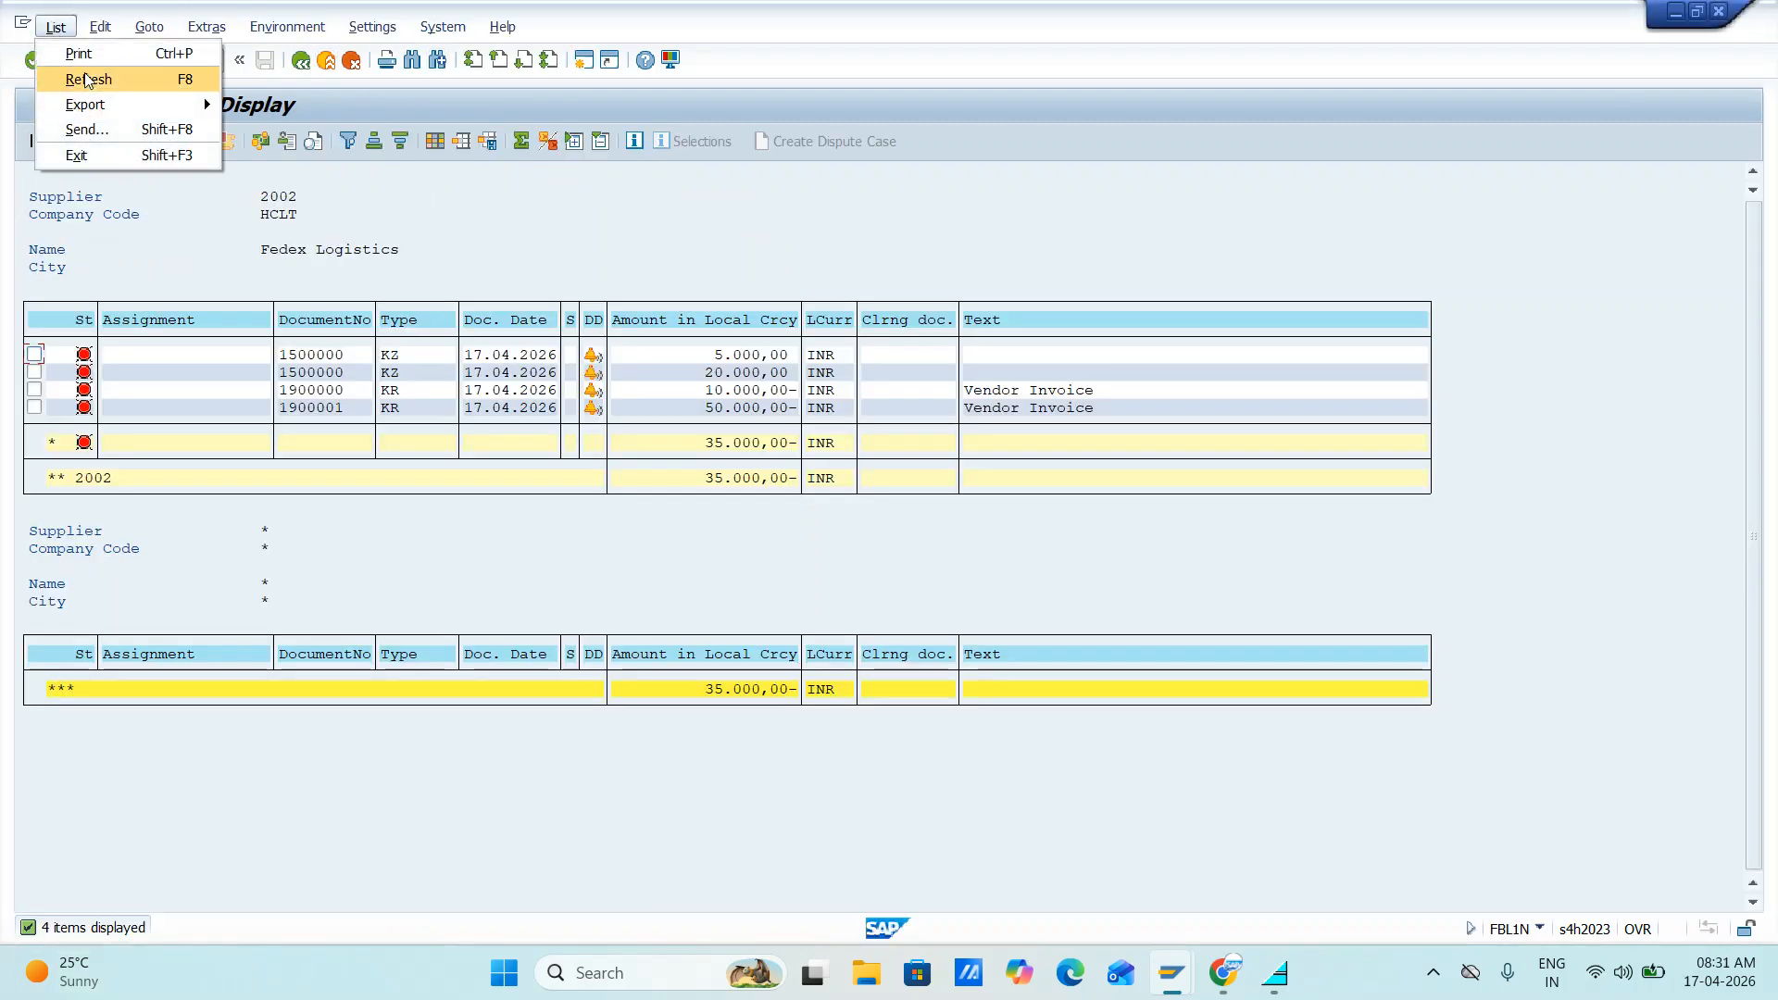
pyautogui.click(85, 73)
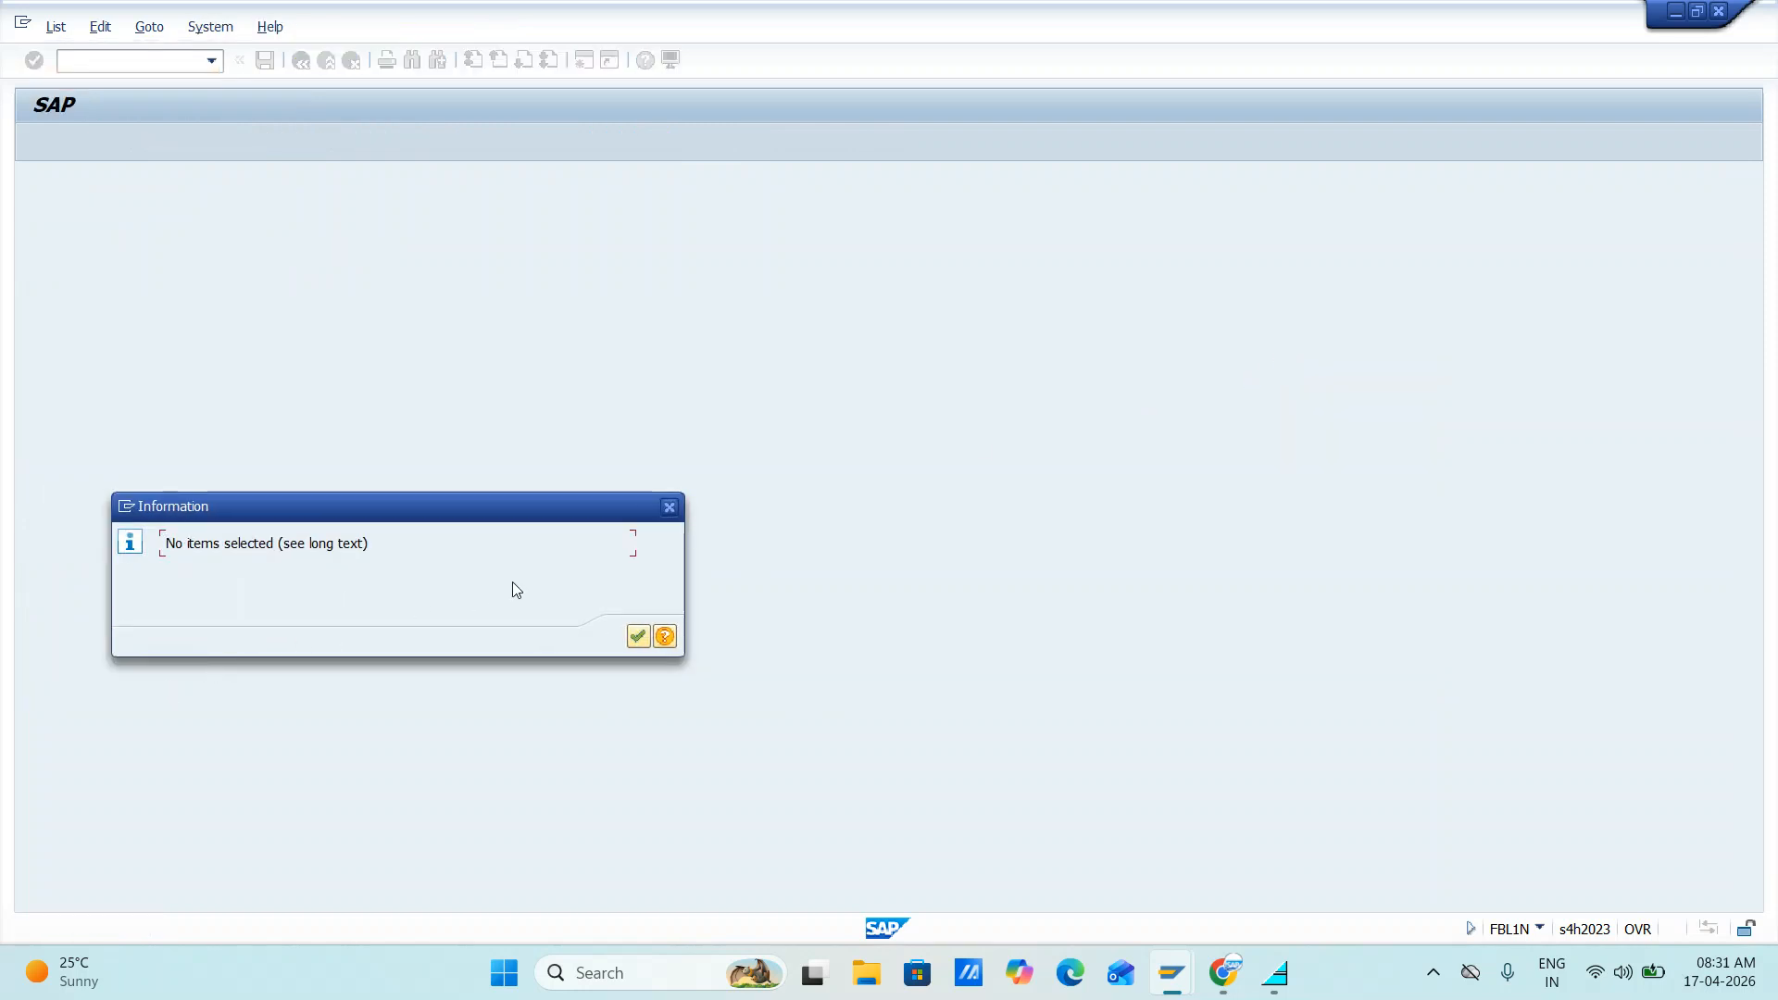
# - Dismiss the information dialog and display all items of the Fedex Logistics vendor in company code HCLT
pyautogui.click(638, 638)
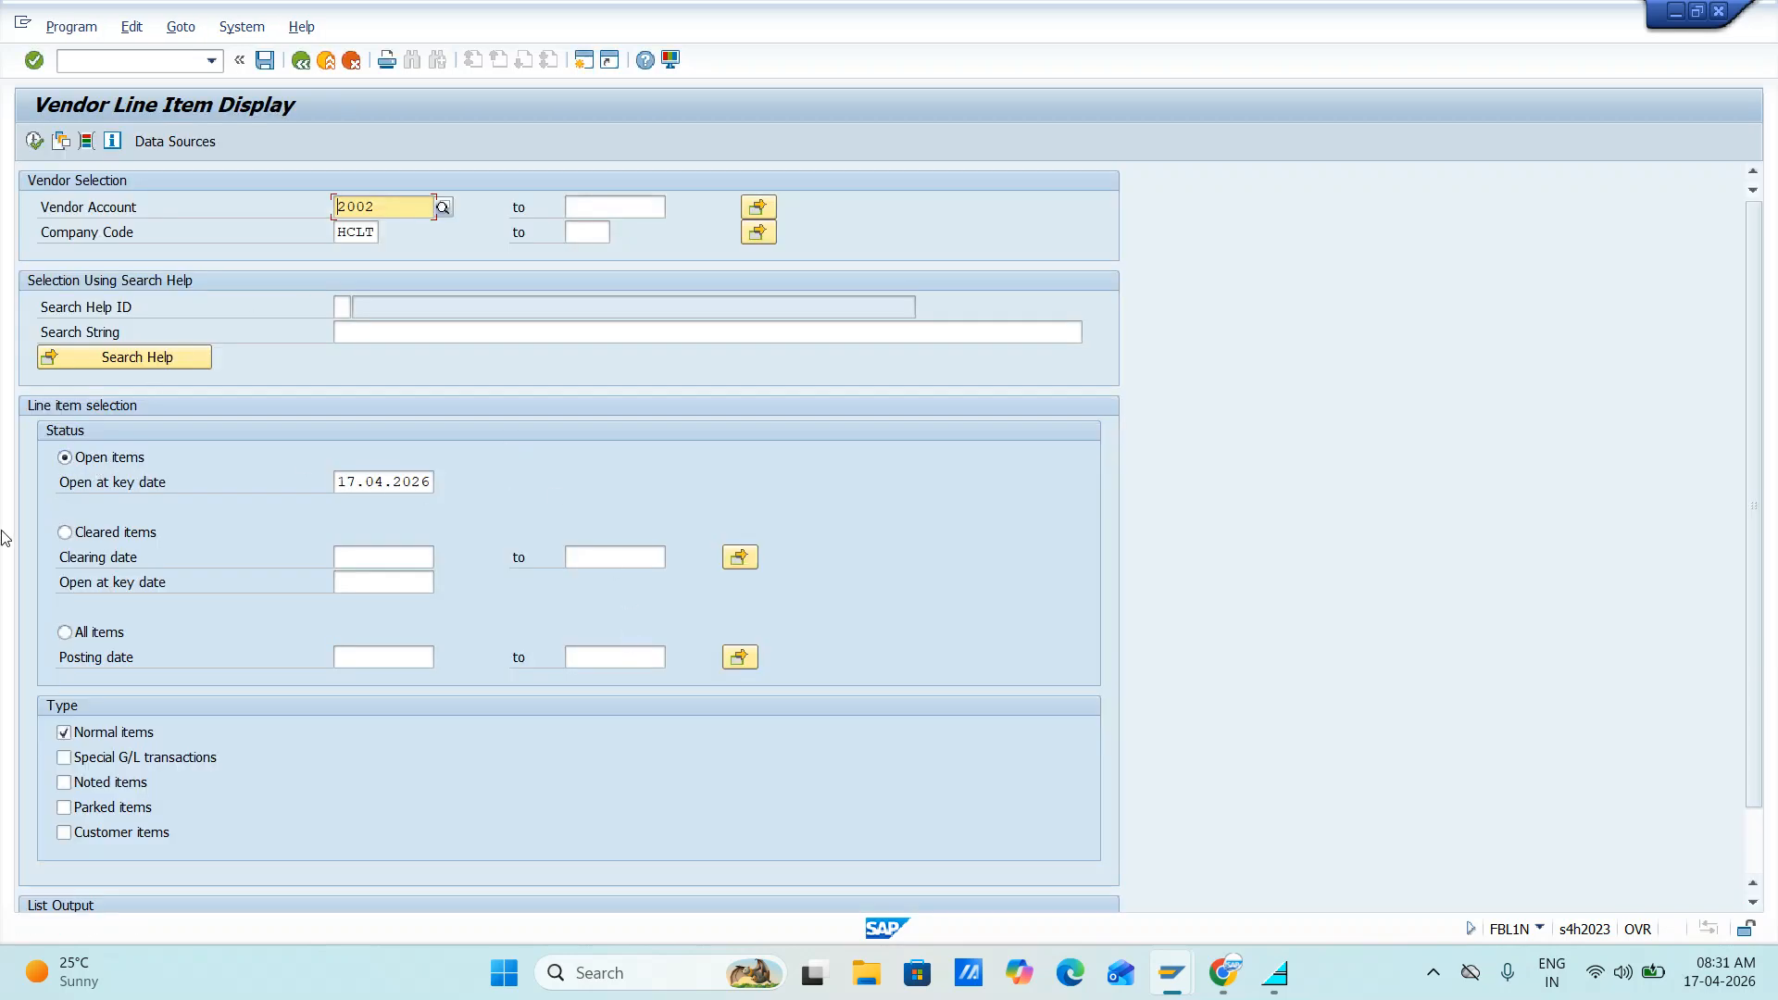
pyautogui.click(65, 633)
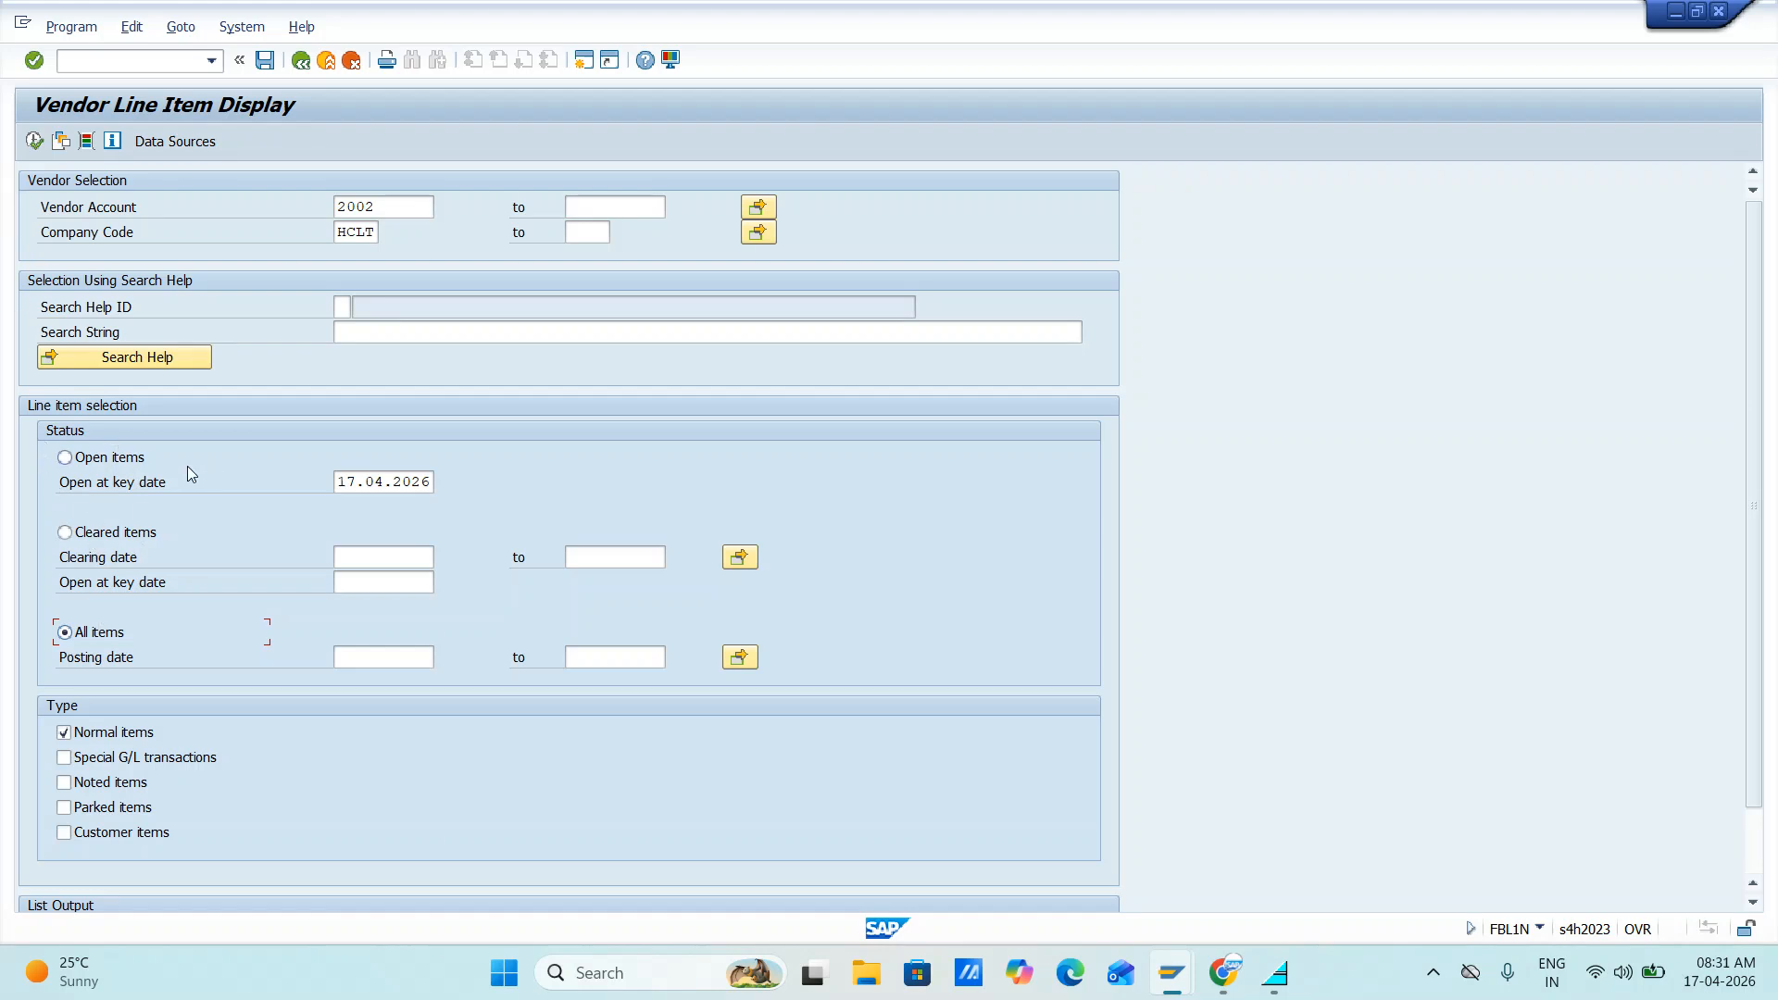
pyautogui.click(35, 140)
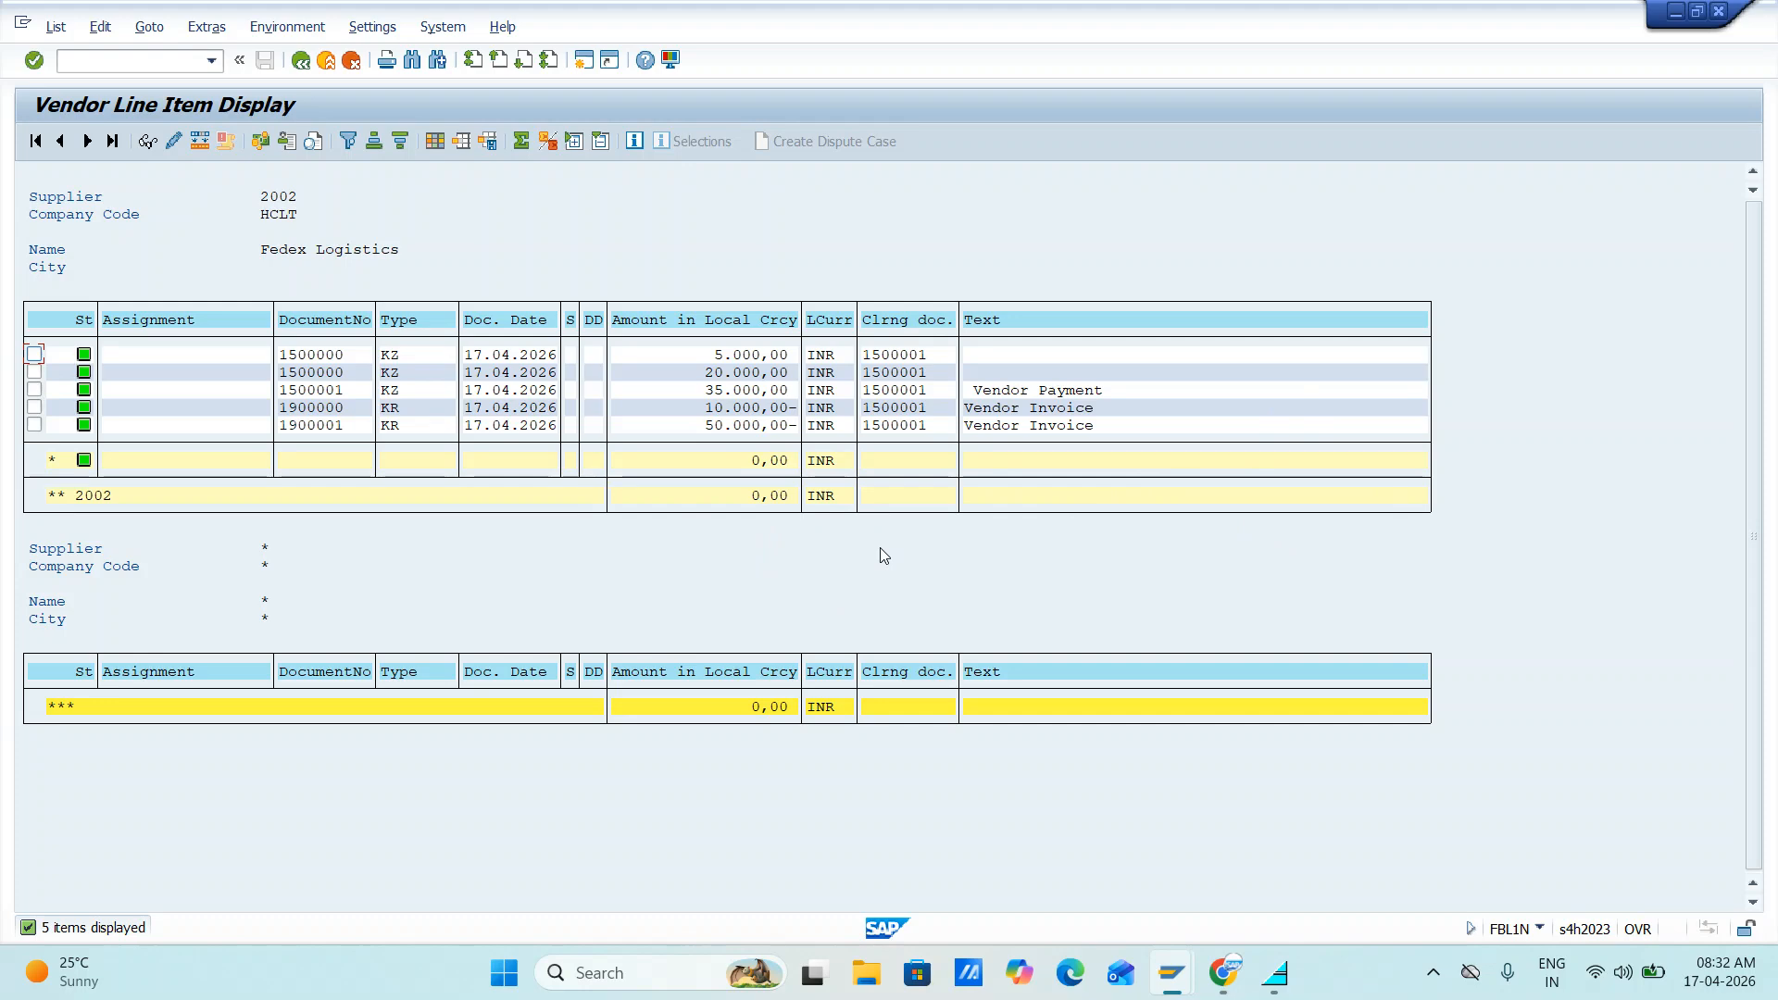
# - Switch to the SAP FICO March 2026 spreadsheet in the browser and go on to the Google Meet call
pyautogui.hotkey('alt', 'Tab')
pyautogui.hotkey('alt', 'Tab')
pyautogui.hotkey('alt', 'Tab')
pyautogui.hotkey('alt', 'Tab')
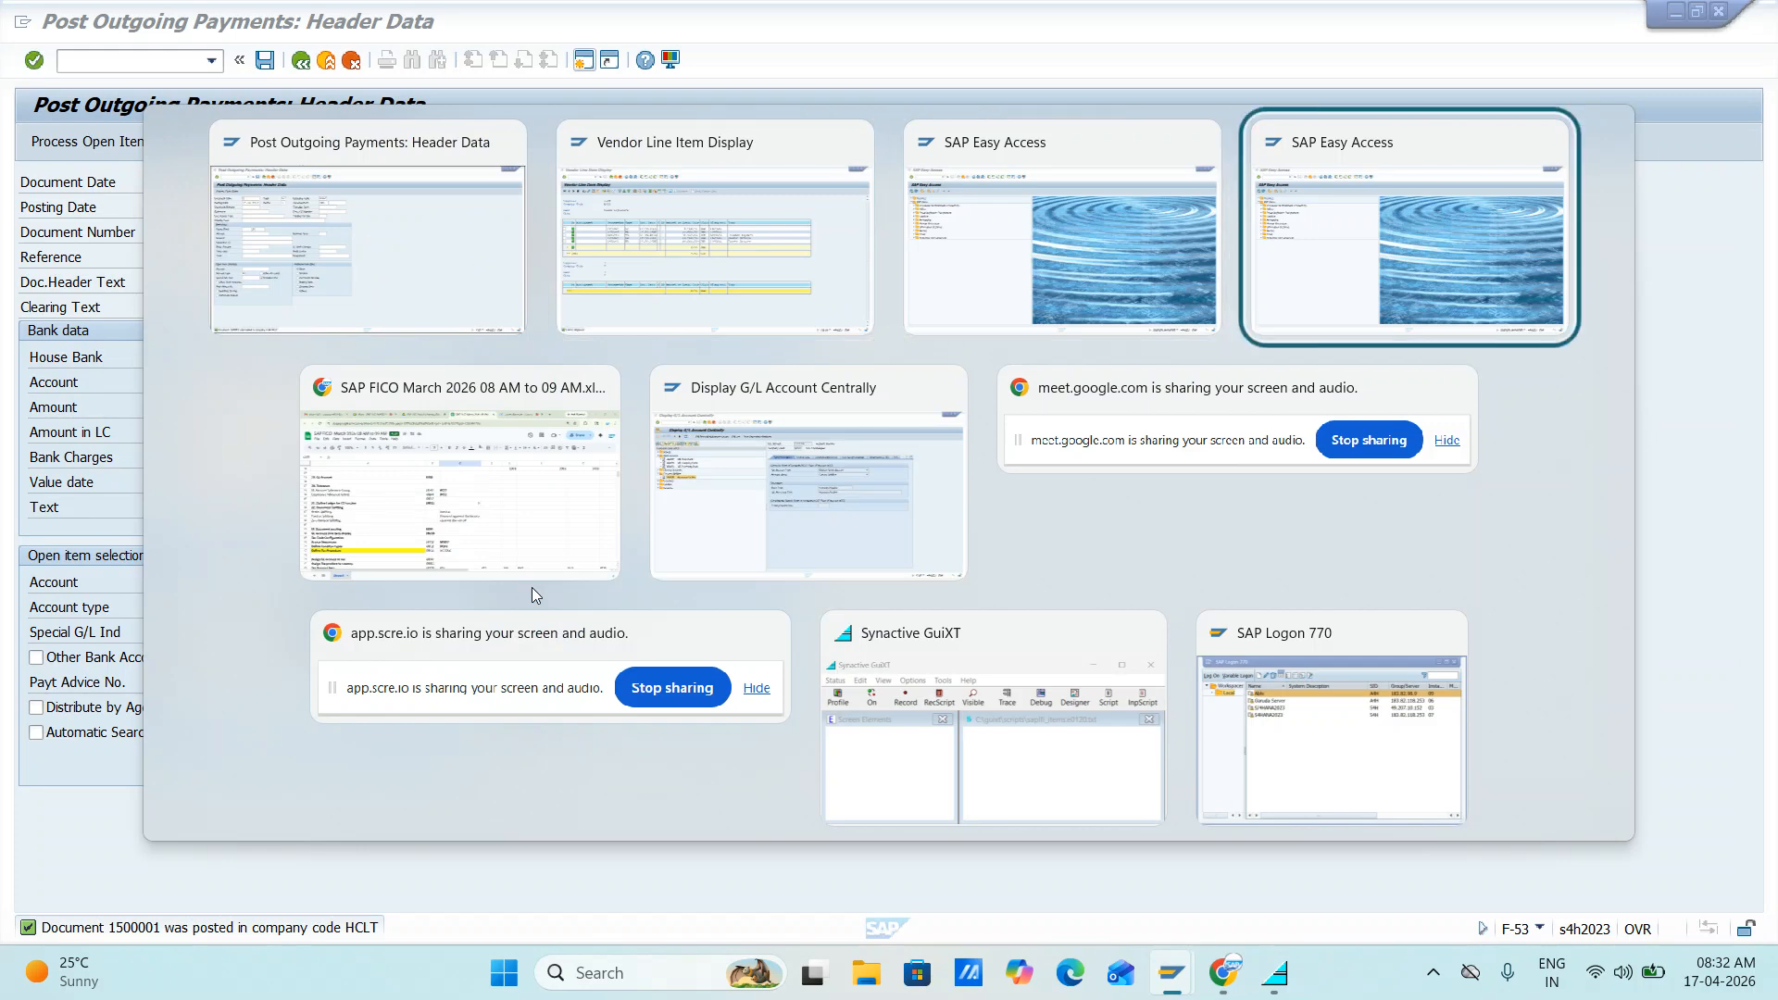
pyautogui.hotkey('alt', 'Tab')
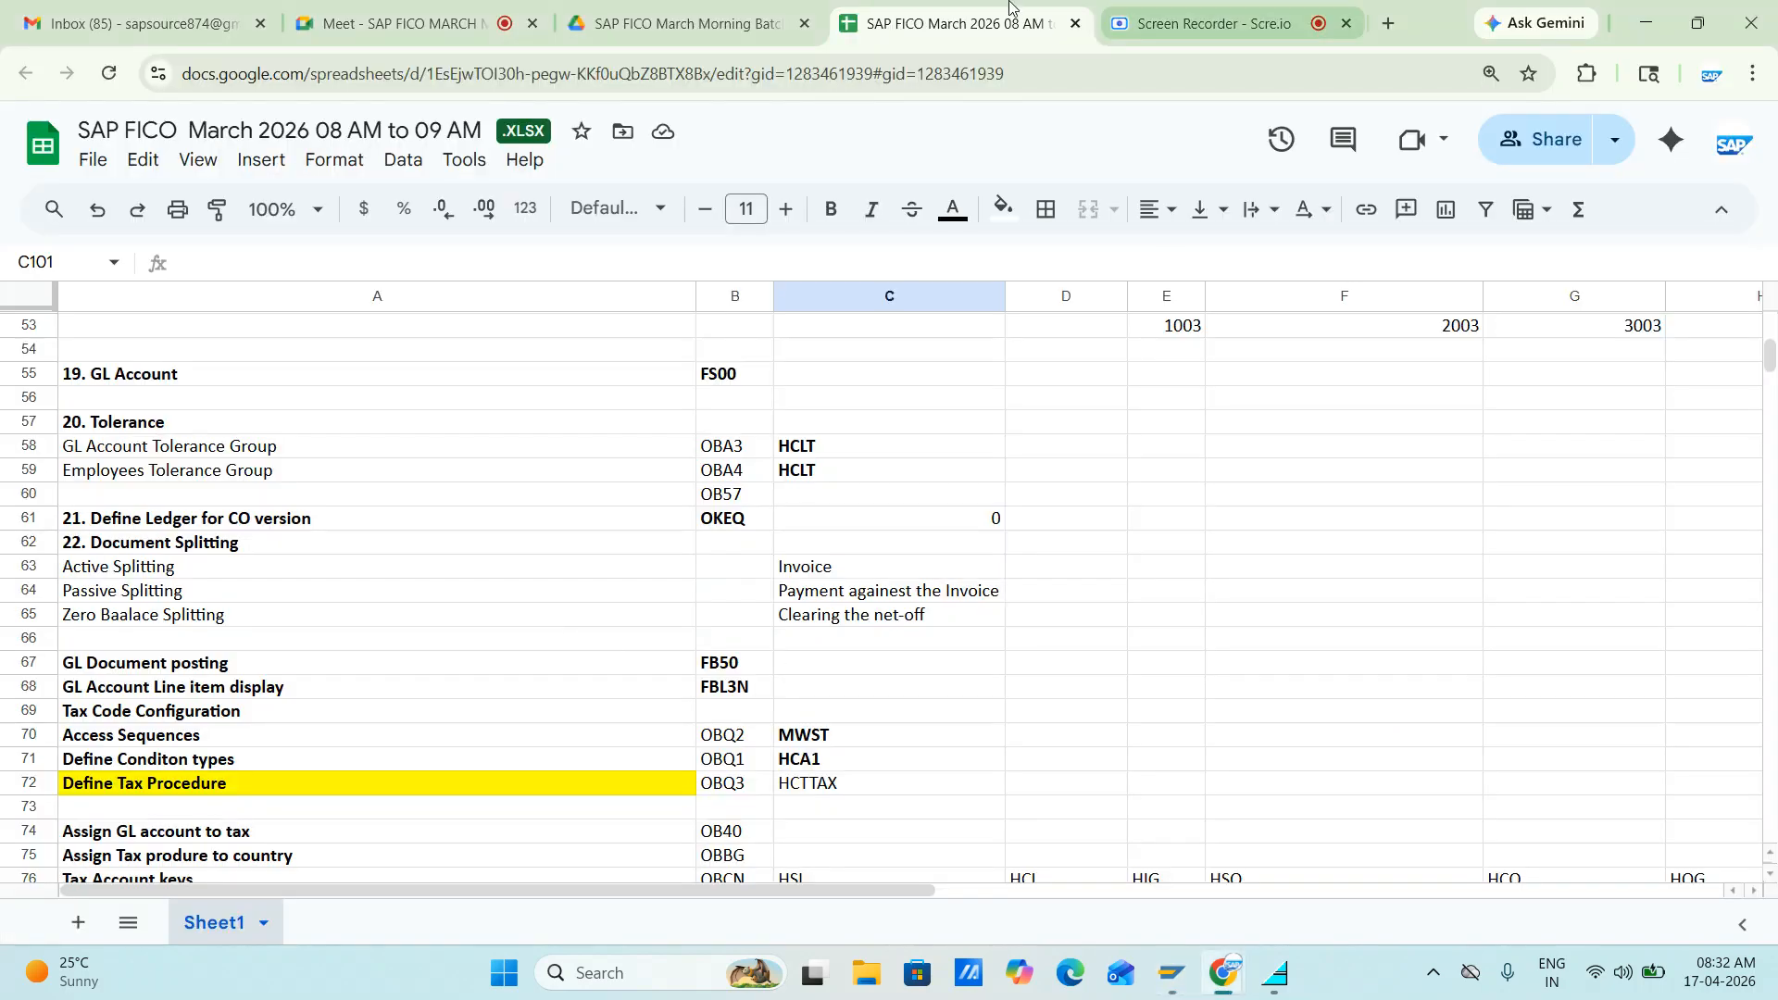
pyautogui.click(421, 26)
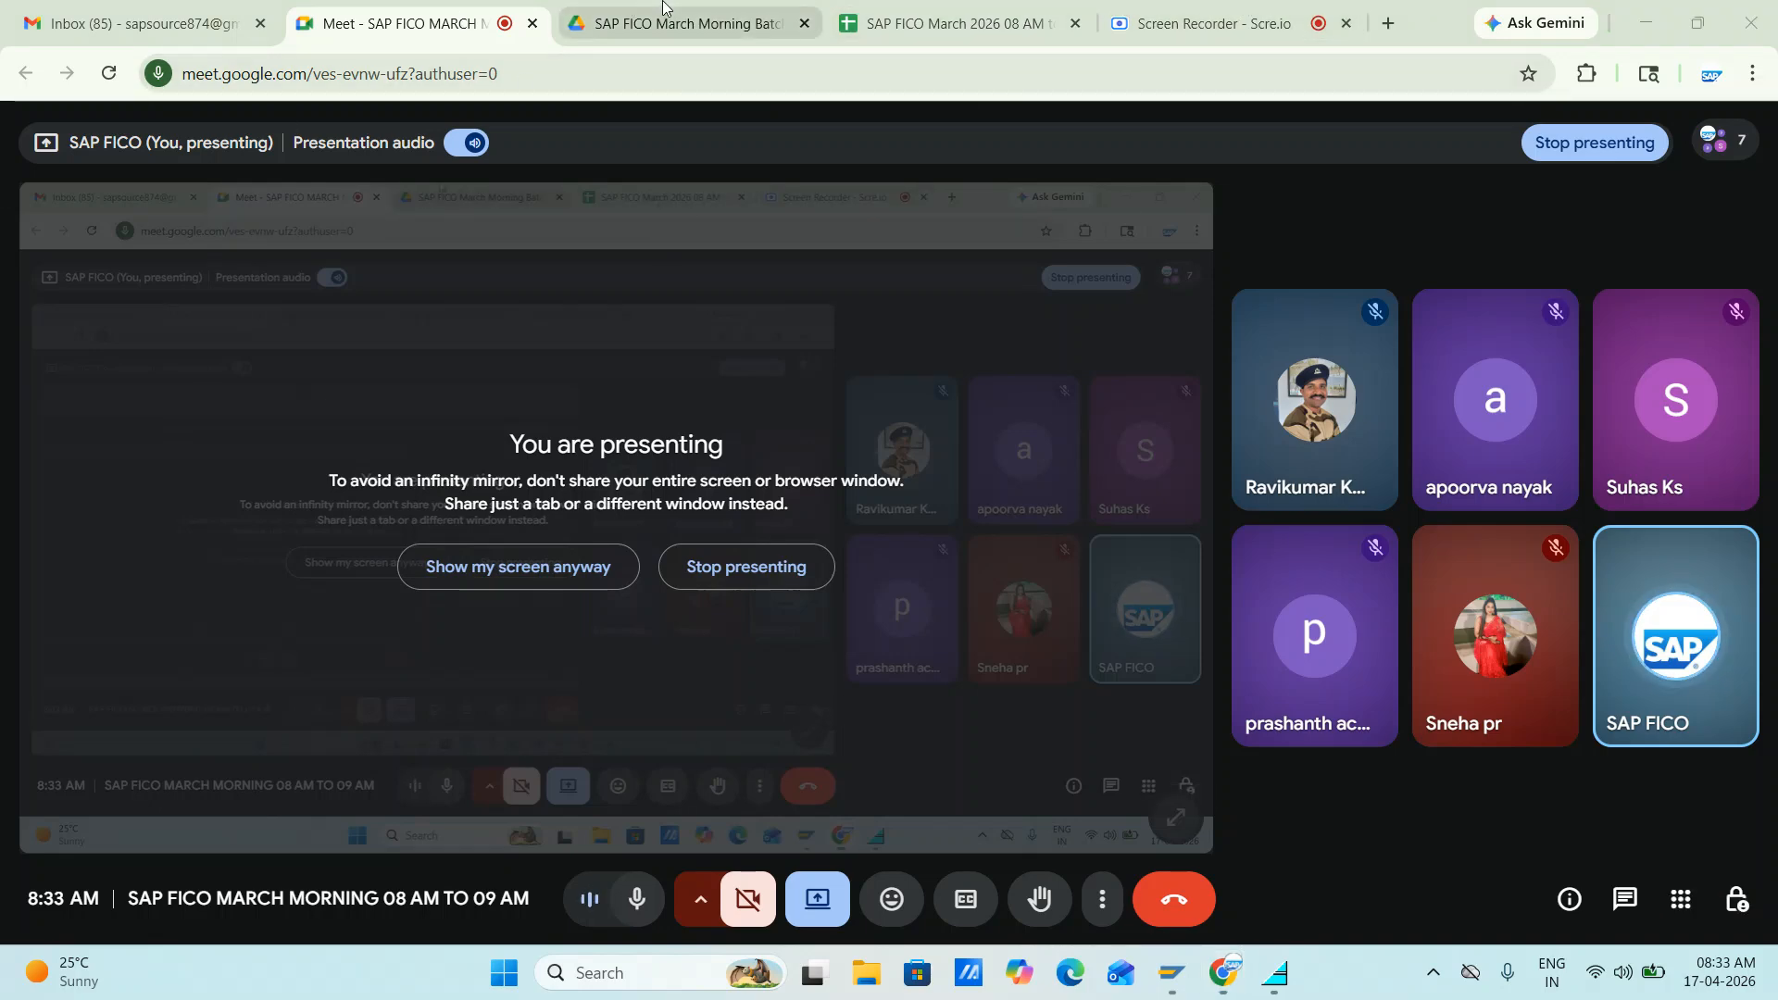
# - Review the configuration outline in the SAP FICO March 2026 spreadsheet, from the enterprise structure entries down to the vendor payment entries
pyautogui.click(952, 26)
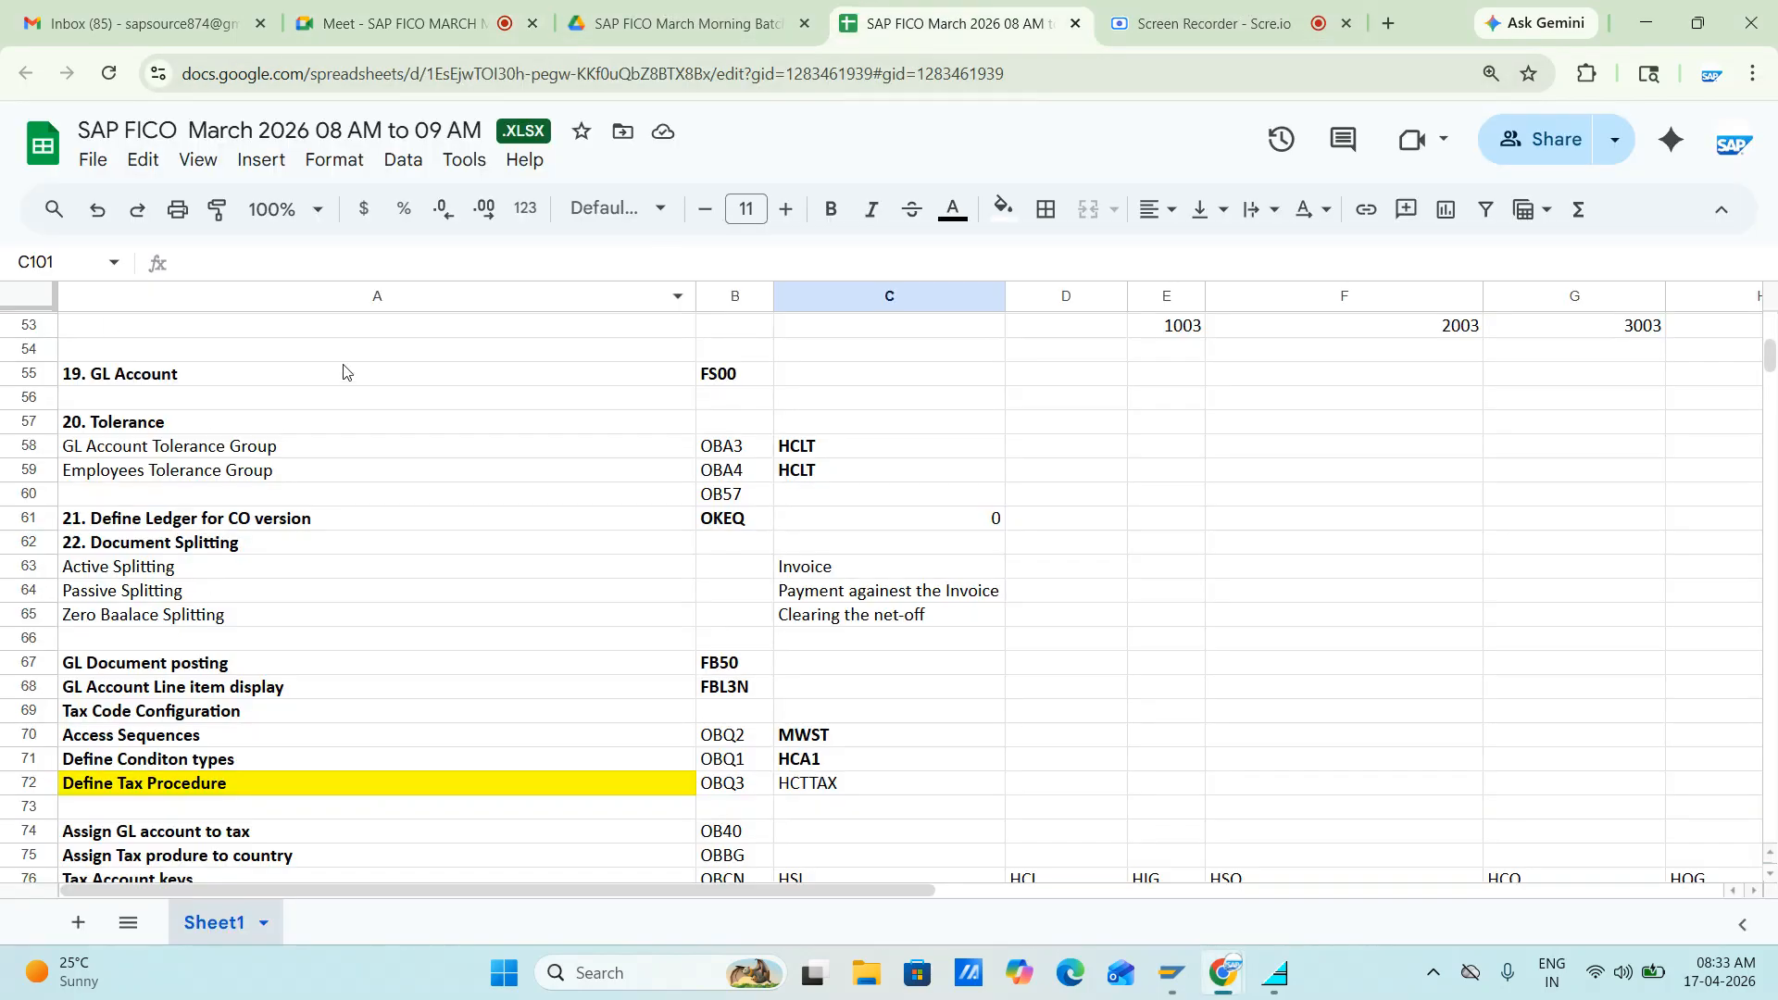
pyautogui.scroll(4, 399, 537)
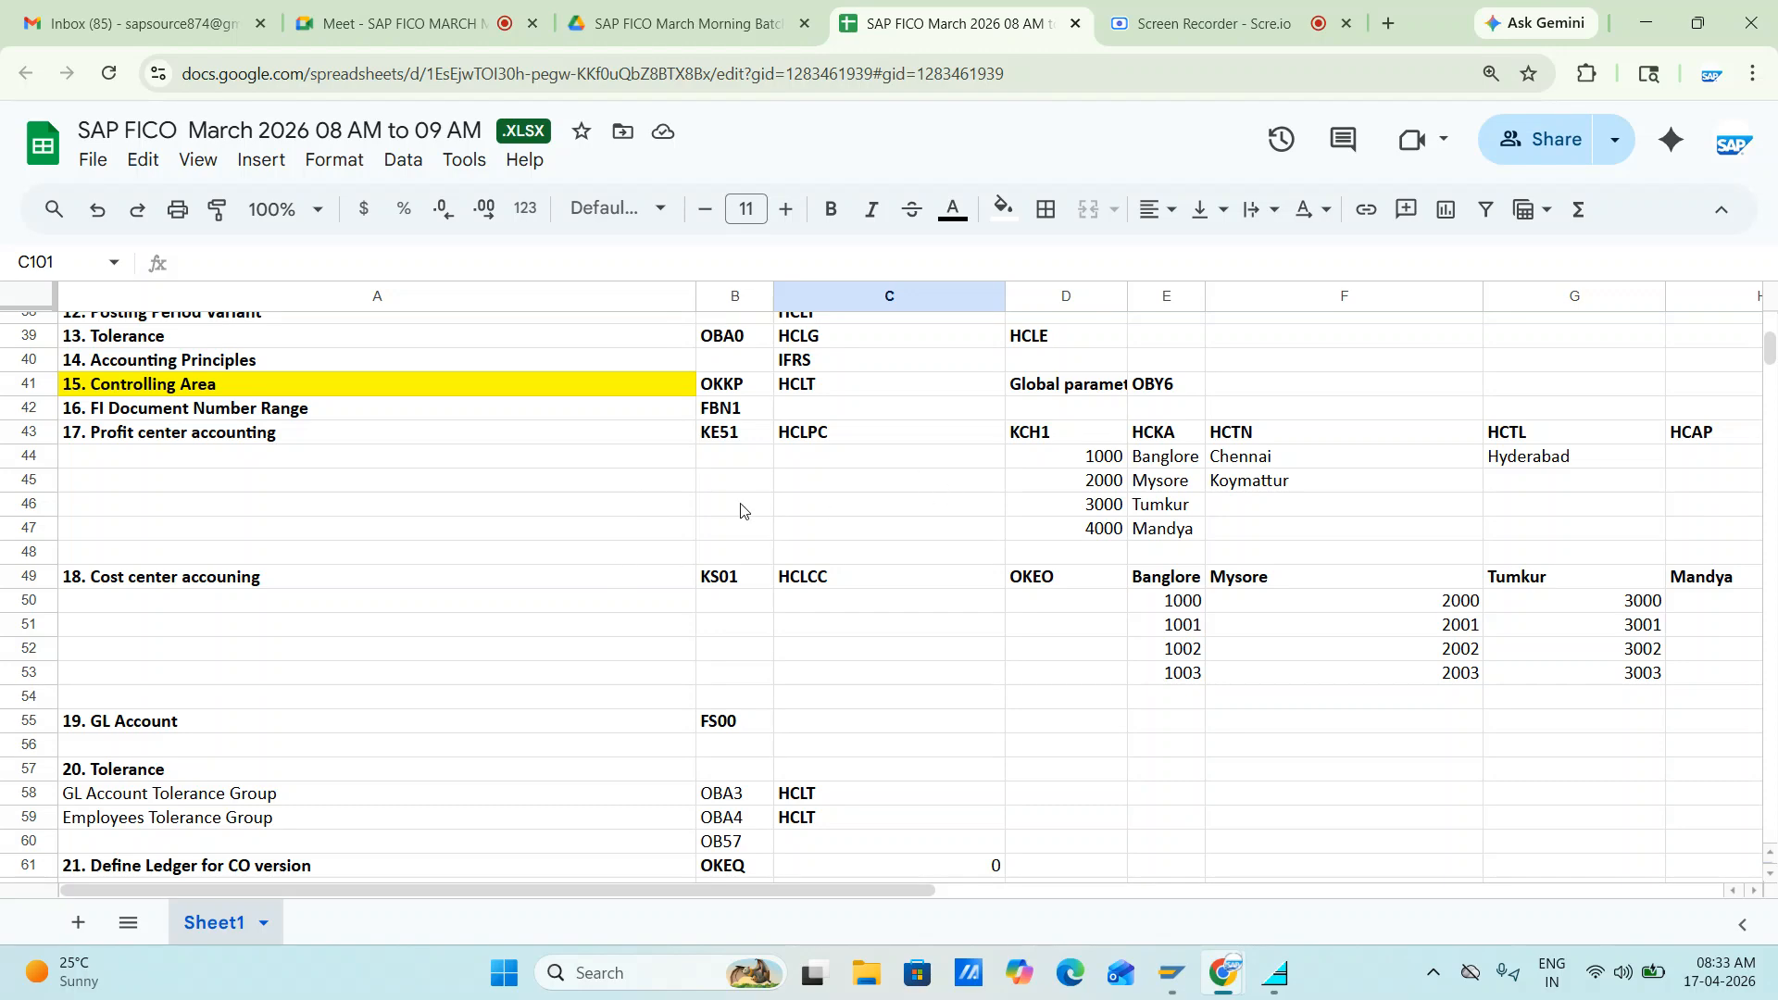
pyautogui.scroll(3, 548, 560)
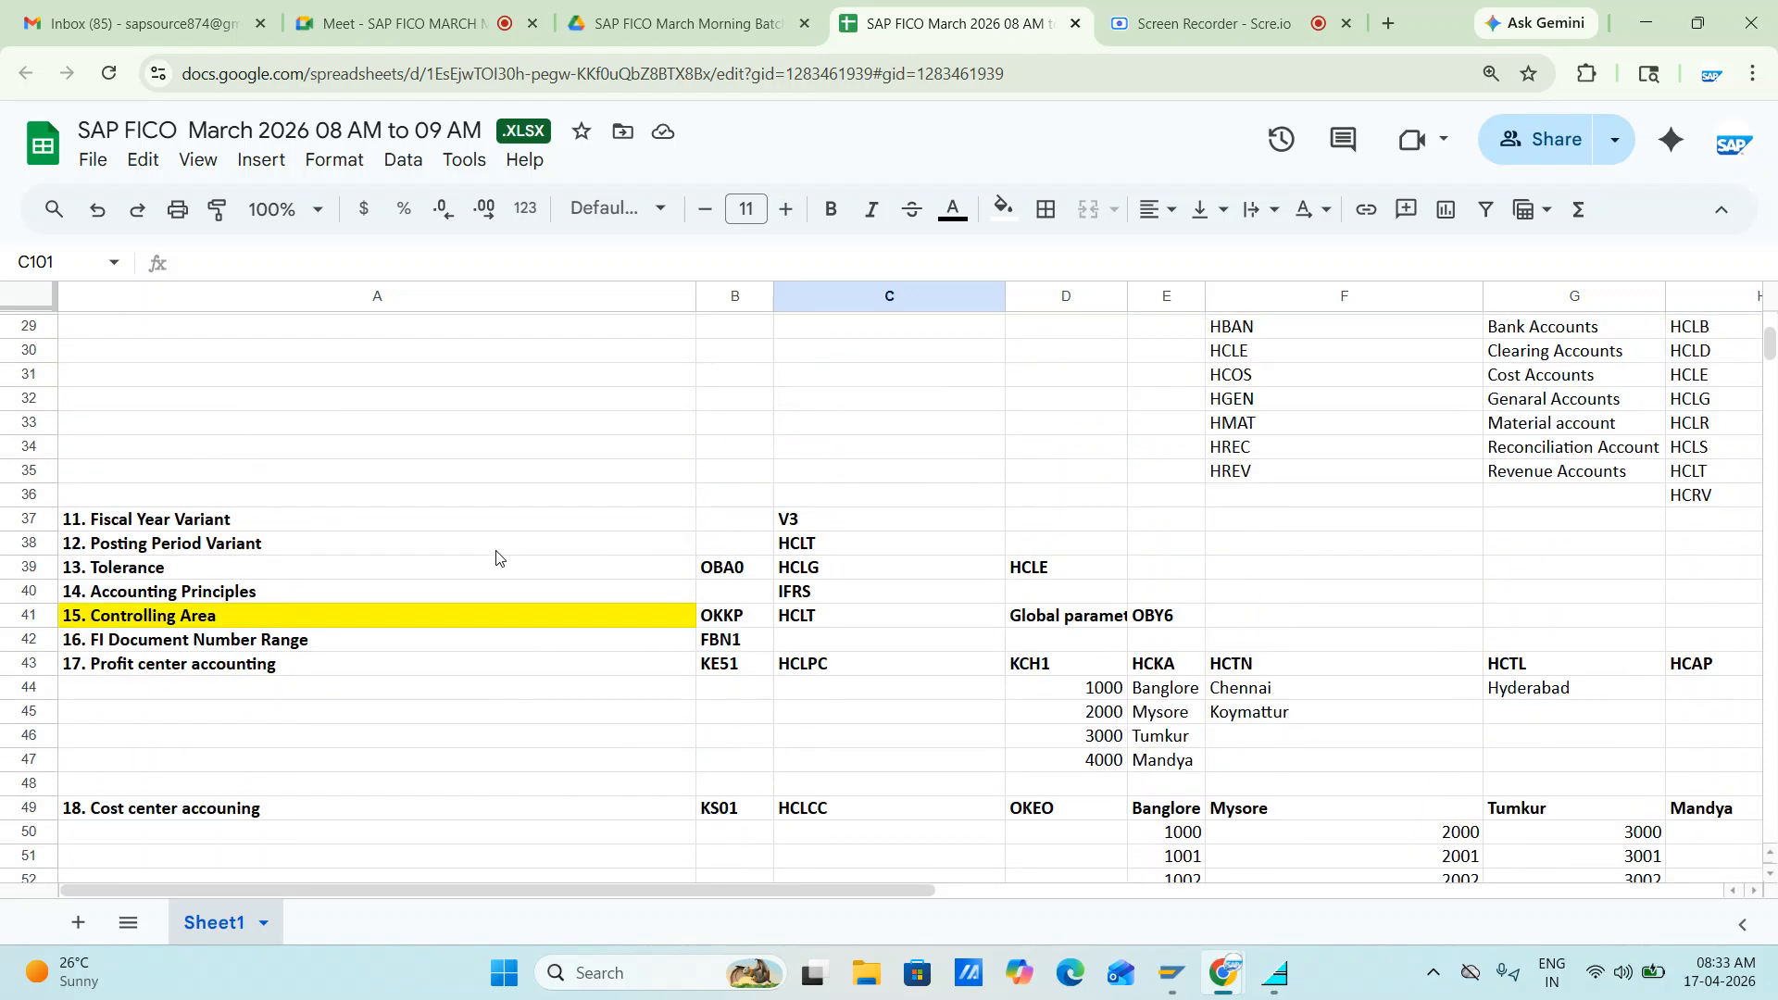
pyautogui.scroll(8, 495, 557)
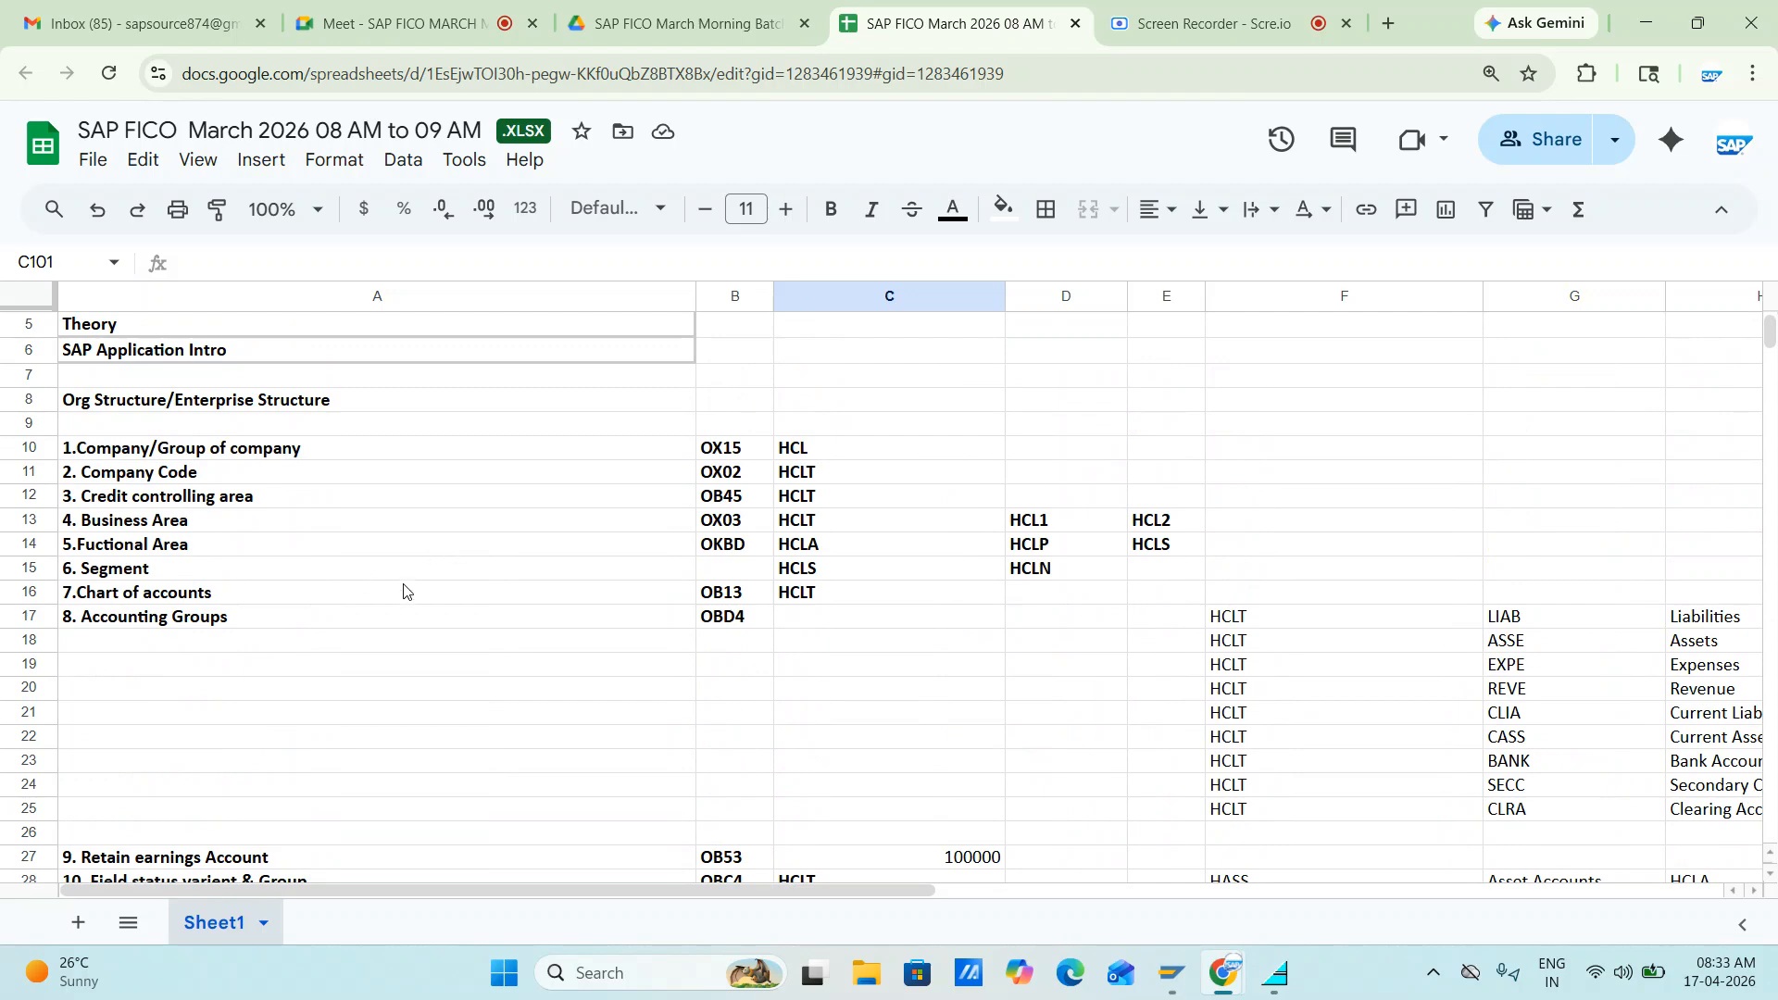
pyautogui.click(446, 26)
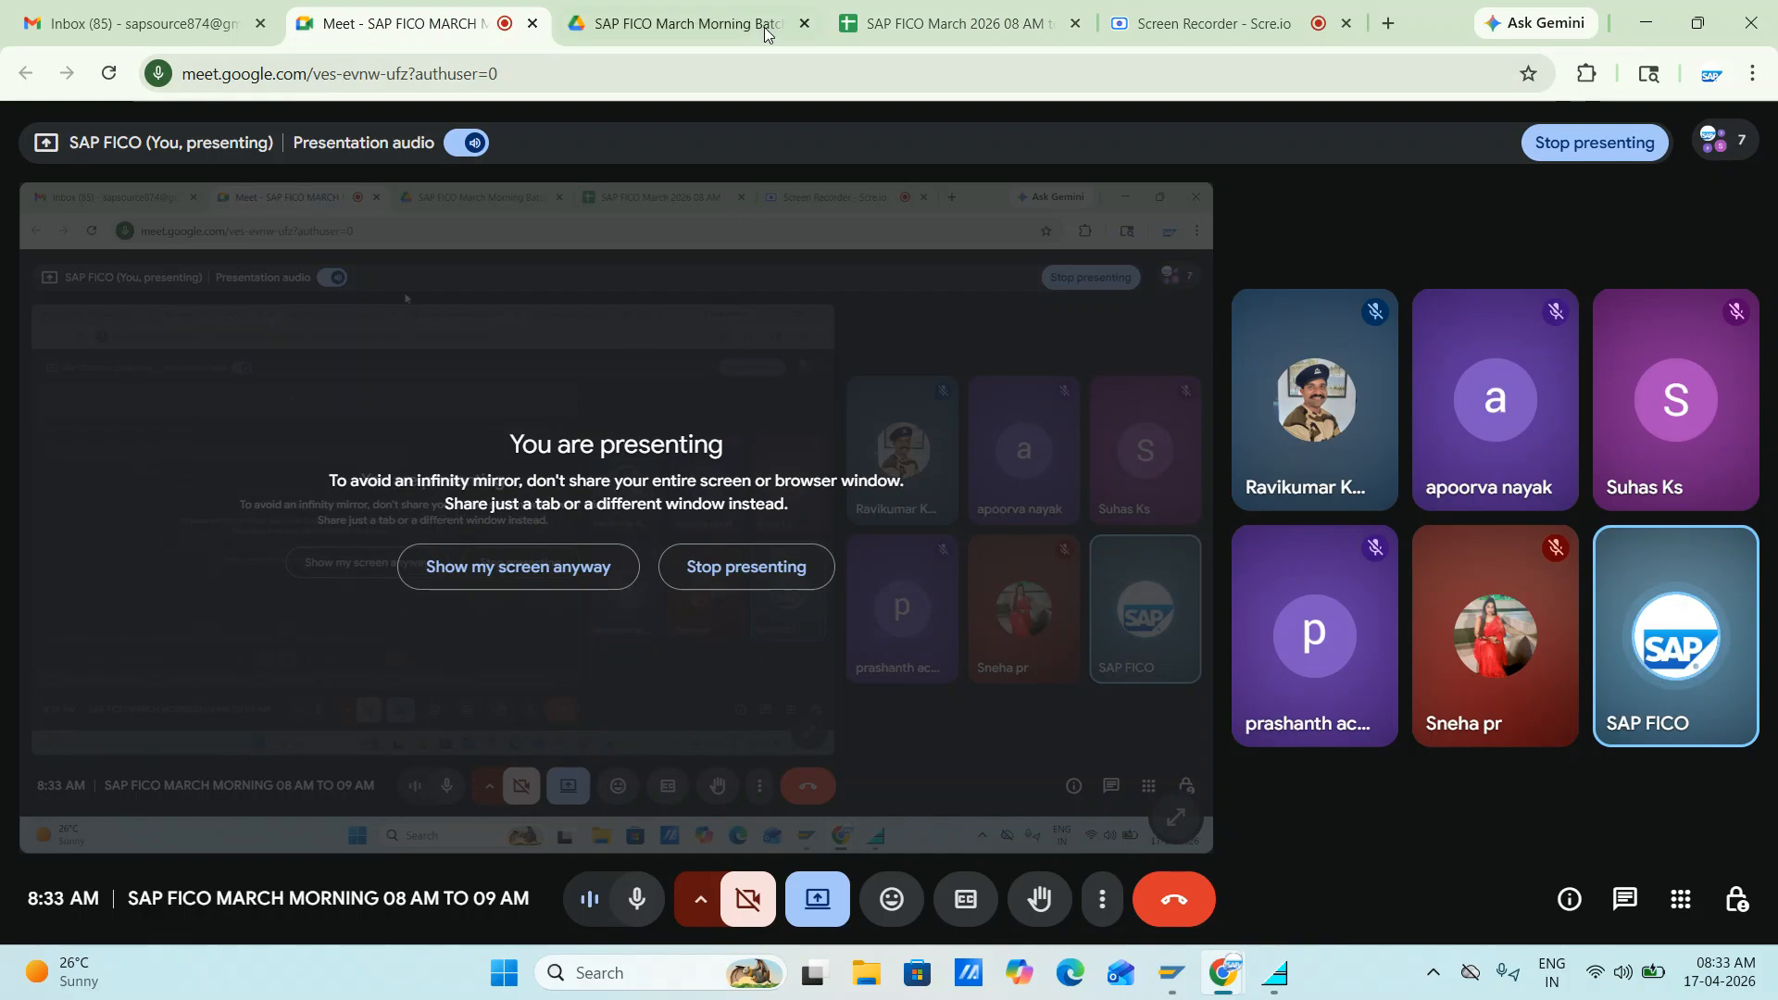
pyautogui.click(954, 23)
pyautogui.scroll(-3, 435, 555)
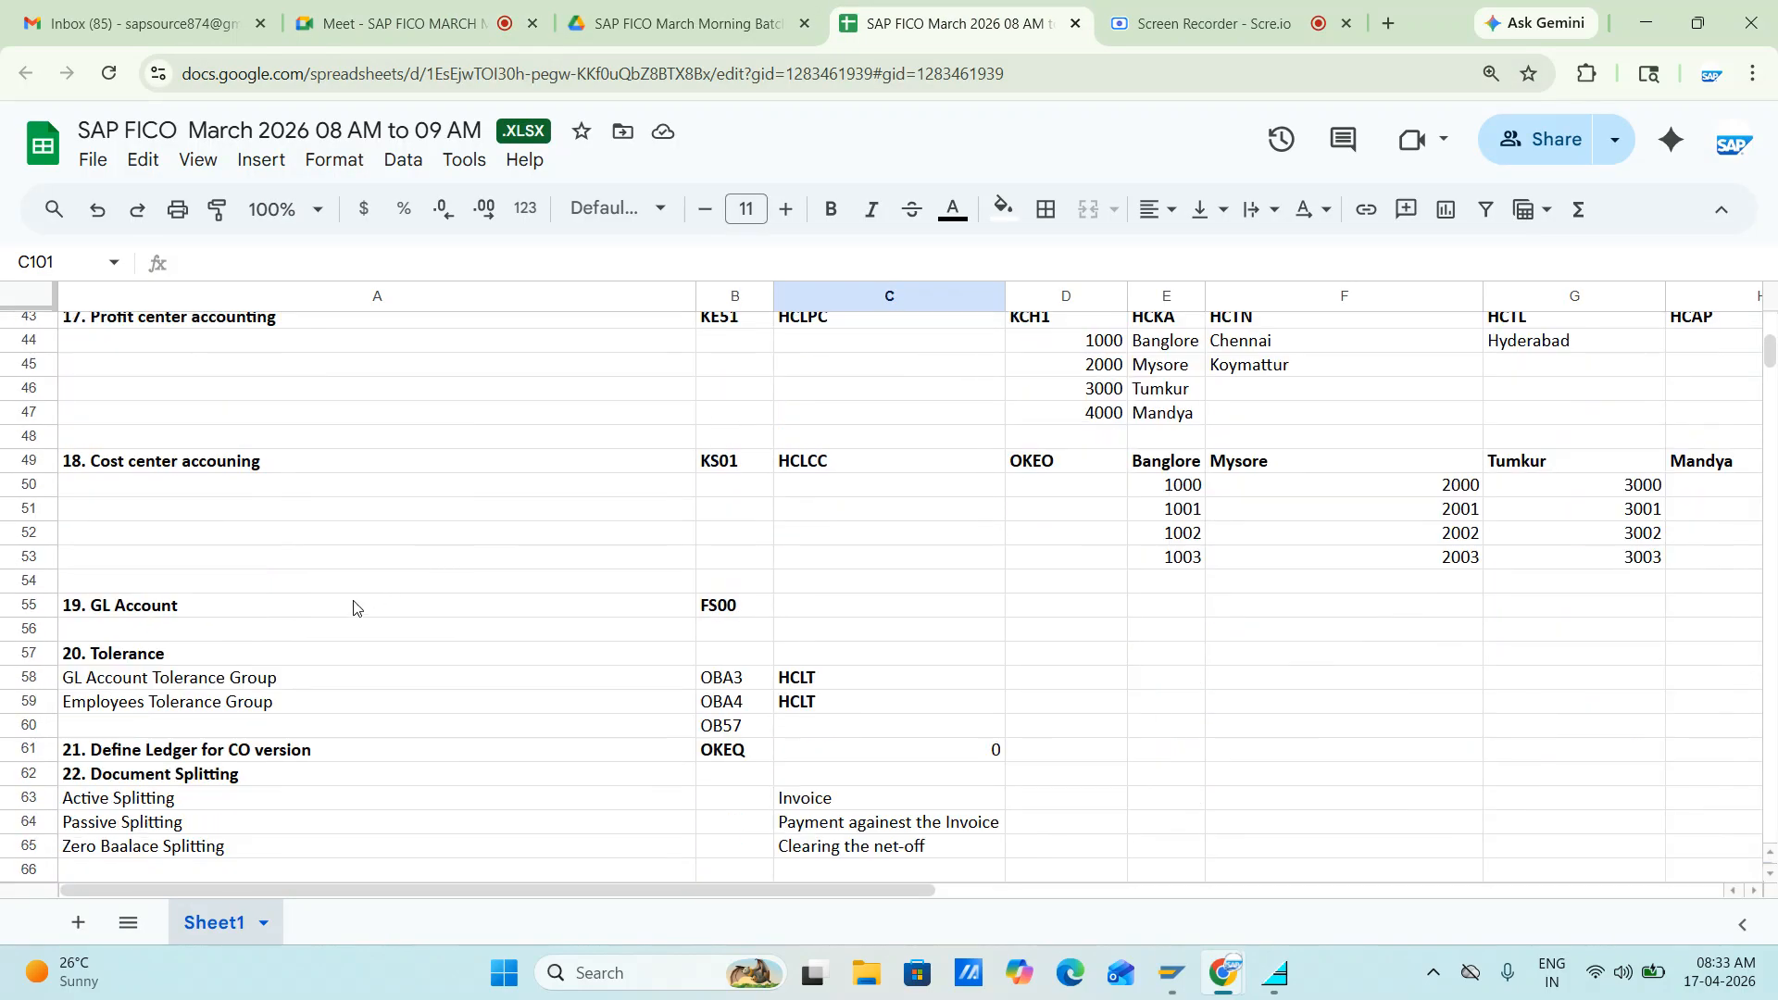
pyautogui.scroll(-10, 370, 595)
pyautogui.click(183, 720)
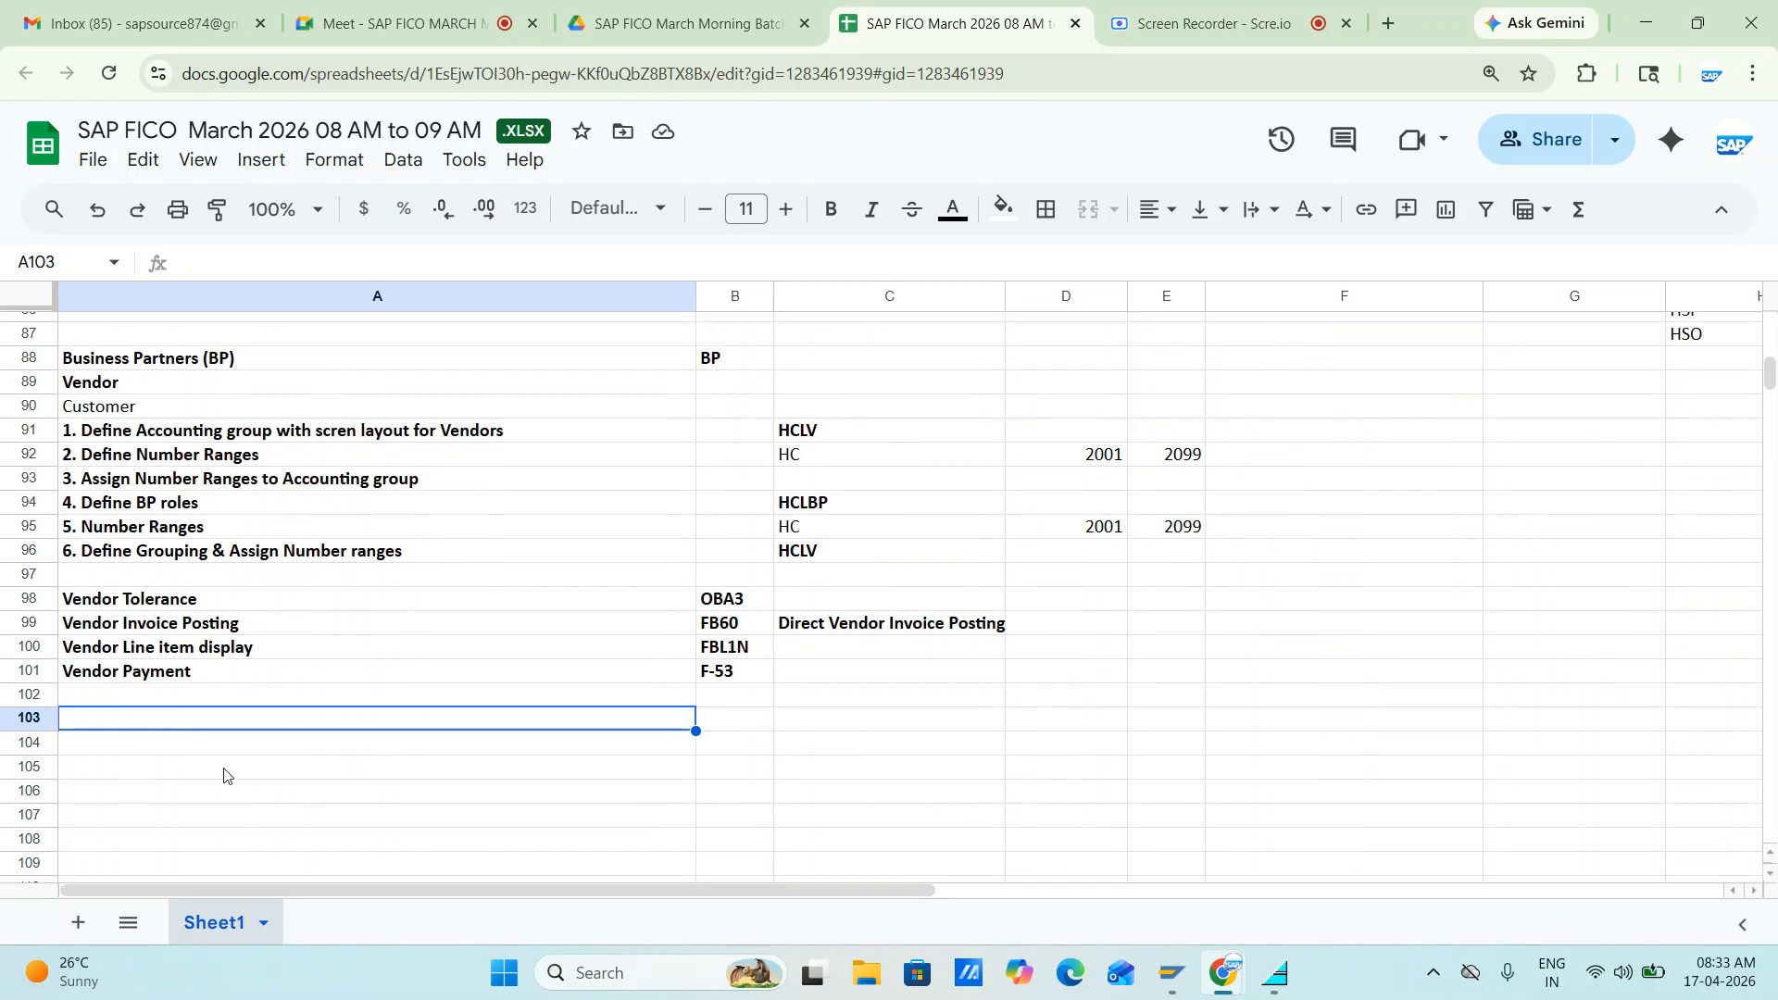
# - Switch to the SAP Easy Access session and open the payment program customizing with transaction FBZP
pyautogui.hotkey('alt', 'Tab')
pyautogui.hotkey('alt', 'Tab')
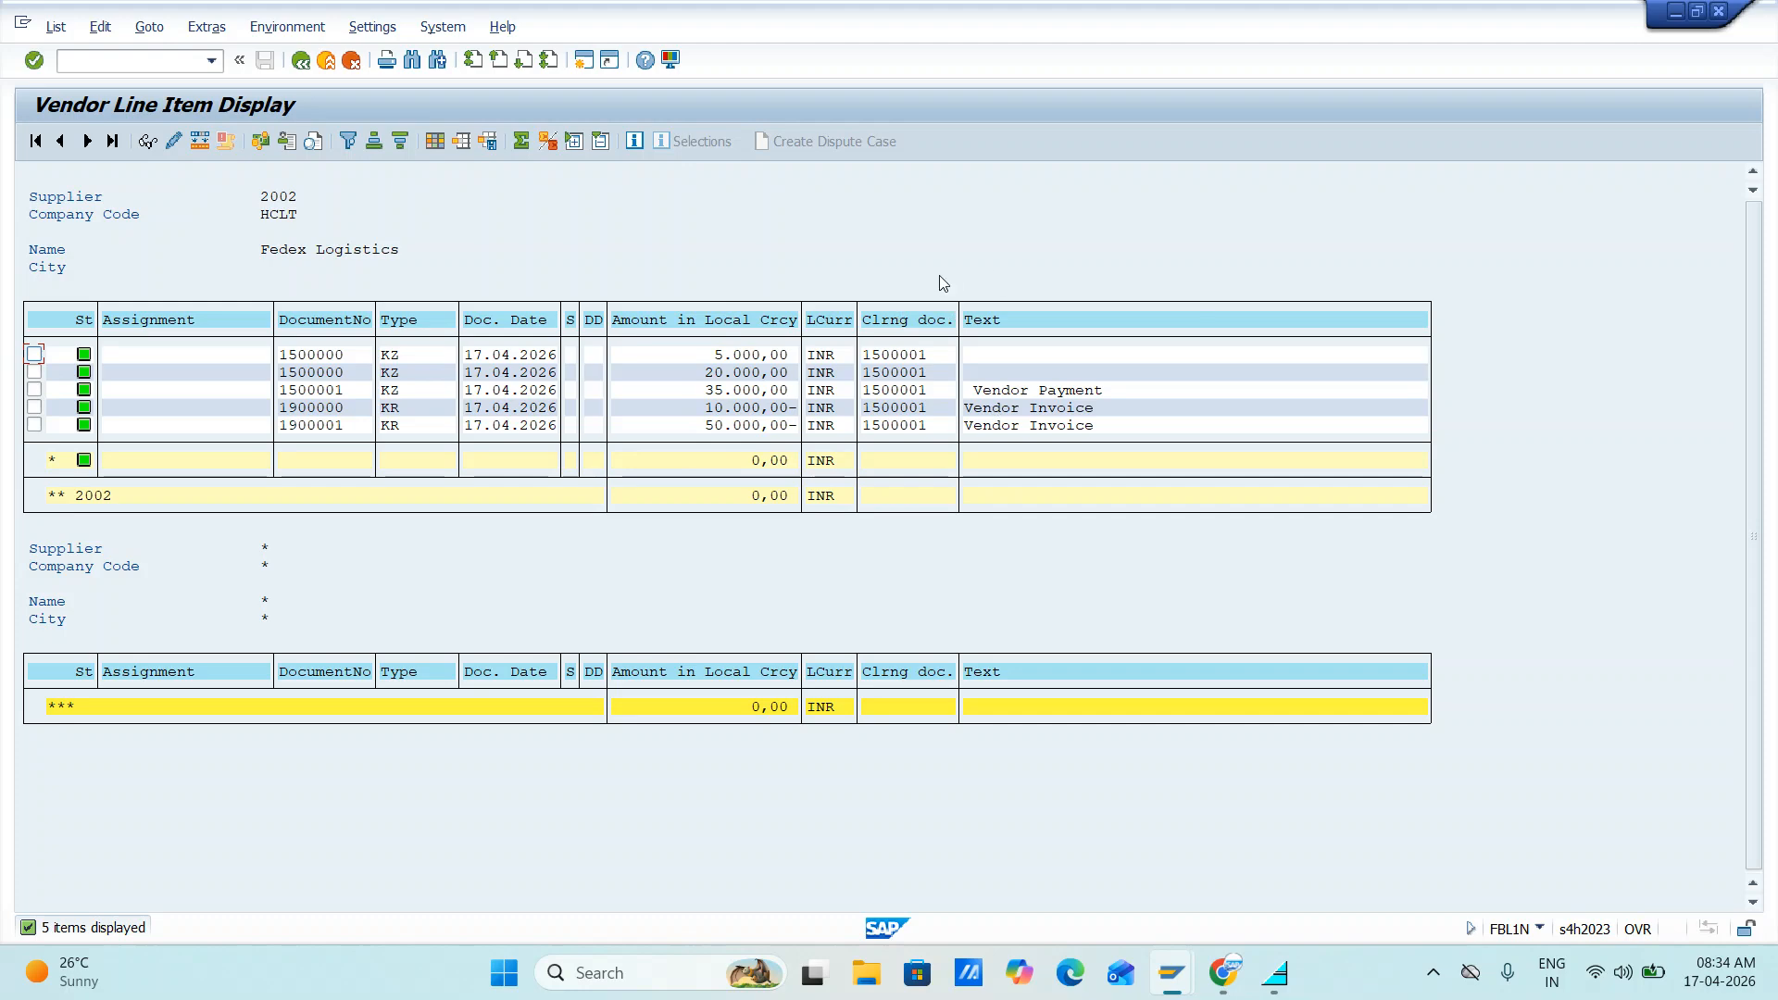
pyautogui.hotkey('alt', 'Tab')
pyautogui.hotkey('alt', 'Tab')
pyautogui.hotkey('alt', 'Tab')
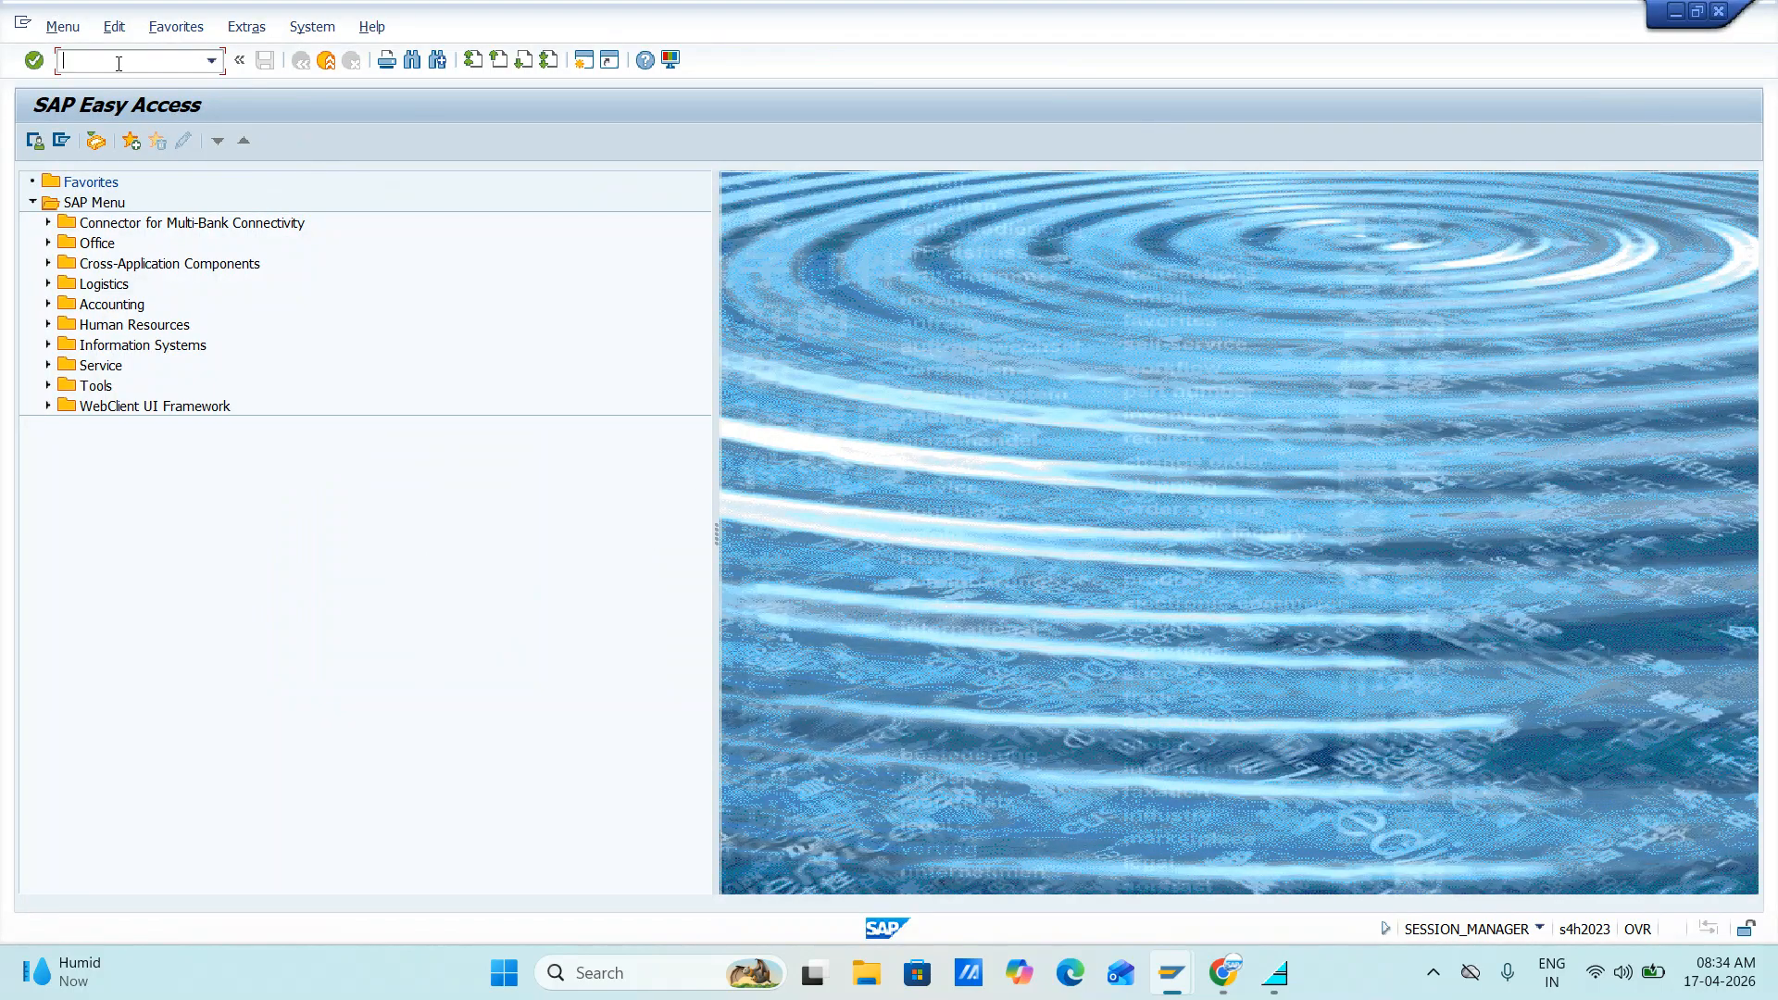
pyautogui.click(66, 61)
pyautogui.write('fbzp')
pyautogui.press('Return')
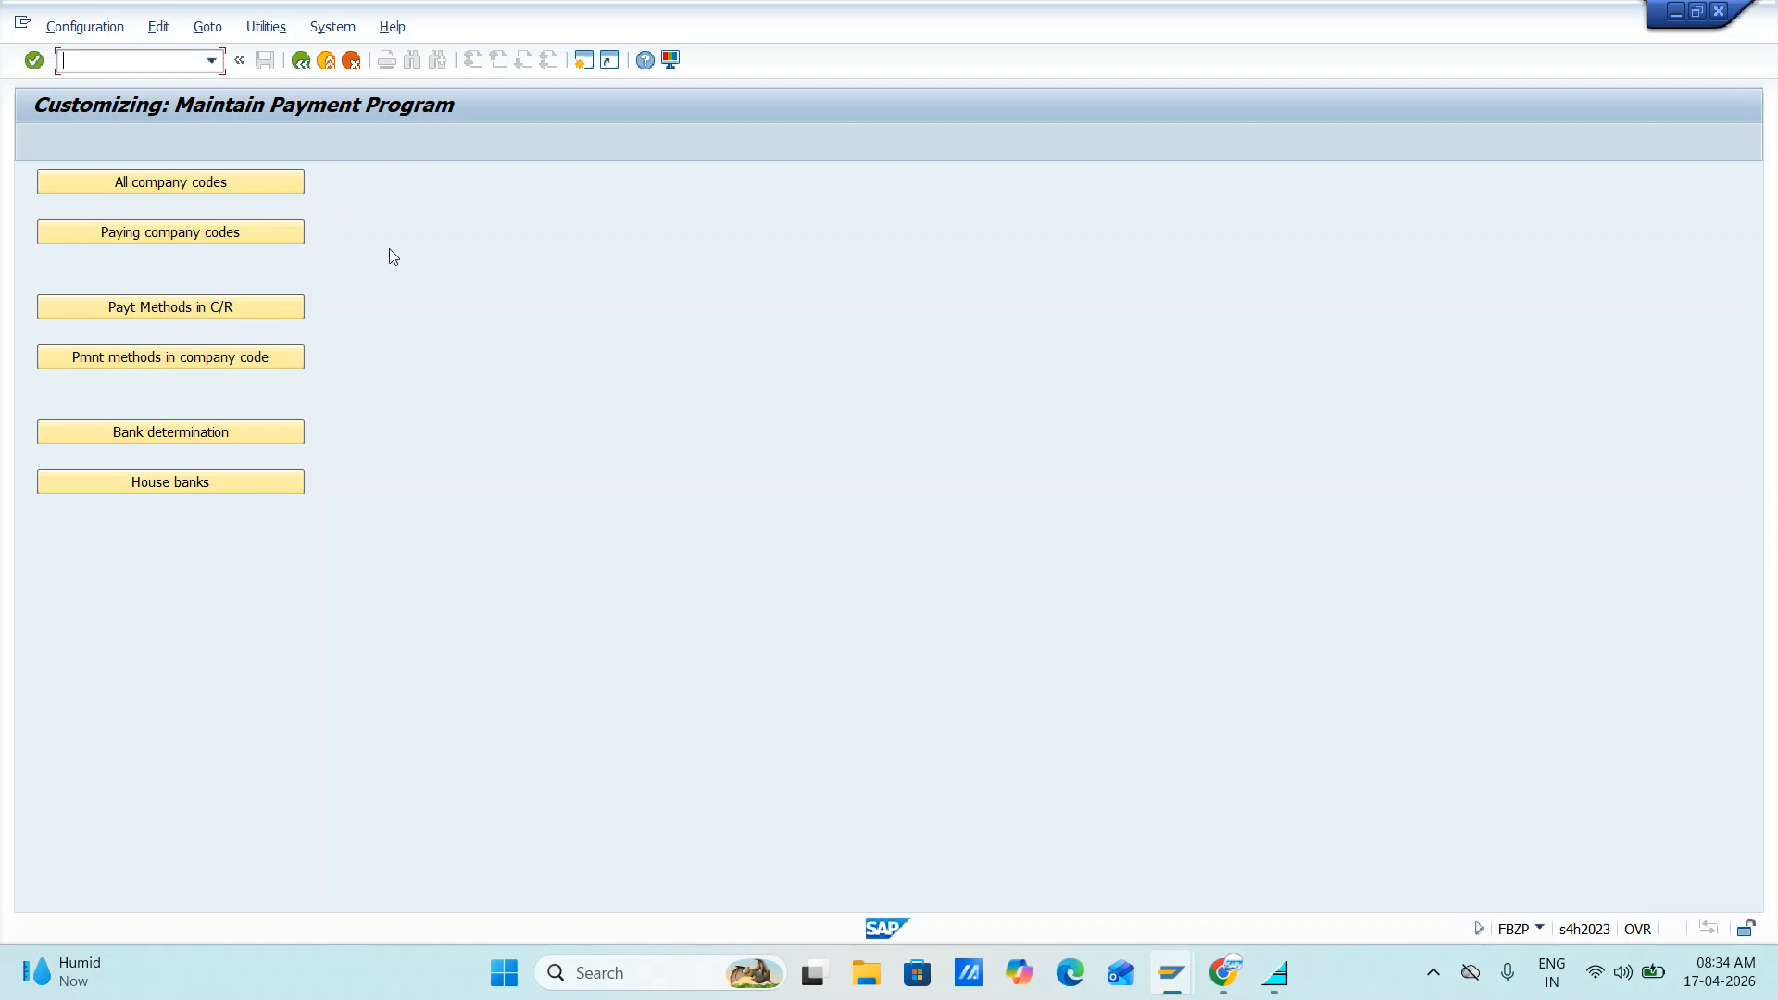
# - Switch to the Google Sheets spreadsheet and record "Automatic Payment Program" in A103 with transaction code "FBZP" in B103, both in bold
pyautogui.hotkey('alt', 'Tab')
pyautogui.hotkey('alt', 'Tab')
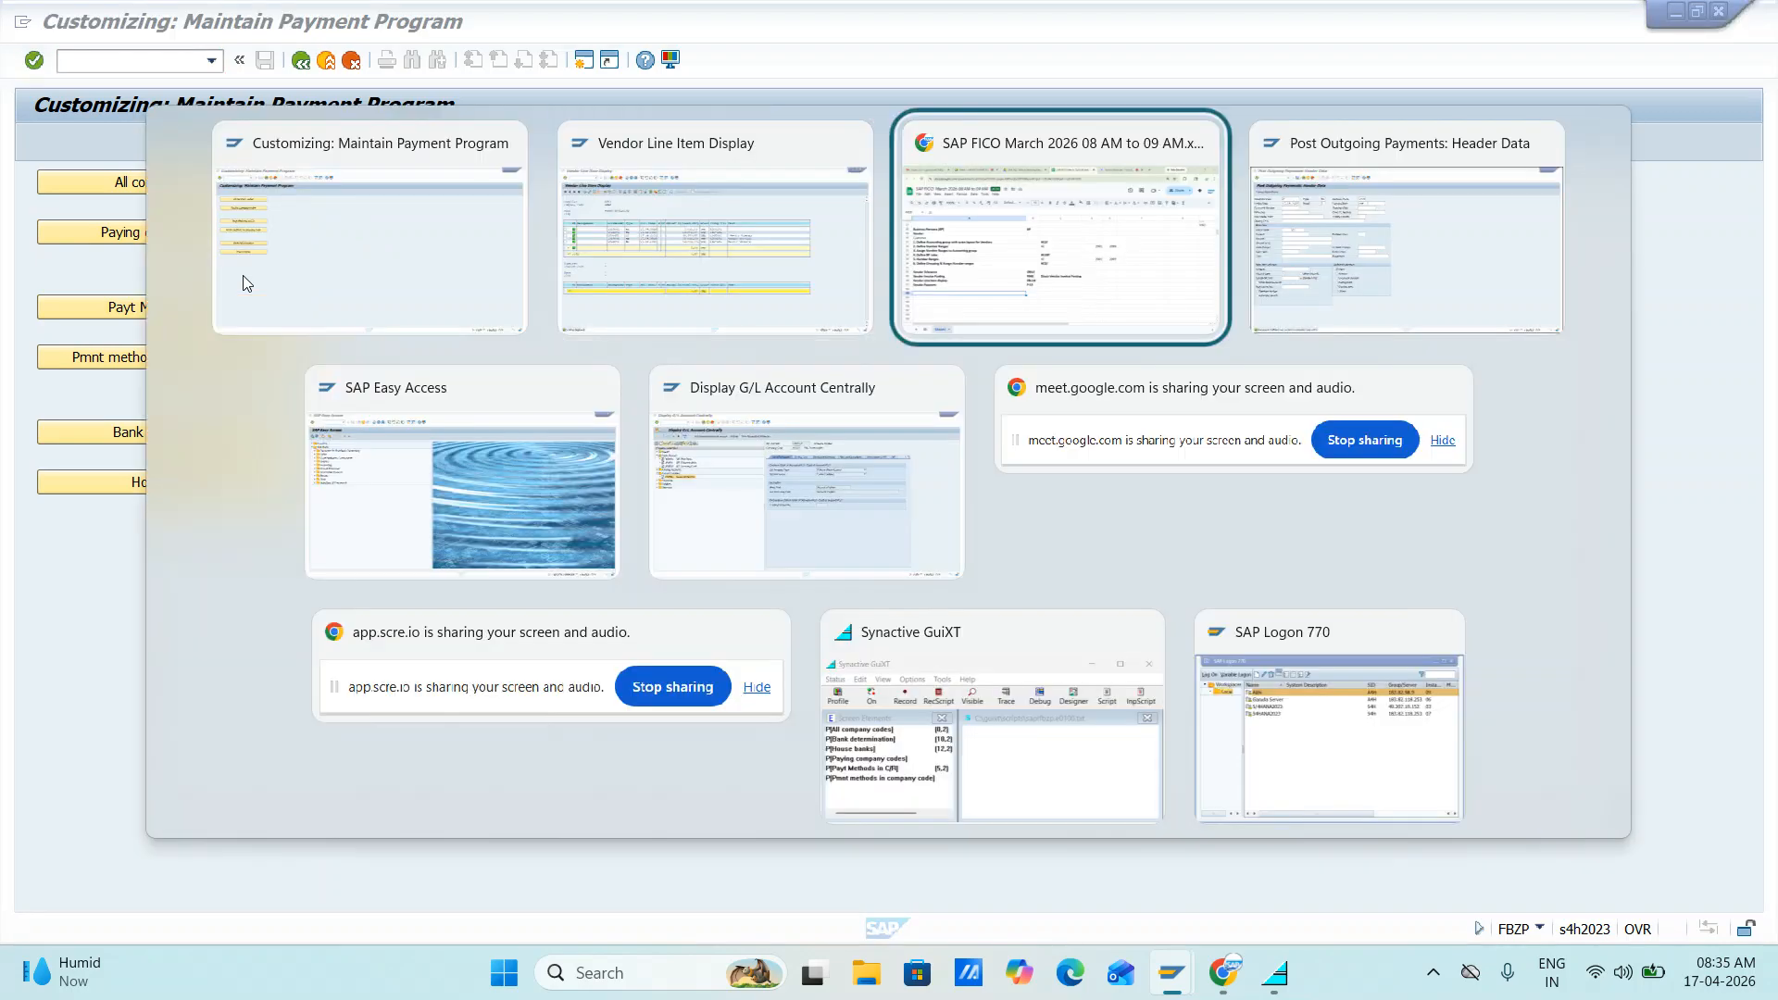
pyautogui.write('Automatic Payment Program')
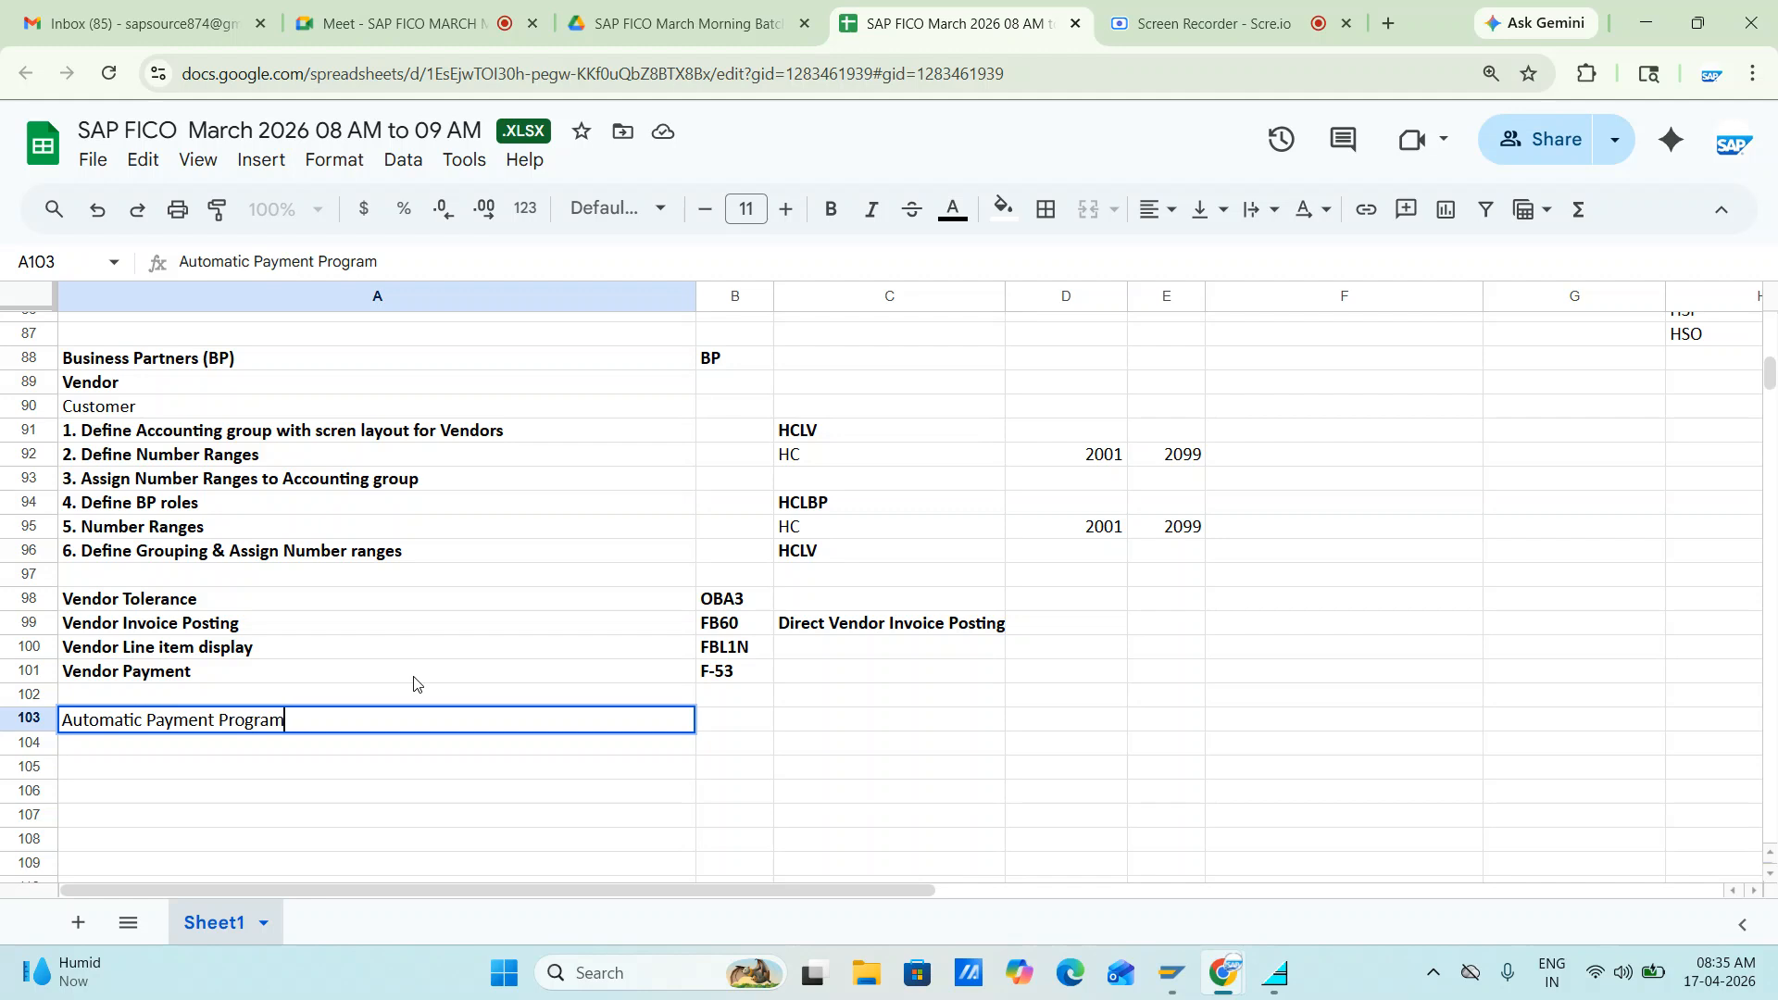
pyautogui.press('Tab')
pyautogui.press('Left')
pyautogui.hotkey('ctrl', 'b')
pyautogui.press('Tab')
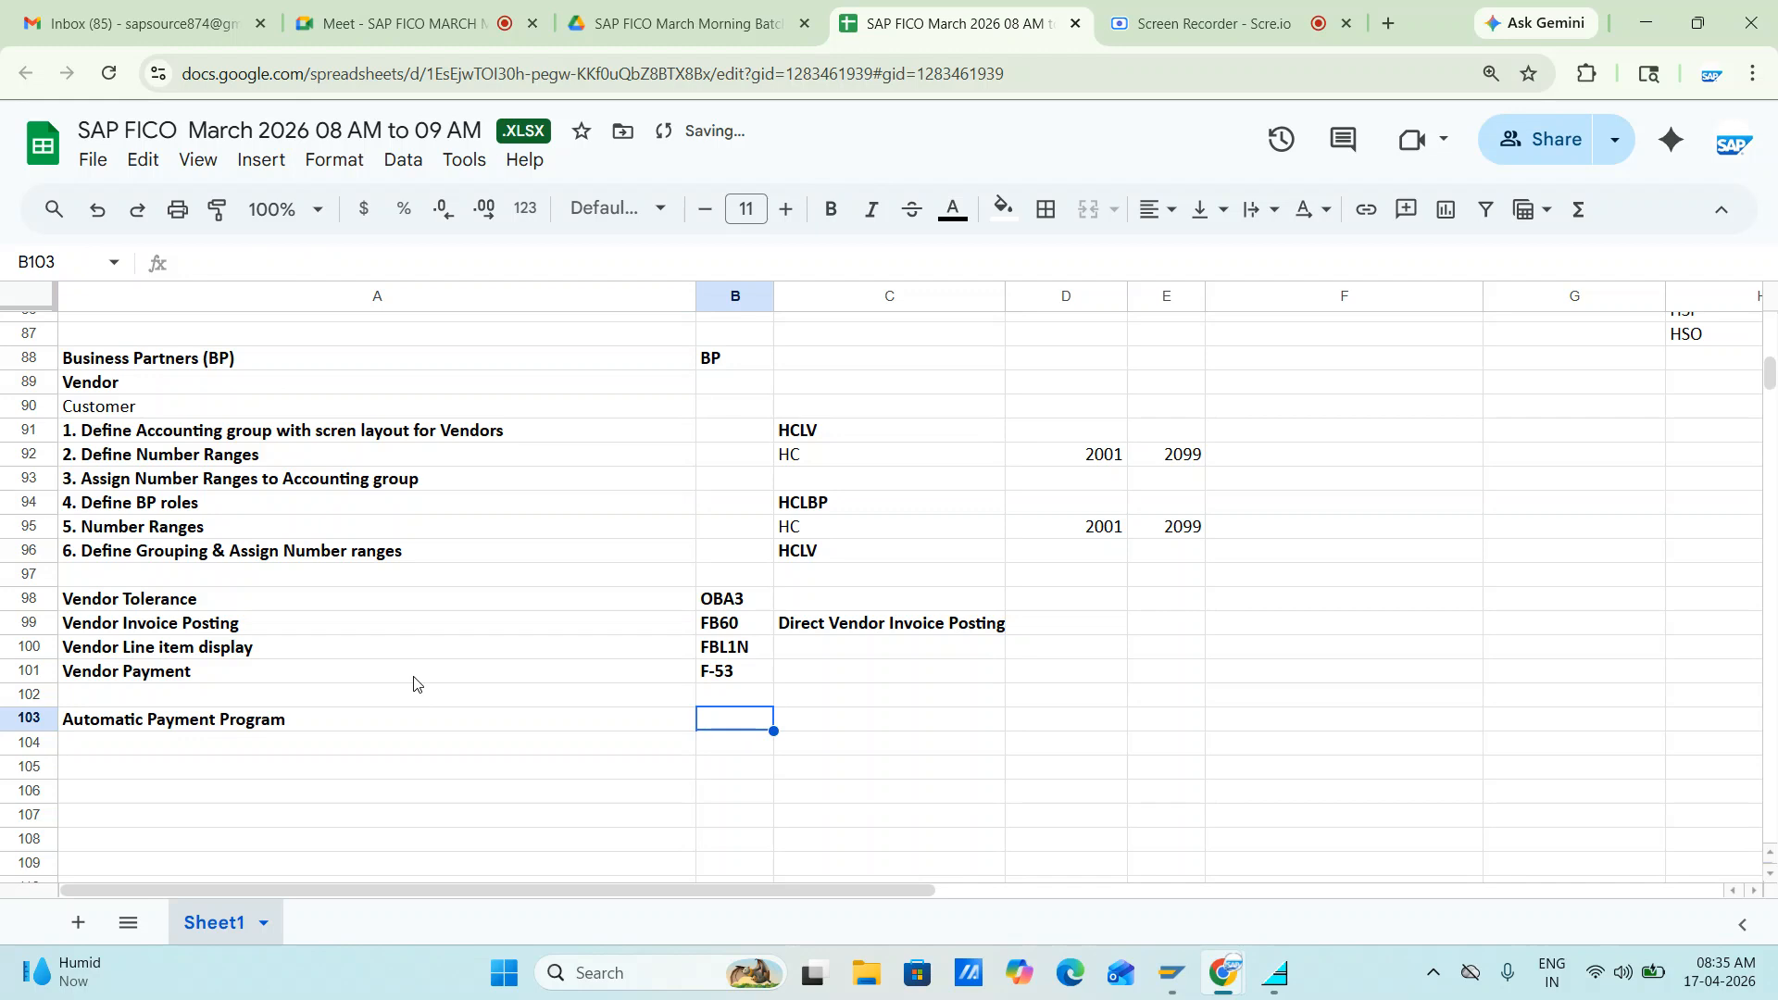
pyautogui.write('FBZP')
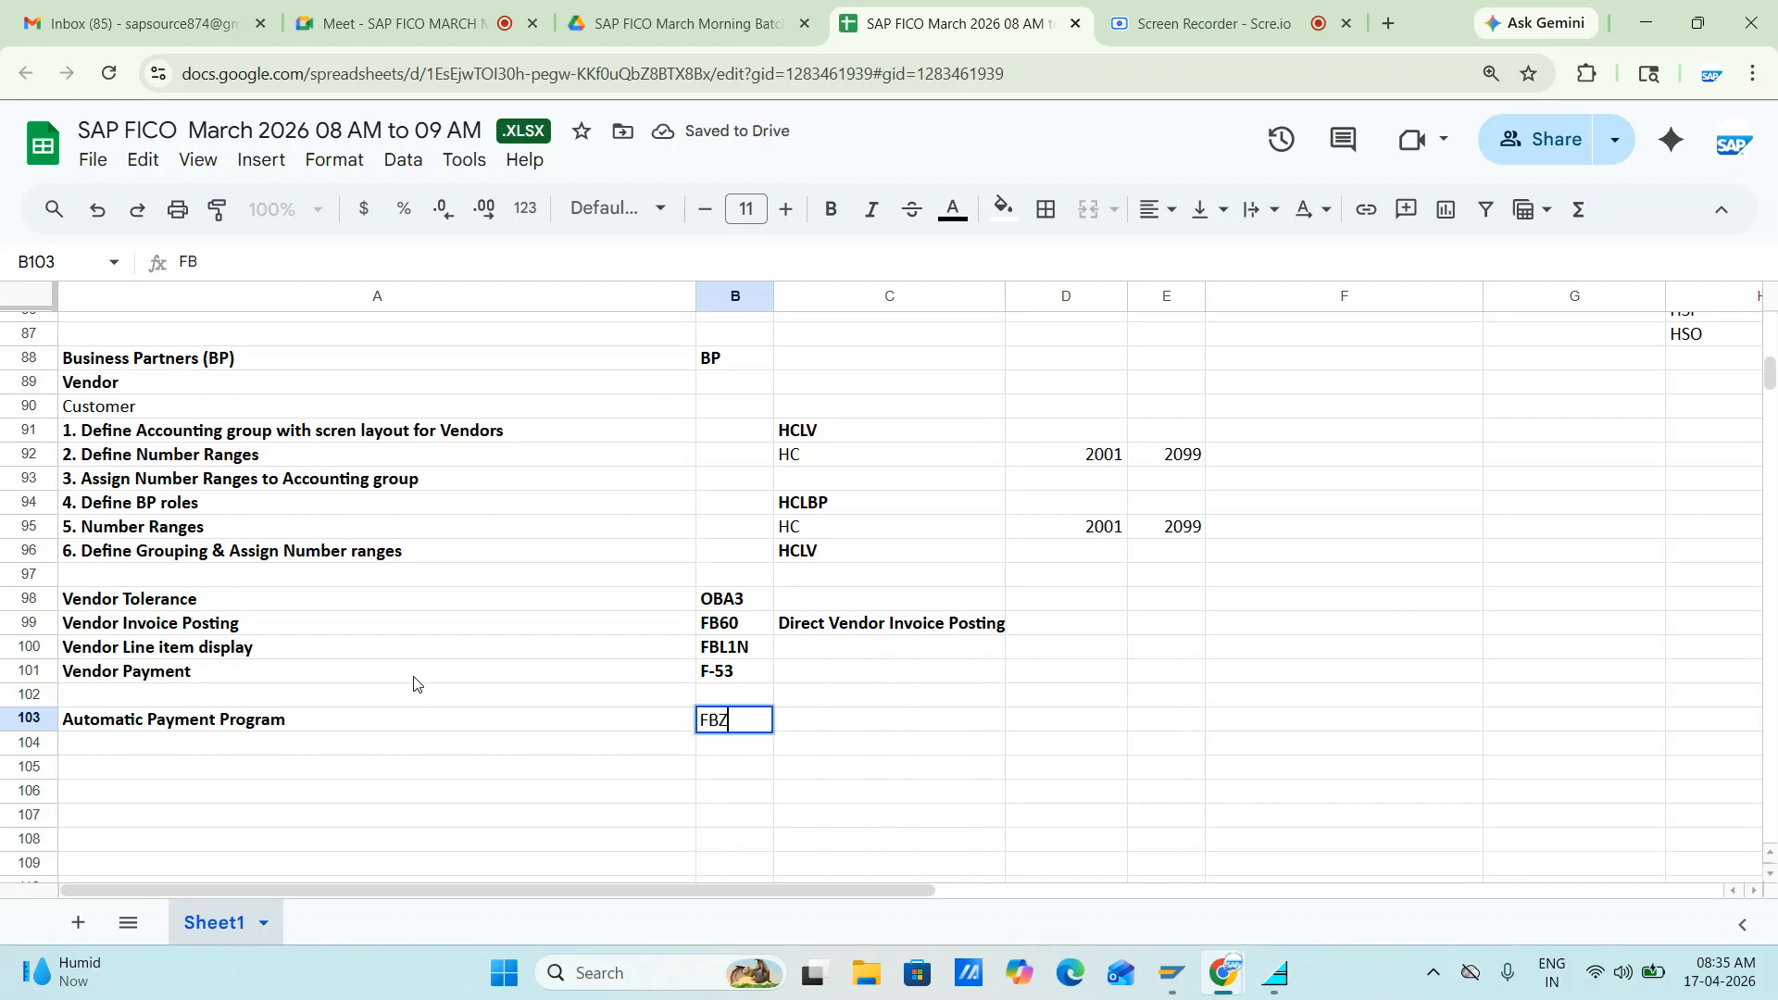
pyautogui.press('Tab')
pyautogui.press('Left')
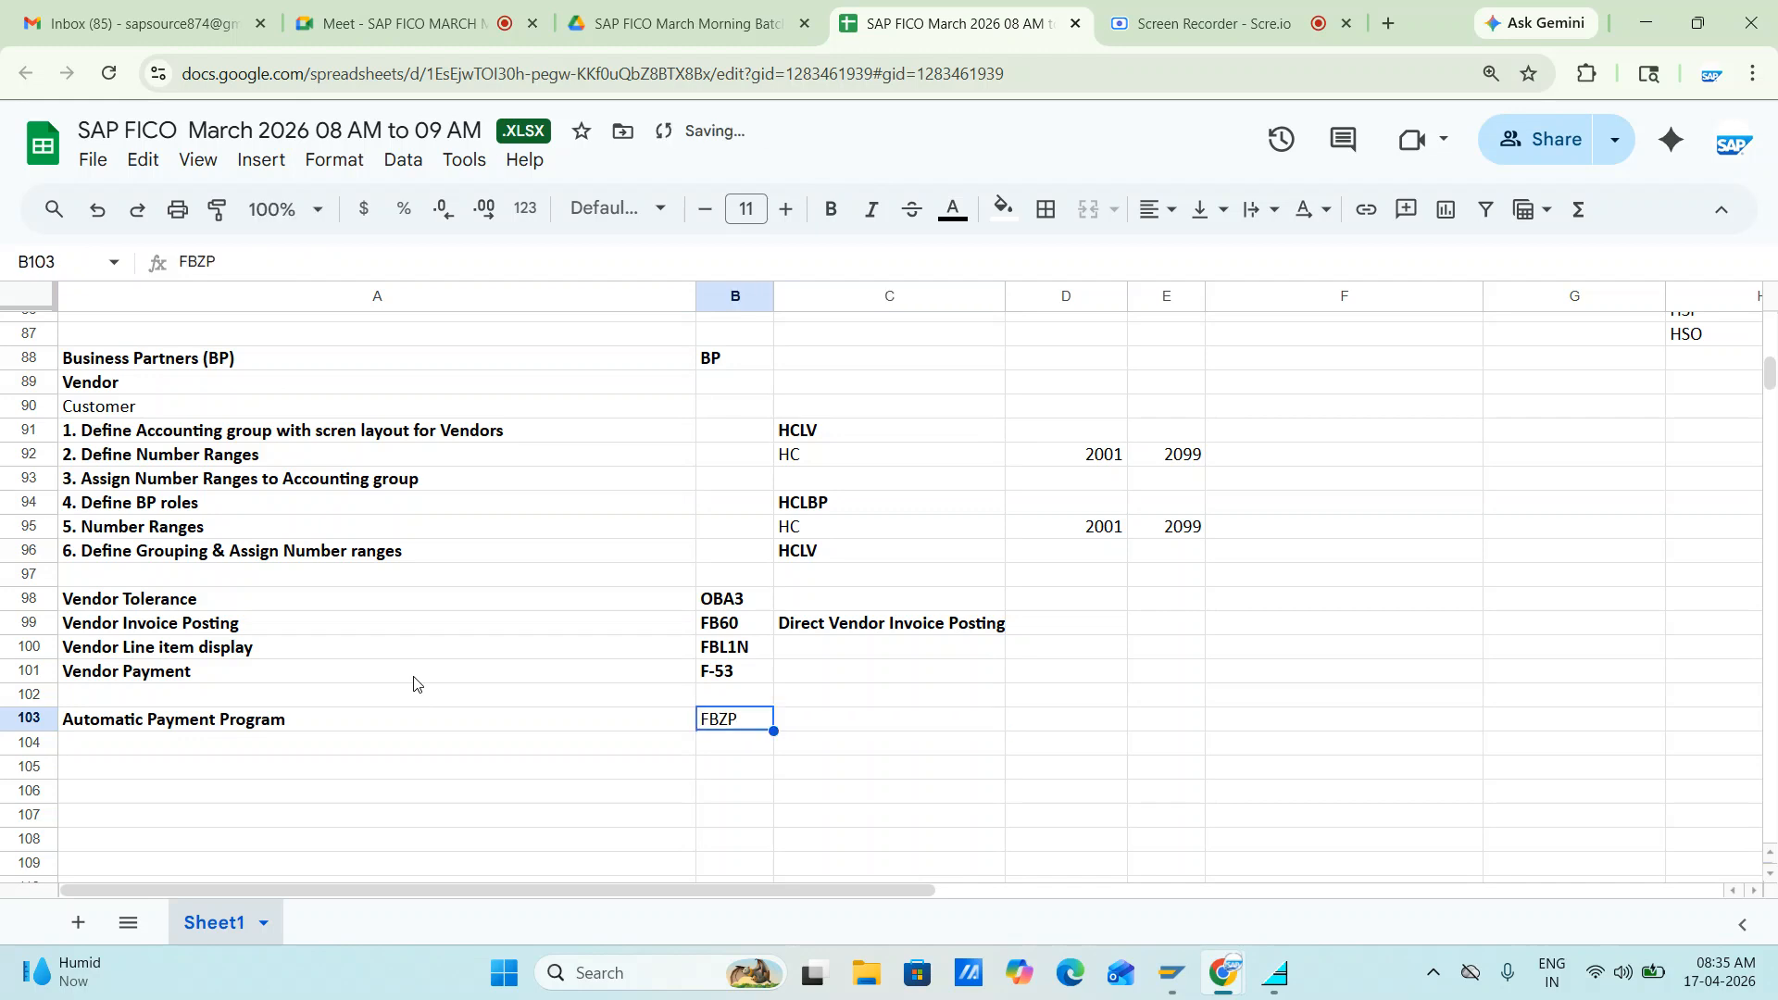
pyautogui.hotkey('ctrl', 'b')
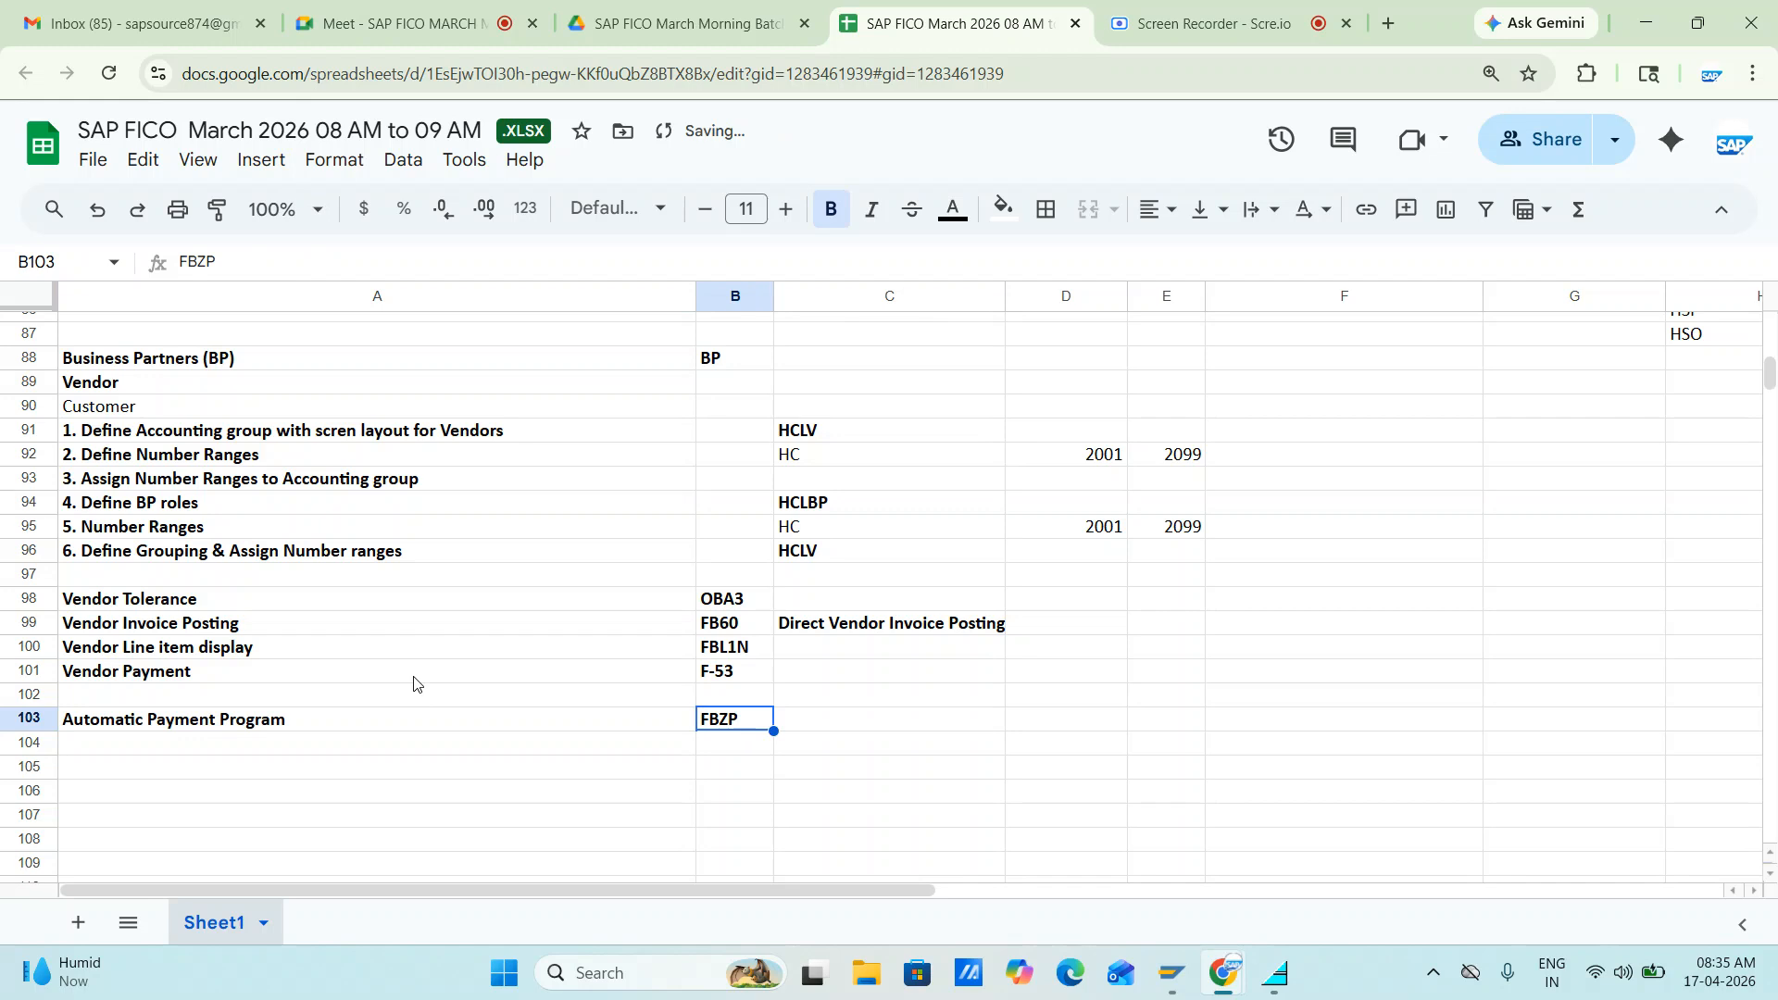
# - List "All Company Codes" in A104 and "Paying Company Codes" in A105 under the Automatic Payment Program heading
pyautogui.click(126, 742)
pyautogui.write('All ')
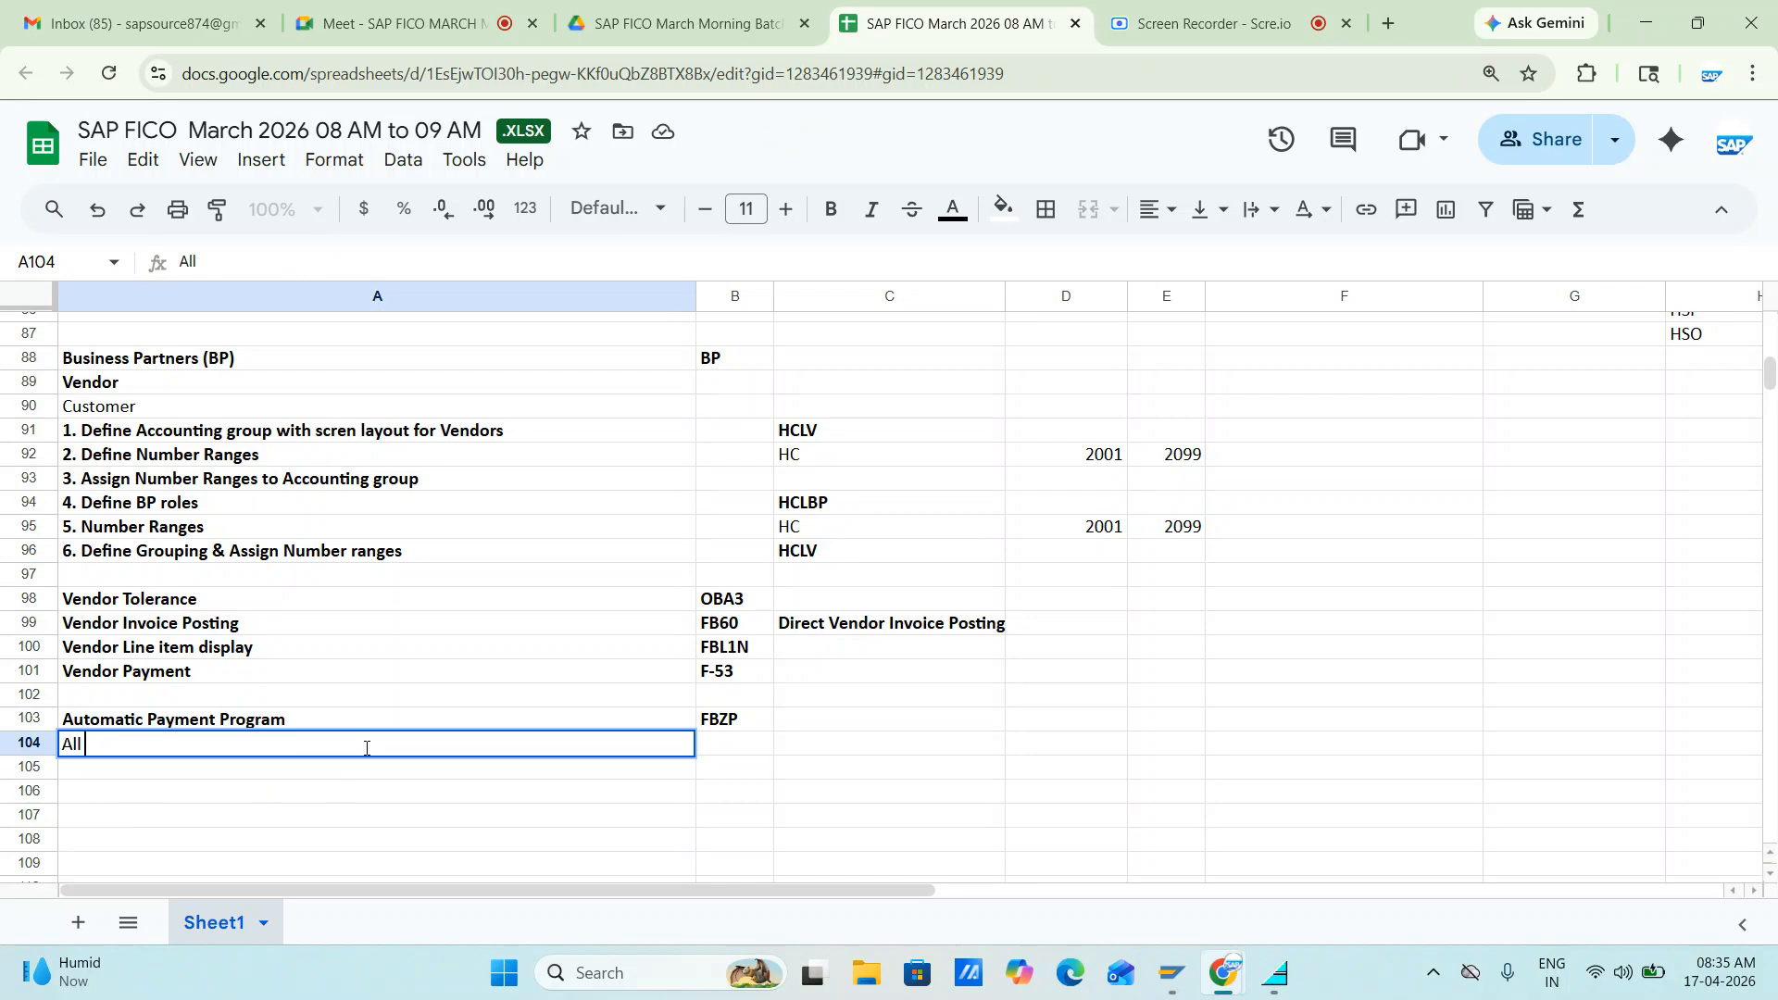
pyautogui.write('Company Codes')
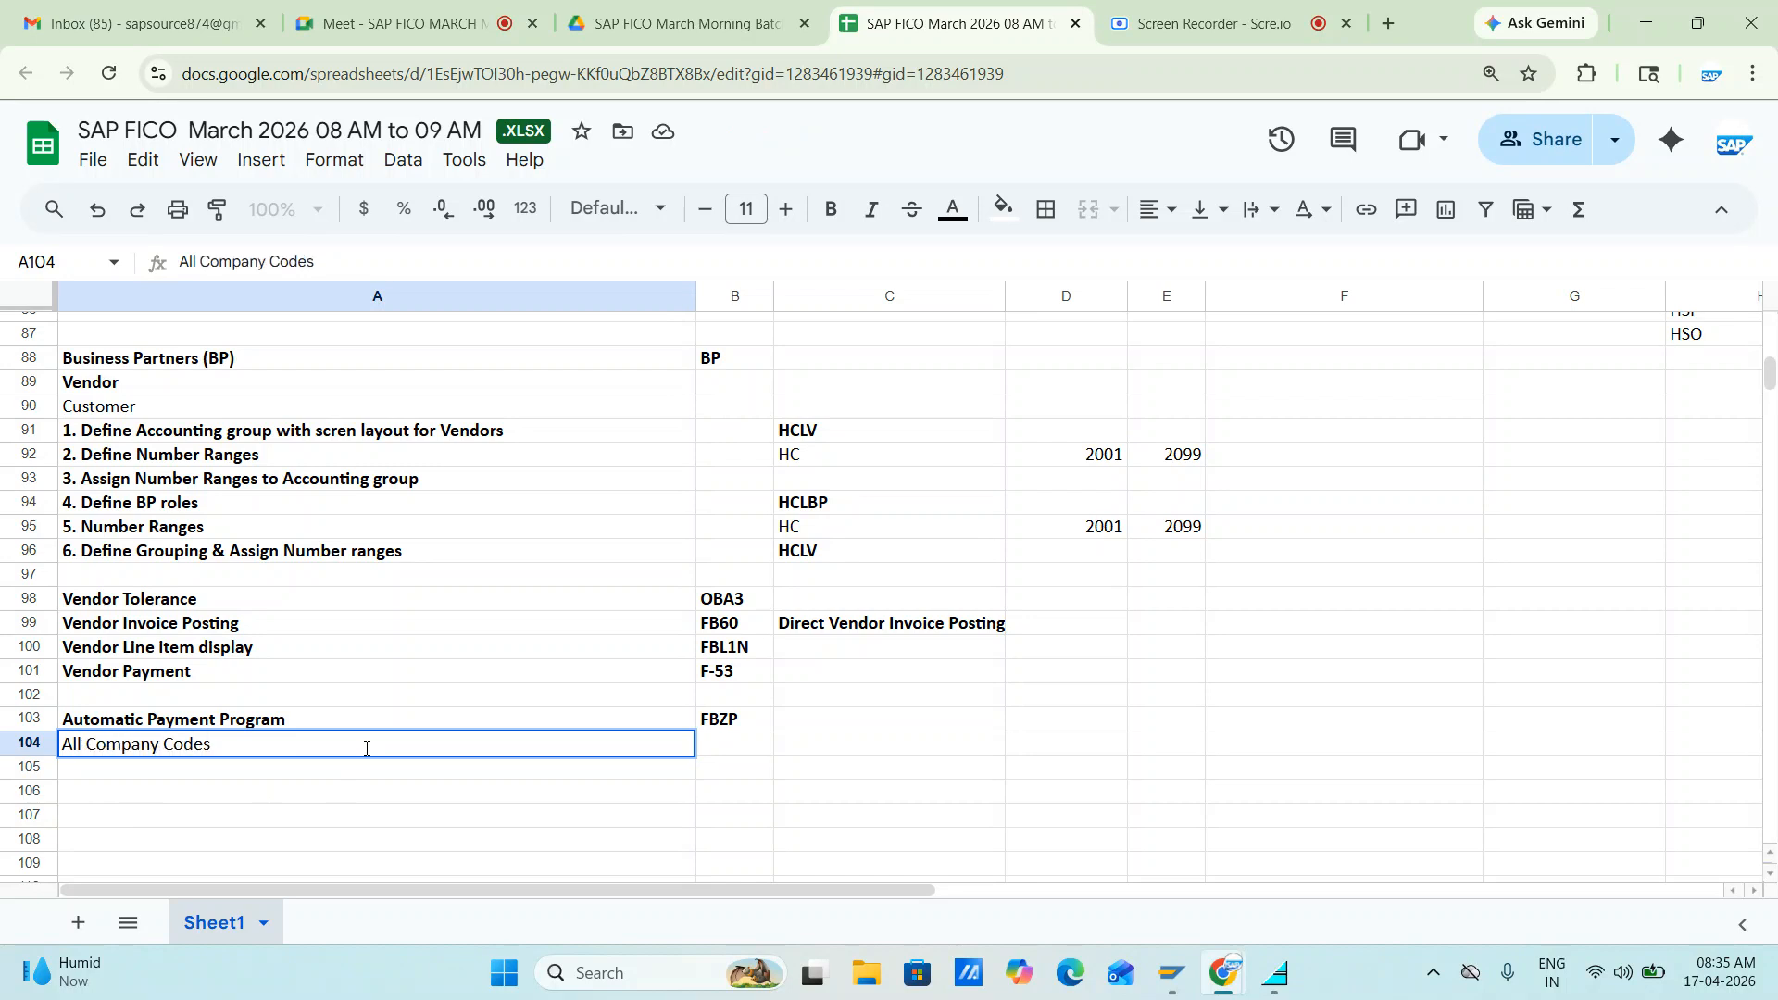
pyautogui.press('Return')
pyautogui.write('Paying Company Code')
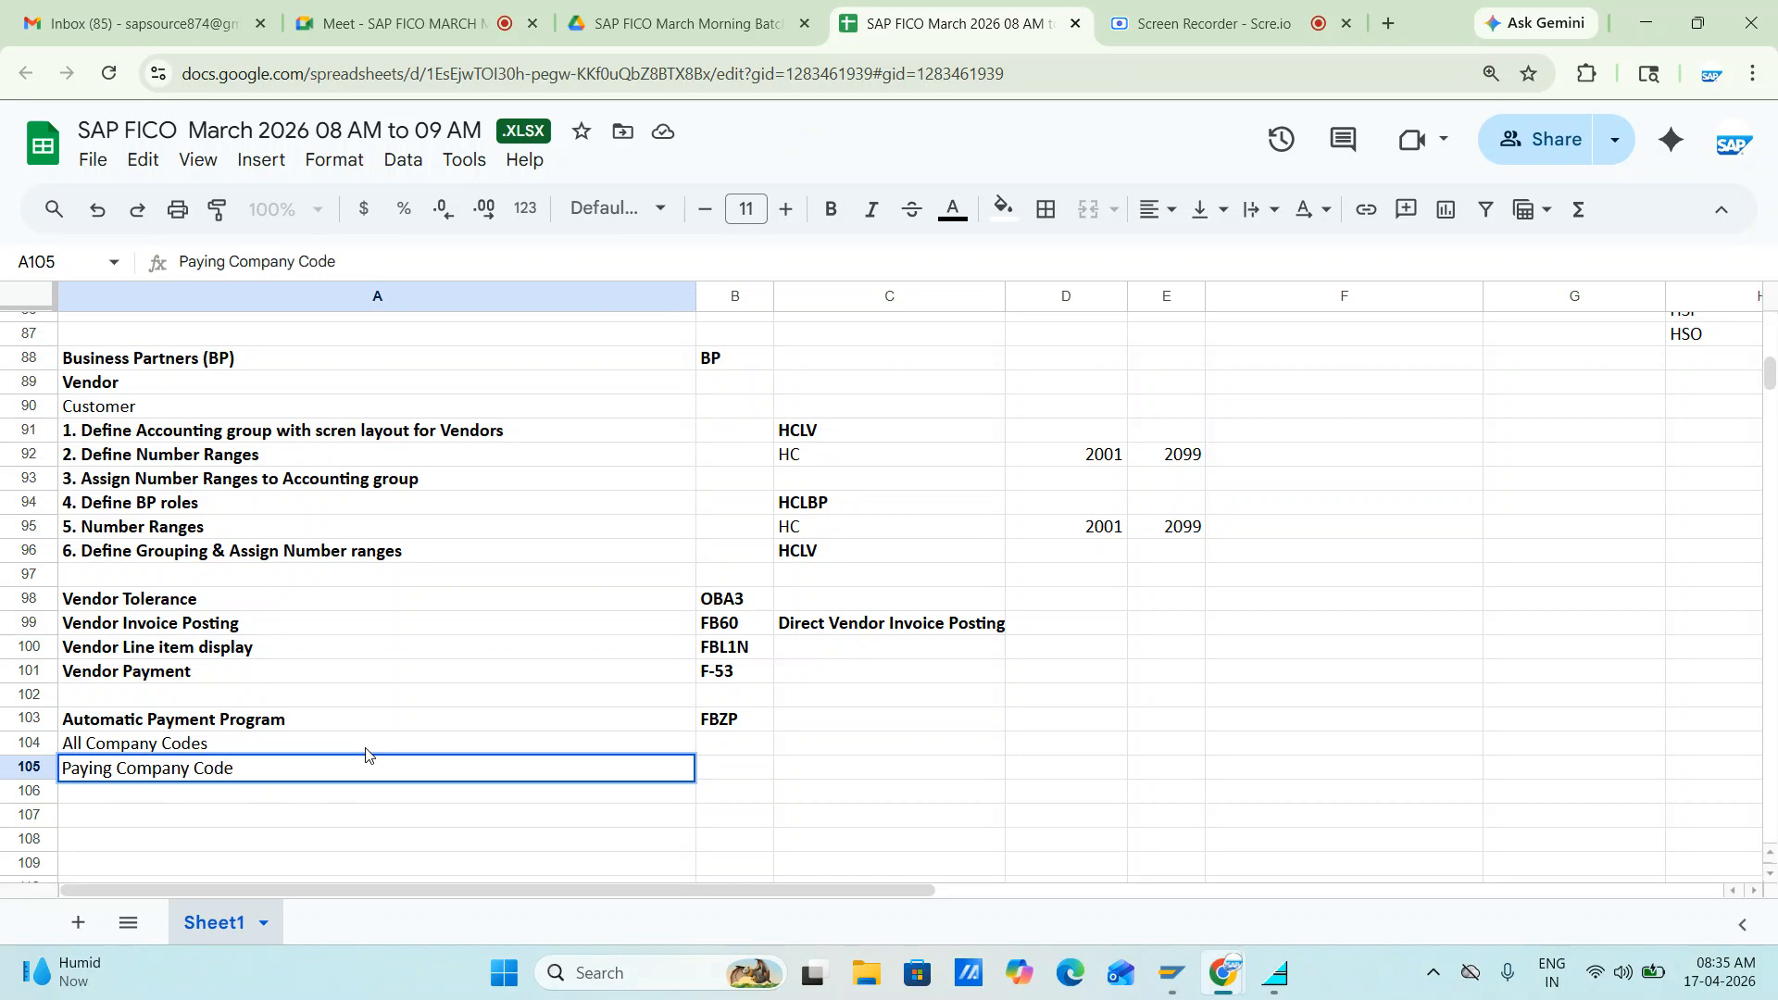
pyautogui.write('s')
pyautogui.press('Return')
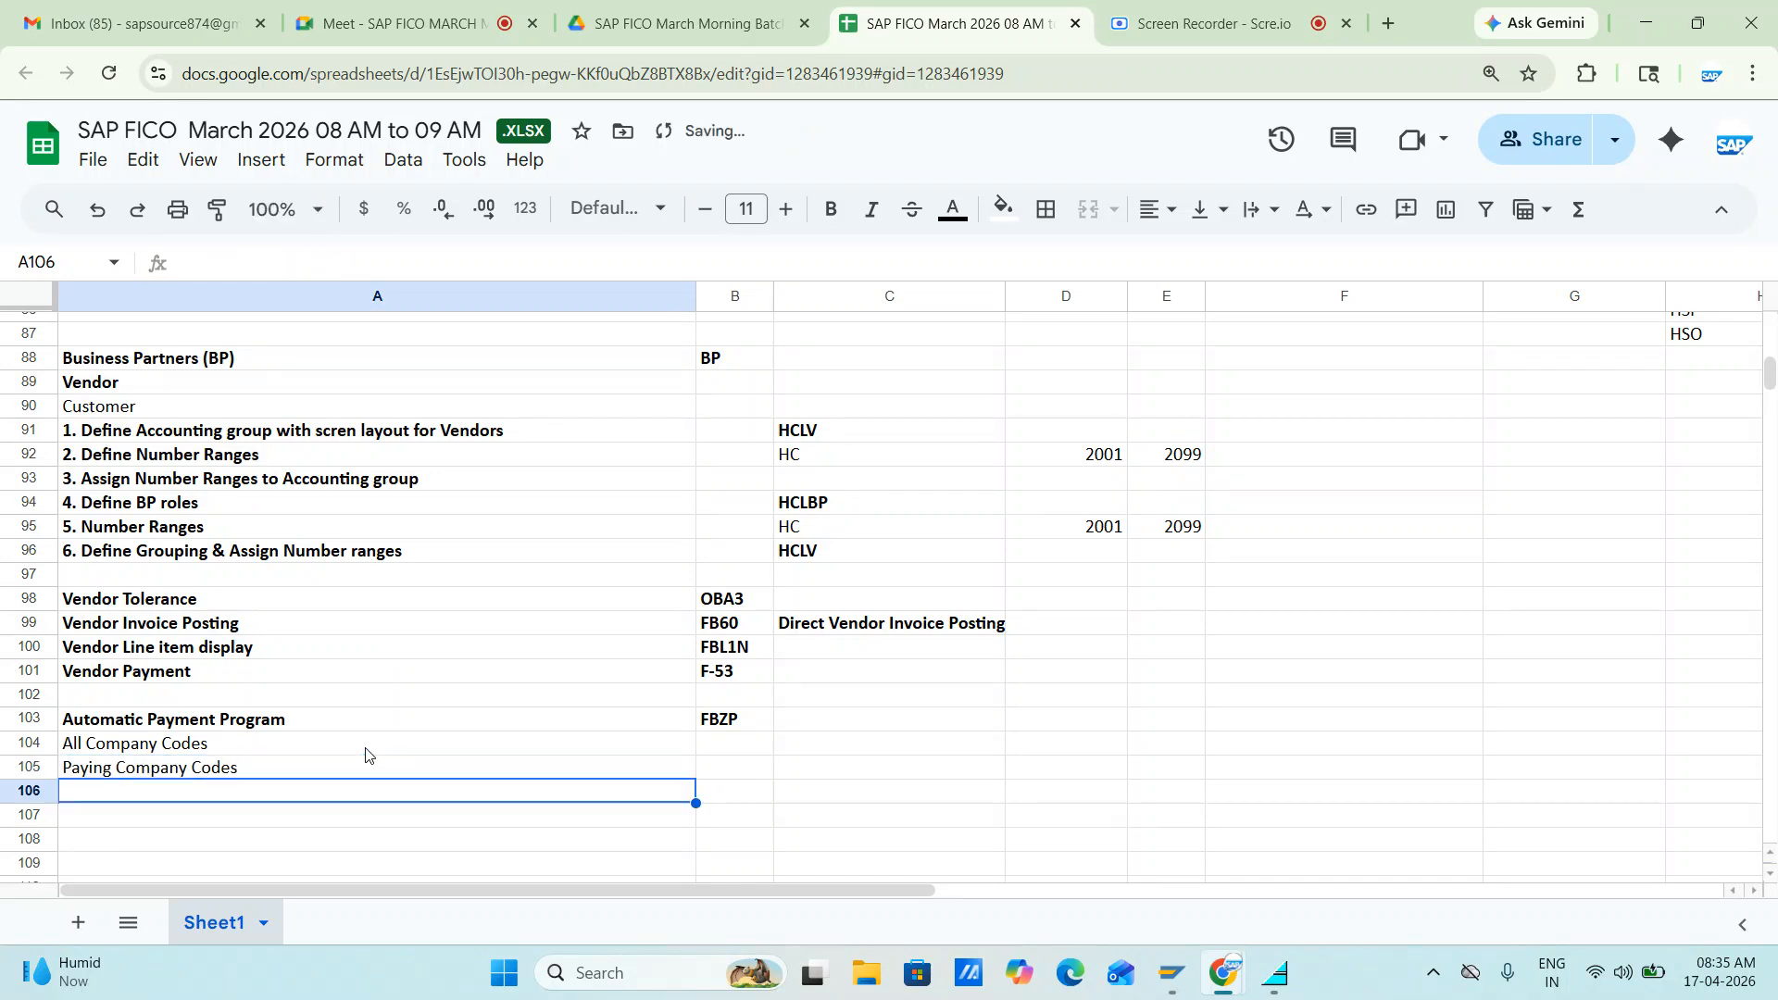
# - Add "Payment method in Country" in A106 and "Payment method in company code" in A107
pyautogui.write('Pay')
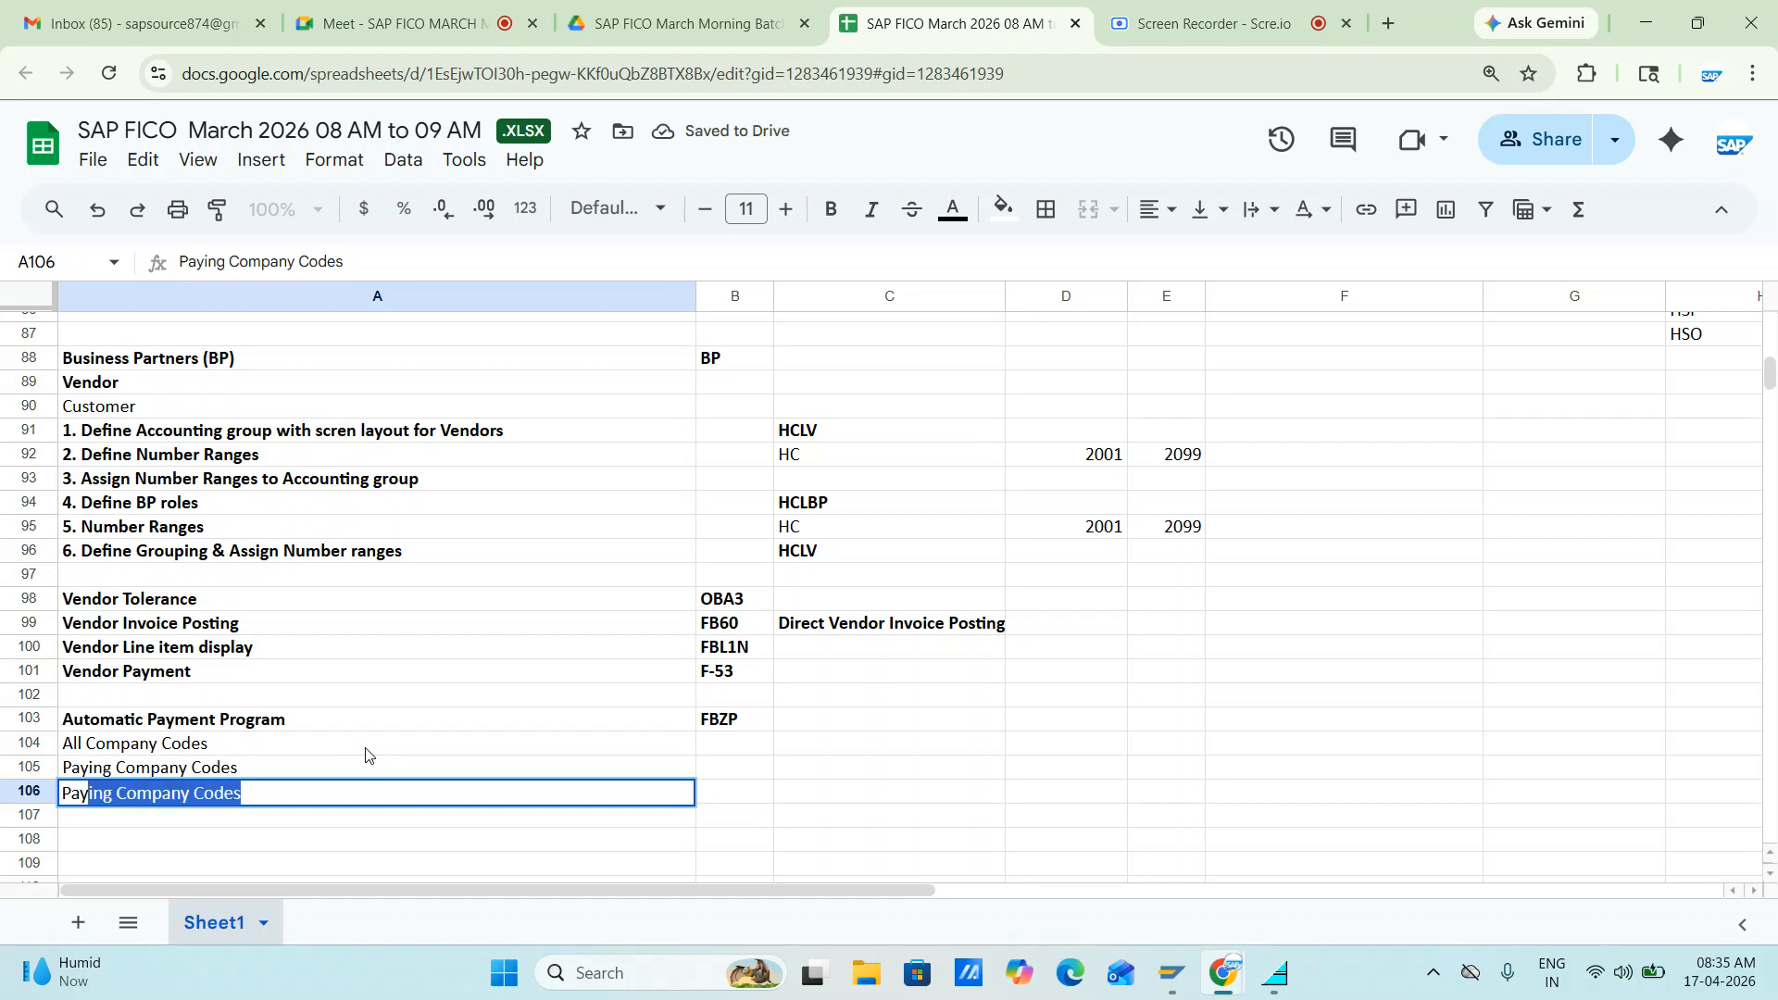
pyautogui.write('ment m')
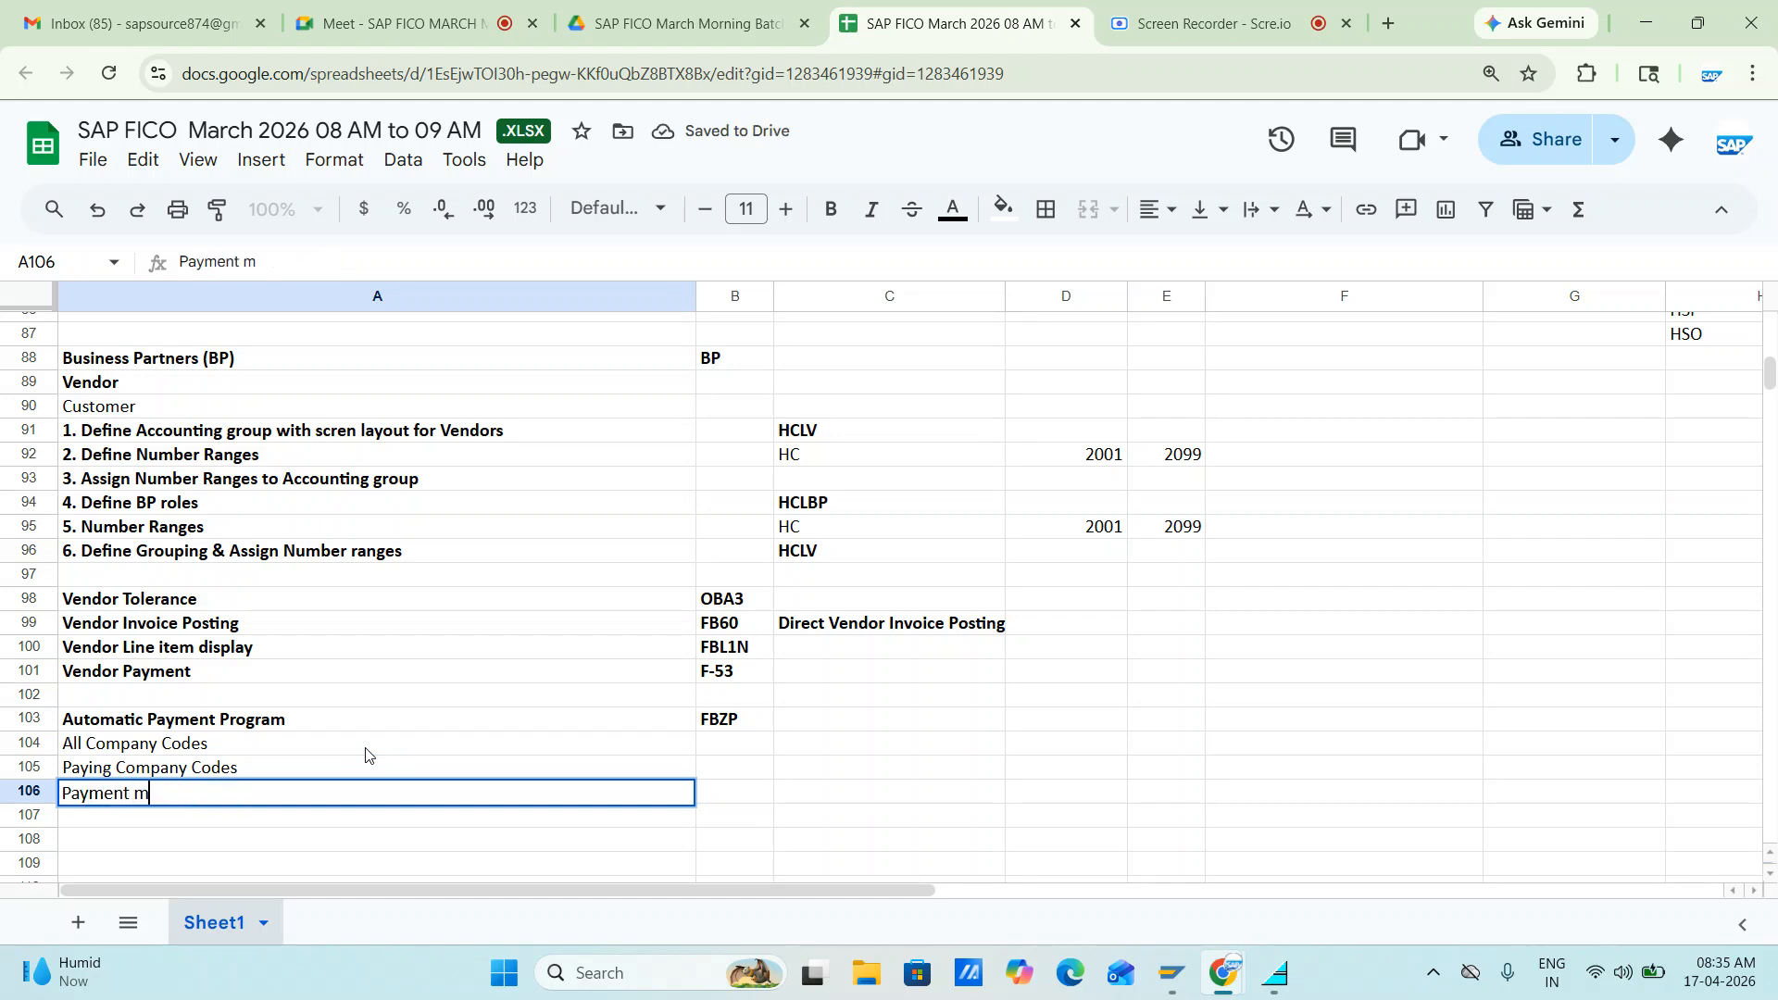
pyautogui.write('ethod in C')
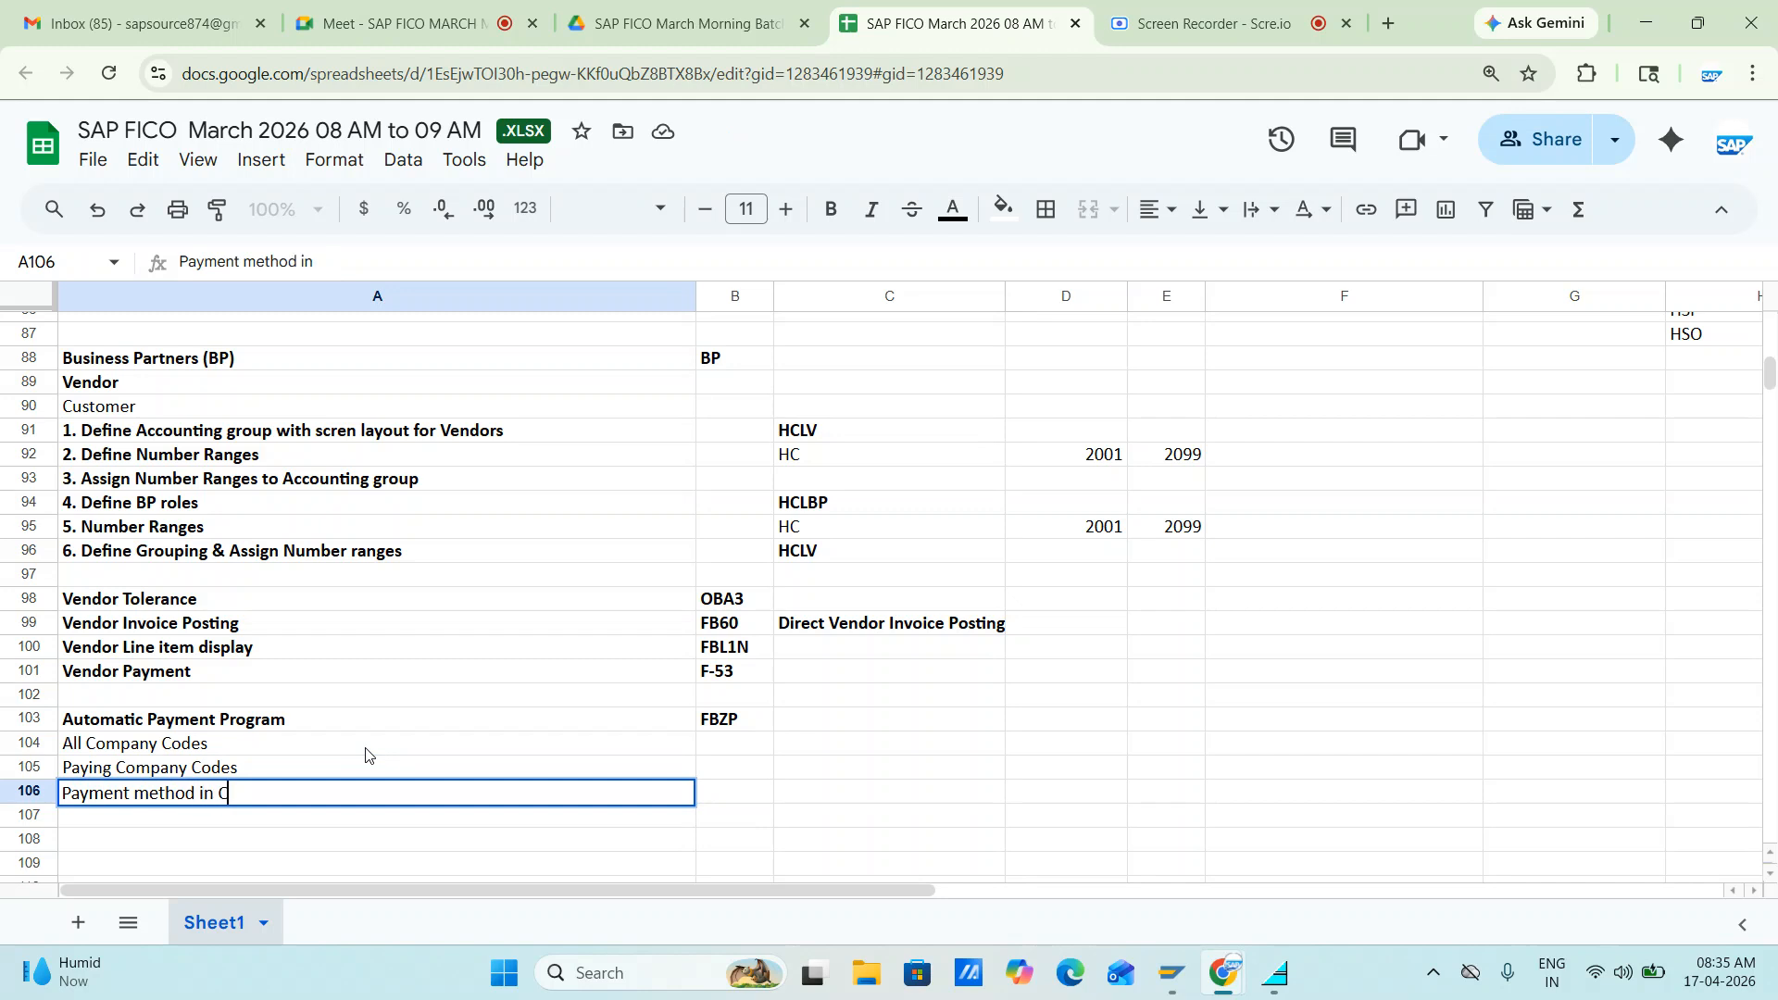
pyautogui.write('ountry')
pyautogui.press('Return')
pyautogui.write('Paymen')
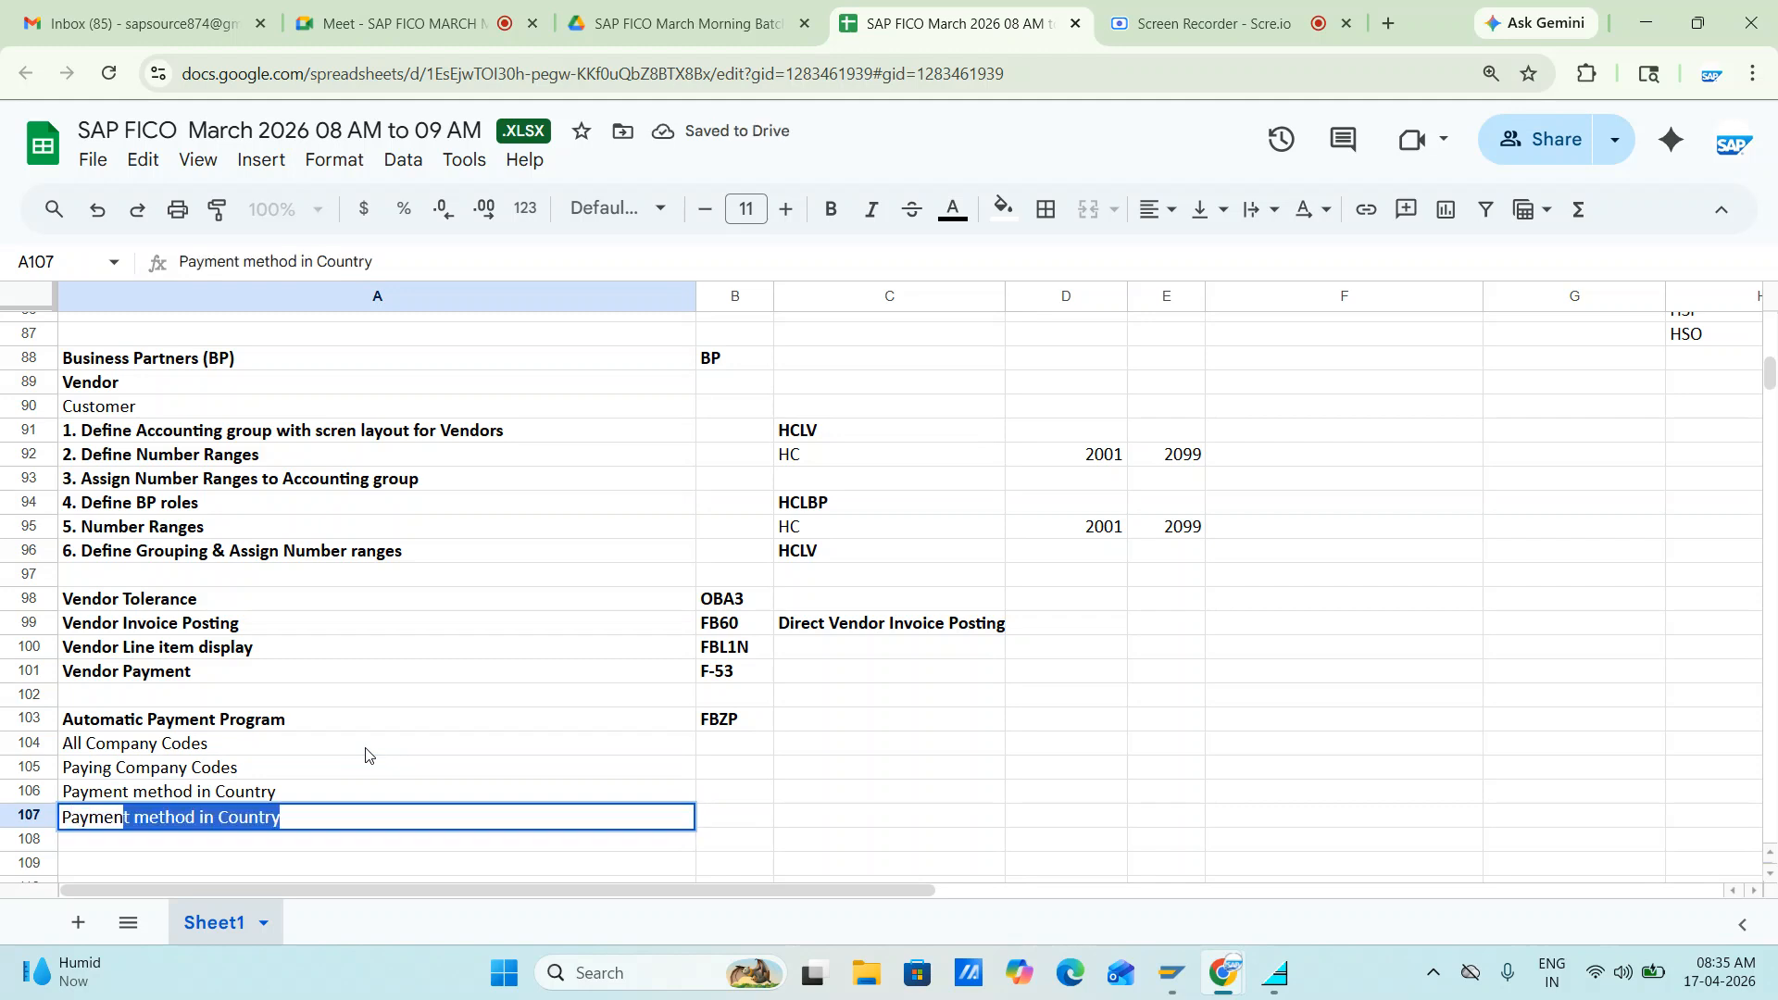
pyautogui.write('t method in ')
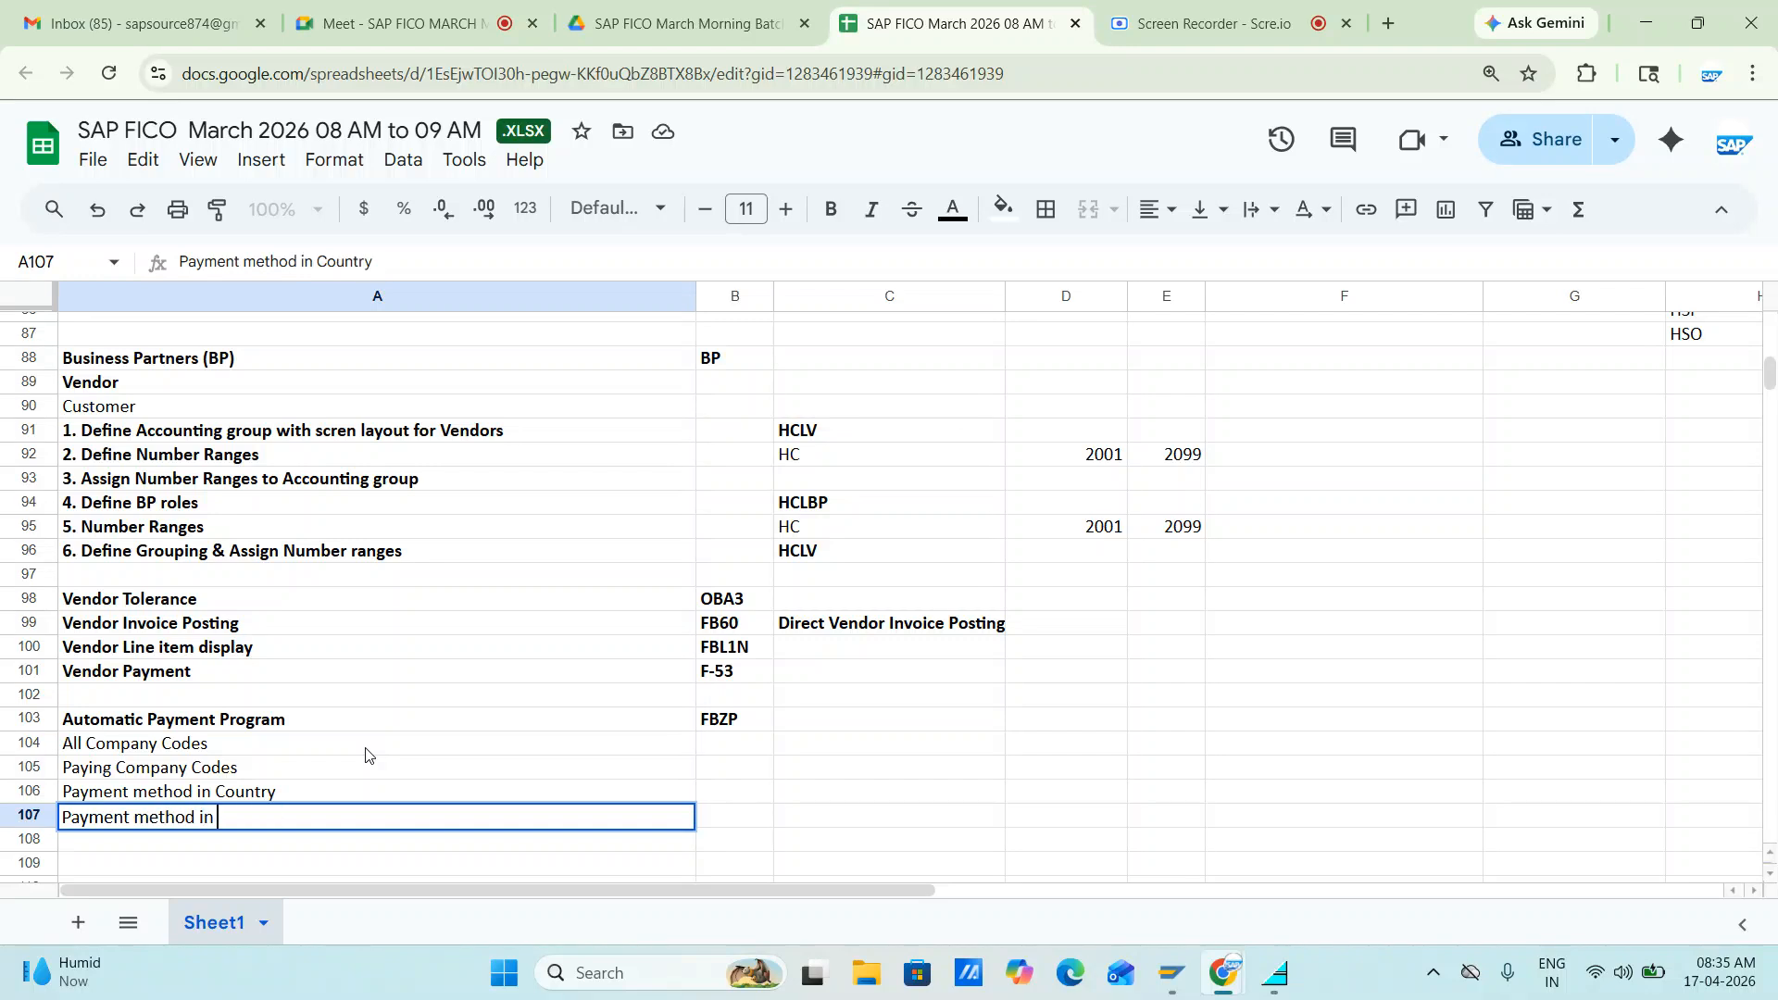
pyautogui.write('company code')
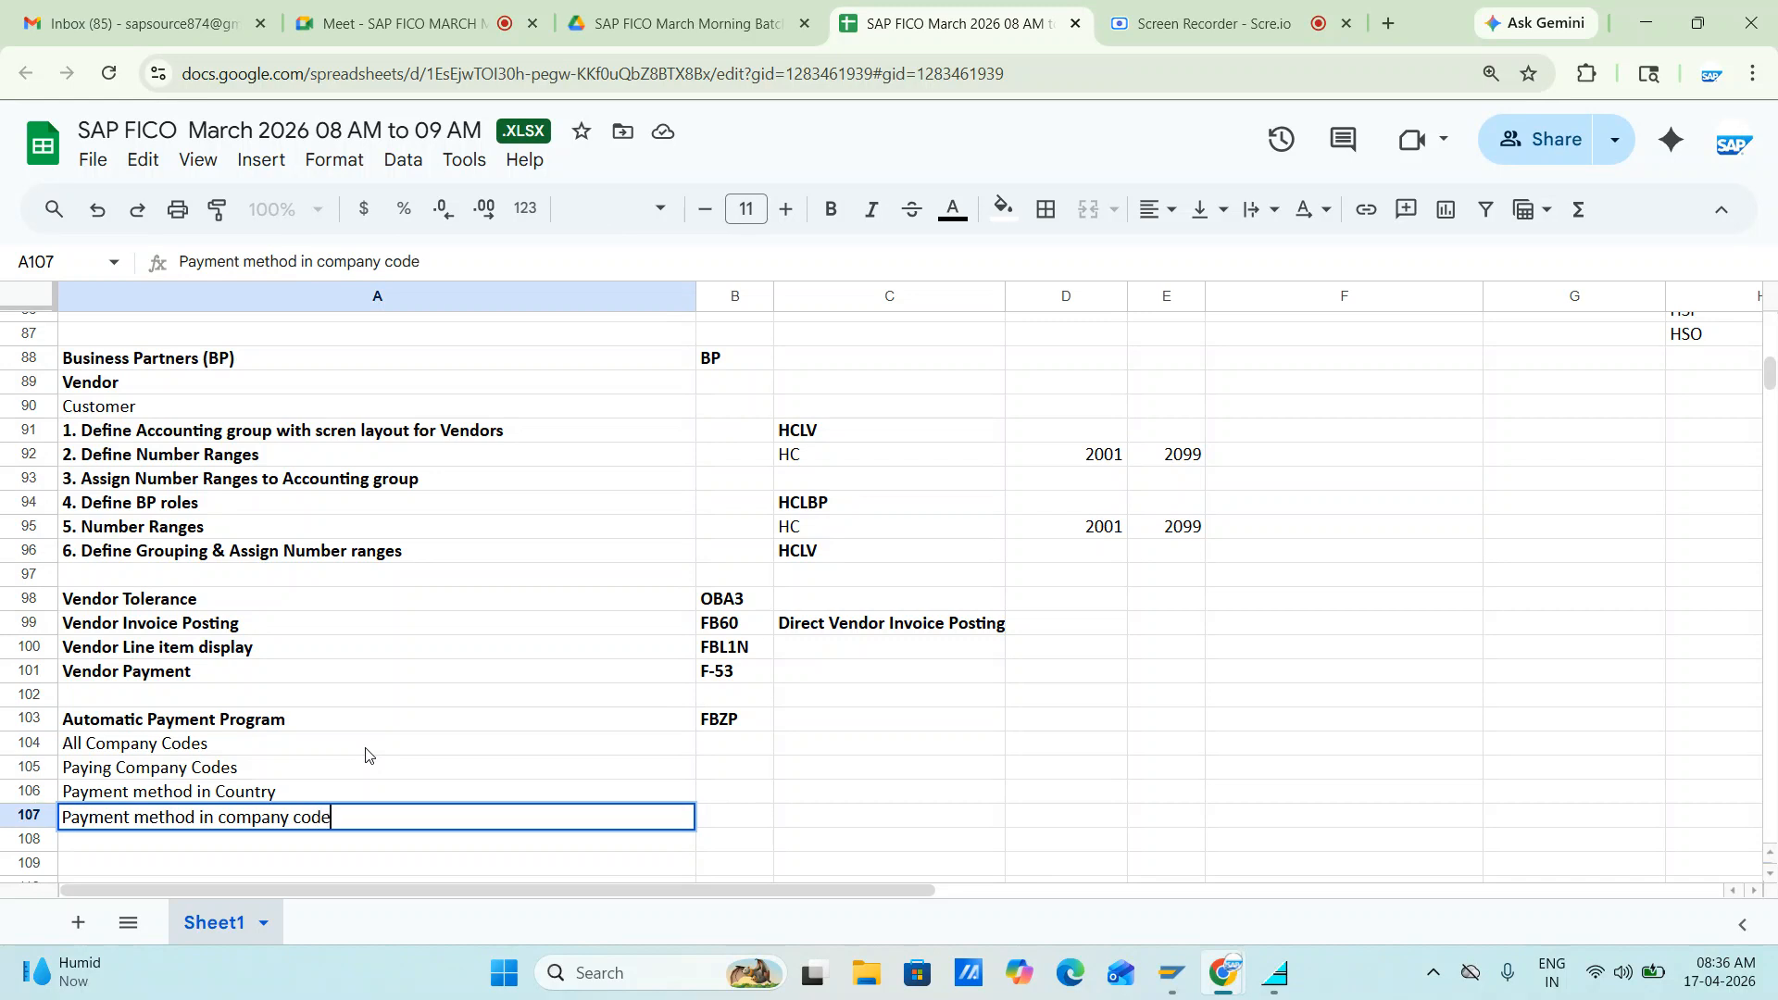
pyautogui.press('Return')
# - Add "Bank determination" in A108 and "House bank account" in A109, then check the list against the payment program customizing in SAP
pyautogui.write('Ban')
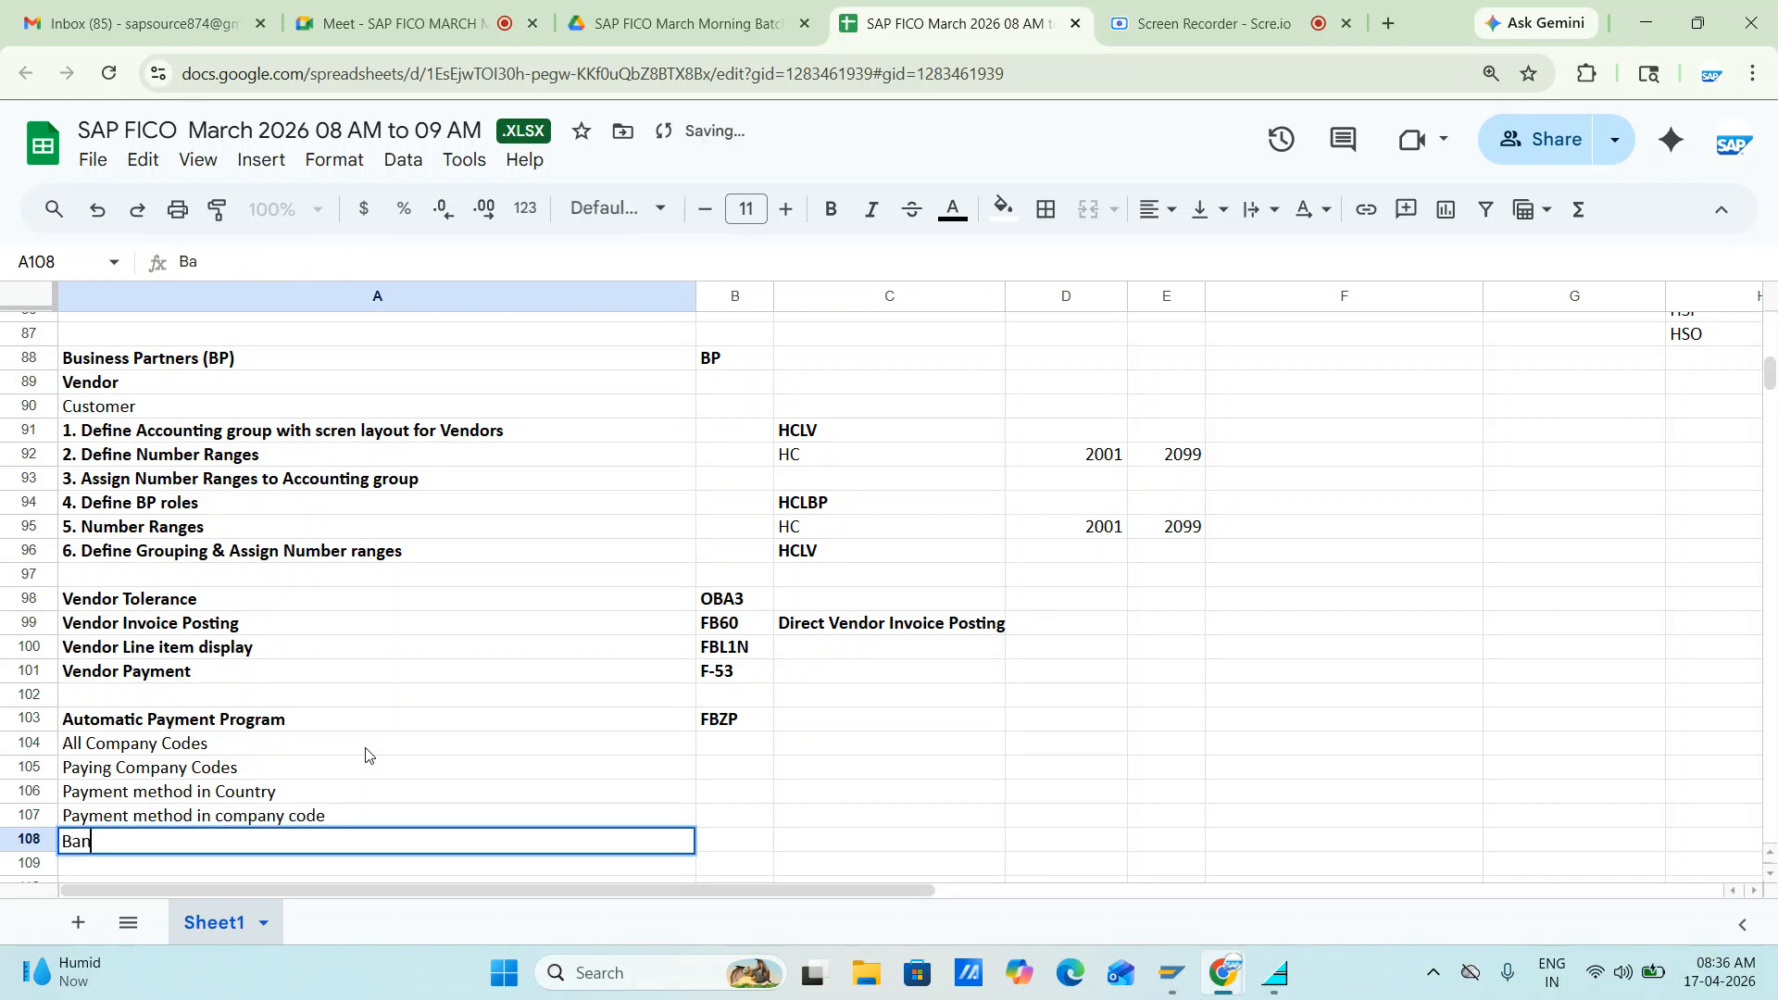
pyautogui.write('k determi')
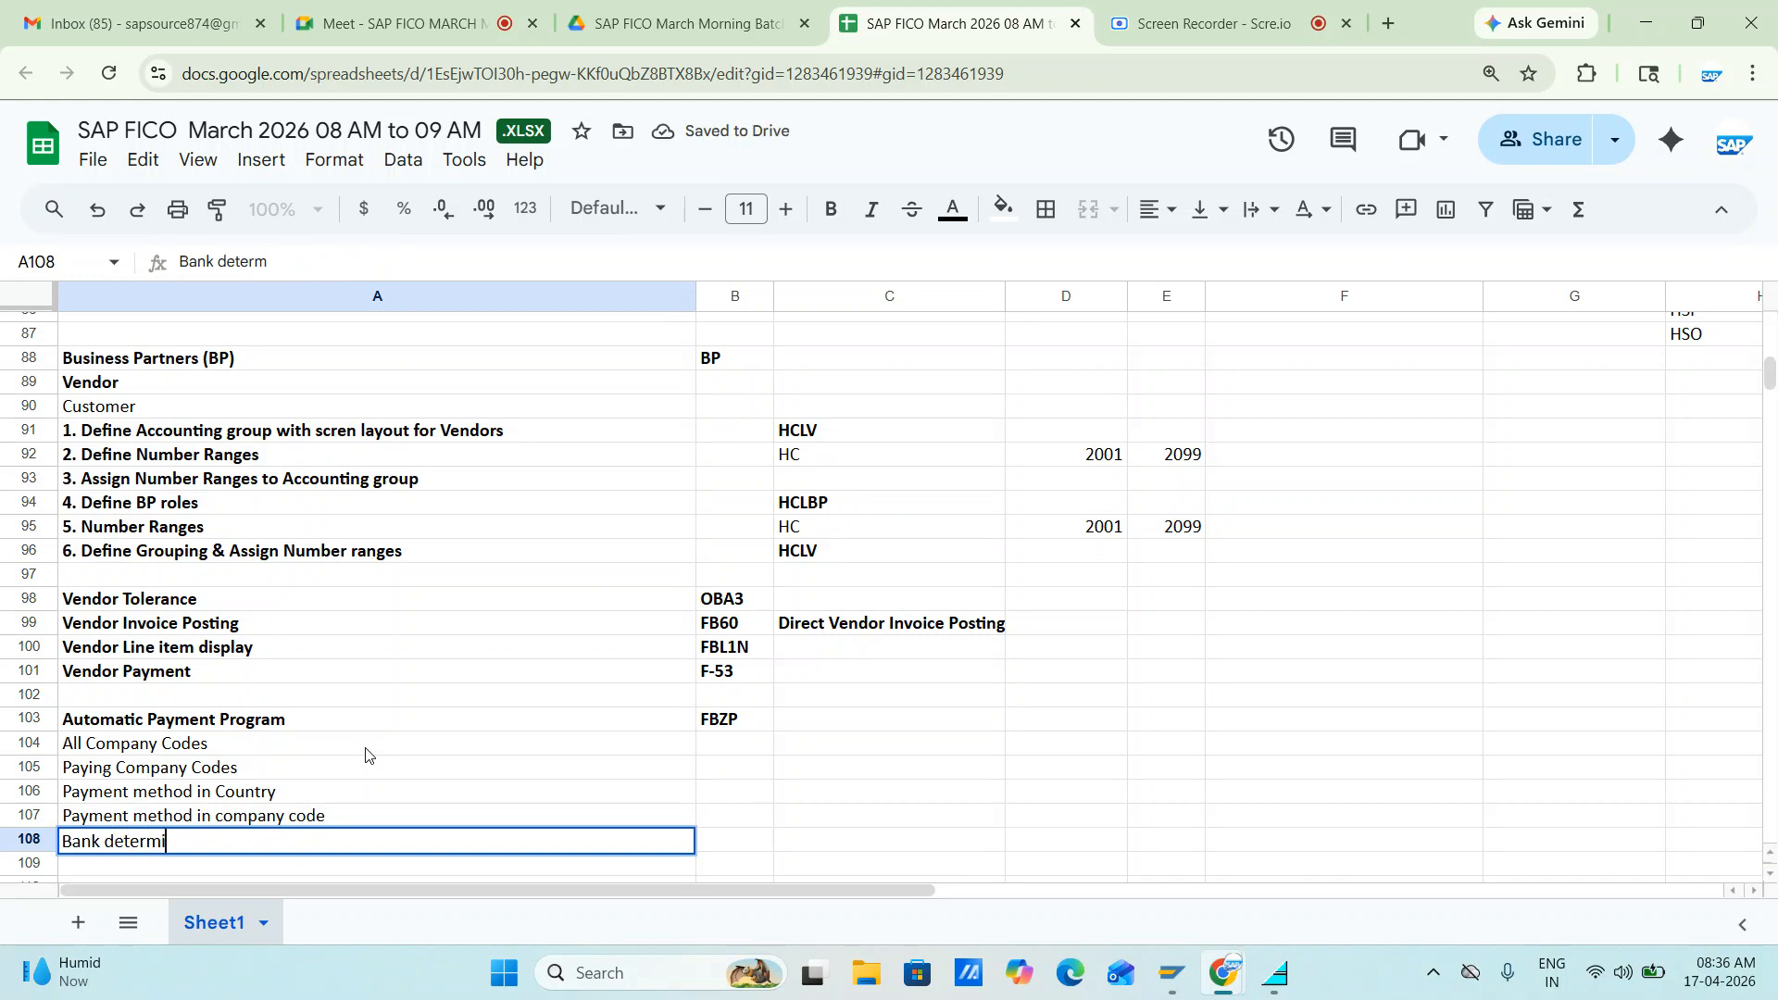
pyautogui.write('nation')
pyautogui.press('Return')
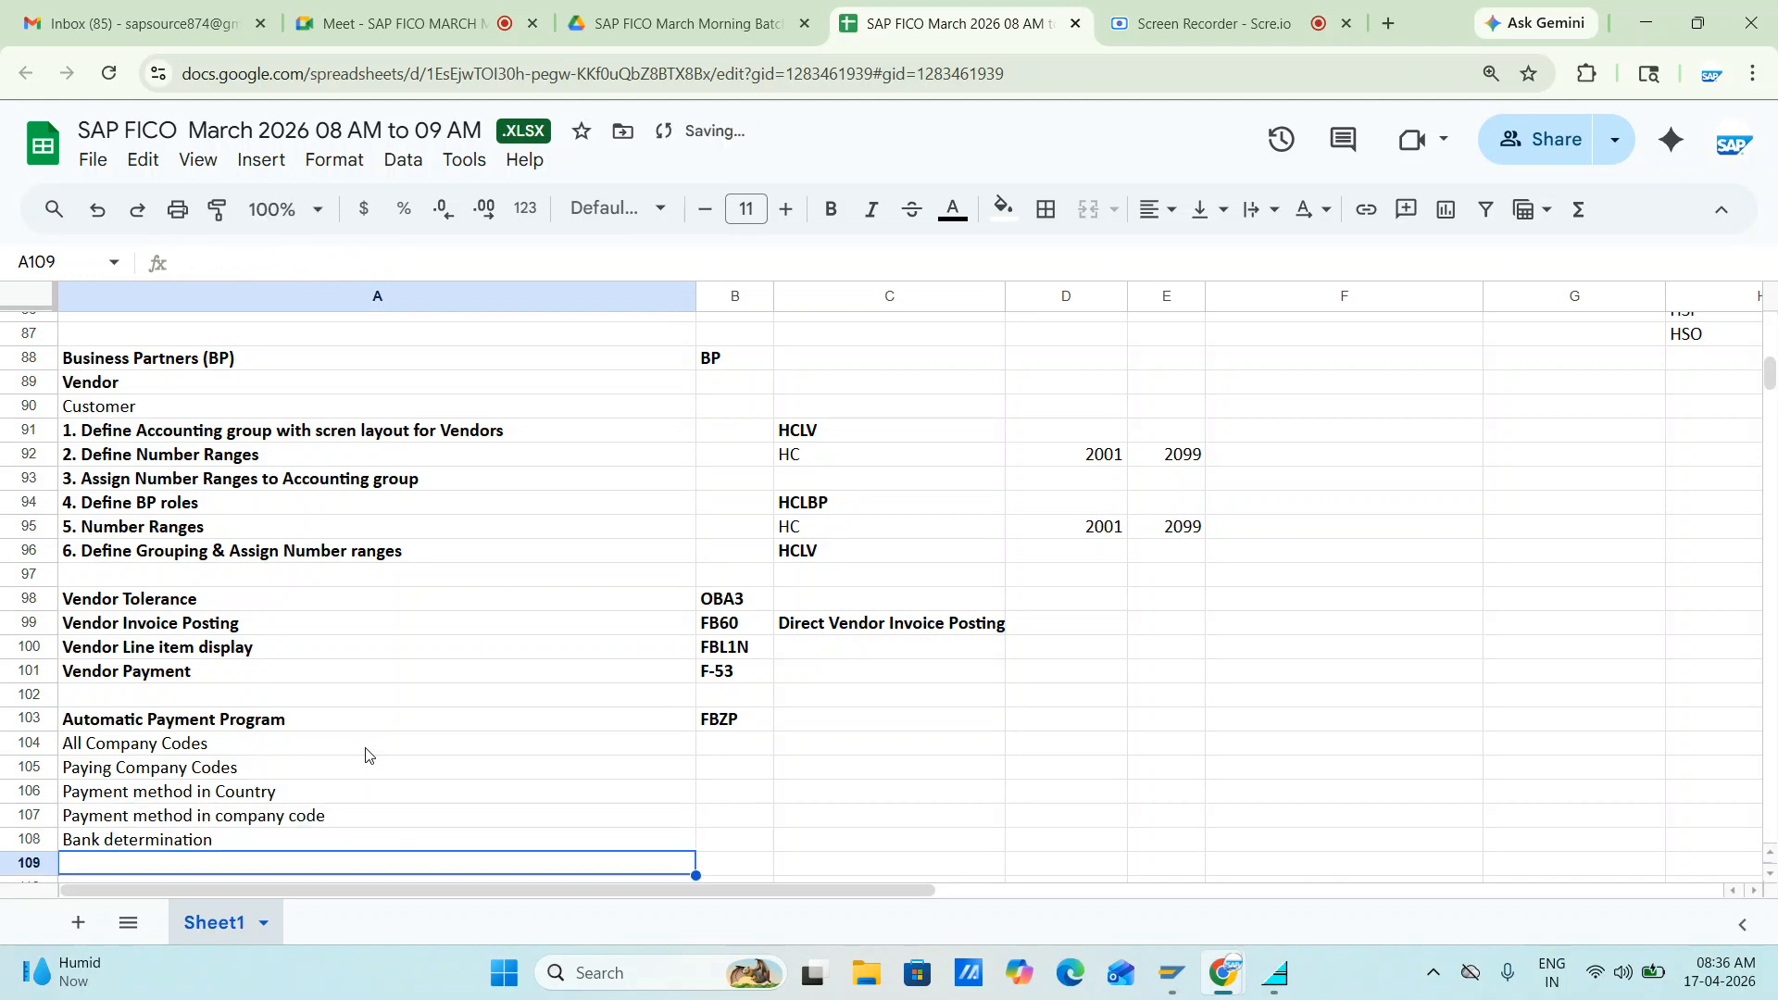
pyautogui.write('Hou')
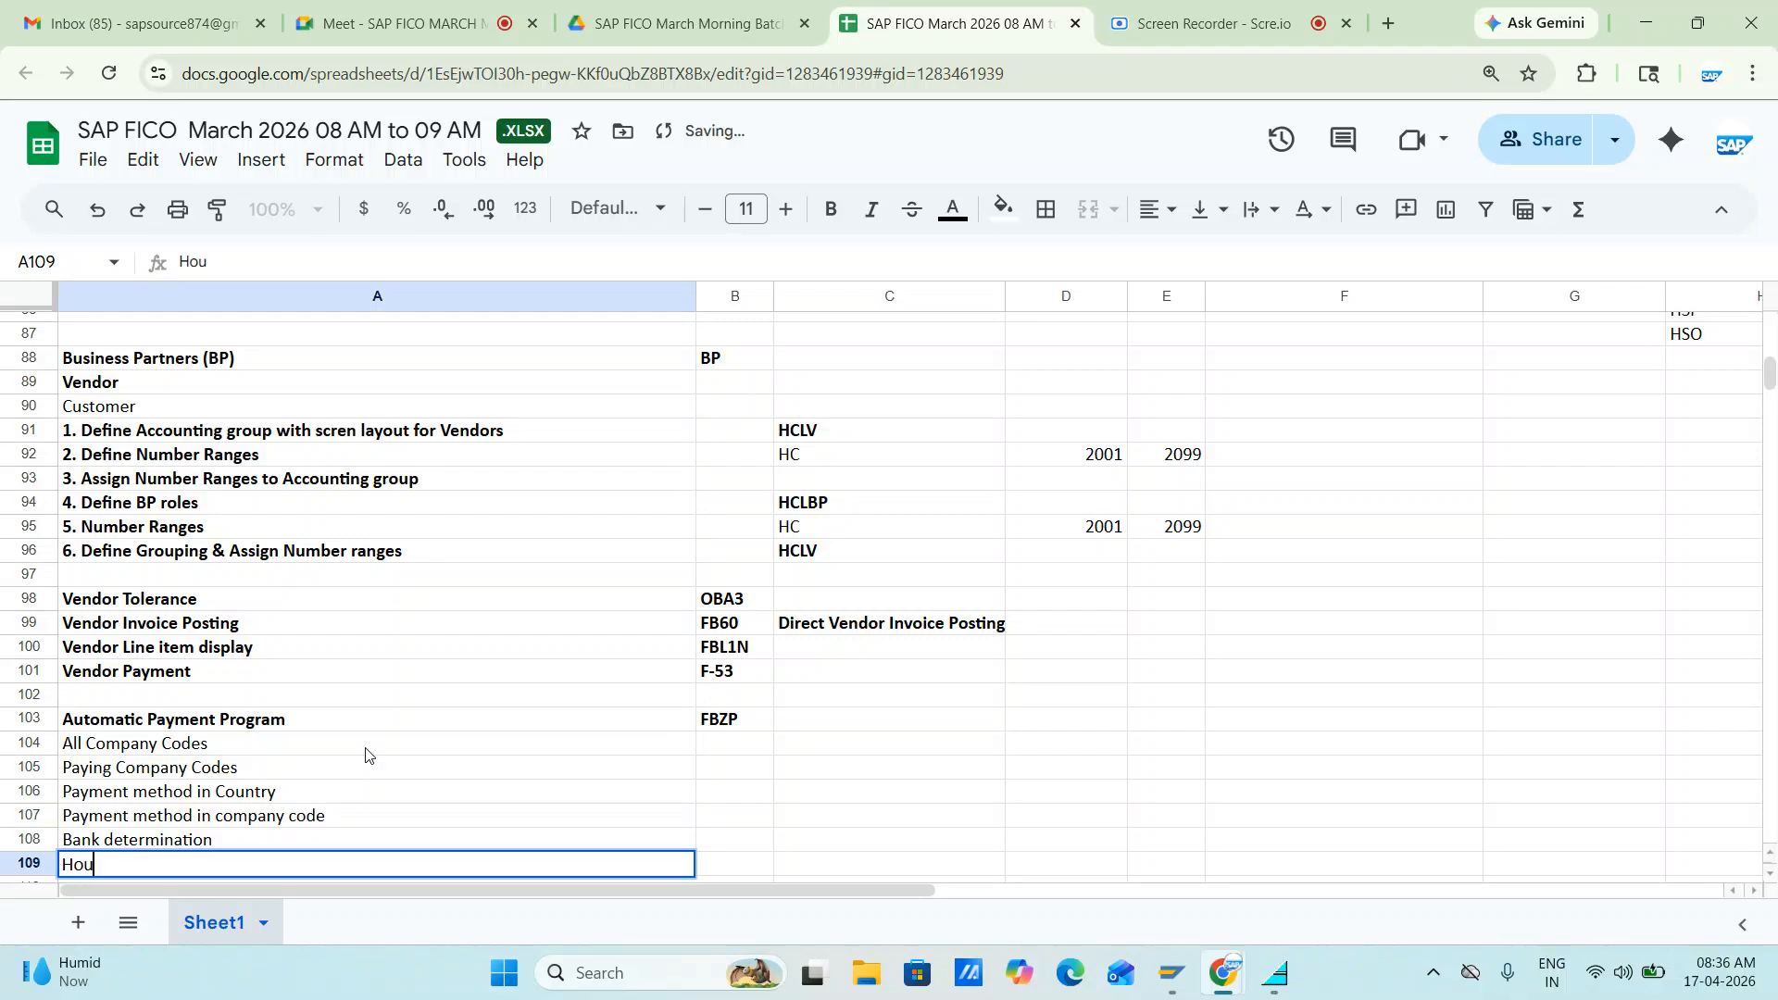
pyautogui.write('se bank ')
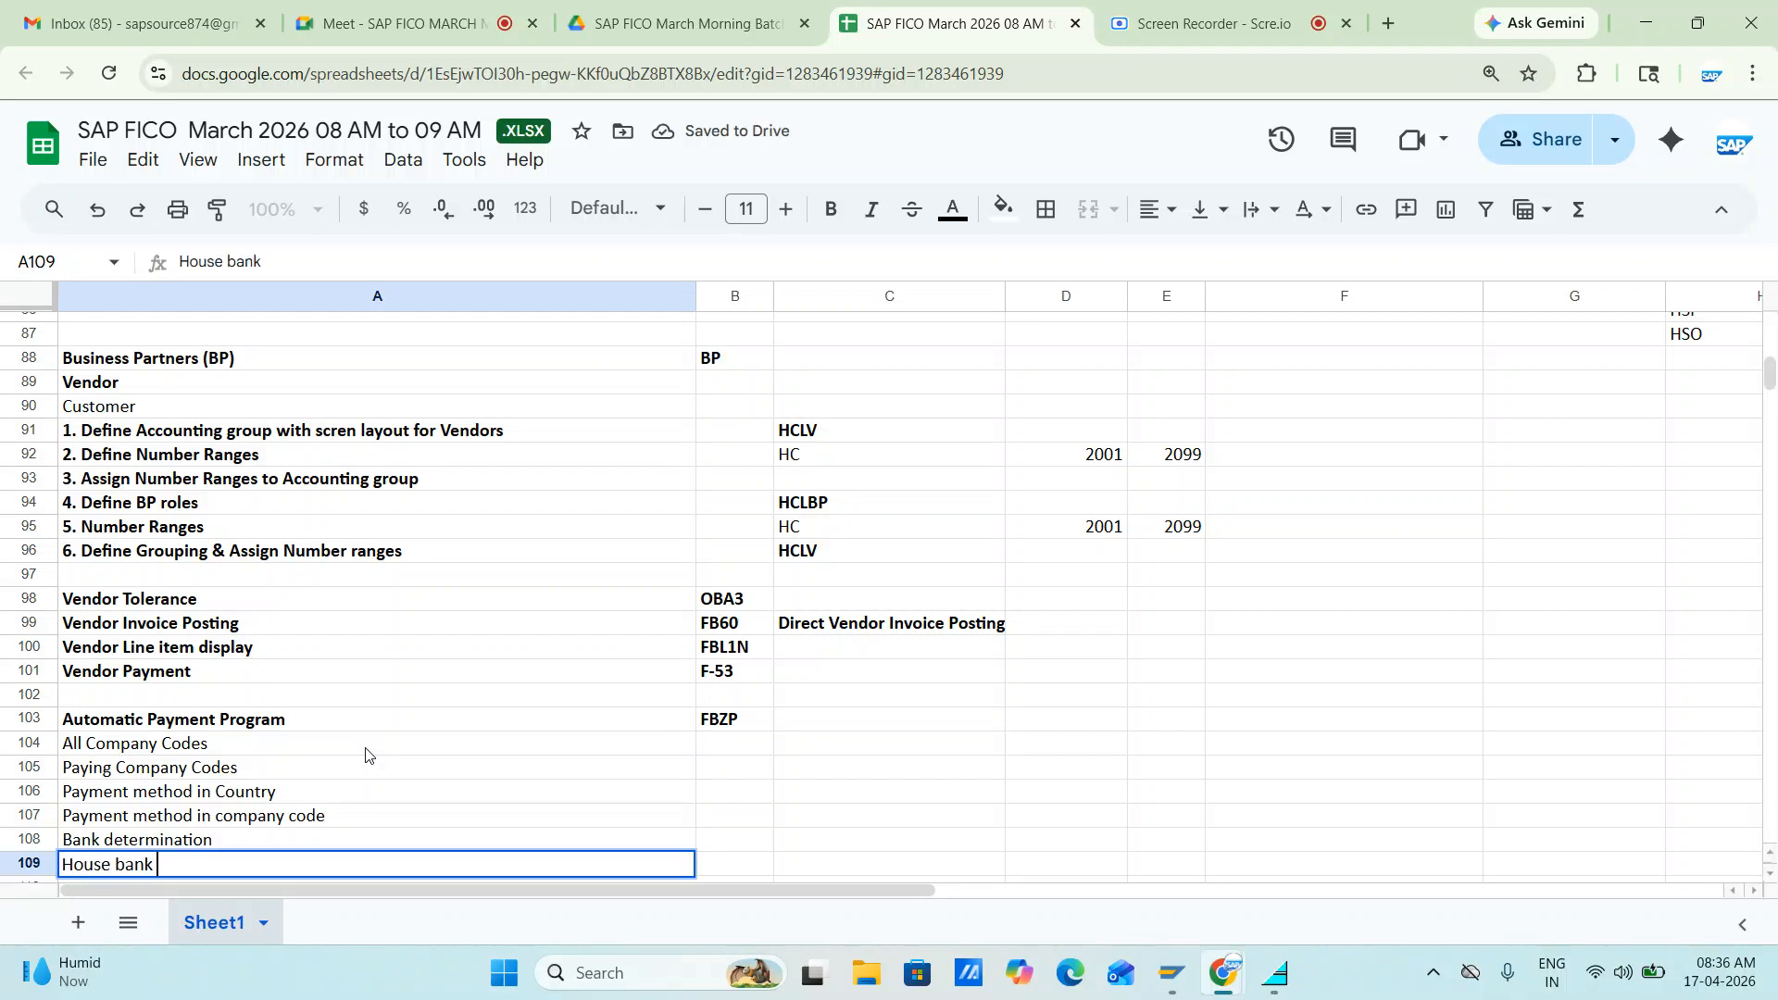
pyautogui.write('account')
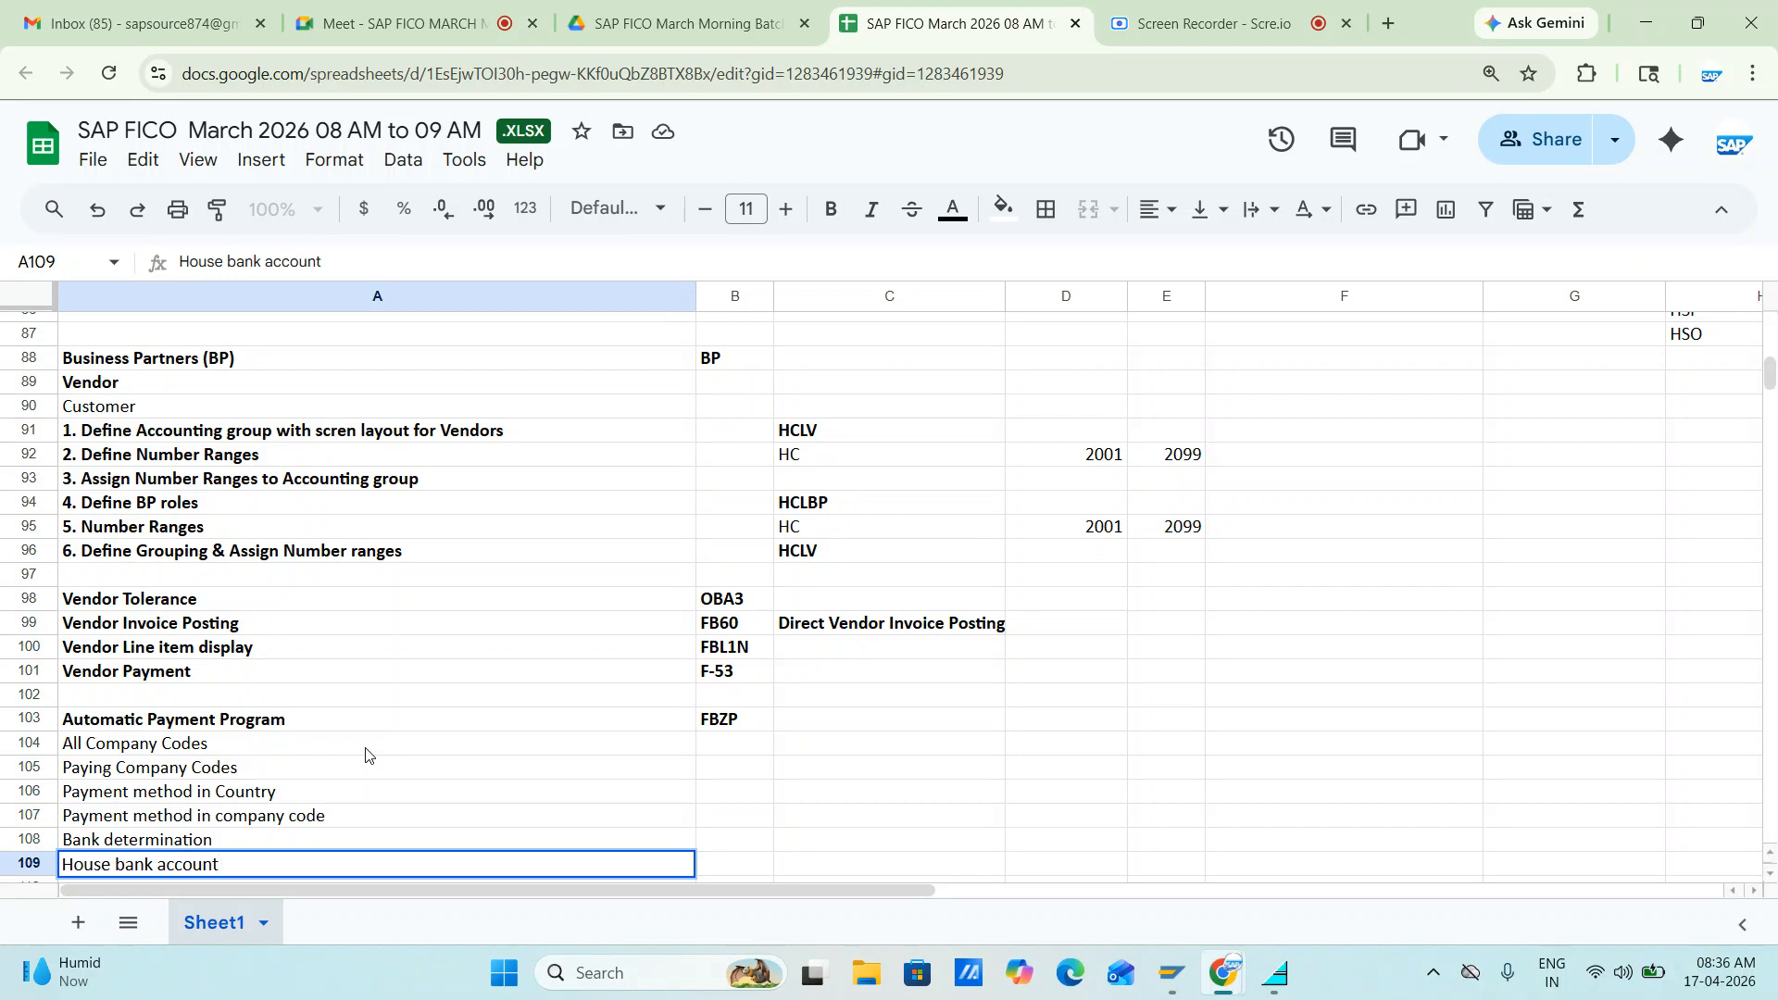
pyautogui.hotkey('ctrl', 's')
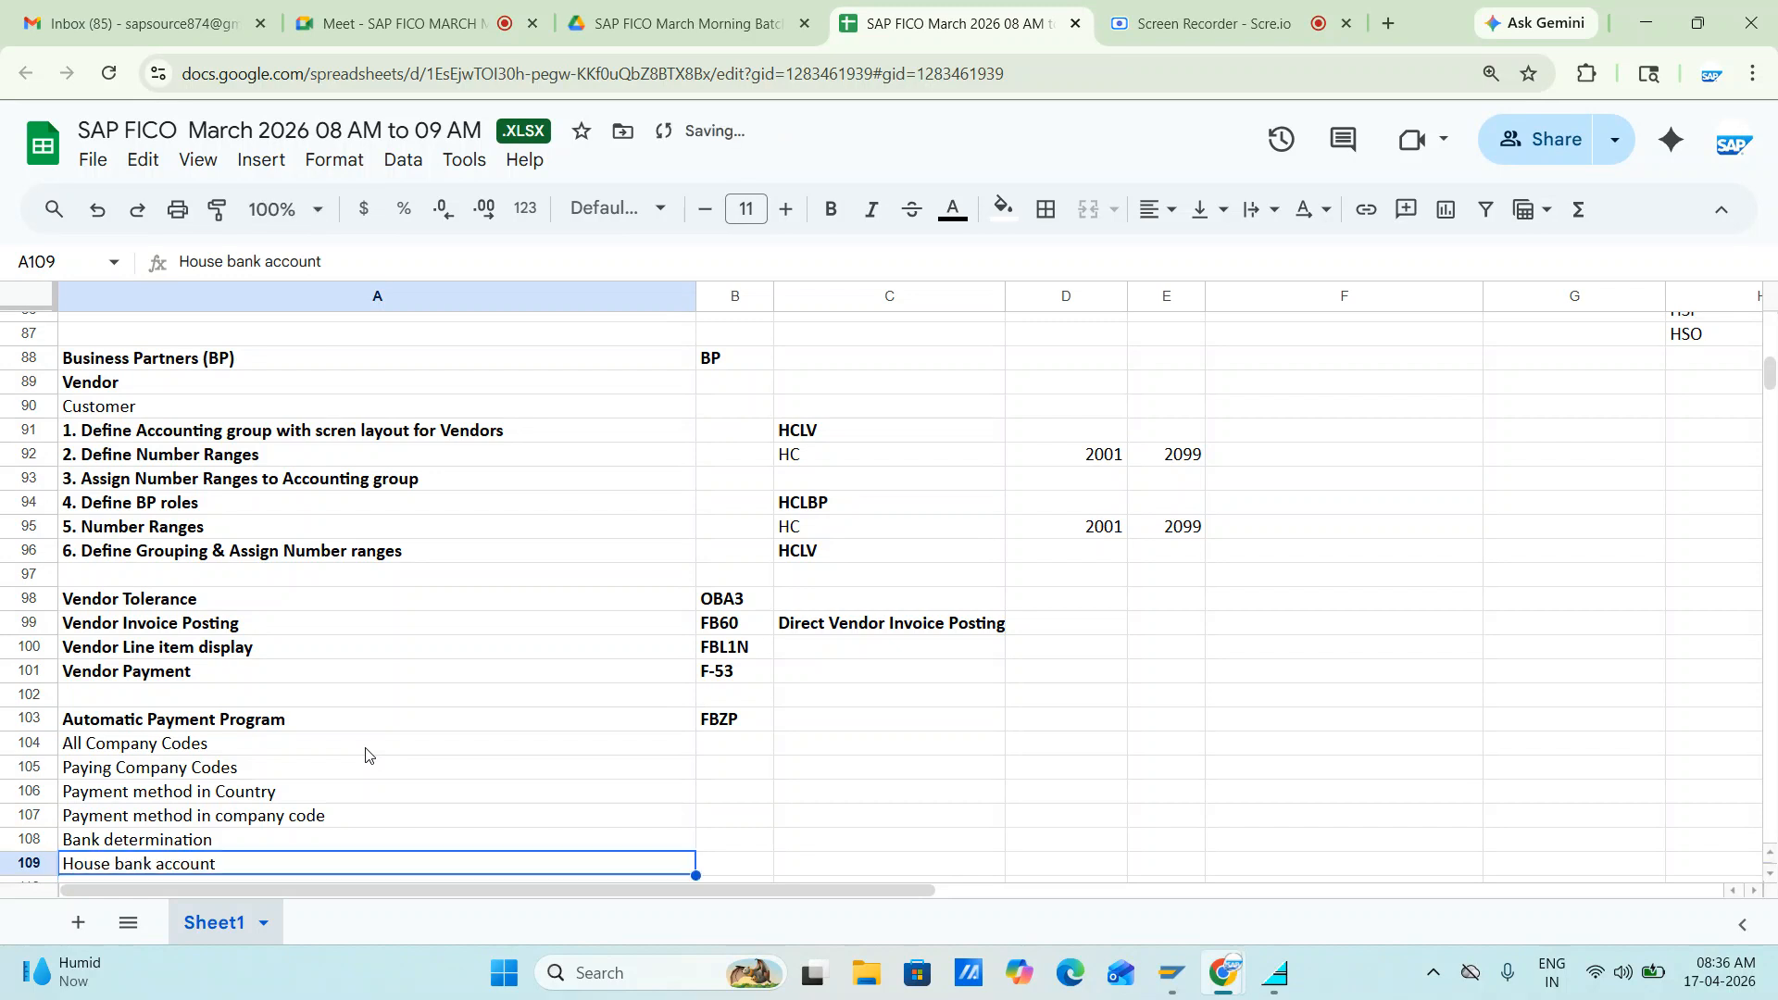
pyautogui.hotkey('alt', 'Tab')
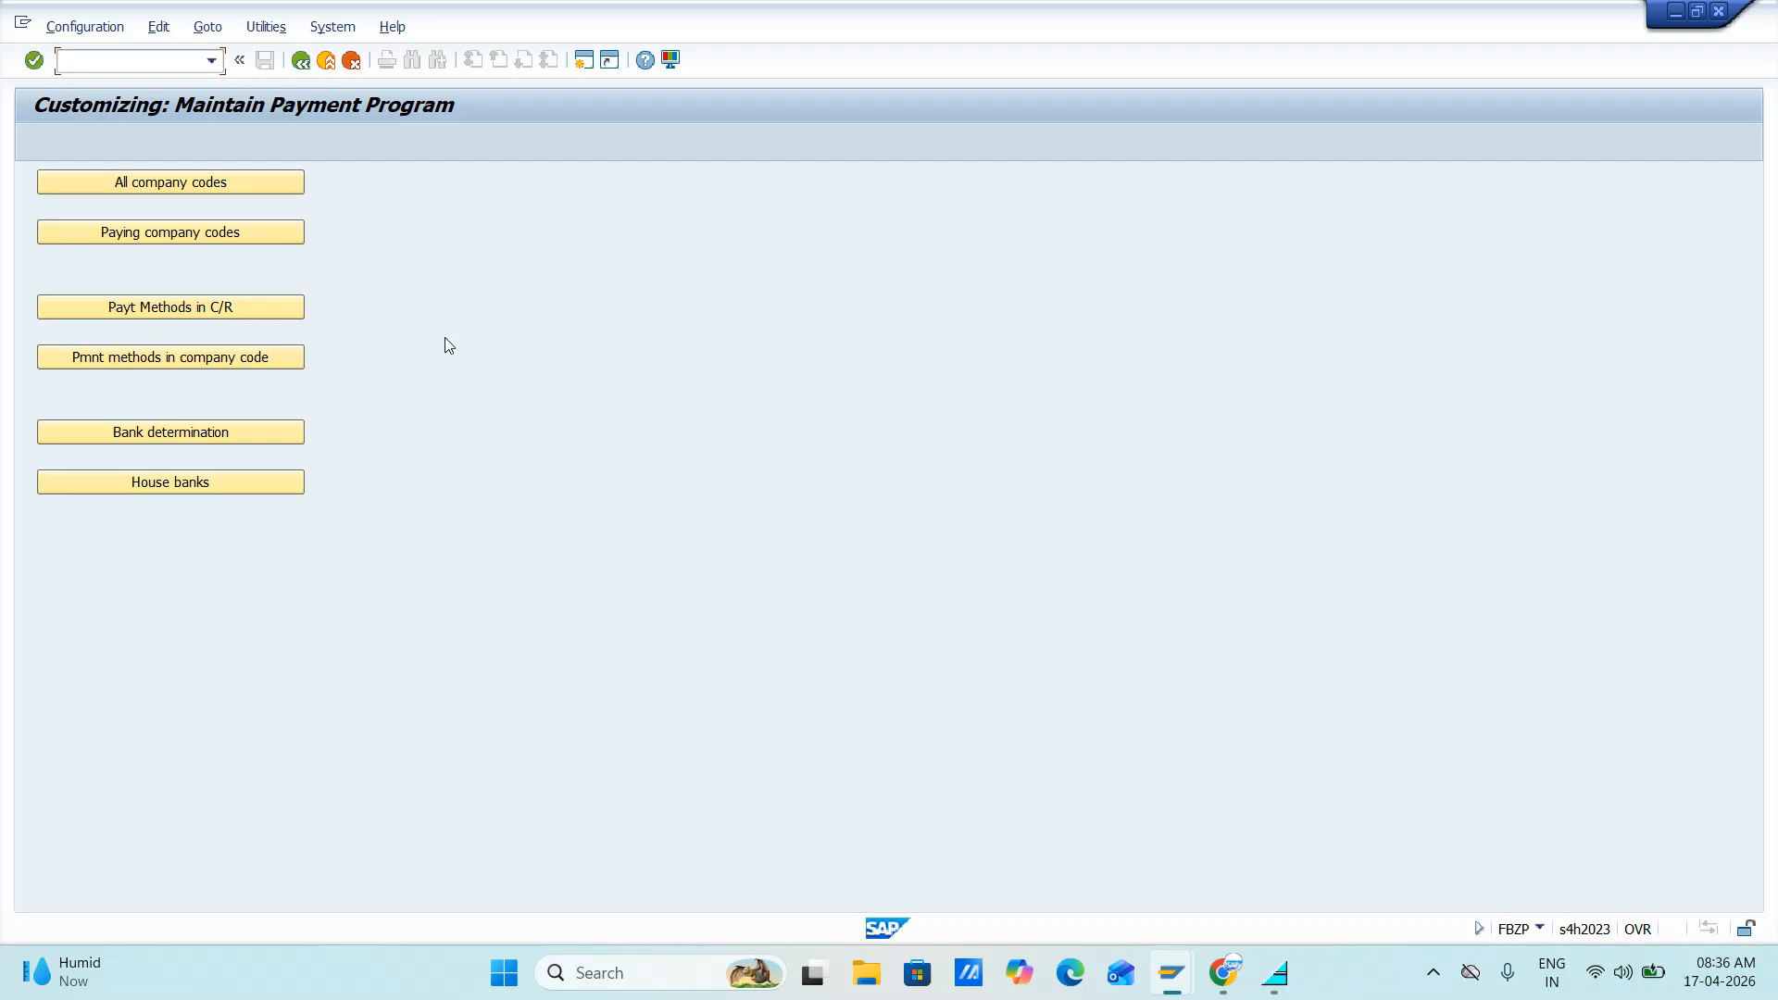
pyautogui.hotkey('alt', 'Tab')
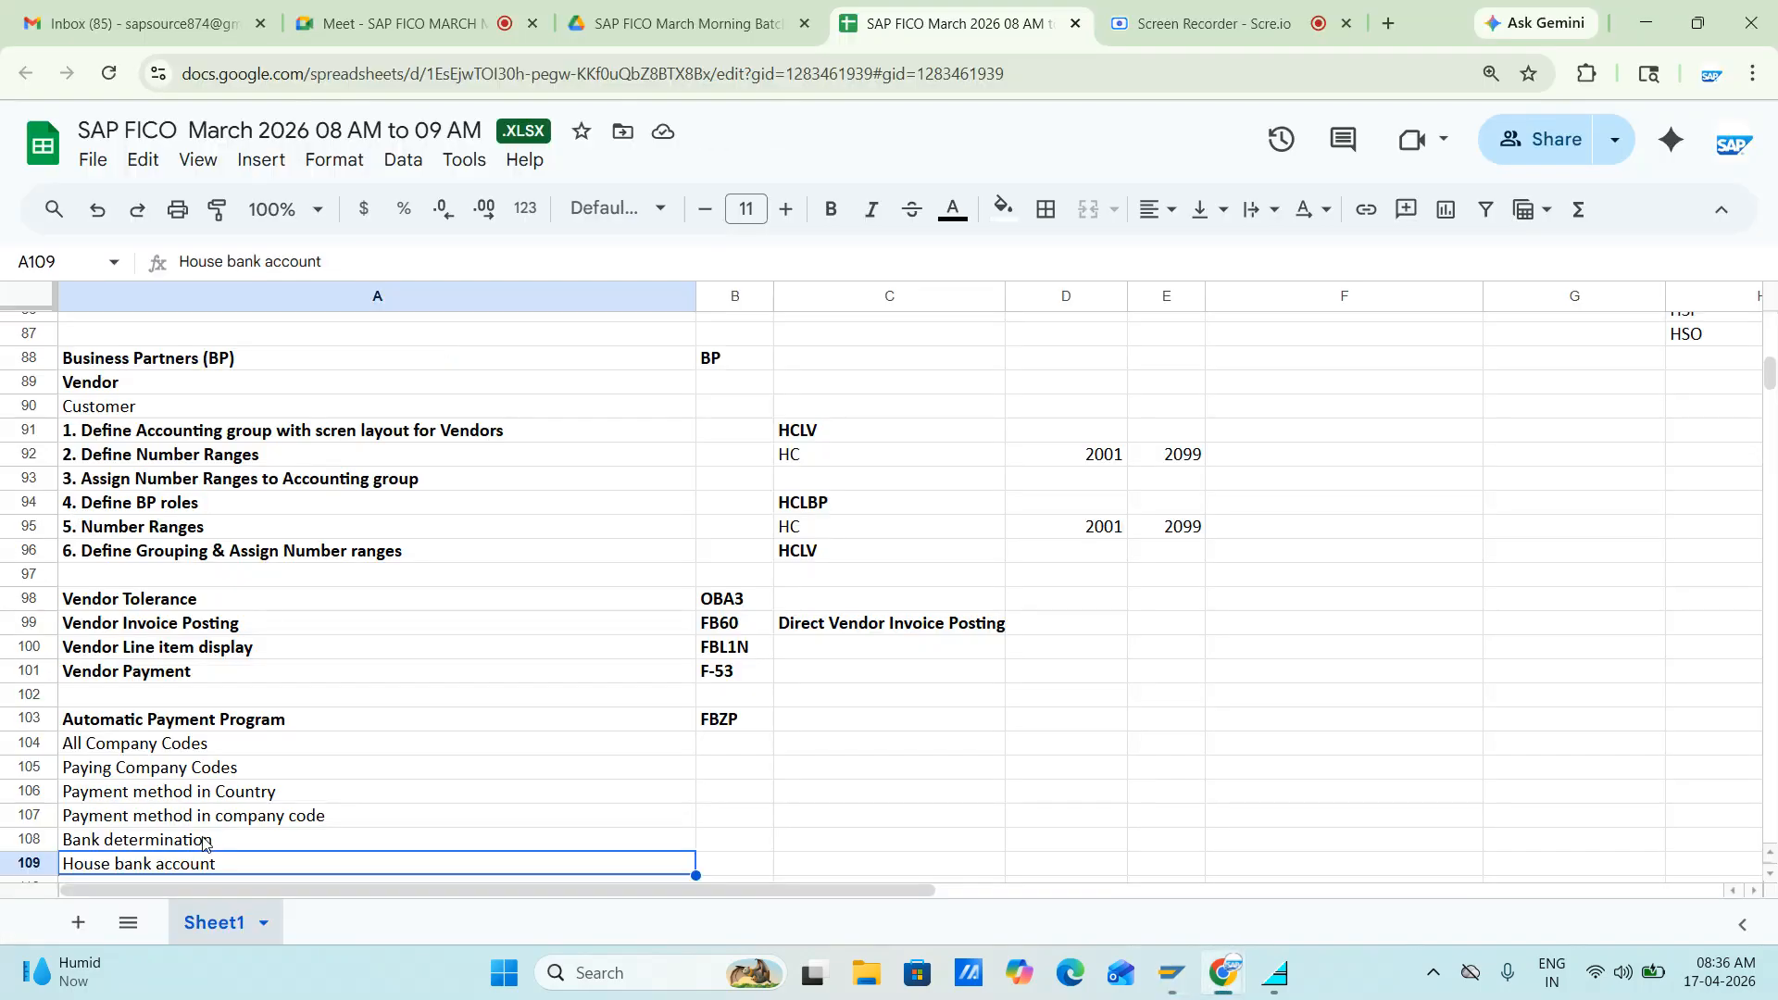
# - Make the six payment program configuration entries in A104:A109 bold
pyautogui.scroll(-2, 349, 715)
pyautogui.click(108, 634)
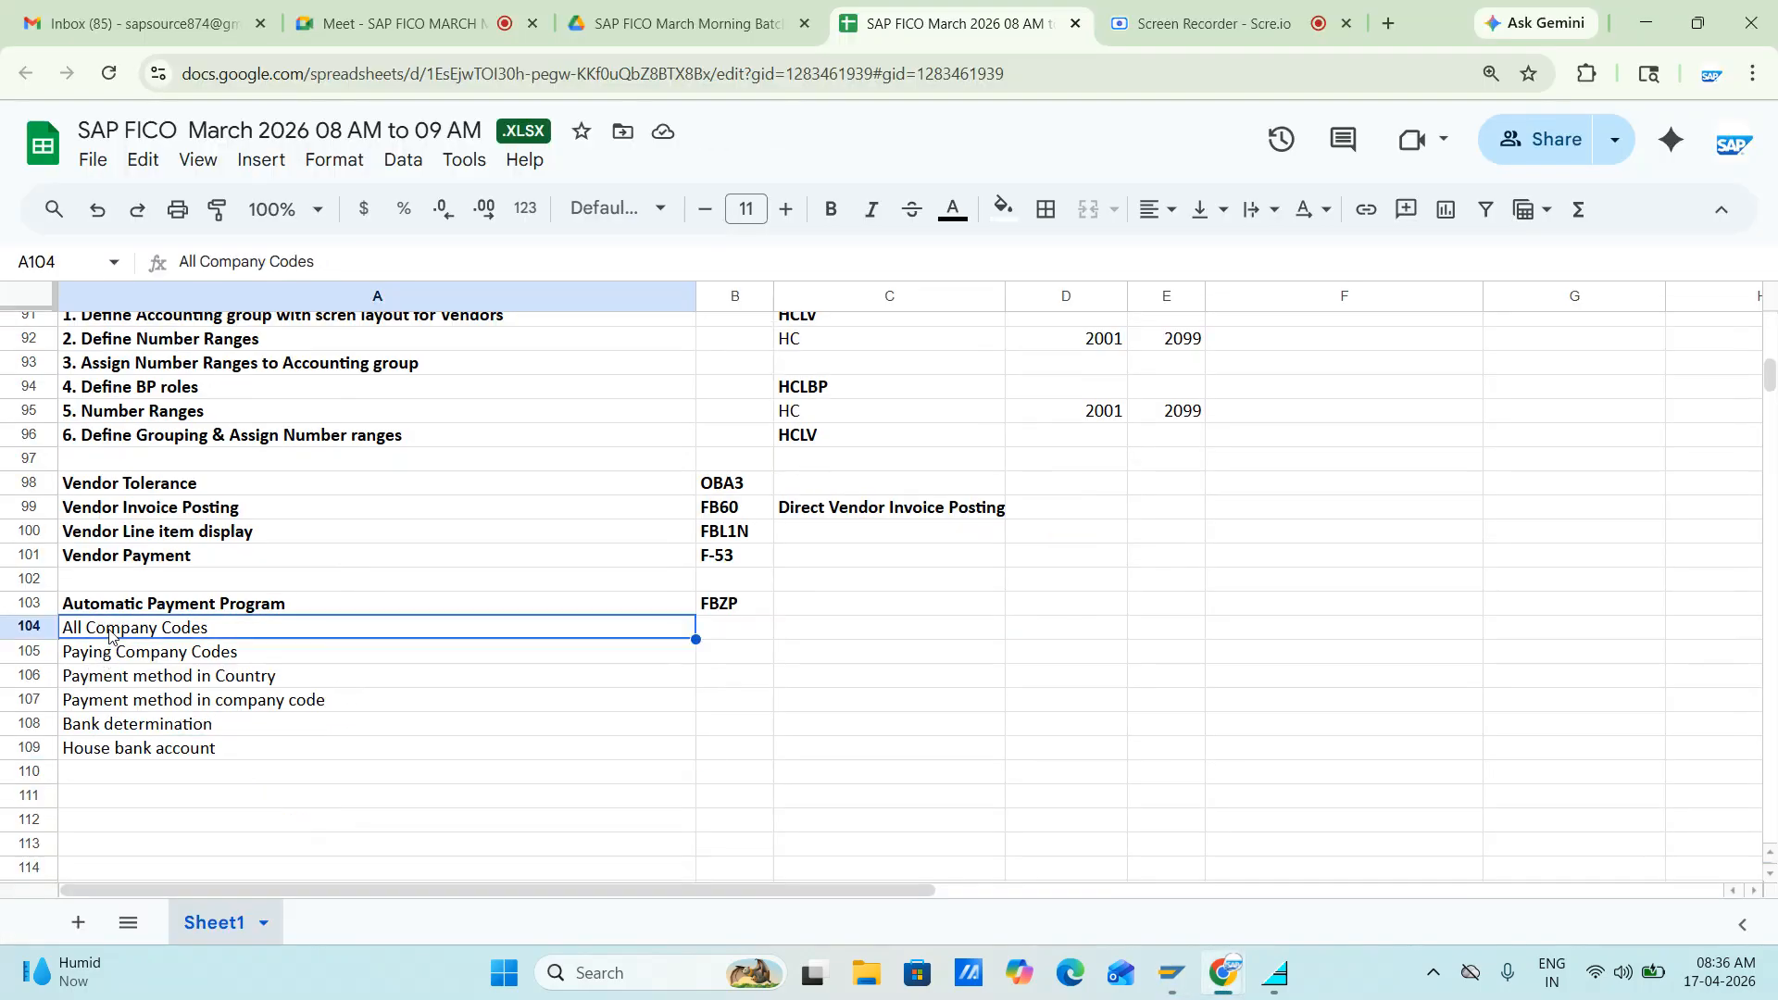
pyautogui.click(147, 662)
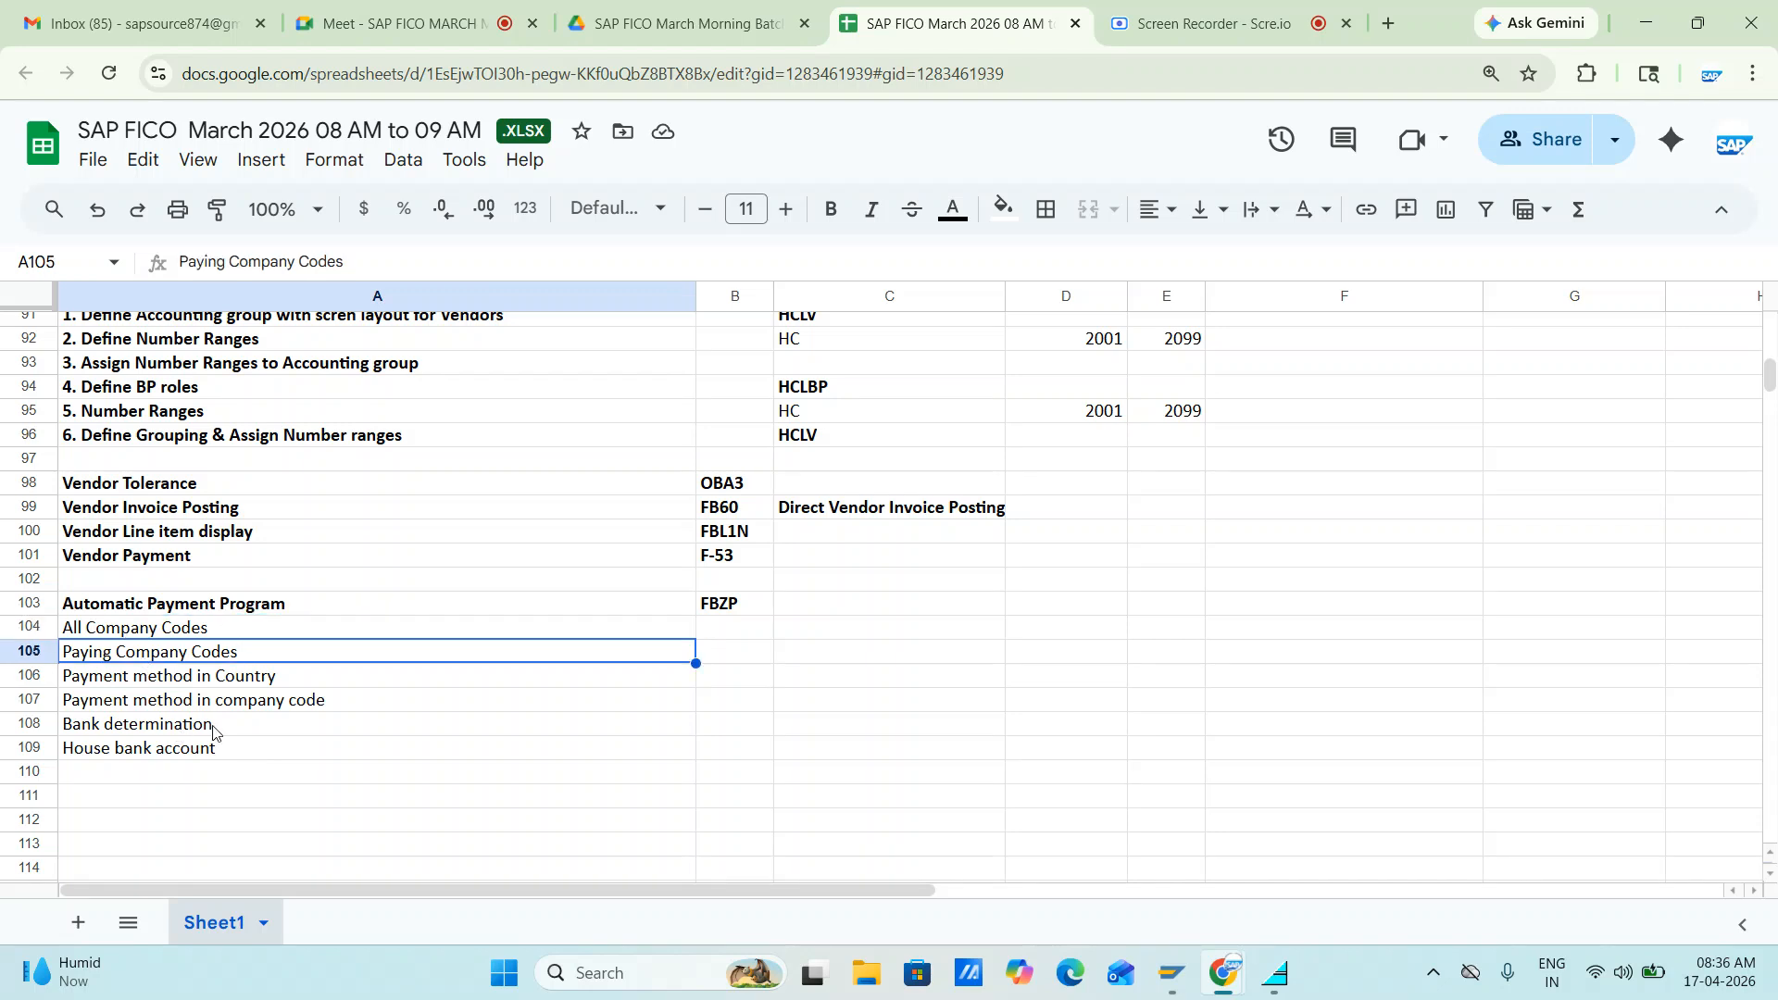
pyautogui.click(178, 635)
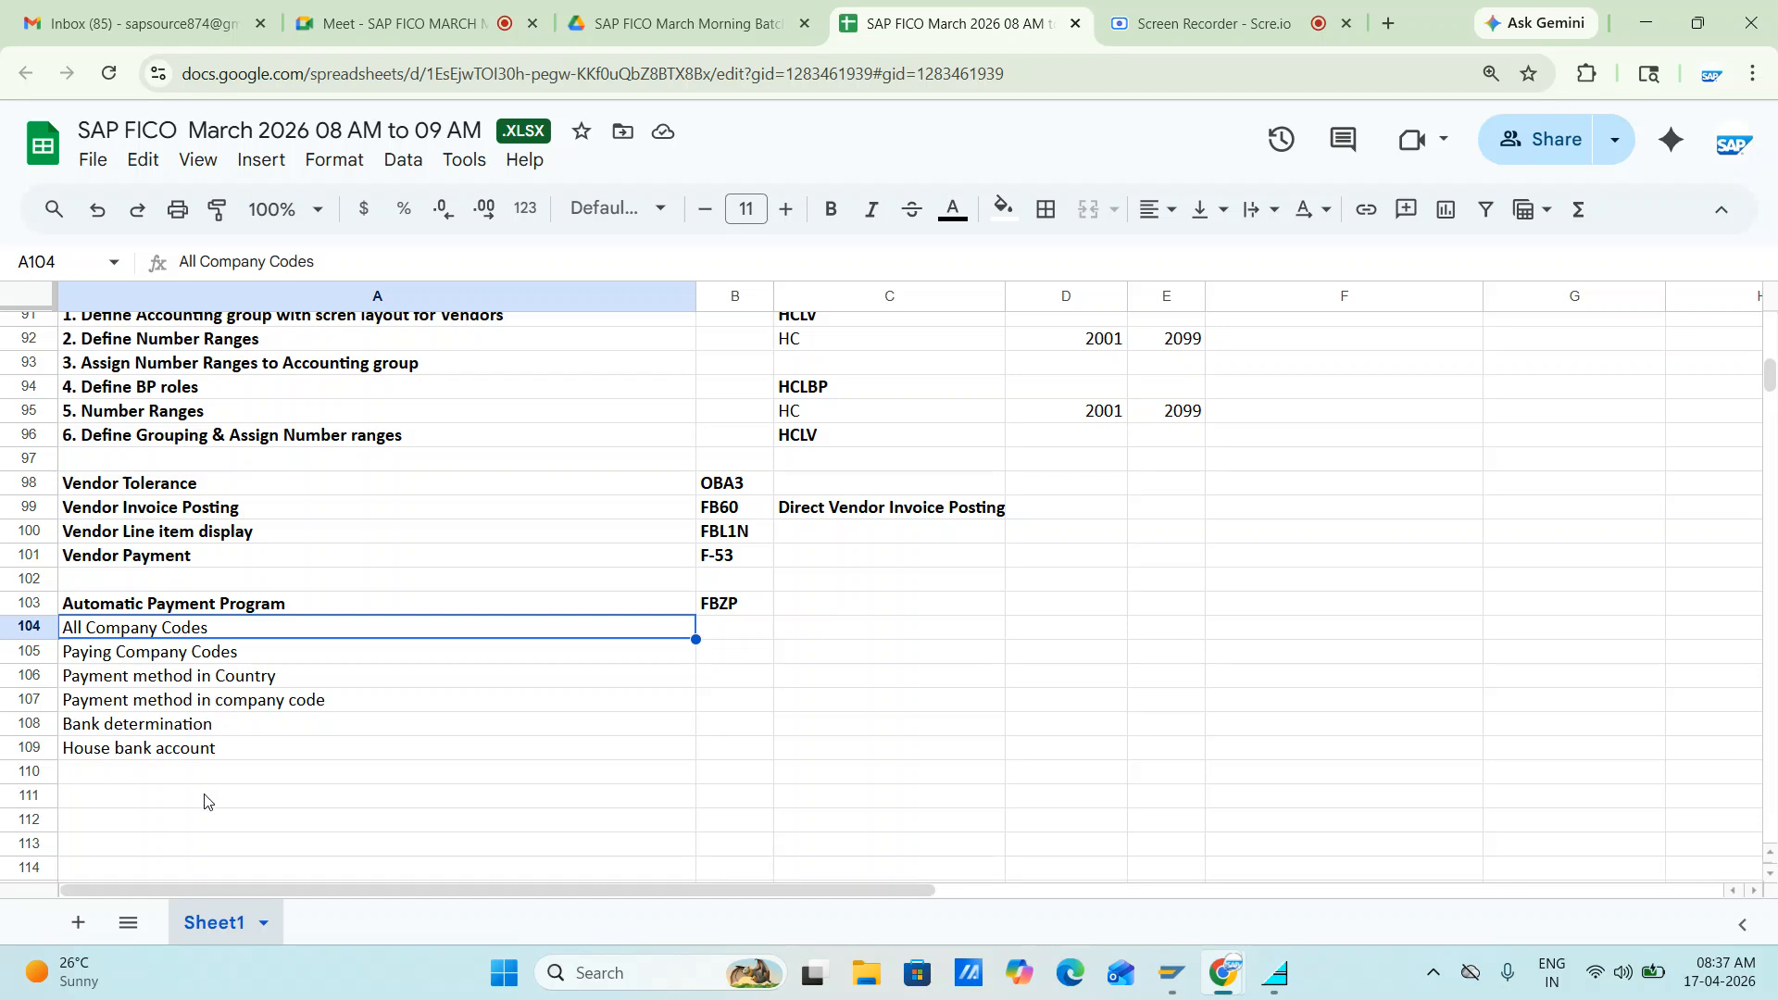
pyautogui.hotkey('shift', 'Down')
pyautogui.hotkey('shift', 'Down')
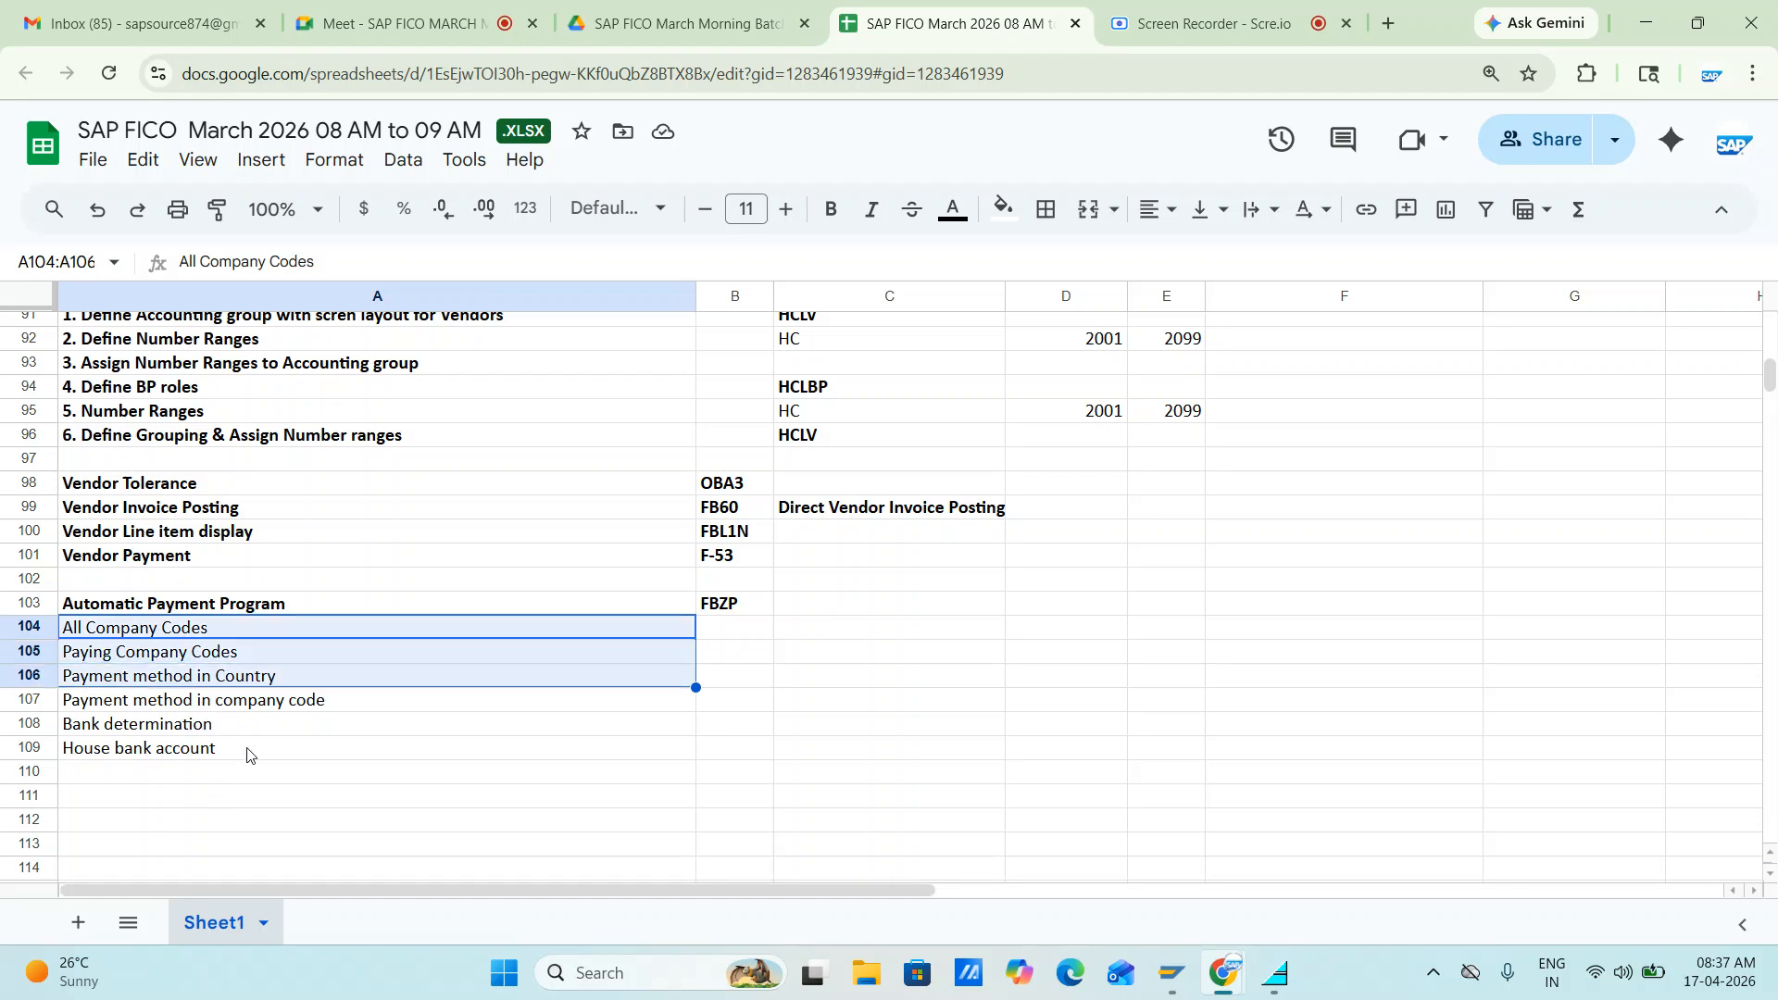
pyautogui.hotkey('shift', 'Down')
pyautogui.hotkey('shift', 'Down')
pyautogui.hotkey('shift', 'Down')
pyautogui.hotkey('ctrl', 'b')
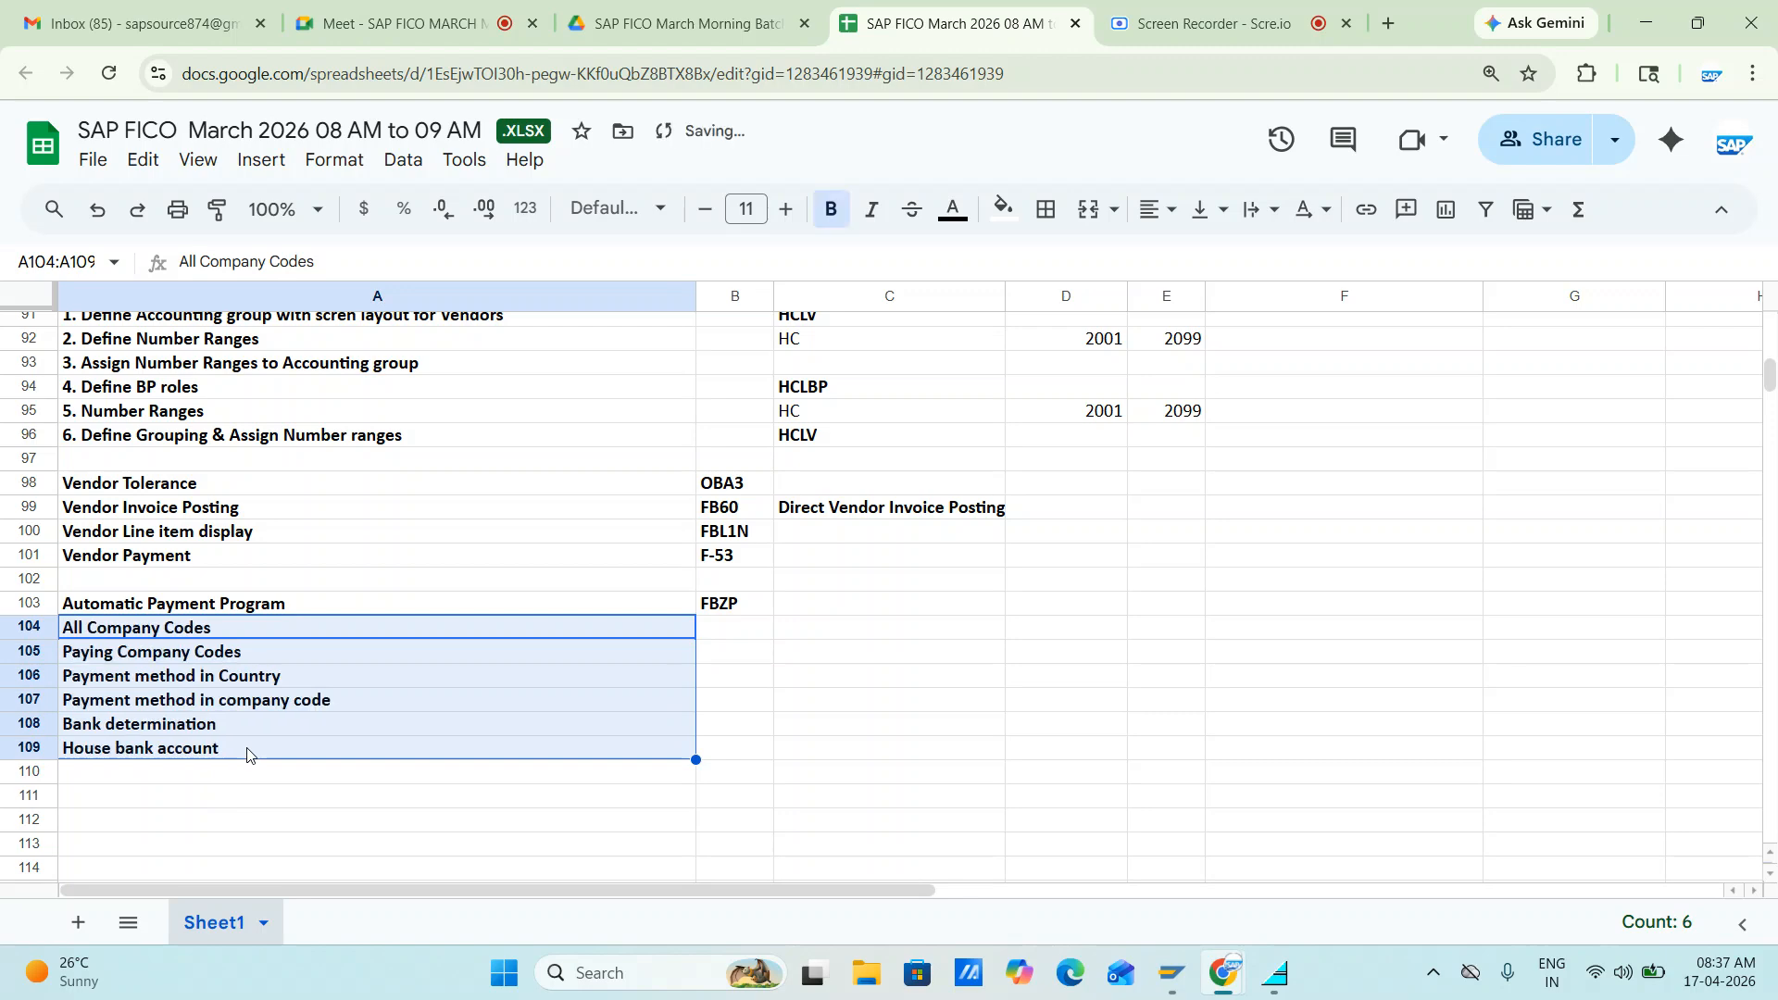
pyautogui.click(706, 627)
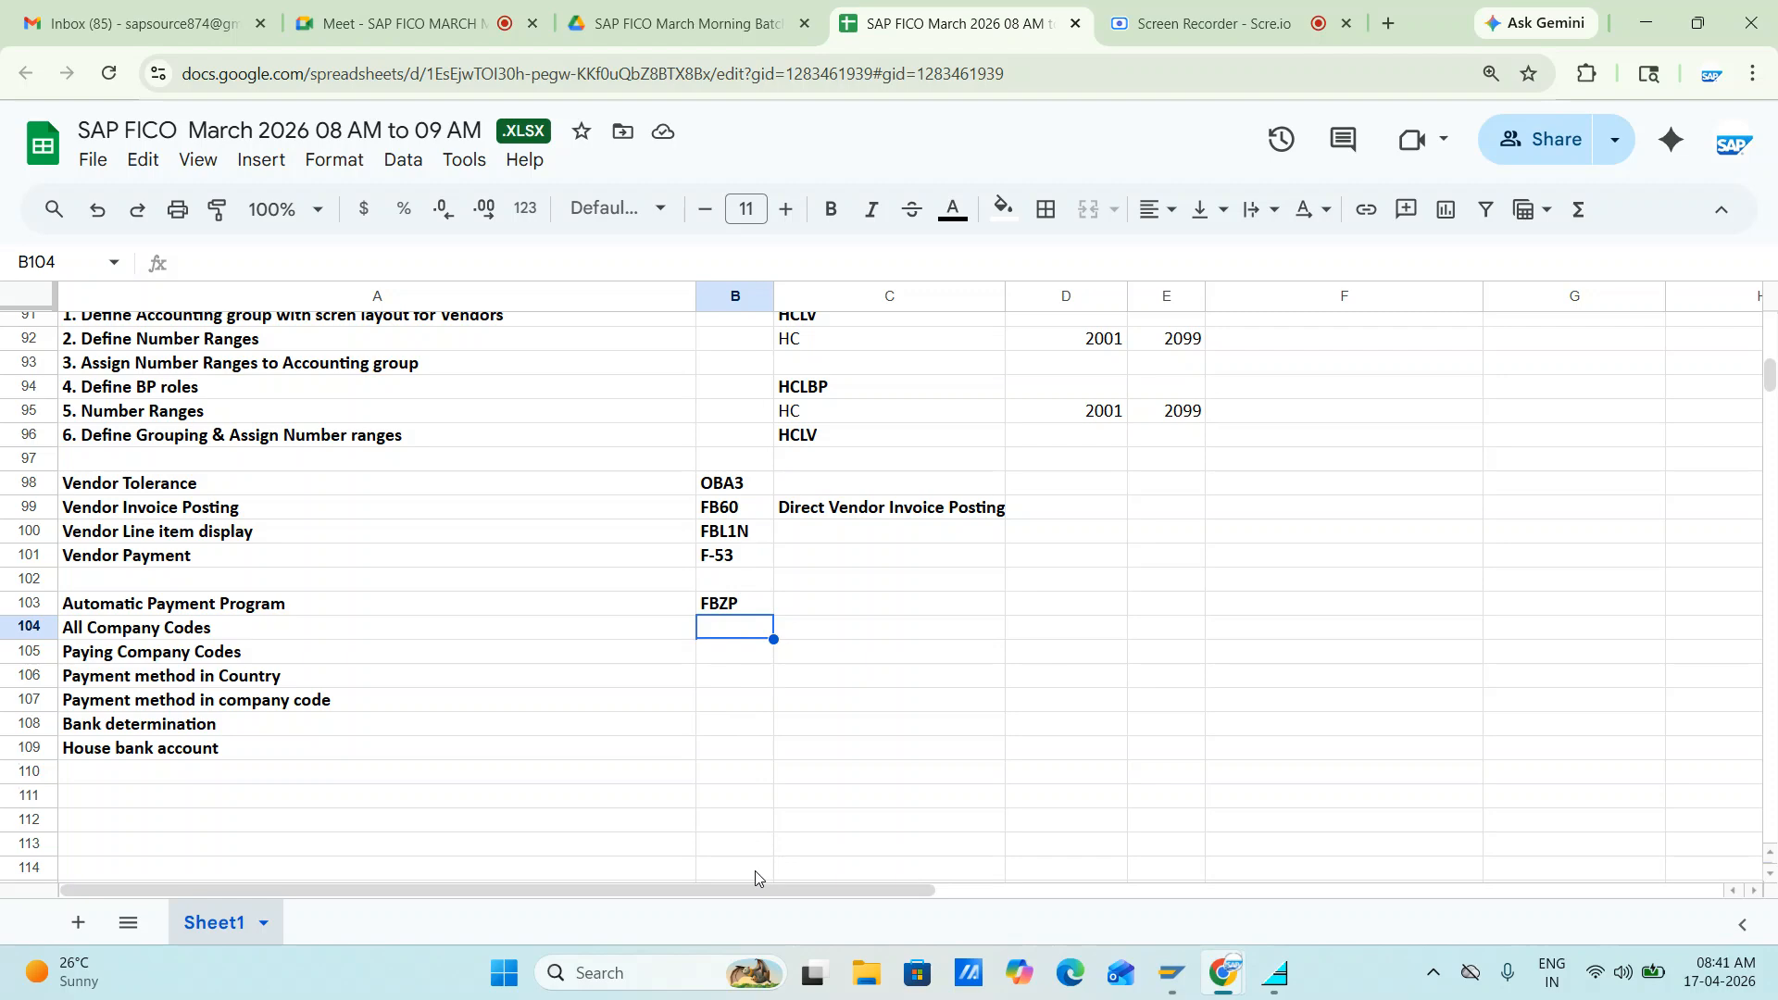
# - Switch to SAP, examine the house banks company code overview from the payment program customizing, and return to the Easy Access screen
pyautogui.hotkey('alt', 'Tab')
pyautogui.hotkey('alt', 'Tab')
pyautogui.hotkey('alt', 'Tab')
pyautogui.hotkey('alt', 'Tab')
pyautogui.hotkey('alt', 'Tab')
pyautogui.hotkey('alt', 'shift', 'Tab')
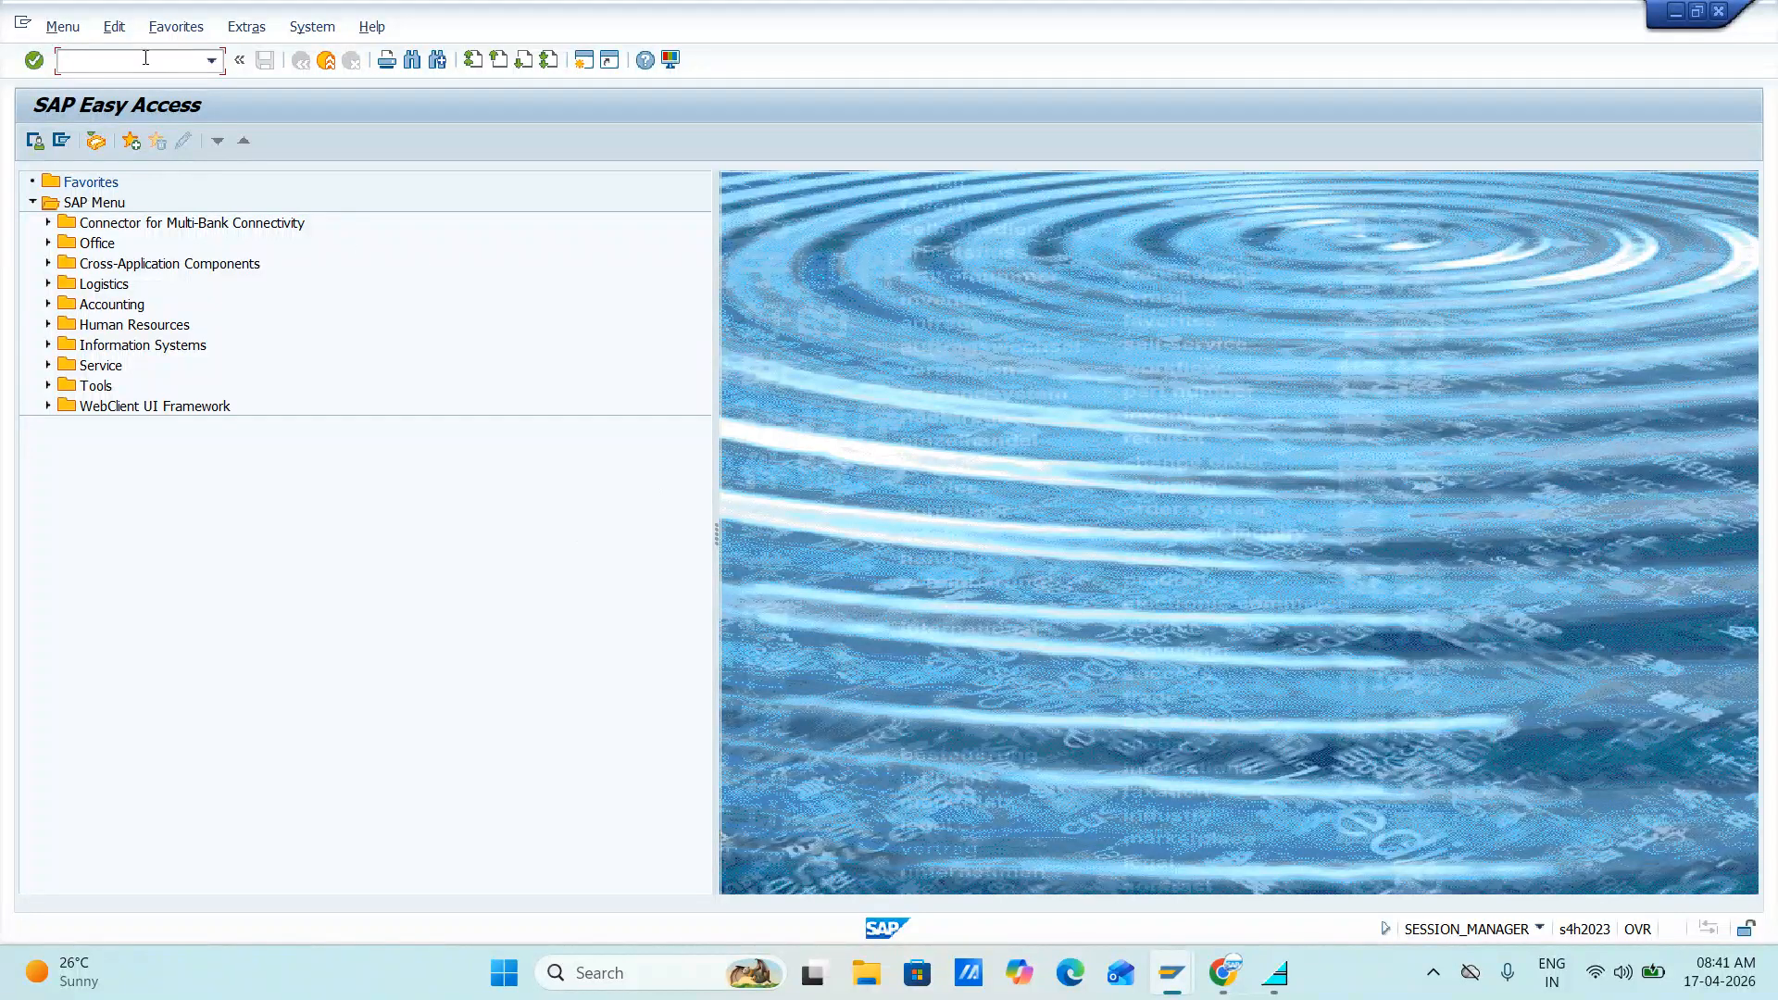
pyautogui.hotkey('alt', 'Tab')
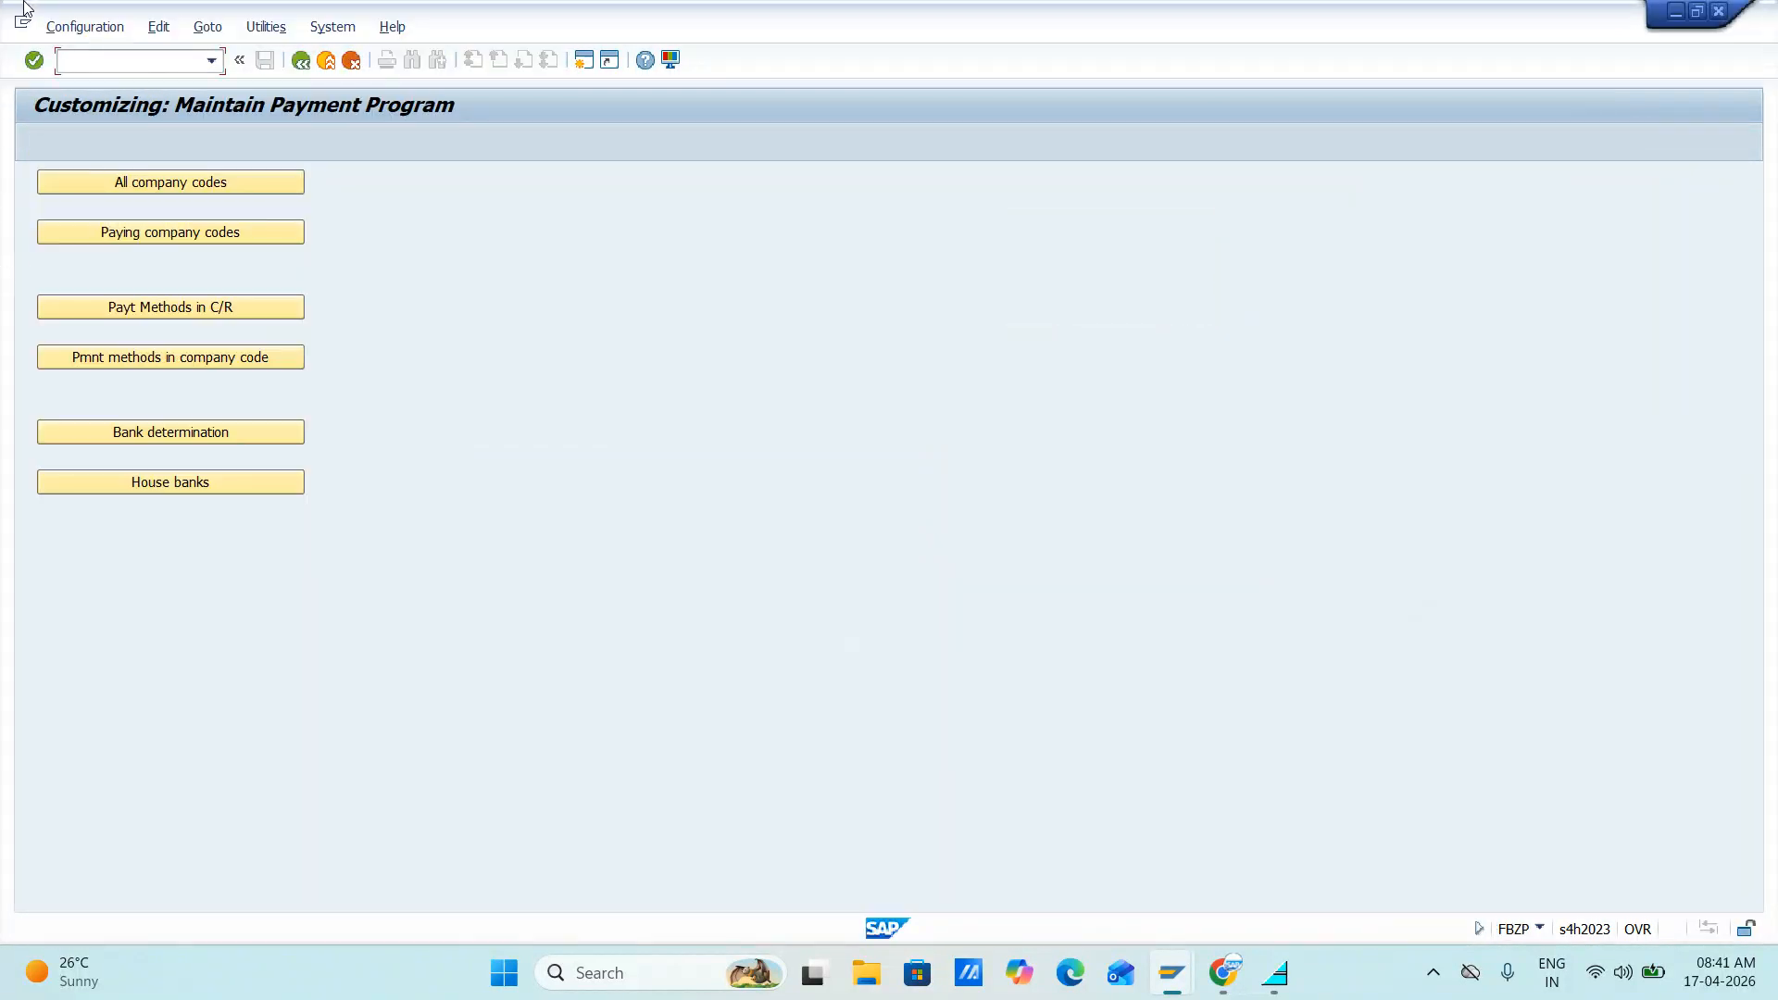
pyautogui.click(181, 477)
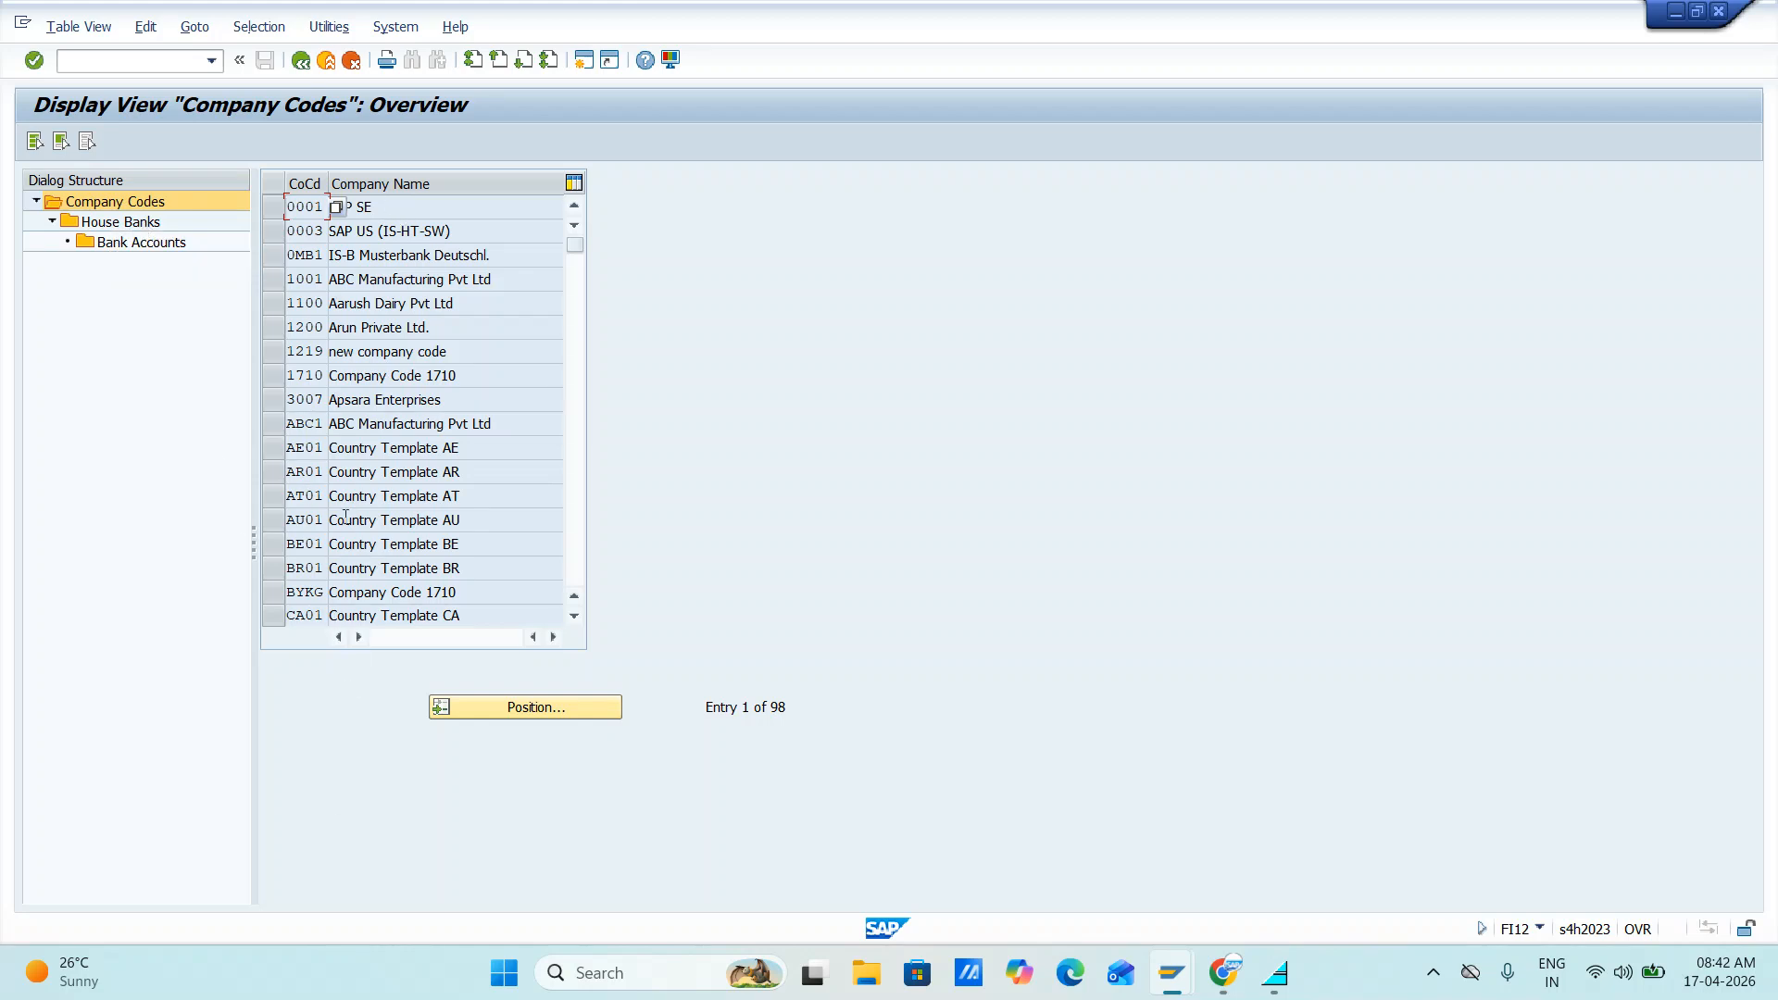
pyautogui.click(301, 60)
pyautogui.press('F3')
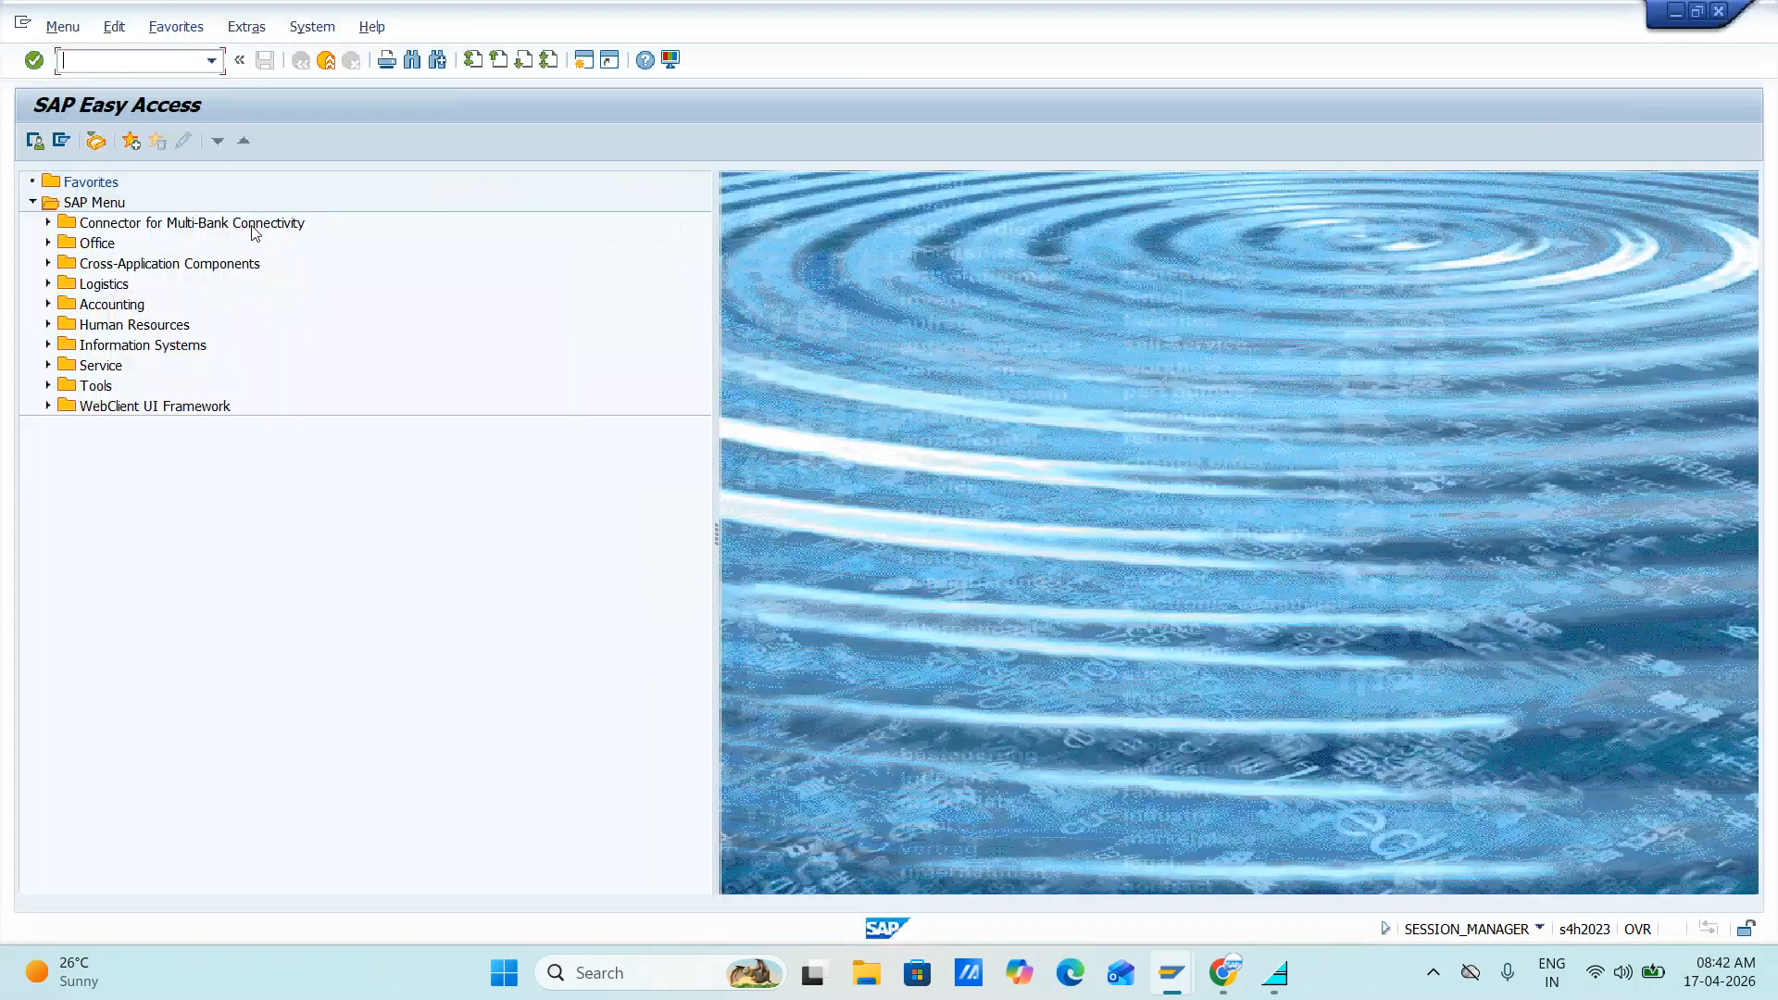
# - Try to open the SAP Fiori launchpad with /n/ui2/flp, expand the certificate warning details, and close the launchpad's browser tab
pyautogui.write('/n/ui2/flo')
pyautogui.press('Return')
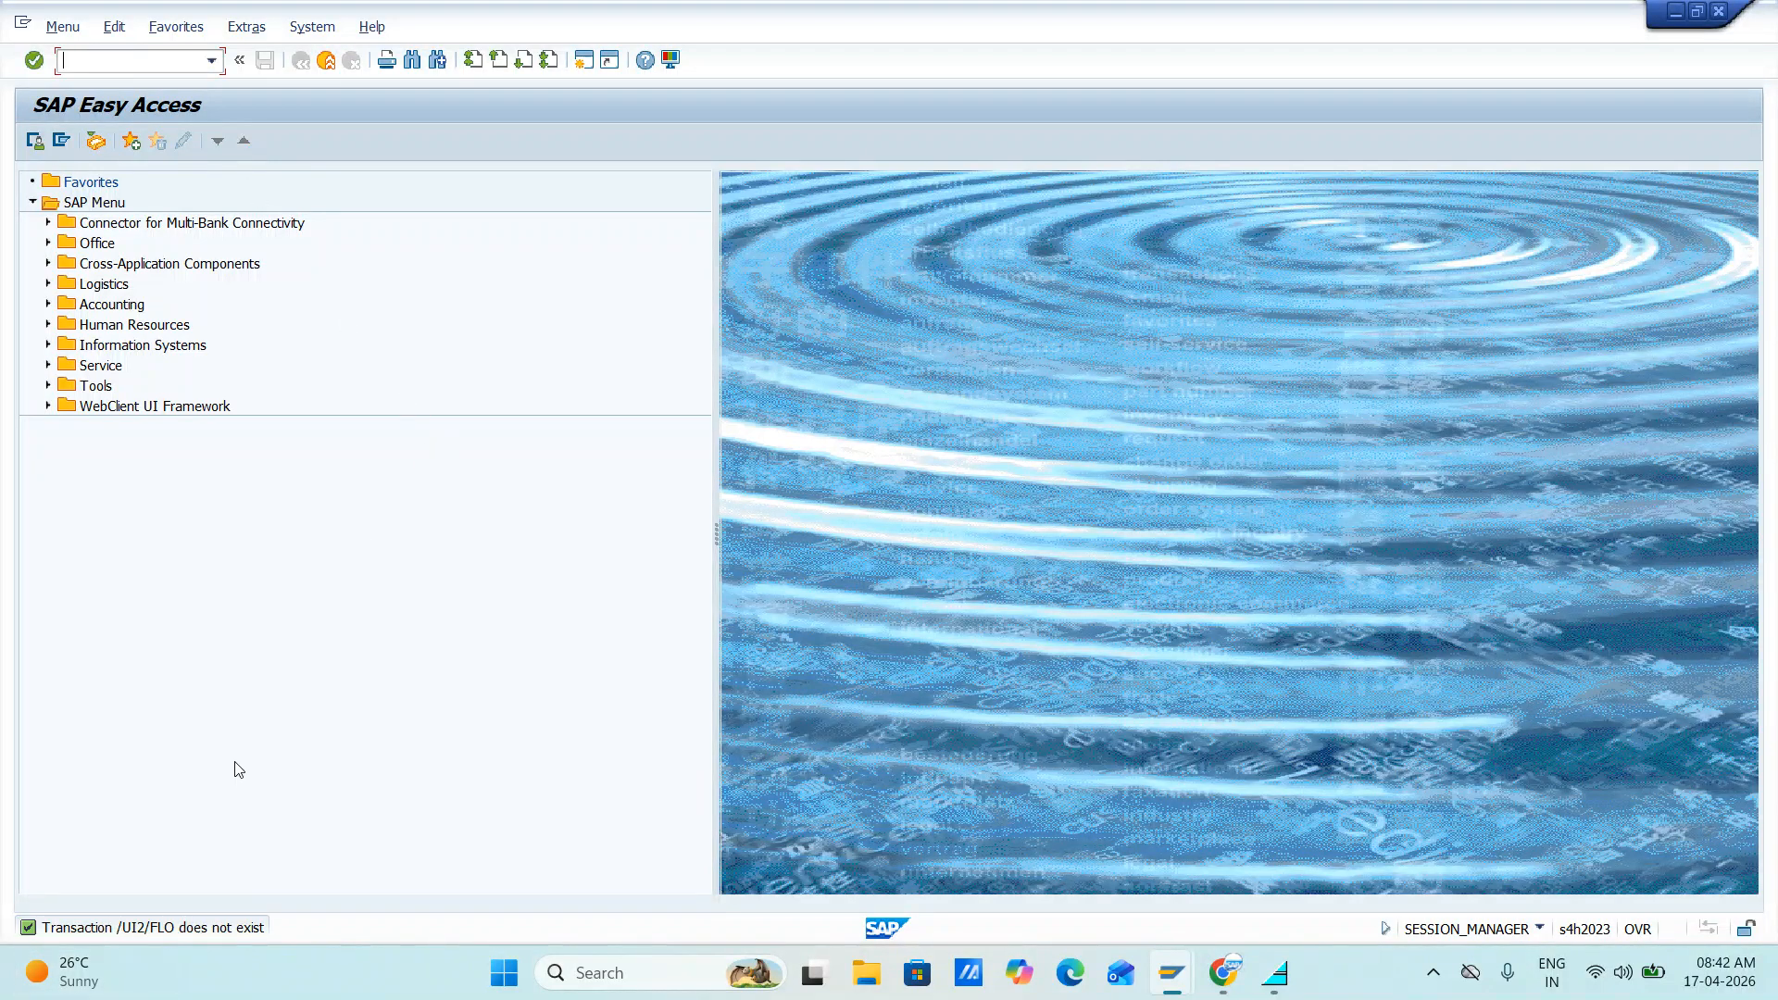
pyautogui.click(212, 61)
pyautogui.click(139, 86)
pyautogui.press('Return')
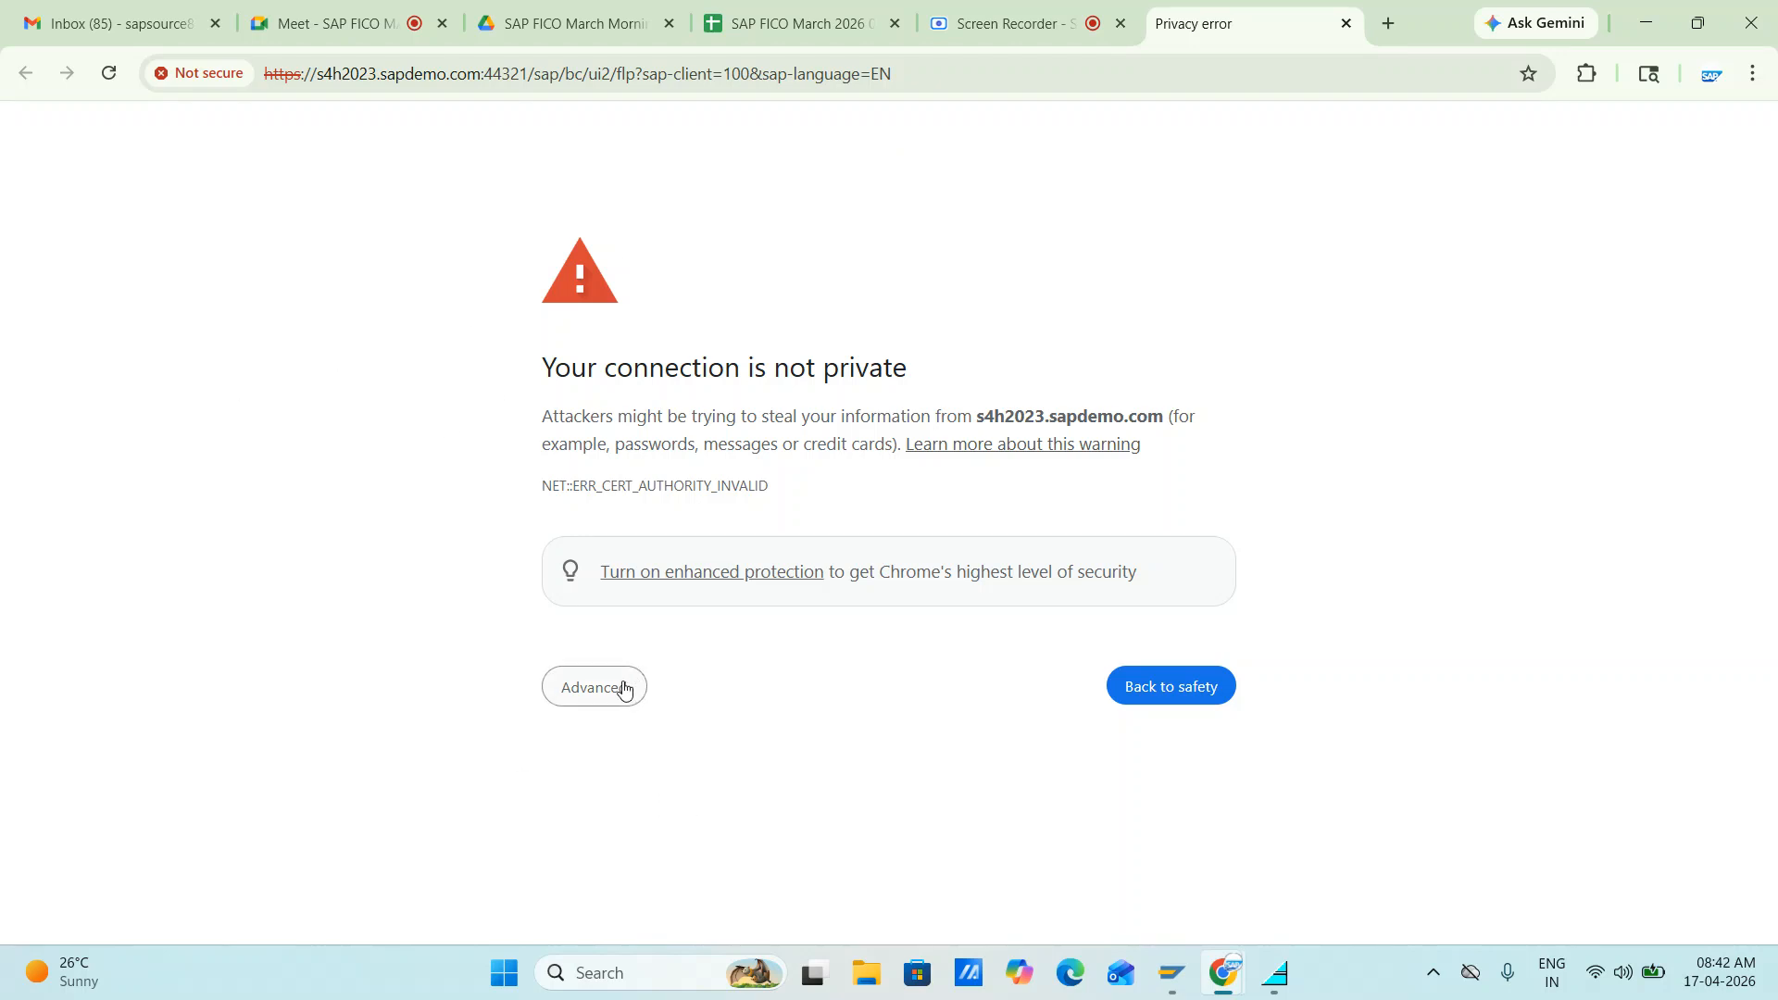
pyautogui.click(597, 694)
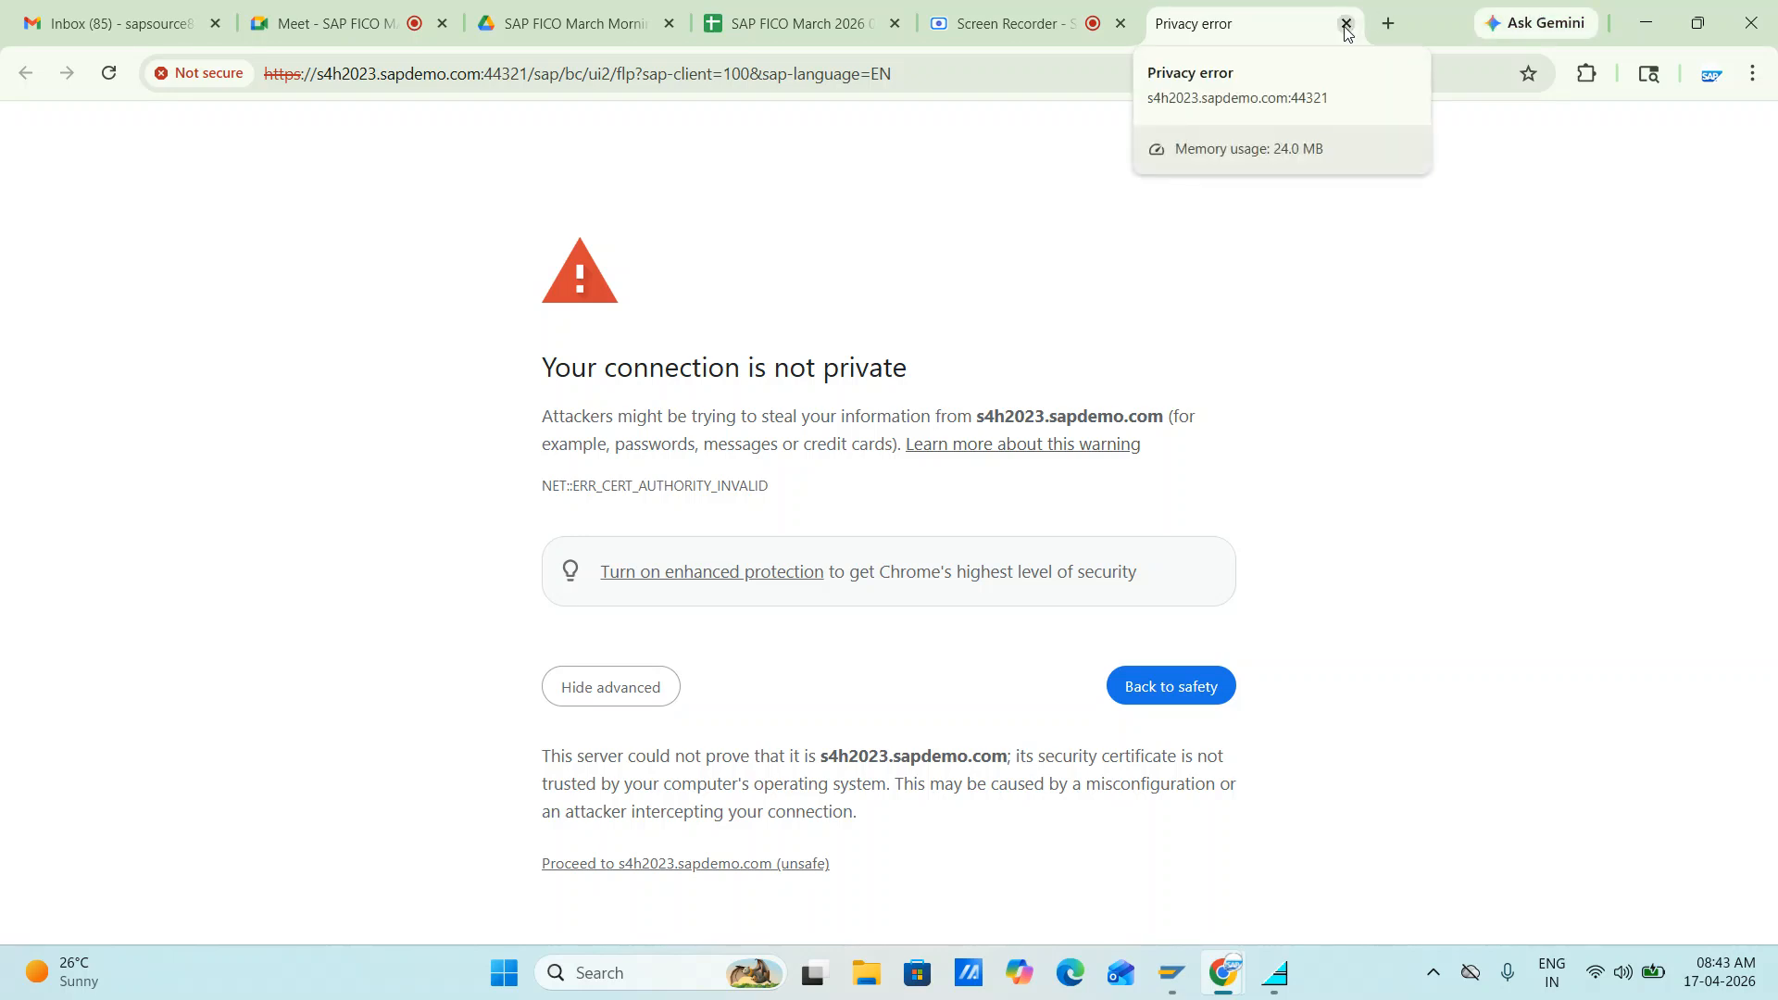
pyautogui.click(1184, 690)
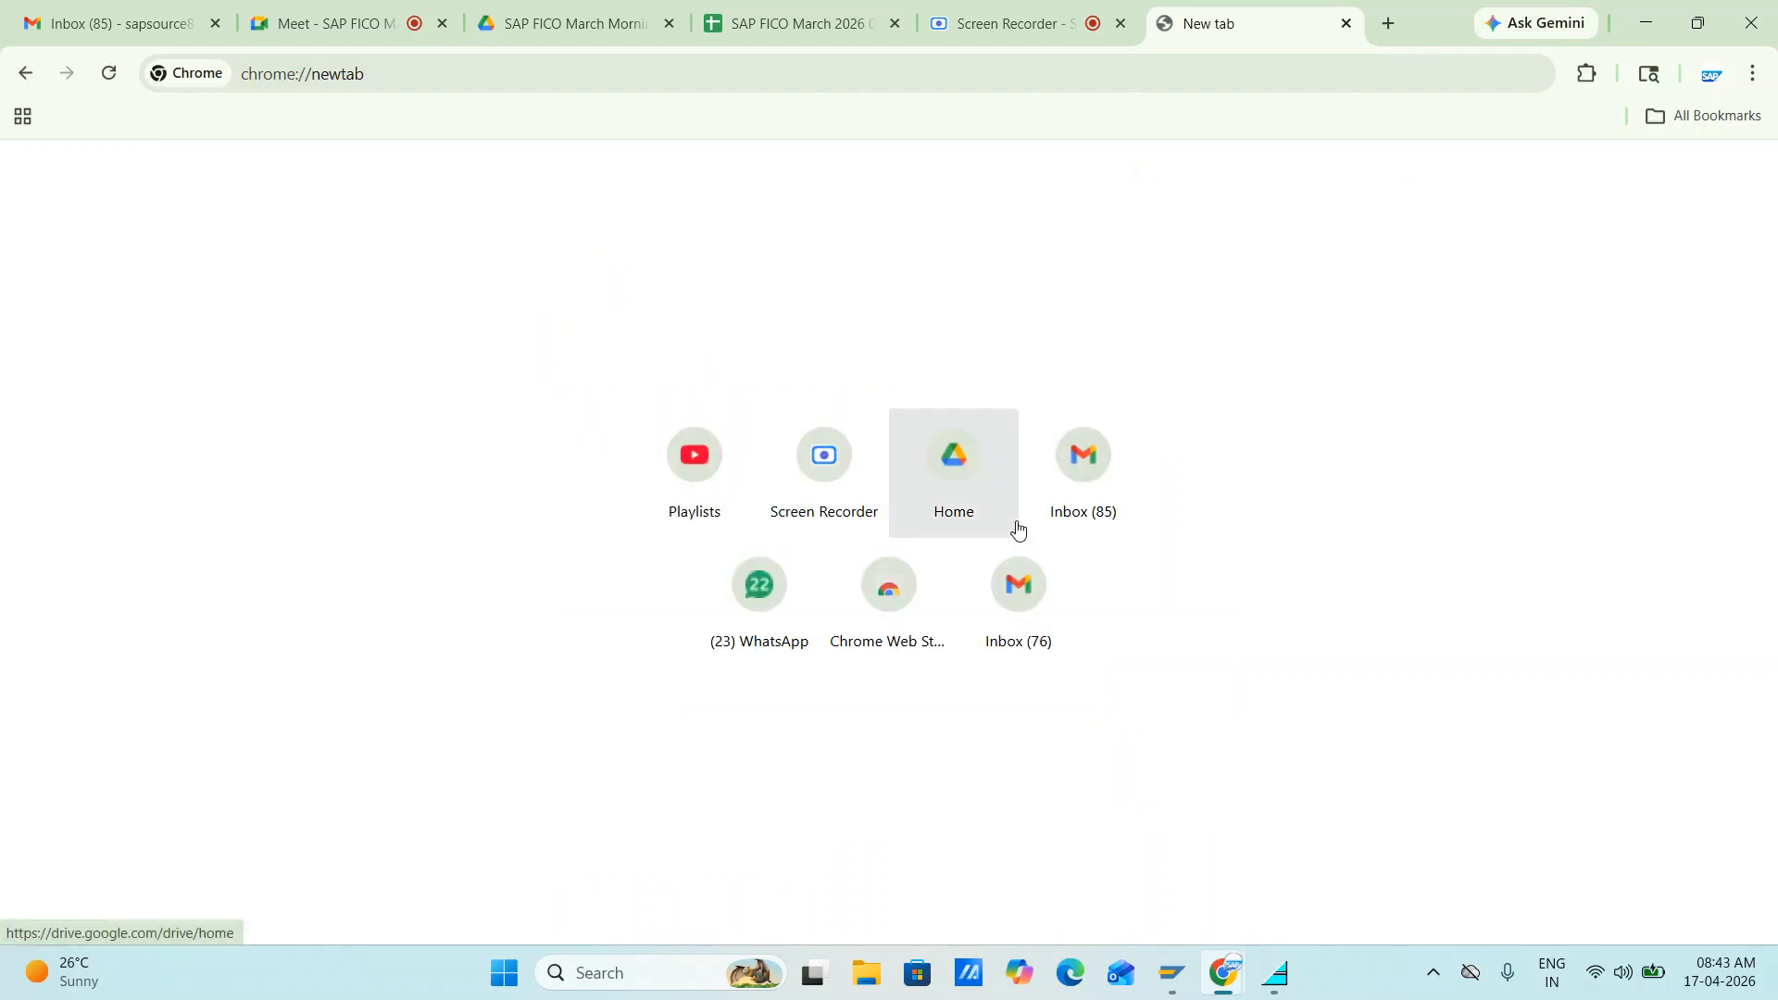
pyautogui.click(1344, 25)
pyautogui.click(1646, 22)
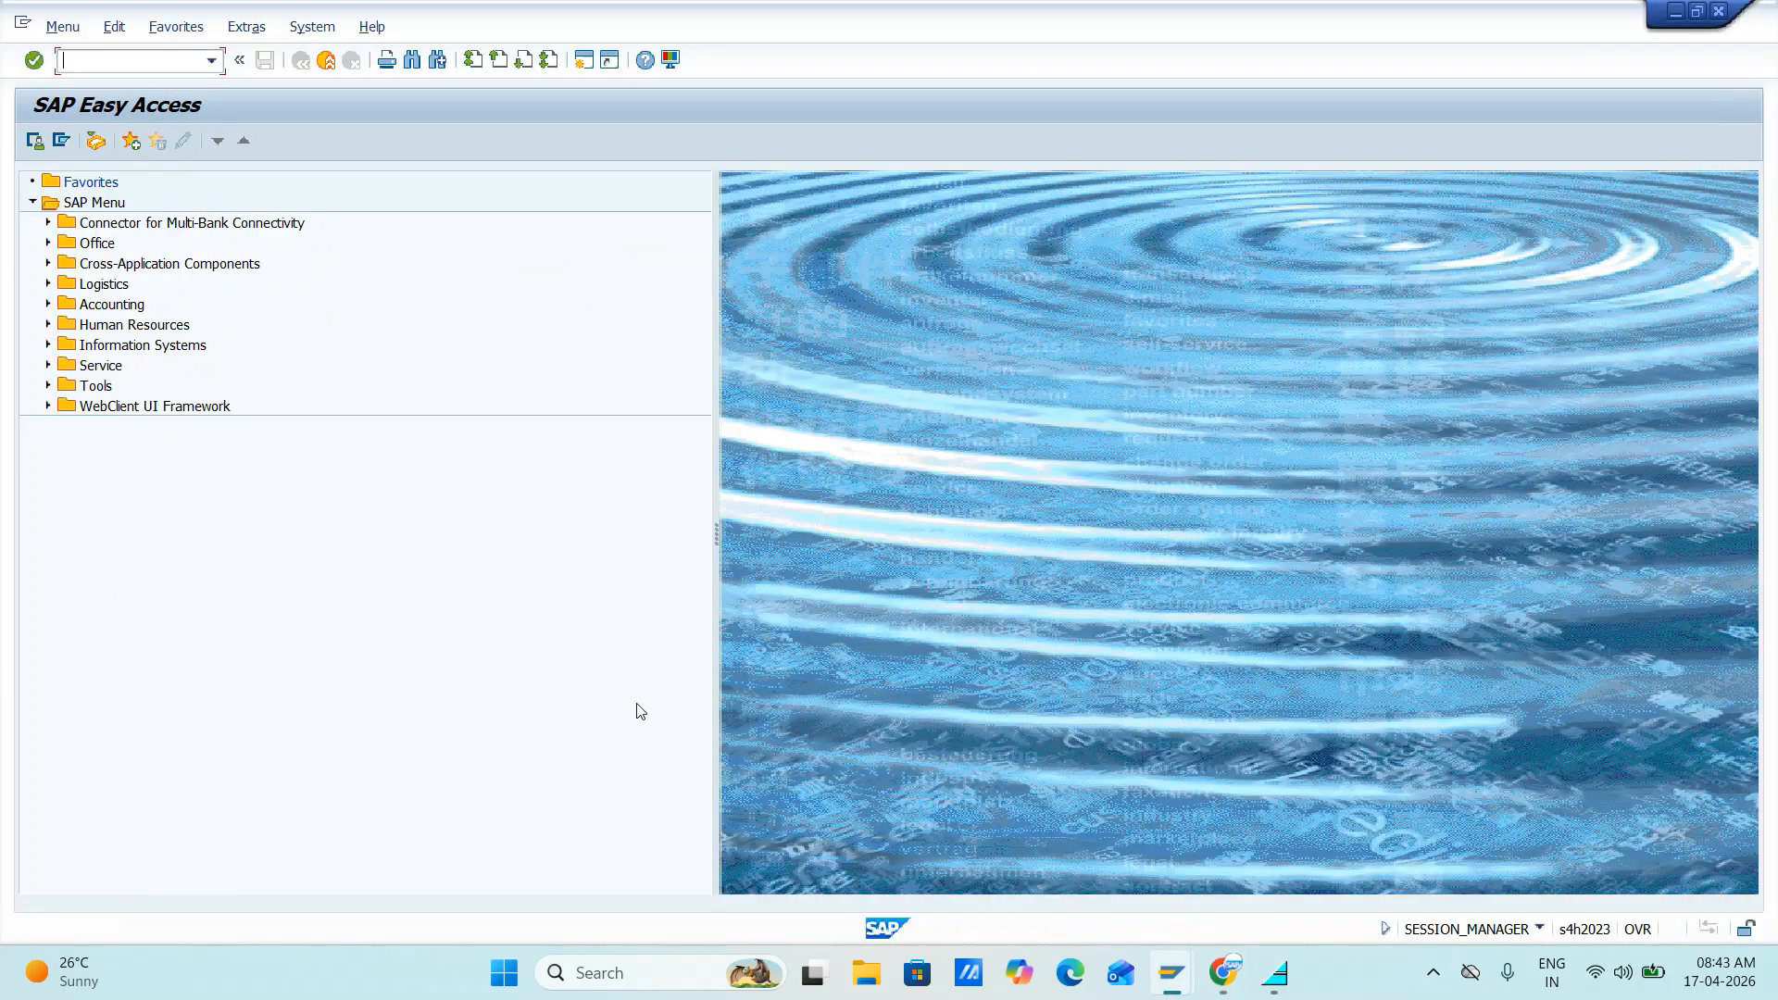
# - Switch back to the course spreadsheet and enter transaction code FI12 in B109 beside House bank account
pyautogui.hotkey('alt', 'Tab')
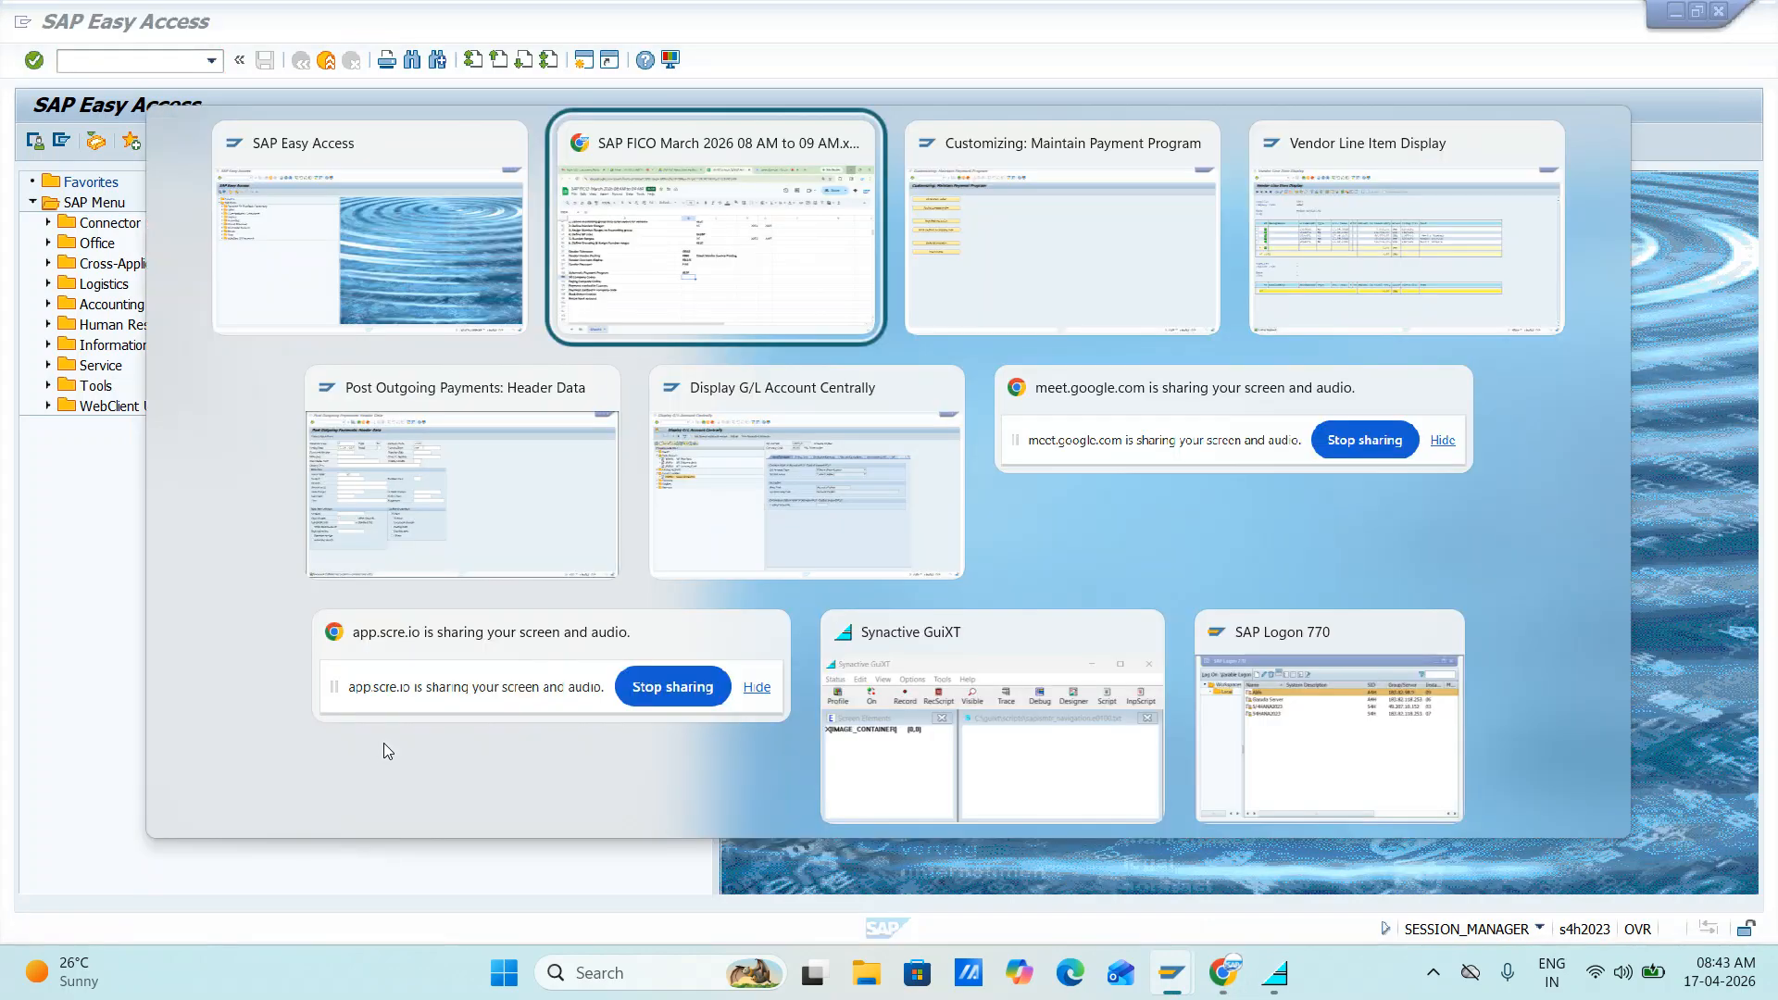
pyautogui.hotkey('alt', 'shift', 'Tab')
pyautogui.hotkey('alt', 'Tab')
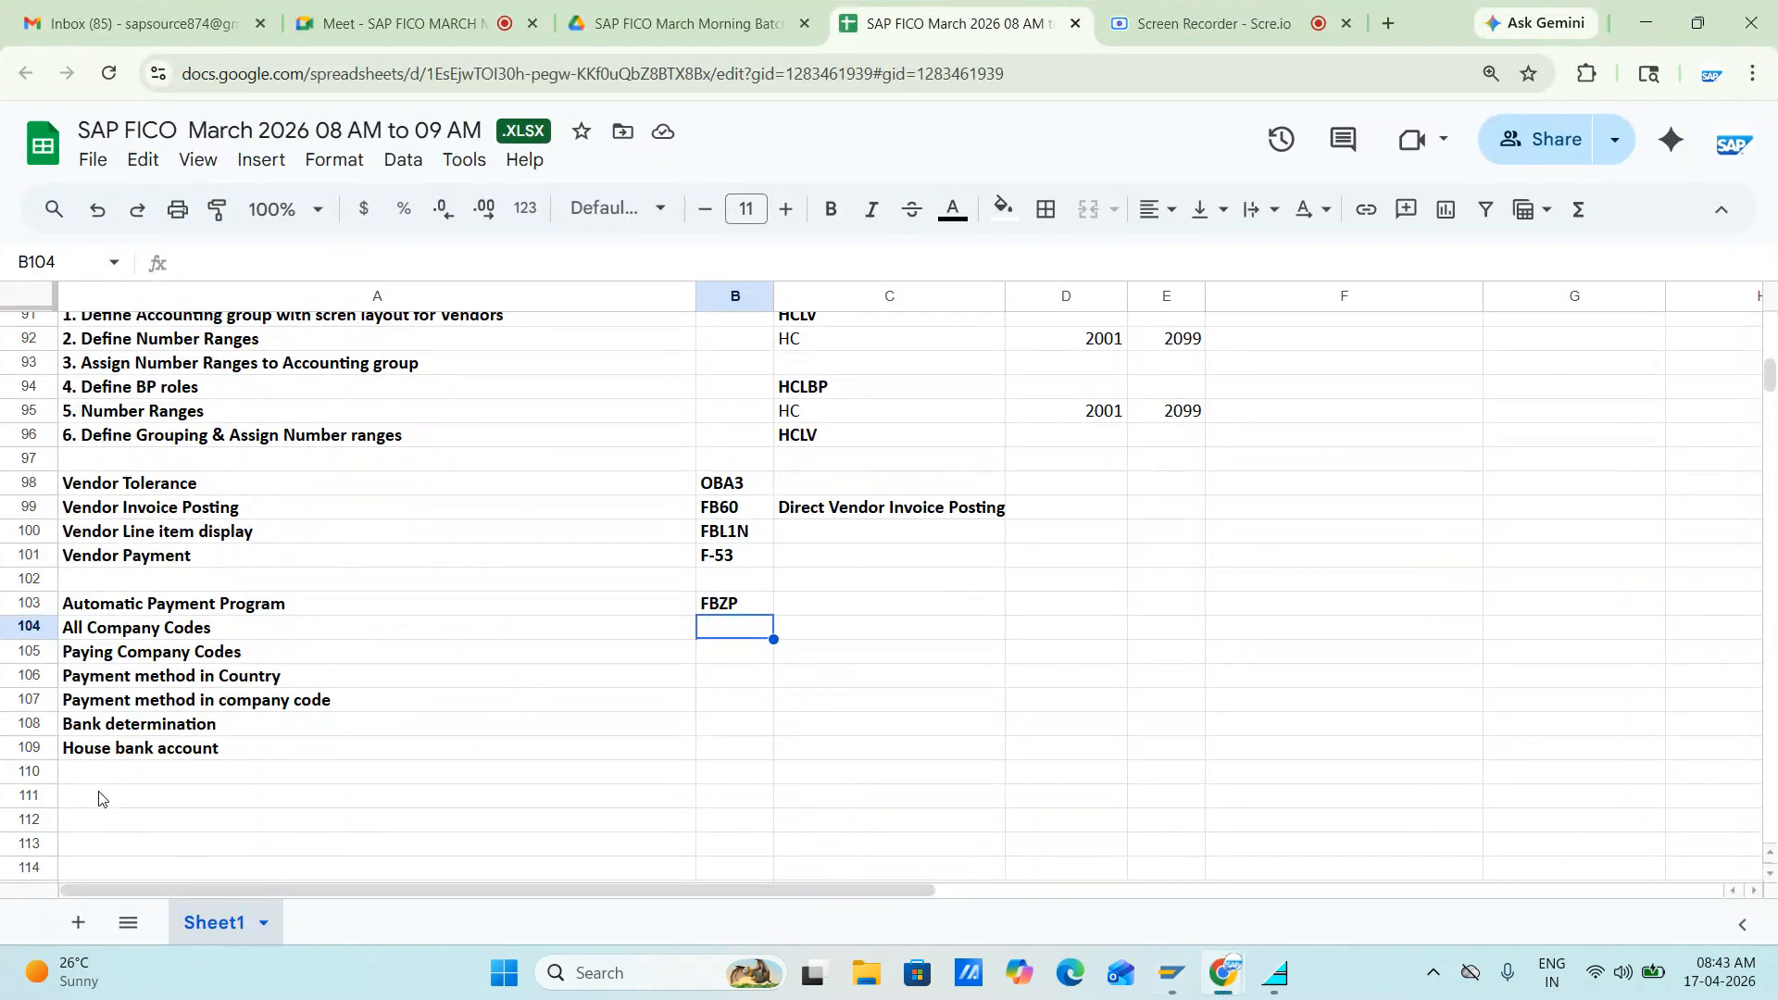
pyautogui.click(139, 778)
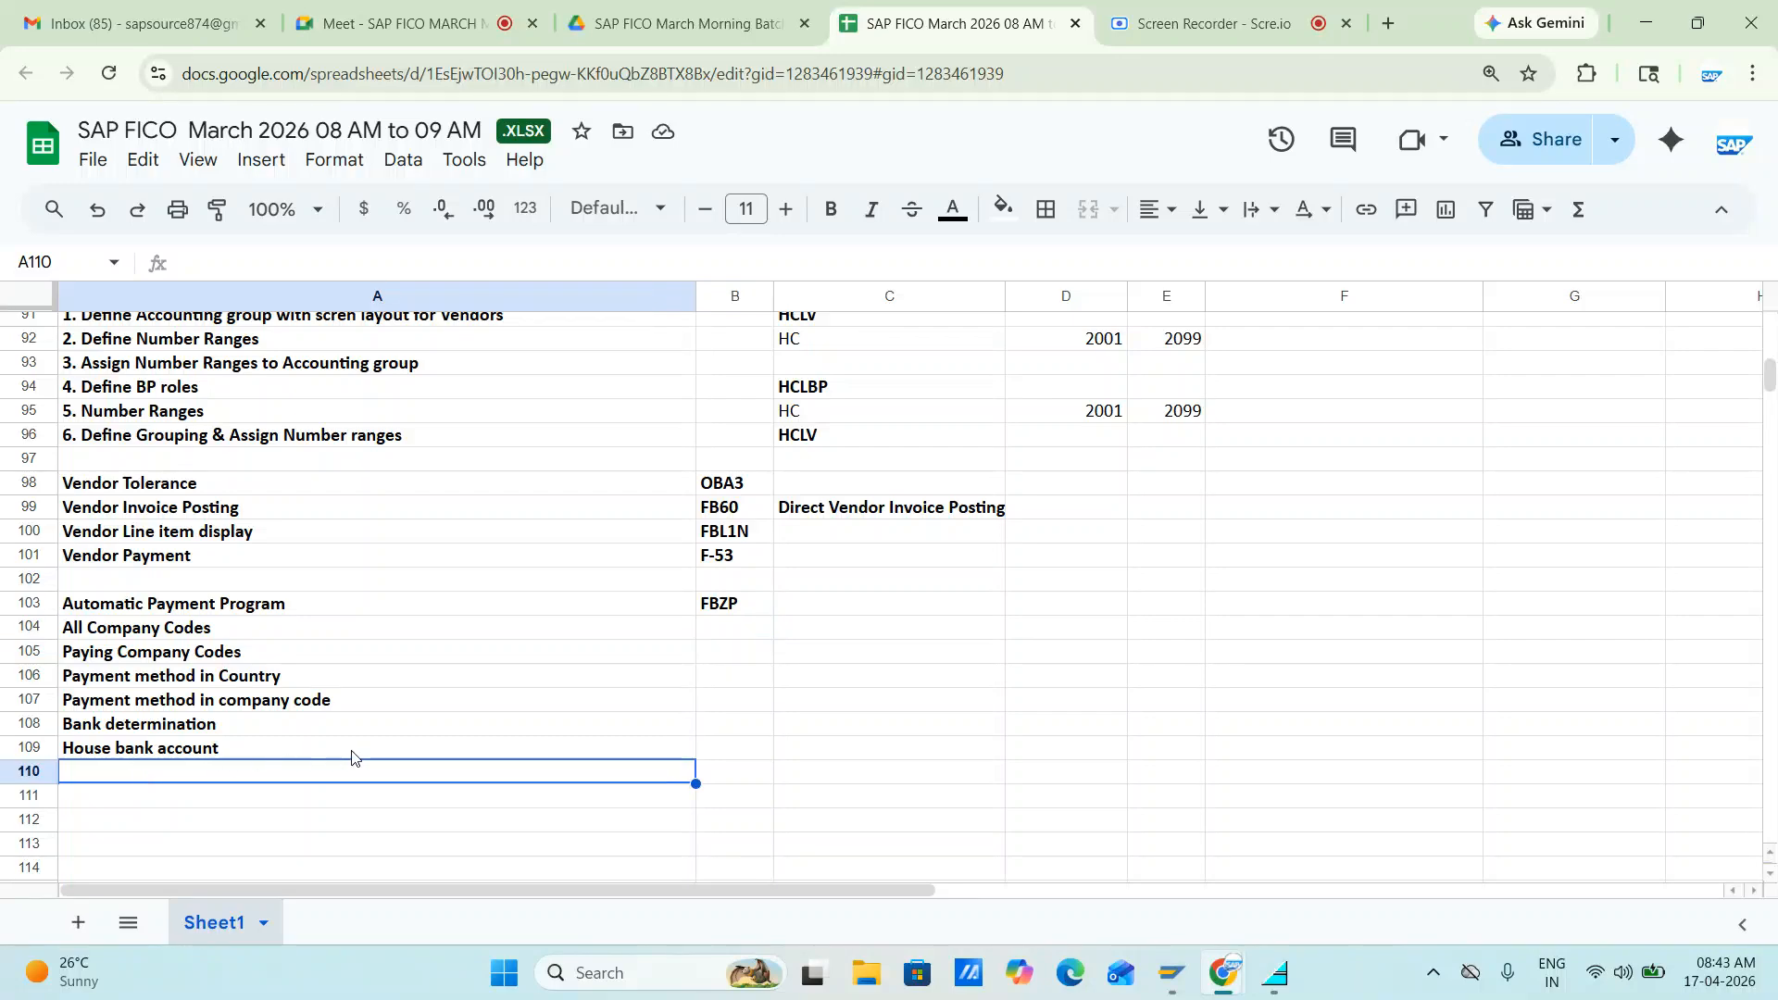
pyautogui.hotkey('alt', 'Tab')
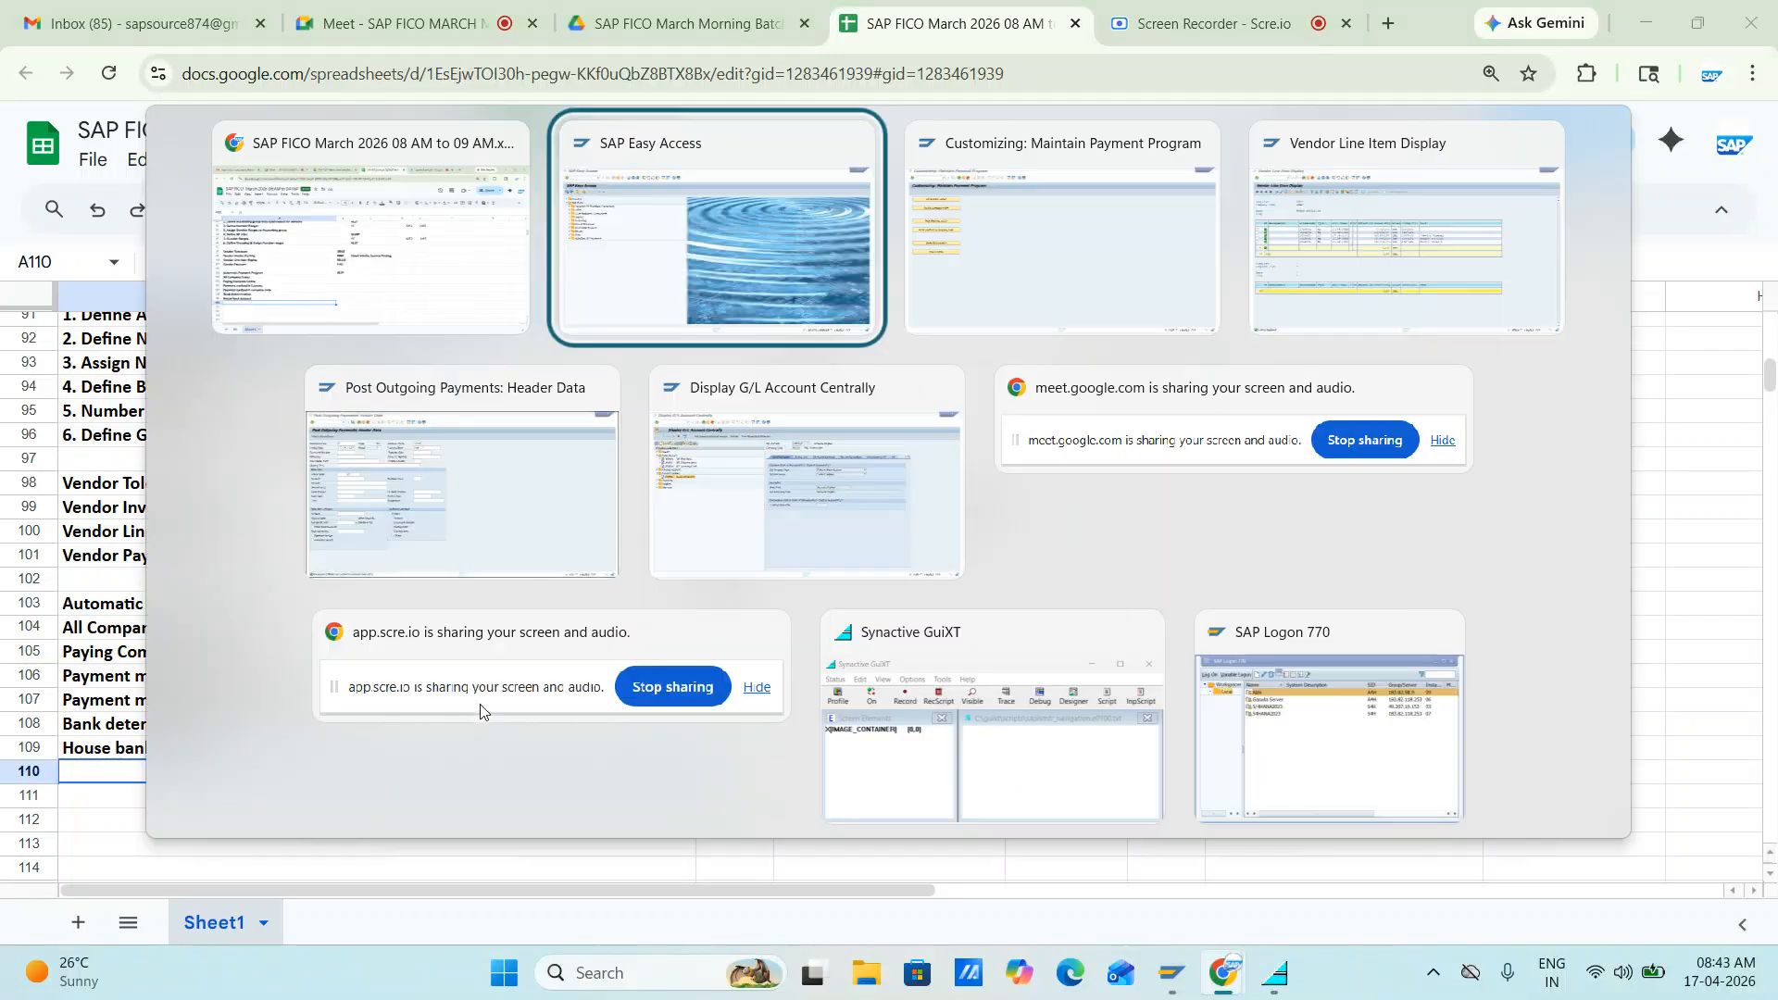
pyautogui.click(220, 347)
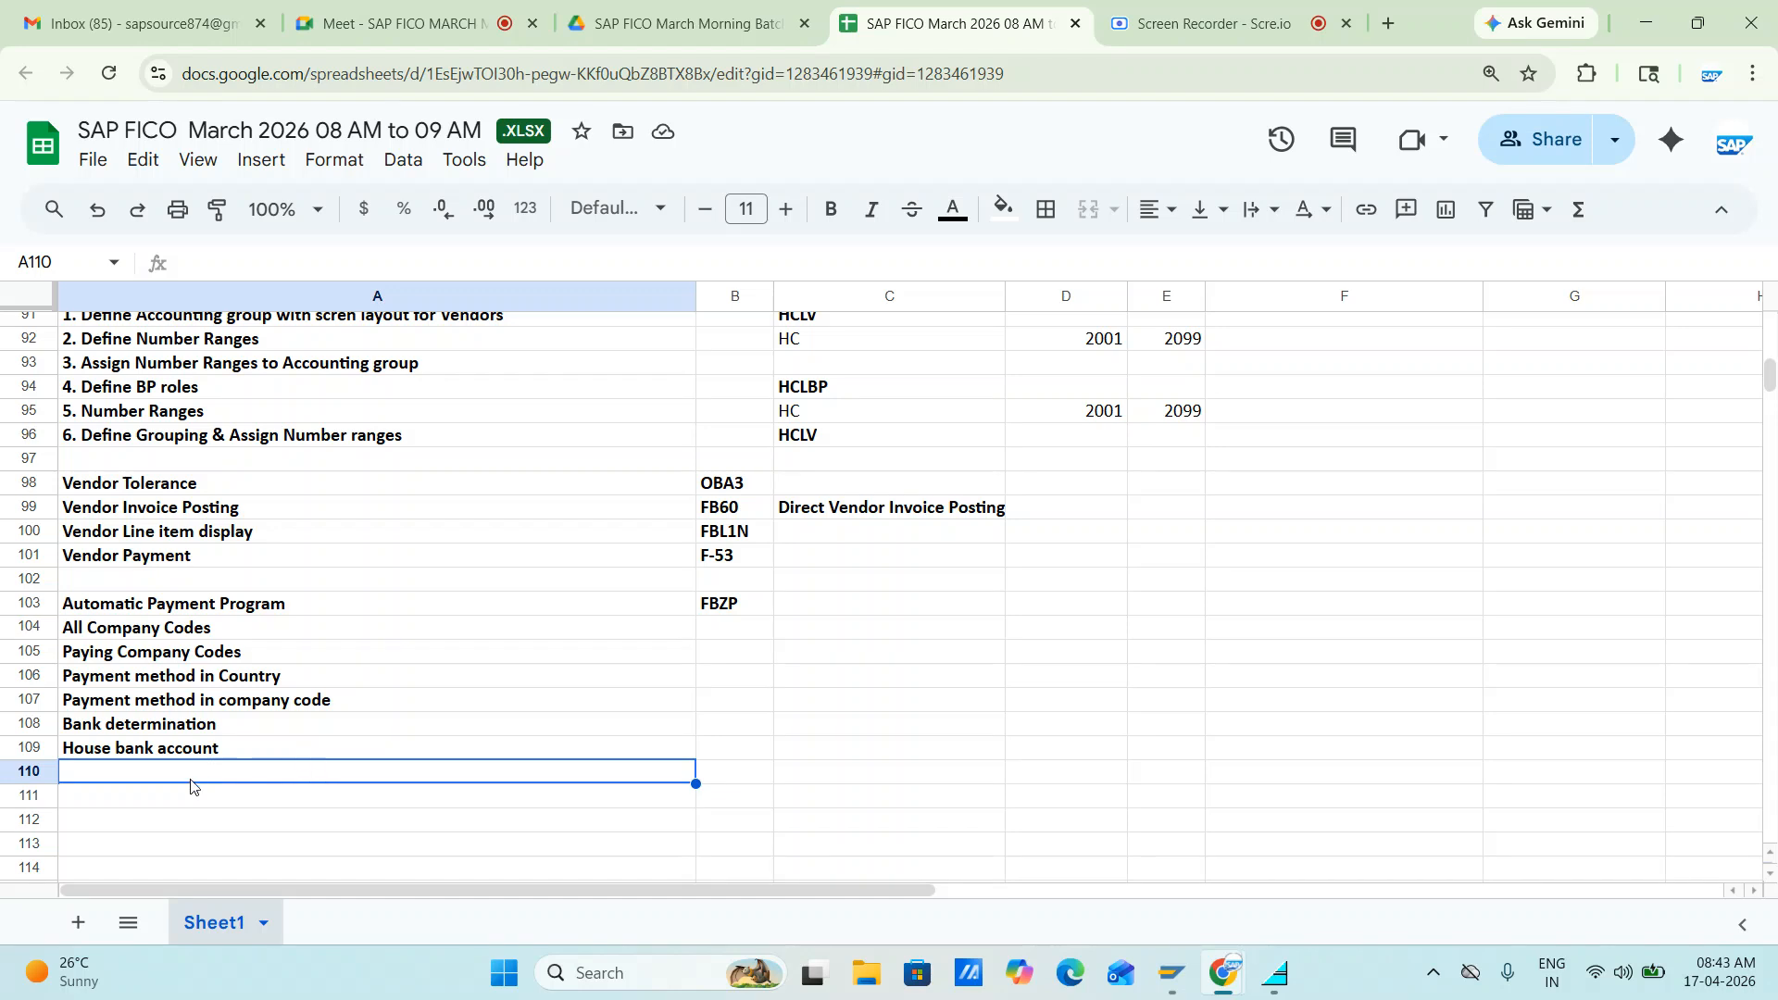
pyautogui.click(721, 750)
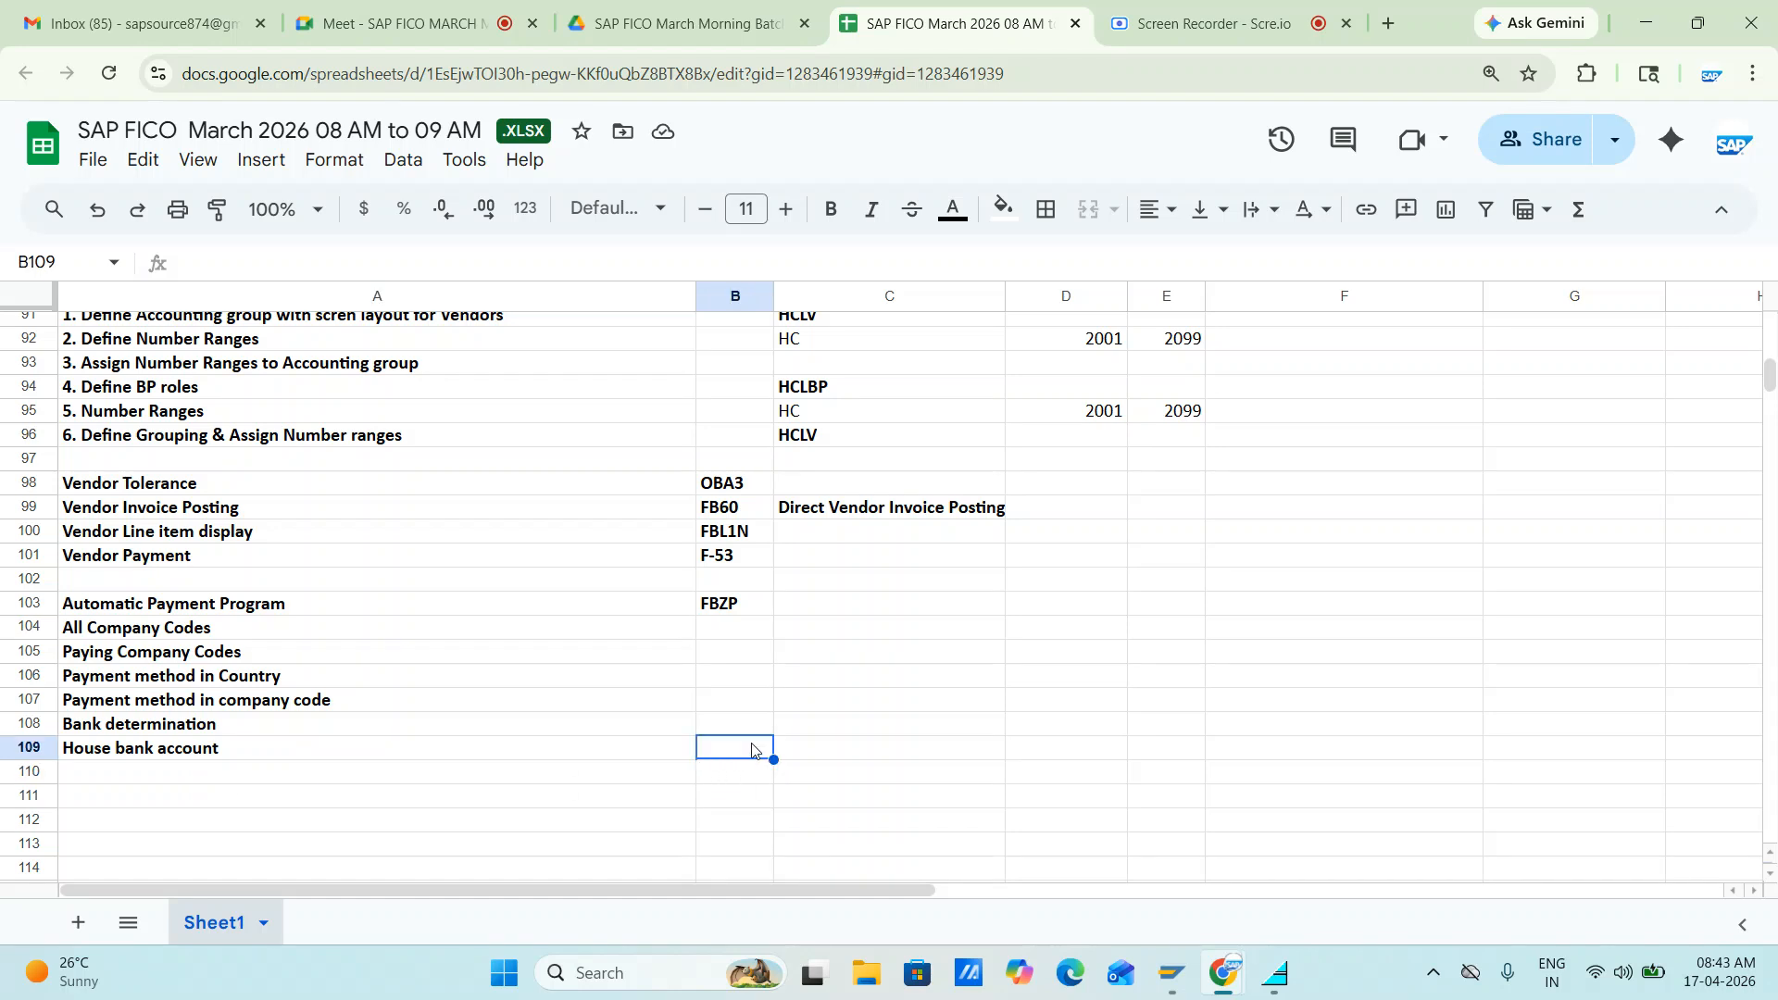
pyautogui.write('FI132')
pyautogui.press('BackSpace')
pyautogui.press('BackSpace')
pyautogui.write('2')
# - Switch to SAP to check the company codes overview of transaction FI12, and return to the spreadsheet
pyautogui.hotkey('alt', 'Tab')
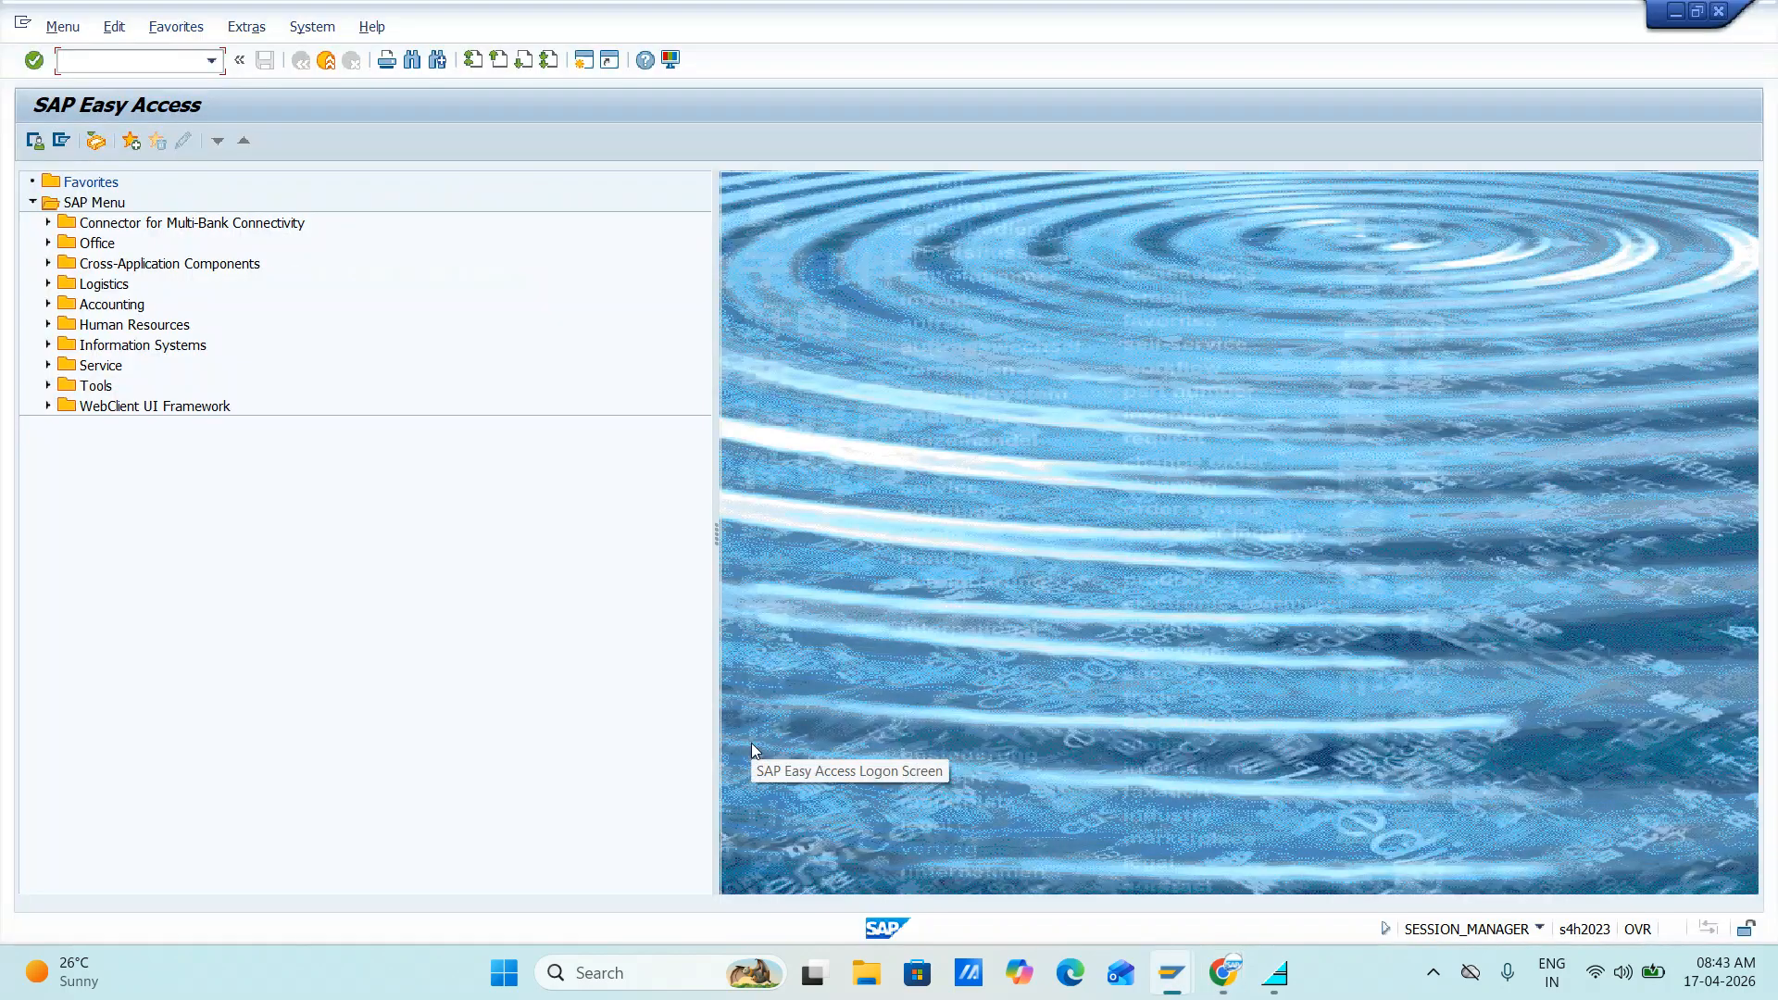
pyautogui.press('Return')
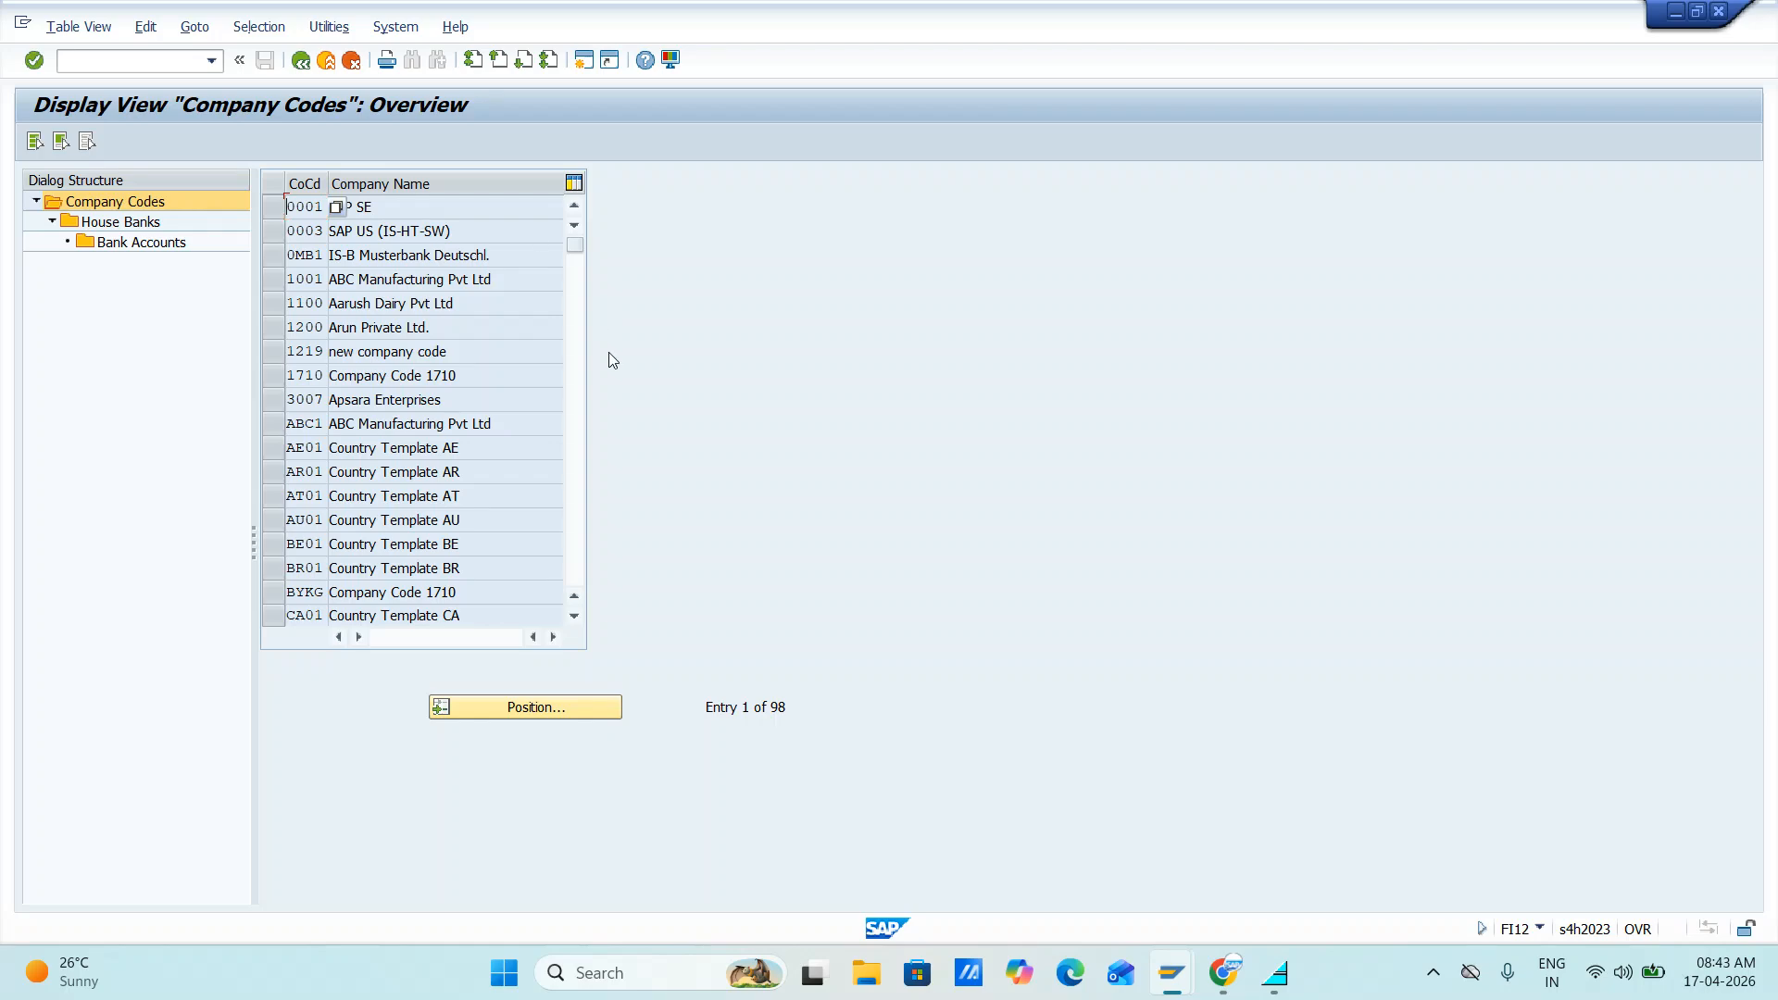
pyautogui.hotkey('alt', 'Tab')
pyautogui.press('Tab')
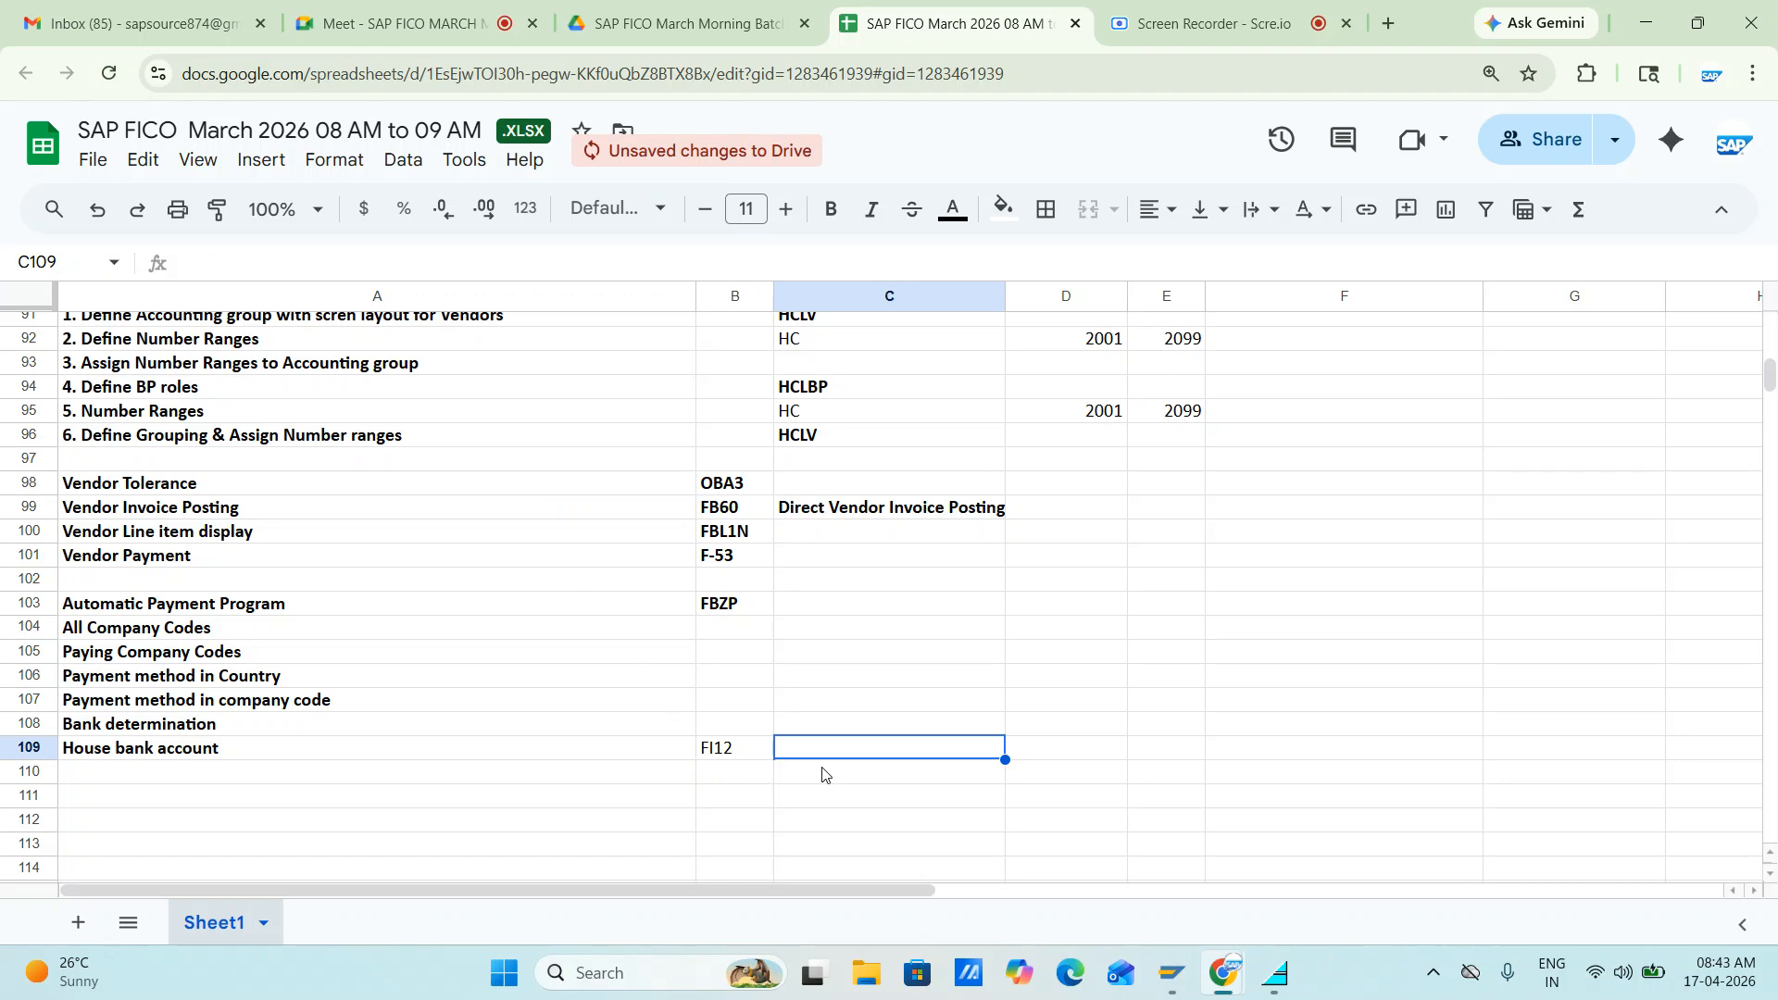
# - Enter the Fiori launchpad code /N/UI2/FLP in C109 and make B109:C109 bold
pyautogui.write('/N')
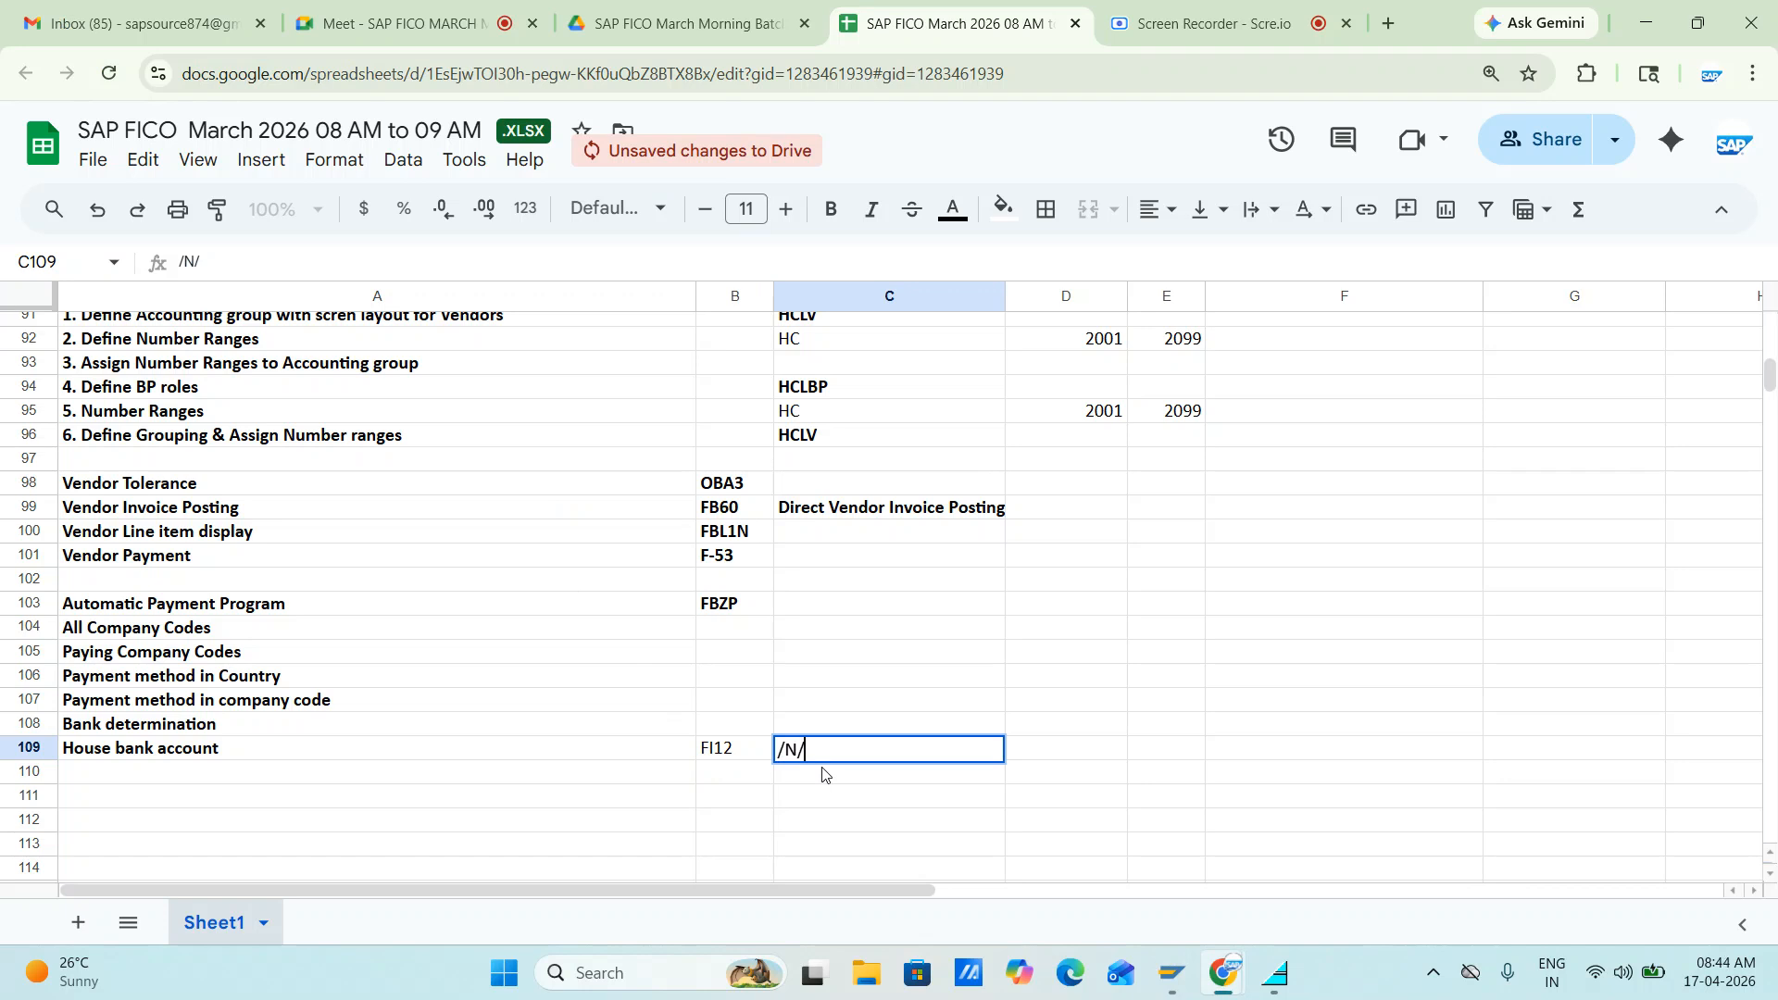
pyautogui.write('/UI2/FLP')
pyautogui.press('Tab')
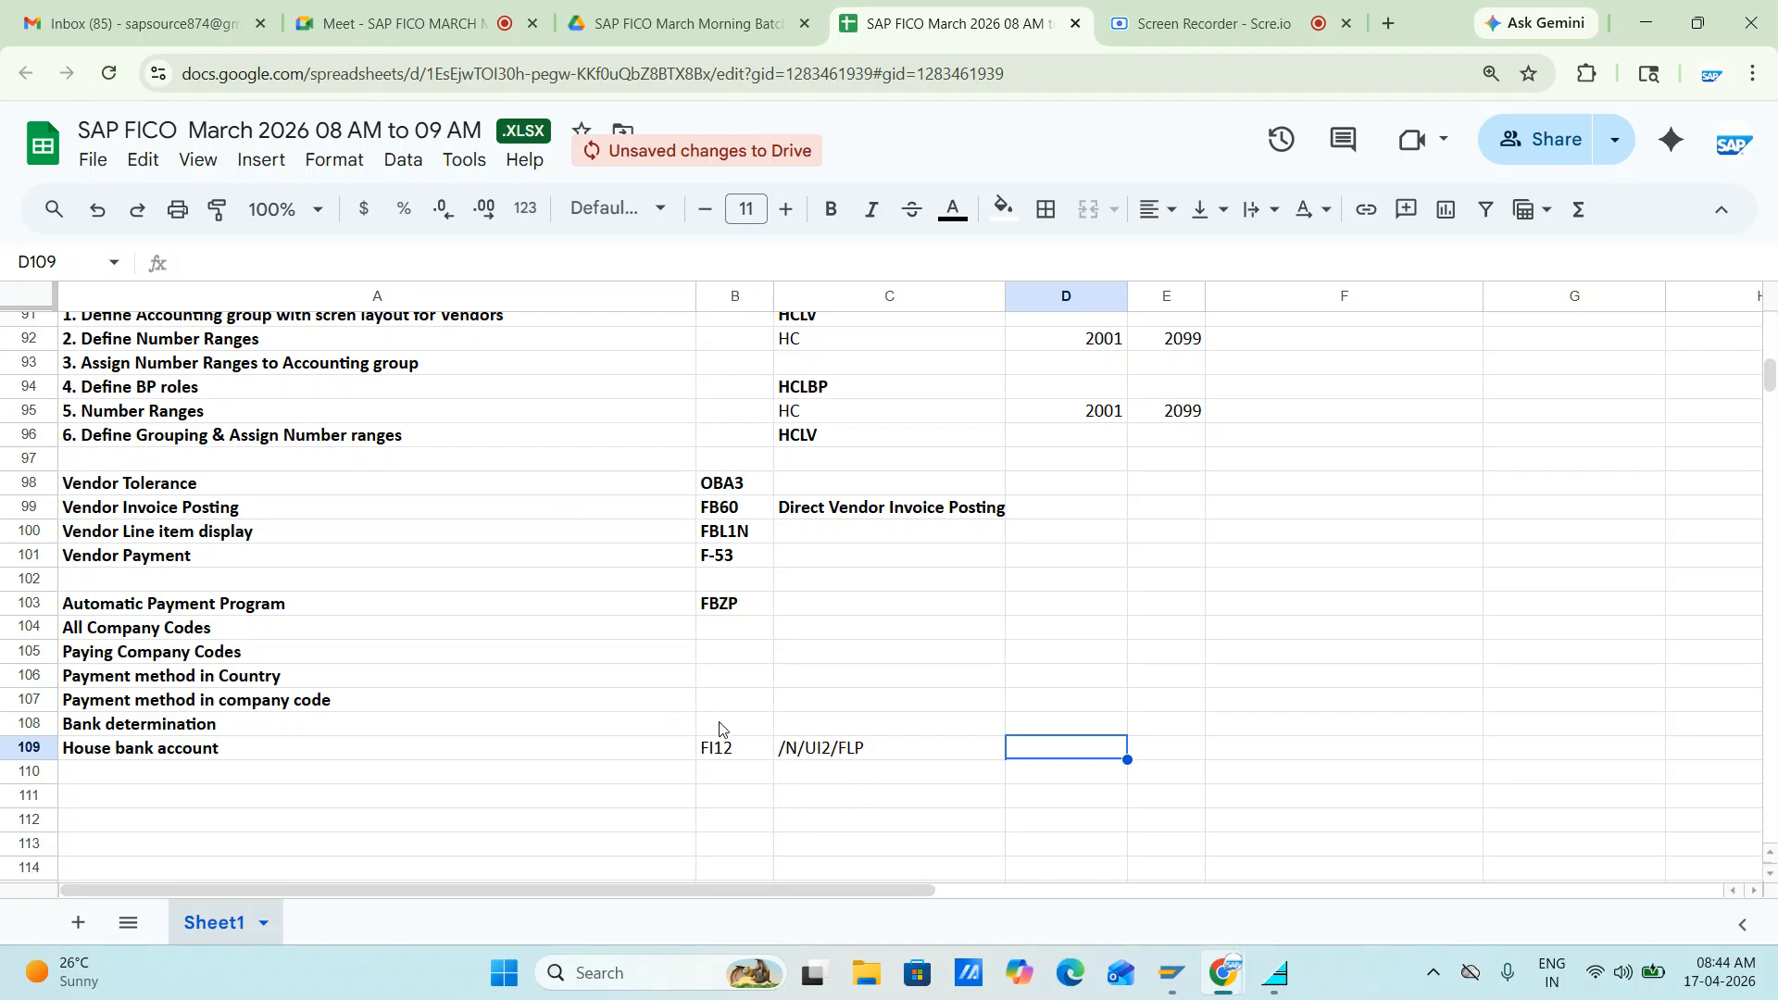
pyautogui.click(731, 752)
pyautogui.hotkey('shift', 'Right')
pyautogui.hotkey('ctrl', 'b')
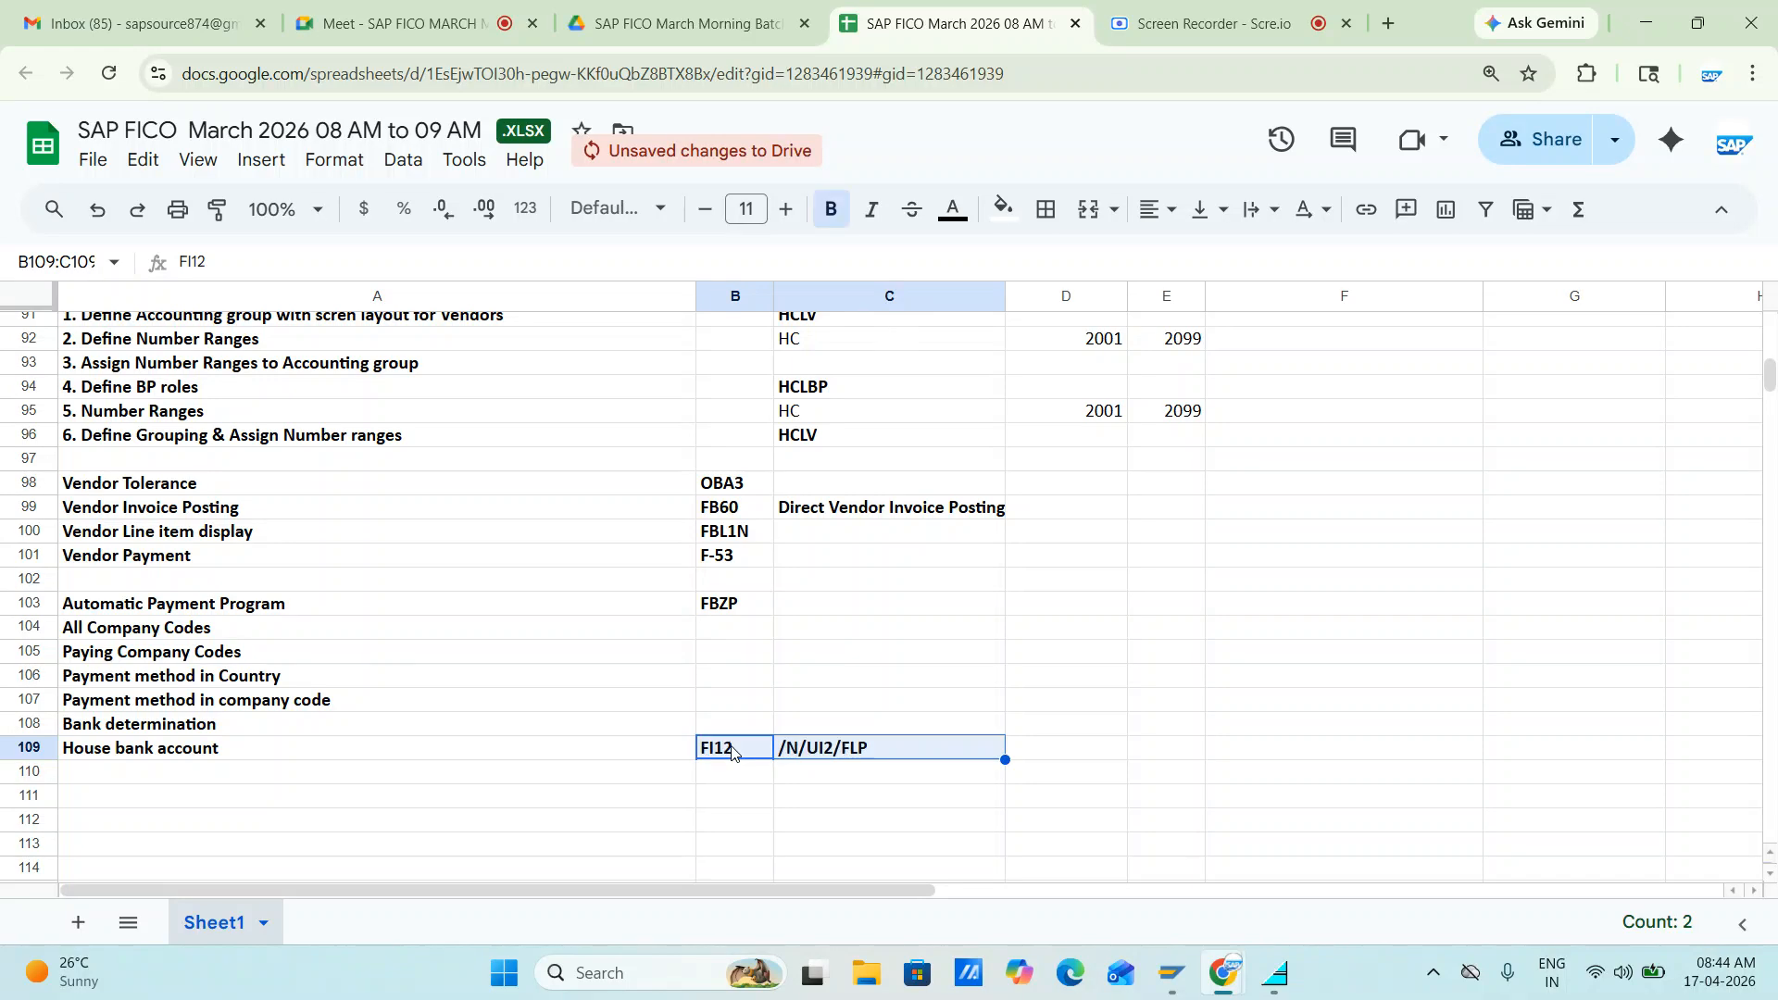
pyautogui.click(178, 824)
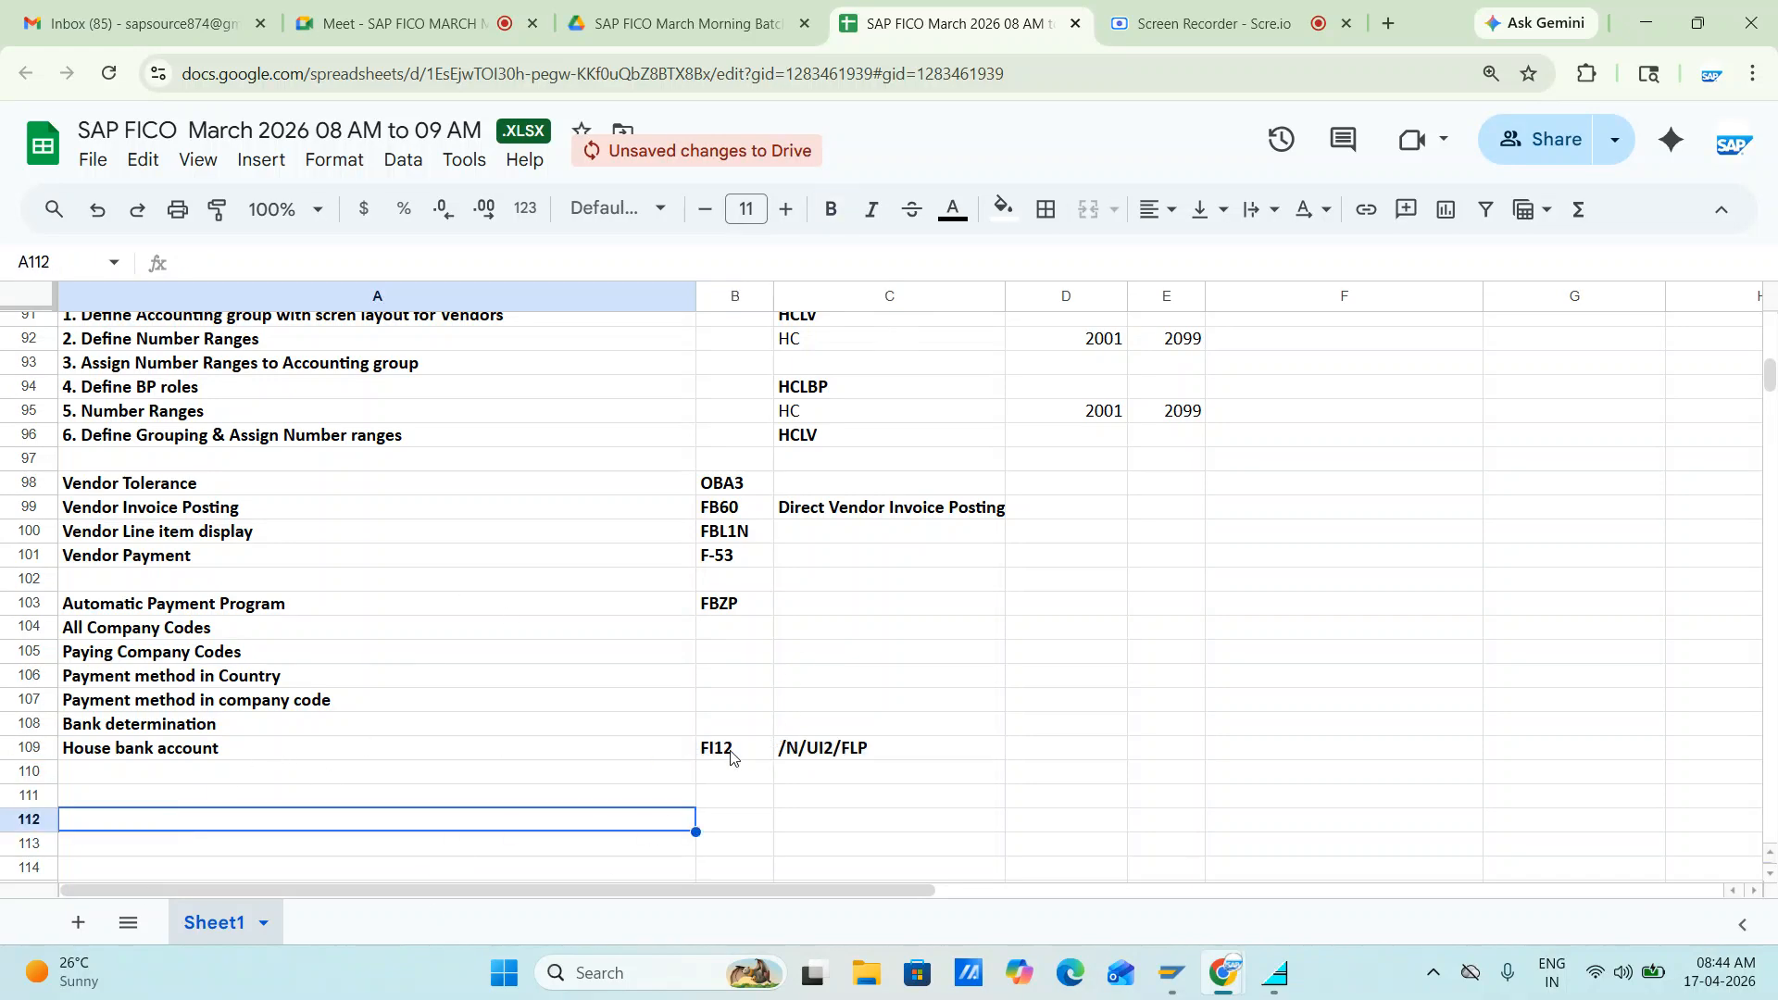
pyautogui.hotkey('alt', 'Tab')
pyautogui.hotkey('alt', 'Tab')
pyautogui.press('super+e')
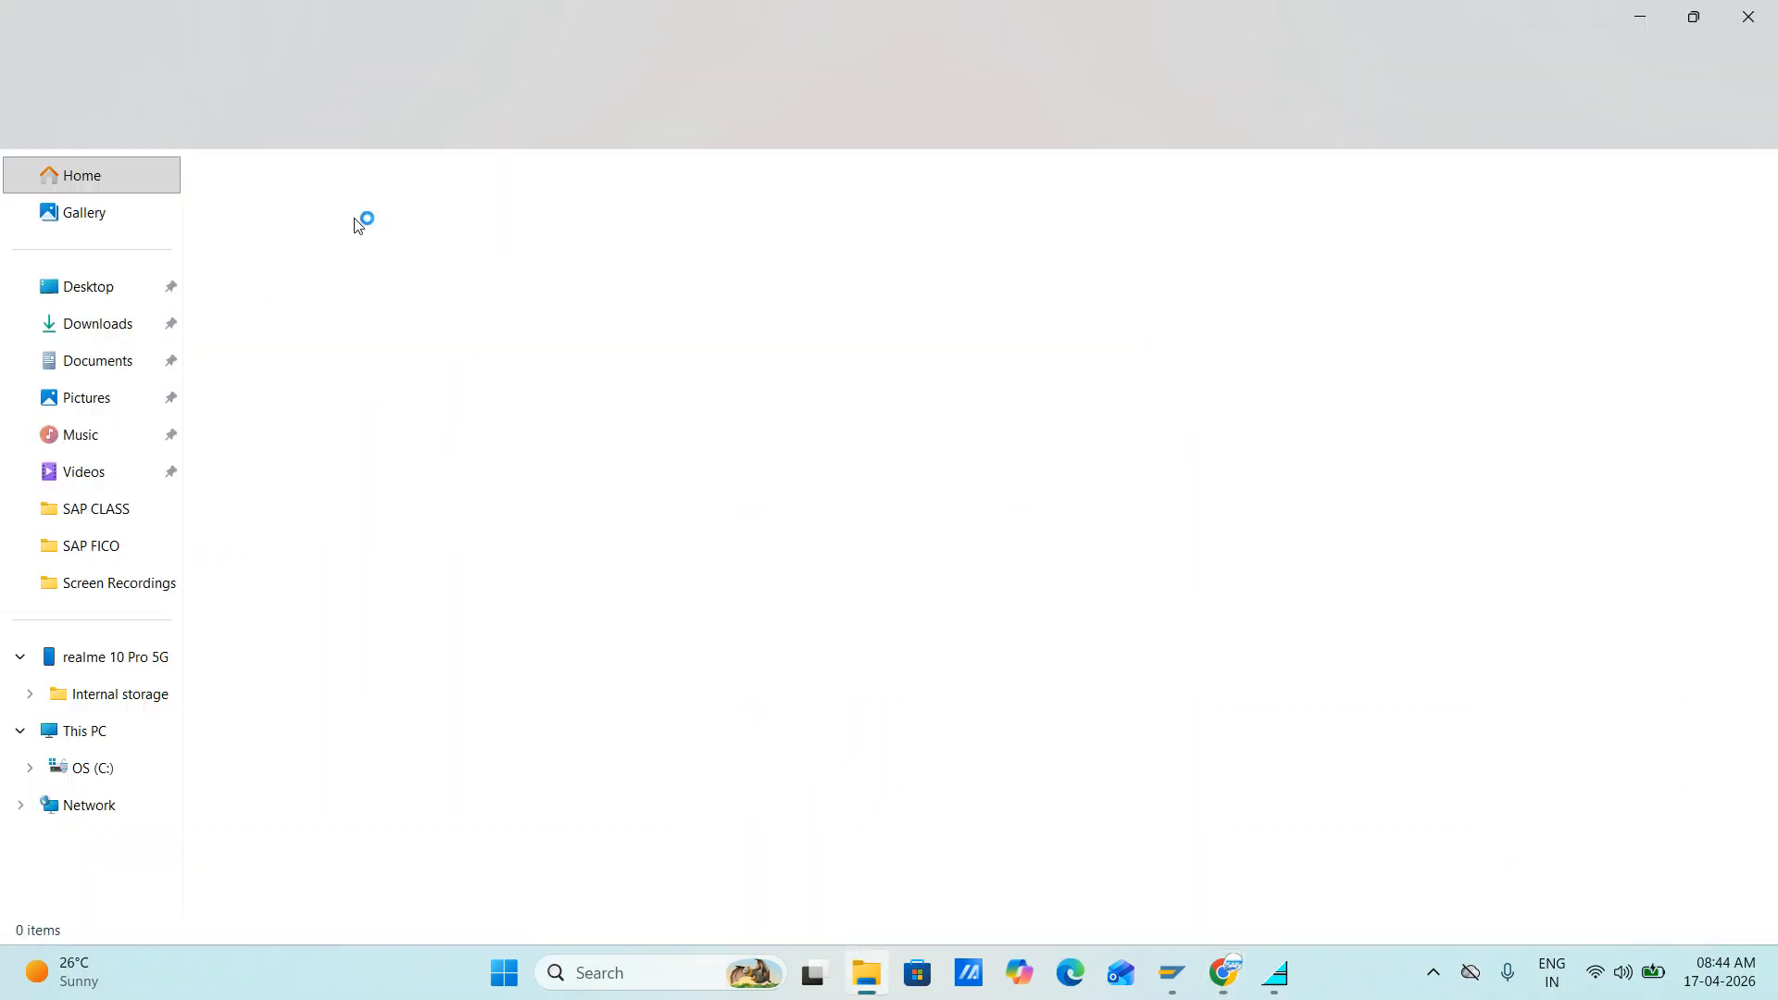
pyautogui.click(1749, 25)
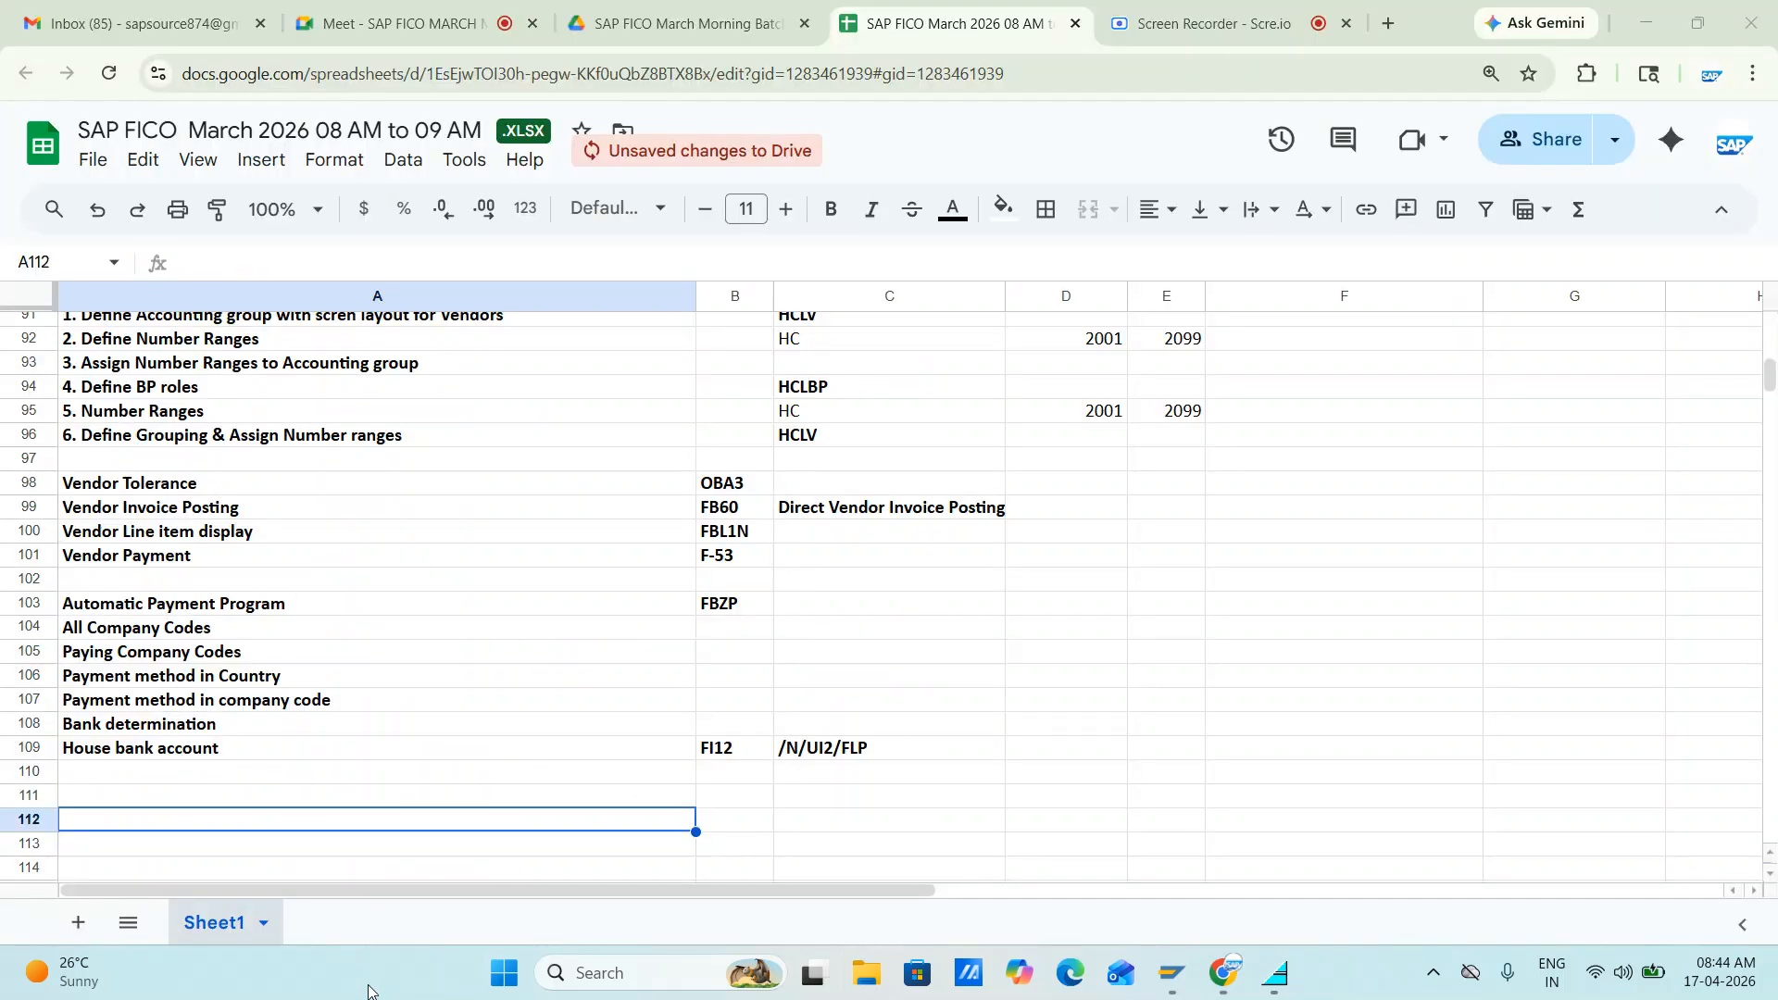
pyautogui.click(575, 973)
pyautogui.write('MSTSC')
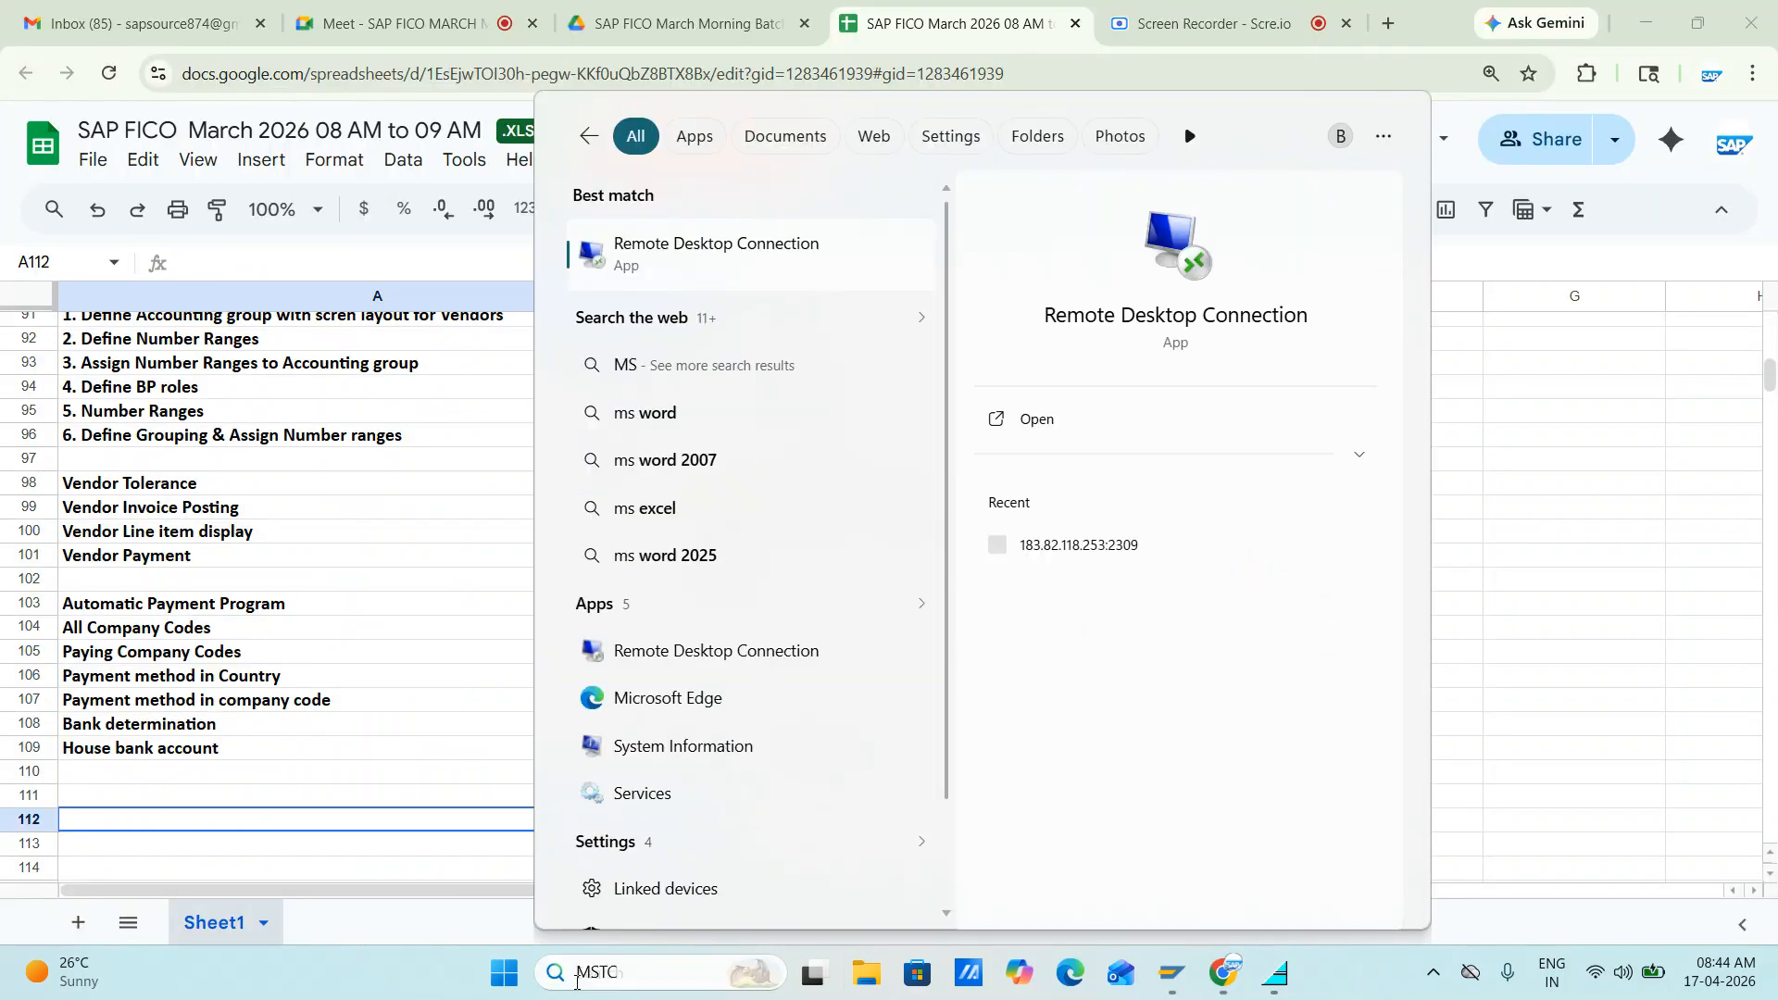
pyautogui.press('Return')
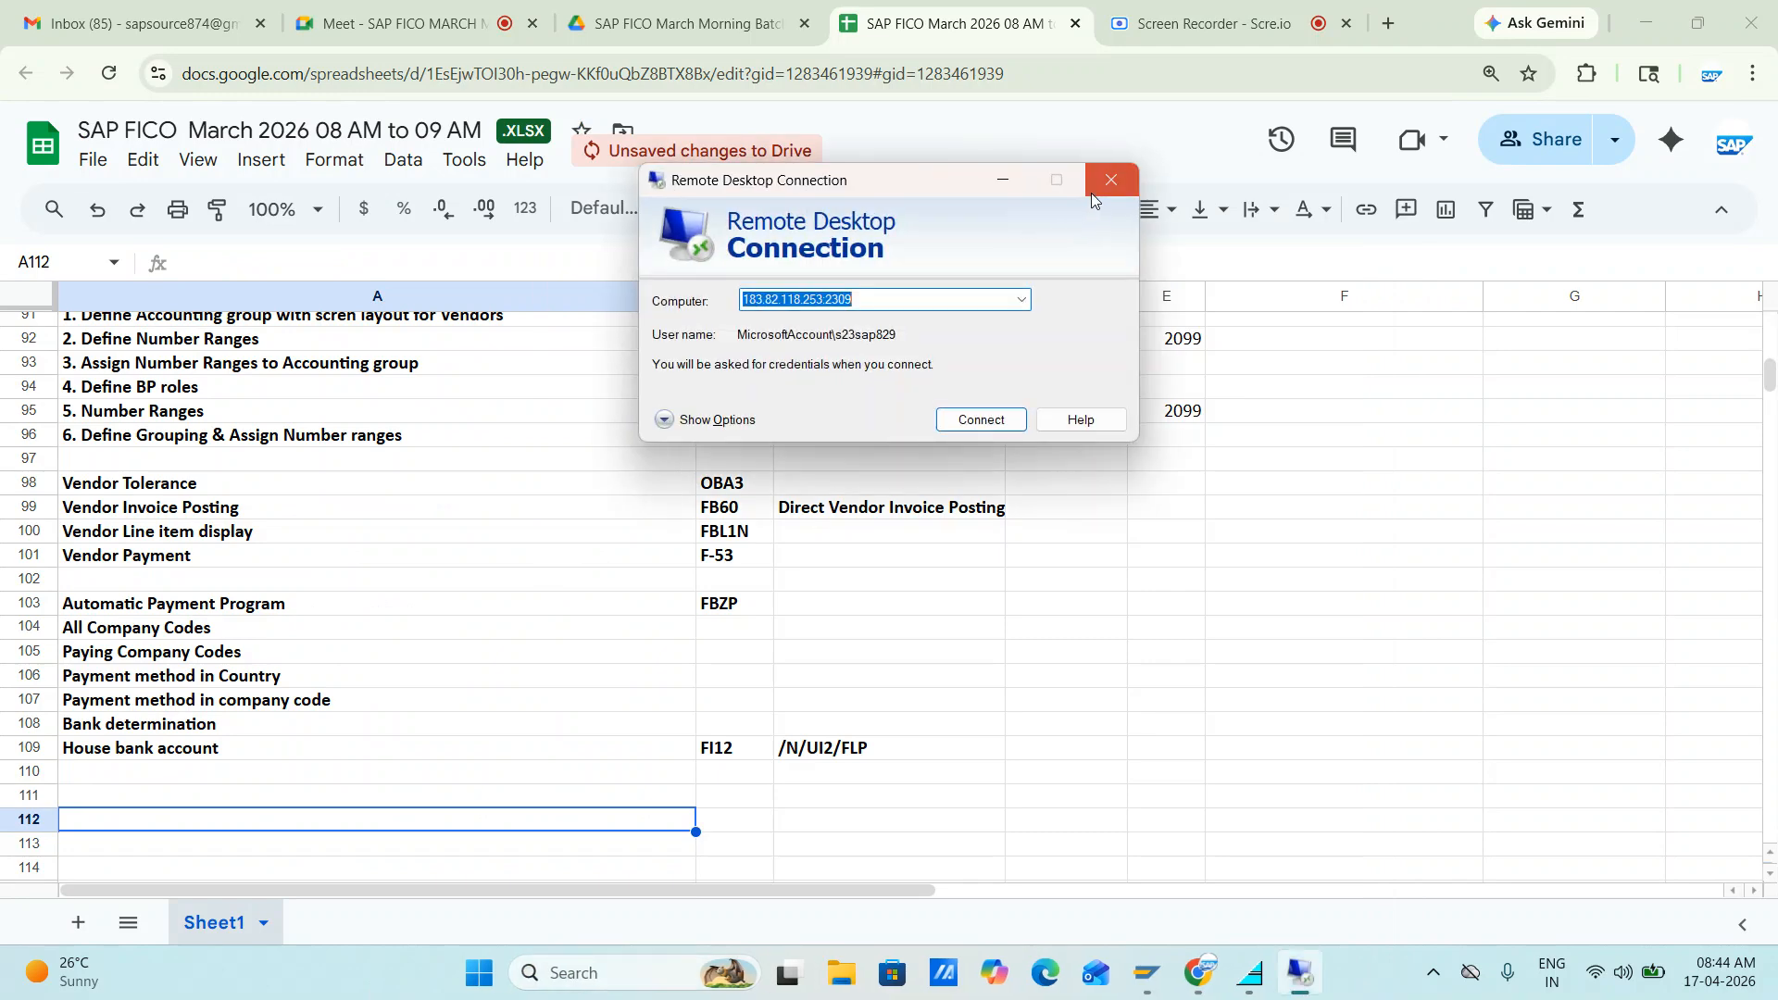
pyautogui.click(1097, 189)
# - Open the Windows drivers system folder by running the command drivers
pyautogui.click(603, 972)
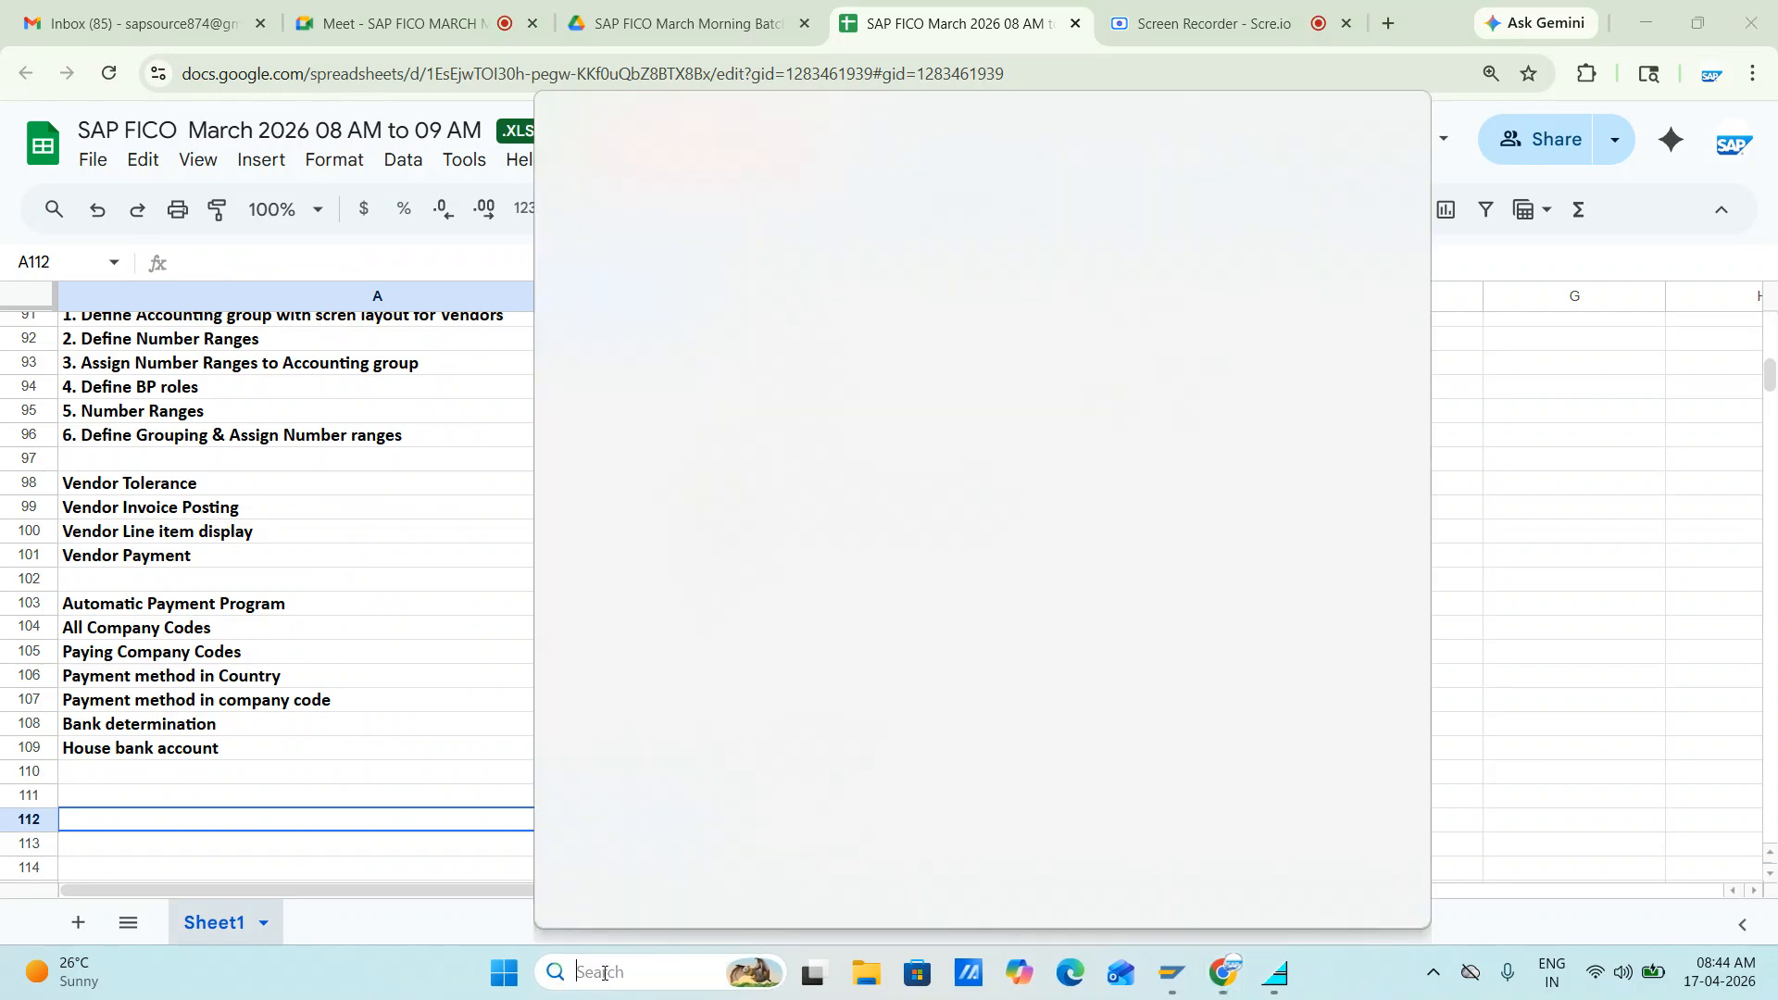
pyautogui.write('RUN')
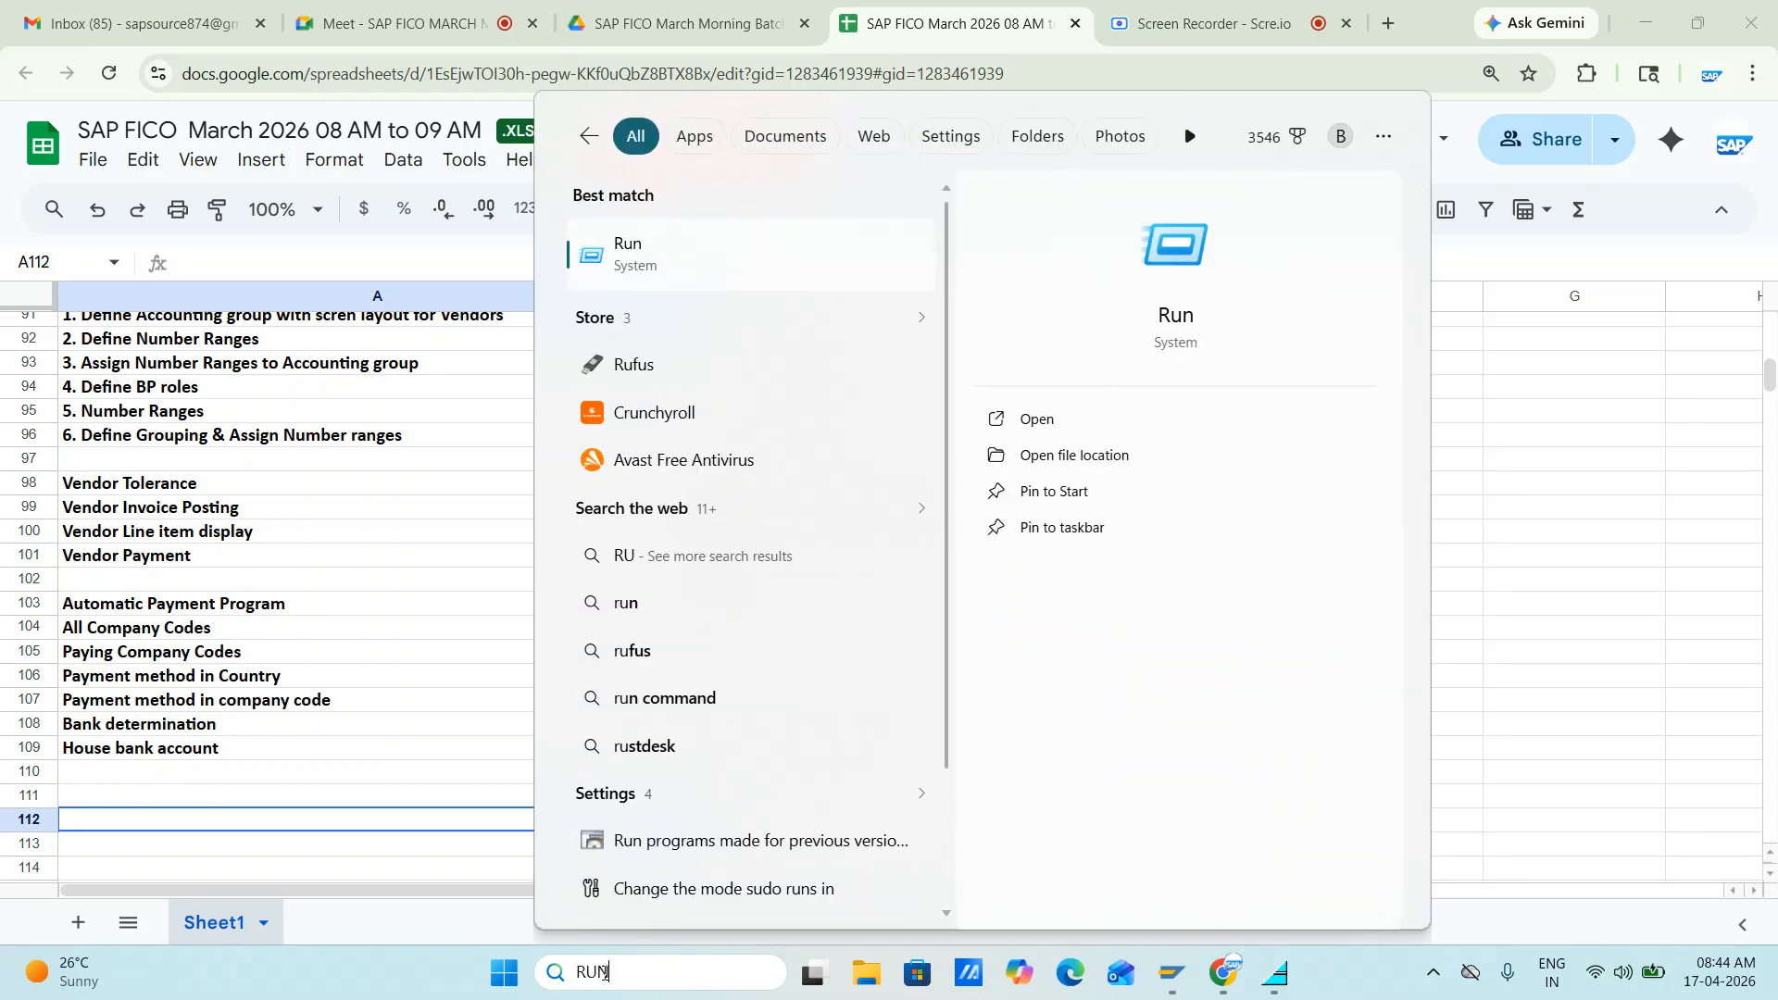
pyautogui.press('Return')
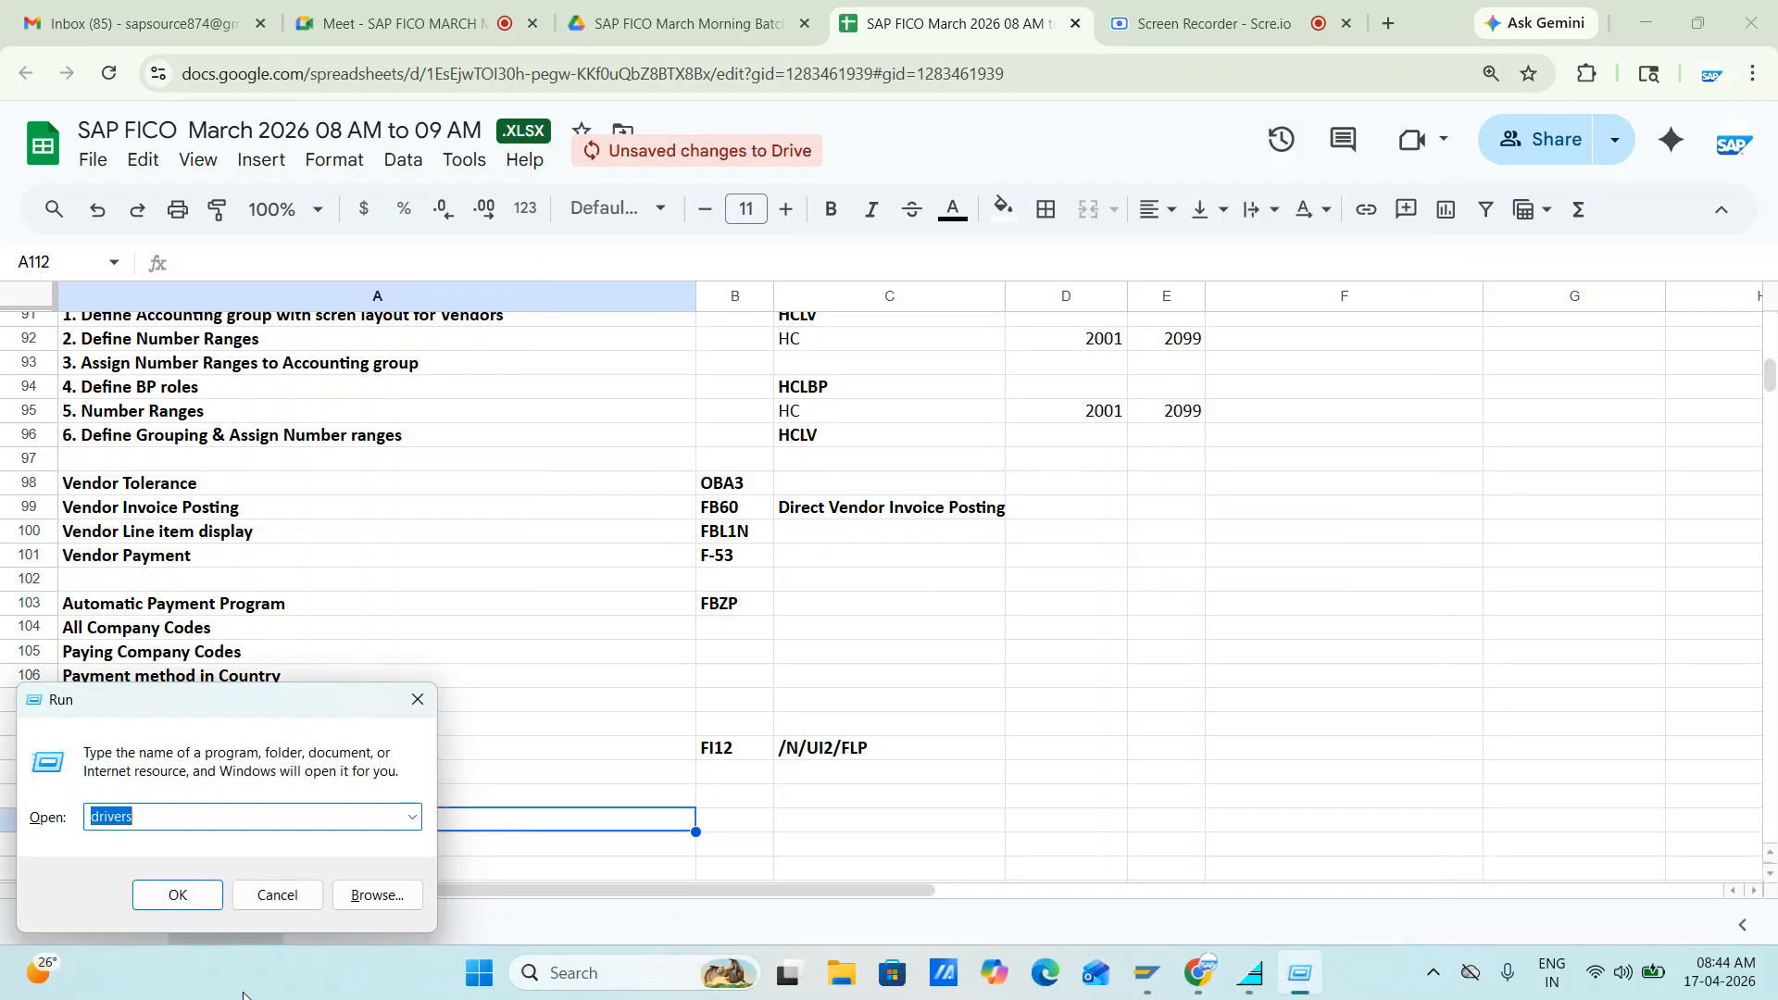
pyautogui.click(177, 895)
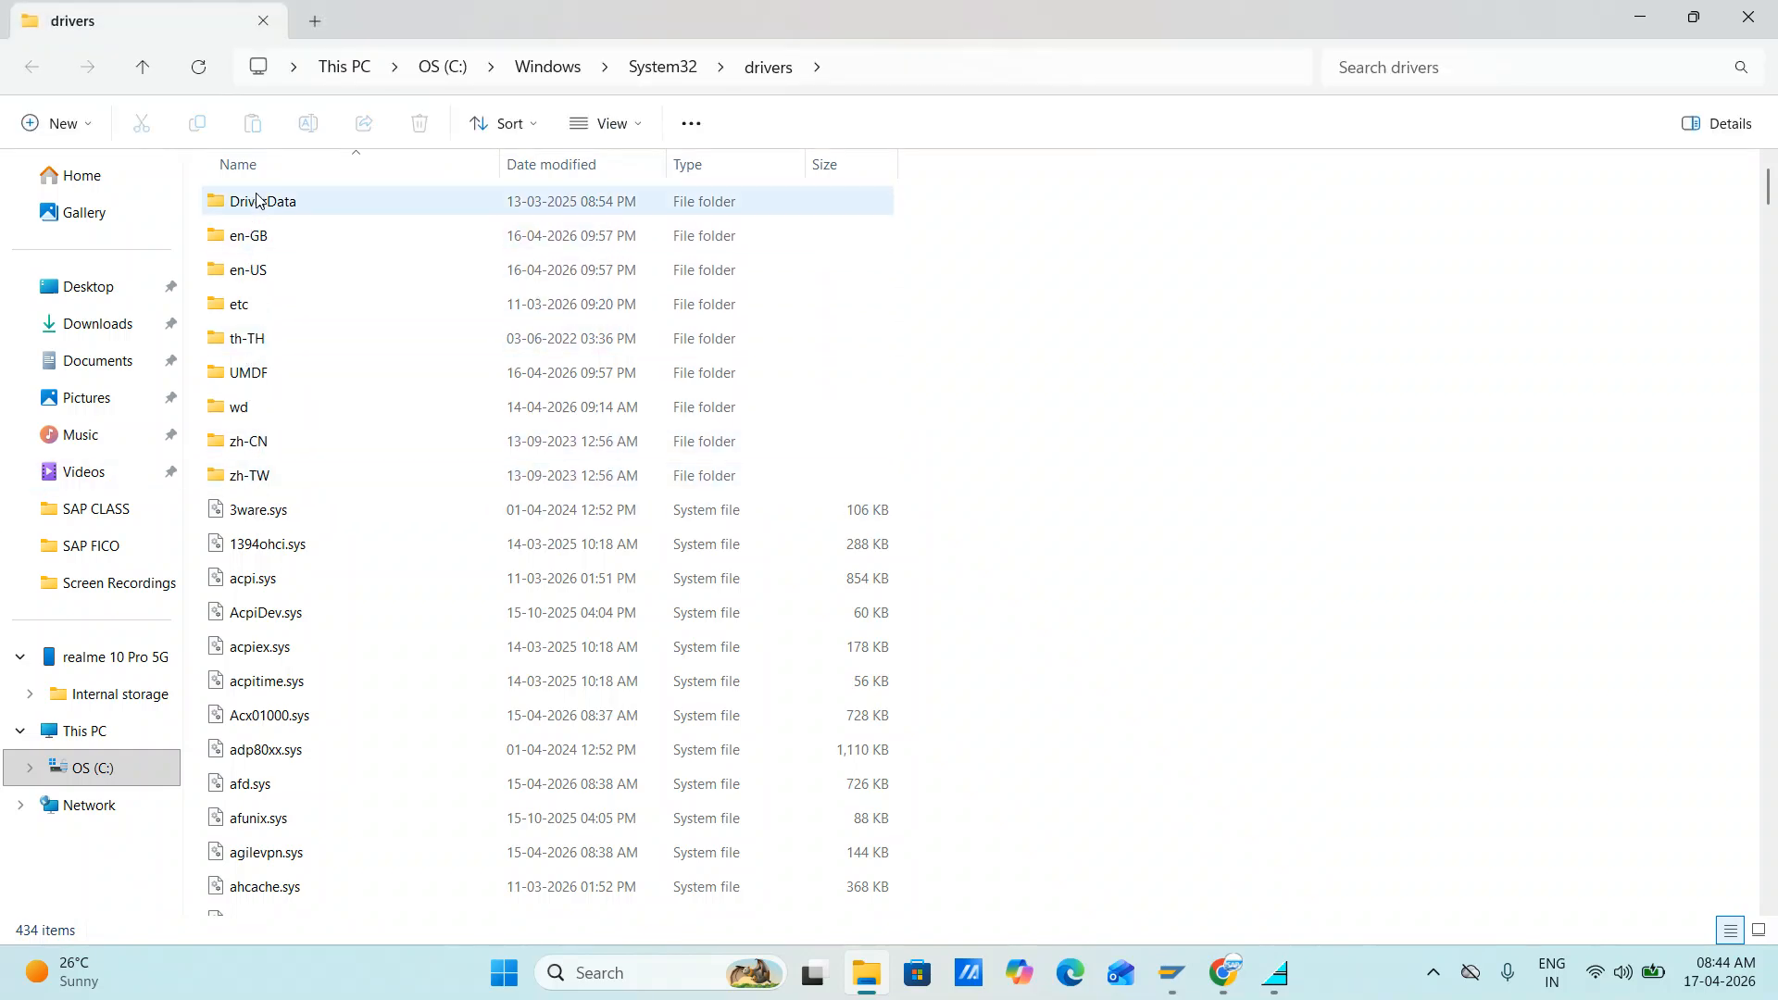
# - Look through the contents of the drivers folder for the subfolder holding the hosts file
pyautogui.scroll(-20, 268, 417)
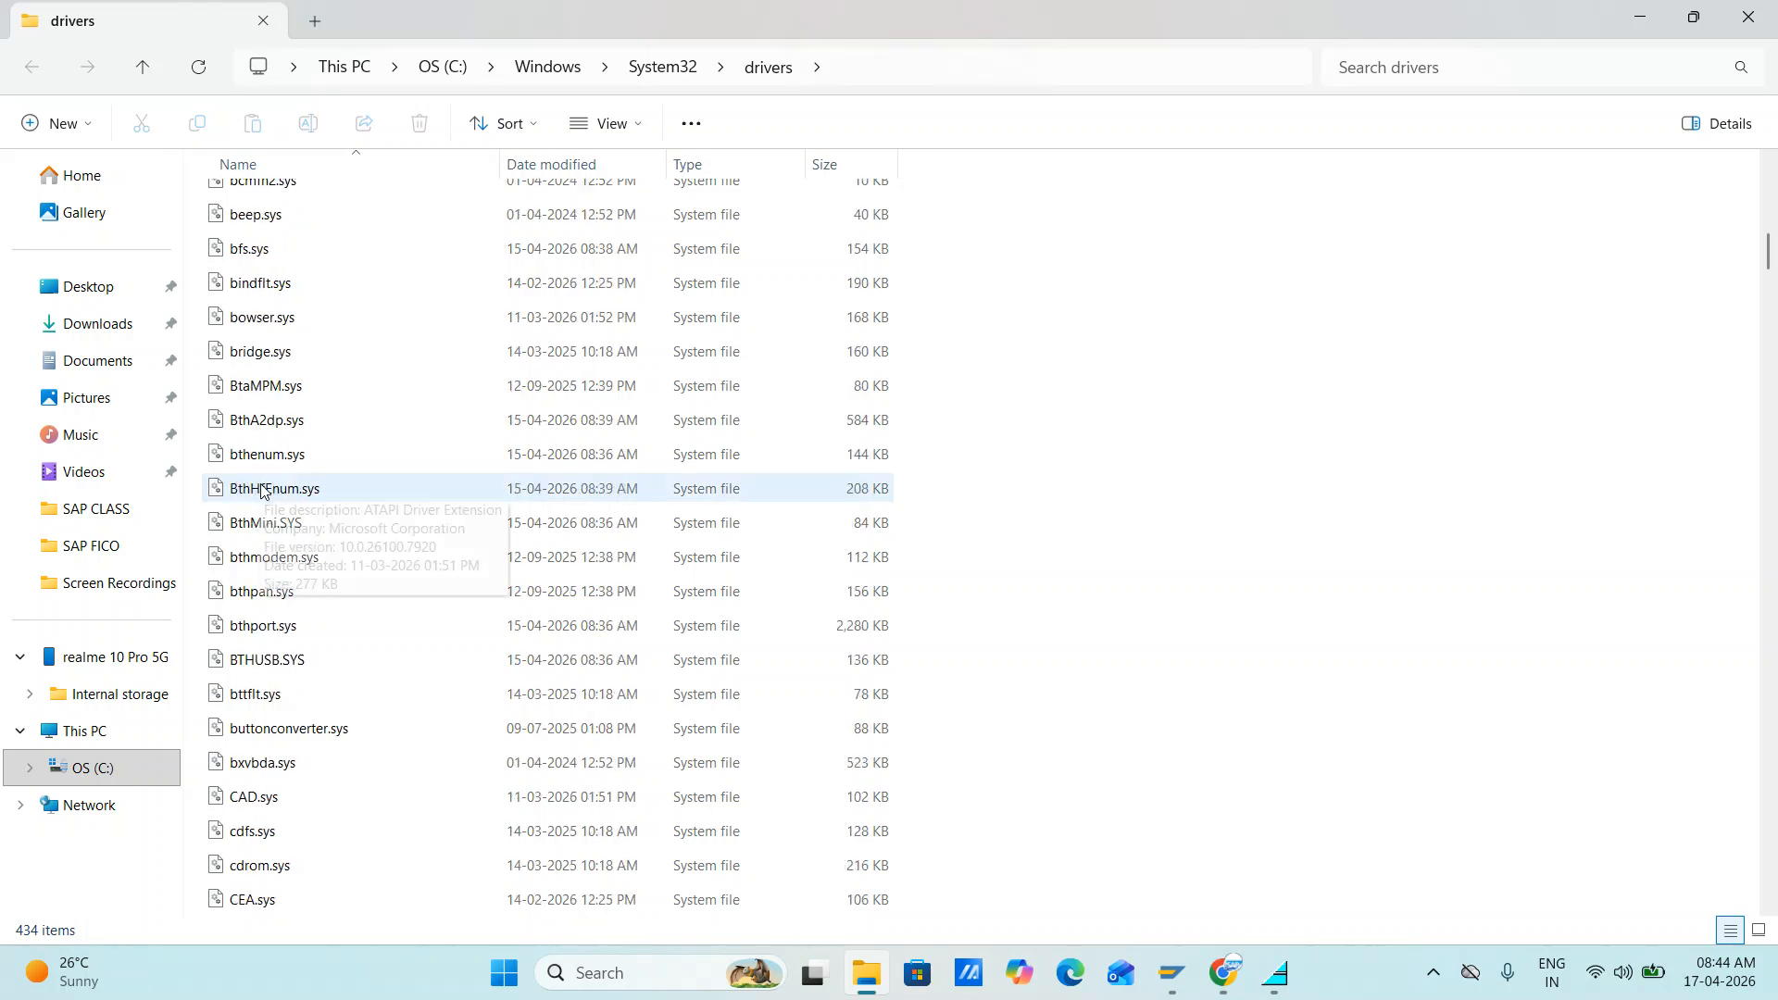
pyautogui.scroll(-20, 269, 486)
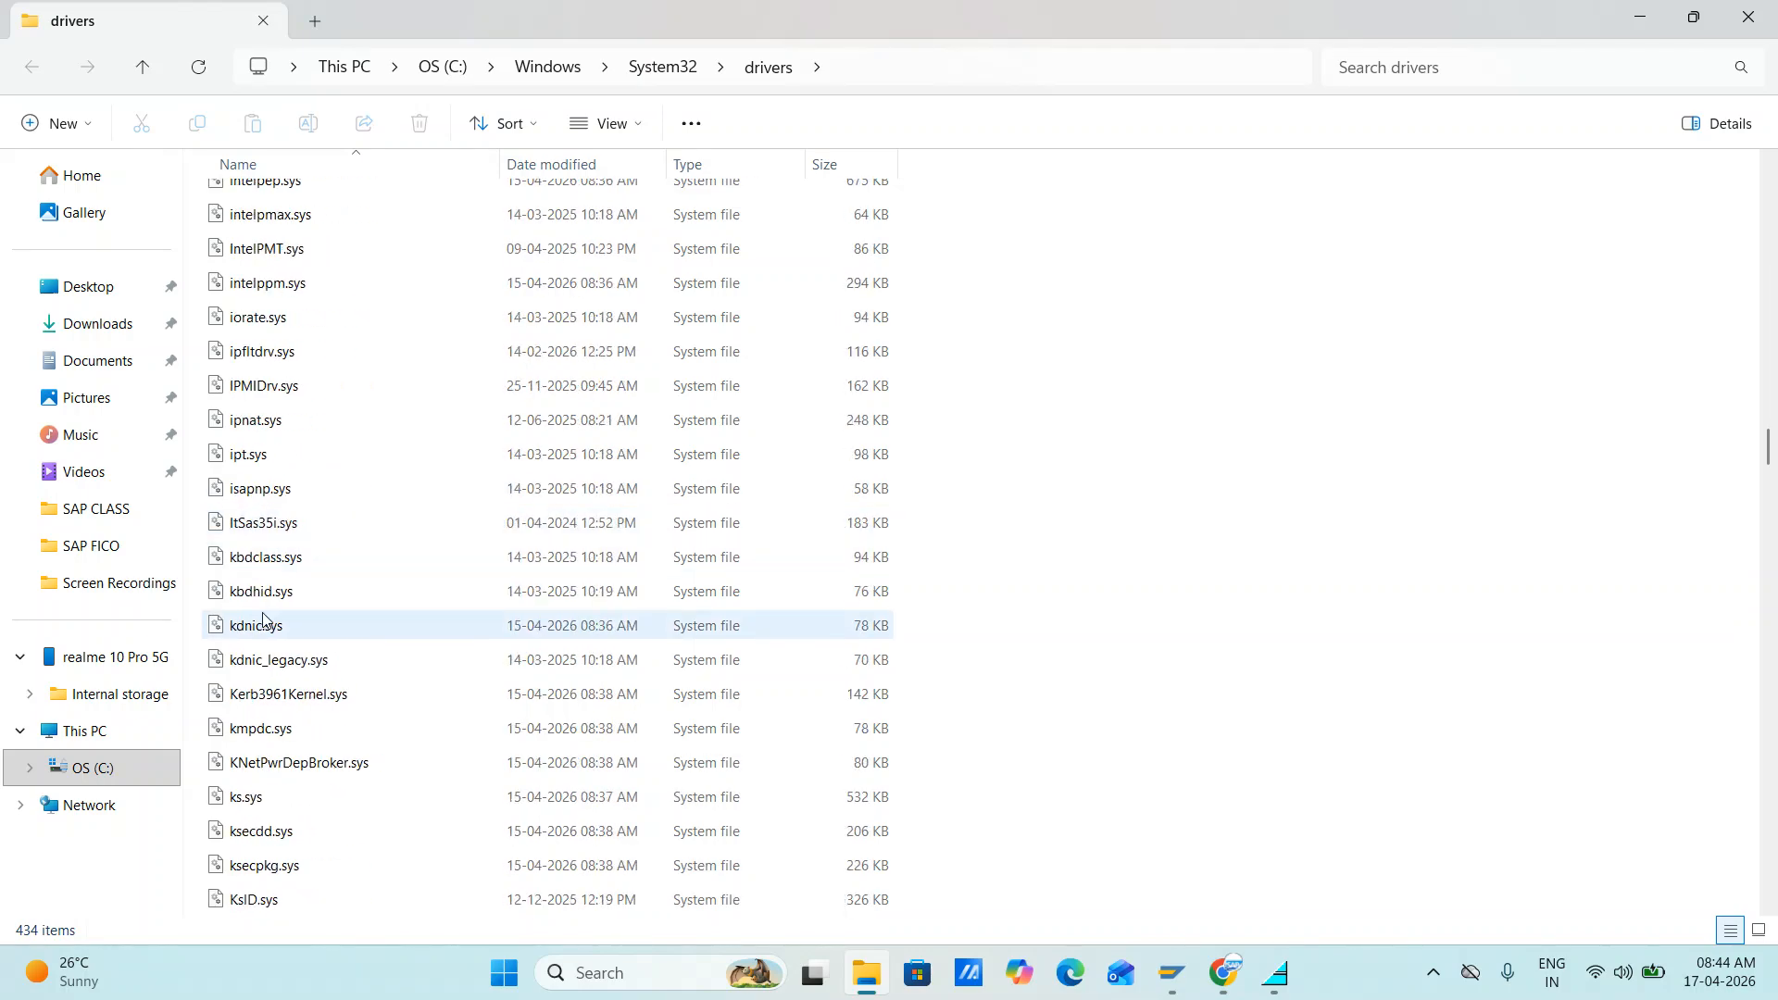
pyautogui.scroll(-20, 283, 477)
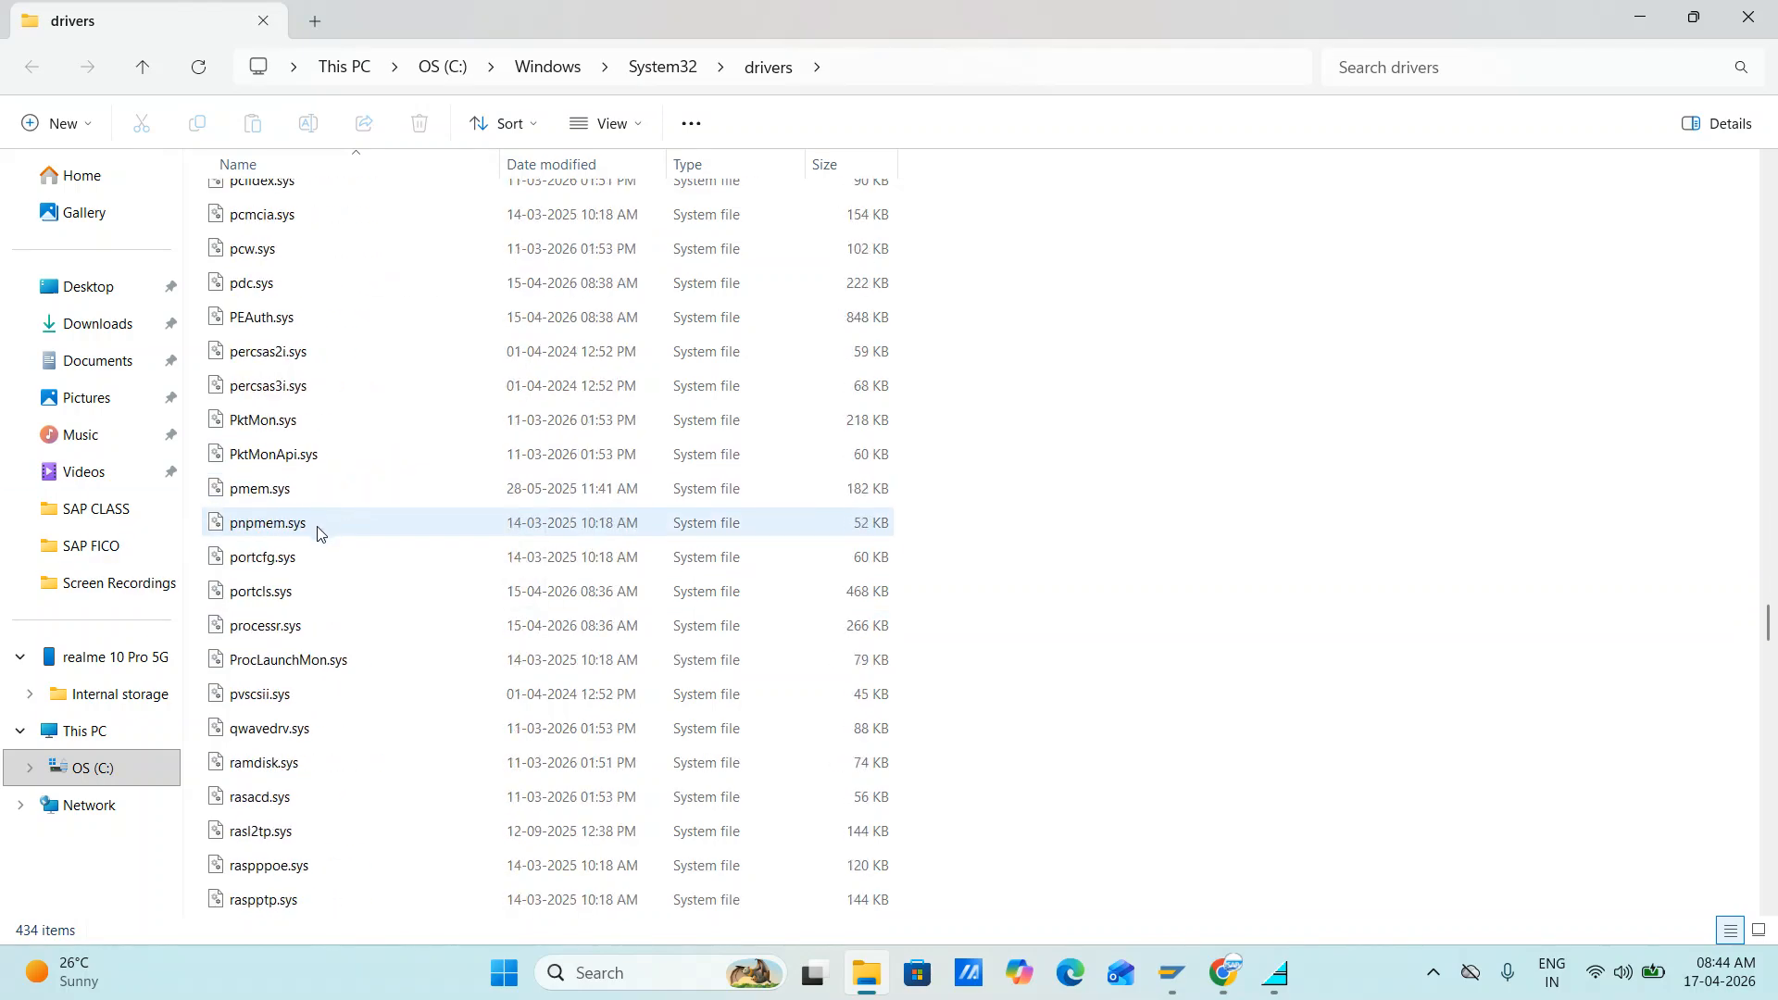
pyautogui.scroll(-20, 428, 581)
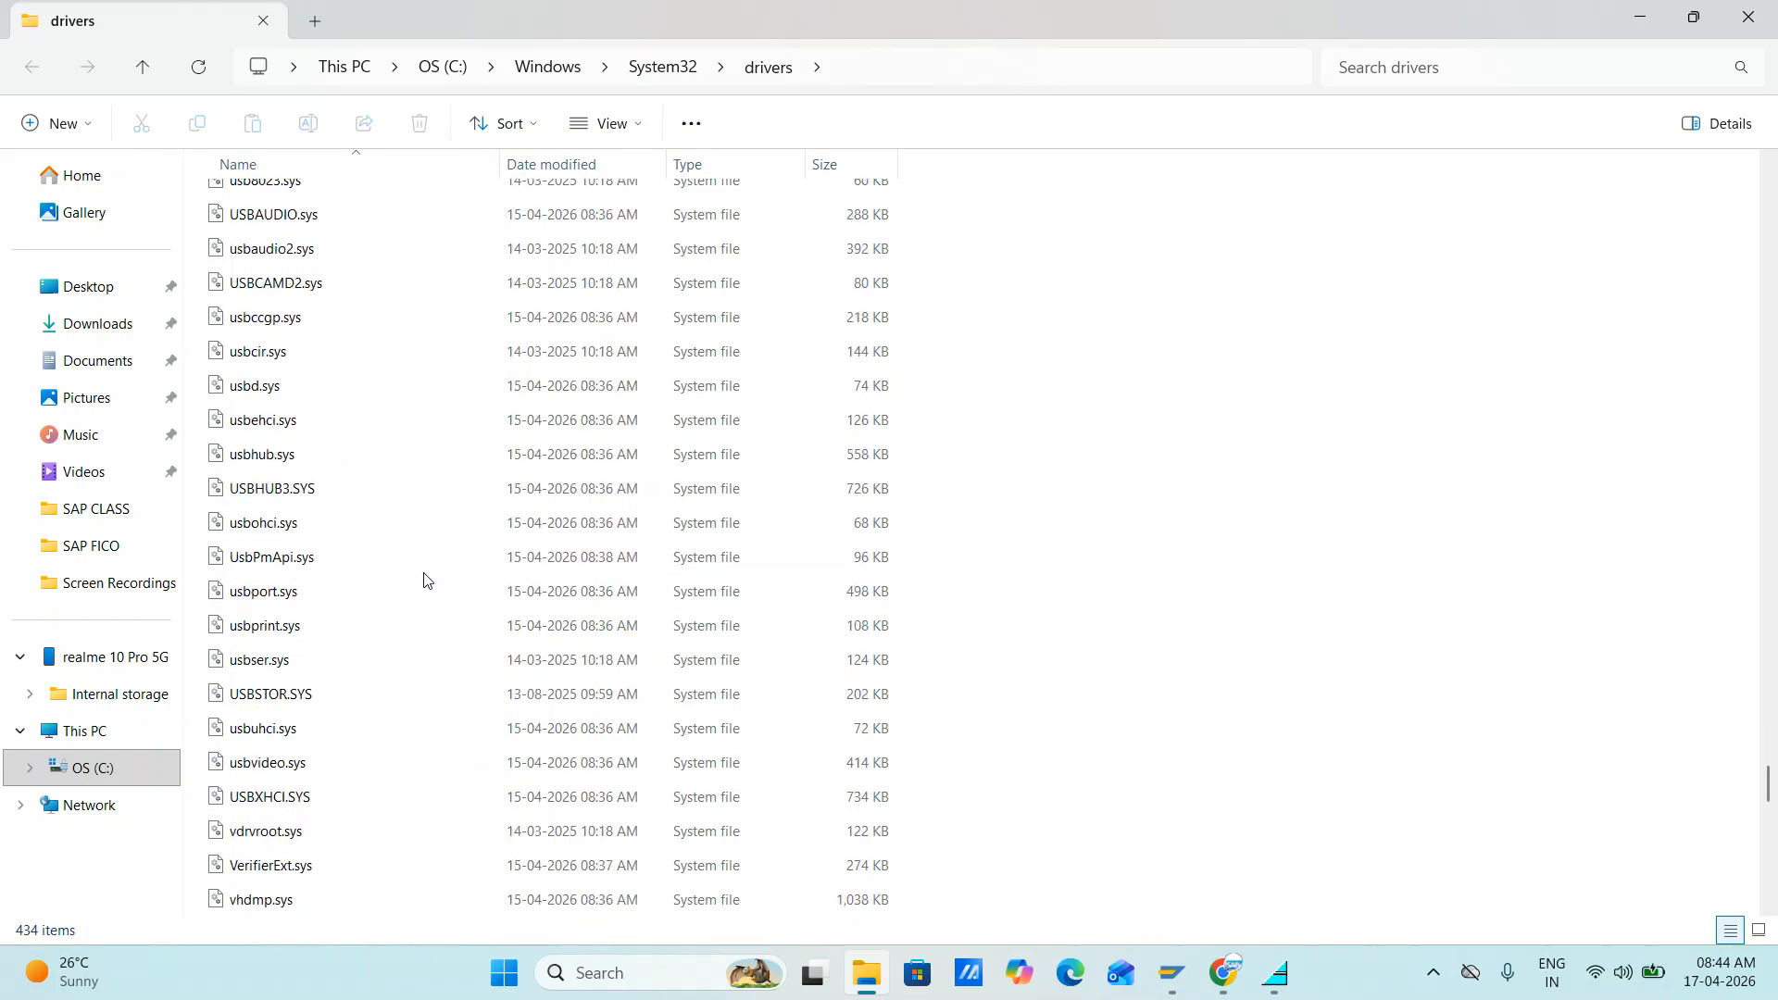
pyautogui.scroll(4, 407, 592)
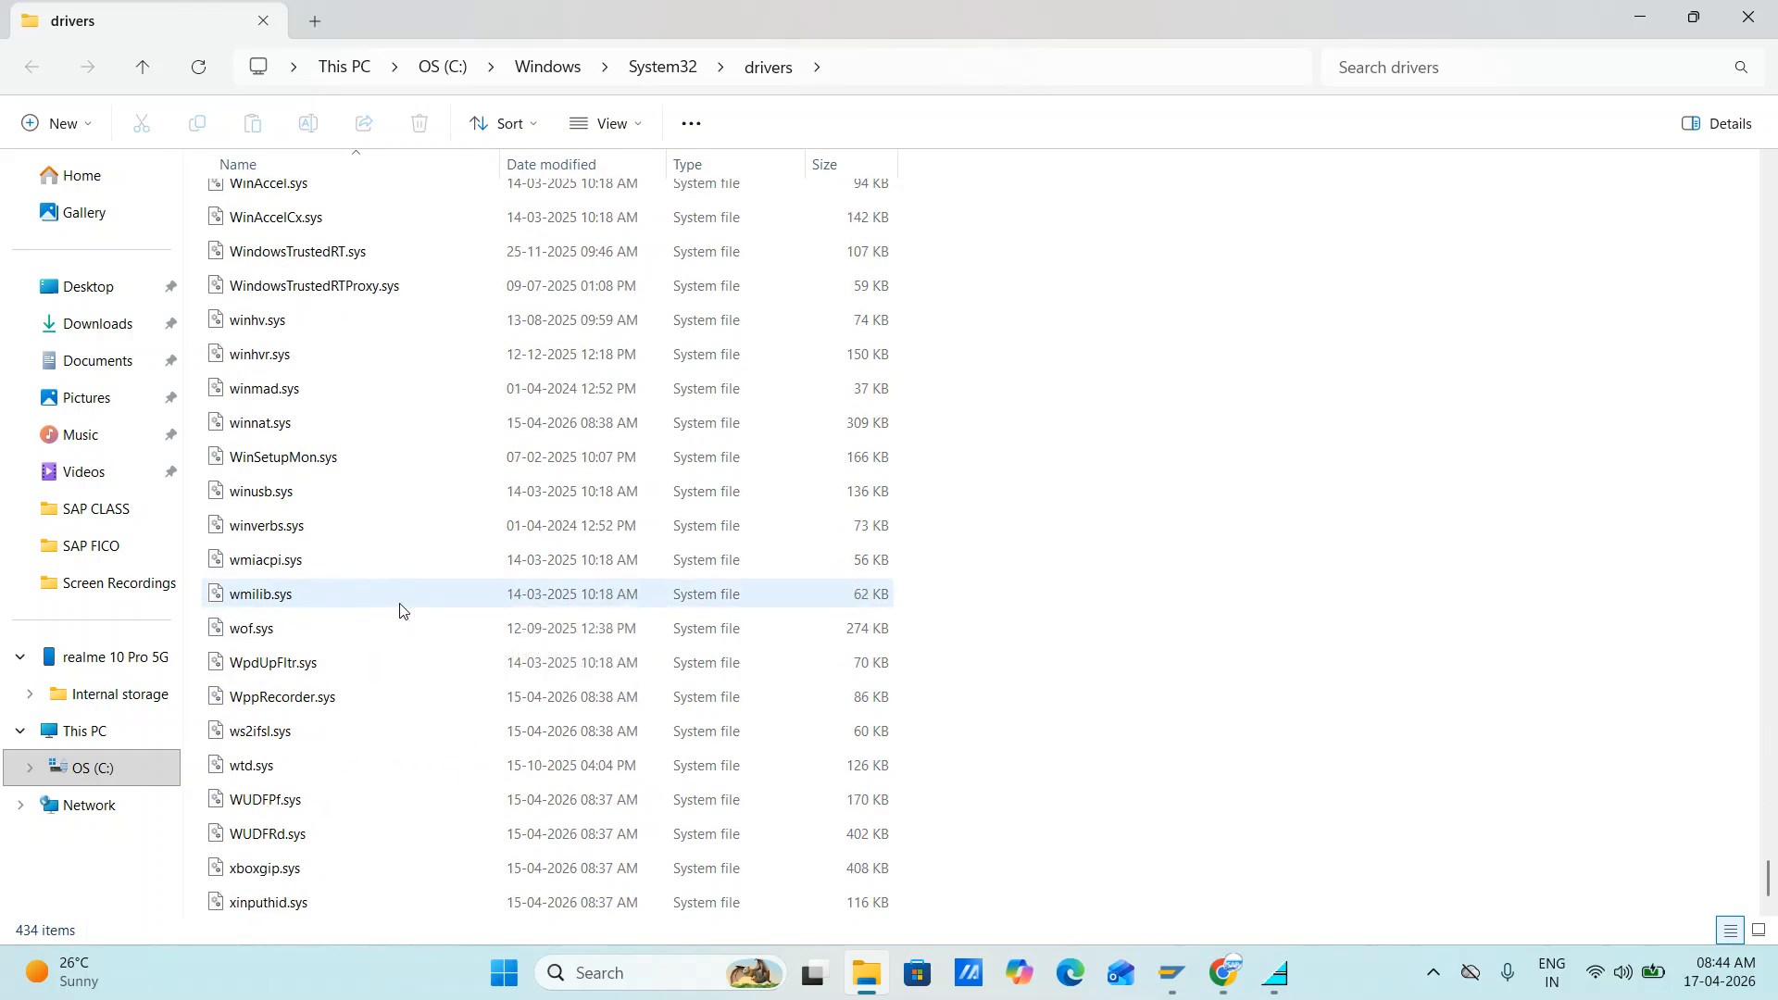
pyautogui.scroll(20, 369, 659)
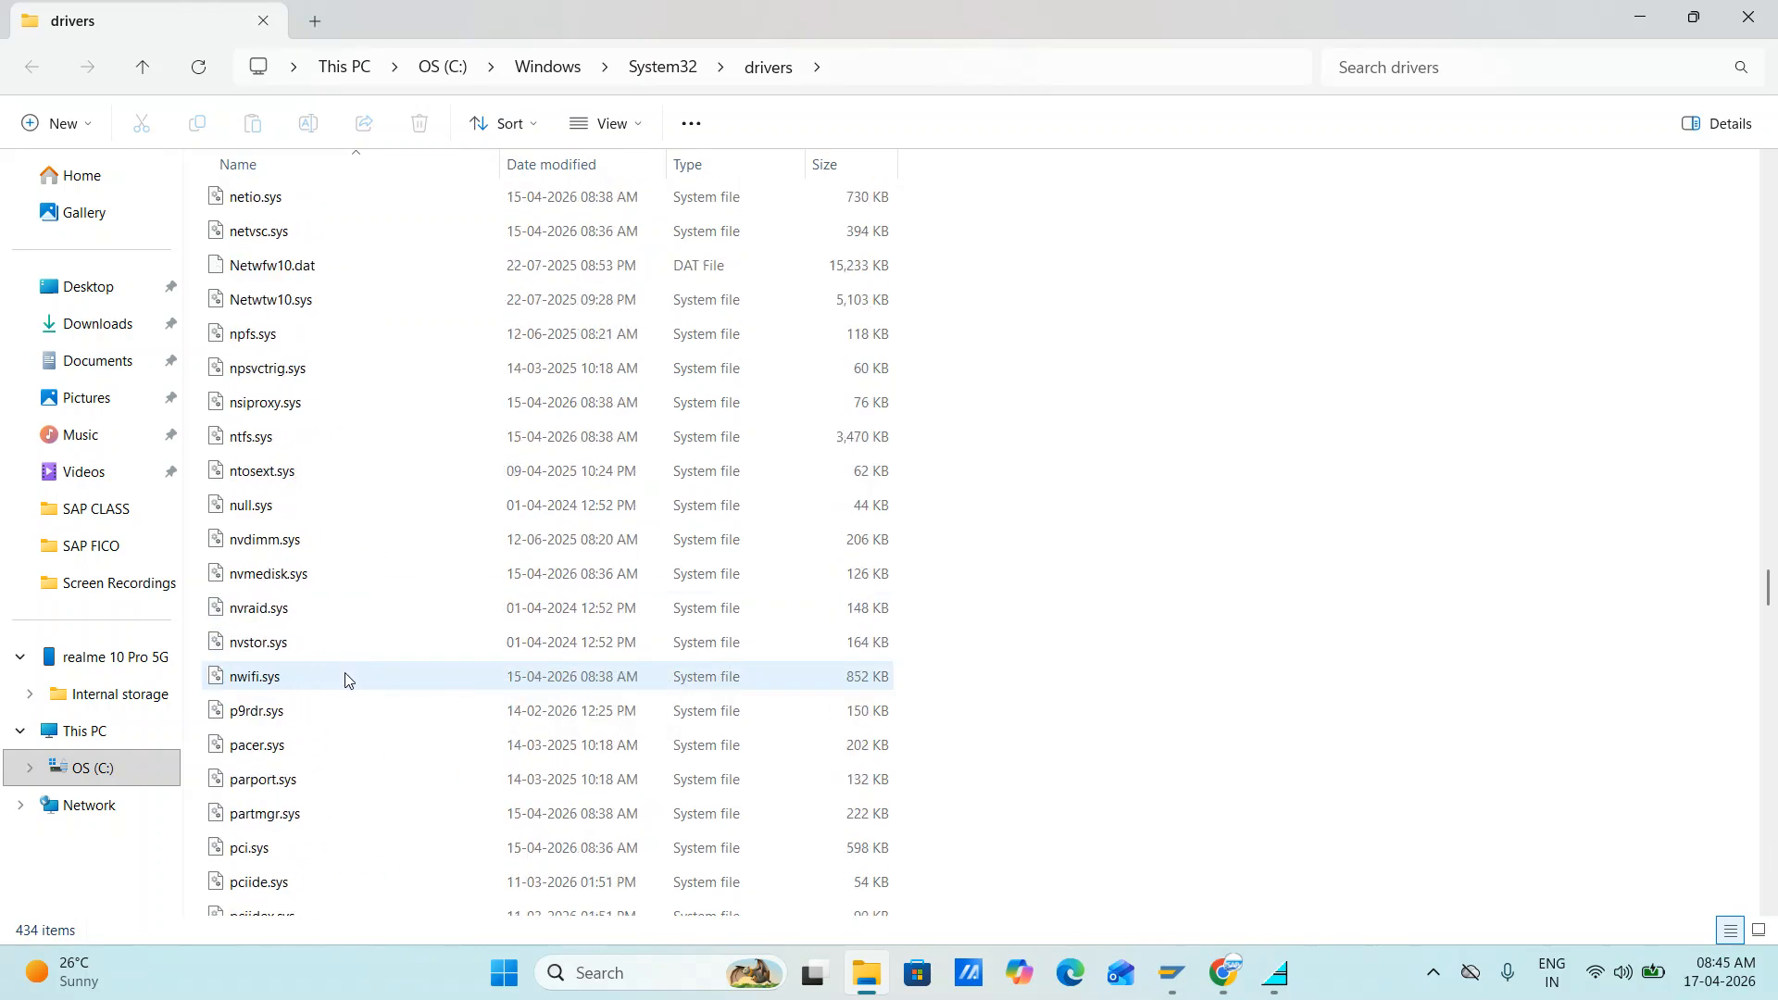
pyautogui.scroll(20, 339, 685)
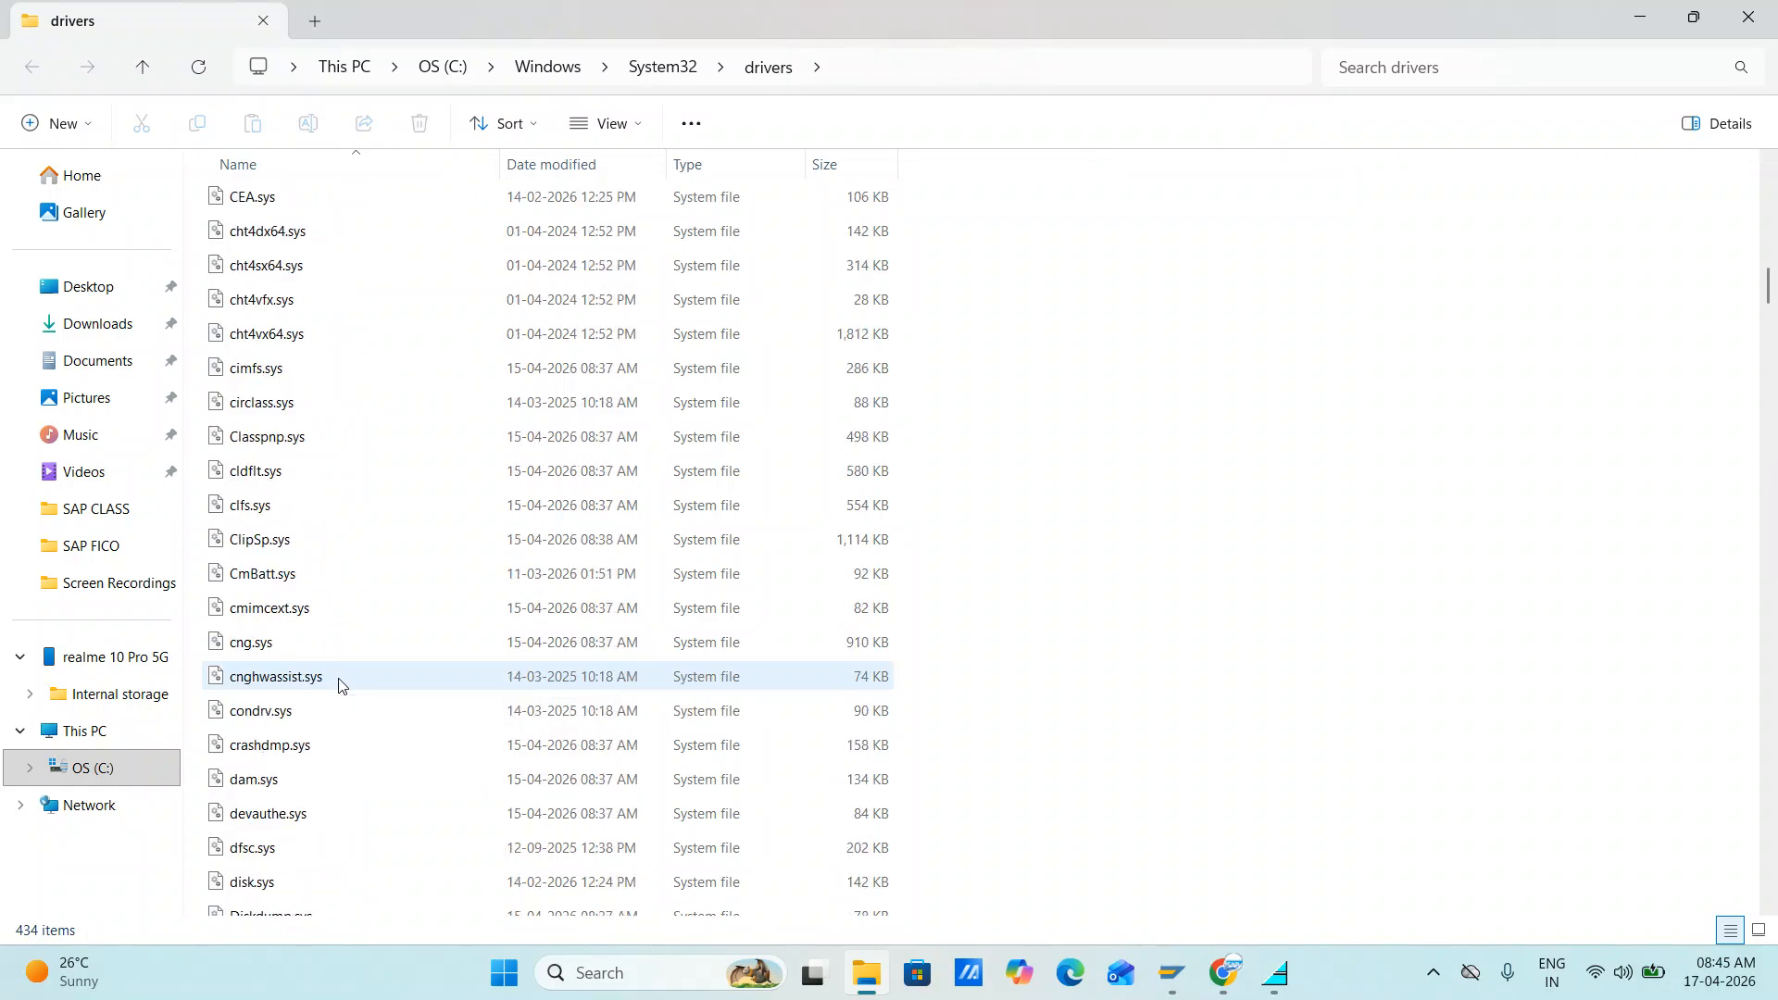
pyautogui.scroll(3, 339, 685)
pyautogui.click(238, 411)
pyautogui.doubleClick(238, 411)
pyautogui.click(32, 67)
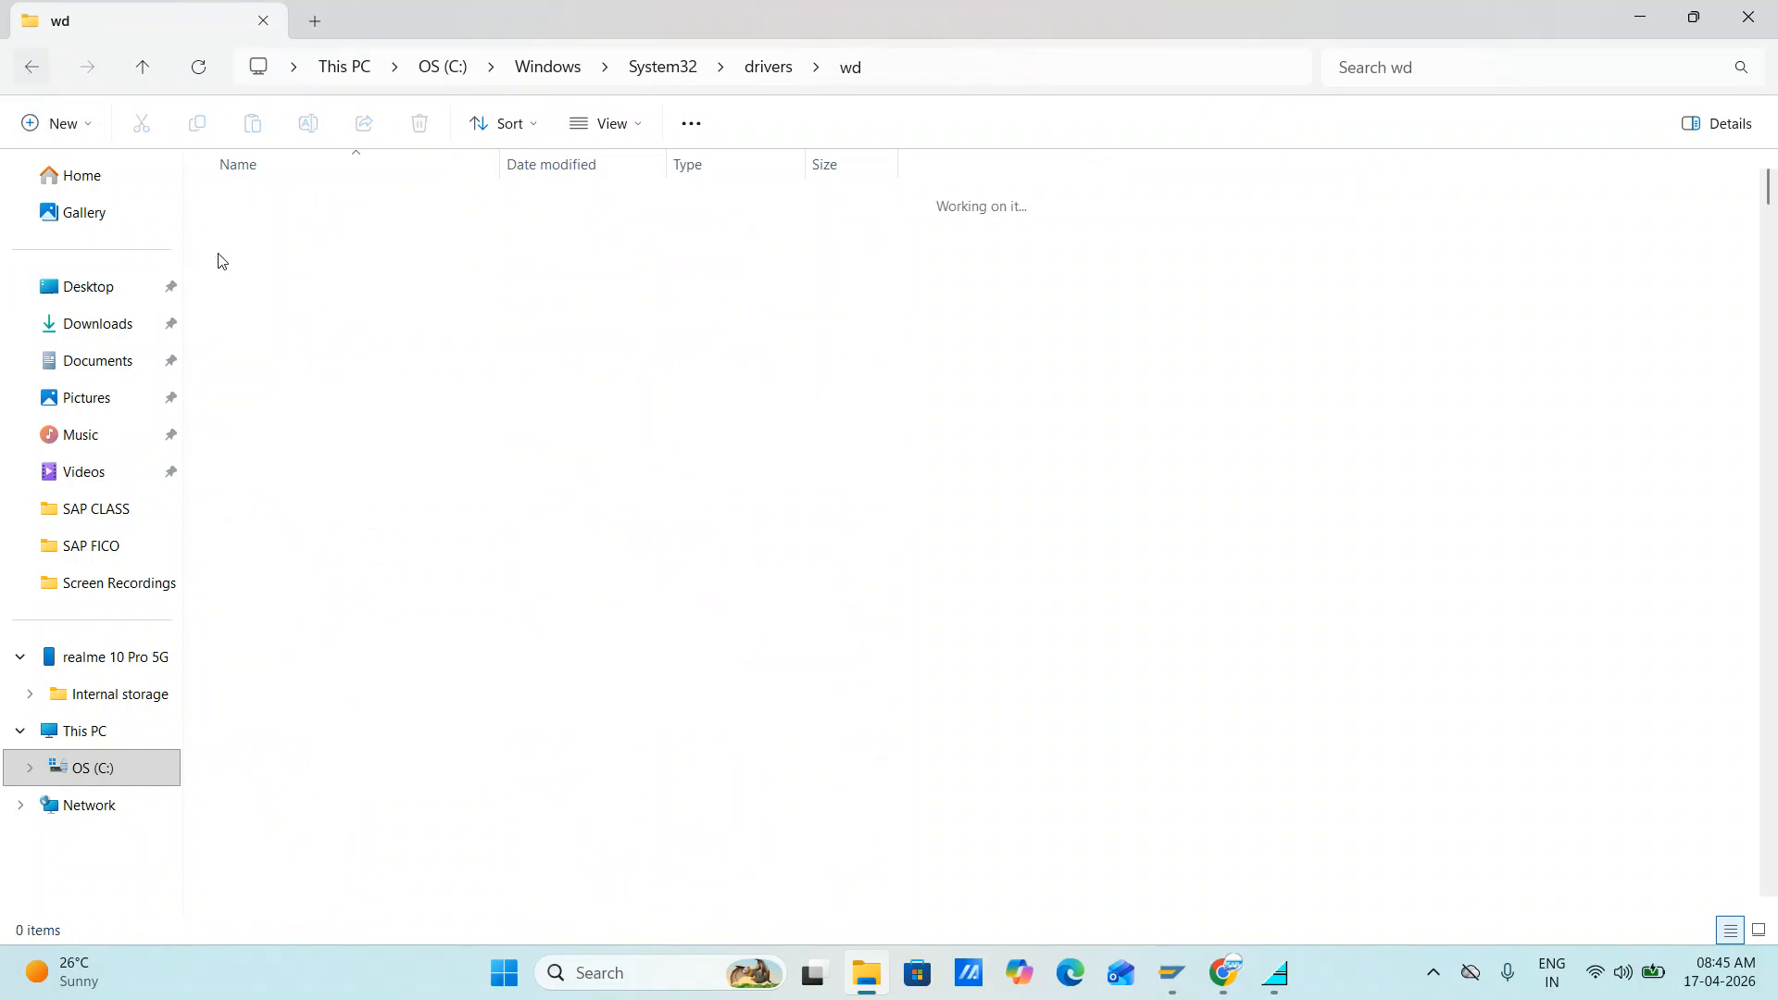
# - Open the etc folder and open its hosts file in Notepad
pyautogui.doubleClick(233, 306)
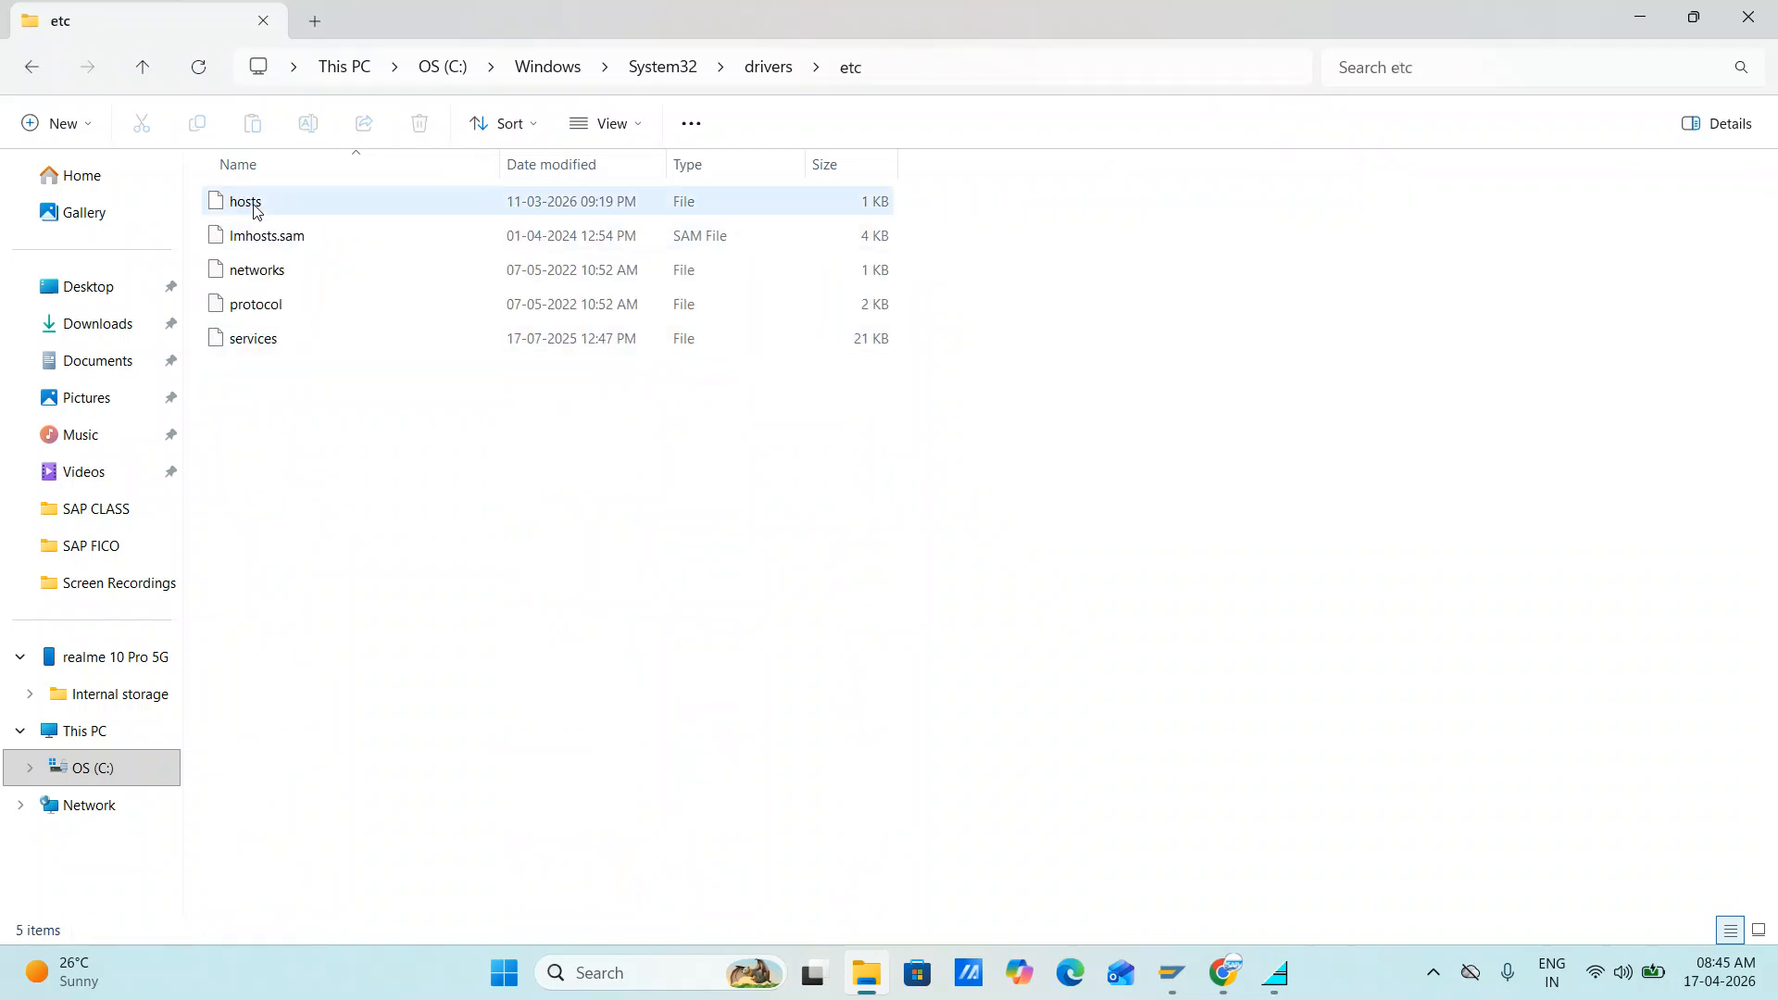
pyautogui.click(255, 208)
pyautogui.doubleClick(278, 209)
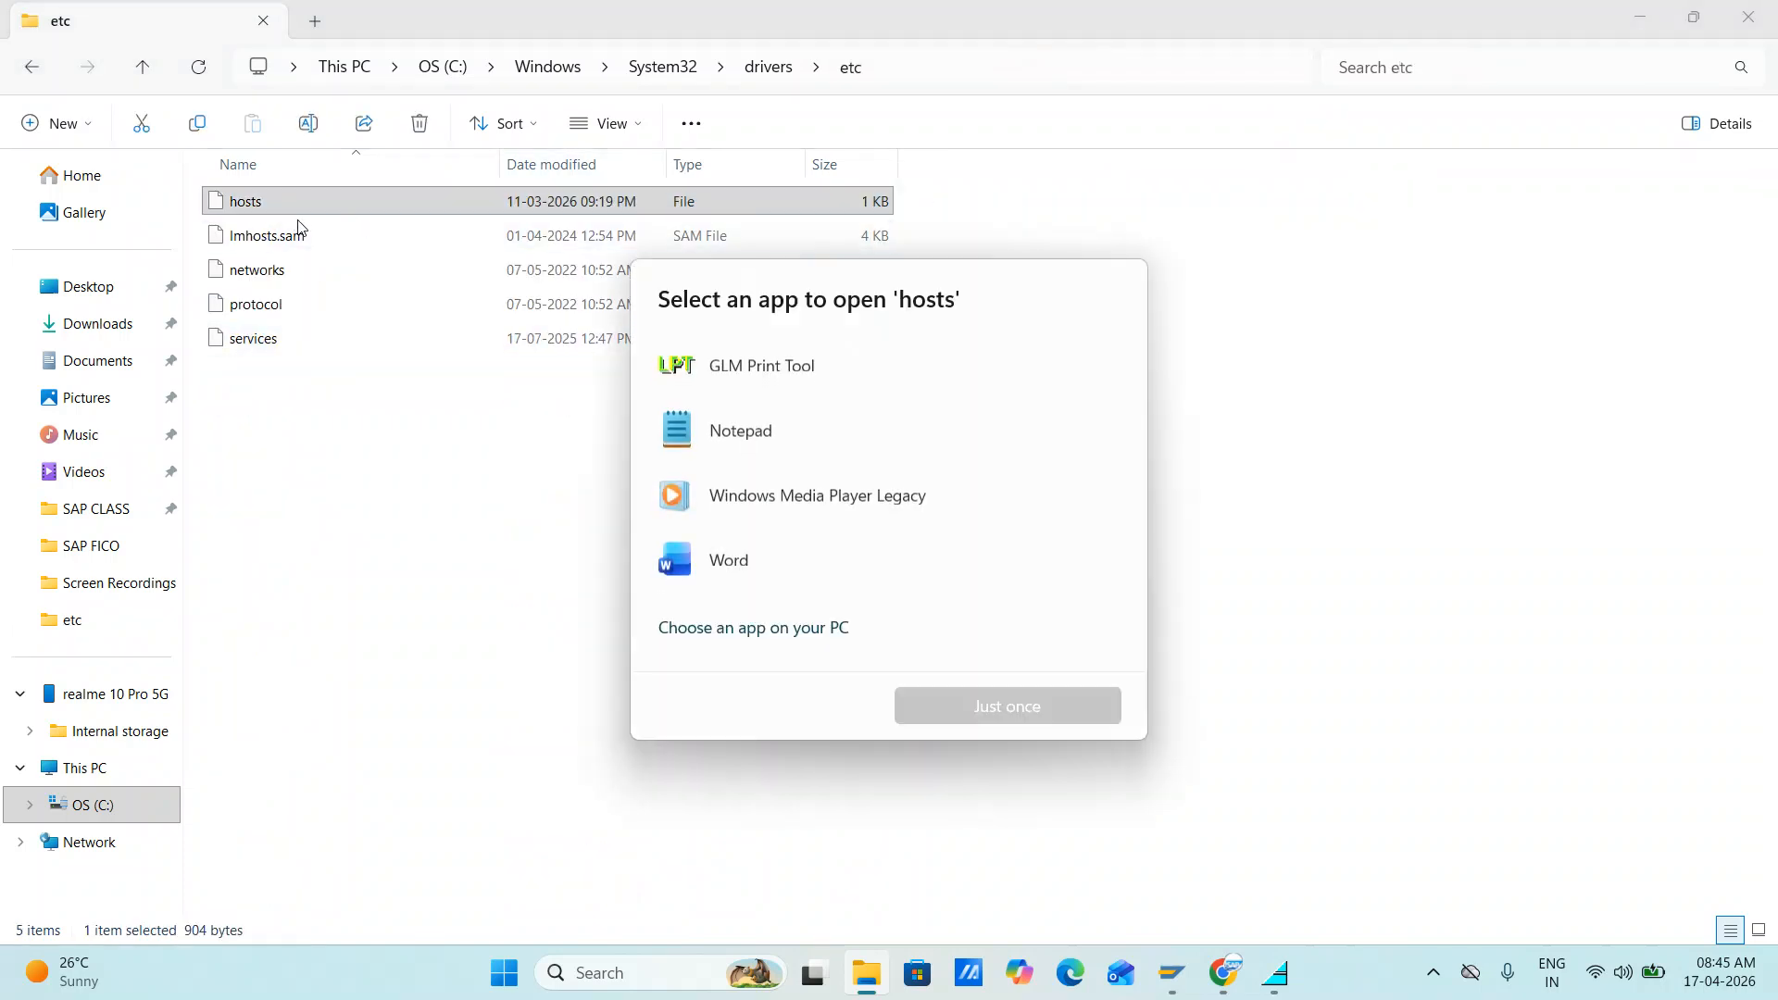
pyautogui.doubleClick(737, 435)
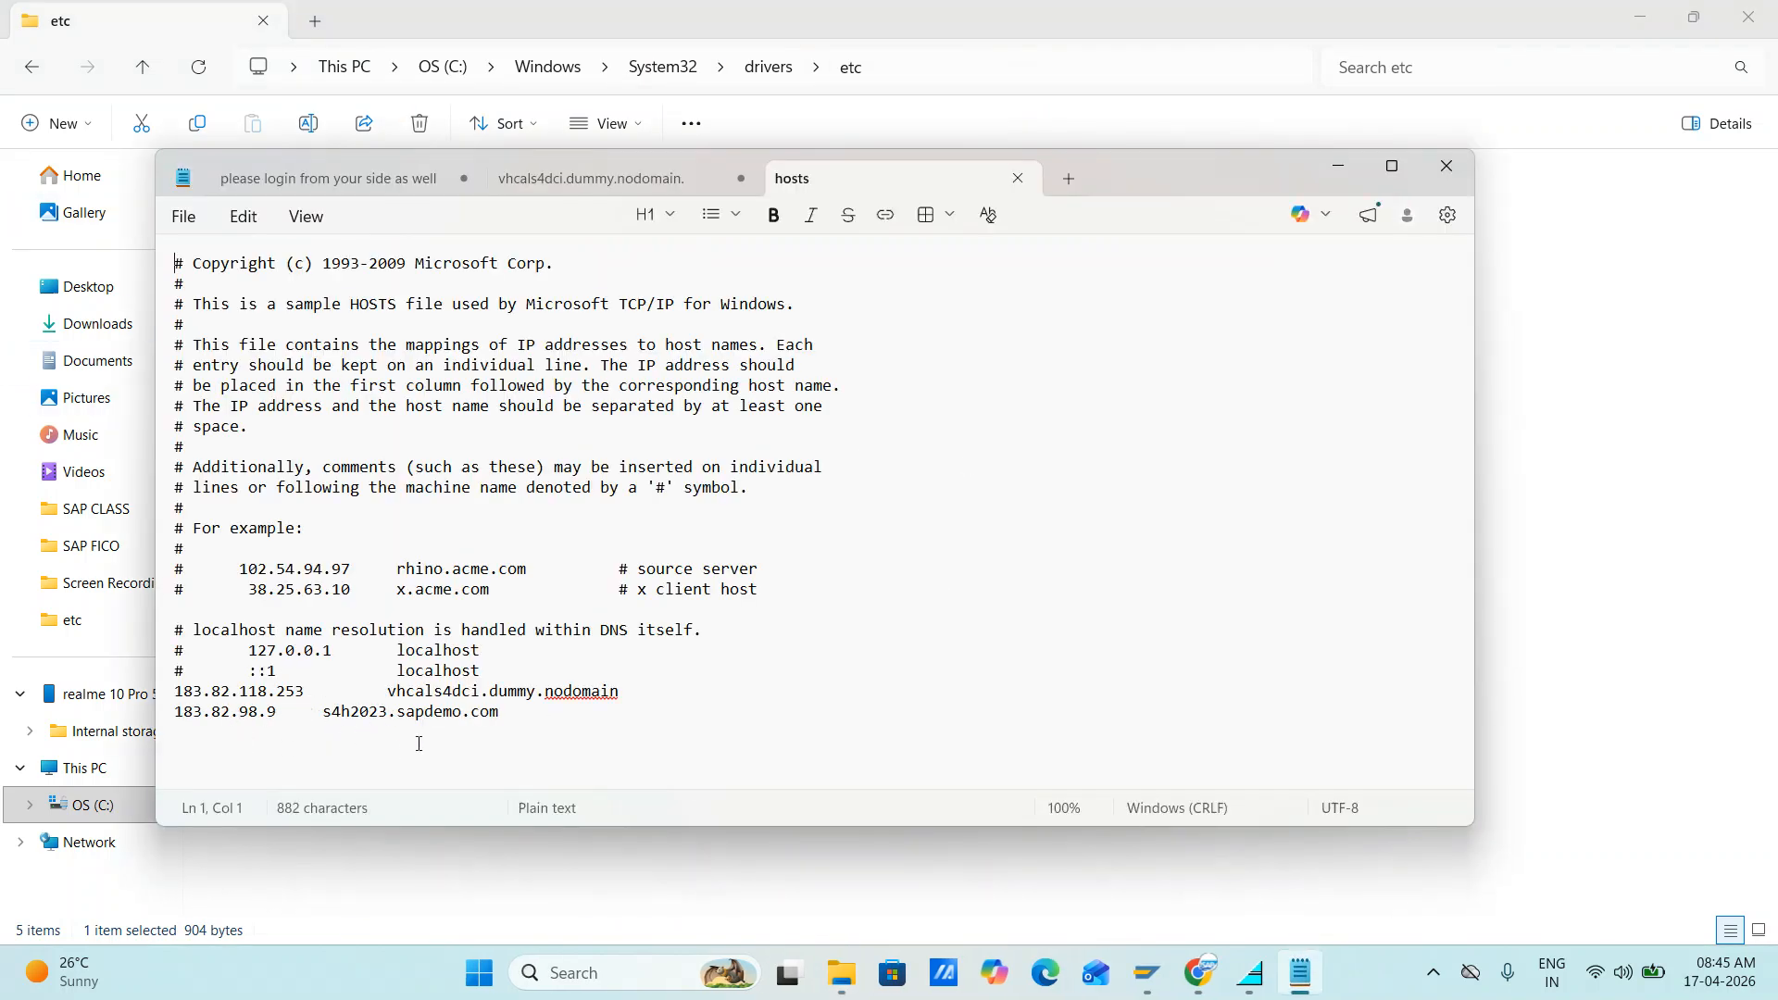
# - Switch to SAP Logon to check the server addresses of its connections, and return to the hosts file in Notepad
pyautogui.hotkey('alt', 'Tab')
pyautogui.hotkey('alt', 'Tab')
pyautogui.hotkey('alt', 'Tab')
pyautogui.hotkey('alt', 'Tab')
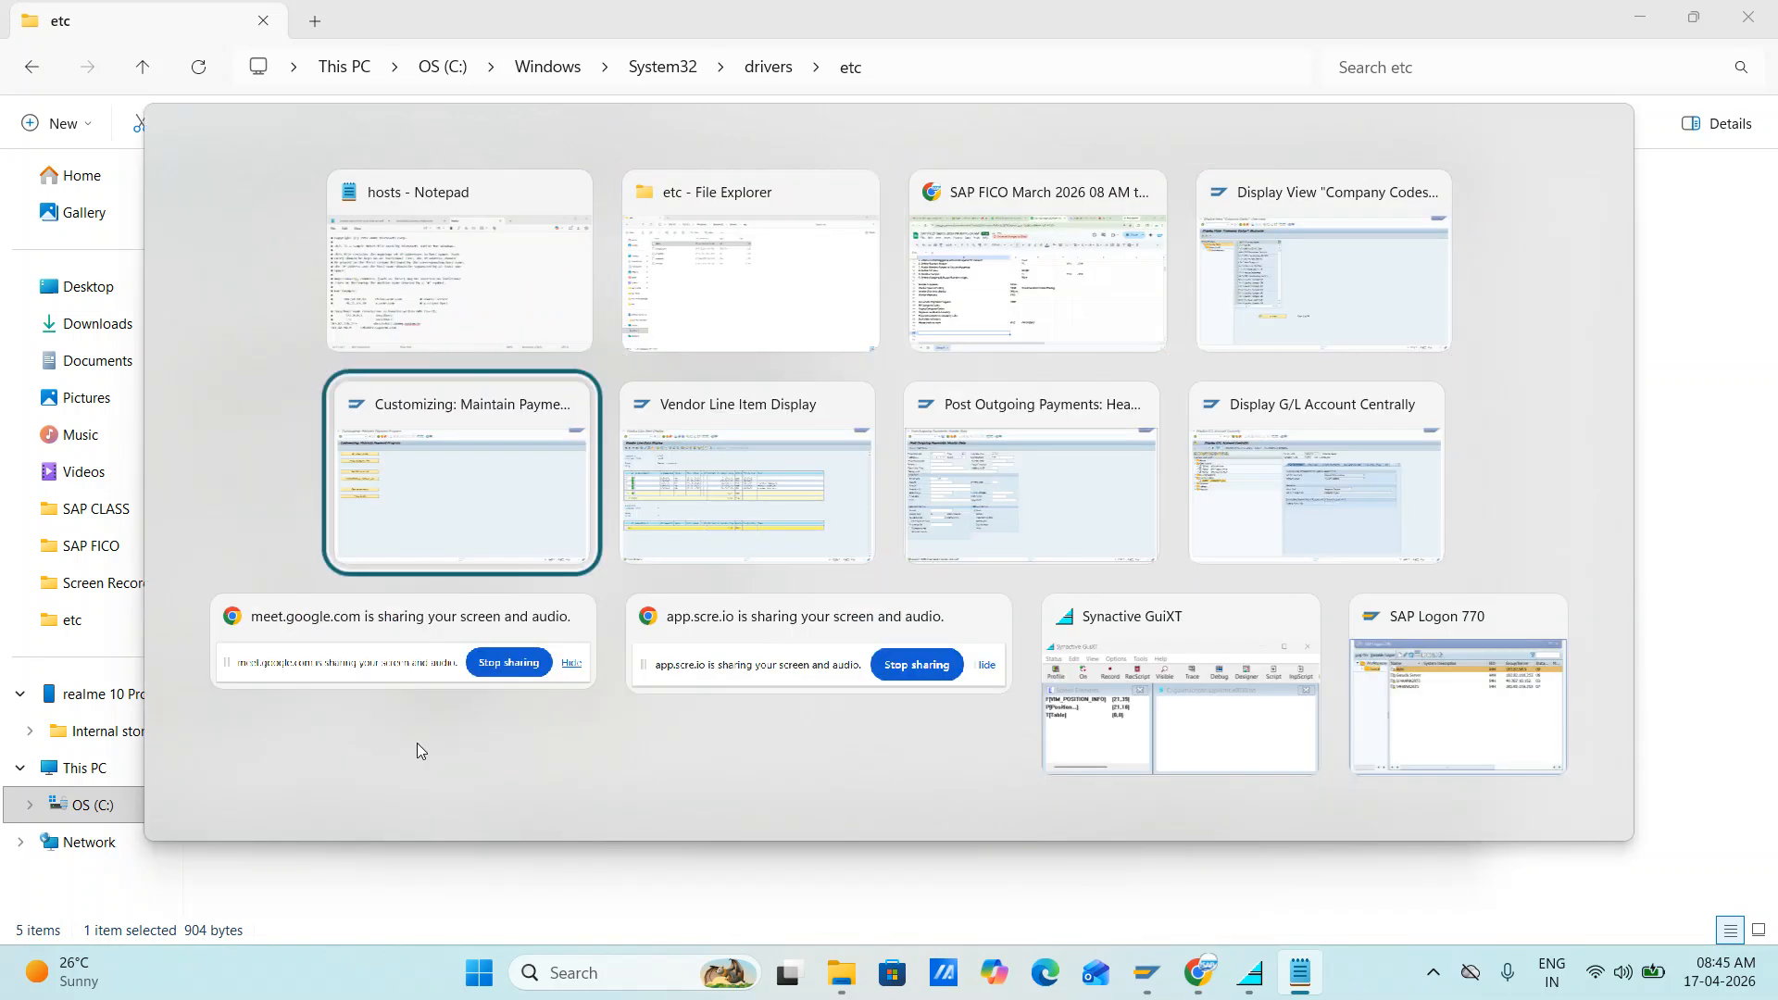
pyautogui.hotkey('alt', 'Tab')
pyautogui.hotkey('alt', 'Tab')
pyautogui.hotkey('alt', 'Tab')
pyautogui.hotkey('alt', 'Tab')
pyautogui.hotkey('alt', 'Tab')
pyautogui.hotkey('alt', 'Tab')
pyautogui.hotkey('alt', 'Tab')
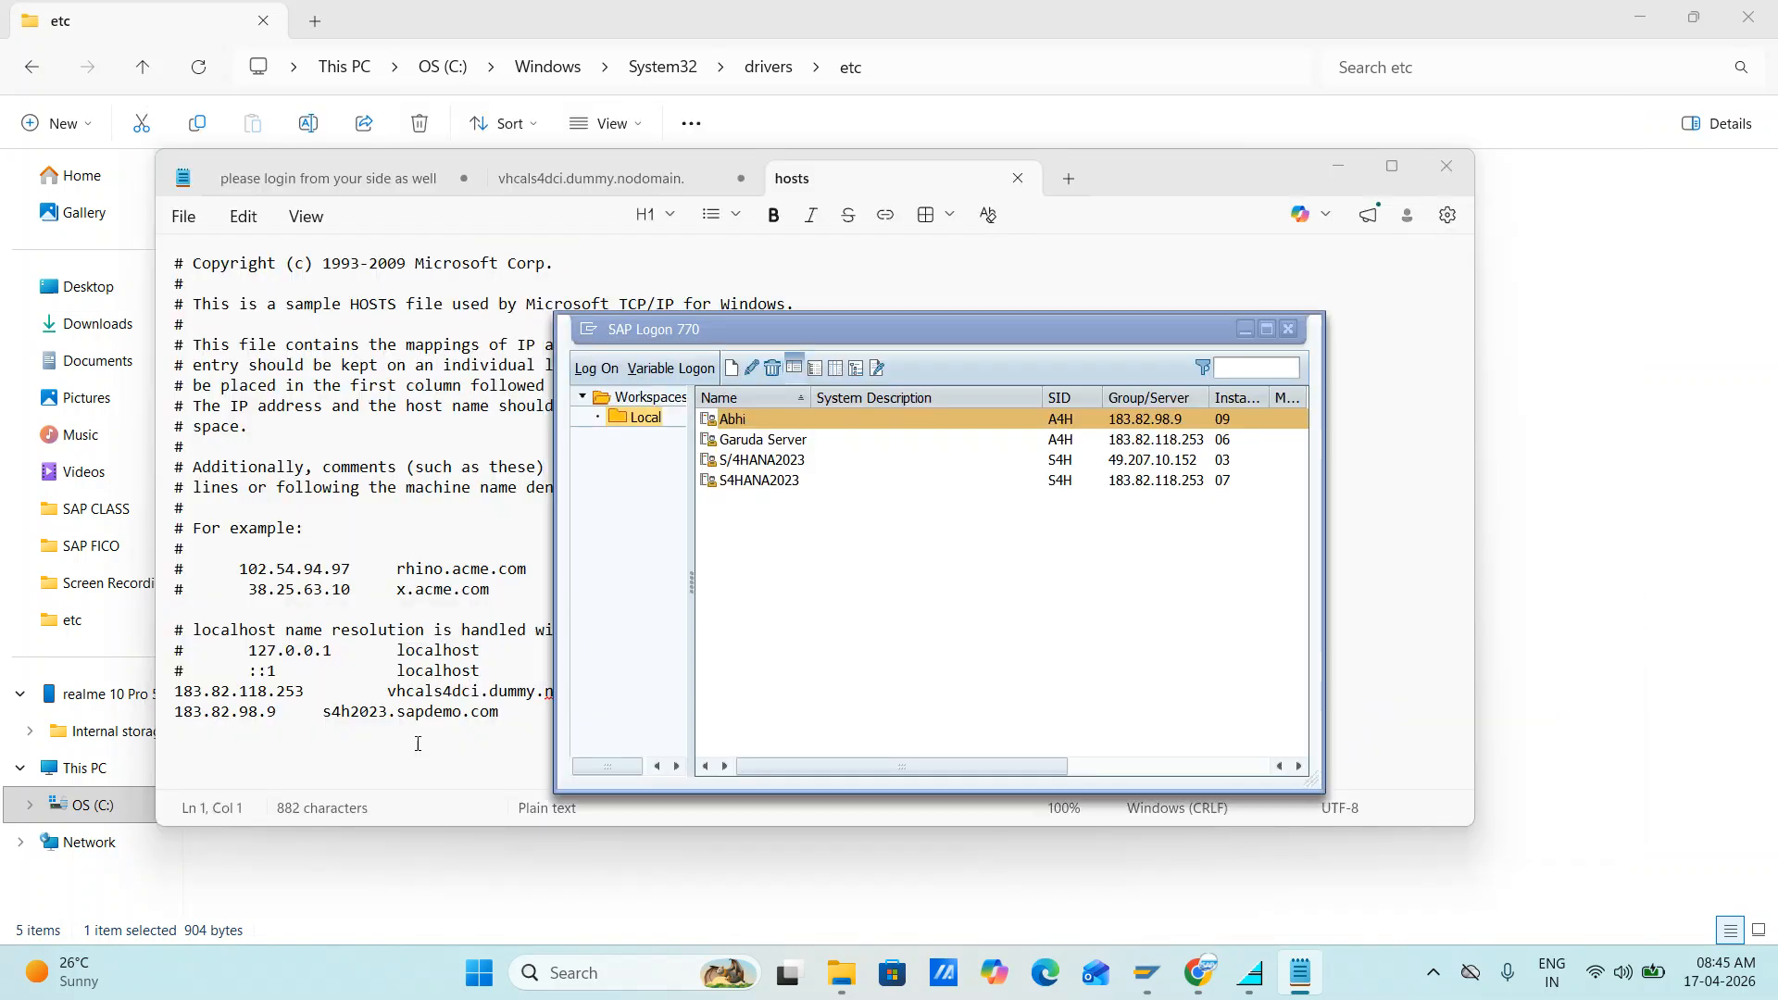
pyautogui.hotkey('alt', 'Tab')
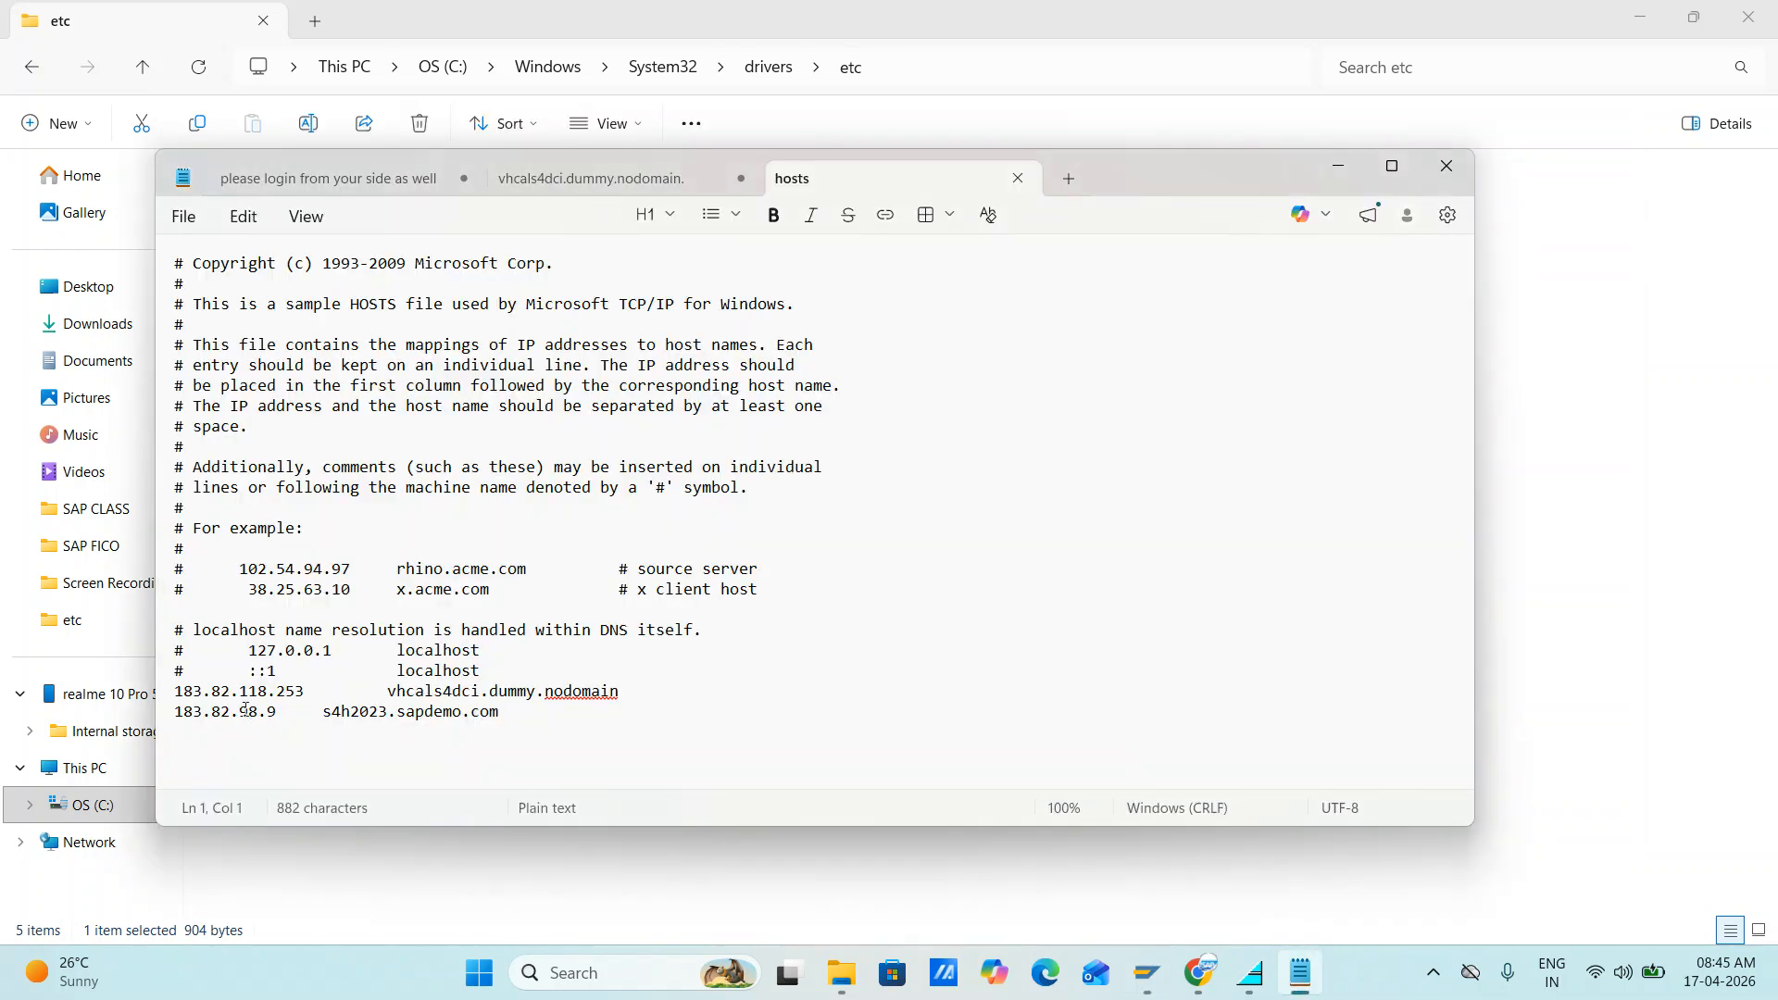
# - Switch to the SAP company codes overview, leave it, and run /n/ui2/flp to open the Fiori launchpad in the browser
pyautogui.hotkey('alt', 'Tab')
pyautogui.hotkey('alt', 'Tab')
pyautogui.hotkey('alt', 'Tab')
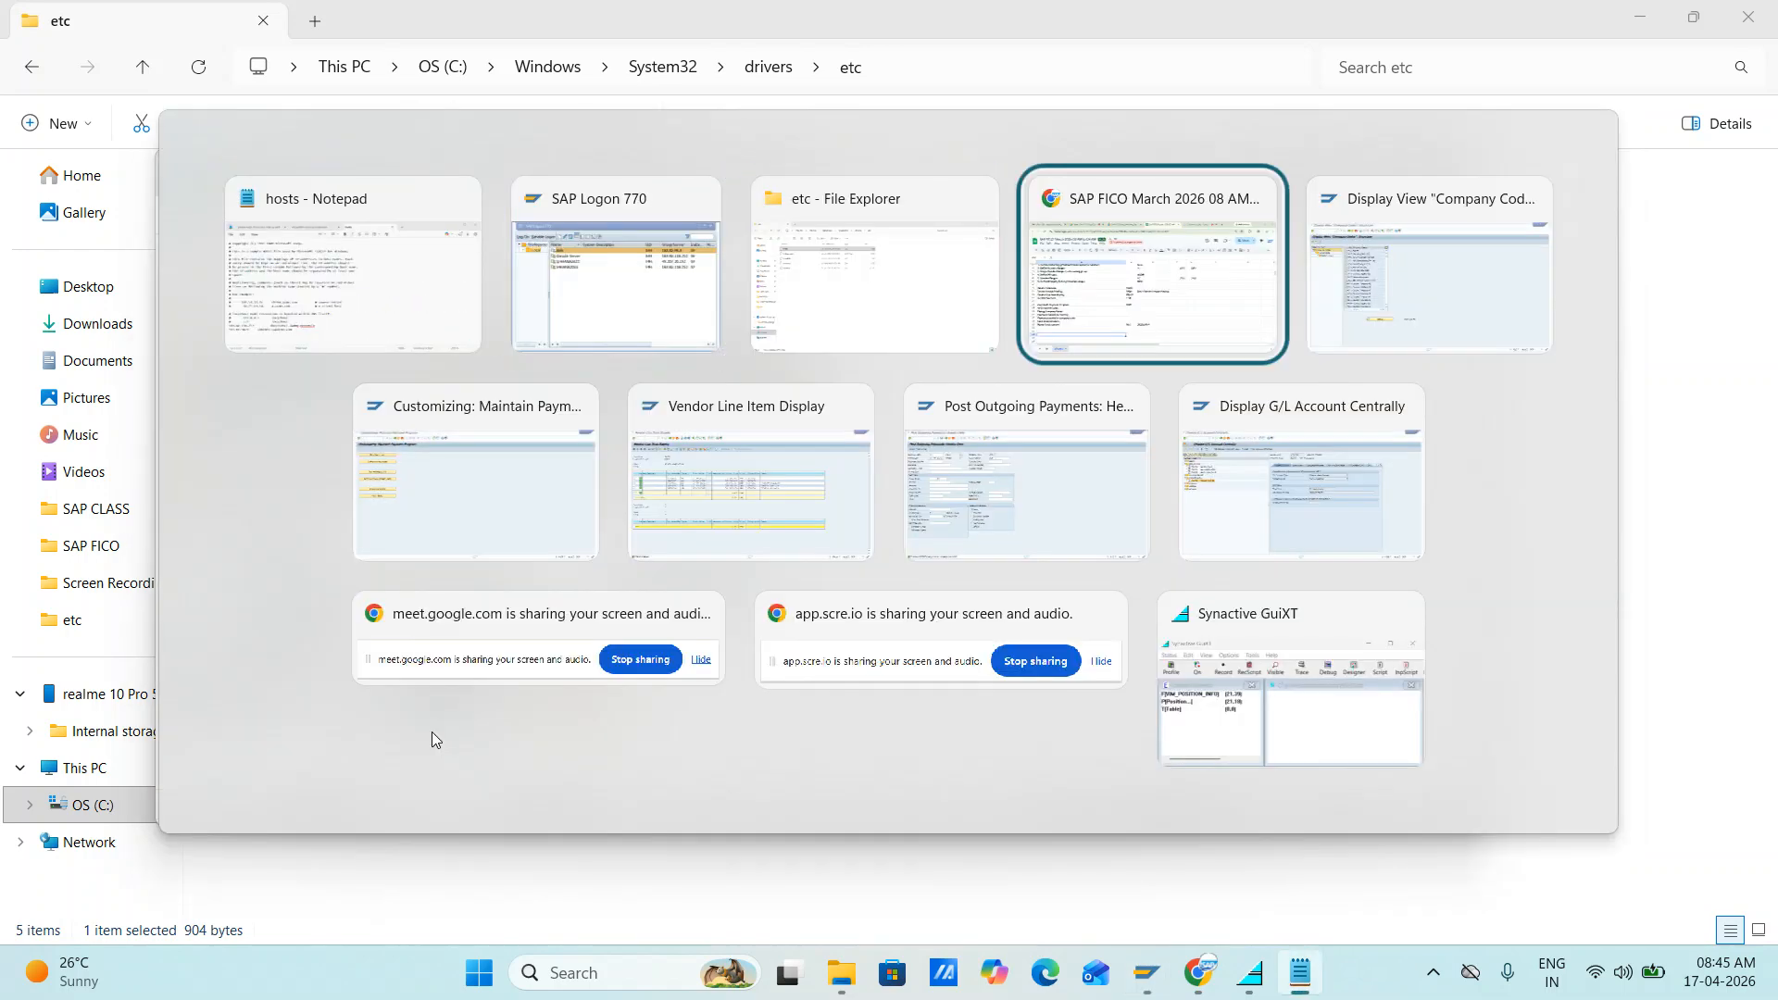
pyautogui.hotkey('alt', 'Tab')
pyautogui.hotkey('alt', 'Tab')
pyautogui.hotkey('alt', 'Tab')
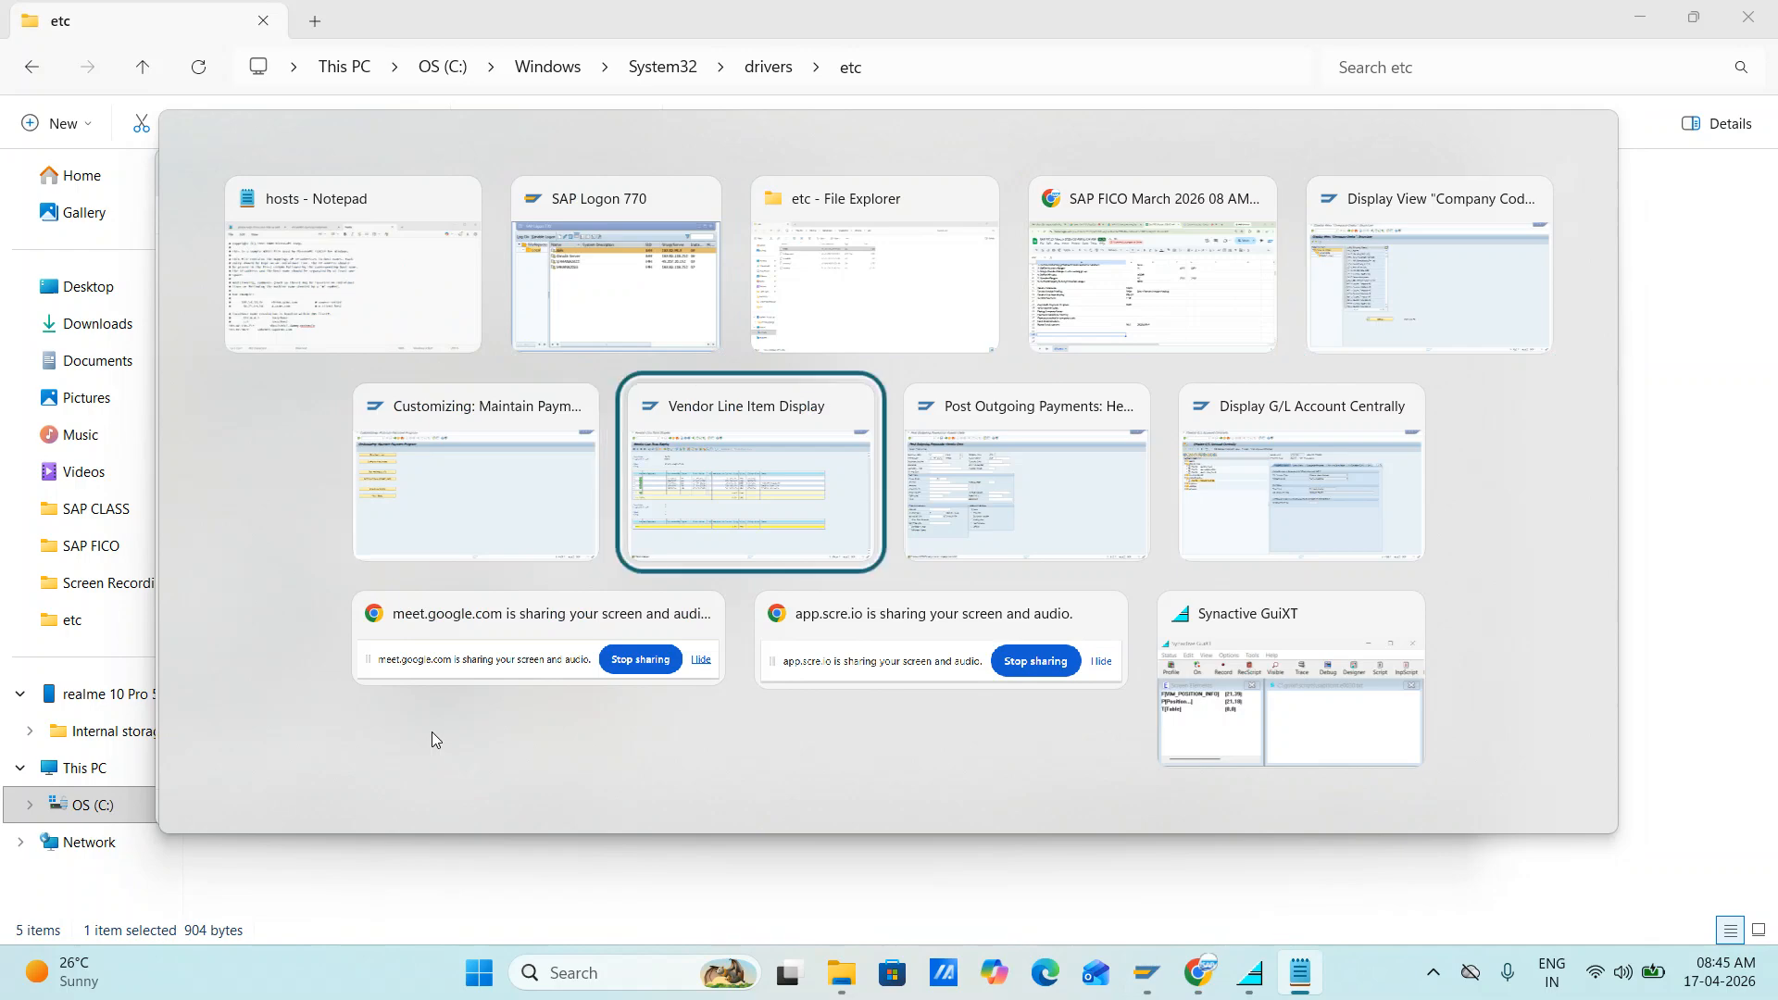
pyautogui.hotkey('alt', 'shift', 'Tab')
pyautogui.hotkey('alt', 'shift', 'Tab')
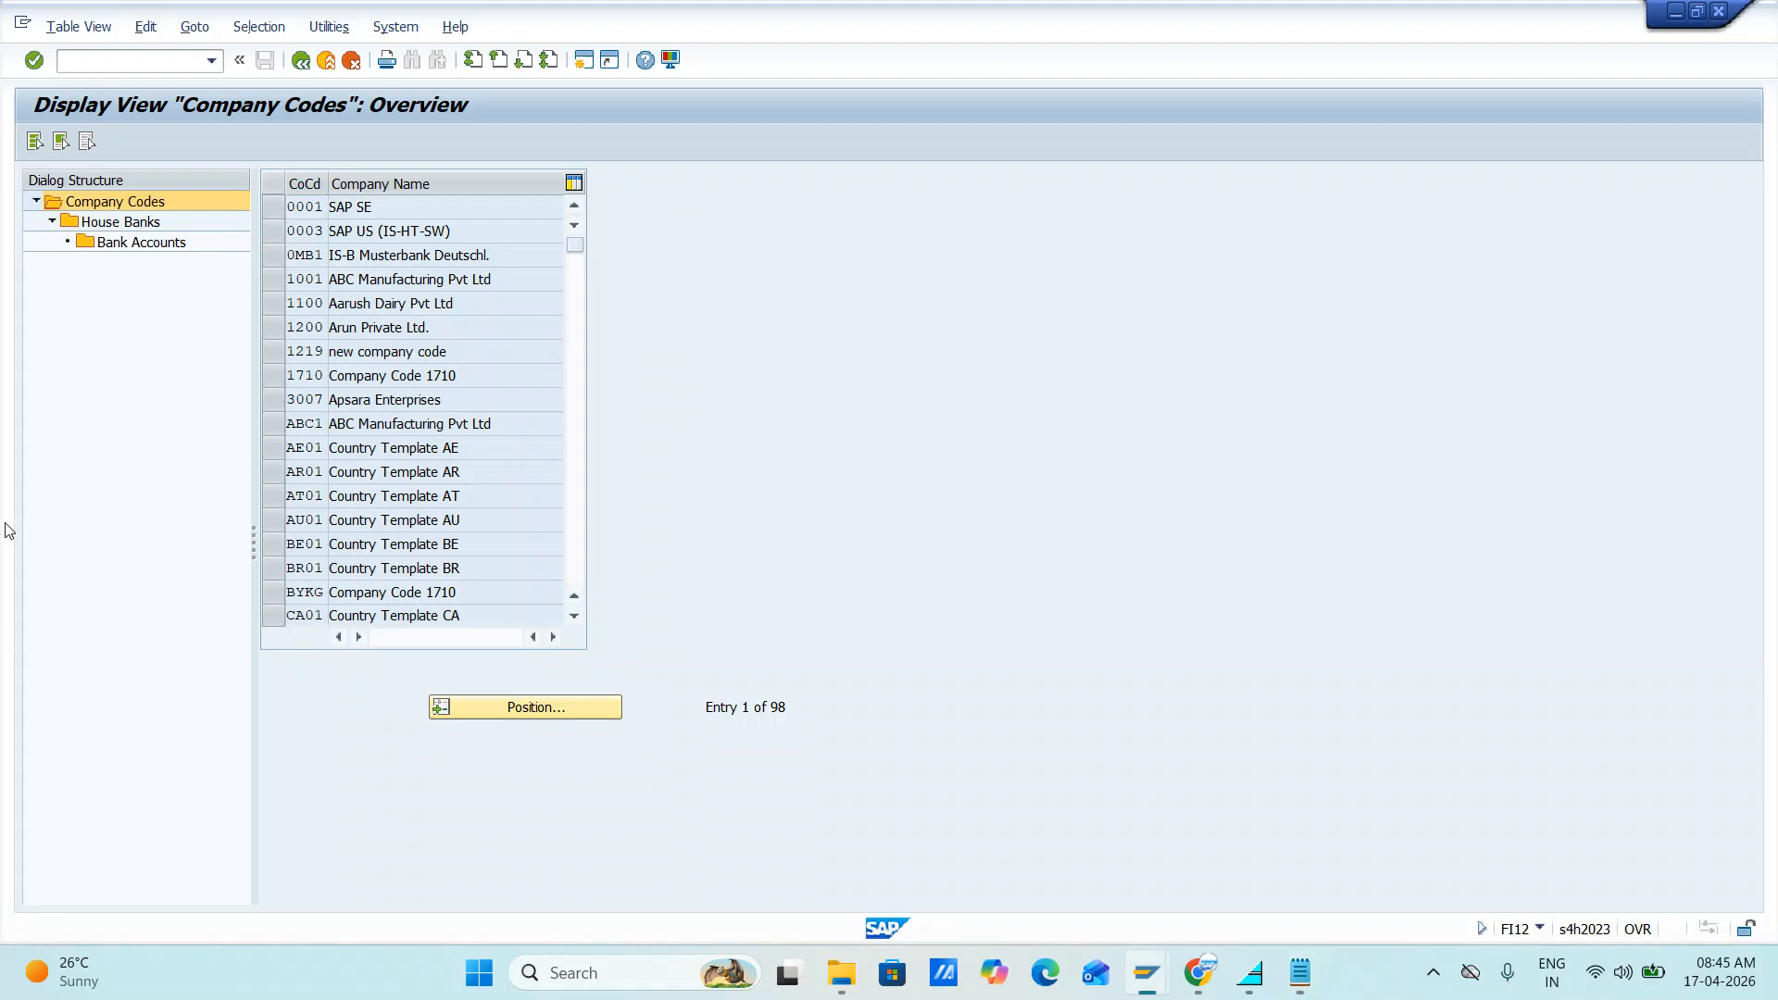
pyautogui.press('F3')
pyautogui.click(212, 61)
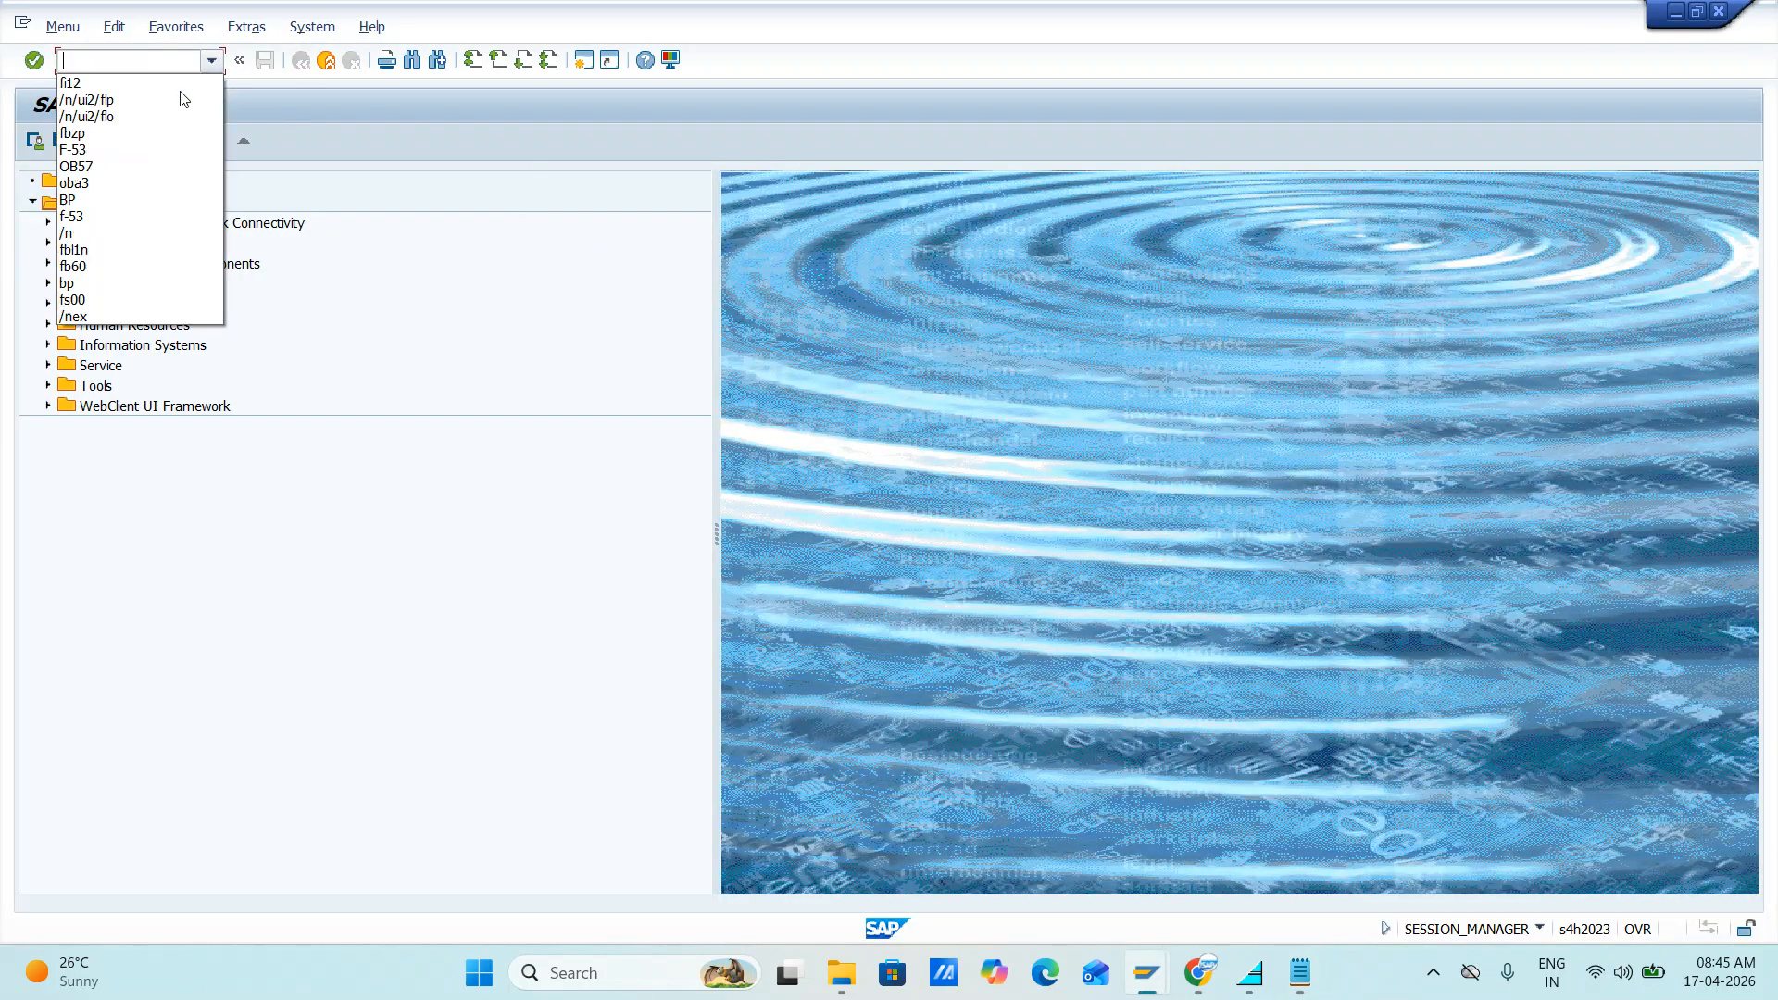
pyautogui.click(98, 99)
pyautogui.press('Return')
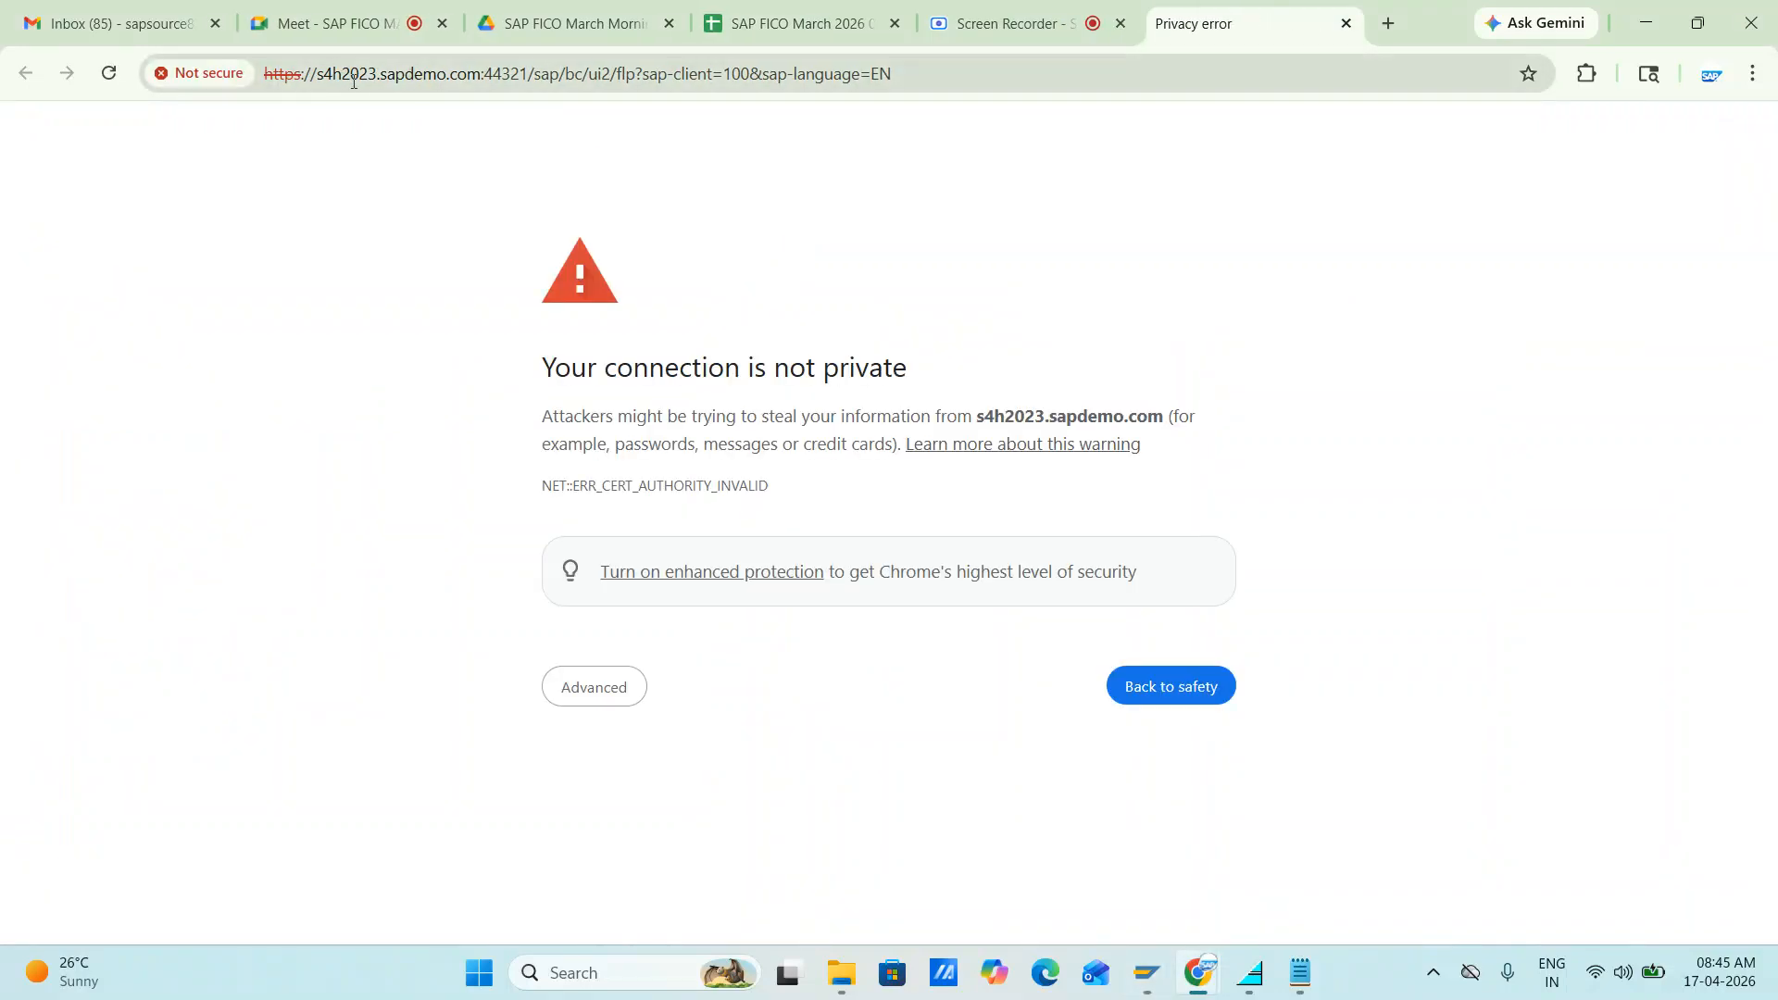
# - Compare the host name in the launchpad's web address with the entries in the hosts file
pyautogui.hotkey('alt', 'Tab')
pyautogui.hotkey('alt', 'Tab')
pyautogui.hotkey('alt', 'Tab')
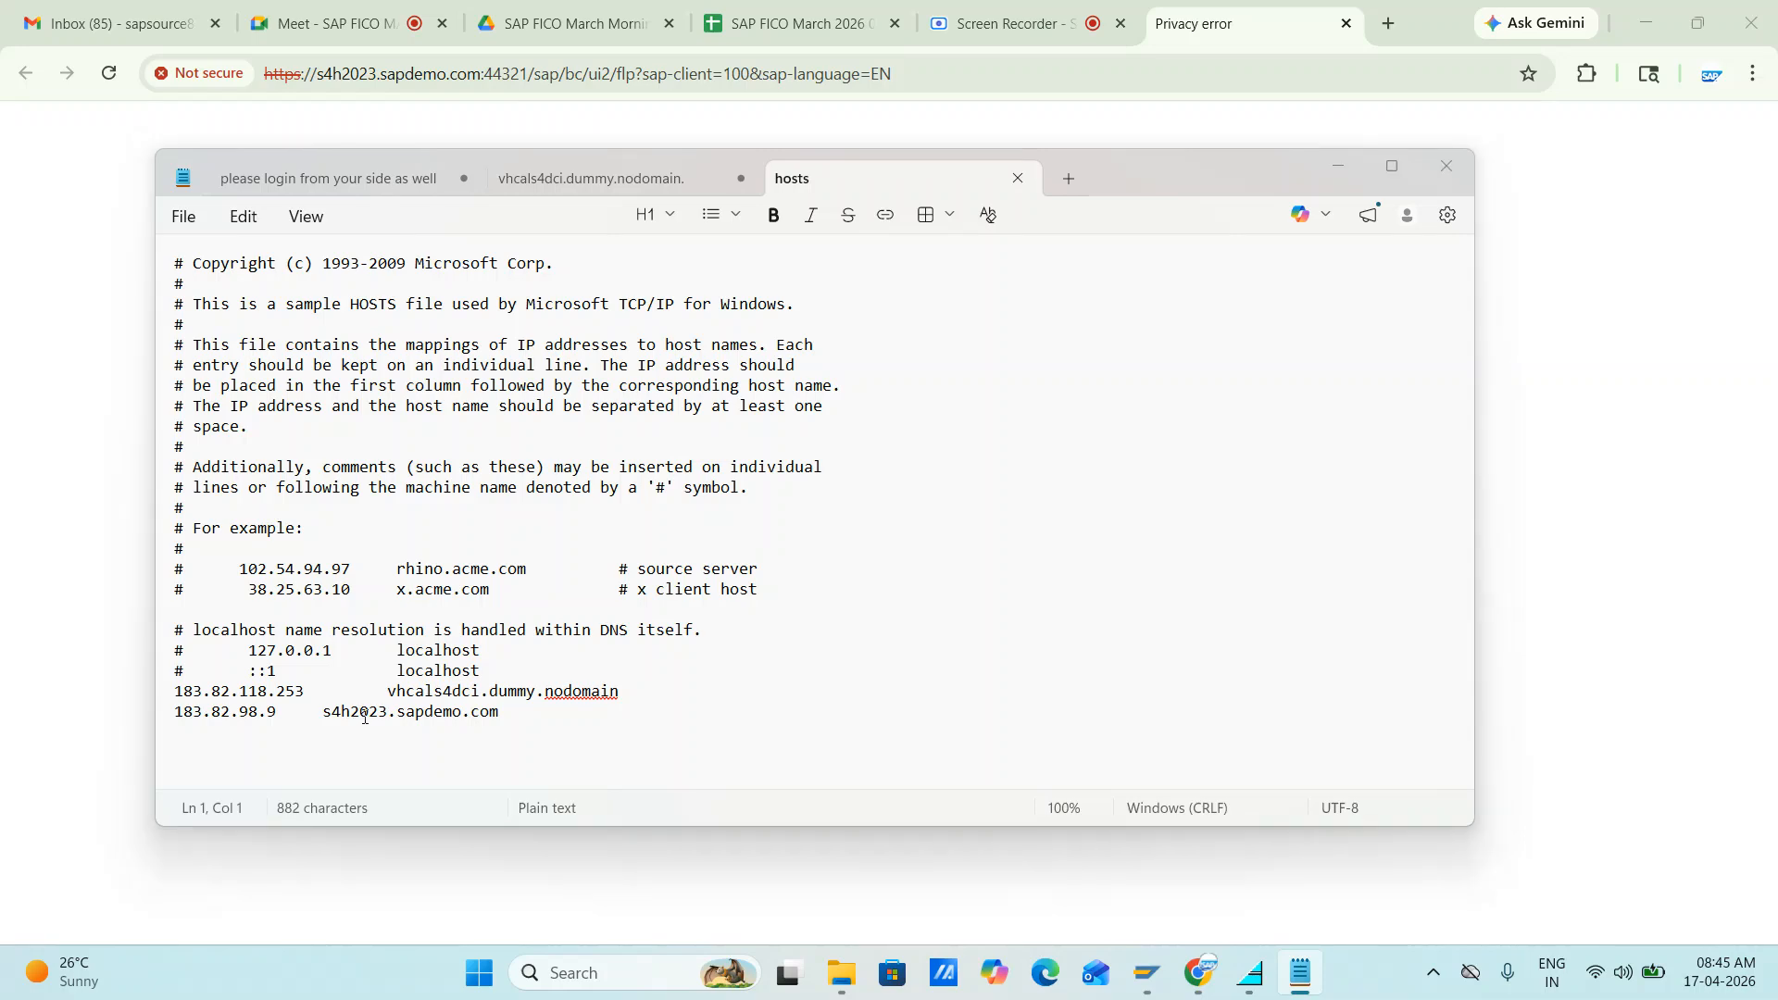
pyautogui.hotkey('alt', 'Tab')
pyautogui.hotkey('alt', 'Tab')
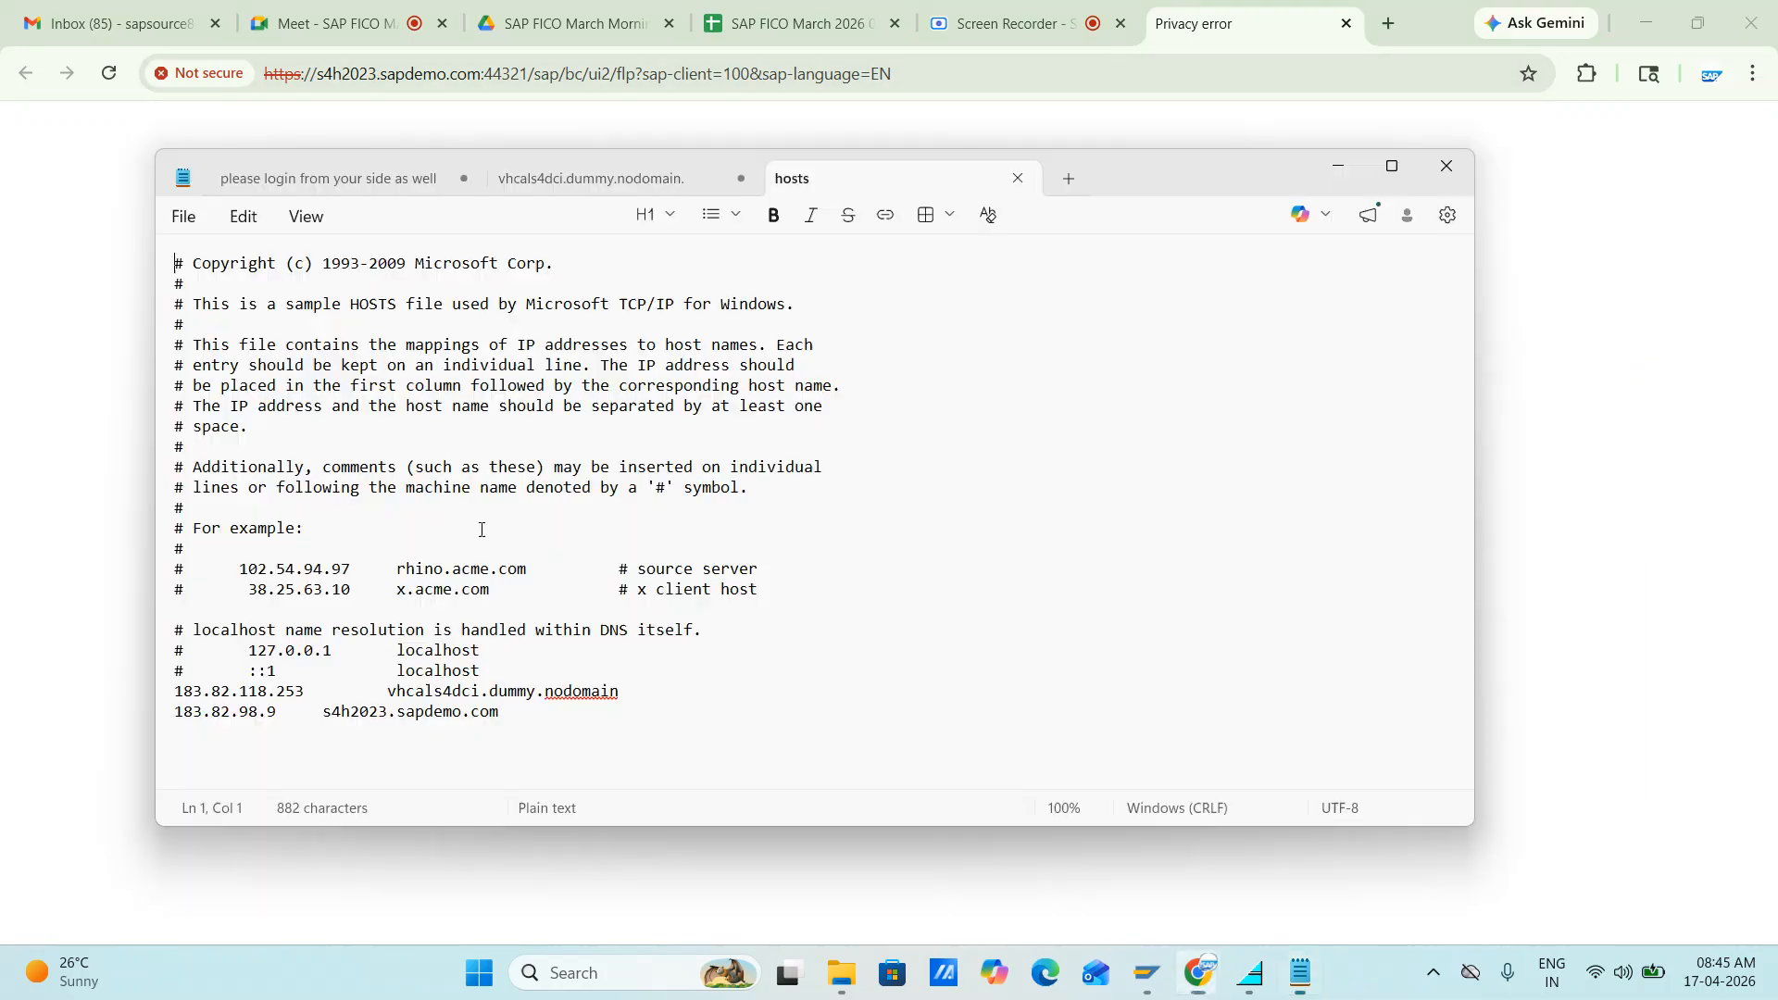
pyautogui.hotkey('alt', 'Tab')
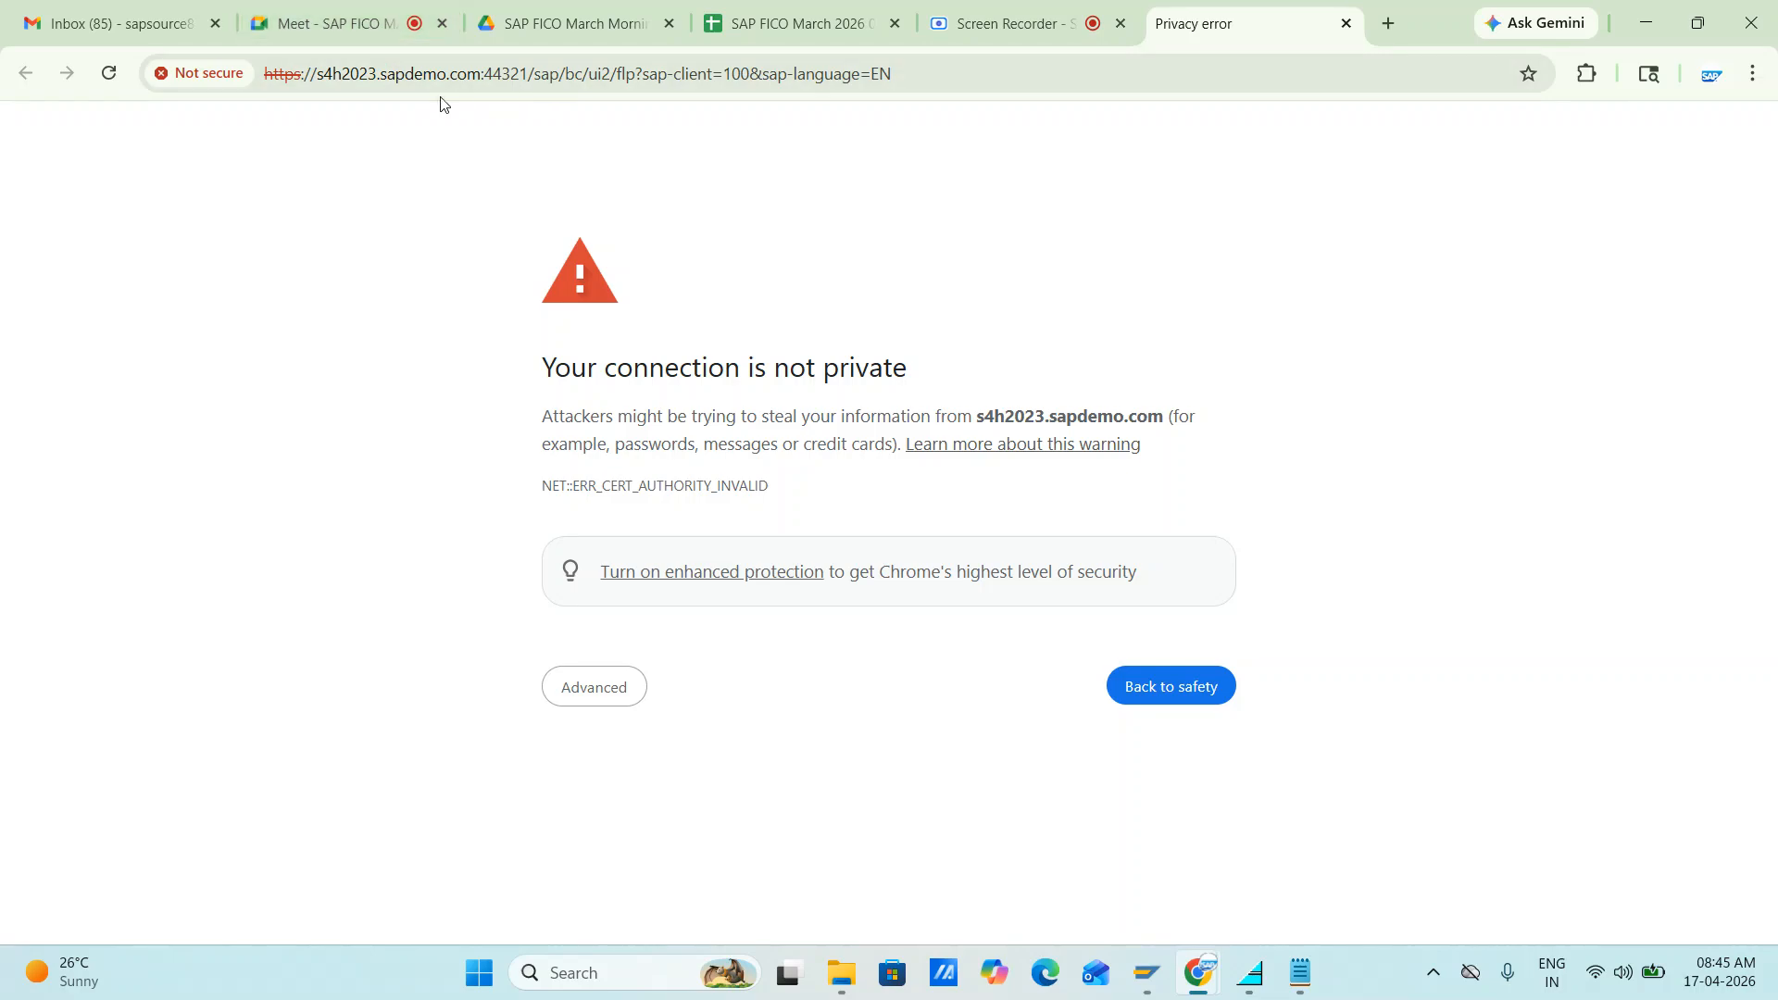
pyautogui.hotkey('alt', 'Tab')
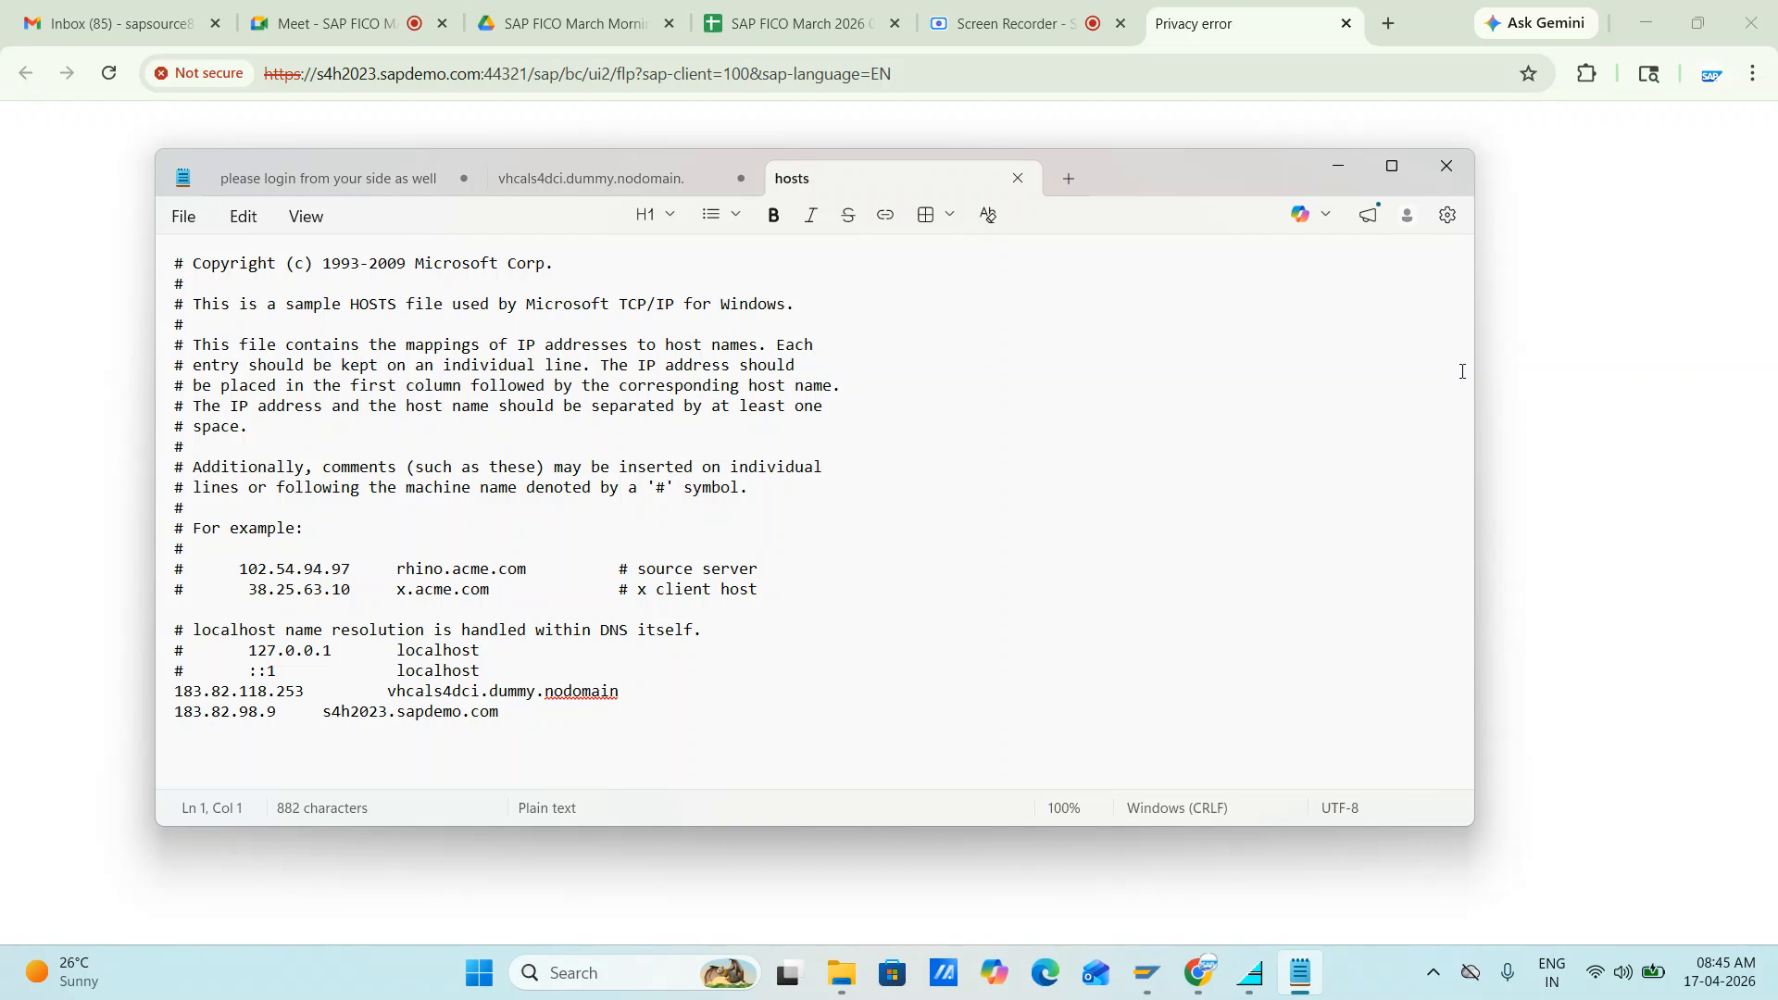
pyautogui.hotkey('alt', 'Tab')
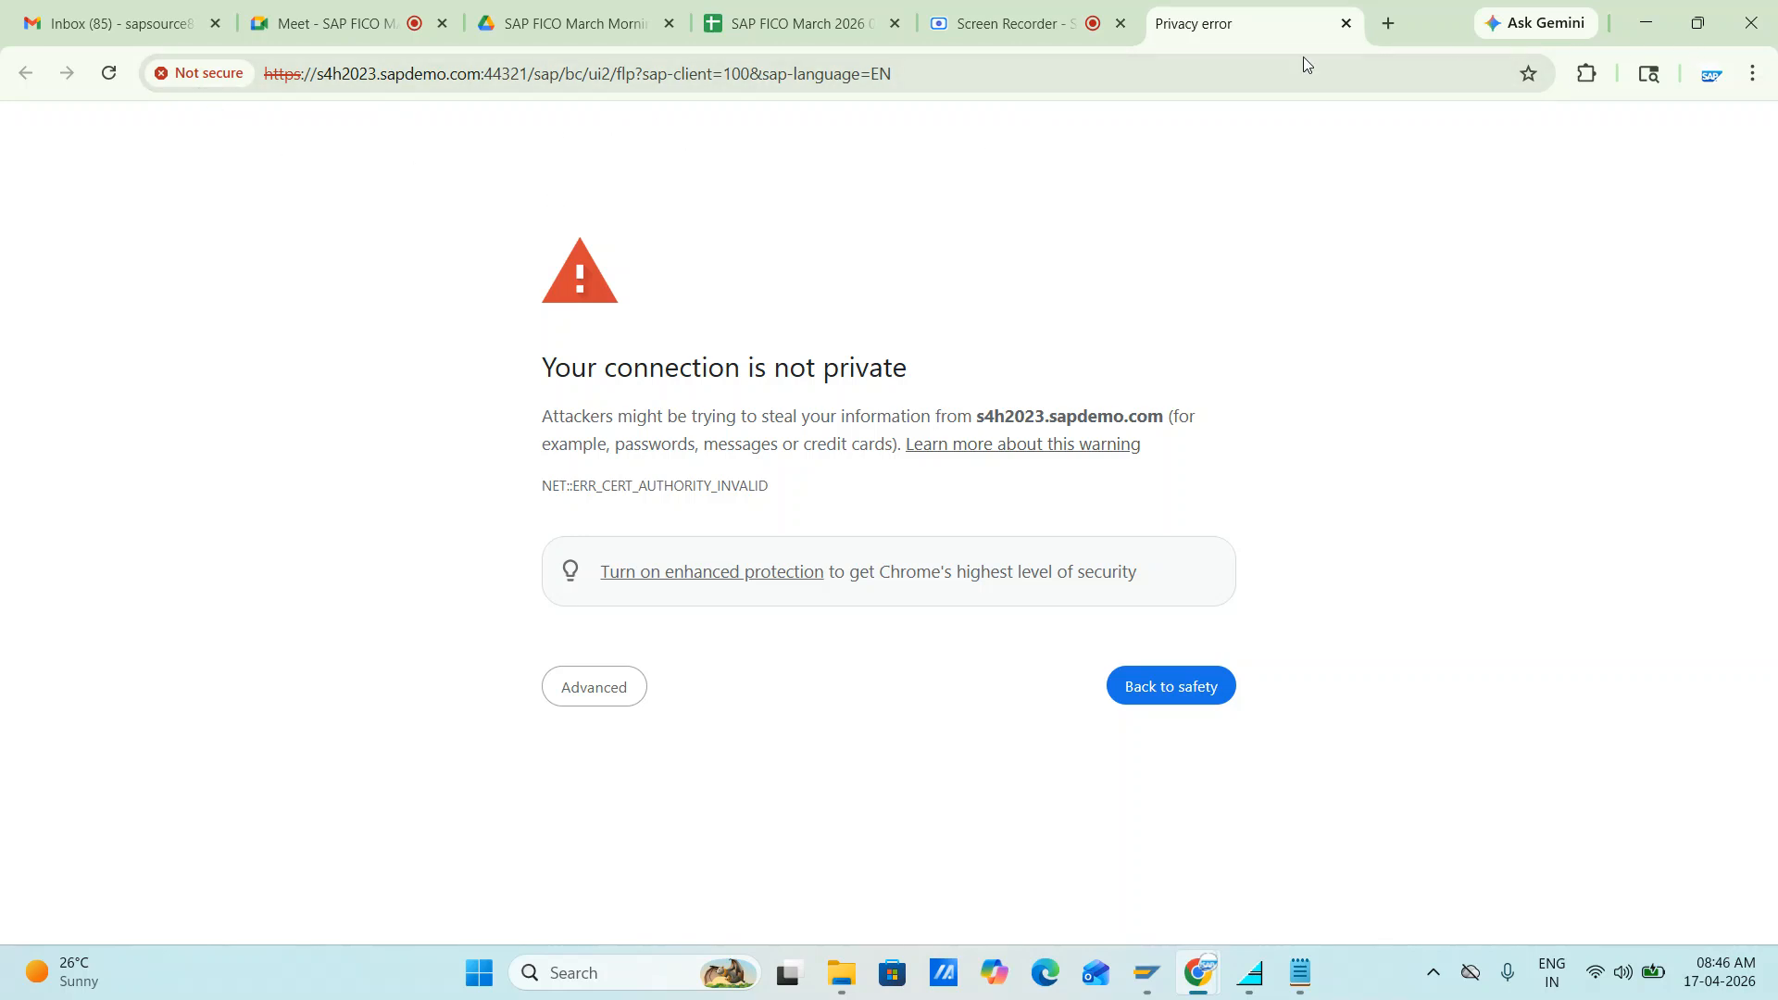
# - Copy the launchpad's web address into Microsoft Edge and continue past the certificate warning to the SAP logon page
pyautogui.click(967, 82)
pyautogui.hotkey('ctrl', 'c')
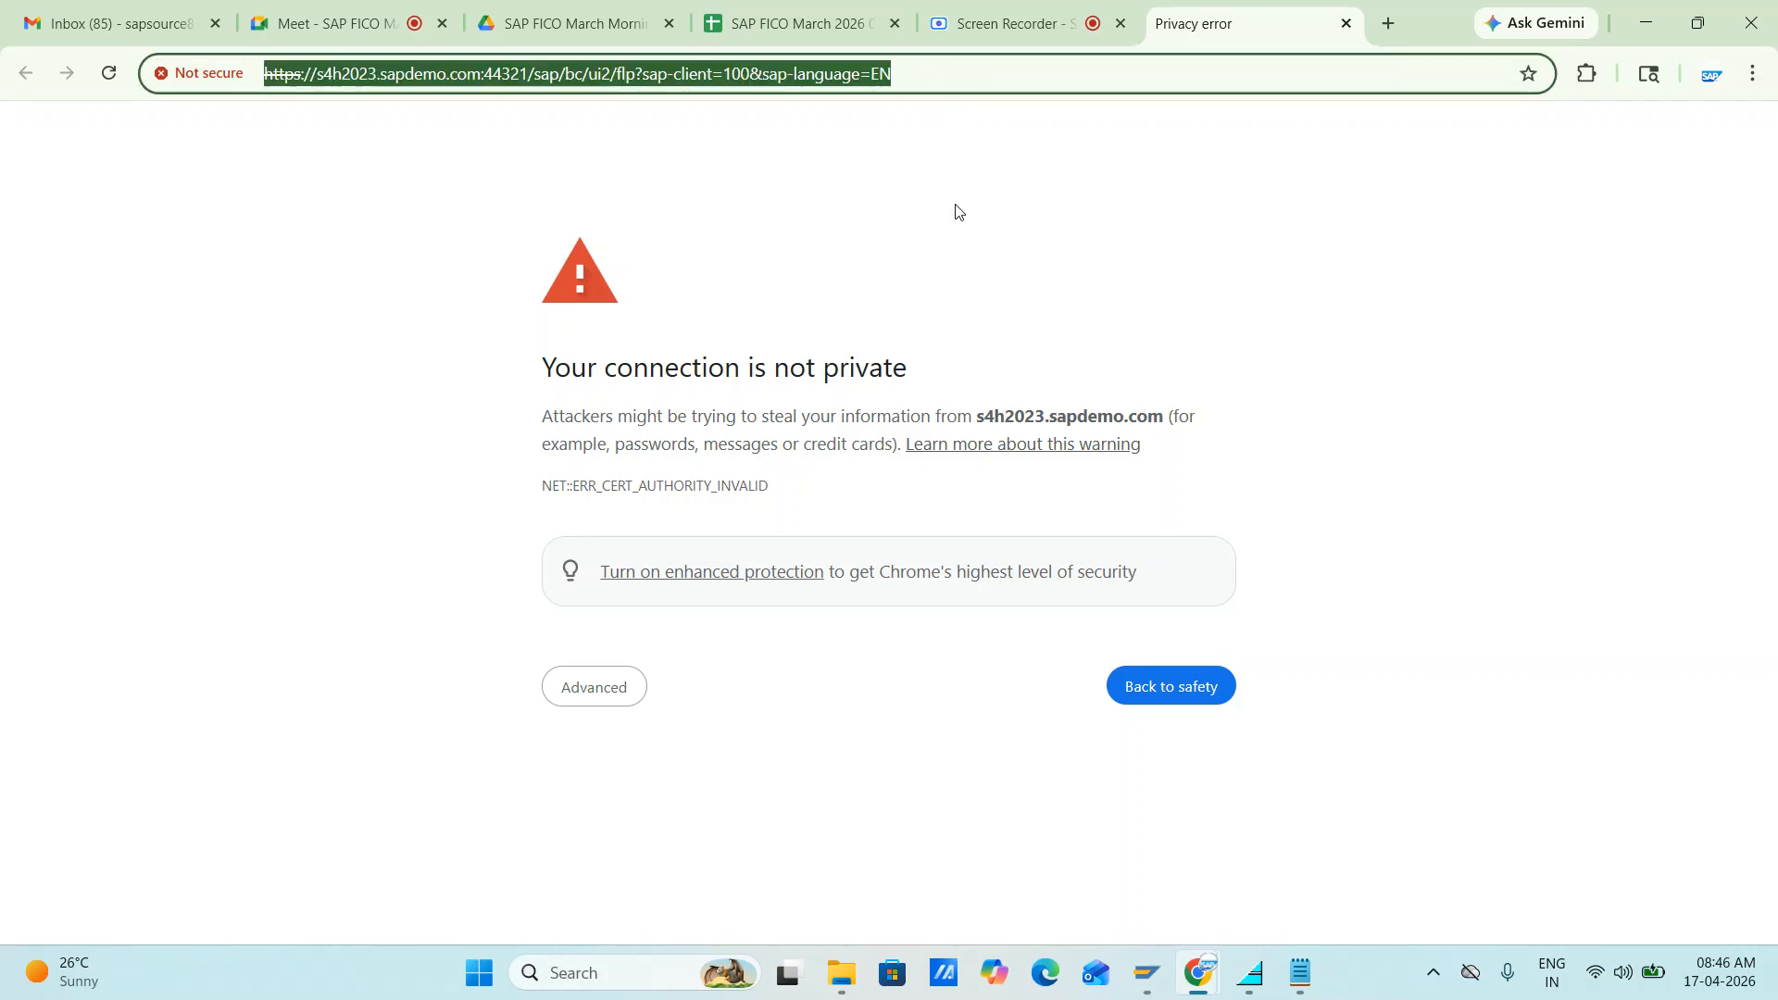
pyautogui.click(1049, 972)
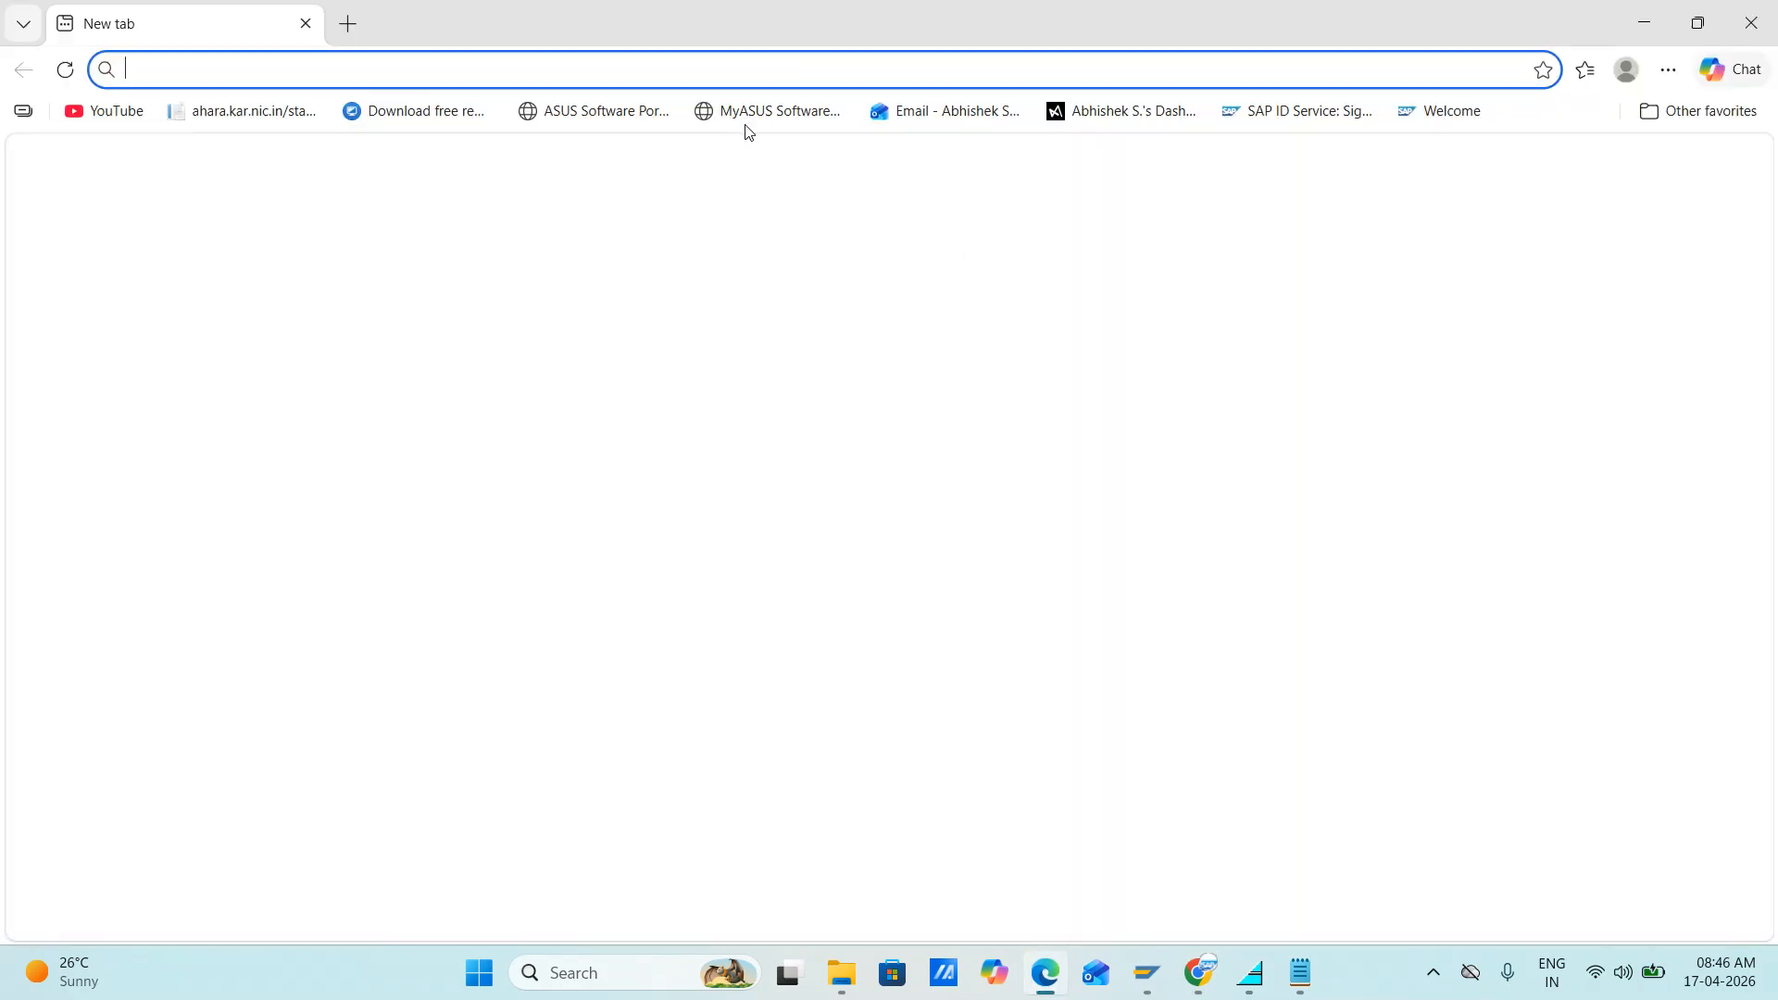
pyautogui.hotkey('ctrl', 'v')
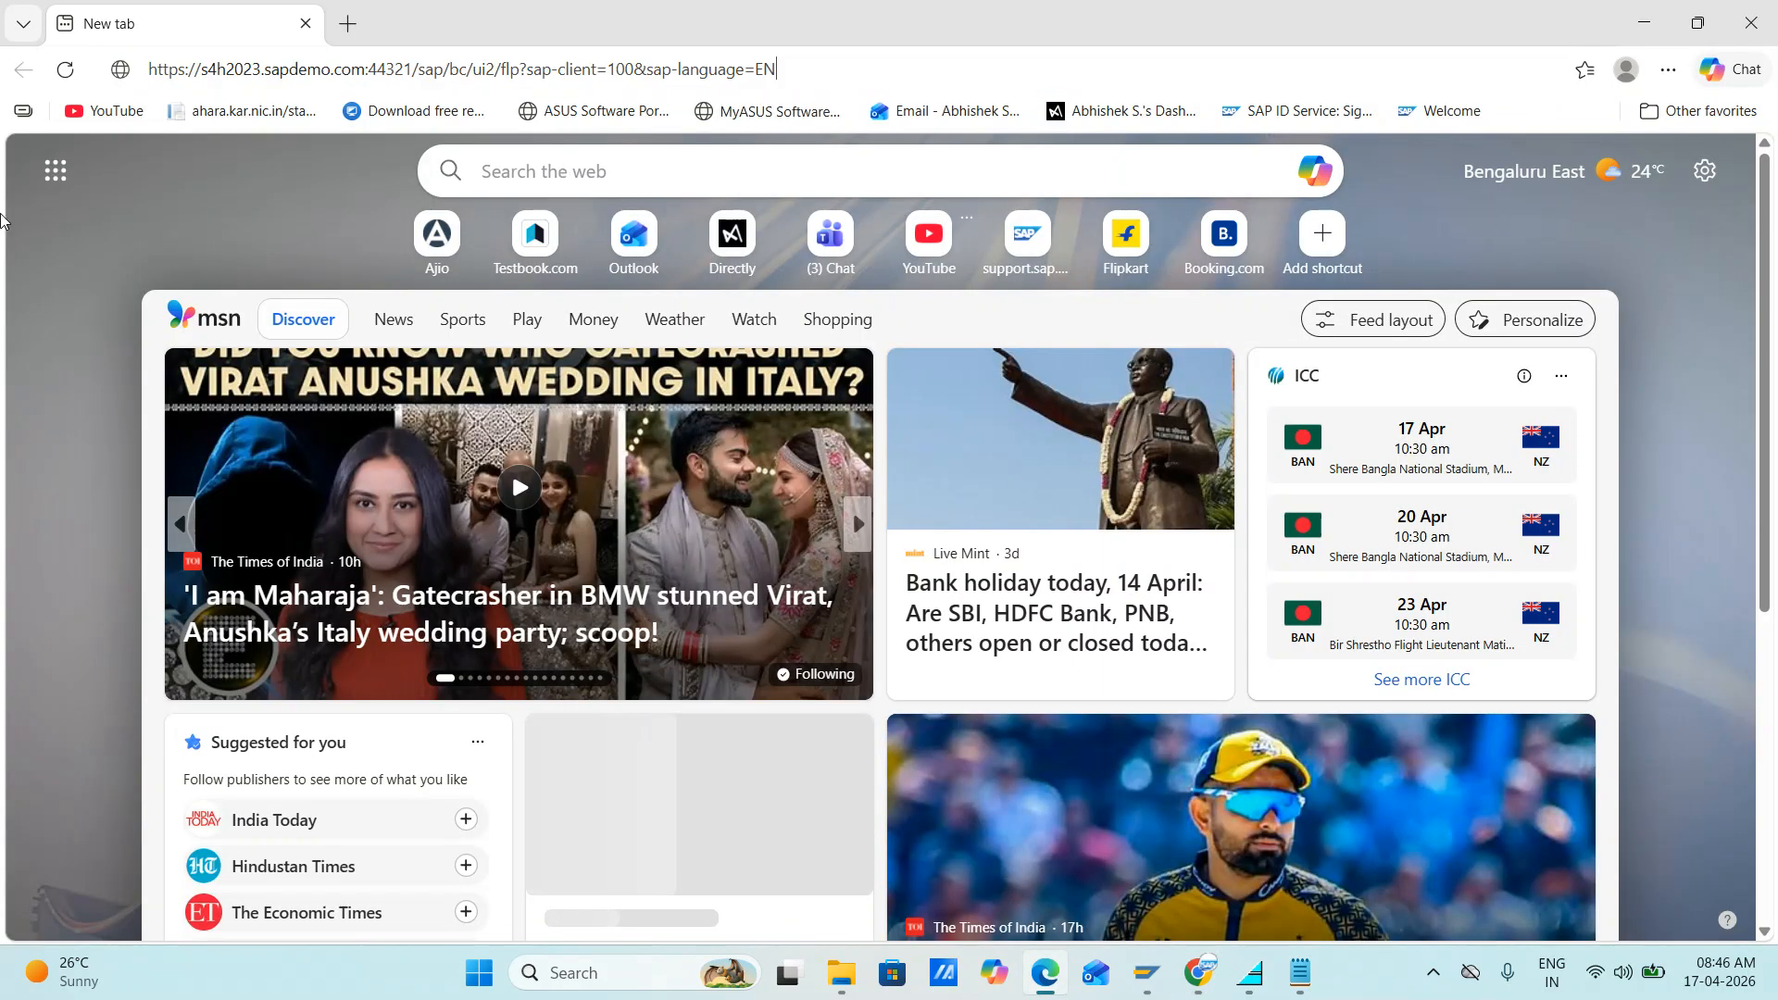
pyautogui.press('Return')
pyautogui.click(589, 579)
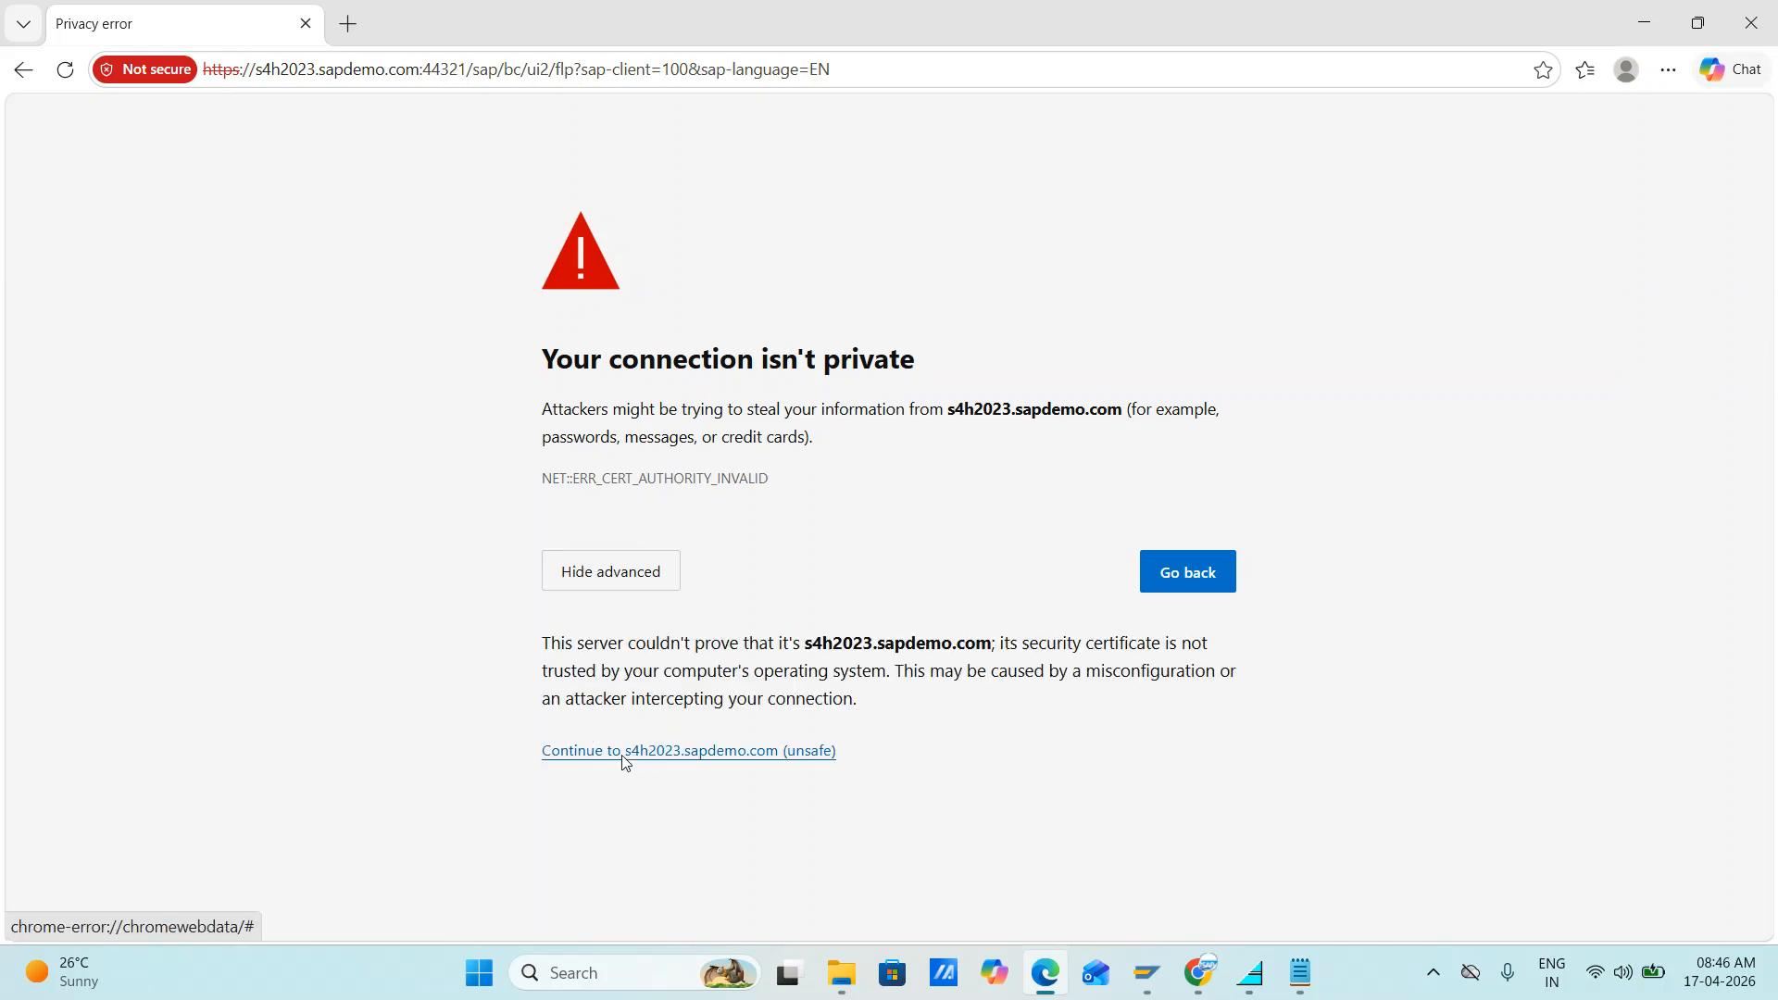
pyautogui.click(562, 757)
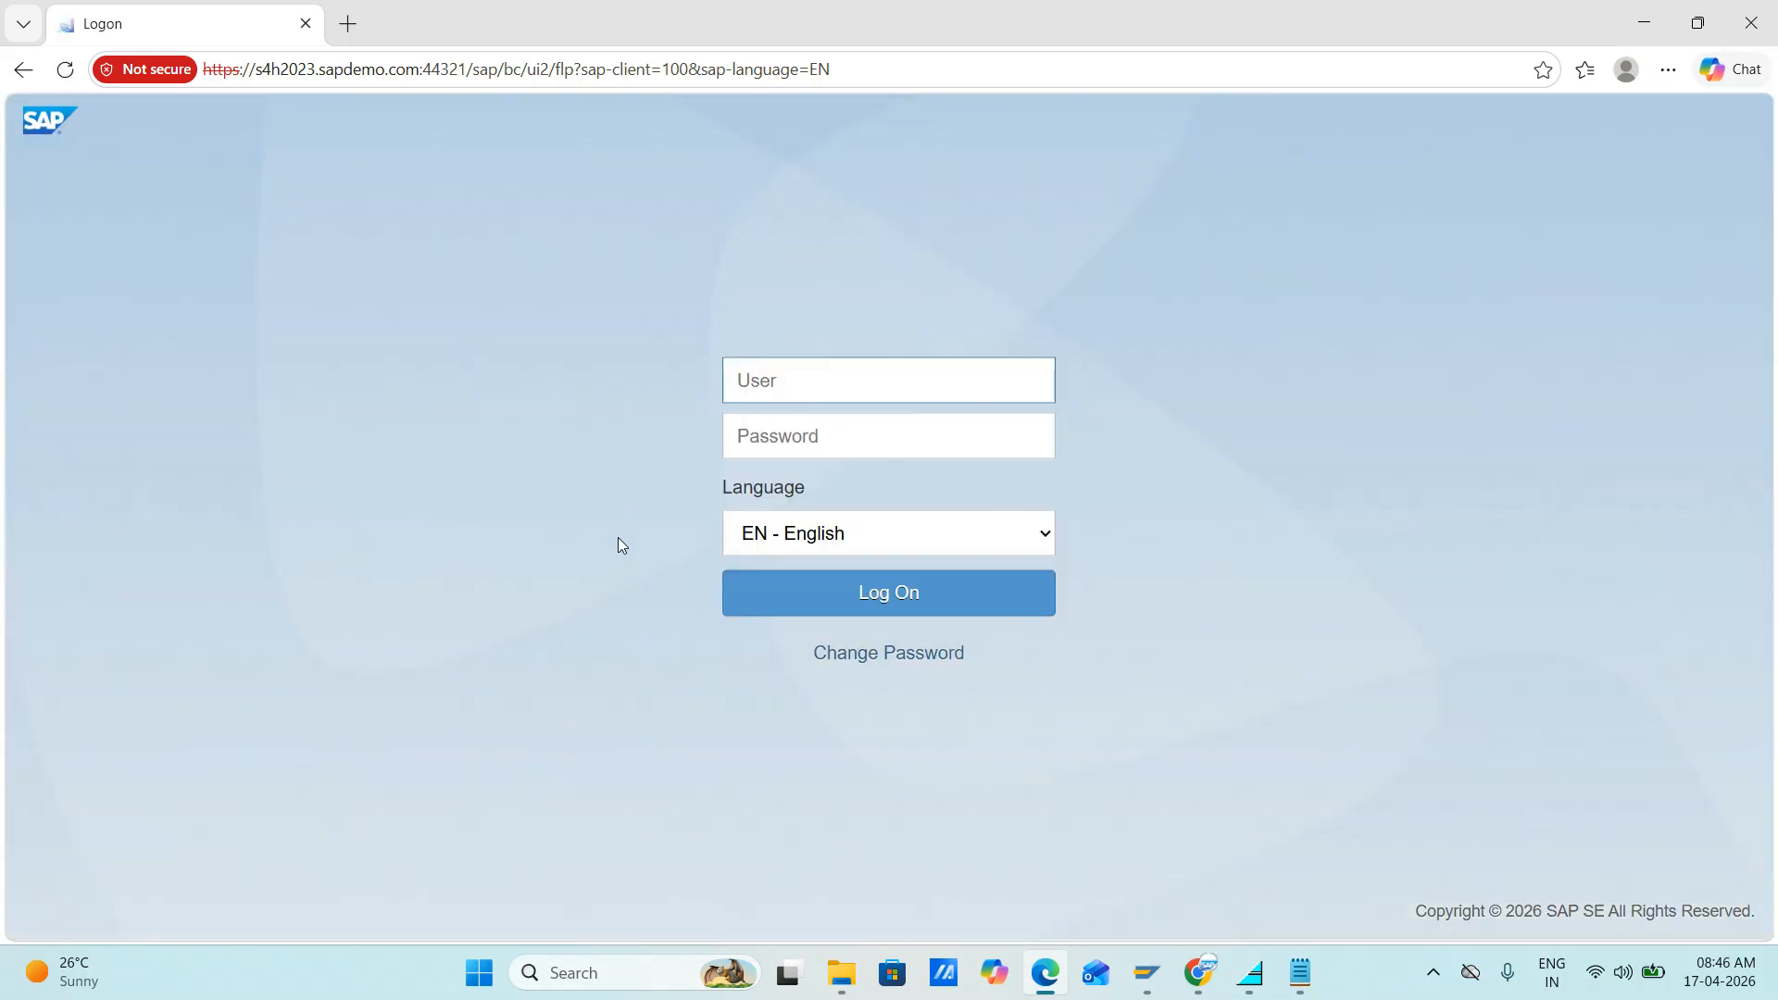
# - Close the hosts file in Notepad, the SAP logon page in Edge and the launchpad's privacy error tab in Chrome
pyautogui.hotkey('alt', 'Tab')
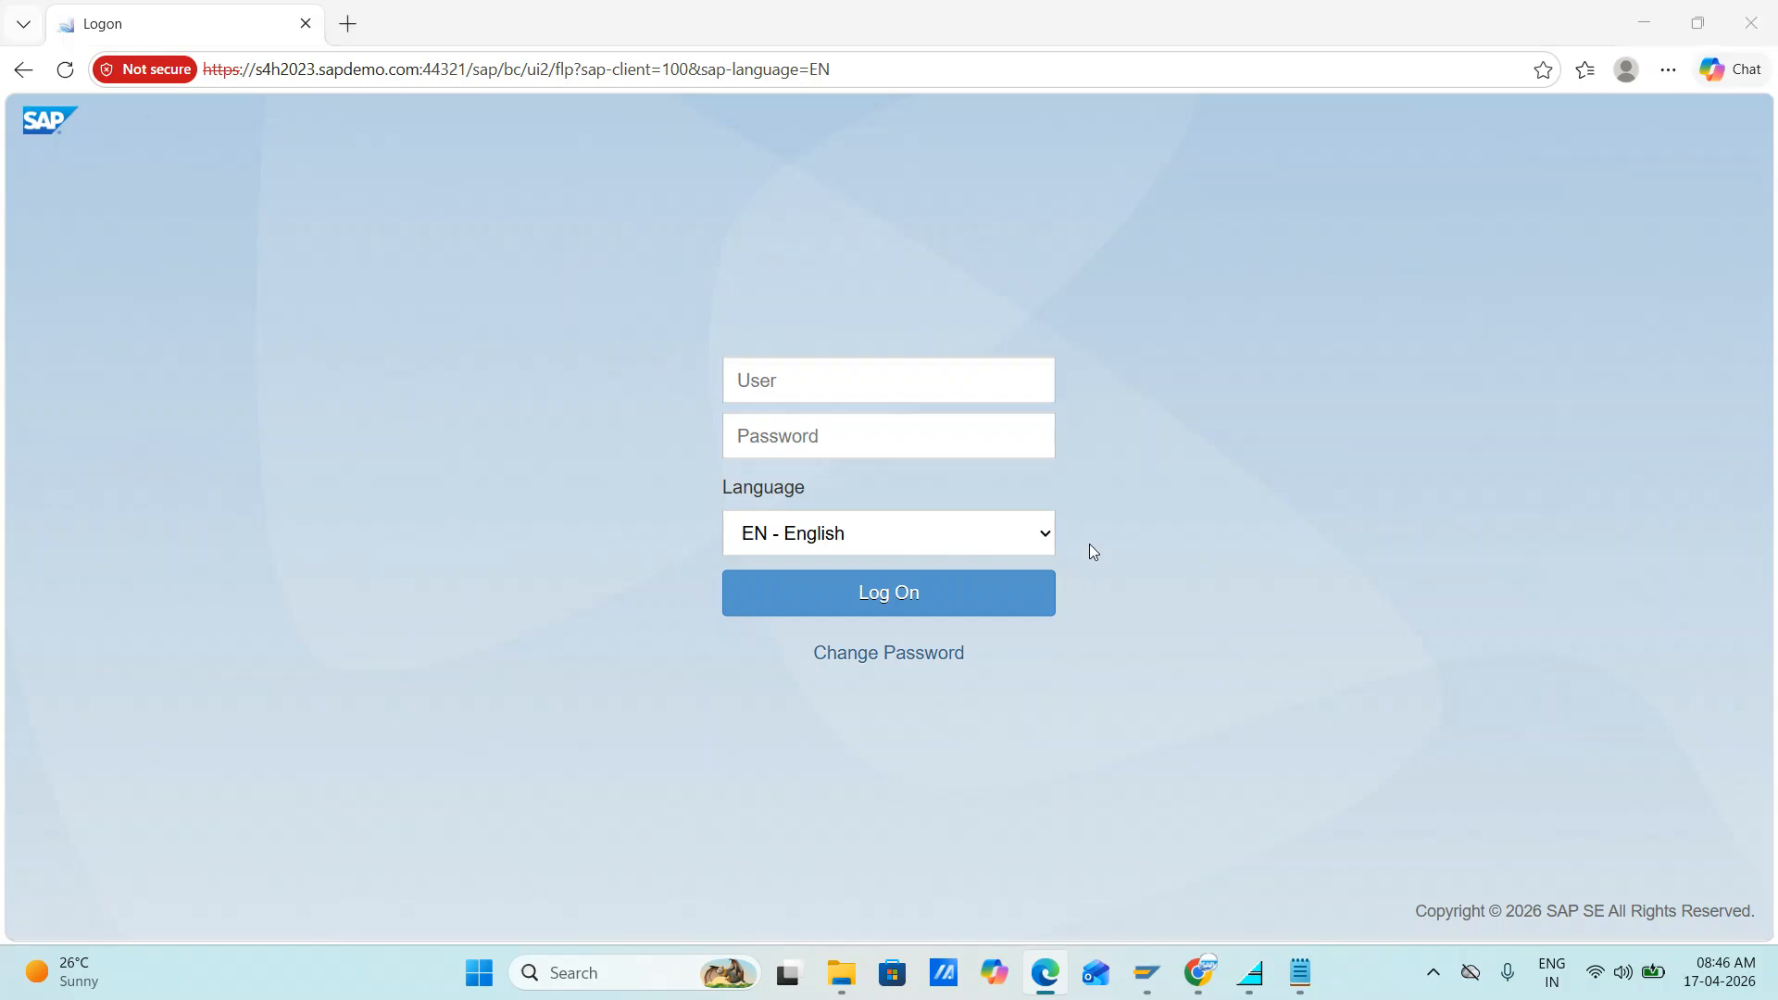
pyautogui.hotkey('alt', 'Tab')
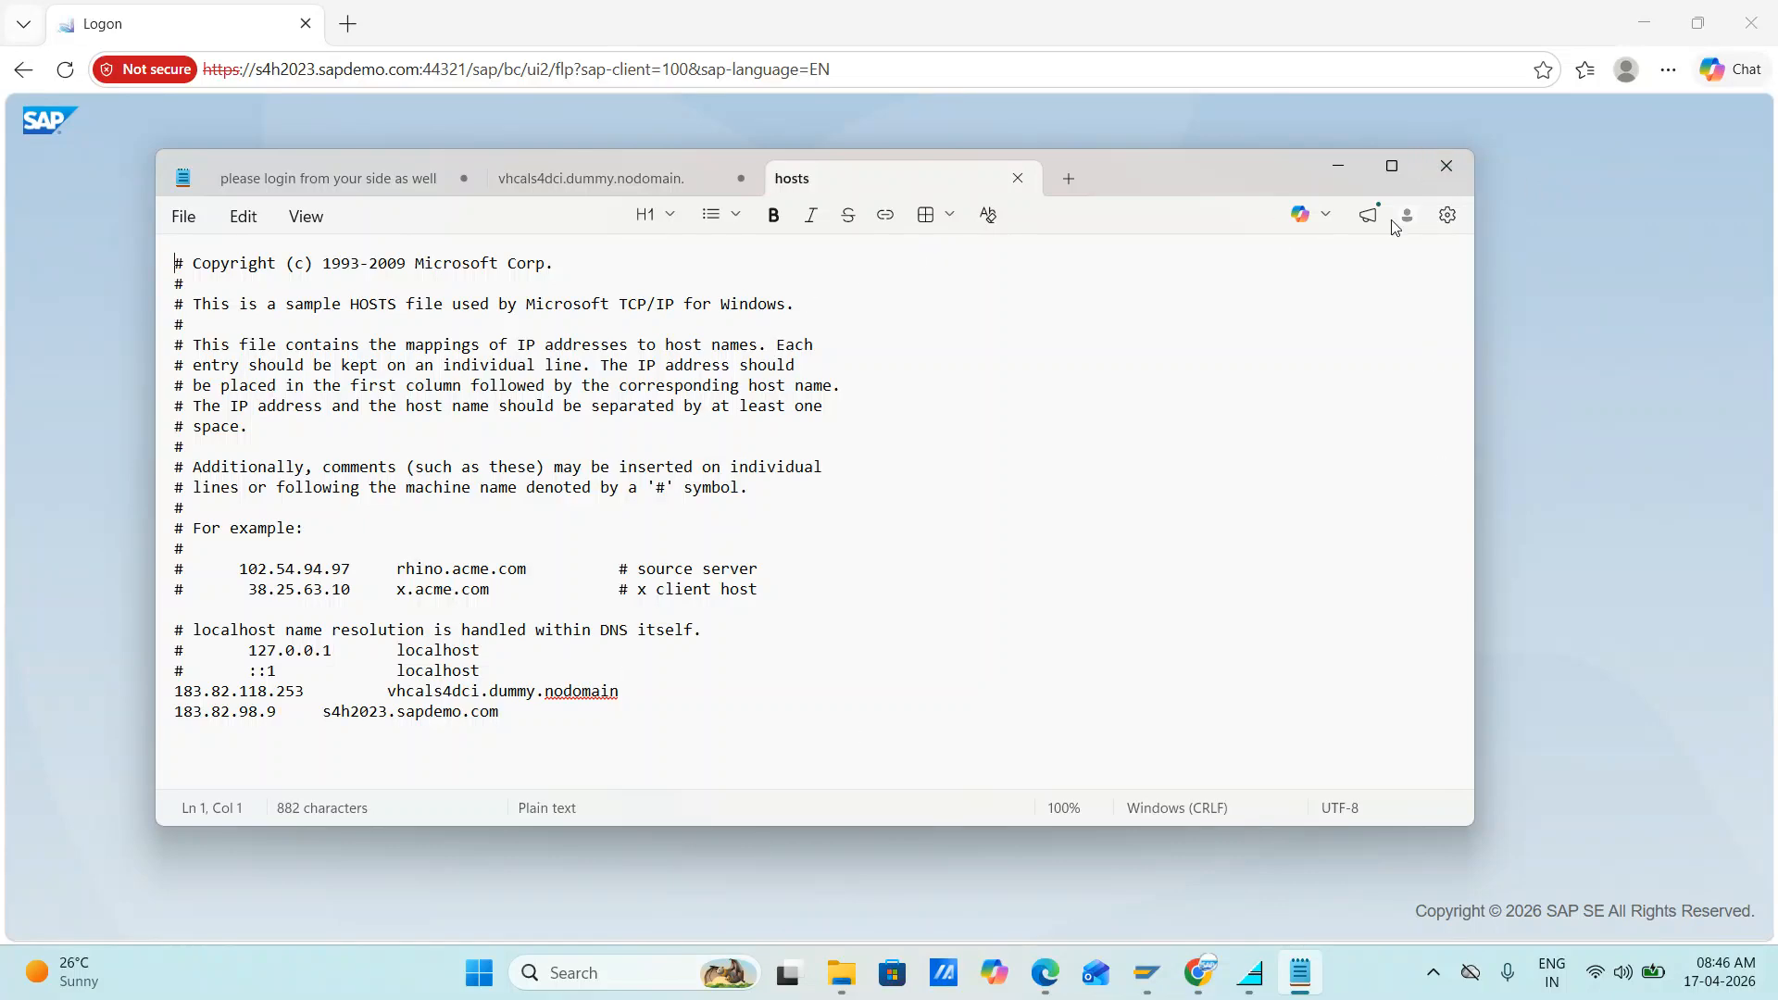
pyautogui.click(1445, 166)
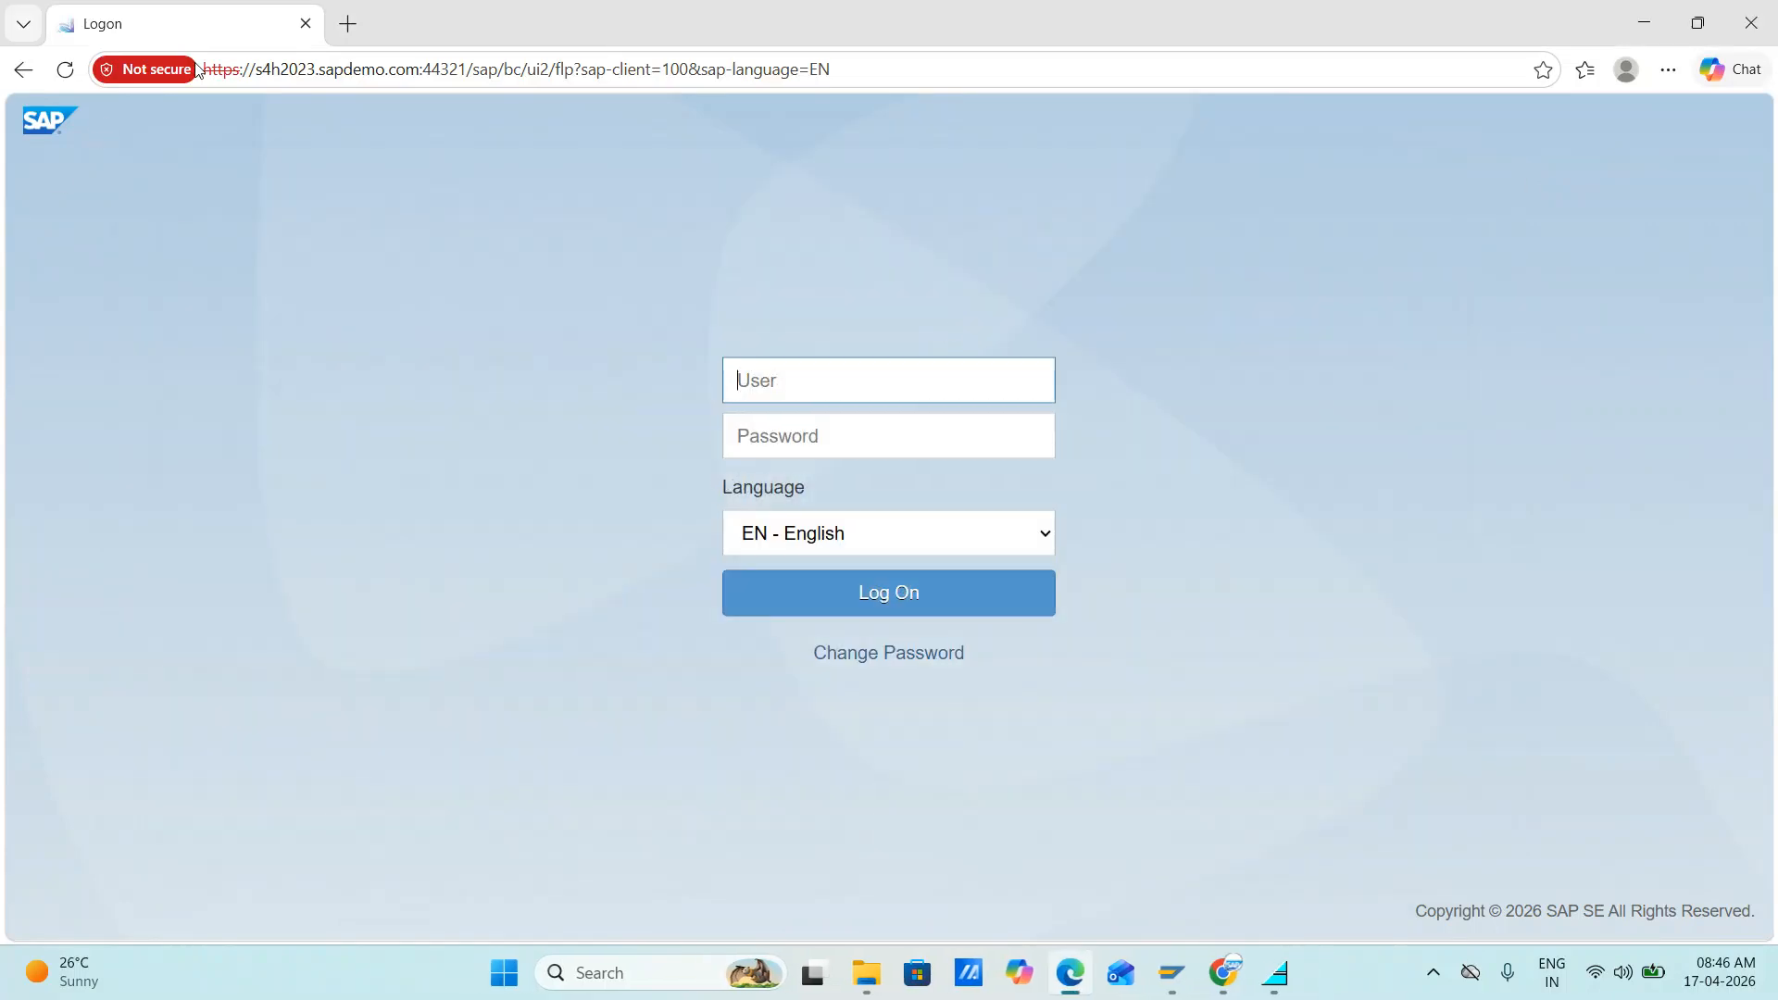
pyautogui.click(304, 24)
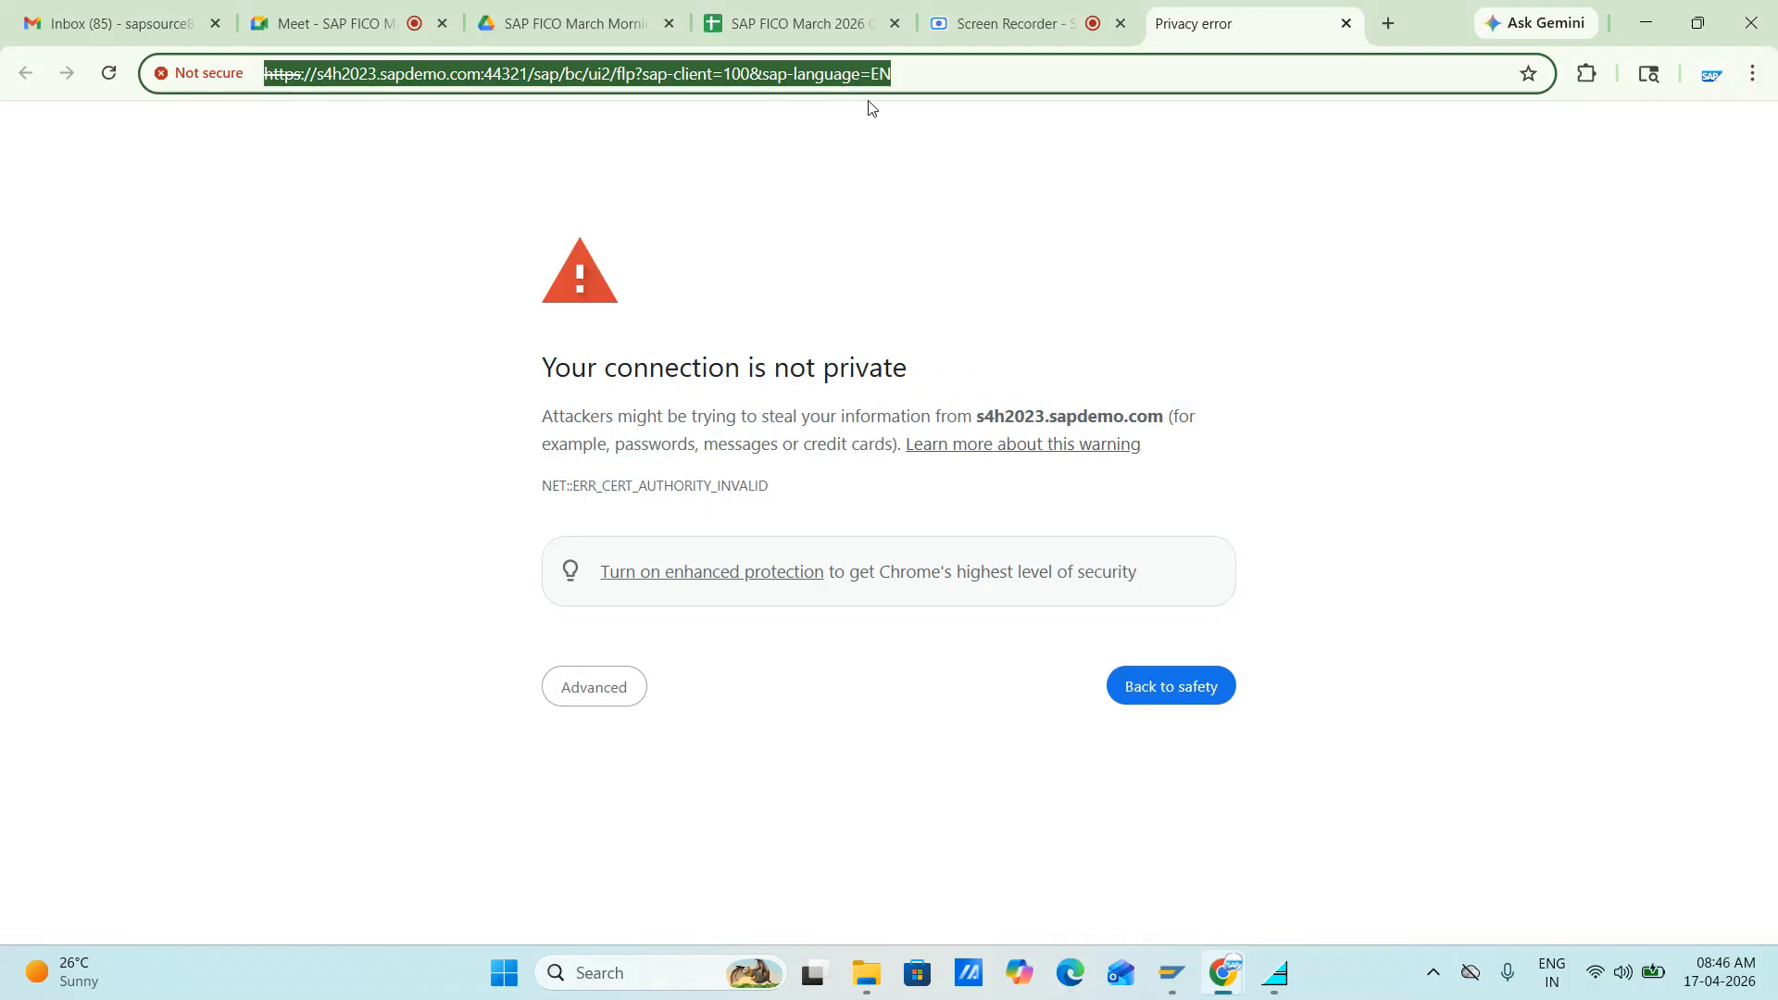
pyautogui.click(1346, 24)
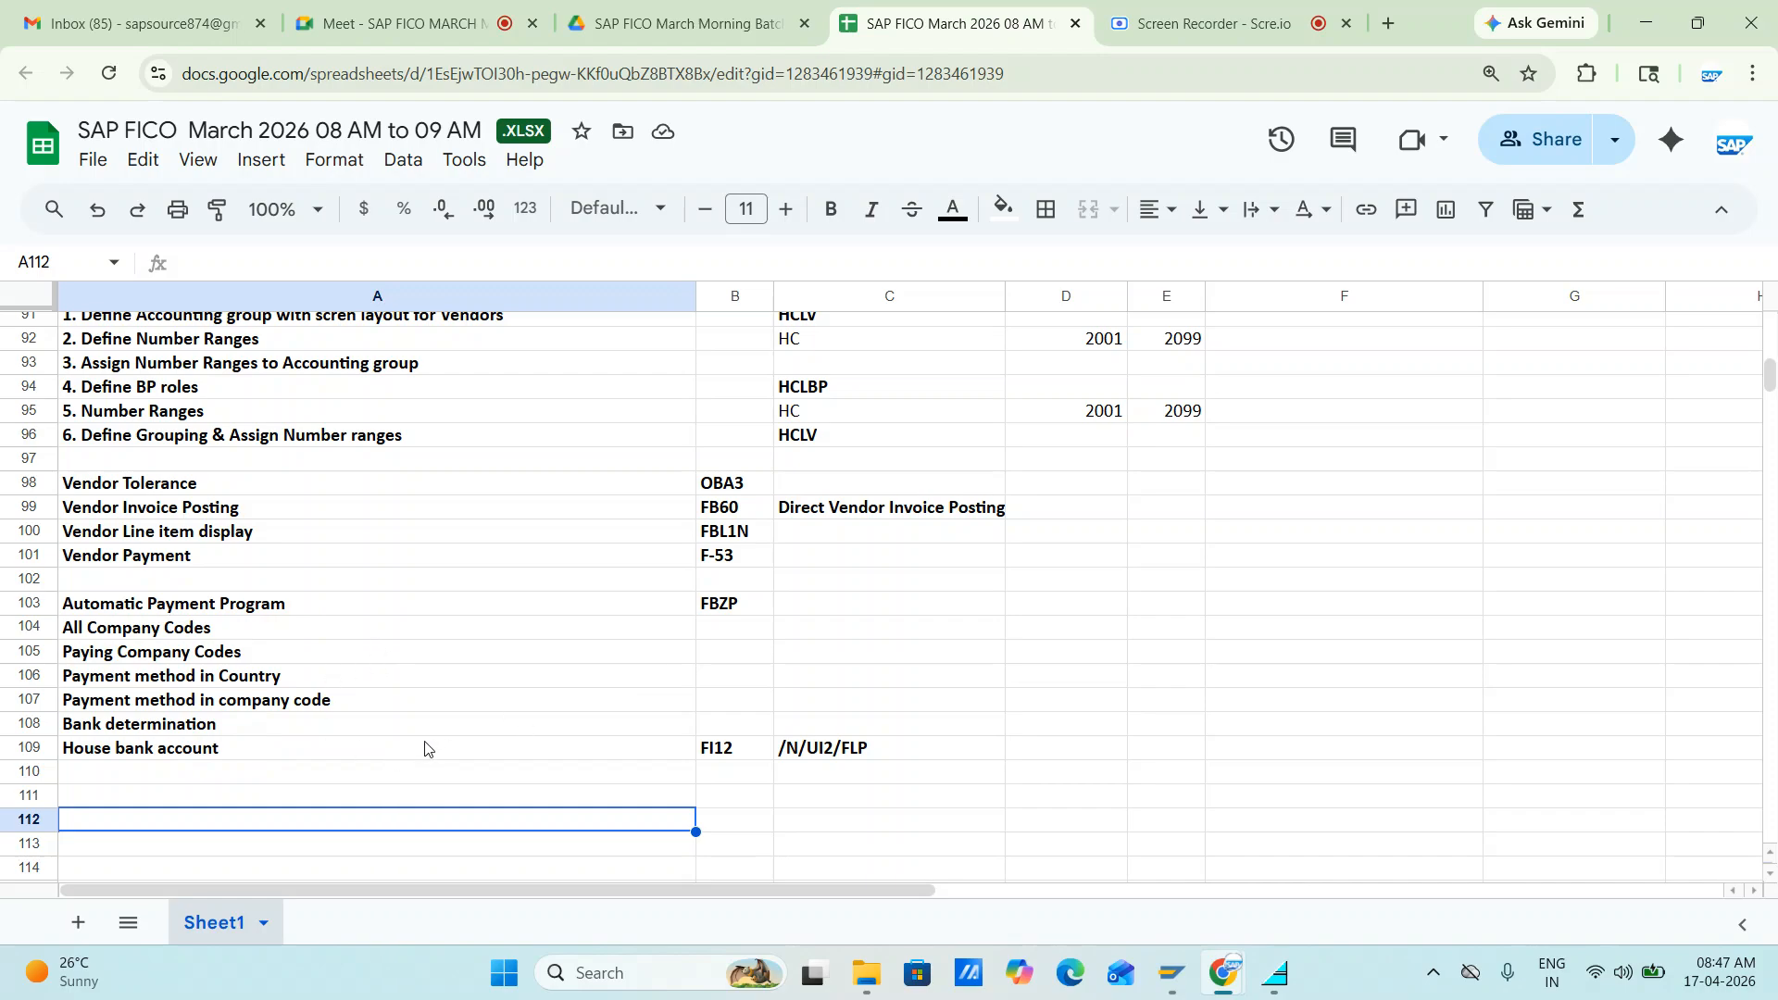
pyautogui.scroll(20, 357, 713)
pyautogui.scroll(-20, 355, 625)
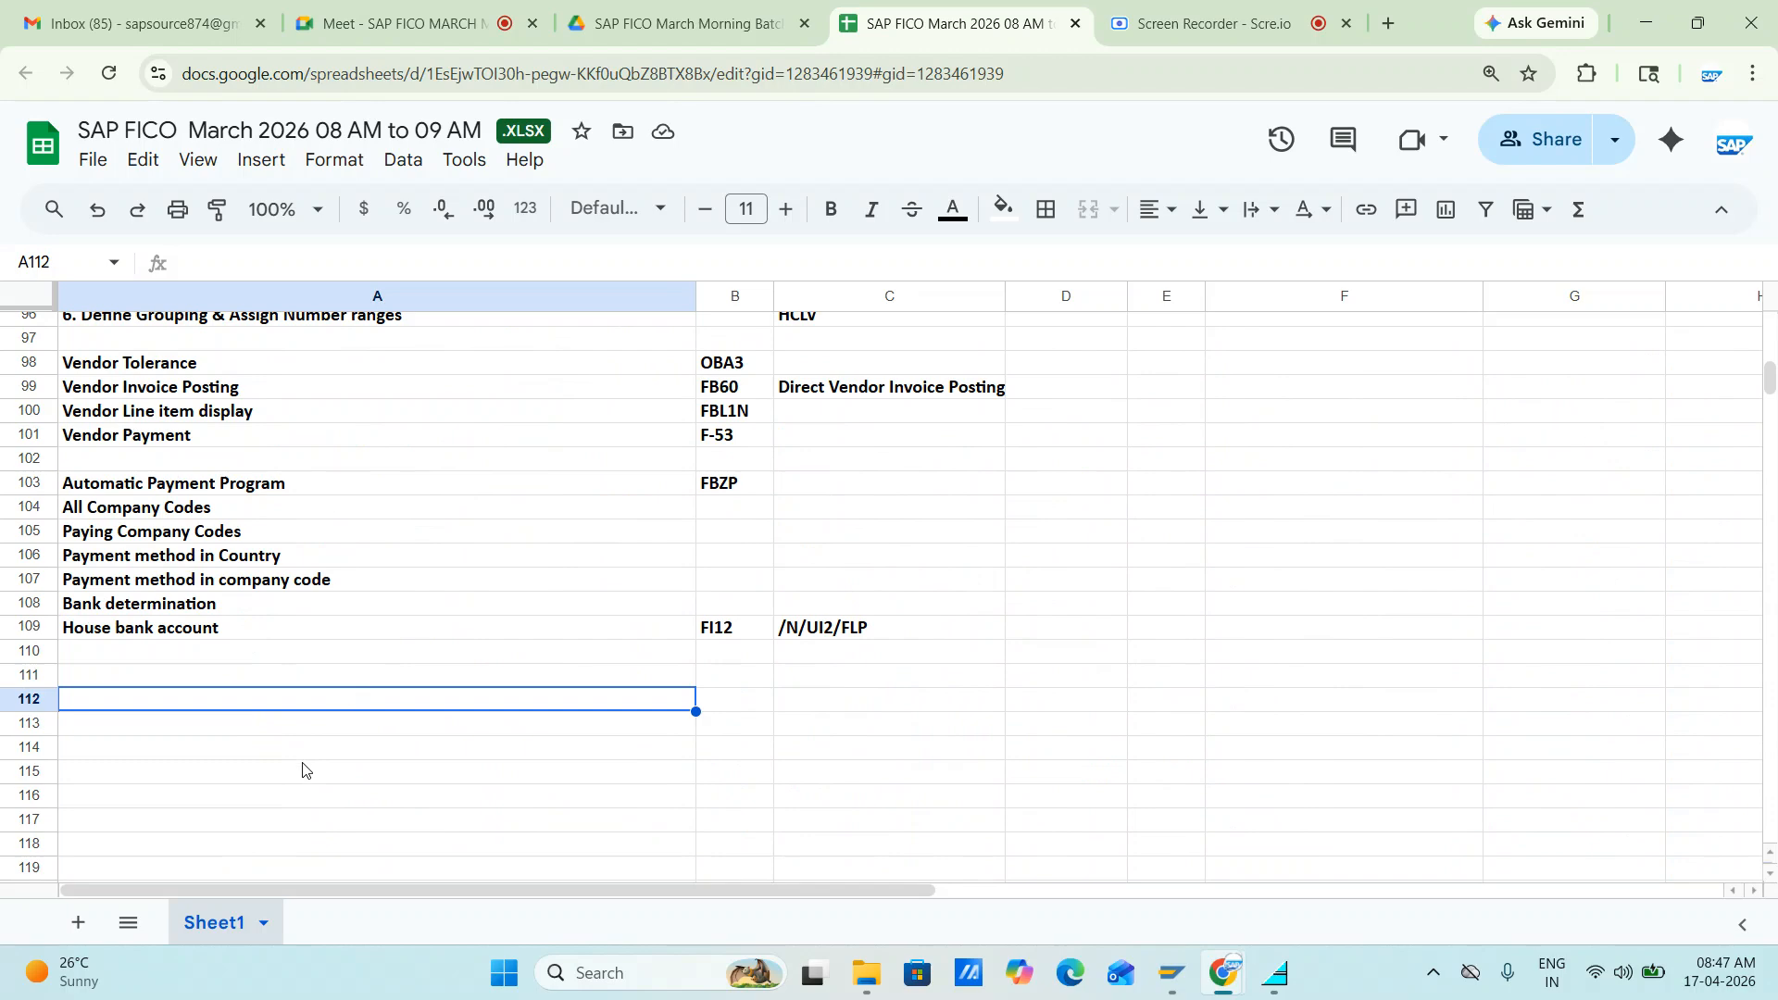
pyautogui.click(1188, 37)
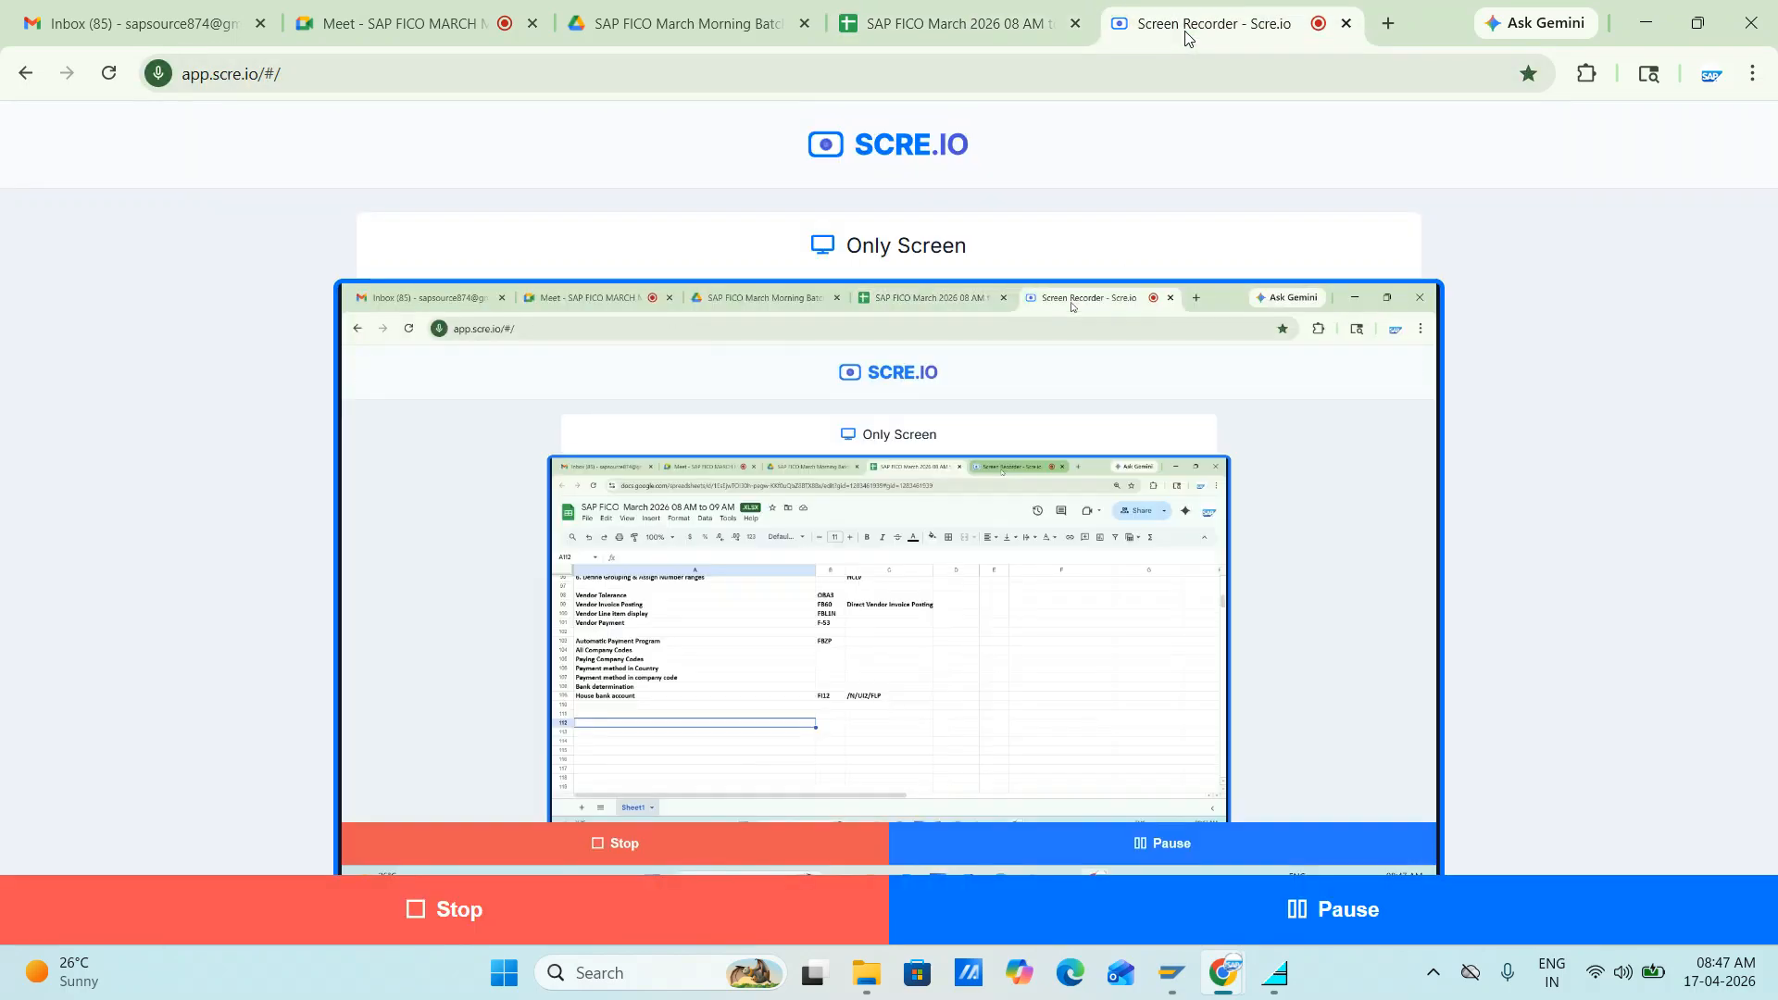